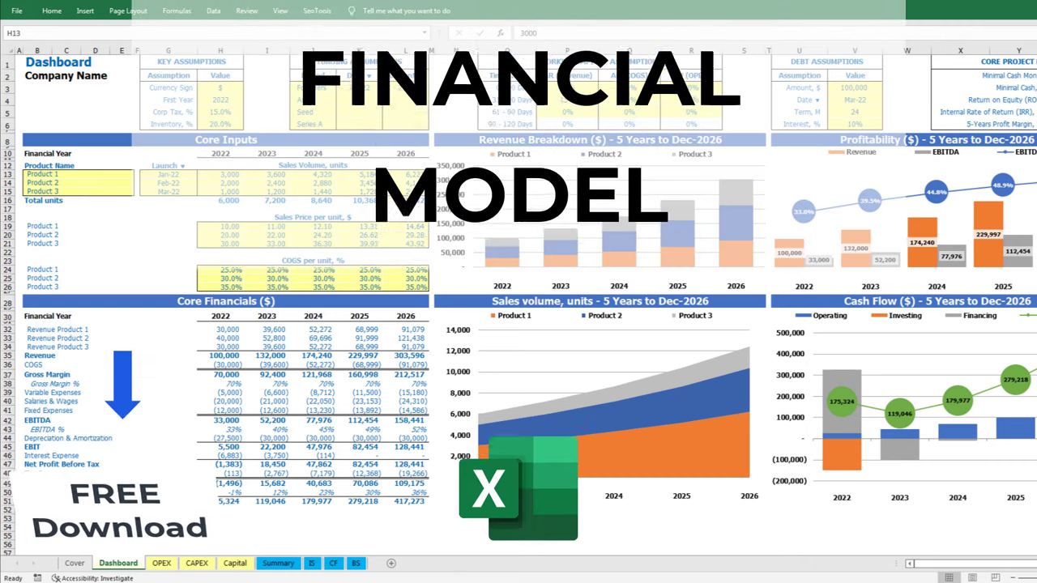
Set the 2022 sales volumes to 5000 for Product 1, 6000 for Product 2 and 7000 for Product 3
{"action": "type", "text": "5,0"}
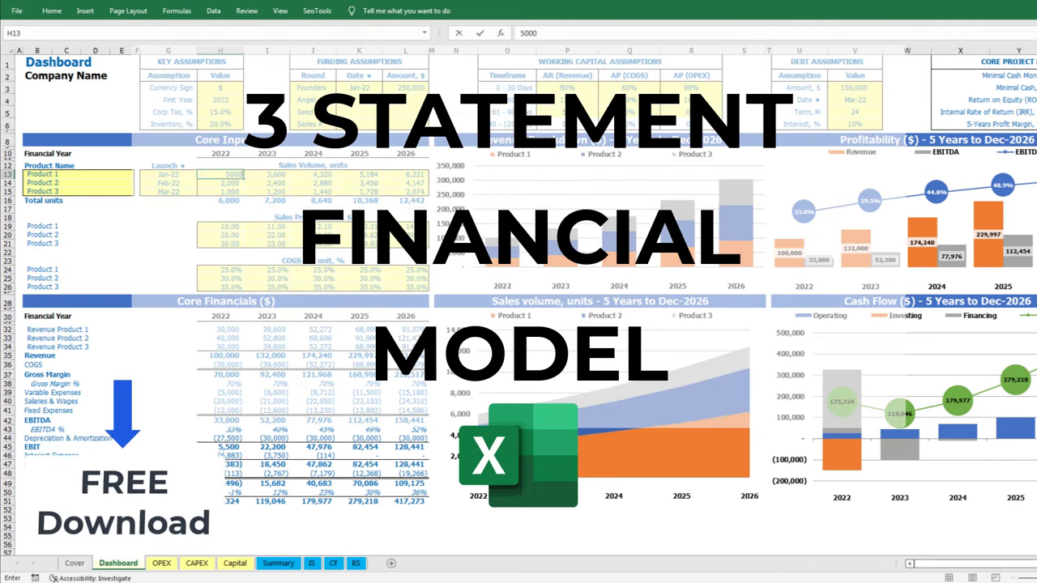
{"action": "type", "text": "00"}
{"action": "key", "text": "Return"}
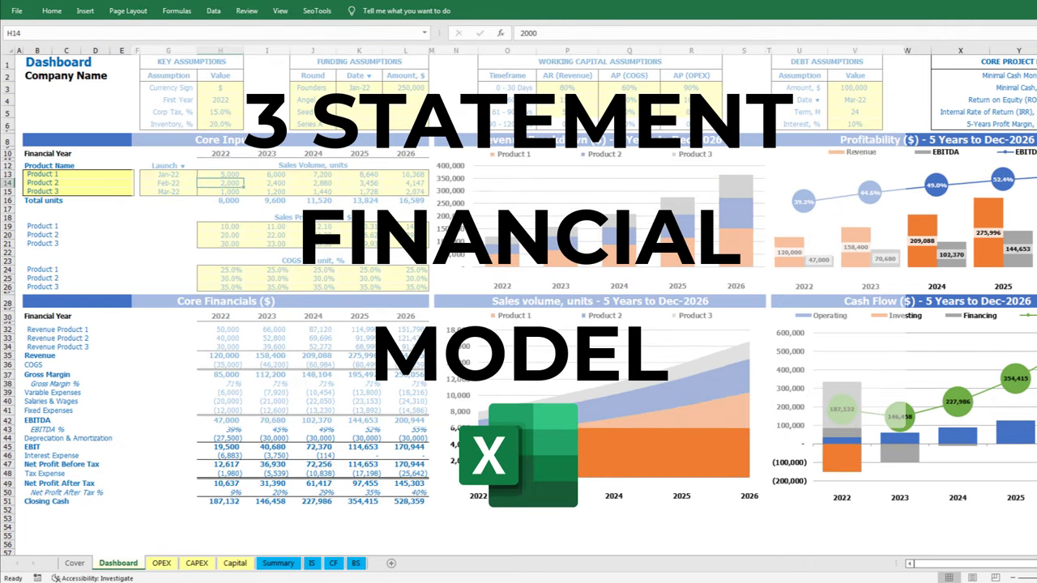
{"action": "type", "text": "6000"}
{"action": "key", "text": "Return"}
{"action": "type", "text": "7,00"}
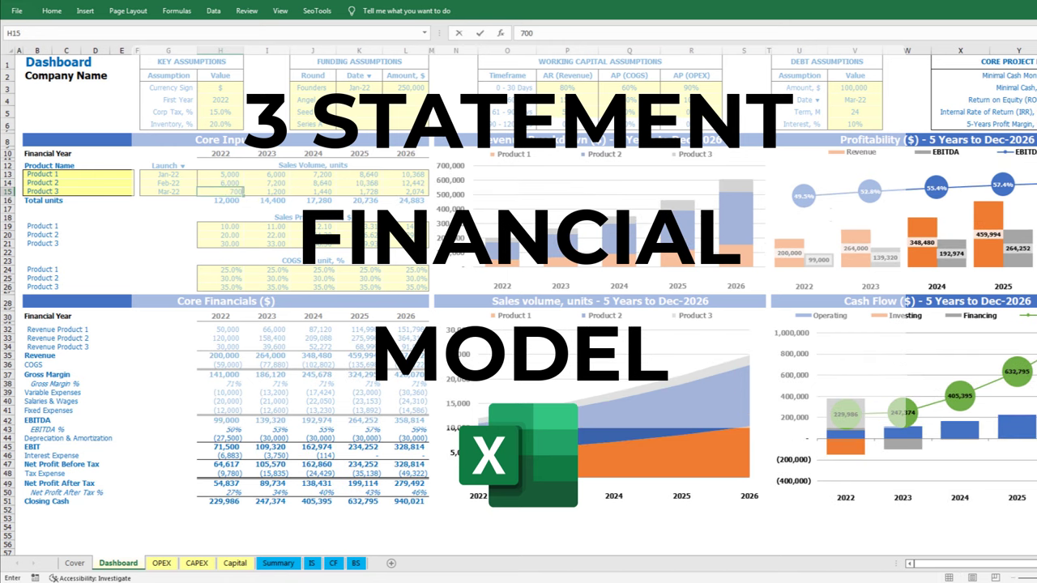
{"action": "type", "text": "0"}
{"action": "key", "text": "Return"}
Set the 2022 sales prices per unit to 50 for Product 1, 60 for Product 2 and 90 for Product 3
{"action": "key", "text": "Down"}
{"action": "key", "text": "Down"}
{"action": "key", "text": "Down"}
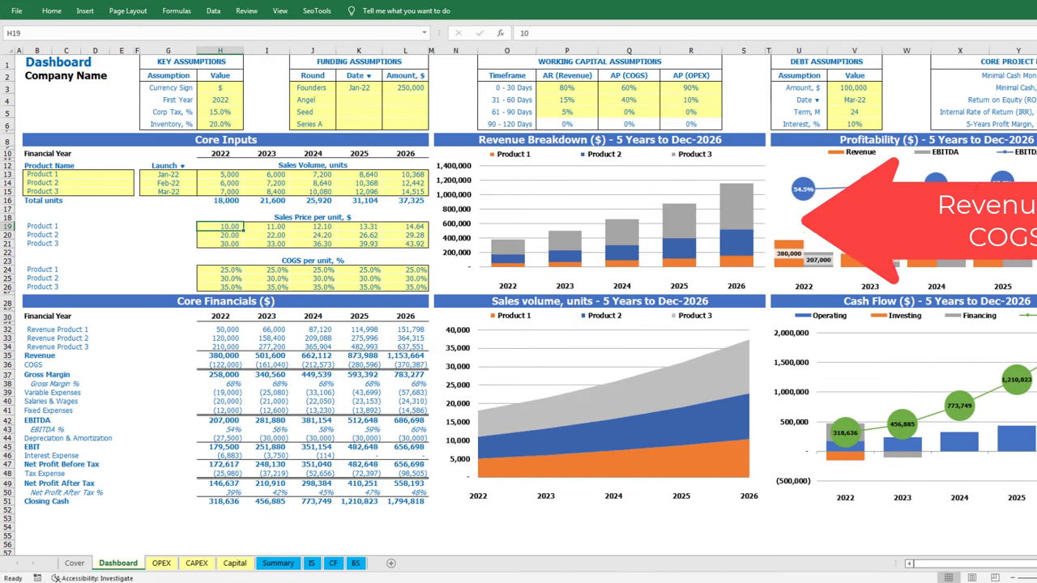
{"action": "type", "text": "50"}
{"action": "key", "text": "Return"}
{"action": "type", "text": "60"}
{"action": "key", "text": "Return"}
{"action": "type", "text": "90"}
{"action": "key", "text": "Return"}
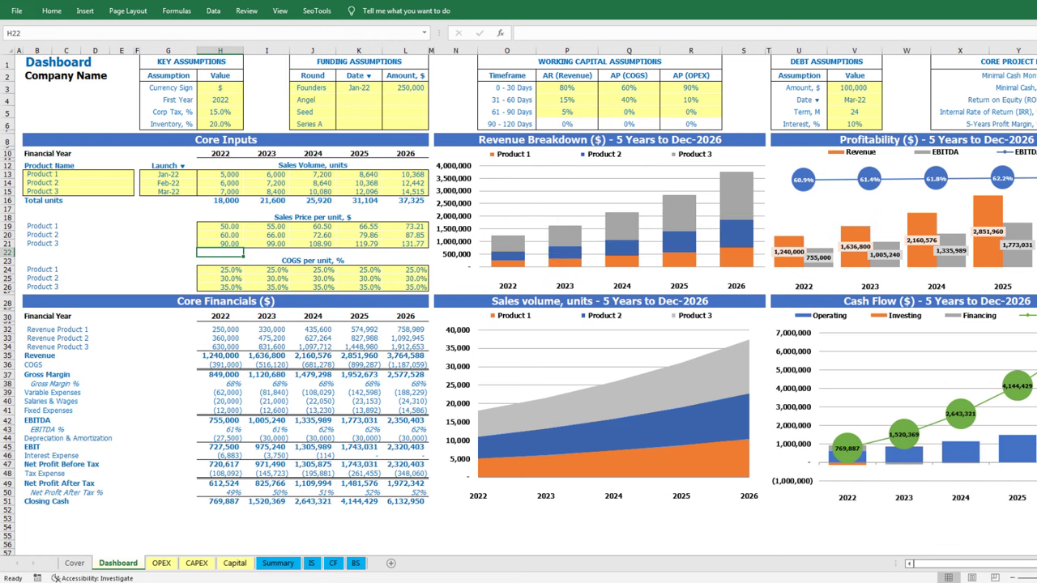
{"action": "key", "text": "ctrl+Page_Down"}
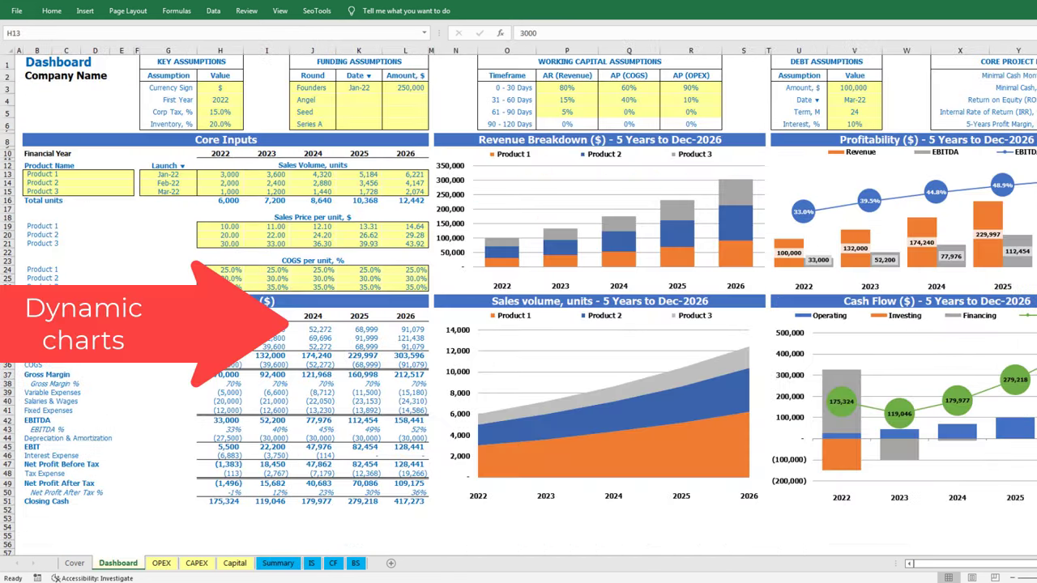
Enter 2022 sales volumes of 5000, 6000 and 7000 for Products 1 to 3 in H13:H15
{"action": "type", "text": "5000"}
{"action": "key", "text": "Return"}
{"action": "type", "text": "6000"}
{"action": "key", "text": "Return"}
{"action": "type", "text": "7000"}
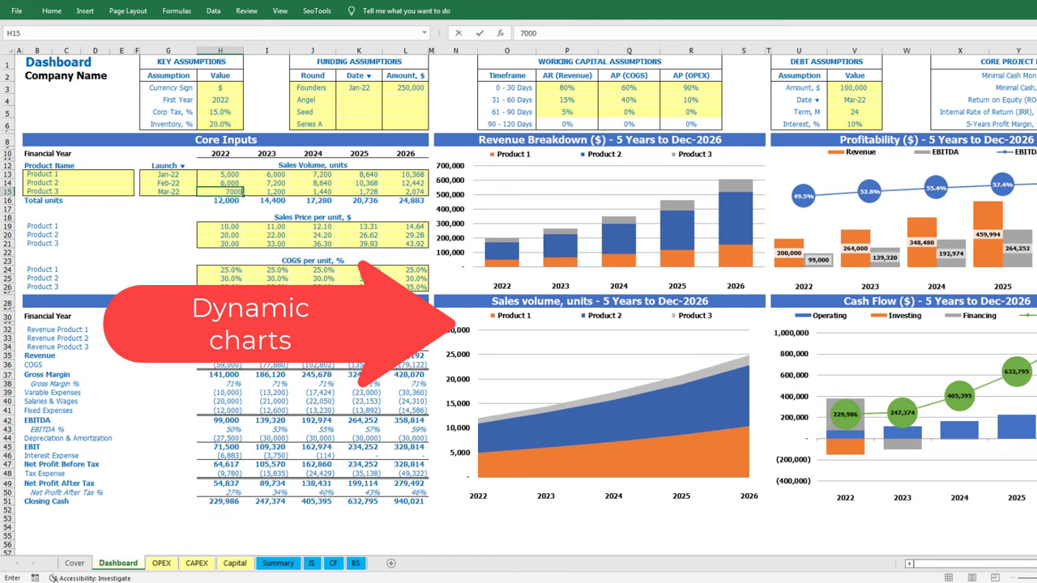
{"action": "key", "text": "Return"}
{"action": "key", "text": "Down"}
{"action": "key", "text": "Down"}
{"action": "key", "text": "Down"}
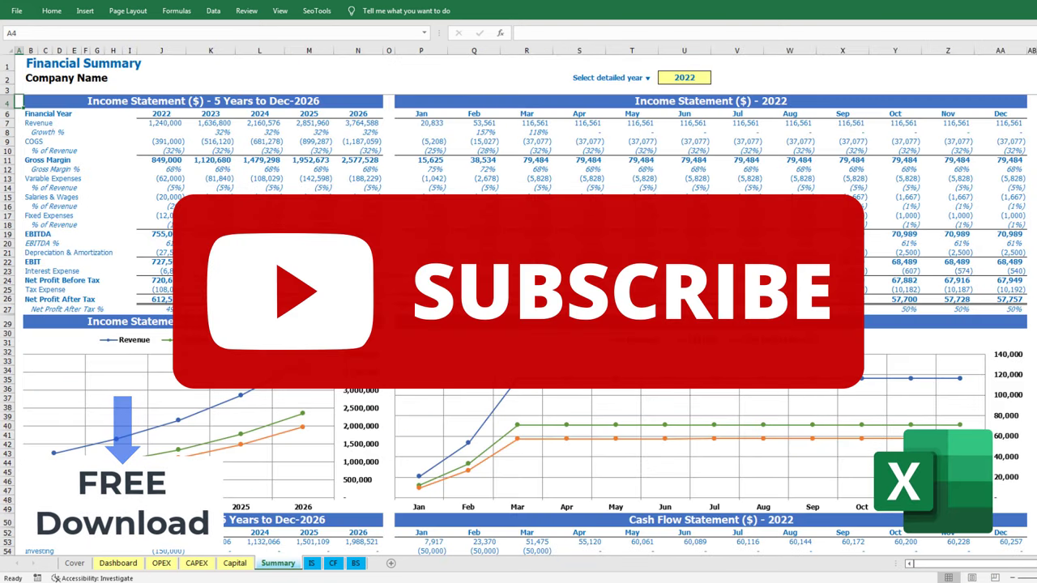
Change the detailed year of the Financial Summary to 2024 and then to 2025
{"action": "left_click", "coordinate": [698, 78]}
{"action": "left_click", "coordinate": [715, 78]}
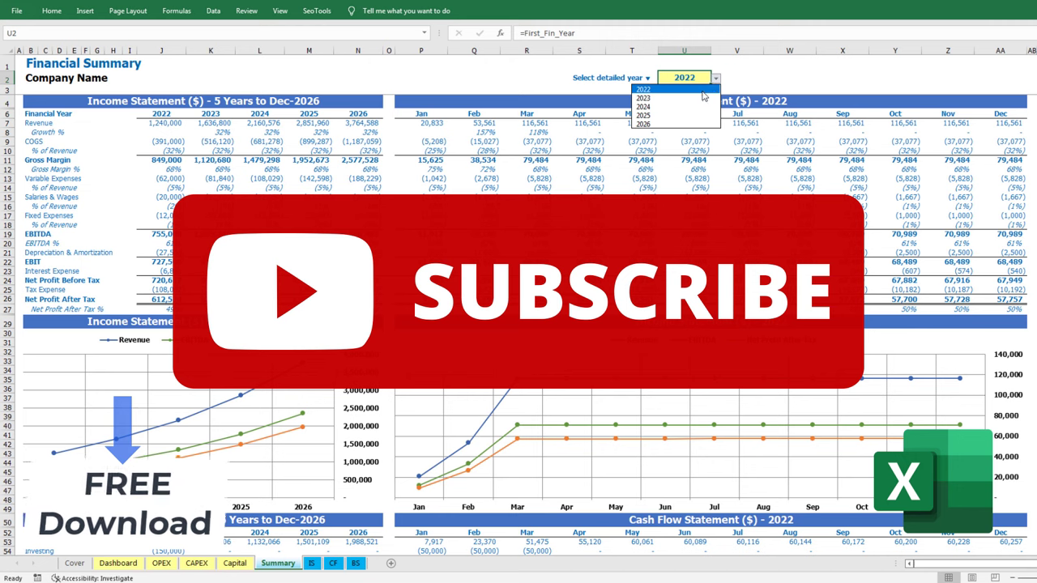
{"action": "left_click", "coordinate": [692, 107]}
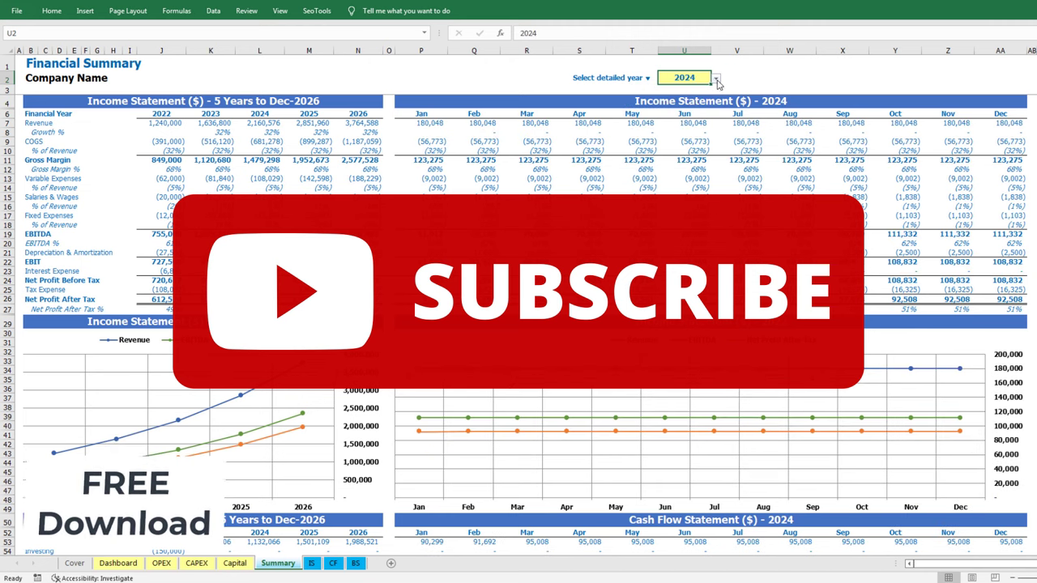
{"action": "left_click", "coordinate": [716, 78]}
{"action": "left_click", "coordinate": [695, 115]}
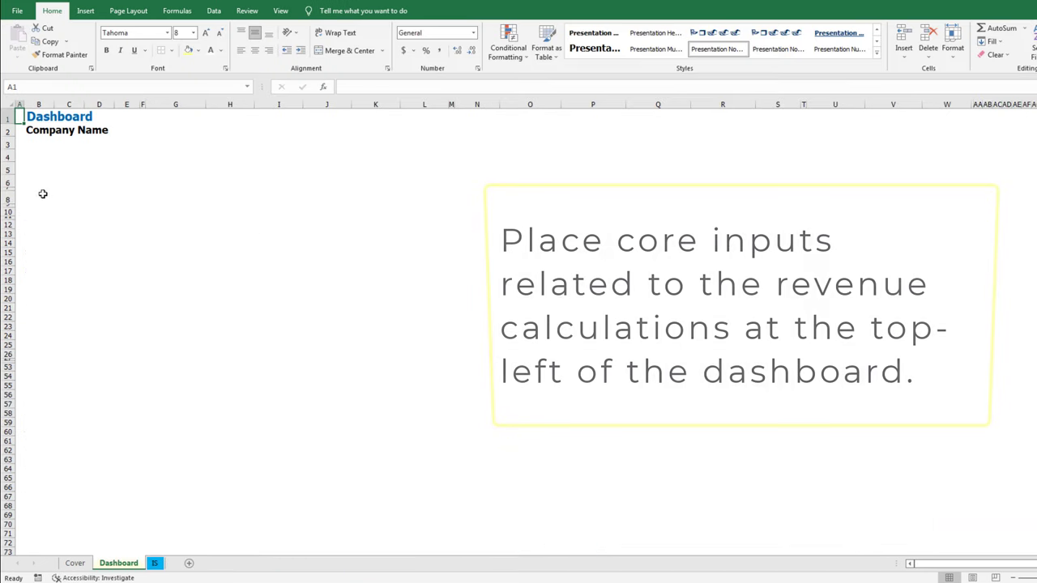
Enter the heading "Core Inputs" in B8 of the blank Dashboard and give it a blue fill
{"action": "left_click", "coordinate": [29, 198]}
{"action": "type", "text": "Core Inputs"}
{"action": "key", "text": "ctrl+Return"}
{"action": "left_click", "coordinate": [199, 50]}
{"action": "left_click", "coordinate": [200, 168]}
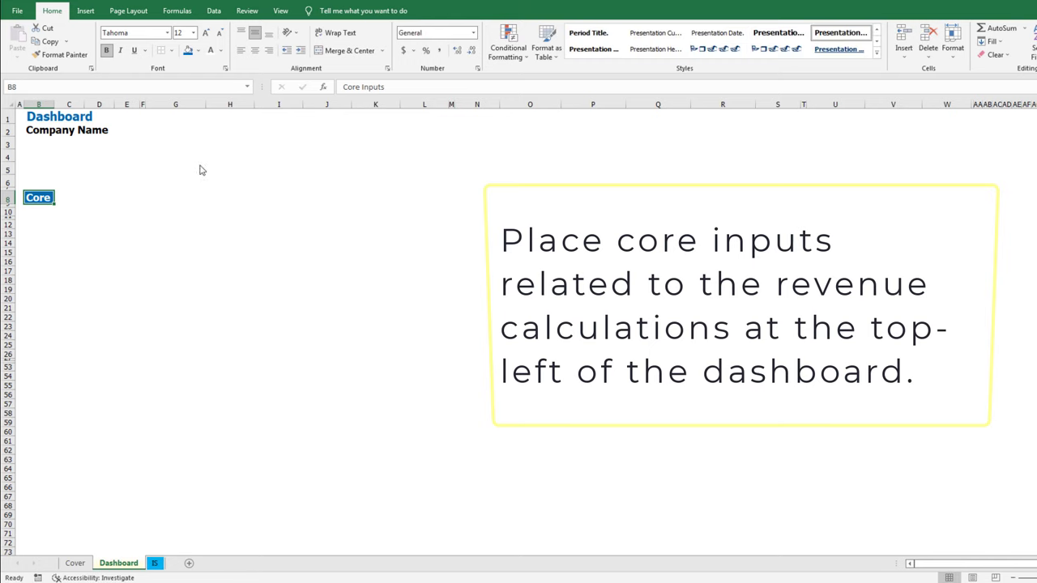
Merge and center the Core Inputs heading across B8:L8
{"action": "key", "text": "shift+Right"}
{"action": "key", "text": "shift+Right"}
{"action": "key", "text": "shift+Right"}
{"action": "key", "text": "shift+Right"}
{"action": "key", "text": "shift+Right"}
{"action": "key", "text": "shift+Right"}
{"action": "key", "text": "shift+Right"}
{"action": "key", "text": "shift+Right"}
{"action": "key", "text": "shift+Right"}
{"action": "key", "text": "shift+Right"}
{"action": "left_click", "coordinate": [340, 51]}
Label B10 "Financial Year" and enter the first year, 2022, in H10
{"action": "key", "text": "Down"}
{"action": "key", "text": "Down"}
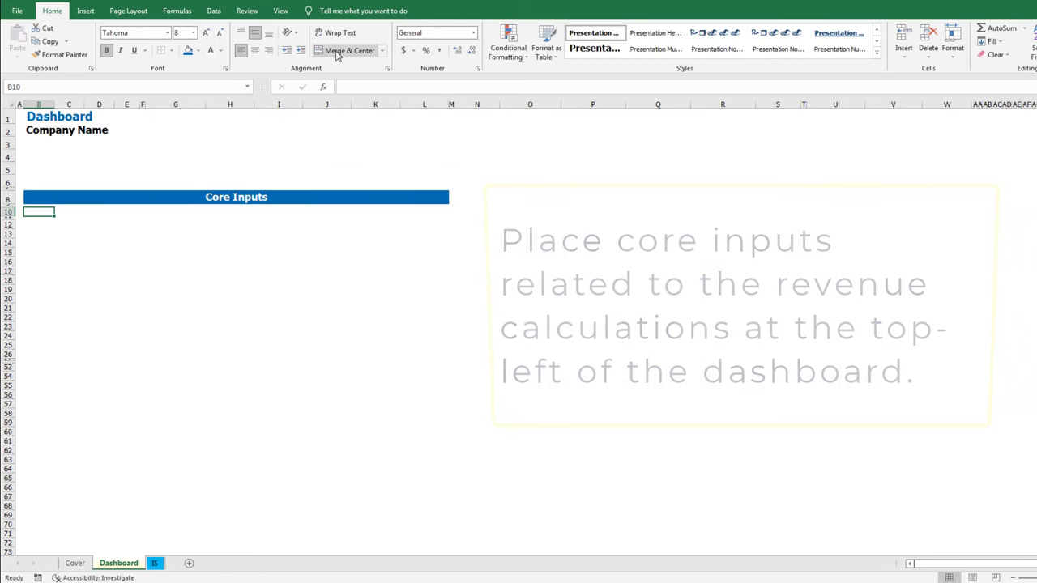
{"action": "type", "text": "Financial Year"}
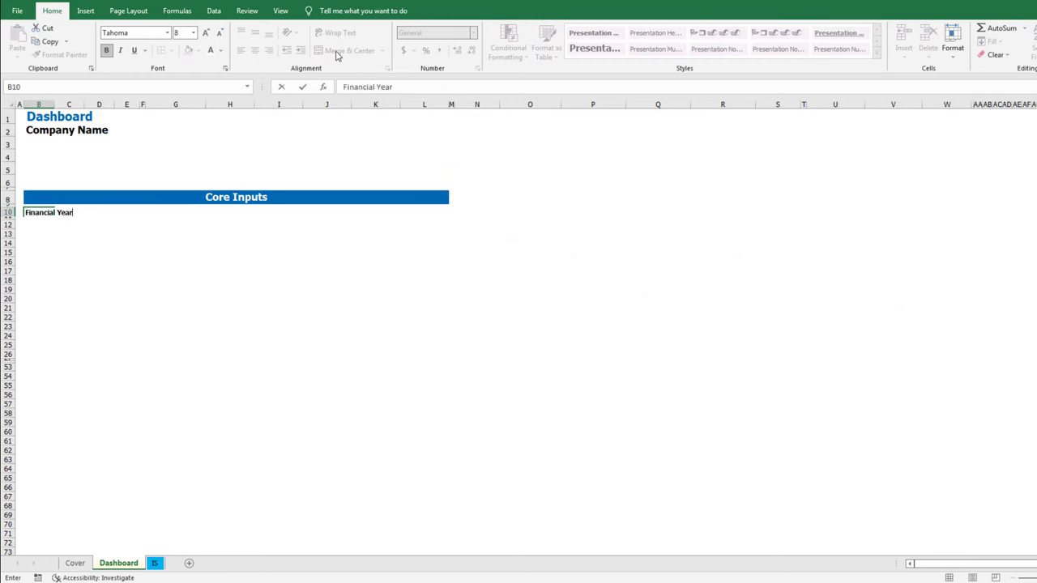
{"action": "key", "text": "Right"}
{"action": "key", "text": "Right"}
{"action": "key", "text": "Right"}
{"action": "key", "text": "Right"}
{"action": "key", "text": "Right"}
{"action": "key", "text": "Right"}
{"action": "type", "text": "20"}
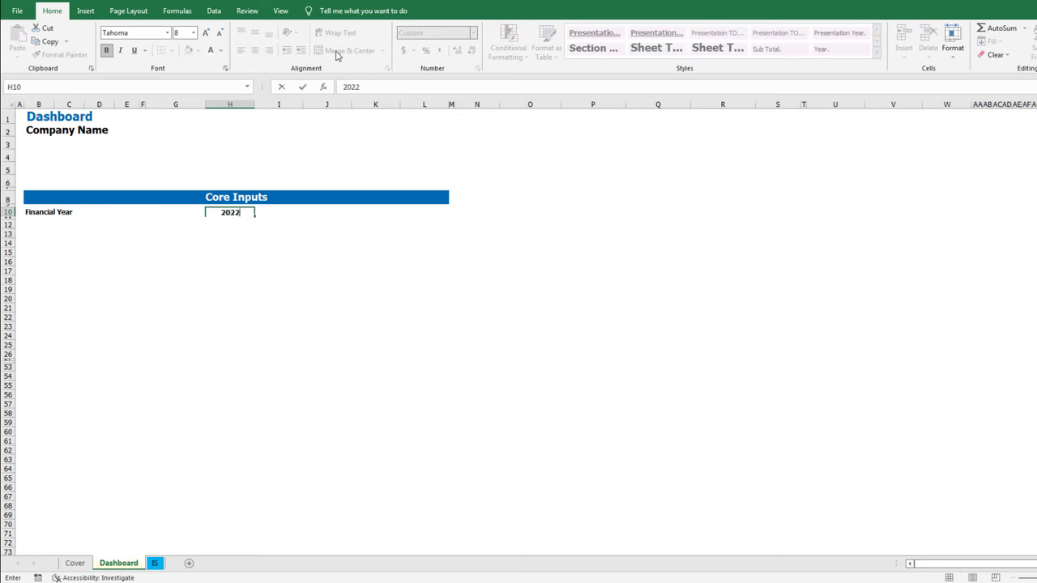
Enter the formula =H10+1 in I10 and copy it across to L10 for the following years
{"action": "key", "text": "Right"}
{"action": "type", "text": "=H10+1"}
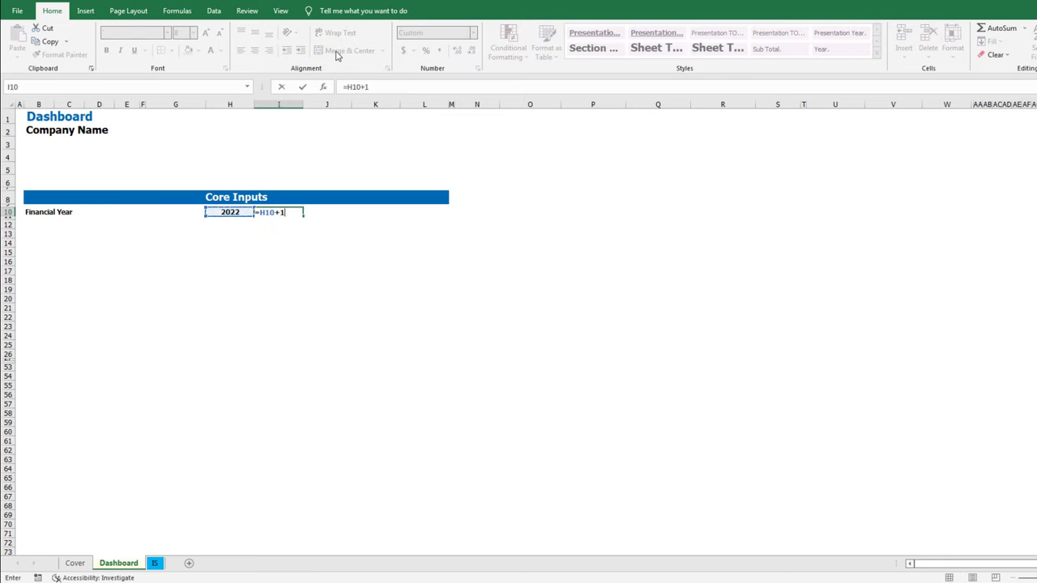
{"action": "key", "text": "ctrl+Return"}
{"action": "key", "text": "ctrl+c"}
{"action": "key", "text": "shift+Right"}
{"action": "key", "text": "shift+Right"}
{"action": "key", "text": "shift+Right"}
{"action": "key", "text": "Return"}
Enter the column heading "Product Name" in B12
{"action": "key", "text": "Down"}
{"action": "key", "text": "Down"}
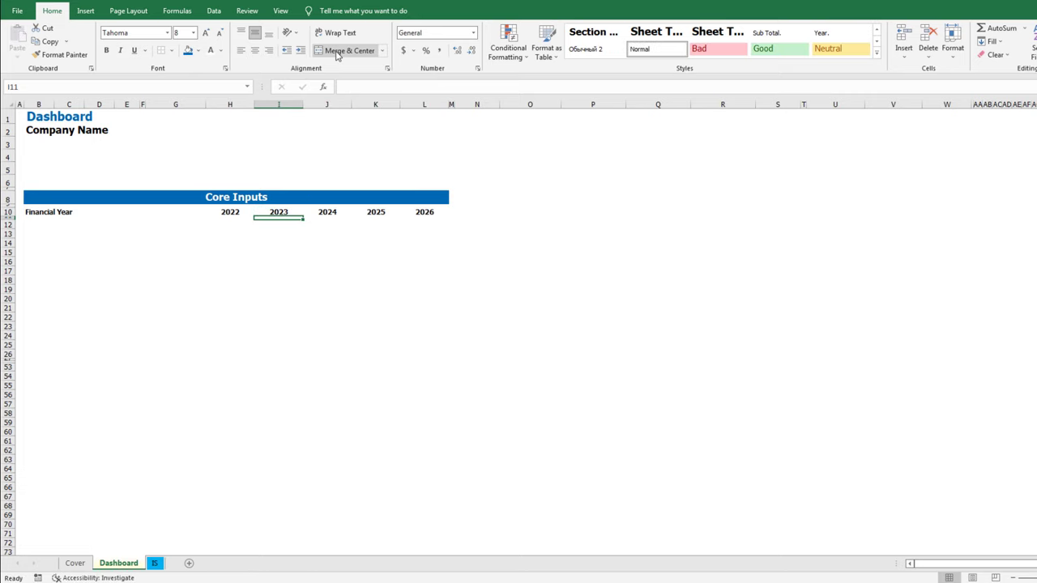
{"action": "key", "text": "Left"}
{"action": "key", "text": "Left"}
{"action": "key", "text": "Left"}
{"action": "key", "text": "Left"}
{"action": "key", "text": "Left"}
{"action": "key", "text": "Left"}
{"action": "key", "text": "Left"}
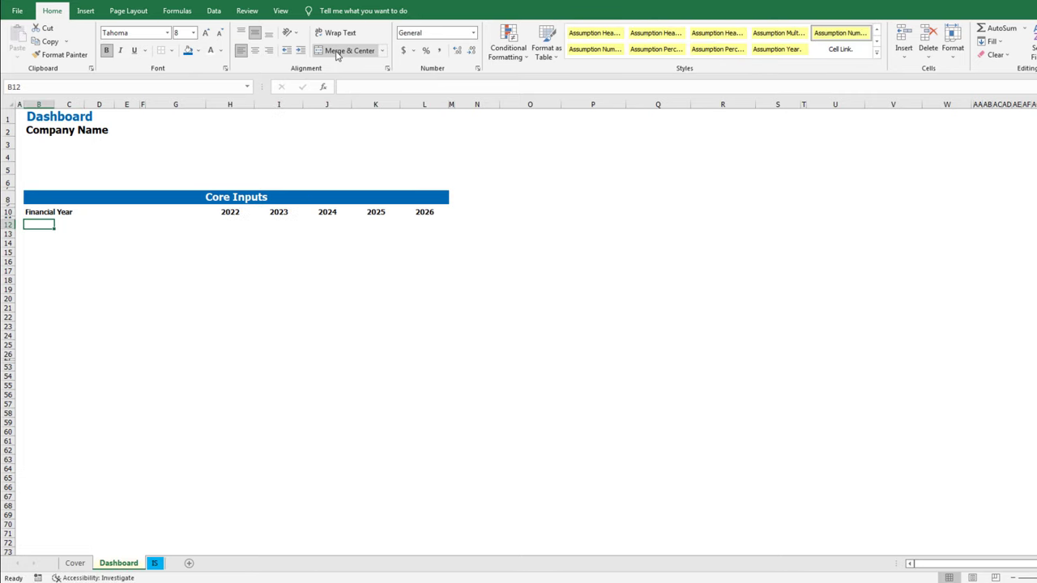
{"action": "type", "text": "Product"}
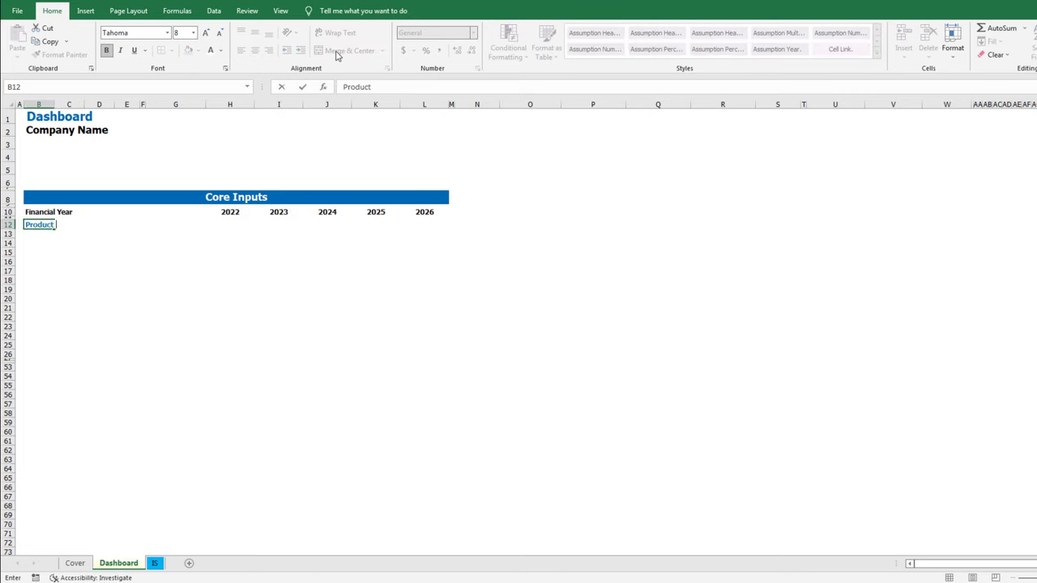
{"action": "type", "text": " Name"}
{"action": "key", "text": "Return"}
Enter "Product 1" in B13 and copy it down to B15
{"action": "type", "text": "P"}
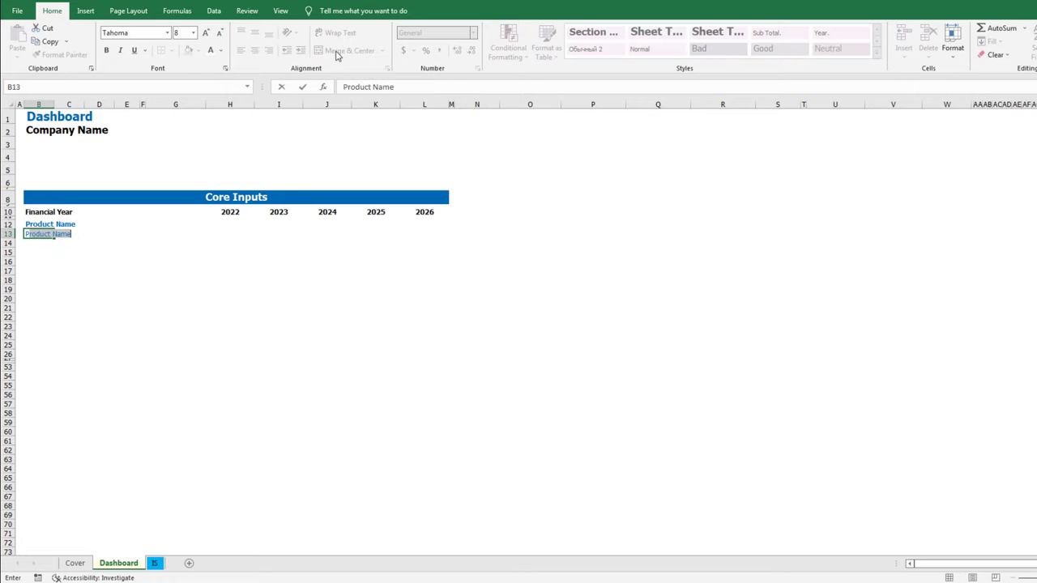
{"action": "type", "text": "roduct 1"}
{"action": "key", "text": "Return"}
{"action": "key", "text": "Up"}
{"action": "key", "text": "ctrl+c"}
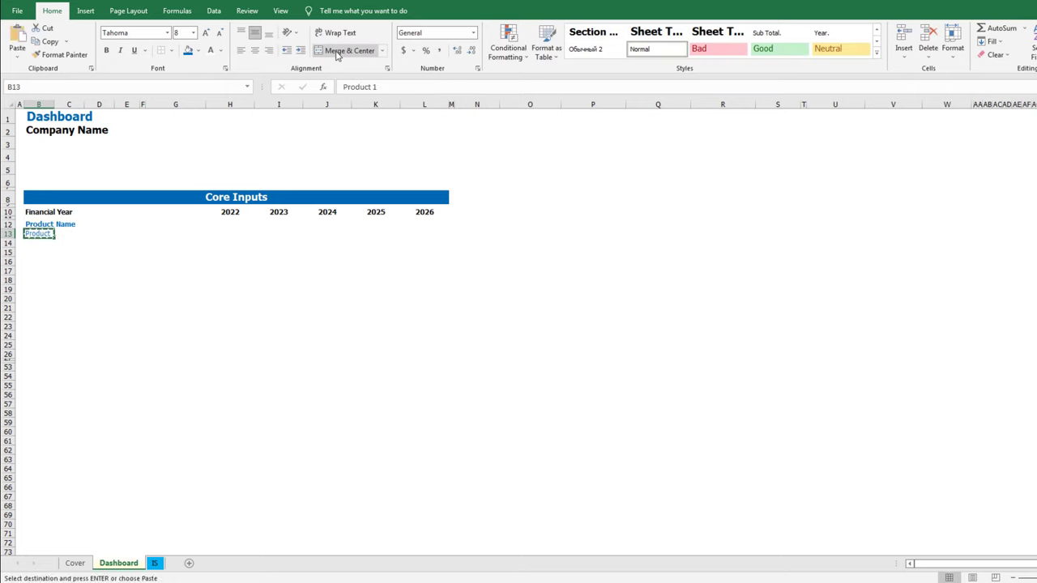
{"action": "key", "text": "shift+Down"}
{"action": "key", "text": "shift+Down"}
{"action": "key", "text": "Return"}
Change the copied names in B14 and B15 to "Product 2" and "Product 3"
{"action": "key", "text": "Down"}
{"action": "key", "text": "F2"}
{"action": "key", "text": "BackSpace"}
{"action": "type", "text": "2"}
{"action": "key", "text": "Return"}
{"action": "key", "text": "F2"}
{"action": "key", "text": "BackSpace"}
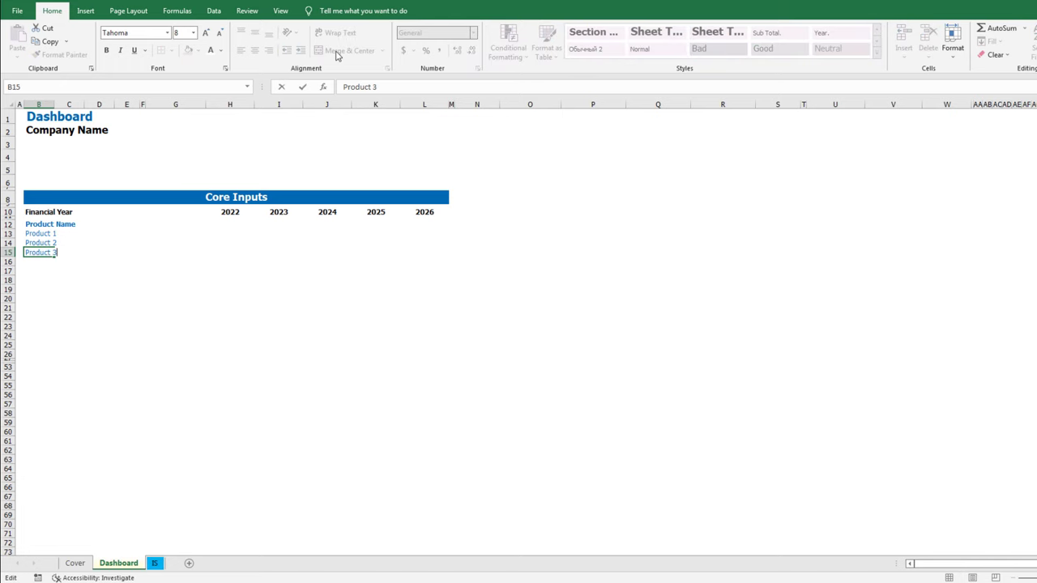
{"action": "type", "text": "3"}
{"action": "key", "text": "Return"}
Fill the product name range B13:E15 with light yellow and name it Product_Names
{"action": "key", "text": "Up"}
{"action": "key", "text": "Up"}
{"action": "key", "text": "Up"}
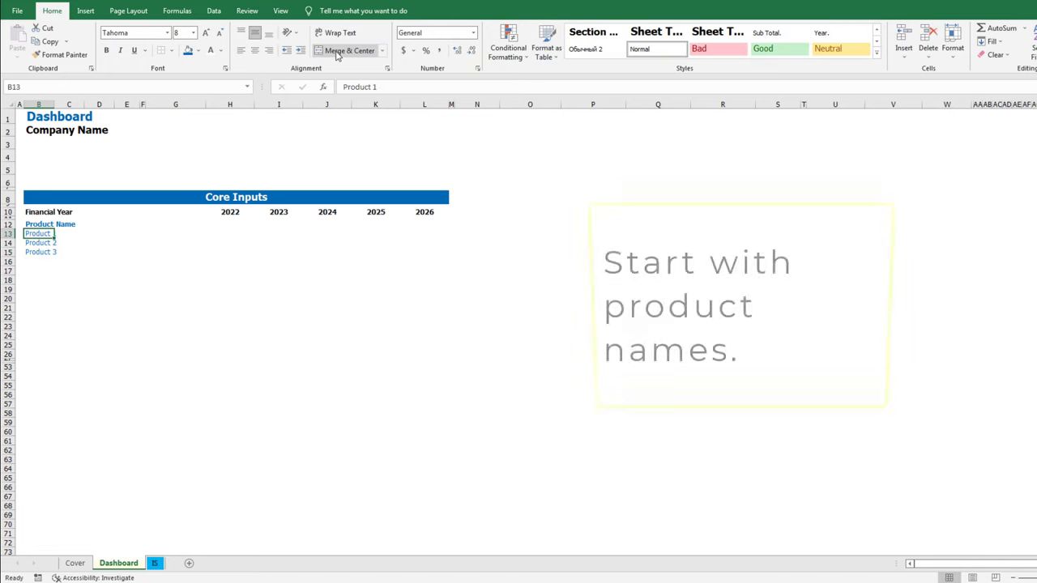
{"action": "key", "text": "shift+Right"}
{"action": "key", "text": "shift+Right"}
{"action": "key", "text": "shift+Right"}
{"action": "key", "text": "shift+Down"}
{"action": "key", "text": "shift+Down"}
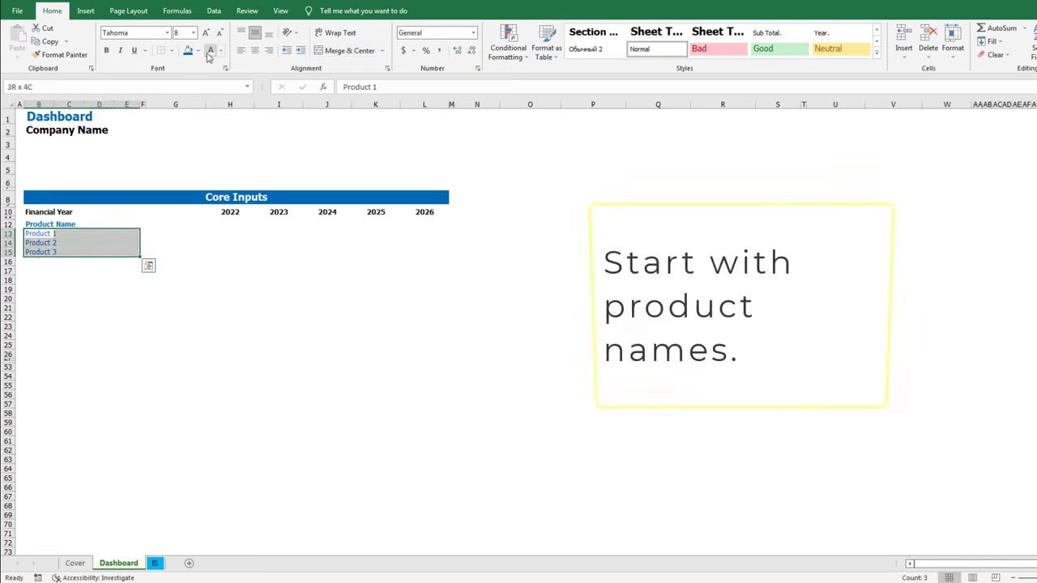
{"action": "left_click", "coordinate": [197, 50]}
{"action": "left_click", "coordinate": [197, 164]}
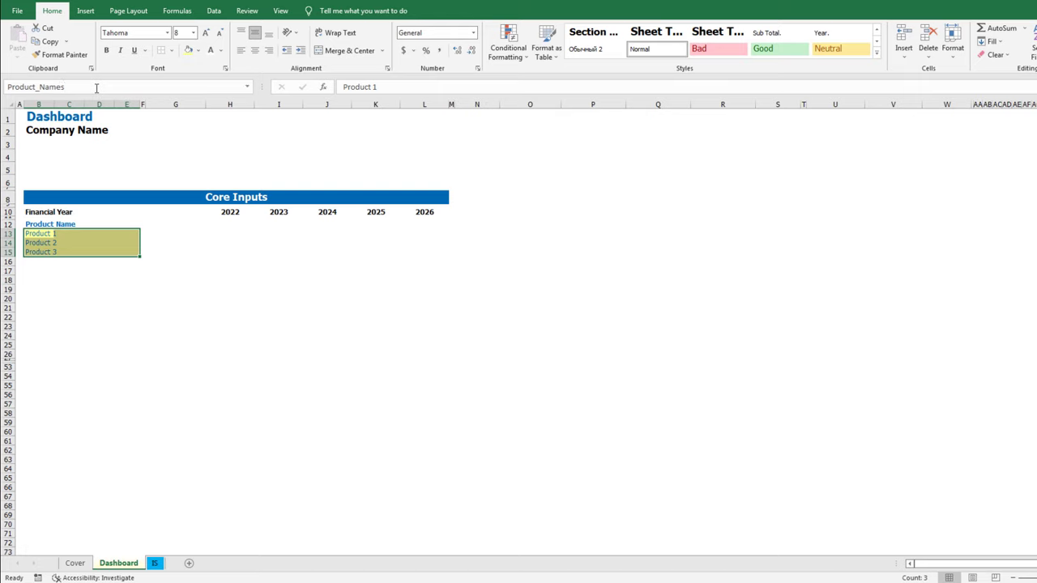
Enter the column heading "Launch" in G12
{"action": "key", "text": "Right"}
{"action": "key", "text": "Right"}
{"action": "key", "text": "Right"}
{"action": "key", "text": "Right"}
{"action": "key", "text": "Up"}
{"action": "key", "text": "Right"}
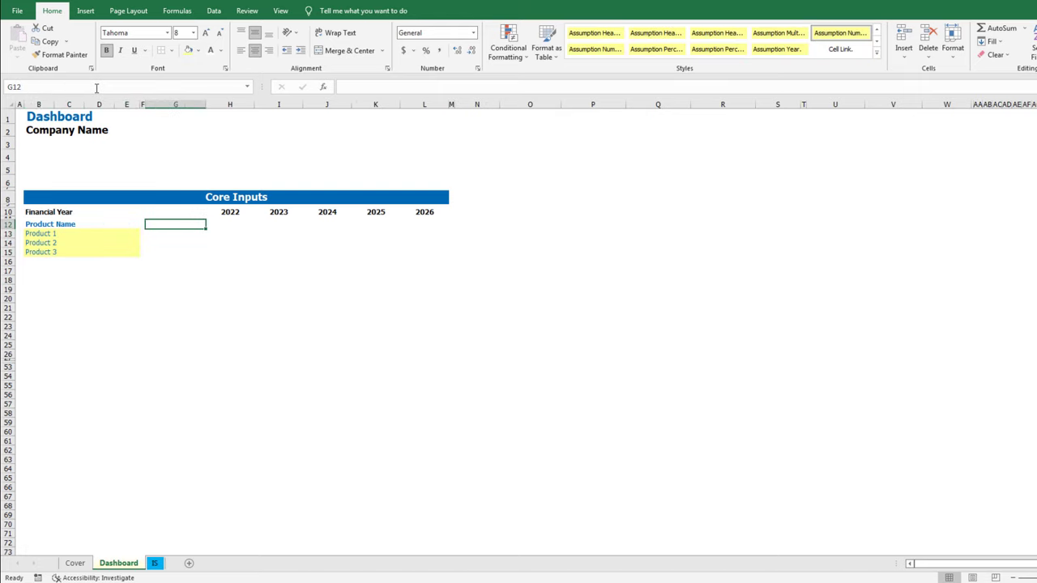
{"action": "type", "text": "Launch"}
{"action": "key", "text": "Return"}
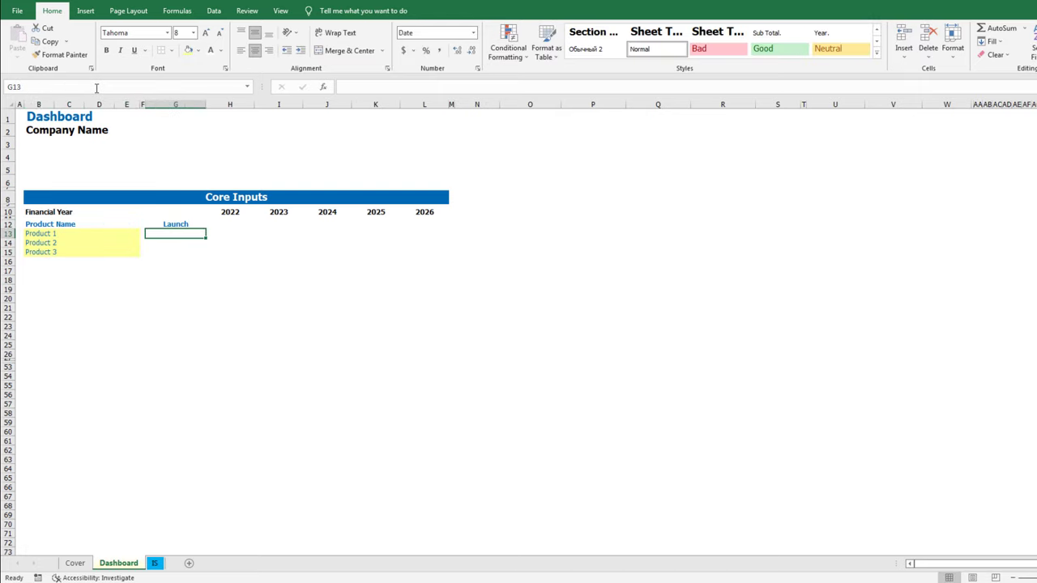
Fill the launch date cells G13:G15 with light yellow
{"action": "key", "text": "shift+Down"}
{"action": "key", "text": "shift+Down"}
{"action": "left_click", "coordinate": [189, 50]}
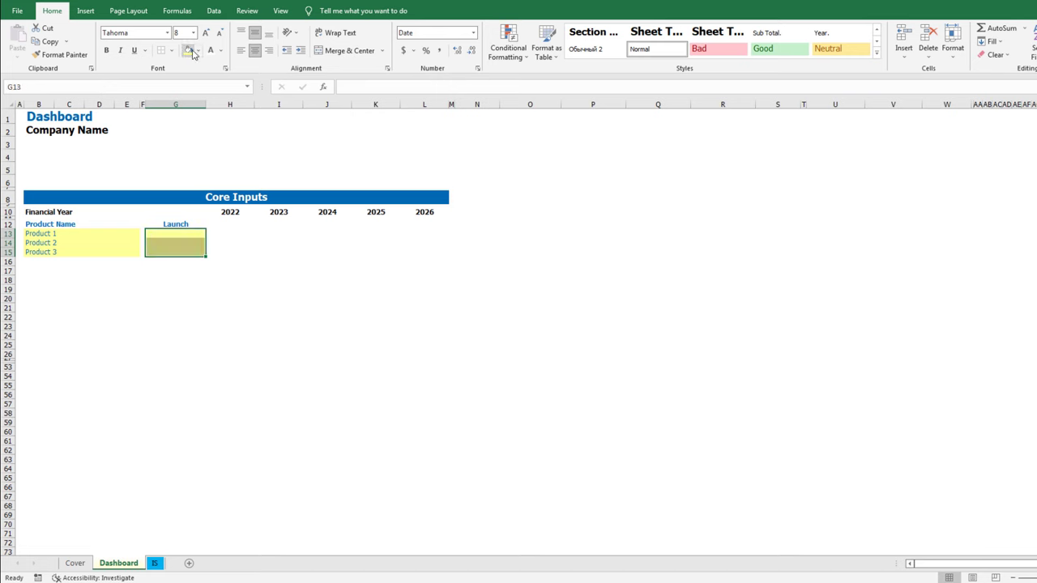
Name the launch date cells individually, from Launch_1 for Product 1 to Launch_3 for Product 3
{"action": "left_click", "coordinate": [145, 233]}
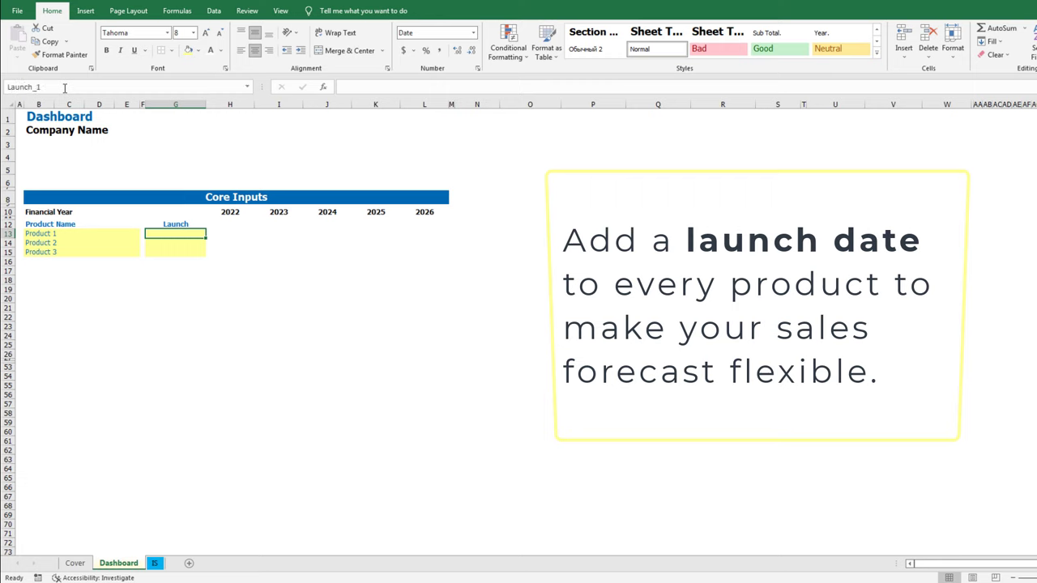
{"action": "key", "text": "Down"}
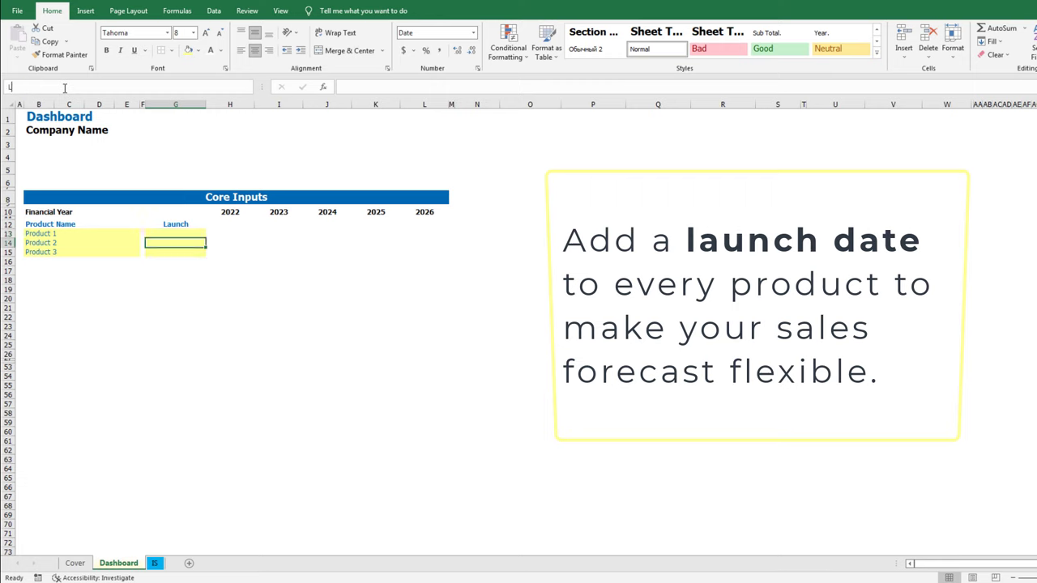
{"action": "key", "text": "Down"}
{"action": "left_click", "coordinate": [65, 87]}
{"action": "type", "text": "Launch_3"}
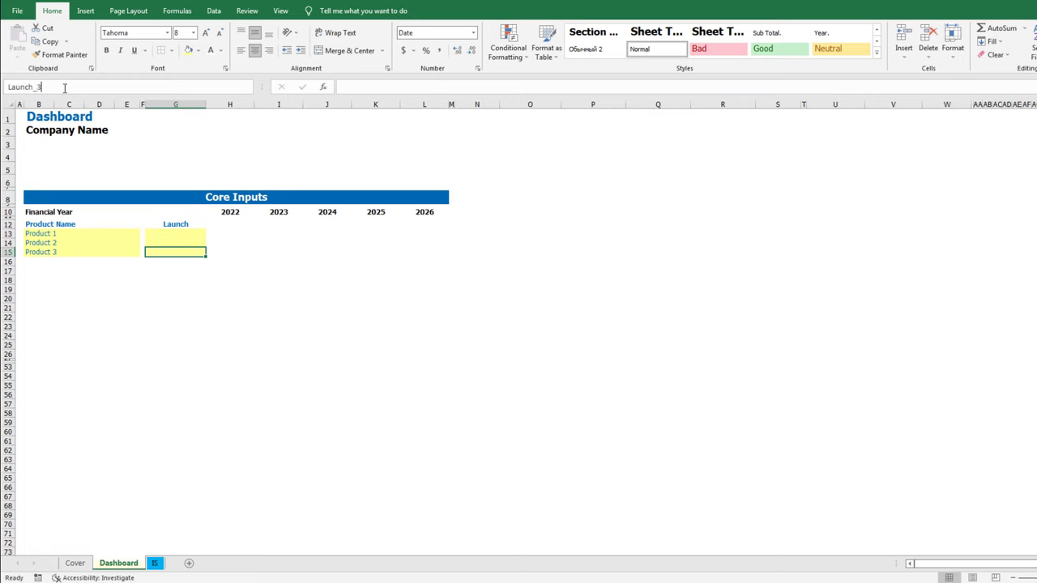
{"action": "key", "text": "Return"}
Enter the heading "Sales Volume, units" in H12 and merge and center it across H12:L12
{"action": "key", "text": "Up"}
{"action": "key", "text": "Up"}
{"action": "key", "text": "Up"}
{"action": "key", "text": "Right"}
{"action": "type", "text": "Sale"}
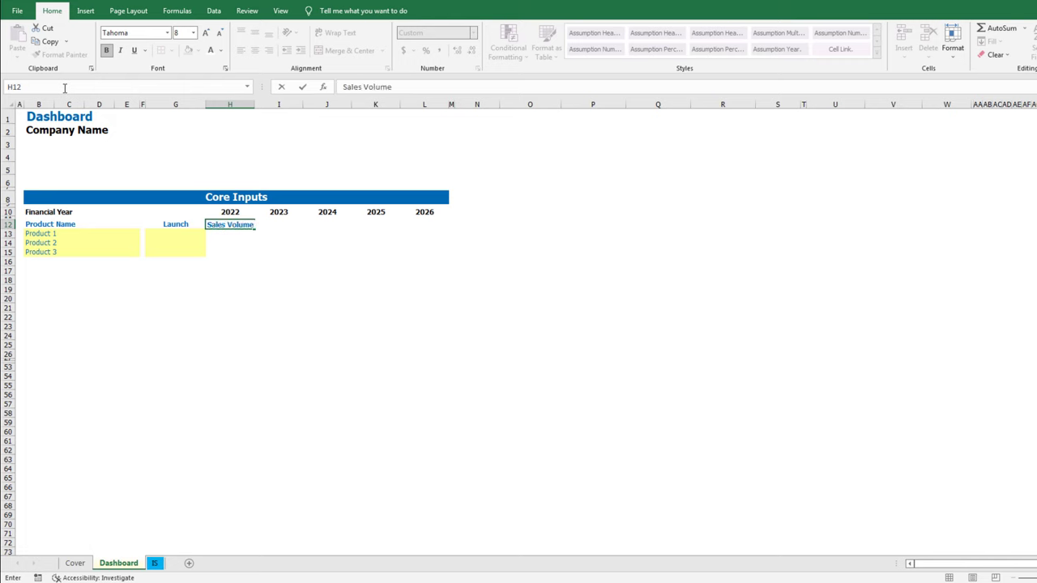
{"action": "type", "text": "s Volume, units"}
{"action": "key", "text": "shift+Right"}
{"action": "key", "text": "shift+Right"}
{"action": "key", "text": "shift+Right"}
{"action": "key", "text": "shift+Right"}
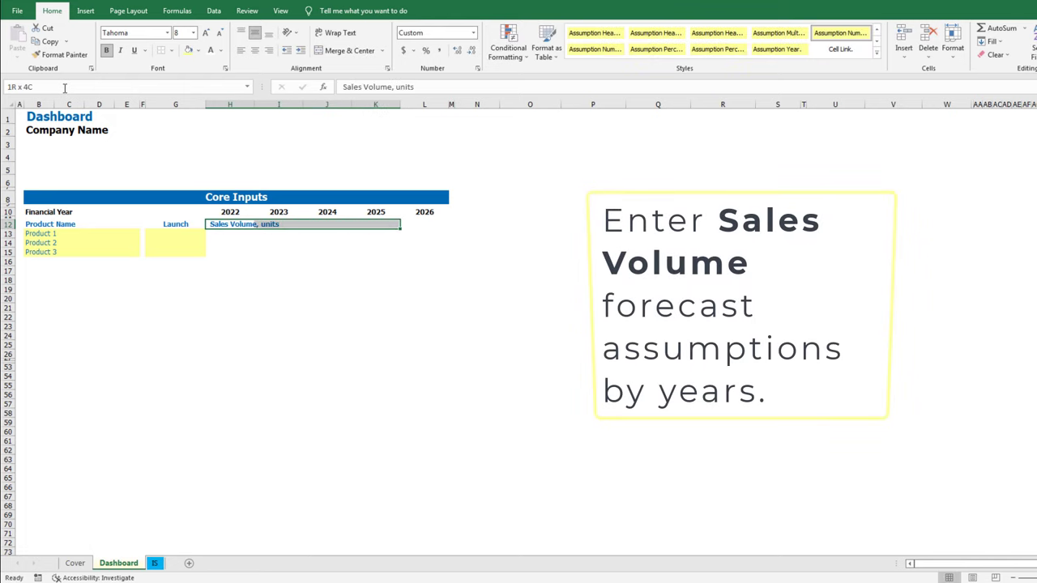
{"action": "left_click", "coordinate": [363, 51]}
Enter the 2022 sales volumes 3000, 2000 and 1000 for Products 1 to 3 in H13:H15
{"action": "key", "text": "Down"}
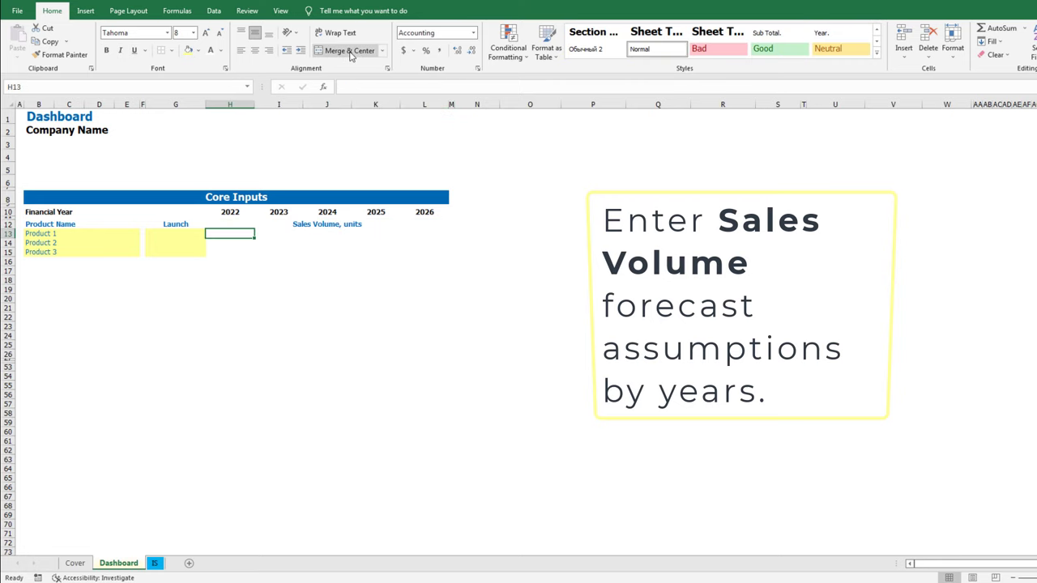
{"action": "type", "text": "3000"}
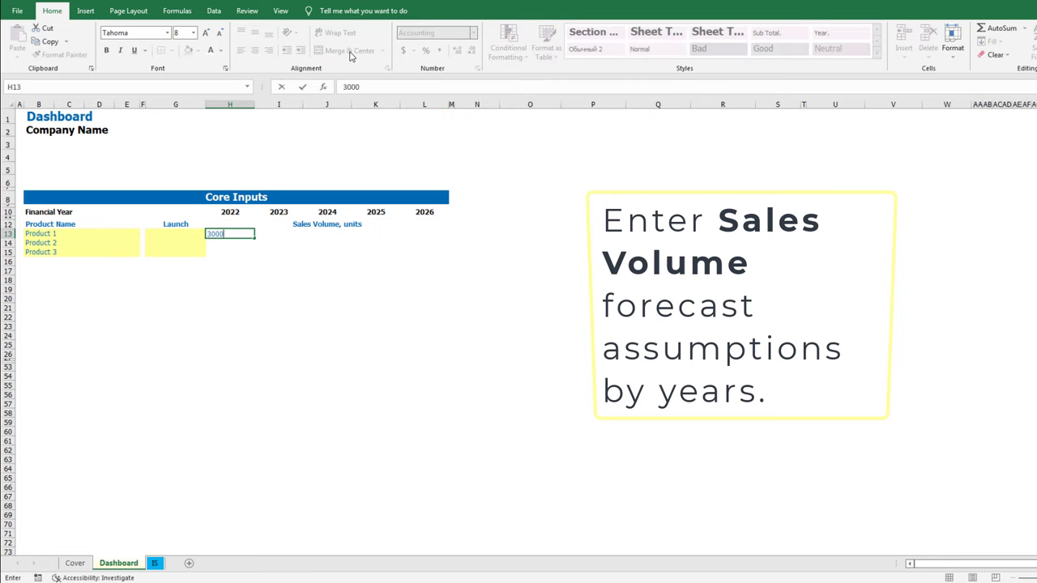
{"action": "key", "text": "Return"}
{"action": "type", "text": "20"}
{"action": "key", "text": "Return"}
{"action": "key", "text": "Up"}
{"action": "type", "text": "2000"}
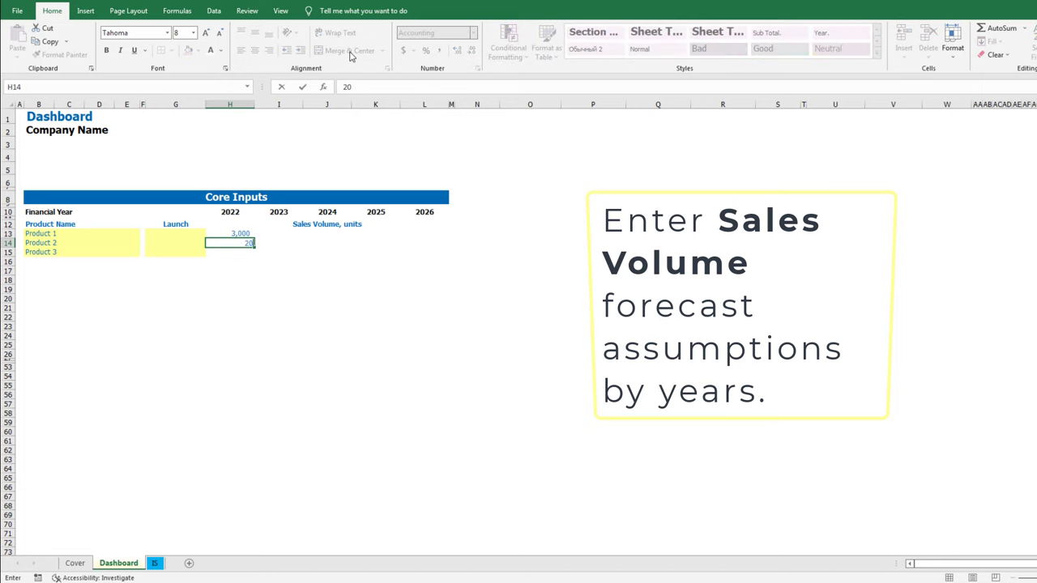
{"action": "key", "text": "Return"}
{"action": "type", "text": "1000"}
{"action": "key", "text": "Return"}
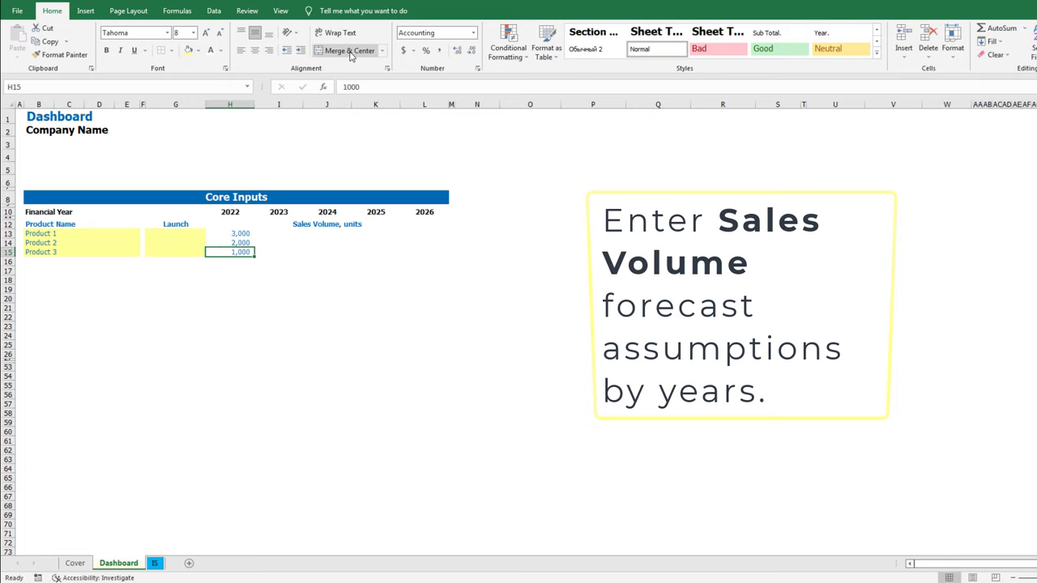
Calculate the 2023 sales volume for Product 1 in I13 with the formula =H13*1.2
{"action": "key", "text": "Up"}
{"action": "key", "text": "Up"}
{"action": "key", "text": "Up"}
{"action": "key", "text": "Right"}
{"action": "type", "text": "="}
{"action": "key", "text": "Left"}
{"action": "type", "text": "*1."}
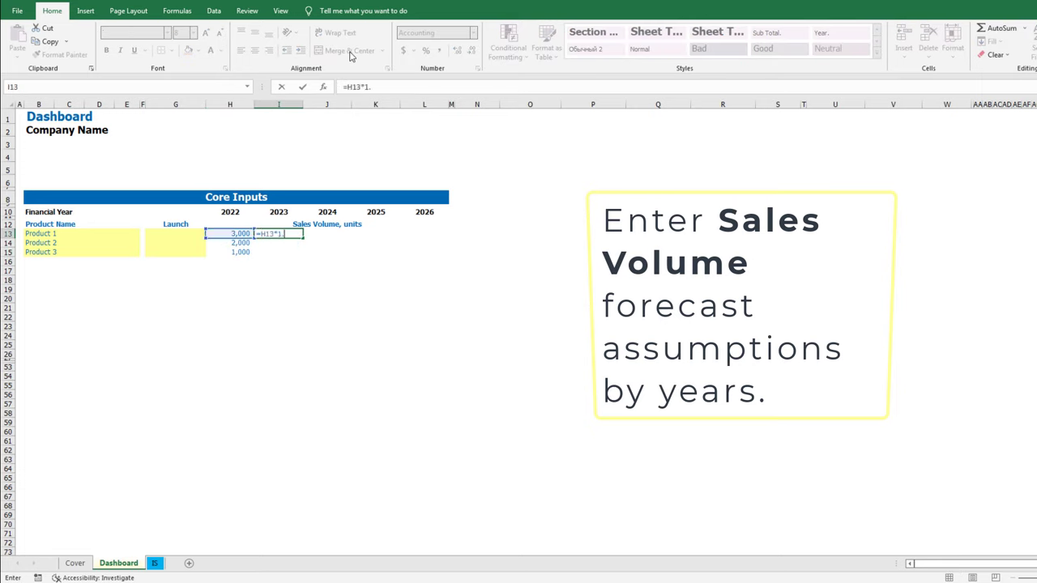
{"action": "type", "text": "2"}
{"action": "key", "text": "Return"}
Copy the I13 growth formula across I13:L15 for all three products through 2026
{"action": "key", "text": "Up"}
{"action": "key", "text": "ctrl+c"}
{"action": "key", "text": "shift+Down"}
{"action": "key", "text": "shift+Down"}
{"action": "key", "text": "shift+Right"}
{"action": "key", "text": "shift+Right"}
{"action": "key", "text": "shift+Right"}
{"action": "key", "text": "Return"}
Fill the sales volume range H13:L15 with light yellow and name it Sales_Volume
{"action": "key", "text": "Left"}
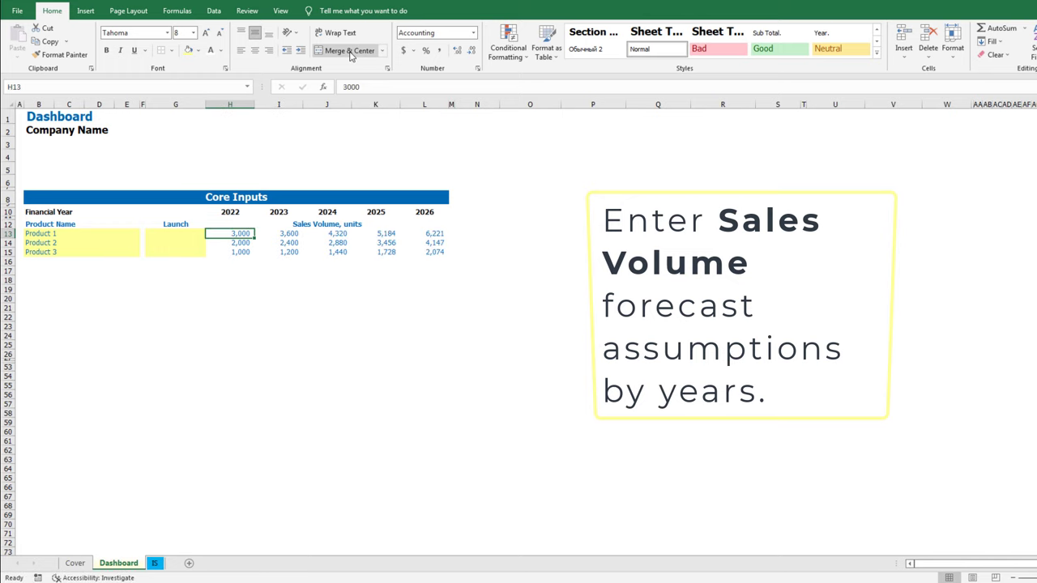
{"action": "key", "text": "shift+Down"}
{"action": "key", "text": "shift+Down"}
{"action": "key", "text": "shift+Right"}
{"action": "key", "text": "shift+Right"}
{"action": "key", "text": "shift+Right"}
{"action": "key", "text": "shift+Right"}
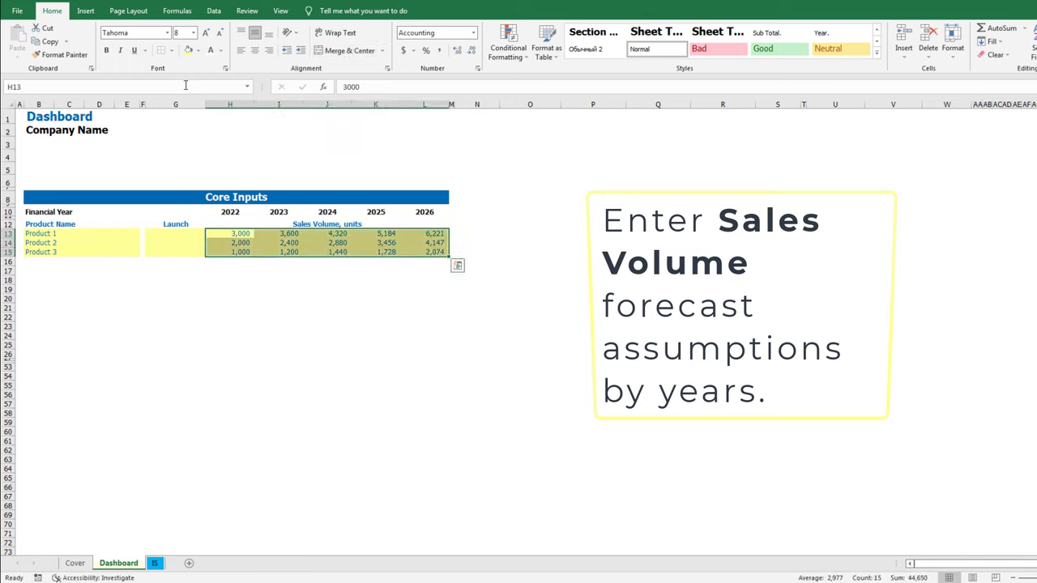
{"action": "left_click", "coordinate": [185, 85]}
{"action": "type", "text": "Sales_Volume"}
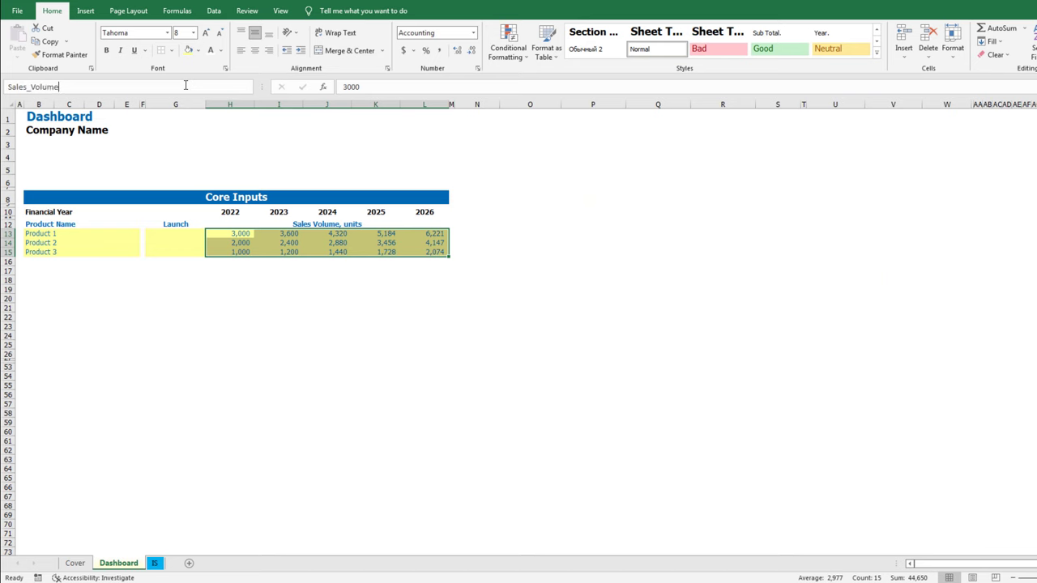
{"action": "key", "text": "Return"}
Total the 2022 sales volumes in H16 with AutoSum over H13:H15
{"action": "key", "text": "Down"}
{"action": "key", "text": "Down"}
{"action": "key", "text": "Down"}
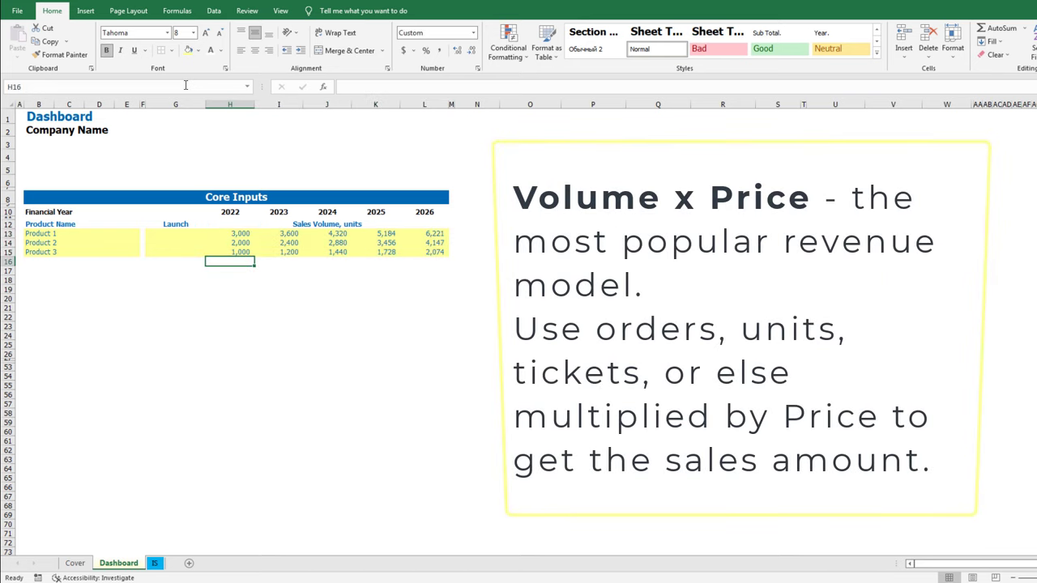
{"action": "left_click", "coordinate": [990, 29]}
{"action": "left_click", "coordinate": [990, 29]}
Copy the H16 total formula across the row to L16 for the years through 2026
{"action": "key", "text": "ctrl+c"}
{"action": "key", "text": "shift+Right"}
{"action": "key", "text": "shift+Right"}
{"action": "key", "text": "shift+Right"}
{"action": "key", "text": "shift+Right"}
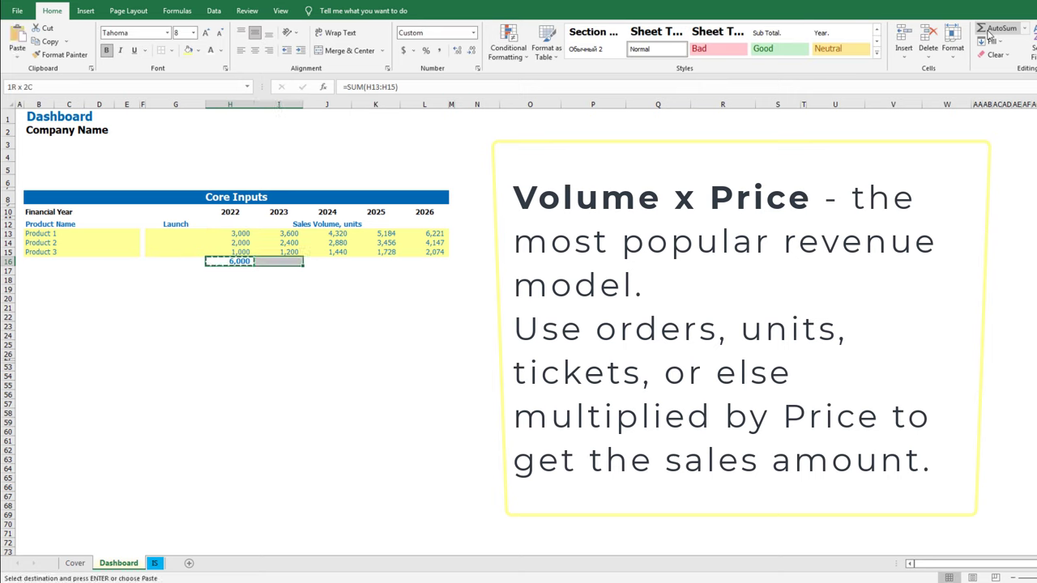
{"action": "key", "text": "Return"}
Label the totals row "Total units" in B16
{"action": "key", "text": "Left"}
{"action": "key", "text": "Left"}
{"action": "key", "text": "Left"}
{"action": "key", "text": "Left"}
{"action": "key", "text": "Left"}
{"action": "key", "text": "Left"}
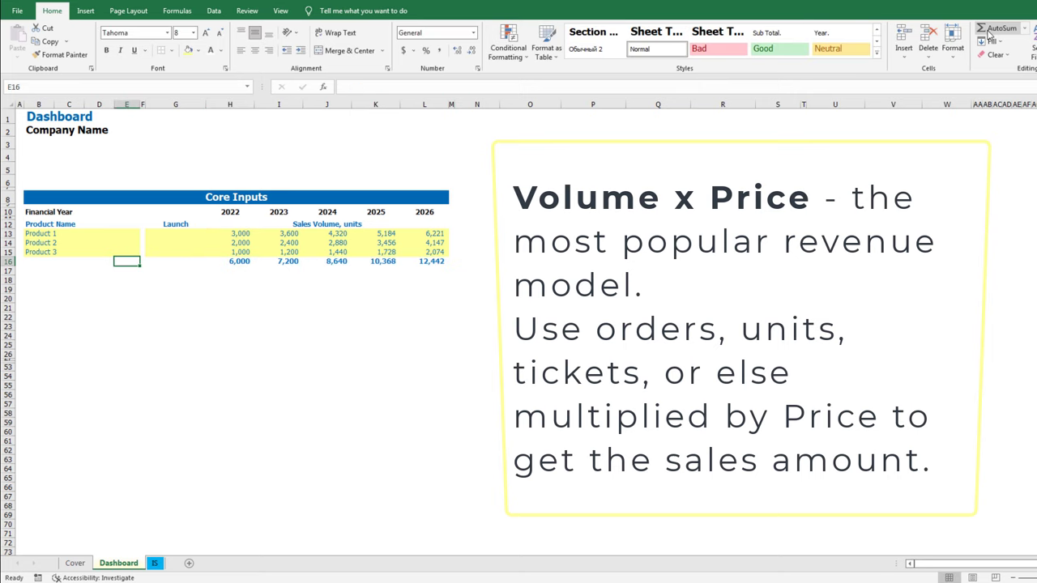
{"action": "type", "text": "Total units"}
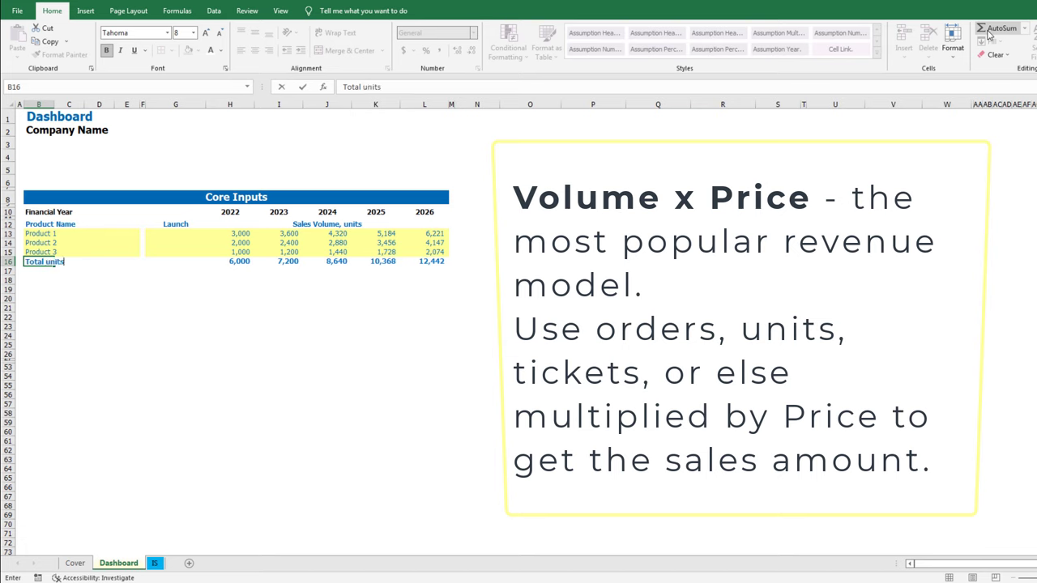
{"action": "key", "text": "Return"}
Enter the heading "Sales Price per unit" in H18
{"action": "key", "text": "Down"}
{"action": "key", "text": "Right"}
{"action": "key", "text": "Right"}
{"action": "key", "text": "Right"}
{"action": "key", "text": "Right"}
{"action": "key", "text": "Right"}
{"action": "key", "text": "Right"}
{"action": "key", "text": "Right"}
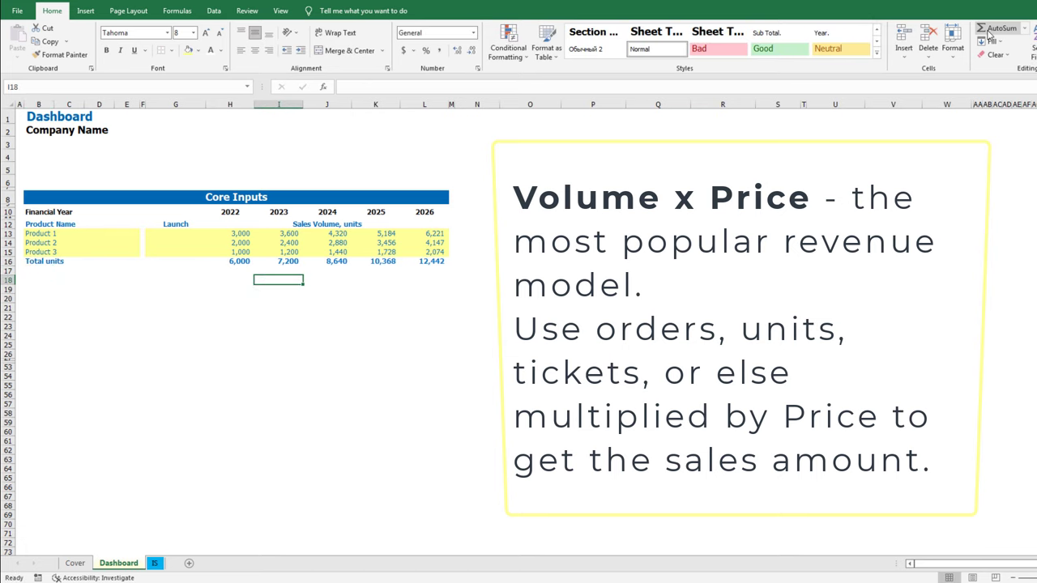
{"action": "key", "text": "Left"}
{"action": "type", "text": "Sales"}
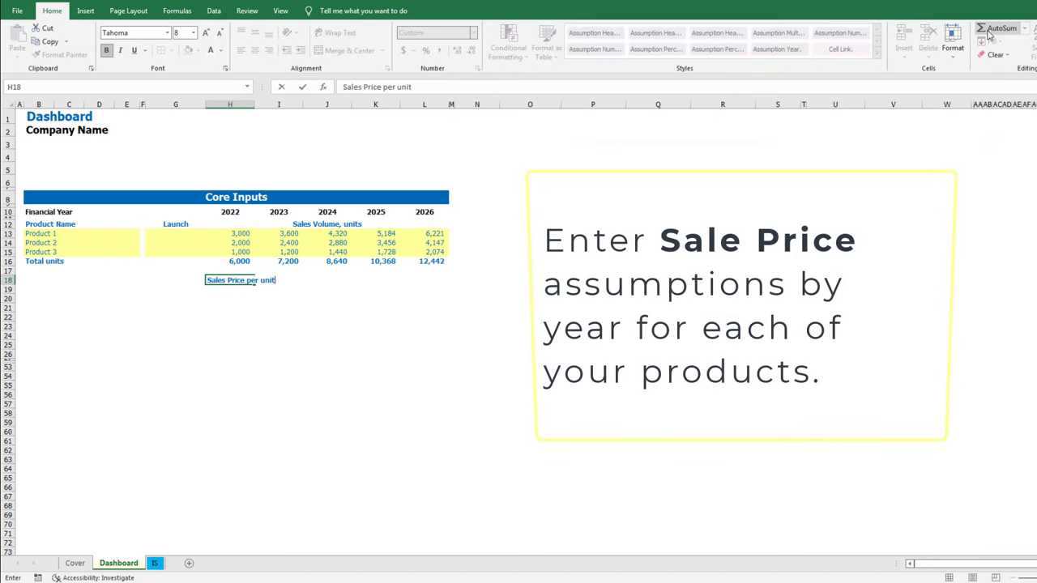
{"action": "key", "text": "Return"}
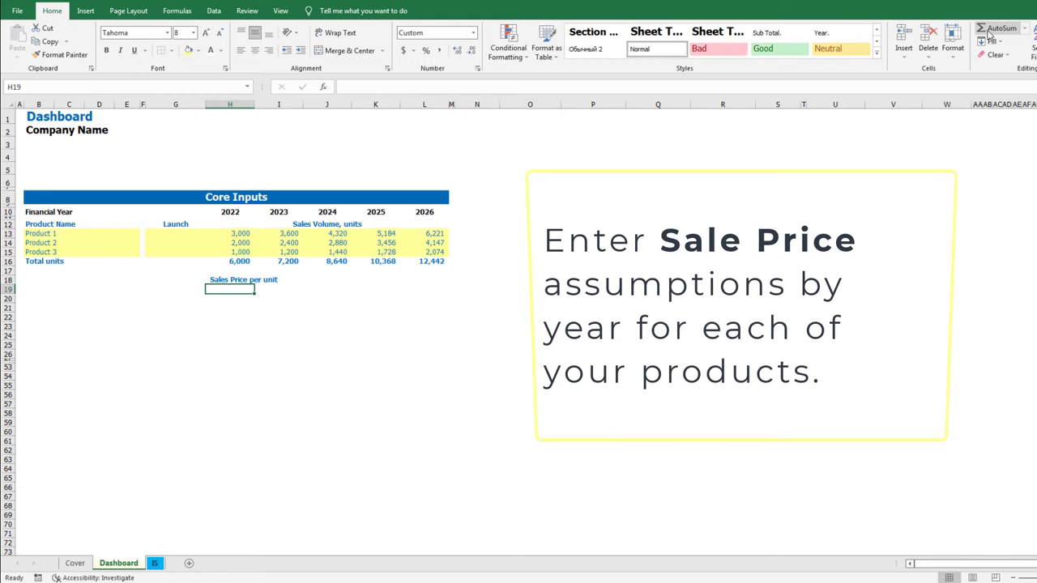
Merge and center the sales price heading across H18:L18
{"action": "key", "text": "Up"}
{"action": "key", "text": "shift+Right"}
{"action": "key", "text": "shift+Right"}
{"action": "key", "text": "shift+Right"}
{"action": "key", "text": "shift+Right"}
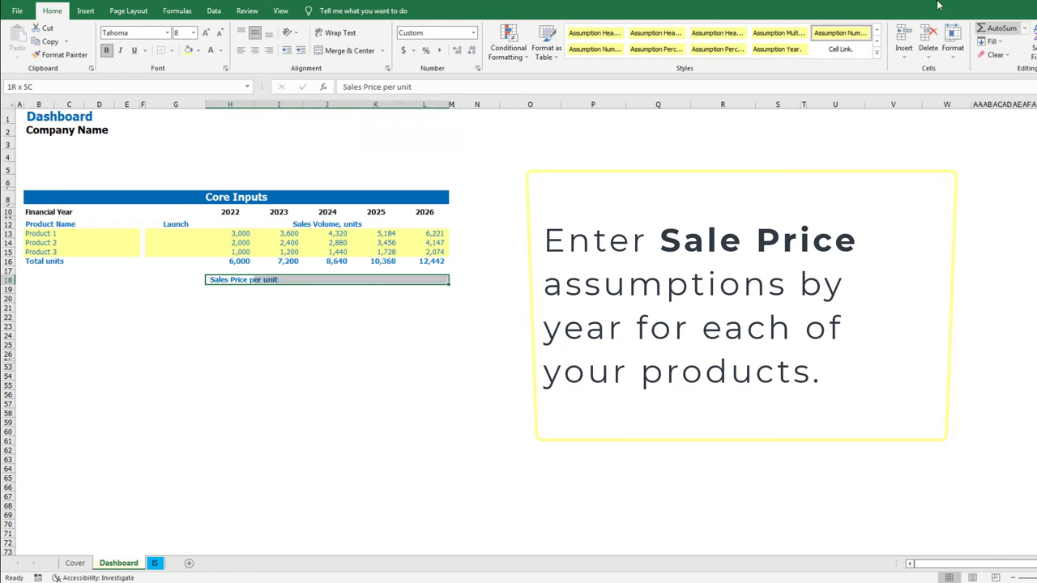
{"action": "left_click", "coordinate": [345, 50]}
Enter the 2022 sales prices 10, 25 and 30 for the three products in H19:H21
{"action": "key", "text": "Down"}
{"action": "type", "text": "10"}
{"action": "key", "text": "Return"}
{"action": "type", "text": "2"}
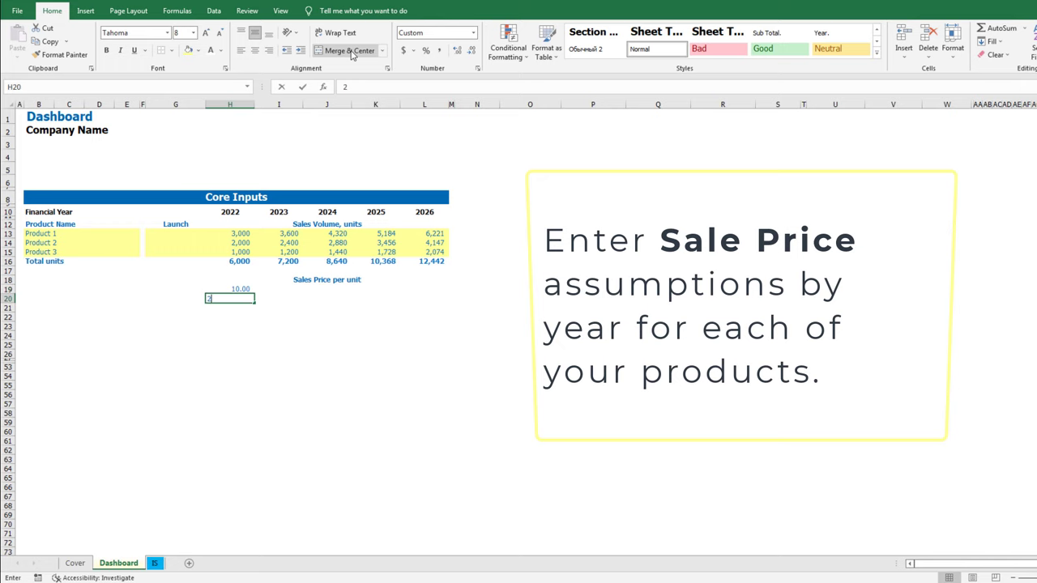
{"action": "type", "text": "05"}
{"action": "key", "text": "Return"}
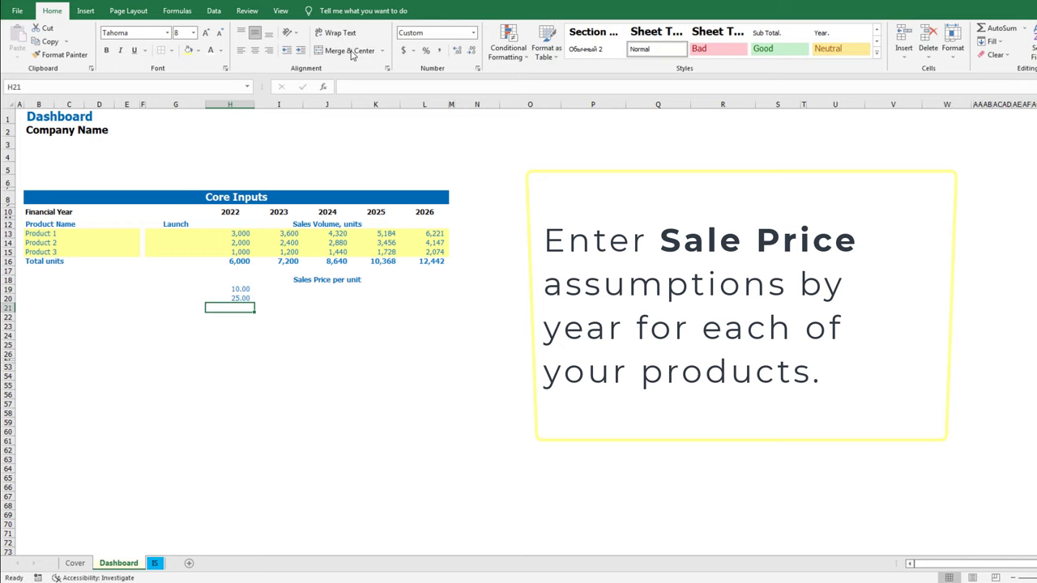
{"action": "type", "text": "30"}
Calculate the 2023 sales price for the first product in I19 with the formula =H19*1.1
{"action": "key", "text": "Up"}
{"action": "key", "text": "Up"}
{"action": "key", "text": "shift+Down"}
{"action": "key", "text": "shift+Down"}
{"action": "key", "text": "Right"}
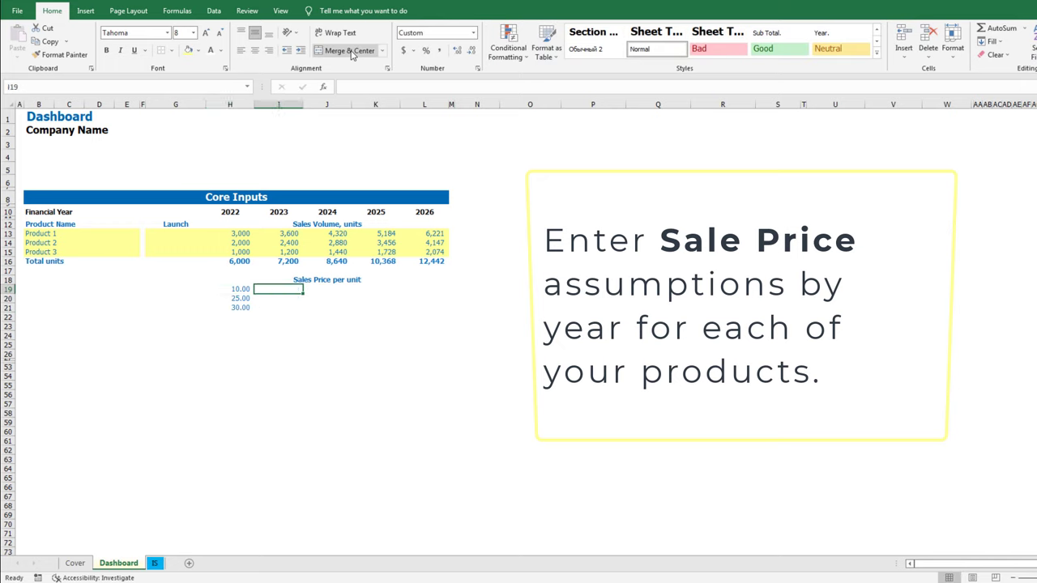
{"action": "type", "text": "="}
{"action": "key", "text": "Left"}
{"action": "type", "text": "*"}
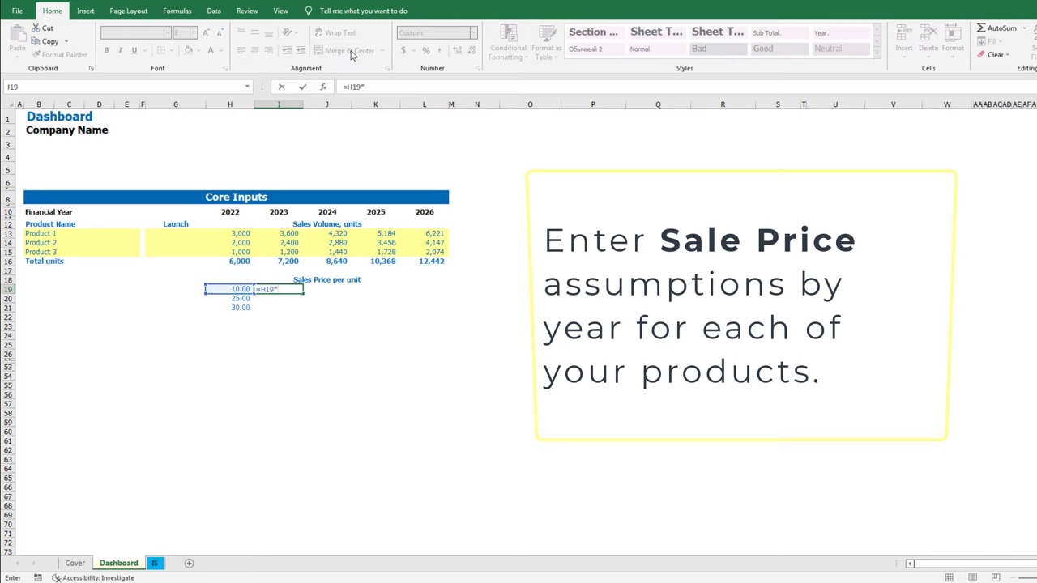
{"action": "type", "text": "1.1"}
{"action": "key", "text": "Return"}
Copy the I19 price formula across I19:L21 for all three products through 2026
{"action": "key", "text": "Up"}
{"action": "key", "text": "ctrl+c"}
{"action": "key", "text": "shift+Down"}
{"action": "key", "text": "shift+Down"}
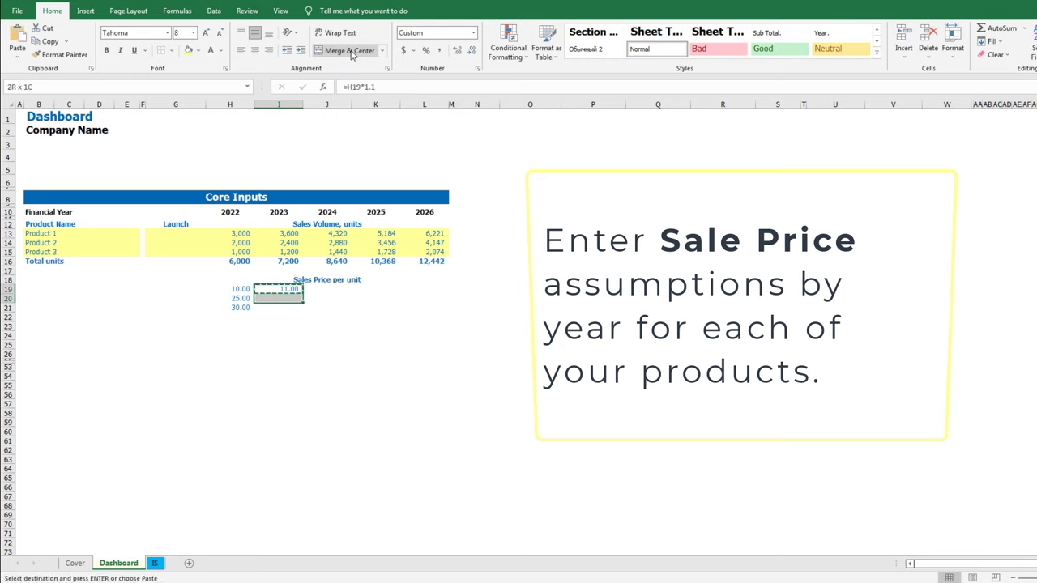
{"action": "key", "text": "shift+Right"}
{"action": "key", "text": "shift+Right"}
{"action": "key", "text": "shift+Right"}
{"action": "key", "text": "Return"}
Fill the sales price range H19:L21 with light yellow and name it Price
{"action": "key", "text": "Left"}
{"action": "key", "text": "shift+Down"}
{"action": "key", "text": "shift+Down"}
{"action": "key", "text": "shift+Right"}
{"action": "key", "text": "shift+Right"}
{"action": "key", "text": "shift+Right"}
{"action": "key", "text": "shift+Right"}
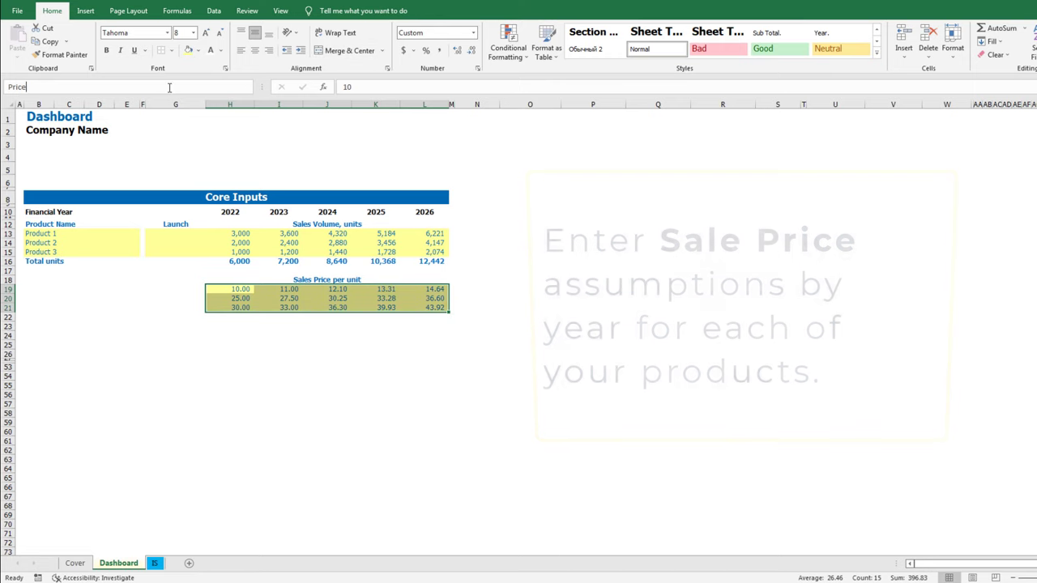
Enter the heading "COGS per unit, %" in H23
{"action": "key", "text": "Down"}
{"action": "key", "text": "Down"}
{"action": "key", "text": "Down"}
{"action": "key", "text": "Down"}
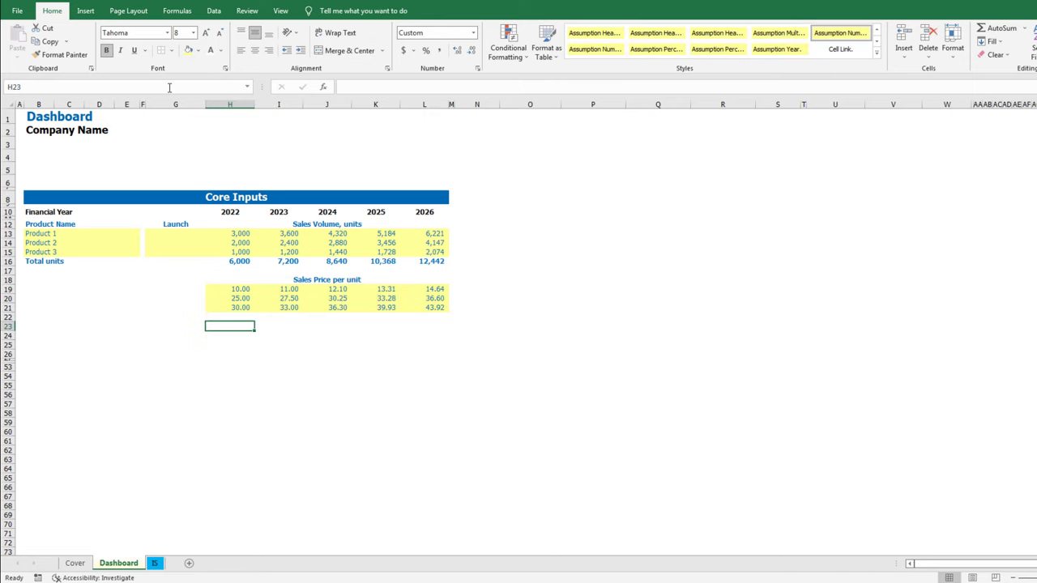
{"action": "type", "text": "COGS per unit"}
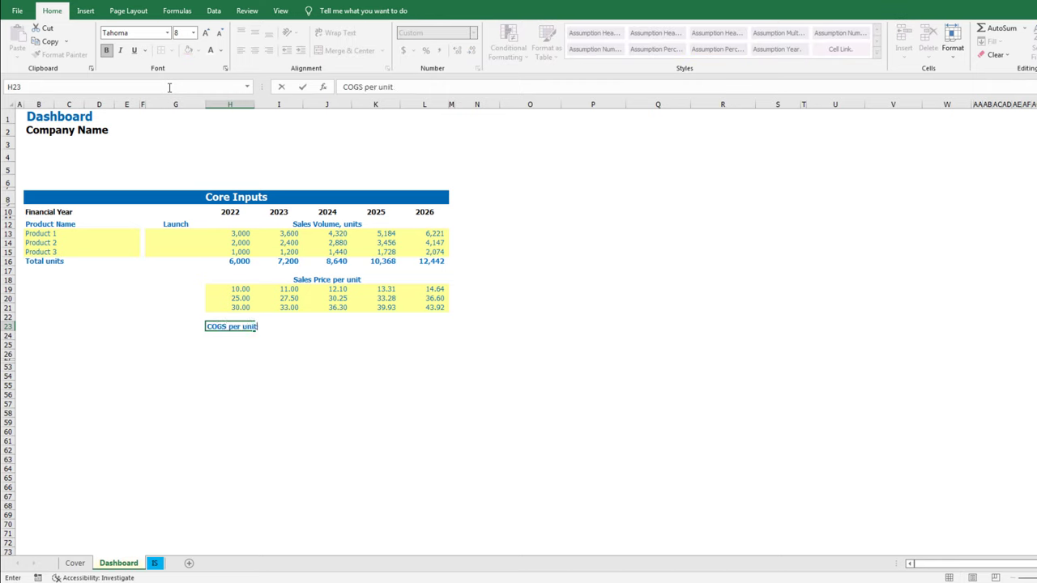
{"action": "type", "text": ", %"}
Merge and center the COGS heading across H23:L23
{"action": "key", "text": "shift+Right"}
{"action": "key", "text": "shift+Right"}
{"action": "key", "text": "shift+Right"}
{"action": "key", "text": "shift+Right"}
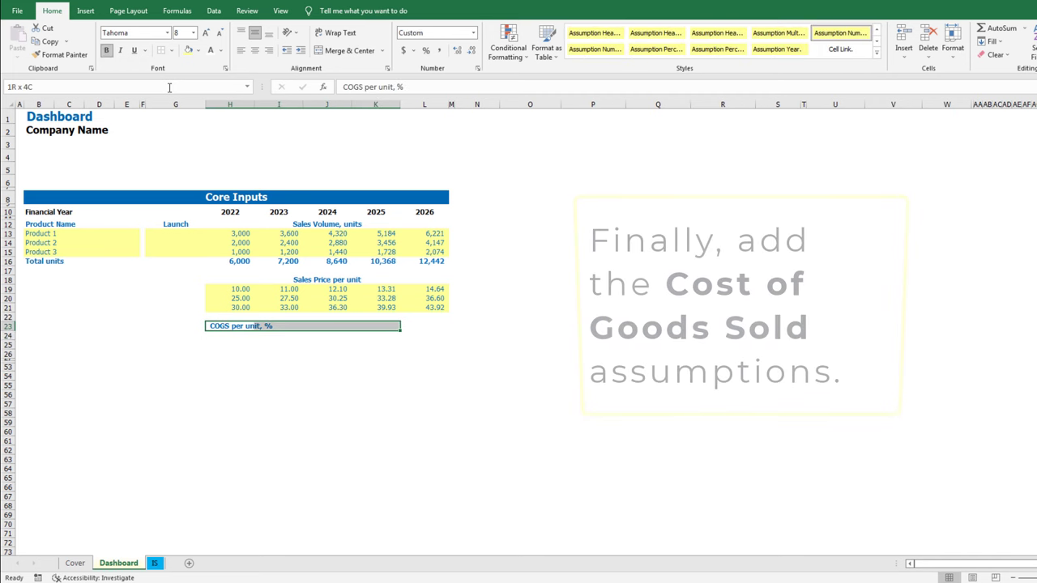
{"action": "left_click", "coordinate": [331, 53]}
Enter the 2022 COGS percentages 25%, 30% and 35% for the three products in H24:H26
{"action": "key", "text": "Down"}
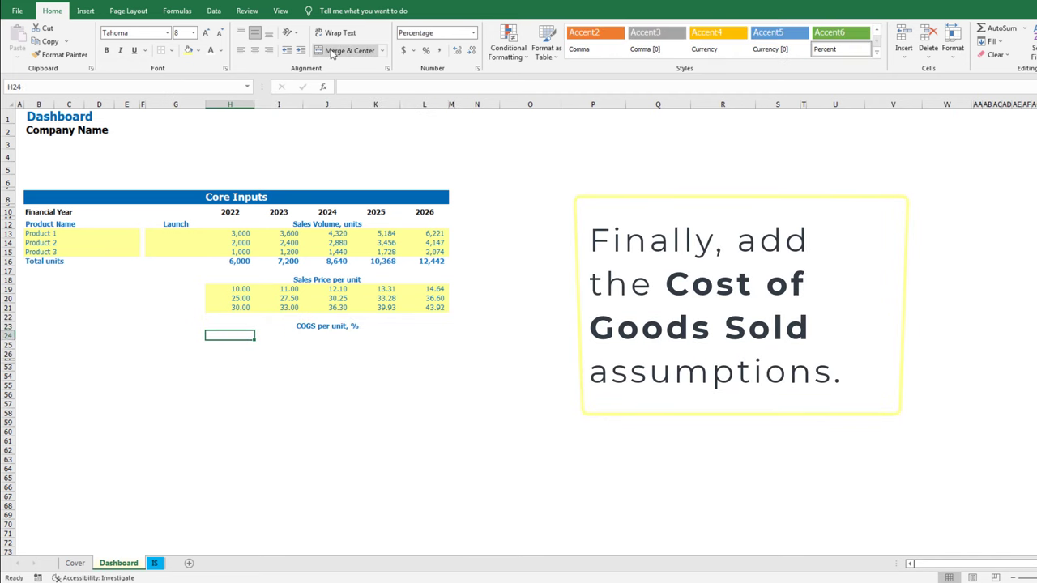
{"action": "type", "text": "25"}
{"action": "key", "text": "Return"}
{"action": "type", "text": "30"}
{"action": "key", "text": "Return"}
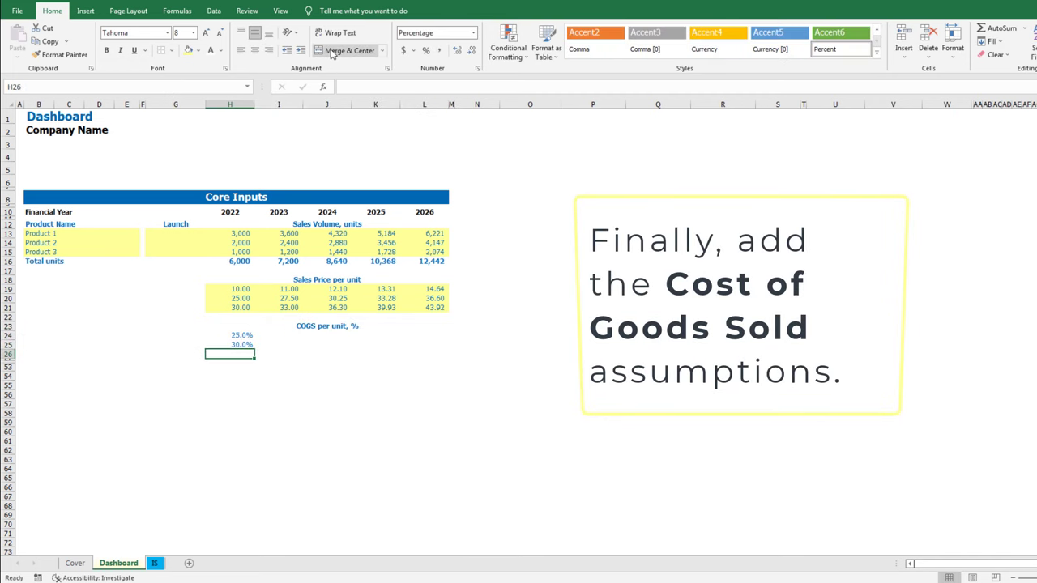
{"action": "type", "text": "35"}
Copy the 2022 COGS percentages from H24:H26 across to column L for the years through 2026
{"action": "key", "text": "shift+Up"}
{"action": "key", "text": "shift+Up"}
{"action": "key", "text": "ctrl+c"}
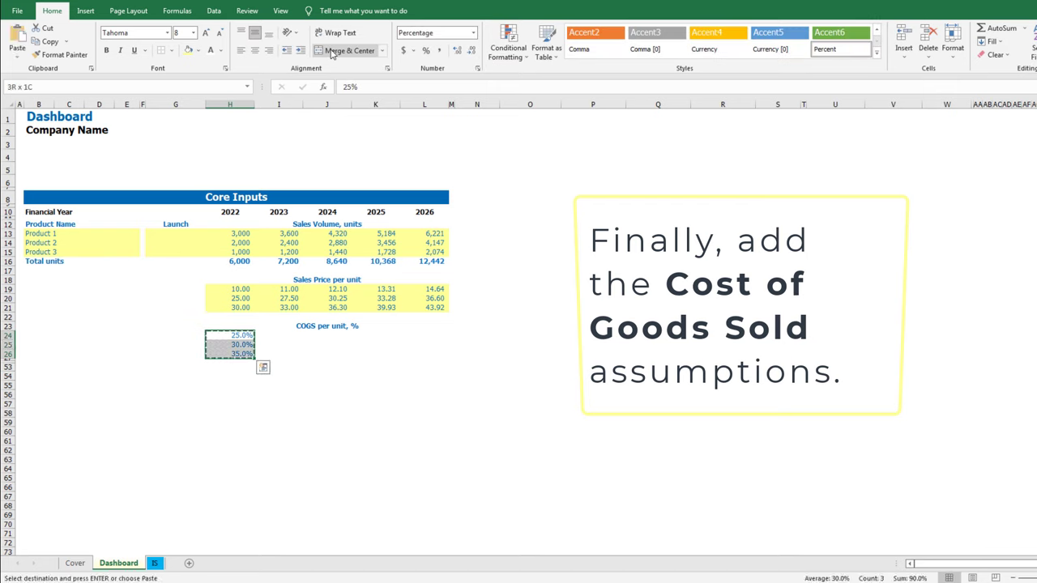
{"action": "key", "text": "shift+Right"}
{"action": "key", "text": "shift+Right"}
{"action": "key", "text": "shift+Right"}
{"action": "key", "text": "shift+Right"}
{"action": "key", "text": "Return"}
Fill the COGS range H24:L26 with light yellow and name it COGS
{"action": "left_click", "coordinate": [331, 53]}
{"action": "key", "text": "Escape"}
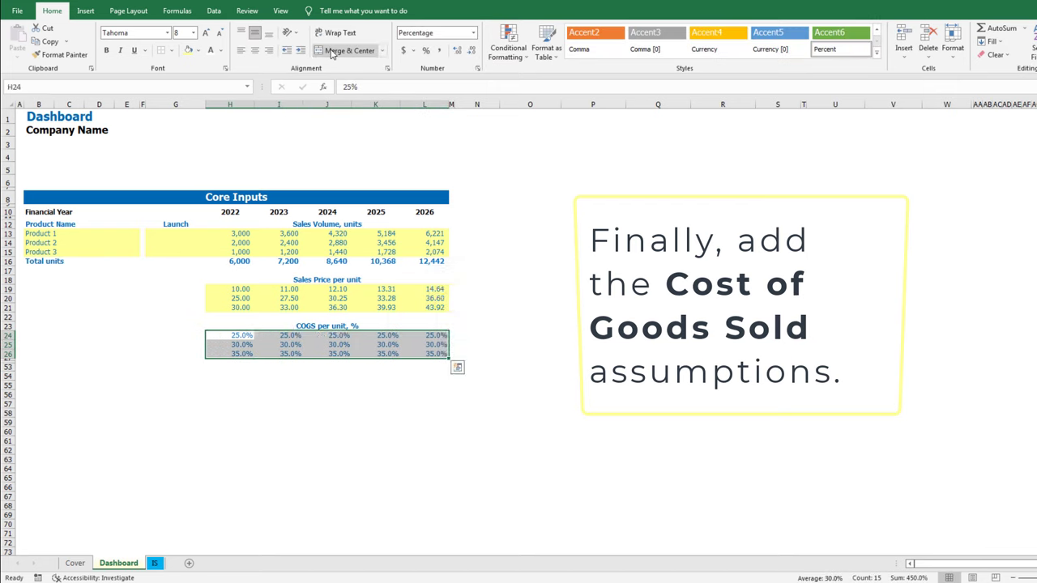
{"action": "left_click", "coordinate": [187, 51]}
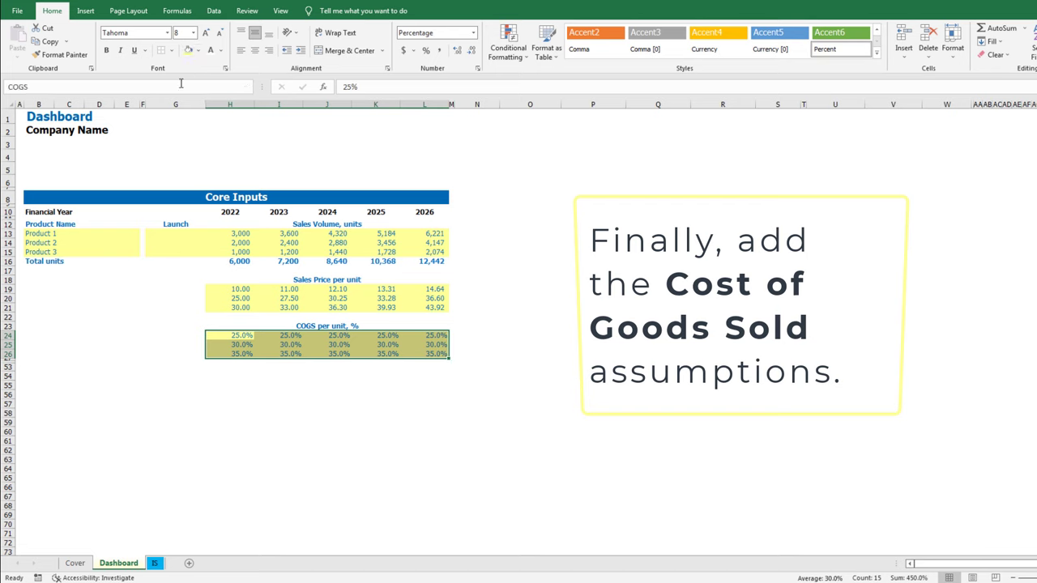
Link cell B19 in the sales price block to the first product name with =B13
{"action": "key", "text": "Left"}
{"action": "key", "text": "Up"}
{"action": "key", "text": "Up"}
{"action": "key", "text": "Up"}
{"action": "key", "text": "Up"}
{"action": "key", "text": "Up"}
{"action": "key", "text": "Left"}
{"action": "key", "text": "Left"}
{"action": "key", "text": "Left"}
{"action": "key", "text": "Left"}
{"action": "key", "text": "Left"}
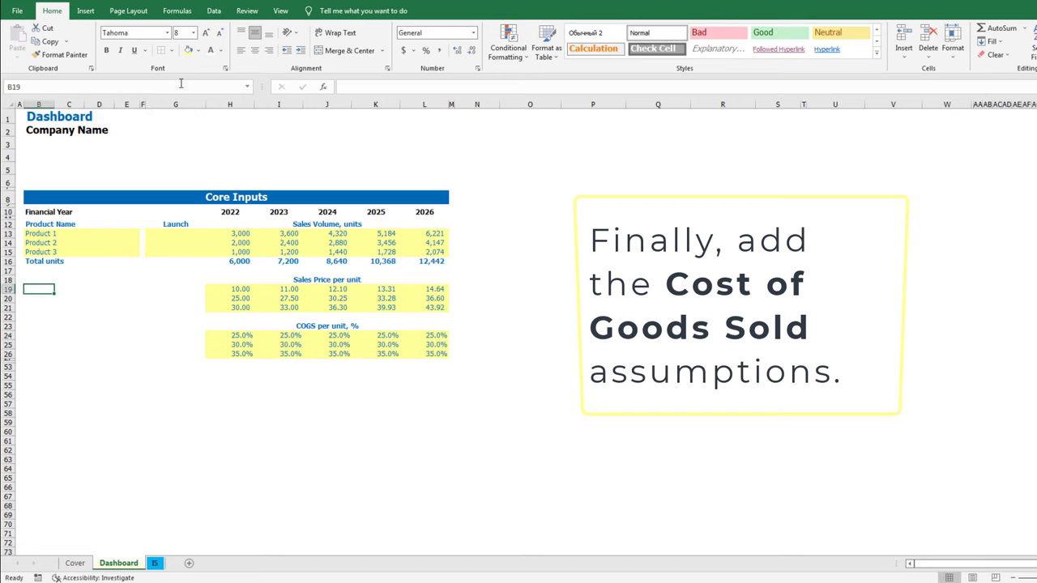
{"action": "type", "text": "="}
{"action": "key", "text": "Up"}
{"action": "key", "text": "Up"}
{"action": "key", "text": "Up"}
{"action": "key", "text": "Up"}
{"action": "key", "text": "Up"}
{"action": "key", "text": "Up"}
{"action": "key", "text": "ctrl+Return"}
Copy the product name link from B19 down through B21
{"action": "key", "text": "ctrl+c"}
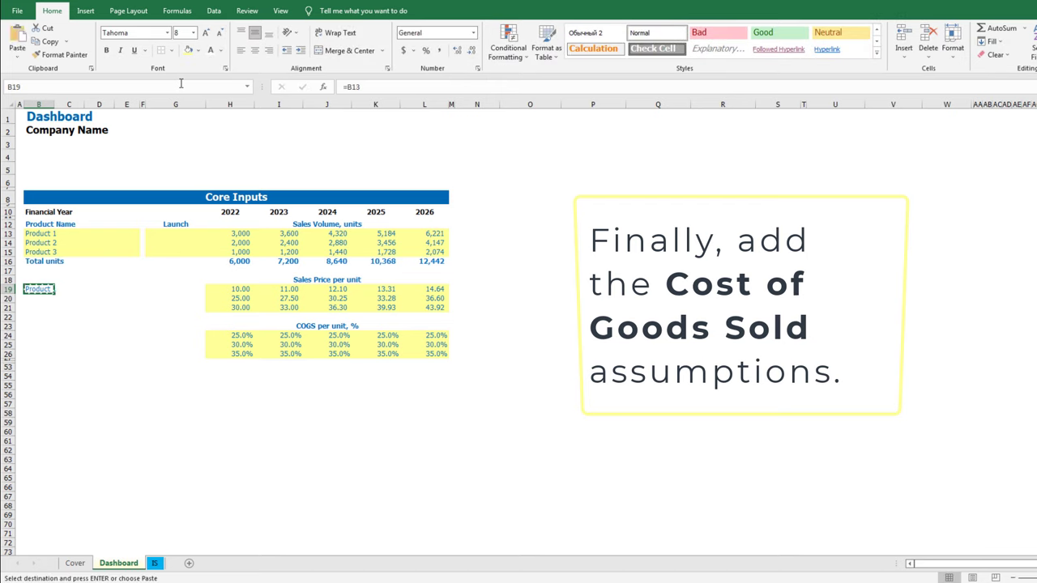
{"action": "key", "text": "shift+Down"}
{"action": "key", "text": "shift+Down"}
{"action": "key", "text": "Return"}
Link cell B24 in the COGS block to the first product name with =B13
{"action": "key", "text": "Down"}
{"action": "key", "text": "Down"}
{"action": "key", "text": "Down"}
{"action": "key", "text": "Down"}
{"action": "key", "text": "Down"}
{"action": "type", "text": "="}
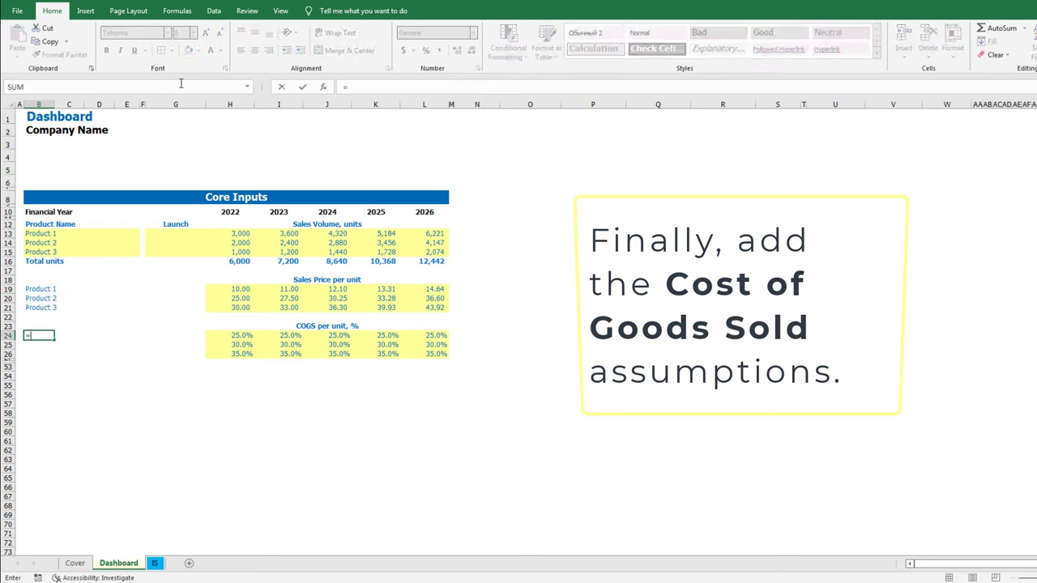
{"action": "key", "text": "Up"}
{"action": "key", "text": "Up"}
{"action": "key", "text": "Up"}
{"action": "key", "text": "Up"}
{"action": "key", "text": "Up"}
{"action": "key", "text": "Up"}
{"action": "key", "text": "Up"}
{"action": "key", "text": "Up"}
{"action": "key", "text": "Up"}
{"action": "key", "text": "Up"}
{"action": "key", "text": "Up"}
{"action": "key", "text": "ctrl+Return"}
Copy the product name link from B24 down through B26
{"action": "key", "text": "ctrl+c"}
{"action": "key", "text": "shift+Down"}
{"action": "key", "text": "shift+Down"}
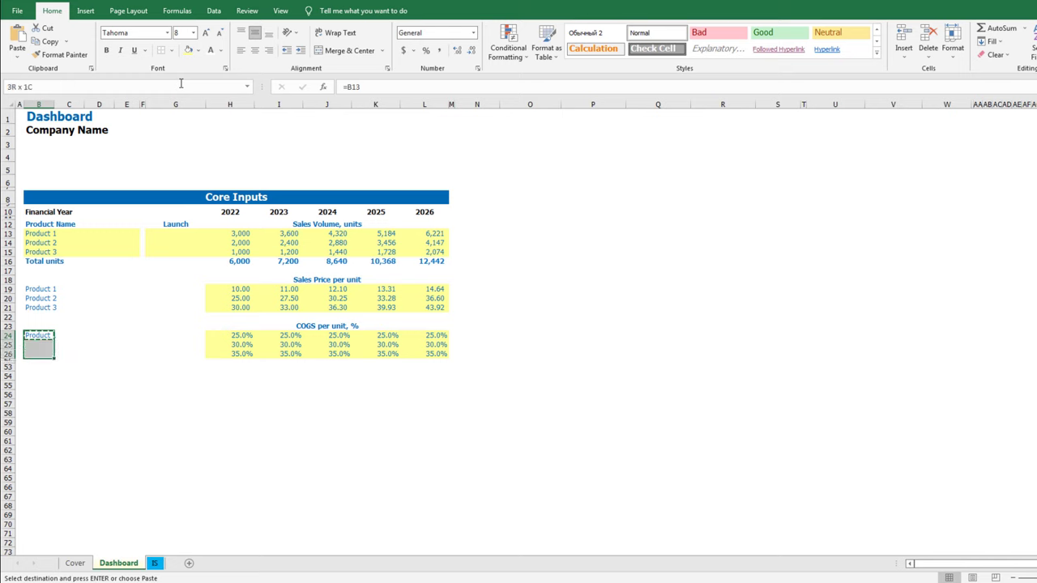
{"action": "key", "text": "Return"}
Enter the heading KEY ASSUMPTIONS in G1 with the column headings Assumption and Value in G2:H2
{"action": "key", "text": "Right"}
{"action": "key", "text": "Right"}
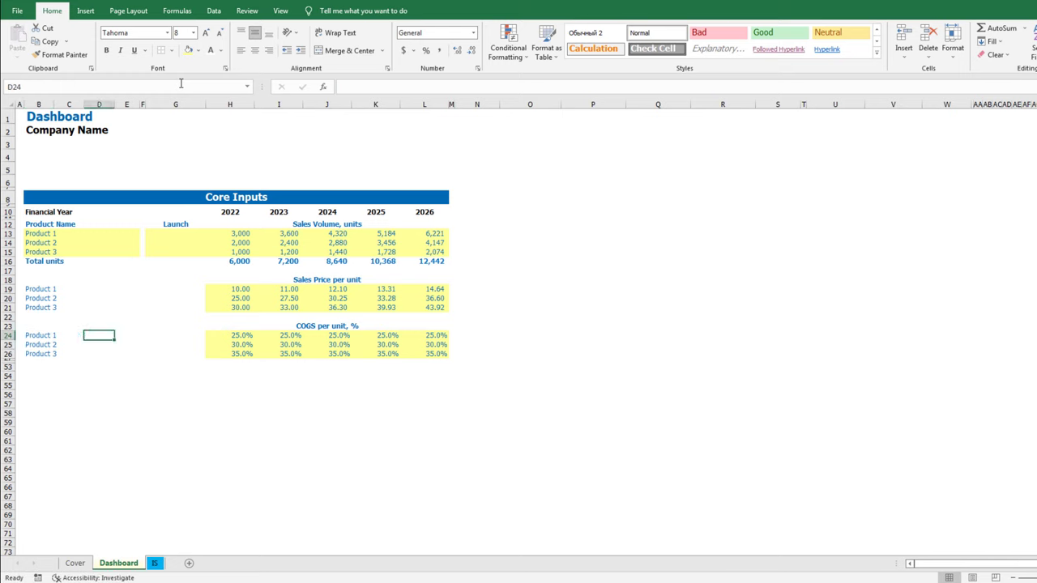
{"action": "key", "text": "ctrl+Home"}
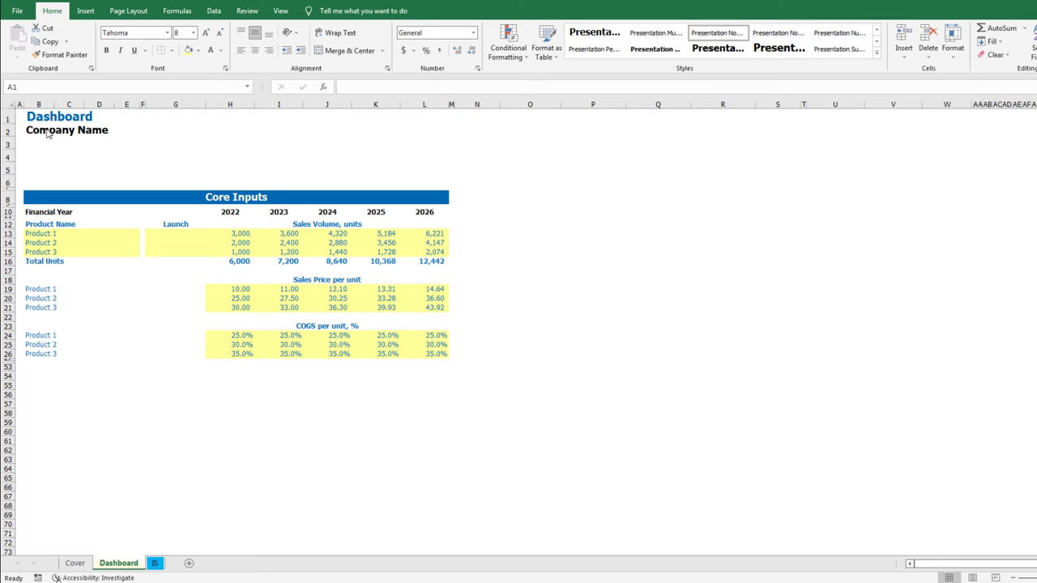
{"action": "left_click", "coordinate": [178, 115]}
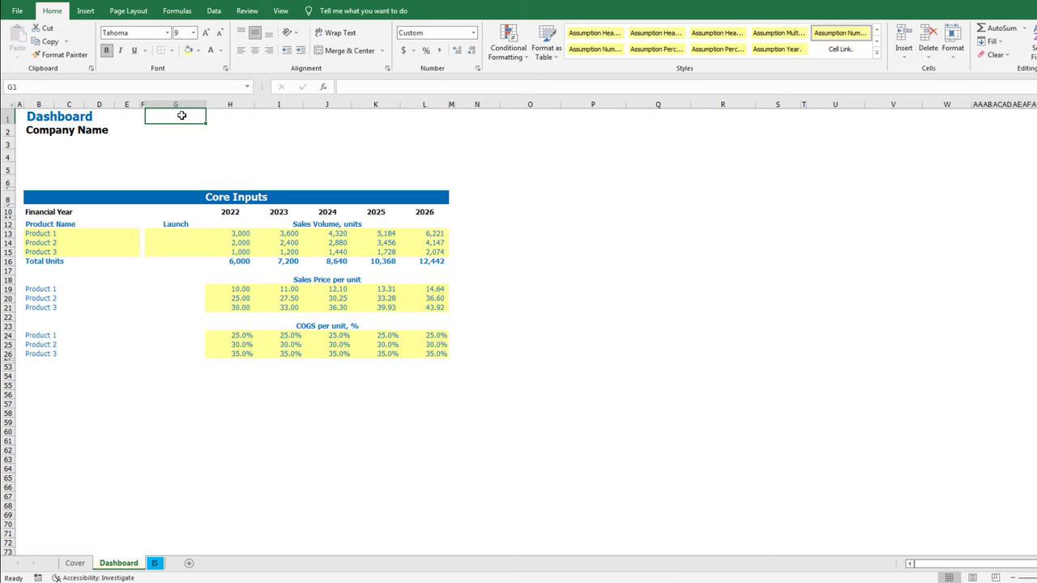
{"action": "type", "text": "KEY ASS"}
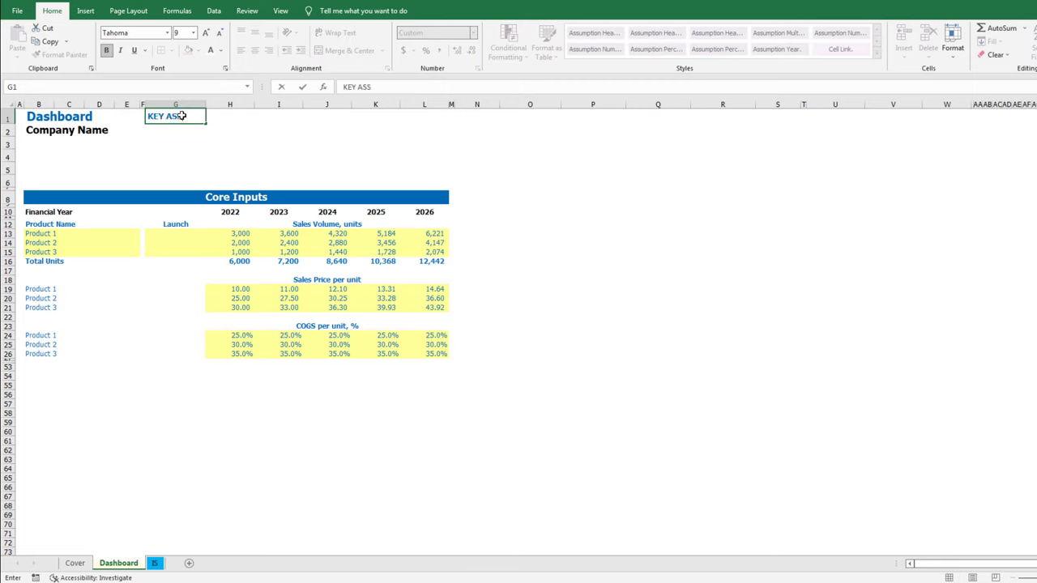
{"action": "type", "text": "UMPTIONS"}
{"action": "key", "text": "Return"}
{"action": "type", "text": "Assumption"}
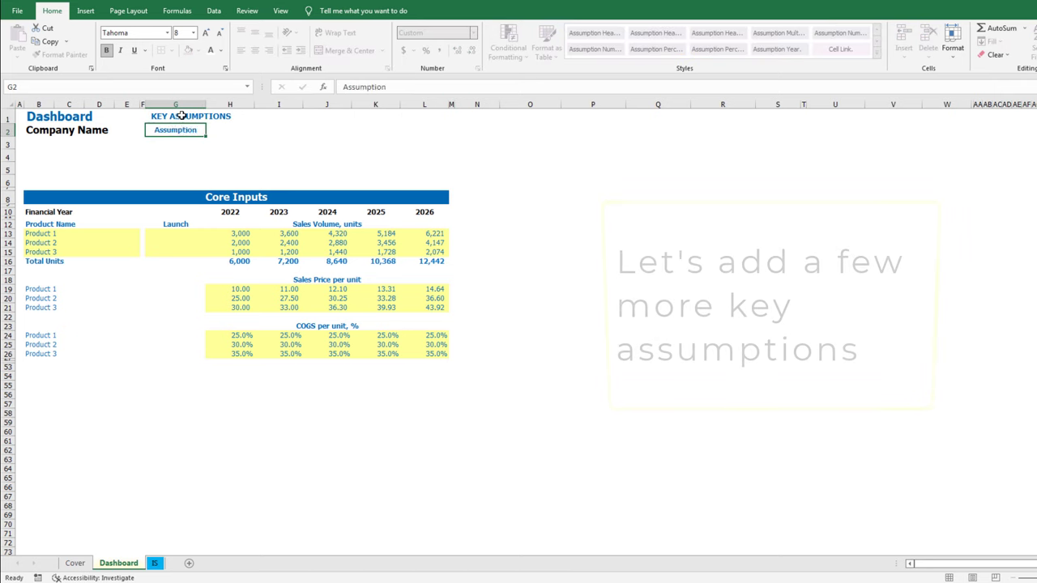
{"action": "key", "text": "Tab"}
{"action": "type", "text": "Valu"}
{"action": "key", "text": "Return"}
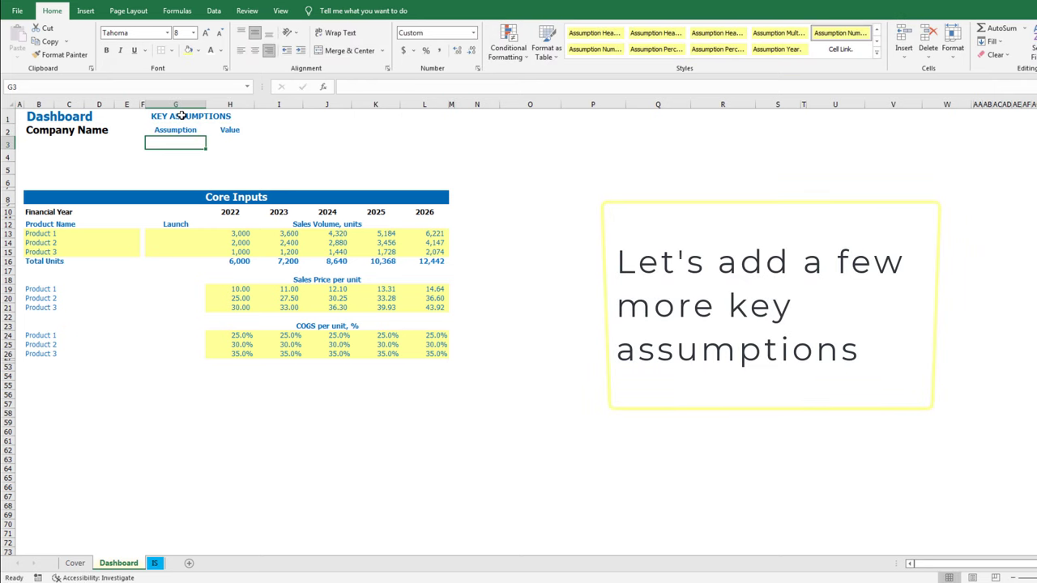
Add the Currency Sign assumption in G3 with the value $ in H3
{"action": "type", "text": "Currency Sign"}
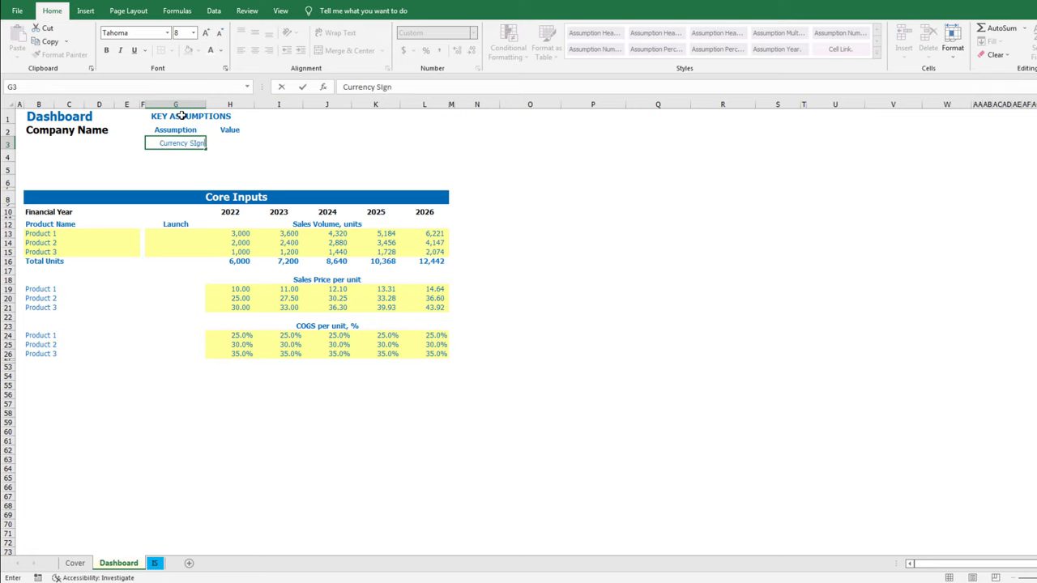
{"action": "key", "text": "Tab"}
{"action": "type", "text": "$"}
{"action": "key", "text": "ctrl+Return"}
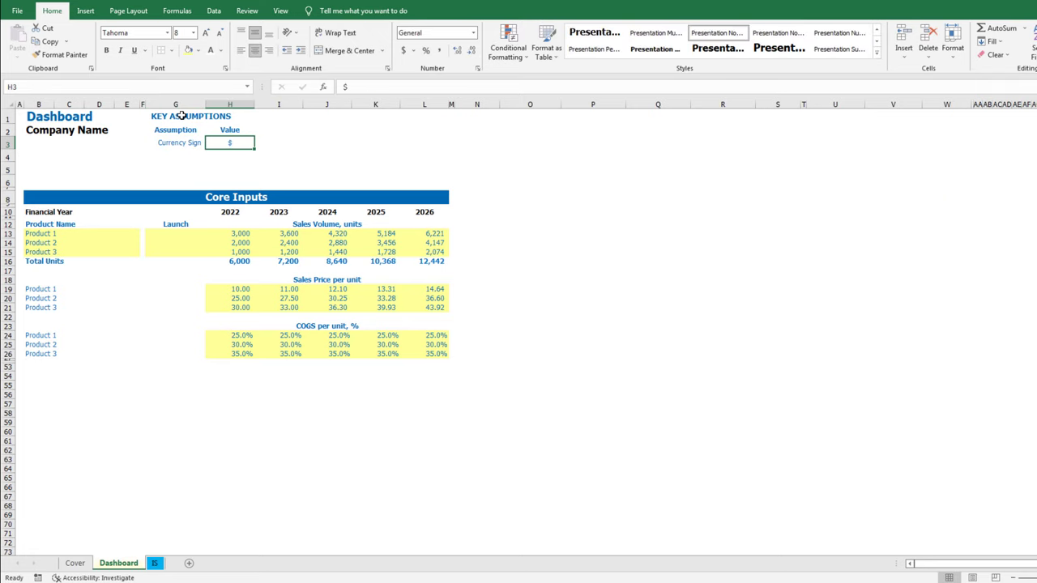
Name the currency sign cell H3 Currency and fill it with light yellow
{"action": "left_click", "coordinate": [91, 87]}
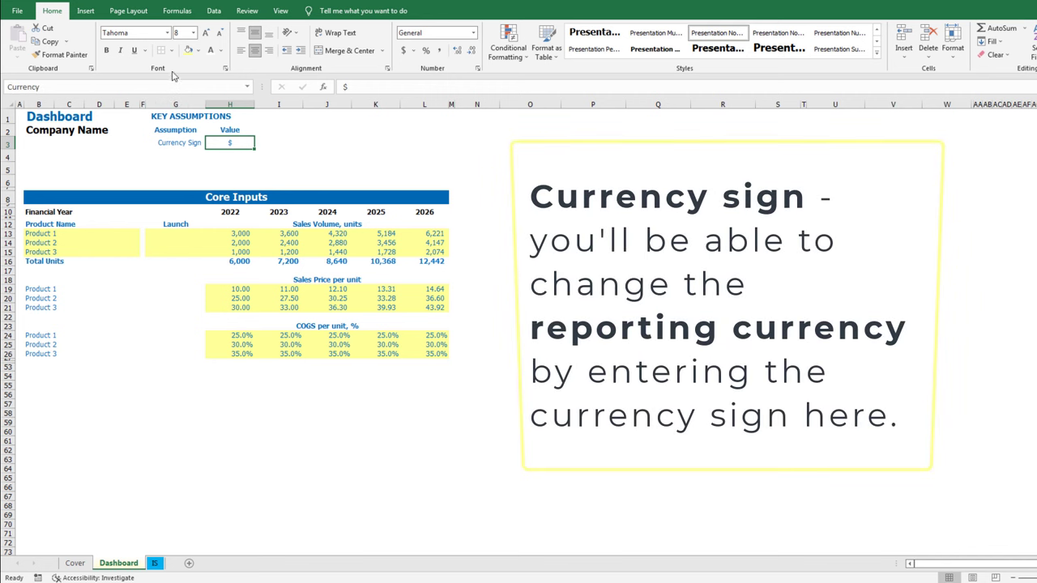
{"action": "left_click", "coordinate": [187, 50]}
{"action": "key", "text": "Return"}
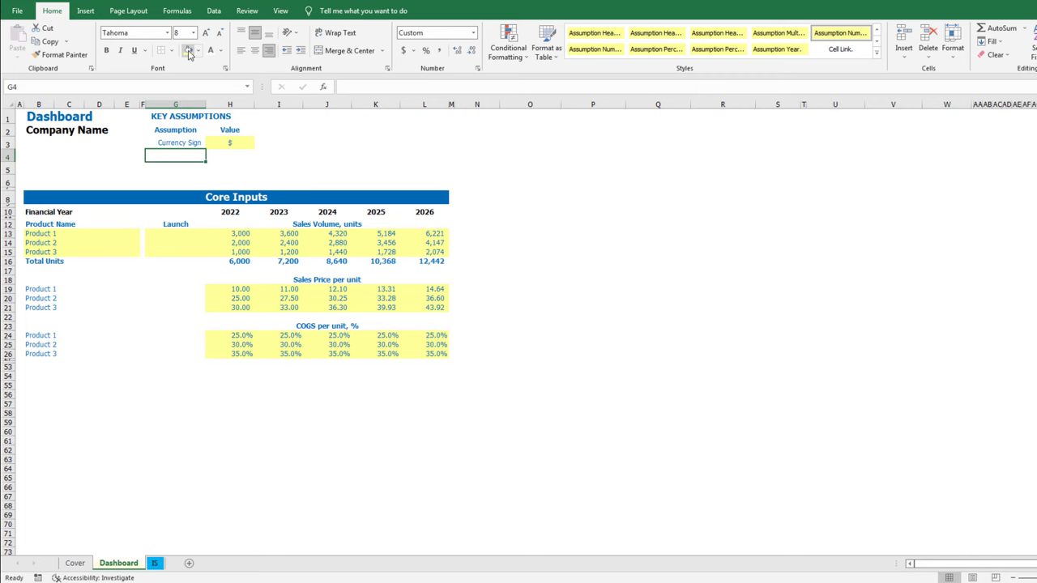
Add the First Year assumption with 2022 in row 4, naming the yellow-filled value cell H4 First_Fin_Year
{"action": "type", "text": "First"}
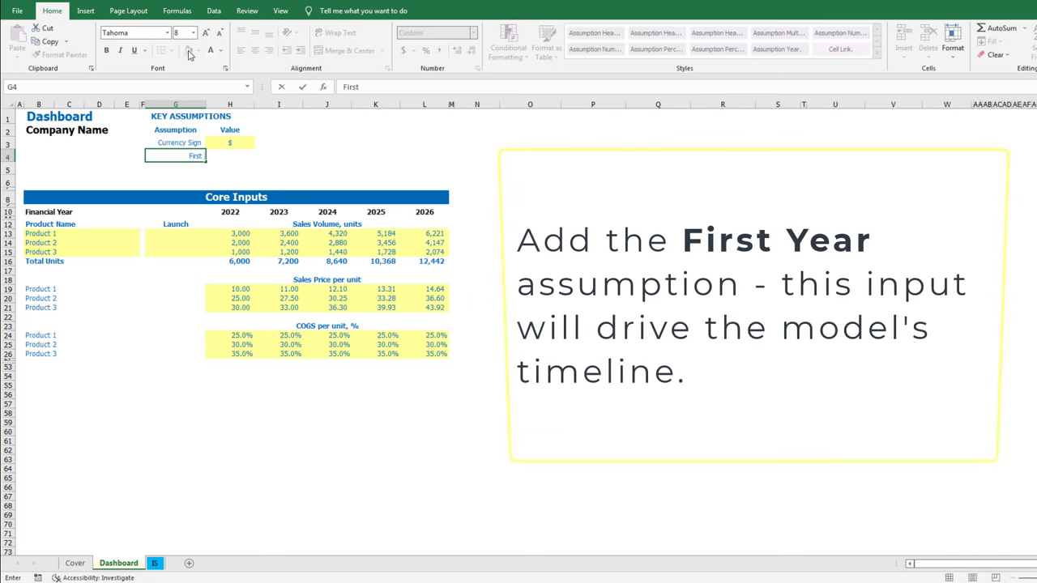
{"action": "type", "text": "Year"}
{"action": "key", "text": "Tab"}
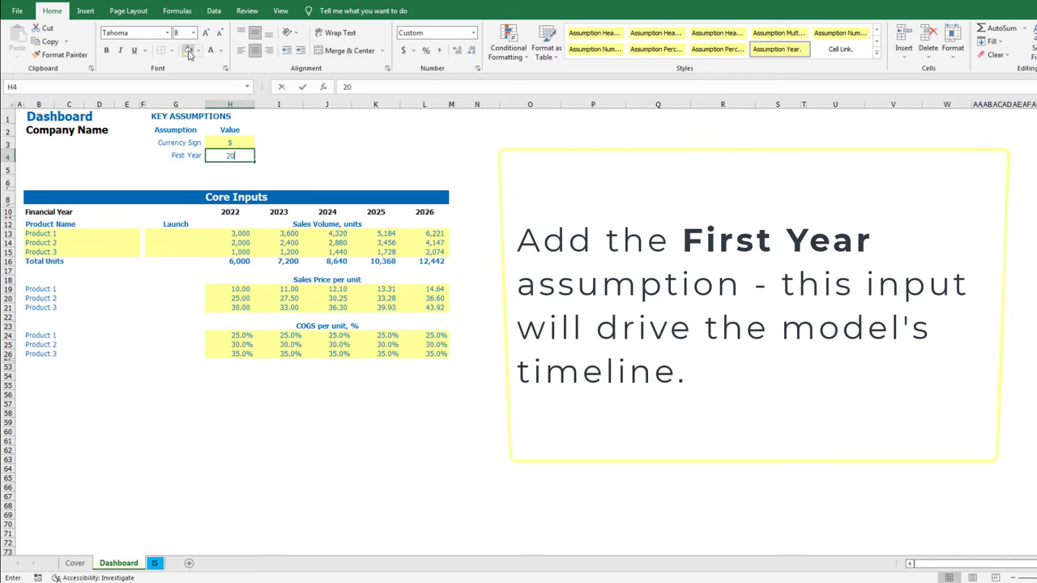
{"action": "type", "text": "2022"}
{"action": "key", "text": "ctrl+Return"}
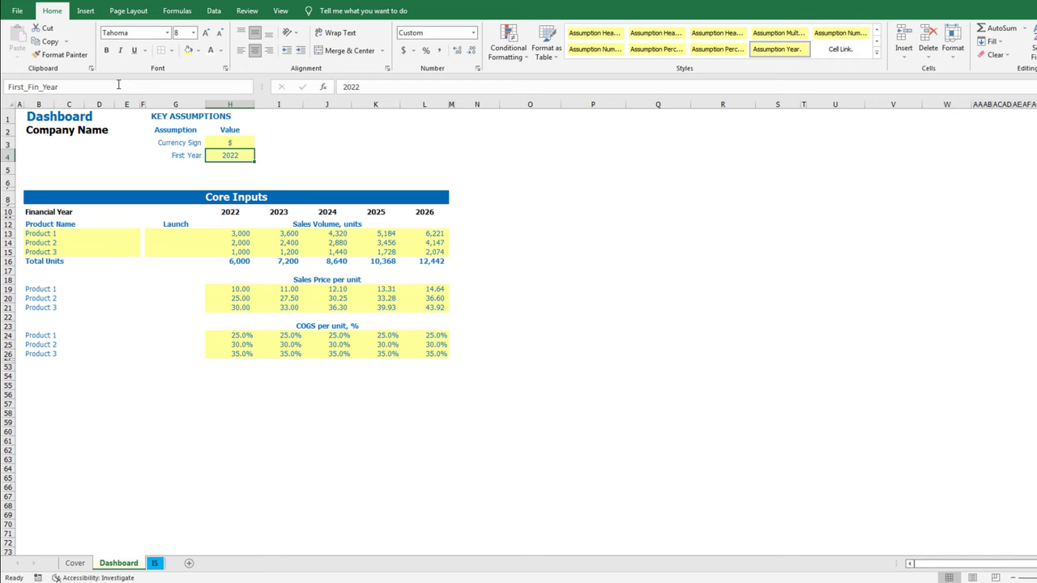
Add the Corp Tax, % assumption with 15% in row 5, naming the yellow-filled value cell H5 Tax
{"action": "left_click", "coordinate": [184, 167]}
{"action": "type", "text": "Corp"}
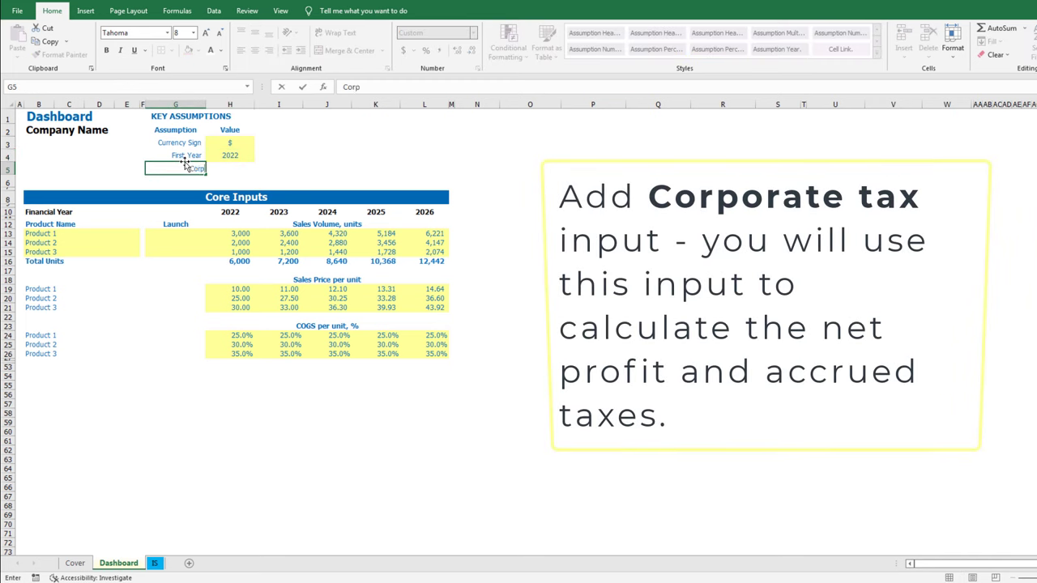
{"action": "type", "text": " Tax, %"}
{"action": "key", "text": "Tab"}
{"action": "type", "text": "15%"}
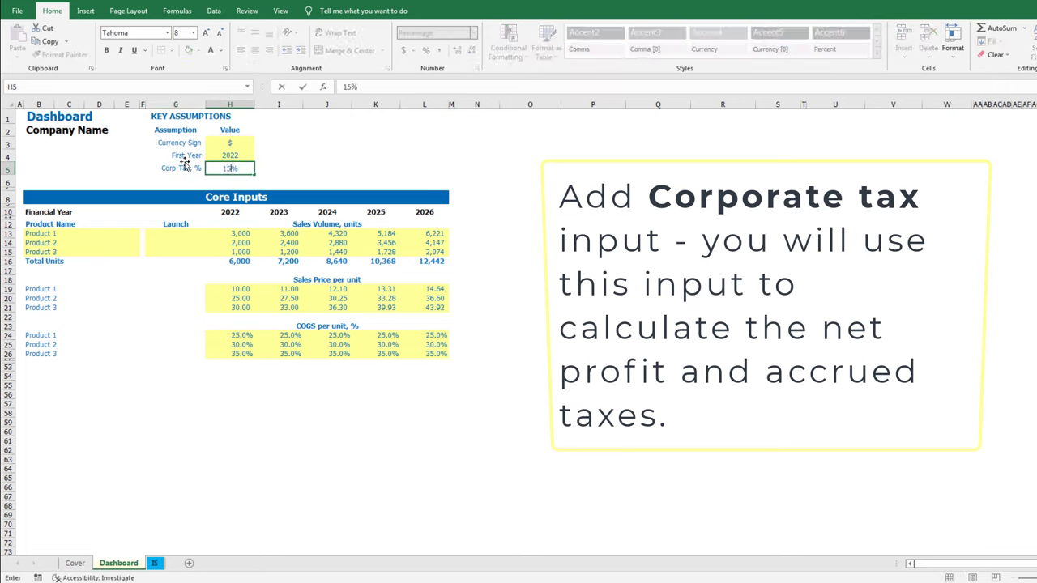
{"action": "key", "text": "ctrl+Return"}
{"action": "left_click", "coordinate": [155, 87]}
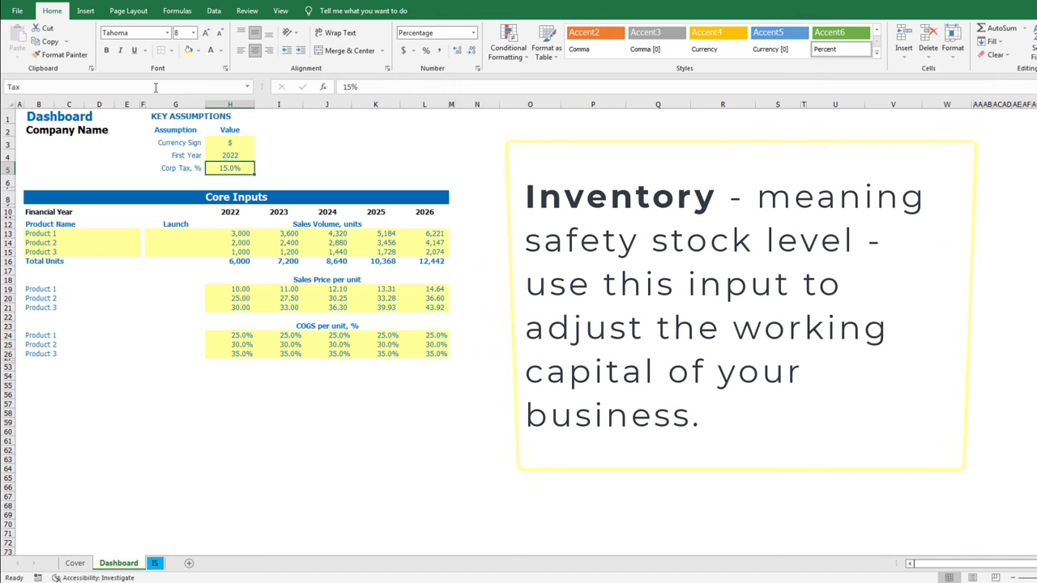
Add the Inventory, % assumption with 20% in row 6 and name the value cell H6 Inventory
{"action": "type", "text": "G6"}
{"action": "key", "text": "Return"}
{"action": "type", "text": "Inve"}
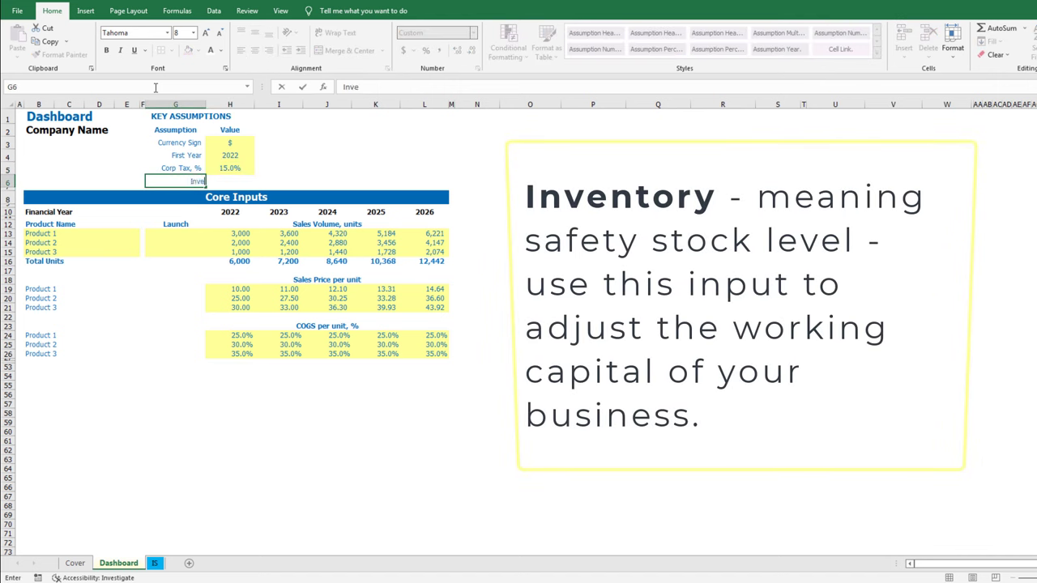
{"action": "type", "text": "ntory, %"}
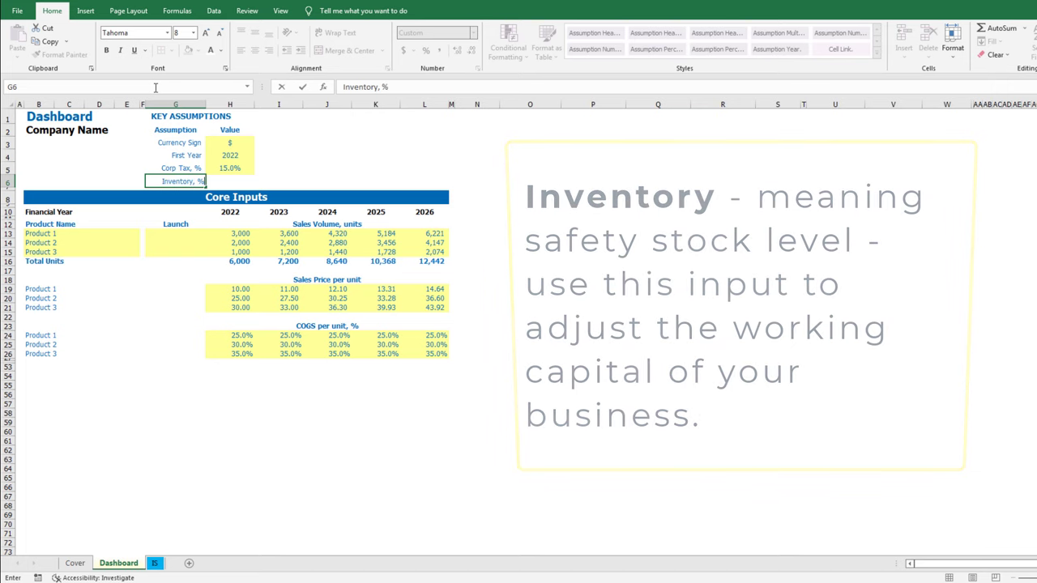
{"action": "key", "text": "Tab"}
{"action": "type", "text": "20"}
{"action": "key", "text": "ctrl+Return"}
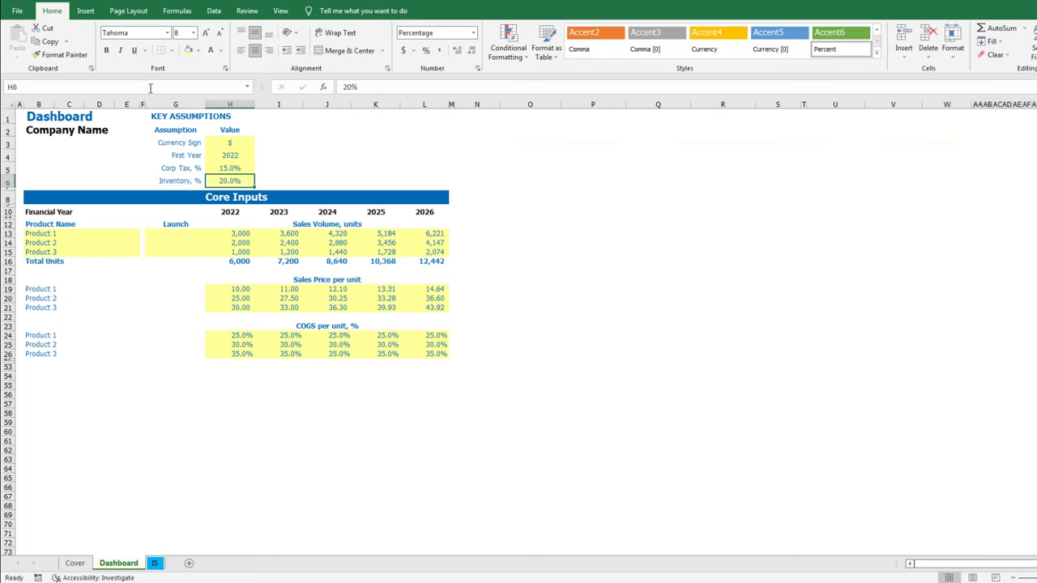
{"action": "type", "text": "Inventory"}
{"action": "key", "text": "Return"}
Enter the heading FUNDING ASSUMPTIONS in J1 and the column heading Round in J2
{"action": "key", "text": "Up"}
{"action": "key", "text": "Up"}
{"action": "key", "text": "Up"}
{"action": "key", "text": "Up"}
{"action": "key", "text": "Up"}
{"action": "key", "text": "Right"}
{"action": "key", "text": "Right"}
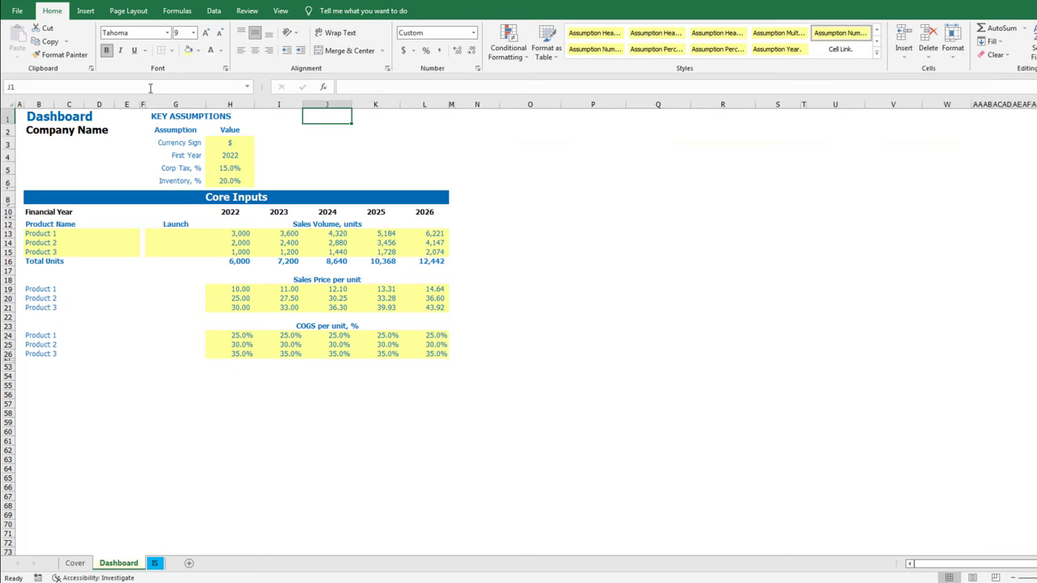
{"action": "type", "text": "FUNDING"}
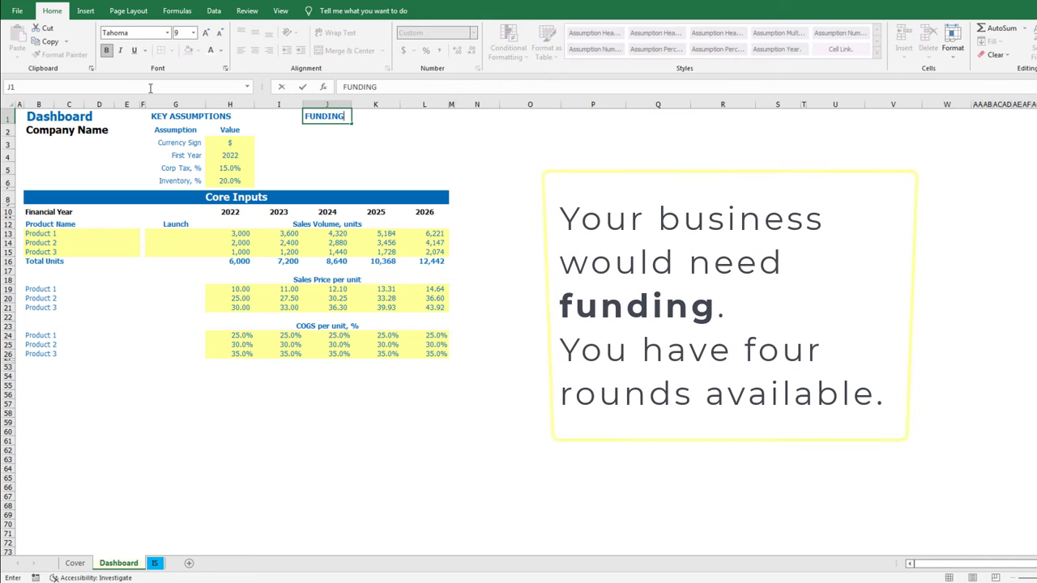
{"action": "type", "text": " ASSUMPTIONS"}
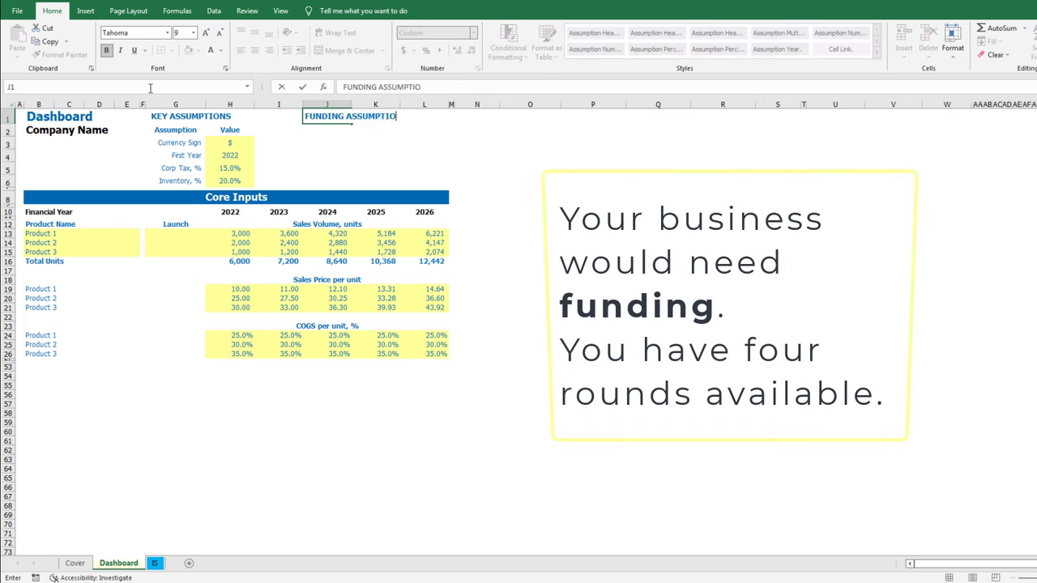
{"action": "key", "text": "Return"}
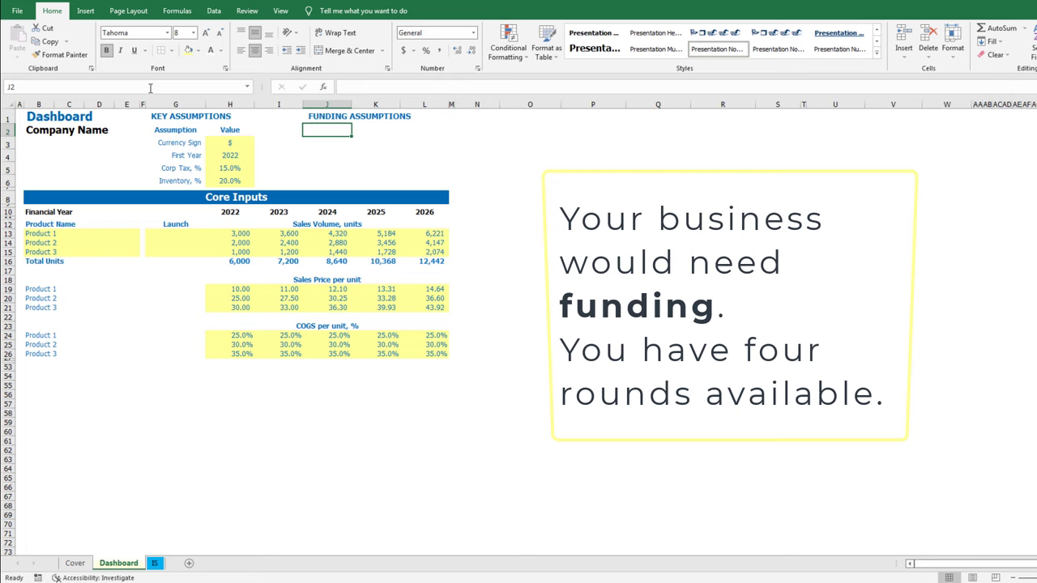
{"action": "type", "text": "Round"}
{"action": "key", "text": "Return"}
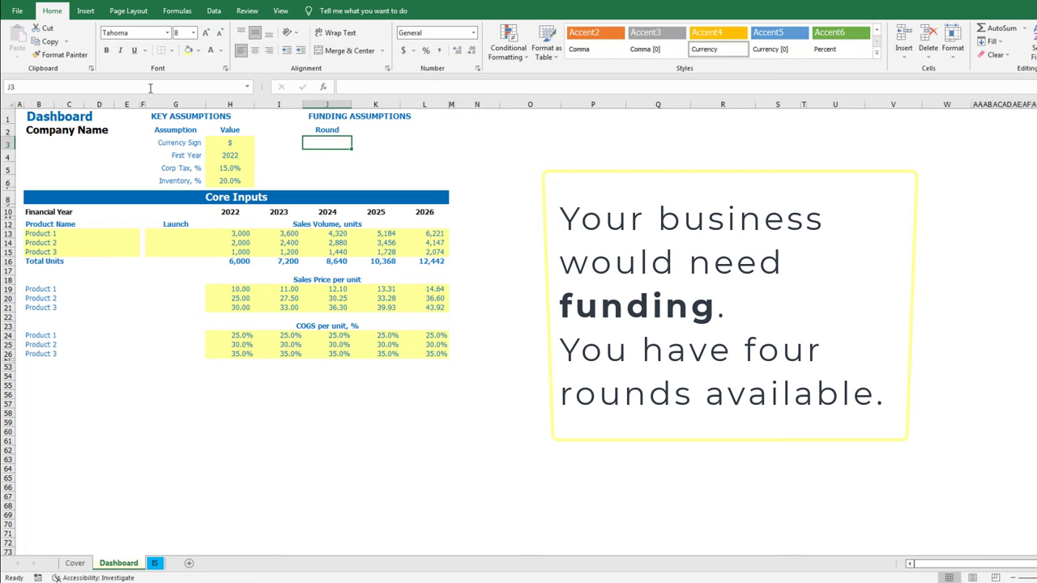
List the funding rounds Founders, Angel, Seed and Series A in J3:J6
{"action": "type", "text": "Founders"}
{"action": "key", "text": "Return"}
{"action": "type", "text": "Angel"}
{"action": "key", "text": "Return"}
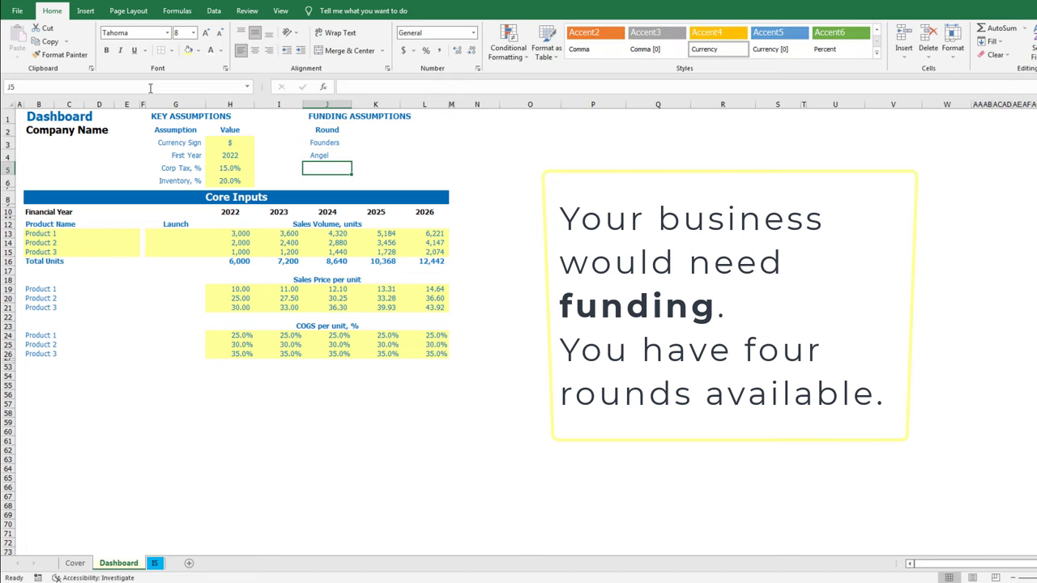
{"action": "type", "text": "Seed"}
{"action": "key", "text": "Return"}
{"action": "type", "text": "Series A"}
Fill the funding round names J3:J6 with light yellow and name the range Funding_Name
{"action": "key", "text": "shift+Down"}
{"action": "left_click", "coordinate": [186, 51]}
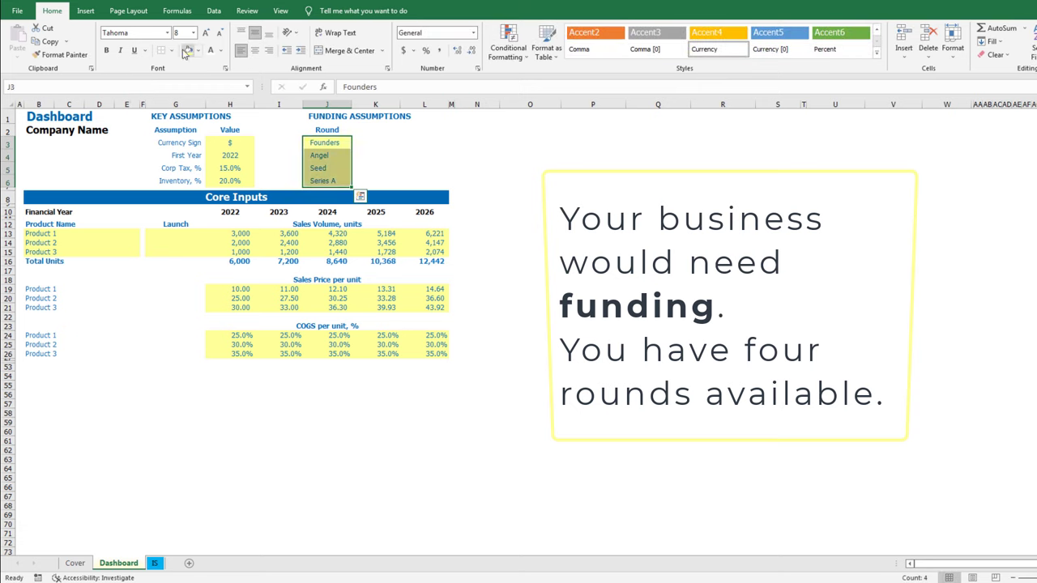
{"action": "left_click", "coordinate": [166, 87]}
{"action": "type", "text": "Funding_Rounds"}
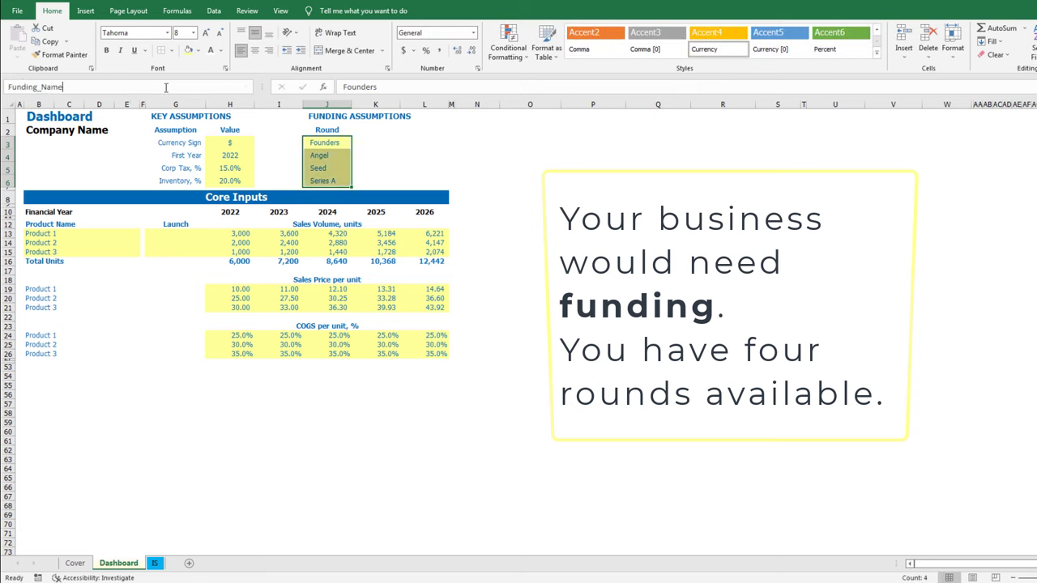
{"action": "key", "text": "Return"}
Add the column headings Date and Amount in K2:L2 beside the Round heading
{"action": "key", "text": "Up"}
{"action": "key", "text": "Right"}
{"action": "type", "text": "Date"}
{"action": "key", "text": "Tab"}
{"action": "type", "text": "Amount"}
{"action": "key", "text": "Return"}
Fill the funding date cells K3:K6 with light yellow and name the range Funding_Date
{"action": "left_click_drag", "start_coordinate": [378, 143], "coordinate": [382, 181]}
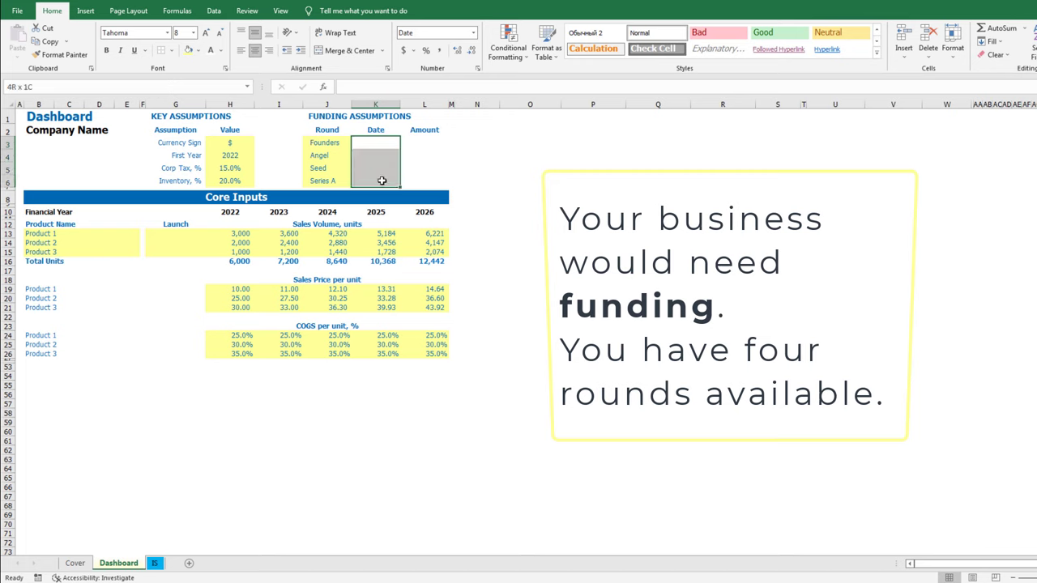
{"action": "left_click", "coordinate": [187, 51]}
{"action": "left_click", "coordinate": [164, 91]}
{"action": "type", "text": "Funding_Date"}
{"action": "key", "text": "Return"}
{"action": "key", "text": "Return"}
Fill the funding amount cells L3:L6 with light yellow and name the range Funding_Amount
{"action": "key", "text": "Right"}
{"action": "key", "text": "shift+Down"}
{"action": "key", "text": "shift+Down"}
{"action": "key", "text": "shift+Down"}
{"action": "key", "text": "F4"}
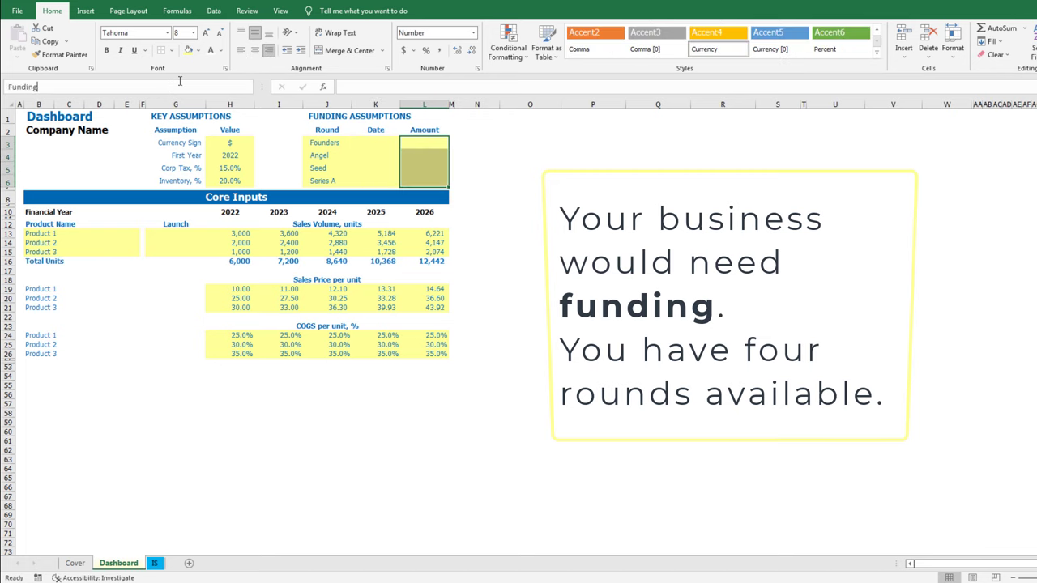
{"action": "left_click", "coordinate": [180, 81]}
{"action": "type", "text": "Funding_Amount"}
{"action": "key", "text": "Return"}
Enter 250,000 as the Founders round funding amount in L3
{"action": "left_click", "coordinate": [410, 145]}
{"action": "type", "text": "250000"}
{"action": "key", "text": "Return"}
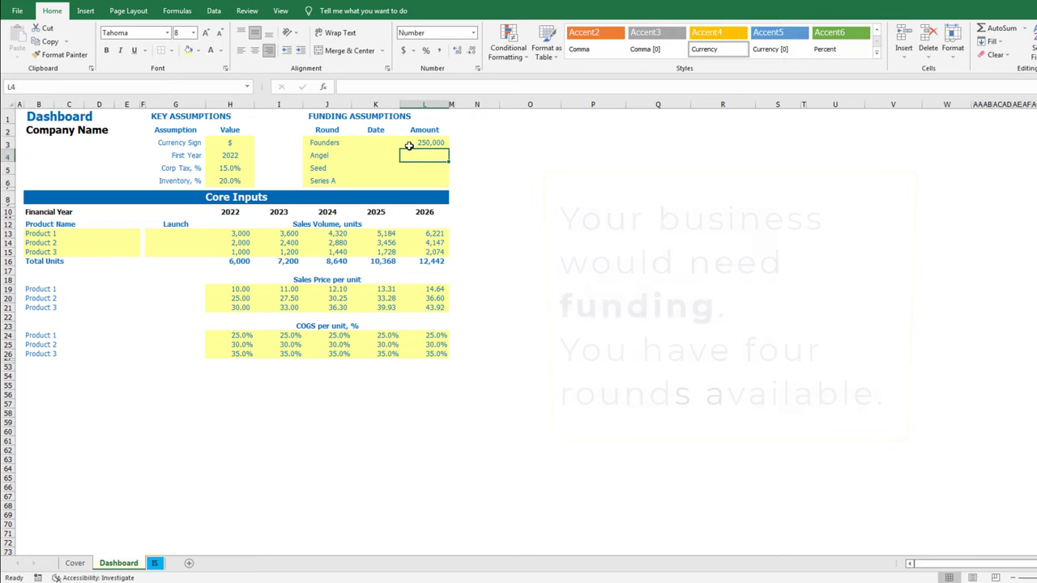
Enter the block heading WORKING CAPITAL ASSUMPTIONS in O1 and the column heading Timeframe in O2
{"action": "left_click", "coordinate": [518, 115]}
{"action": "type", "text": "WORKING "}
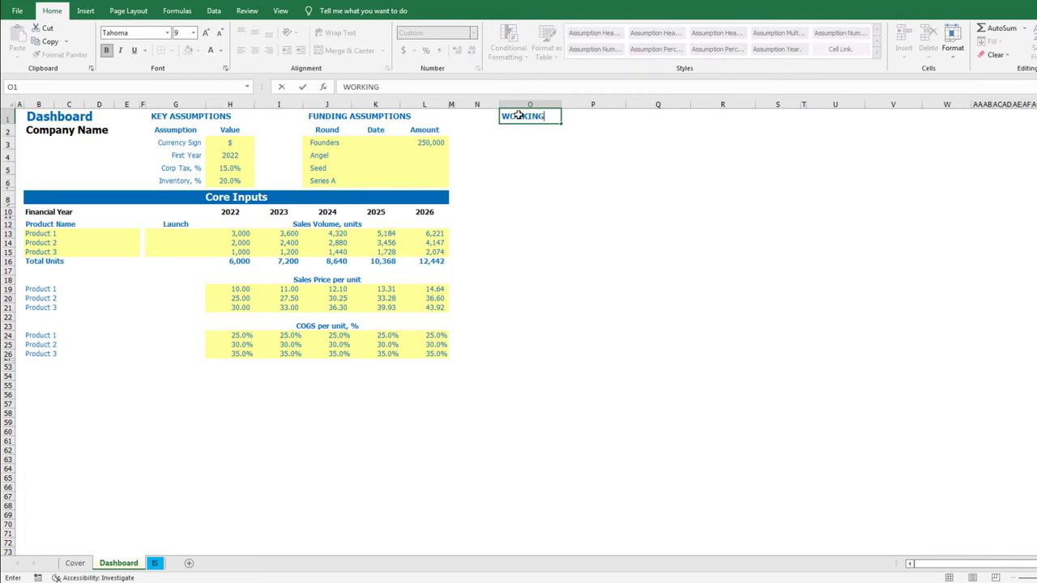
{"action": "type", "text": "CAPITAL ASSUMPTIONS"}
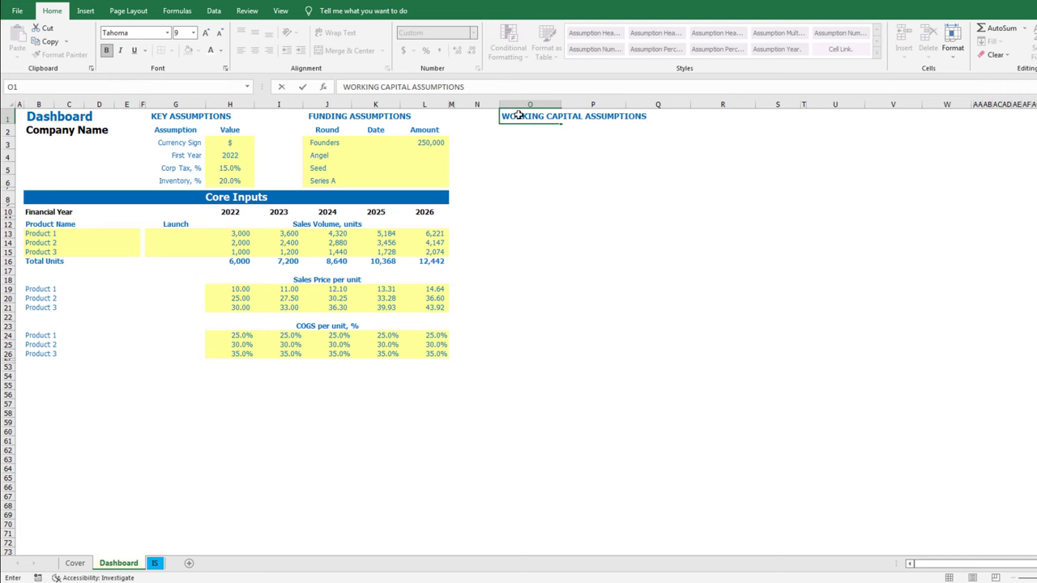
{"action": "key", "text": "Return"}
{"action": "type", "text": "Timeframe"}
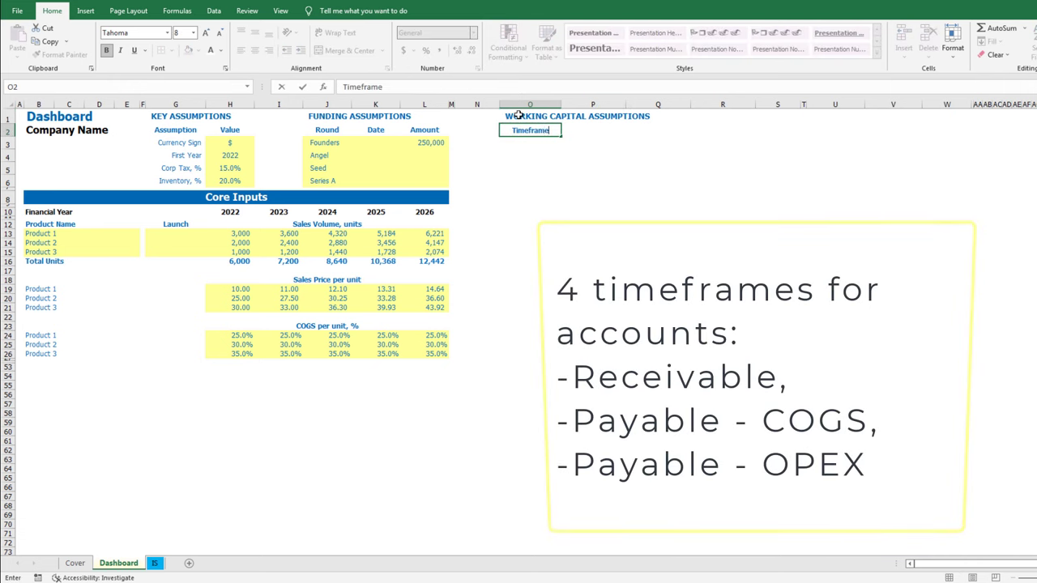
{"action": "key", "text": "Return"}
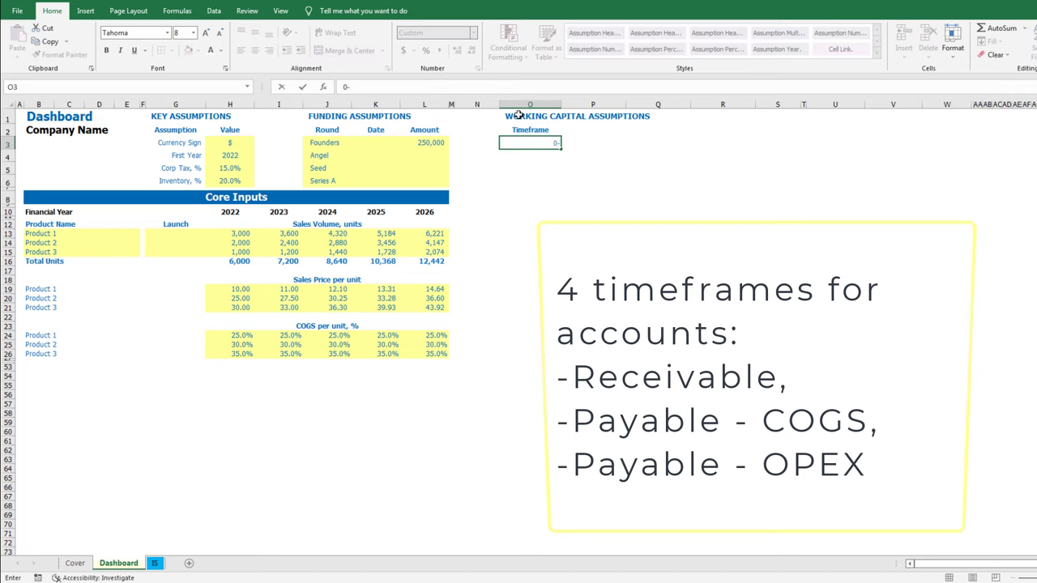
List the timeframes 0-30 Days, 31-60 Days, 61-90 Days and 90-120 Days in O3:O6
{"action": "type", "text": "0-30 Days"}
{"action": "key", "text": "Return"}
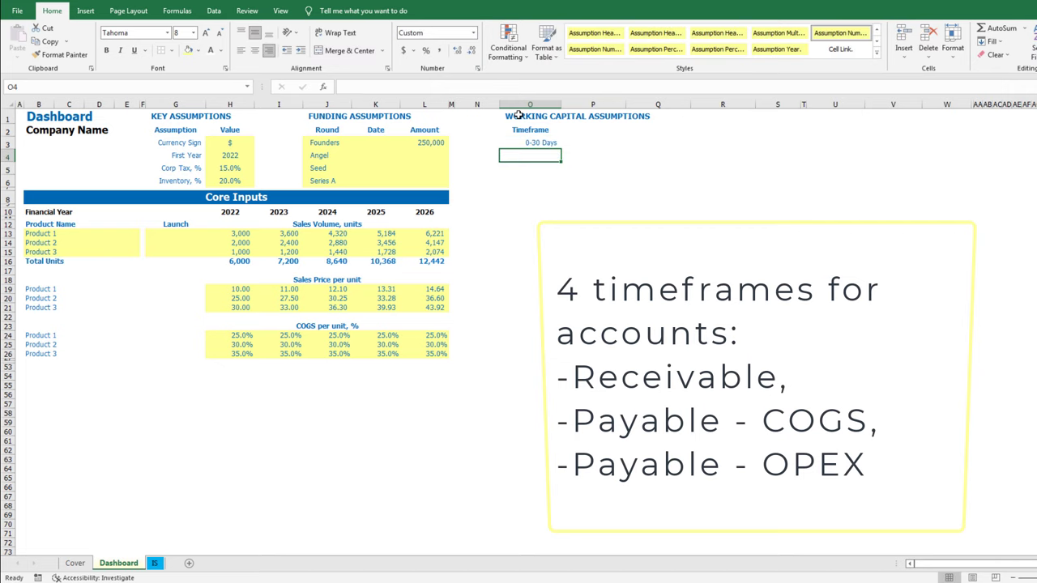
{"action": "type", "text": "31-60"}
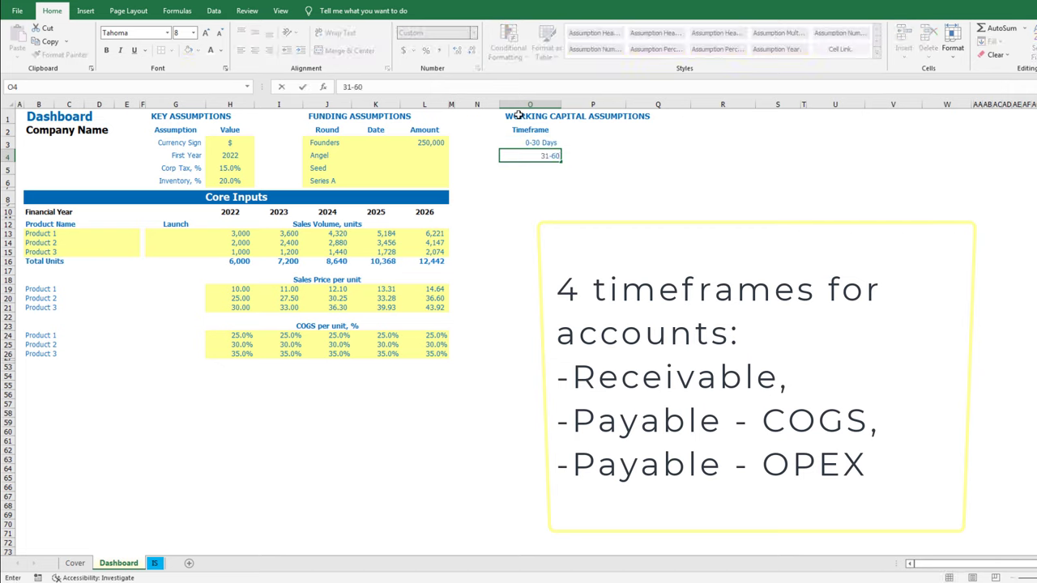
{"action": "type", "text": " Days"}
{"action": "key", "text": "Return"}
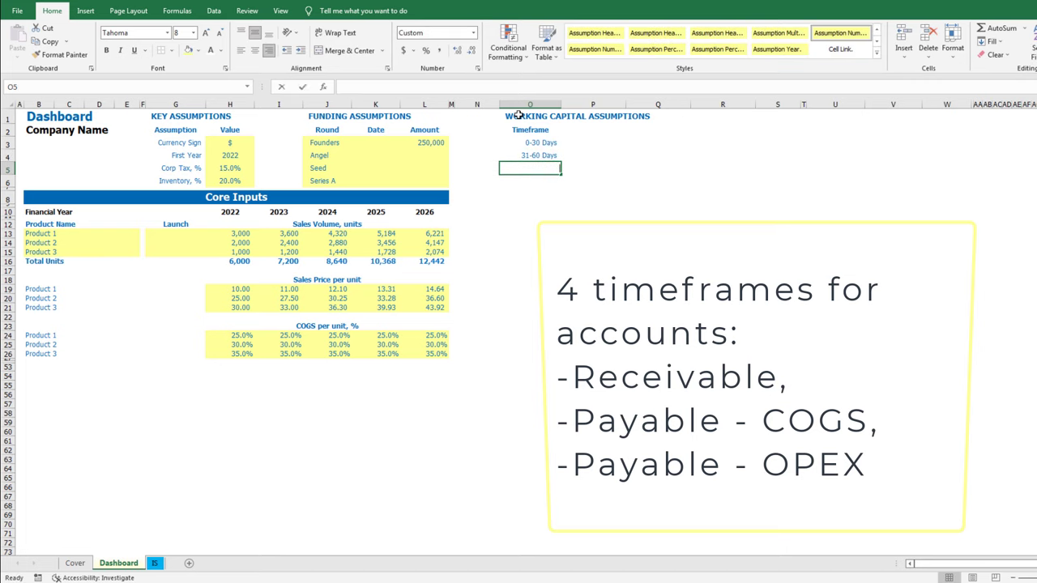
{"action": "type", "text": "61-90 Days"}
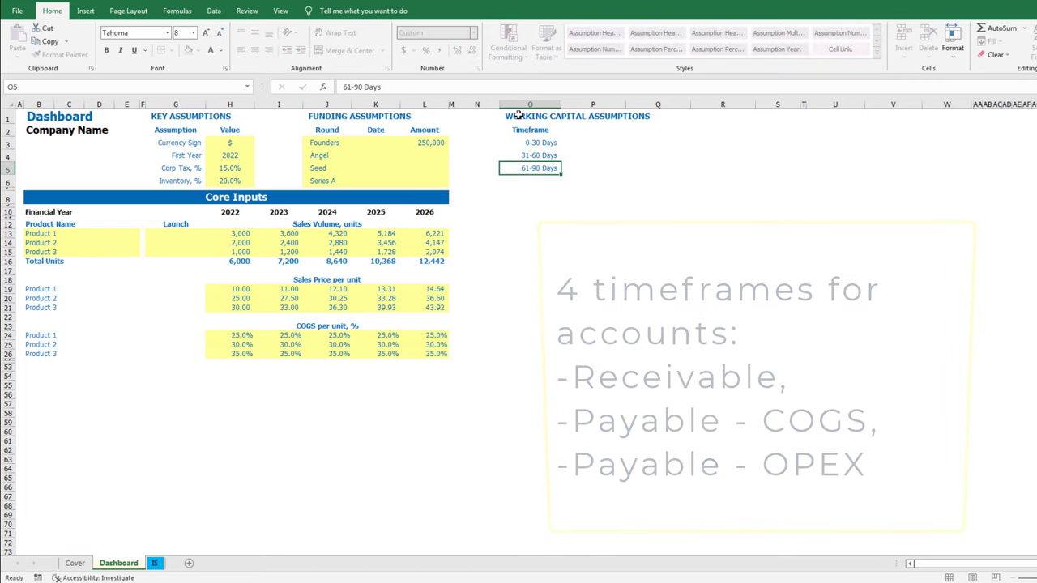
{"action": "key", "text": "Return"}
{"action": "type", "text": "90-120 Days"}
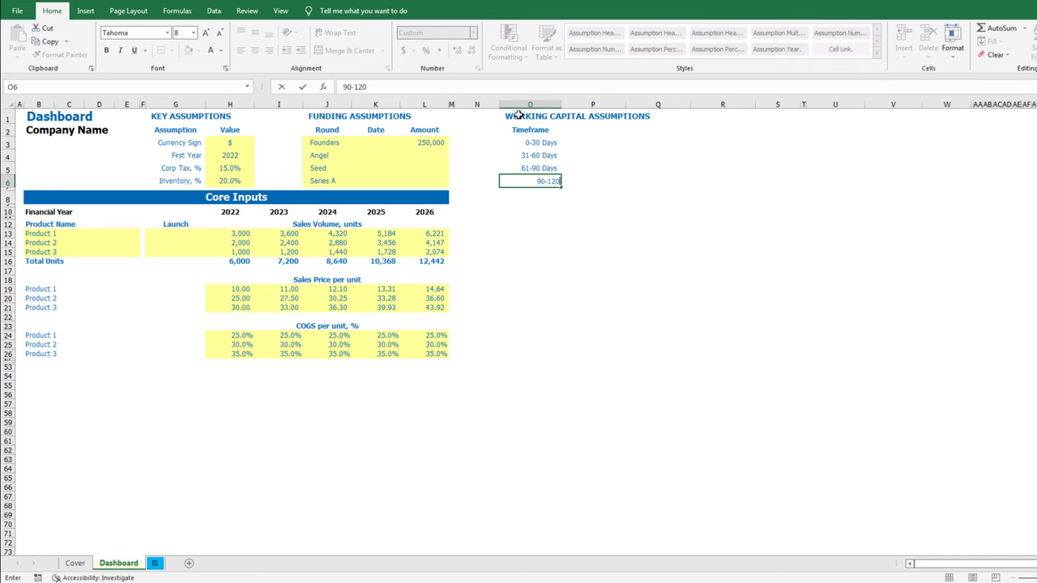
{"action": "key", "text": "Return"}
Add the column heading AR (Revenue) in P2 beside the Timeframe heading
{"action": "key", "text": "Right"}
{"action": "key", "text": "Up"}
{"action": "key", "text": "Up"}
{"action": "key", "text": "Up"}
{"action": "key", "text": "Up"}
{"action": "key", "text": "Up"}
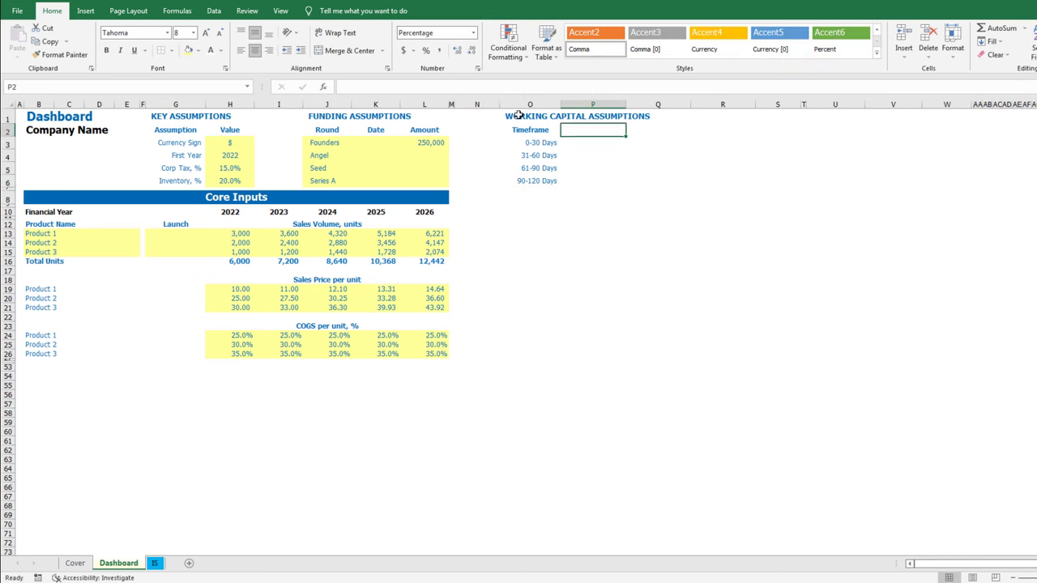
{"action": "type", "text": "AR ()"}
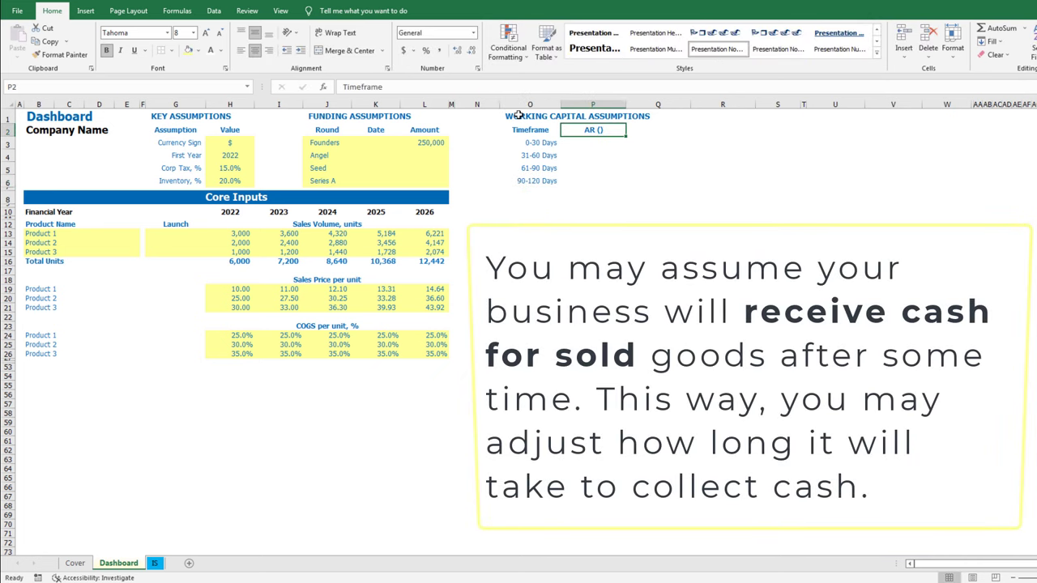
{"action": "type", "text": "Revenue"}
{"action": "key", "text": "Return"}
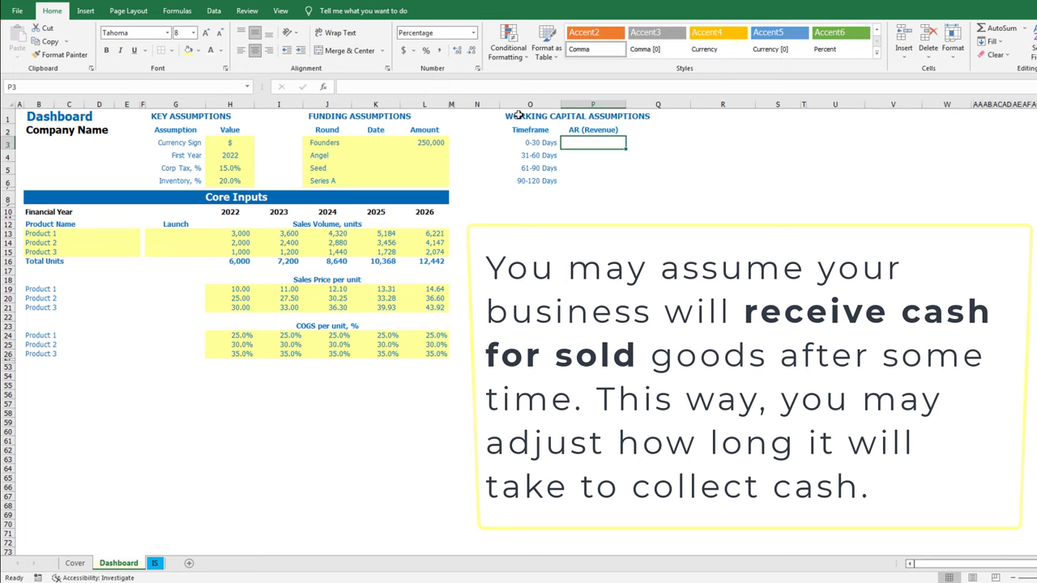
Enter the AR (Revenue) percentages 80%, 15% and 5% in P3:P5
{"action": "type", "text": "80"}
{"action": "key", "text": "Return"}
{"action": "type", "text": "15"}
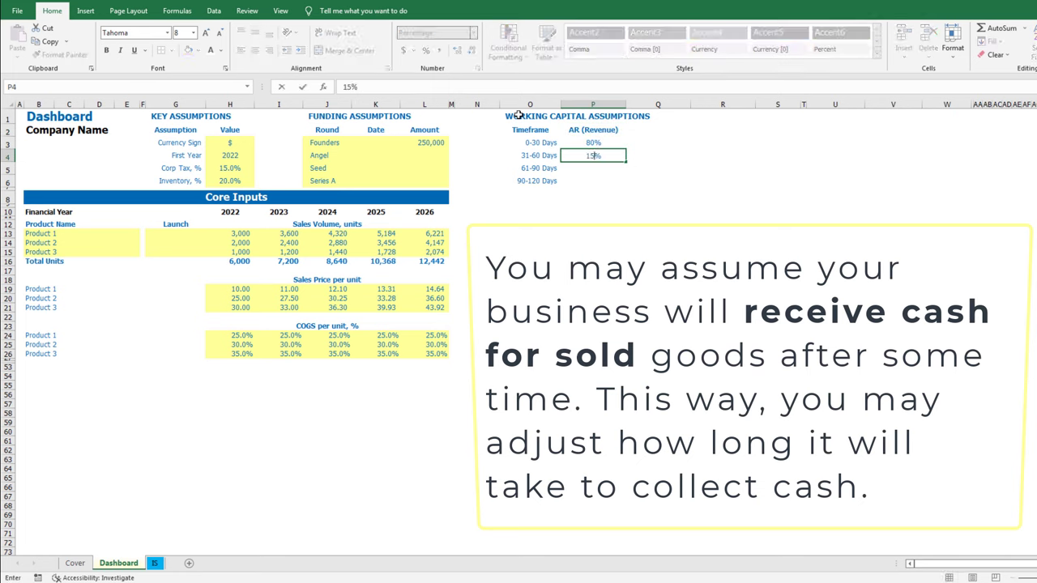
{"action": "key", "text": "Return"}
{"action": "type", "text": "5"}
{"action": "key", "text": "Return"}
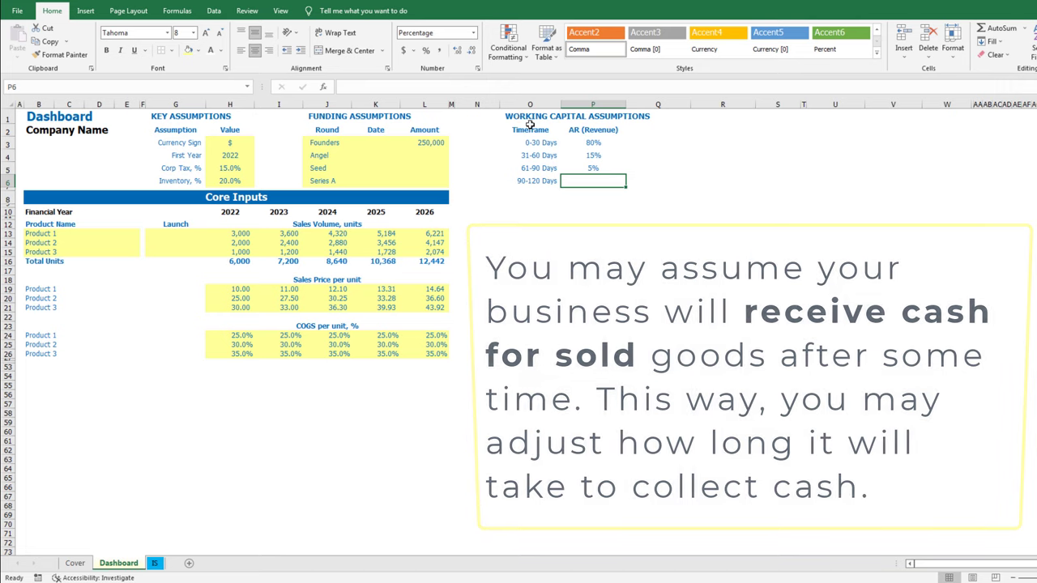
Calculate the remaining 90-120 day AR share in P6 with the formula =100%-P3-P4-P5
{"action": "type", "text": "=100%-"}
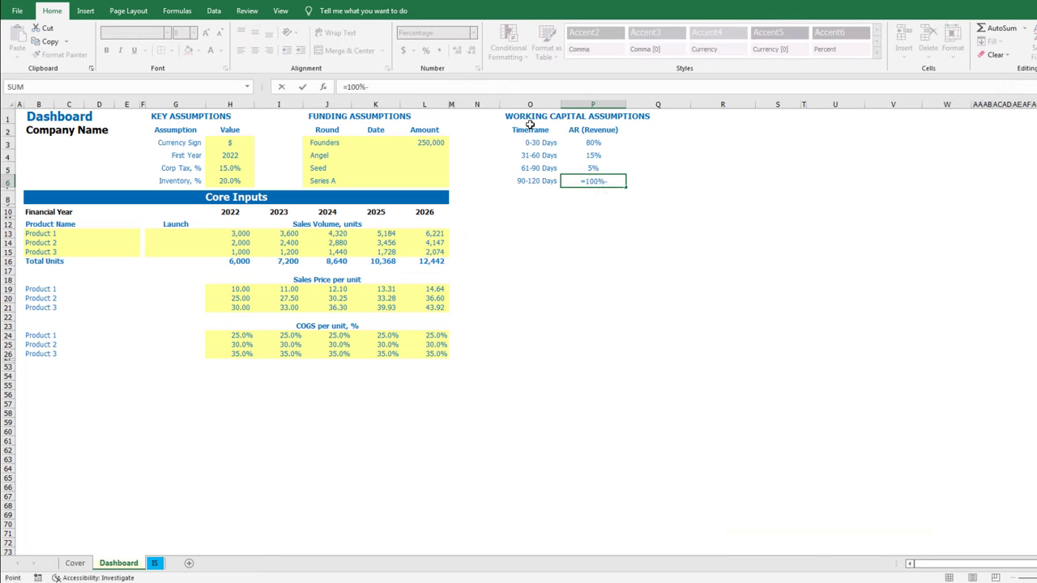
{"action": "key", "text": "Up"}
{"action": "key", "text": "Up"}
{"action": "key", "text": "Up"}
{"action": "type", "text": "-"}
{"action": "key", "text": "Up"}
{"action": "key", "text": "Up"}
{"action": "type", "text": "-"}
{"action": "key", "text": "Up"}
{"action": "key", "text": "ctrl+Return"}
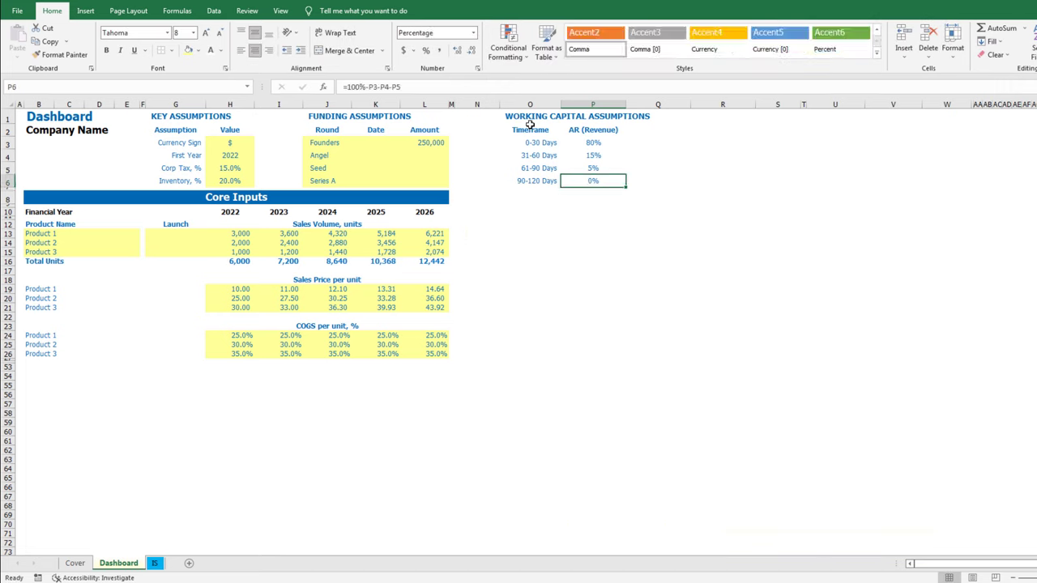
Fill the AR (Revenue) input cells P3:P5 with light yellow and name the 0-30 day cell AR_0
{"action": "left_click_drag", "start_coordinate": [594, 143], "coordinate": [604, 169]}
{"action": "left_click", "coordinate": [188, 50]}
{"action": "left_click", "coordinate": [576, 144]}
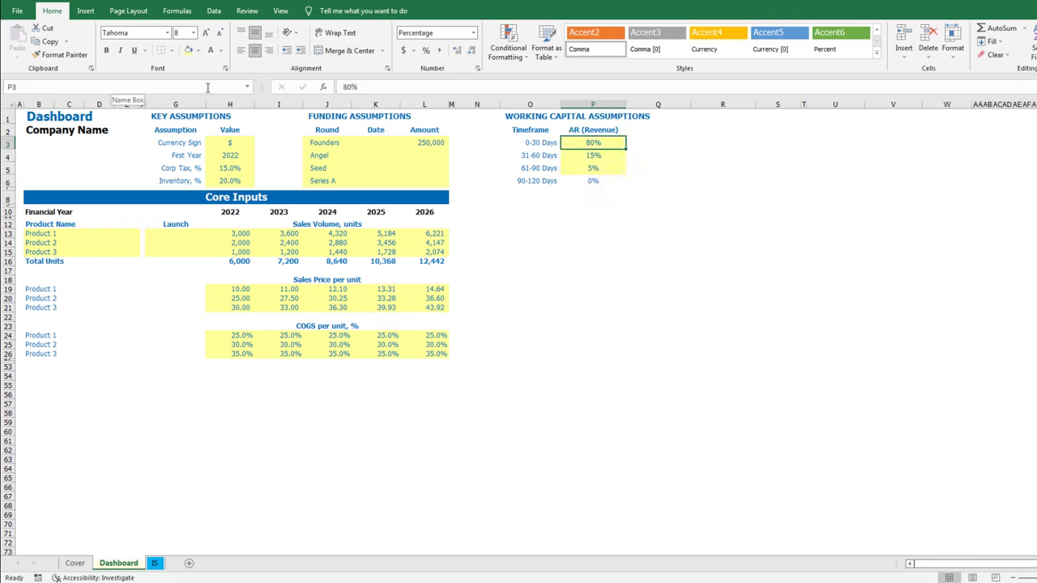
{"action": "left_click", "coordinate": [111, 86]}
{"action": "type", "text": "AR_0"}
{"action": "key", "text": "Return"}
Name the 31-60, 61-90 and 90-120 day AR (Revenue) cells AR_1, AR_2 and AR_3
{"action": "key", "text": "Down"}
{"action": "left_click", "coordinate": [233, 85]}
{"action": "type", "text": "AR_1"}
{"action": "key", "text": "Return"}
{"action": "key", "text": "Down"}
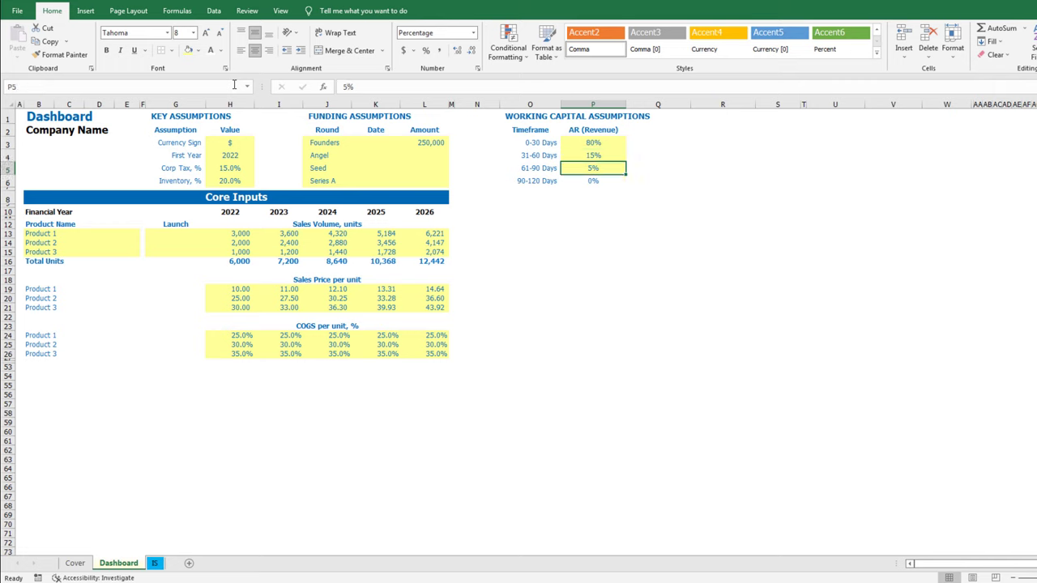
{"action": "left_click", "coordinate": [234, 85]}
{"action": "type", "text": "AR_3"}
{"action": "key", "text": "Return"}
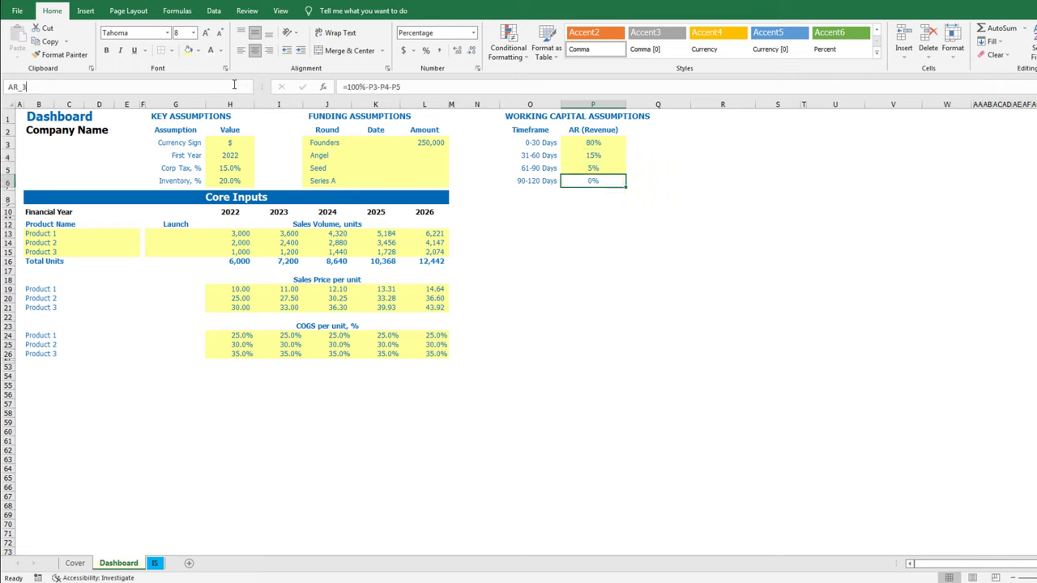
Add the column heading AP (COGS) in Q2 beside the AR (Revenue) heading
{"action": "key", "text": "Up"}
{"action": "key", "text": "Up"}
{"action": "key", "text": "Up"}
{"action": "key", "text": "Up"}
{"action": "key", "text": "Right"}
{"action": "type", "text": "AP ("}
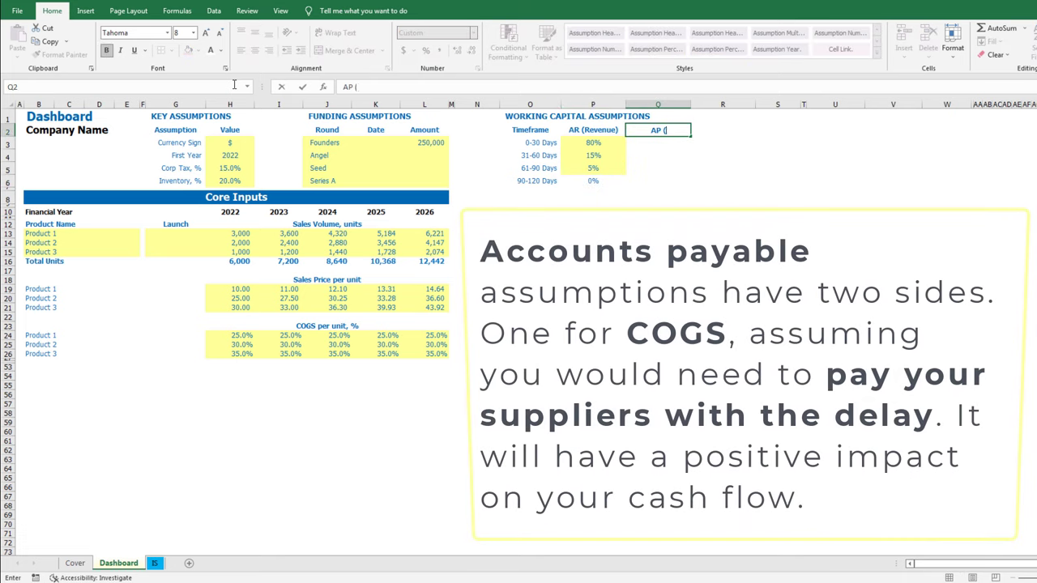
{"action": "type", "text": ")COGS"}
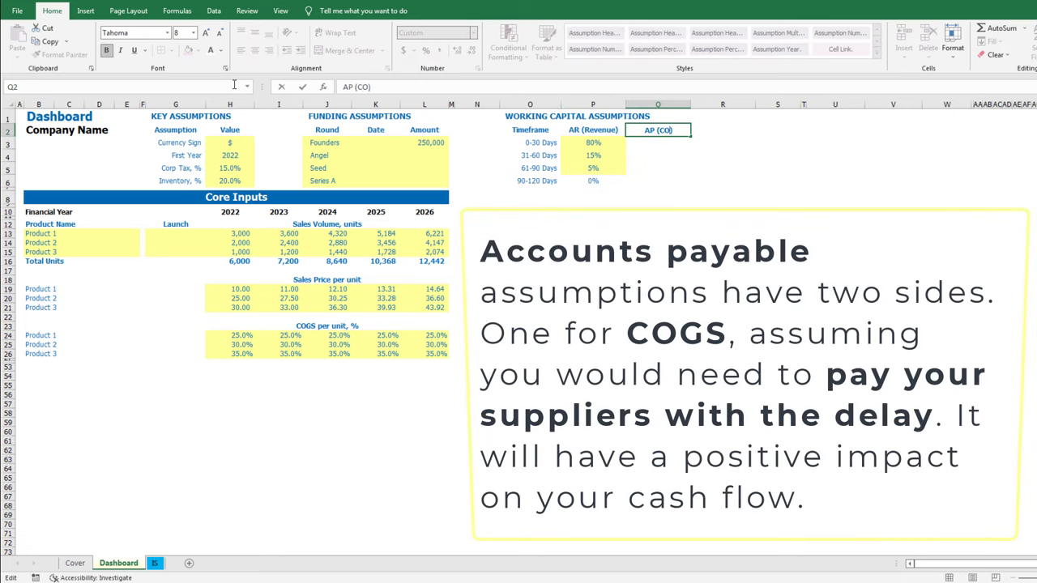
{"action": "key", "text": "Return"}
Enter the AP (COGS) percentages 60%, 40% and 0% in Q3:Q5
{"action": "type", "text": "60"}
{"action": "key", "text": "Return"}
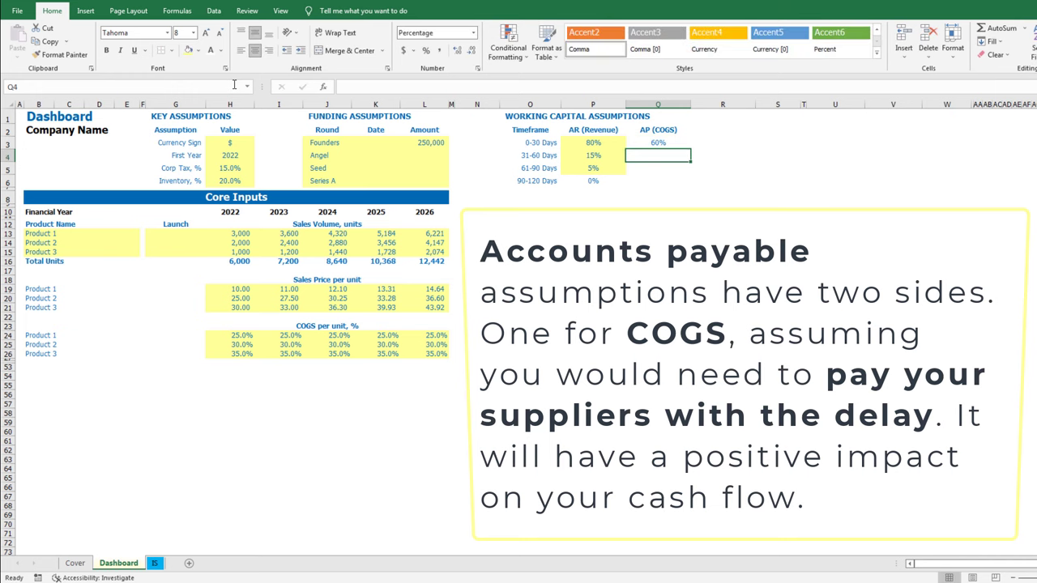
{"action": "type", "text": "40"}
{"action": "key", "text": "Return"}
{"action": "type", "text": "0"}
{"action": "key", "text": "Return"}
Copy the remaining-share formula from P6 into the 90-120 day AP (COGS) cell Q6
{"action": "key", "text": "Left"}
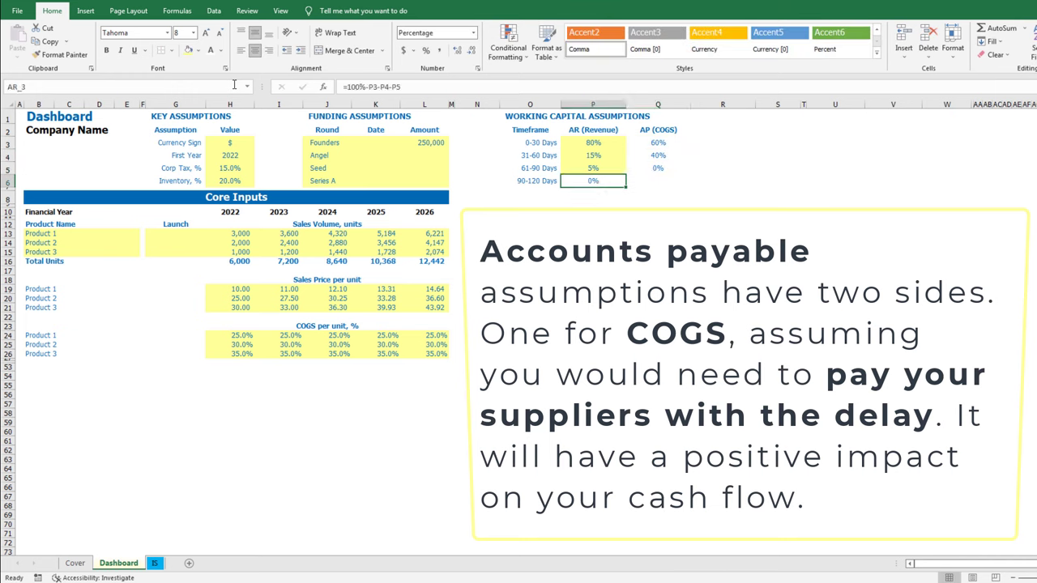
{"action": "key", "text": "ctrl+c"}
{"action": "key", "text": "Right"}
{"action": "key", "text": "Return"}
Fill the AP (COGS) input cells Q3:Q5 with light yellow
{"action": "key", "text": "Up"}
{"action": "key", "text": "Up"}
{"action": "key", "text": "Up"}
{"action": "key", "text": "shift+Down"}
{"action": "key", "text": "shift+Down"}
{"action": "left_click", "coordinate": [189, 51]}
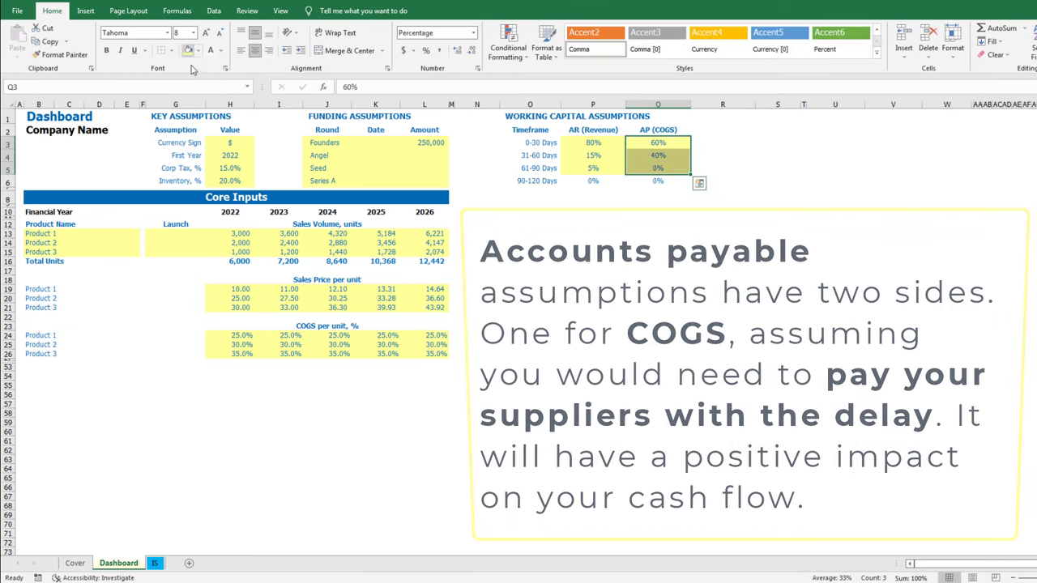
Define names for the first two AP (COGS) cells, using AP_1 for the 31-60 day cell Q4
{"action": "left_click", "coordinate": [632, 141]}
{"action": "left_click", "coordinate": [211, 88]}
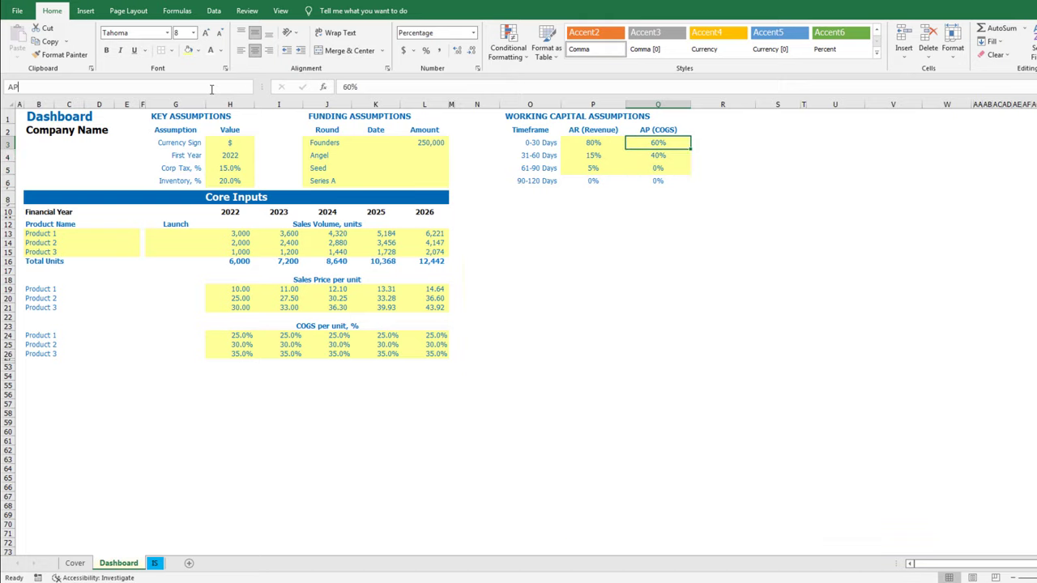
{"action": "key", "text": "Return"}
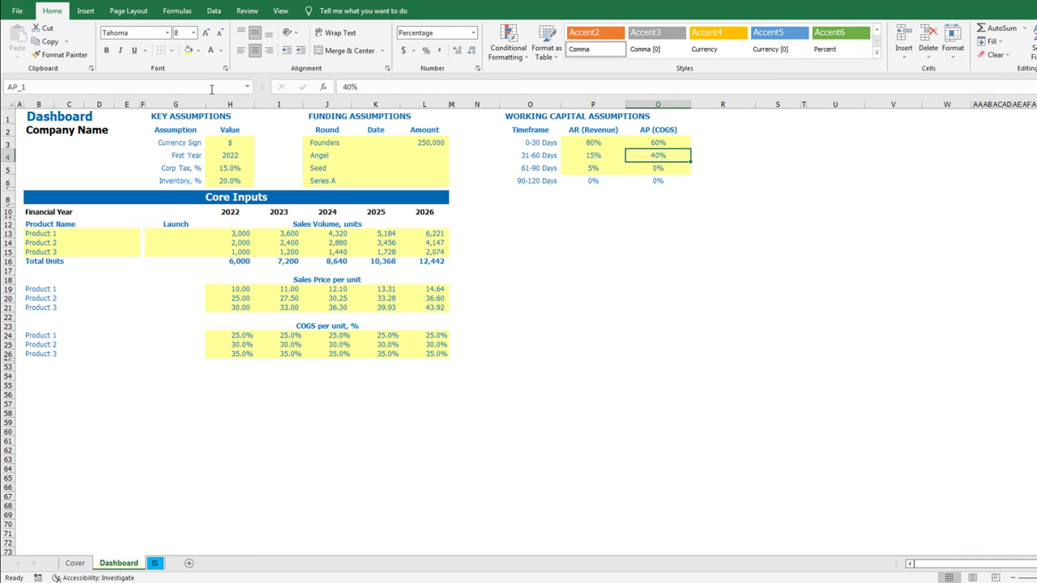
Define names for the last two AP (COGS) cells, using AP_3 for the 90-120 day cell Q6
{"action": "left_click", "coordinate": [640, 169]}
{"action": "left_click", "coordinate": [213, 84]}
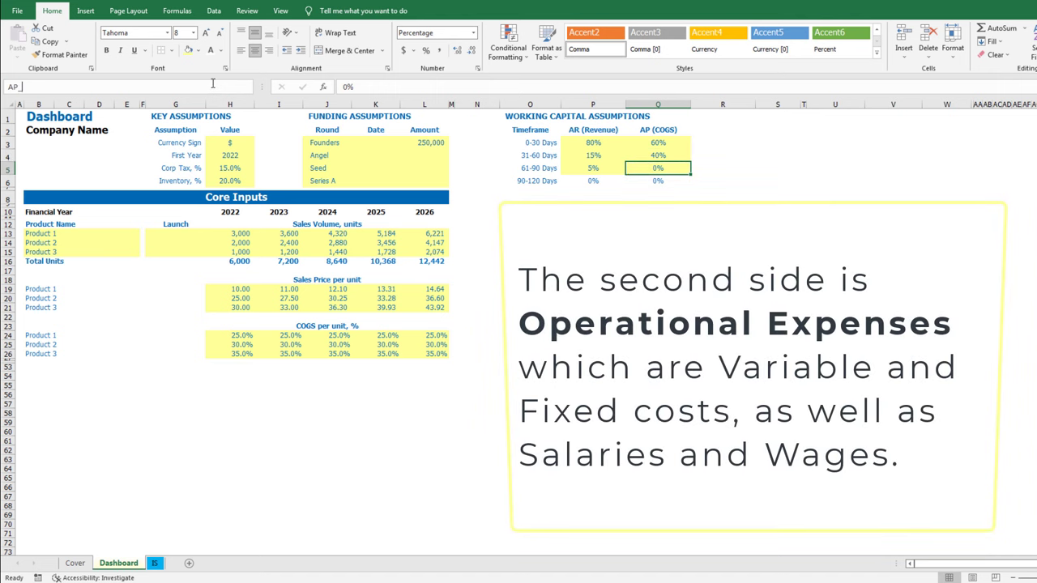
{"action": "type", "text": "AR_2"}
{"action": "key", "text": "Return"}
{"action": "key", "text": "Right"}
{"action": "key", "text": "Down"}
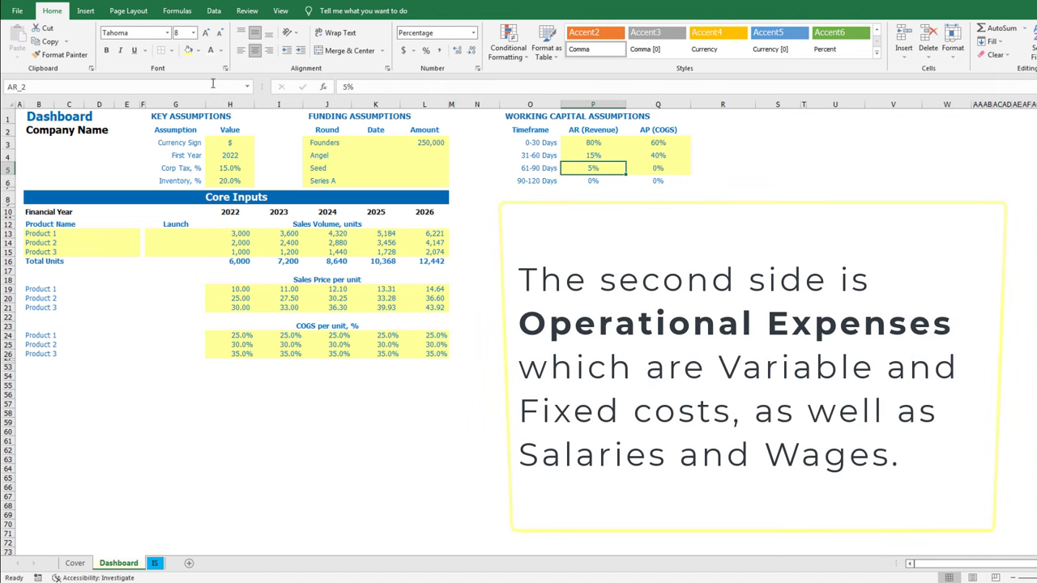
{"action": "key", "text": "Right"}
{"action": "key", "text": "Down"}
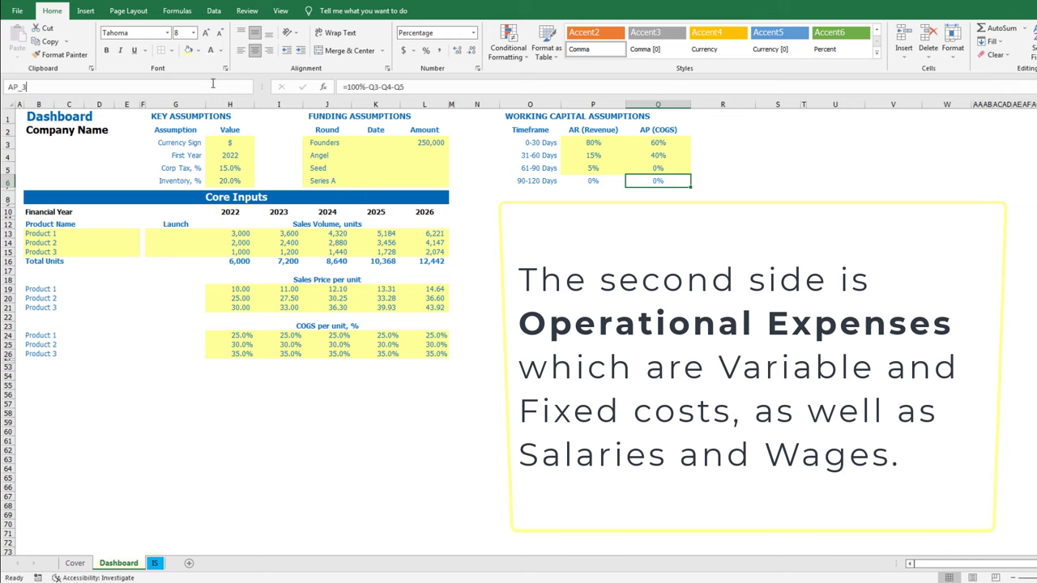
Add the column heading AP (OPEX) in R2 beside the AP (COGS) heading
{"action": "key", "text": "Up"}
{"action": "key", "text": "Up"}
{"action": "key", "text": "Up"}
{"action": "key", "text": "Up"}
{"action": "key", "text": "Right"}
{"action": "type", "text": "A"}
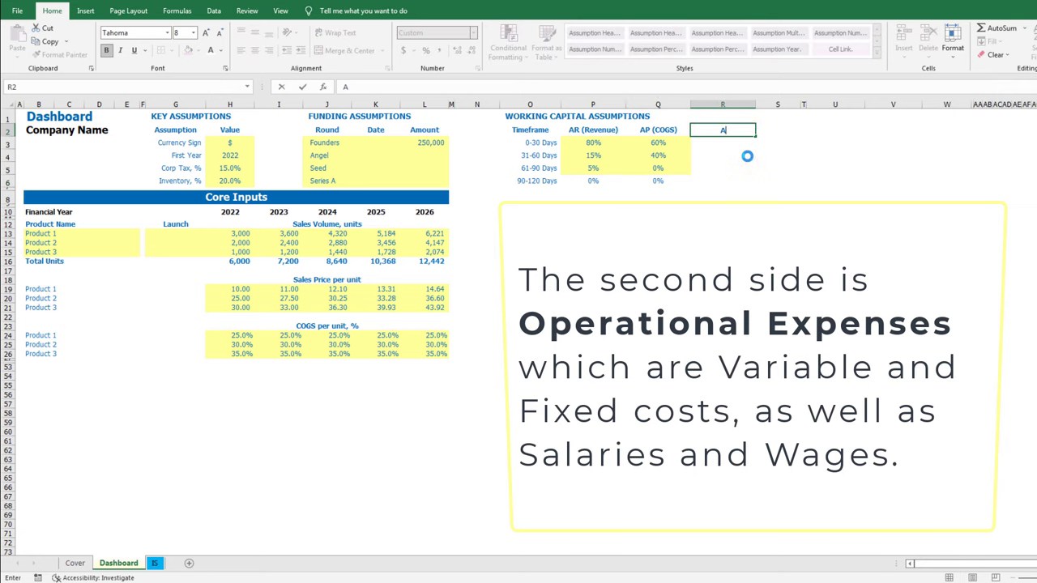
{"action": "type", "text": "P (OPEX)"}
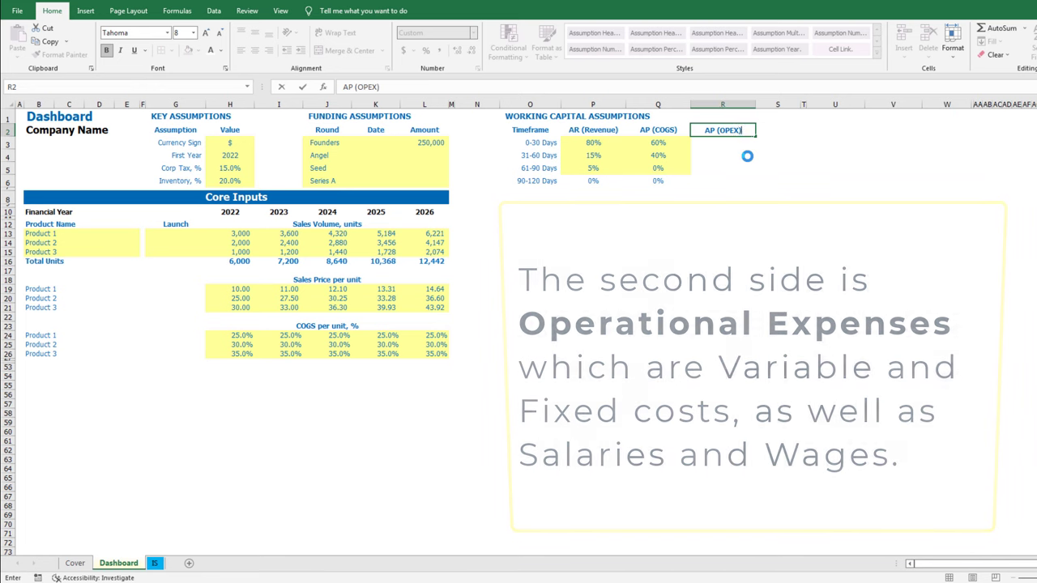
{"action": "key", "text": "Return"}
Enter the AP (OPEX) percentages 90%, 10% and 0% in R3:R5
{"action": "type", "text": "90"}
{"action": "key", "text": "Return"}
{"action": "type", "text": "10"}
{"action": "key", "text": "Return"}
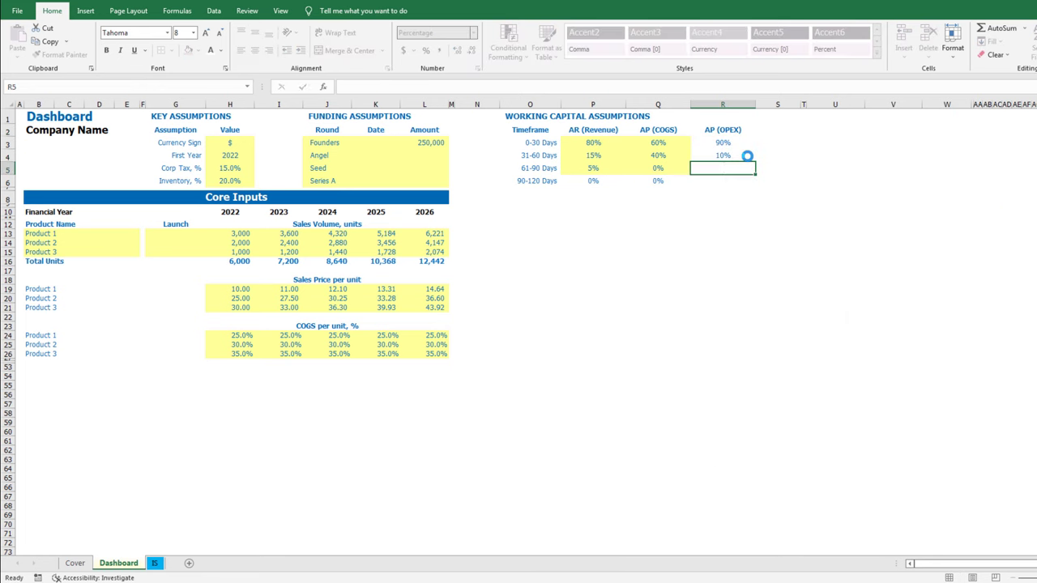
{"action": "type", "text": "0"}
{"action": "key", "text": "Return"}
Copy only the formula from Q6 into R6 and fill the AP (OPEX) input cells R3:R5 with light yellow
{"action": "key", "text": "Left"}
{"action": "key", "text": "ctrl+c"}
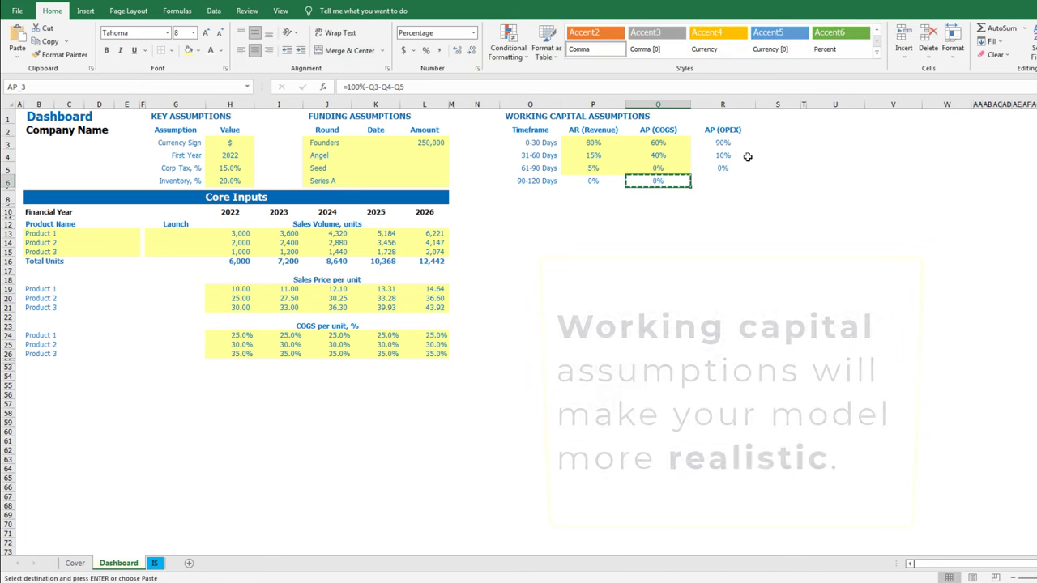
{"action": "key", "text": "Right"}
{"action": "key", "text": "shift+F10"}
{"action": "key", "text": "f"}
{"action": "left_click_drag", "start_coordinate": [738, 143], "coordinate": [733, 167]}
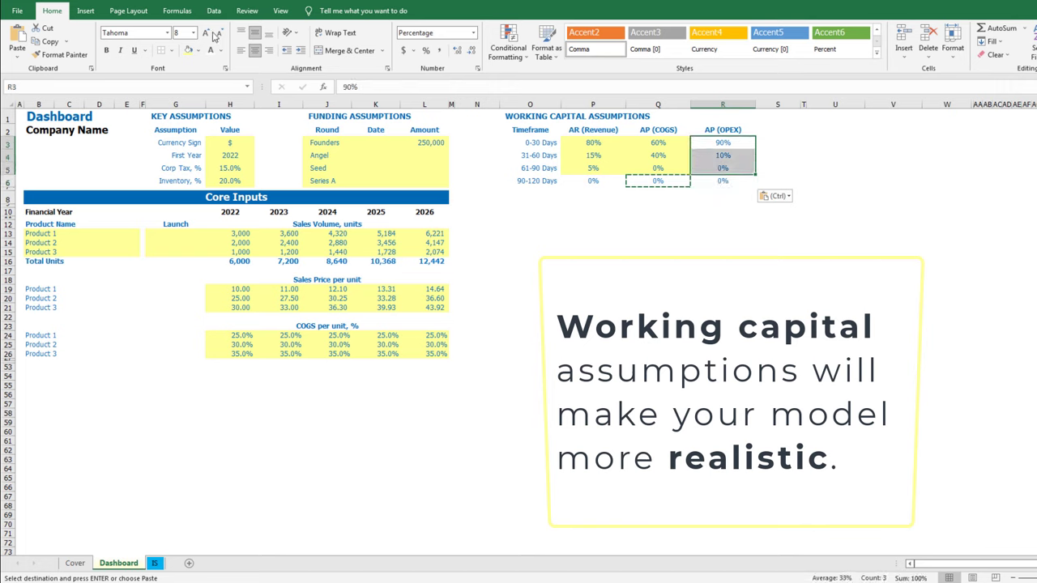
{"action": "left_click", "coordinate": [191, 50]}
Define the names AP_OPEX_0 and AP_OPEX_1 for the first two AP (OPEX) cells, R3 and R4
{"action": "left_click", "coordinate": [700, 146]}
{"action": "left_click", "coordinate": [195, 84]}
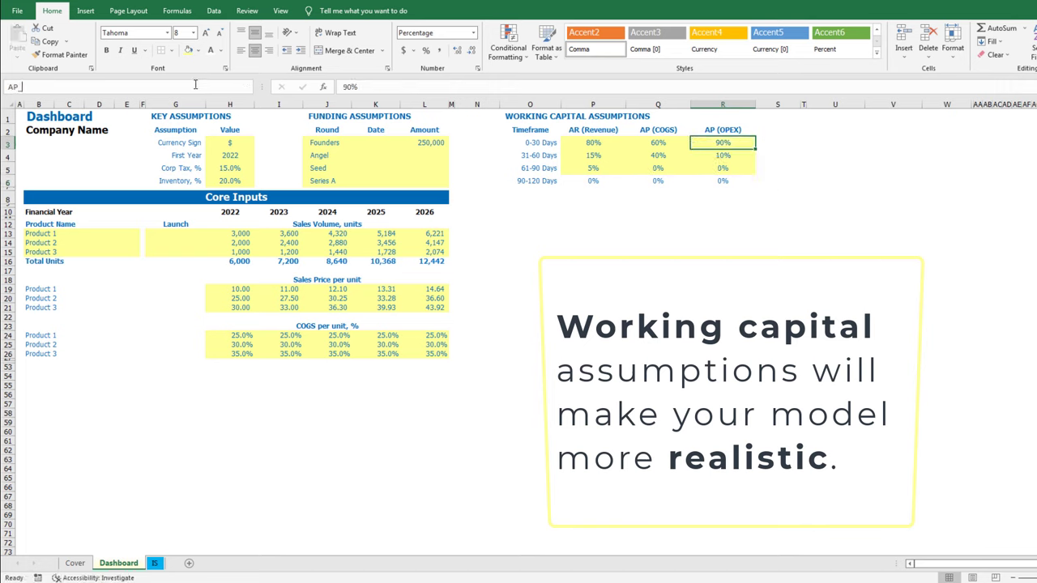
{"action": "type", "text": "AP_OPEX_0"}
{"action": "key", "text": "Return"}
{"action": "key", "text": "Return"}
{"action": "left_click", "coordinate": [195, 84]}
{"action": "type", "text": "AP_OPEX_1"}
{"action": "key", "text": "Return"}
{"action": "key", "text": "Return"}
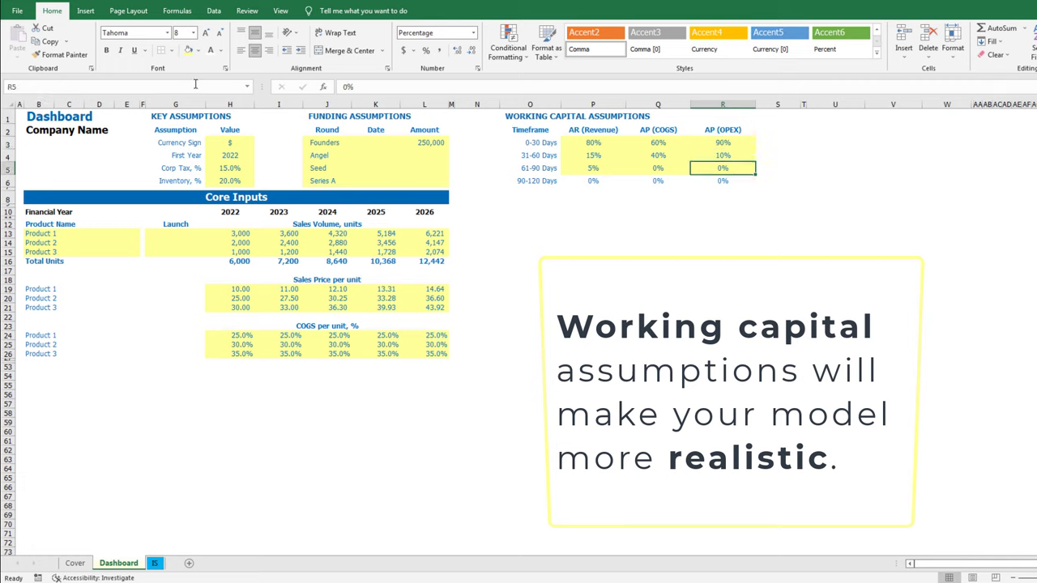
Define the names AP_OPEX_2 and AP_OPEX_3 for the 61-90 and 90-120 day AP (OPEX) cells, R5 and R6
{"action": "left_click", "coordinate": [195, 84]}
{"action": "type", "text": "AP_OPEX_2"}
{"action": "key", "text": "Return"}
{"action": "key", "text": "Return"}
{"action": "left_click", "coordinate": [195, 85]}
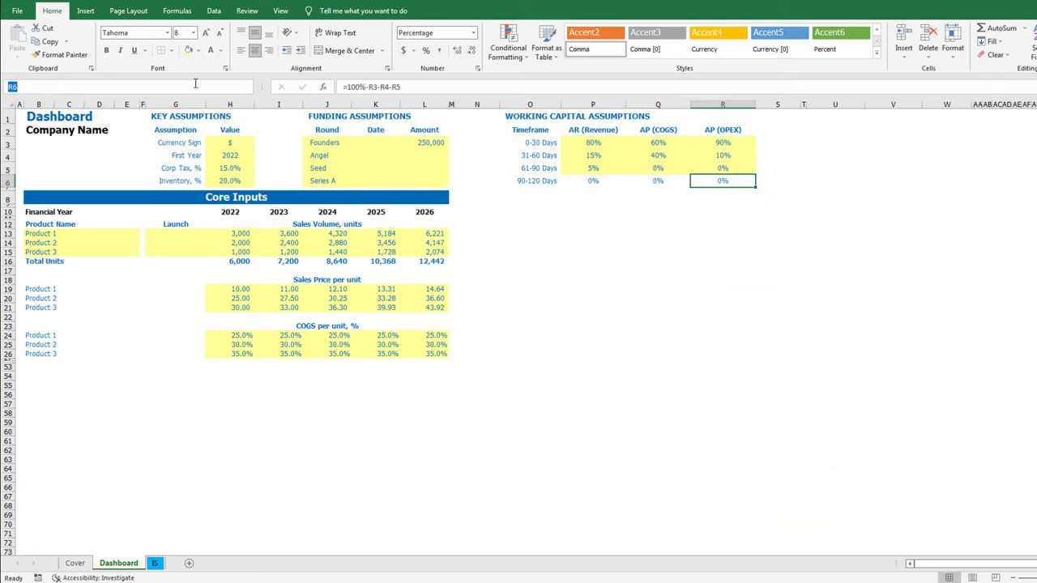
{"action": "type", "text": "AP_OPEX_3"}
{"action": "key", "text": "Return"}
Enter the section title DEBT ASSUMPTION in U1 with the column headings Assumption and Value in U2:V2
{"action": "key", "text": "Right"}
{"action": "key", "text": "Right"}
{"action": "key", "text": "Right"}
{"action": "key", "text": "Up"}
{"action": "key", "text": "Up"}
{"action": "key", "text": "Up"}
{"action": "key", "text": "Up"}
{"action": "key", "text": "Up"}
{"action": "type", "text": "DEBT ASSUMPTION"}
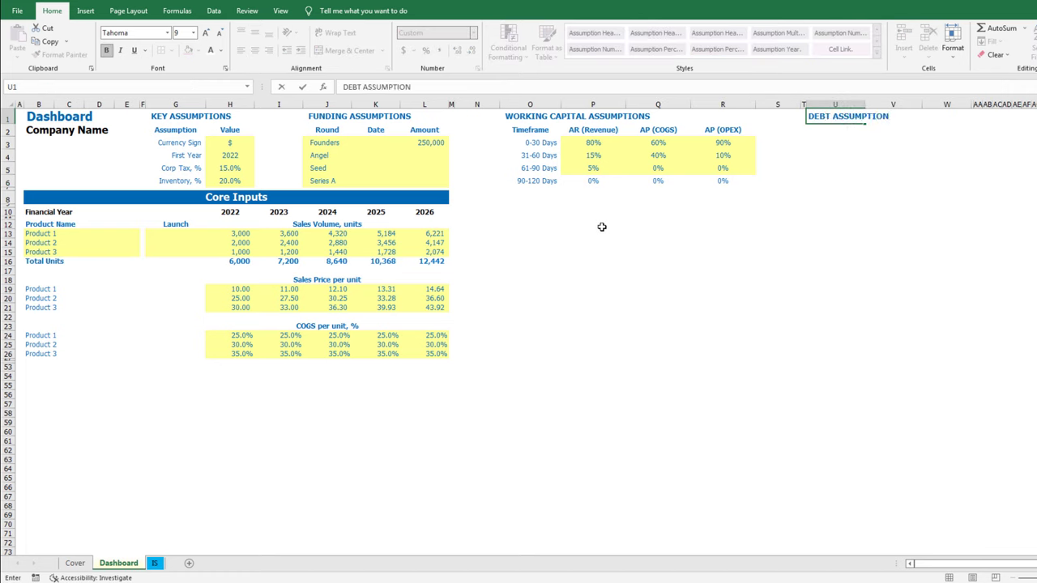
{"action": "key", "text": "Return"}
{"action": "type", "text": "Assumption"}
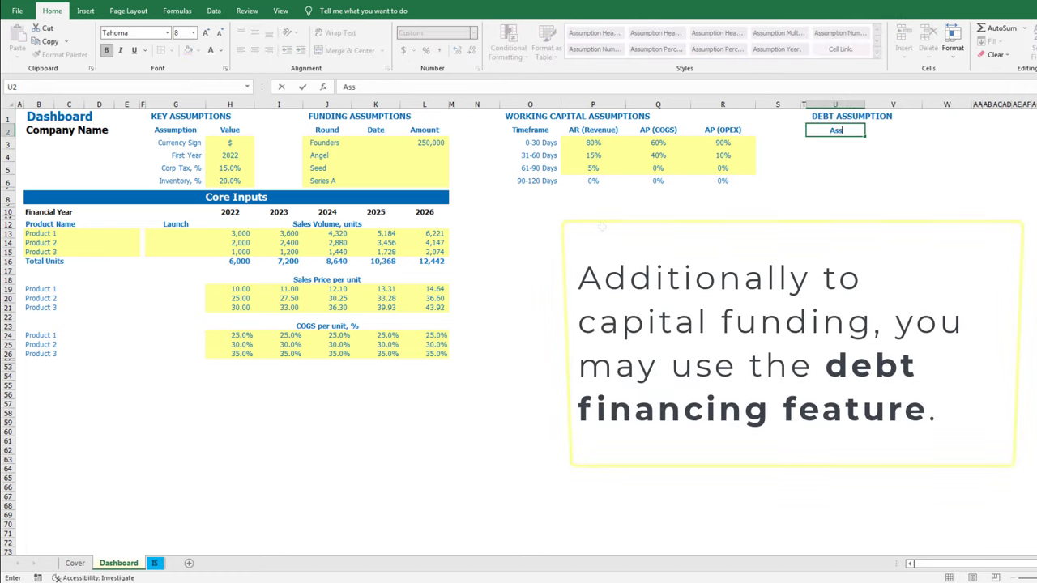
{"action": "key", "text": "Tab"}
{"action": "type", "text": "Value"}
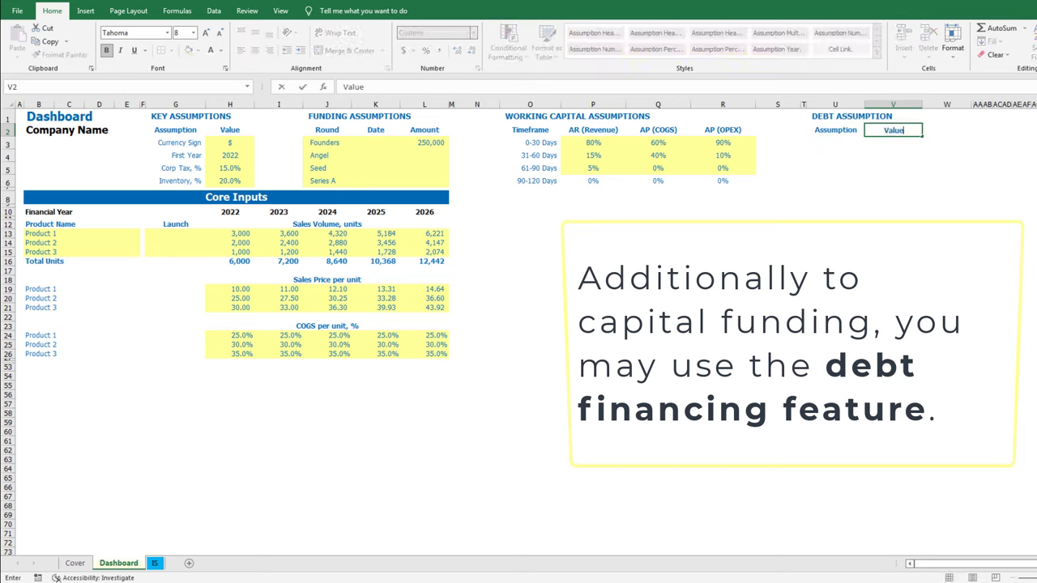
{"action": "key", "text": "Return"}
Label U3 with the formula ="Amount, "&Currency so that the label includes the currency sign
{"action": "type", "text": "Amo"}
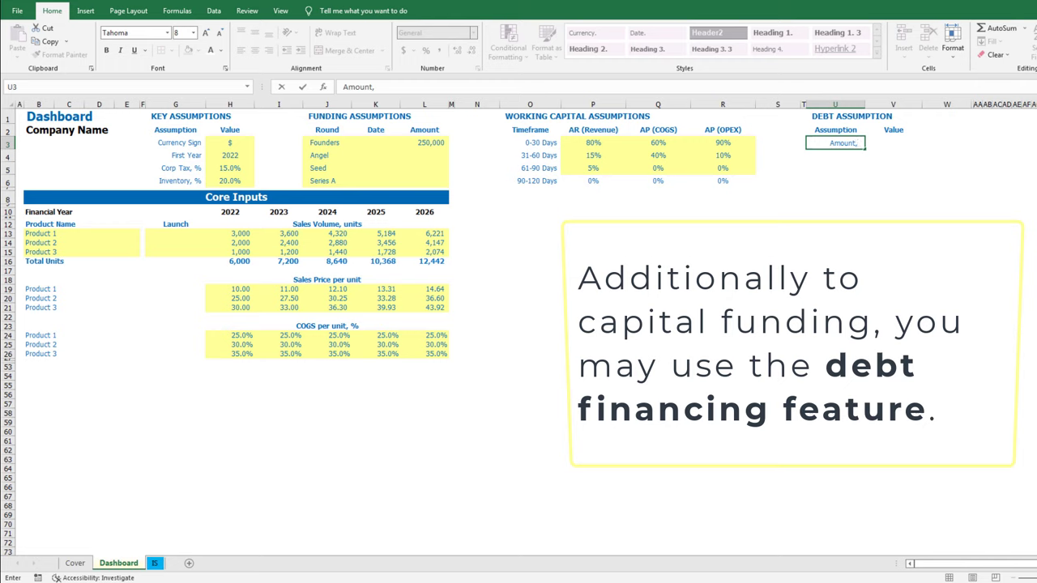
{"action": "type", "text": "unt,"}
{"action": "left_click", "coordinate": [343, 87]}
{"action": "type", "text": "=\""}
{"action": "key", "text": "End"}
{"action": "type", "text": "\""}
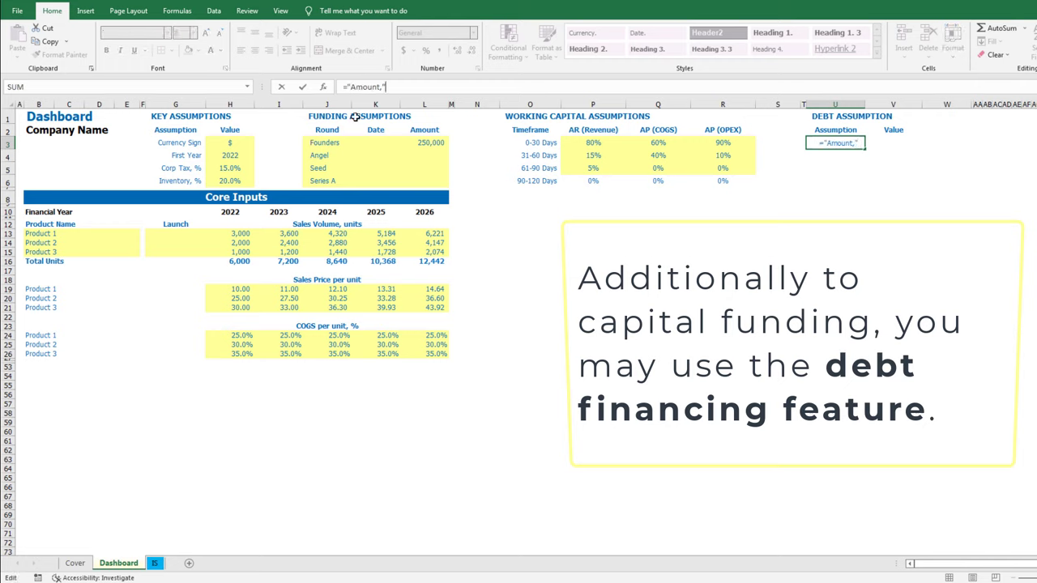
{"action": "type", "text": "&CU"}
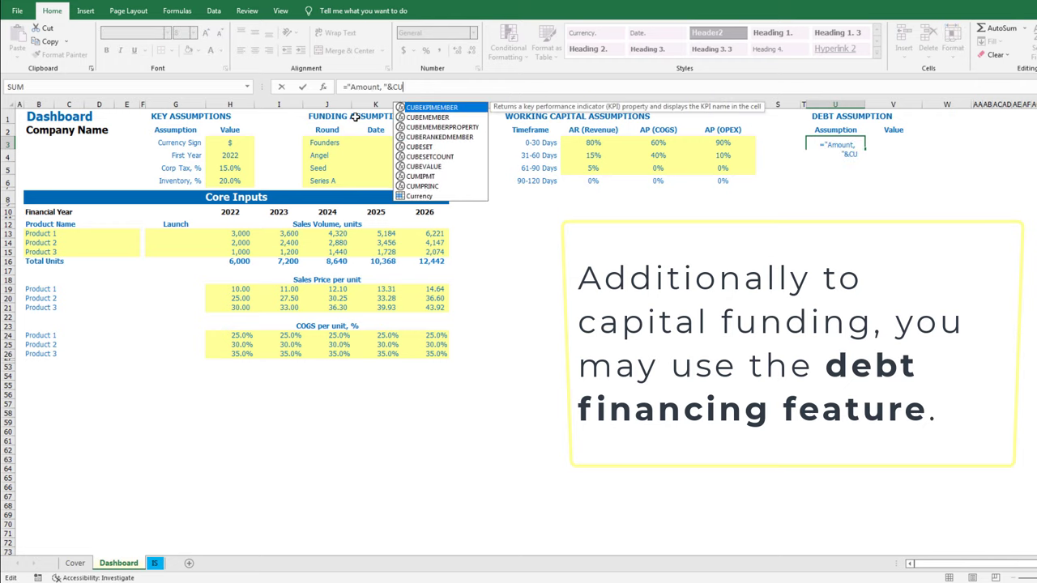
{"action": "type", "text": "RR"}
{"action": "double_click", "coordinate": [421, 109]}
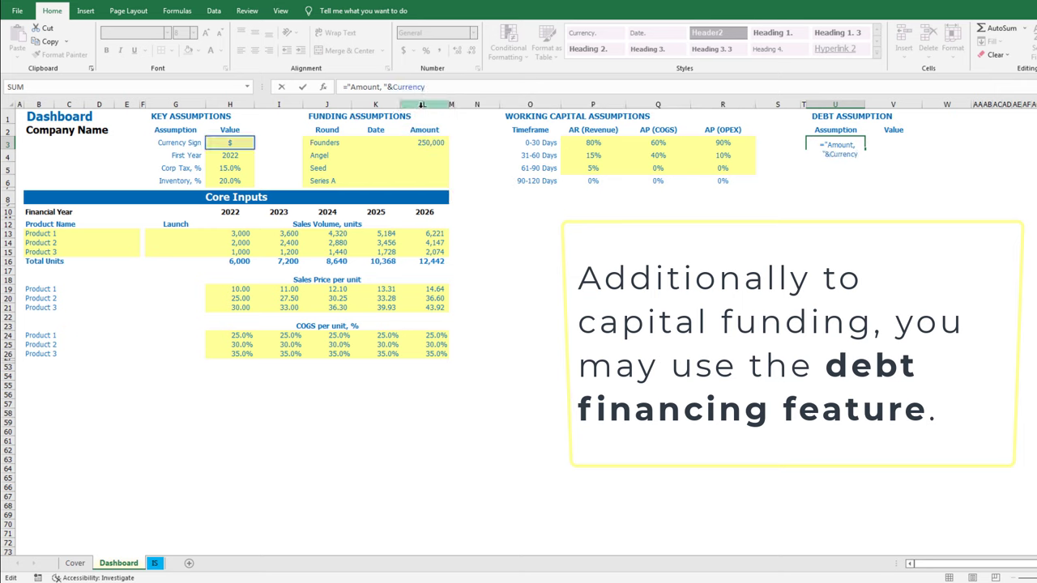
{"action": "key", "text": "Return"}
Enter the debt assumption labels Date, Term, m and Interest, % in U4:U6
{"action": "type", "text": "Da"}
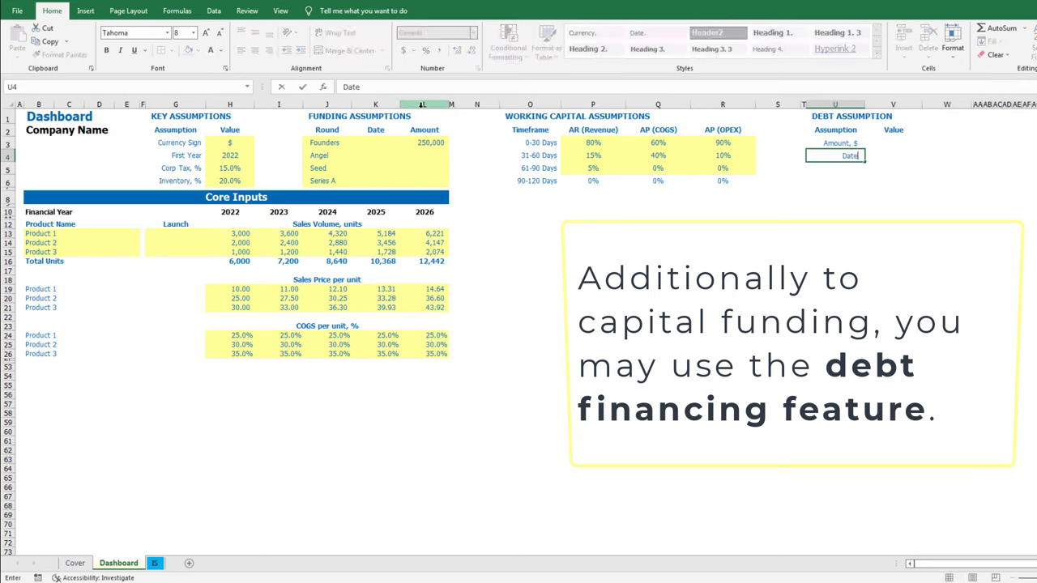
{"action": "type", "text": "te"}
{"action": "key", "text": "Return"}
{"action": "type", "text": "Term, m"}
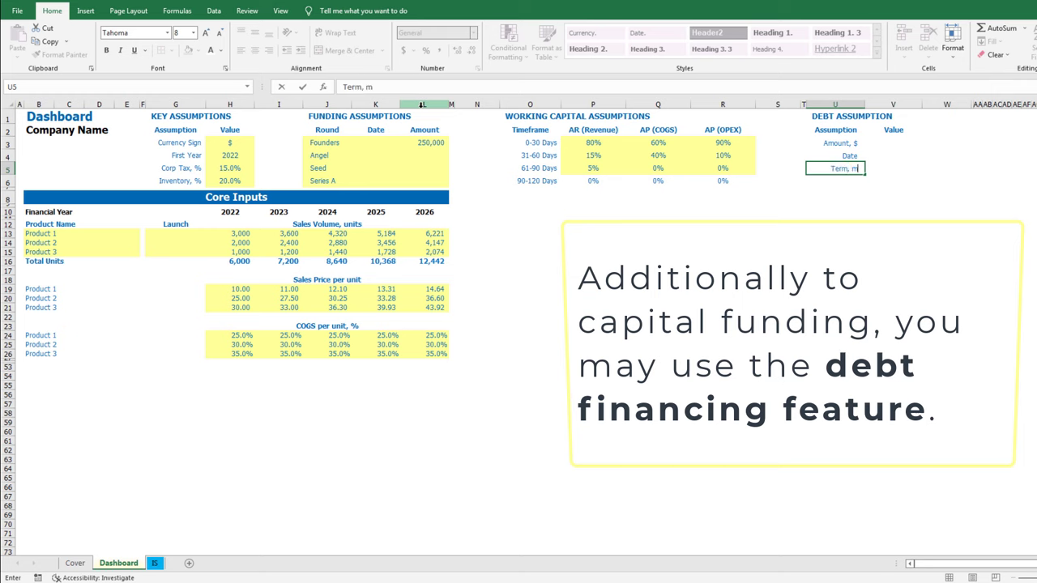
{"action": "key", "text": "Return"}
{"action": "type", "text": "Intere"}
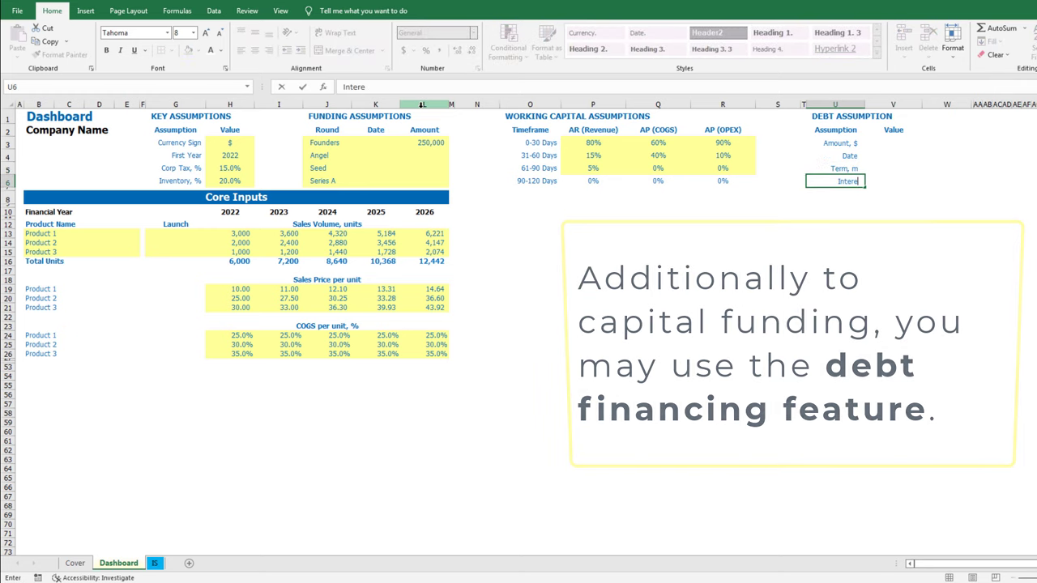
{"action": "type", "text": "st, %"}
{"action": "key", "text": "Tab"}
Fill the debt value input cells V3:V6 with light yellow
{"action": "key", "text": "Up"}
{"action": "key", "text": "Up"}
{"action": "key", "text": "Up"}
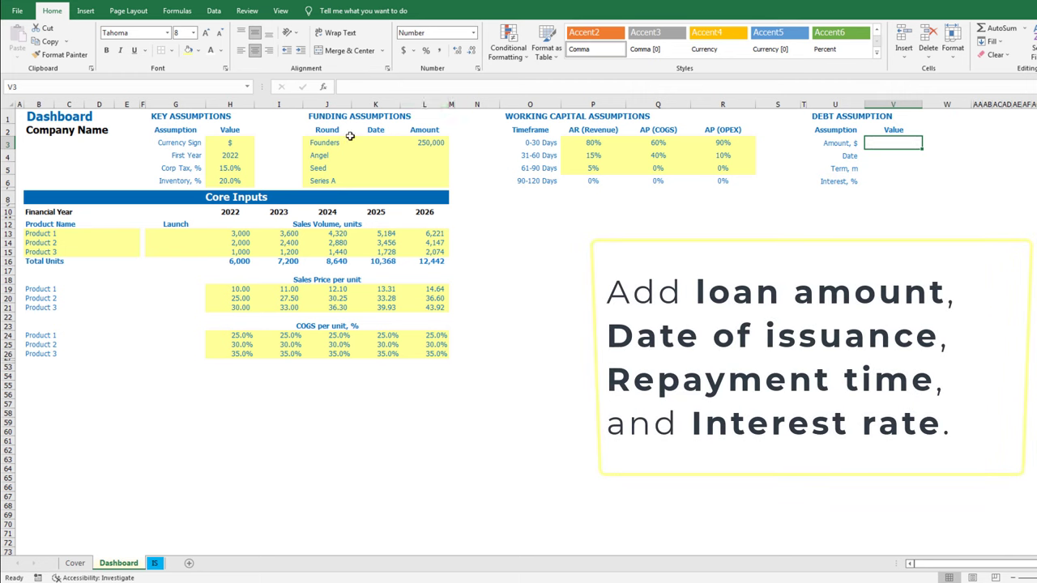
{"action": "key", "text": "shift+Down"}
{"action": "key", "text": "shift+Down"}
{"action": "key", "text": "shift+Down"}
{"action": "left_click", "coordinate": [189, 50]}
Enter a debt amount of 100,000 in V3 and define the cell name Debt_amount for it
{"action": "left_click", "coordinate": [881, 144]}
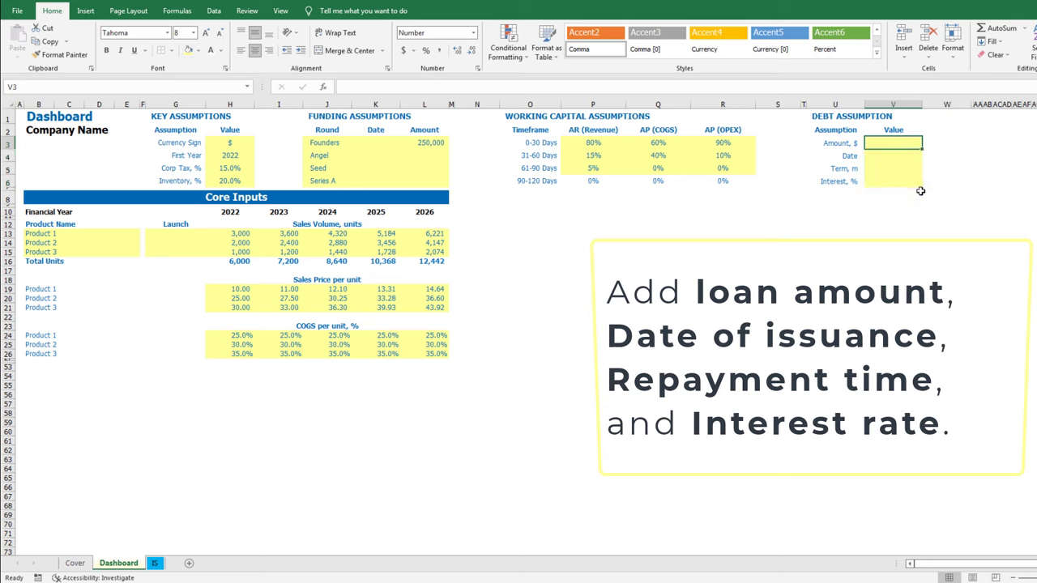
{"action": "type", "text": "100000"}
{"action": "key", "text": "Return"}
{"action": "key", "text": "Up"}
{"action": "left_click", "coordinate": [190, 90]}
{"action": "type", "text": "Debt_amount"}
{"action": "key", "text": "Return"}
Define the name Debt_Start for the debt date cell V4 and a debt interest name for V6
{"action": "key", "text": "Down"}
{"action": "left_click", "coordinate": [190, 90]}
{"action": "type", "text": "Debt_Start"}
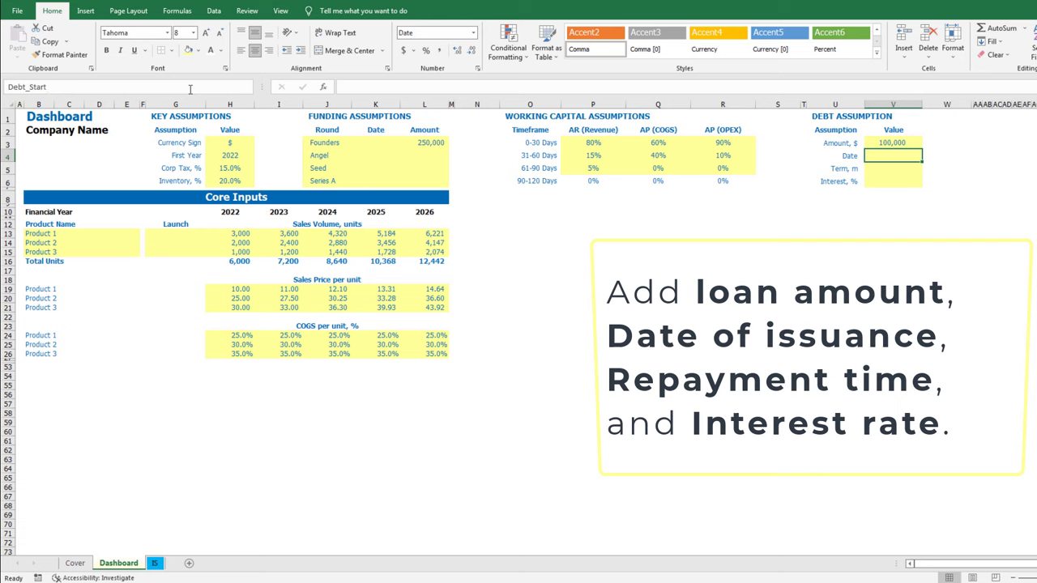
{"action": "key", "text": "Return"}
{"action": "key", "text": "Down"}
{"action": "key", "text": "Down"}
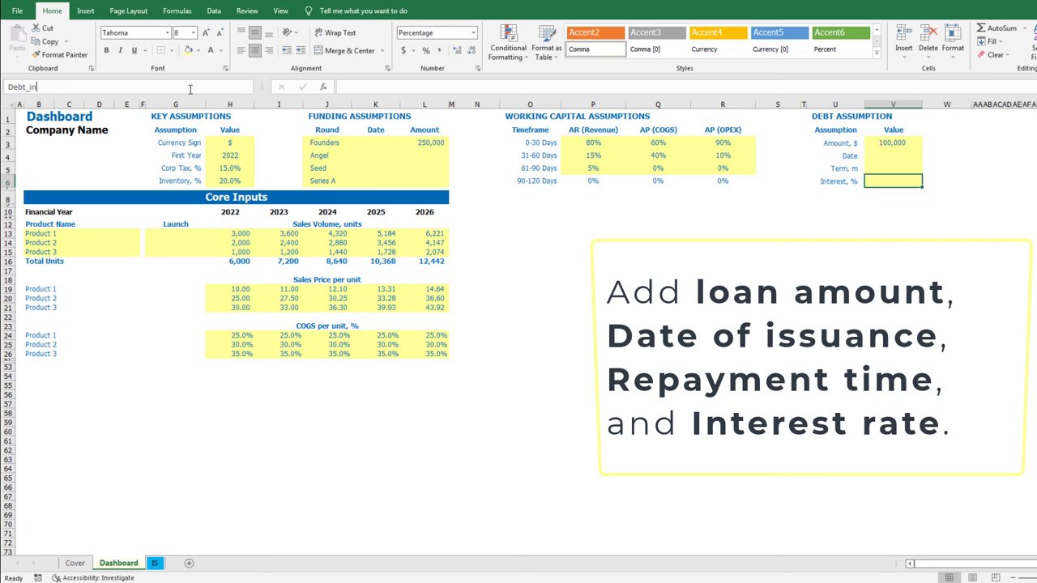
{"action": "key", "text": "Return"}
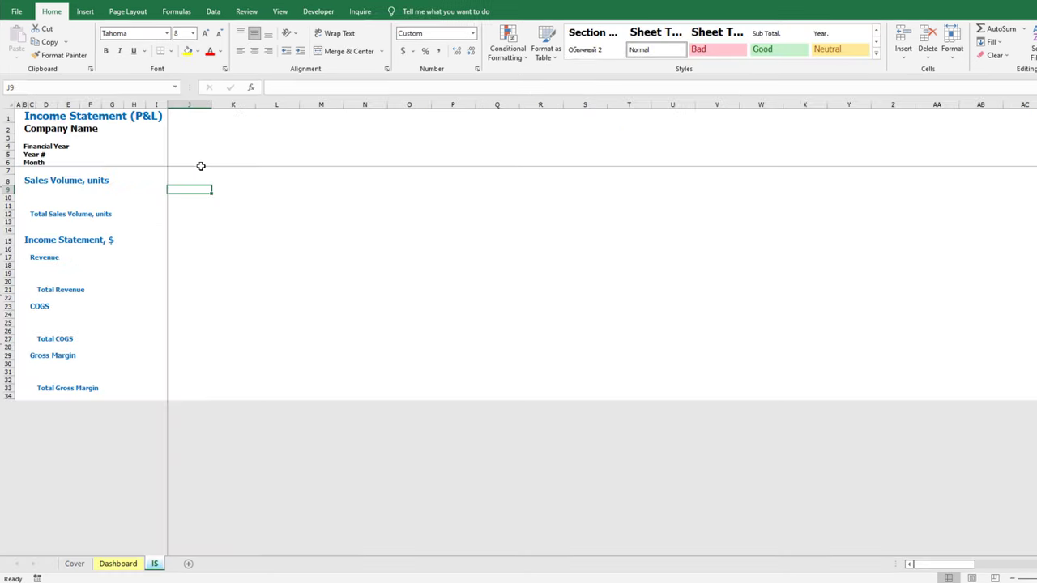
Enter =DATE(First_Fin_Year,1,31) in J6 of the IS sheet as the first month of the timeline
{"action": "left_click", "coordinate": [201, 162]}
{"action": "type", "text": "="}
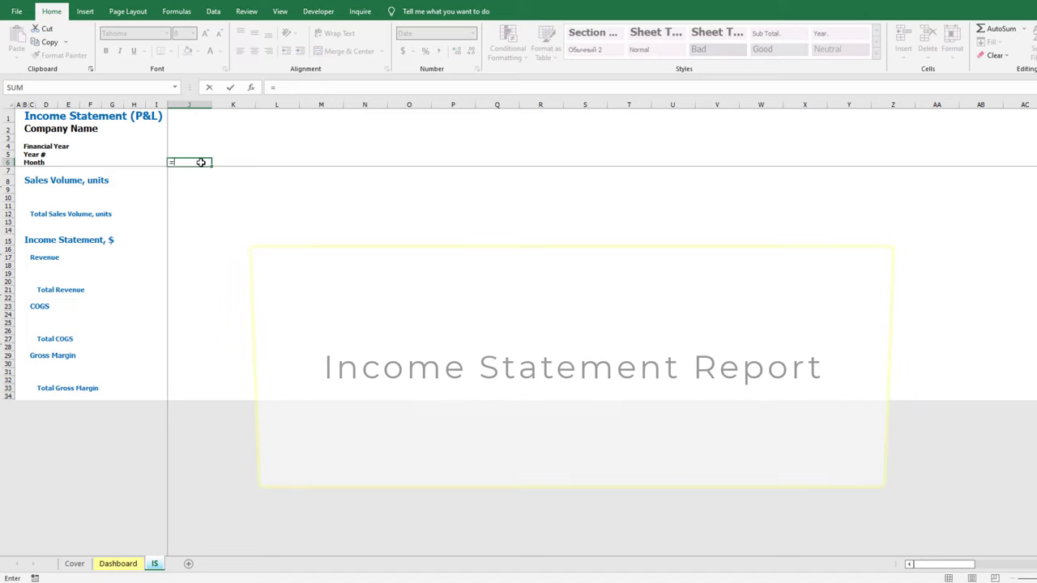
{"action": "type", "text": "date"}
{"action": "key", "text": "Tab"}
{"action": "type", "text": "fi"}
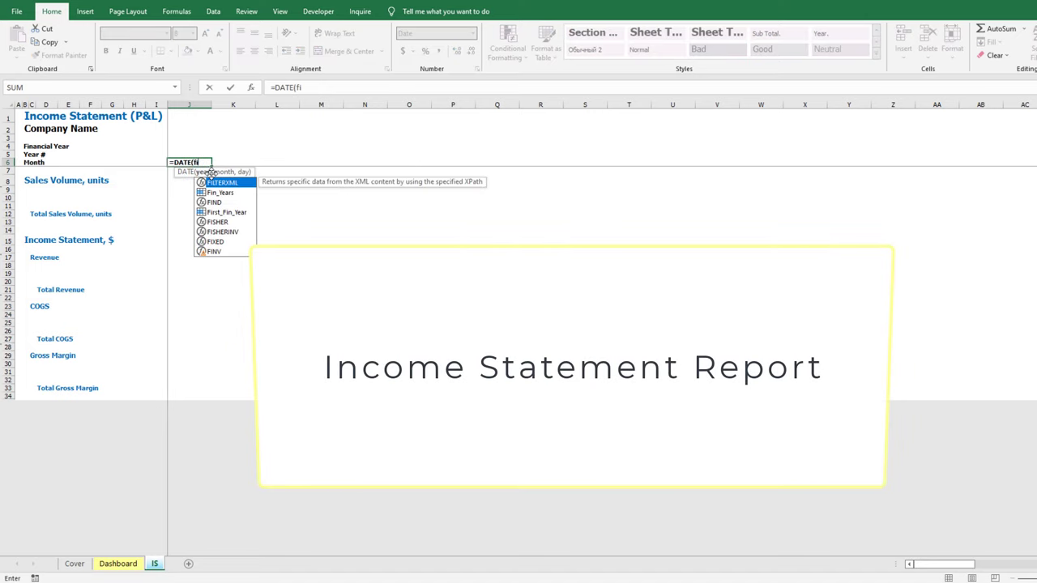
{"action": "double_click", "coordinate": [229, 213]}
{"action": "type", "text": ",1,31)"}
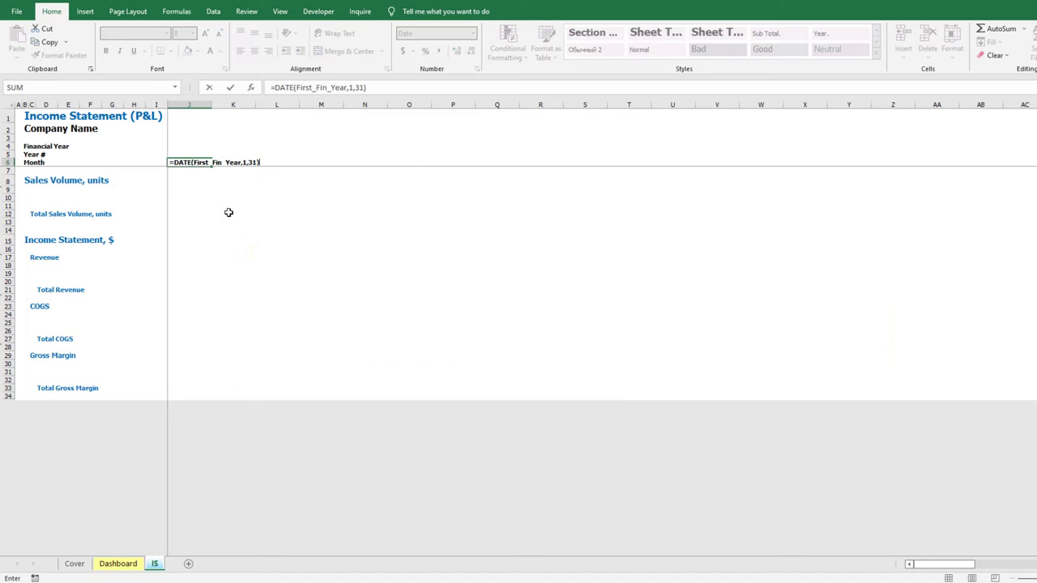
{"action": "key", "text": "Tab"}
Enter =EOMONTH(J6,1) in K6 to generate the following month-end
{"action": "type", "text": "=eo"}
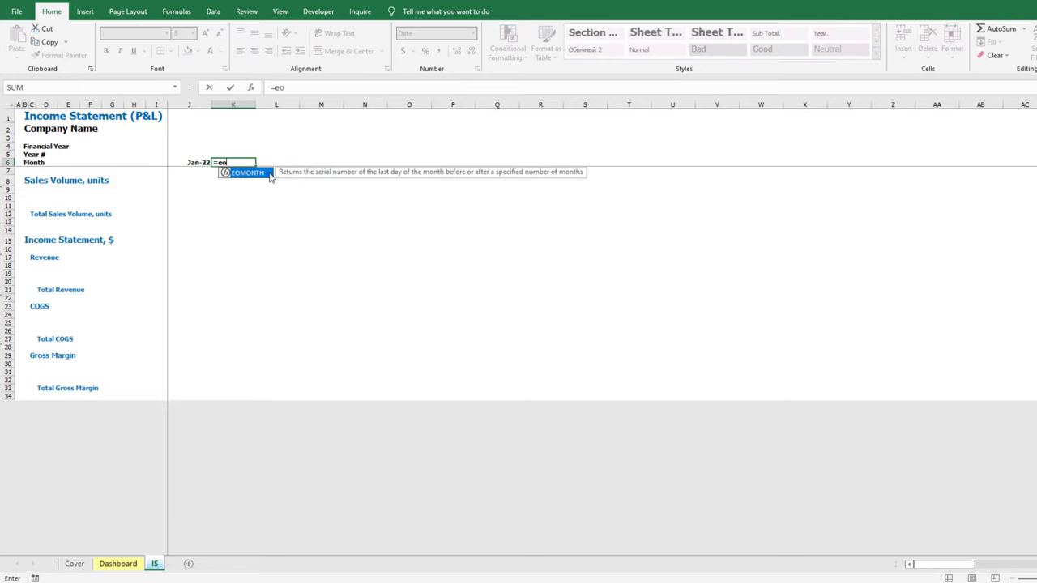
{"action": "key", "text": "Tab"}
{"action": "key", "text": "Left"}
{"action": "type", "text": ",1)"}
{"action": "key", "text": "ctrl+Return"}
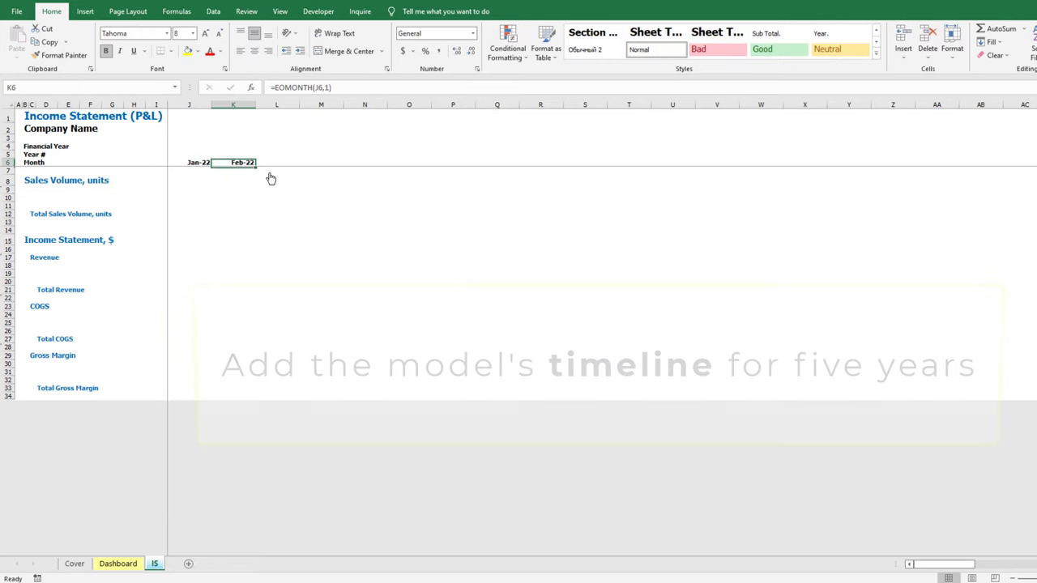
Copy the K6 month formula across row 6 through column BQ to build the five-year monthly timeline
{"action": "key", "text": "ctrl+c"}
{"action": "key", "text": "Right"}
{"action": "key", "text": "shift+Right"}
{"action": "key", "text": "shift+Right"}
{"action": "key", "text": "shift+Right"}
{"action": "key", "text": "shift+Right"}
{"action": "key", "text": "shift+Right"}
{"action": "key", "text": "shift+Right"}
{"action": "key", "text": "shift+Right"}
{"action": "key", "text": "shift+Right"}
{"action": "key", "text": "shift+Right"}
{"action": "key", "text": "shift+Right"}
{"action": "key", "text": "shift+Right"}
{"action": "key", "text": "shift+Right"}
{"action": "key", "text": "shift+Right"}
{"action": "key", "text": "shift+Right"}
{"action": "key", "text": "shift+Right"}
{"action": "key", "text": "shift+Right"}
{"action": "key", "text": "shift+Right"}
{"action": "key", "text": "shift+Right"}
{"action": "key", "text": "shift+Right"}
{"action": "key", "text": "shift+Right"}
{"action": "key", "text": "ctrl+v"}
Enter =YEAR(J6) in J4 to derive the financial year from the first month
{"action": "key", "text": "ctrl+Left"}
{"action": "key", "text": "Up"}
{"action": "key", "text": "Up"}
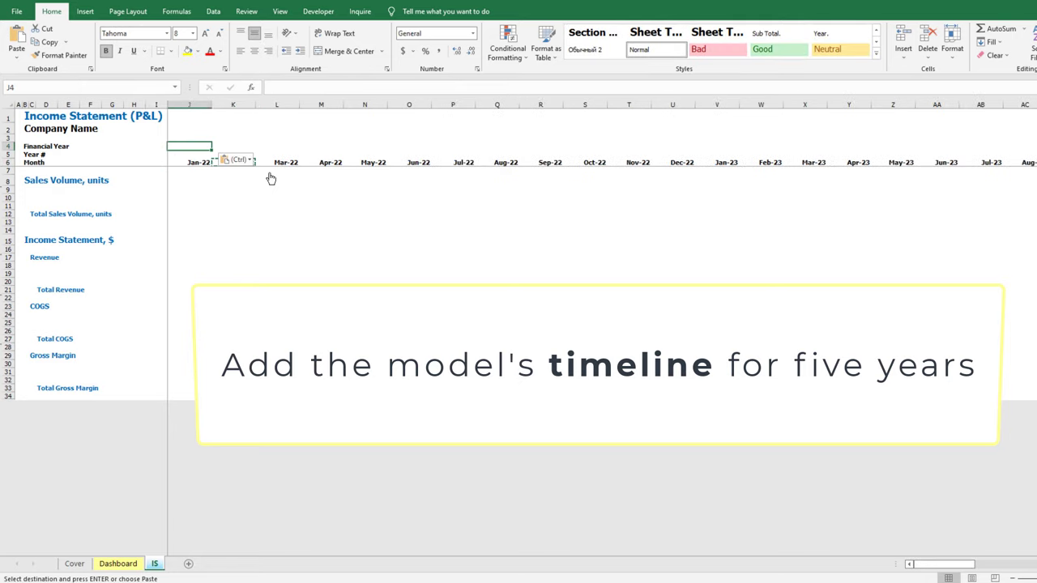
{"action": "type", "text": "=year"}
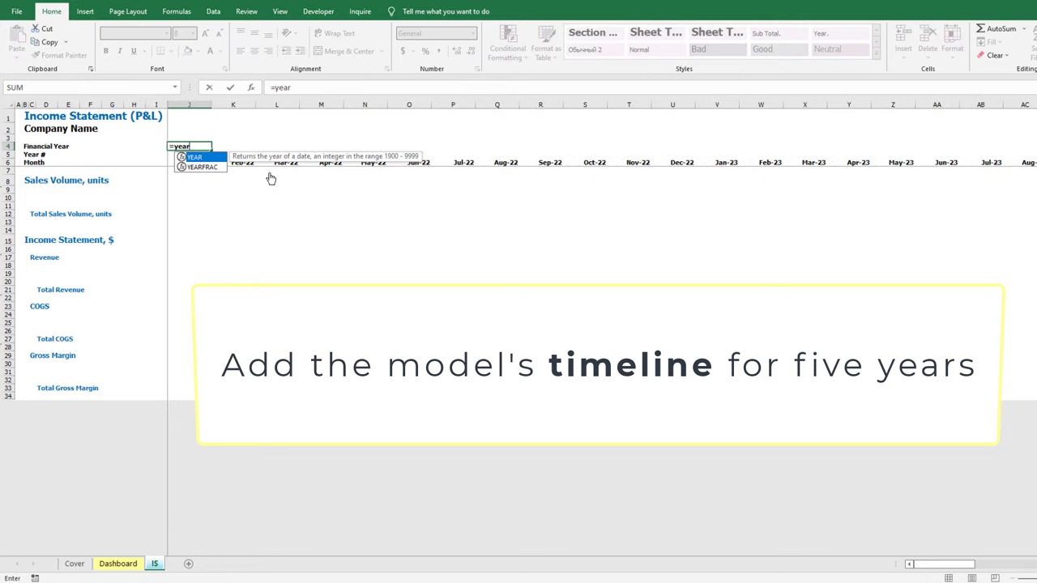
{"action": "type", "text": "("}
{"action": "left_click", "coordinate": [195, 166]}
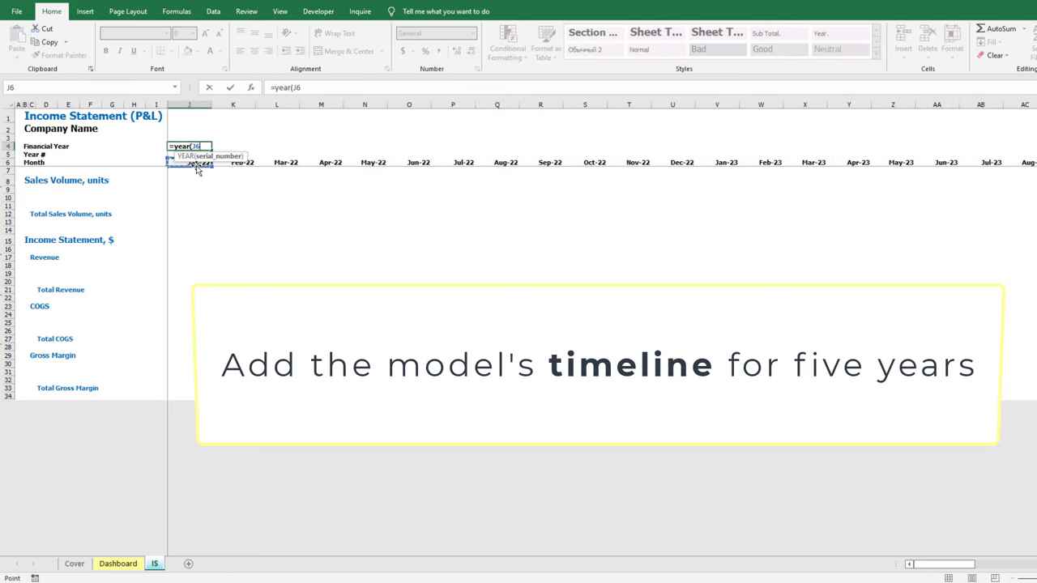
{"action": "key", "text": "Return"}
{"action": "key", "text": "Up"}
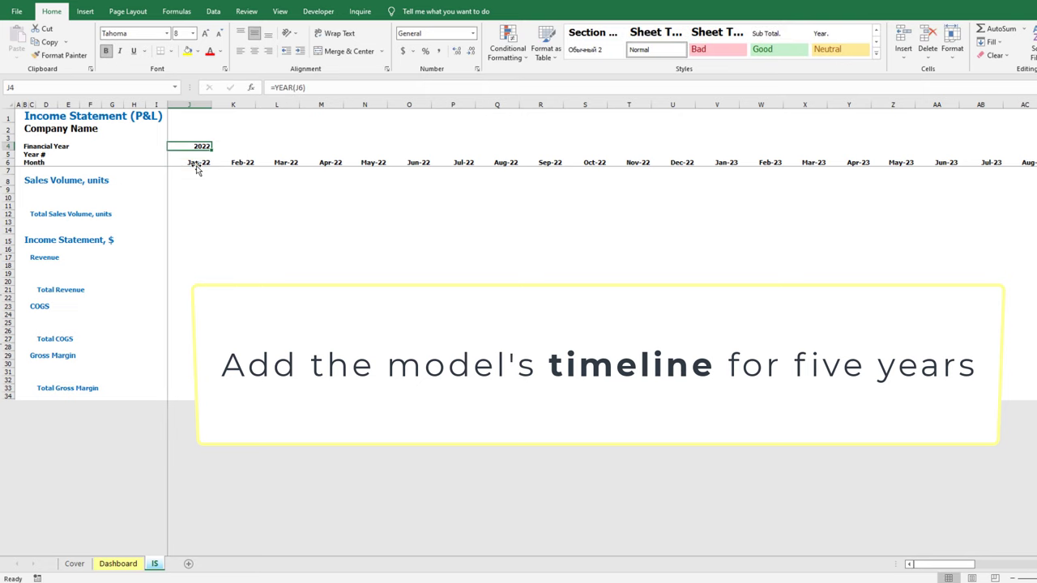
Copy the Financial Year formula from J4 across row 4 to the end of the timeline
{"action": "key", "text": "ctrl+c"}
{"action": "key", "text": "Down"}
{"action": "key", "text": "Down"}
{"action": "key", "text": "ctrl+Right"}
{"action": "key", "text": "Up"}
{"action": "key", "text": "Up"}
{"action": "key", "text": "ctrl+shift+Left"}
{"action": "key", "text": "shift+Right"}
{"action": "key", "text": "Return"}
Enter a Year # formula in J5 based on J4-First_Fin_Year that numbers the first year as 1
{"action": "left_click", "coordinate": [197, 153]}
{"action": "type", "text": "=J4-fir"}
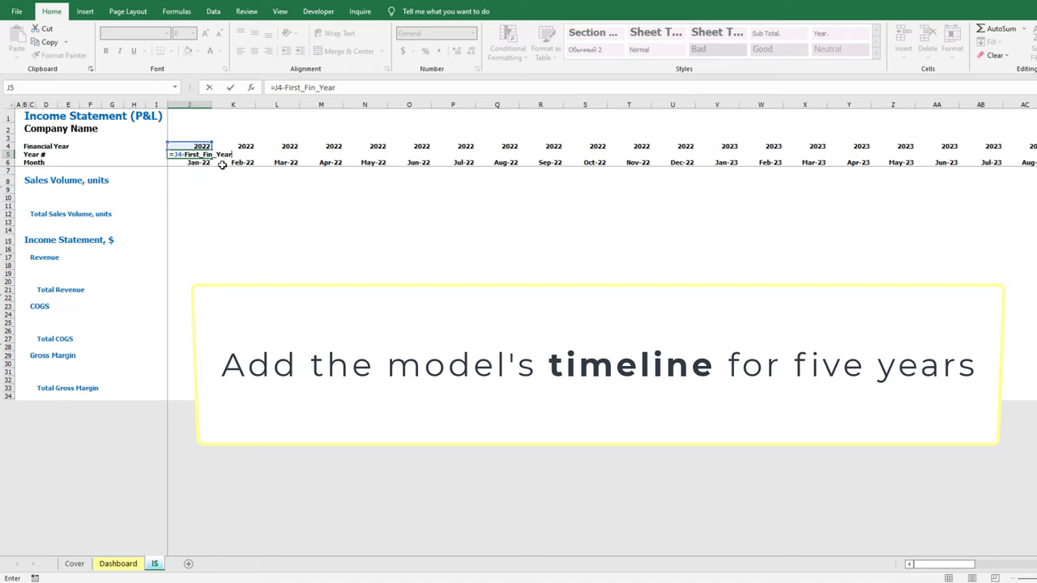
{"action": "key", "text": "Return"}
{"action": "key", "text": "Up"}
Copy the Year # formula from J5 across row 5 to the end of the timeline
{"action": "key", "text": "ctrl+c"}
{"action": "key", "text": "Down"}
{"action": "key", "text": "ctrl+Right"}
{"action": "key", "text": "Up"}
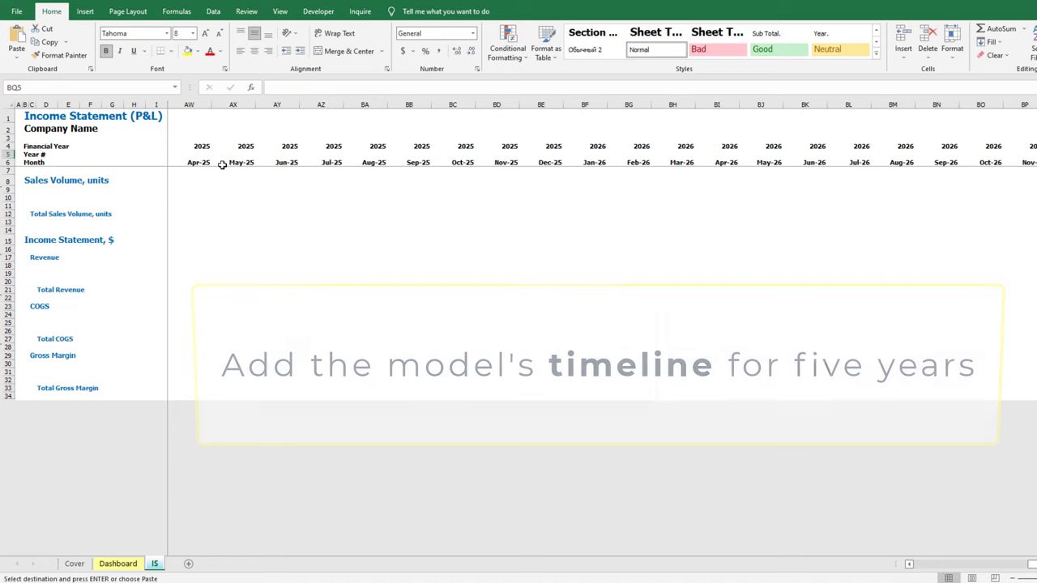
{"action": "key", "text": "ctrl+shift+Left"}
{"action": "key", "text": "shift+Right"}
{"action": "key", "text": "ctrl+v"}
{"action": "key", "text": "ctrl+Left"}
{"action": "key", "text": "Escape"}
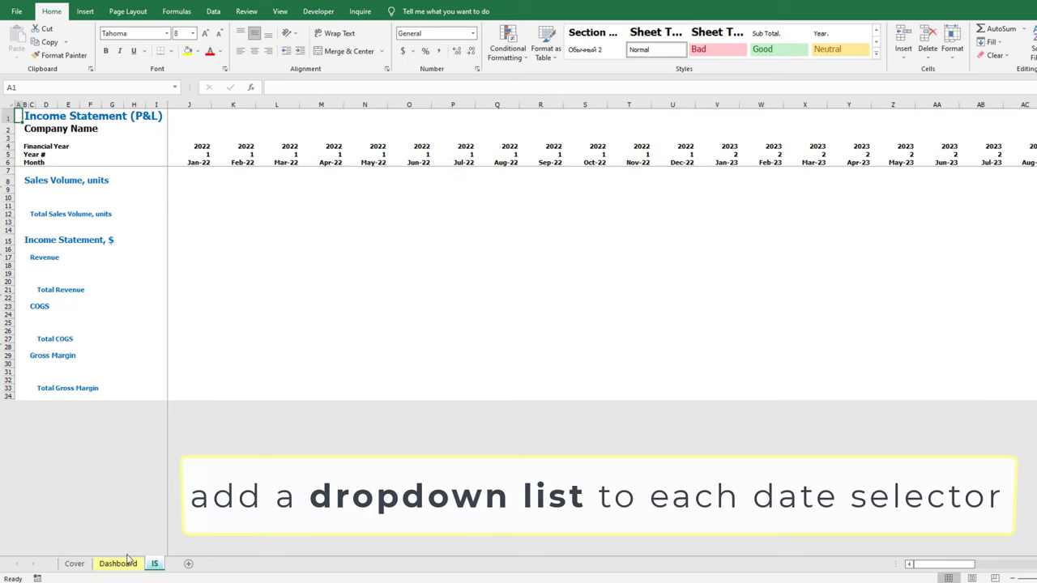
On the Dashboard, add a list validation sourced from =IS!$J$6:$BQ$6 to the product launch, funding round and debt date cells
{"action": "left_click", "coordinate": [124, 563]}
{"action": "left_click_drag", "start_coordinate": [195, 253], "coordinate": [195, 270]}
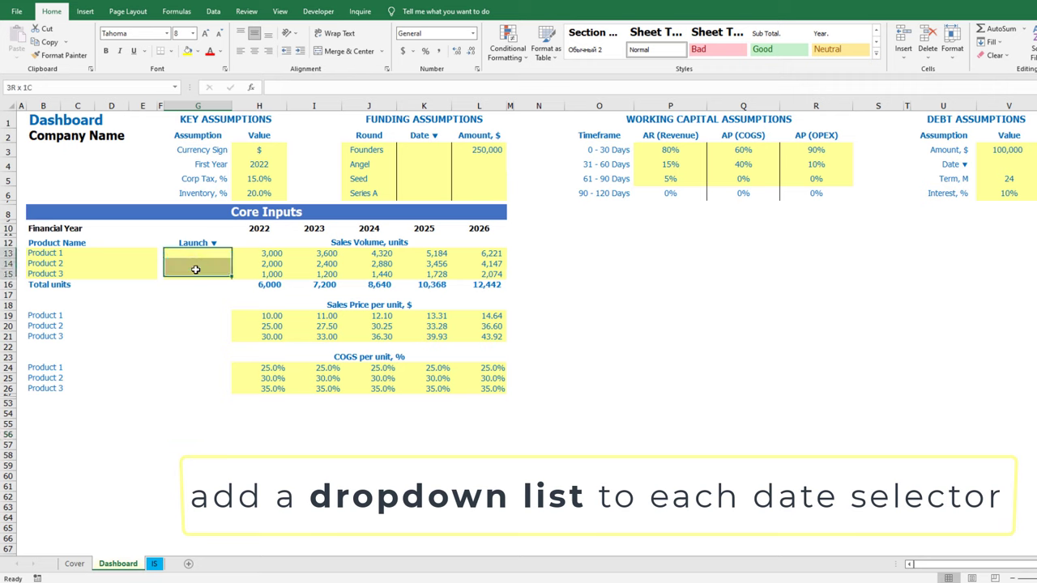
{"action": "left_click_drag", "start_coordinate": [420, 150], "coordinate": [425, 179]}
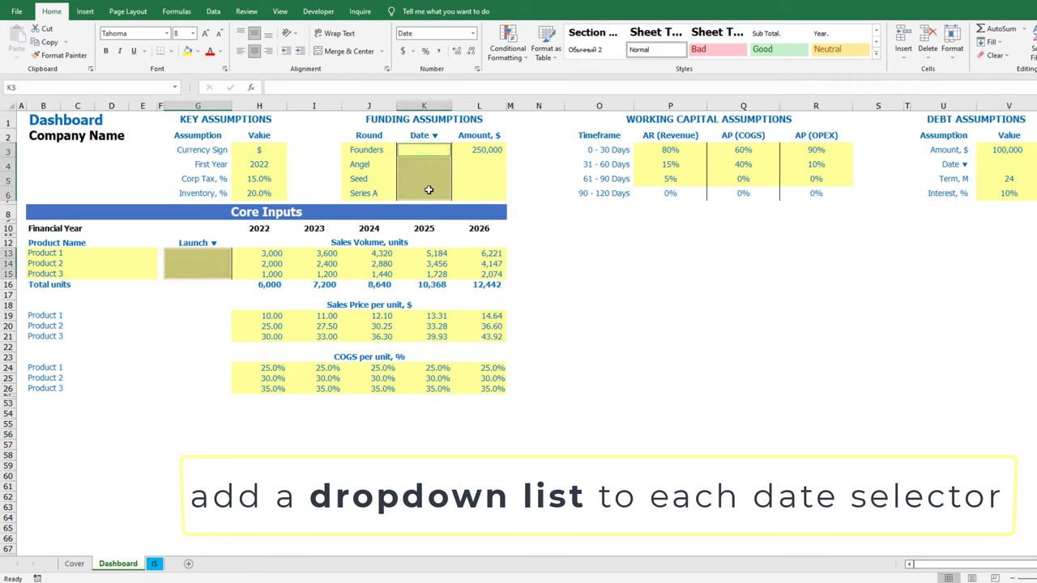
{"action": "left_click", "coordinate": [981, 166], "text": "ctrl"}
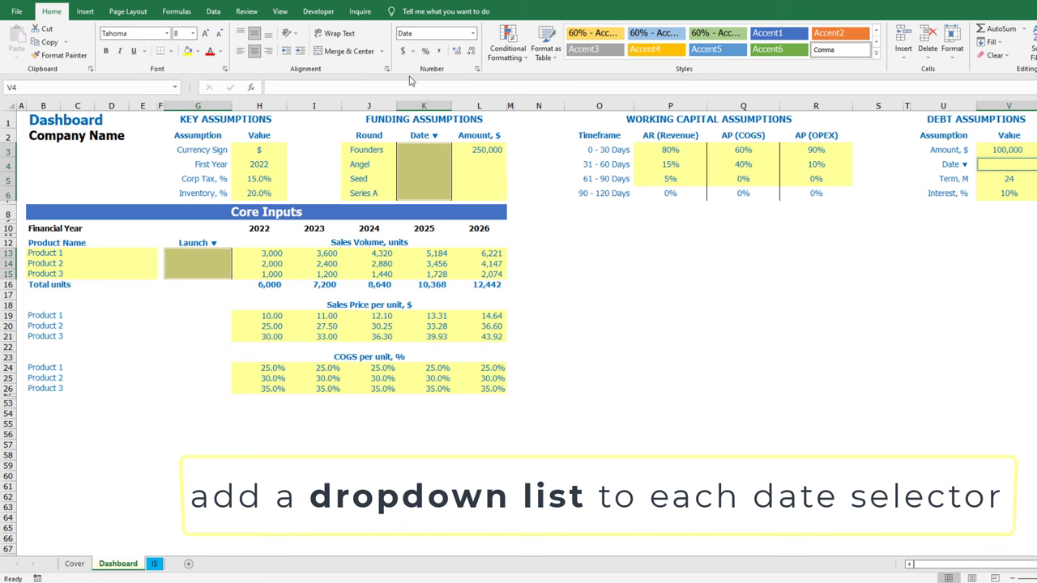
{"action": "left_click", "coordinate": [217, 13]}
{"action": "left_click", "coordinate": [594, 39]}
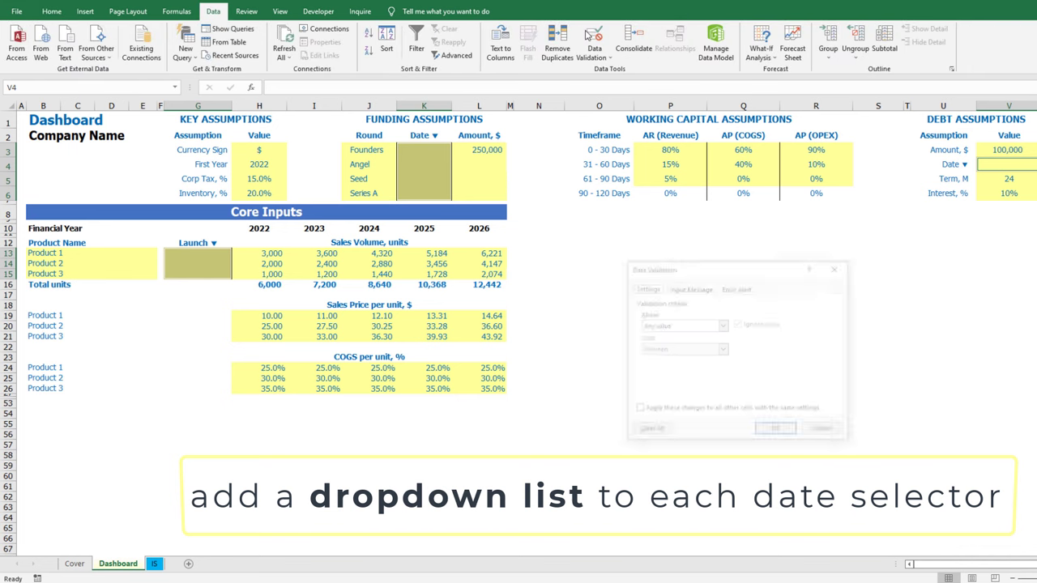
{"action": "left_click", "coordinate": [722, 325]}
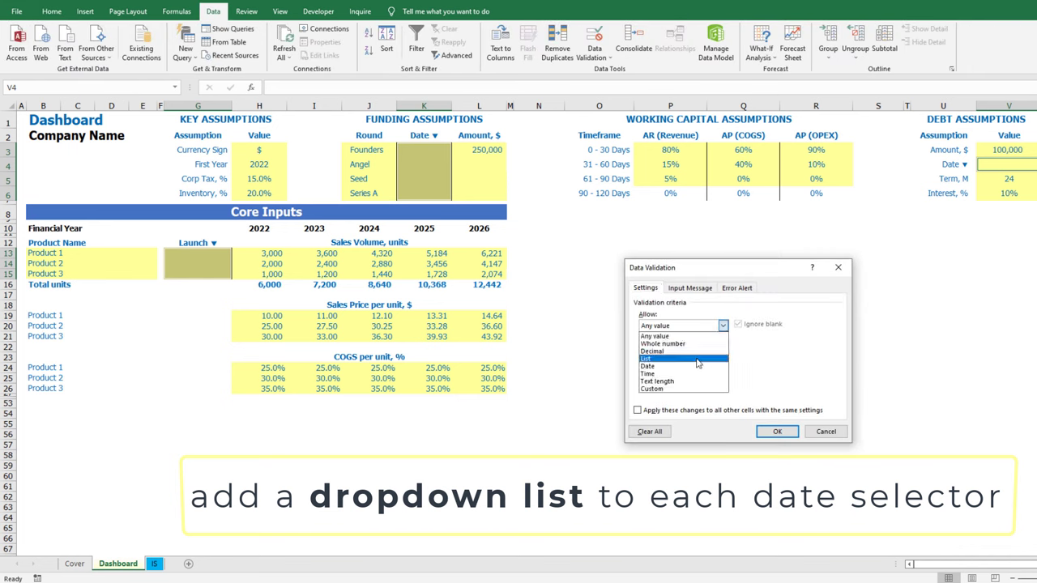
{"action": "left_click", "coordinate": [657, 364]}
{"action": "left_click", "coordinate": [656, 374]}
{"action": "left_click", "coordinate": [154, 564]}
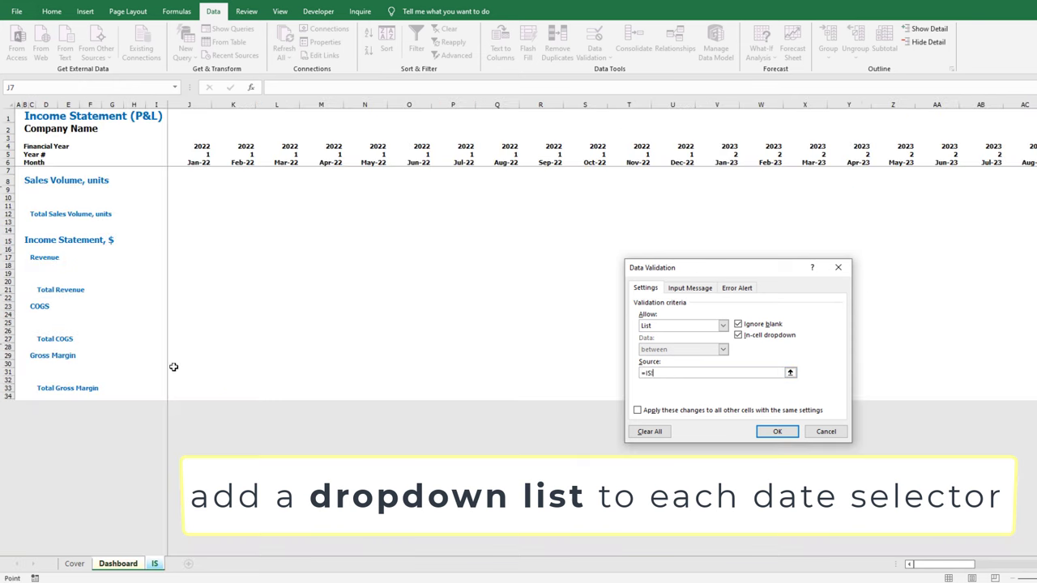
{"action": "key", "text": "ctrl+shift+Right"}
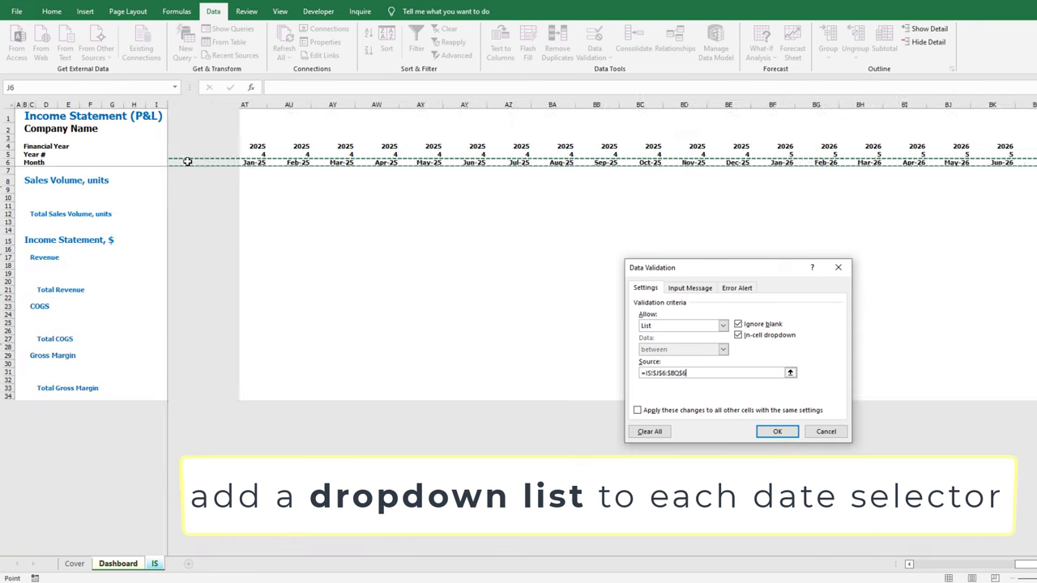
{"action": "left_click", "coordinate": [776, 432]}
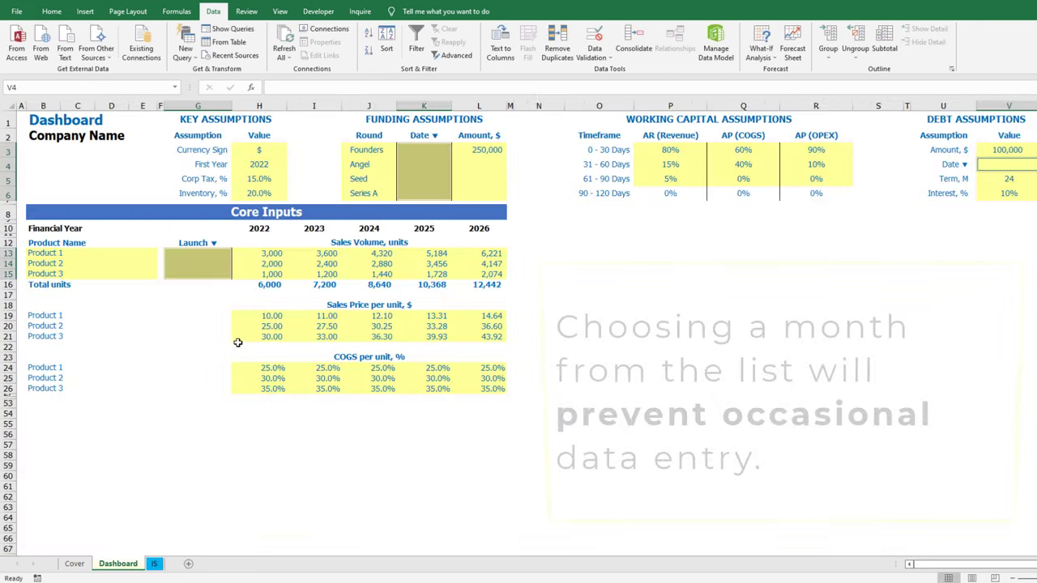
Choose the Founders round's funding date from its dropdown list
{"action": "left_click", "coordinate": [456, 151]}
{"action": "left_click", "coordinate": [436, 164]}
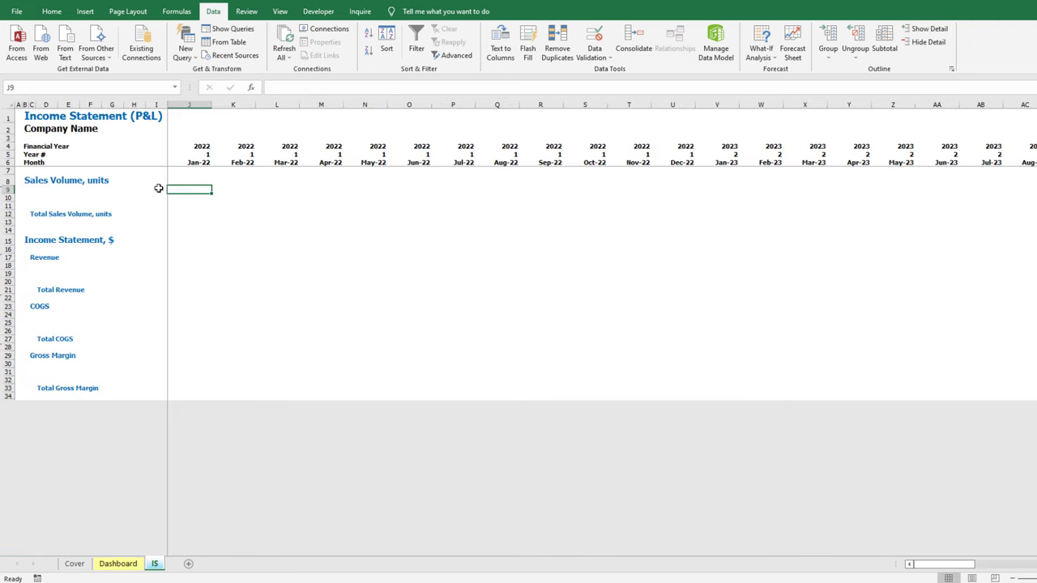
Enter =INDEX(Product_Names,1,1) in D9 of the IS sheet as the first product label under Sales Volume
{"action": "type", "text": "=inde"}
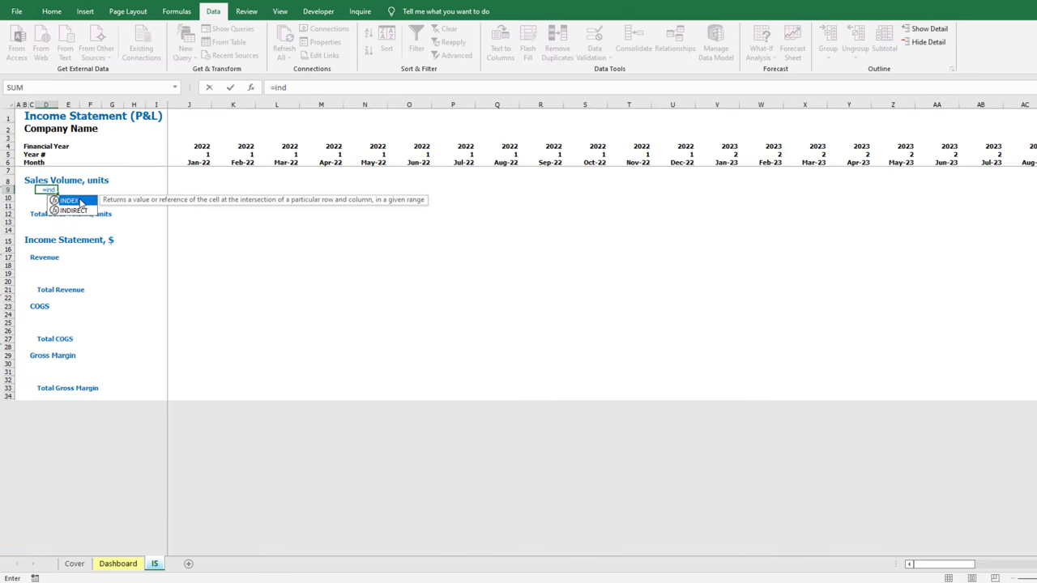
{"action": "key", "text": "Tab"}
{"action": "type", "text": "pro"}
{"action": "double_click", "coordinate": [97, 231]}
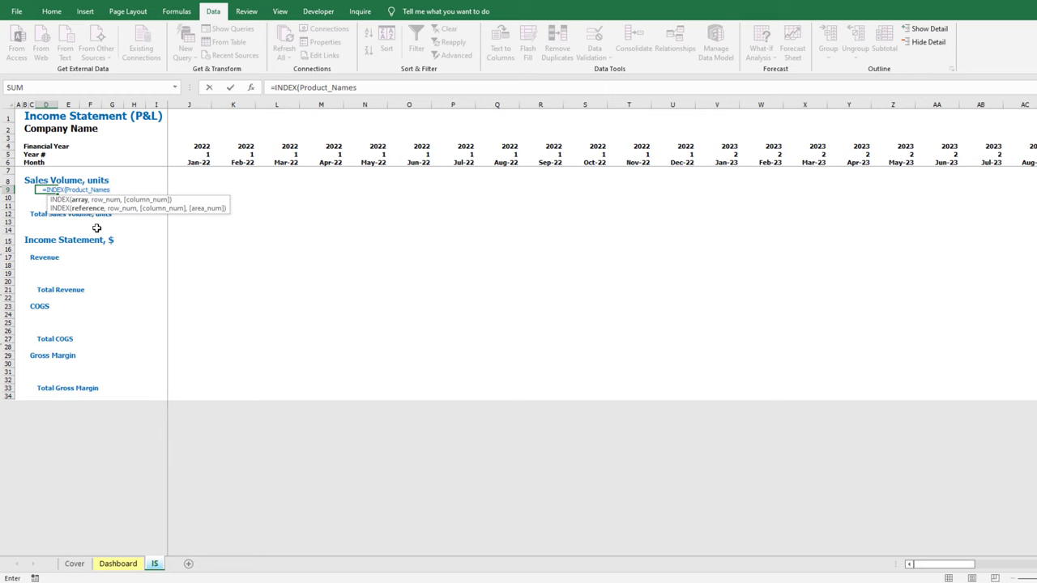
{"action": "type", "text": ",1,1)"}
{"action": "key", "text": "ctrl+Return"}
Copy the D9 product label formula to D10 and D11, setting their row numbers to 2 and 3
{"action": "key", "text": "ctrl+c"}
{"action": "key", "text": "Down"}
{"action": "key", "text": "ctrl+v"}
{"action": "key", "text": "Down"}
{"action": "key", "text": "ctrl+v"}
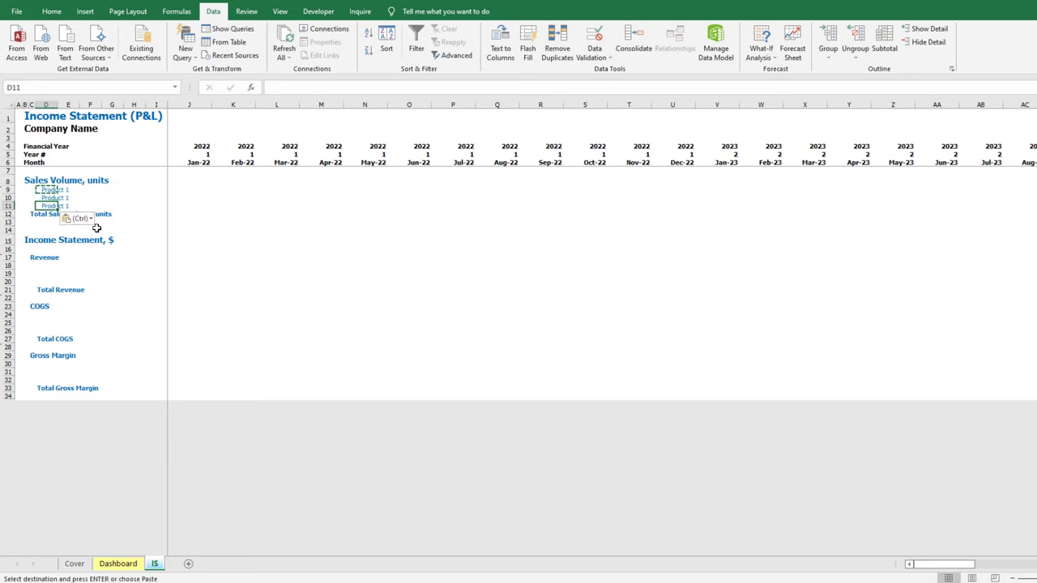
{"action": "left_click", "coordinate": [363, 88]}
{"action": "key", "text": "BackSpace"}
{"action": "type", "text": "2"}
{"action": "key", "text": "Return"}
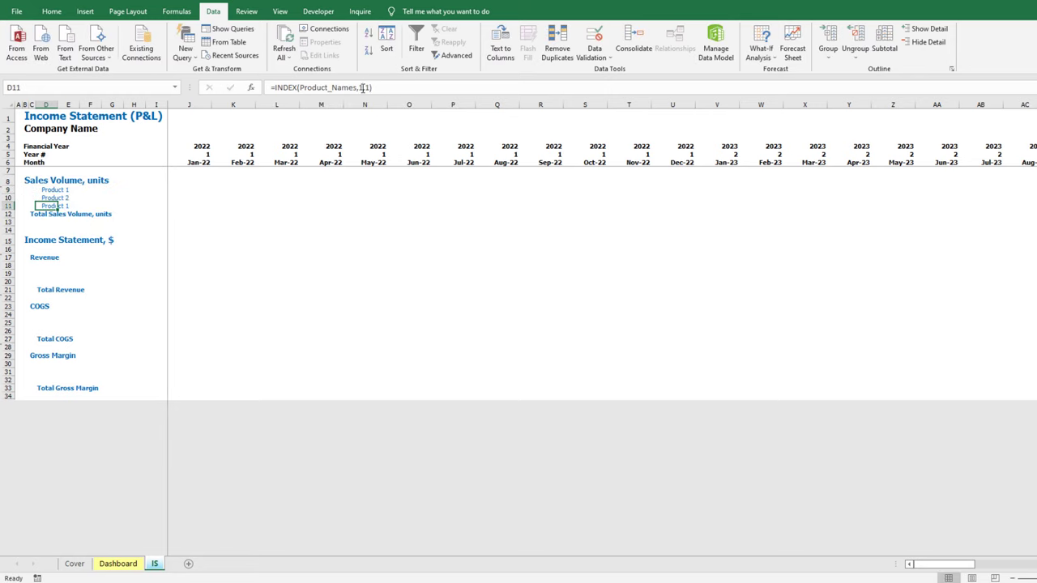
{"action": "left_click", "coordinate": [362, 88]}
{"action": "type", "text": "3"}
{"action": "key", "text": "Return"}
Copy the three product labels from D9:D11 into the Revenue, COGS and Gross Margin sections, starting at D18, D24 and D30
{"action": "key", "text": "Up"}
{"action": "key", "text": "Up"}
{"action": "key", "text": "Up"}
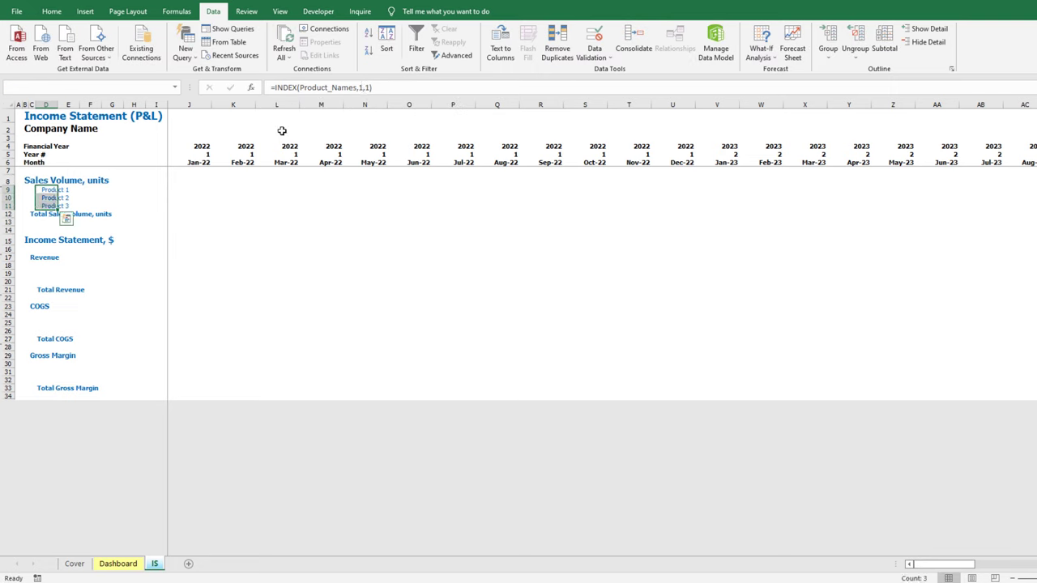
{"action": "key", "text": "ctrl+c"}
{"action": "left_click", "coordinate": [48, 265]}
{"action": "key", "text": "ctrl+v"}
{"action": "left_click", "coordinate": [44, 315]}
{"action": "key", "text": "ctrl+v"}
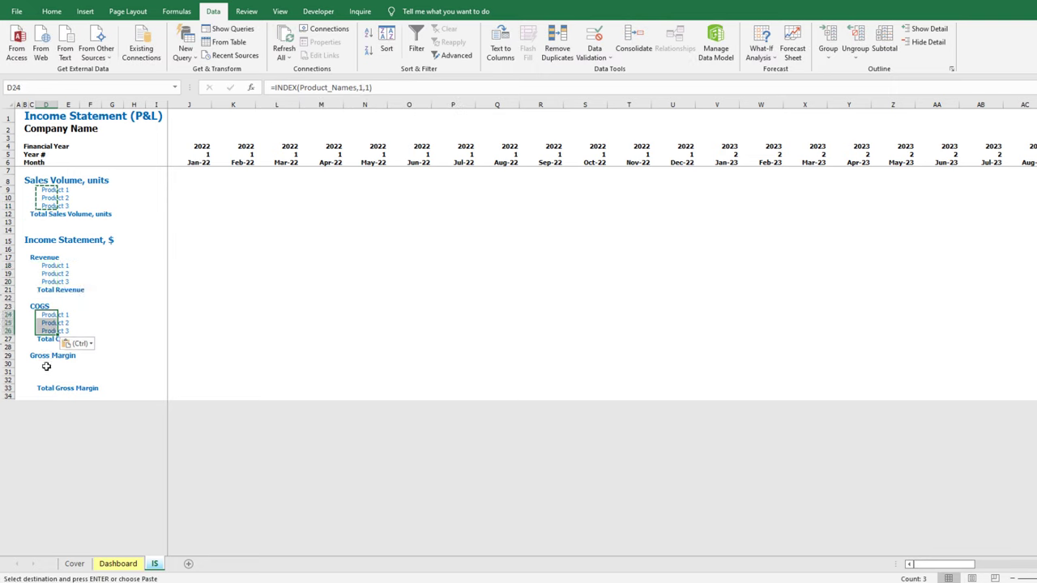
{"action": "left_click", "coordinate": [46, 366]}
{"action": "key", "text": "ctrl+v"}
Enter =IF(J6<Launch_1,0,INDEX(Sales_Volume,1,J5))/IF(YEAR(Launch_1)=J4,12-MONTH(Launch_1)+1,12) in J9 for Product 1's monthly sales volume
{"action": "left_click", "coordinate": [182, 188]}
{"action": "type", "text": "=i"}
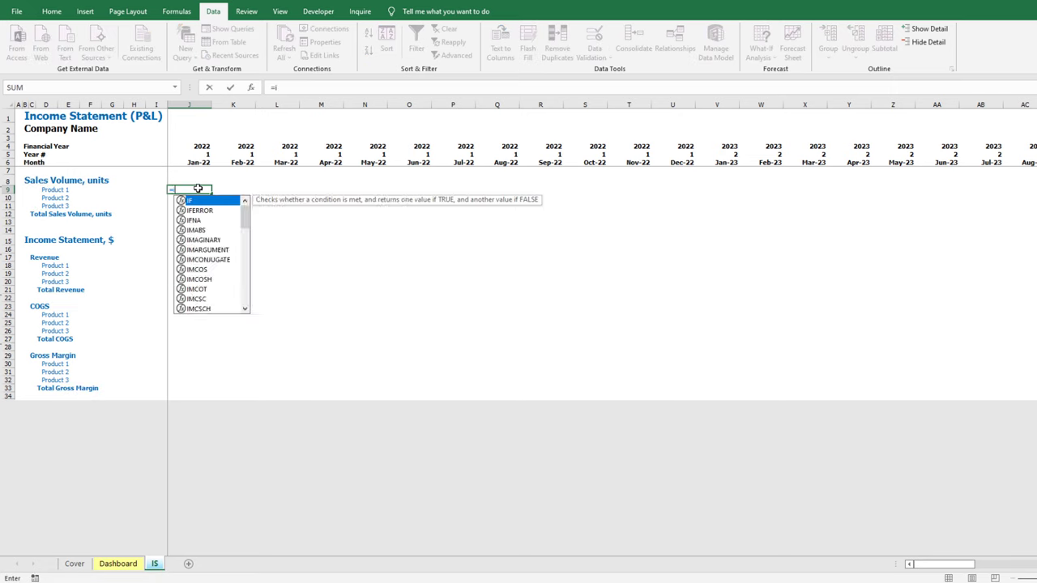
{"action": "type", "text": "f(<lau"}
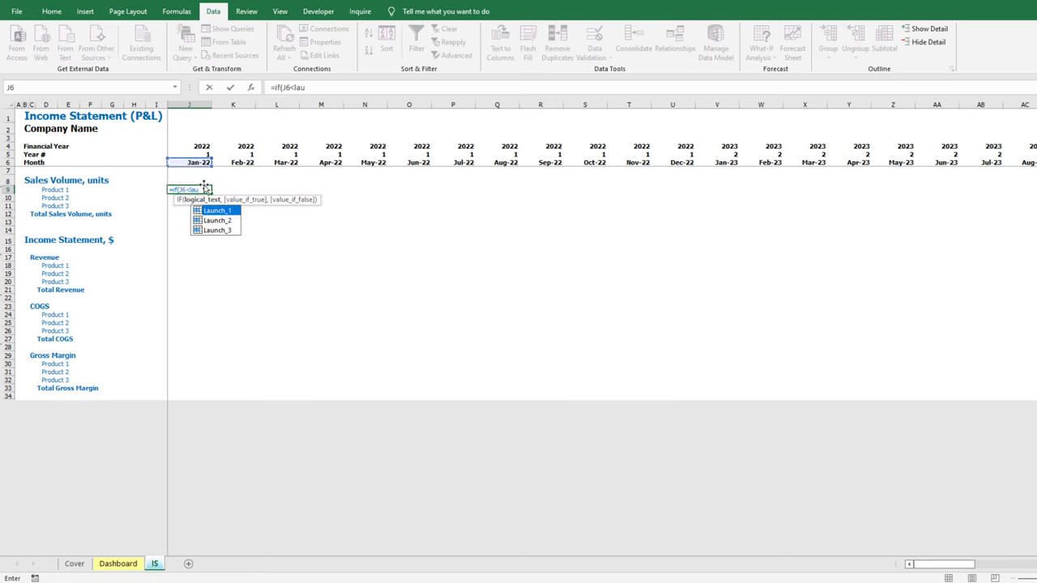
{"action": "double_click", "coordinate": [222, 209]}
{"action": "type", "text": ",0,index(Sales_Volume,1,"}
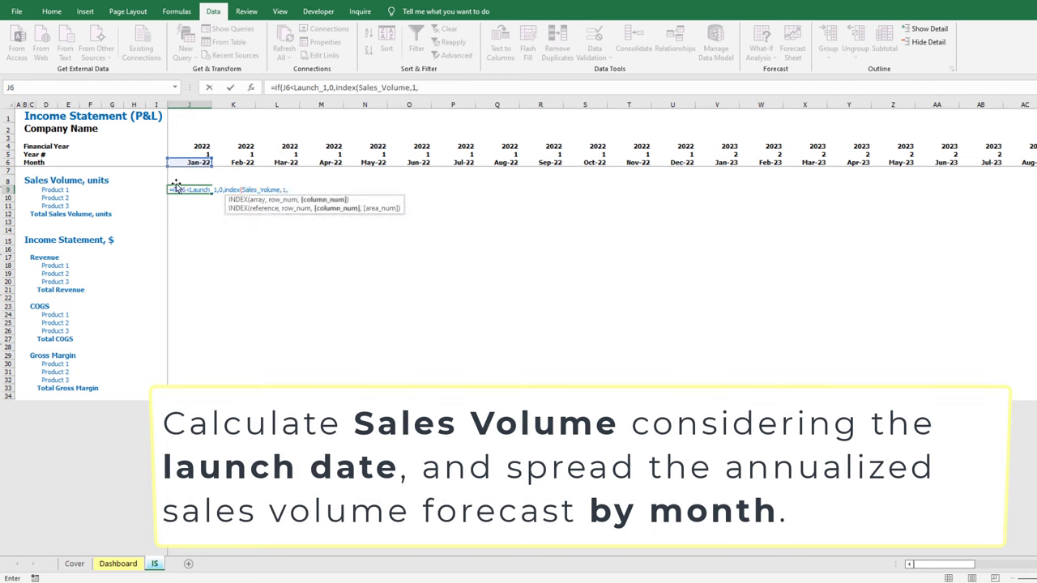
{"action": "type", "text": "))/if(ye"}
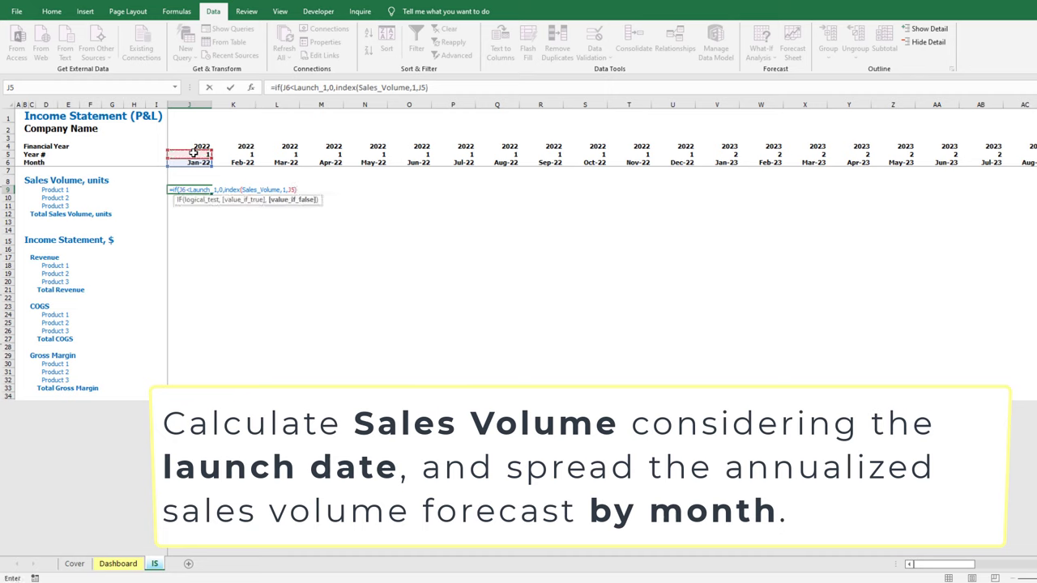
{"action": "type", "text": "ar"}
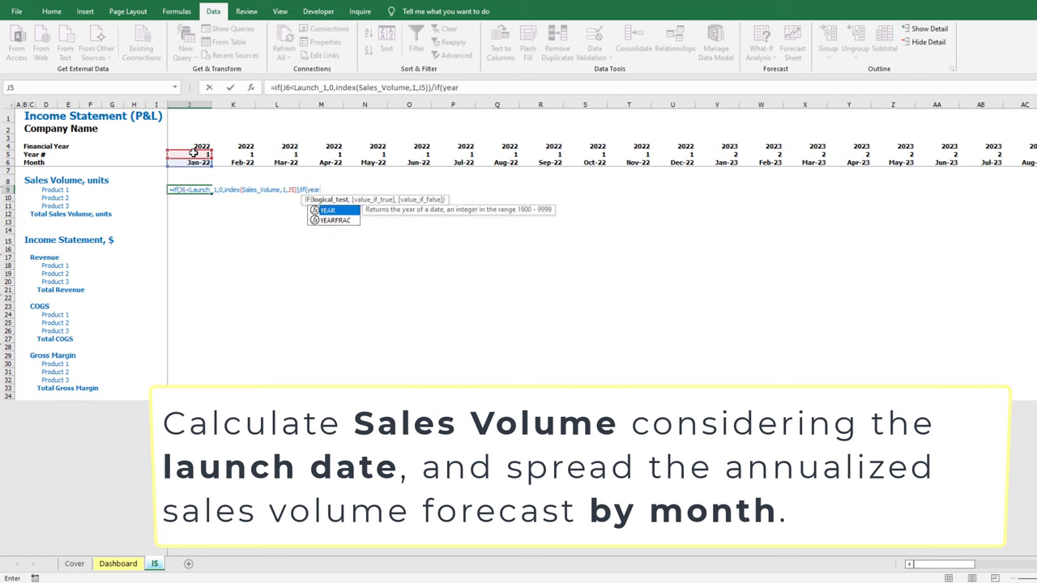
{"action": "type", "text": "(lau"}
{"action": "double_click", "coordinate": [342, 212]}
{"action": "type", "text": ")=J4"}
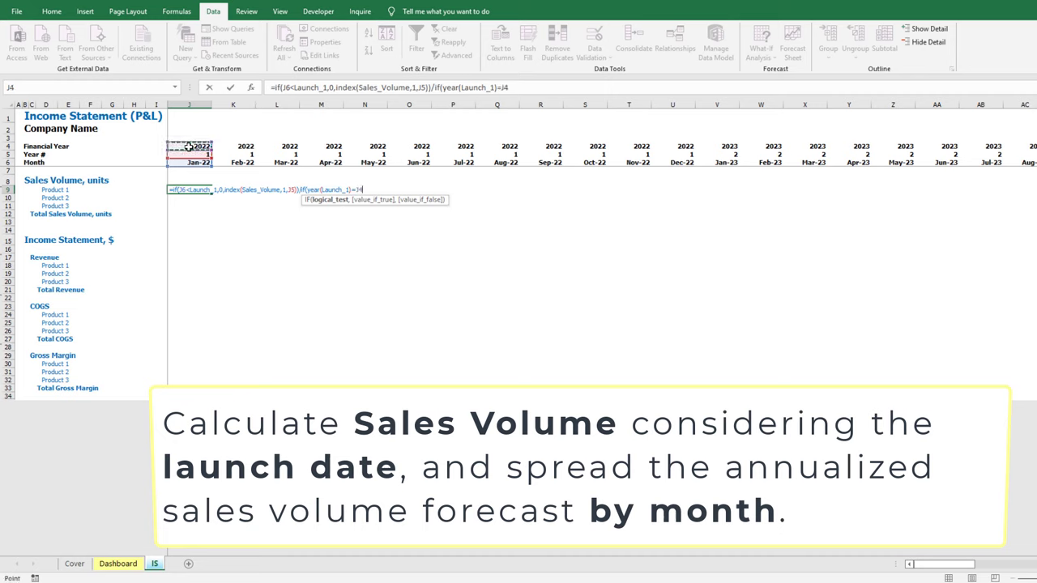
{"action": "type", "text": ",12-month"}
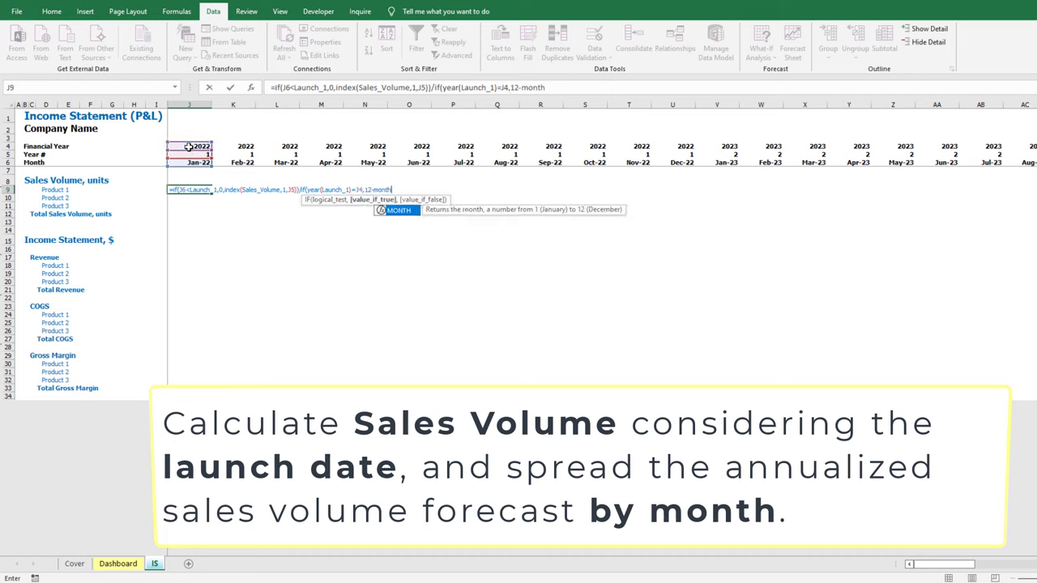
{"action": "type", "text": "(la"}
{"action": "double_click", "coordinate": [430, 231]}
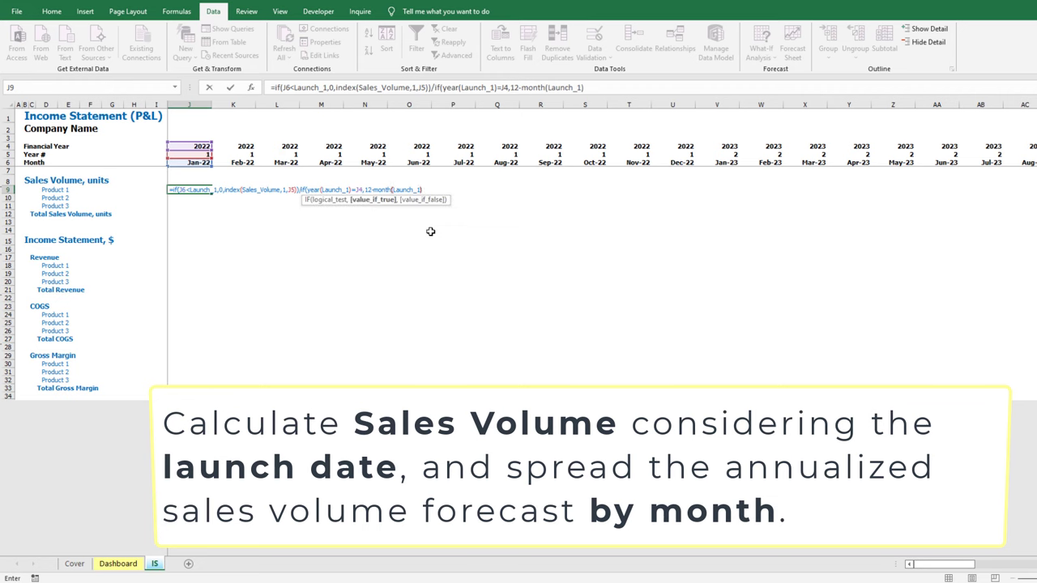
{"action": "type", "text": ")"}
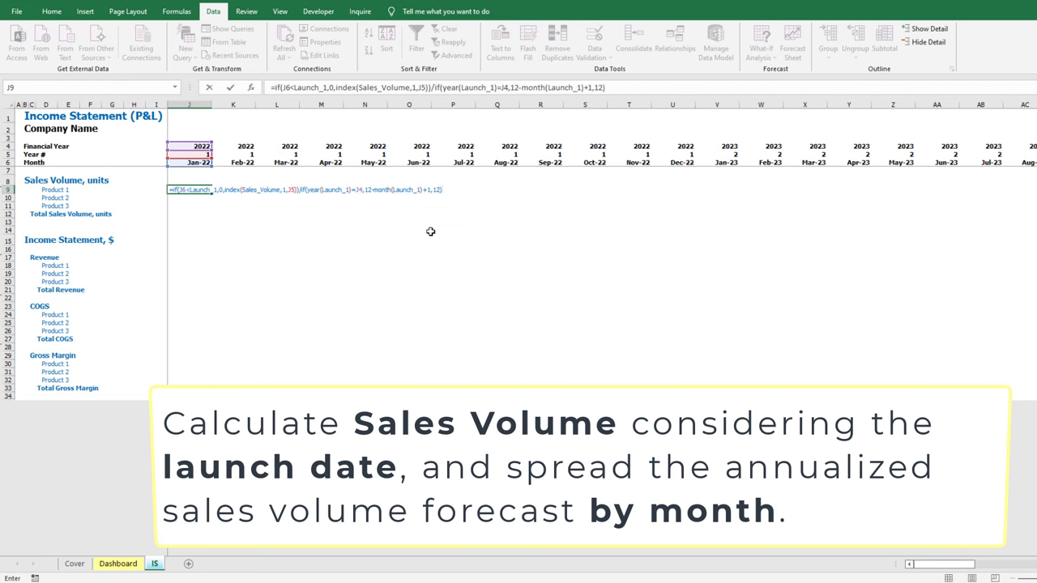
{"action": "key", "text": "Return"}
Copy Product 1's sales volume formula from J9 across row 9 to the end of the timeline
{"action": "key", "text": "Up"}
{"action": "key", "text": "ctrl+c"}
{"action": "key", "text": "ctrl+Up"}
{"action": "key", "text": "ctrl+Right"}
{"action": "key", "text": "Down"}
{"action": "key", "text": "Down"}
{"action": "key", "text": "Down"}
{"action": "key", "text": "ctrl+shift+Left"}
{"action": "key", "text": "ctrl+v"}
Reuse J9's formula text in J10 for Product 2, replacing Launch_1 with Launch_2 and the Sales_Volume row number with 2
{"action": "left_click", "coordinate": [195, 189]}
{"action": "left_click_drag", "start_coordinate": [619, 88], "coordinate": [215, 178]}
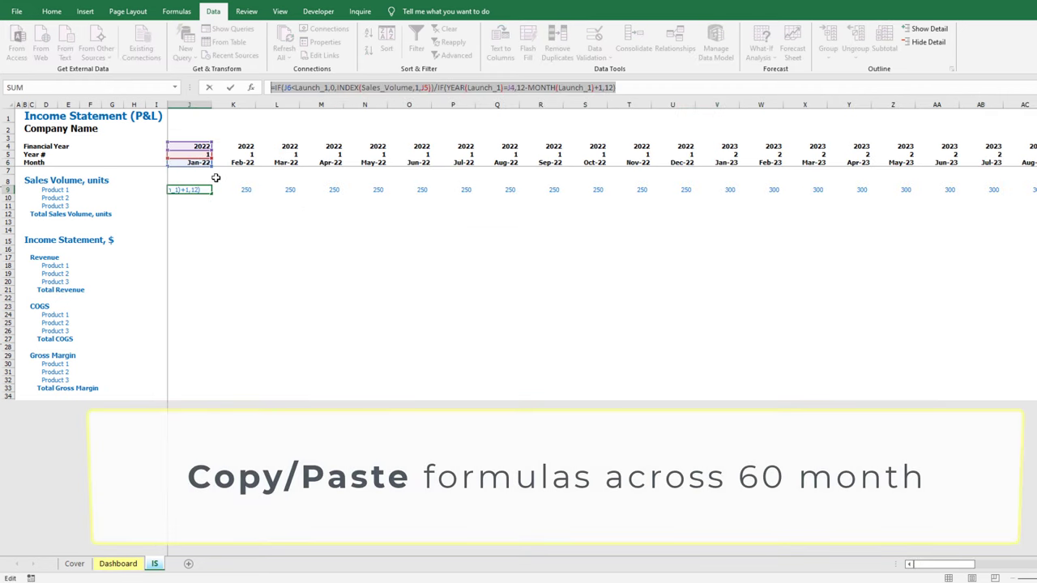
{"action": "key", "text": "ctrl+c"}
{"action": "key", "text": "Escape"}
{"action": "key", "text": "Down"}
{"action": "key", "text": "ctrl+v"}
{"action": "left_click_drag", "start_coordinate": [324, 87], "coordinate": [329, 88]}
{"action": "type", "text": "2"}
{"action": "left_click_drag", "start_coordinate": [413, 88], "coordinate": [418, 87]}
{"action": "type", "text": "2"}
{"action": "left_click_drag", "start_coordinate": [496, 88], "coordinate": [501, 88]}
{"action": "type", "text": "2"}
{"action": "type", "text": "2"}
{"action": "left_click_drag", "start_coordinate": [589, 87], "coordinate": [196, 211]}
{"action": "key", "text": "Return"}
Copy Product 2's sales volume formula from J10 across row 10 to the end of the timeline
{"action": "key", "text": "Up"}
{"action": "key", "text": "ctrl+c"}
{"action": "key", "text": "Up"}
{"action": "key", "text": "ctrl+Right"}
{"action": "key", "text": "Down"}
{"action": "key", "text": "ctrl+shift+Left"}
{"action": "key", "text": "ctrl+v"}
Build Product 3's sales volume formula in J11 with Launch_3 and Sales_Volume row 3, and copy it across row 11
{"action": "key", "text": "ctrl+Left"}
{"action": "key", "text": "ctrl+c"}
{"action": "key", "text": "Return"}
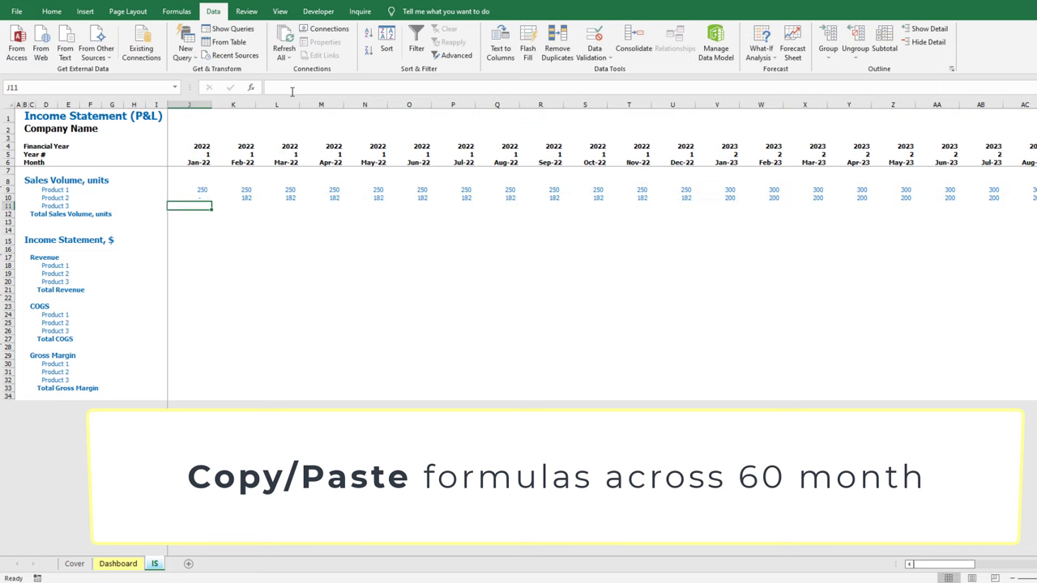
{"action": "key", "text": "ctrl+v"}
{"action": "left_click_drag", "start_coordinate": [324, 87], "coordinate": [329, 87]}
{"action": "type", "text": "3"}
{"action": "left_click_drag", "start_coordinate": [413, 88], "coordinate": [418, 88]}
{"action": "type", "text": "3"}
{"action": "left_click_drag", "start_coordinate": [495, 87], "coordinate": [501, 87]}
{"action": "type", "text": "3"}
{"action": "left_click", "coordinate": [590, 87]}
{"action": "key", "text": "BackSpace"}
{"action": "type", "text": "3"}
{"action": "key", "text": "ctrl+Return"}
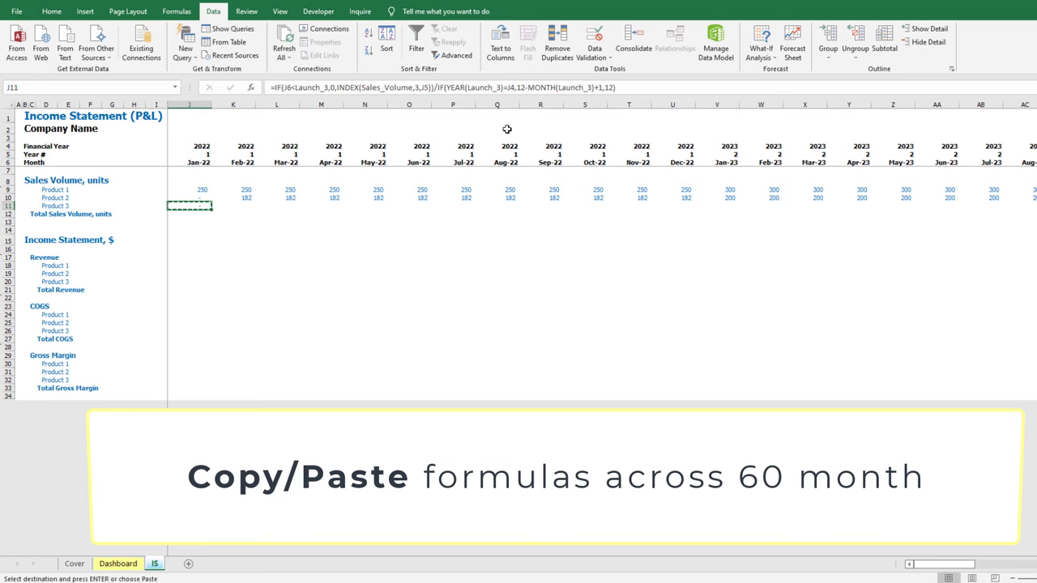
{"action": "key", "text": "ctrl+v"}
Enter a SUM formula in J12 that totals the three product volumes in J9:J11
{"action": "key", "text": "Down"}
{"action": "type", "text": "=sum("}
{"action": "key", "text": "Up"}
{"action": "key", "text": "shift+Up"}
{"action": "key", "text": "shift+Up"}
{"action": "type", "text": ")"}
{"action": "key", "text": "ctrl+Return"}
Copy the Total Sales Volume formula from J12 across row 12 to the end of the timeline
{"action": "key", "text": "ctrl+c"}
{"action": "key", "text": "Up"}
{"action": "key", "text": "ctrl+Right"}
{"action": "key", "text": "Down"}
{"action": "key", "text": "ctrl+shift+Left"}
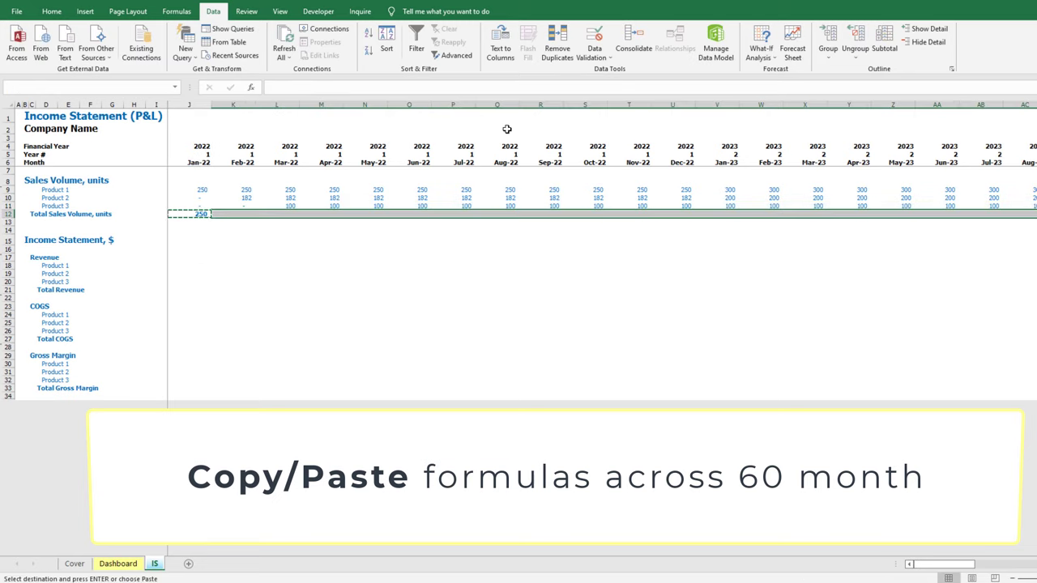
{"action": "key", "text": "ctrl+v"}
Add a top border to the Total Sales Volume row across the whole timeline
{"action": "key", "text": "ctrl+Left"}
{"action": "key", "text": "ctrl+shift+Right"}
{"action": "left_click", "coordinate": [51, 12]}
{"action": "left_click", "coordinate": [171, 51]}
{"action": "left_click", "coordinate": [188, 96]}
{"action": "key", "text": "Down"}
Copy the Total Sales Volume row into the Total Revenue, Total COGS and Total Gross Margin rows, starting at J21, J27 and J33
{"action": "key", "text": "ctrl+c"}
{"action": "left_click", "coordinate": [188, 289]}
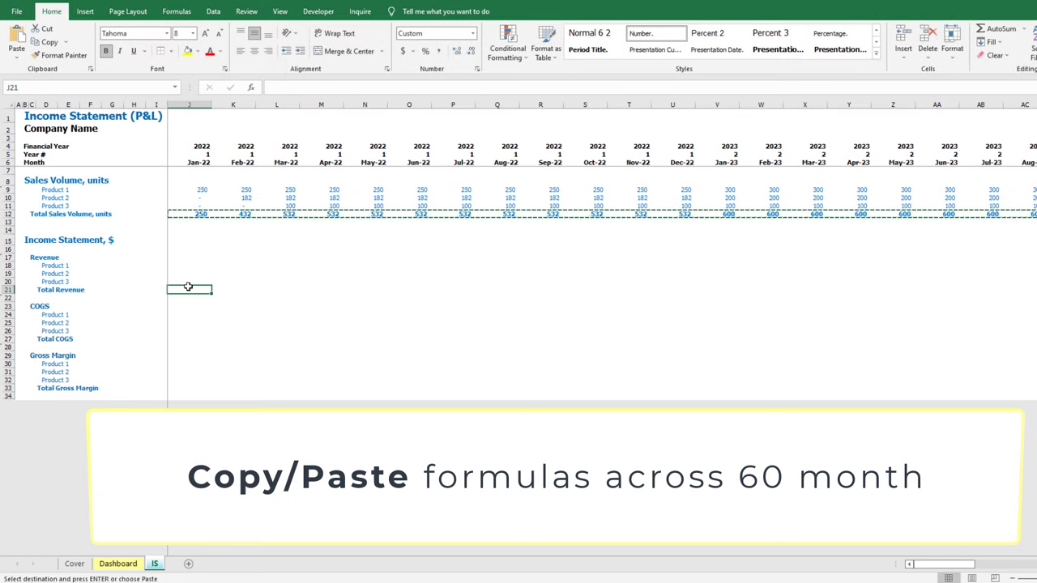
{"action": "key", "text": "ctrl+v"}
{"action": "left_click", "coordinate": [184, 338]}
{"action": "key", "text": "ctrl+v"}
{"action": "left_click", "coordinate": [179, 388]}
{"action": "key", "text": "ctrl+v"}
Enter =INDEX(Price,1,J$5)*J9 in J18 to calculate Product 1's revenue
{"action": "left_click", "coordinate": [186, 264]}
{"action": "type", "text": "ndex(Price"}
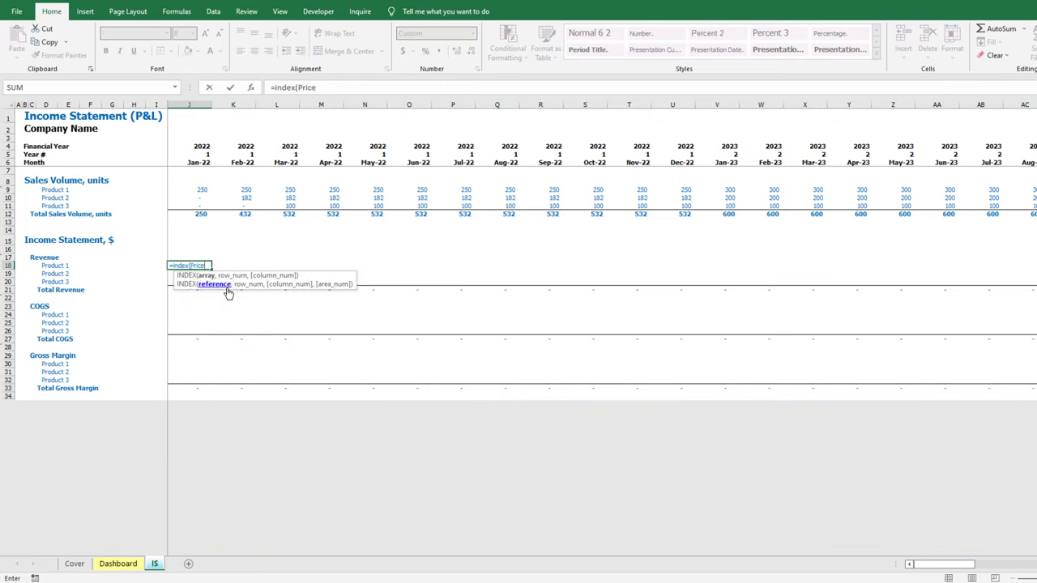
{"action": "type", "text": ",1,"}
{"action": "left_click", "coordinate": [185, 156]}
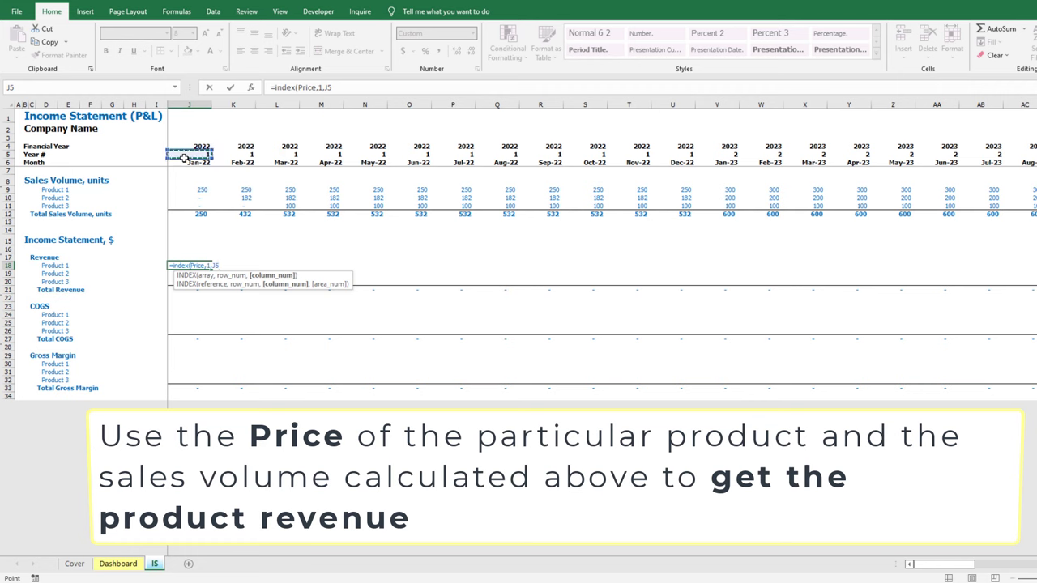
{"action": "type", "text": ")*"}
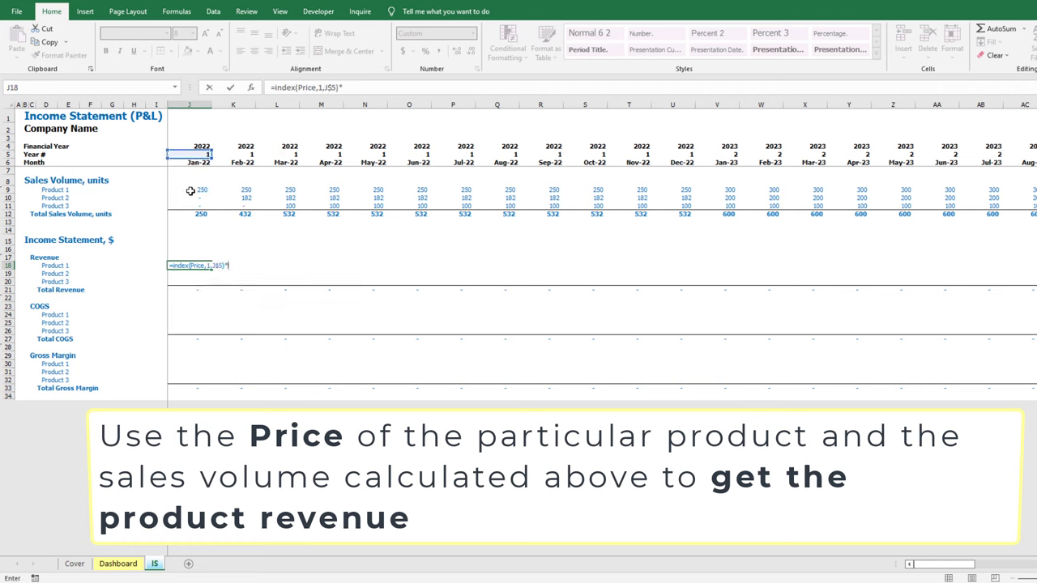
{"action": "key", "text": "Return"}
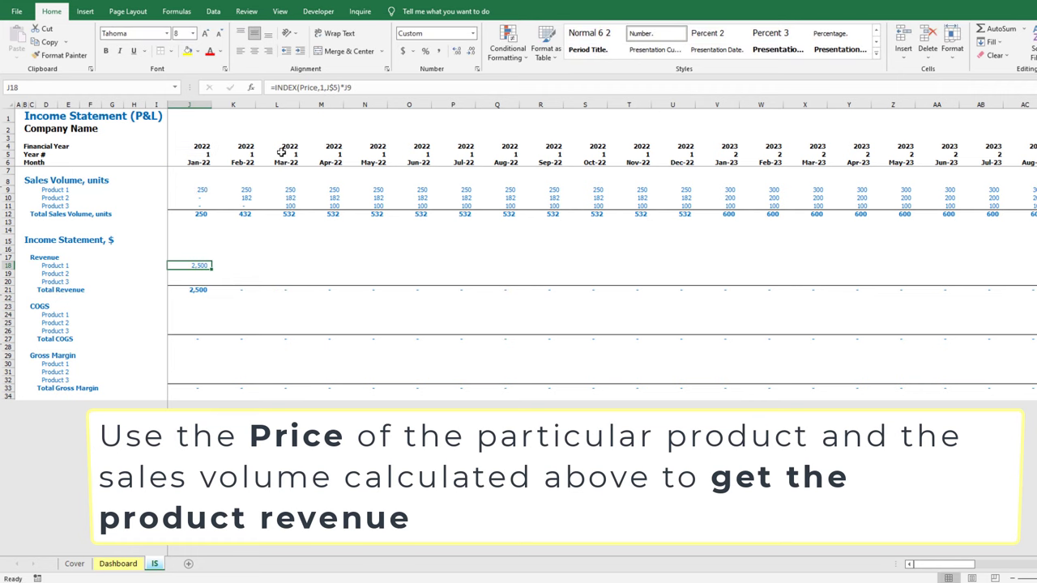
Copy the Product 1 revenue formula into J19 and J20, changing the INDEX row number to 2 and 3 for Products 2 and 3
{"action": "key", "text": "ctrl+c"}
{"action": "key", "text": "Down"}
{"action": "left_click", "coordinate": [323, 88]}
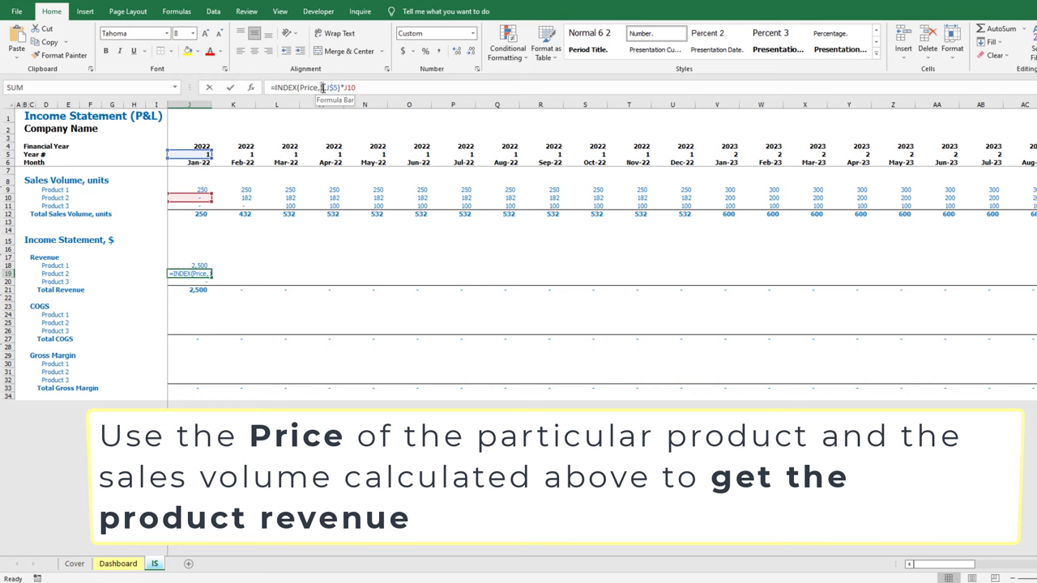
{"action": "key", "text": "BackSpace"}
{"action": "type", "text": "2"}
{"action": "key", "text": "Return"}
{"action": "left_click", "coordinate": [323, 88]}
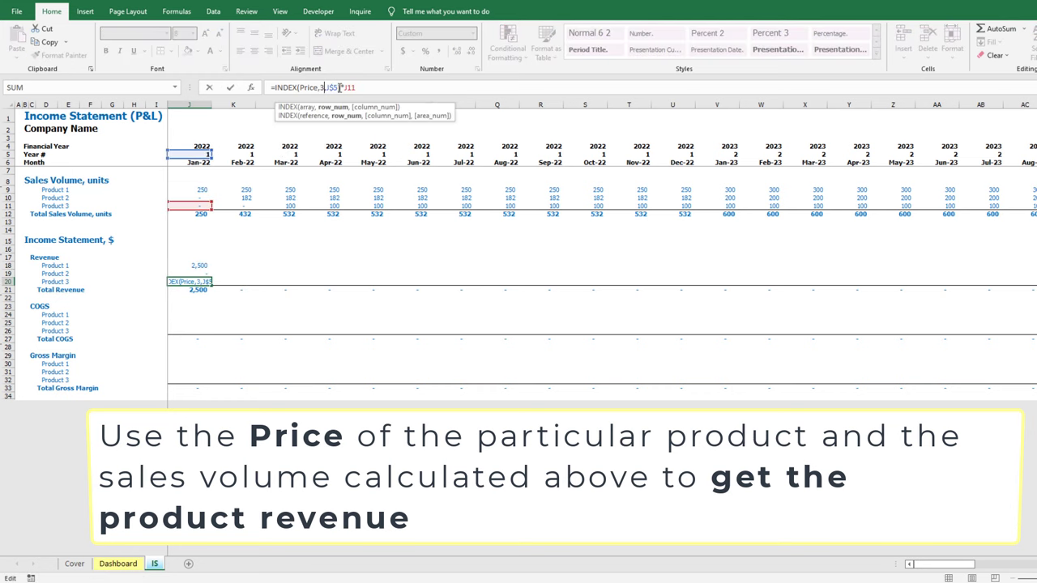
{"action": "key", "text": "Return"}
Copy the three product revenue formulas from J18:J20 across to the end of the timeline
{"action": "key", "text": "Up"}
{"action": "key", "text": "Up"}
{"action": "key", "text": "Up"}
{"action": "key", "text": "Down"}
{"action": "key", "text": "Down"}
{"action": "key", "text": "Down"}
{"action": "key", "text": "ctrl+Right"}
{"action": "key", "text": "Right"}
{"action": "key", "text": "Up"}
{"action": "key", "text": "Up"}
{"action": "key", "text": "Up"}
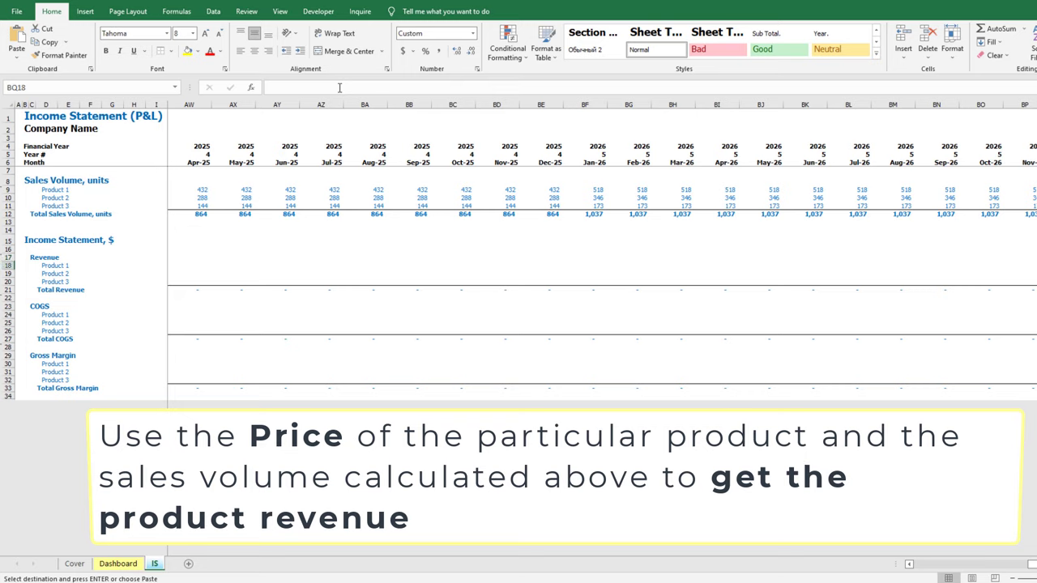
{"action": "key", "text": "Left"}
{"action": "key", "text": "ctrl+shift+Left"}
{"action": "key", "text": "shift+Right"}
{"action": "key", "text": "ctrl+v"}
Enter =-INDEX(COGS,1,J$5)*J18 in J24 to calculate Product 1's COGS as a negative amount
{"action": "left_click", "coordinate": [182, 313]}
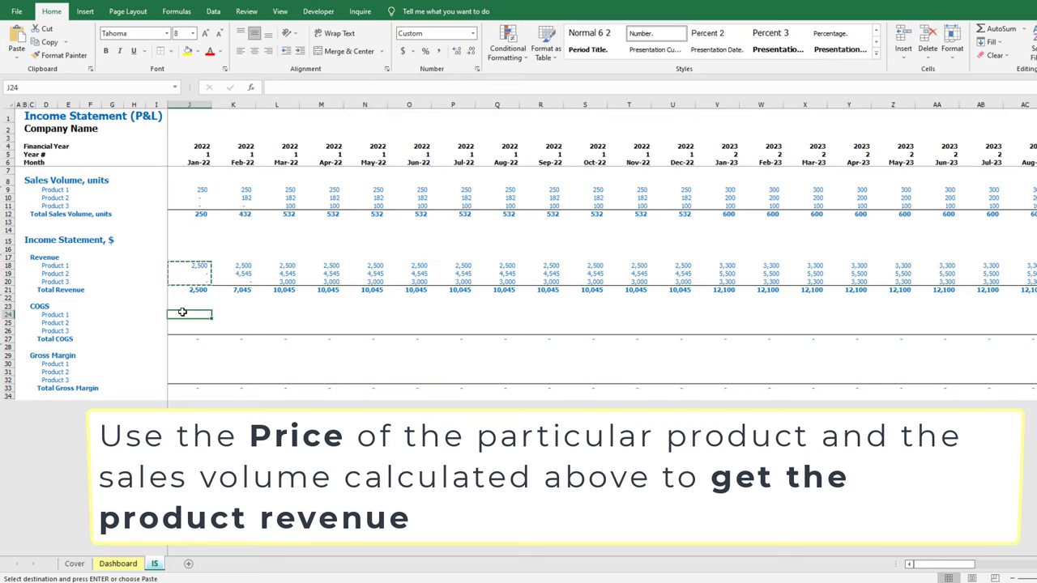
{"action": "type", "text": "=Index(COGS"}
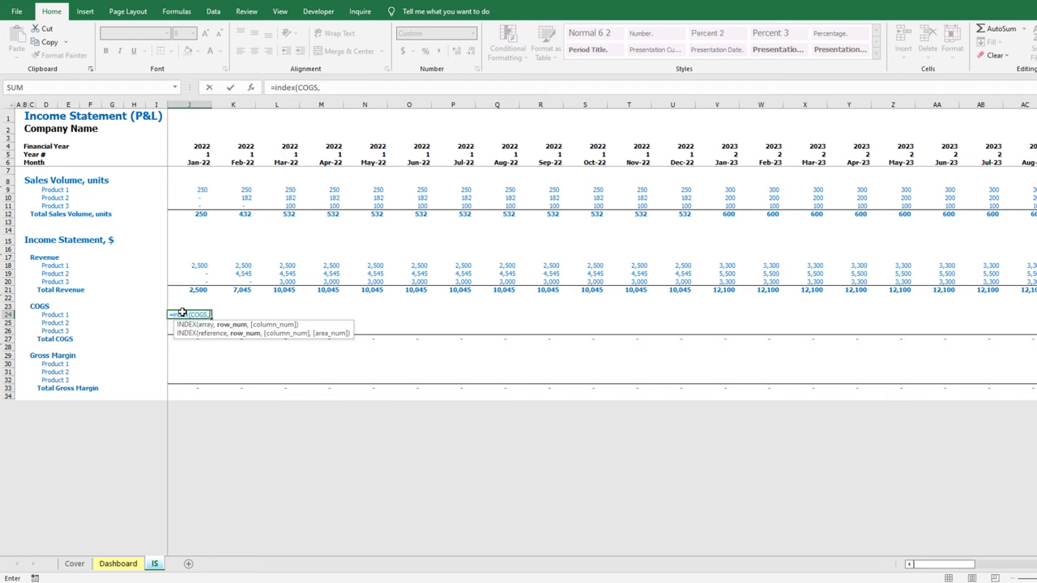
{"action": "type", "text": ",1,"}
{"action": "left_click", "coordinate": [191, 154]}
{"action": "key", "text": "F4"}
{"action": "key", "text": "F4"}
{"action": "type", "text": ")*J18"}
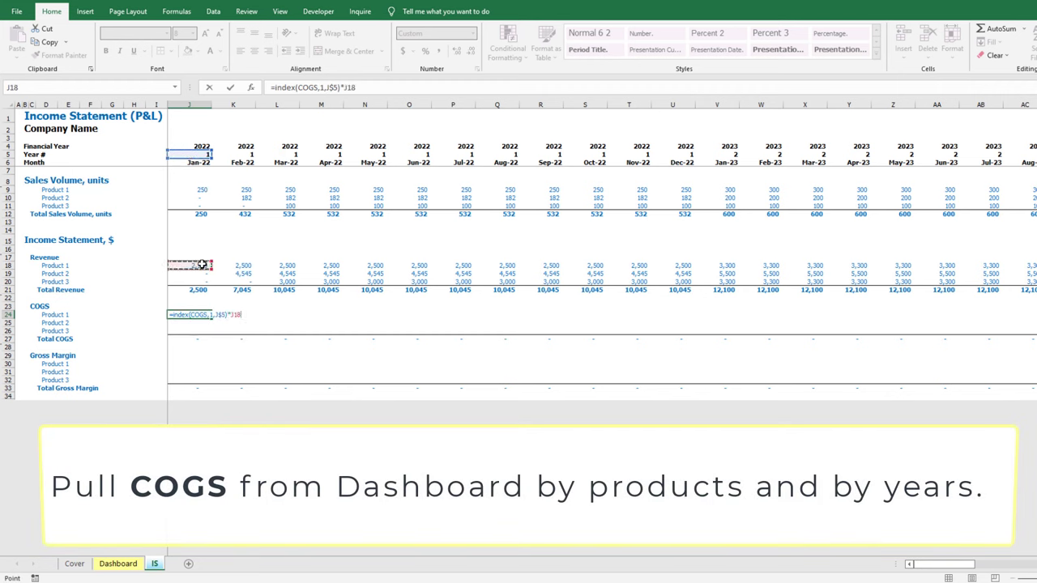
{"action": "key", "text": "ctrl+Return"}
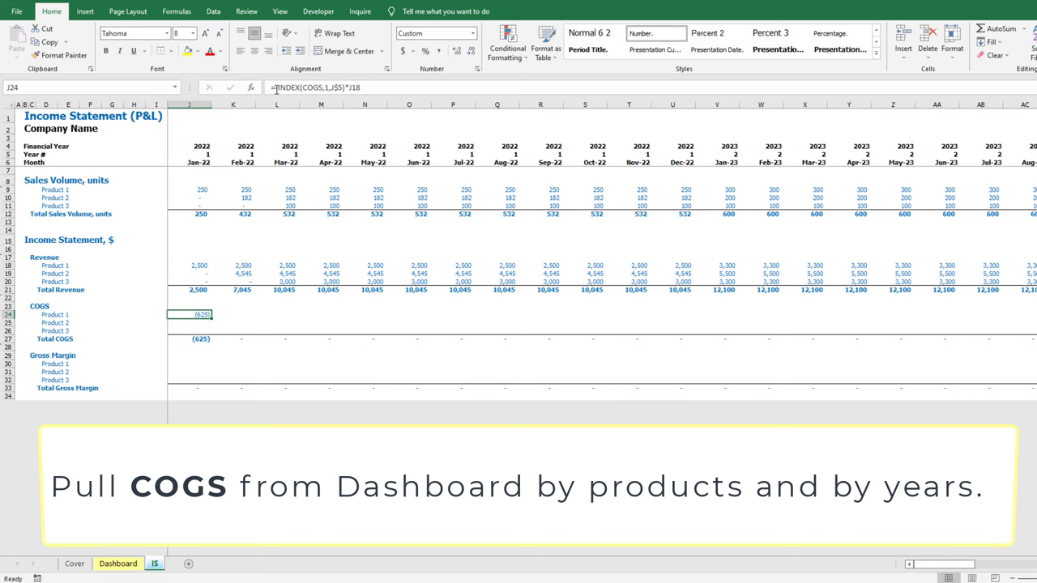
Copy the J24 COGS formula to all three product rows, 24 to 26, across the whole timeline
{"action": "key", "text": "Up"}
{"action": "key", "text": "Up"}
{"action": "key", "text": "Up"}
{"action": "key", "text": "ctrl+Right"}
{"action": "key", "text": "Down"}
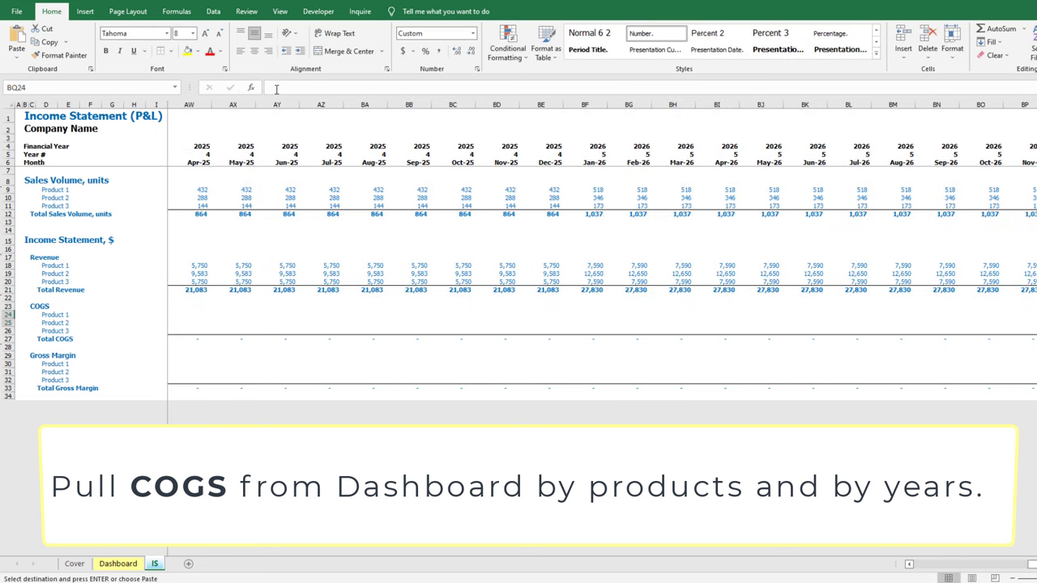
{"action": "key", "text": "ctrl+shift+Left"}
{"action": "key", "text": "shift+Down"}
{"action": "key", "text": "shift+Down"}
{"action": "key", "text": "ctrl+v"}
Change the INDEX row number to 2 in J25 and 3 in J26 for the COGS of Products 2 and 3
{"action": "key", "text": "Down"}
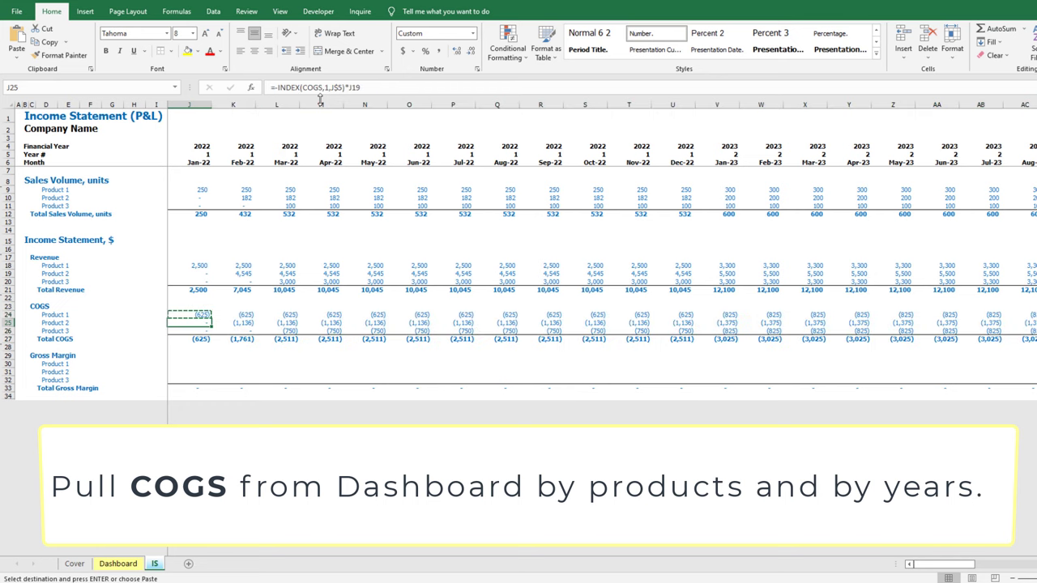
{"action": "left_click", "coordinate": [325, 87]}
{"action": "key", "text": "Return"}
{"action": "left_click", "coordinate": [328, 86]}
{"action": "key", "text": "Return"}
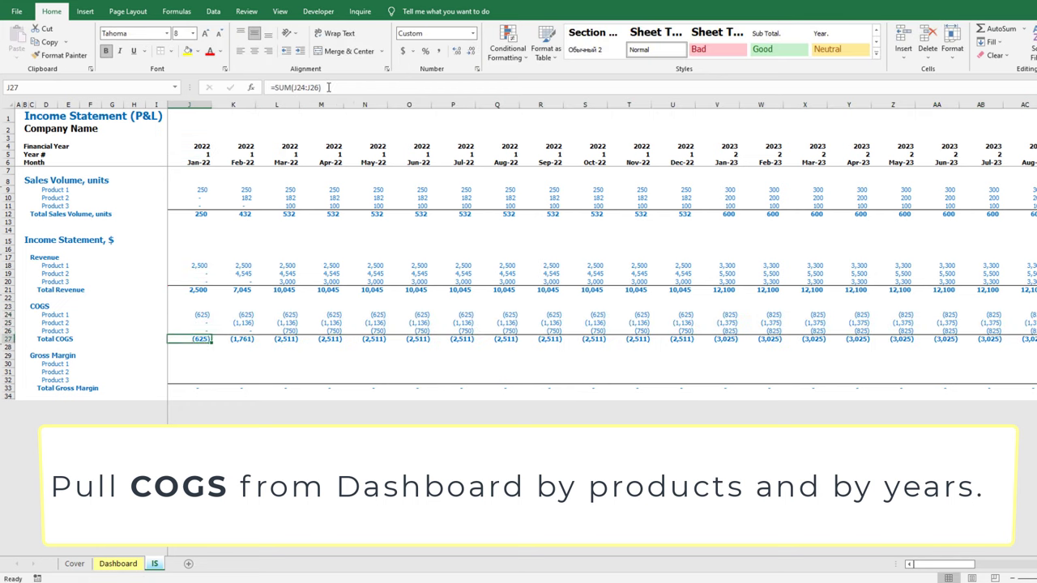
Copy the corrected COGS formulas from J24:J26 across to the end of the timeline
{"action": "key", "text": "Up"}
{"action": "key", "text": "Up"}
{"action": "key", "text": "Up"}
{"action": "key", "text": "shift+Down"}
{"action": "key", "text": "shift+Down"}
{"action": "key", "text": "ctrl+c"}
{"action": "key", "text": "Right"}
{"action": "key", "text": "ctrl+shift+Right"}
{"action": "key", "text": "shift+Down"}
{"action": "key", "text": "shift+Down"}
{"action": "key", "text": "ctrl+v"}
{"action": "key", "text": "Left"}
{"action": "key", "text": "Left"}
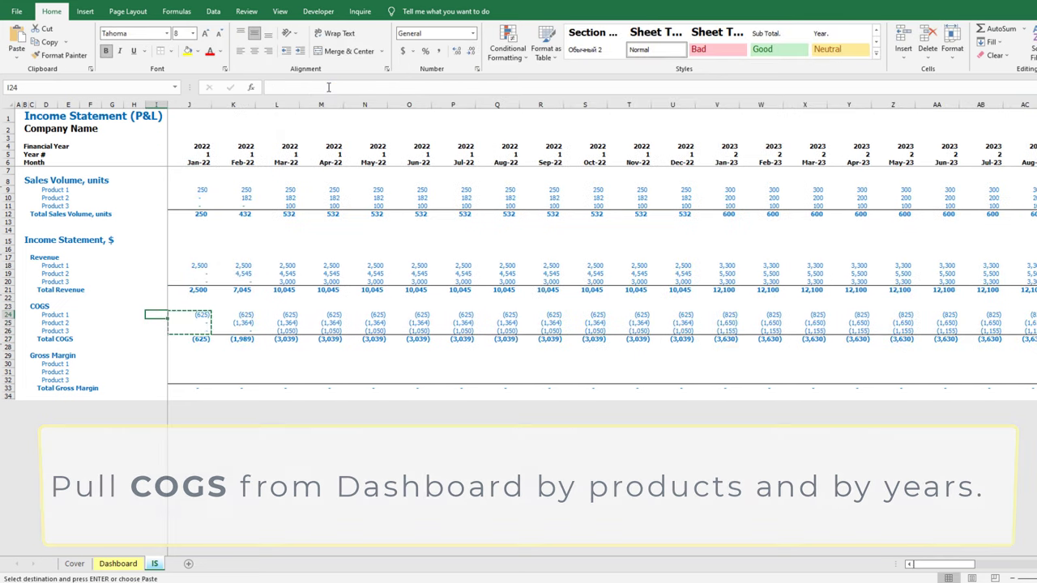
Enter =J18+J24 in J30 to calculate Product 1's gross margin
{"action": "left_click", "coordinate": [186, 363]}
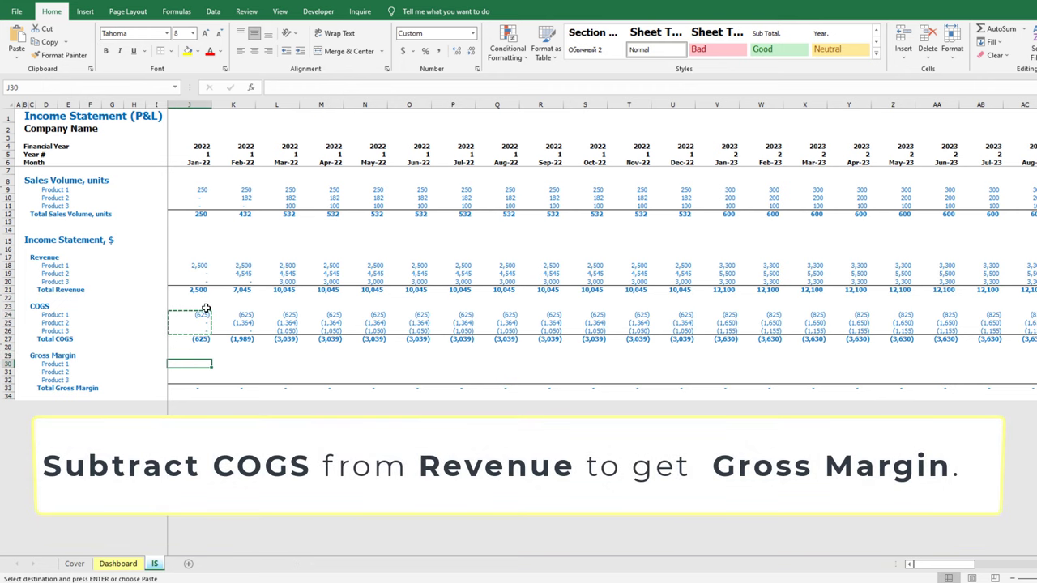
{"action": "type", "text": "="}
{"action": "left_click", "coordinate": [206, 265]}
{"action": "left_click", "coordinate": [199, 315]}
{"action": "key", "text": "Return"}
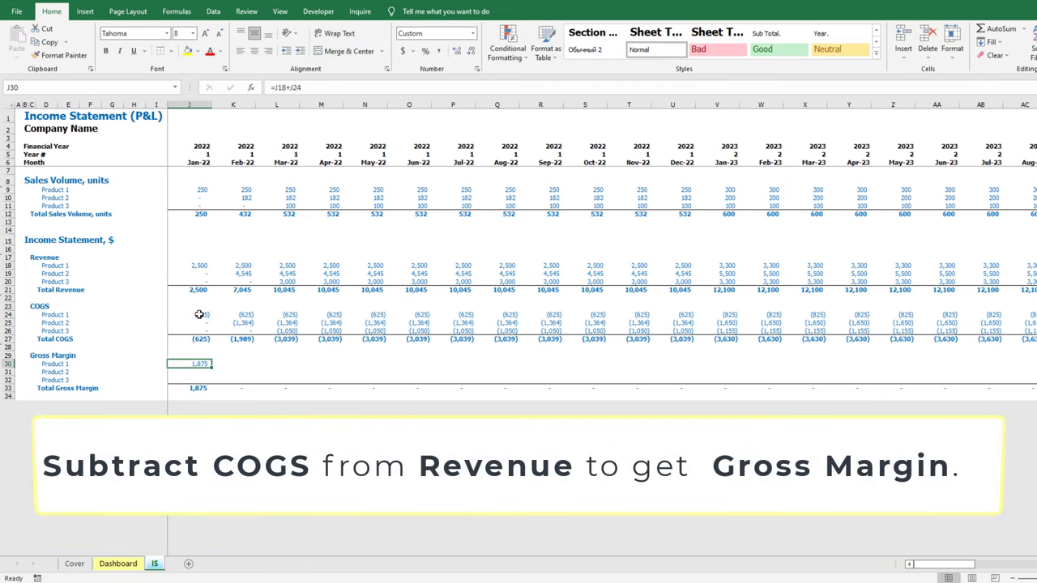
Copy the J30 gross margin formula to all three product rows, 30 to 32, across the whole timeline
{"action": "key", "text": "ctrl+Right"}
{"action": "key", "text": "Down"}
{"action": "key", "text": "ctrl+shift+Left"}
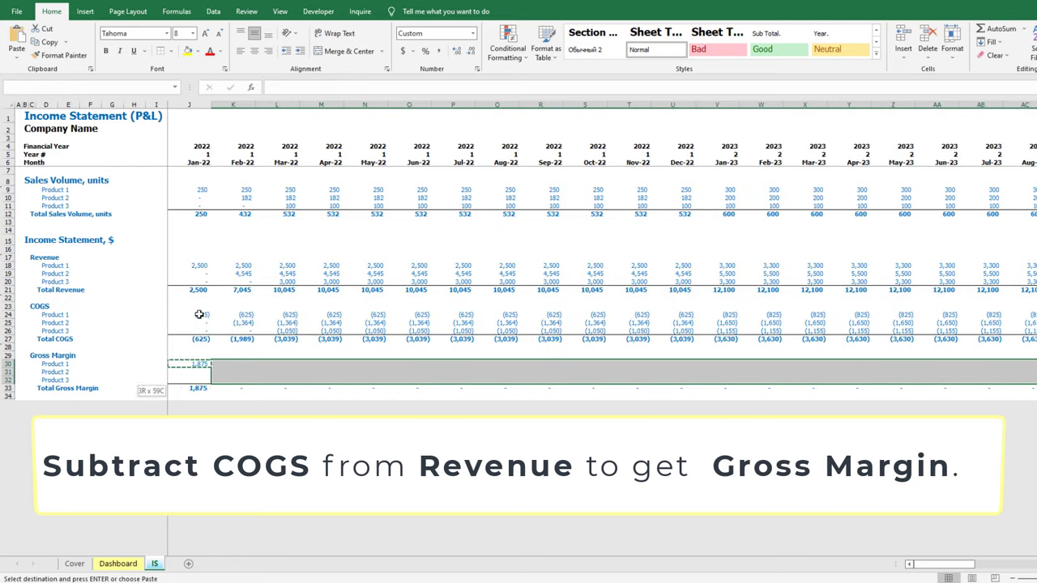
{"action": "key", "text": "ctrl+v"}
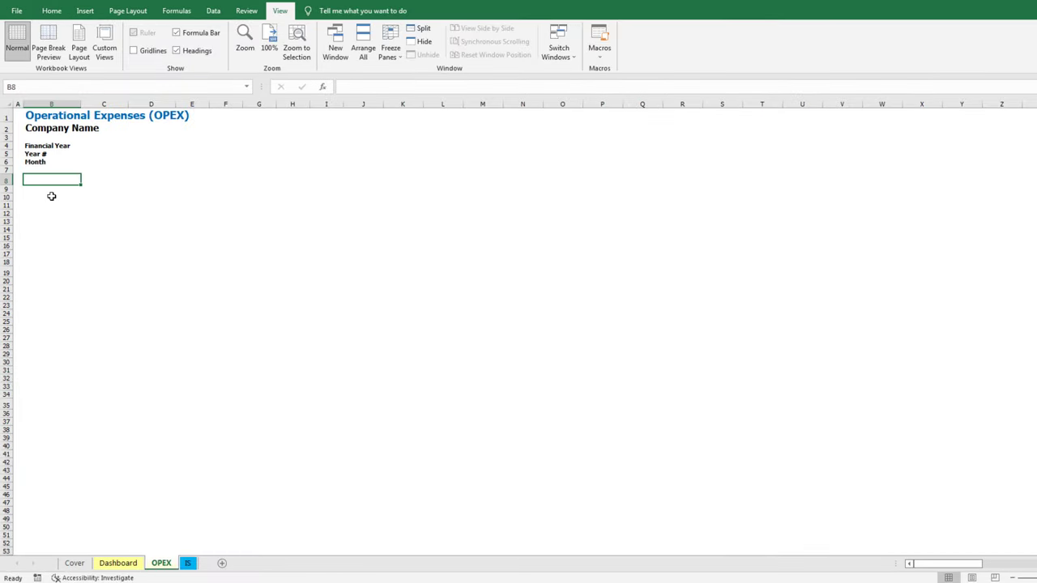
Enter the heading ="Variable Expenses, "&Currency in B8 of the OPEX sheet
{"action": "type", "text": "Variable Expenses,"}
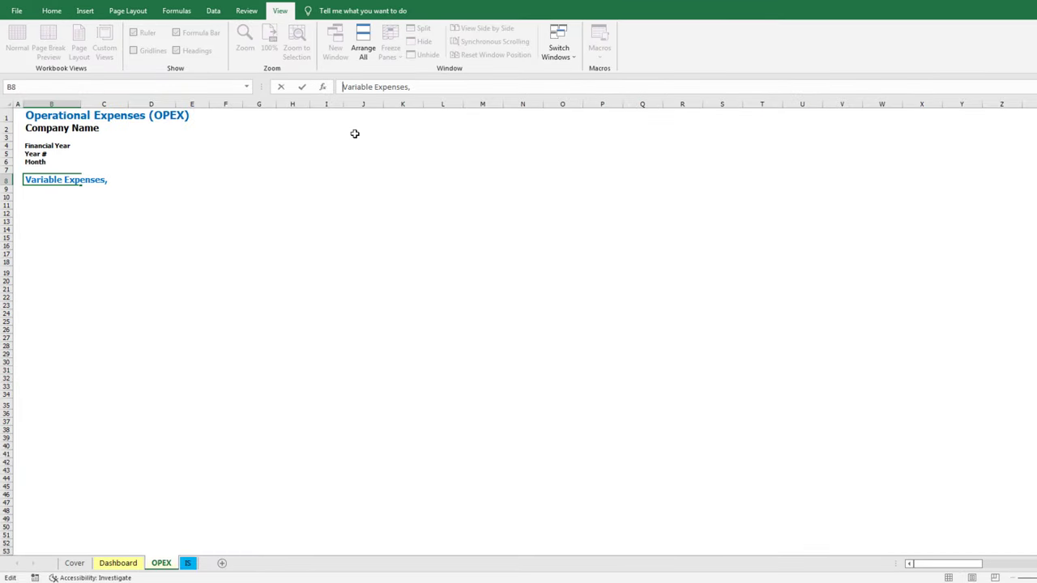
{"action": "type", "text": "=\""}
{"action": "key", "text": "End"}
{"action": "type", "text": "\"&Currency"}
{"action": "key", "text": "Return"}
Enter Categories in B10, with Shipping and VC_Placeholder2 beneath it in B11 and B12
{"action": "key", "text": "Down"}
{"action": "type", "text": "Catego"}
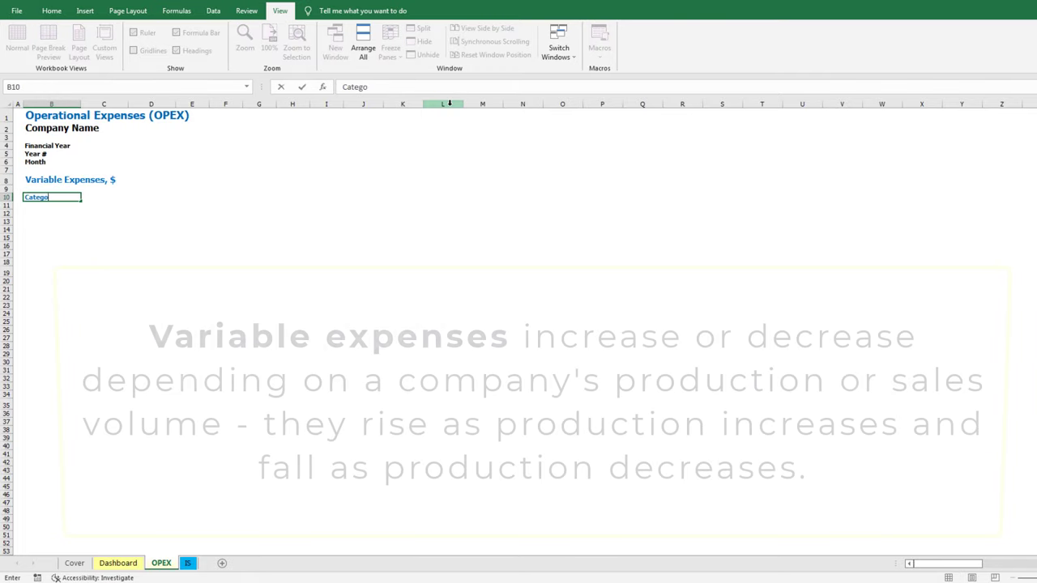
{"action": "type", "text": "ries"}
{"action": "key", "text": "Return"}
{"action": "type", "text": "Shipping"}
{"action": "key", "text": "Return"}
{"action": "type", "text": "VC_Placeholder2"}
{"action": "key", "text": "Return"}
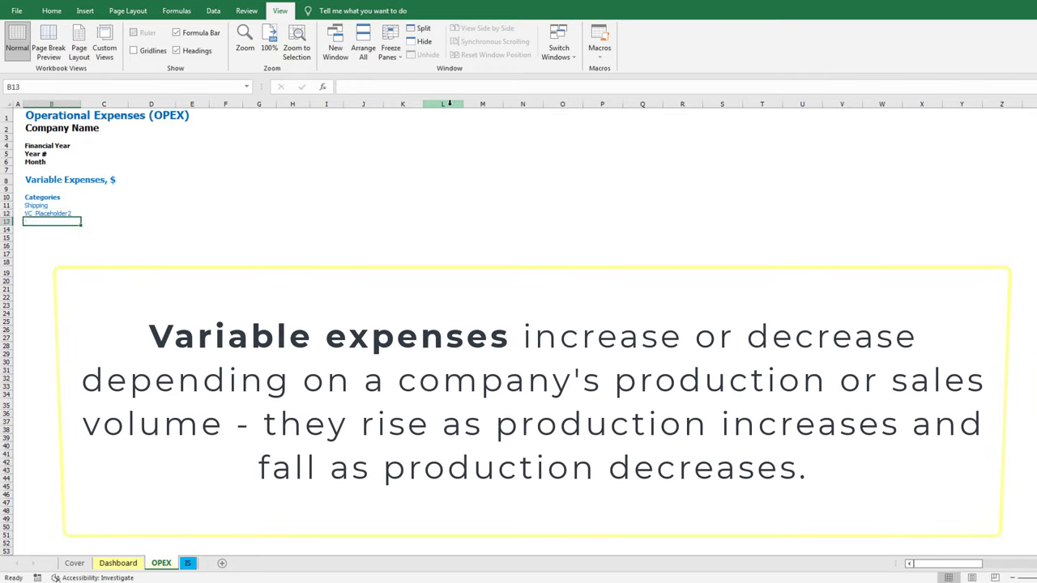
Add VC_Placeholder3, VC_Placeholder4 and VC_Placeholder5 in B13:B15, and enter Total in B16
{"action": "key", "text": "Up"}
{"action": "key", "text": "ctrl+c"}
{"action": "key", "text": "Down"}
{"action": "key", "text": "shift+Down"}
{"action": "key", "text": "shift+Down"}
{"action": "key", "text": "ctrl+v"}
{"action": "key", "text": "Escape"}
{"action": "key", "text": "Up"}
{"action": "key", "text": "Down"}
{"action": "key", "text": "F2"}
{"action": "key", "text": "BackSpace"}
{"action": "key", "text": "5"}
{"action": "key", "text": "Return"}
{"action": "type", "text": "Total"}
Fill the variable expense category names in B11:B15 with light yellow
{"action": "key", "text": "Up"}
{"action": "key", "text": "Up"}
{"action": "key", "text": "Up"}
{"action": "key", "text": "Up"}
{"action": "key", "text": "Up"}
{"action": "key", "text": "shift+Down"}
{"action": "key", "text": "shift+Down"}
{"action": "key", "text": "shift+Down"}
{"action": "key", "text": "shift+Down"}
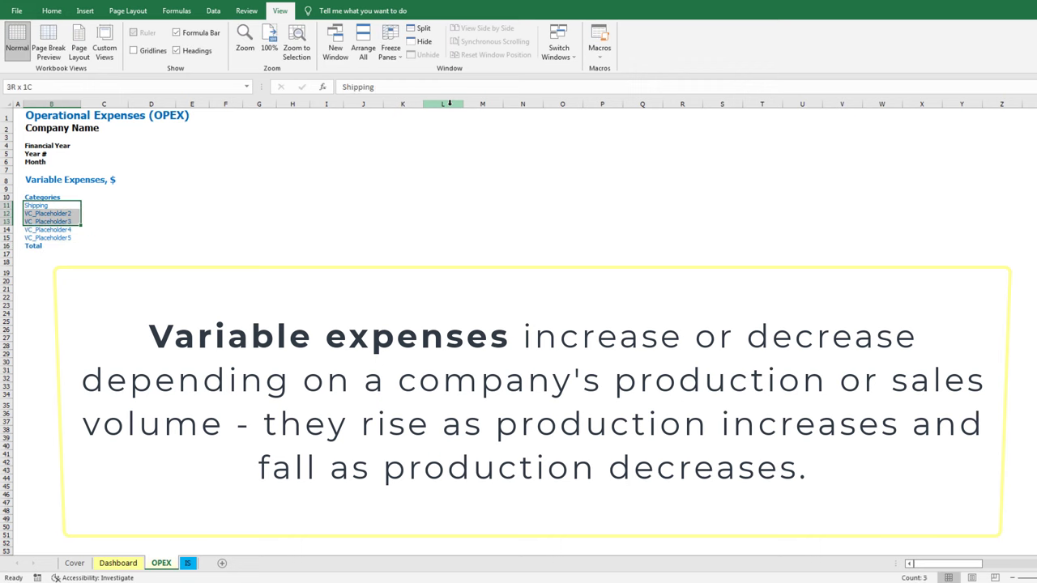
{"action": "left_click", "coordinate": [52, 11]}
{"action": "left_click", "coordinate": [193, 50]}
{"action": "left_click", "coordinate": [198, 162]}
Enter the row 10 headers Start Date, End Date and Variable Expenses, % of Total Revenue in C10, D10 and merged E10
{"action": "key", "text": "Up"}
{"action": "key", "text": "Right"}
{"action": "type", "text": "Start Date"}
{"action": "key", "text": "Tab"}
{"action": "type", "text": "End Date"}
{"action": "key", "text": "Tab"}
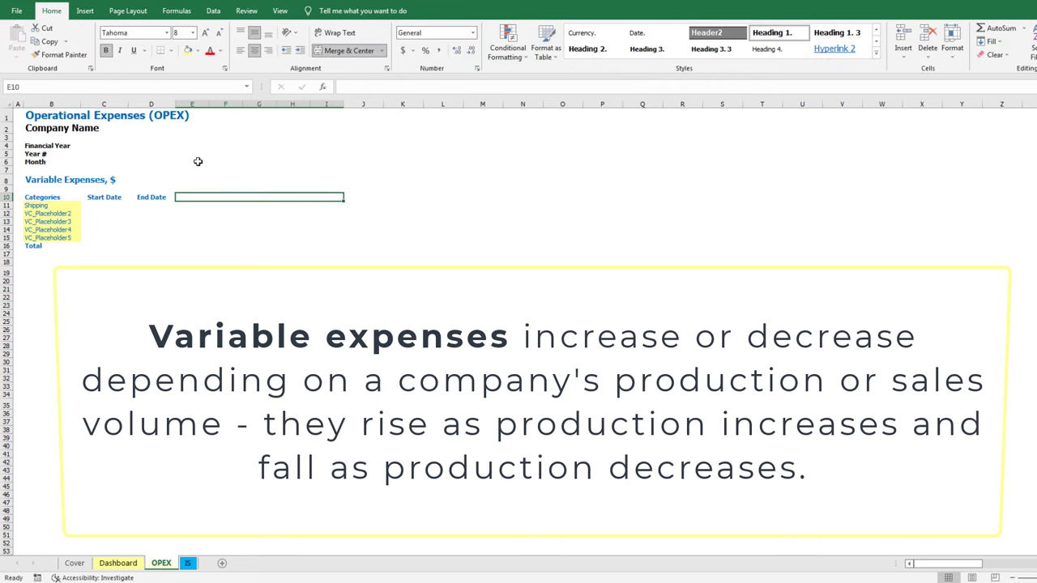
{"action": "type", "text": "Variable Expenses, % of Total Revenue"}
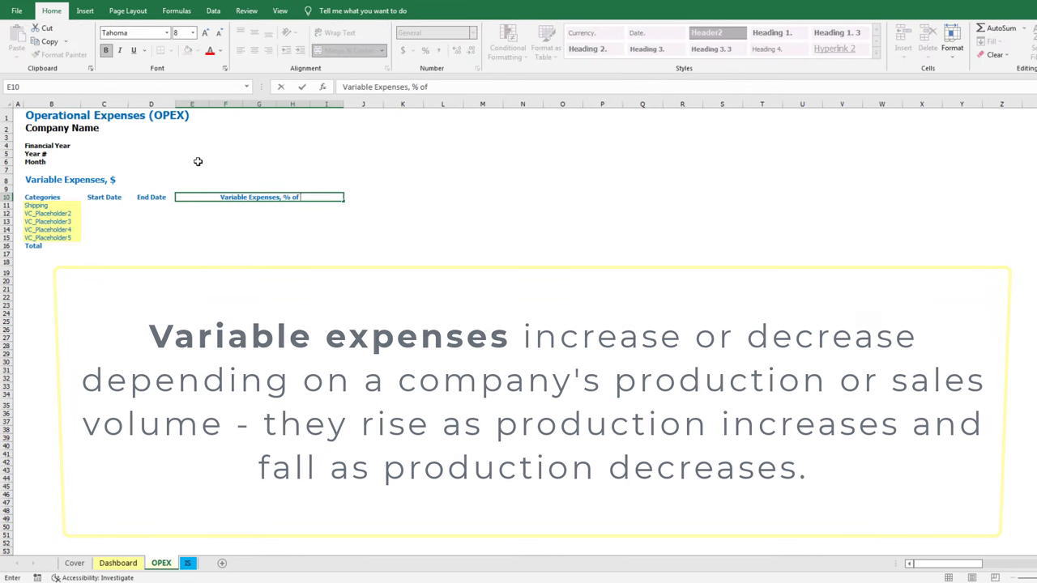
{"action": "key", "text": "Return"}
Apply the same light yellow fill to the date and percentage input cells C11:I15
{"action": "key", "text": "Left"}
{"action": "key", "text": "Left"}
{"action": "key", "text": "shift+Down"}
{"action": "key", "text": "shift+Down"}
{"action": "key", "text": "shift+Down"}
{"action": "key", "text": "shift+Down"}
{"action": "key", "text": "shift+Right"}
{"action": "key", "text": "shift+Right"}
{"action": "key", "text": "shift+Right"}
{"action": "key", "text": "shift+Right"}
{"action": "key", "text": "shift+Right"}
{"action": "key", "text": "shift+Right"}
{"action": "left_click", "coordinate": [189, 52]}
Enter 5% as the Shipping expense rate in each of the five yearly cells E11:I11
{"action": "key", "text": "Right"}
{"action": "key", "text": "Right"}
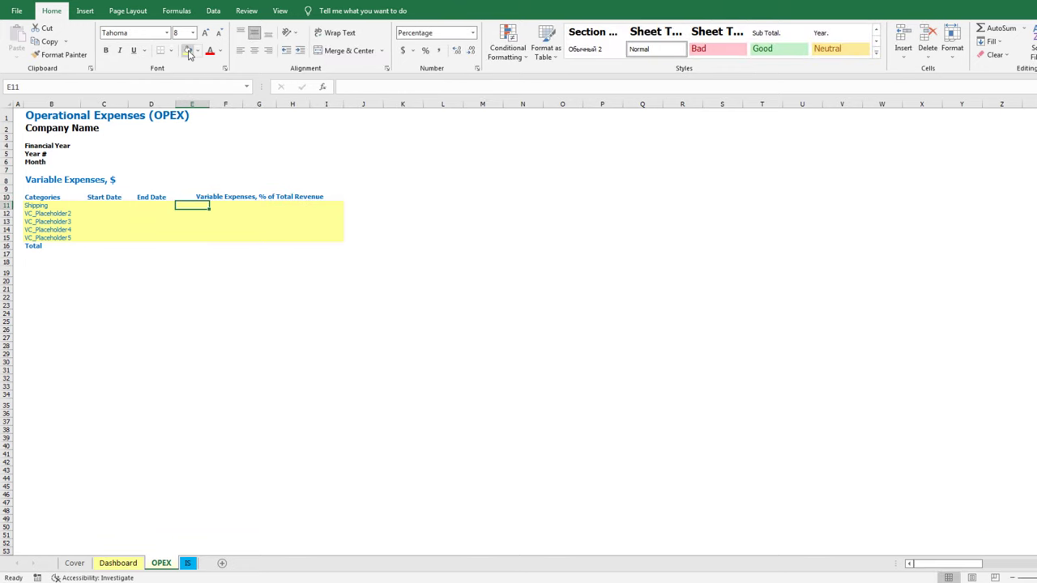
{"action": "type", "text": "5\t5\t5\t5\t5"}
{"action": "key", "text": "Return"}
Enter 0% in E12 and copy it to all five yearly columns of the four placeholder rows, E12:I15
{"action": "type", "text": "0"}
{"action": "key", "text": "Return"}
{"action": "key", "text": "Up"}
{"action": "key", "text": "ctrl+c"}
{"action": "key", "text": "Down"}
{"action": "key", "text": "shift+Down"}
{"action": "key", "text": "Up"}
{"action": "key", "text": "shift+Right"}
{"action": "key", "text": "shift+Right"}
{"action": "key", "text": "shift+Right"}
{"action": "key", "text": "shift+Right"}
{"action": "key", "text": "shift+Down"}
{"action": "key", "text": "shift+Down"}
{"action": "key", "text": "shift+Down"}
{"action": "key", "text": "Return"}
{"action": "key", "text": "Down"}
{"action": "key", "text": "Down"}
{"action": "key", "text": "Down"}
{"action": "key", "text": "Down"}
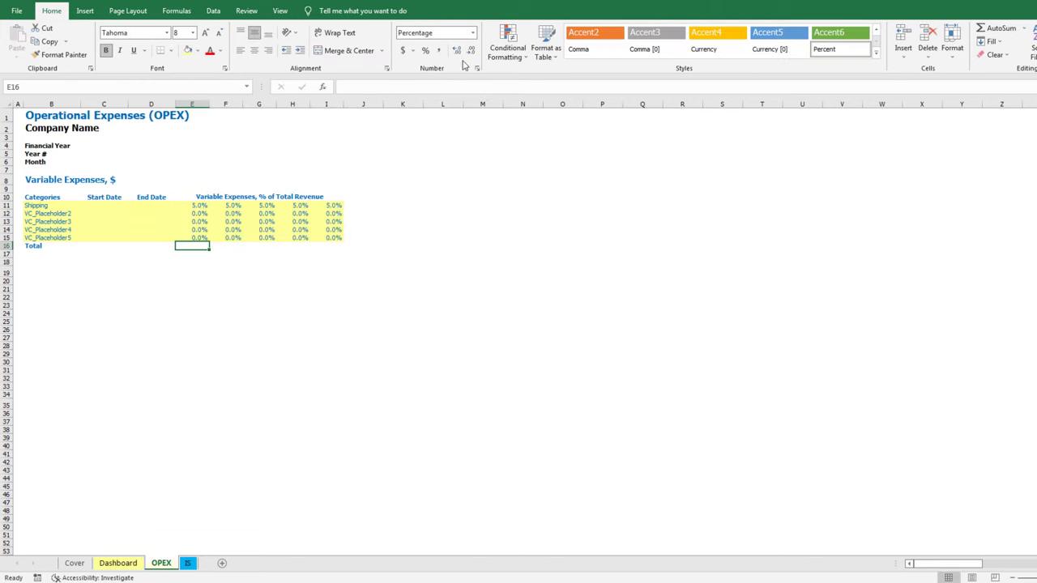
Sum the variable expense rates in E16 and copy the total across to I16
{"action": "left_click", "coordinate": [985, 30]}
{"action": "key", "text": "Return"}
{"action": "key", "text": "Up"}
{"action": "key", "text": "ctrl+c"}
{"action": "key", "text": "shift+Right"}
{"action": "key", "text": "shift+Right"}
{"action": "key", "text": "shift+Right"}
{"action": "key", "text": "shift+Right"}
{"action": "key", "text": "Return"}
Enter the section heading Fixed Expenses, $ in B19
{"action": "key", "text": "Down"}
{"action": "key", "text": "Down"}
{"action": "key", "text": "Down"}
{"action": "key", "text": "Left"}
{"action": "key", "text": "Left"}
{"action": "key", "text": "Left"}
{"action": "type", "text": "Fixed Expenses"}
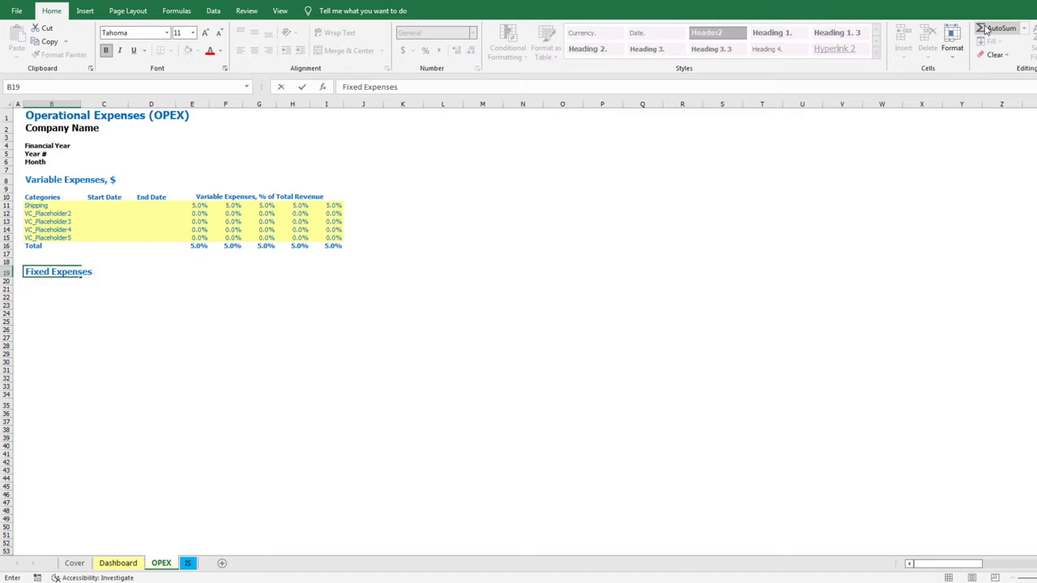
{"action": "type", "text": ","}
{"action": "type", "text": " $"}
{"action": "key", "text": "Return"}
{"action": "key", "text": "Down"}
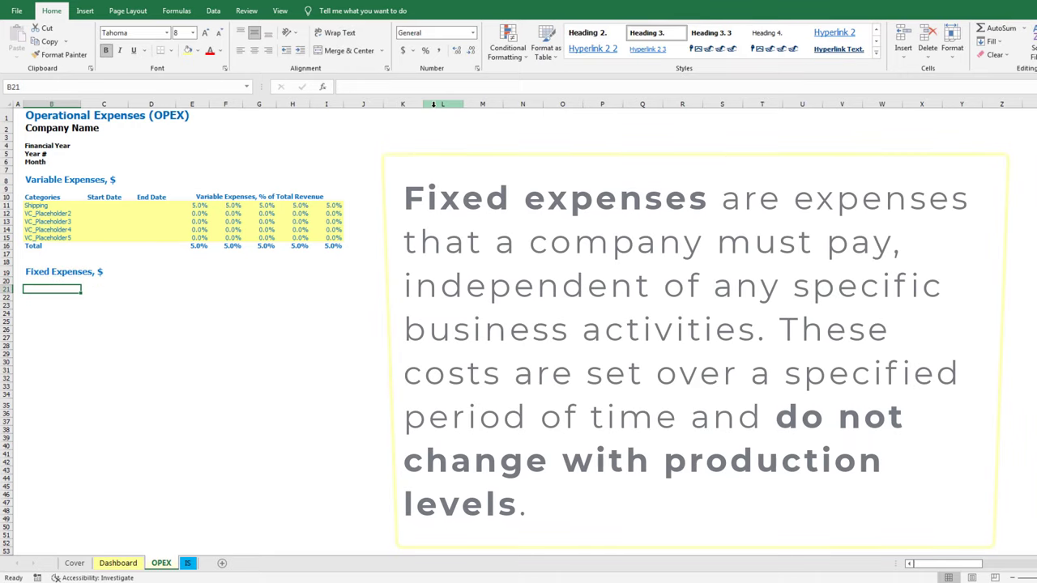
Start the fixed expense list in B21:B23 with the header Categories and the items Rent and FC_Placeholder2
{"action": "type", "text": "Categories"}
{"action": "key", "text": "Return"}
{"action": "type", "text": "Rent"}
{"action": "key", "text": "Return"}
{"action": "type", "text": "FC_Placeholder2"}
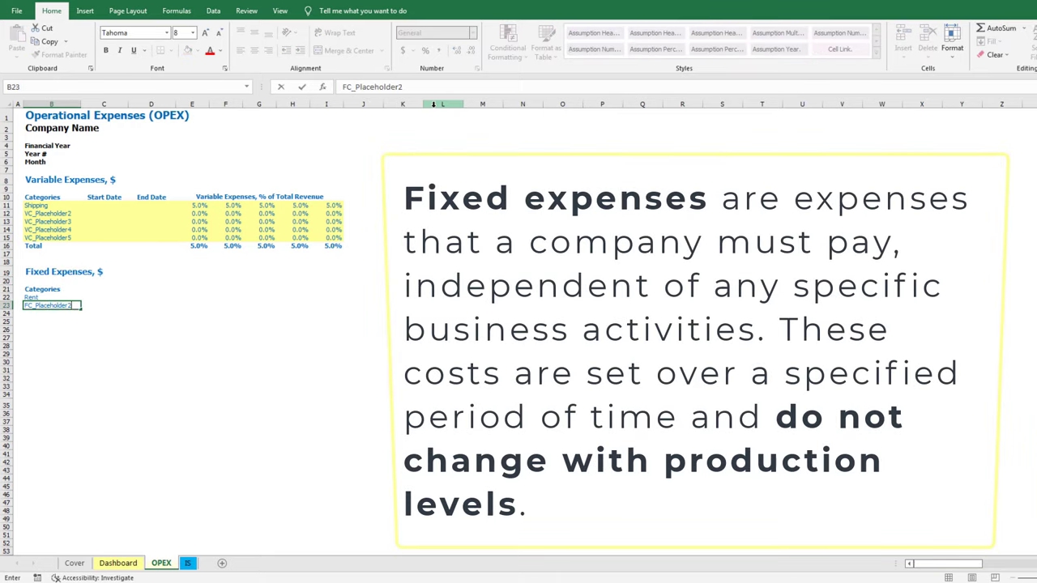
{"action": "key", "text": "Return"}
Extend the fixed expense placeholders down to FC_Placeholder10 in B31 and label B32 Total
{"action": "left_click", "coordinate": [52, 305]}
{"action": "scroll", "coordinate": [52, 305], "scroll_direction": "down", "scroll_amount": 2}
{"action": "left_click_drag", "start_coordinate": [81, 252], "coordinate": [81, 314]}
{"action": "left_click", "coordinate": [50, 321]}
{"action": "type", "text": "Total"}
Apply the light yellow input fill to the fixed expense placeholder rows B23:I31
{"action": "key", "text": "Right"}
{"action": "key", "text": "Up"}
{"action": "key", "text": "Up"}
{"action": "key", "text": "Up"}
{"action": "key", "text": "Up"}
{"action": "key", "text": "Up"}
{"action": "key", "text": "Up"}
{"action": "key", "text": "Up"}
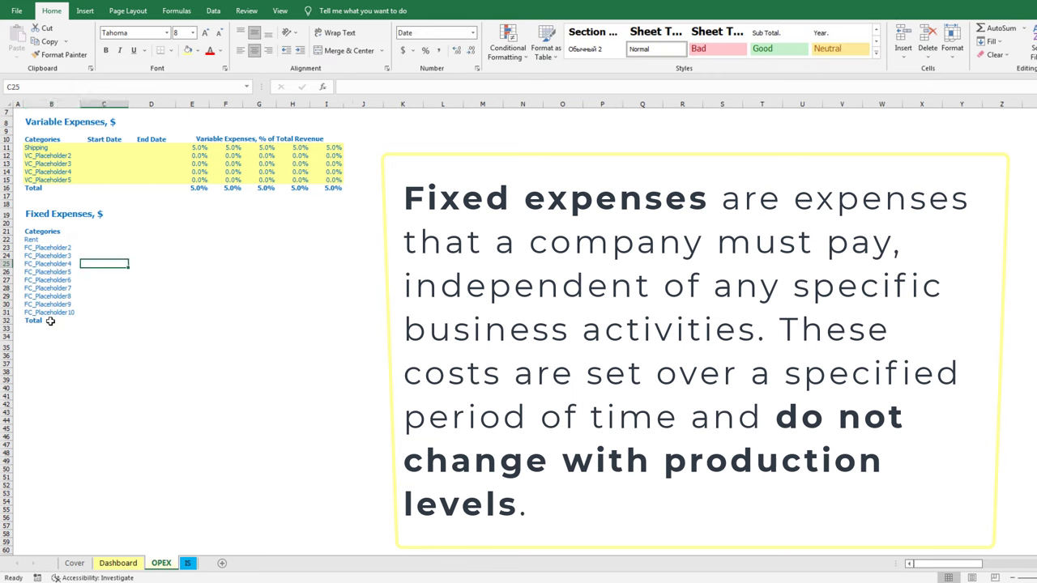
{"action": "key", "text": "Up"}
{"action": "key", "text": "Up"}
{"action": "key", "text": "Left"}
{"action": "key", "text": "shift+Down"}
{"action": "key", "text": "shift+Down"}
{"action": "key", "text": "shift+Down"}
{"action": "key", "text": "shift+Down"}
{"action": "key", "text": "shift+Down"}
{"action": "key", "text": "shift+Down"}
{"action": "key", "text": "shift+Down"}
{"action": "key", "text": "shift+Down"}
{"action": "key", "text": "shift+Right"}
{"action": "key", "text": "shift+Right"}
{"action": "key", "text": "shift+Right"}
{"action": "key", "text": "shift+Right"}
{"action": "key", "text": "shift+Right"}
{"action": "key", "text": "shift+Right"}
{"action": "key", "text": "shift+Right"}
{"action": "left_click", "coordinate": [186, 53]}
Enter the fixed expense date headers Start Date in C21 and End Date in D21
{"action": "key", "text": "Up"}
{"action": "key", "text": "Right"}
{"action": "key", "text": "Up"}
{"action": "type", "text": "Start Date"}
{"action": "key", "text": "Tab"}
{"action": "type", "text": "End Date"}
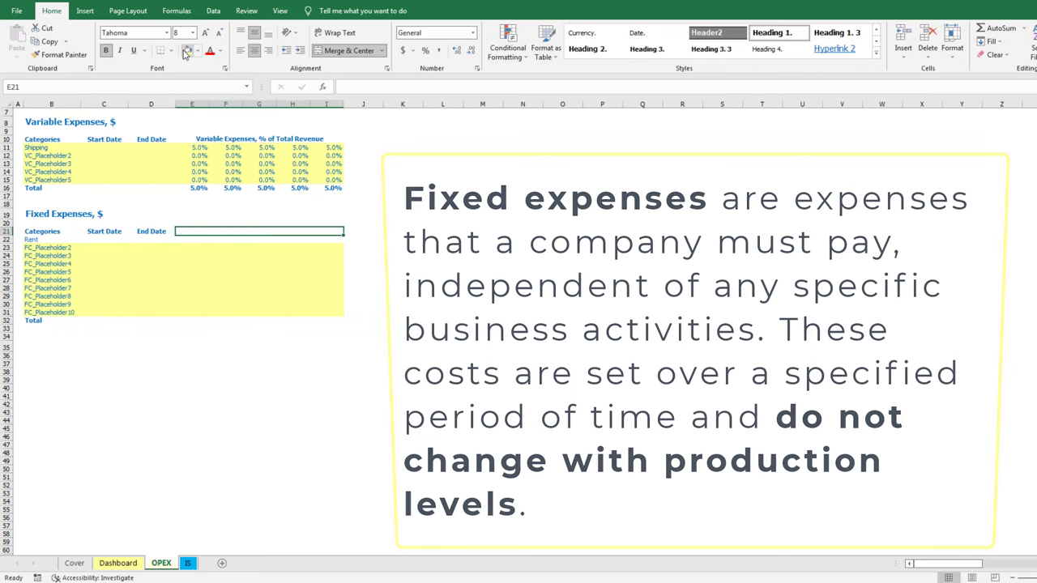
{"action": "key", "text": "Tab"}
Enter a header formula in merged E21 joining the text "Monthly Fixed Expenses, " with the Currency name
{"action": "type", "text": "Monthly Fixed Expenses,"}
{"action": "key", "text": "Home"}
{"action": "type", "text": "=\""}
{"action": "key", "text": "End"}
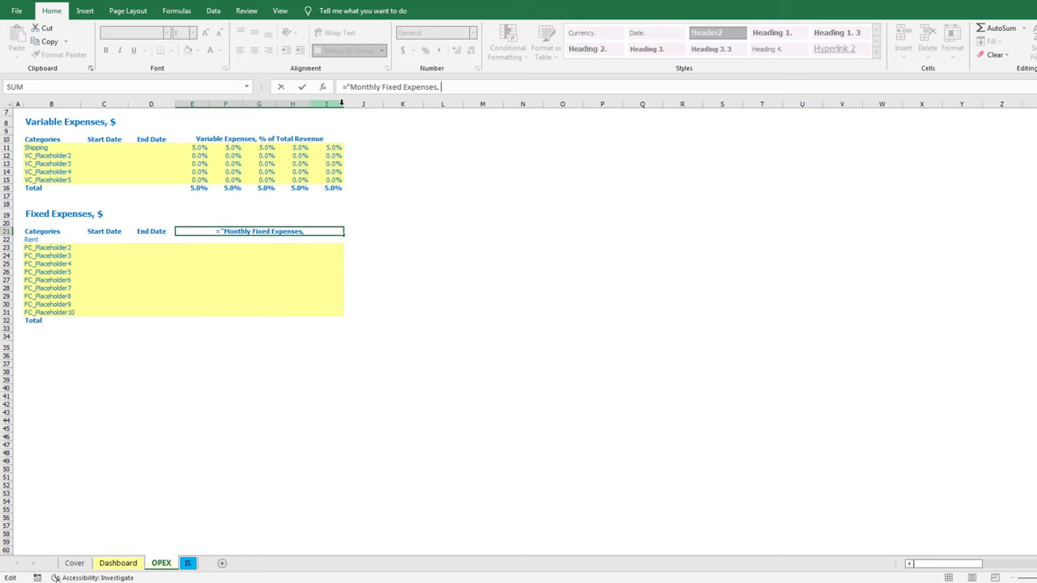
{"action": "type", "text": "\"&Currency"}
{"action": "key", "text": "Return"}
Enter 1000 in E23 for FC_Placeholder2 and grow it yearly with =E23*1.05 in F23, copied through I23
{"action": "key", "text": "Down"}
{"action": "type", "text": "1000"}
{"action": "key", "text": "Right"}
{"action": "type", "text": "=E23*1.05"}
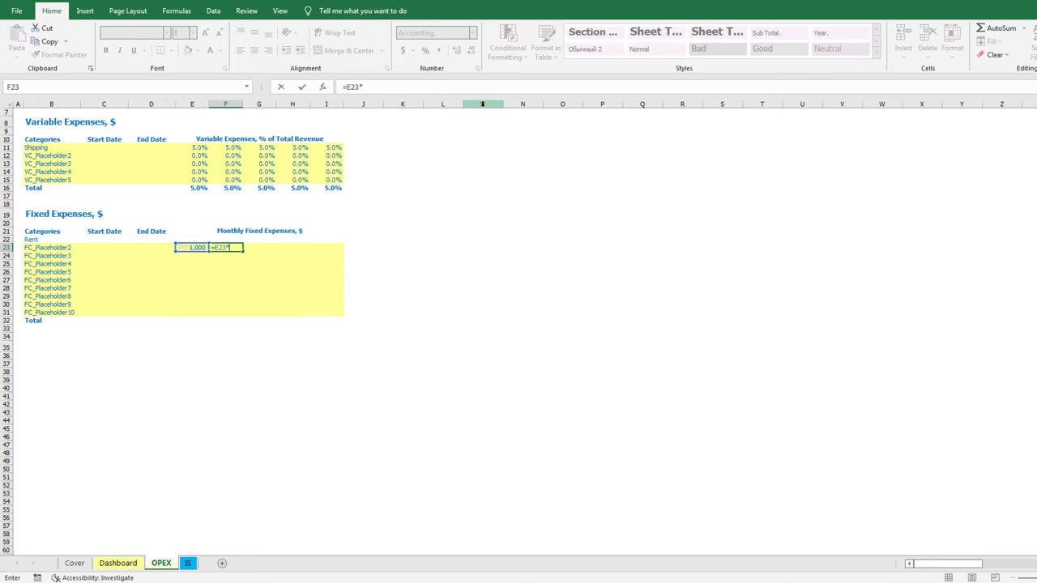
{"action": "key", "text": "Return"}
{"action": "key", "text": "Up"}
{"action": "key", "text": "ctrl+c"}
{"action": "key", "text": "shift+Right"}
{"action": "key", "text": "shift+Right"}
{"action": "key", "text": "shift+Right"}
{"action": "key", "text": "Return"}
Total the fixed expenses in E32 with =SUM(E23:E31) and copy the formula across to I32
{"action": "key", "text": "Left"}
{"action": "key", "text": "Down"}
{"action": "key", "text": "Down"}
{"action": "key", "text": "Down"}
{"action": "key", "text": "Down"}
{"action": "key", "text": "Down"}
{"action": "key", "text": "Down"}
{"action": "key", "text": "Down"}
{"action": "key", "text": "Down"}
{"action": "key", "text": "Down"}
{"action": "left_click", "coordinate": [981, 31]}
{"action": "key", "text": "Return"}
{"action": "key", "text": "Up"}
{"action": "key", "text": "ctrl+c"}
{"action": "key", "text": "shift+Right"}
{"action": "key", "text": "shift+Right"}
{"action": "key", "text": "shift+Right"}
{"action": "key", "text": "shift+Right"}
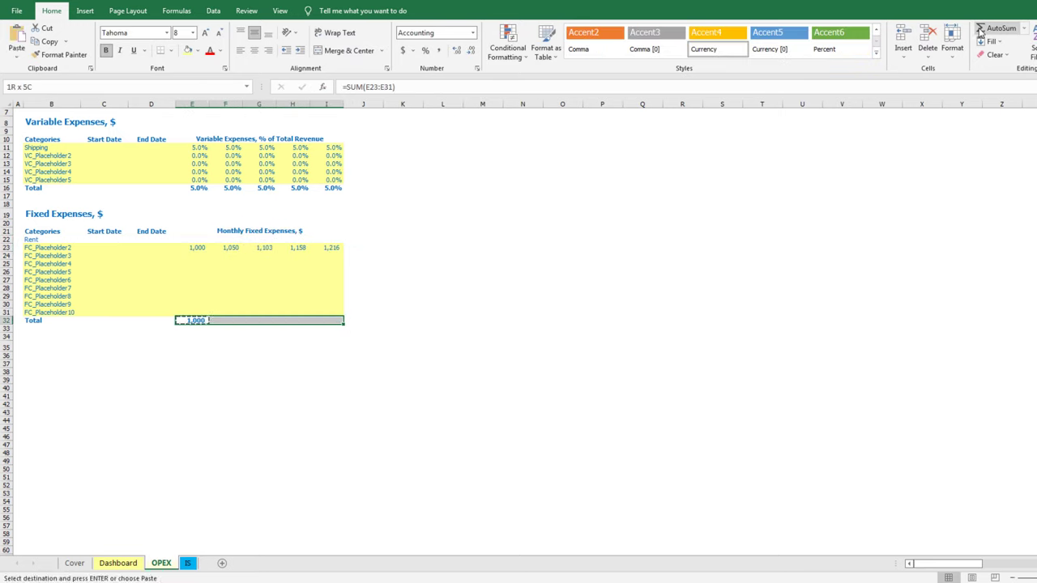
{"action": "key", "text": "Return"}
Enter a section heading formula in B35 joining the text "Salaries & Wages, " with the Currency name
{"action": "key", "text": "Down"}
{"action": "key", "text": "Down"}
{"action": "key", "text": "Down"}
{"action": "key", "text": "Left"}
{"action": "key", "text": "Left"}
{"action": "key", "text": "Left"}
{"action": "type", "text": "Salaries & Wages, "}
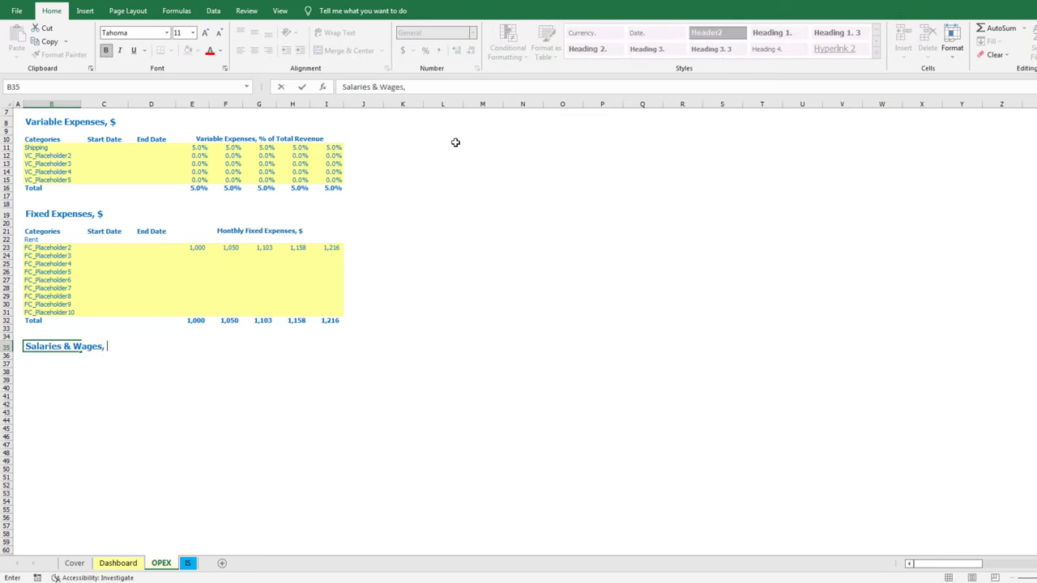
{"action": "type", "text": "\"&Currency"}
{"action": "key", "text": "Return"}
Start the salaries list in B37:B39 with the header Categories and the items Accountant and SW_Placeholder2
{"action": "key", "text": "Down"}
{"action": "type", "text": "C"}
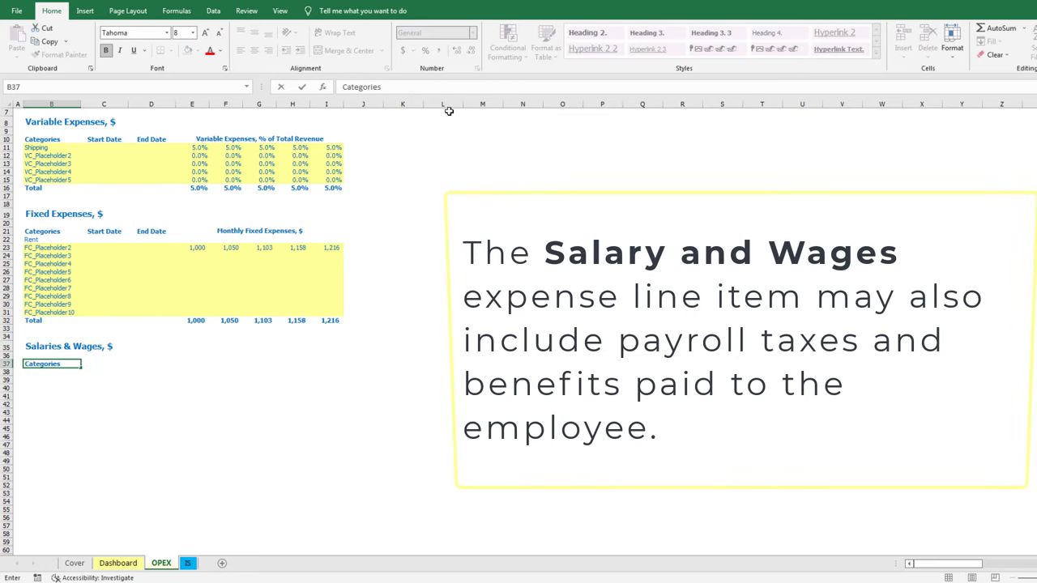
{"action": "key", "text": "Return"}
{"action": "type", "text": "Accountant"}
{"action": "key", "text": "Return"}
{"action": "type", "text": "SW_Placeholder2"}
{"action": "key", "text": "Return"}
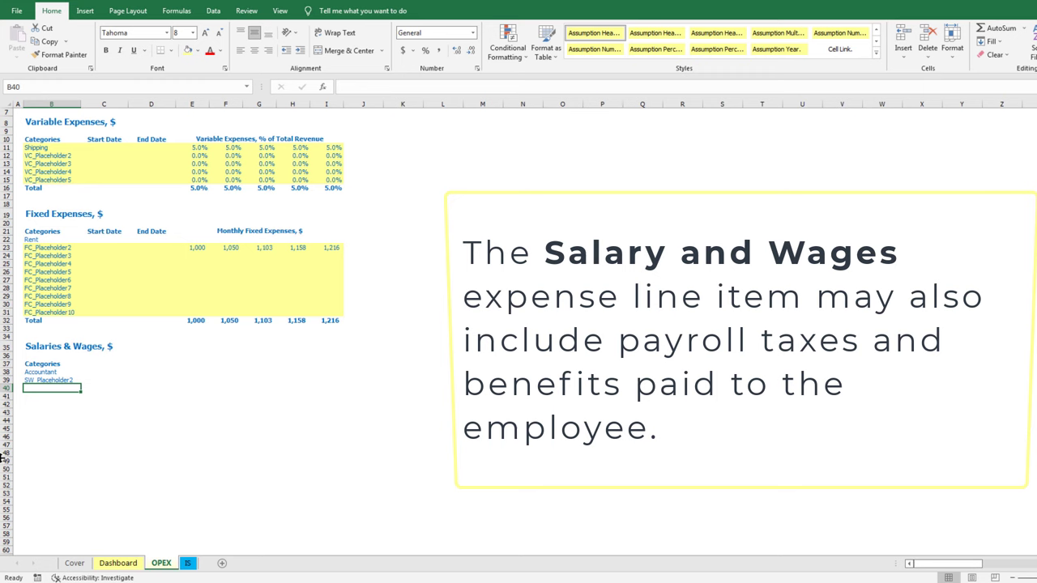
Extend the salary placeholders down to SW_Placeholder10 in B47 and label B48 Total
{"action": "scroll", "coordinate": [51, 324], "scroll_direction": "down", "scroll_amount": 4}
{"action": "left_click", "coordinate": [58, 281]}
{"action": "left_click_drag", "start_coordinate": [81, 284], "coordinate": [74, 346]}
{"action": "left_click", "coordinate": [65, 353]}
{"action": "type", "text": "Total"}
{"action": "key", "text": "Return"}
Apply the light yellow input fill to the salary rows B38:I47
{"action": "key", "text": "Up"}
{"action": "key", "text": "Up"}
{"action": "key", "text": "Up"}
{"action": "key", "text": "Up"}
{"action": "key", "text": "Up"}
{"action": "key", "text": "Up"}
{"action": "key", "text": "Up"}
{"action": "key", "text": "Up"}
{"action": "key", "text": "Up"}
{"action": "key", "text": "Up"}
{"action": "key", "text": "Up"}
{"action": "key", "text": "shift+Down"}
{"action": "key", "text": "shift+Down"}
{"action": "key", "text": "shift+Down"}
{"action": "key", "text": "shift+Down"}
{"action": "key", "text": "shift+Down"}
{"action": "key", "text": "shift+Down"}
{"action": "key", "text": "shift+Down"}
{"action": "key", "text": "shift+Down"}
{"action": "key", "text": "shift+Down"}
{"action": "key", "text": "shift+Right"}
{"action": "key", "text": "shift+Right"}
{"action": "key", "text": "shift+Right"}
{"action": "key", "text": "shift+Right"}
{"action": "key", "text": "shift+Right"}
{"action": "key", "text": "shift+Right"}
{"action": "key", "text": "shift+Right"}
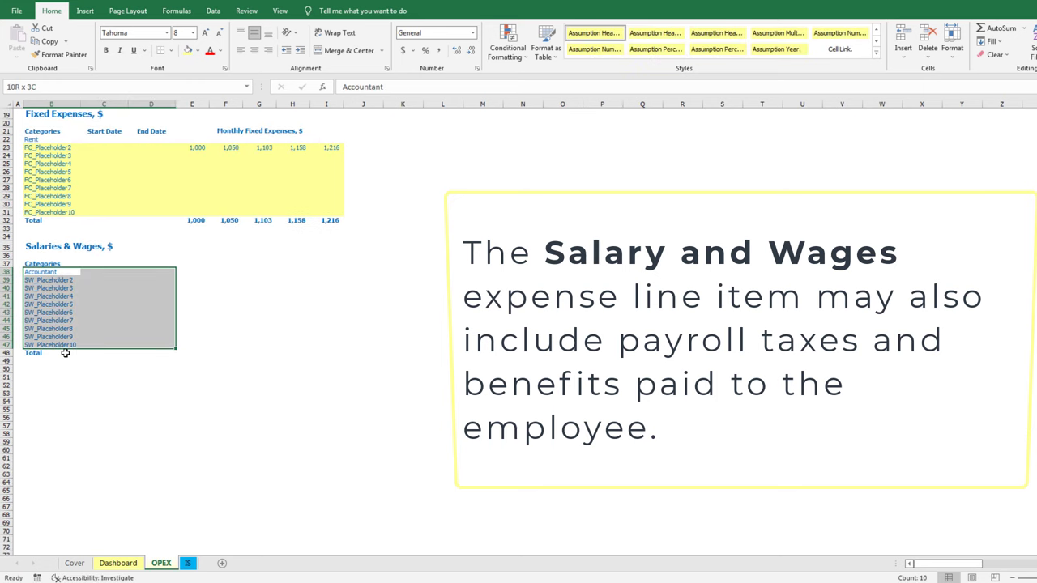
{"action": "left_click", "coordinate": [188, 51]}
Label the salaries table headers in row 37 Start Date, End Date and "Annual Salary (incl. Bonuses & Taxes), $"
{"action": "left_click", "coordinate": [97, 266]}
{"action": "type", "text": "Start Date"}
{"action": "key", "text": "Tab"}
{"action": "type", "text": "End Date"}
{"action": "key", "text": "Tab"}
{"action": "type", "text": "Annual"}
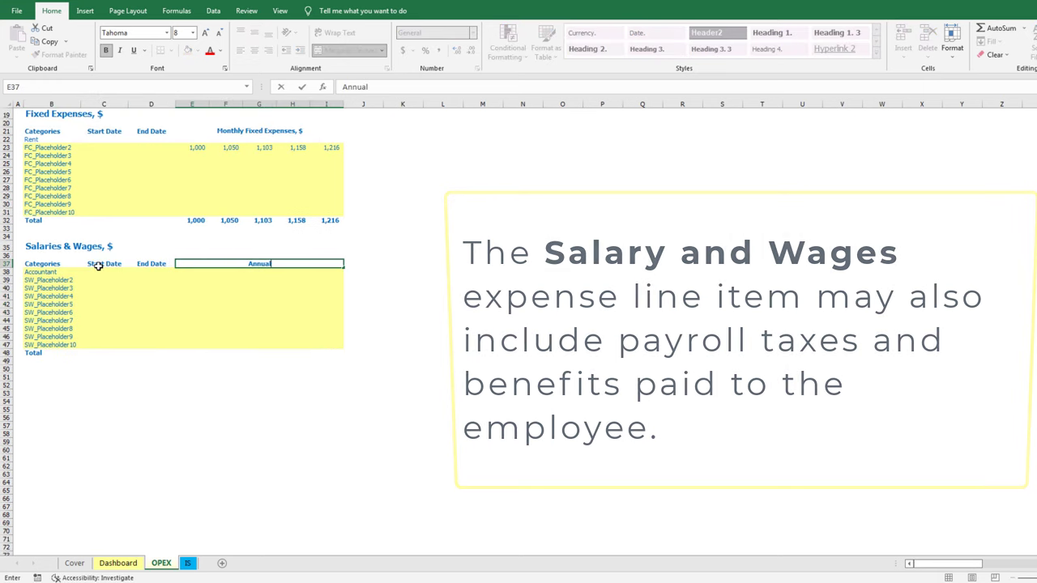
{"action": "type", "text": " Salary (incl. Bonuses & Taxes)"}
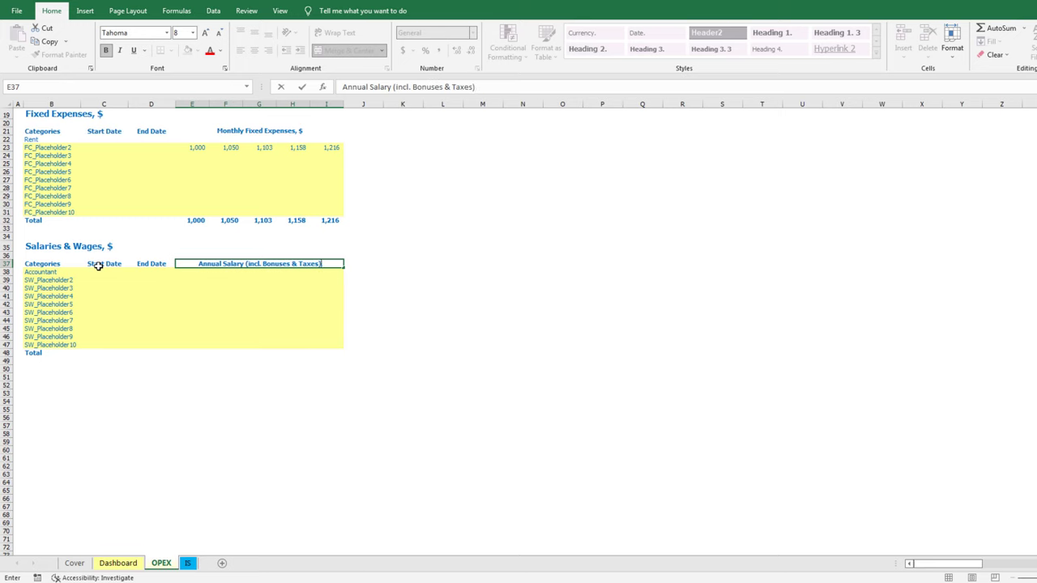
{"action": "type", "text": ", $"}
{"action": "key", "text": "Return"}
Set the Accountant's first annual salary in E38 to 20000 and base the following year's F38 formula on a multiple of E38
{"action": "type", "text": "20000"}
{"action": "key", "text": "Tab"}
{"action": "type", "text": "=E38*"}
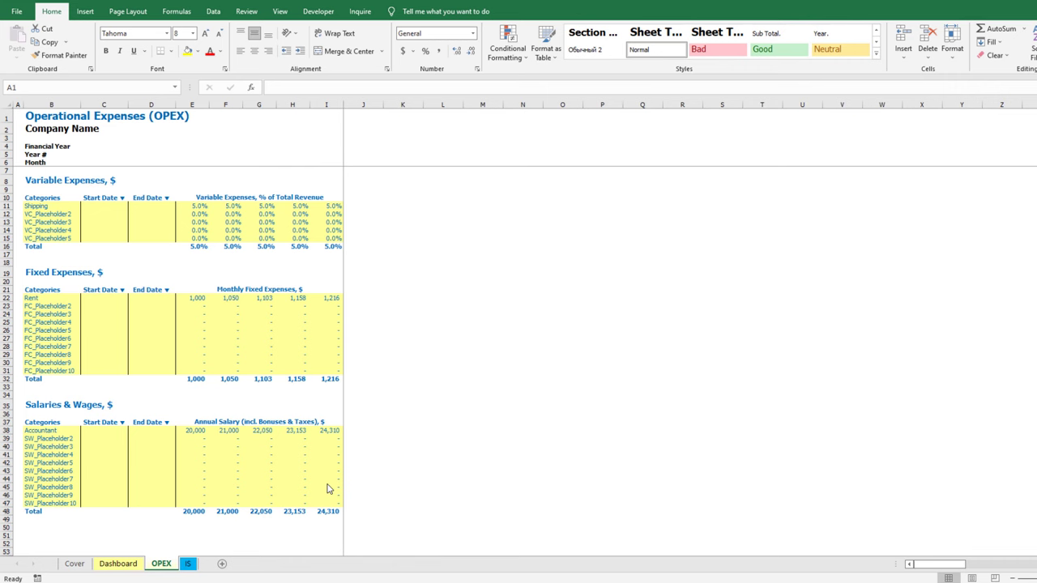
Copy the monthly Financial Year, Year # and Month rows from the IS sheet into OPEX starting at J4
{"action": "left_click", "coordinate": [188, 564]}
{"action": "left_click", "coordinate": [207, 147]}
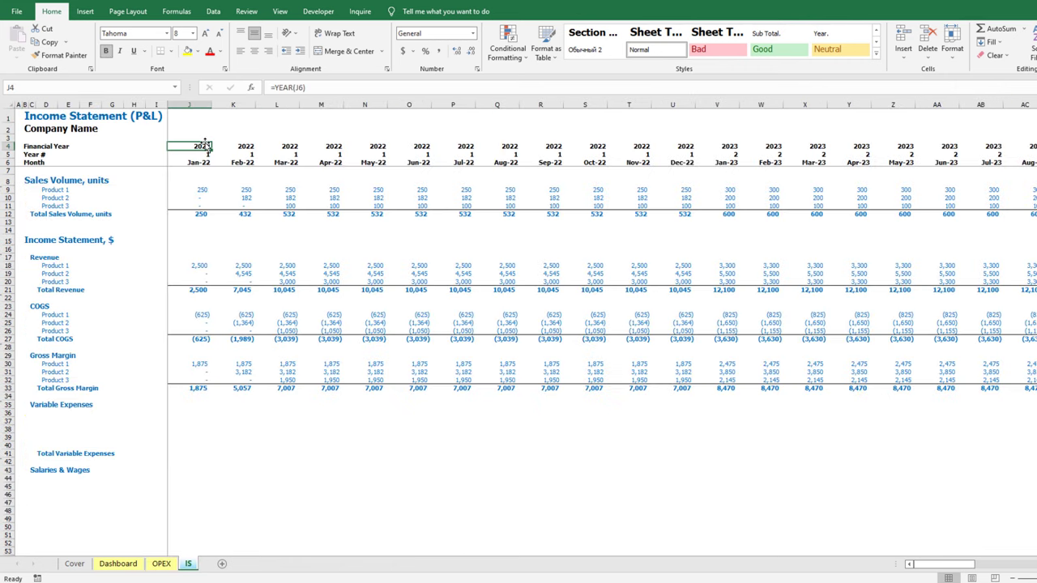
{"action": "key", "text": "ctrl+shift+Right"}
{"action": "key", "text": "shift+Down"}
{"action": "key", "text": "shift+Down"}
{"action": "key", "text": "ctrl+c"}
{"action": "key", "text": "Left"}
{"action": "key", "text": "ctrl+Page_Up"}
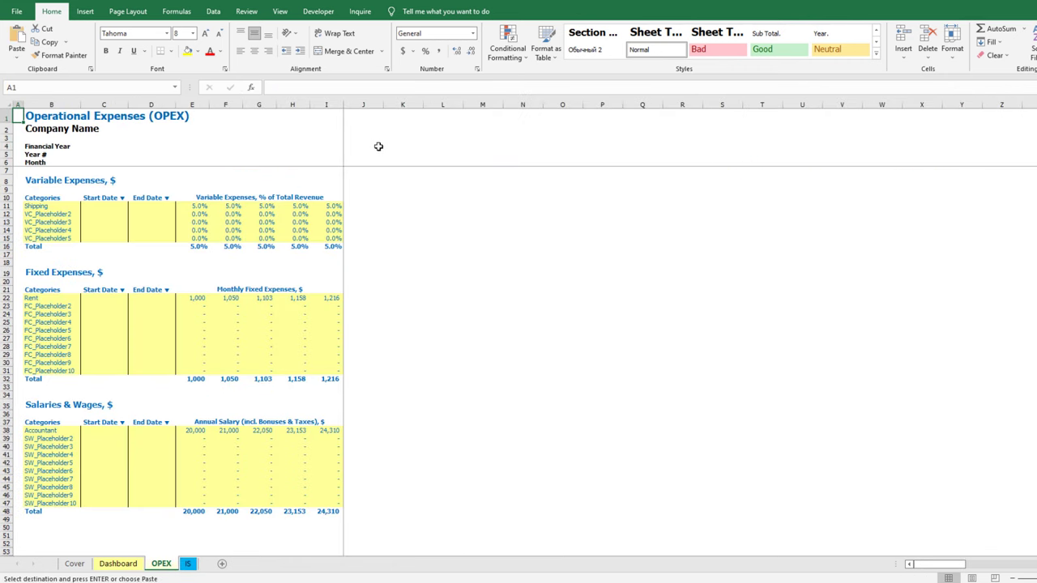
{"action": "key", "text": "ctrl+v"}
Link E4 on the Financial Year row to the model's first year and enter =E4+1 in F4
{"action": "left_click", "coordinate": [198, 146]}
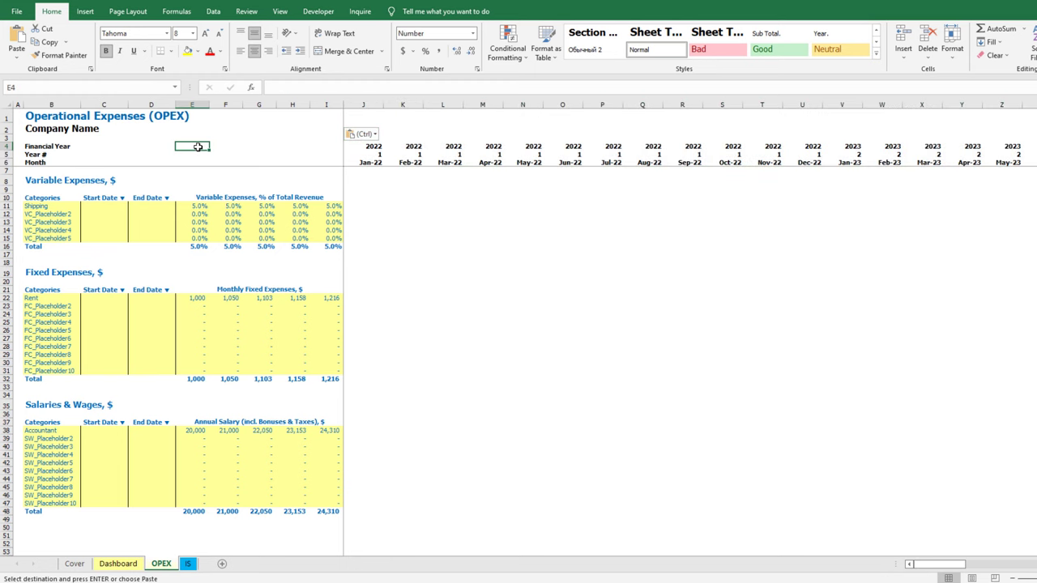
{"action": "type", "text": "=fir"}
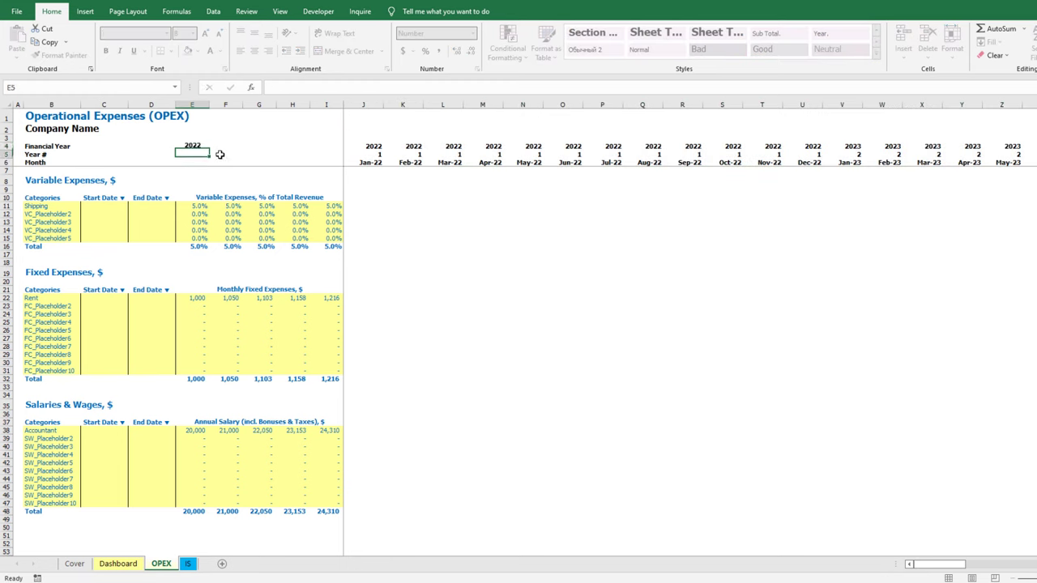
{"action": "key", "text": "Up"}
{"action": "key", "text": "Right"}
{"action": "type", "text": "=E4+"}
{"action": "key", "text": "Return"}
{"action": "key", "text": "Up"}
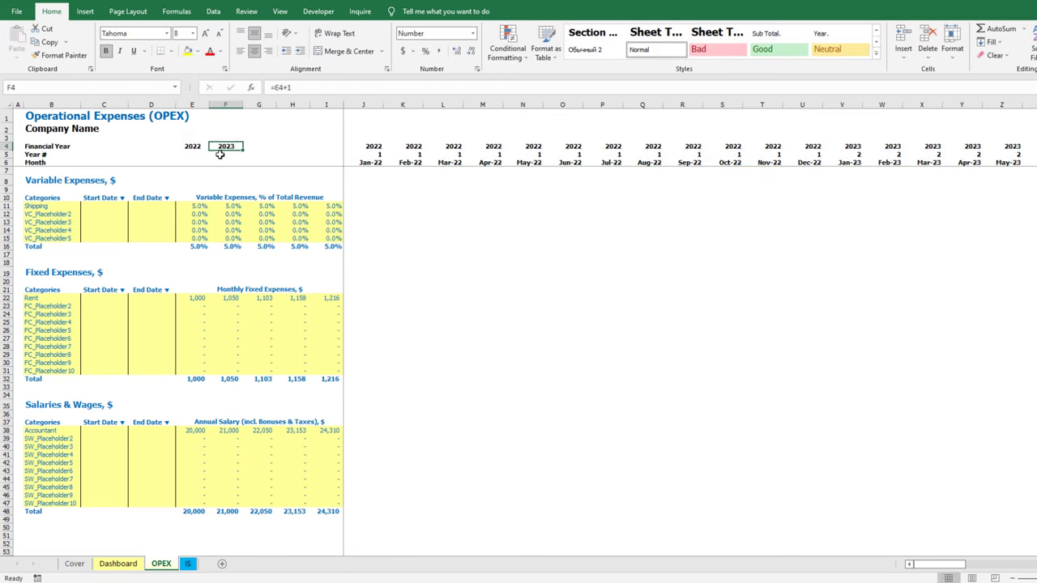
Copy the year formula from F4 across G4:I4
{"action": "key", "text": "ctrl+c"}
{"action": "key", "text": "Right"}
{"action": "key", "text": "ctrl+v"}
{"action": "key", "text": "Right"}
{"action": "key", "text": "ctrl+v"}
{"action": "key", "text": "Right"}
{"action": "key", "text": "ctrl+v"}
{"action": "key", "text": "Escape"}
{"action": "left_click", "coordinate": [385, 201]}
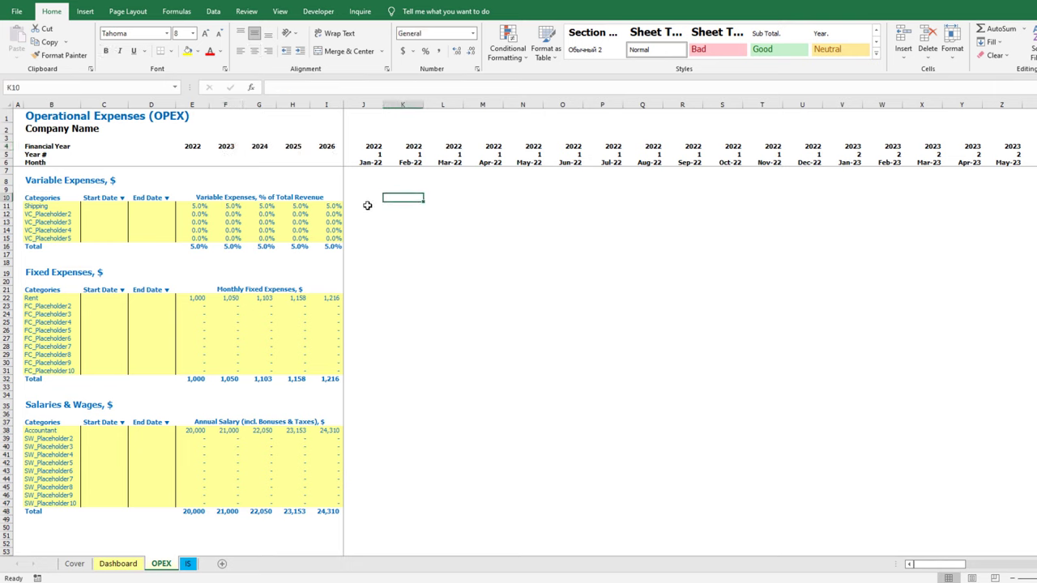
Add list data validation to the start and end date cells C11:D15, C22:D31 and C38:D47, sourced from the month row starting at J6
{"action": "left_click_drag", "start_coordinate": [111, 209], "coordinate": [138, 238]}
{"action": "left_click_drag", "start_coordinate": [103, 298], "coordinate": [152, 371]}
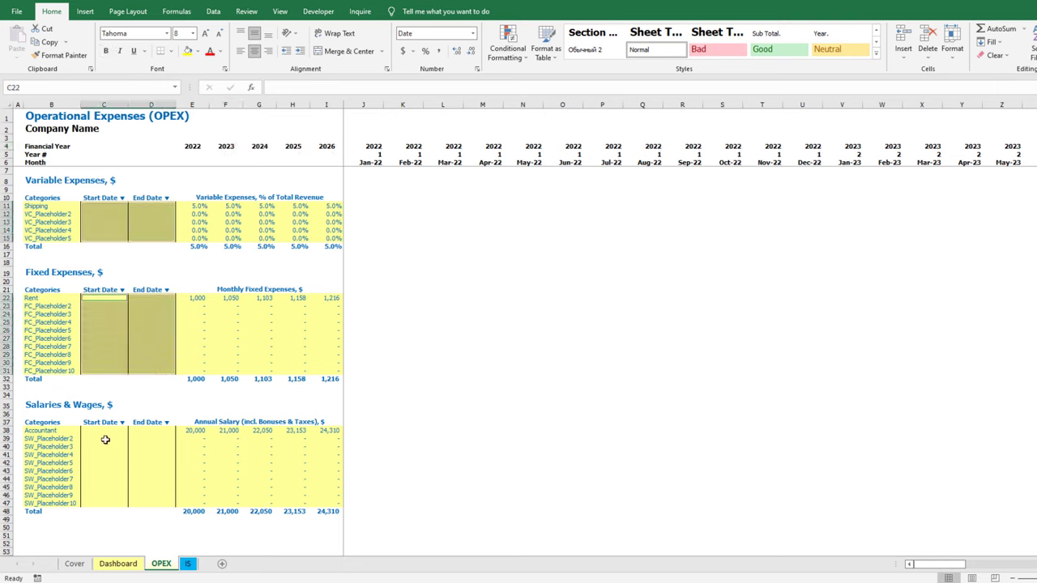
{"action": "left_click_drag", "start_coordinate": [104, 431], "coordinate": [154, 497]}
{"action": "left_click", "coordinate": [213, 11]}
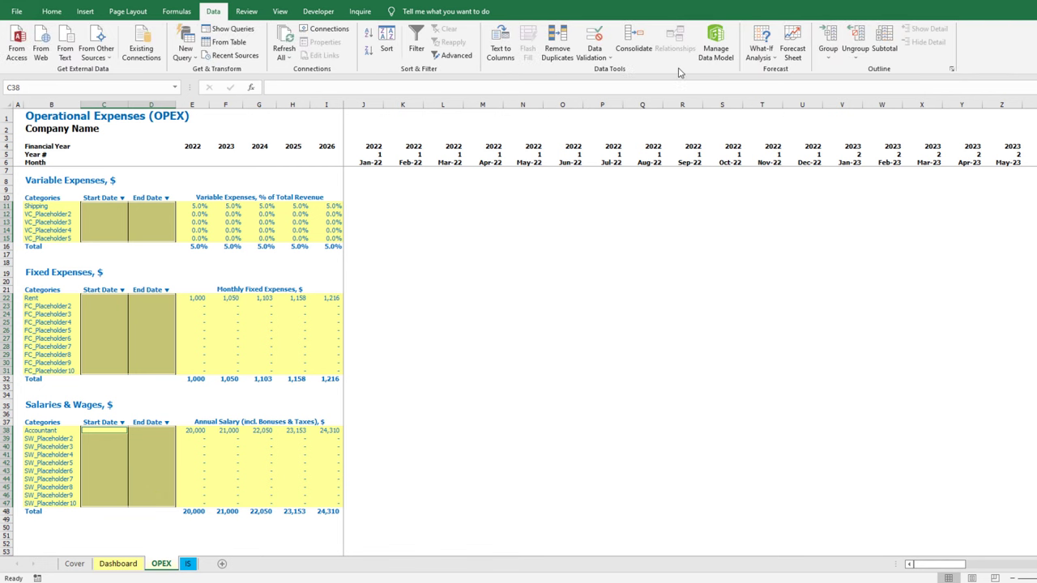
{"action": "left_click", "coordinate": [595, 39]}
{"action": "left_click", "coordinate": [683, 325]}
{"action": "left_click", "coordinate": [670, 372]}
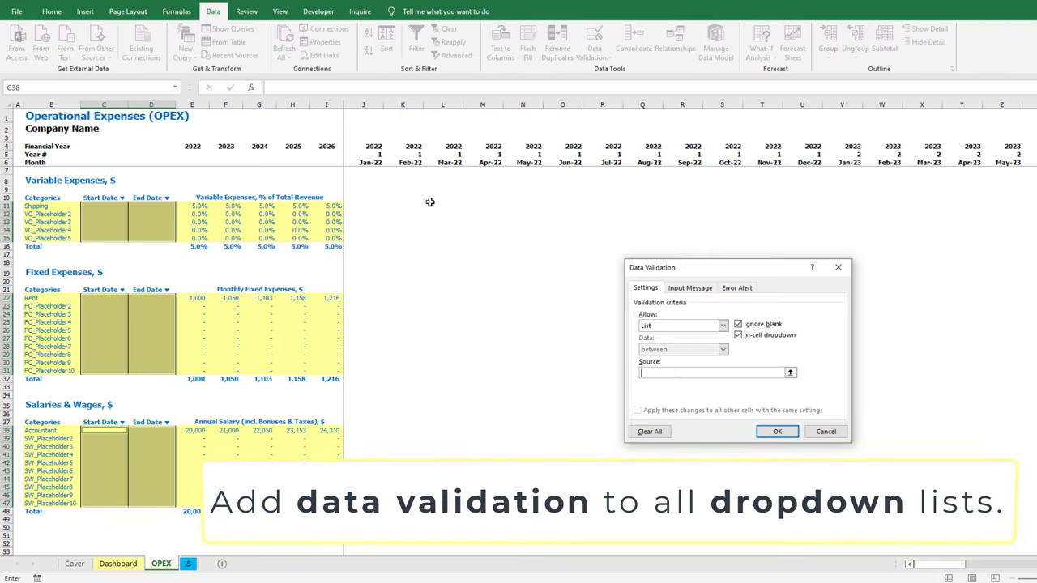
{"action": "key", "text": "ctrl+shift+Right"}
{"action": "left_click", "coordinate": [778, 432]}
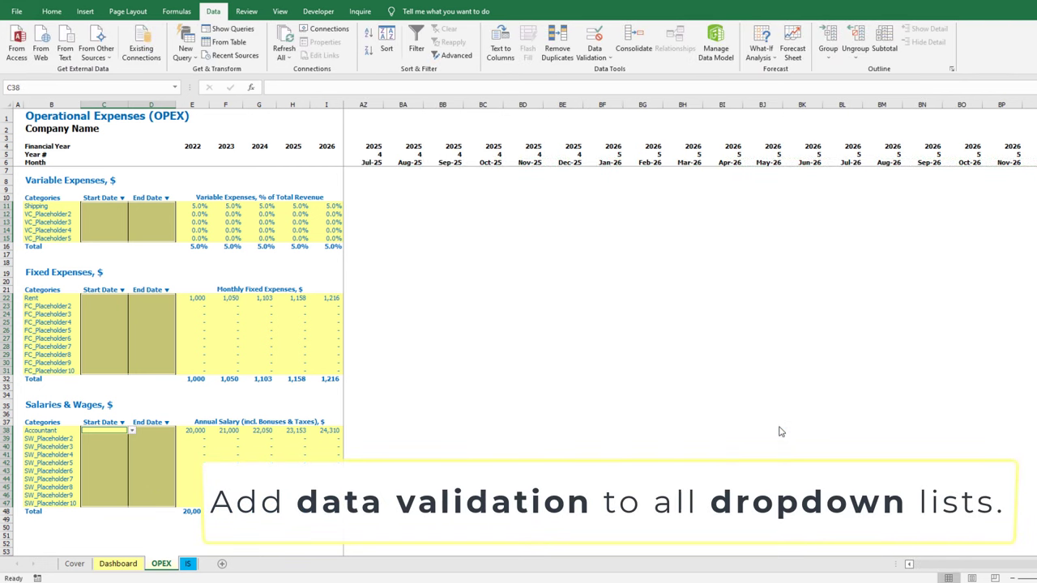
Set the Shipping start date in C11 to an absolute reference to the first month, $J$6
{"action": "key", "text": "Right"}
{"action": "key", "text": "Right"}
{"action": "key", "text": "Right"}
{"action": "left_click", "coordinate": [114, 205]}
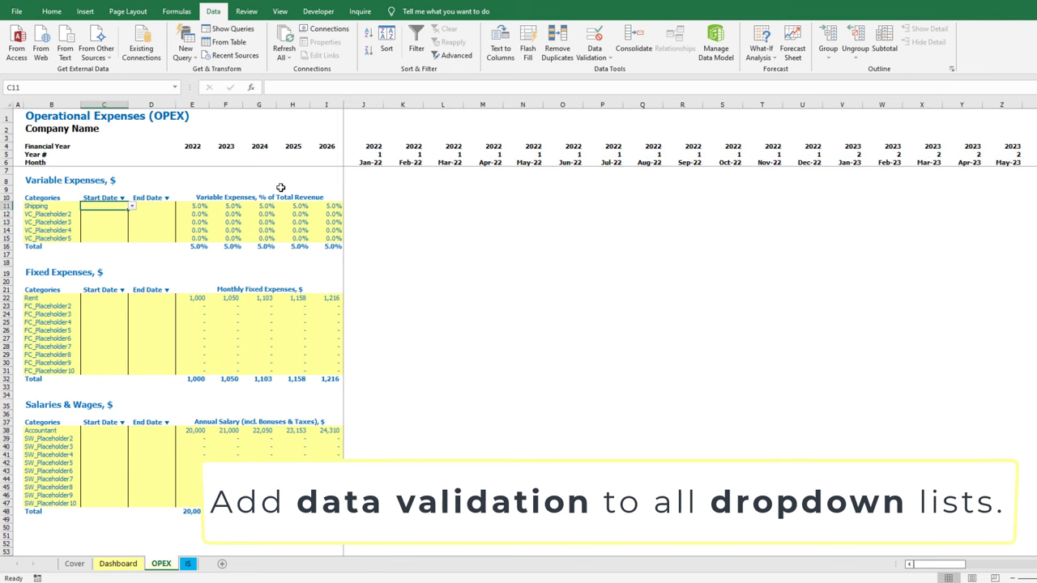
{"action": "type", "text": "="}
{"action": "left_click", "coordinate": [356, 161]}
{"action": "key", "text": "F4"}
{"action": "key", "text": "ctrl+Return"}
{"action": "key", "text": "Right"}
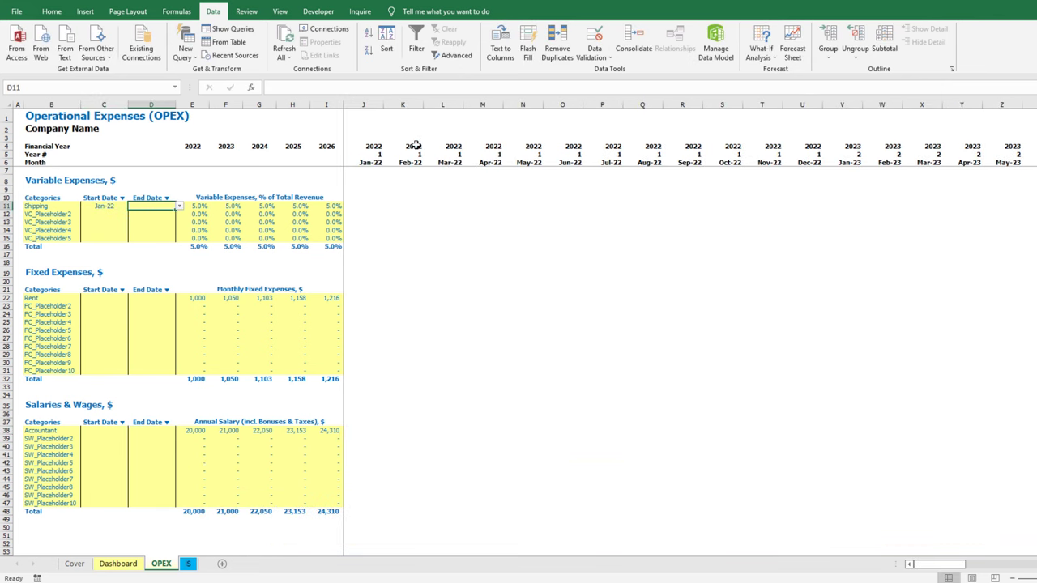
Set the Shipping end date in D11 to an absolute reference to the last month in row 6
{"action": "type", "text": "="}
{"action": "left_click", "coordinate": [413, 162]}
{"action": "key", "text": "ctrl+Right"}
{"action": "key", "text": "F4"}
{"action": "key", "text": "Return"}
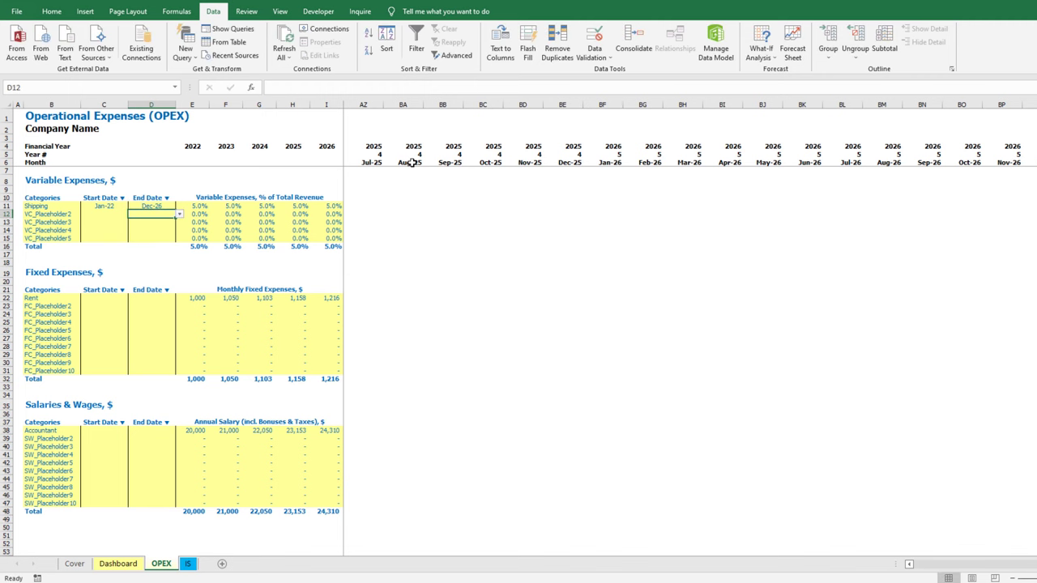
Copy the start and end dates from C11:D11 to the remaining variable, fixed and salary rows
{"action": "key", "text": "Up"}
{"action": "key", "text": "Right"}
{"action": "key", "text": "Right"}
{"action": "key", "text": "Right"}
{"action": "key", "text": "Right"}
{"action": "key", "text": "Right"}
{"action": "key", "text": "Right"}
{"action": "key", "text": "Right"}
{"action": "key", "text": "Right"}
{"action": "key", "text": "Right"}
{"action": "key", "text": "Right"}
{"action": "left_click_drag", "start_coordinate": [105, 206], "coordinate": [148, 205]}
{"action": "key", "text": "ctrl+c"}
{"action": "left_click_drag", "start_coordinate": [109, 215], "coordinate": [110, 238]}
{"action": "key", "text": "ctrl+v"}
{"action": "left_click_drag", "start_coordinate": [101, 298], "coordinate": [97, 367]}
{"action": "key", "text": "ctrl+v"}
{"action": "left_click_drag", "start_coordinate": [104, 431], "coordinate": [104, 504]}
{"action": "key", "text": "ctrl+v"}
Begin the Shipping formula in J11 with an IF test on the active period: AND($C11<=J$6,$D11>=J$6)
{"action": "left_click", "coordinate": [355, 207]}
{"action": "type", "text": "=if"}
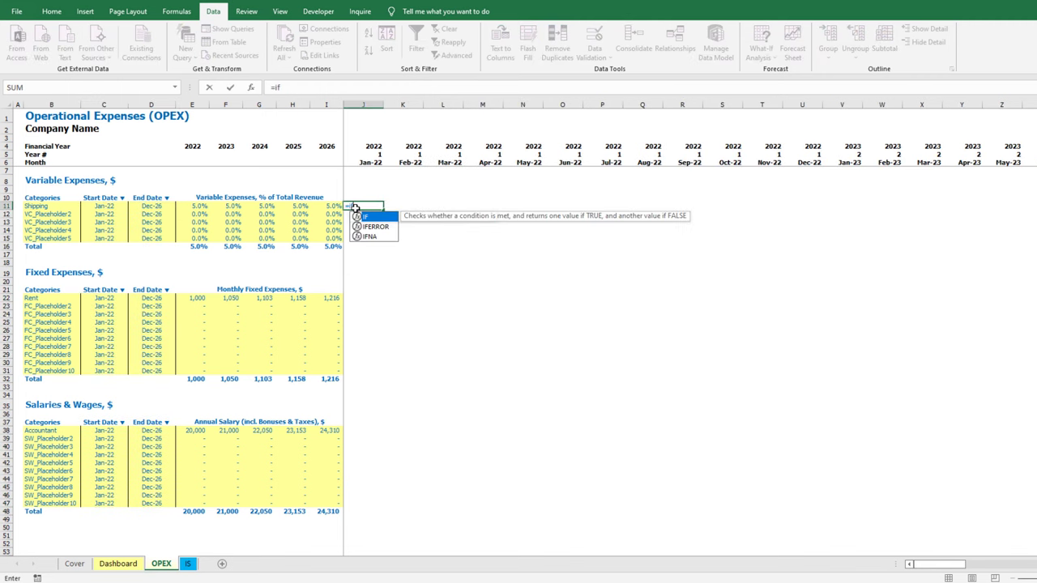
{"action": "type", "text": "(and("}
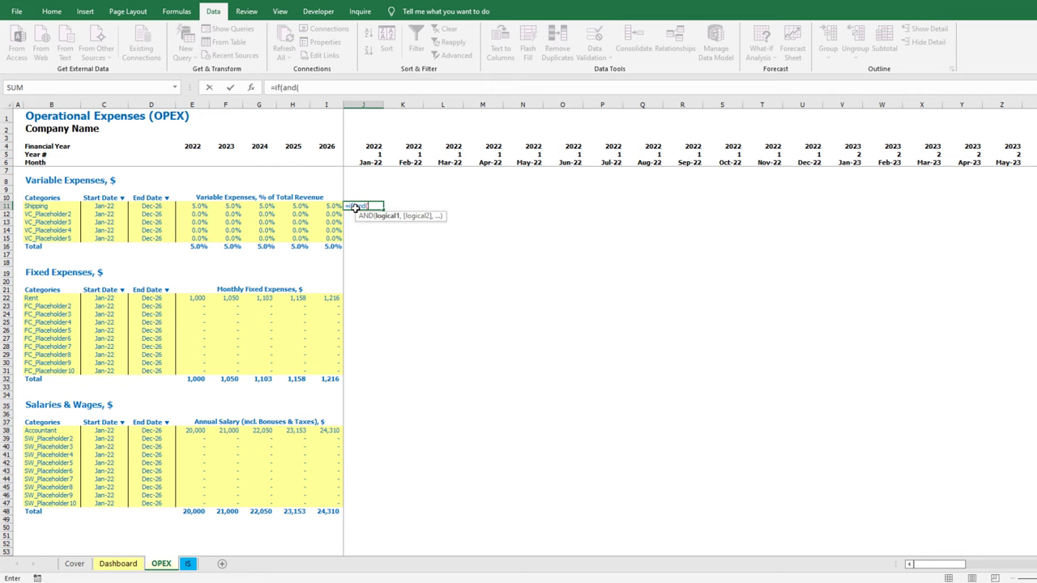
{"action": "key", "text": "F4"}
{"action": "key", "text": "F4"}
{"action": "key", "text": "F4"}
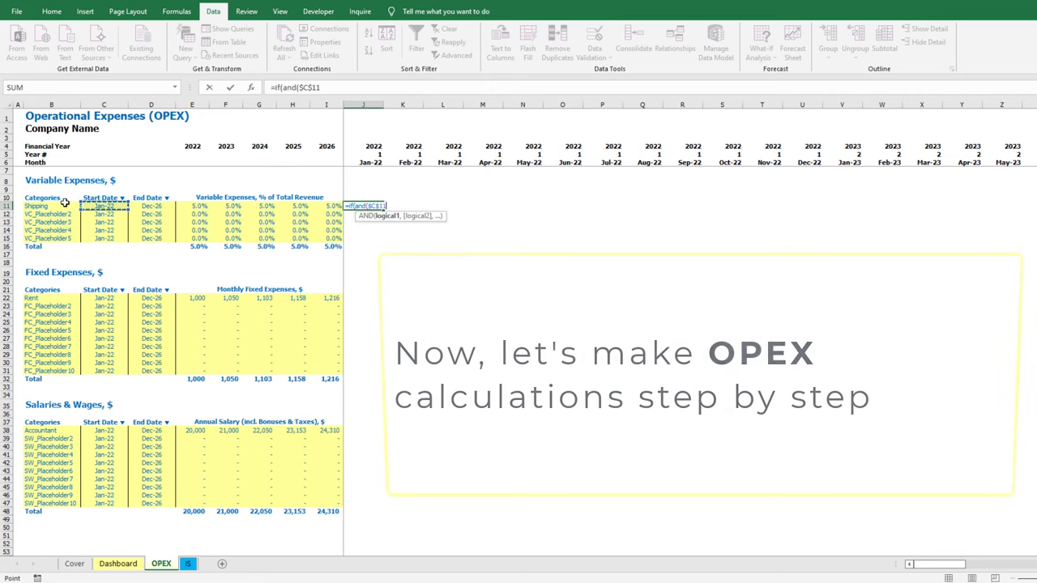
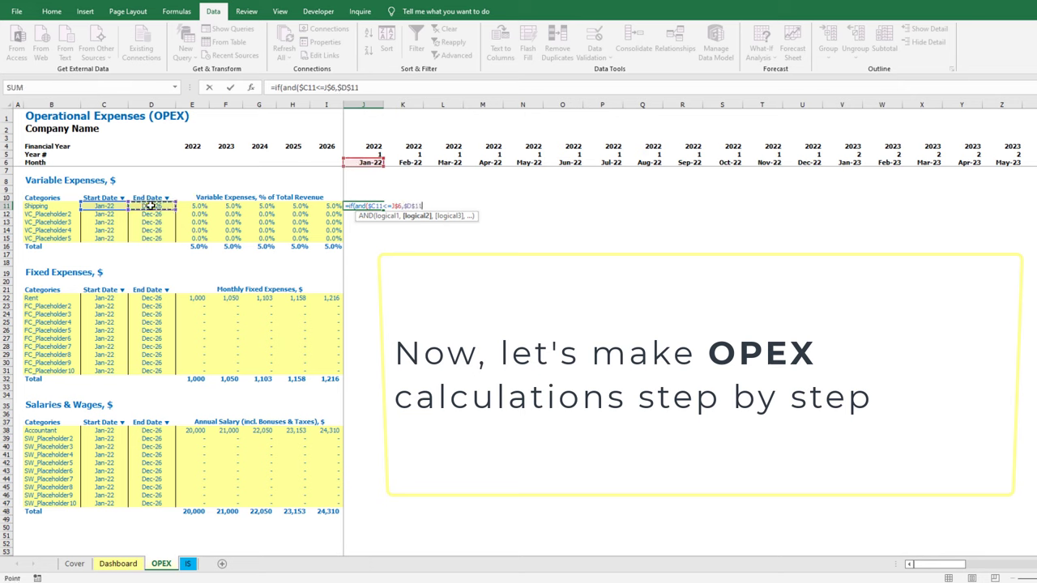
{"action": "type", "text": ">=J$6"}
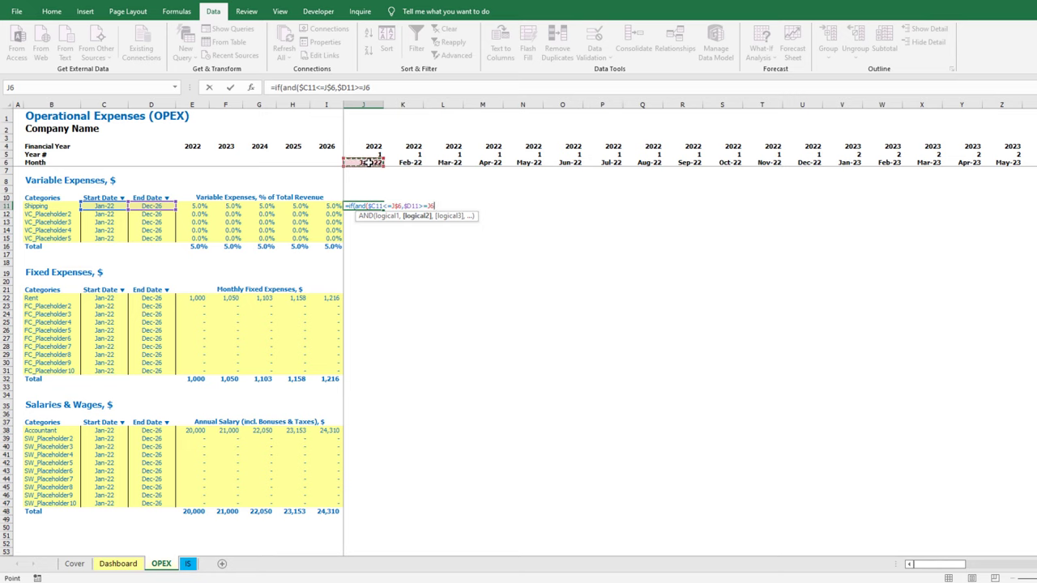
{"action": "type", "text": ")"}
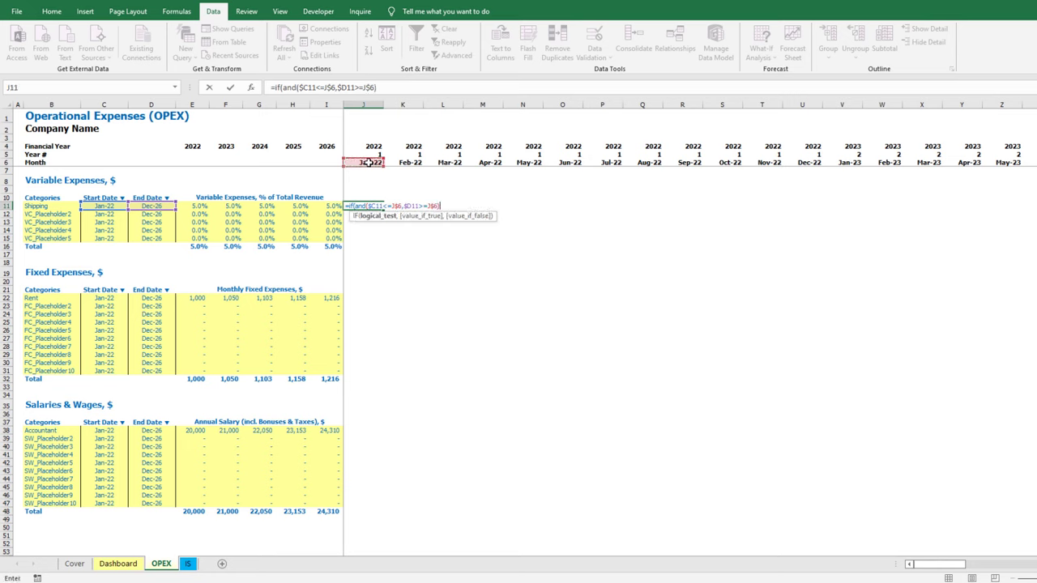
Complete the J11 formula with INDEX($E11:$I11,1,J$5), otherwise 0, multiplied by total revenue IS!J$21
{"action": "type", "text": ",index"}
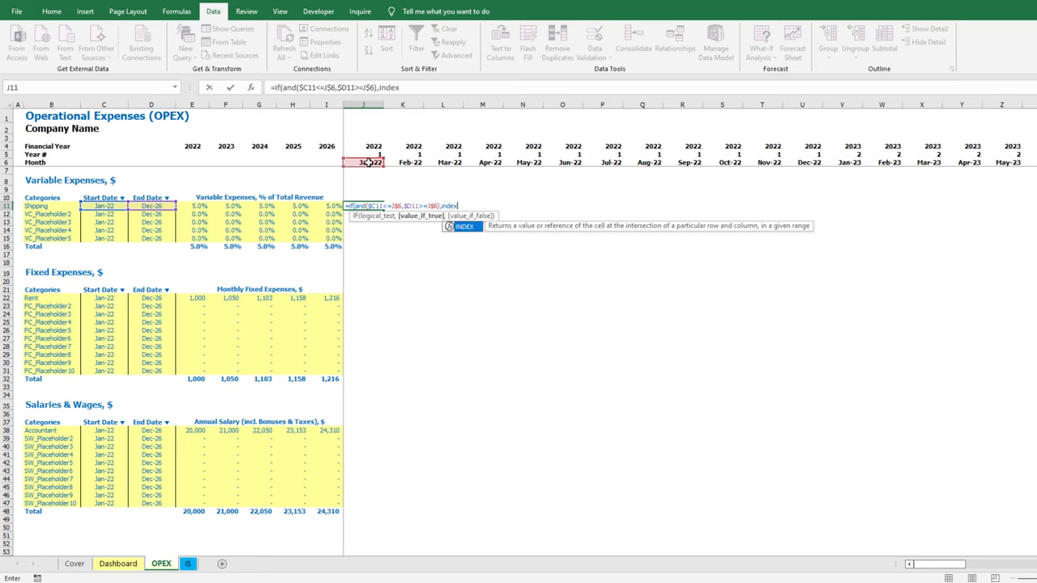
{"action": "type", "text": "("}
{"action": "left_click_drag", "start_coordinate": [190, 204], "coordinate": [320, 206]}
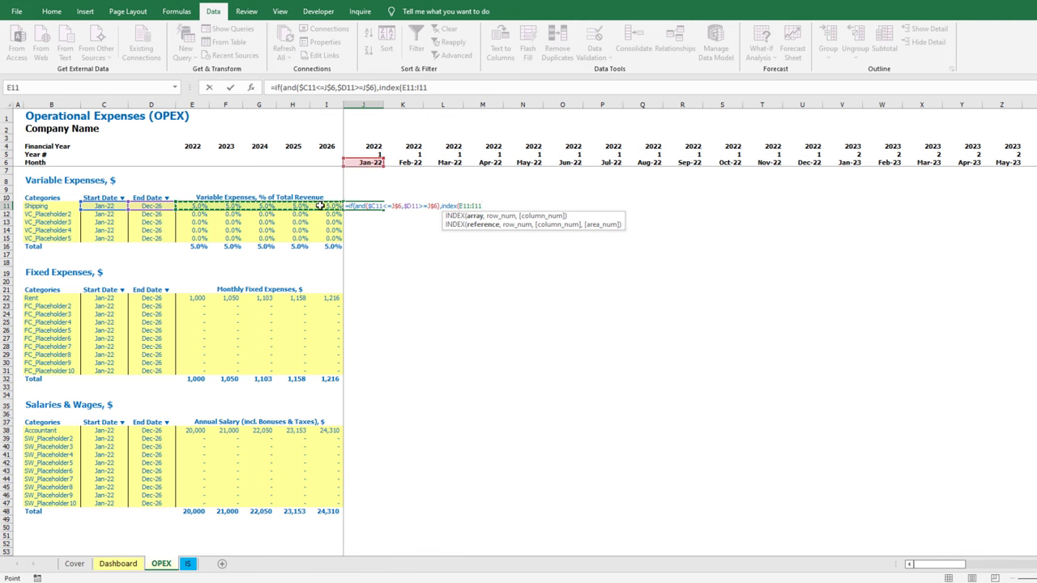
{"action": "key", "text": "F4"}
{"action": "key", "text": "F4"}
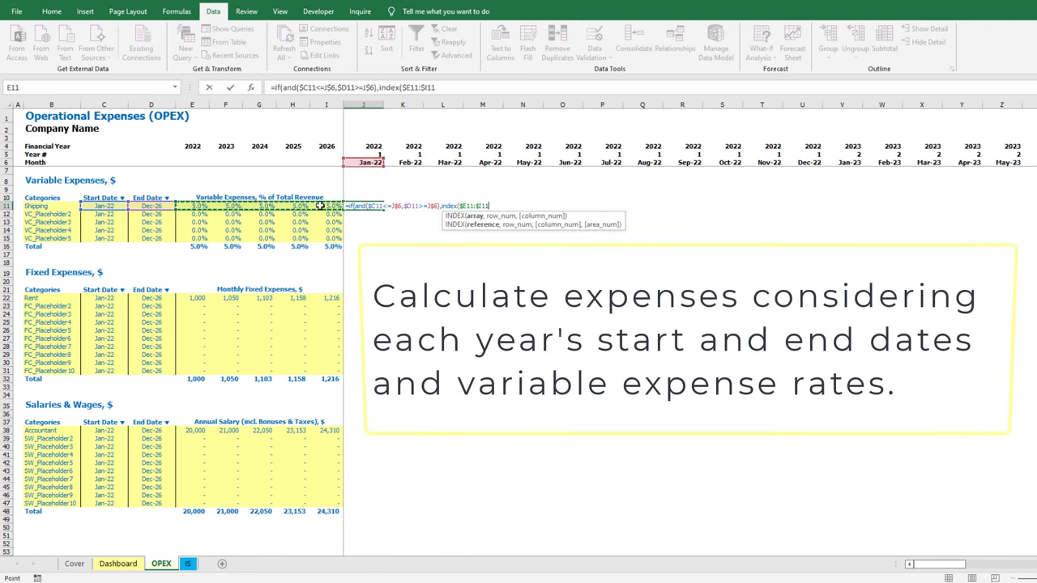
{"action": "type", "text": ",1,"}
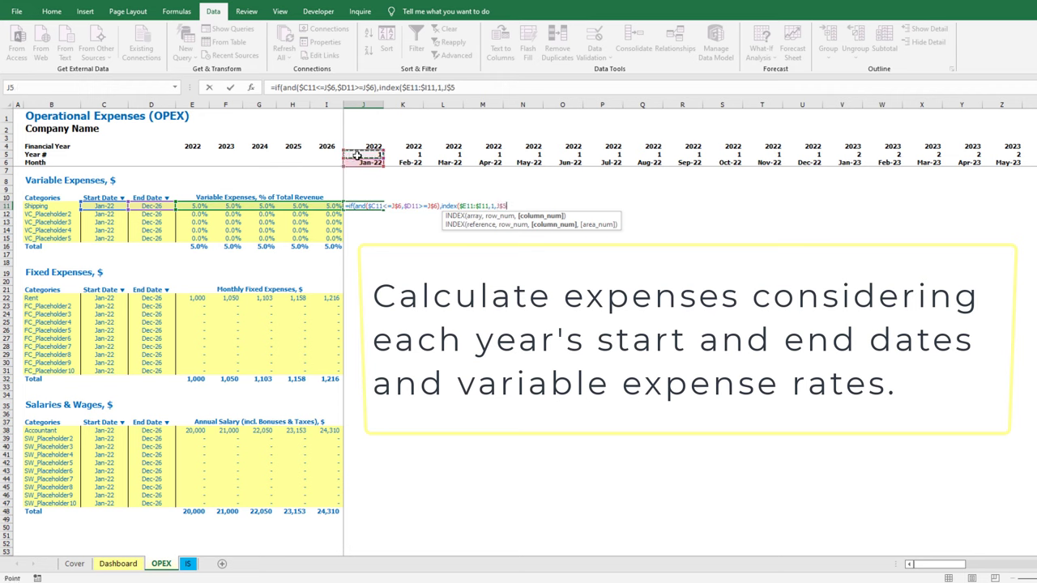
{"action": "type", "text": "),0"}
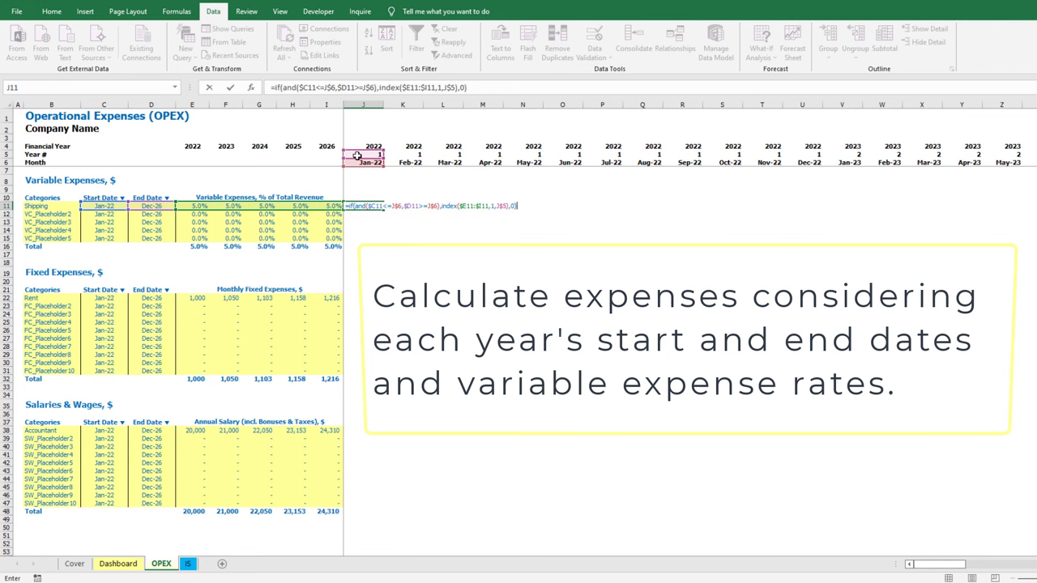
{"action": "type", "text": "*"}
{"action": "left_click", "coordinate": [187, 563]}
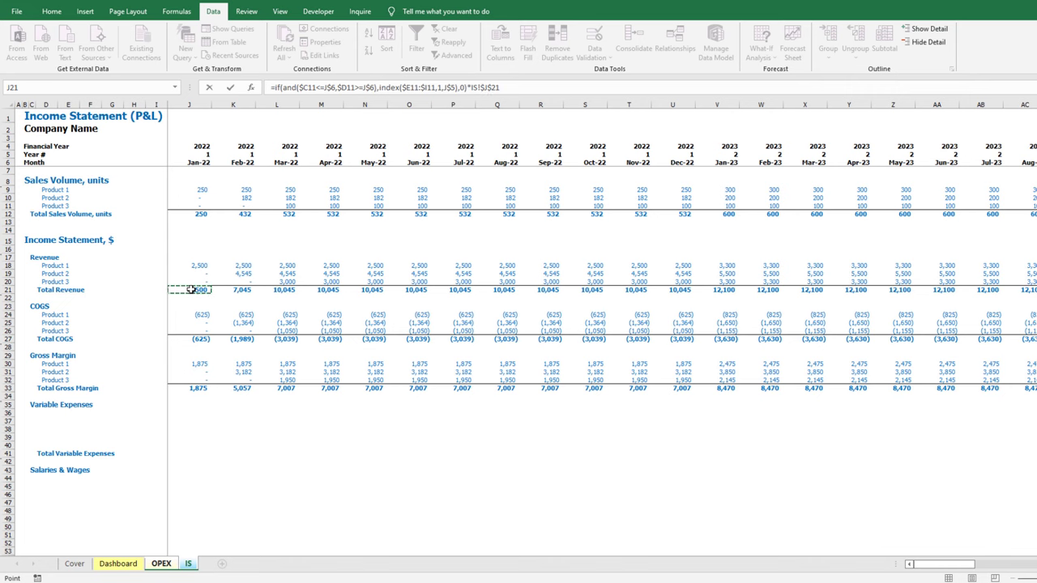
{"action": "key", "text": "Return"}
Copy the J11 variable expense formula across all months and rows of J11:BQ15
{"action": "key", "text": "Up"}
{"action": "key", "text": "ctrl+c"}
{"action": "key", "text": "Up"}
{"action": "key", "text": "Up"}
{"action": "key", "text": "Up"}
{"action": "key", "text": "Up"}
{"action": "key", "text": "Up"}
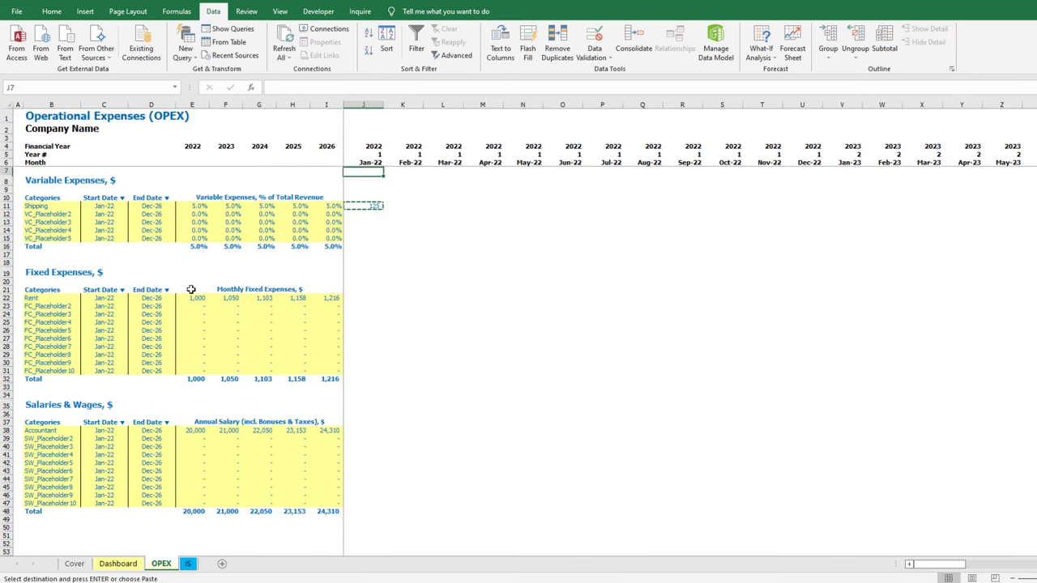
{"action": "key", "text": "ctrl+Right"}
{"action": "key", "text": "Down"}
{"action": "key", "text": "Down"}
{"action": "key", "text": "Down"}
{"action": "key", "text": "Down"}
{"action": "key", "text": "Down"}
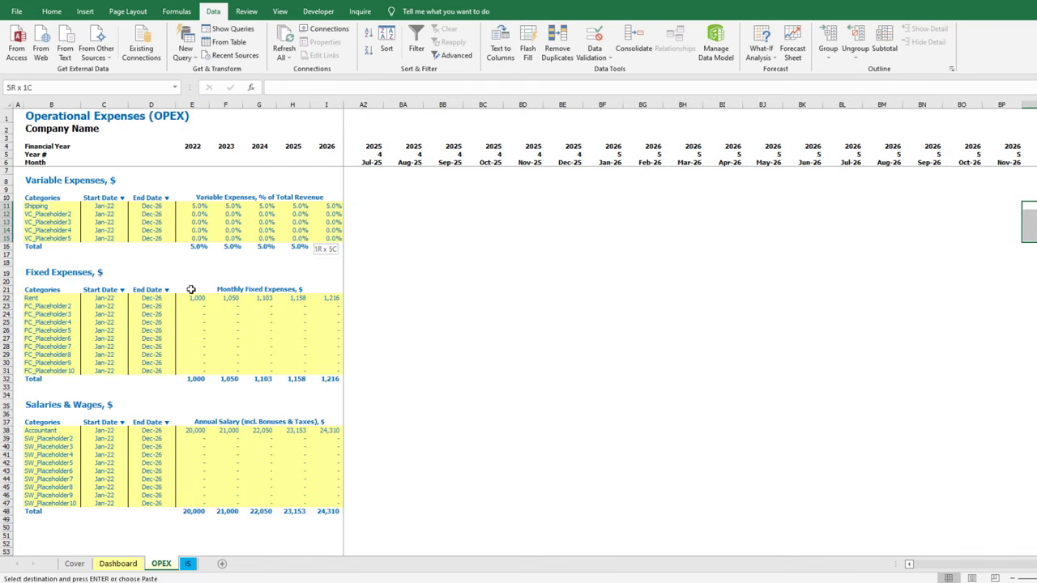
{"action": "key", "text": "ctrl+shift+Left"}
{"action": "key", "text": "ctrl+v"}
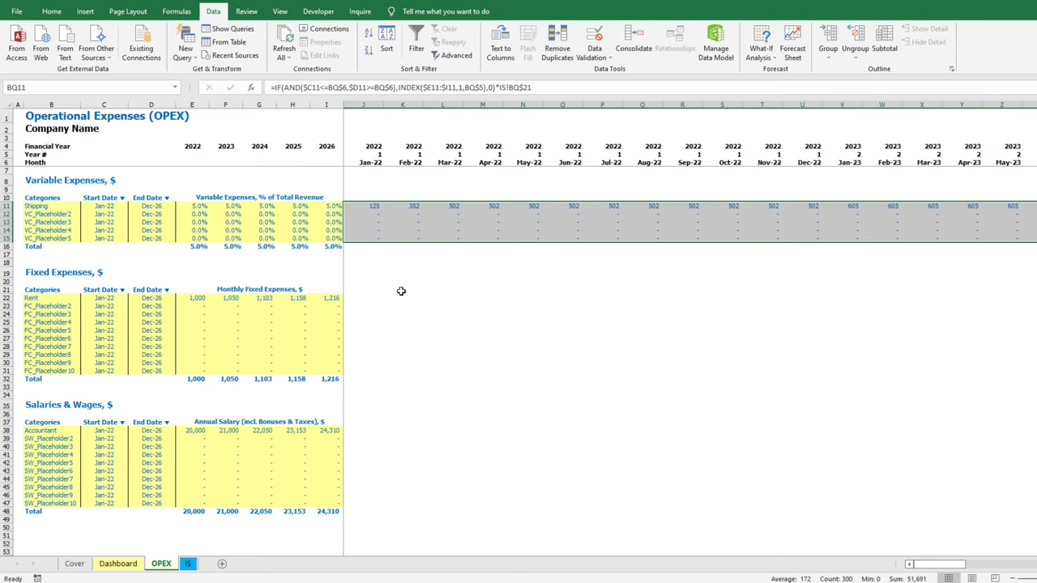
Reuse the variable expense formula for Rent in J22, removing the *IS!J$21 revenue multiplier
{"action": "left_click", "coordinate": [363, 236]}
{"action": "key", "text": "ctrl+c"}
{"action": "left_click", "coordinate": [370, 297]}
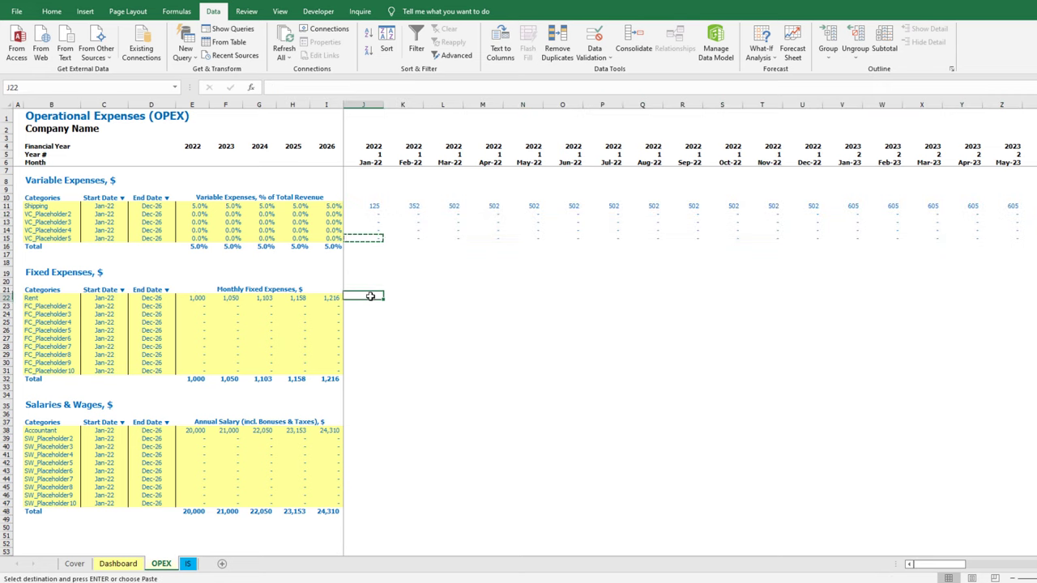
{"action": "key", "text": "ctrl+v"}
{"action": "left_click", "coordinate": [475, 87]}
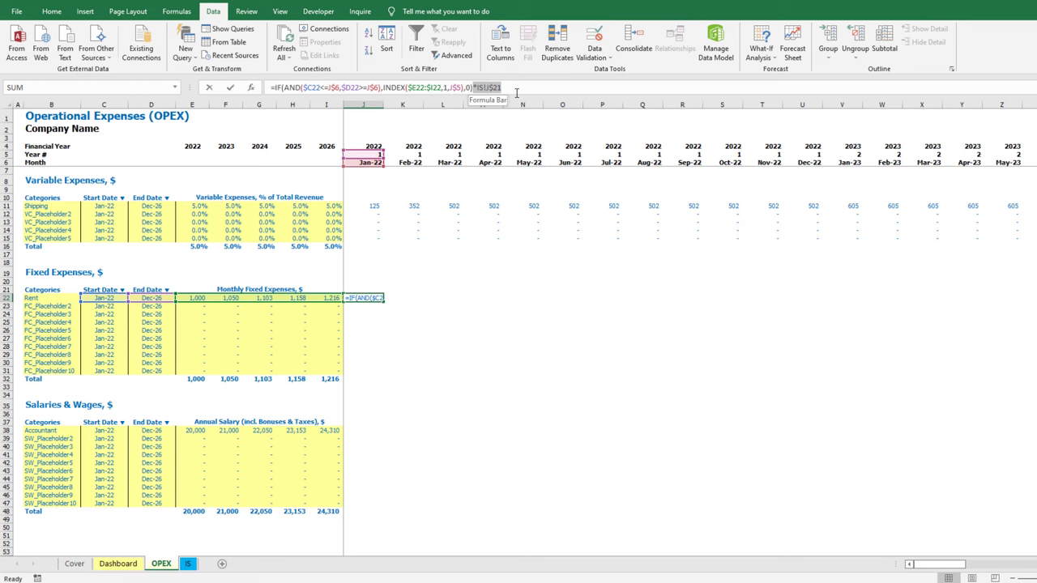
{"action": "key", "text": "Delete"}
{"action": "key", "text": "ctrl+Return"}
Copy the J22 fixed expense formula across all months and categories of J22:BQ31
{"action": "key", "text": "ctrl+c"}
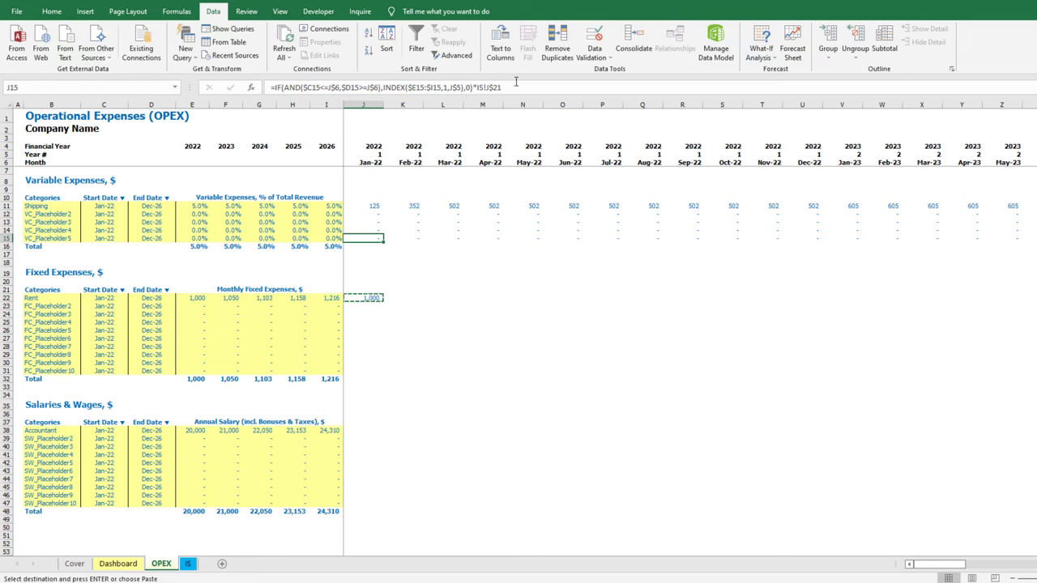
{"action": "key", "text": "ctrl+Right"}
{"action": "key", "text": "Down"}
{"action": "key", "text": "Down"}
{"action": "key", "text": "Down"}
{"action": "key", "text": "Down"}
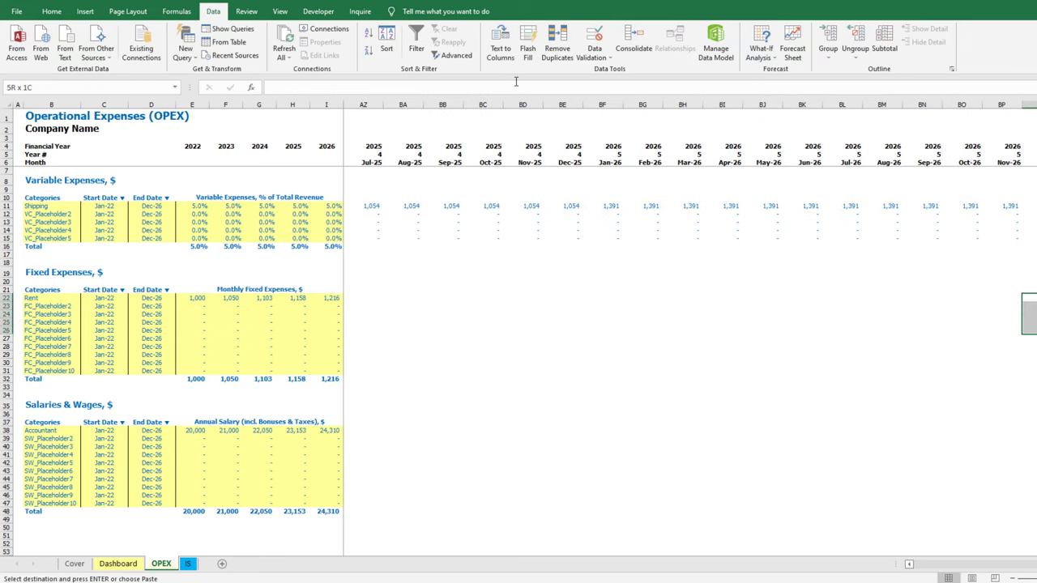
{"action": "key", "text": "ctrl+shift+Left"}
{"action": "key", "text": "ctrl+v"}
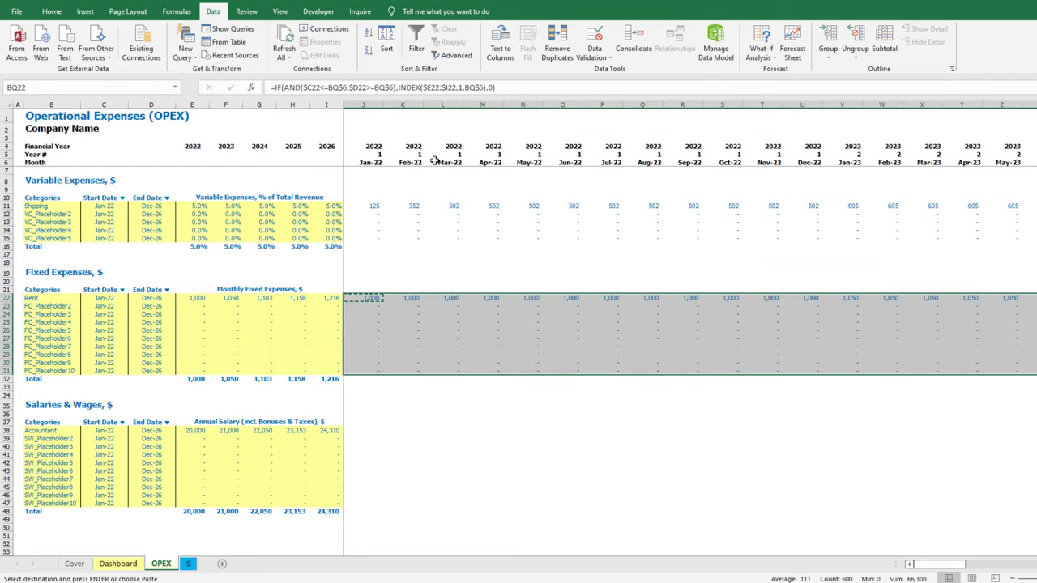
Reuse the fixed expense formula for Accountant in J38, dividing the result by 12 to get a monthly salary
{"action": "left_click", "coordinate": [365, 369]}
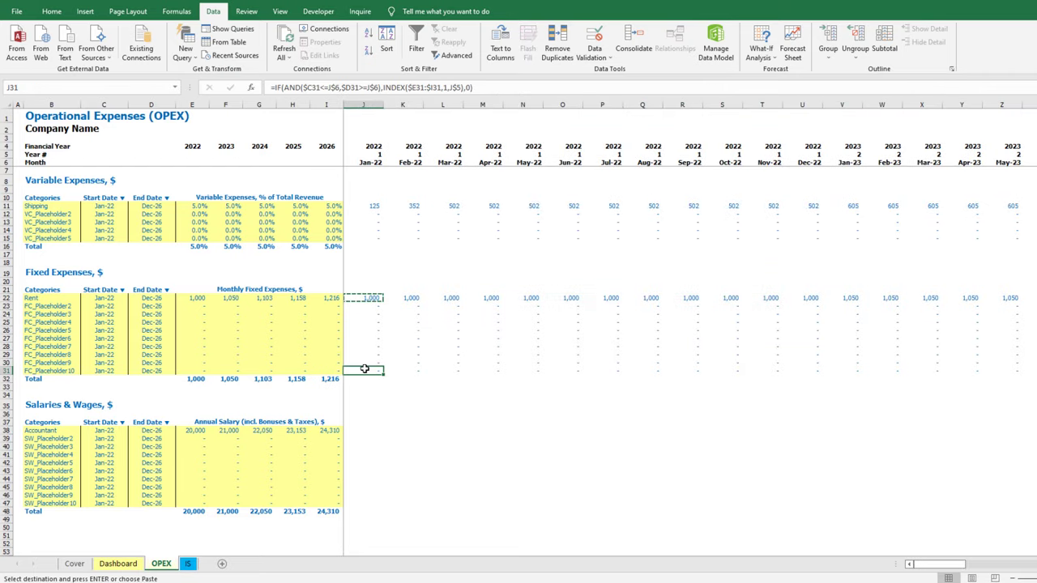
{"action": "left_click", "coordinate": [365, 430]}
{"action": "key", "text": "ctrl+v"}
{"action": "left_click", "coordinate": [478, 88]}
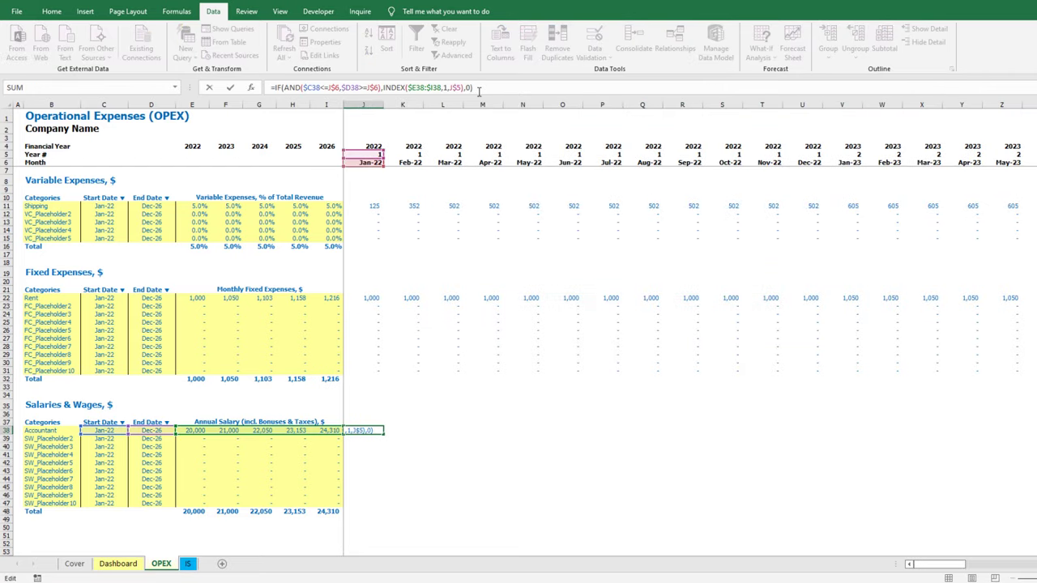
{"action": "type", "text": "/12"}
{"action": "key", "text": "ctrl+Return"}
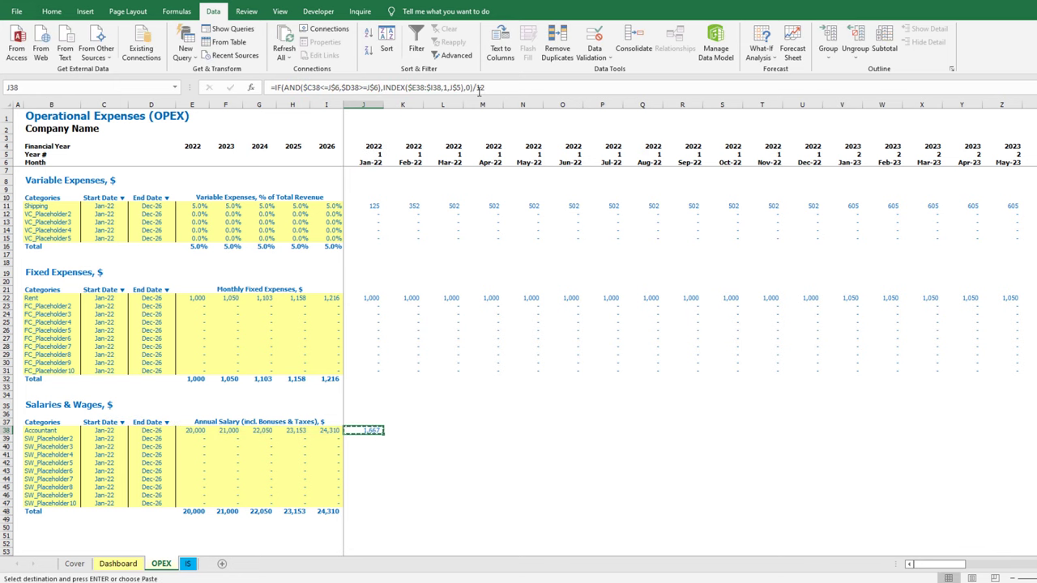
Copy the J38 monthly salary formula across all months and positions of J38:BQ47
{"action": "key", "text": "ctrl+Right"}
{"action": "key", "text": "Down"}
{"action": "key", "text": "Down"}
{"action": "key", "text": "Down"}
{"action": "key", "text": "Down"}
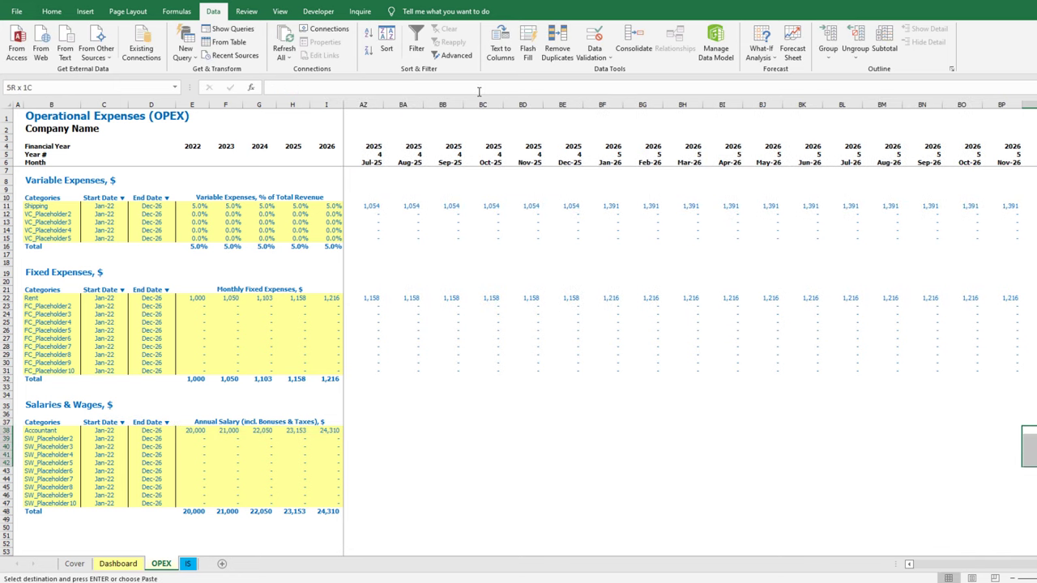
{"action": "key", "text": "ctrl+shift+Left"}
{"action": "key", "text": "ctrl+v"}
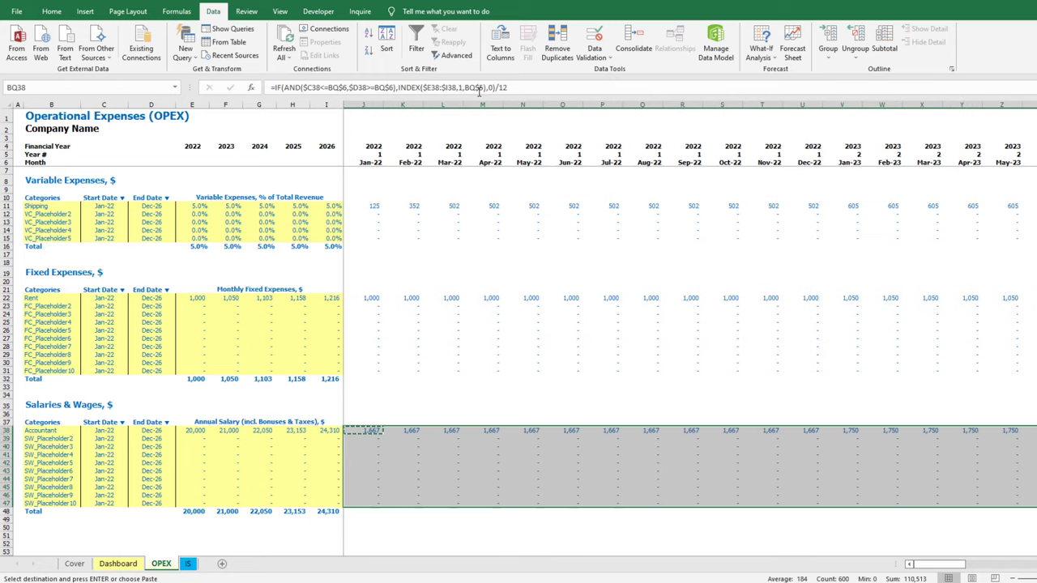
Try another start and end date for Rent to test the fixed expense formula, and undo both changes
{"action": "left_click", "coordinate": [104, 298]}
{"action": "left_click", "coordinate": [132, 298]}
{"action": "left_click", "coordinate": [102, 314]}
{"action": "left_click", "coordinate": [179, 299]}
{"action": "left_click", "coordinate": [142, 344]}
{"action": "left_click_drag", "start_coordinate": [403, 298], "coordinate": [563, 298]}
{"action": "key", "text": "ctrl+z"}
{"action": "key", "text": "ctrl+z"}
Total the variable expenses in J16 with =SUM(J11:J15), copy it across all months, and add a bottom border along row 15
{"action": "type", "text": "=SUM(J11:J15)"}
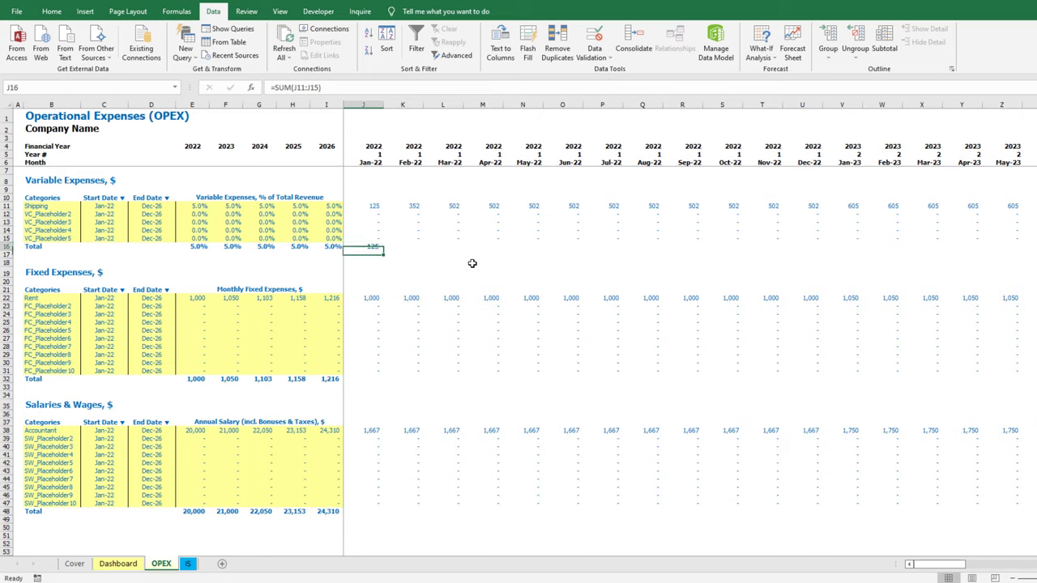
{"action": "key", "text": "ctrl+v"}
{"action": "left_click", "coordinate": [363, 241]}
{"action": "key", "text": "ctrl+shift+Right"}
{"action": "left_click", "coordinate": [51, 12]}
{"action": "left_click", "coordinate": [160, 51]}
Total the fixed expenses in J32 with =SUM(J22:J31), copy it across all months, and add a bottom border along row 31
{"action": "left_click", "coordinate": [364, 379]}
{"action": "type", "text": "=SUM(J22:J31)"}
{"action": "key", "text": "ctrl+v"}
{"action": "left_click", "coordinate": [160, 51]}
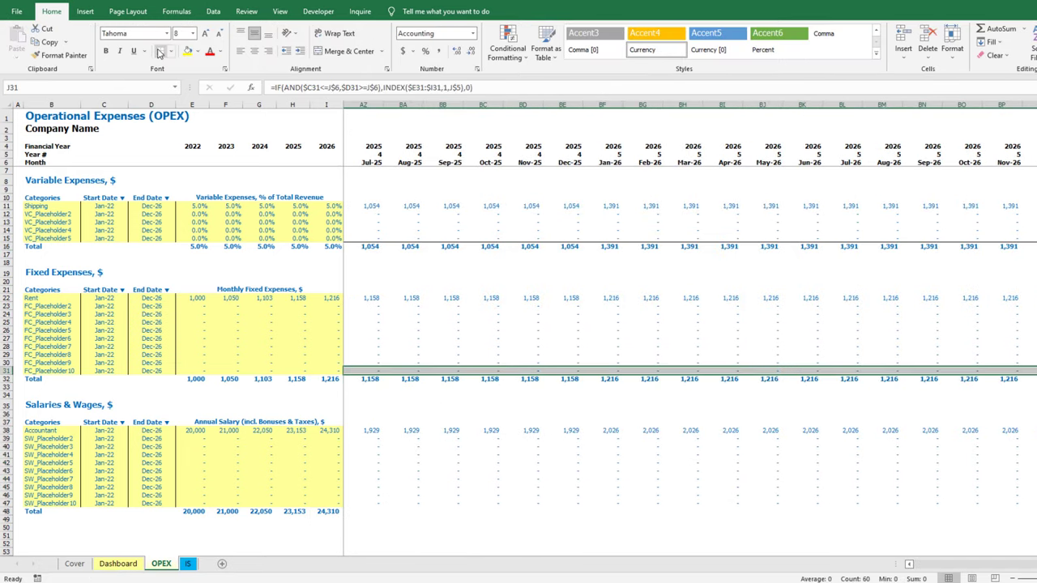
Total the monthly salaries in J48 with =SUM(J38:J47) and copy the total across all months
{"action": "type", "text": "=SUM(J38:J47)"}
{"action": "key", "text": "ctrl+shift+Right"}
{"action": "key", "text": "ctrl+v"}
On the IS sheet, link the Variable Expenses labels in D36:D40 to the OPEX category names starting at Shipping
{"action": "left_click", "coordinate": [188, 564]}
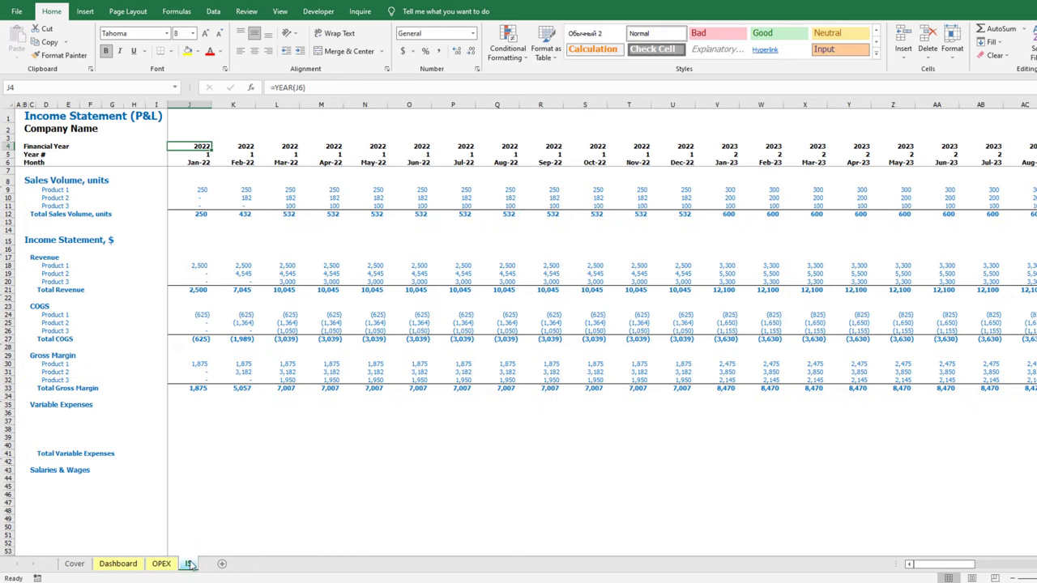
{"action": "left_click", "coordinate": [51, 413]}
{"action": "type", "text": "="}
{"action": "left_click", "coordinate": [161, 563]}
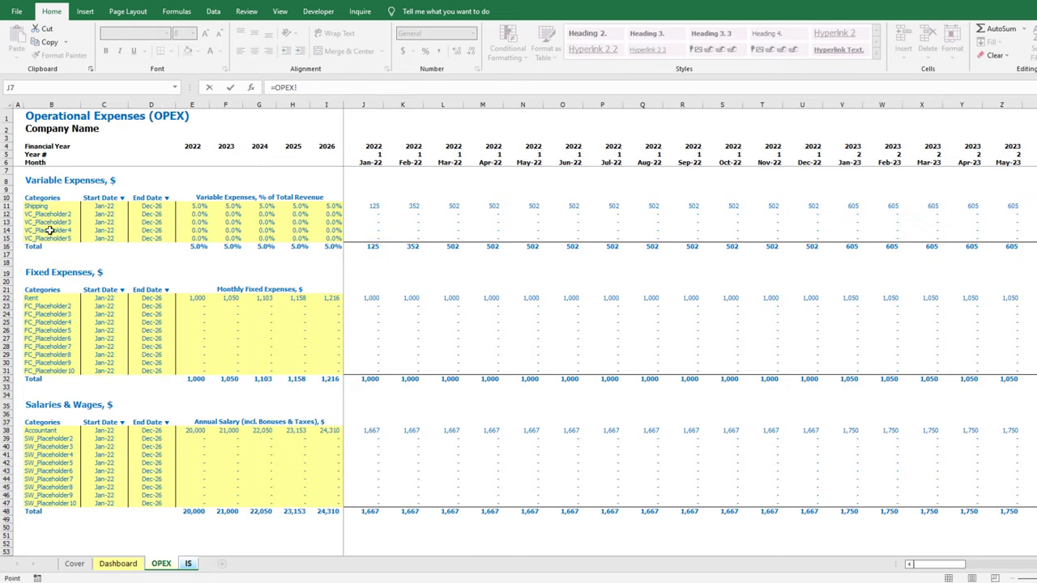
{"action": "left_click", "coordinate": [41, 208]}
{"action": "key", "text": "ctrl+Return"}
{"action": "key", "text": "ctrl+c"}
{"action": "key", "text": "Down"}
{"action": "left_click_drag", "start_coordinate": [46, 421], "coordinate": [46, 446]}
{"action": "key", "text": "ctrl+v"}
Link Shipping for Jan-22 in J36 to the OPEX sheet's monthly shipping expense as a negative value
{"action": "left_click", "coordinate": [186, 413]}
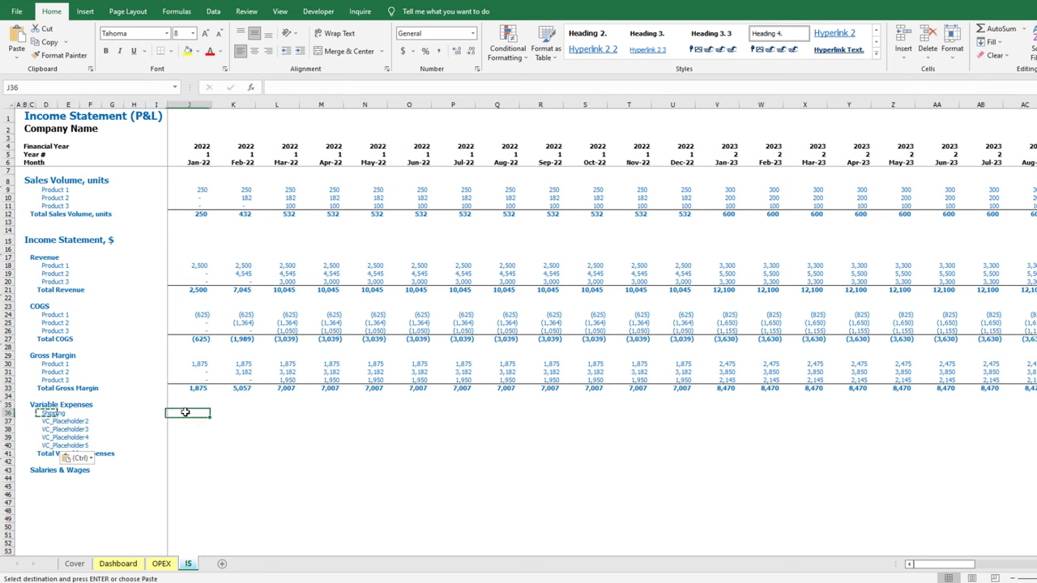
{"action": "type", "text": "="}
{"action": "left_click", "coordinate": [161, 564]}
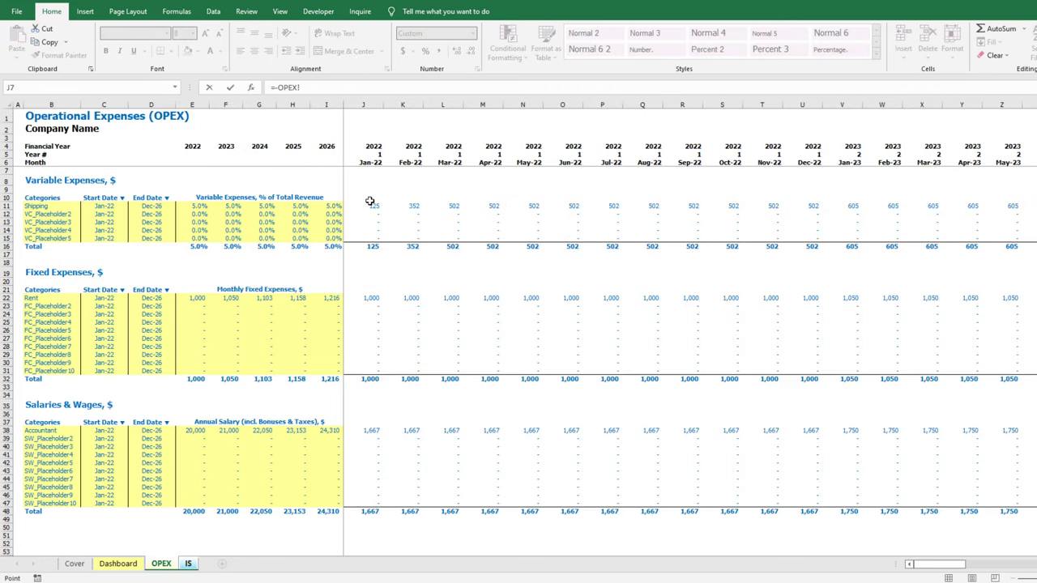
{"action": "key", "text": "Return"}
{"action": "key", "text": "Up"}
Copy the J36 variable expense link across all months and categories of J36:BQ40
{"action": "key", "text": "ctrl+c"}
{"action": "key", "text": "ctrl+Up"}
{"action": "key", "text": "ctrl+Right"}
{"action": "key", "text": "Down"}
{"action": "key", "text": "Down"}
{"action": "key", "text": "Down"}
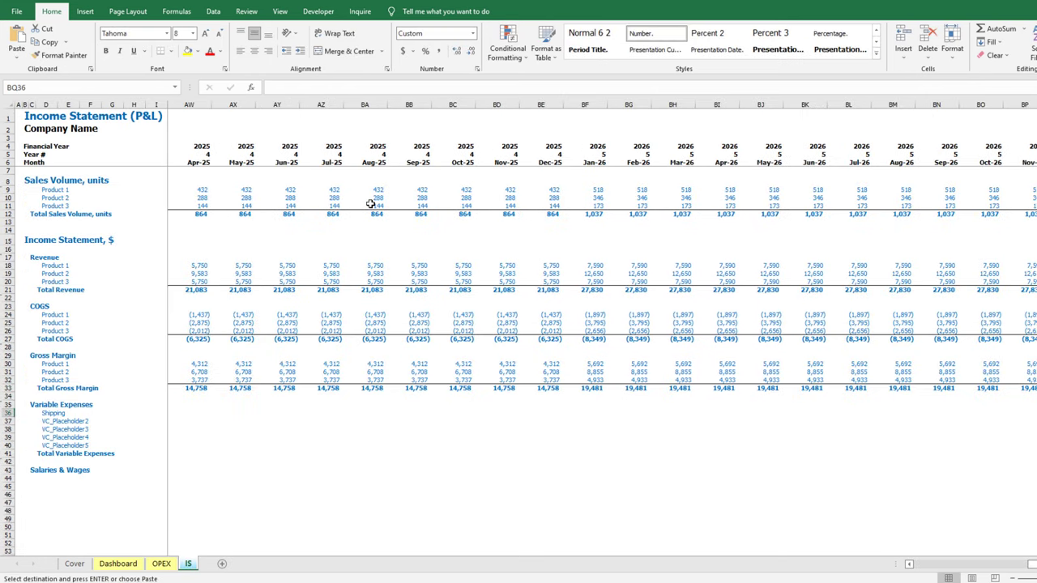
{"action": "key", "text": "ctrl+shift+Left"}
{"action": "key", "text": "ctrl+v"}
Sum Total Variable Expenses in J41 over J36:J40 and copy the total across all months to BQ41
{"action": "left_click", "coordinate": [193, 454]}
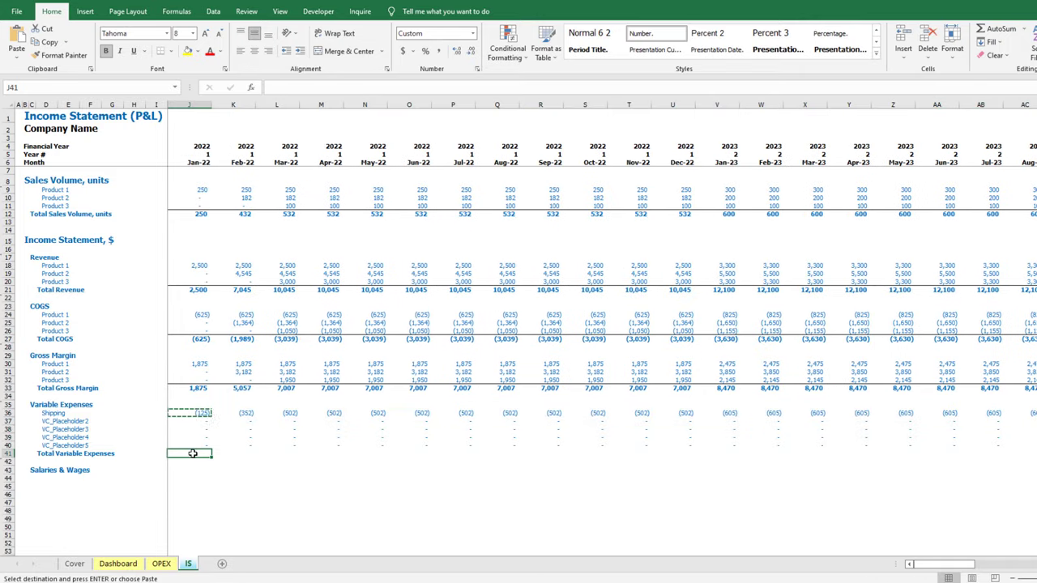
{"action": "key", "text": "Escape"}
{"action": "key", "text": "alt+="}
{"action": "key", "text": "Return"}
{"action": "key", "text": "Up"}
{"action": "key", "text": "ctrl+c"}
{"action": "key", "text": "Up"}
{"action": "key", "text": "ctrl+Right"}
{"action": "key", "text": "Down"}
{"action": "key", "text": "ctrl+shift+Left"}
{"action": "key", "text": "ctrl+v"}
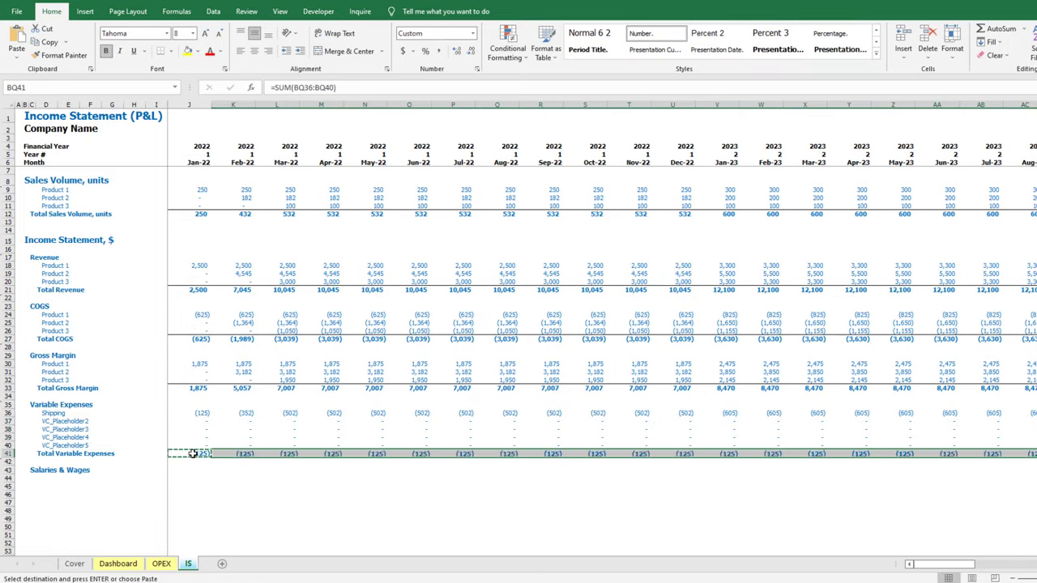
Link the Salaries & Wages labels in D44:D53 to the OPEX position names starting at Accountant
{"action": "left_click", "coordinate": [233, 495]}
{"action": "key", "text": "Escape"}
{"action": "scroll", "coordinate": [176, 488], "scroll_direction": "down", "scroll_amount": 3}
{"action": "left_click", "coordinate": [46, 403]}
{"action": "type", "text": "="}
{"action": "left_click", "coordinate": [161, 563]}
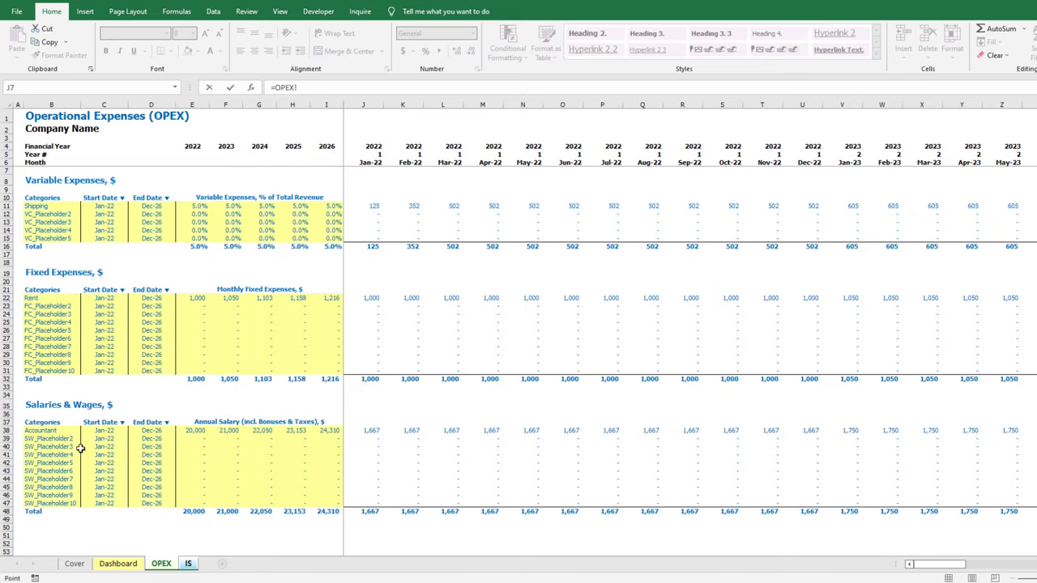
{"action": "key", "text": "ctrl+Return"}
{"action": "key", "text": "ctrl+c"}
{"action": "left_click_drag", "start_coordinate": [46, 407], "coordinate": [37, 429]}
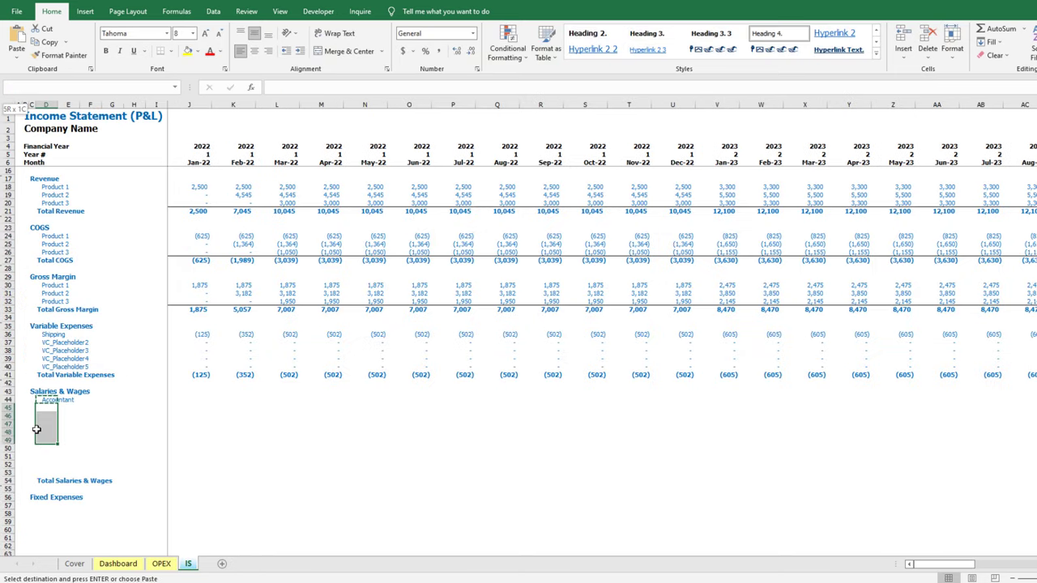
{"action": "key", "text": "Return"}
Link the Accountant expense in J44 to the OPEX sheet as a negative value with =-OPEX!J38
{"action": "left_click", "coordinate": [192, 398]}
{"action": "type", "text": "="}
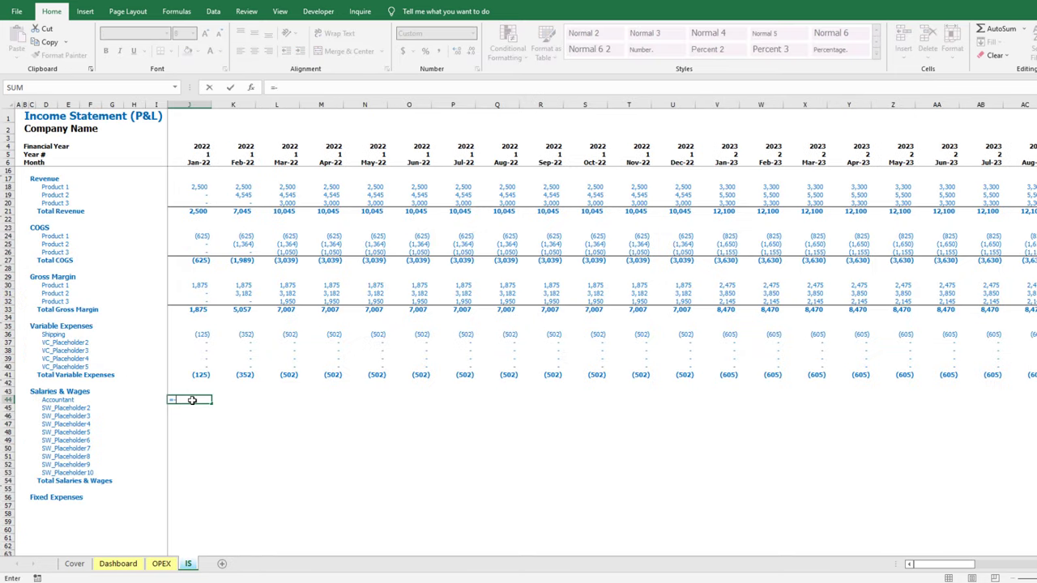
{"action": "left_click", "coordinate": [161, 563]}
{"action": "key", "text": "ctrl+Return"}
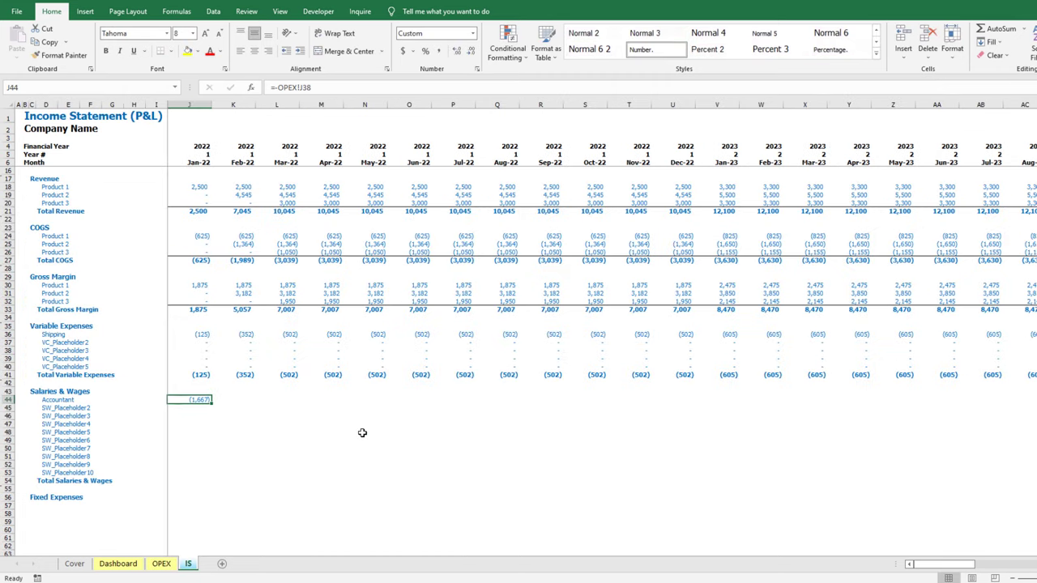
Copy the J44 salary link across all months and positions of J44:BQ53
{"action": "key", "text": "ctrl+c"}
{"action": "key", "text": "ctrl+shift+Right"}
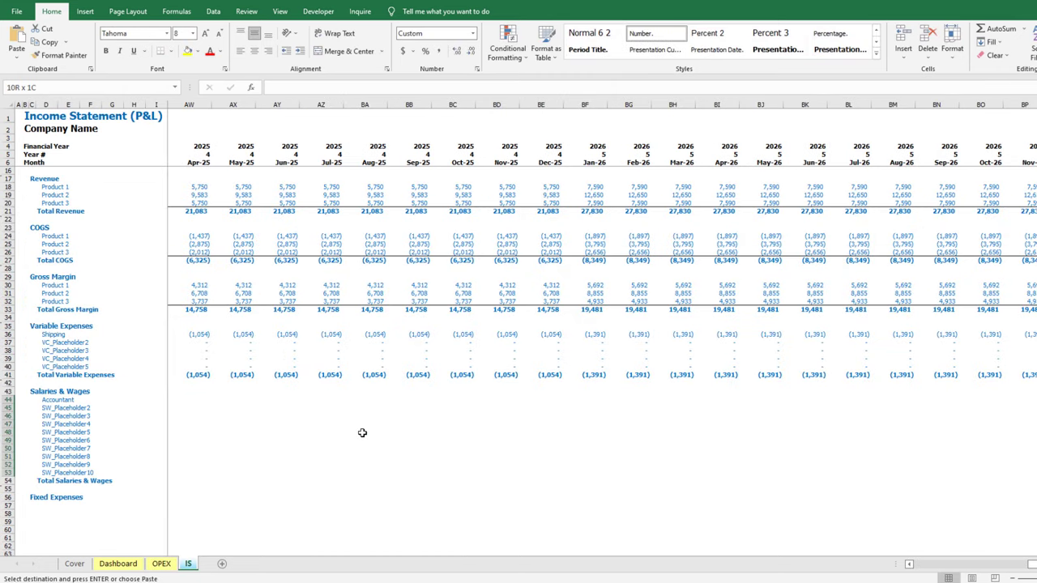
{"action": "key", "text": "ctrl+shift+Left"}
{"action": "key", "text": "Return"}
Calculate Total Salaries & Wages in J54 with =SUM(J44:J53) and copy it across all months
{"action": "left_click", "coordinate": [185, 480]}
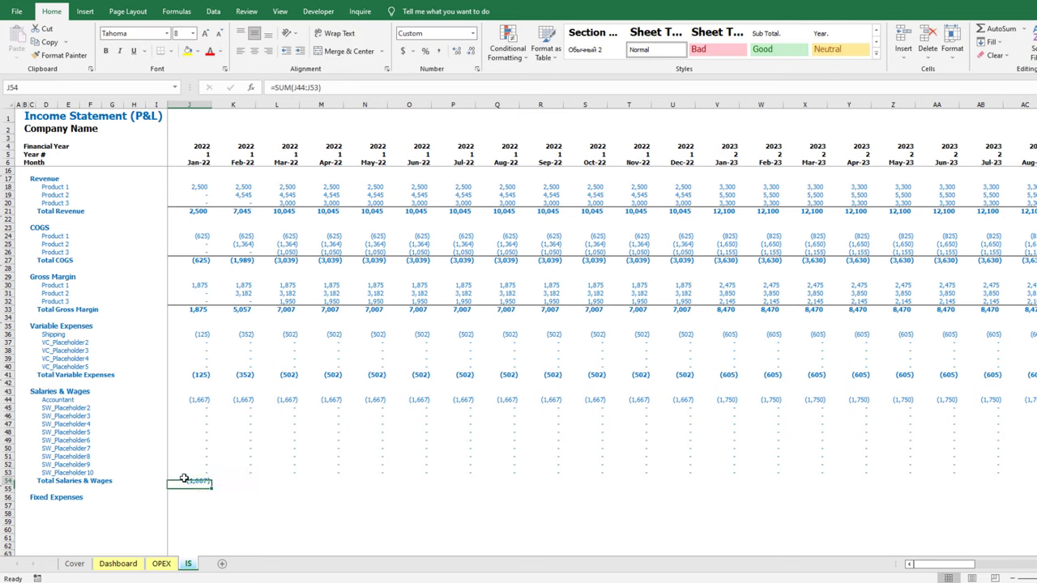
{"action": "key", "text": "ctrl+c"}
{"action": "key", "text": "Up"}
{"action": "key", "text": "ctrl+Right"}
{"action": "key", "text": "Down"}
{"action": "key", "text": "ctrl+shift+Left"}
{"action": "key", "text": "ctrl+v"}
Link the first Fixed Expenses label in D57 to the Rent category name on the OPEX sheet
{"action": "left_click", "coordinate": [185, 497]}
{"action": "scroll", "coordinate": [63, 504], "scroll_direction": "down", "scroll_amount": 3}
{"action": "left_click", "coordinate": [51, 432]}
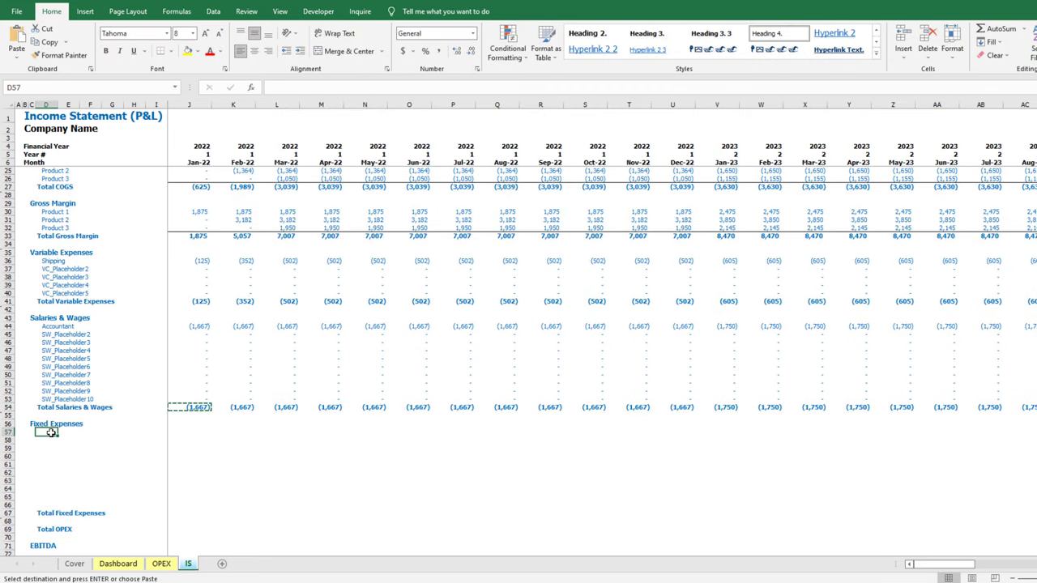
{"action": "type", "text": "="}
{"action": "left_click", "coordinate": [152, 563]}
{"action": "left_click", "coordinate": [29, 299]}
{"action": "key", "text": "ctrl+Return"}
Copy the Rent label link down D58:D66 to bring in the remaining fixed expense category names
{"action": "key", "text": "ctrl+c"}
{"action": "key", "text": "Down"}
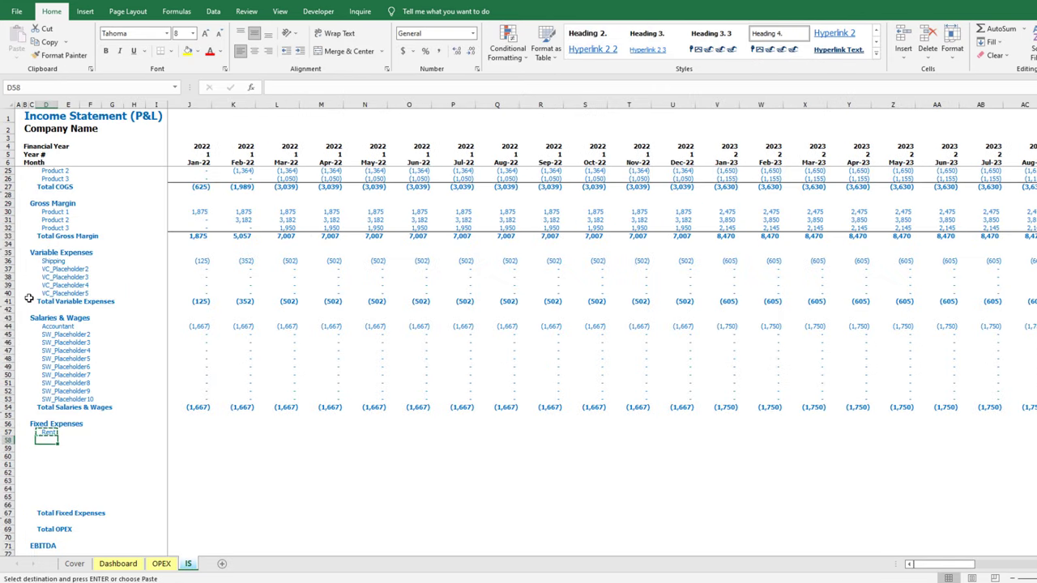
{"action": "key", "text": "shift+Down"}
{"action": "key", "text": "shift+Down"}
{"action": "key", "text": "shift+Down"}
{"action": "key", "text": "shift+Down"}
{"action": "key", "text": "shift+Down"}
{"action": "key", "text": "shift+Down"}
{"action": "key", "text": "shift+Down"}
{"action": "key", "text": "shift+Down"}
{"action": "key", "text": "ctrl+v"}
Link the Rent expense in J57 to the OPEX sheet as a negative value with =-OPEX!J22
{"action": "left_click", "coordinate": [183, 426]}
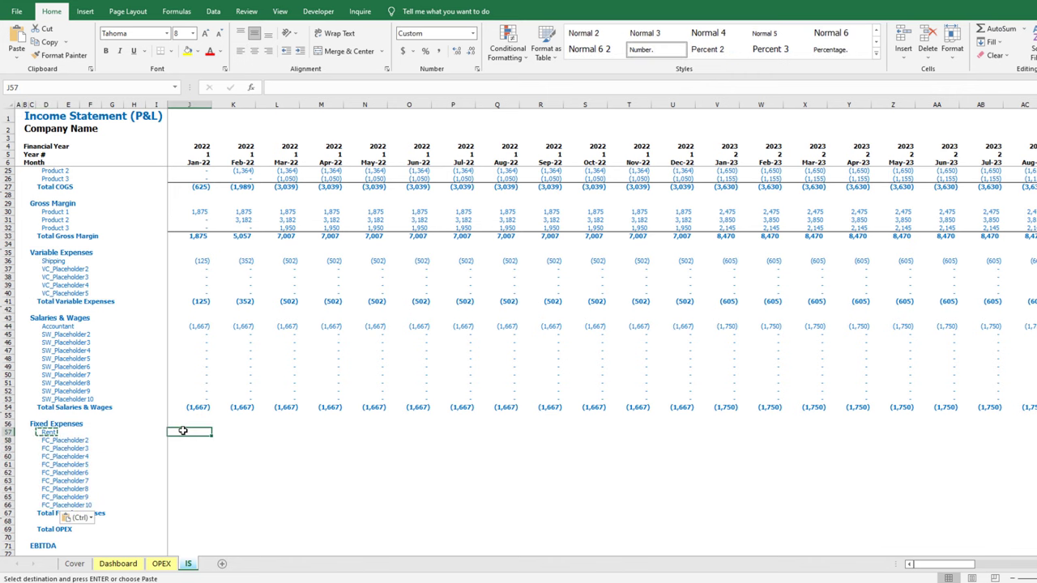
{"action": "type", "text": "="}
{"action": "left_click", "coordinate": [161, 564]}
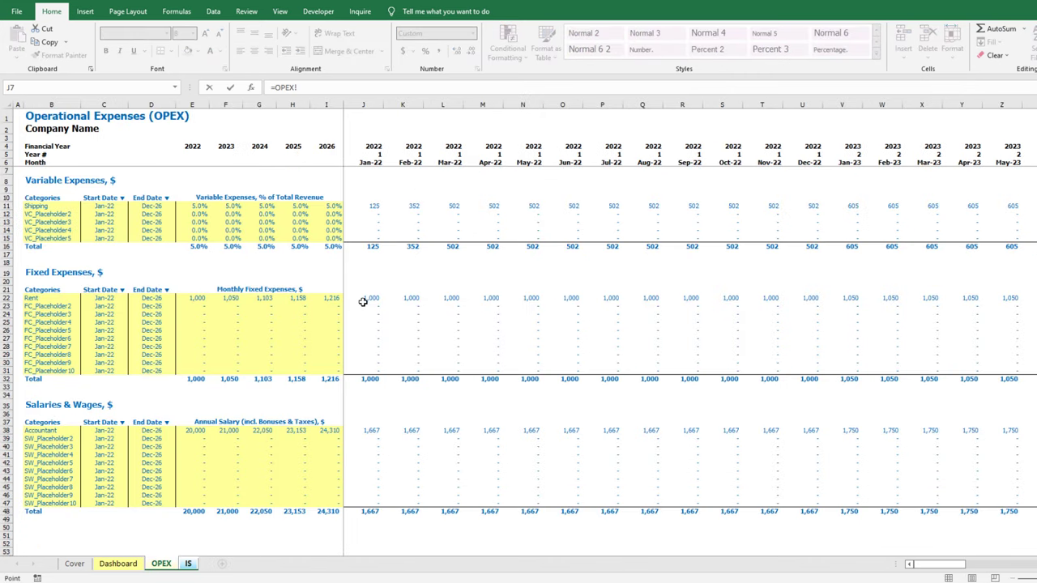
{"action": "key", "text": "ctrl+Return"}
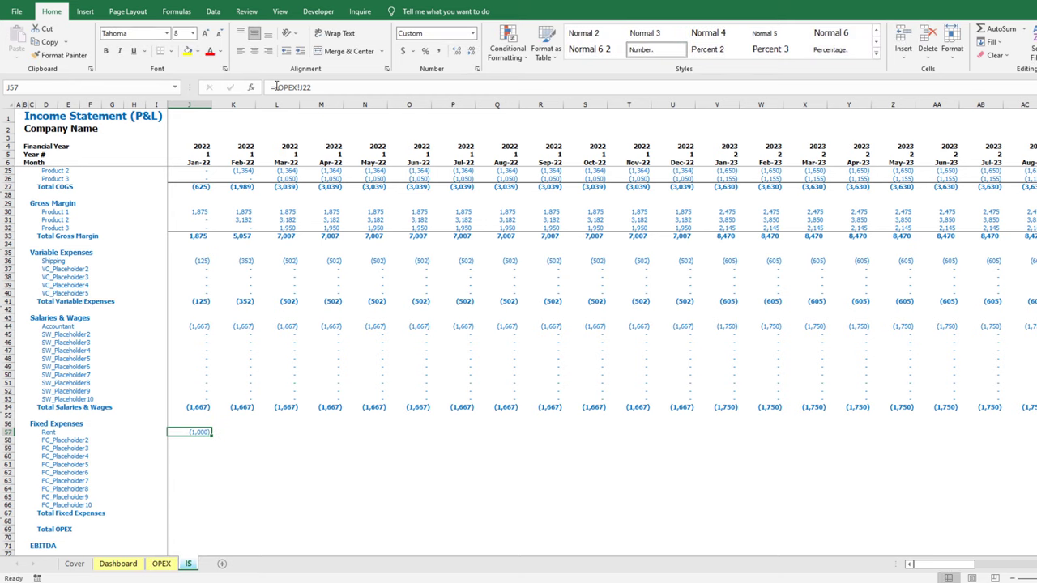
Copy the J57 fixed expense link across all months and categories of J57:BQ66
{"action": "key", "text": "ctrl+c"}
{"action": "key", "text": "ctrl+Up"}
{"action": "key", "text": "ctrl+Right"}
{"action": "key", "text": "Down"}
{"action": "key", "text": "Down"}
{"action": "key", "text": "Down"}
{"action": "key", "text": "shift+Down"}
{"action": "key", "text": "ctrl+shift+Left"}
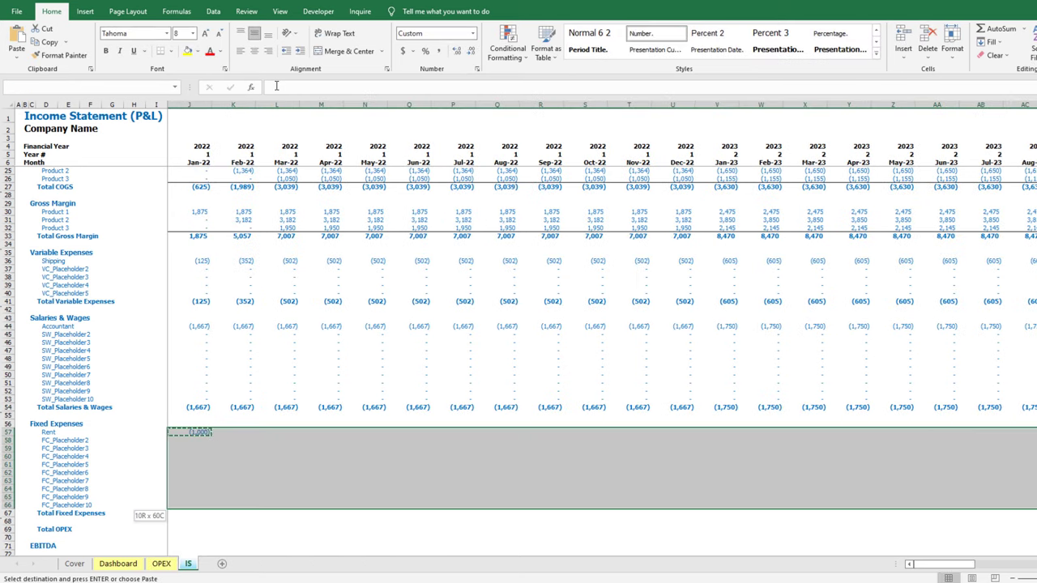
{"action": "key", "text": "ctrl+v"}
Calculate Total Fixed Expenses in J67 with =SUM(J57:J66) and copy it across all months to BQ67
{"action": "left_click", "coordinate": [190, 514]}
{"action": "key", "text": "alt+equal"}
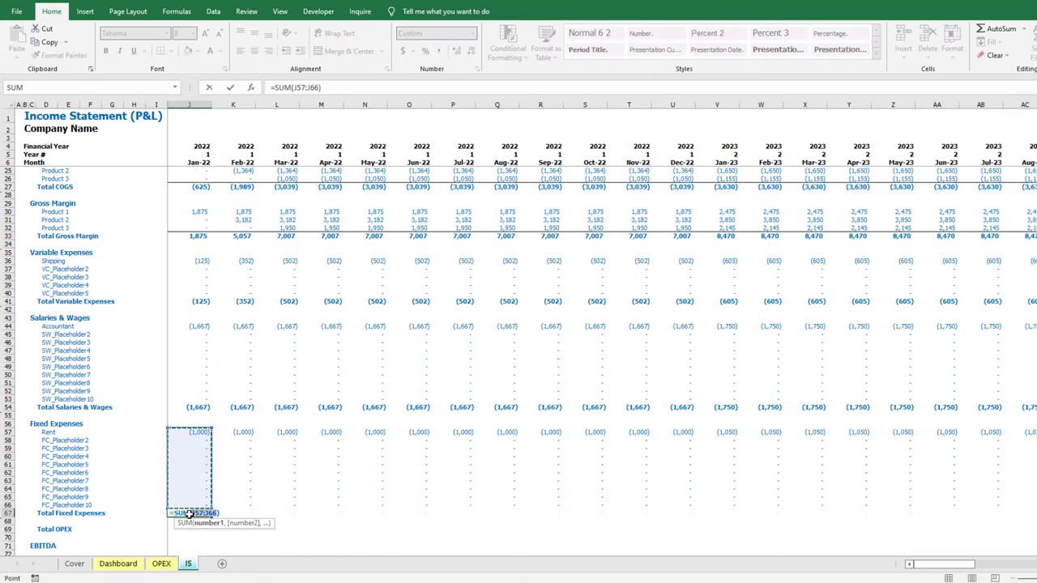
{"action": "key", "text": "ctrl+Return"}
{"action": "key", "text": "ctrl+c"}
{"action": "key", "text": "Up"}
{"action": "key", "text": "ctrl+Right"}
{"action": "key", "text": "Down"}
{"action": "key", "text": "ctrl+shift+Left"}
{"action": "key", "text": "shift+Right"}
{"action": "key", "text": "ctrl+v"}
Calculate Total OPEX in J69 by adding the fixed, salary and variable totals: =J67+J54+J41
{"action": "scroll", "coordinate": [188, 513], "scroll_direction": "down", "scroll_amount": 1}
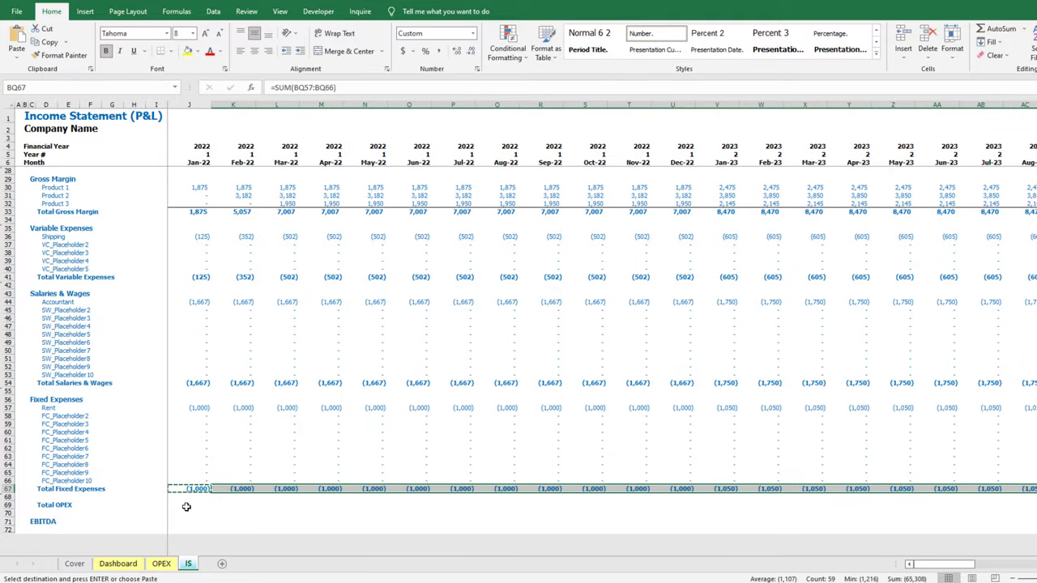
{"action": "left_click", "coordinate": [186, 505]}
{"action": "type", "text": "="}
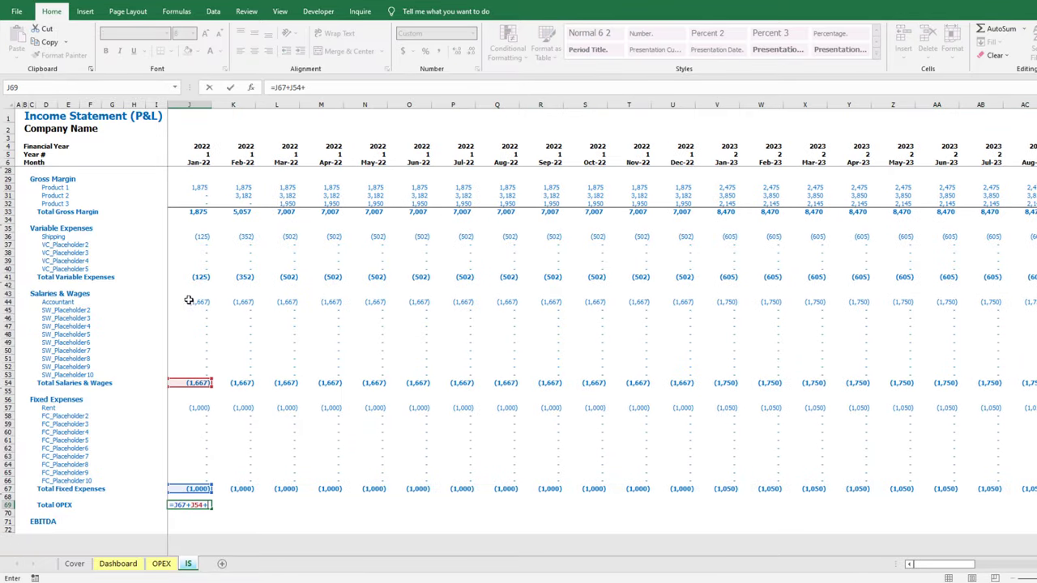
{"action": "left_click", "coordinate": [193, 277]}
{"action": "key", "text": "ctrl+Return"}
Copy the J69 Total OPEX formula across all months of row 69
{"action": "key", "text": "ctrl+c"}
{"action": "key", "text": "ctrl+shift+Right"}
{"action": "key", "text": "ctrl+BackSpace"}
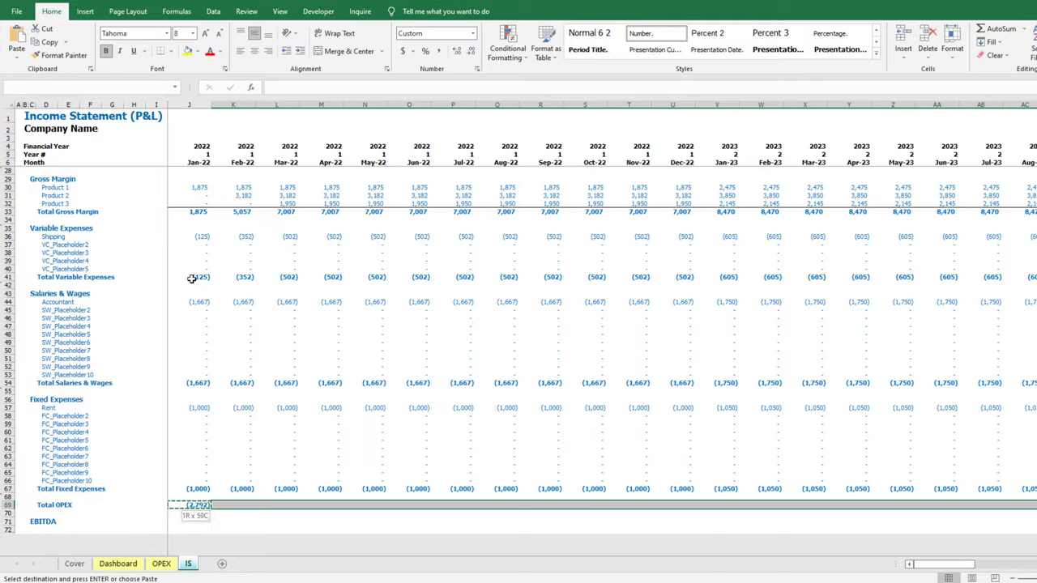
{"action": "key", "text": "ctrl+v"}
Calculate EBITDA in J71 by adding total gross margin and total OPEX: =J33+J69
{"action": "left_click", "coordinate": [195, 519]}
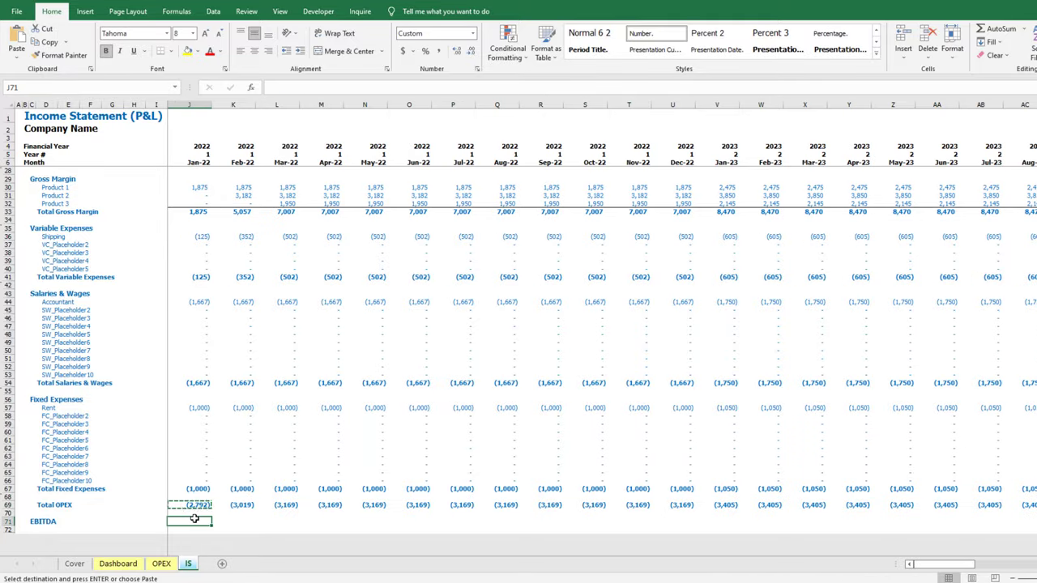
{"action": "type", "text": "="}
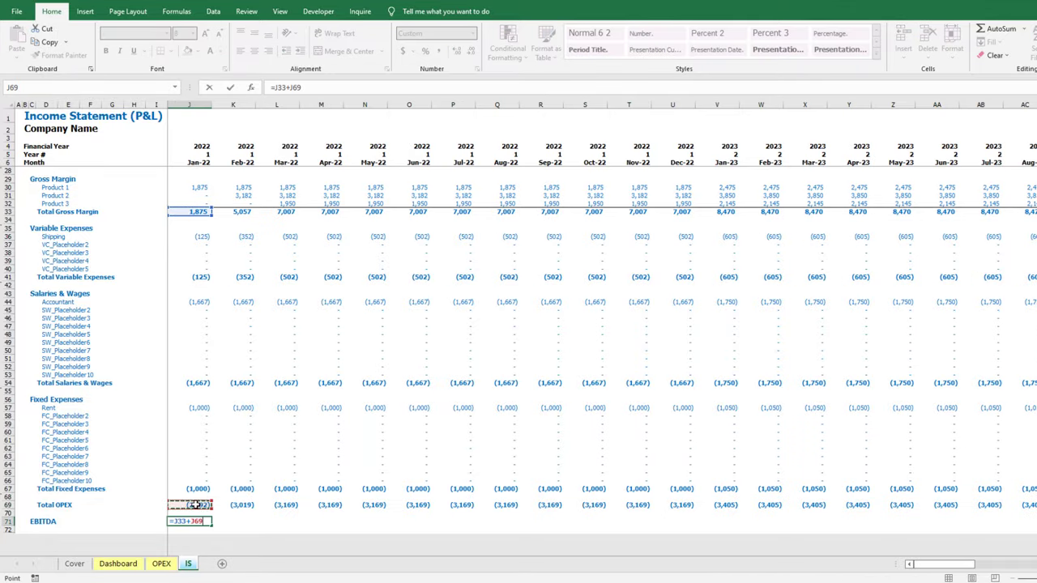
{"action": "key", "text": "Return"}
Copy the J71 EBITDA formula across all months of row 71
{"action": "key", "text": "Up"}
{"action": "key", "text": "ctrl+c"}
{"action": "key", "text": "Up"}
{"action": "key", "text": "Up"}
{"action": "key", "text": "ctrl+Right"}
{"action": "key", "text": "Down"}
{"action": "key", "text": "Down"}
{"action": "key", "text": "ctrl+shift+Left"}
{"action": "key", "text": "shift+Right"}
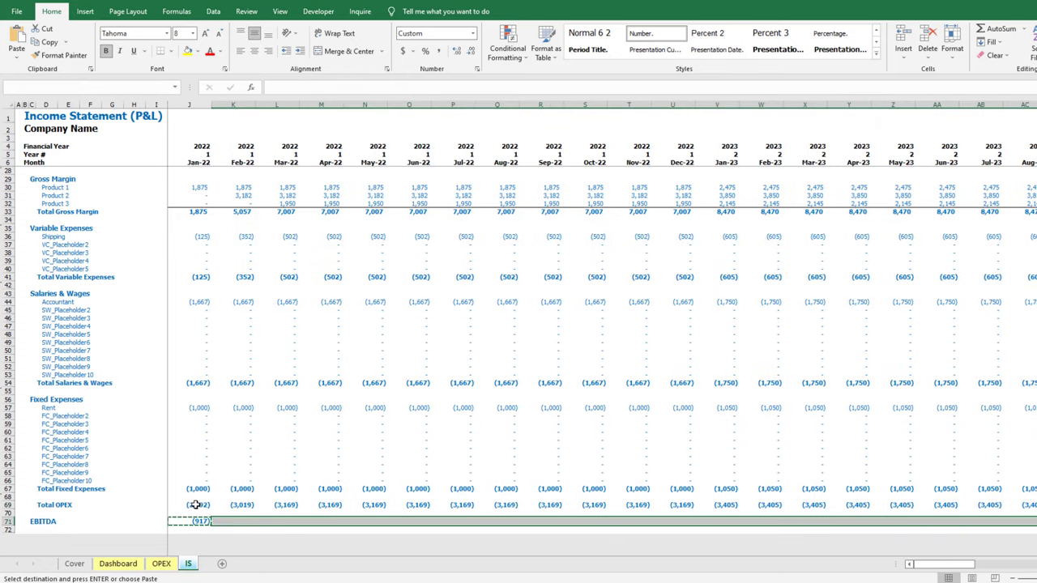
{"action": "key", "text": "ctrl+v"}
Apply a bottom double border to the blank row 70 above EBITDA, from J70 across all months
{"action": "left_click_drag", "start_coordinate": [191, 516], "coordinate": [1033, 515]}
{"action": "left_click", "coordinate": [170, 51]}
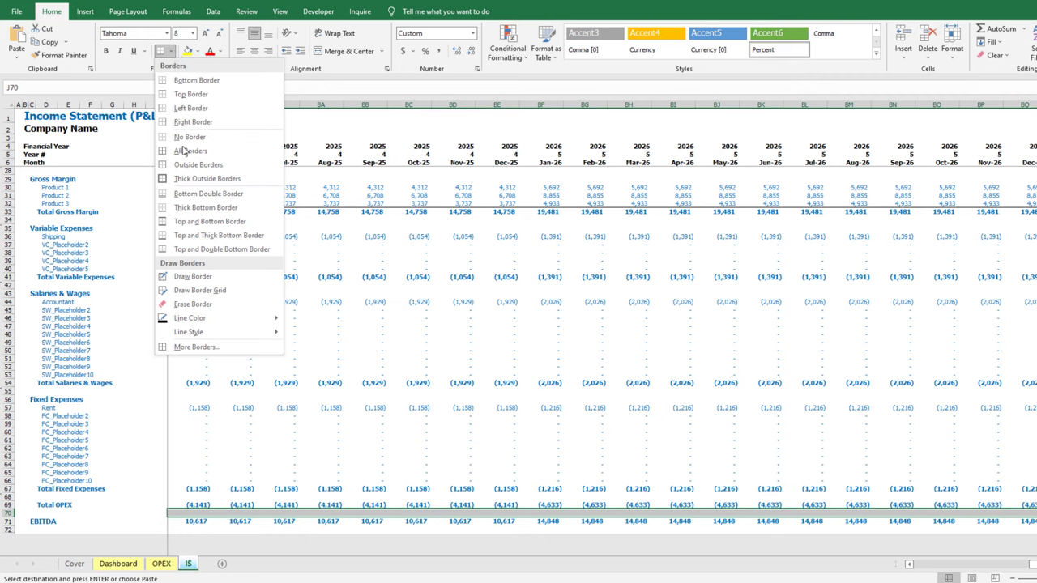
{"action": "left_click", "coordinate": [196, 195]}
Apply a bottom border to row 66 above Total Fixed Expenses, from J66 across all months
{"action": "key", "text": "Up"}
{"action": "key", "text": "Up"}
{"action": "key", "text": "Up"}
{"action": "key", "text": "Up"}
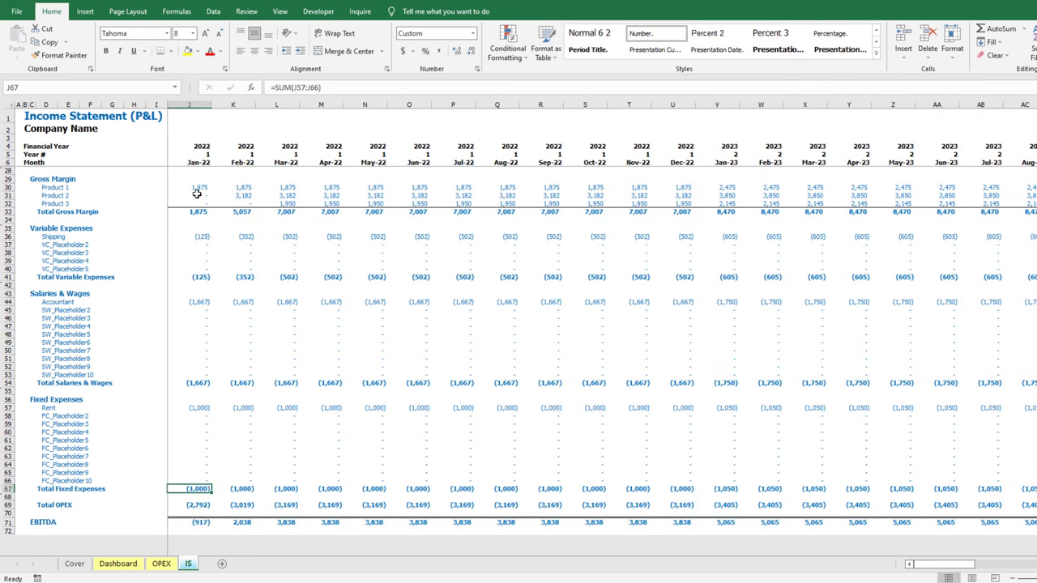
{"action": "key", "text": "ctrl+shift+Right"}
{"action": "left_click", "coordinate": [171, 51]}
{"action": "left_click", "coordinate": [197, 81]}
Apply a bottom border to row 53 above Total Salaries & Wages, from J53 across all months
{"action": "key", "text": "Up"}
{"action": "key", "text": "Up"}
{"action": "key", "text": "Up"}
{"action": "key", "text": "Up"}
{"action": "key", "text": "Up"}
{"action": "key", "text": "Up"}
{"action": "key", "text": "Up"}
{"action": "key", "text": "Up"}
{"action": "key", "text": "Up"}
{"action": "key", "text": "Up"}
{"action": "key", "text": "Up"}
{"action": "key", "text": "Up"}
{"action": "key", "text": "Up"}
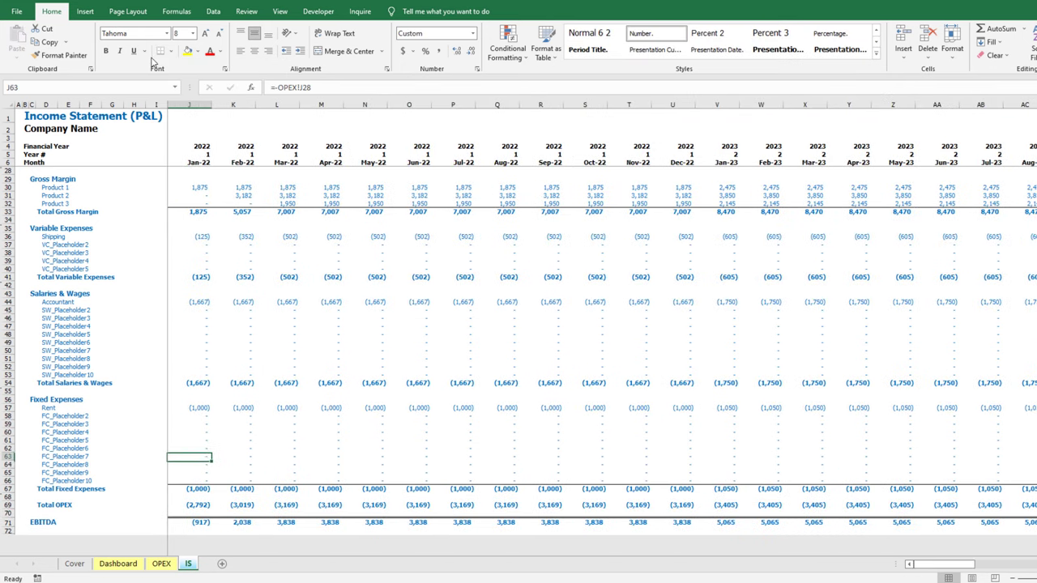
{"action": "key", "text": "ctrl+shift+Right"}
{"action": "left_click", "coordinate": [160, 55]}
Apply a bottom border to row 40 above Total Variable Expenses, from J40 across all months
{"action": "key", "text": "Up"}
{"action": "key", "text": "Up"}
{"action": "key", "text": "Up"}
{"action": "key", "text": "Up"}
{"action": "key", "text": "Up"}
{"action": "key", "text": "Up"}
{"action": "key", "text": "Up"}
{"action": "key", "text": "Up"}
{"action": "key", "text": "Up"}
{"action": "key", "text": "Up"}
{"action": "key", "text": "Up"}
{"action": "key", "text": "Up"}
{"action": "key", "text": "Up"}
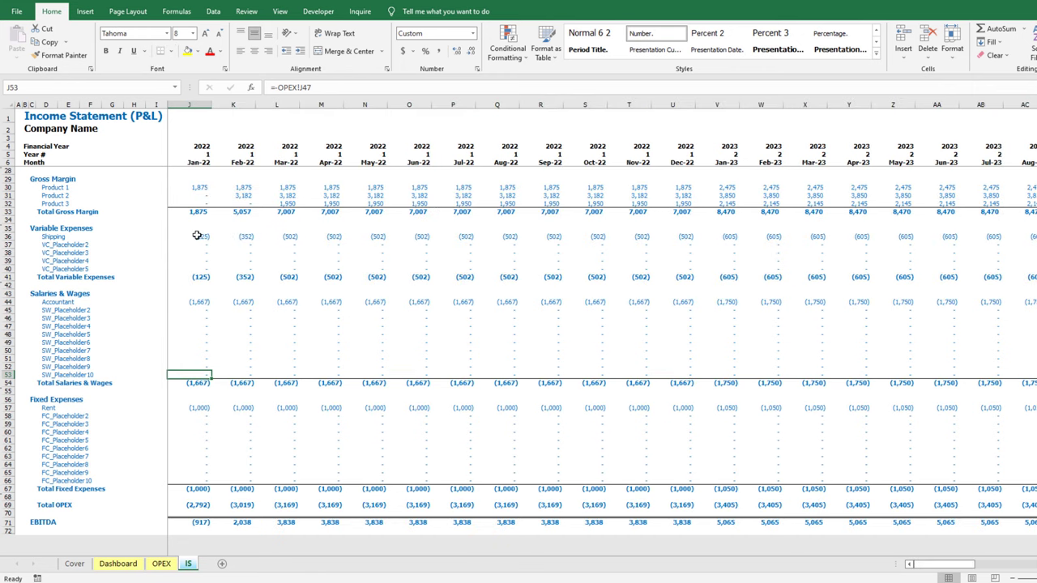
{"action": "key", "text": "ctrl+shift+Right"}
{"action": "left_click", "coordinate": [161, 55]}
{"action": "key", "text": "Down"}
{"action": "key", "text": "Up"}
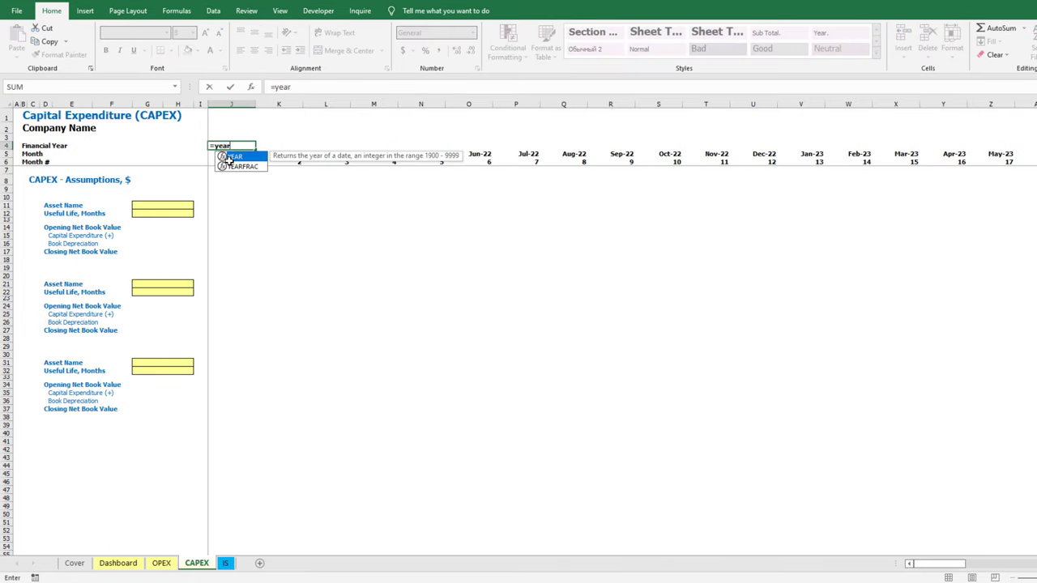
Calculate the financial year in J4 of the CAPEX sheet with =YEAR(J5) and copy it across all months to BQ4
{"action": "type", "text": "j5)"}
{"action": "key", "text": "Return"}
{"action": "key", "text": "ctrl+c"}
{"action": "key", "text": "ctrl+shift+Right"}
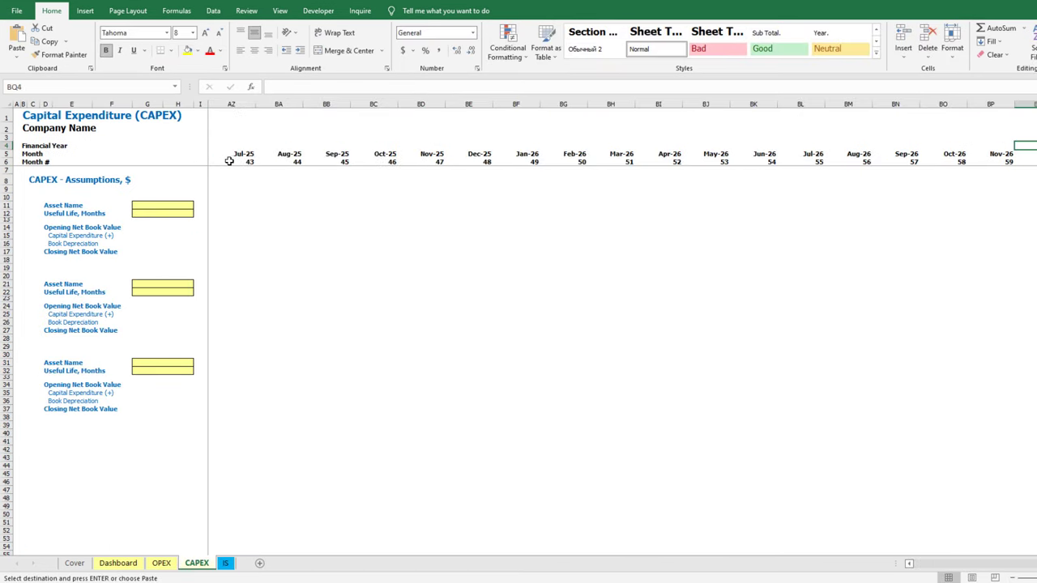
{"action": "key", "text": "ctrl+v"}
Name the first CAPEX asset Equipment and set its useful life to 60 months
{"action": "left_click", "coordinate": [185, 207]}
{"action": "type", "text": "Equi"}
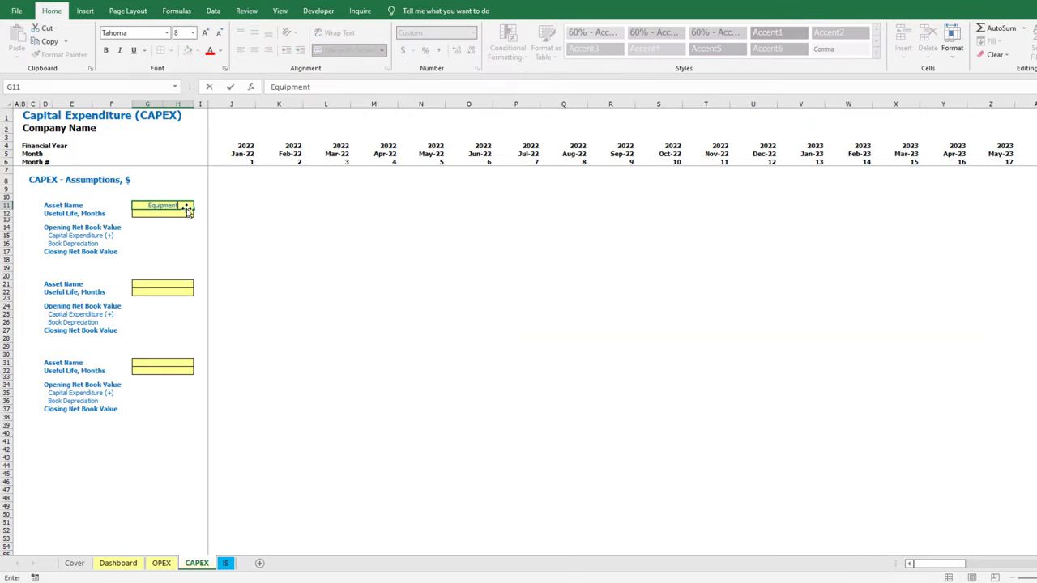
{"action": "key", "text": "Return"}
{"action": "type", "text": "60"}
Name the second CAPEX asset Asset_2 and set its useful life to 12 months
{"action": "left_click", "coordinate": [161, 284]}
{"action": "type", "text": "Asset 2"}
{"action": "key", "text": "Return"}
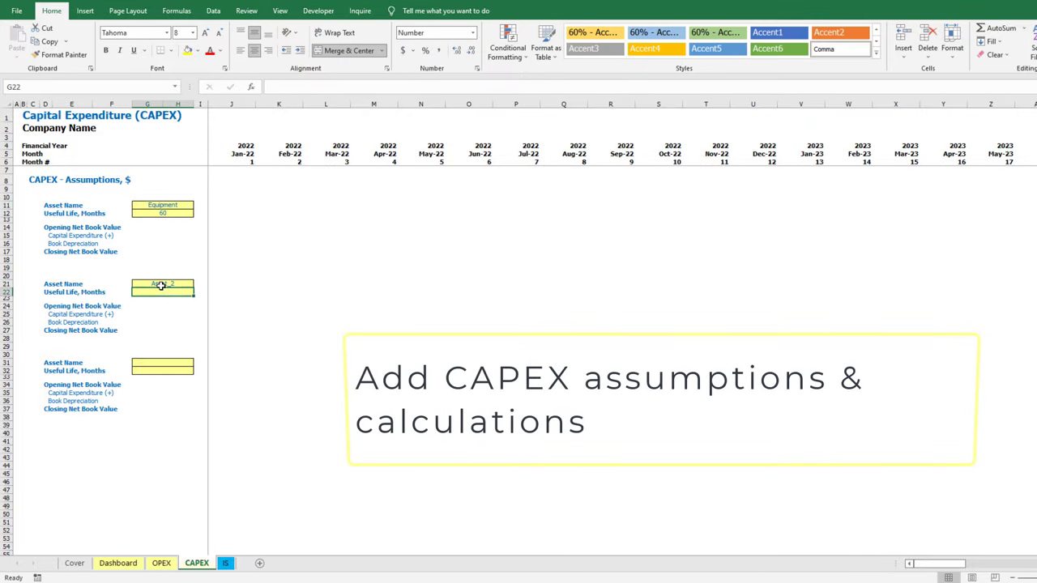
{"action": "type", "text": "12"}
{"action": "key", "text": "Return"}
Name the third CAPEX asset Asset_3 and set its useful life to 48 months
{"action": "left_click", "coordinate": [162, 363]}
{"action": "type", "text": "Asset_3"}
{"action": "key", "text": "Return"}
{"action": "type", "text": "48"}
{"action": "key", "text": "Return"}
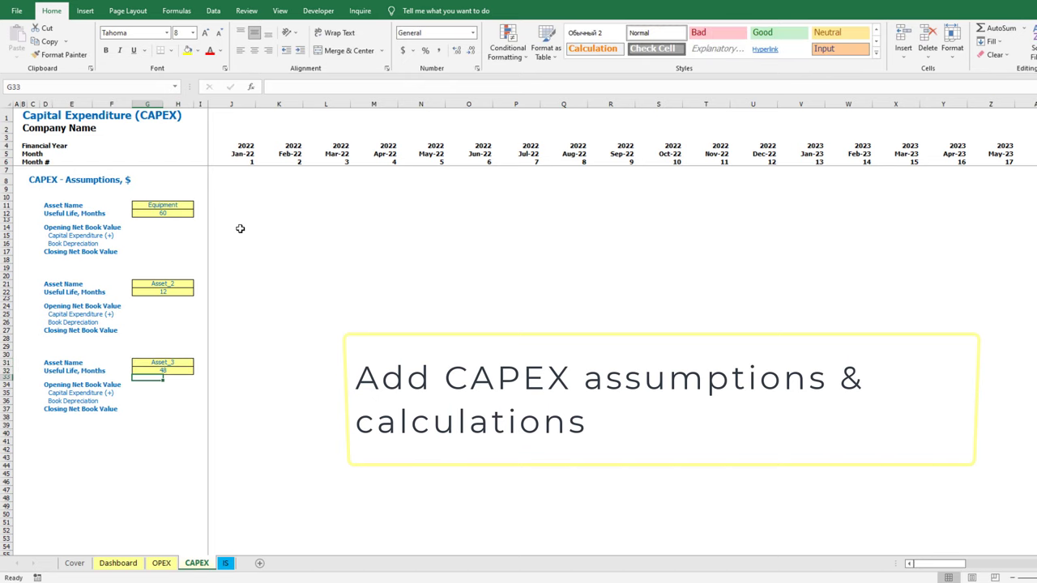
Link the Equipment opening net book value in J14 to the previous period's closing value with =I17
{"action": "left_click", "coordinate": [240, 228]}
{"action": "type", "text": "="}
{"action": "key", "text": "Left"}
{"action": "key", "text": "Down"}
{"action": "key", "text": "Down"}
{"action": "key", "text": "Down"}
{"action": "key", "text": "Return"}
Enter 0 as the Equipment capital expenditure in J15 and fill that cell yellow as an input
{"action": "type", "text": "0"}
{"action": "key", "text": "Return"}
{"action": "double_click", "coordinate": [239, 228]}
{"action": "key", "text": "Return"}
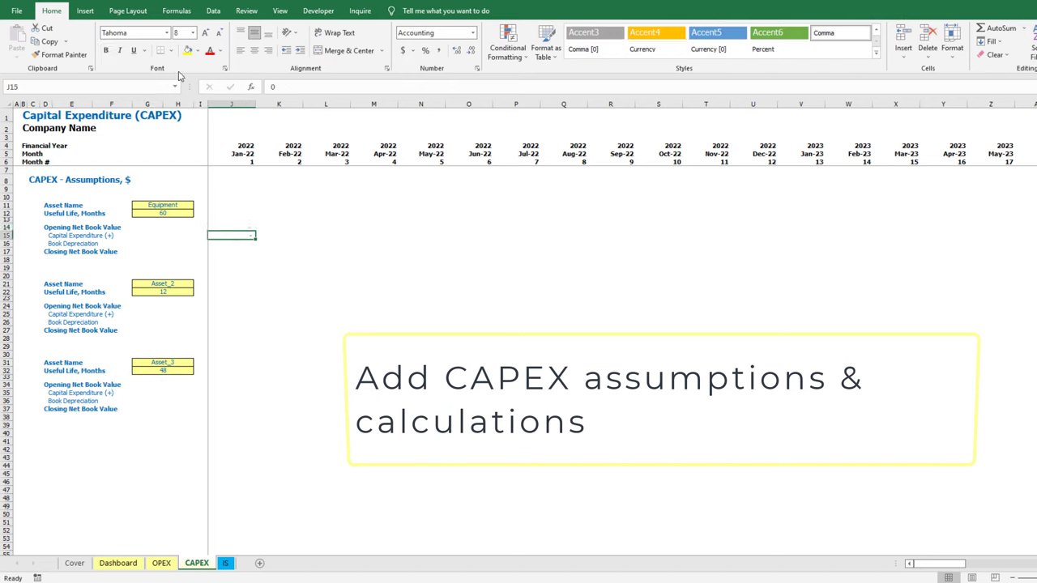
{"action": "left_click", "coordinate": [197, 51]}
{"action": "left_click", "coordinate": [190, 166]}
Calculate the Equipment closing net book value in J17 with =SUM(J14:J16)
{"action": "left_click", "coordinate": [232, 244]}
{"action": "left_click", "coordinate": [234, 251]}
{"action": "type", "text": "=sum("}
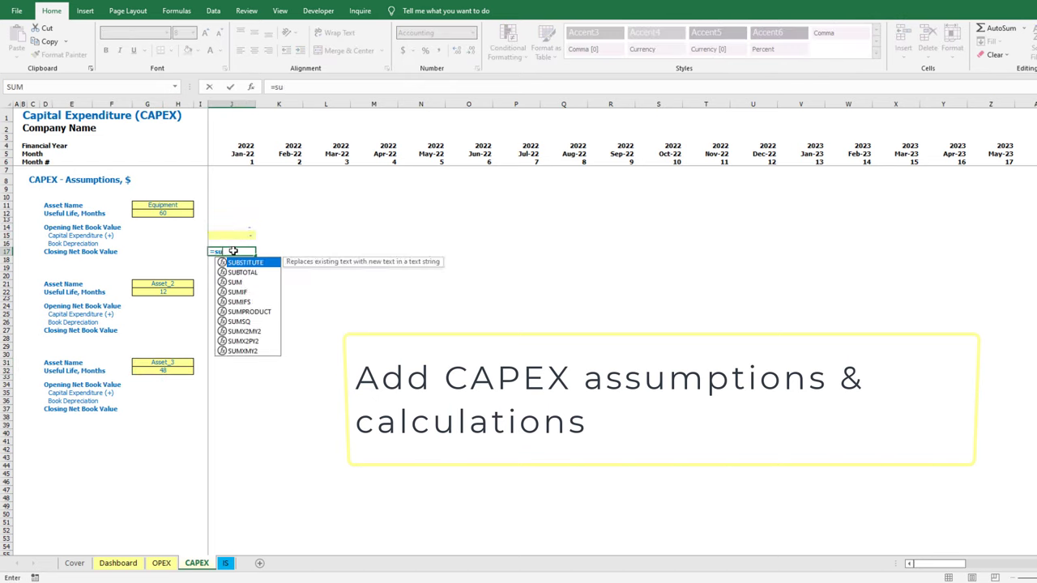
{"action": "key", "text": "Up"}
{"action": "key", "text": "shift+Up"}
{"action": "key", "text": "shift+Up"}
{"action": "key", "text": "Return"}
Copy the Equipment net book value block J14:J17 across all months to column BQ
{"action": "key", "text": "Up"}
{"action": "key", "text": "Up"}
{"action": "key", "text": "Up"}
{"action": "key", "text": "Up"}
{"action": "key", "text": "shift+Down"}
{"action": "key", "text": "shift+Down"}
{"action": "key", "text": "shift+Down"}
{"action": "key", "text": "ctrl+c"}
{"action": "key", "text": "ctrl+Up"}
{"action": "key", "text": "ctrl+Right"}
{"action": "key", "text": "Down"}
{"action": "key", "text": "Down"}
{"action": "key", "text": "Down"}
{"action": "key", "text": "Down"}
{"action": "key", "text": "Down"}
{"action": "key", "text": "Down"}
{"action": "key", "text": "Down"}
{"action": "key", "text": "Down"}
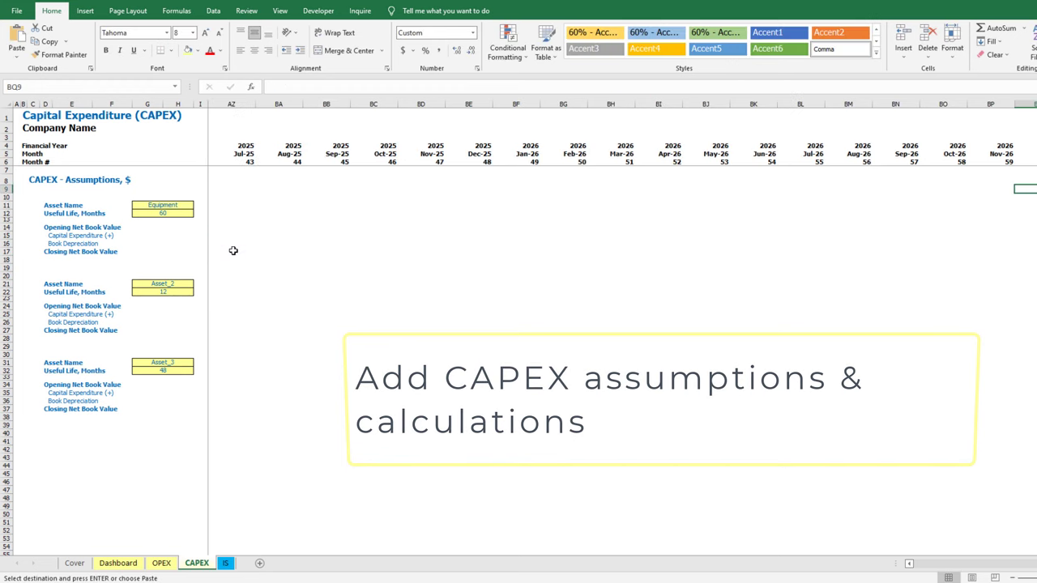
{"action": "key", "text": "ctrl+shift+Left"}
{"action": "key", "text": "ctrl+v"}
Enter Equipment capital expenditure of 50,000 for each of Jan-22, Feb-22 and Mar-22 in J15:L15
{"action": "left_click", "coordinate": [242, 237]}
{"action": "type", "text": "50000"}
{"action": "key", "text": "Right"}
{"action": "type", "text": "50,000"}
{"action": "key", "text": "Tab"}
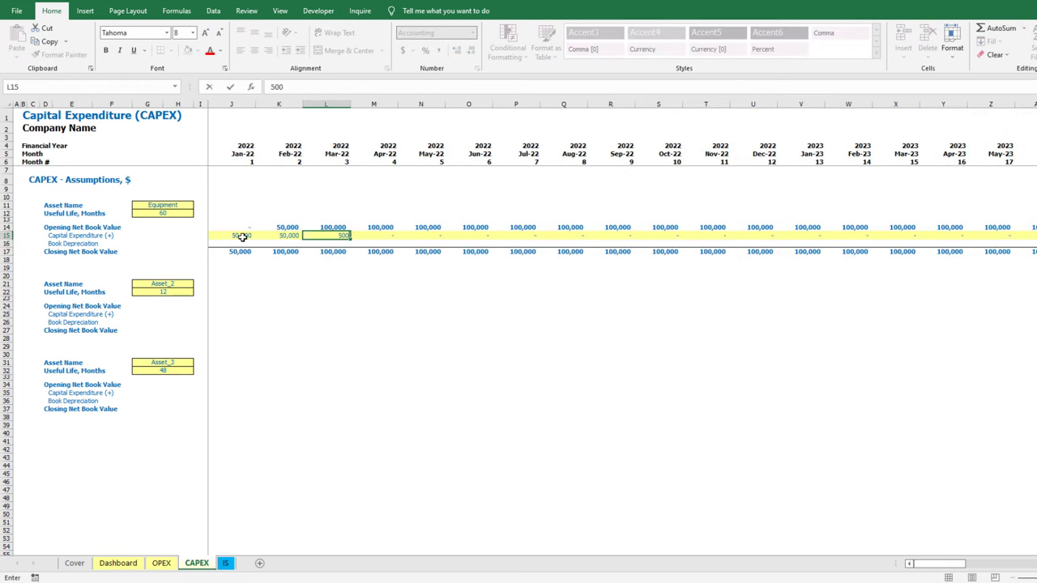
{"action": "type", "text": "50000"}
{"action": "key", "text": "Return"}
Begin the Equipment book depreciation formula in J16 as =-SUMIFS(J15:J15,J6:J6,">"&(J6-G12))/ for division by the useful life
{"action": "type", "text": "=SUMIFS(J15"}
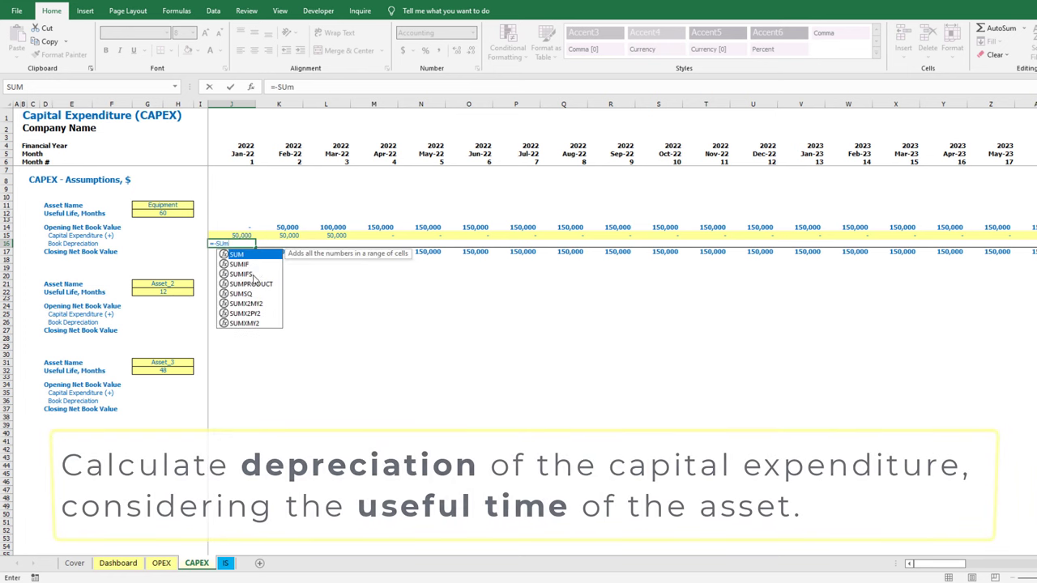
{"action": "type", "text": ":J15,J6:J6"}
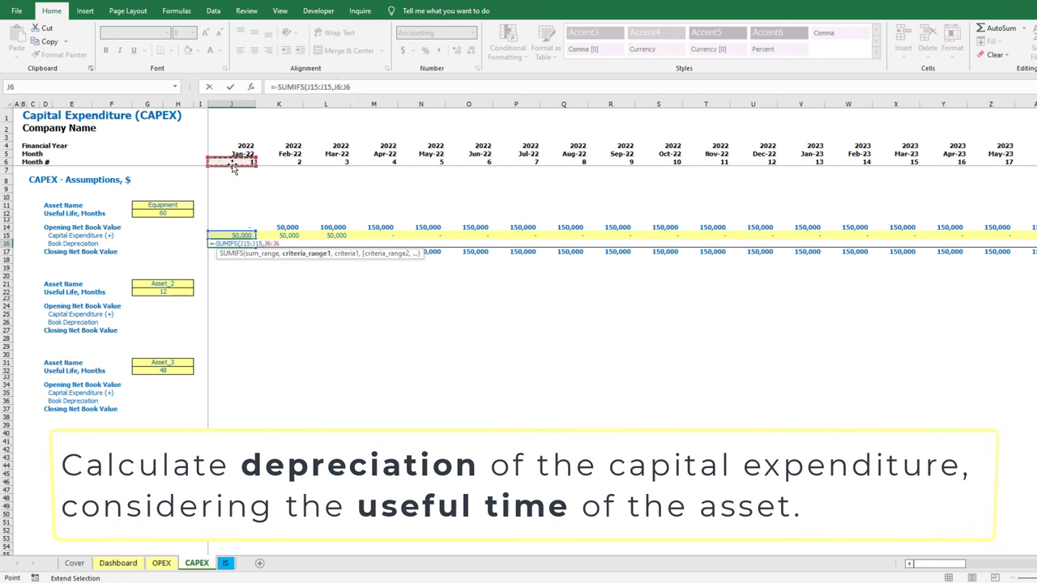
{"action": "type", "text": ",\">\"&("}
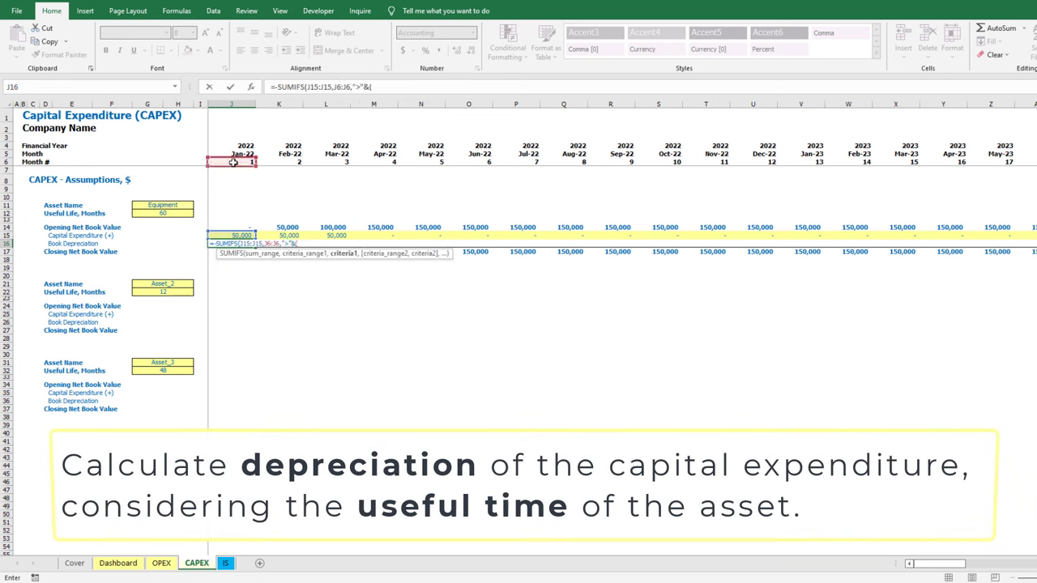
{"action": "type", "text": "J6-"}
{"action": "left_click", "coordinate": [179, 213]}
{"action": "type", "text": "))/"}
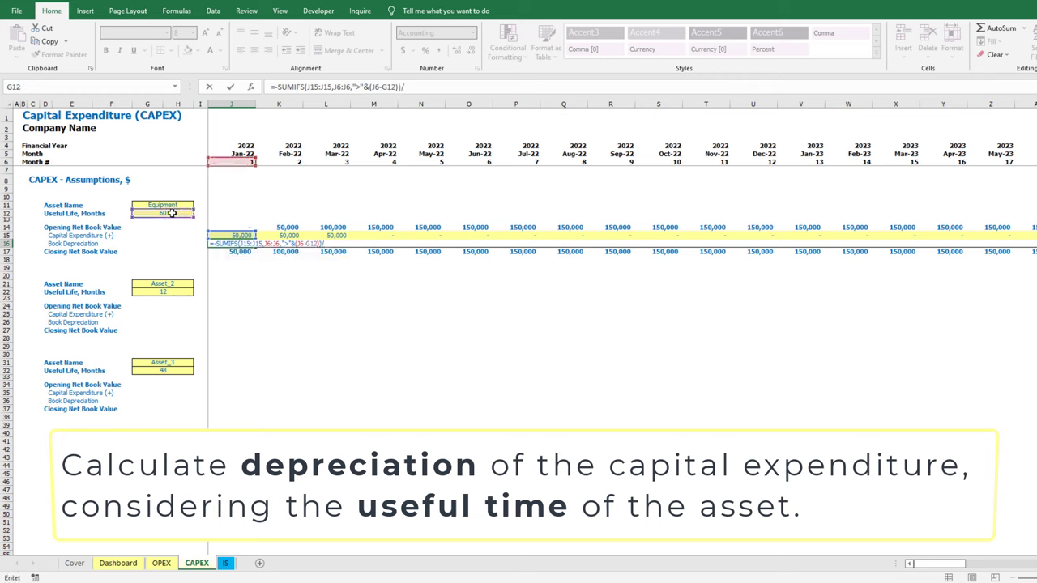
Anchor the references and complete the J16 depreciation formula as =-SUMIFS($J15:J15,$J$6:J$6,">"&(J$6-$G12))/$G12
{"action": "left_click", "coordinate": [314, 86]}
{"action": "key", "text": "F4"}
{"action": "key", "text": "F4"}
{"action": "key", "text": "F4"}
{"action": "left_click", "coordinate": [344, 86]}
{"action": "key", "text": "F4"}
{"action": "key", "text": "F4"}
{"action": "key", "text": "F4"}
{"action": "key", "text": "F4"}
{"action": "key", "text": "F4"}
{"action": "left_click", "coordinate": [360, 86]}
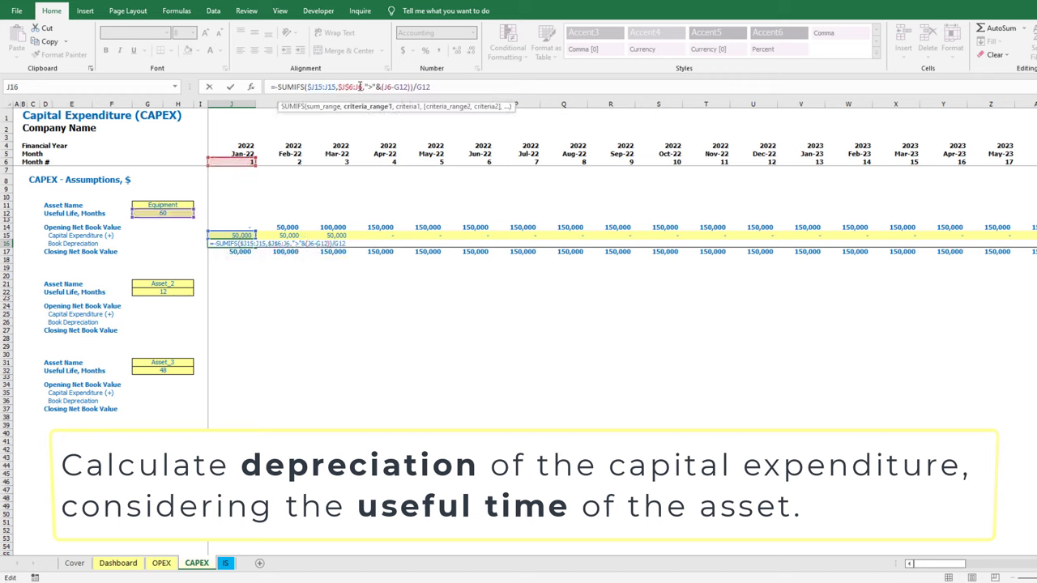
{"action": "key", "text": "F4"}
{"action": "left_click", "coordinate": [395, 87]}
{"action": "key", "text": "F4"}
{"action": "key", "text": "F4"}
{"action": "left_click", "coordinate": [410, 86]}
{"action": "key", "text": "F4"}
{"action": "key", "text": "F4"}
{"action": "key", "text": "F4"}
{"action": "left_click", "coordinate": [439, 88]}
{"action": "key", "text": "F4"}
{"action": "key", "text": "F4"}
{"action": "key", "text": "F4"}
{"action": "key", "text": "ctrl+Return"}
Copy the Equipment book depreciation formula in J16 across all months to column BQ
{"action": "key", "text": "ctrl+c"}
{"action": "key", "text": "ctrl+Right"}
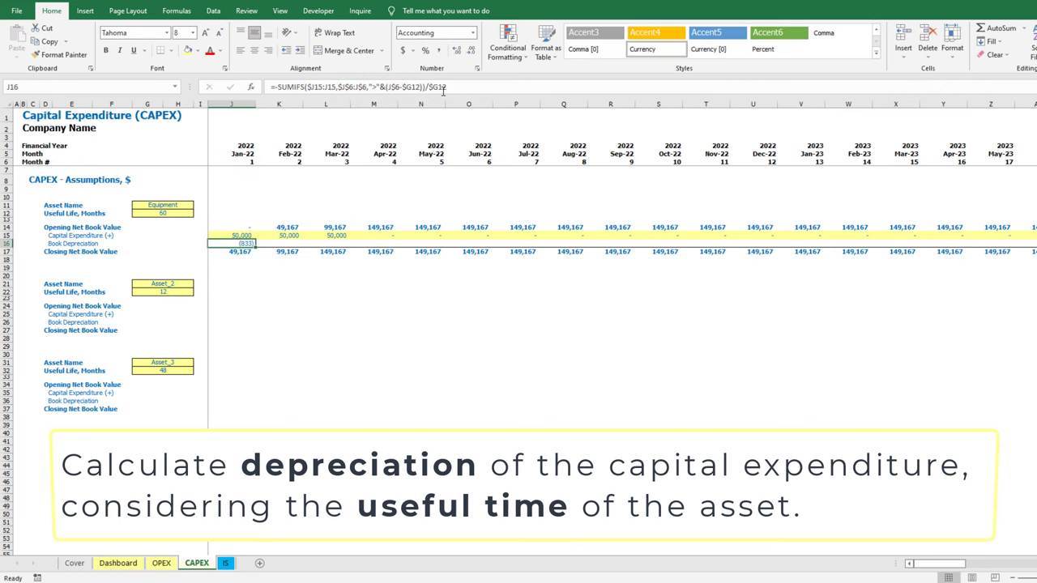
{"action": "key", "text": "ctrl+shift+Left"}
{"action": "key", "text": "shift+Right"}
{"action": "key", "text": "ctrl+v"}
{"action": "key", "text": "ctrl+Left"}
Copy the Equipment schedule J14:BQ17 into the Asset_2 block at J24 and the Asset_3 block at J34
{"action": "key", "text": "ctrl+Up"}
{"action": "key", "text": "ctrl+shift+Down"}
{"action": "key", "text": "ctrl+shift+Right"}
{"action": "key", "text": "ctrl+c"}
{"action": "key", "text": "Home"}
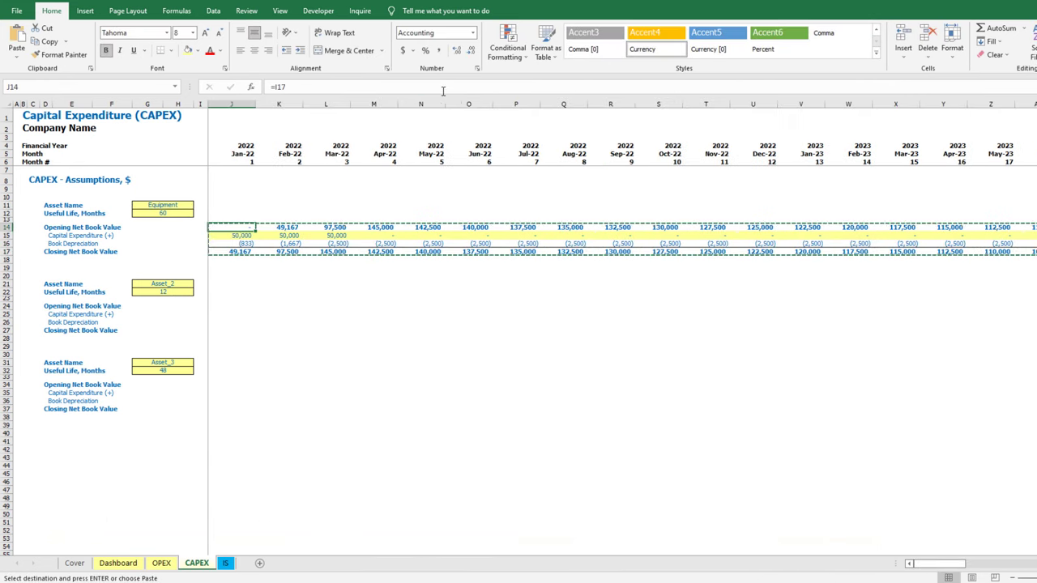
{"action": "key", "text": "ctrl+Down"}
{"action": "left_click", "coordinate": [230, 307]}
{"action": "key", "text": "ctrl+v"}
{"action": "left_click", "coordinate": [225, 386]}
{"action": "key", "text": "ctrl+v"}
Clear the copied capital expenditure of Asset_2 in J25:L25 and Asset_3 in J35:L35 by pasting the adjacent zero value
{"action": "left_click", "coordinate": [387, 316]}
{"action": "key", "text": "ctrl+c"}
{"action": "key", "text": "ctrl+Left"}
{"action": "key", "text": "shift+Right"}
{"action": "key", "text": "shift+Right"}
{"action": "key", "text": "ctrl+v"}
{"action": "left_click", "coordinate": [364, 395]}
{"action": "key", "text": "ctrl+c"}
{"action": "key", "text": "ctrl+Left"}
{"action": "key", "text": "shift+Right"}
{"action": "key", "text": "shift+Right"}
{"action": "key", "text": "ctrl+v"}
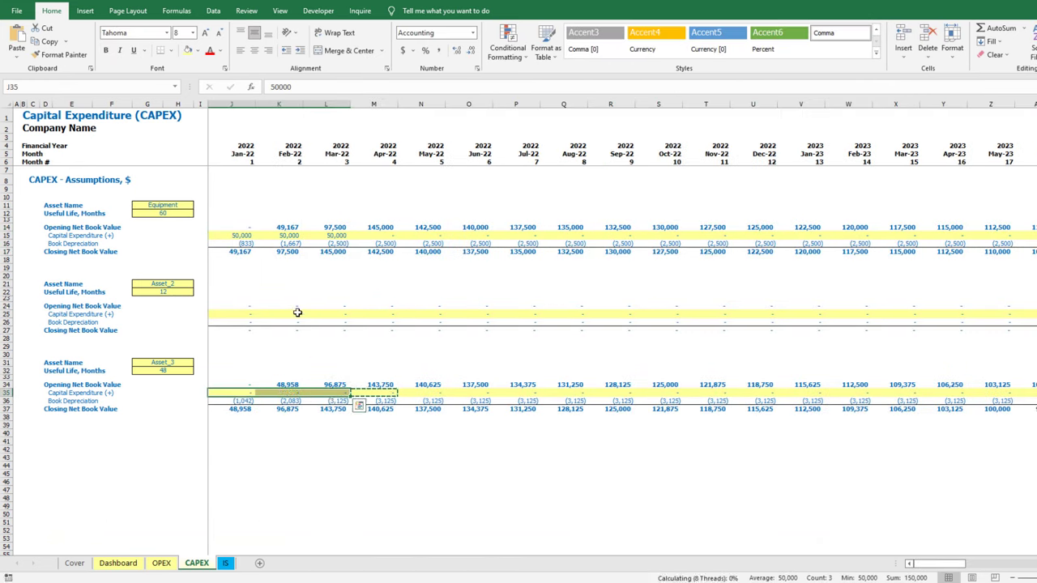
Test the Asset_2 depreciation with a capital expenditure of 1200 in K25, and reset the cell to 0
{"action": "left_click", "coordinate": [299, 314]}
{"action": "type", "text": "1200"}
{"action": "key", "text": "Return"}
{"action": "left_click_drag", "start_coordinate": [293, 323], "coordinate": [815, 320]}
{"action": "left_click", "coordinate": [293, 314]}
{"action": "type", "text": "0"}
{"action": "key", "text": "Return"}
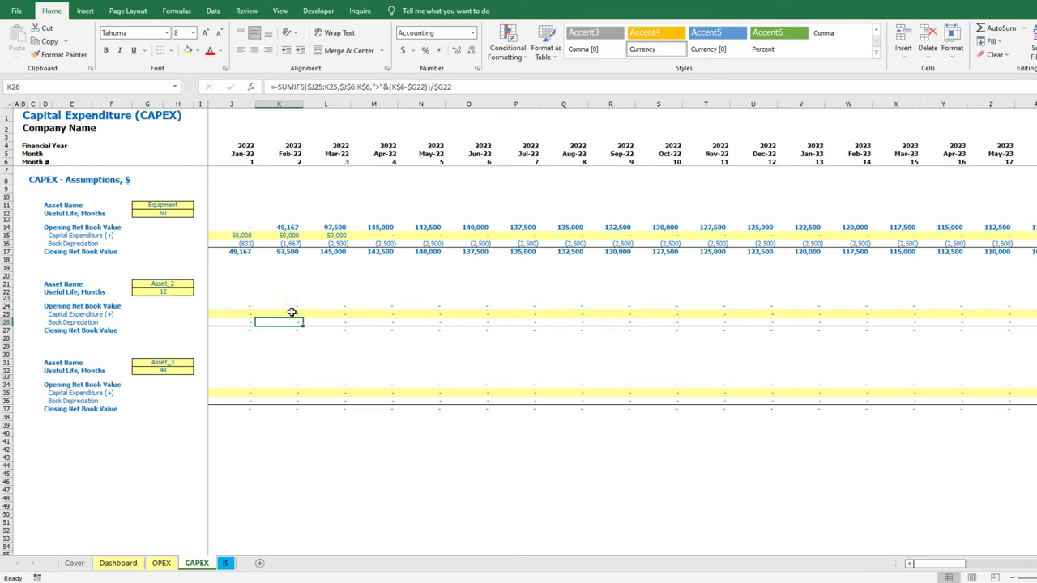
On the IS sheet, link the three Depreciation & Amortization labels in rows 74 to 76 to the asset names on the CAPEX sheet
{"action": "left_click", "coordinate": [223, 565]}
{"action": "scroll", "coordinate": [167, 519], "scroll_direction": "down", "scroll_amount": 12}
{"action": "left_click", "coordinate": [66, 427]}
{"action": "type", "text": "="}
{"action": "left_click", "coordinate": [197, 564]}
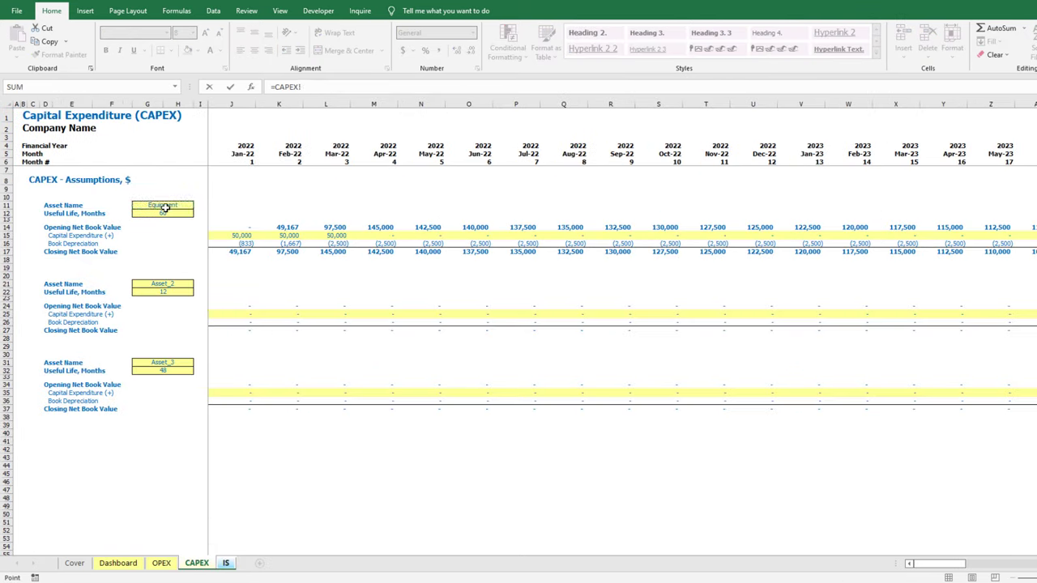
{"action": "left_click", "coordinate": [164, 207]}
{"action": "key", "text": "Return"}
{"action": "type", "text": "="}
{"action": "left_click", "coordinate": [197, 564]}
{"action": "key", "text": "Return"}
{"action": "type", "text": "="}
{"action": "left_click", "coordinate": [196, 563]}
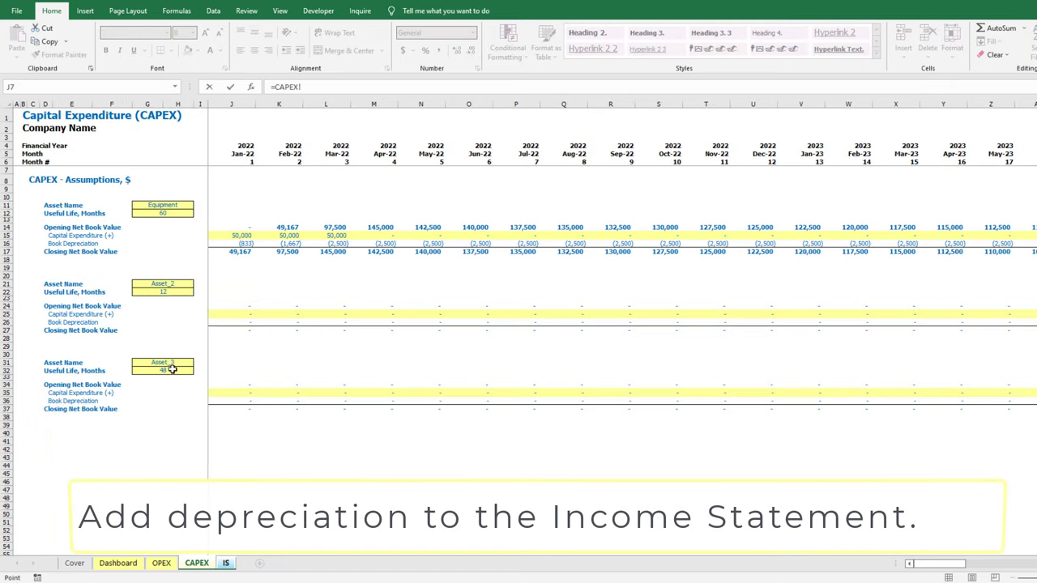
{"action": "left_click", "coordinate": [171, 365]}
{"action": "key", "text": "Return"}
Link J74:J76 on the IS sheet to each asset's Jan-22 book depreciation in J16, J26 and J36 of the CAPEX sheet
{"action": "left_click", "coordinate": [193, 424]}
{"action": "type", "text": "="}
{"action": "key", "text": "ctrl+Page_Up"}
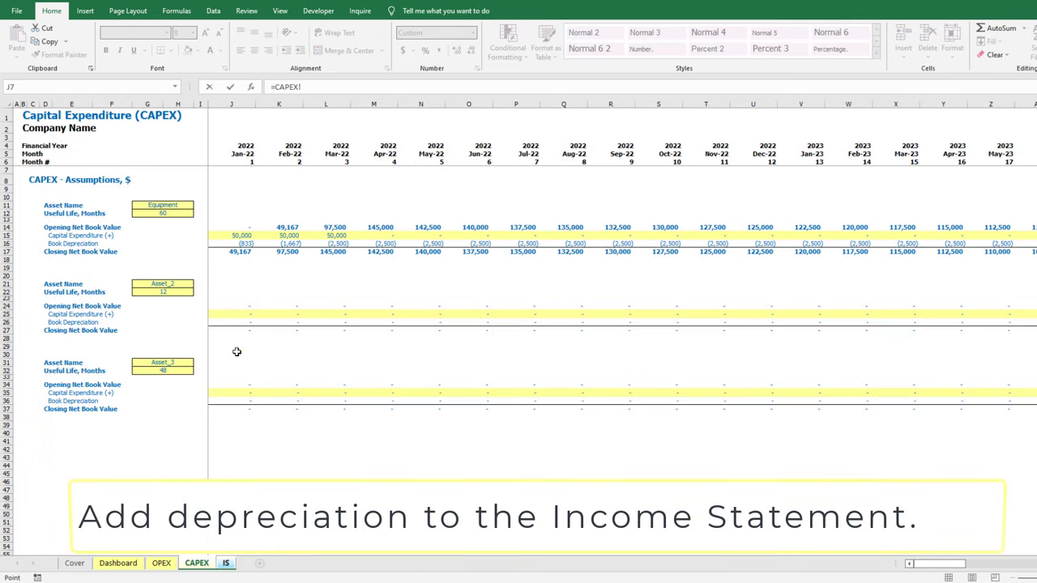
{"action": "key", "text": "Return"}
{"action": "type", "text": "="}
{"action": "left_click", "coordinate": [196, 563]}
{"action": "left_click", "coordinate": [231, 321]}
{"action": "key", "text": "Return"}
{"action": "type", "text": "="}
{"action": "left_click", "coordinate": [197, 563]}
{"action": "left_click", "coordinate": [230, 400]}
{"action": "key", "text": "Return"}
Total the Jan-22 depreciation and amortization in J77 with =SUM(J74:J76)
{"action": "key", "text": "alt+equal"}
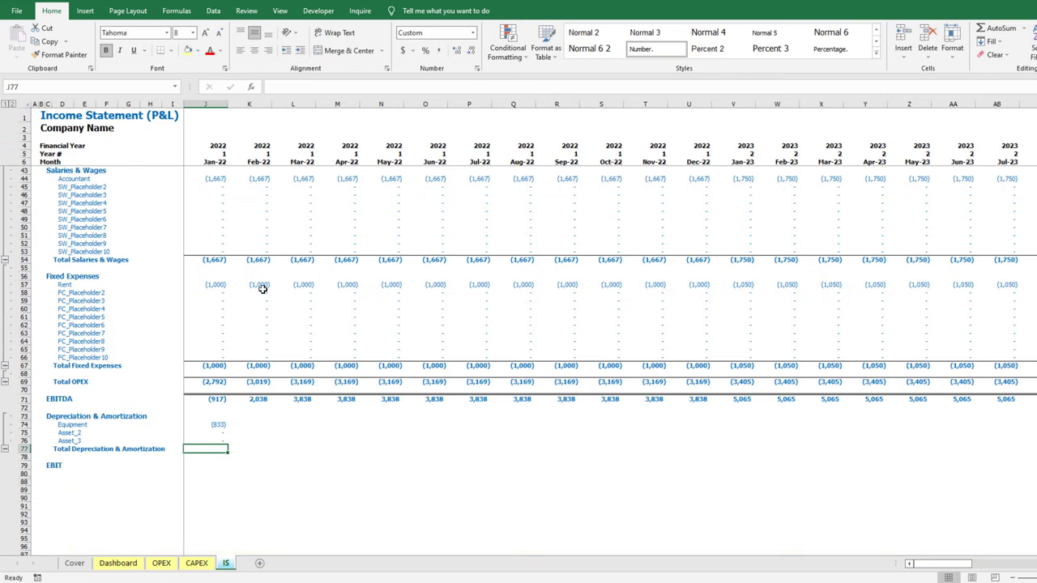
{"action": "key", "text": "Return"}
{"action": "key", "text": "Up"}
Copy the Depreciation & Amortization block J74:J77 across all months to column BQ
{"action": "key", "text": "ctrl+Up"}
{"action": "key", "text": "ctrl+shift+Down"}
{"action": "key", "text": "ctrl+c"}
{"action": "key", "text": "ctrl+Up"}
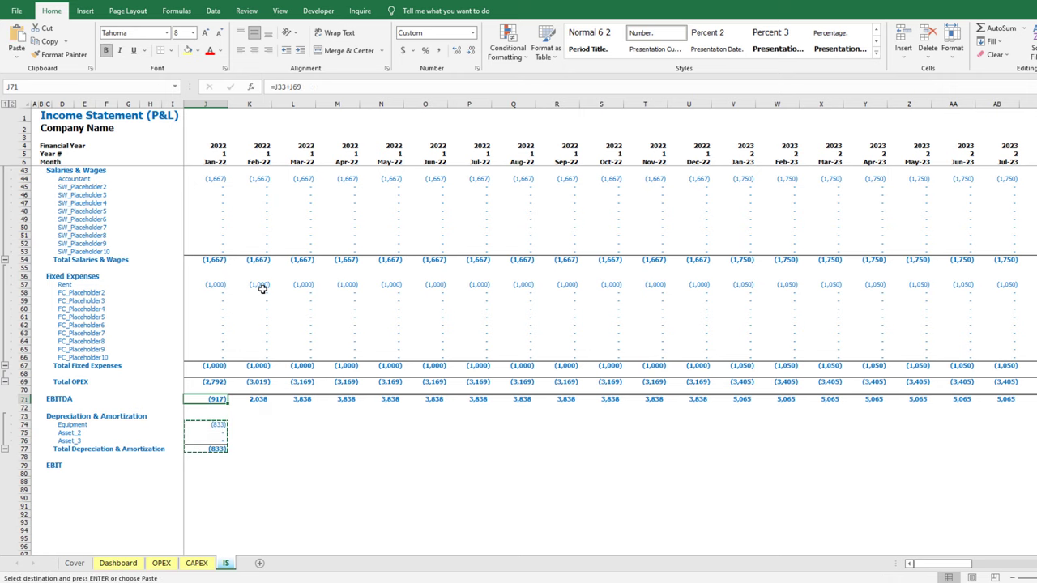
{"action": "key", "text": "ctrl+Right"}
{"action": "key", "text": "Down"}
{"action": "key", "text": "Down"}
{"action": "key", "text": "Down"}
{"action": "key", "text": "ctrl+shift+Left"}
{"action": "key", "text": "shift+Down"}
{"action": "key", "text": "shift+Down"}
{"action": "key", "text": "shift+Down"}
{"action": "key", "text": "ctrl+v"}
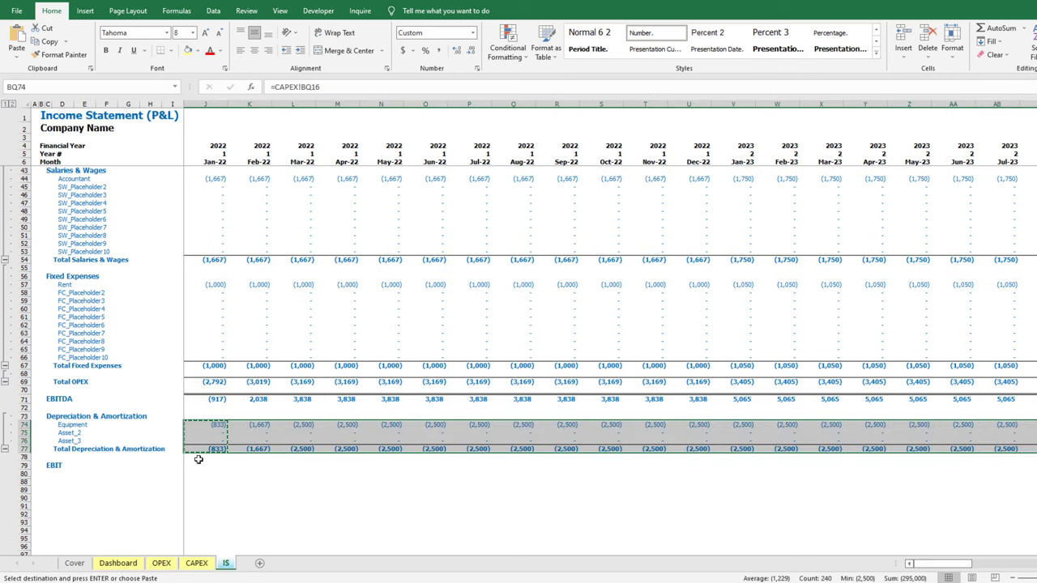
Calculate Jan-22 EBIT in J79 by adding total depreciation and amortization to EBITDA as =J77+J71
{"action": "left_click", "coordinate": [200, 464]}
{"action": "type", "text": "="}
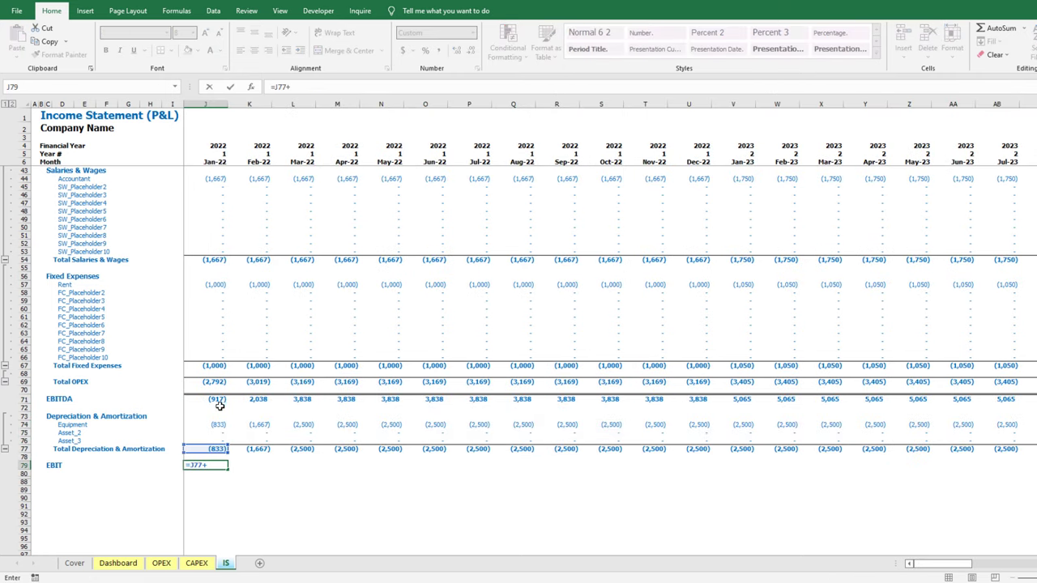
{"action": "key", "text": "Return"}
{"action": "key", "text": "Up"}
Copy the EBIT formula in J79 across all months to column BQ
{"action": "key", "text": "ctrl+c"}
{"action": "key", "text": "ctrl+Up"}
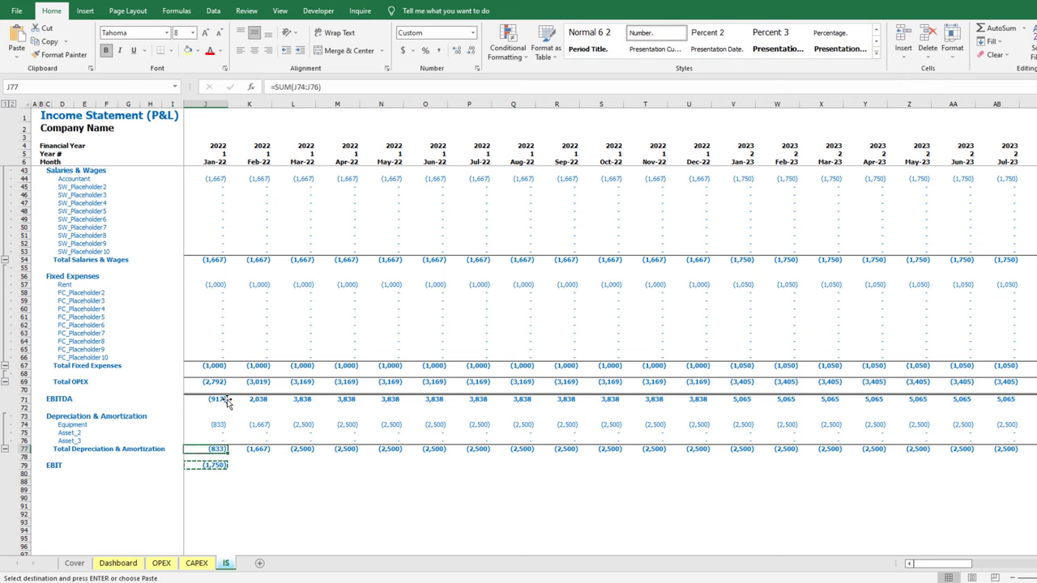
{"action": "key", "text": "ctrl+Right"}
{"action": "key", "text": "Down"}
{"action": "key", "text": "Down"}
{"action": "key", "text": "ctrl+shift+Left"}
{"action": "key", "text": "shift+Right"}
{"action": "key", "text": "ctrl+v"}
{"action": "key", "text": "Escape"}
Copy the formatted spacer row 70 above EBITDA onto row 78 above EBIT
{"action": "left_click", "coordinate": [24, 390]}
{"action": "key", "text": "ctrl+c"}
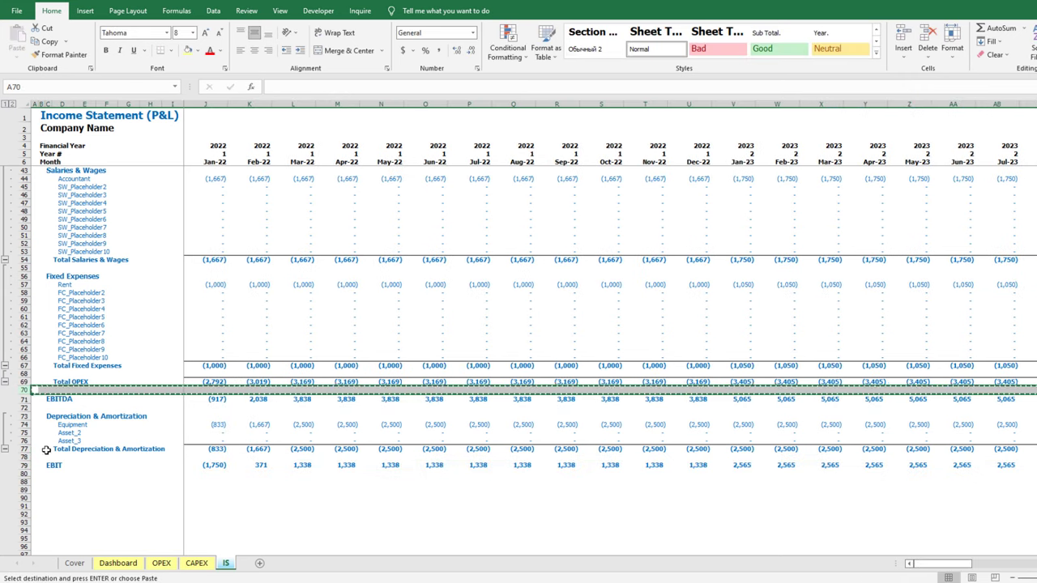
{"action": "left_click", "coordinate": [24, 457]}
{"action": "key", "text": "ctrl+v"}
{"action": "left_click", "coordinate": [212, 391]}
{"action": "key", "text": "Escape"}
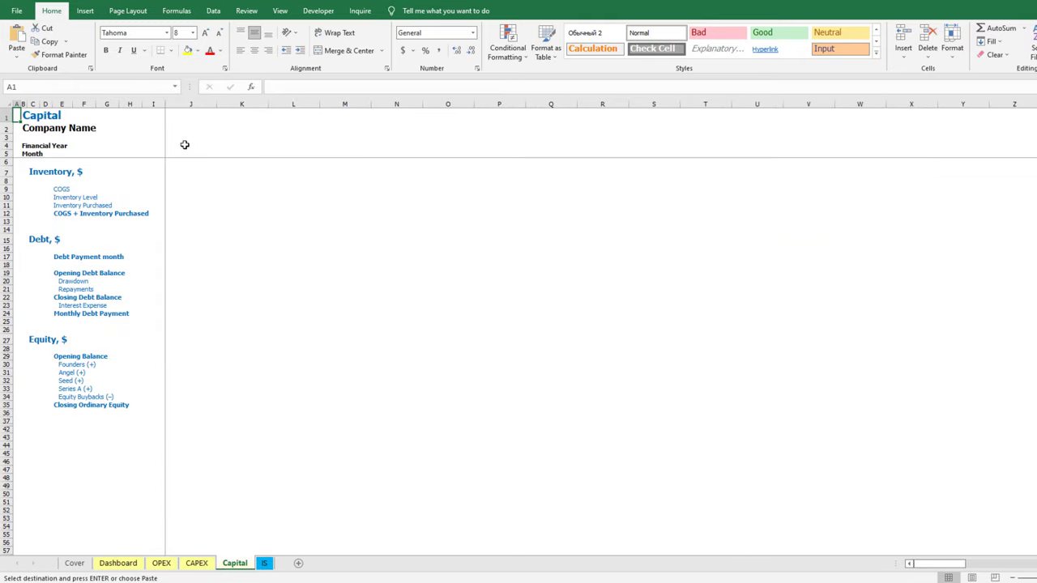
Paste the Financial Year and Month timeline into the Capital sheet starting at J4
{"action": "left_click", "coordinate": [182, 145]}
{"action": "key", "text": "ctrl+v"}
Link the Jan-22 COGS in J9 of the Capital sheet to Total COGS in J27 of the IS sheet
{"action": "left_click", "coordinate": [188, 183]}
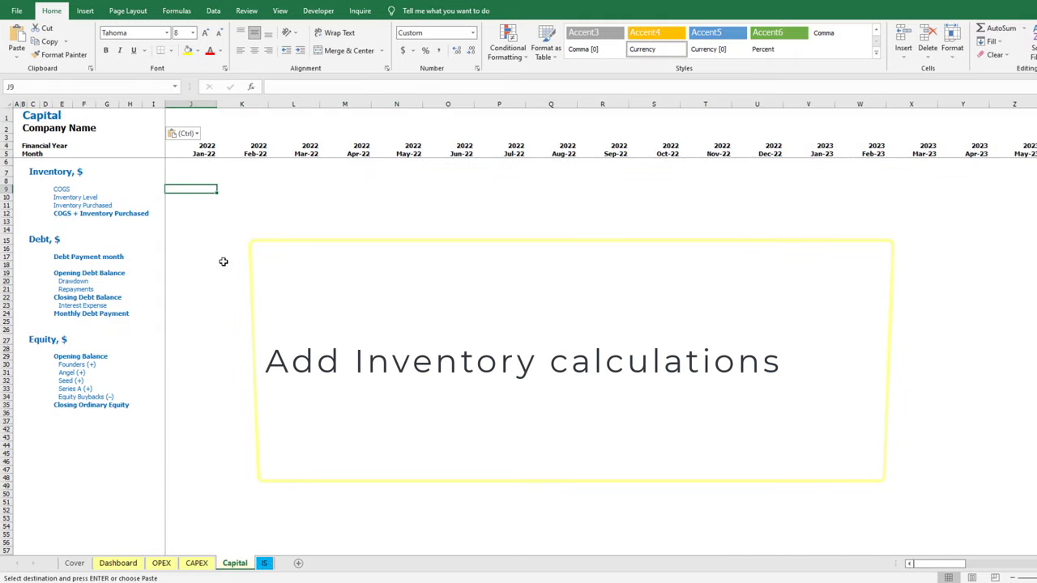
{"action": "type", "text": "="}
{"action": "key", "text": "ctrl+Page_Down"}
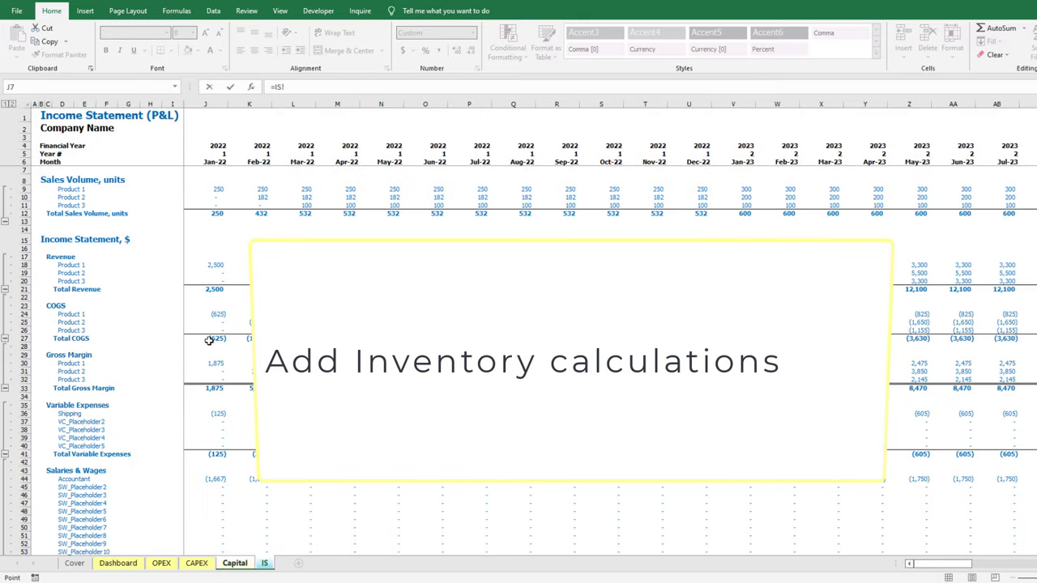
{"action": "left_click", "coordinate": [209, 341]}
{"action": "key", "text": "Return"}
{"action": "key", "text": "Up"}
Copy the COGS link in J9 across all months to column BQ
{"action": "key", "text": "ctrl+c"}
{"action": "key", "text": "ctrl+Up"}
{"action": "key", "text": "ctrl+Right"}
{"action": "key", "text": "Down"}
{"action": "key", "text": "Down"}
{"action": "key", "text": "Down"}
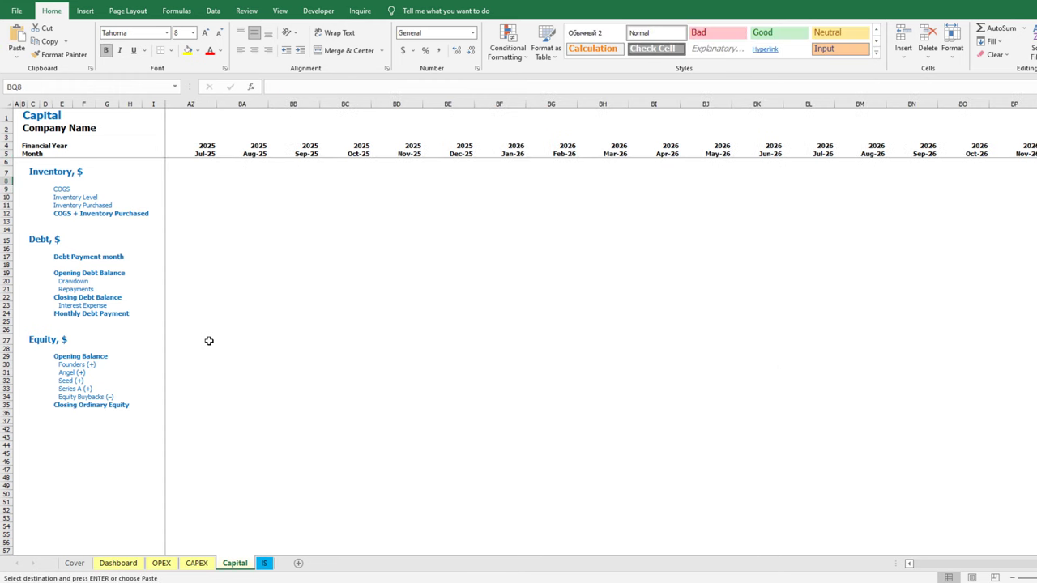
{"action": "key", "text": "ctrl+v"}
Calculate the Jan-22 Inventory Level in J10 as =J9*Inventory
{"action": "key", "text": "Down"}
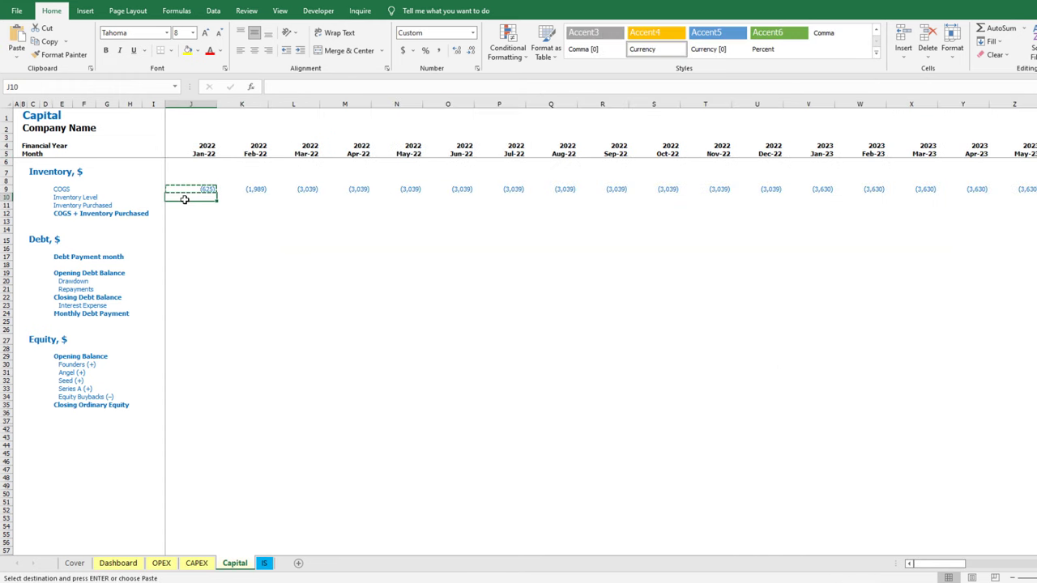
{"action": "type", "text": "=J9*in"}
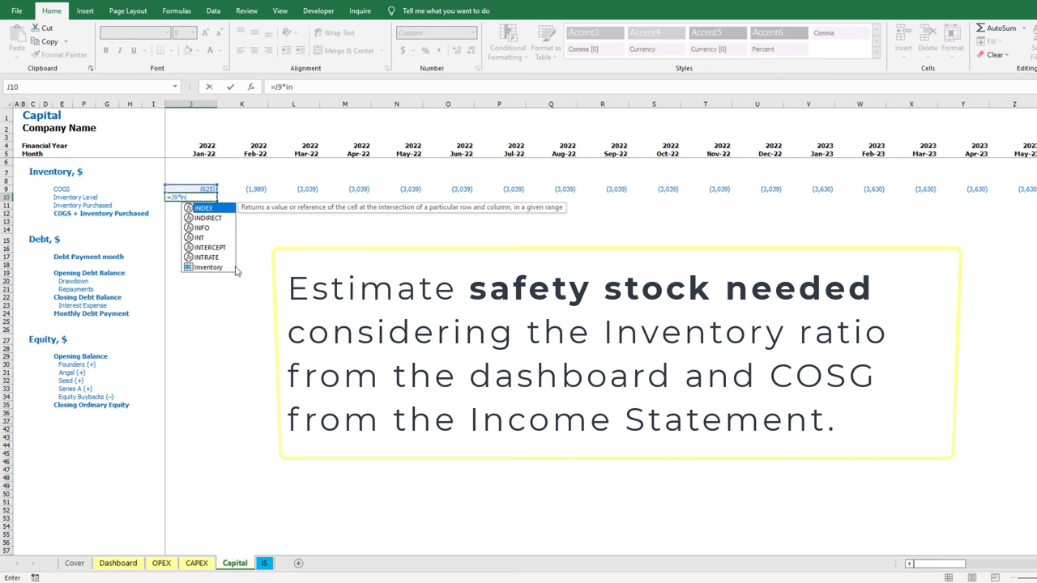
{"action": "key", "text": "Escape"}
{"action": "key", "text": "Return"}
{"action": "key", "text": "Up"}
Copy the Inventory Level formula in J10 across all months to column BQ
{"action": "key", "text": "ctrl+c"}
{"action": "key", "text": "Up"}
{"action": "key", "text": "ctrl+Right"}
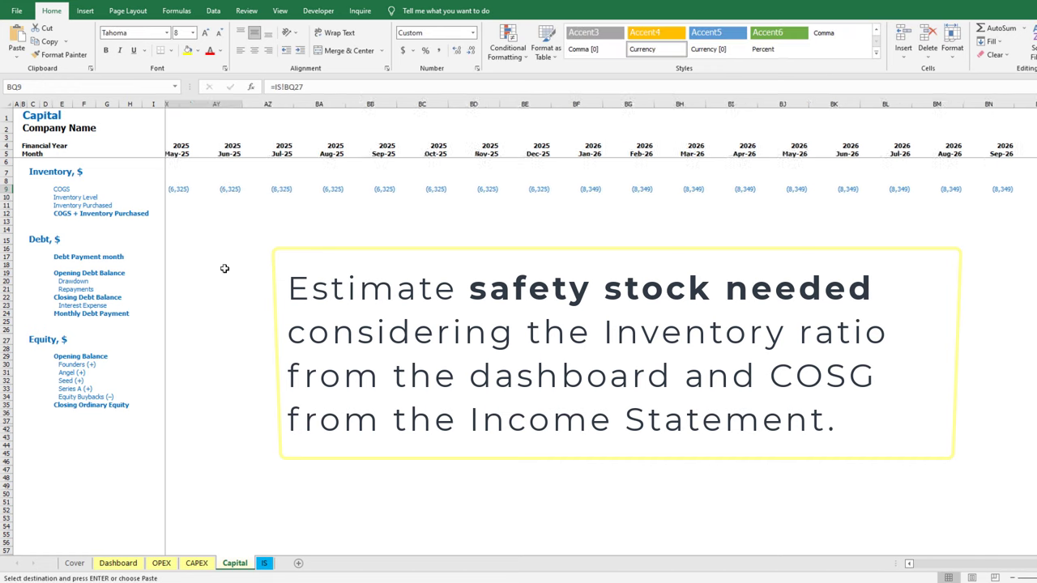
{"action": "key", "text": "Down"}
{"action": "key", "text": "ctrl+shift+Left"}
{"action": "key", "text": "shift+Right"}
{"action": "key", "text": "ctrl+v"}
Calculate the Jan-22 Inventory Purchased in J11 as the change in inventory level, =J10-I10
{"action": "key", "text": "ctrl+Left"}
{"action": "key", "text": "Down"}
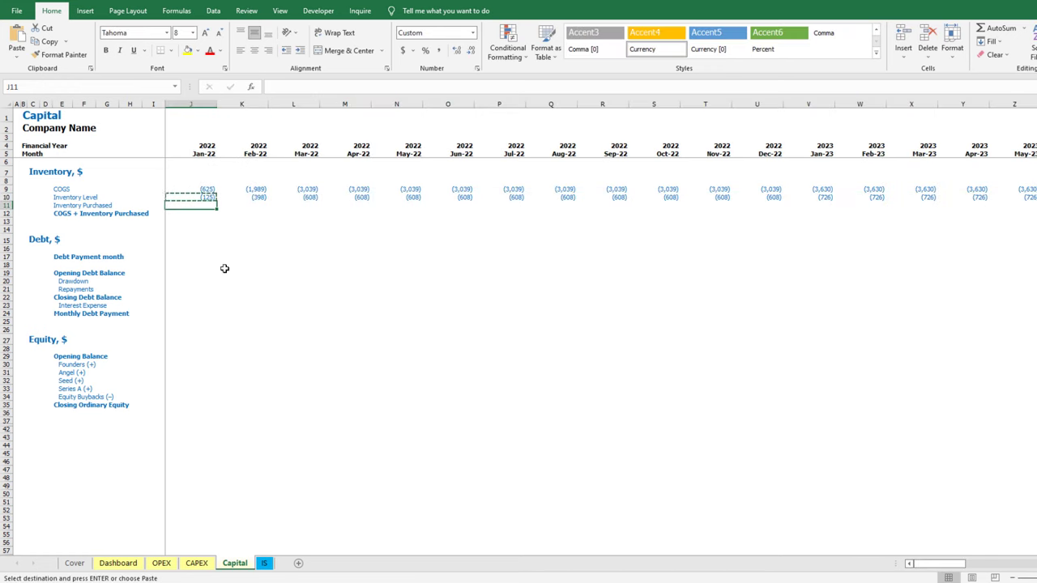
{"action": "type", "text": "="}
{"action": "key", "text": "Up"}
{"action": "type", "text": "-"}
{"action": "key", "text": "ctrl+Return"}
Copy the Inventory Purchased formula in J11 across all months to column BQ
{"action": "key", "text": "ctrl+c"}
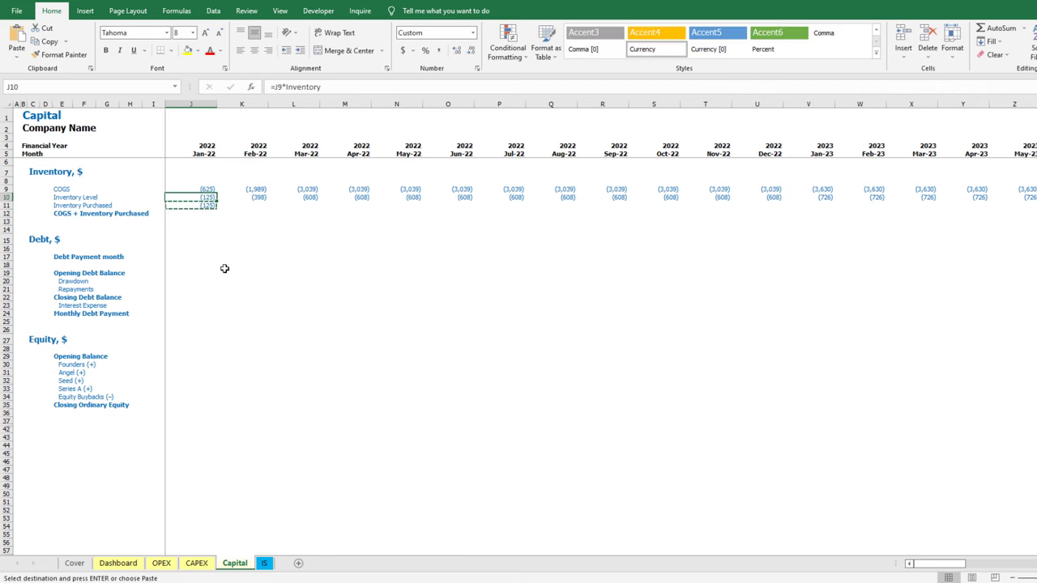
{"action": "key", "text": "Up"}
{"action": "key", "text": "ctrl+Right"}
{"action": "key", "text": "Down"}
{"action": "key", "text": "ctrl+shift+Left"}
{"action": "key", "text": "ctrl+v"}
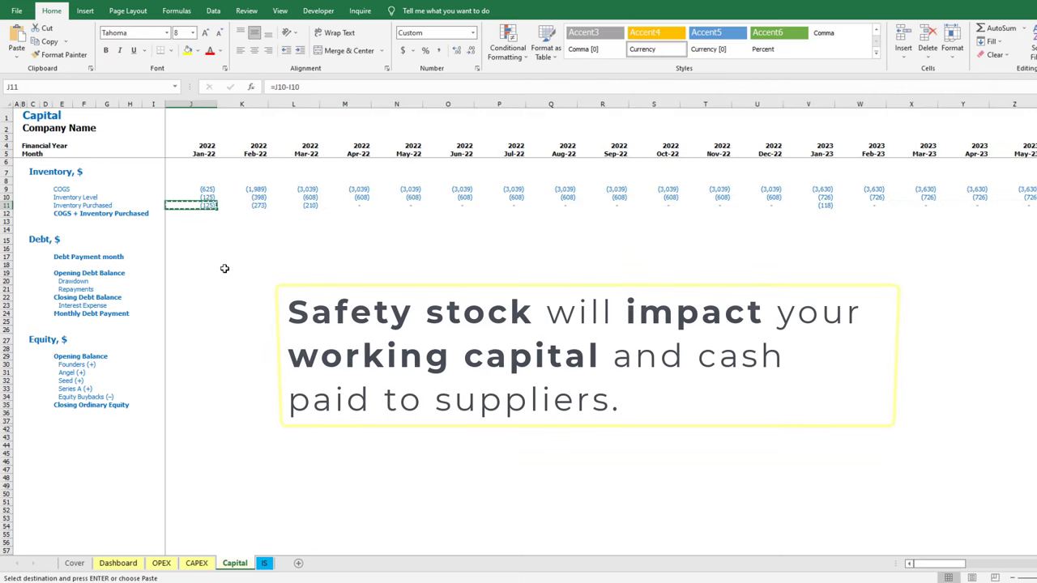
Calculate the Jan-22 COGS + Inventory Purchased in J12 as =J11+J9
{"action": "key", "text": "ctrl+Left"}
{"action": "key", "text": "Down"}
{"action": "type", "text": "=J11+J9"}
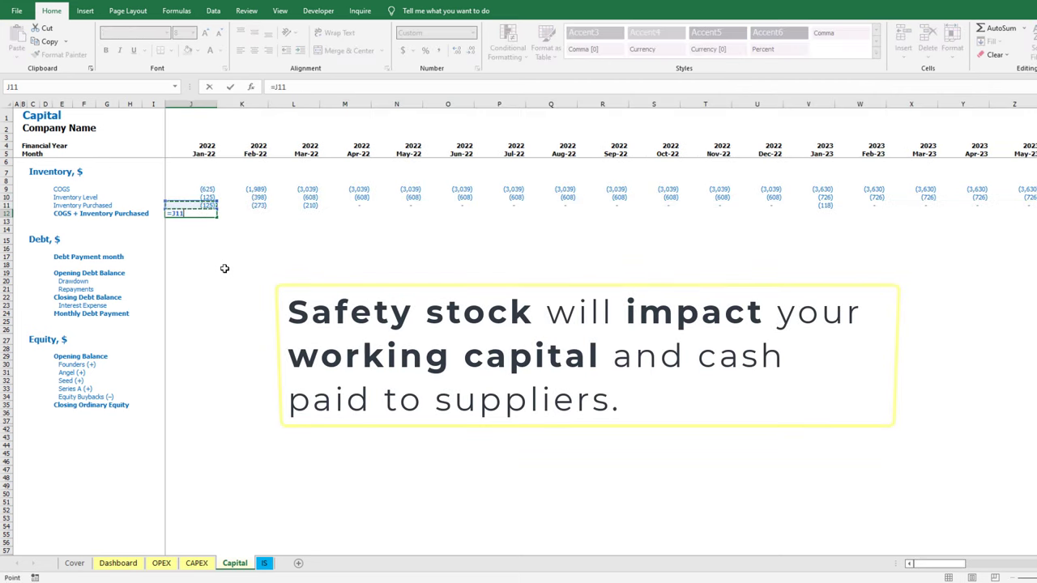
{"action": "key", "text": "ctrl+Return"}
Copy the COGS + Inventory Purchased formula in J12 across all months to column BQ
{"action": "key", "text": "ctrl+c"}
{"action": "key", "text": "Up"}
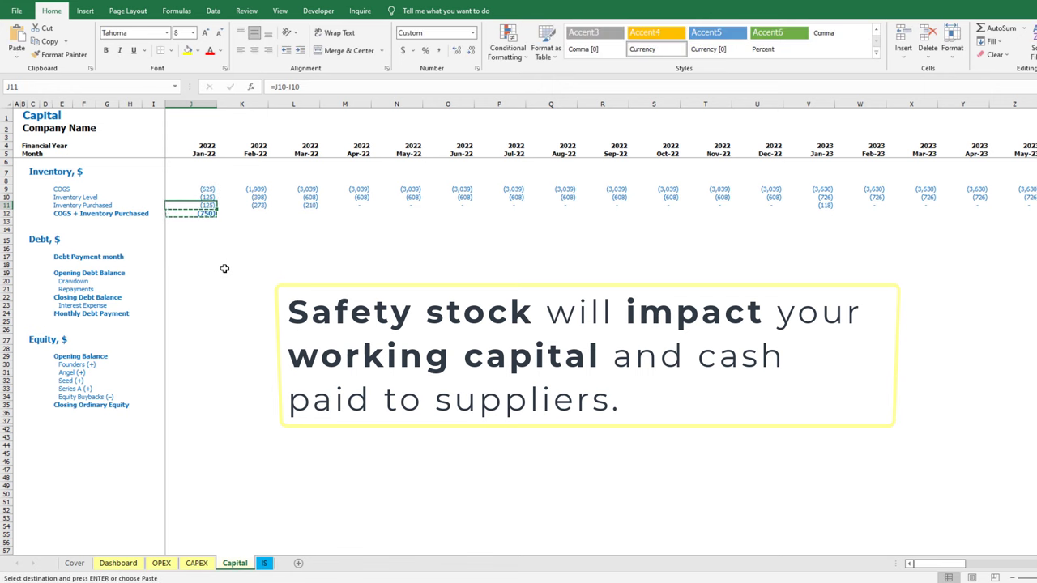
{"action": "key", "text": "ctrl+Right"}
{"action": "key", "text": "Down"}
{"action": "key", "text": "ctrl+shift+Left"}
{"action": "key", "text": "ctrl+v"}
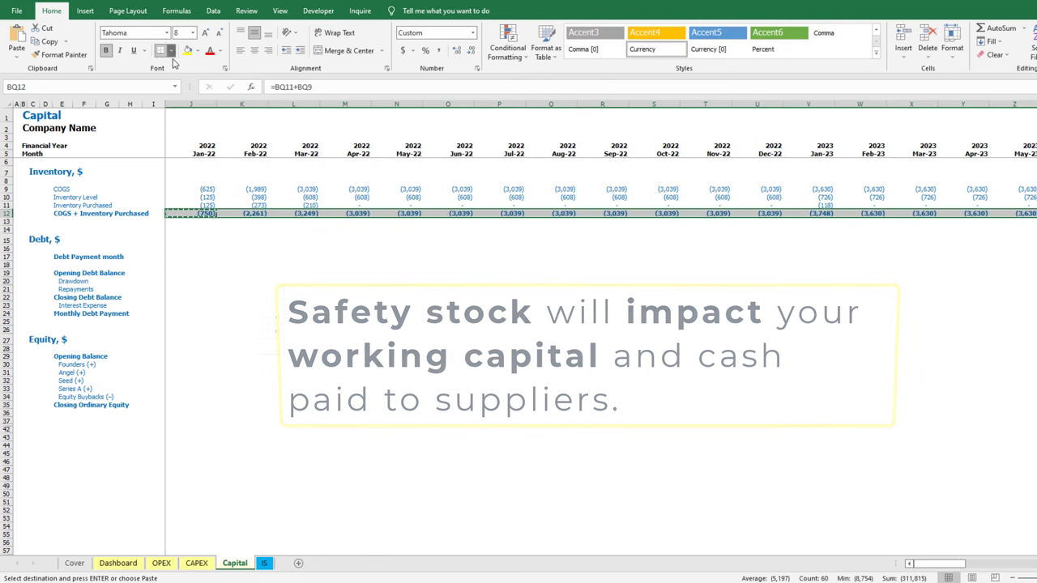
Add a top border to the COGS + Inventory Purchased row across all months
{"action": "left_click", "coordinate": [169, 50]}
{"action": "left_click", "coordinate": [192, 97]}
{"action": "key", "text": "Left"}
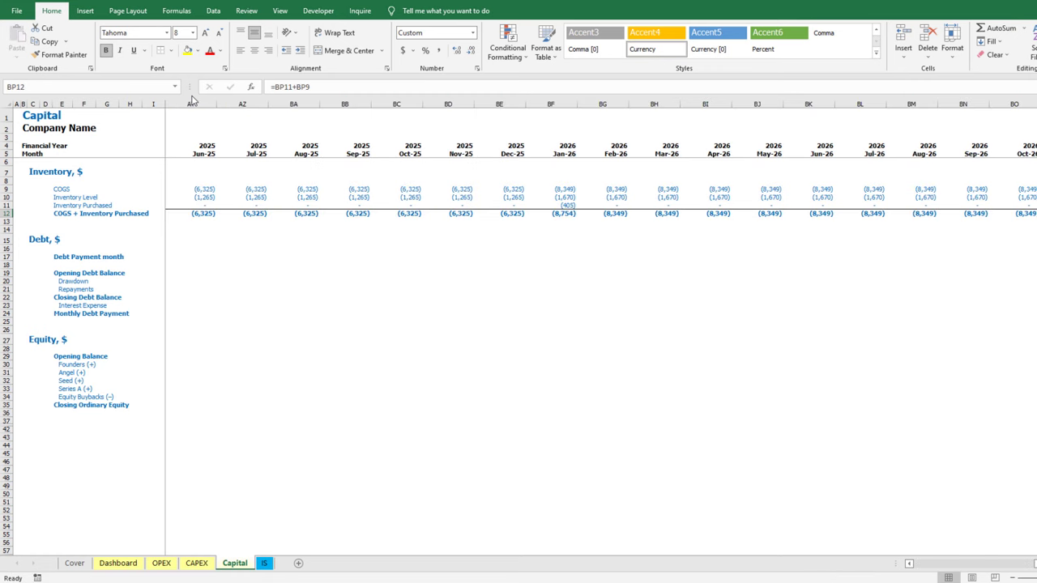
Begin the Jan-22 Debt Payment month formula in J17 with an IF that returns 0 when J5<Debt_Start
{"action": "key", "text": "ctrl+Left"}
{"action": "key", "text": "Down"}
{"action": "key", "text": "Down"}
{"action": "key", "text": "Down"}
{"action": "key", "text": "Down"}
{"action": "key", "text": "Down"}
{"action": "type", "text": "=if("}
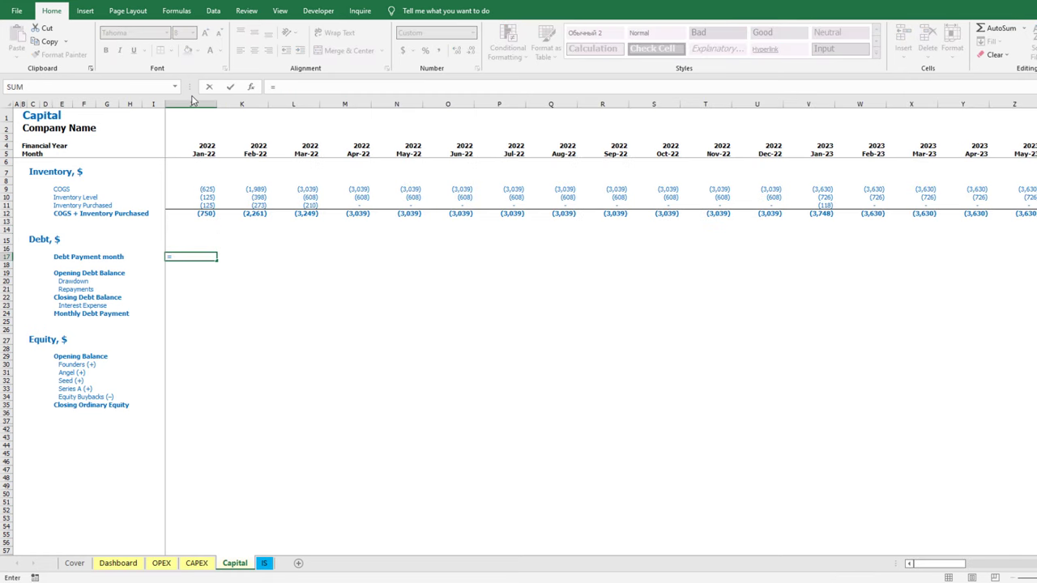
{"action": "left_click", "coordinate": [191, 154]}
{"action": "type", "text": "<Deb"}
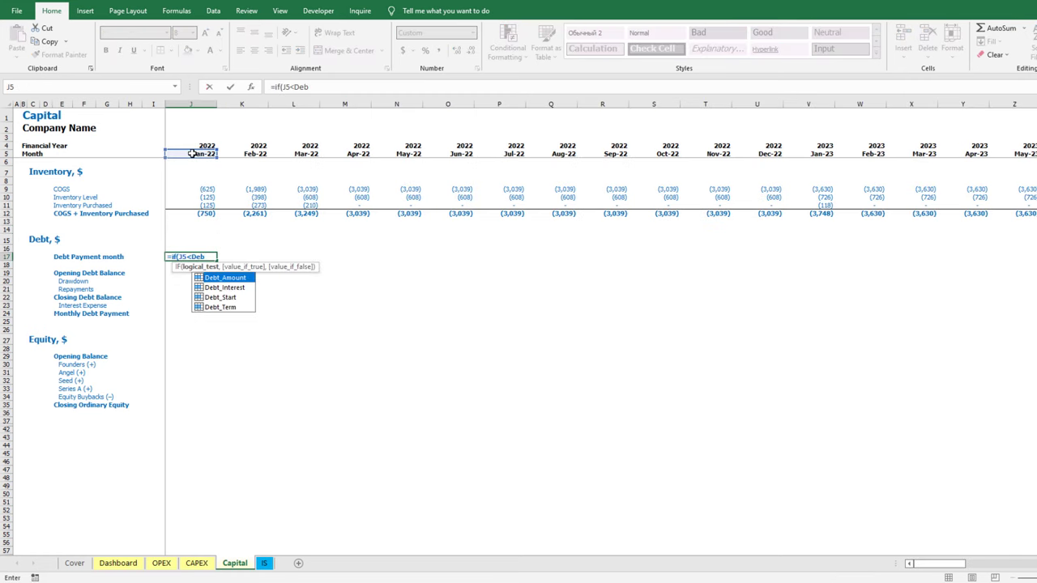
{"action": "double_click", "coordinate": [245, 298]}
{"action": "type", "text": ",0,"}
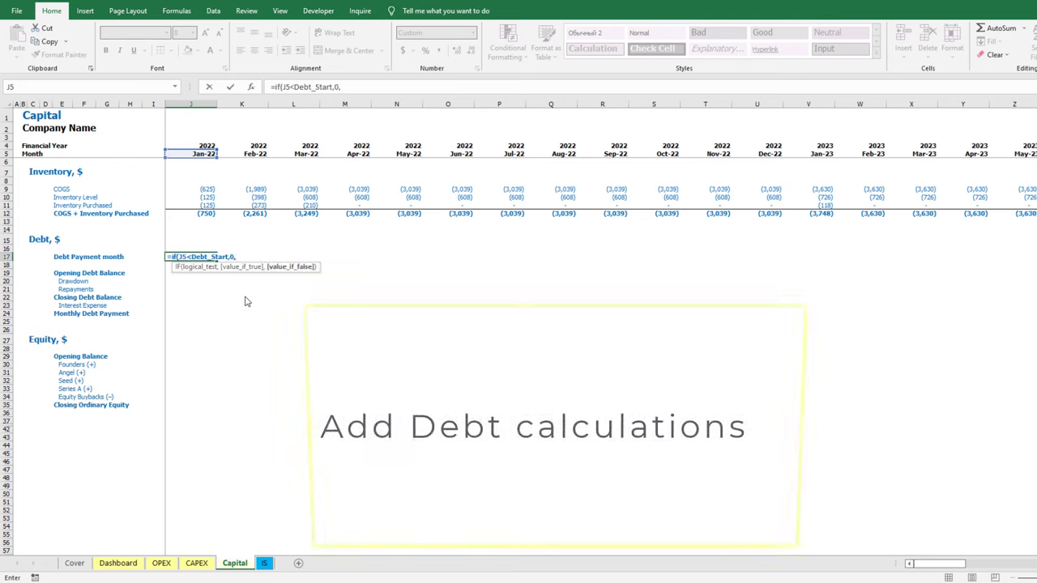
Nest a second IF in the J17 formula that returns 1 when J5=Debt_Start, and open a third IF
{"action": "type", "text": "if("}
{"action": "left_click", "coordinate": [202, 154]}
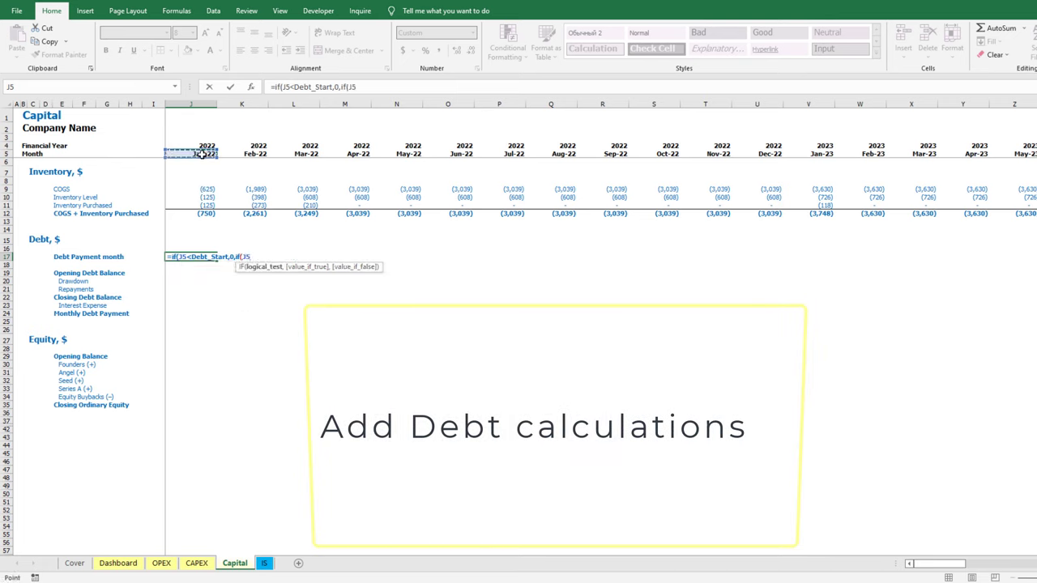
{"action": "type", "text": "=Debt"}
{"action": "double_click", "coordinate": [294, 298]}
{"action": "type", "text": ",1,if("}
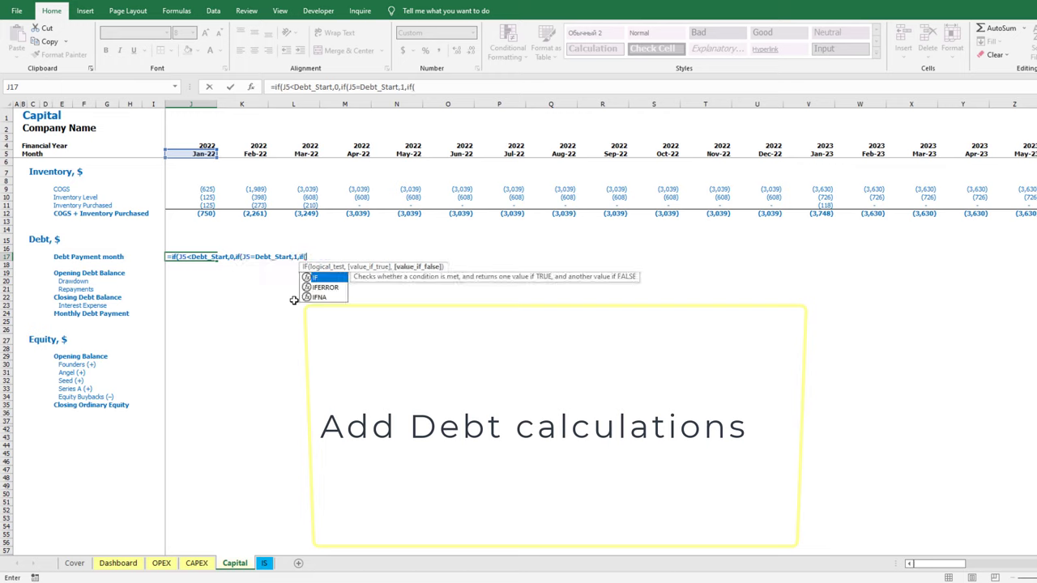
Complete the J17 formula with the condition J5<EOMONTH(Debt_Start,Debt_Term), returning I17+1 if true and 0 otherwise
{"action": "left_click", "coordinate": [202, 154]}
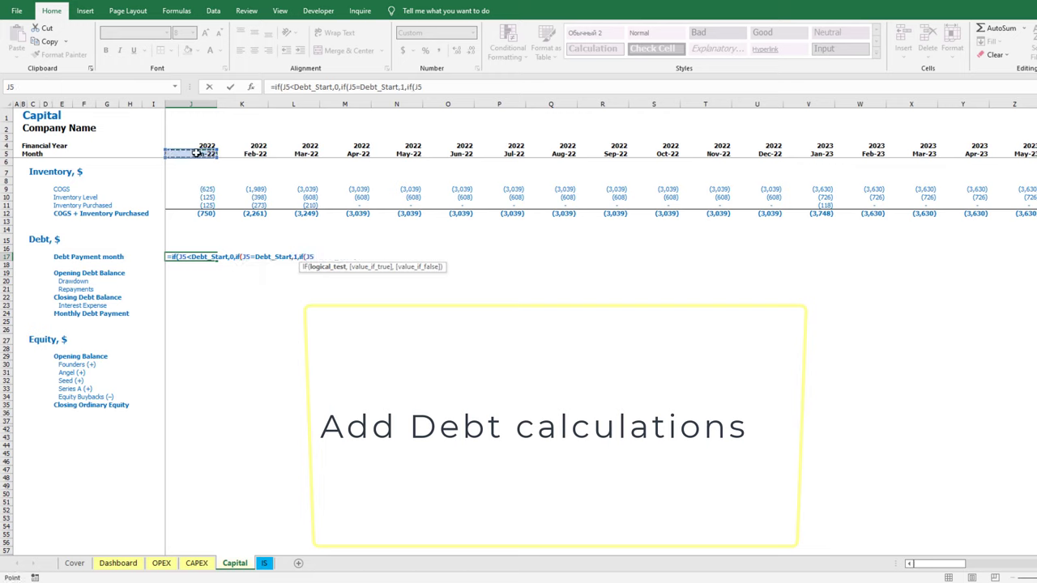
{"action": "type", "text": "<eom"}
{"action": "double_click", "coordinate": [349, 282]}
{"action": "type", "text": "Debt_Start"}
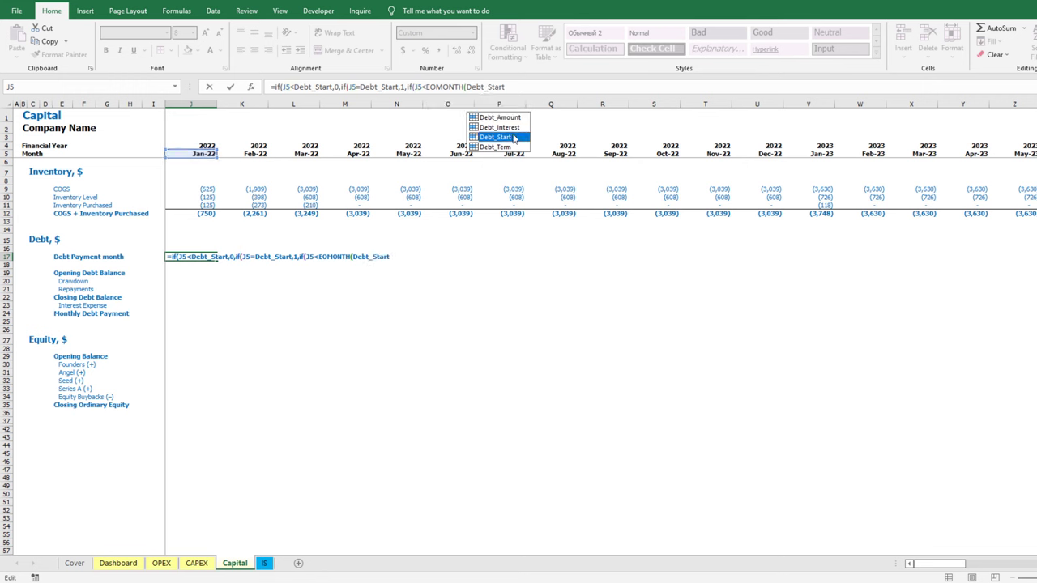
{"action": "double_click", "coordinate": [513, 134]}
{"action": "type", "text": ",Debt"}
{"action": "double_click", "coordinate": [557, 154]}
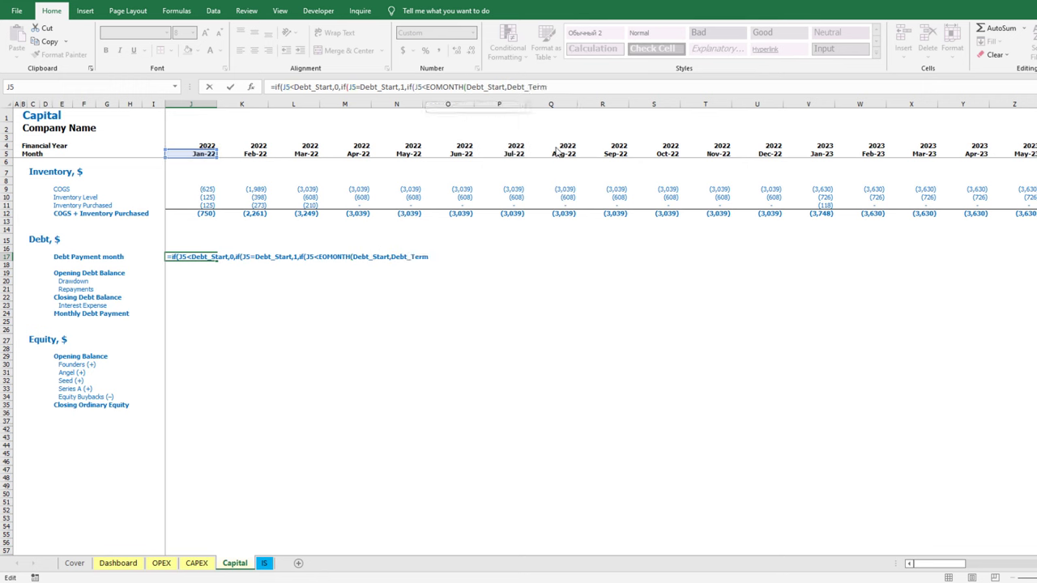
{"action": "type", "text": "),"}
{"action": "left_click", "coordinate": [154, 256]}
{"action": "type", "text": "+1,0)))"}
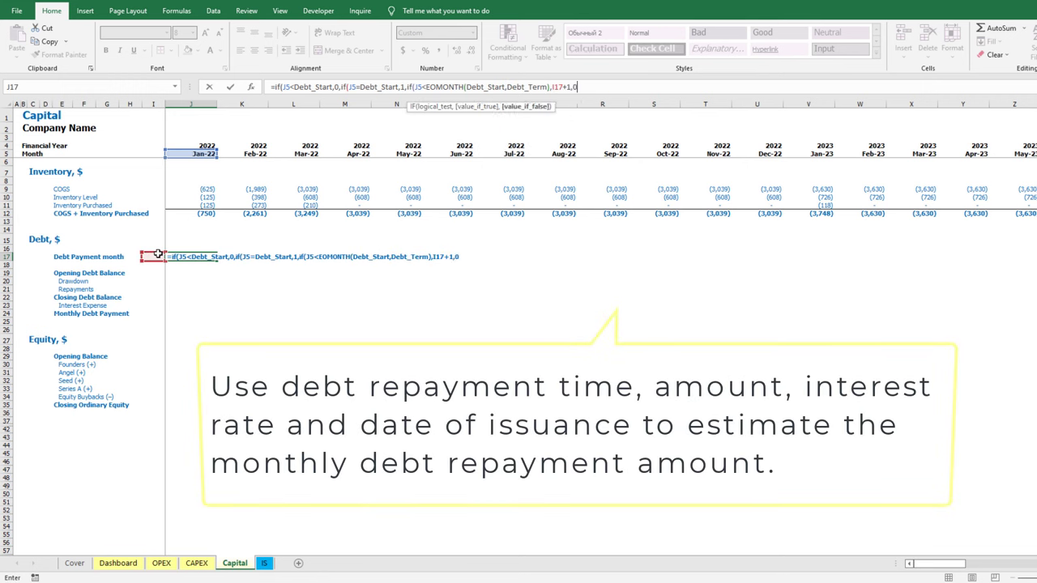
{"action": "key", "text": "ctrl+Return"}
Copy the Debt Payment month formula in J17 across all months to column BQ and check the numbered months against the Dashboard sheet
{"action": "key", "text": "ctrl+c"}
{"action": "key", "text": "ctrl+Up"}
{"action": "key", "text": "ctrl+Right"}
{"action": "key", "text": "Down"}
{"action": "key", "text": "Down"}
{"action": "key", "text": "Down"}
{"action": "key", "text": "Down"}
{"action": "key", "text": "Down"}
{"action": "key", "text": "ctrl+shift+Left"}
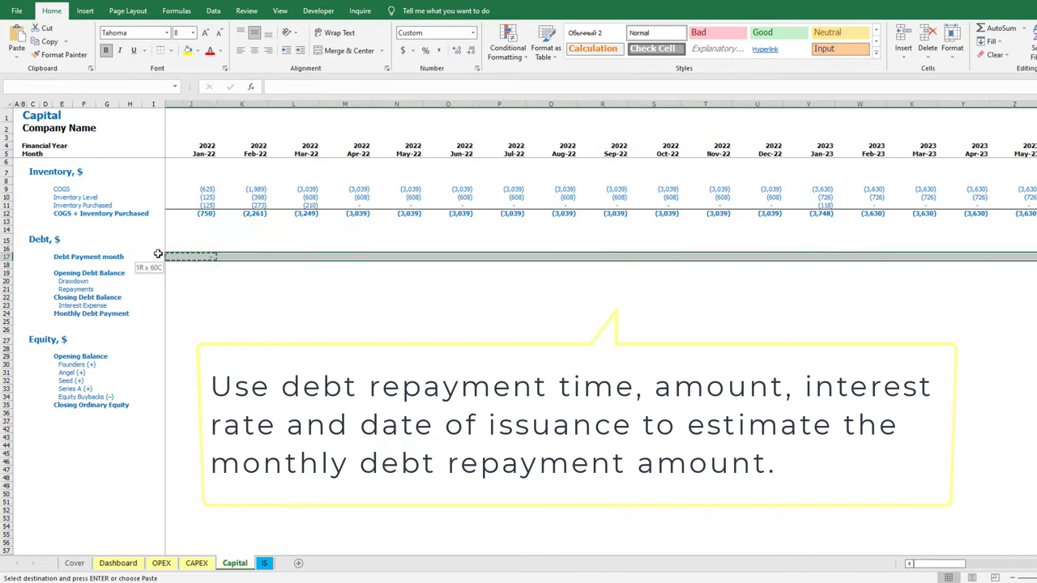
{"action": "key", "text": "shift+Right"}
{"action": "key", "text": "ctrl+v"}
{"action": "key", "text": "ctrl+Left"}
{"action": "left_click", "coordinate": [134, 564]}
{"action": "left_click", "coordinate": [776, 165]}
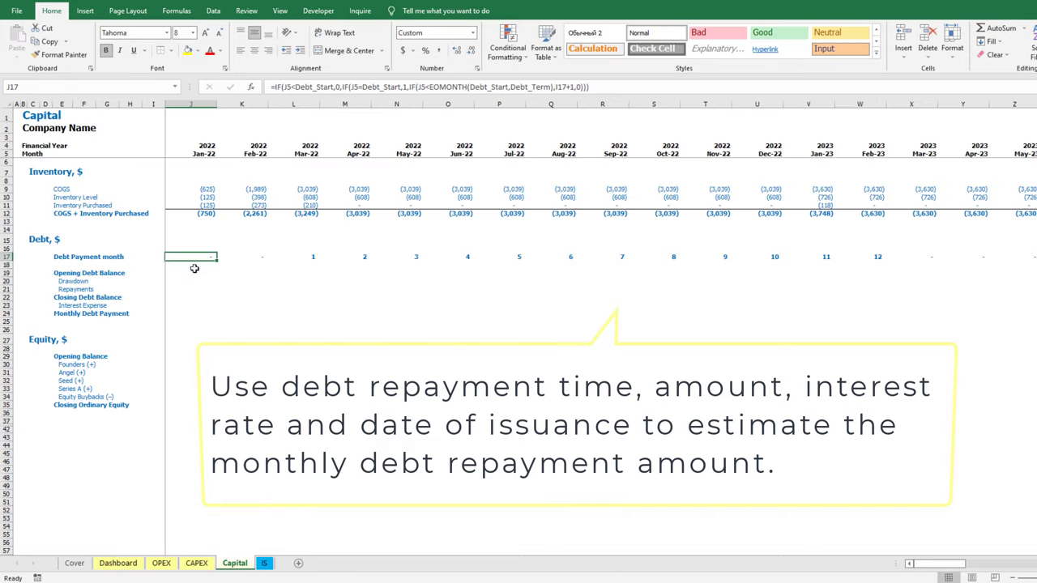
{"action": "left_click_drag", "start_coordinate": [300, 258], "coordinate": [878, 258]}
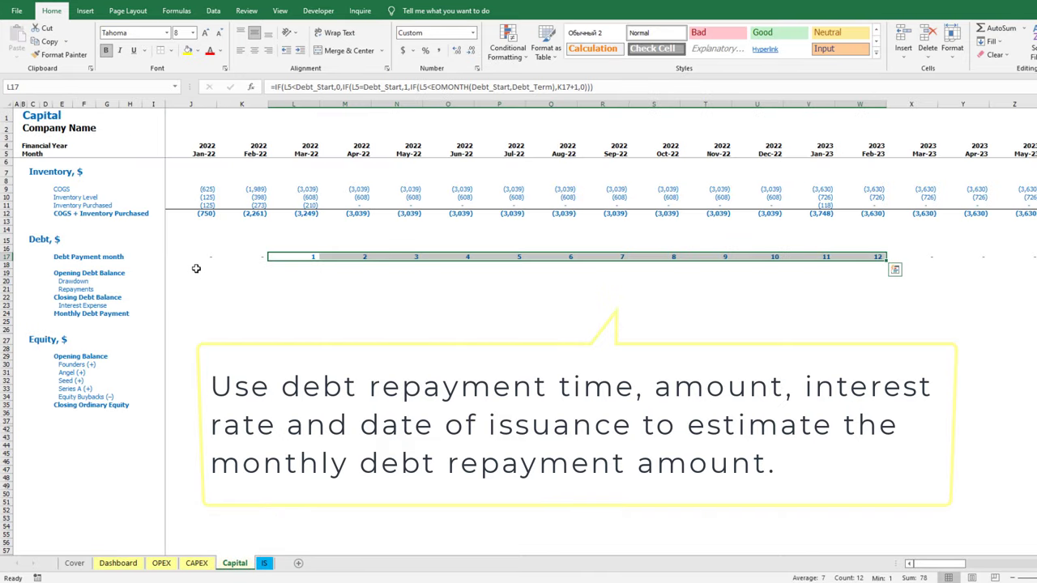
Link the Jan-22 Opening Debt Balance in J19 to the previous month's closing balance, =I22
{"action": "left_click", "coordinate": [195, 274]}
{"action": "type", "text": "="}
{"action": "key", "text": "Left"}
{"action": "key", "text": "Down"}
{"action": "key", "text": "Down"}
{"action": "key", "text": "Down"}
{"action": "key", "text": "Return"}
Calculate the Jan-22 Closing Debt Balance in J22 as =SUM(J19:J21)
{"action": "key", "text": "Down"}
{"action": "key", "text": "Down"}
{"action": "type", "text": "=sum("}
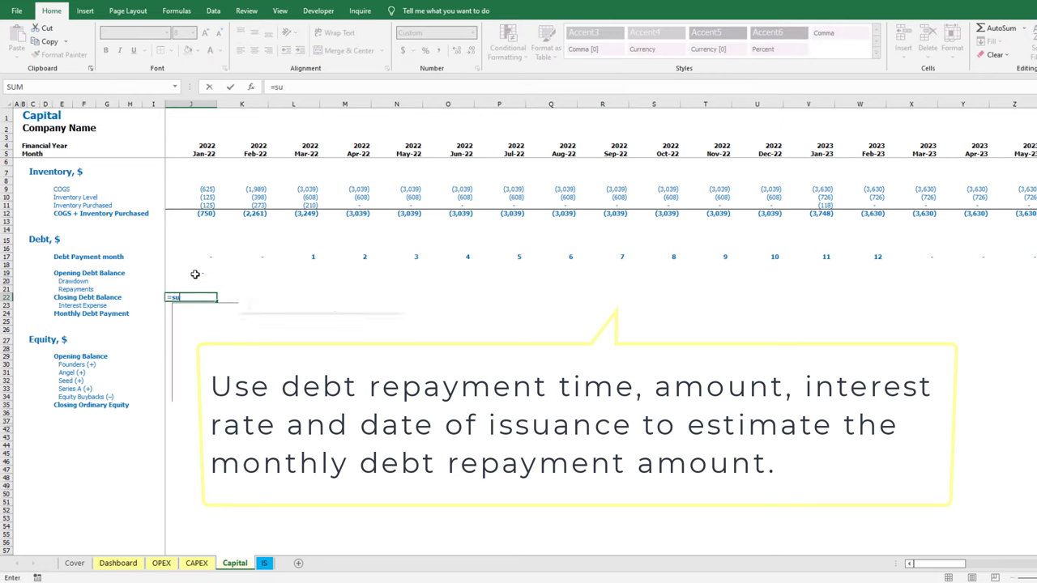
{"action": "key", "text": "Up"}
{"action": "key", "text": "shift+Up"}
{"action": "key", "text": "shift+Up"}
{"action": "key", "text": "ctrl+Return"}
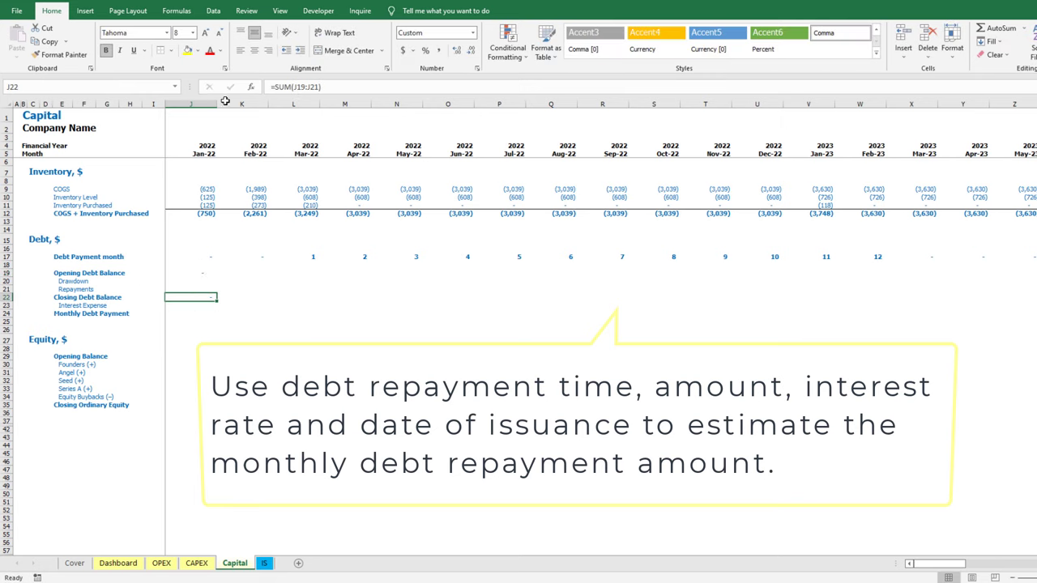
Copy the debt balance block J19:J22 across all months to column BQ
{"action": "left_click_drag", "start_coordinate": [198, 273], "coordinate": [207, 298]}
{"action": "key", "text": "ctrl+c"}
{"action": "key", "text": "Up"}
{"action": "key", "text": "Up"}
{"action": "key", "text": "ctrl+Right"}
{"action": "key", "text": "Down"}
{"action": "key", "text": "Down"}
{"action": "key", "text": "ctrl+shift+Left"}
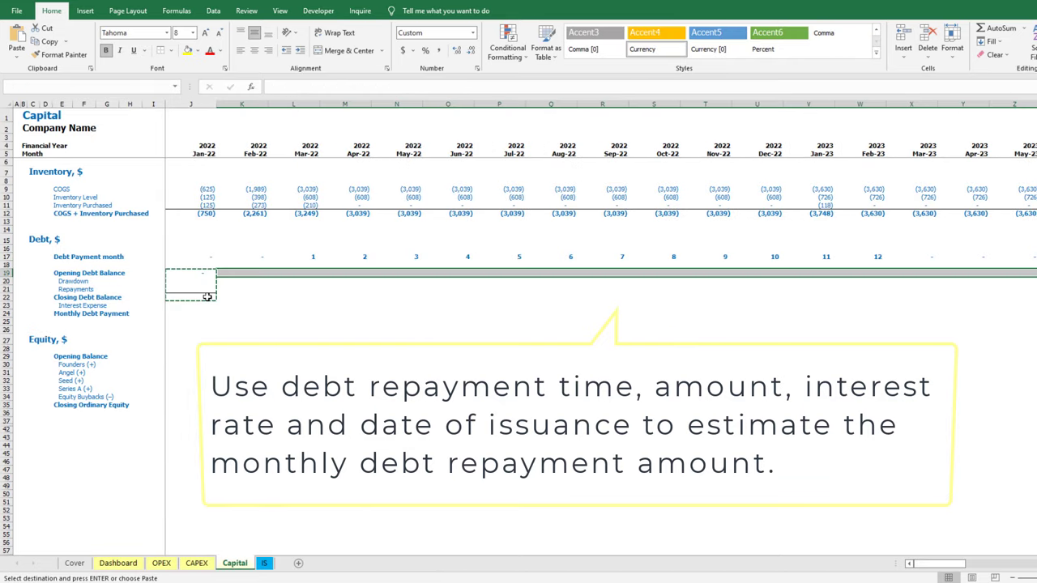
{"action": "key", "text": "ctrl+v"}
Enter the Jan-22 Drawdown formula in J20 as =IF(J5=Debt_Start,Debt_Amount,0)
{"action": "key", "text": "ctrl+Left"}
{"action": "key", "text": "Down"}
{"action": "type", "text": "=if("}
{"action": "left_click", "coordinate": [192, 153]}
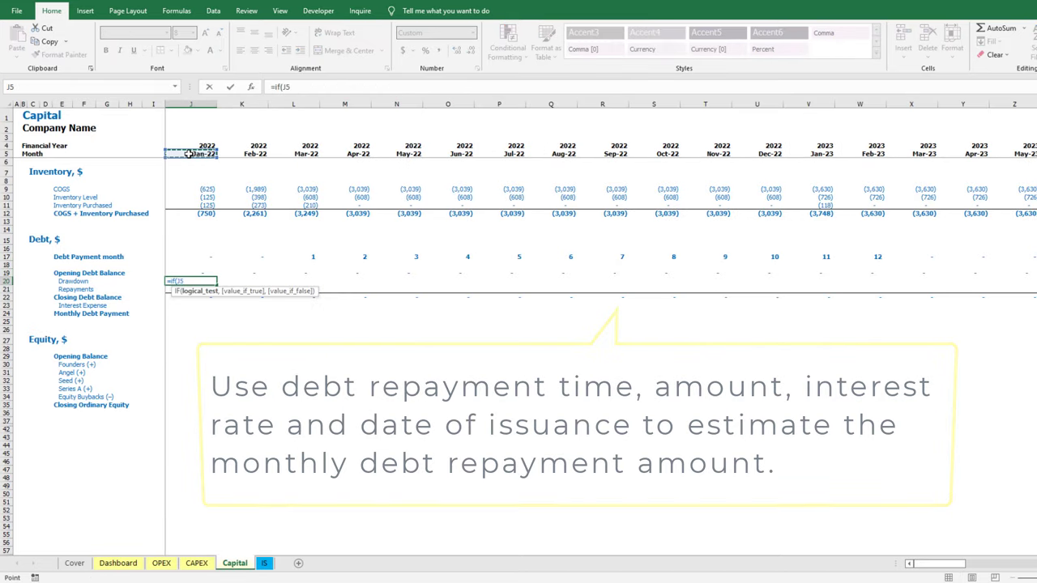
{"action": "type", "text": "=de"}
{"action": "double_click", "coordinate": [233, 321]}
{"action": "type", "text": ",de"}
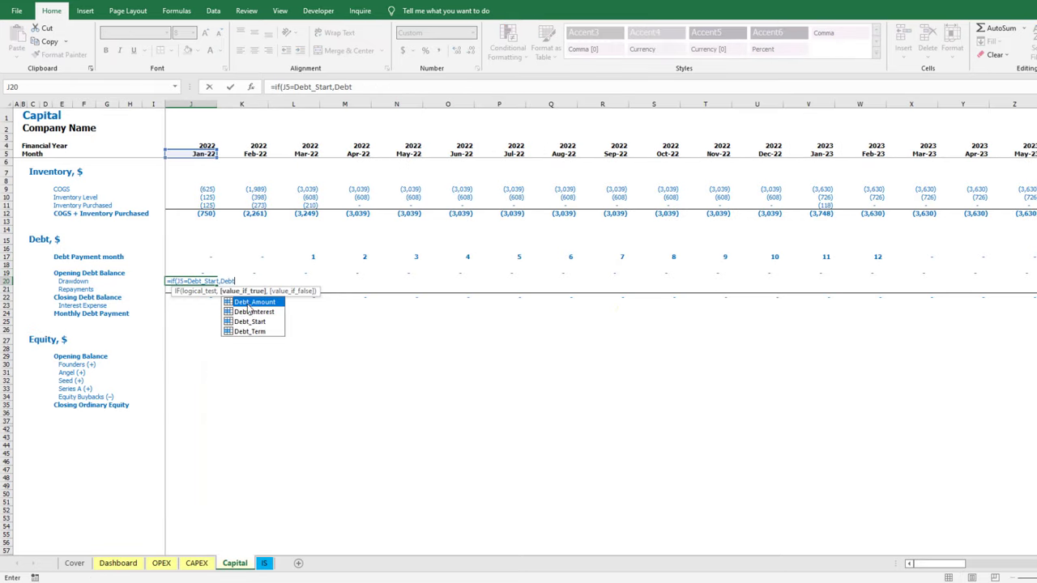
{"action": "double_click", "coordinate": [247, 302]}
{"action": "type", "text": ",0)"}
{"action": "key", "text": "ctrl+Return"}
Copy the Drawdown formula in J20 across all months to column BQ and check the Mar-22 drawdown
{"action": "key", "text": "ctrl+c"}
{"action": "key", "text": "ctrl+shift+Right"}
{"action": "key", "text": "ctrl+v"}
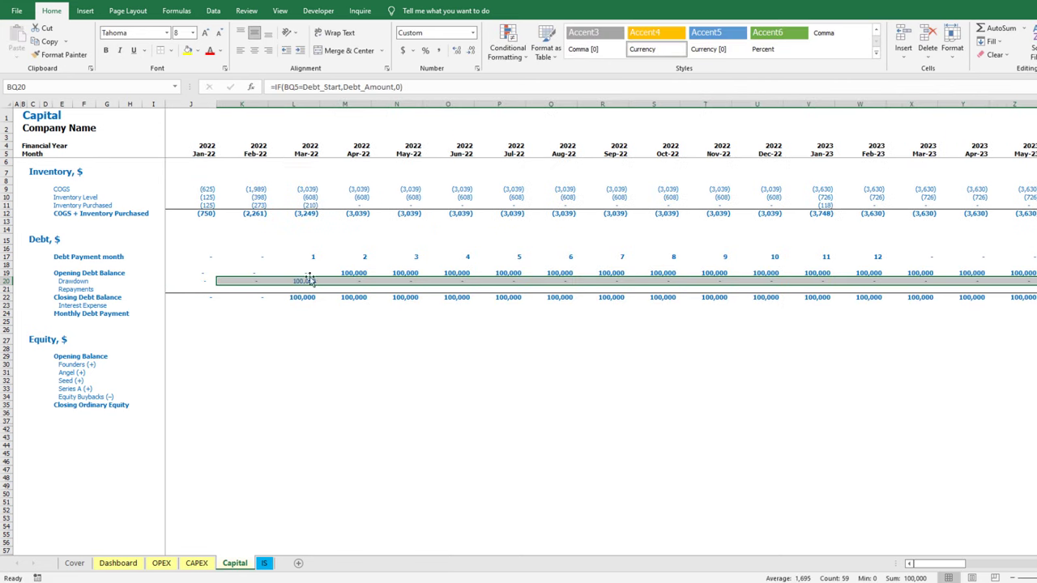
{"action": "left_click", "coordinate": [302, 281]}
Build the Jan-22 Repayments formula in J21, returning 0 when J17=0, otherwise PPMT with rate Debt_Interest/12, period J17 and Debt_Term
{"action": "left_click", "coordinate": [191, 288]}
{"action": "type", "text": "=if("}
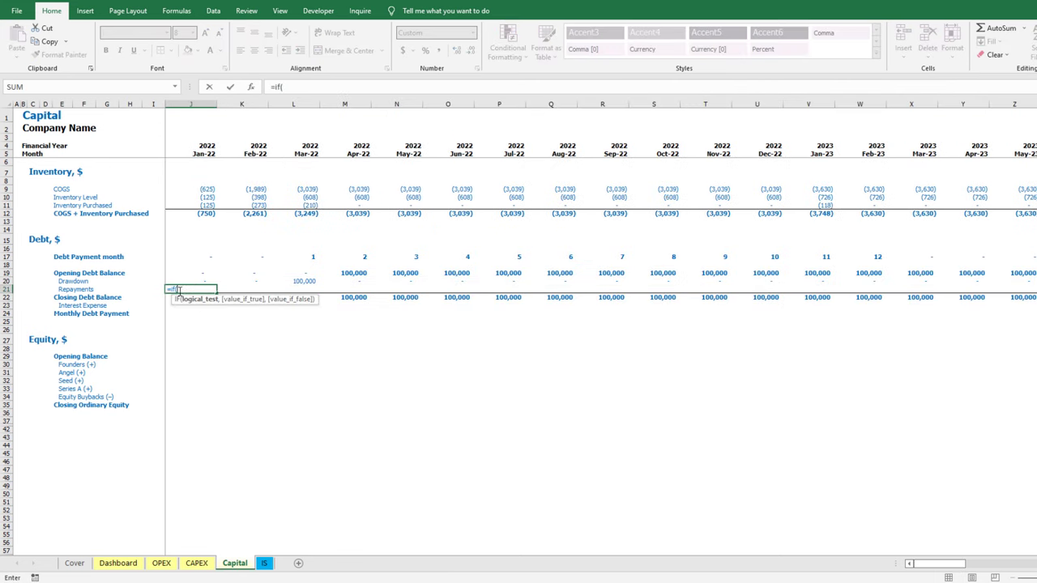
{"action": "left_click", "coordinate": [190, 256]}
{"action": "type", "text": "=0,0"}
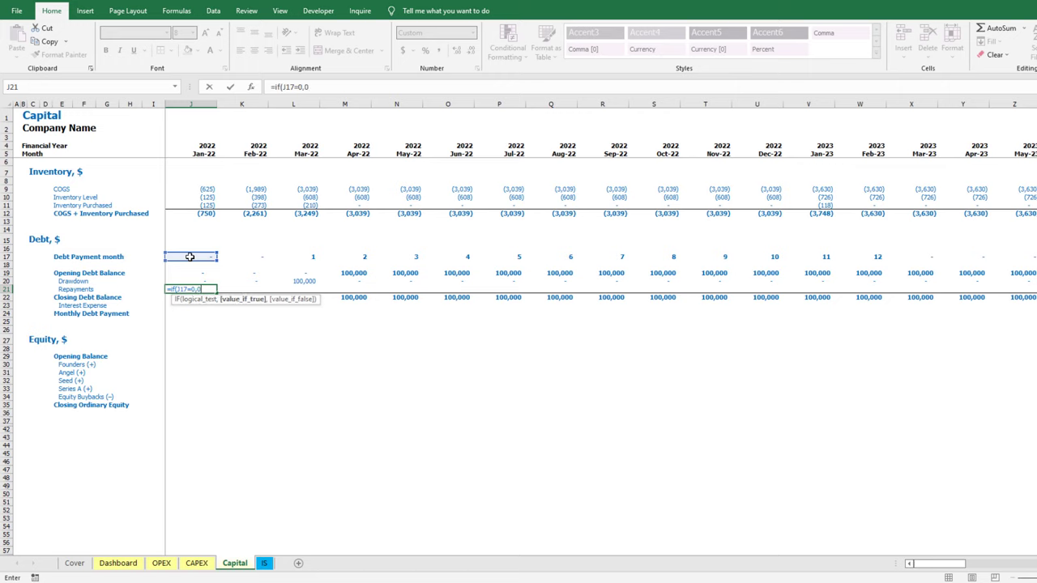
{"action": "type", "text": ",PPMT(Debt"}
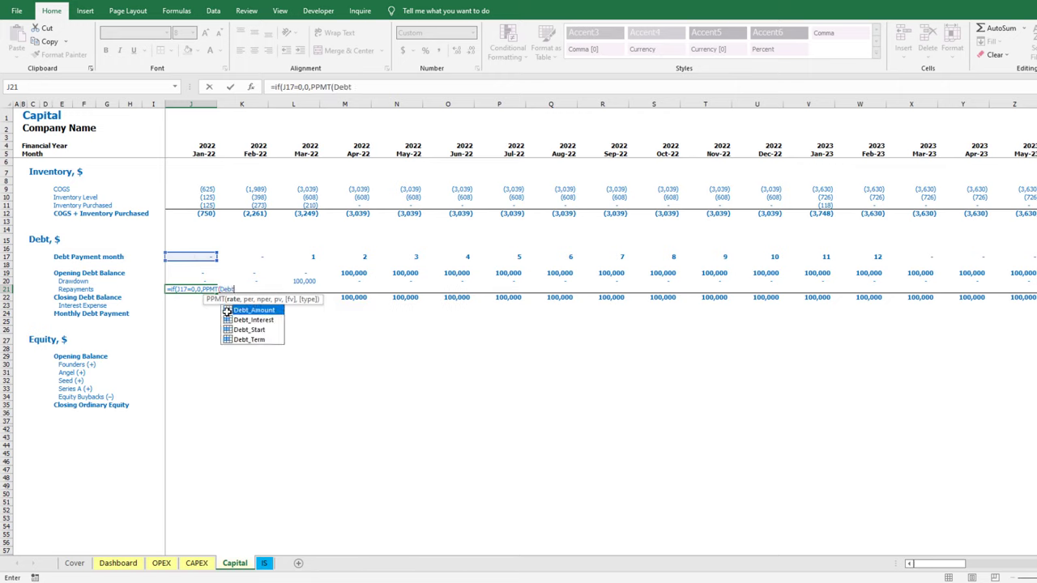
{"action": "double_click", "coordinate": [242, 319]}
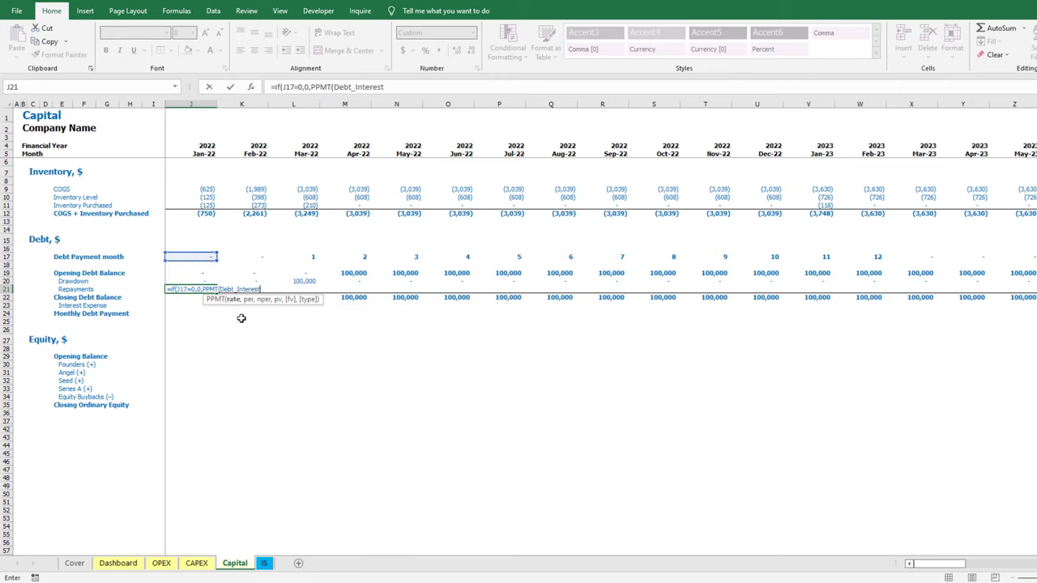
{"action": "type", "text": "/12,"}
{"action": "left_click", "coordinate": [191, 256]}
{"action": "type", "text": ",Debt"}
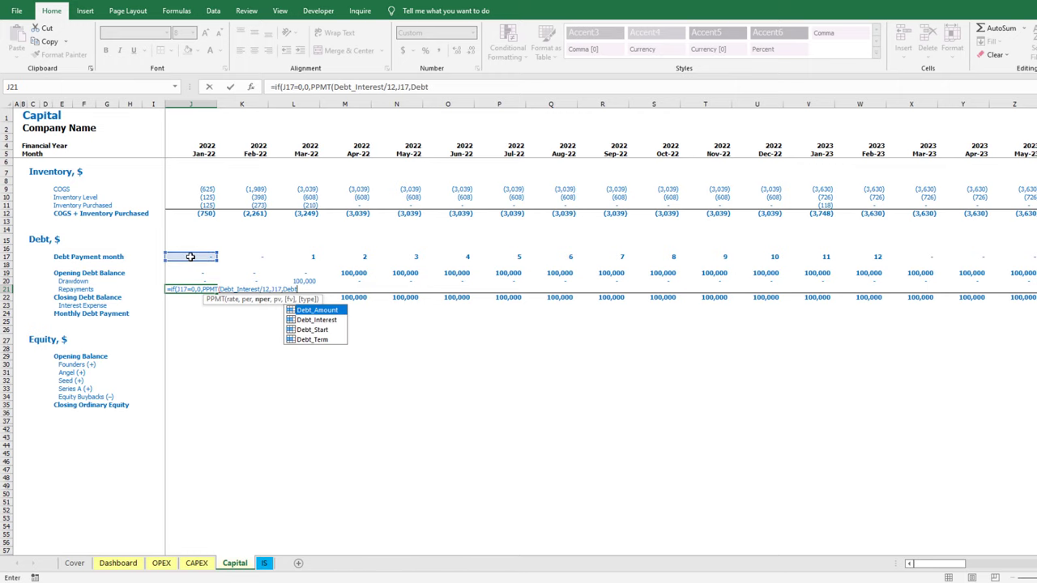
{"action": "double_click", "coordinate": [314, 340]}
{"action": "type", "text": ",Debt"}
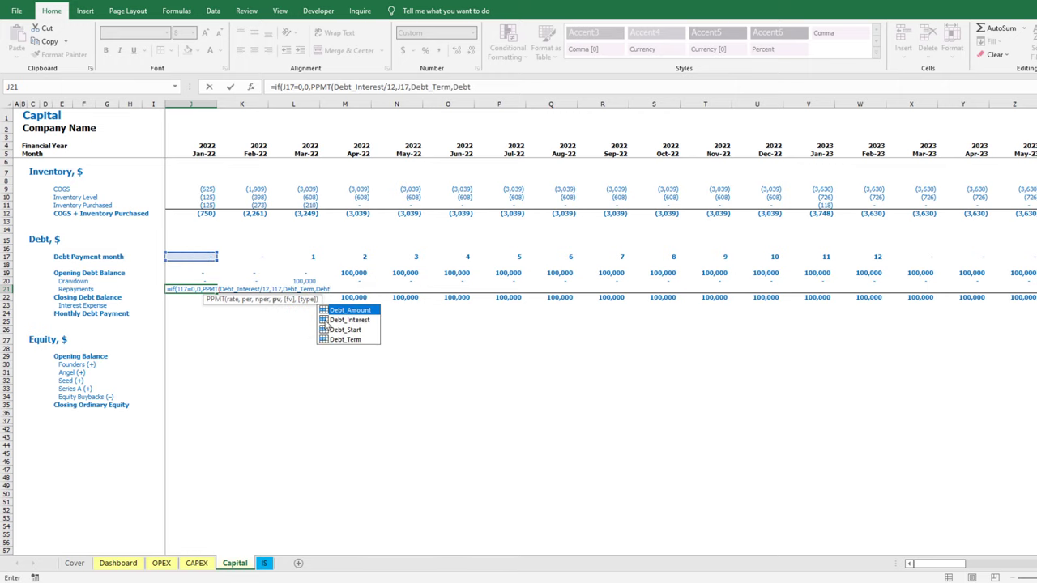
Complete the January repayment formula in J21 as =IF(J17=0,0,PPMT(Debt_Interest/12,J17,Debt_Term,Debt_Amount,0))
{"action": "double_click", "coordinate": [341, 308]}
{"action": "type", "text": ",0))"}
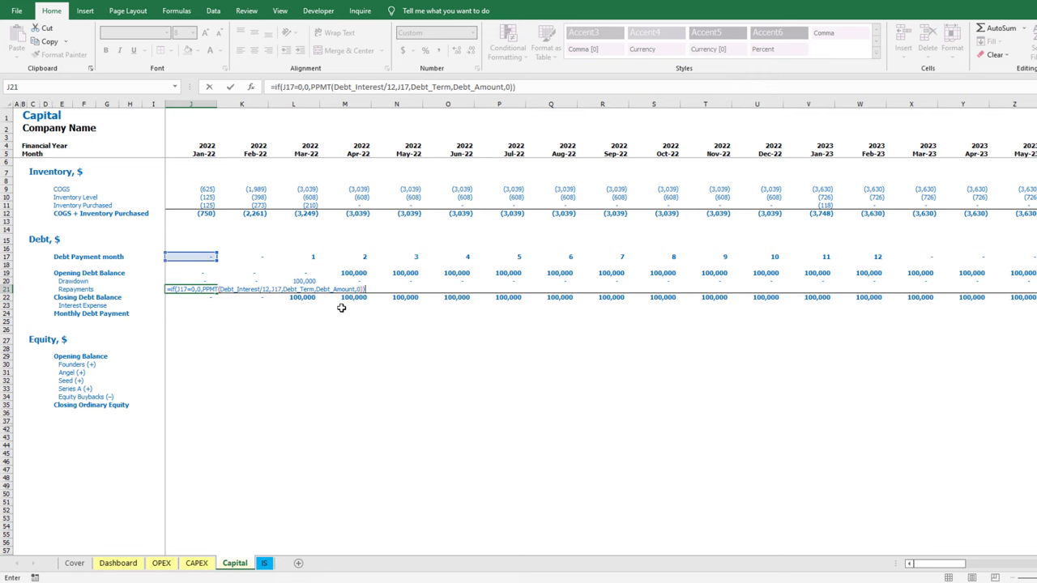
{"action": "key", "text": "ctrl+Return"}
Copy the J21 repayment formula across the Repayments row through column BQ
{"action": "key", "text": "ctrl+c"}
{"action": "key", "text": "Up"}
{"action": "key", "text": "ctrl+Right"}
{"action": "key", "text": "Down"}
{"action": "key", "text": "ctrl+shift+Left"}
{"action": "key", "text": "shift+Right"}
{"action": "key", "text": "ctrl+v"}
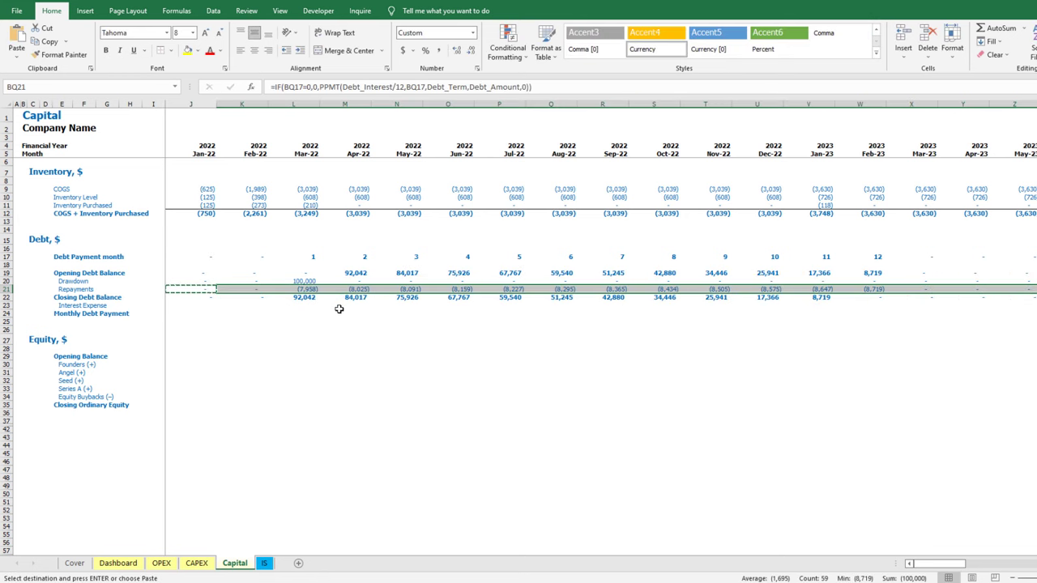
Reuse the J21 repayment formula for January Interest Expense in J23, replacing PPMT with IPMT
{"action": "left_click", "coordinate": [207, 288]}
{"action": "left_click_drag", "start_coordinate": [517, 89], "coordinate": [270, 88]}
{"action": "key", "text": "ctrl+c"}
{"action": "key", "text": "Escape"}
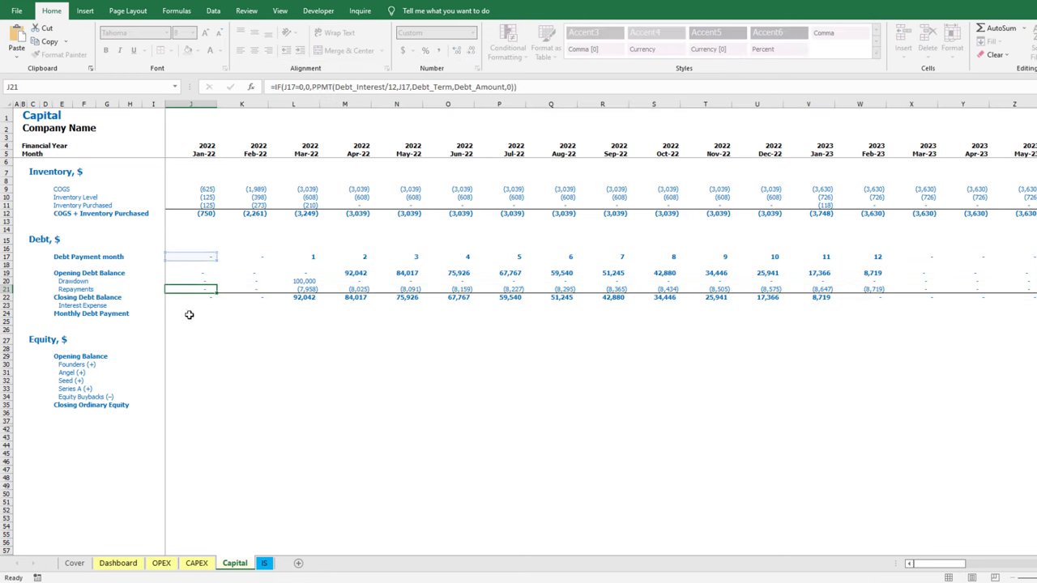
{"action": "left_click", "coordinate": [191, 307]}
{"action": "left_click", "coordinate": [325, 88]}
{"action": "key", "text": "ctrl+v"}
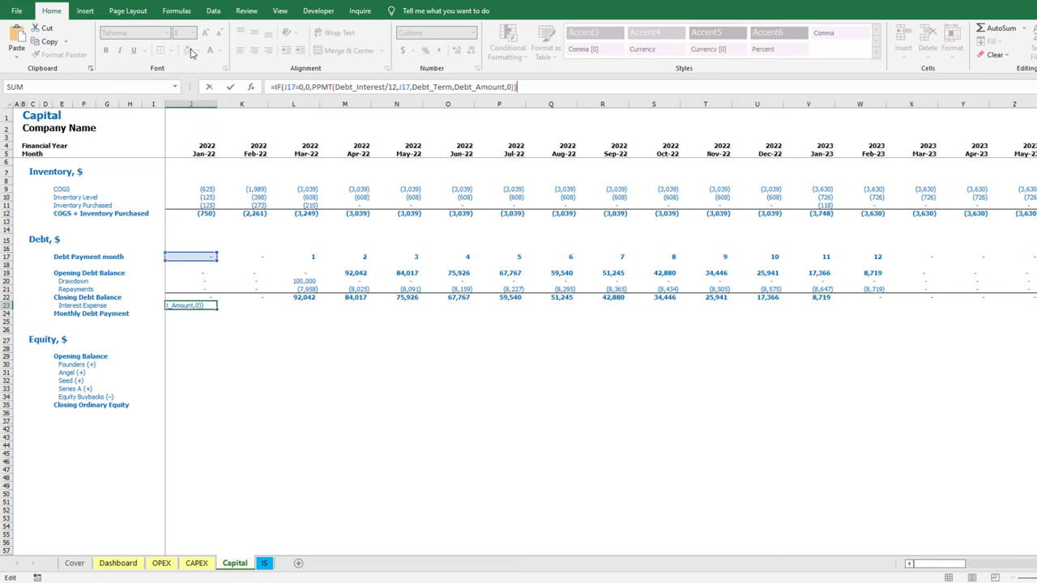
{"action": "type", "text": "I"}
{"action": "key", "text": "ctrl+Return"}
Copy the J23 interest formula across the Interest Expense row through column BQ
{"action": "key", "text": "ctrl+c"}
{"action": "key", "text": "ctrl+Right"}
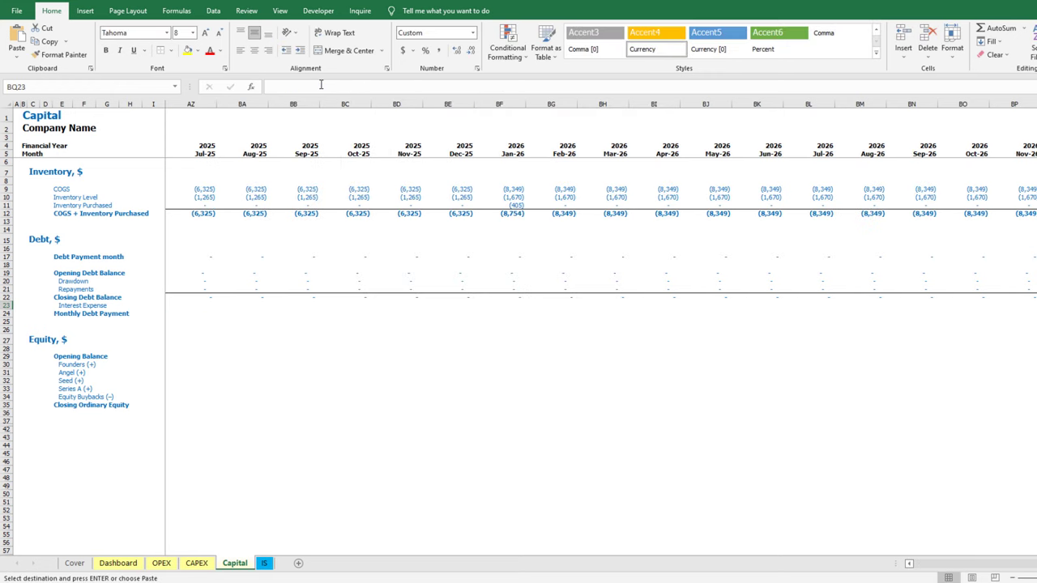
{"action": "key", "text": "ctrl+shift+Left"}
{"action": "key", "text": "ctrl+v"}
Calculate the January Monthly Debt Payment in J24 as =J23+J21
{"action": "key", "text": "Down"}
{"action": "type", "text": "="}
{"action": "key", "text": "Up"}
{"action": "type", "text": "+"}
{"action": "key", "text": "Up"}
{"action": "key", "text": "Up"}
{"action": "key", "text": "Up"}
{"action": "key", "text": "ctrl+Return"}
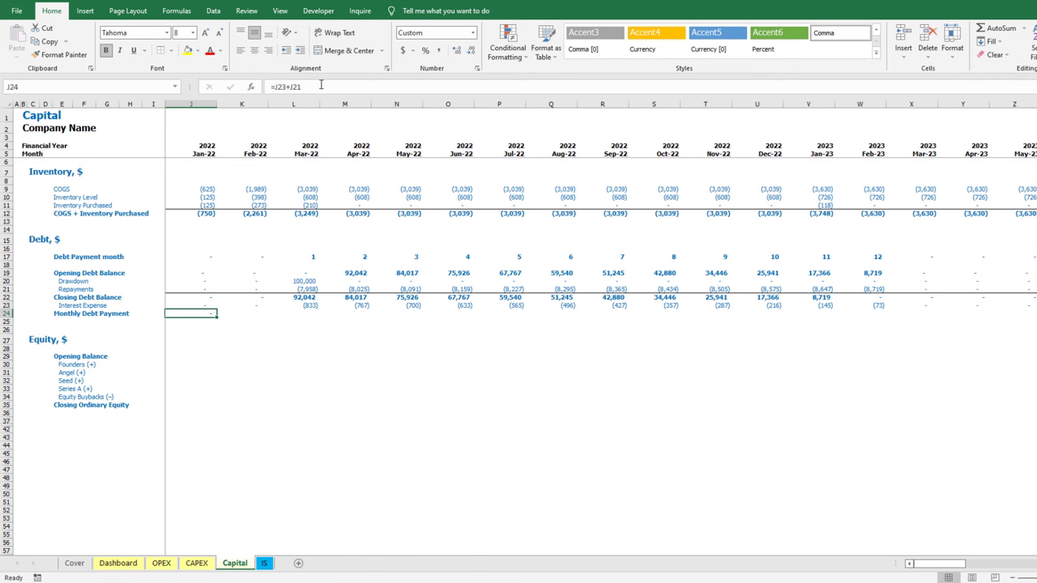
Copy the J24 formula across the Monthly Debt Payment row through column BQ
{"action": "key", "text": "ctrl+c"}
{"action": "key", "text": "Up"}
{"action": "key", "text": "ctrl+Right"}
{"action": "key", "text": "Down"}
{"action": "key", "text": "ctrl+shift+Left"}
{"action": "key", "text": "ctrl+v"}
Add a top border to all months of the Monthly Debt Payment row
{"action": "key", "text": "ctrl+Left"}
{"action": "key", "text": "ctrl+shift+Right"}
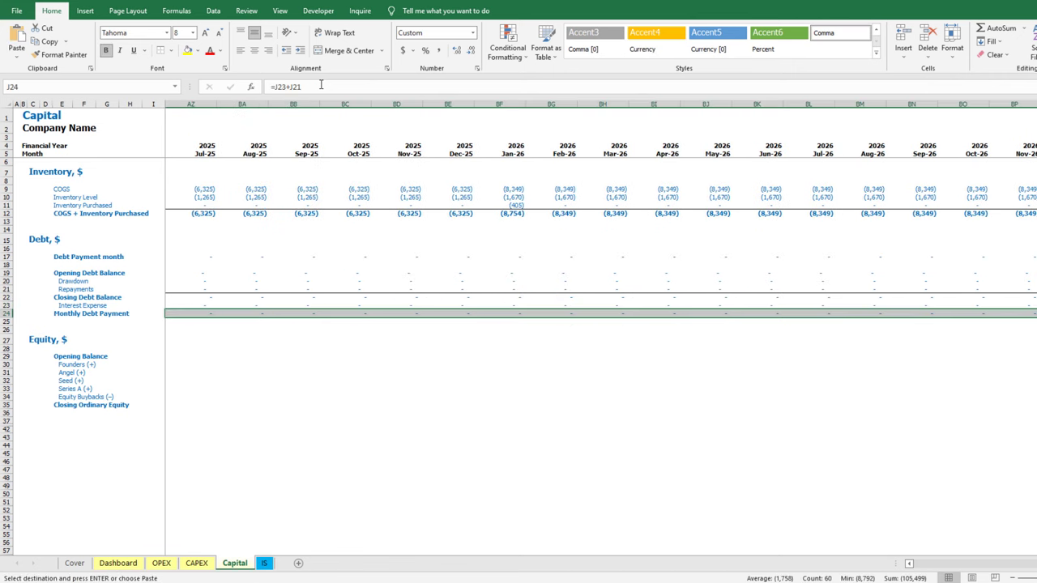
{"action": "left_click", "coordinate": [161, 51]}
{"action": "key", "text": "ctrl+shift+Left"}
Link the January equity Opening Balance in J29 to the prior period's closing equity with =I35
{"action": "left_click", "coordinate": [180, 354]}
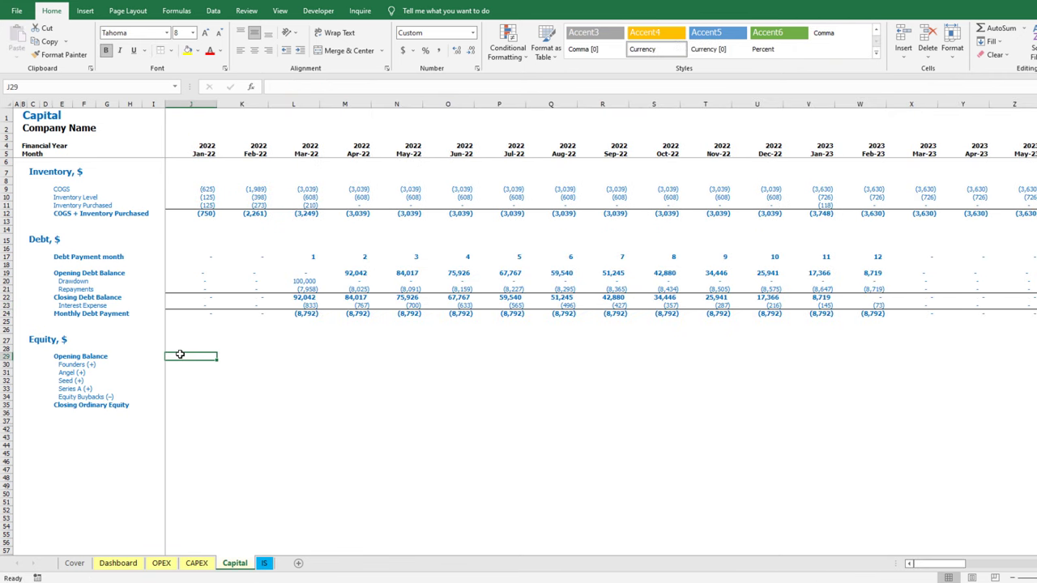
{"action": "type", "text": "="}
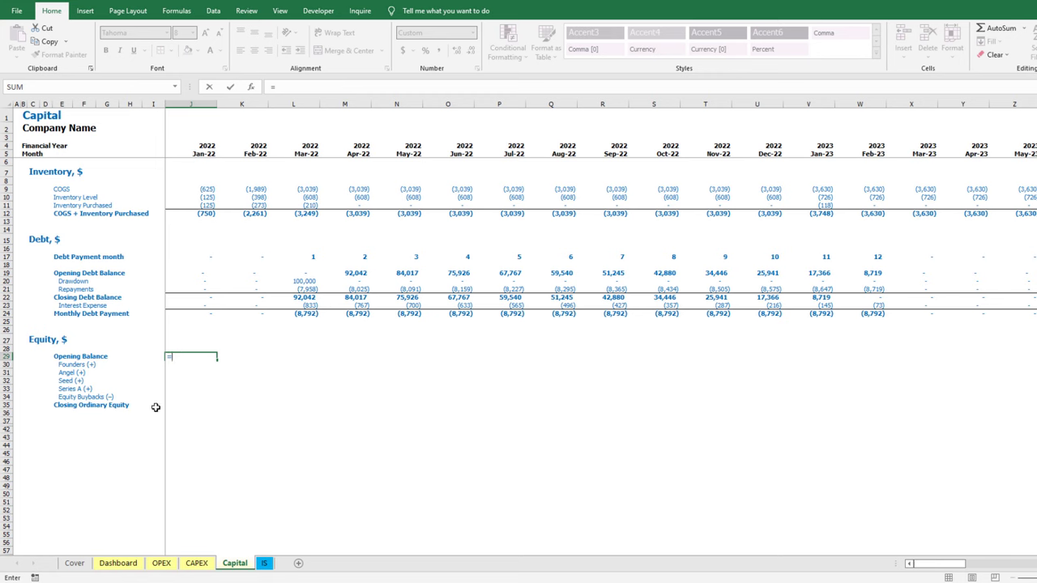
{"action": "left_click", "coordinate": [181, 405]}
{"action": "key", "text": "Return"}
Calculate January Closing Ordinary Equity in J35 as =SUM(J29:J34)
{"action": "left_click", "coordinate": [189, 405]}
{"action": "type", "text": "=s"}
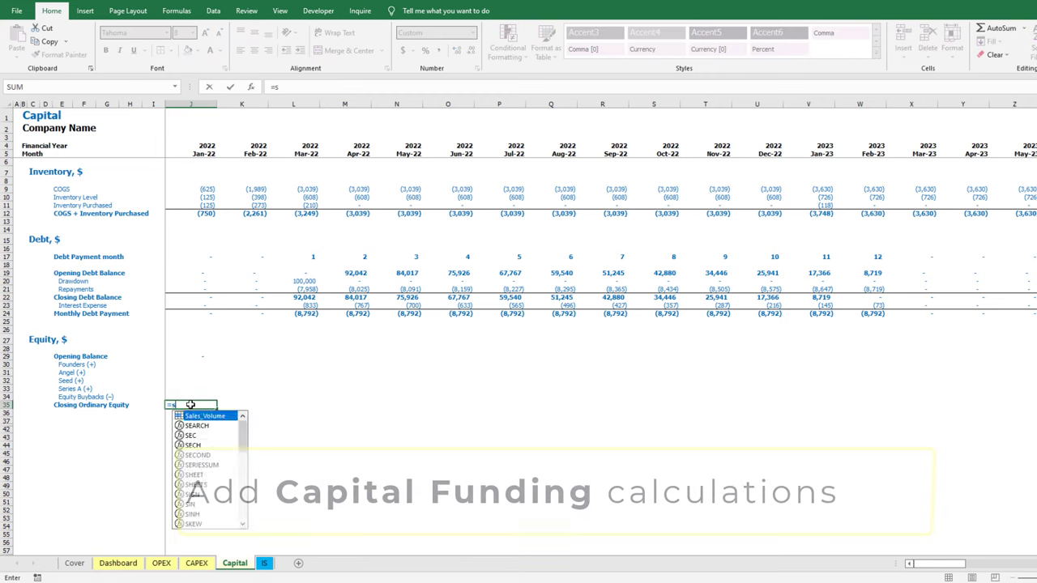
{"action": "type", "text": "um("}
{"action": "key", "text": "Up"}
{"action": "key", "text": "shift+Up"}
{"action": "key", "text": "shift+Up"}
{"action": "key", "text": "shift+Up"}
{"action": "key", "text": "shift+Up"}
{"action": "key", "text": "shift+Up"}
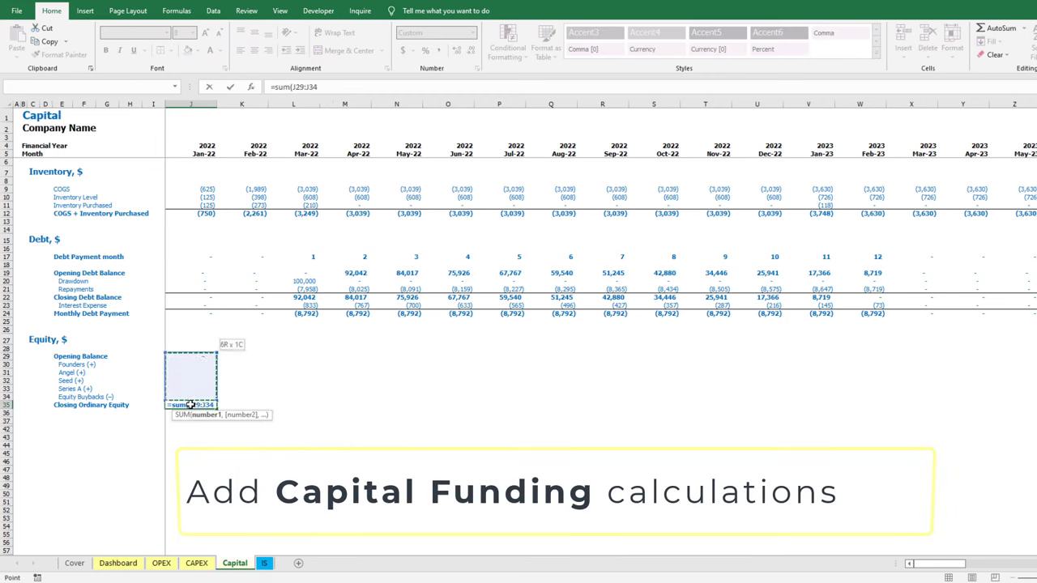
{"action": "key", "text": "Return"}
Enter 0 for January Equity Buybacks in J34, give it a light yellow fill and a border separating it from the closing row
{"action": "key", "text": "Up"}
{"action": "key", "text": "Up"}
{"action": "type", "text": "0"}
{"action": "key", "text": "Return"}
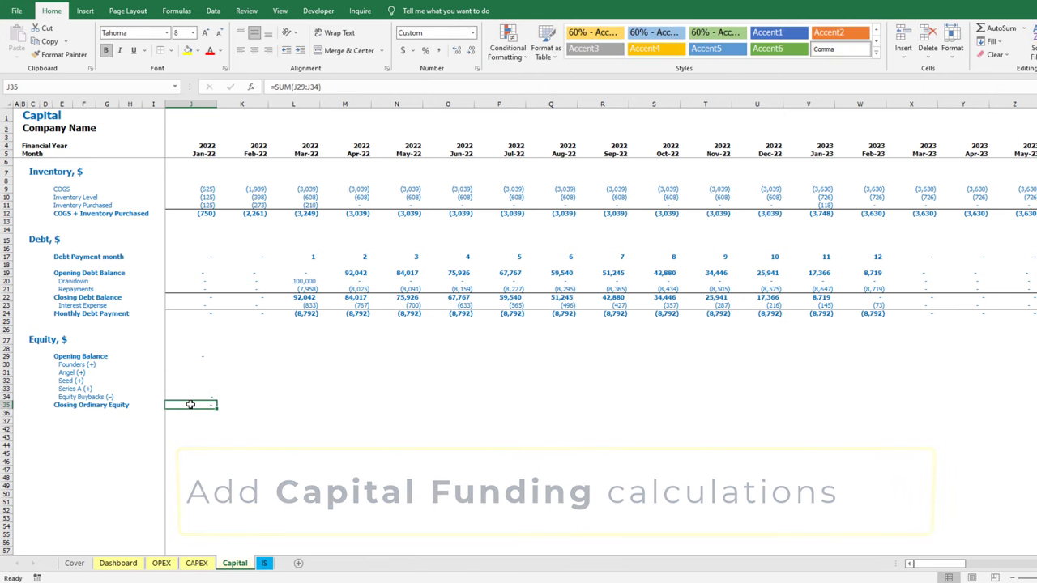
{"action": "key", "text": "Up"}
{"action": "left_click", "coordinate": [198, 50]}
{"action": "left_click", "coordinate": [195, 175]}
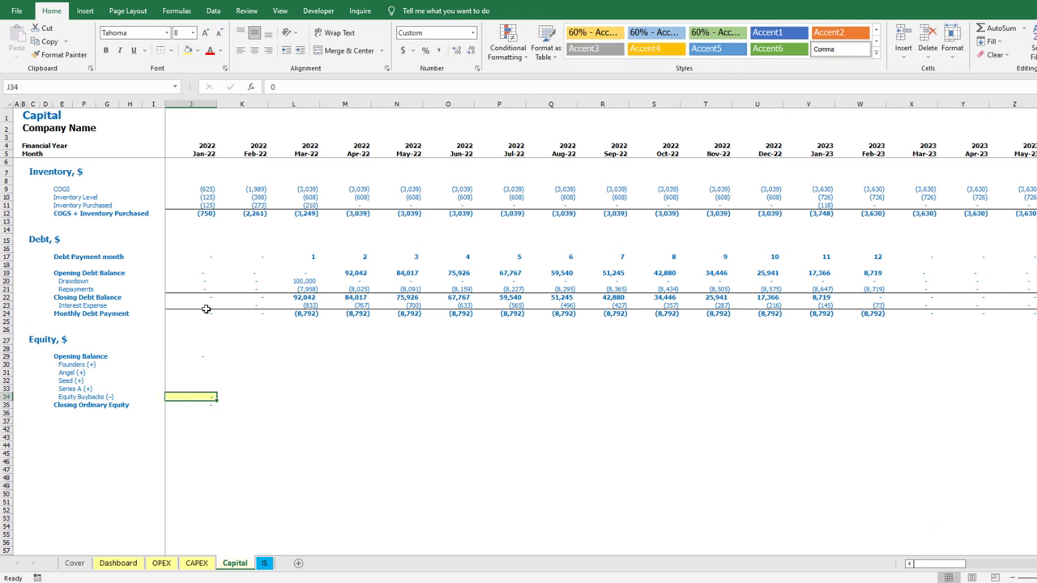
{"action": "left_click", "coordinate": [171, 51]}
Copy the January equity block J29:J35 across the remaining months through column BQ
{"action": "left_click_drag", "start_coordinate": [200, 357], "coordinate": [203, 403]}
{"action": "key", "text": "ctrl+c"}
{"action": "key", "text": "ctrl+Up"}
{"action": "key", "text": "ctrl+Right"}
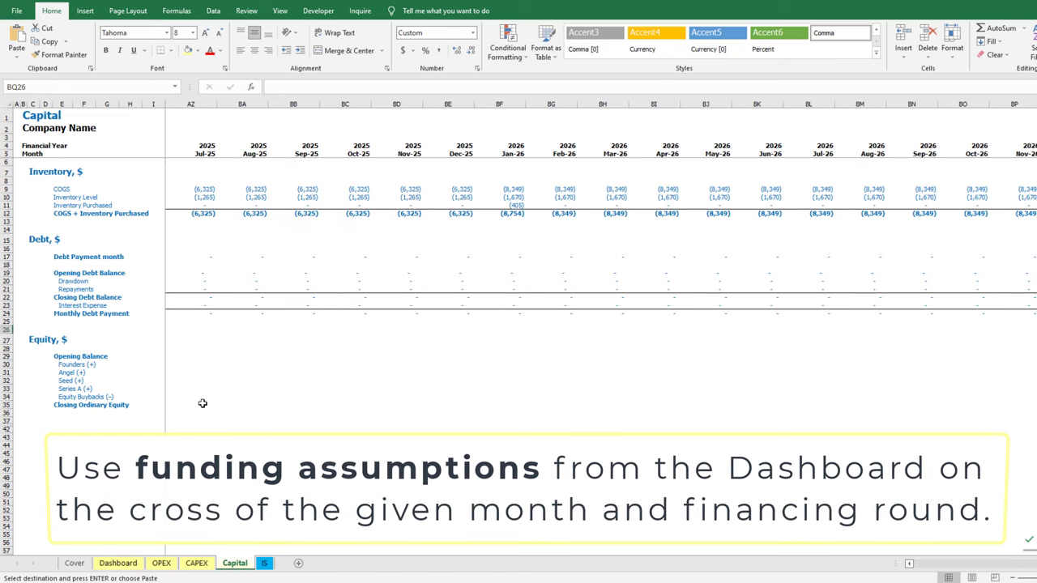
{"action": "key", "text": "Down"}
{"action": "key", "text": "Down"}
{"action": "key", "text": "Down"}
{"action": "key", "text": "Down"}
{"action": "key", "text": "Down"}
{"action": "key", "text": "ctrl+shift+Left"}
{"action": "key", "text": "shift+Right"}
{"action": "key", "text": "ctrl+v"}
Enter the January Founders funding formula in J30: =IF(J$5=INDEX(Funding_Dates,1,1),INDEX(Funding_Amounts,1,1),0)
{"action": "key", "text": "ctrl+Left"}
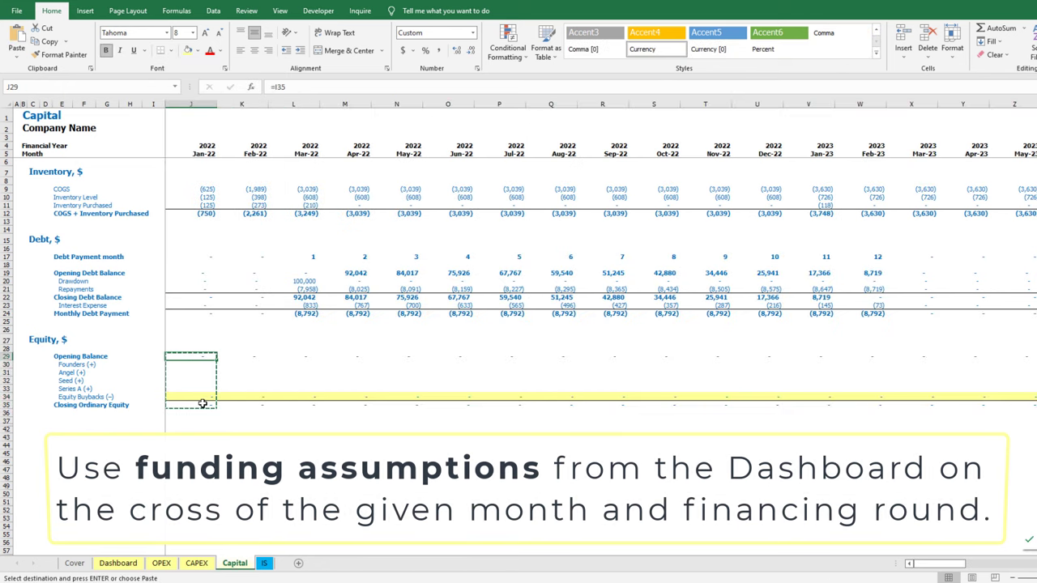
{"action": "key", "text": "Down"}
{"action": "type", "text": "=if"}
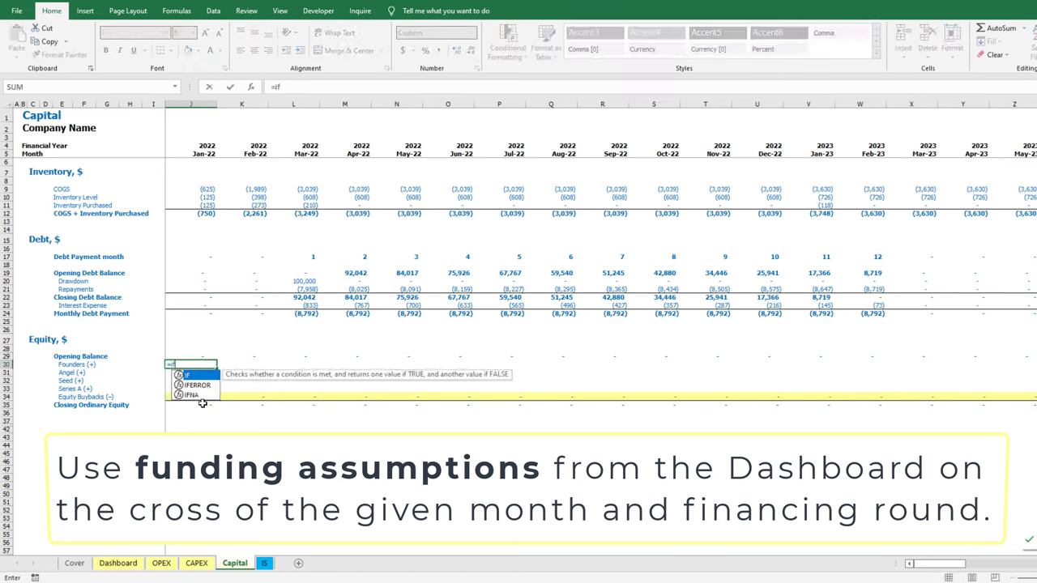
{"action": "type", "text": "("}
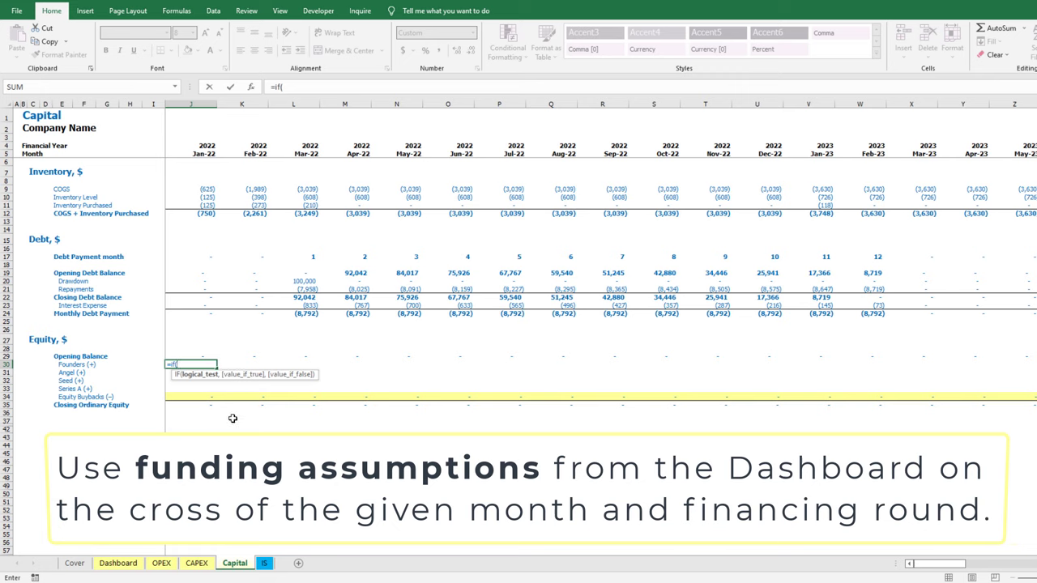
{"action": "left_click", "coordinate": [201, 152]}
{"action": "key", "text": "F4"}
{"action": "key", "text": "F4"}
{"action": "type", "text": "=i"}
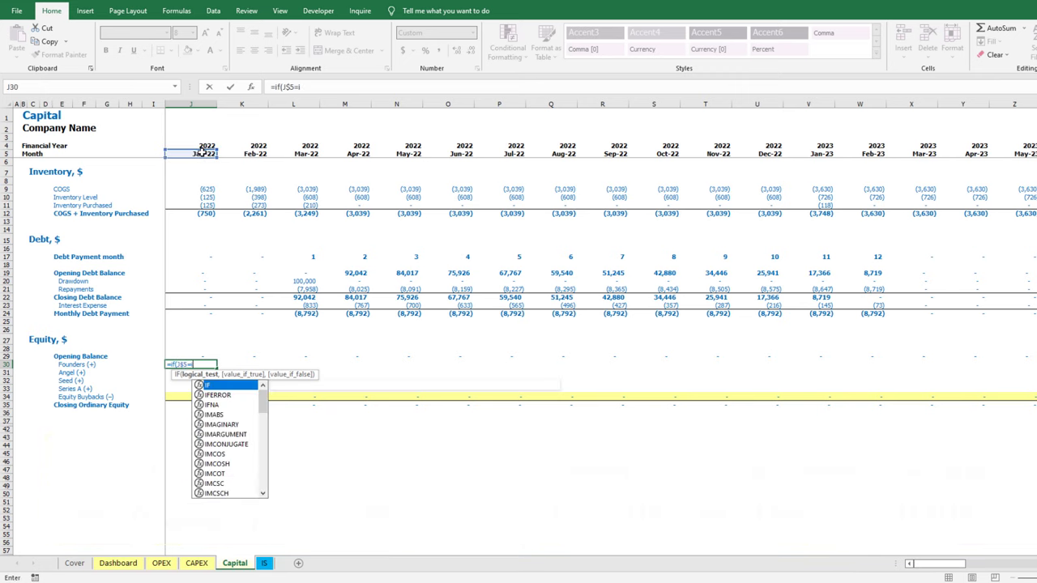
{"action": "type", "text": "ndex(Fun"}
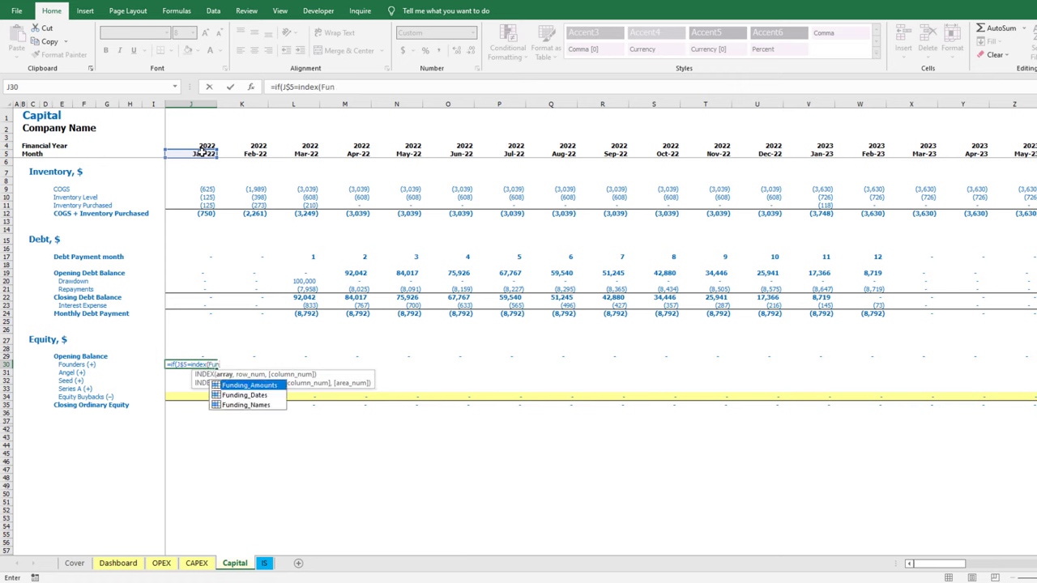
{"action": "double_click", "coordinate": [262, 394]}
{"action": "type", "text": ",1"}
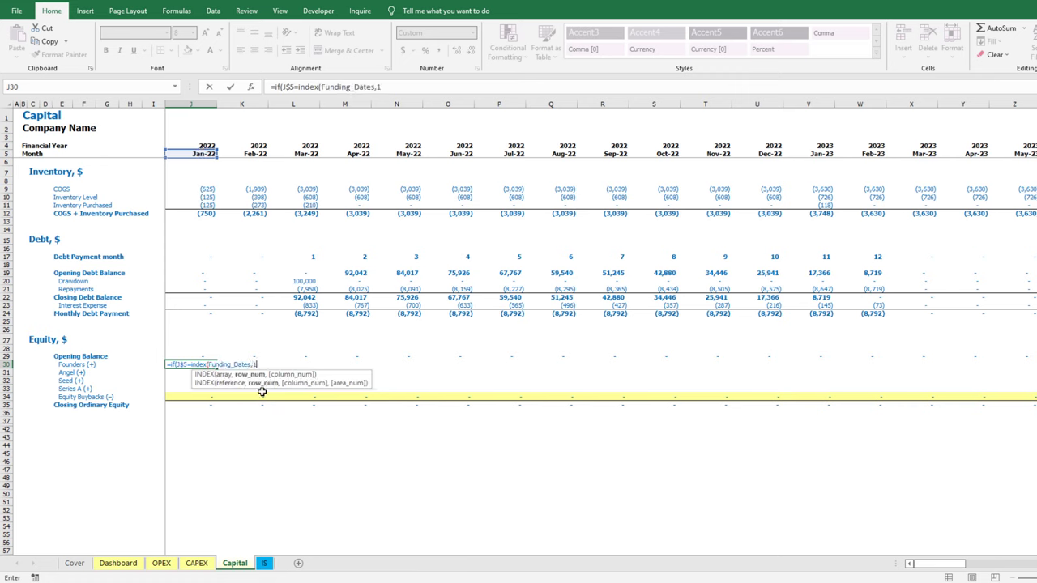
{"action": "type", "text": ",1),index"}
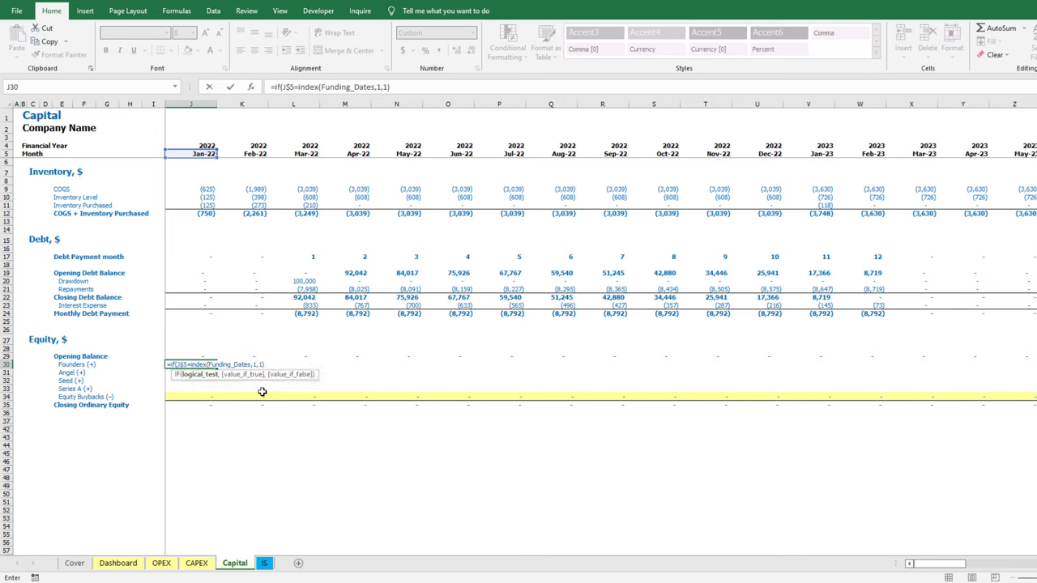
{"action": "type", "text": "(Fun"}
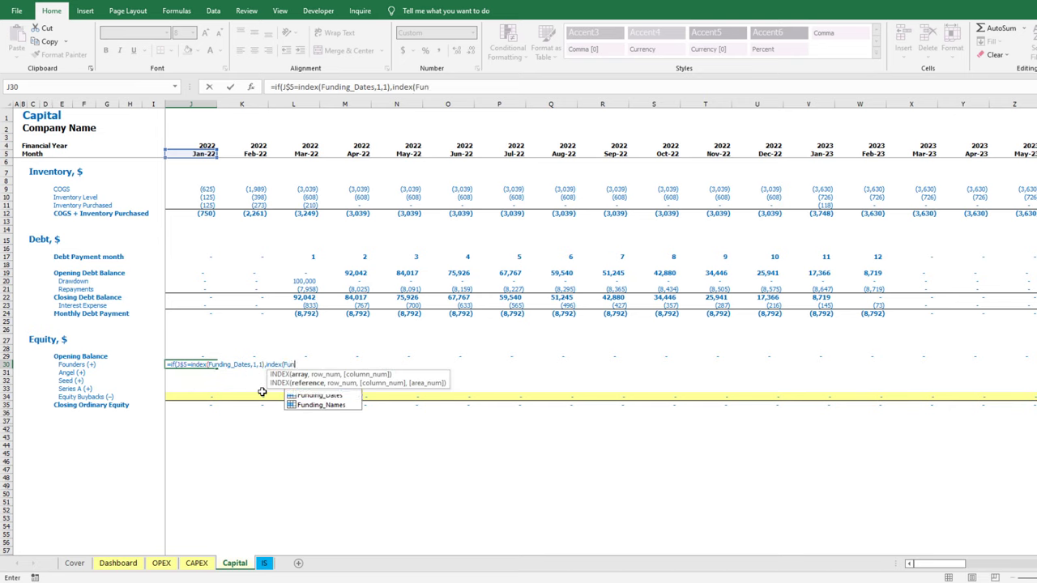
{"action": "double_click", "coordinate": [339, 384]}
{"action": "type", "text": ",1,"}
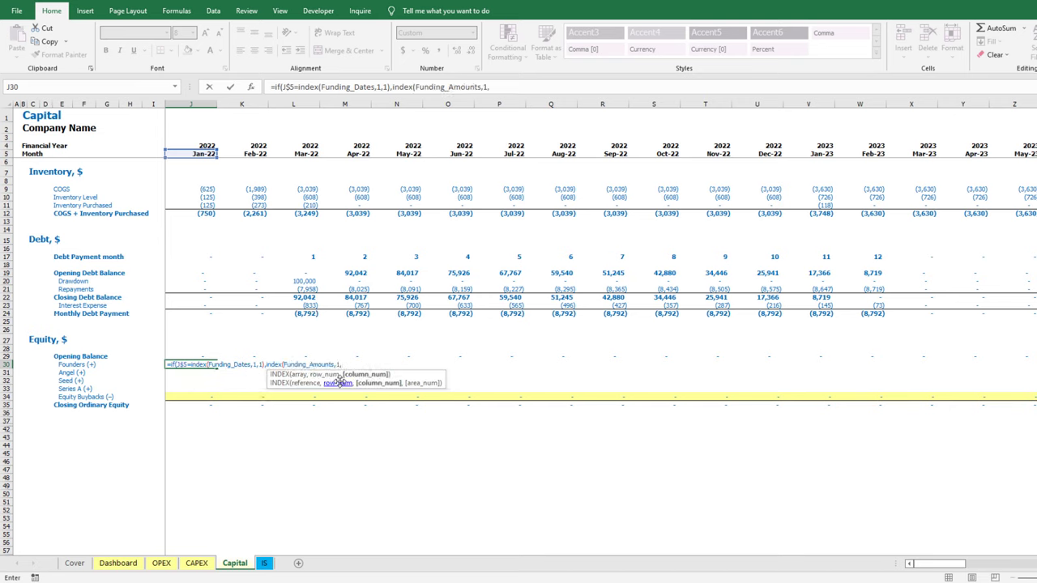
{"action": "type", "text": "1),0"}
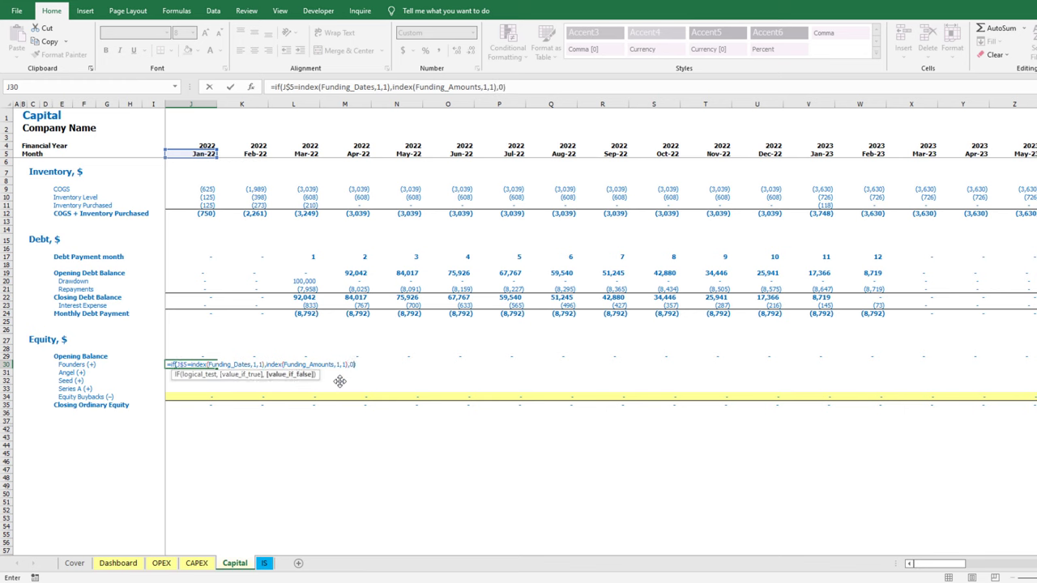
{"action": "key", "text": "Return"}
Copy the Founders formula from J30 down to the January Angel, Seed and Series A cells, J31:J33
{"action": "key", "text": "Up"}
{"action": "key", "text": "ctrl+c"}
{"action": "key", "text": "Down"}
{"action": "key", "text": "ctrl+v"}
{"action": "key", "text": "Down"}
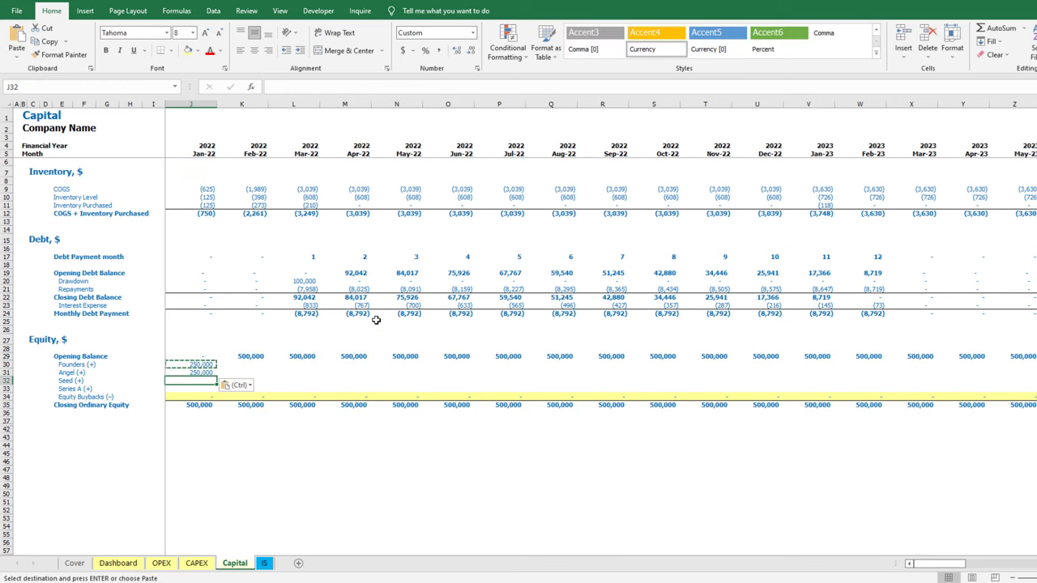
{"action": "key", "text": "ctrl+v"}
{"action": "key", "text": "Down"}
{"action": "key", "text": "ctrl+v"}
Change the Angel formula in J31 to look up row 2 of the funding assumptions
{"action": "key", "text": "Up"}
{"action": "key", "text": "Up"}
{"action": "left_click", "coordinate": [385, 87]}
{"action": "key", "text": "BackSpace"}
{"action": "type", "text": "2"}
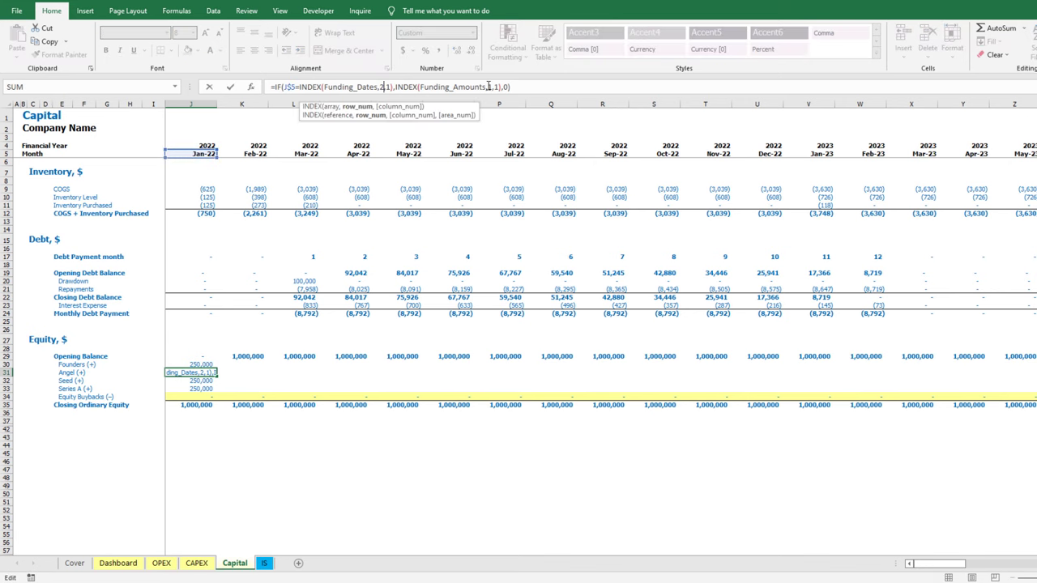
{"action": "key", "text": "Return"}
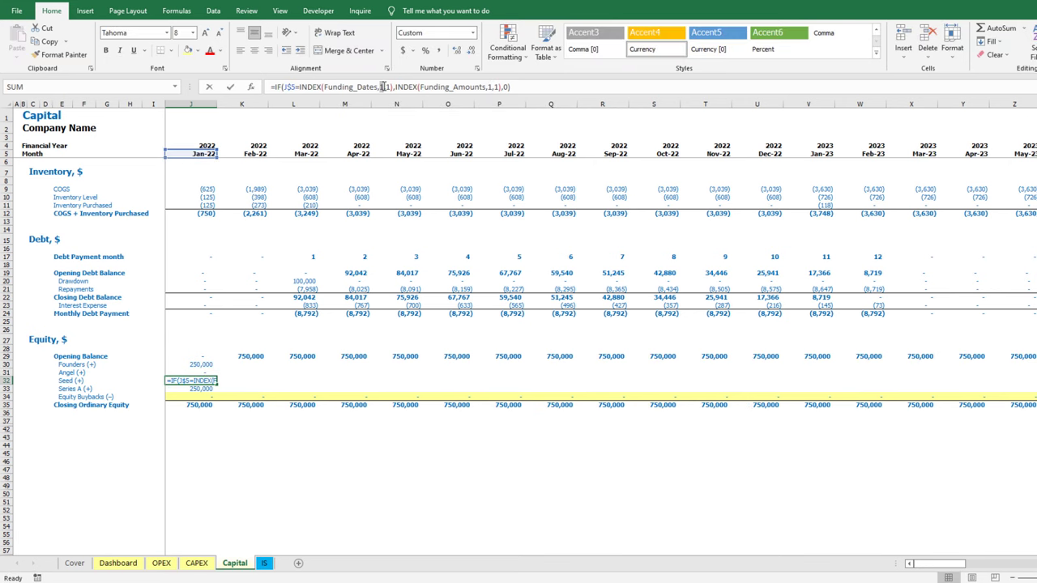
Change the Seed formula in J32 to look up row 3 of the funding assumptions
{"action": "double_click", "coordinate": [382, 87]}
{"action": "type", "text": "3"}
{"action": "key", "text": "Return"}
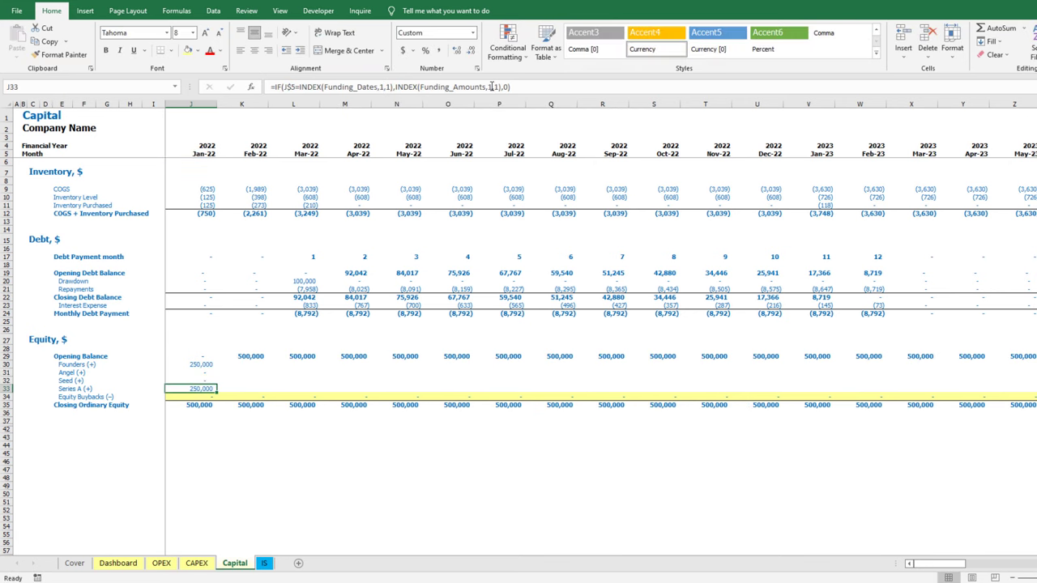
Change the Series A formula in J33 to use row 4 of both Funding_Dates and Funding_Amounts
{"action": "double_click", "coordinate": [383, 87]}
{"action": "type", "text": "4"}
{"action": "double_click", "coordinate": [489, 88]}
{"action": "type", "text": "4"}
{"action": "key", "text": "Return"}
Copy the four January funding-round formulas in J30:J33 across the remaining months through column BQ
{"action": "key", "text": "Up"}
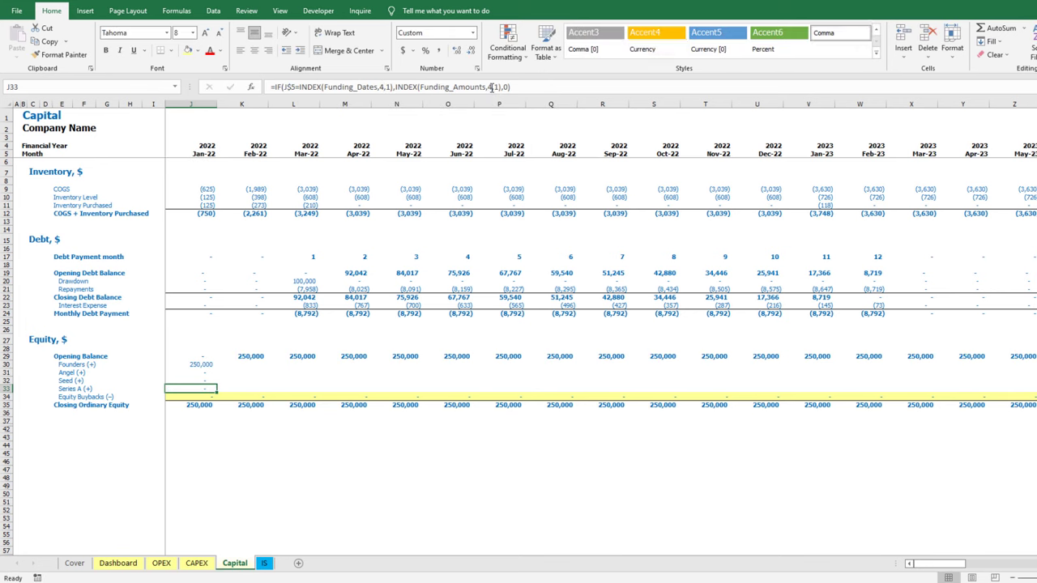
{"action": "key", "text": "shift+Up"}
{"action": "key", "text": "shift+Up"}
{"action": "key", "text": "shift+Up"}
{"action": "key", "text": "ctrl+c"}
{"action": "key", "text": "ctrl+Up"}
{"action": "key", "text": "ctrl+Right"}
{"action": "key", "text": "Down"}
{"action": "key", "text": "ctrl+shift+Left"}
{"action": "key", "text": "shift+Right"}
{"action": "key", "text": "shift+Down"}
{"action": "key", "text": "shift+Down"}
{"action": "key", "text": "shift+Down"}
{"action": "key", "text": "ctrl+v"}
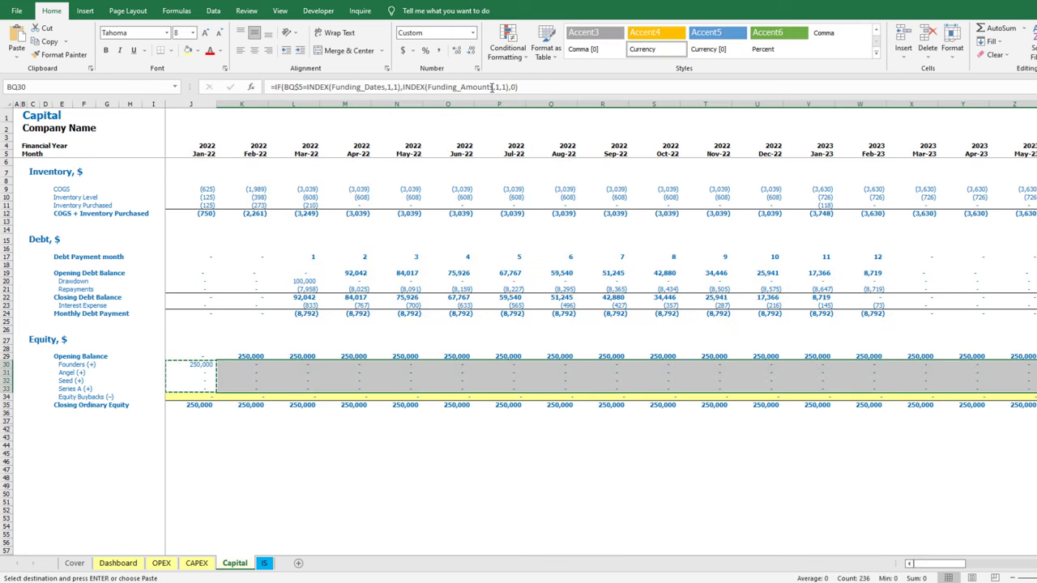
Enter an equity buyback of -10000 for Dec-22 in U34
{"action": "left_click", "coordinate": [774, 396]}
{"action": "type", "text": "="}
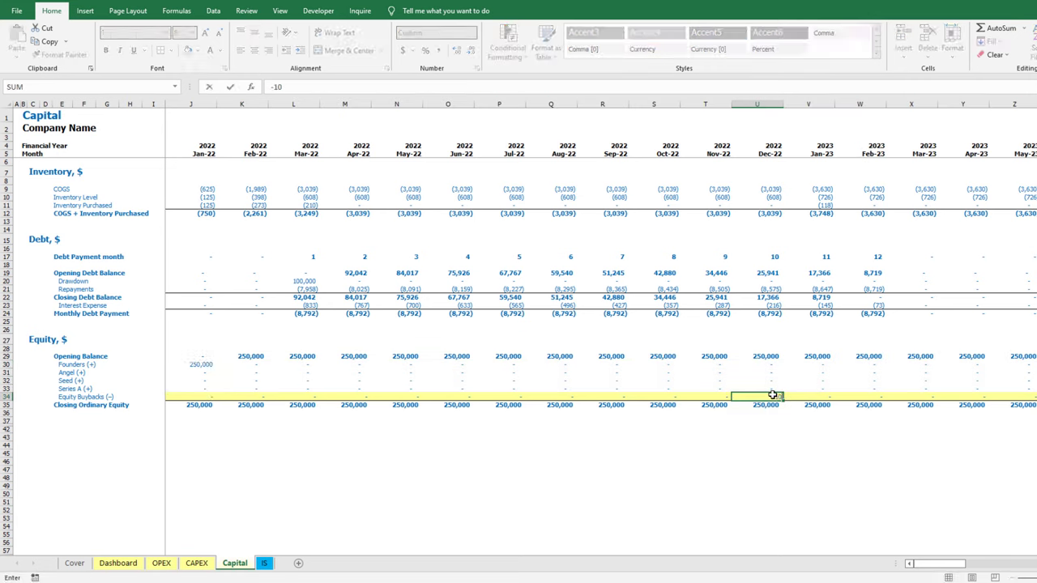
{"action": "left_click", "coordinate": [757, 438]}
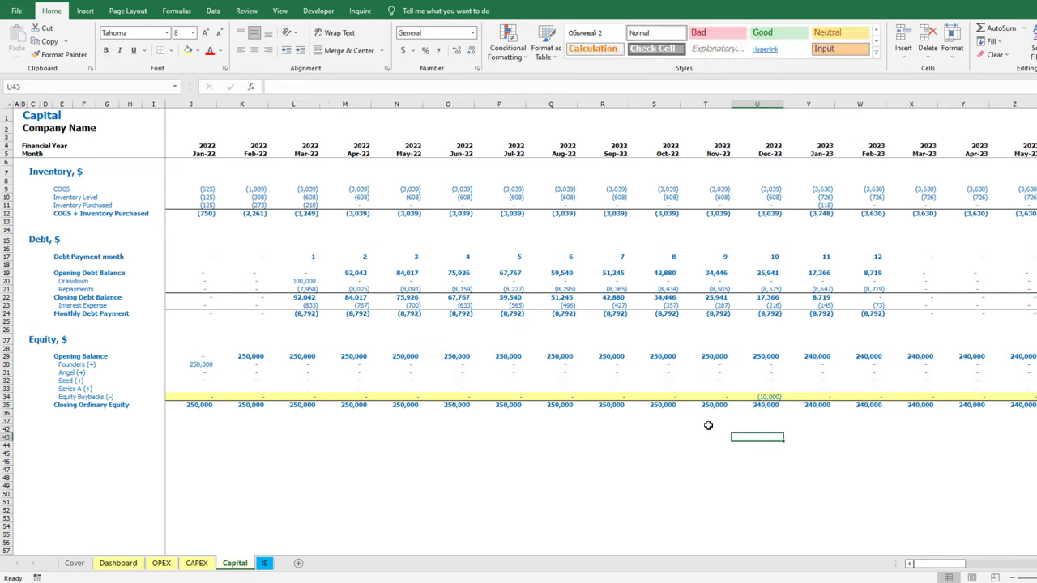
Link January's Interest Expense in J81 of the IS sheet to cell J23 on the Capital sheet
{"action": "left_click", "coordinate": [266, 563]}
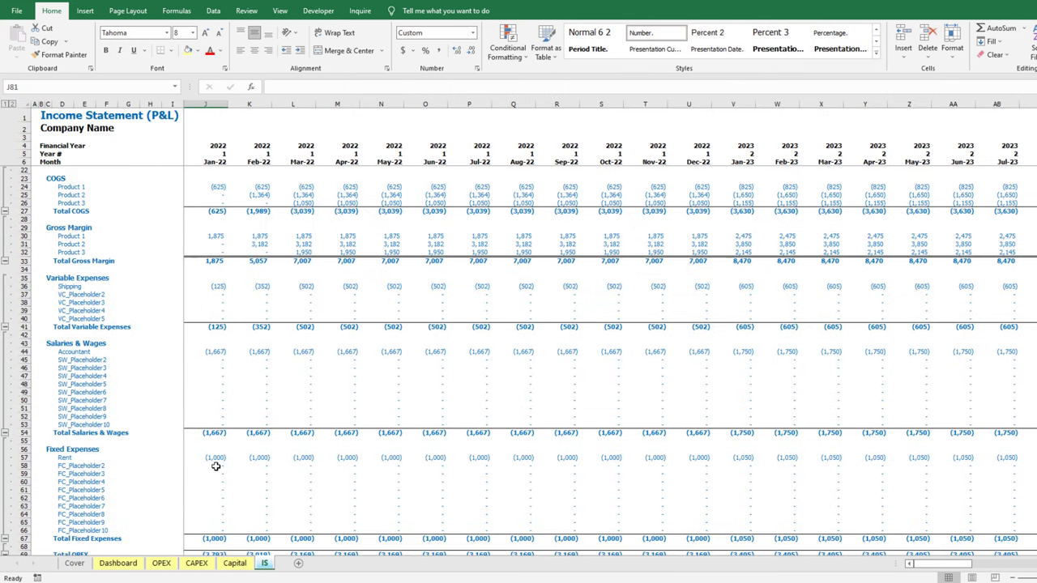
{"action": "scroll", "coordinate": [215, 464], "scroll_direction": "down", "scroll_amount": 15}
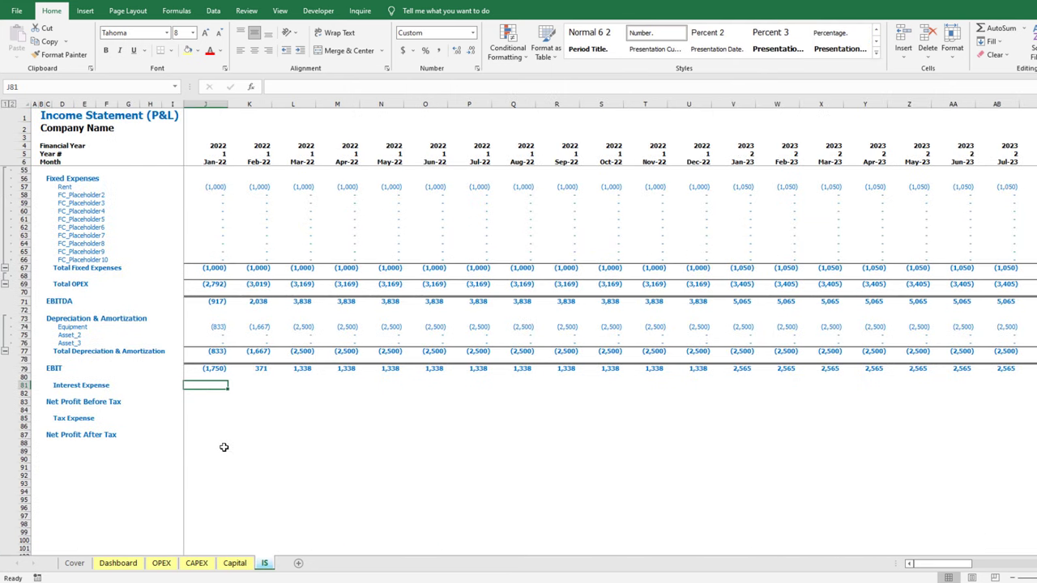
{"action": "type", "text": "="}
{"action": "left_click", "coordinate": [246, 564]}
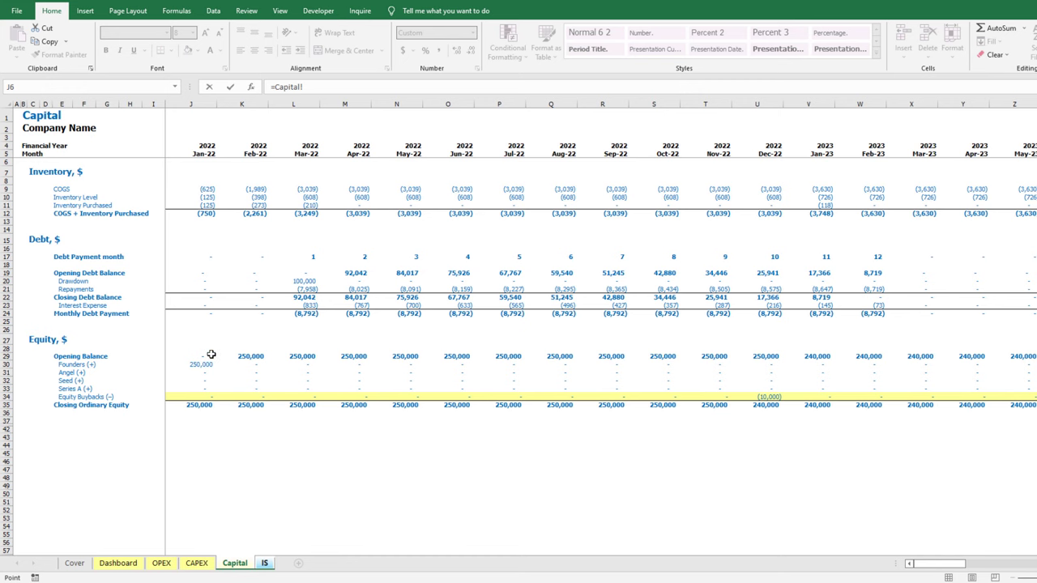
{"action": "key", "text": "ctrl+Return"}
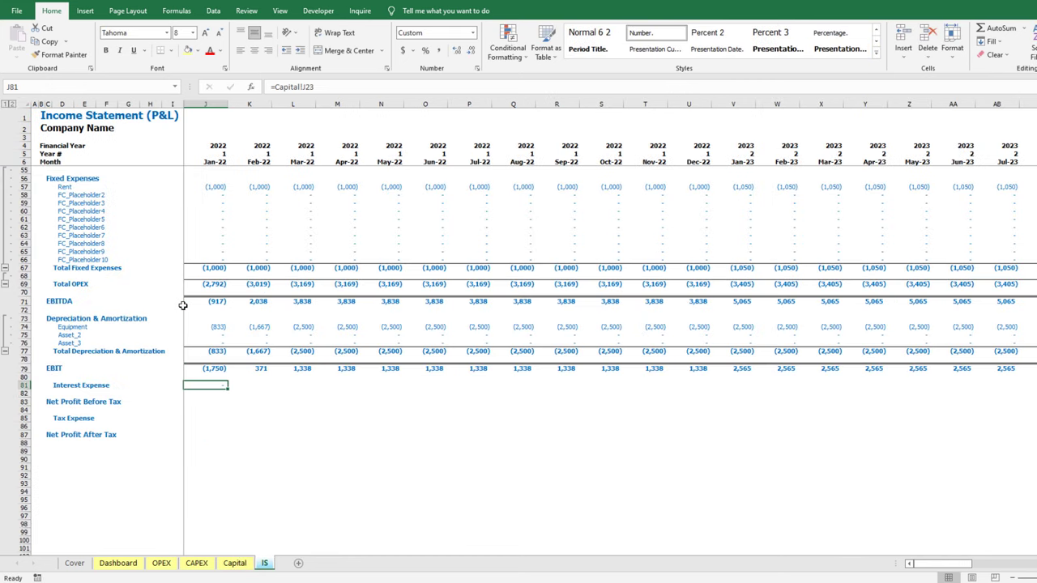
Copy the Interest Expense formula in J81 across the remaining months through column BQ
{"action": "key", "text": "ctrl+c"}
{"action": "key", "text": "Up"}
{"action": "key", "text": "Up"}
{"action": "key", "text": "ctrl+Right"}
{"action": "key", "text": "Down"}
{"action": "key", "text": "Down"}
{"action": "key", "text": "ctrl+shift+Left"}
{"action": "key", "text": "ctrl+v"}
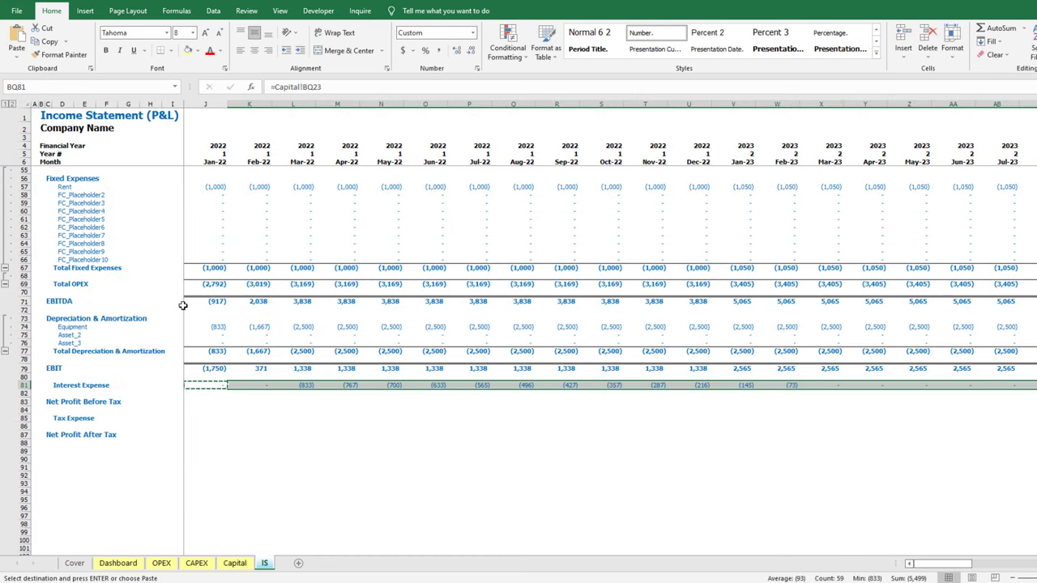
Calculate January's Net Profit Before Tax in J83 with =J81+J79 and give the cell a top border
{"action": "key", "text": "Down"}
{"action": "key", "text": "Down"}
{"action": "type", "text": "="}
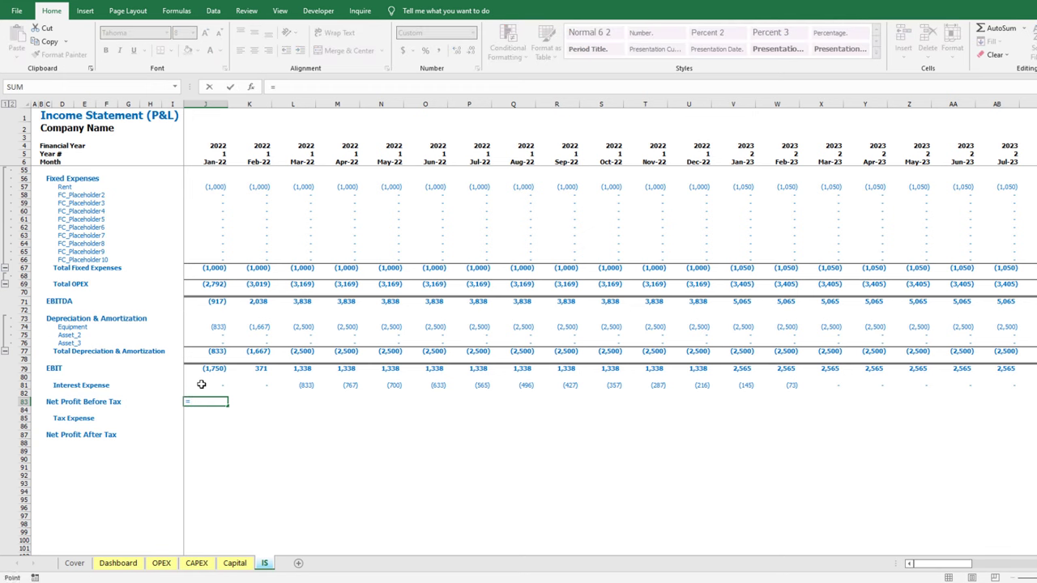
{"action": "left_click", "coordinate": [202, 384]}
{"action": "type", "text": "+"}
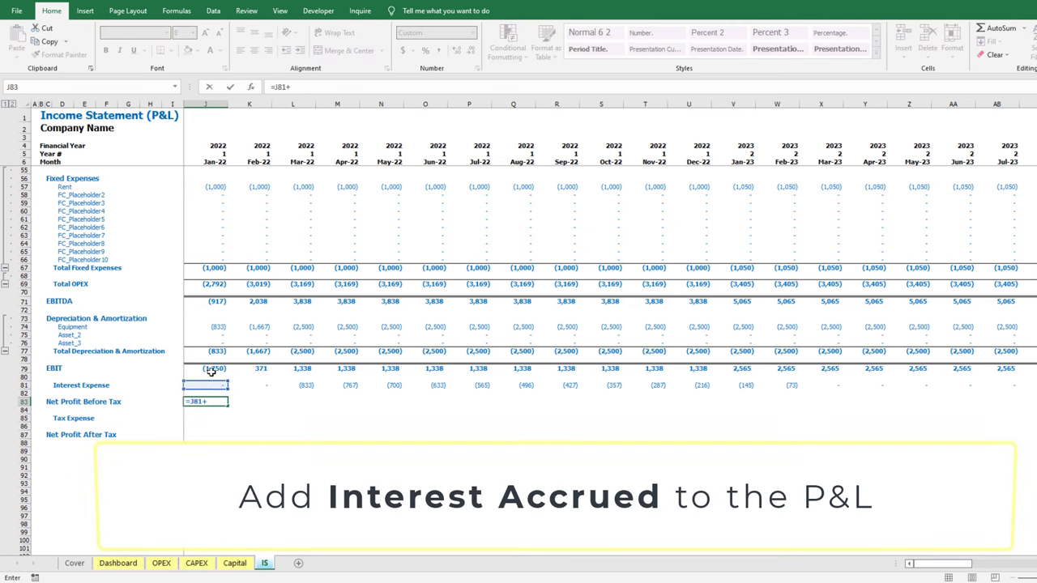
{"action": "left_click", "coordinate": [212, 371]}
{"action": "key", "text": "ctrl+Return"}
{"action": "left_click", "coordinate": [172, 55]}
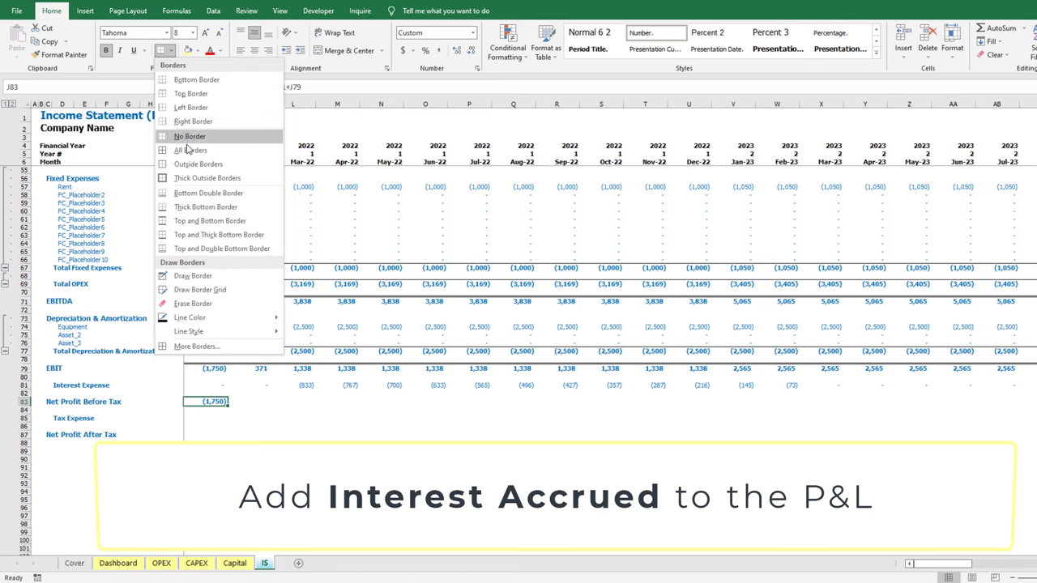
{"action": "left_click", "coordinate": [183, 97]}
Copy the bordered Net Profit Before Tax formula in J83 across the remaining months through column BQ
{"action": "key", "text": "ctrl+c"}
{"action": "key", "text": "Up"}
{"action": "key", "text": "Up"}
{"action": "key", "text": "ctrl+Right"}
{"action": "key", "text": "Down"}
{"action": "key", "text": "Down"}
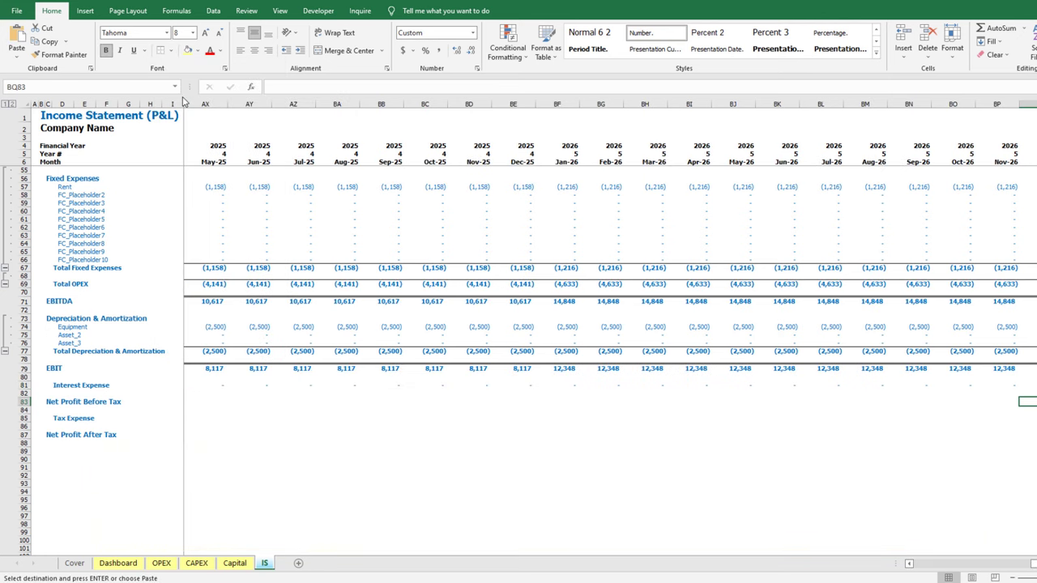
{"action": "key", "text": "ctrl+shift+Left"}
{"action": "key", "text": "ctrl+v"}
Calculate January's Tax Expense in J85 with =IF(J83<0,0,J83*-Tax)
{"action": "key", "text": "ctrl+Left"}
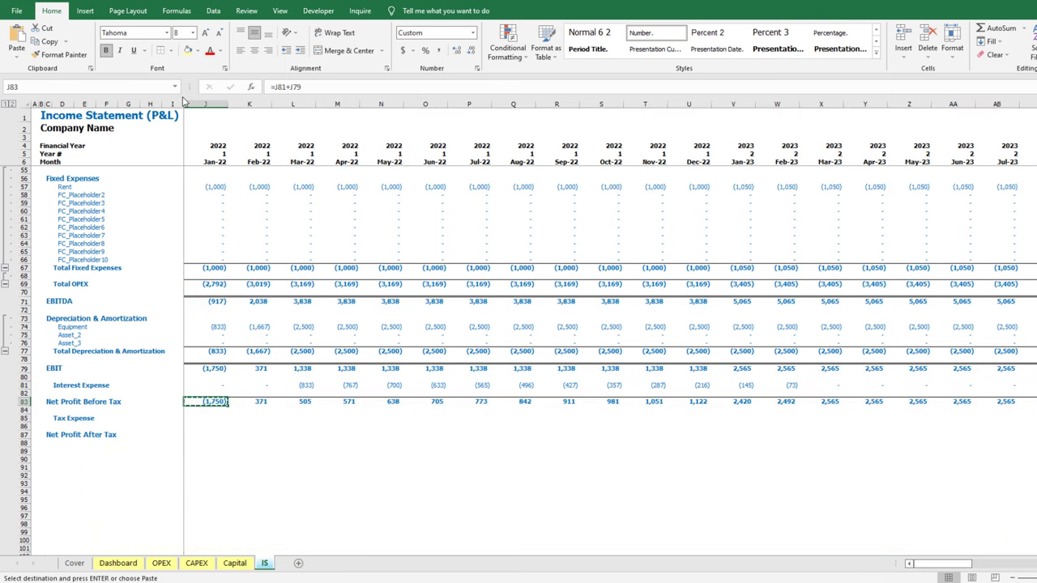
{"action": "key", "text": "Down"}
{"action": "key", "text": "Down"}
{"action": "type", "text": "=if("}
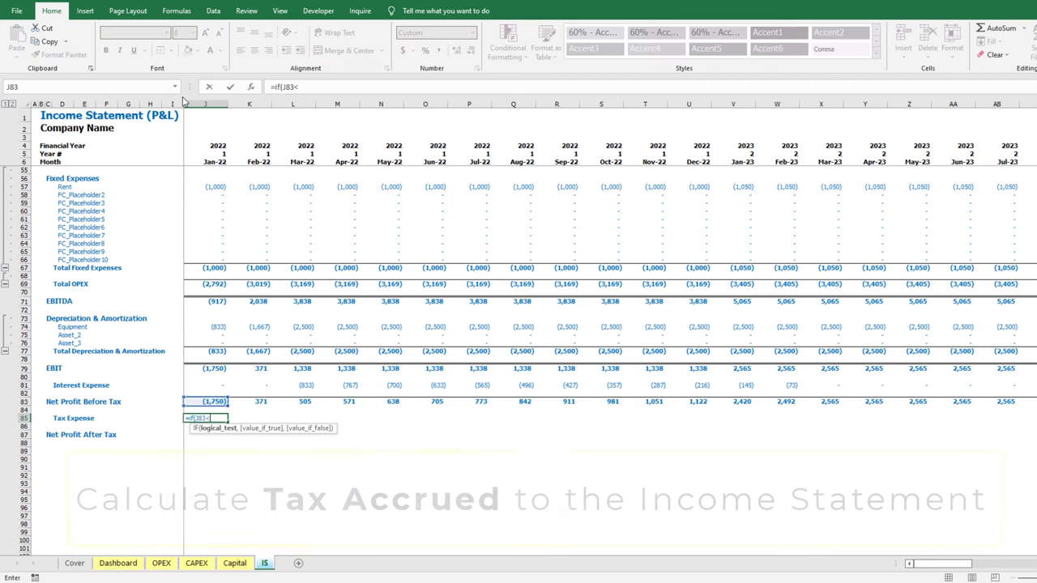
{"action": "type", "text": "<0,0,"}
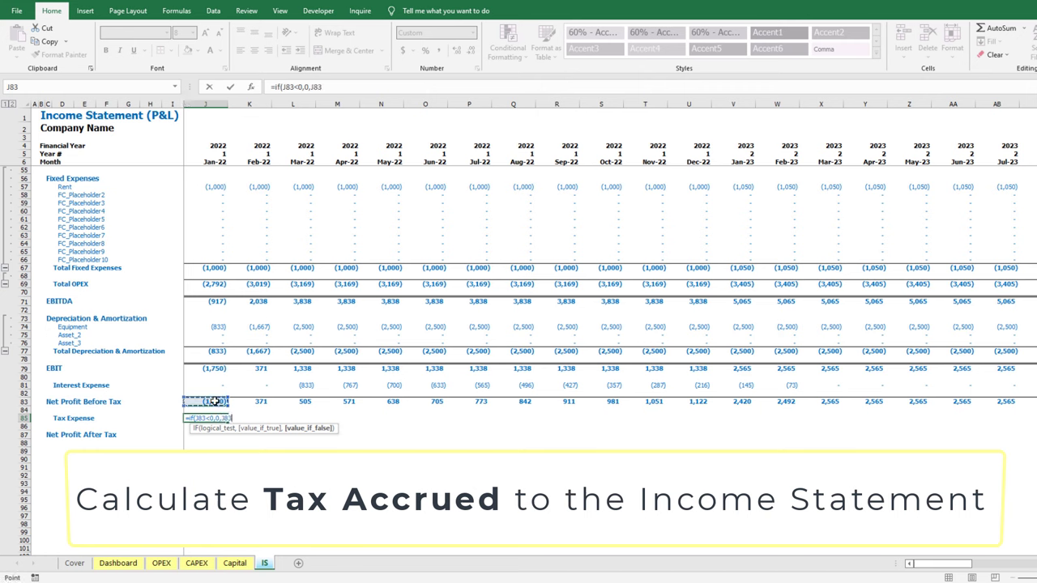
{"action": "type", "text": "*-Tax"}
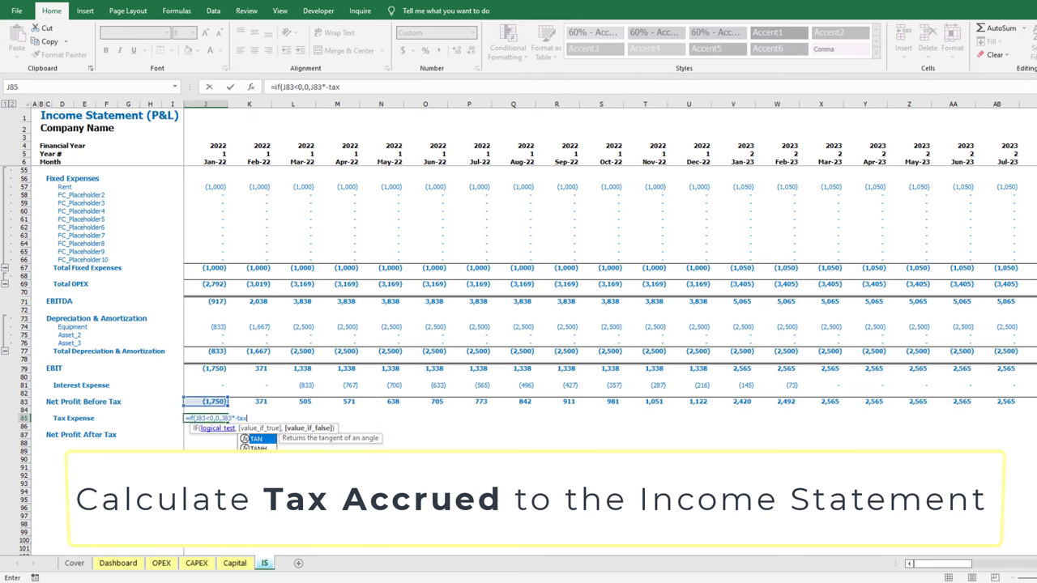
{"action": "type", "text": ")"}
{"action": "key", "text": "ctrl+Return"}
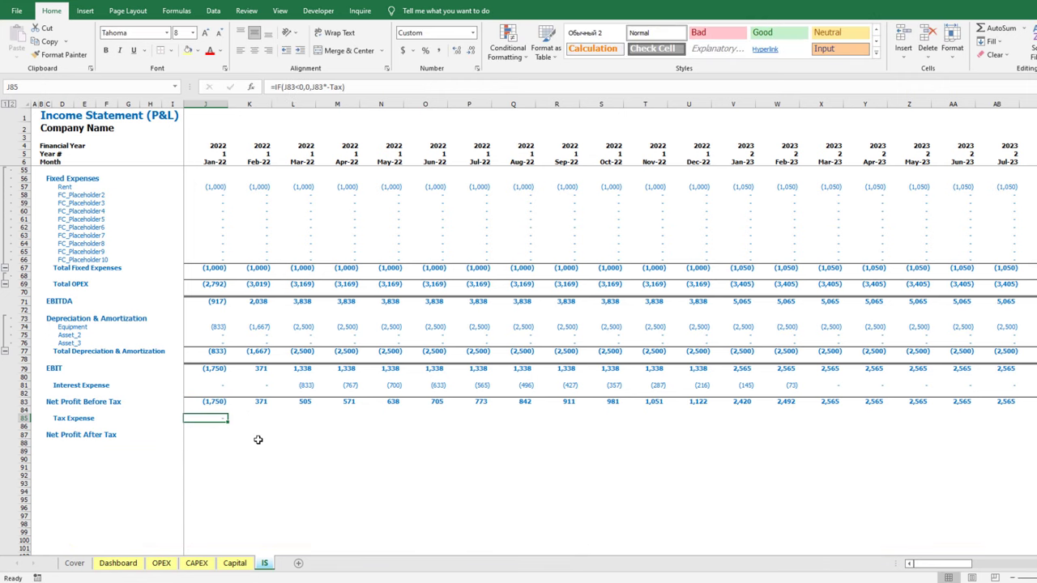
Copy the Tax Expense formula in J85 across the remaining months through column BQ
{"action": "key", "text": "ctrl+c"}
{"action": "key", "text": "Up"}
{"action": "key", "text": "Up"}
{"action": "key", "text": "ctrl+Right"}
{"action": "key", "text": "Down"}
{"action": "key", "text": "Down"}
{"action": "key", "text": "ctrl+shift+Left"}
{"action": "key", "text": "shift+Right"}
{"action": "key", "text": "ctrl+v"}
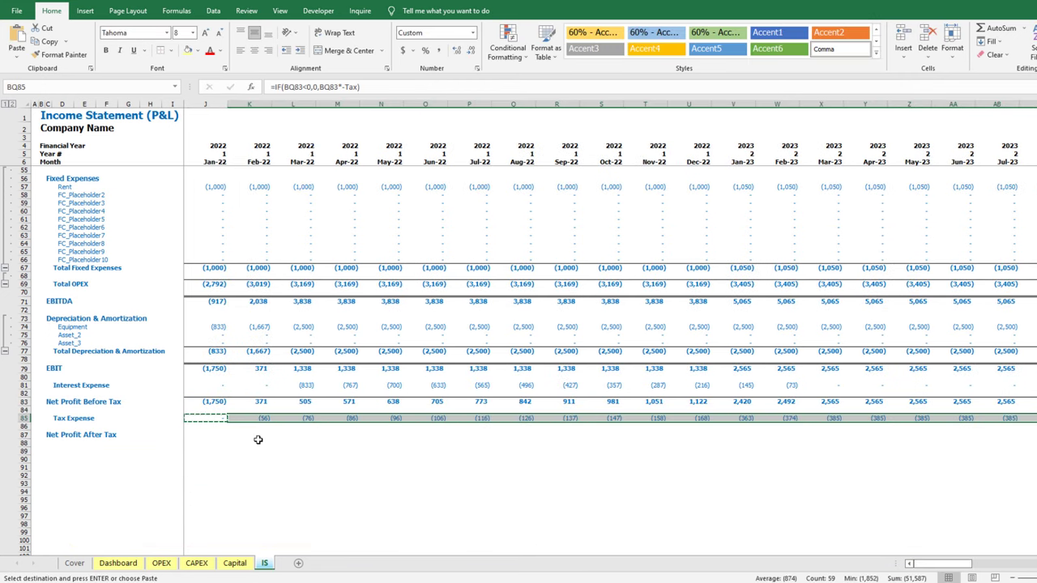
Calculate January's Net Profit After Tax in J87 with =J85+J83
{"action": "key", "text": "ctrl+Left"}
{"action": "key", "text": "Down"}
{"action": "key", "text": "Down"}
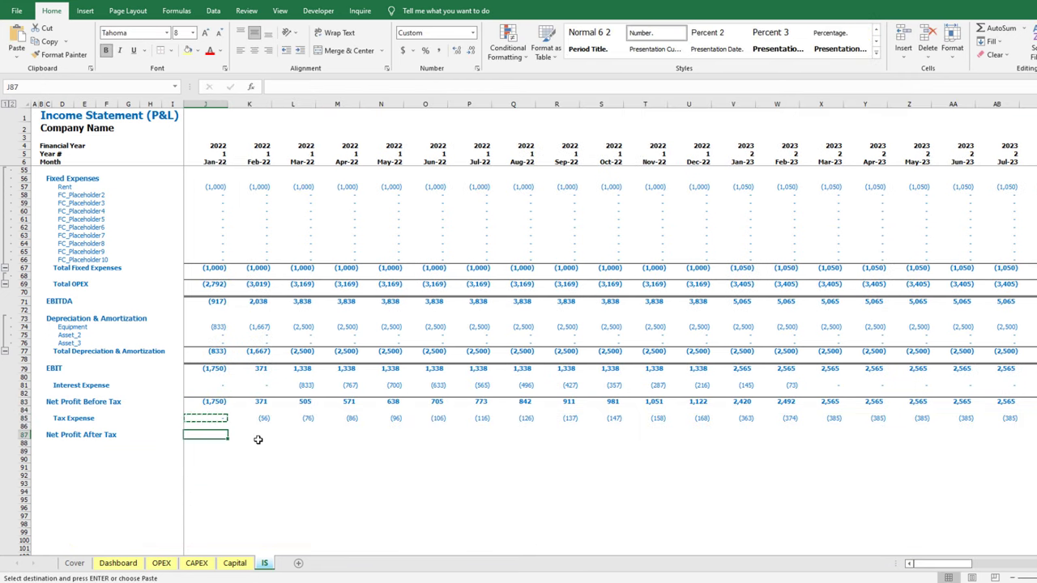
{"action": "type", "text": "="}
{"action": "key", "text": "Up"}
{"action": "key", "text": "Up"}
{"action": "type", "text": "+"}
{"action": "key", "text": "Up"}
{"action": "key", "text": "Up"}
{"action": "key", "text": "Up"}
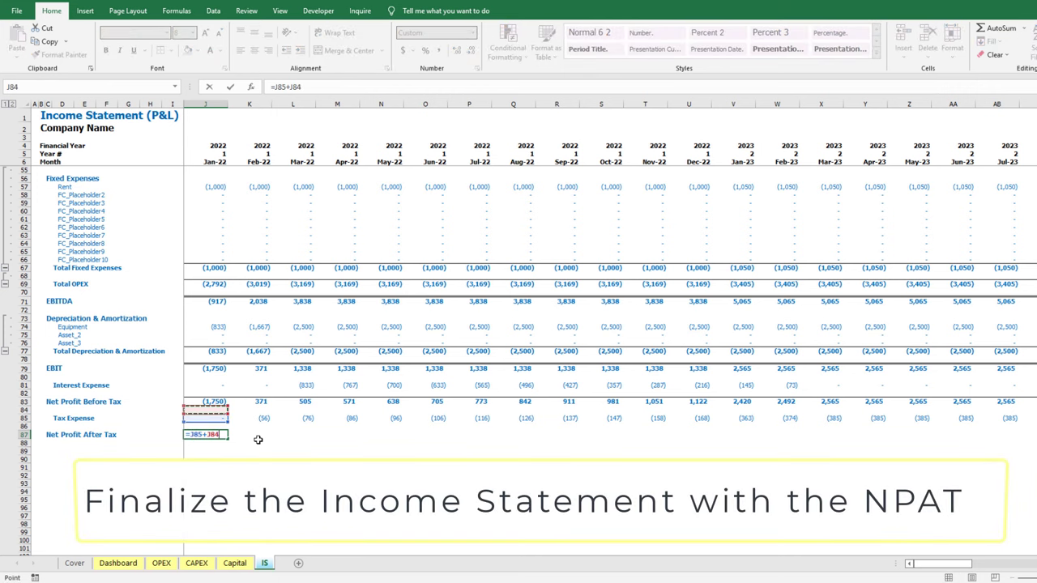
{"action": "key", "text": "Up"}
{"action": "key", "text": "ctrl+Return"}
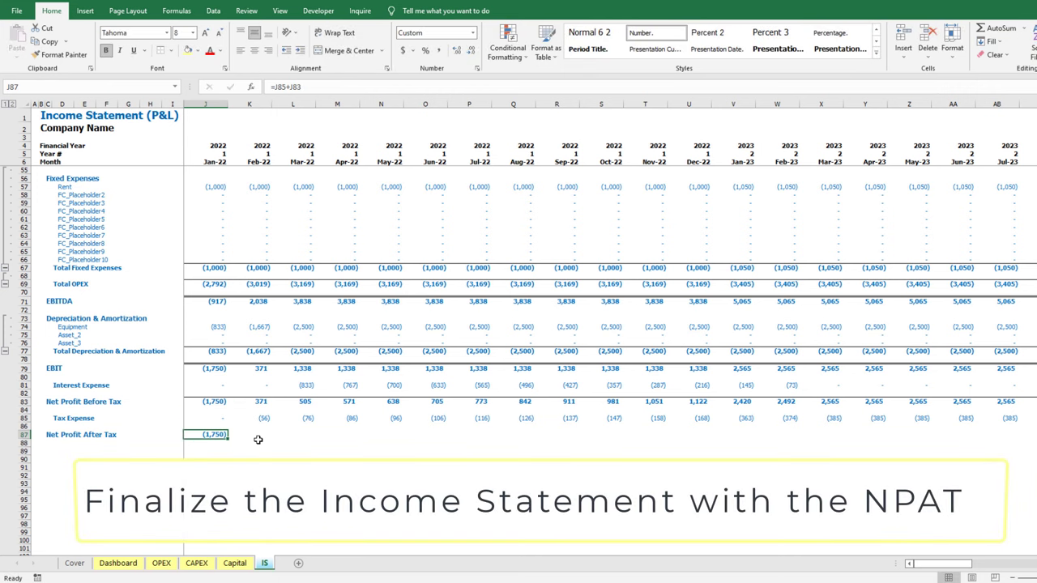
Add a thick bottom border to J86 and copy J85:J87 across the remaining months
{"action": "key", "text": "Up"}
{"action": "left_click", "coordinate": [171, 50]}
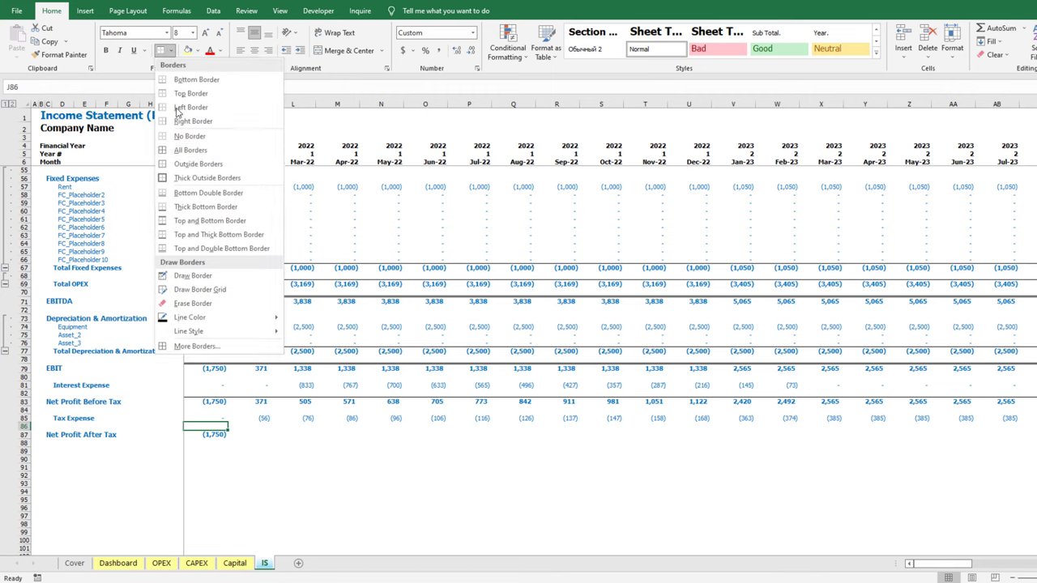
{"action": "left_click", "coordinate": [193, 202]}
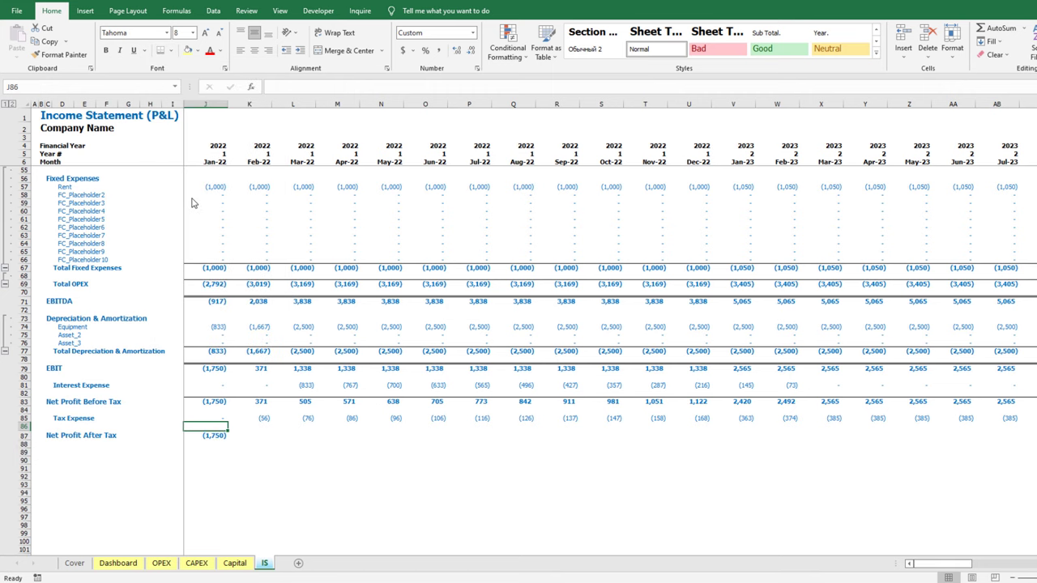
{"action": "key", "text": "Up"}
{"action": "key", "text": "ctrl+c"}
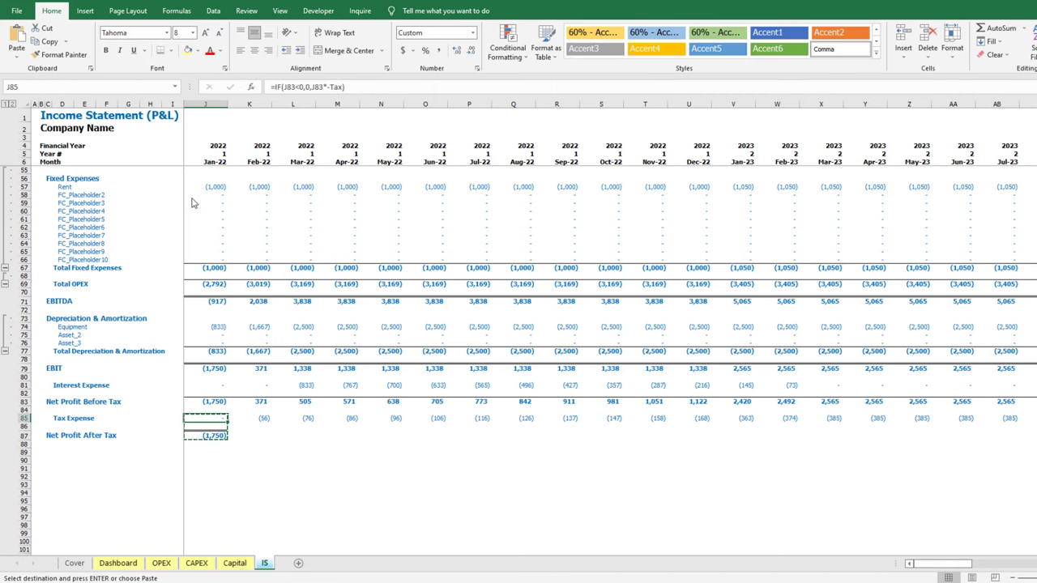
{"action": "key", "text": "ctrl+shift+Right"}
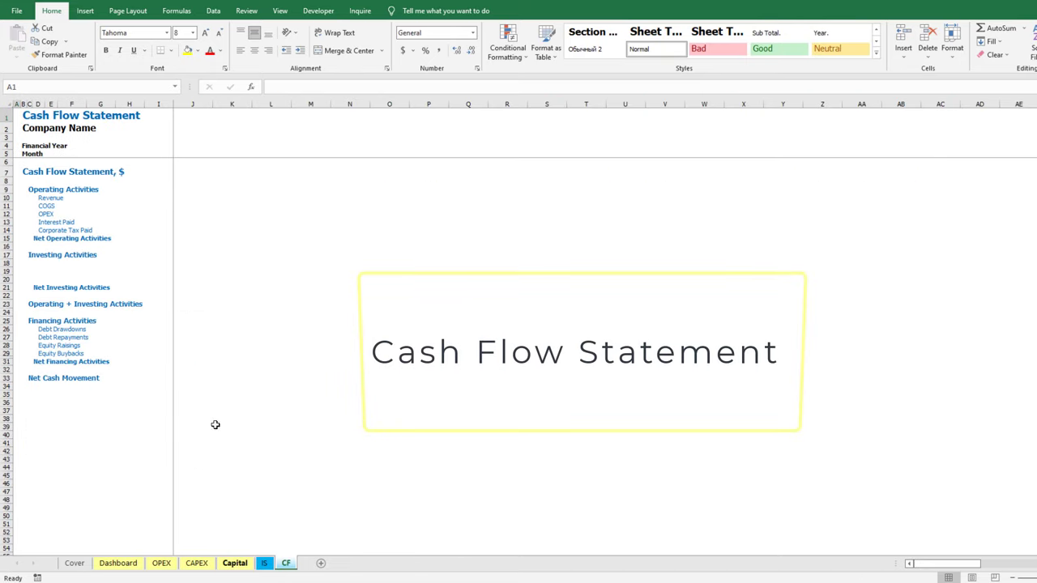
Copy the Financial Year and Month header rows from J4:BQ5 on the Capital sheet into the CF sheet starting at J4
{"action": "left_click", "coordinate": [235, 563]}
{"action": "left_click", "coordinate": [199, 144]}
{"action": "key", "text": "shift+Down"}
{"action": "key", "text": "ctrl+shift+Right"}
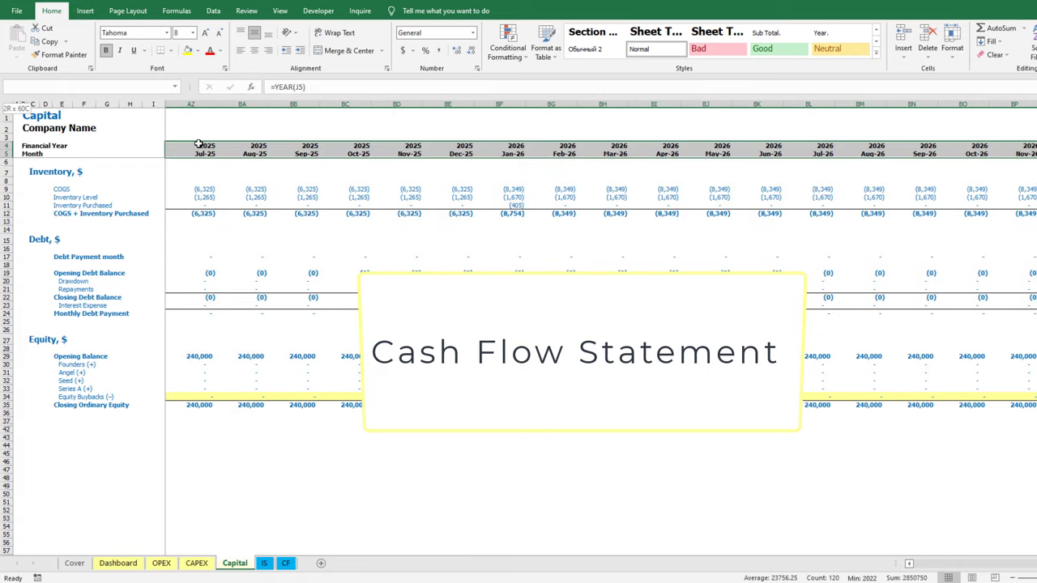
{"action": "key", "text": "ctrl+c"}
{"action": "key", "text": "ctrl+Page_Down"}
{"action": "key", "text": "ctrl+Page_Down"}
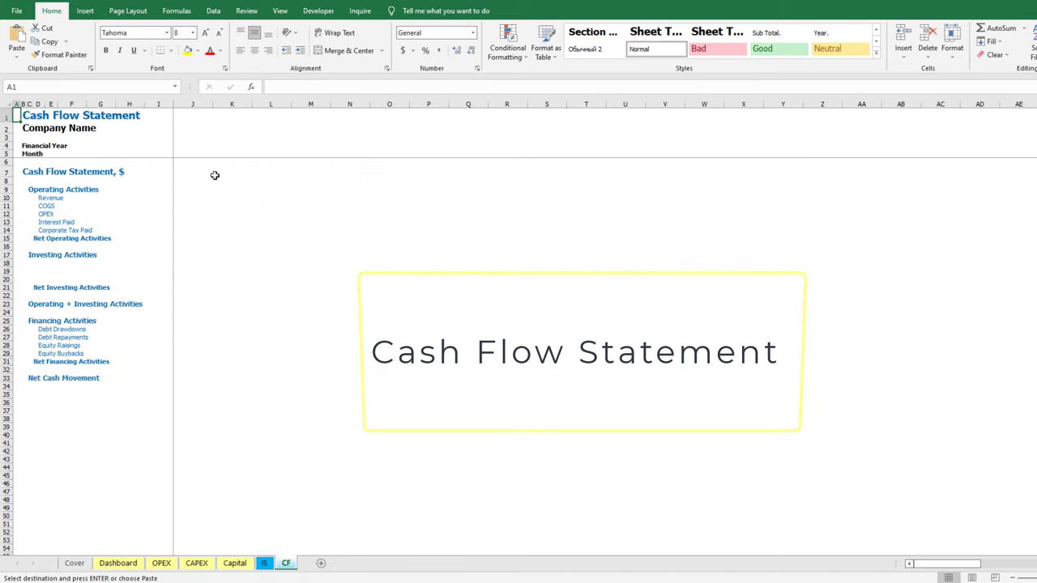
{"action": "left_click", "coordinate": [193, 145]}
{"action": "key", "text": "ctrl+v"}
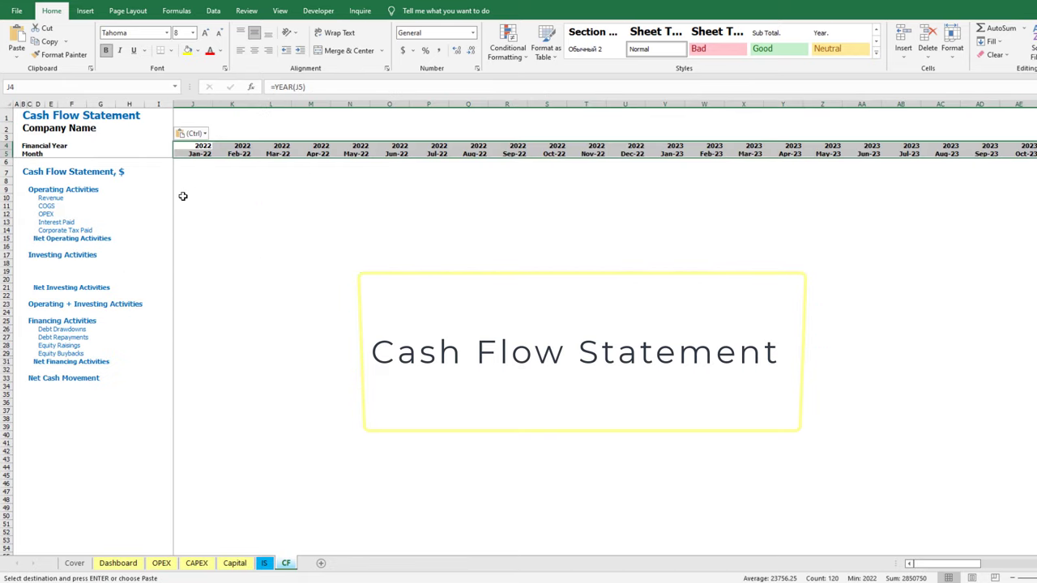
Begin the April Revenue collection formula in M10 of the CF sheet with =IS!M21*AR_0+IS!L21*AR_1
{"action": "left_click", "coordinate": [186, 195]}
{"action": "key", "text": "Right"}
{"action": "key", "text": "Right"}
{"action": "key", "text": "Right"}
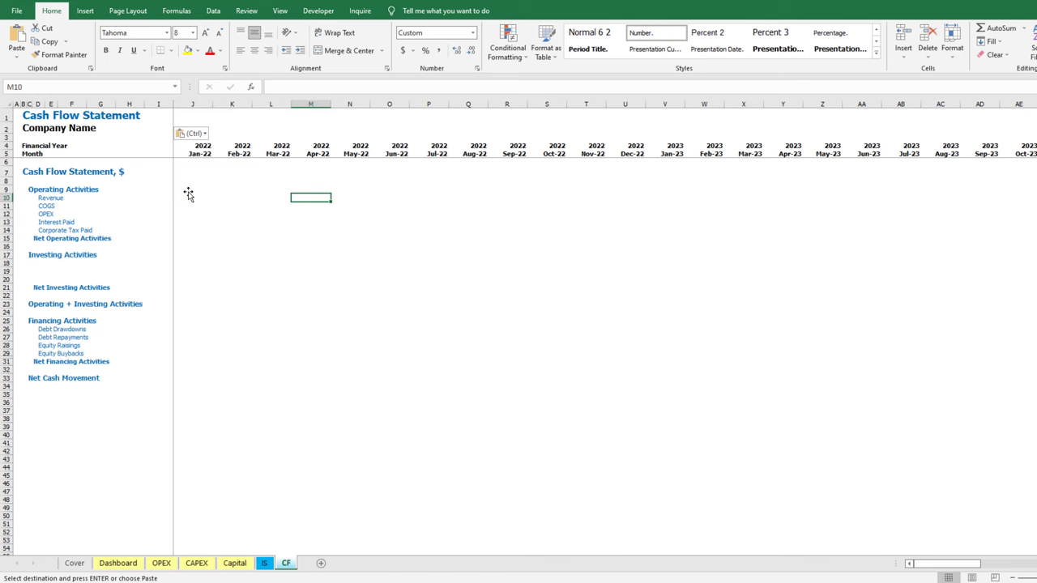
{"action": "type", "text": "="}
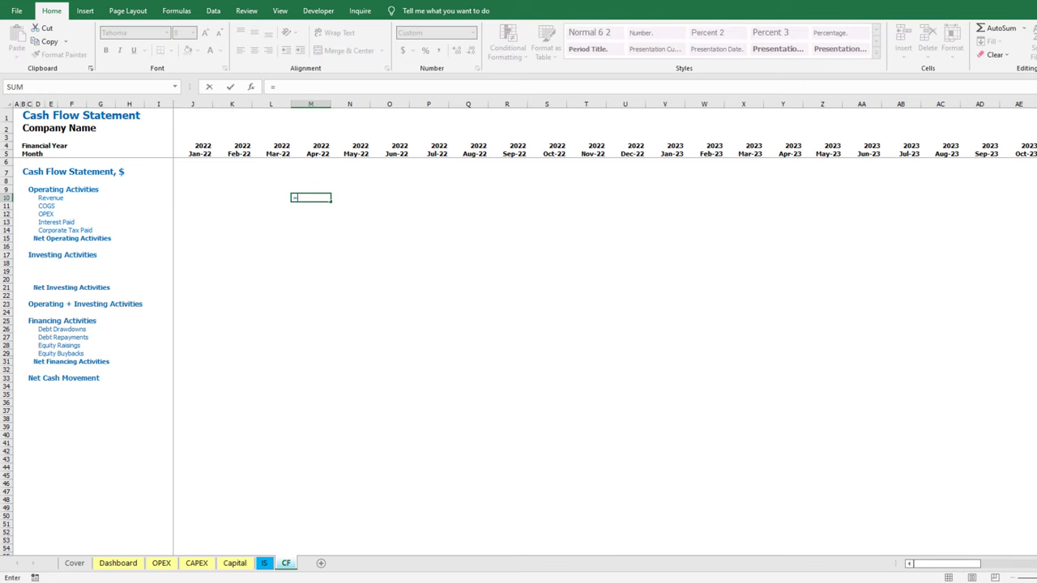
{"action": "left_click", "coordinate": [265, 567]}
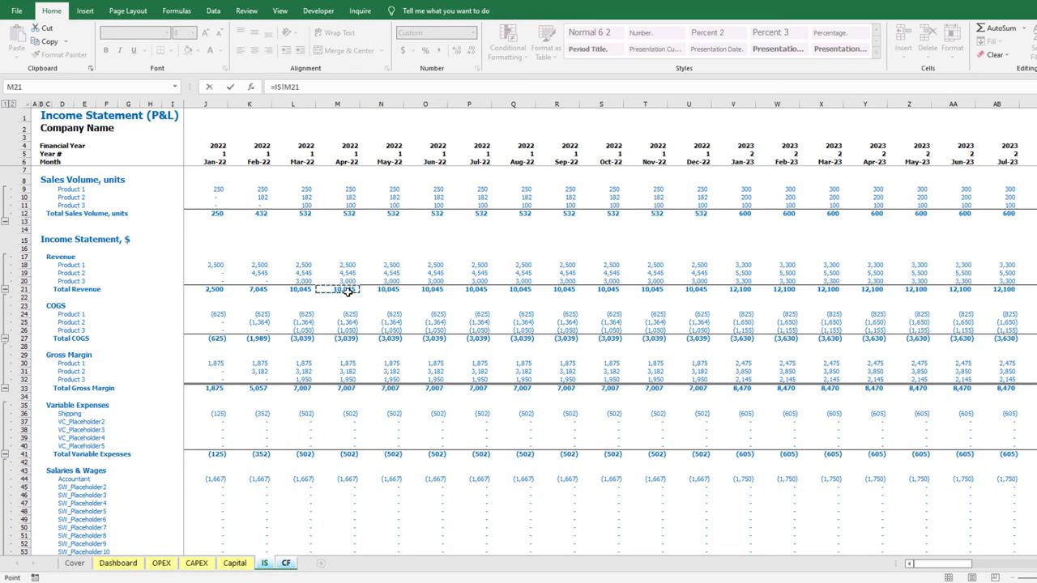
{"action": "type", "text": "*AR_"}
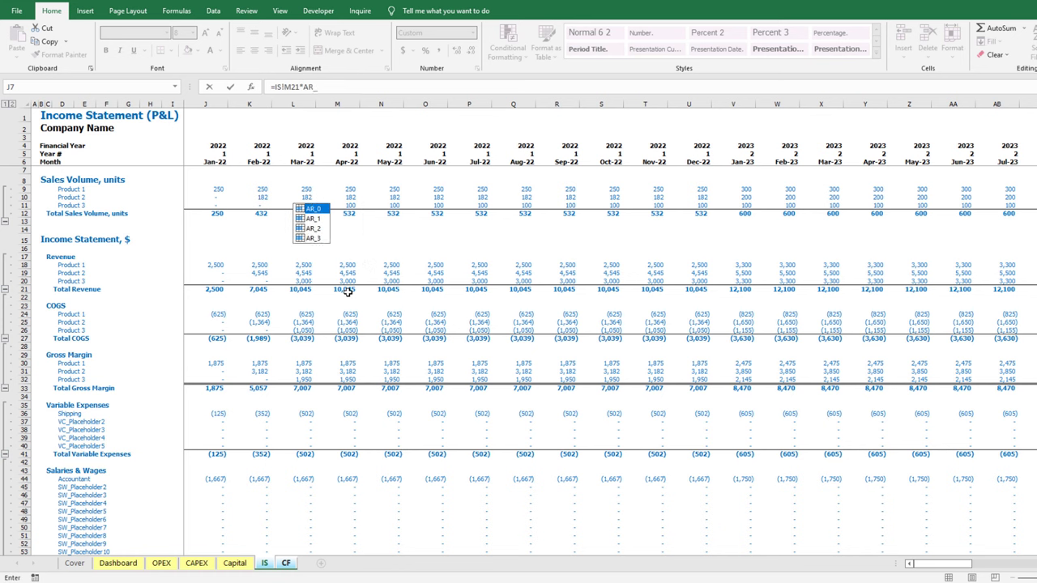
{"action": "double_click", "coordinate": [319, 208]}
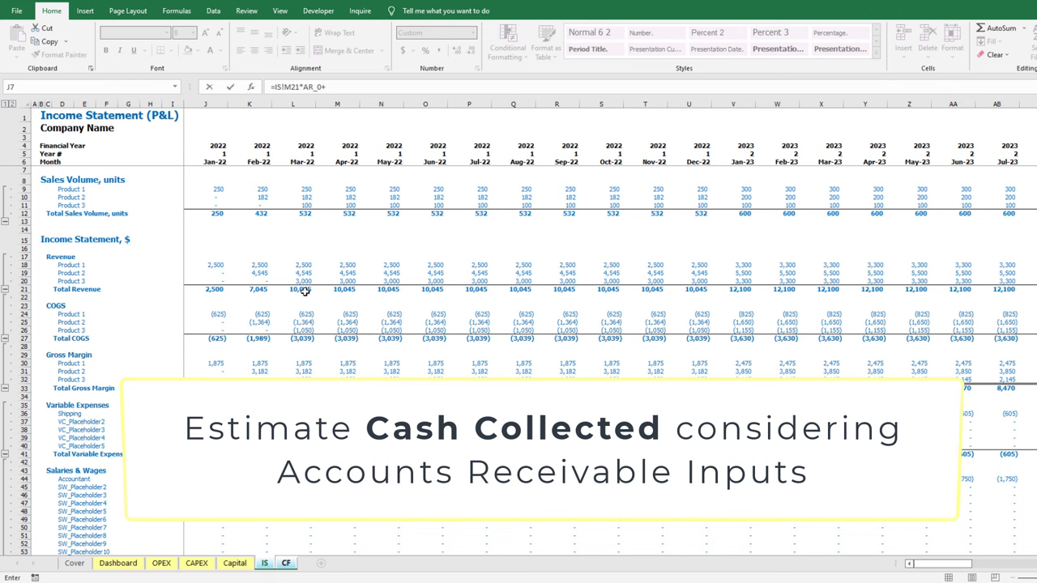
{"action": "type", "text": "*AR_"}
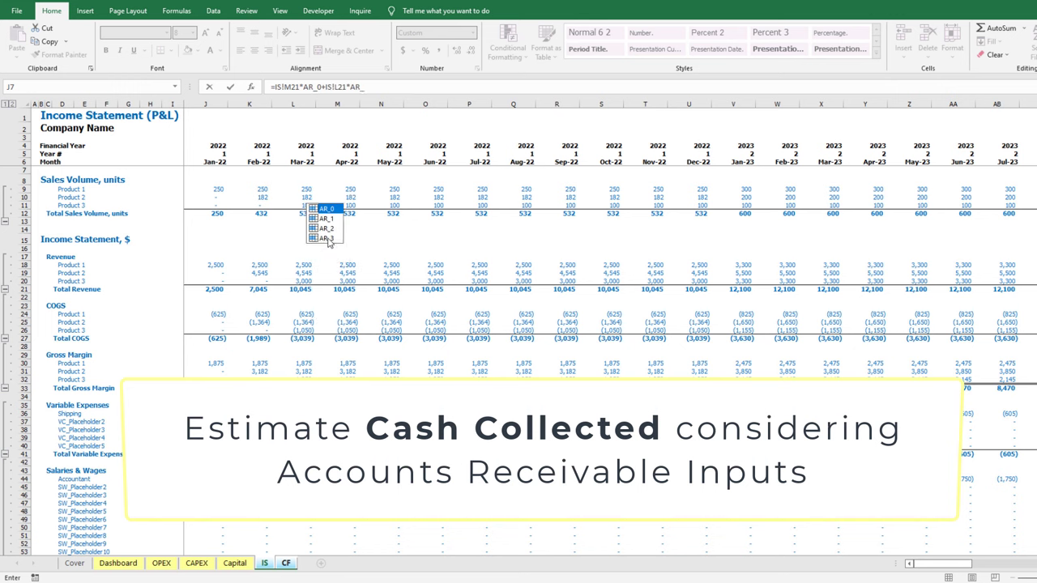
{"action": "double_click", "coordinate": [333, 219]}
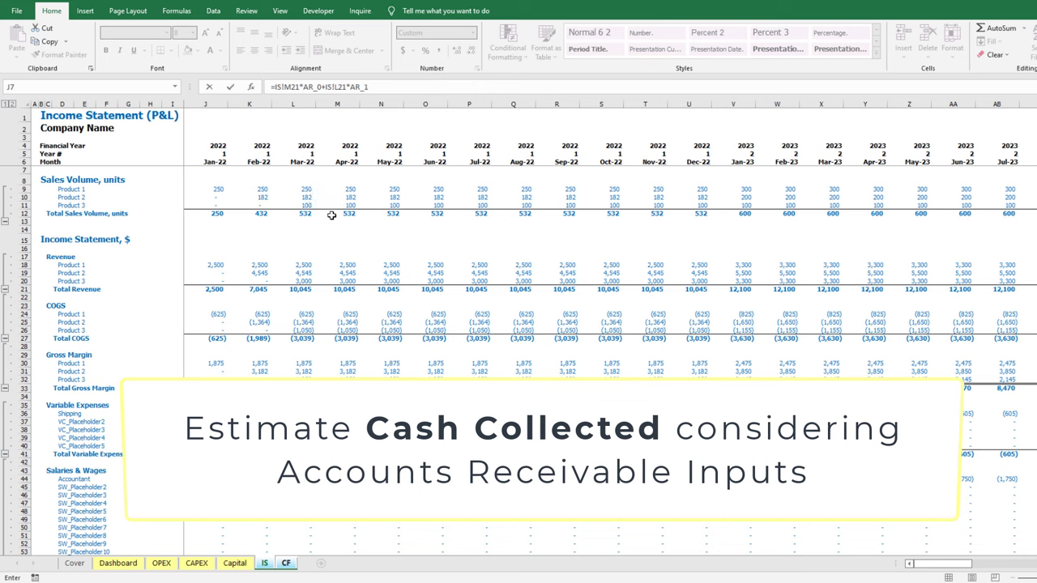
Complete the April Revenue collection formula in M10 by adding +IS!K21*AR_2+IS!J21*AR_3
{"action": "type", "text": "1+"}
{"action": "left_click", "coordinate": [258, 286]}
{"action": "type", "text": "*AR_"}
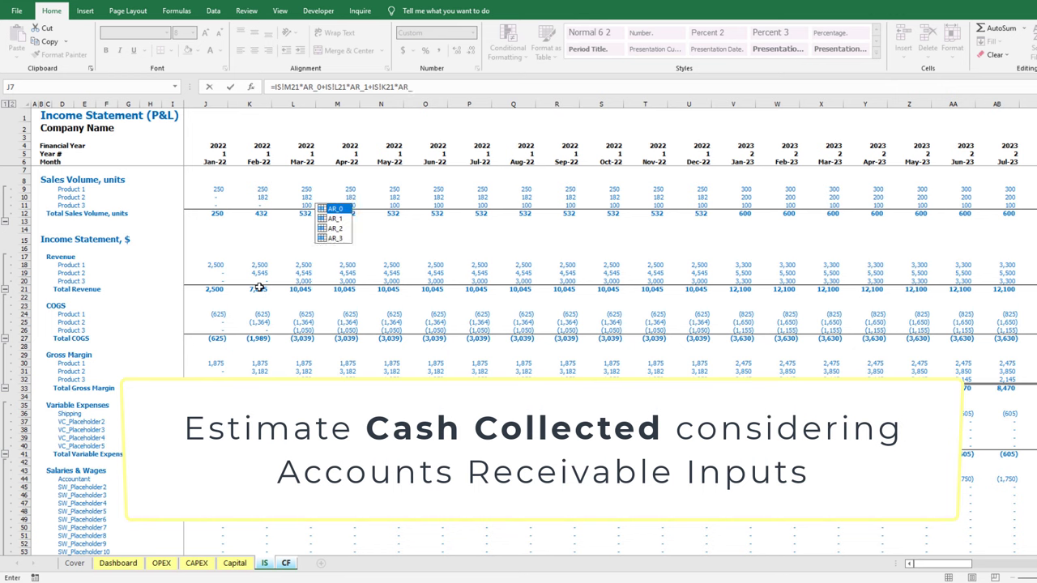
{"action": "double_click", "coordinate": [335, 228]}
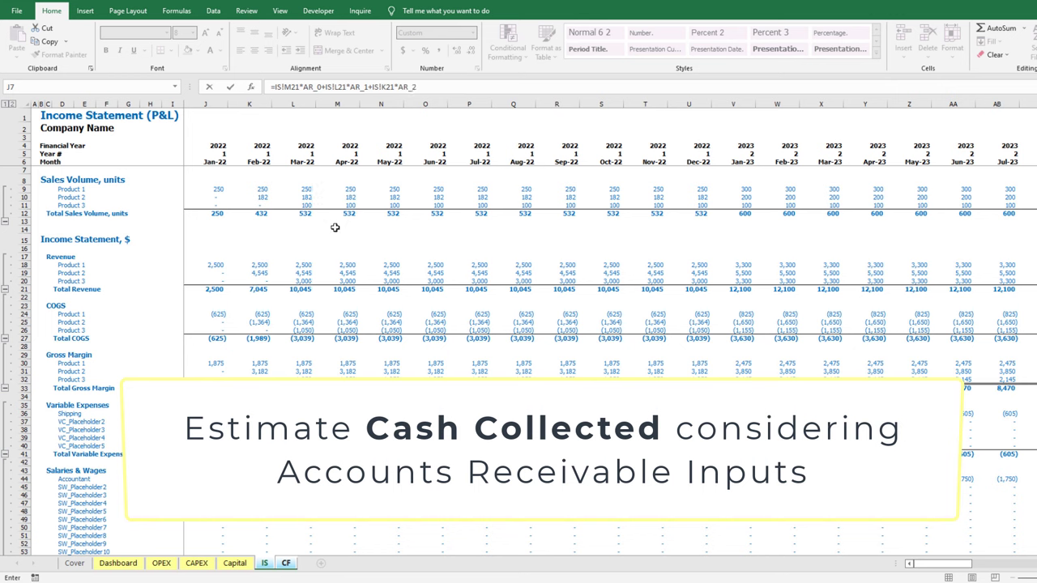
{"action": "type", "text": "+"}
{"action": "left_click", "coordinate": [216, 288]}
{"action": "type", "text": "*Ar"}
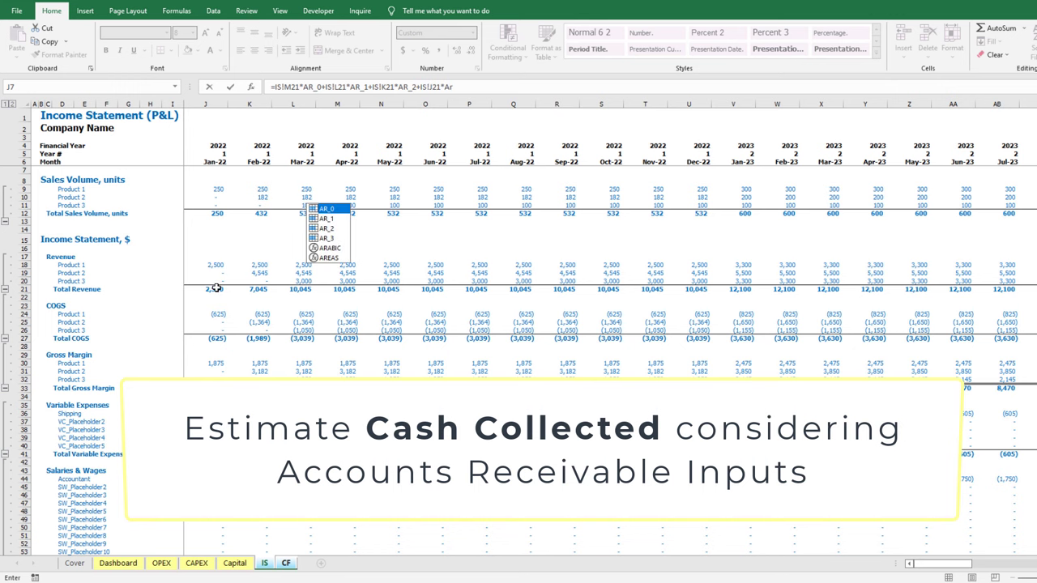
{"action": "double_click", "coordinate": [336, 238]}
{"action": "key", "text": "Return"}
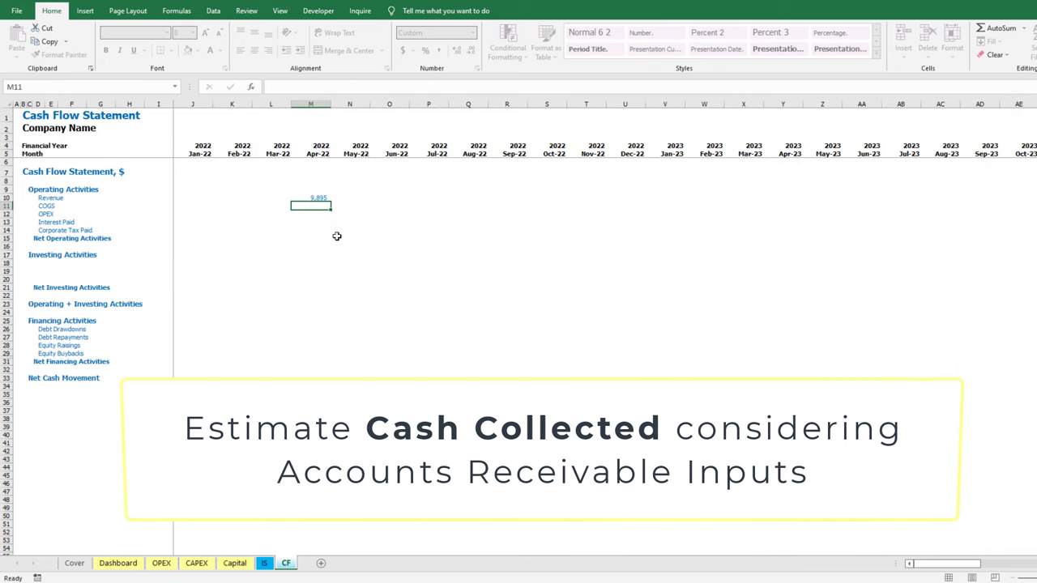
Copy the Revenue formula from M10 back to January through March in J10:L10
{"action": "key", "text": "ctrl+c"}
{"action": "key", "text": "Left"}
{"action": "key", "text": "Left"}
{"action": "key", "text": "Left"}
{"action": "key", "text": "shift+Right"}
{"action": "key", "text": "shift+Right"}
{"action": "key", "text": "shift+Right"}
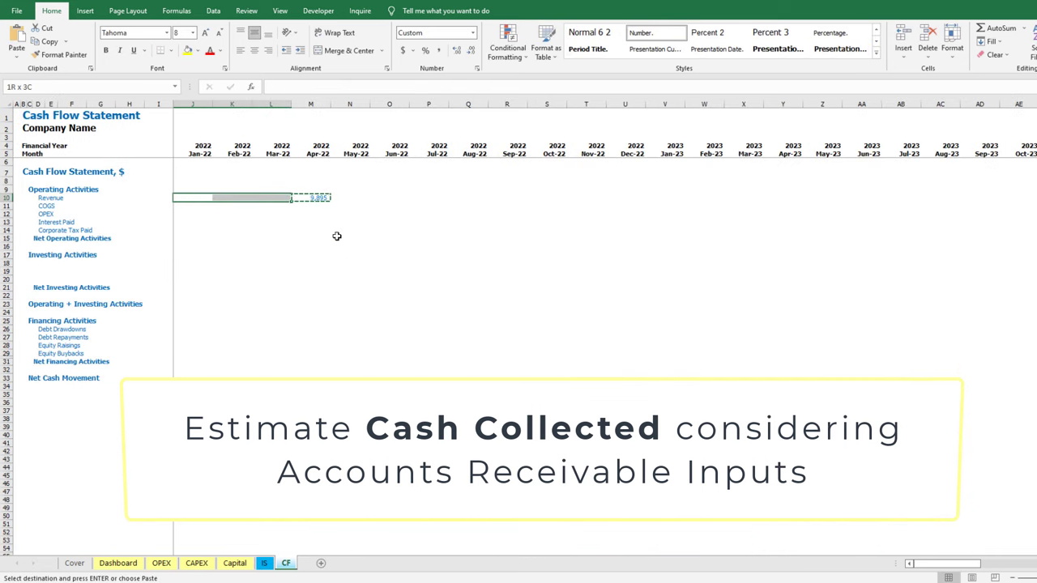
{"action": "key", "text": "ctrl+v"}
Copy the April Revenue formula across all the months after April in row 10
{"action": "key", "text": "Right"}
{"action": "key", "text": "Right"}
{"action": "key", "text": "Right"}
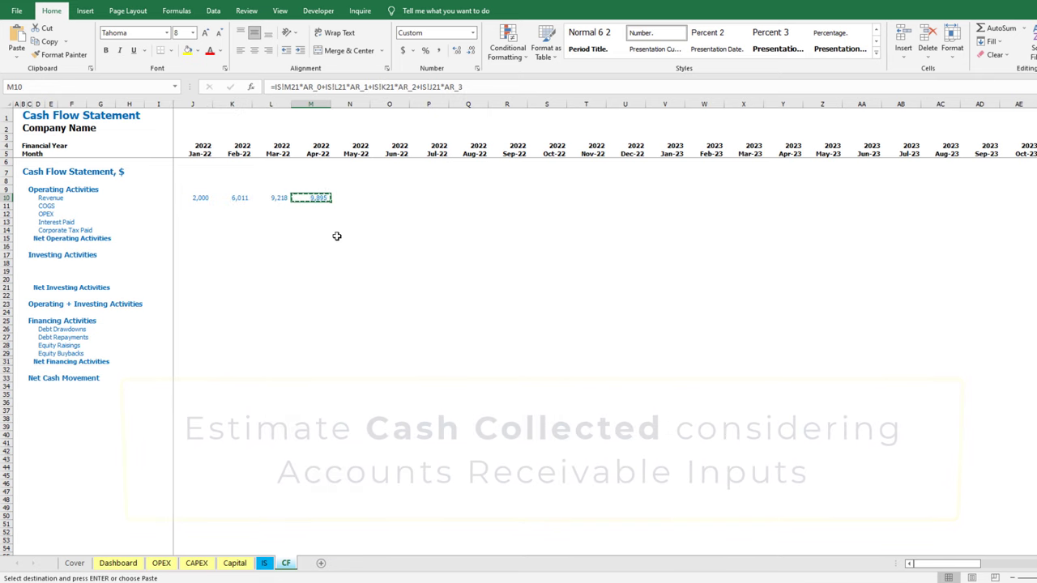
{"action": "key", "text": "ctrl+Up"}
{"action": "key", "text": "ctrl+Right"}
{"action": "key", "text": "Down"}
{"action": "key", "text": "Down"}
{"action": "key", "text": "Down"}
{"action": "key", "text": "Down"}
{"action": "key", "text": "Down"}
{"action": "key", "text": "ctrl+shift+Left"}
{"action": "key", "text": "ctrl+v"}
Begin the April COGS payment formula in M11 with =Capital!M12, the COGS + Inventory Purchased total
{"action": "key", "text": "ctrl+Left"}
{"action": "key", "text": "Right"}
{"action": "key", "text": "Right"}
{"action": "key", "text": "Right"}
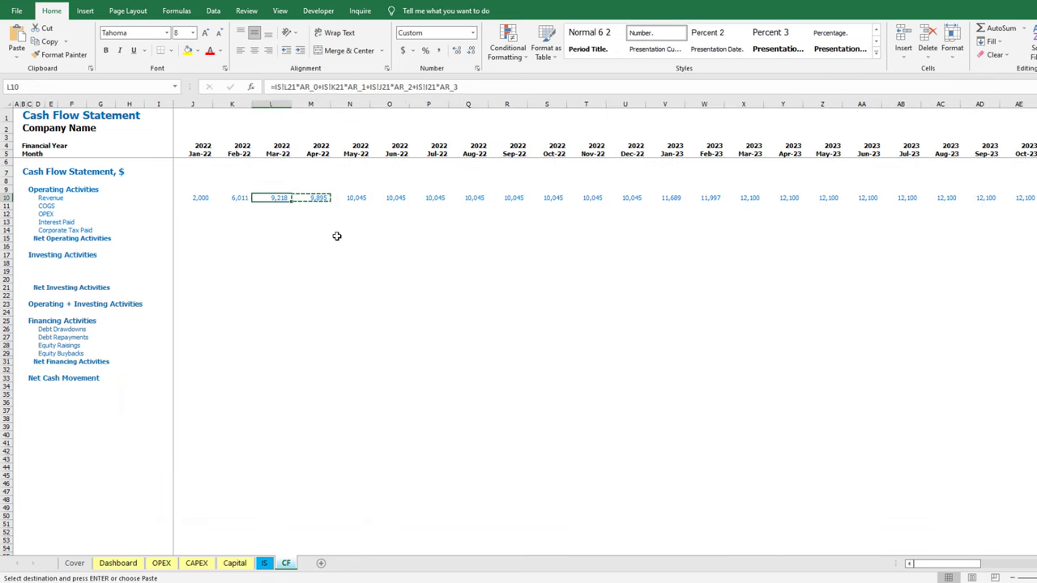
{"action": "key", "text": "Down"}
{"action": "type", "text": "="}
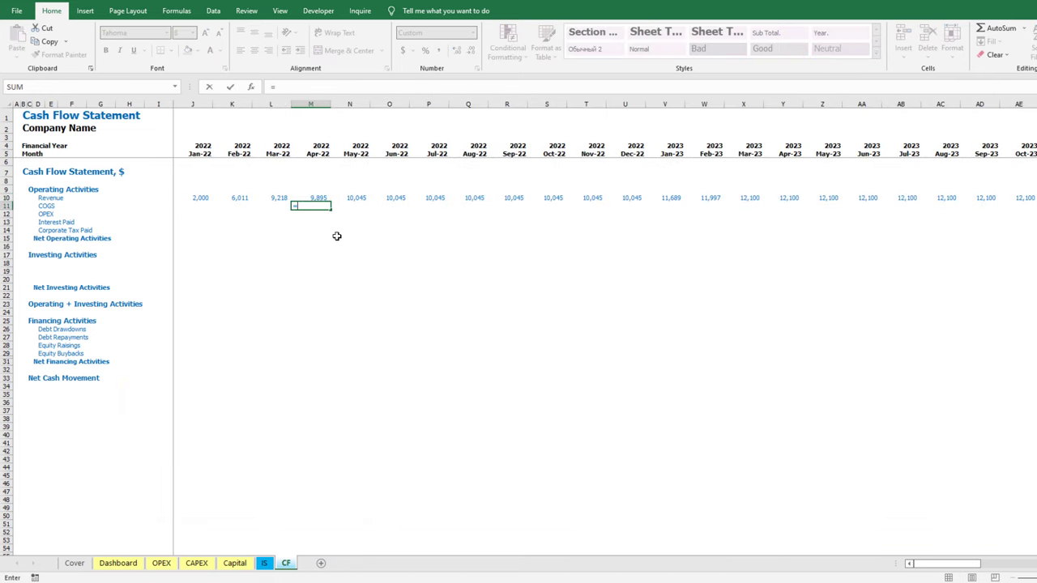
{"action": "left_click", "coordinate": [233, 563]}
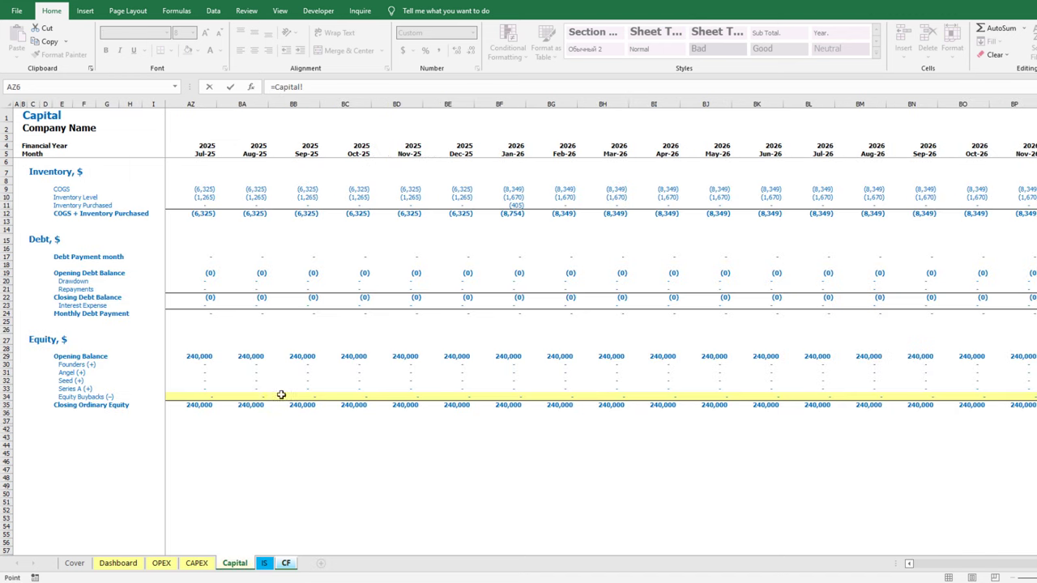
{"action": "left_click", "coordinate": [258, 214]}
{"action": "key", "text": "ctrl+Left"}
{"action": "key", "text": "Right"}
{"action": "key", "text": "Right"}
{"action": "key", "text": "Right"}
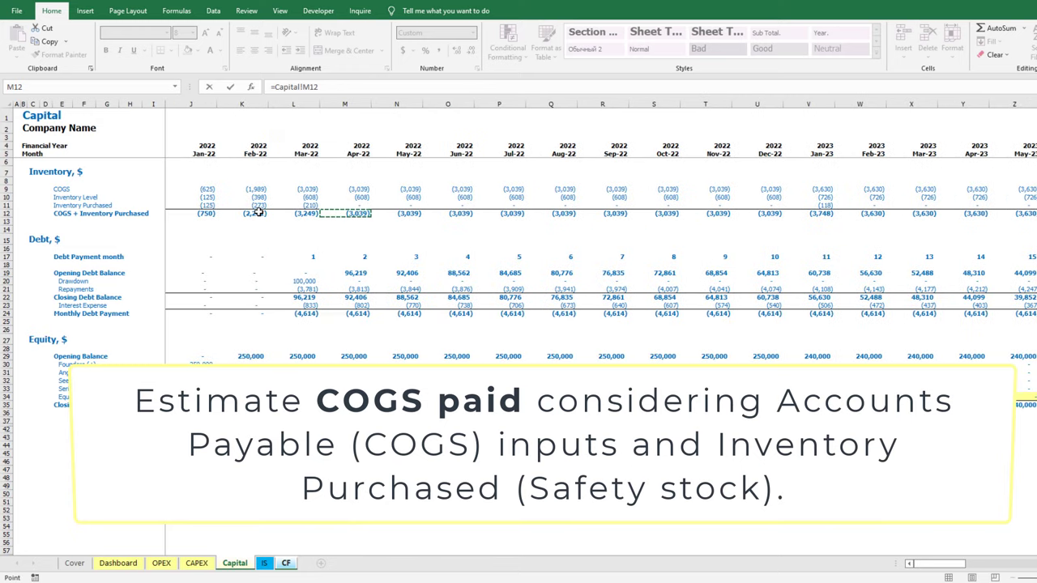
Multiply the April reference by AP_COGS_0 and add the March term +Capital!L12*AP_COGS_1
{"action": "type", "text": "*A"}
{"action": "type", "text": "P"}
{"action": "key", "text": "BackSpace"}
{"action": "type", "text": "AP"}
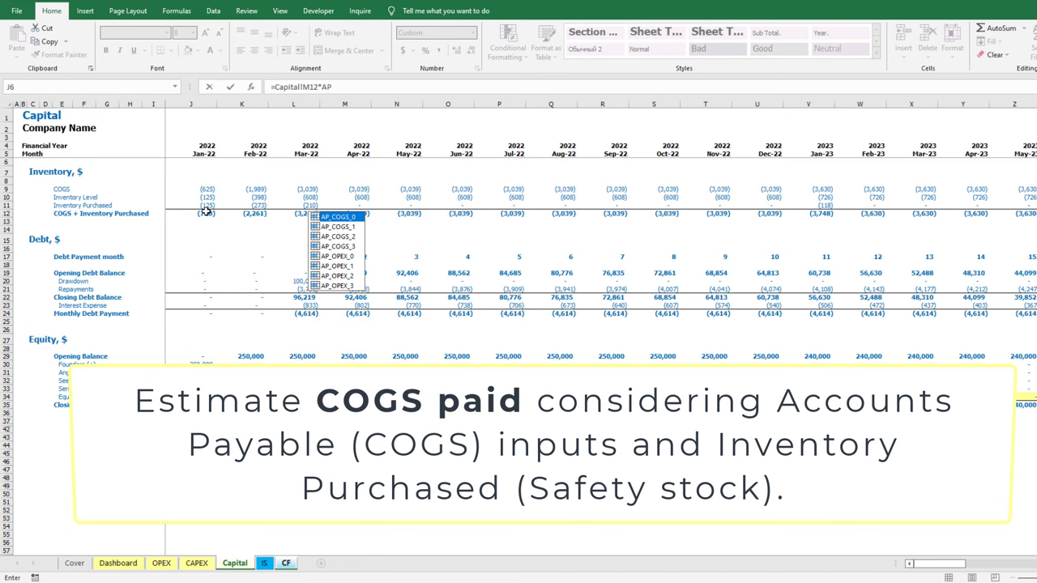
{"action": "double_click", "coordinate": [334, 218]}
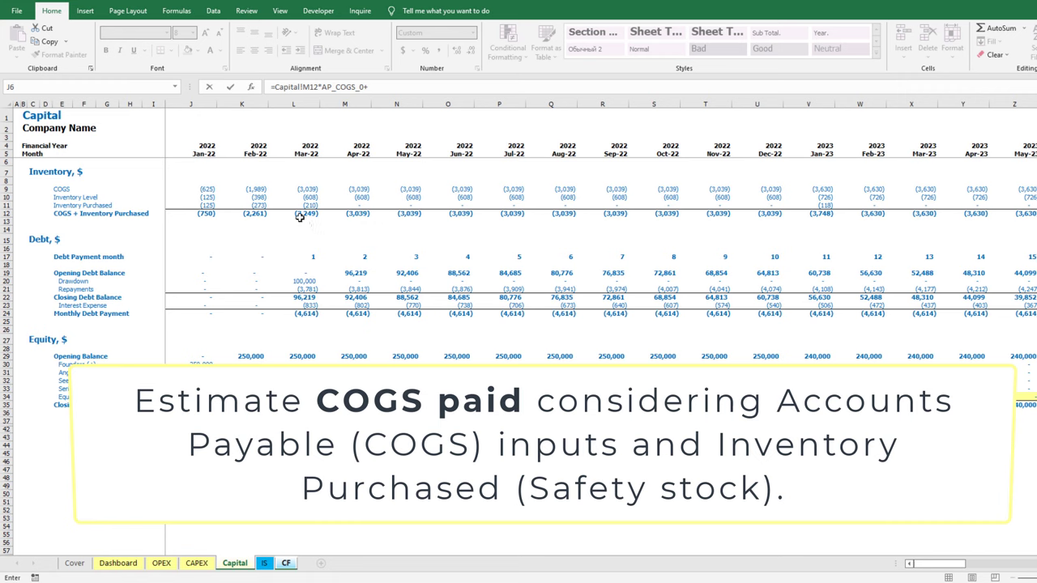
{"action": "left_click", "coordinate": [300, 217]}
{"action": "type", "text": "*AP"}
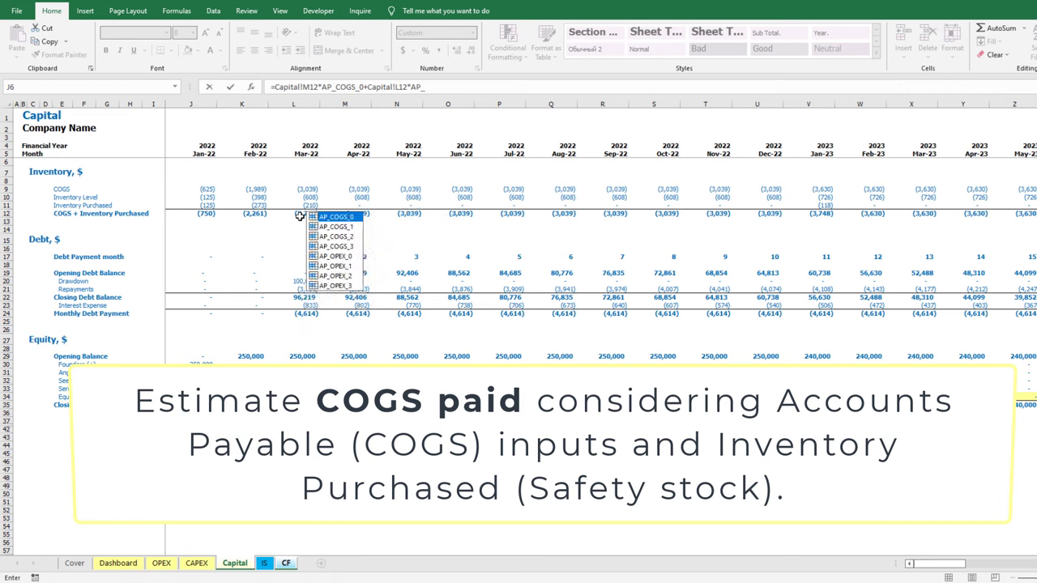
{"action": "type", "text": "_"}
{"action": "double_click", "coordinate": [344, 227]}
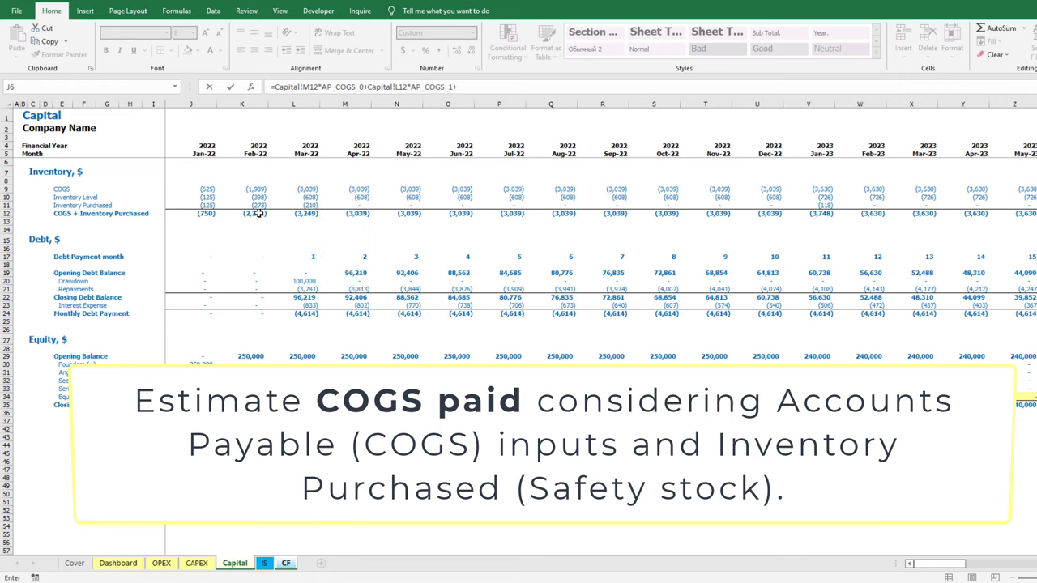
Complete the April COGS formula with the terms +Capital!K12*AP_COGS_2+Capital!J12*AP_COGS_3
{"action": "left_click", "coordinate": [257, 213]}
{"action": "type", "text": "*AP"}
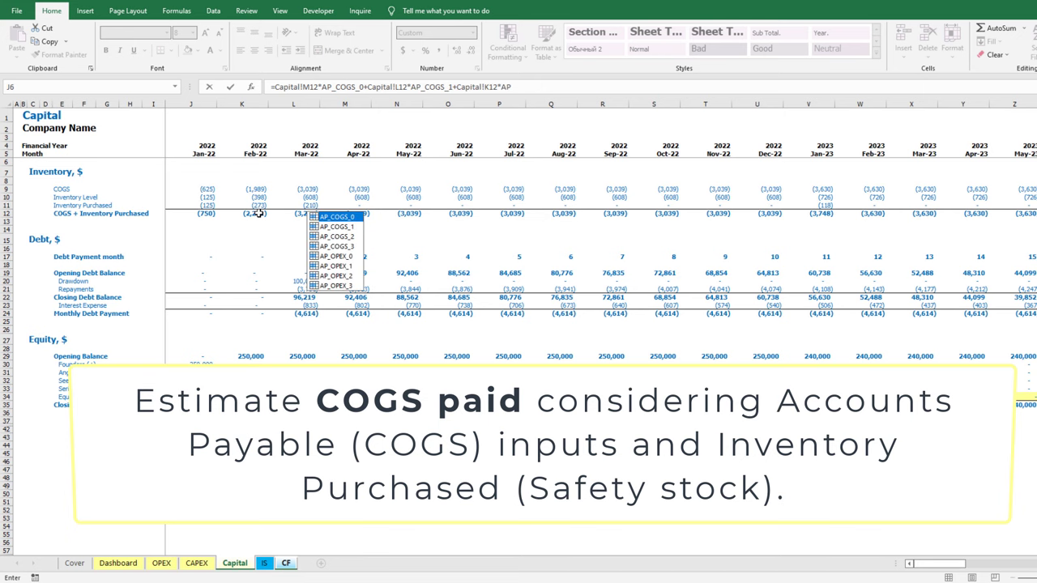
{"action": "type", "text": "_"}
{"action": "double_click", "coordinate": [347, 238]}
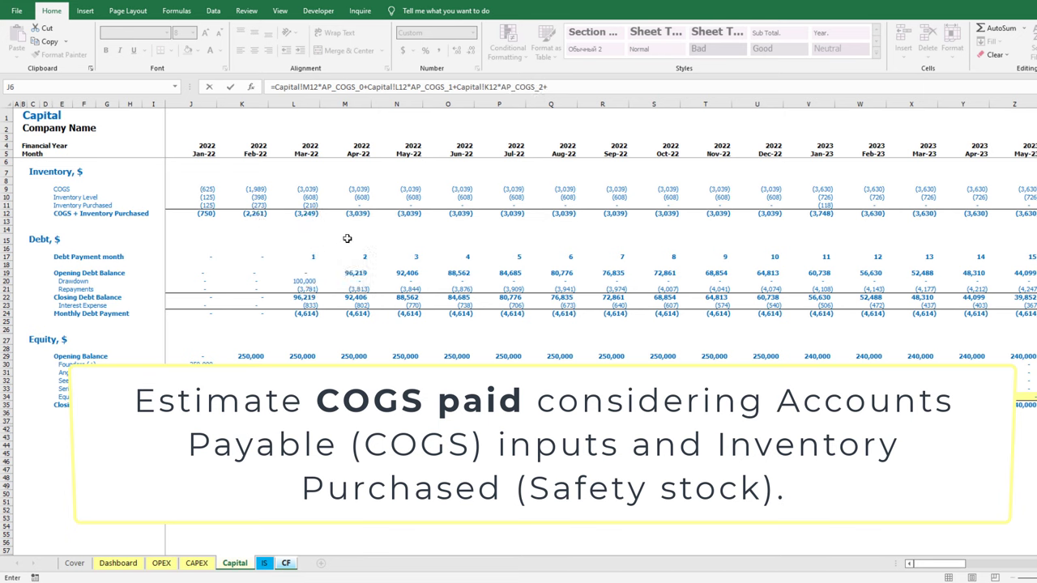
{"action": "left_click", "coordinate": [207, 214]}
{"action": "type", "text": "*AP_"}
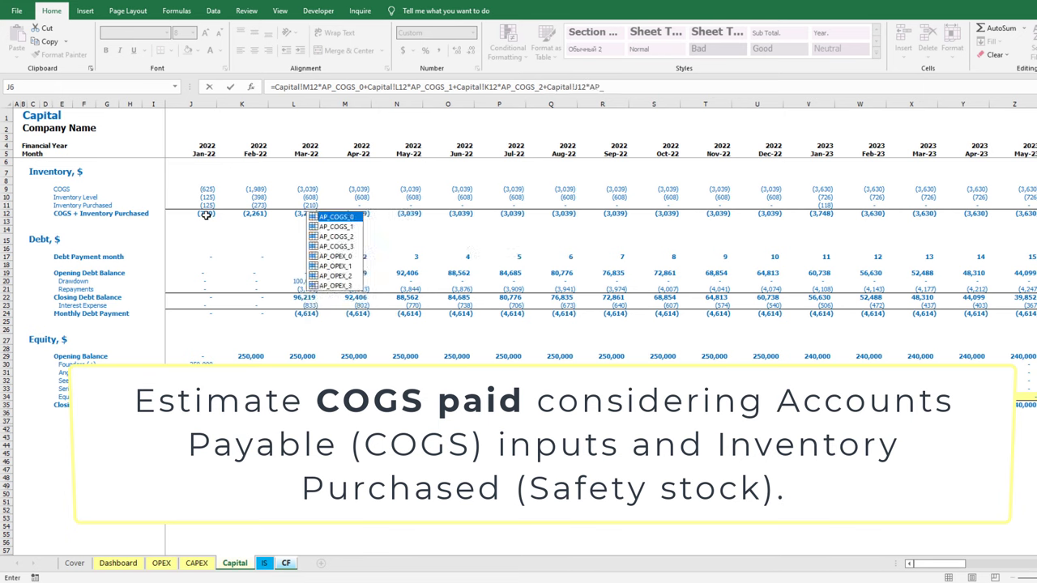
{"action": "double_click", "coordinate": [337, 246]}
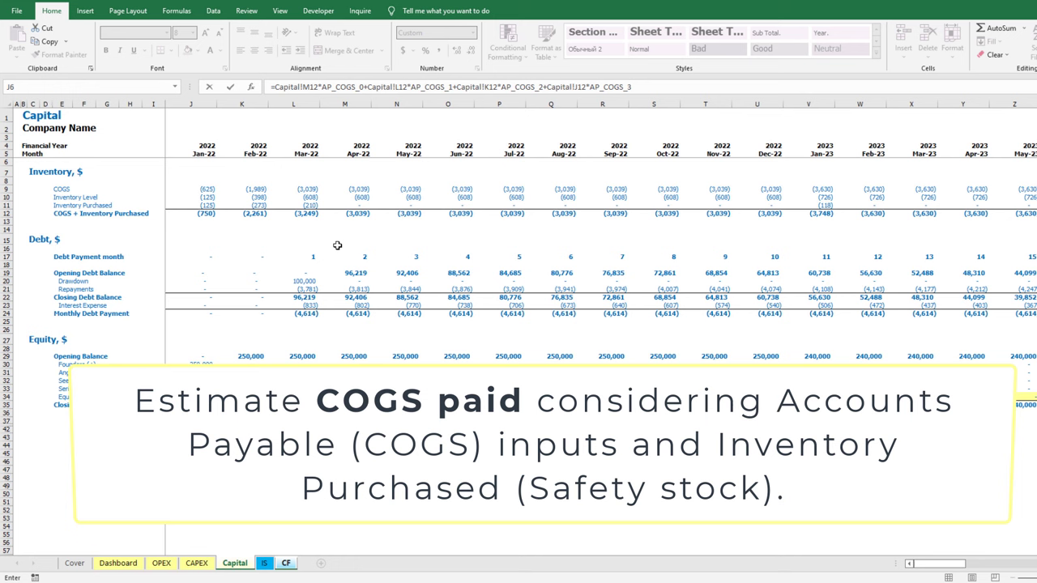
{"action": "key", "text": "Return"}
Copy the COGS formula from M11 back to January through March in J11:L11
{"action": "key", "text": "ctrl+c"}
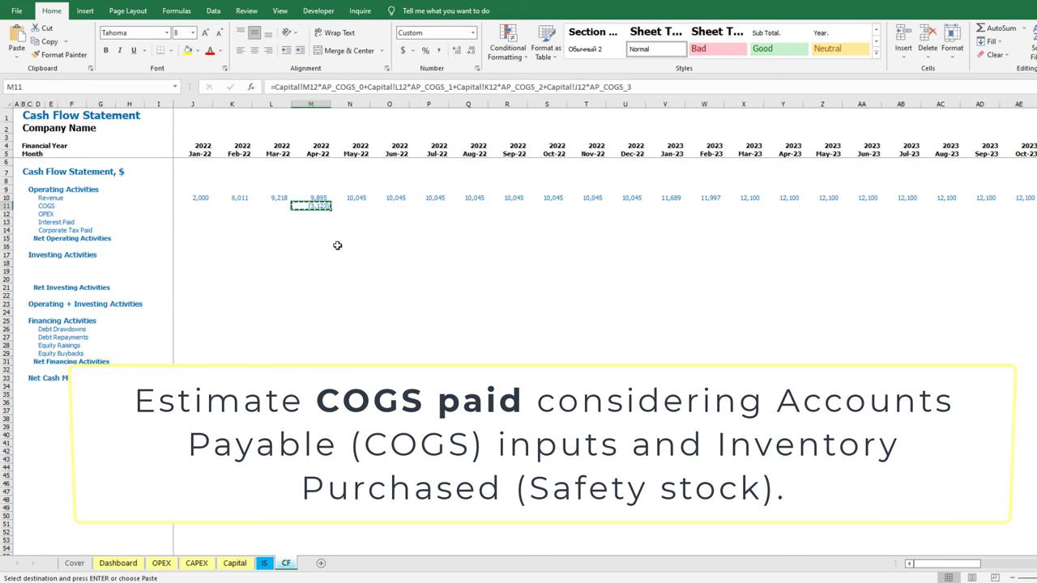
{"action": "key", "text": "Left"}
{"action": "key", "text": "Left"}
{"action": "key", "text": "Left"}
{"action": "key", "text": "shift+Right"}
{"action": "key", "text": "shift+Right"}
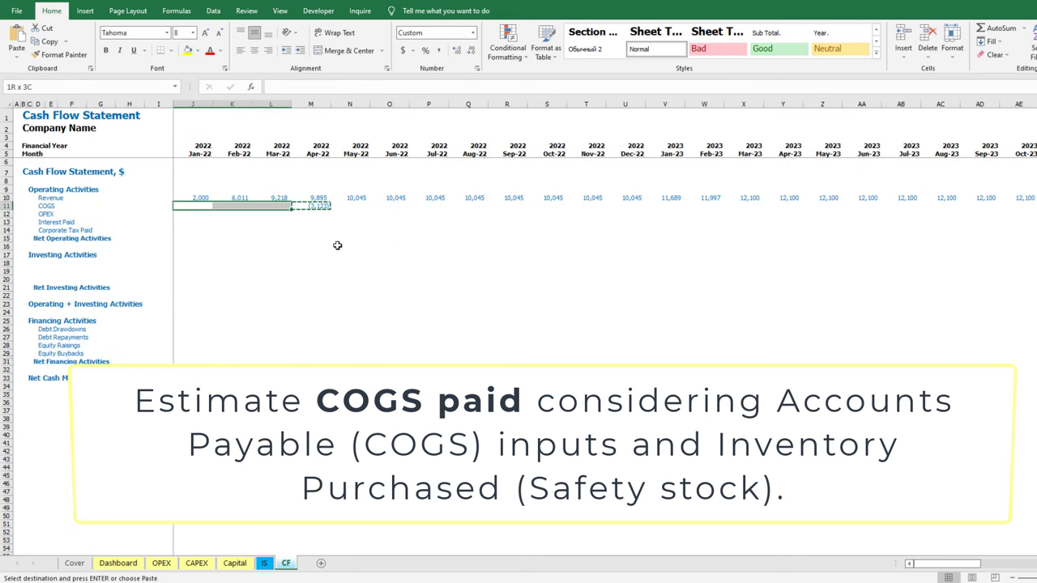
{"action": "key", "text": "shift+Right"}
{"action": "key", "text": "ctrl+v"}
Copy the April COGS formula across the remaining months of row 11 through BQ11
{"action": "key", "text": "ctrl+Right"}
{"action": "key", "text": "Up"}
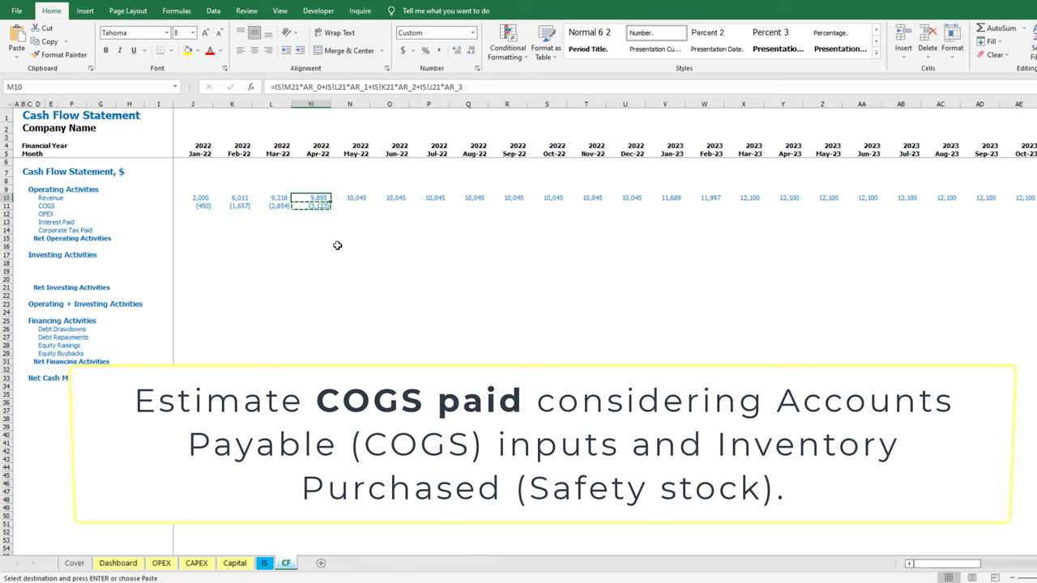
{"action": "key", "text": "ctrl+Right"}
{"action": "key", "text": "Down"}
{"action": "key", "text": "ctrl+shift+Left"}
{"action": "key", "text": "ctrl+v"}
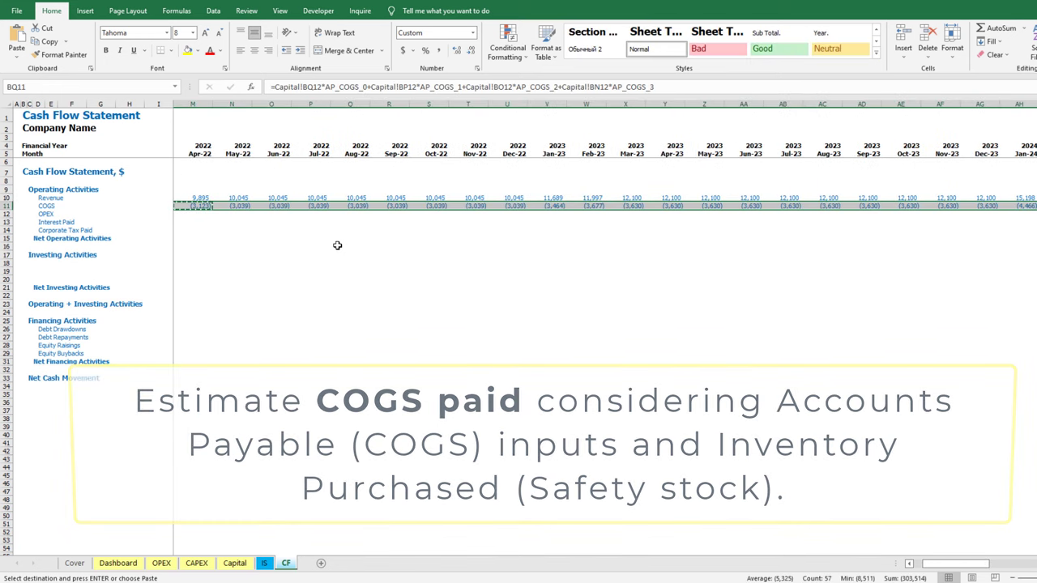
Begin the April OPEX payment formula in M12 with =IS!M69*AP_OPEX_0, using Total OPEX
{"action": "key", "text": "ctrl+Left"}
{"action": "key", "text": "Right"}
{"action": "key", "text": "Right"}
{"action": "key", "text": "Right"}
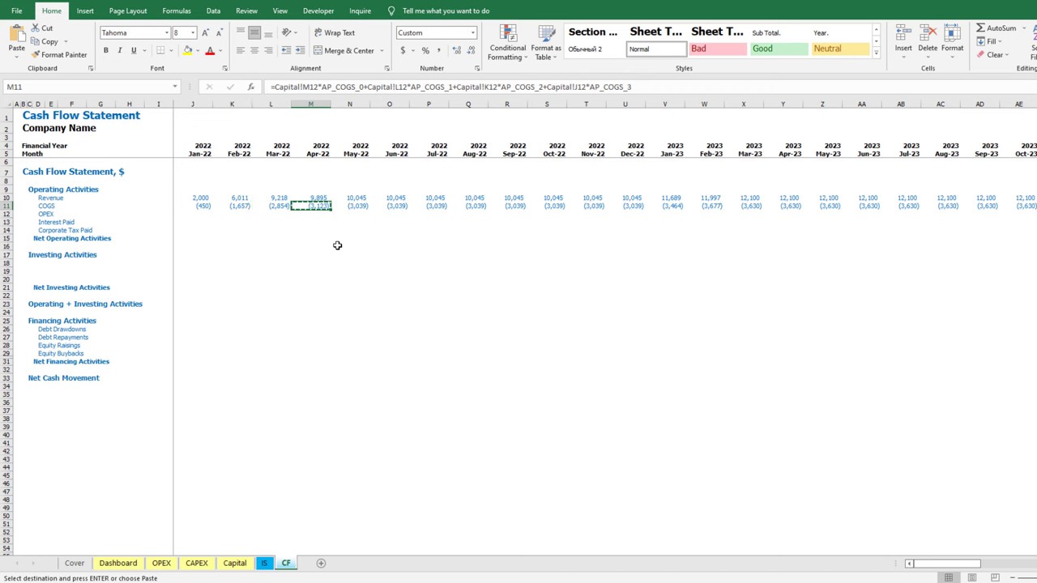
{"action": "key", "text": "Down"}
{"action": "type", "text": "="}
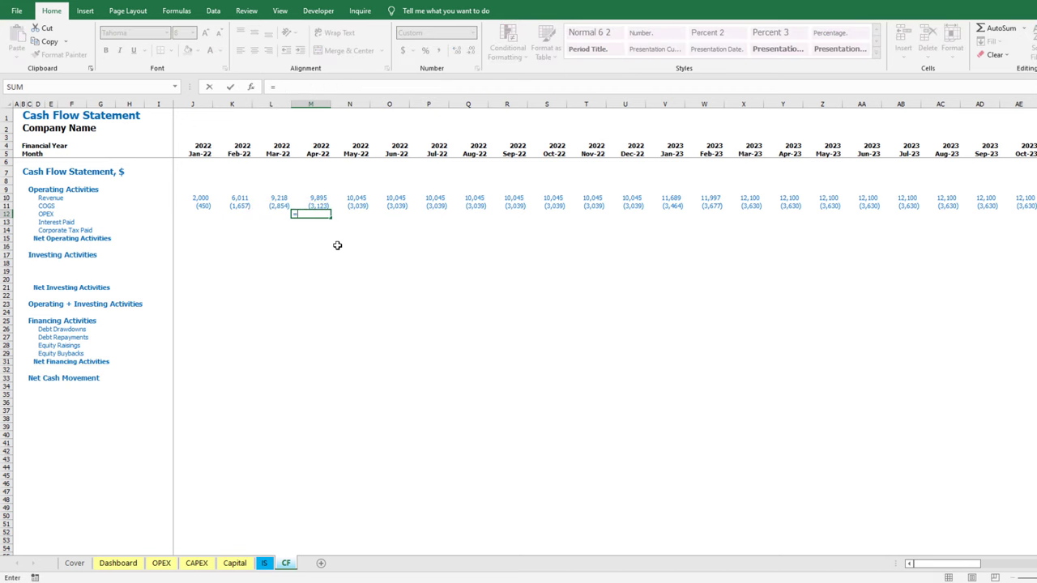
{"action": "left_click", "coordinate": [267, 565]}
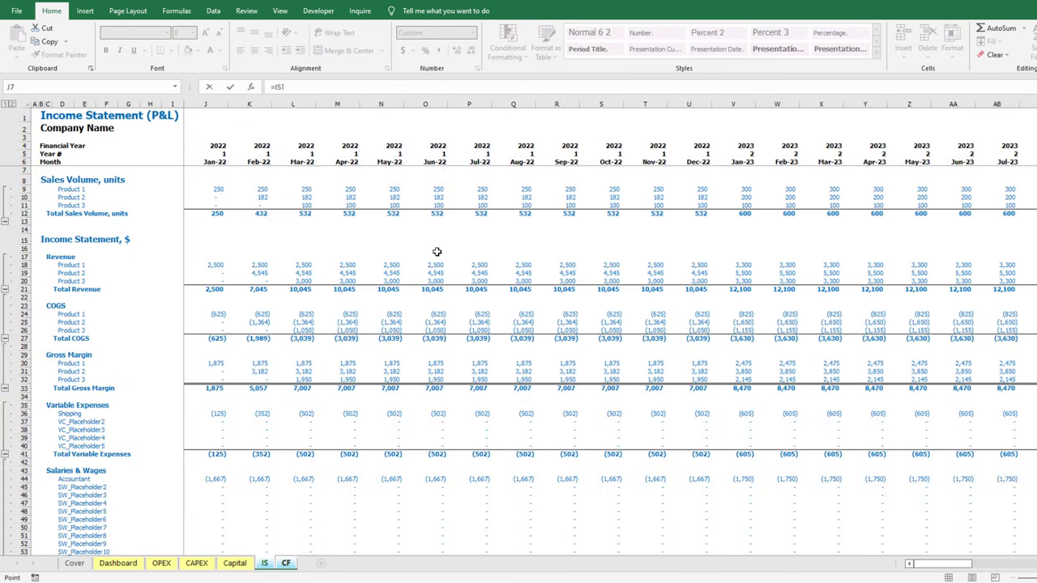
{"action": "scroll", "coordinate": [405, 243], "scroll_direction": "down", "scroll_amount": 3}
{"action": "scroll", "coordinate": [379, 270], "scroll_direction": "down", "scroll_amount": 10}
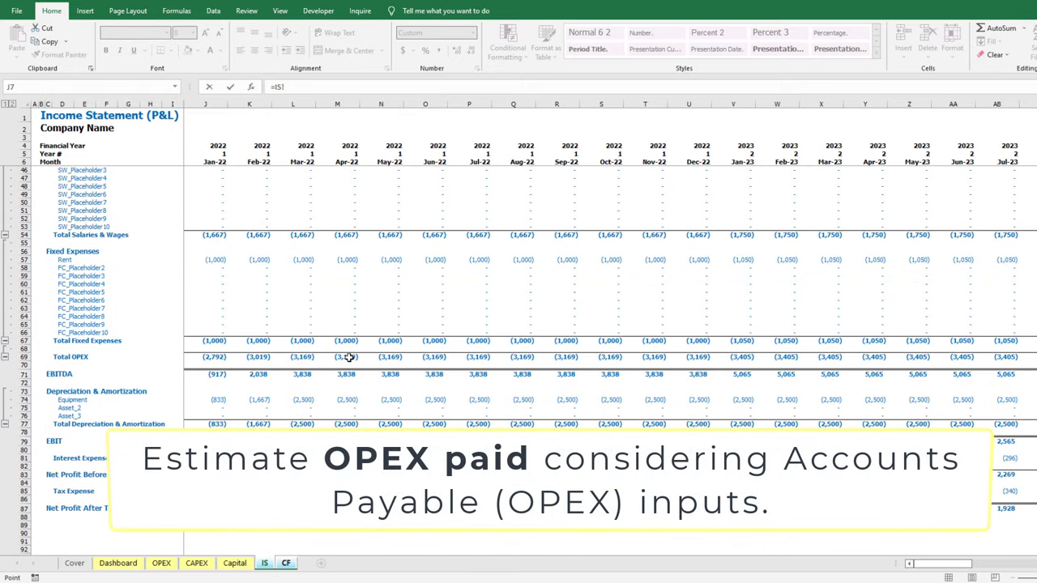
{"action": "left_click", "coordinate": [348, 357]}
{"action": "type", "text": "*AP"}
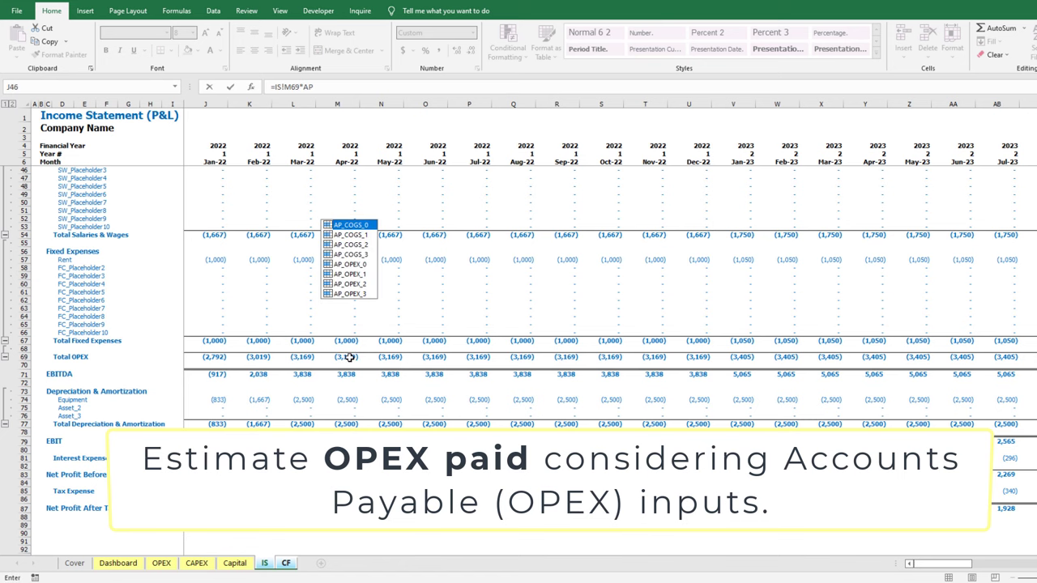
{"action": "double_click", "coordinate": [359, 264]}
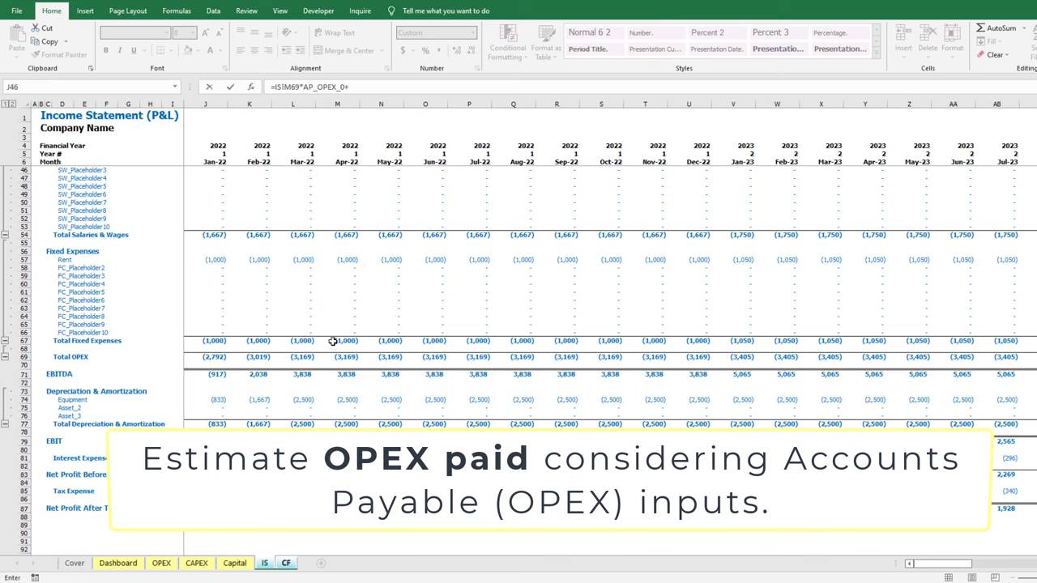
Extend the April OPEX formula with the March and February terms +IS!L69*AP_OPEX_1+IS!K69*AP_OPEX_2
{"action": "left_click", "coordinate": [309, 359]}
{"action": "type", "text": "*AP_"}
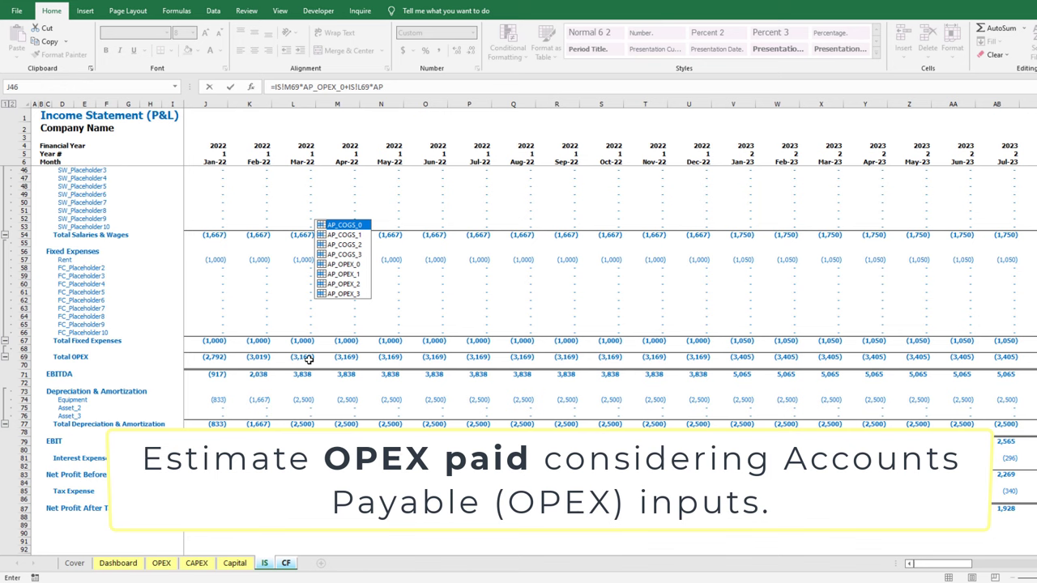
{"action": "double_click", "coordinate": [350, 276]}
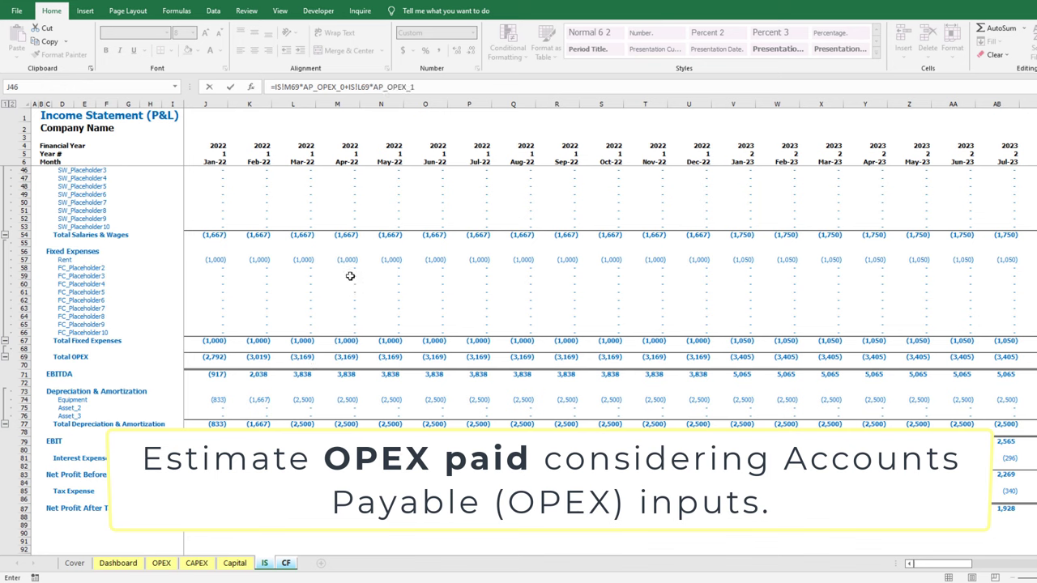
{"action": "type", "text": "+"}
{"action": "left_click", "coordinate": [263, 357]}
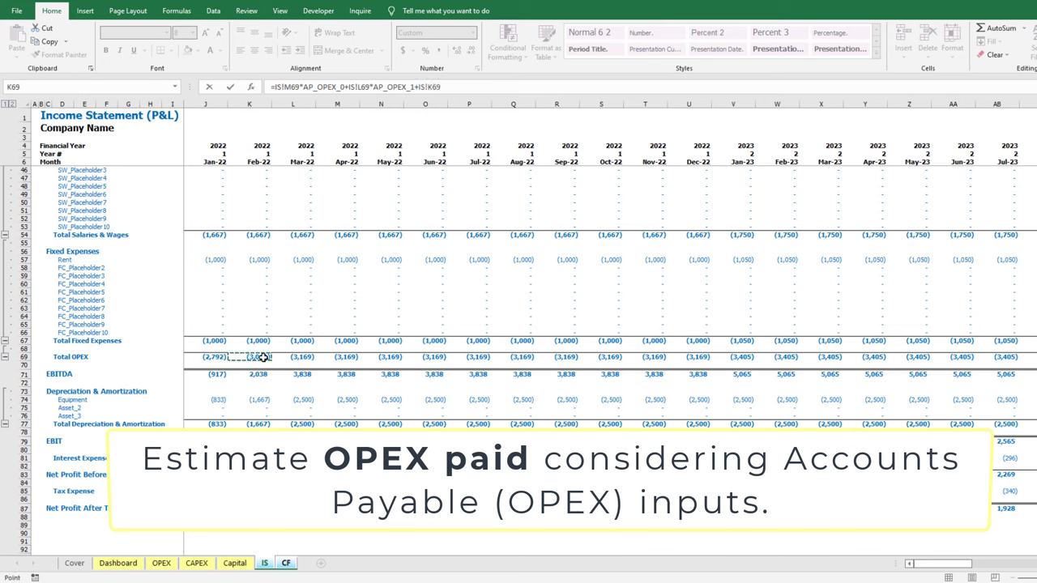
{"action": "type", "text": "*AP_"}
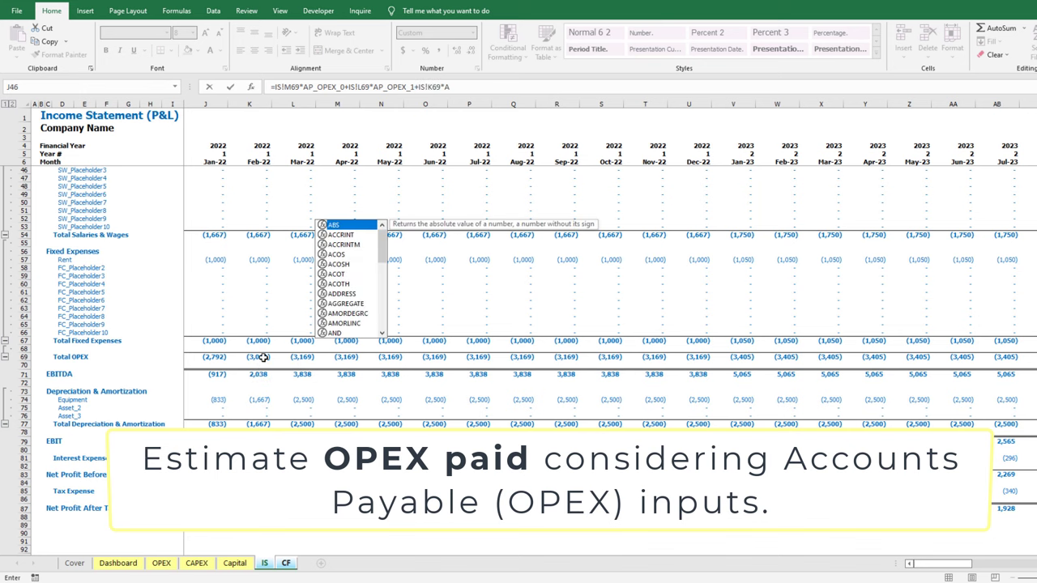
{"action": "double_click", "coordinate": [346, 285]}
Complete the April OPEX formula in M12 with the January term +IS!J69*AP_OPEX_3
{"action": "type", "text": "+"}
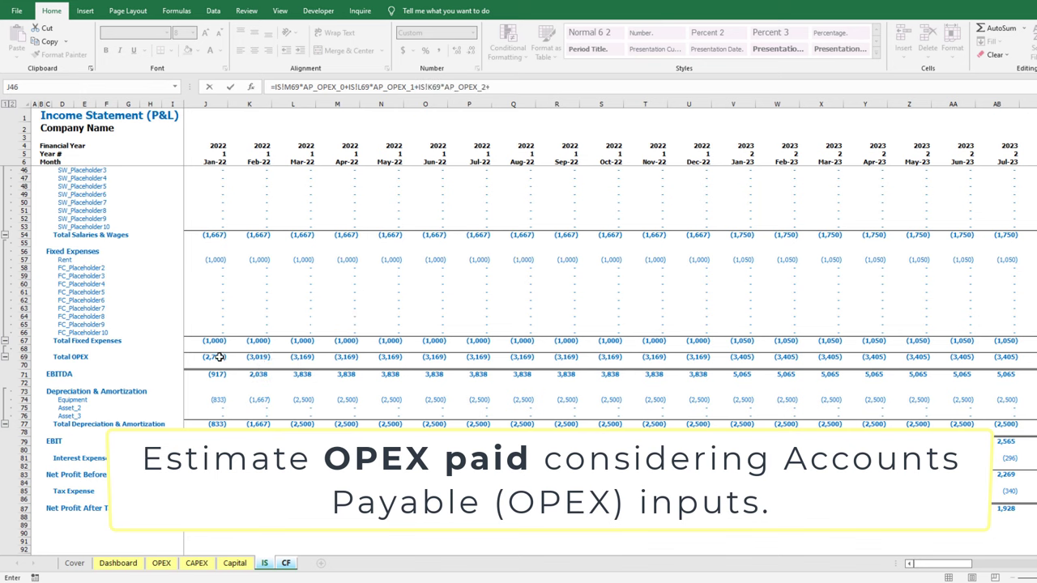
{"action": "left_click", "coordinate": [219, 356]}
{"action": "type", "text": "*AP_"}
{"action": "double_click", "coordinate": [348, 293]}
{"action": "key", "text": "Return"}
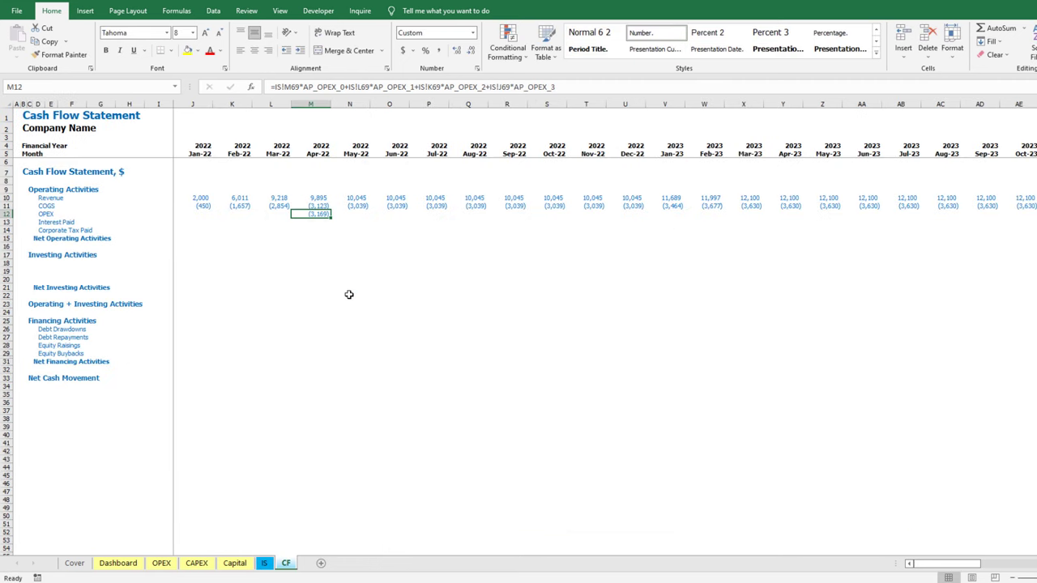
Copy the OPEX formula from M12 back to January through March in J12:L12
{"action": "key", "text": "ctrl+c"}
{"action": "key", "text": "shift+Left"}
{"action": "key", "text": "shift+Left"}
{"action": "key", "text": "shift+Left"}
{"action": "key", "text": "ctrl+v"}
Copy the April OPEX formula across the remaining months of row 12 and go to January's Interest Paid cell J13
{"action": "key", "text": "Left"}
{"action": "key", "text": "Right"}
{"action": "key", "text": "Up"}
{"action": "key", "text": "ctrl+Right"}
{"action": "key", "text": "Down"}
{"action": "key", "text": "ctrl+shift+Left"}
{"action": "key", "text": "ctrl+v"}
{"action": "key", "text": "Home"}
{"action": "key", "text": "Down"}
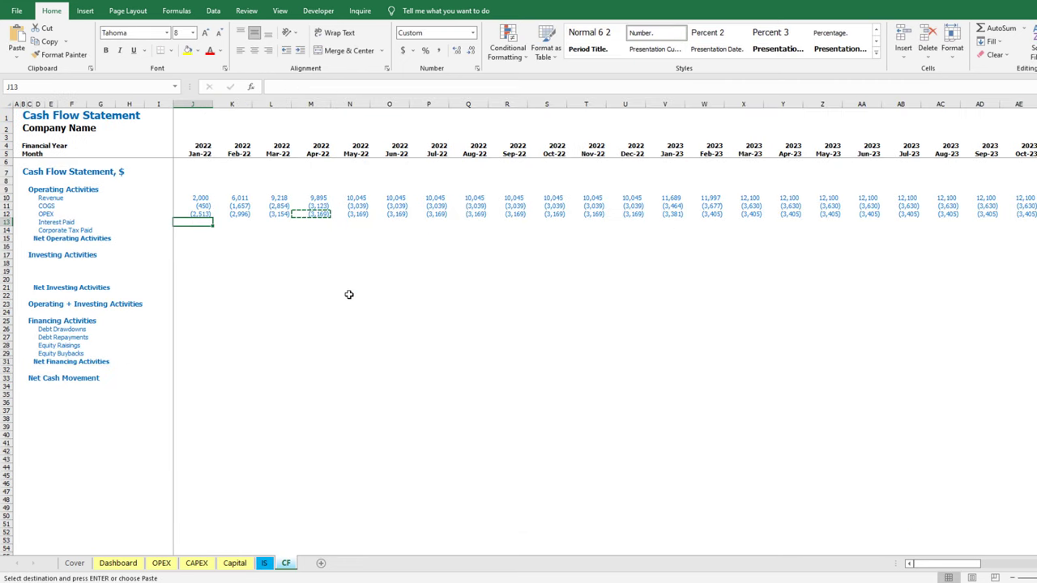
Link January's Interest Paid in J13 to the income statement's Interest Expense =IS!J81, and Corporate Tax Paid in J14 to its January Tax Expense
{"action": "type", "text": "="}
{"action": "left_click", "coordinate": [264, 563]}
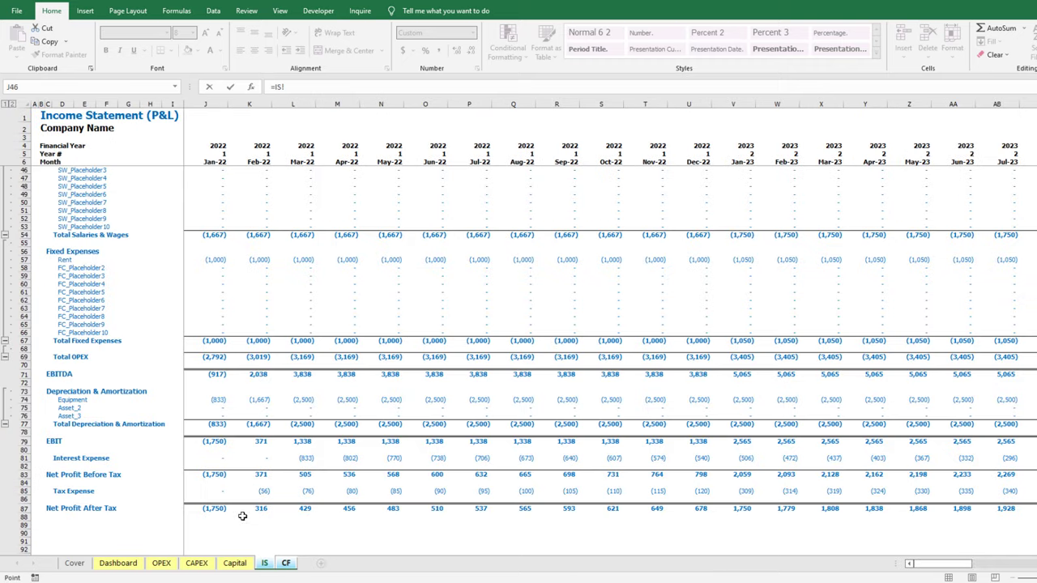
{"action": "left_click", "coordinate": [206, 460]}
{"action": "key", "text": "Return"}
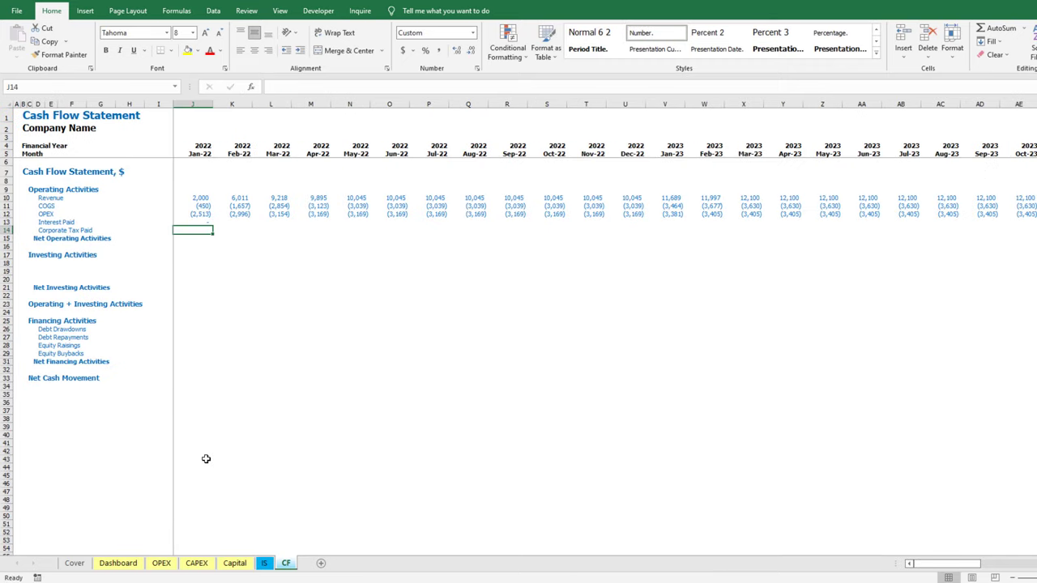
{"action": "type", "text": "="}
{"action": "left_click", "coordinate": [264, 563]}
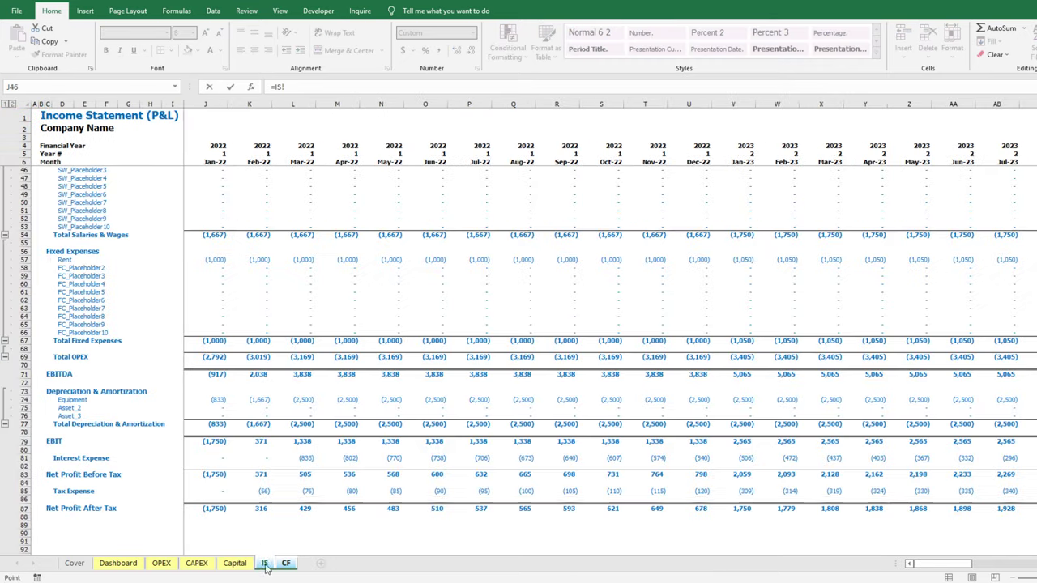
{"action": "left_click", "coordinate": [214, 491]}
{"action": "key", "text": "Return"}
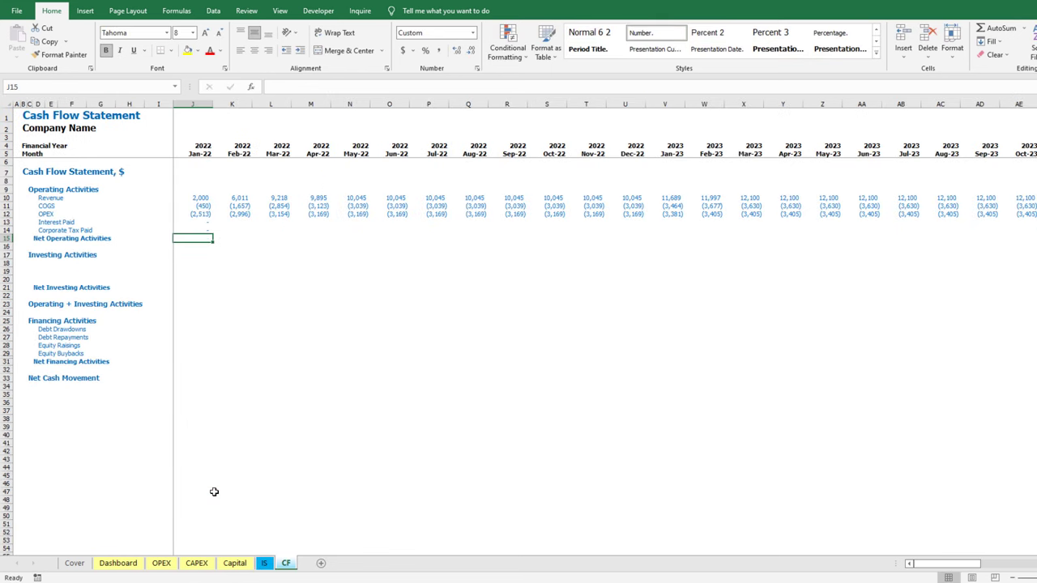
Total January's Net Operating Activities in J15 with =SUM(J10:J14) and give the cell a top border
{"action": "key", "text": "alt+equal"}
{"action": "key", "text": "ctrl+Return"}
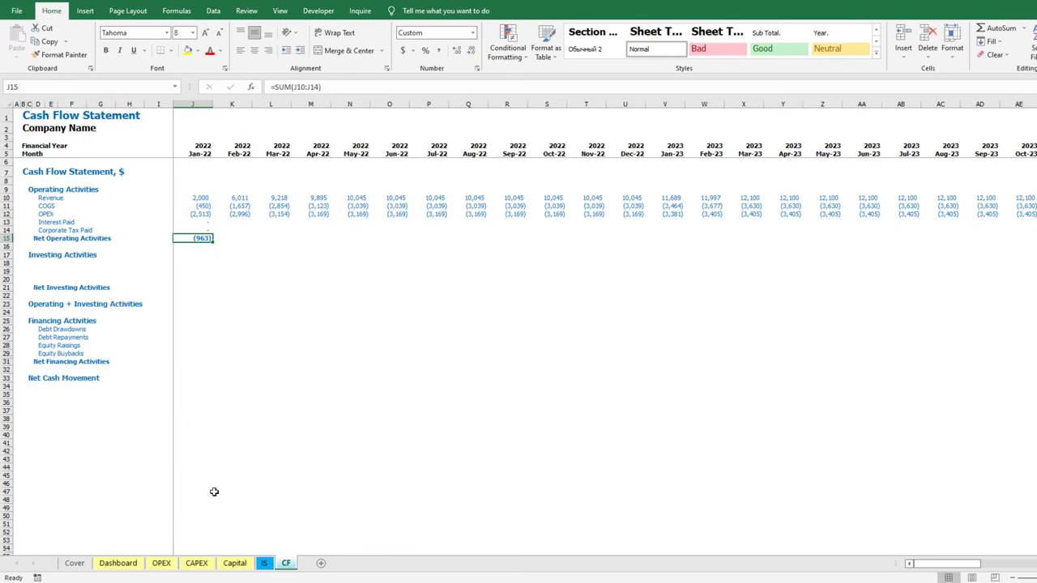
{"action": "left_click", "coordinate": [171, 50]}
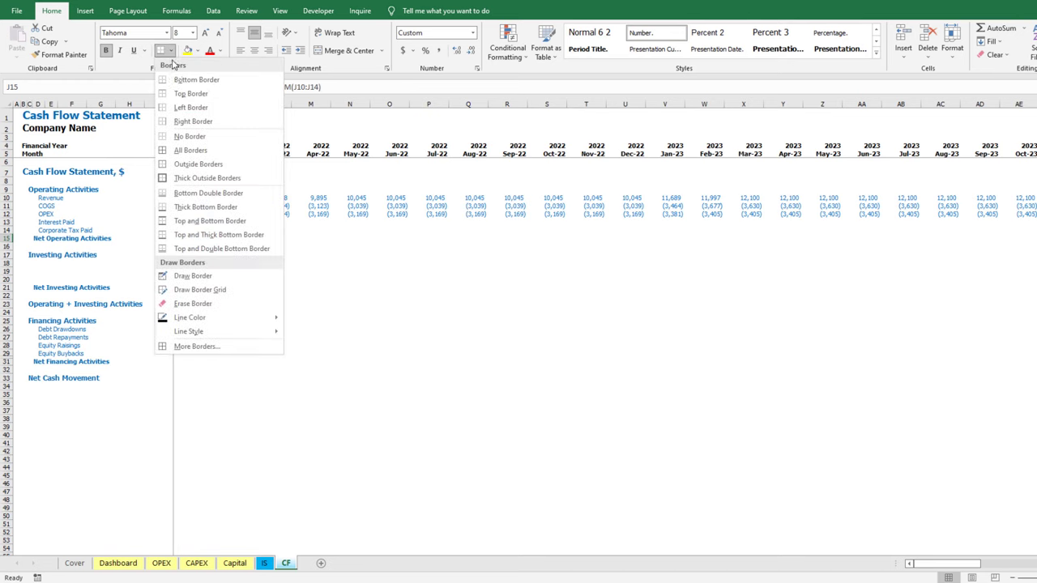
{"action": "left_click", "coordinate": [183, 94]}
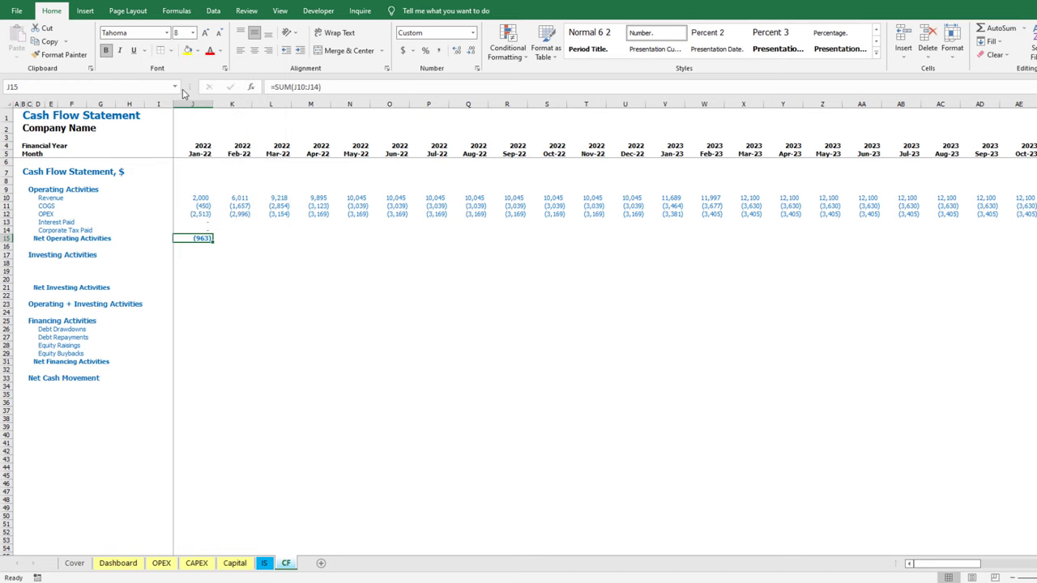
Copy January's operating activities block J10:J15 across all remaining months
{"action": "key", "text": "ctrl+Up"}
{"action": "key", "text": "ctrl+shift+Down"}
{"action": "key", "text": "ctrl+c"}
{"action": "key", "text": "Right"}
{"action": "key", "text": "ctrl+shift+Right"}
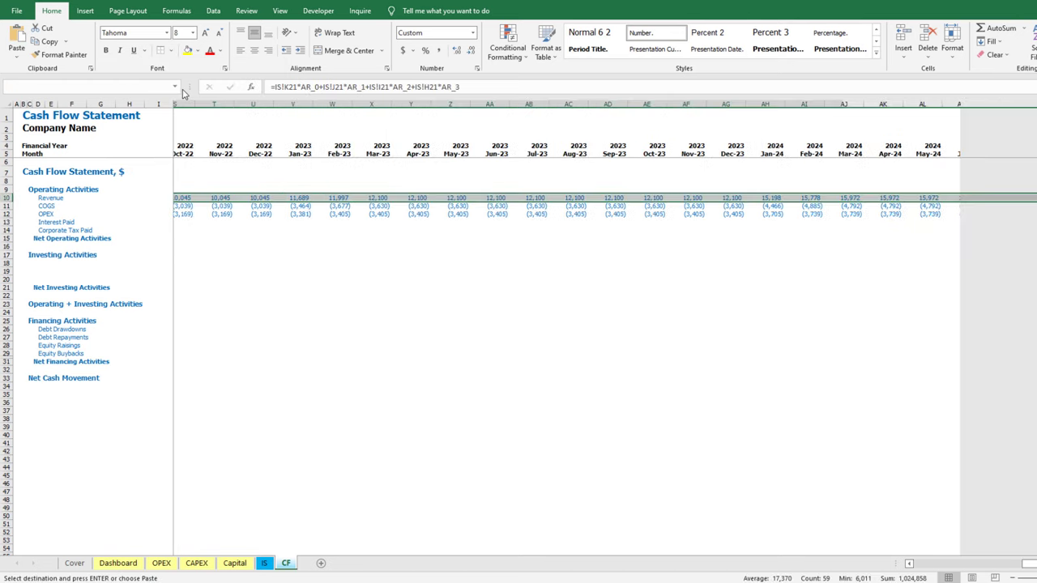
{"action": "key", "text": "ctrl+v"}
{"action": "key", "text": "Left"}
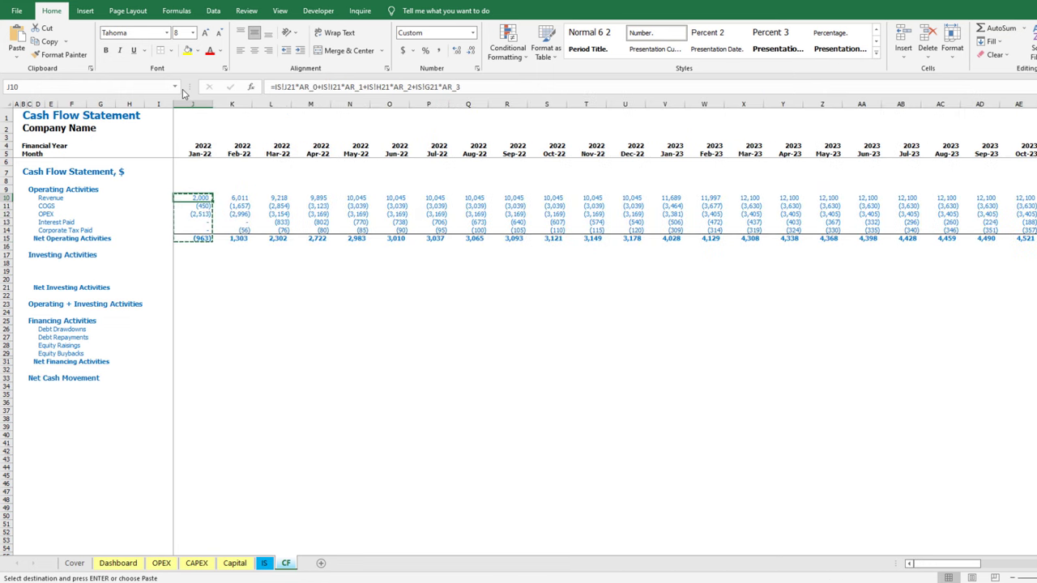
{"action": "key", "text": "Down"}
{"action": "key", "text": "Down"}
{"action": "key", "text": "Down"}
{"action": "key", "text": "Down"}
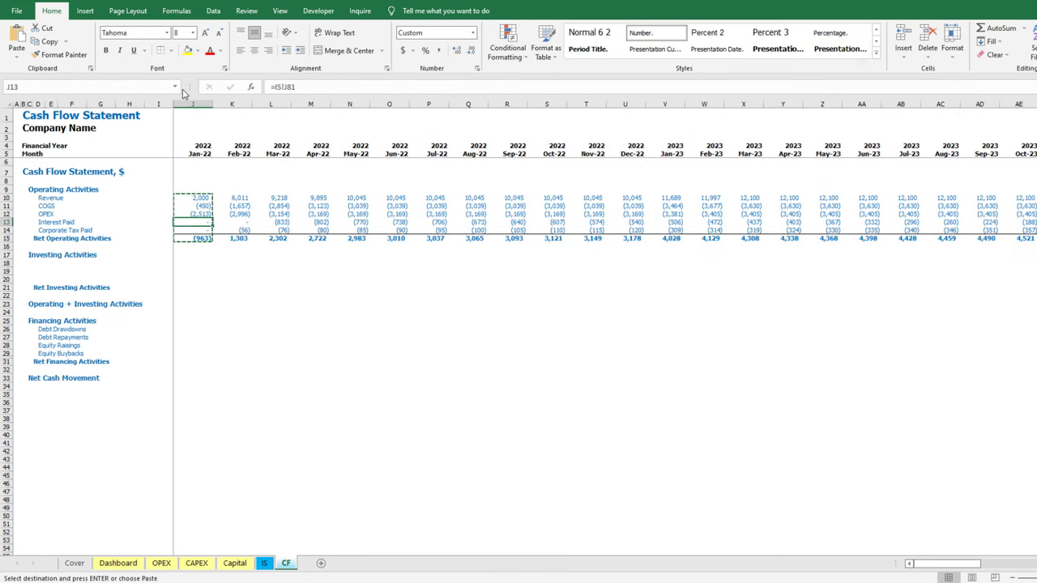
{"action": "key", "text": "Down"}
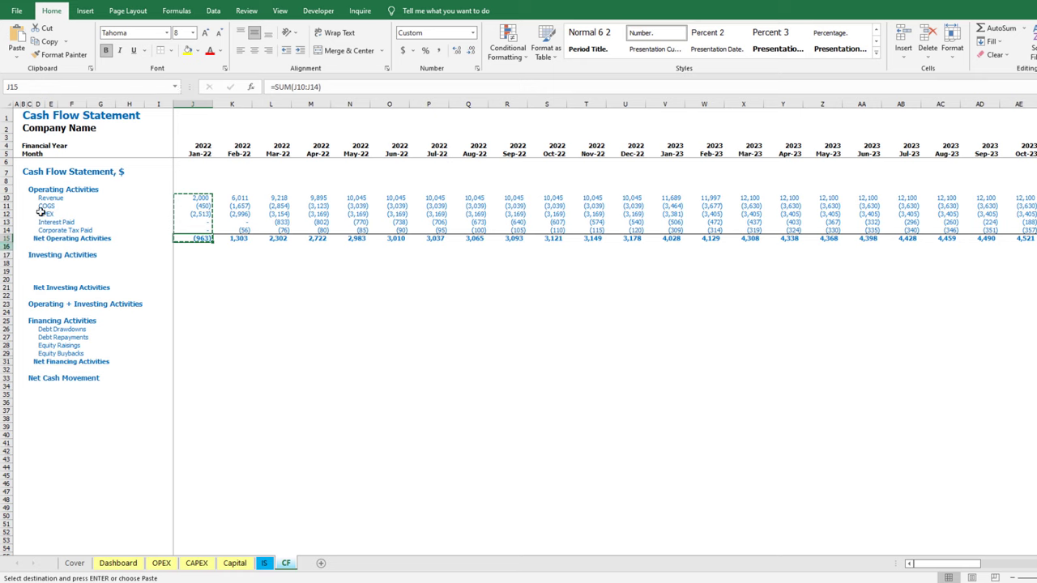
{"action": "left_click", "coordinate": [39, 264]}
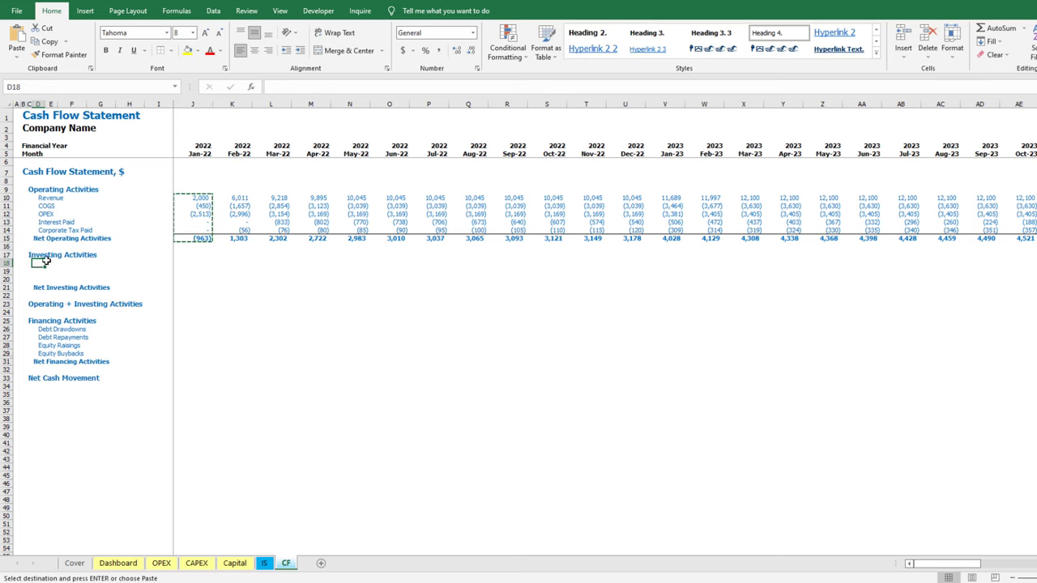
{"action": "left_click", "coordinate": [41, 199]}
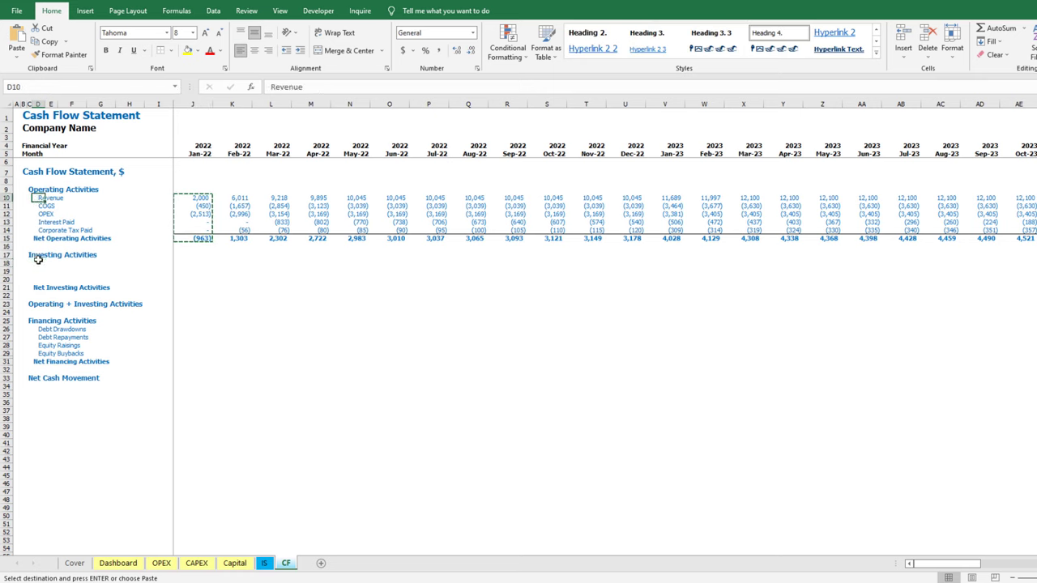
Link the first Investing Activities label in D18 to the Equipment asset name on the CAPEX sheet
{"action": "left_click", "coordinate": [38, 261]}
{"action": "type", "text": "="}
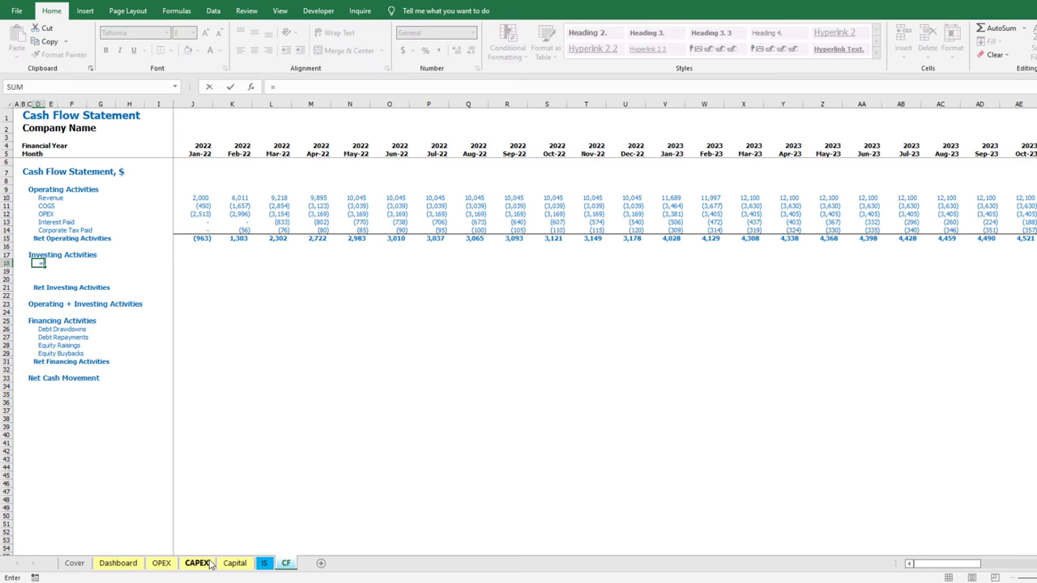
{"action": "left_click", "coordinate": [208, 563]}
{"action": "left_click", "coordinate": [157, 206]}
{"action": "key", "text": "Return"}
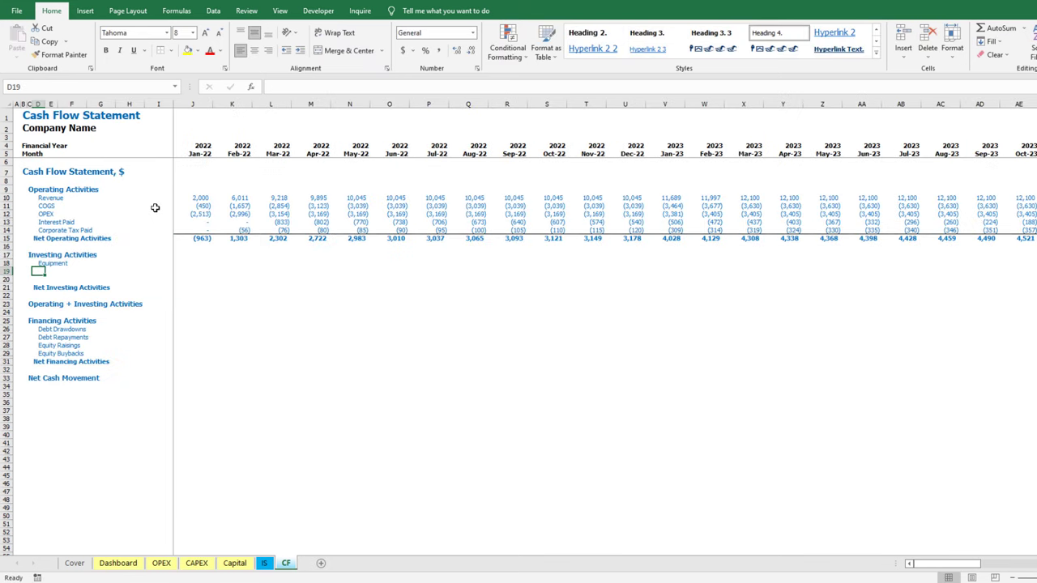
Link the Investing Activities labels in D19 and D20 to the second and third asset names on the CAPEX sheet
{"action": "type", "text": "="}
{"action": "left_click", "coordinate": [208, 566]}
{"action": "left_click", "coordinate": [162, 283]}
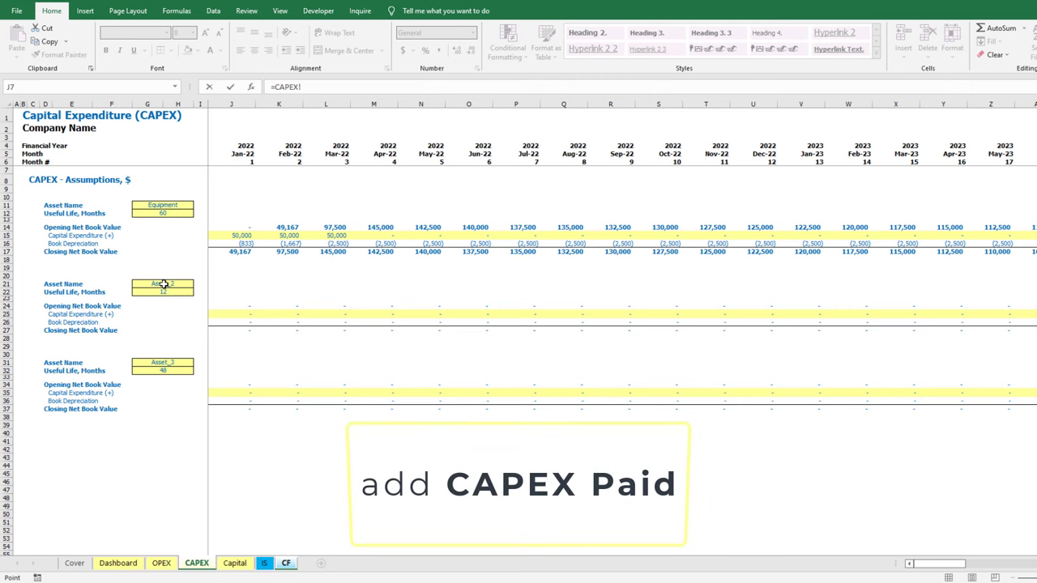
{"action": "key", "text": "Return"}
{"action": "type", "text": "="}
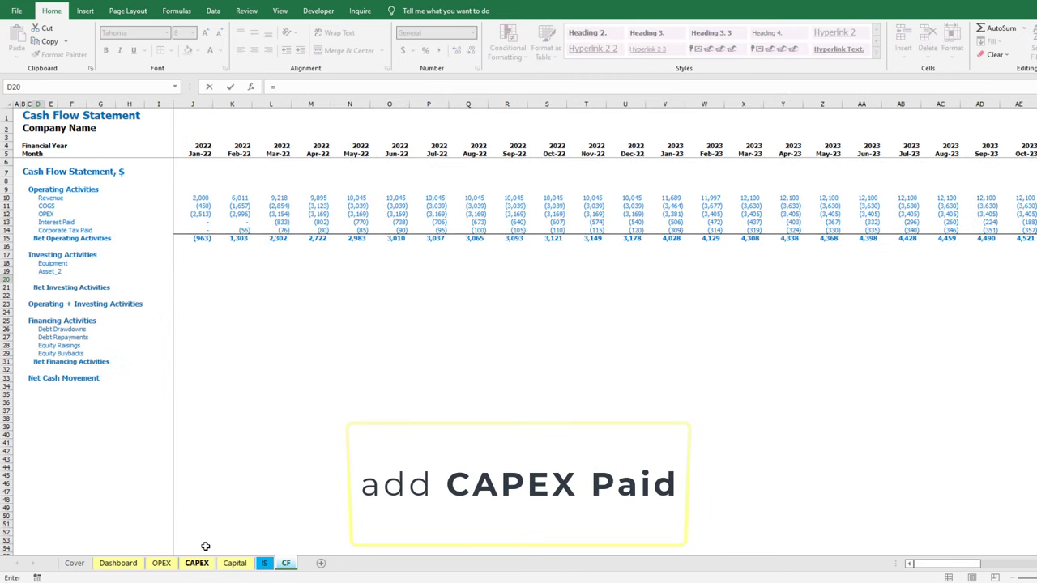
{"action": "left_click", "coordinate": [197, 562]}
{"action": "left_click", "coordinate": [175, 365]}
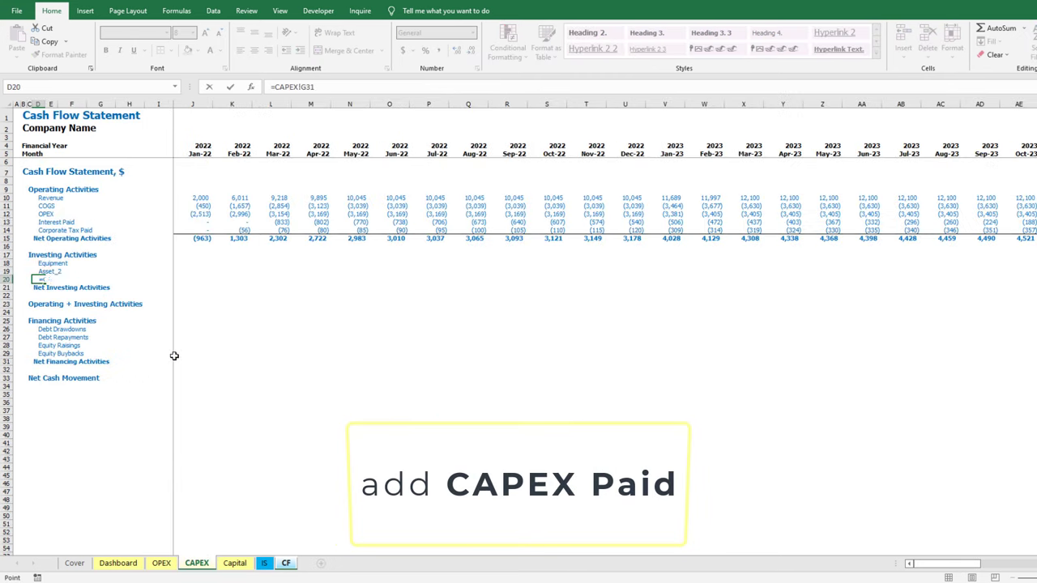
{"action": "key", "text": "Return"}
Enter January's Equipment outflow in J18 as the negative of its capital expenditure, =-CAPEX!J15
{"action": "left_click", "coordinate": [188, 263]}
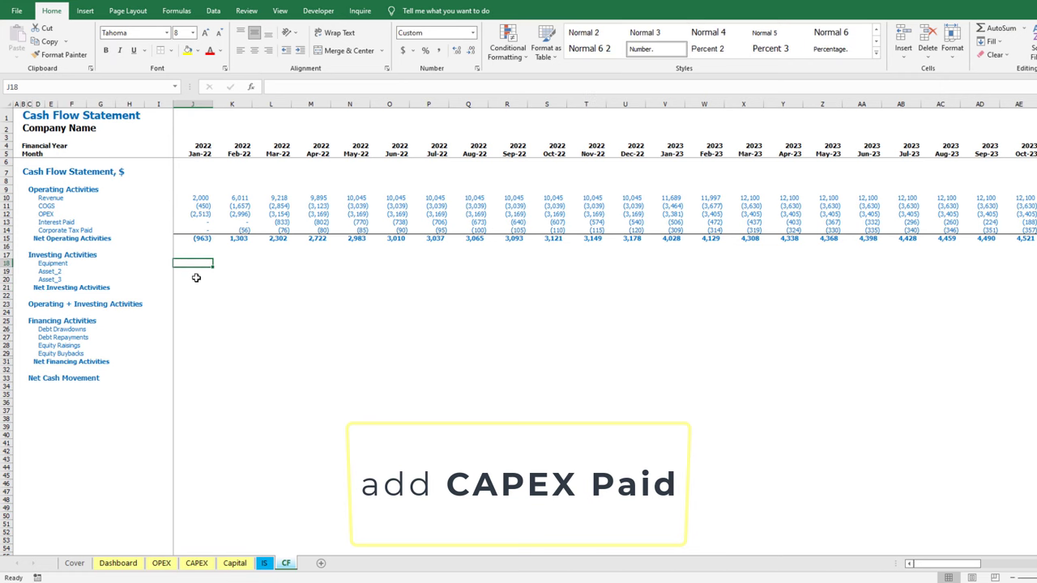
{"action": "type", "text": "=-"}
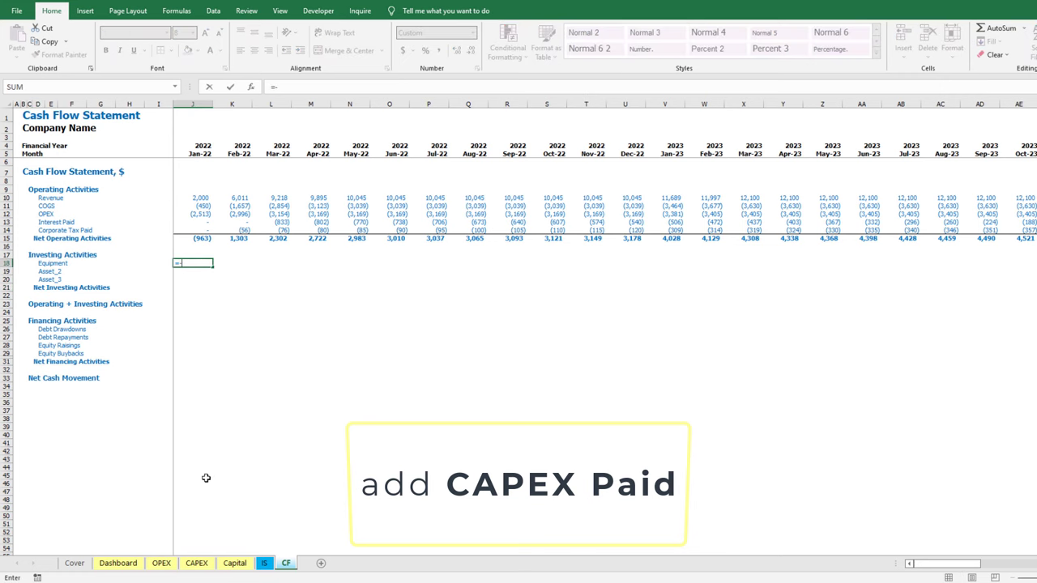
{"action": "left_click", "coordinate": [197, 562]}
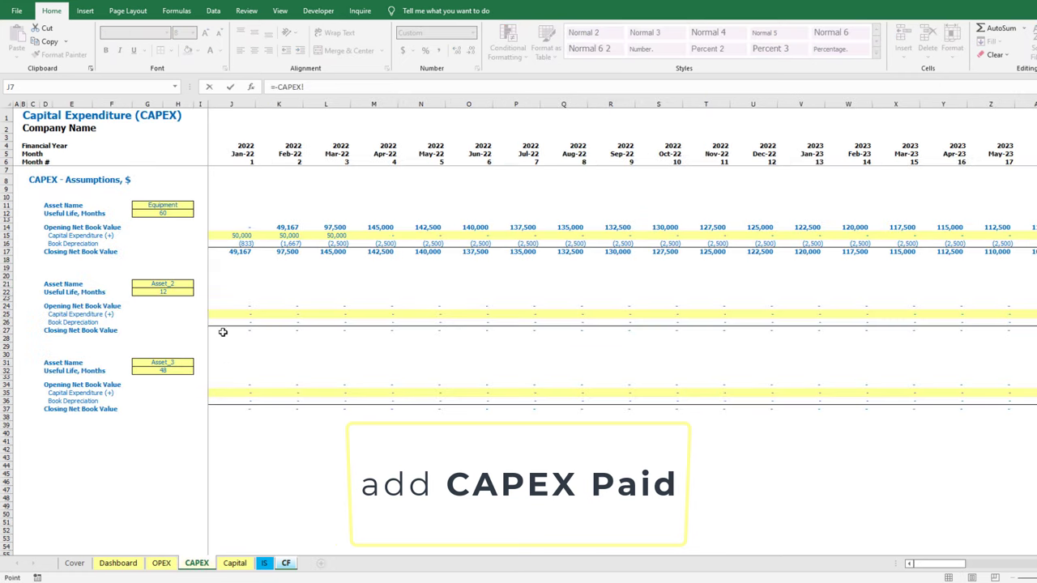
{"action": "left_click", "coordinate": [242, 236]}
{"action": "key", "text": "Return"}
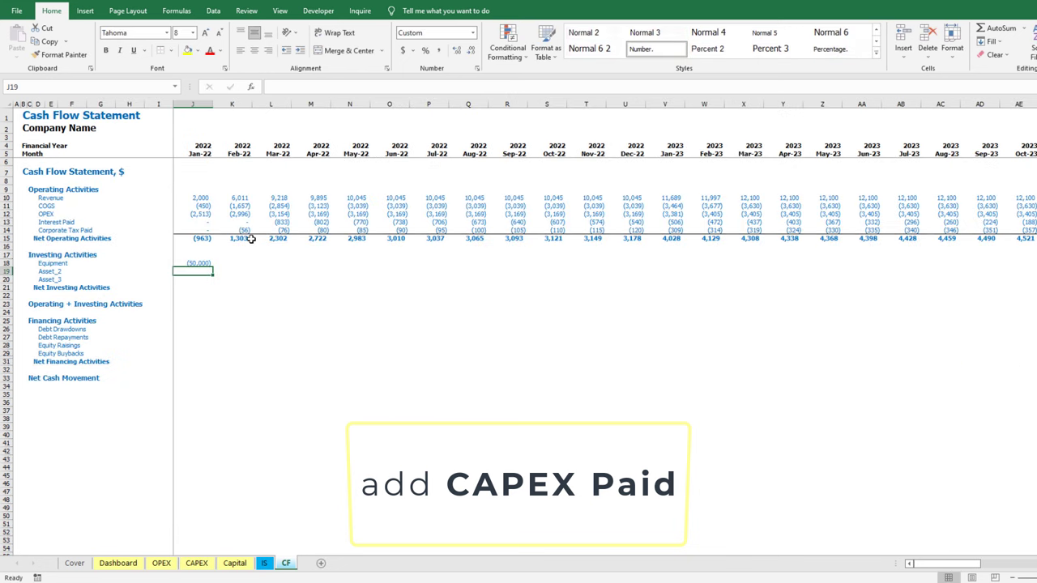
Link January's Asset_2 and Asset_3 cash flows in J19 and J20 to the matching assets on the CAPEX sheet
{"action": "type", "text": "=-"}
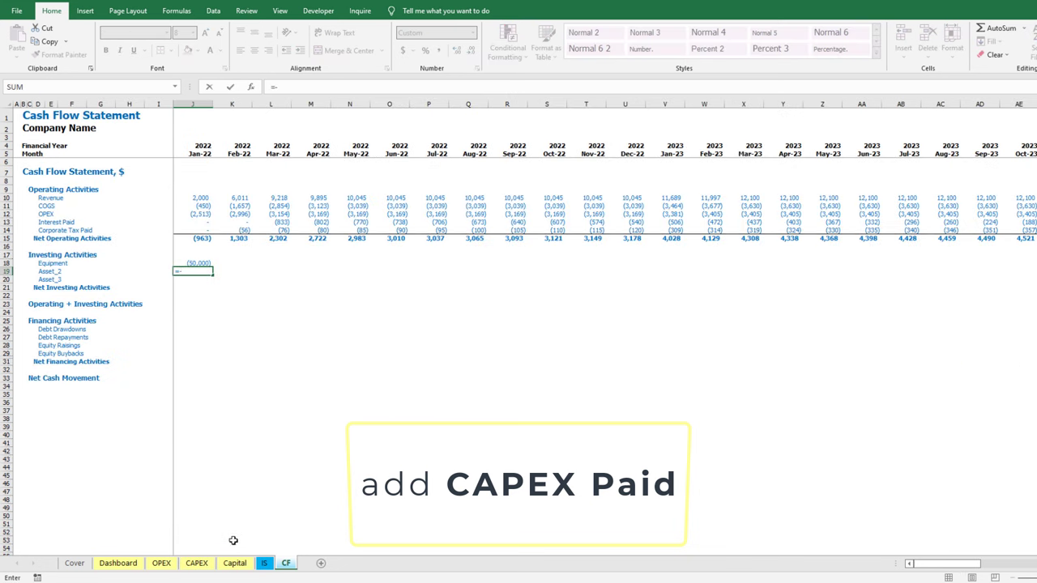
{"action": "left_click", "coordinate": [197, 564]}
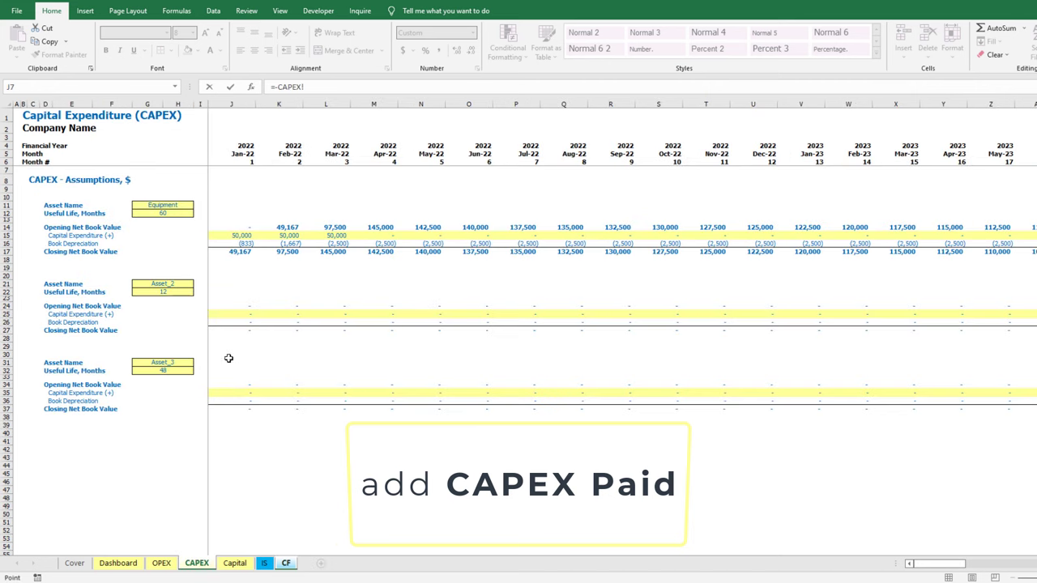
{"action": "left_click", "coordinate": [233, 315]}
{"action": "key", "text": "Return"}
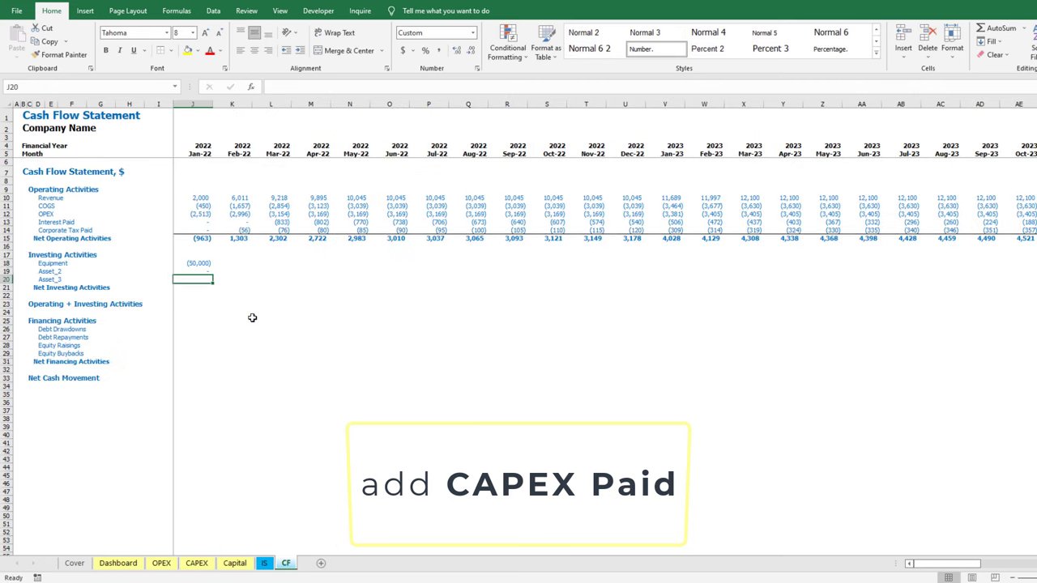
{"action": "type", "text": "="}
{"action": "left_click", "coordinate": [196, 563]}
{"action": "left_click", "coordinate": [229, 366]}
{"action": "key", "text": "Return"}
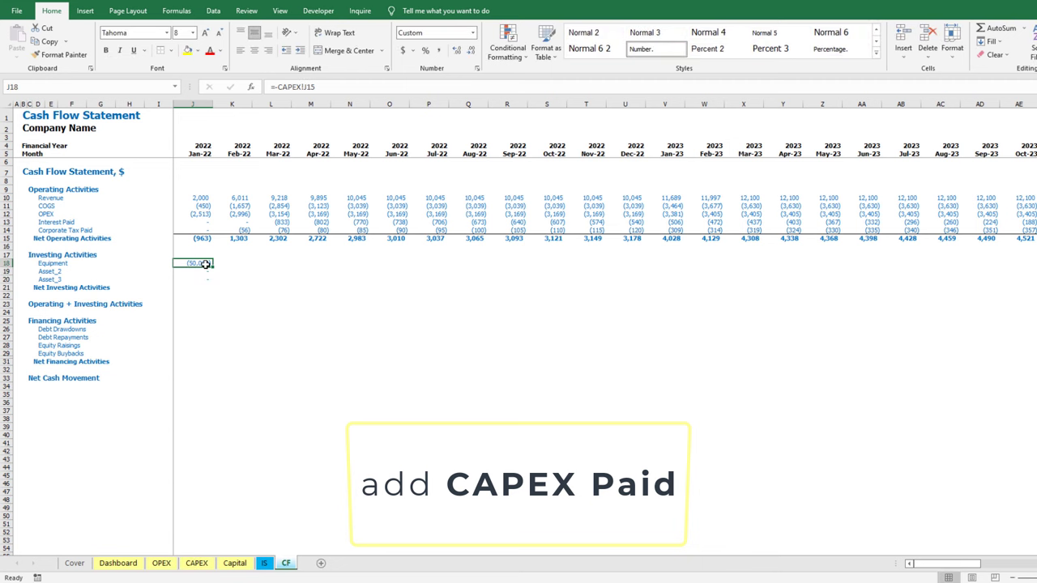
Sum January's Net Investing Activities in J21 and give the cell a top border
{"action": "key", "text": "alt+equal"}
{"action": "key", "text": "ctrl+Return"}
{"action": "left_click", "coordinate": [160, 52]}
Copy January's investing activities block J18:J21 across all remaining months
{"action": "key", "text": "ctrl+Up"}
{"action": "key", "text": "ctrl+shift+Down"}
{"action": "key", "text": "ctrl+c"}
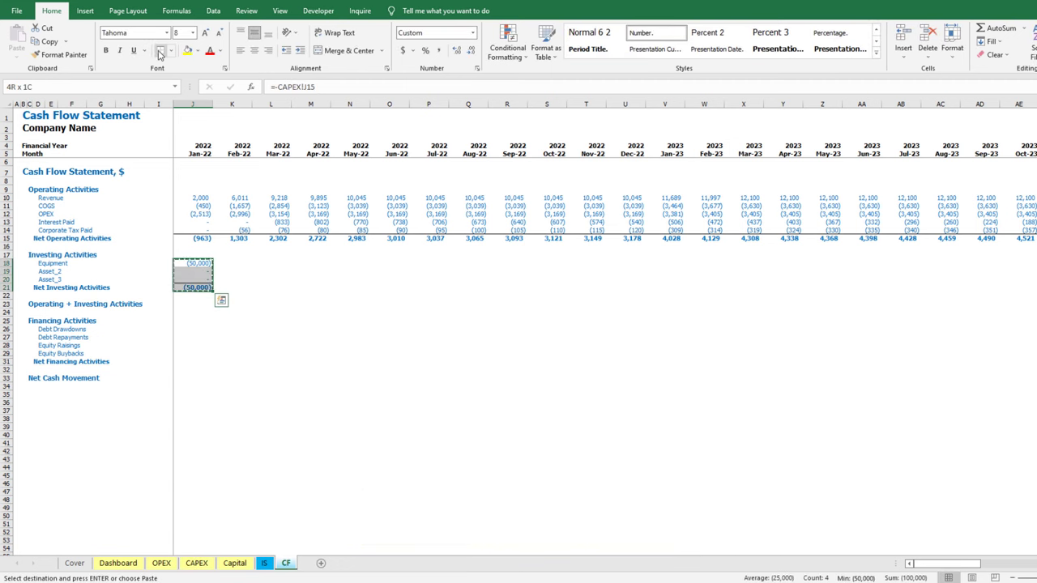
{"action": "key", "text": "ctrl+Right"}
{"action": "key", "text": "ctrl+shift+Left"}
{"action": "key", "text": "ctrl+v"}
{"action": "key", "text": "ctrl+Left"}
Calculate January's Operating + Investing Activities in J23 with =J21+J15
{"action": "left_click", "coordinate": [192, 304]}
{"action": "type", "text": "="}
{"action": "left_click", "coordinate": [194, 288]}
{"action": "type", "text": "+"}
{"action": "left_click", "coordinate": [196, 238]}
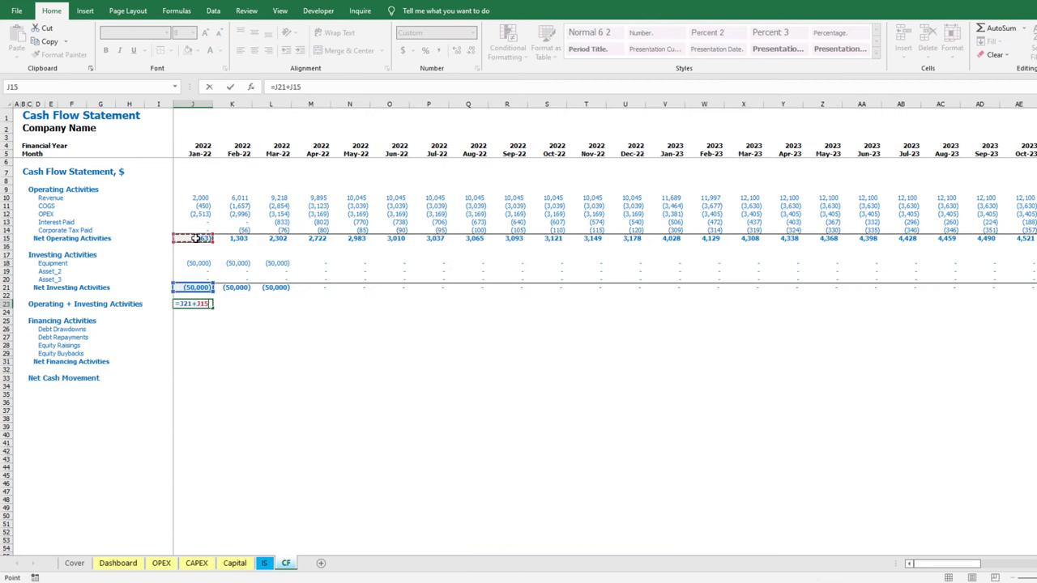
{"action": "key", "text": "ctrl+Return"}
Copy the Operating + Investing Activities formula from J23 across the remaining months of row 23
{"action": "key", "text": "ctrl+c"}
{"action": "key", "text": "ctrl+shift+Right"}
{"action": "key", "text": "ctrl+v"}
Link January's Debt Drawdowns in J26 to the Drawdown row on the Capital sheet and Debt Repayments in J27 to =Capital!J21
{"action": "key", "text": "Down"}
{"action": "key", "text": "Down"}
{"action": "key", "text": "Down"}
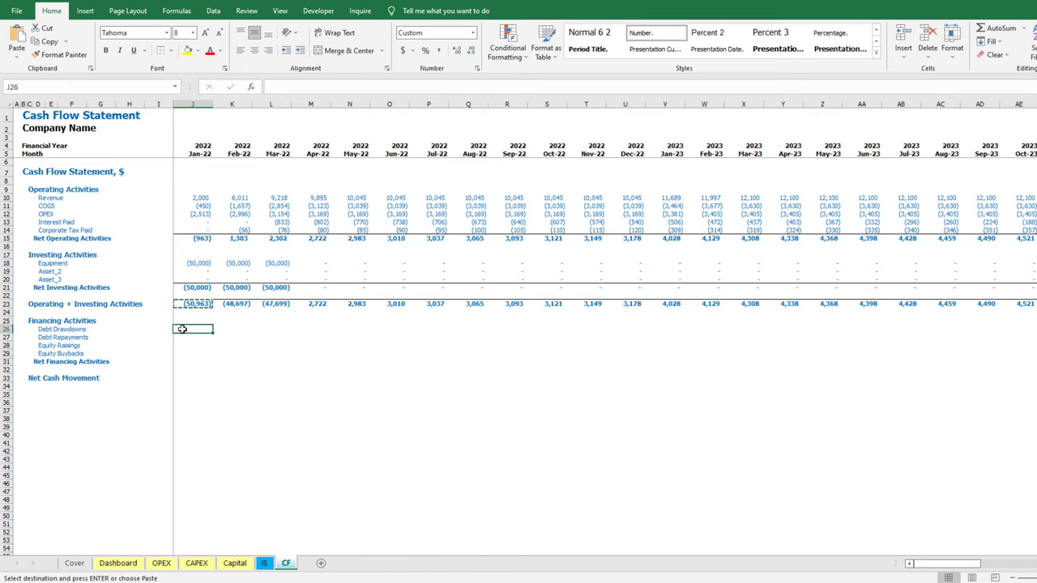
{"action": "type", "text": "="}
{"action": "left_click", "coordinate": [234, 563]}
{"action": "left_click", "coordinate": [187, 283]}
{"action": "key", "text": "Return"}
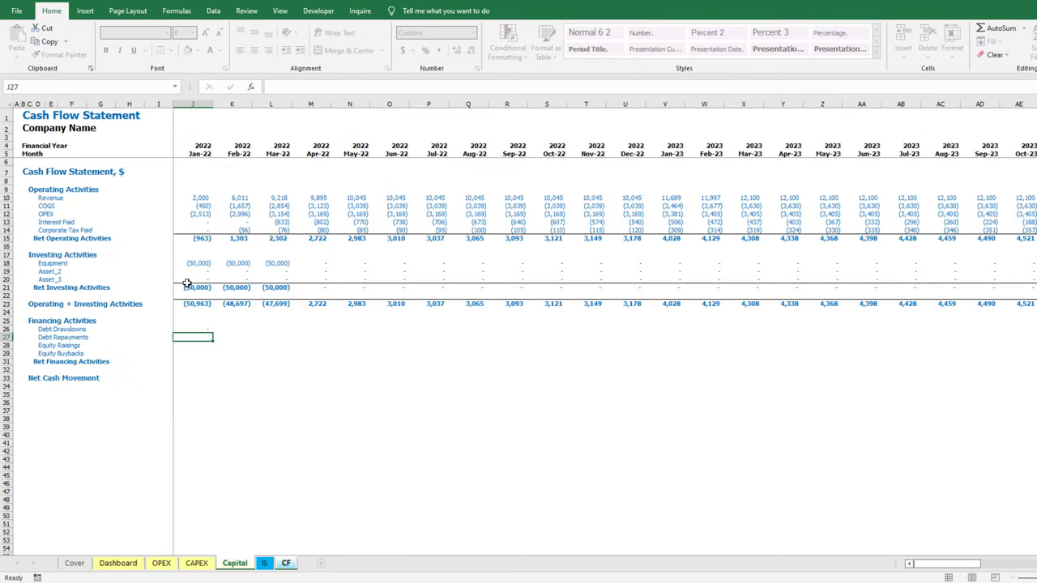
{"action": "type", "text": "="}
{"action": "left_click", "coordinate": [236, 563]}
{"action": "left_click", "coordinate": [184, 289]}
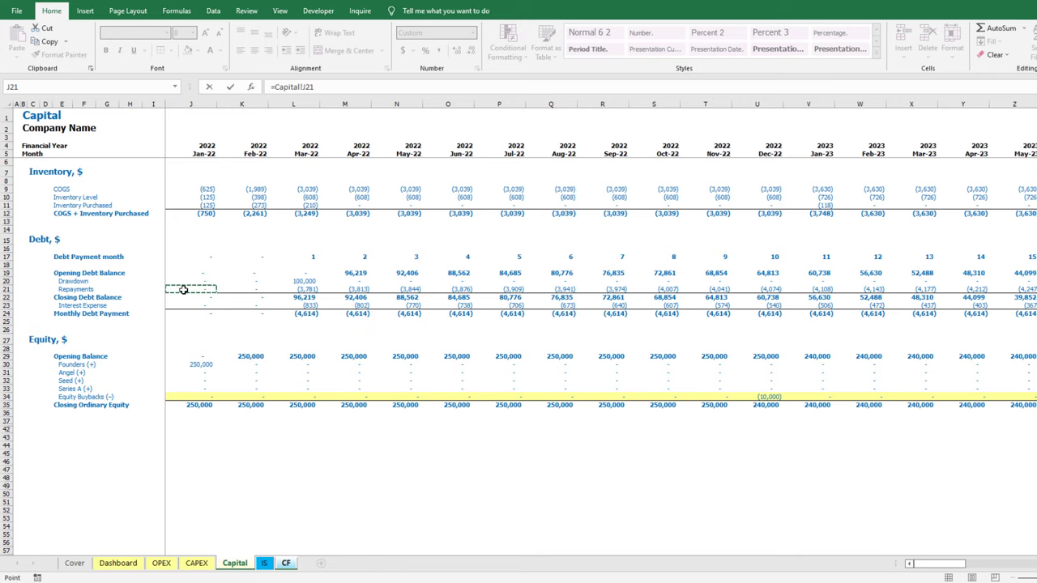
{"action": "key", "text": "Return"}
Sum the January equity raisings from the Capital sheet in J28 with =SUM(Capital!J30:J33)
{"action": "key", "text": "Down"}
{"action": "type", "text": "=sum("}
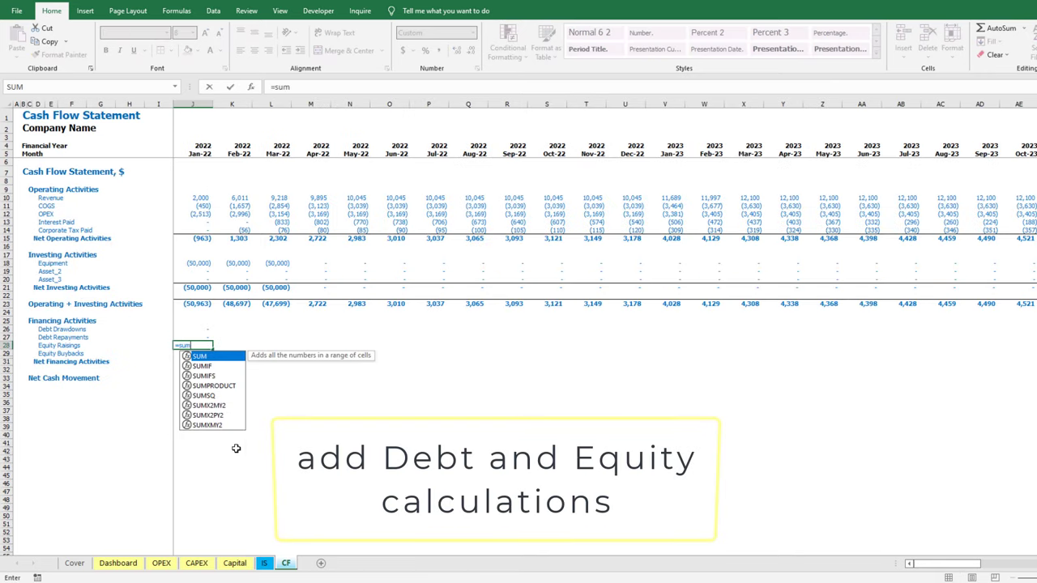
{"action": "left_click", "coordinate": [235, 563]}
{"action": "left_click_drag", "start_coordinate": [195, 365], "coordinate": [192, 383]}
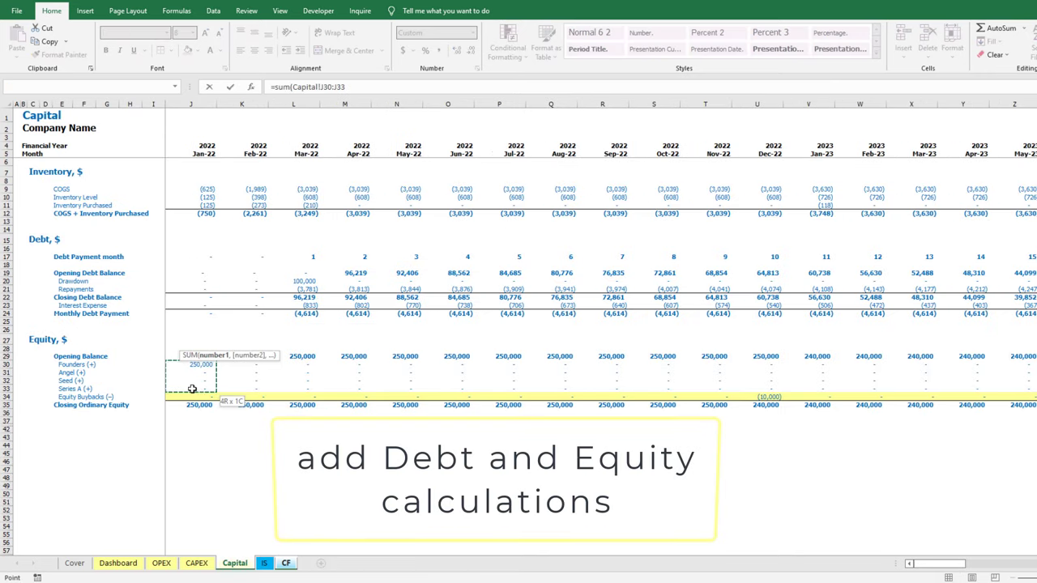
{"action": "key", "text": "Return"}
Link January's Equity Buybacks in J29 to the Equity Buybacks row on the Capital sheet
{"action": "type", "text": "="}
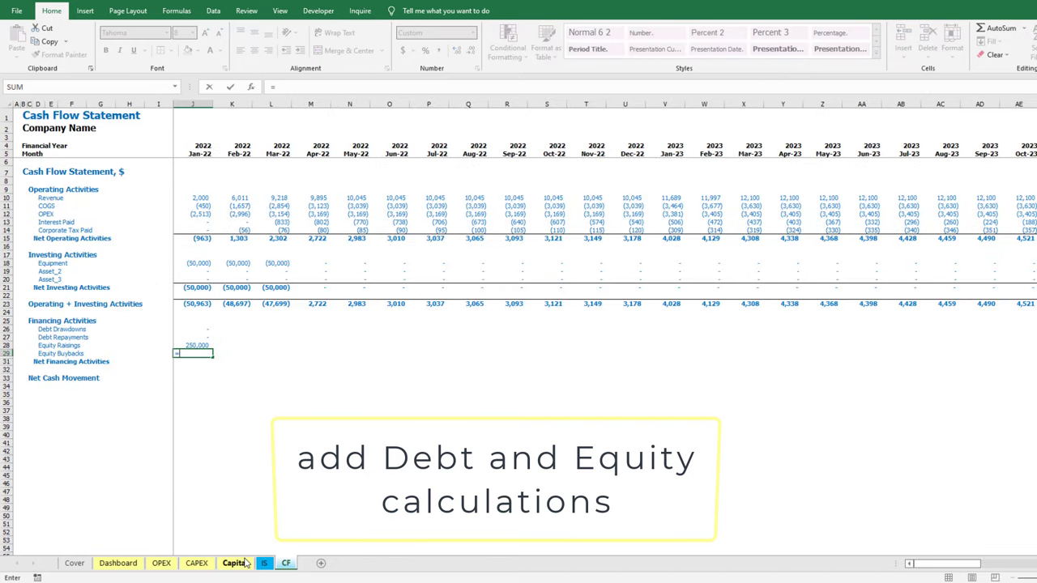
{"action": "left_click", "coordinate": [234, 563]}
{"action": "left_click", "coordinate": [199, 400]}
{"action": "key", "text": "Return"}
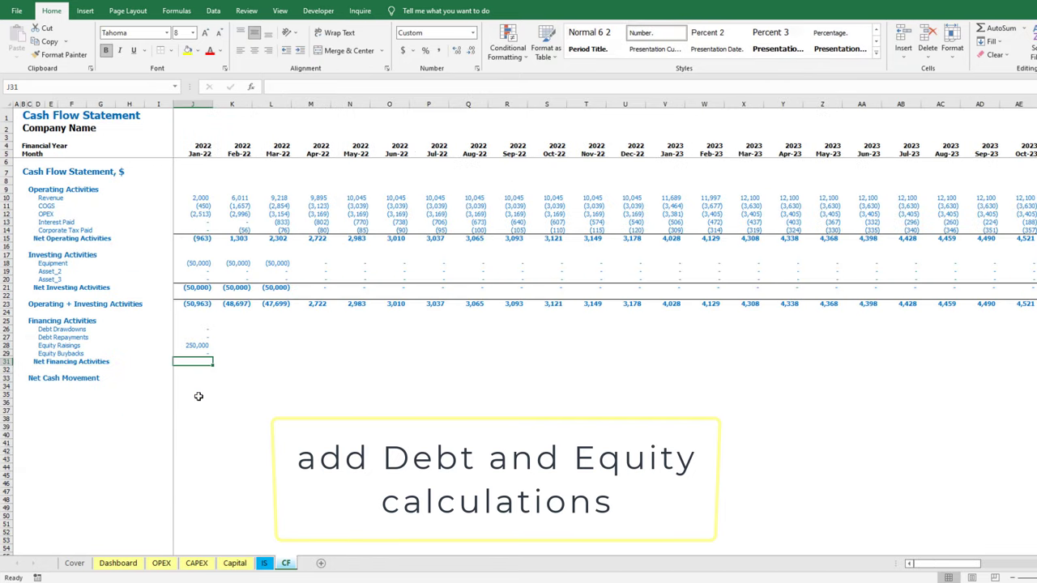
Total January's Net Financing Activities in J31 with =SUM(J26:J30) and add a top border to the cell
{"action": "key", "text": "alt+equal"}
{"action": "key", "text": "ctrl+Return"}
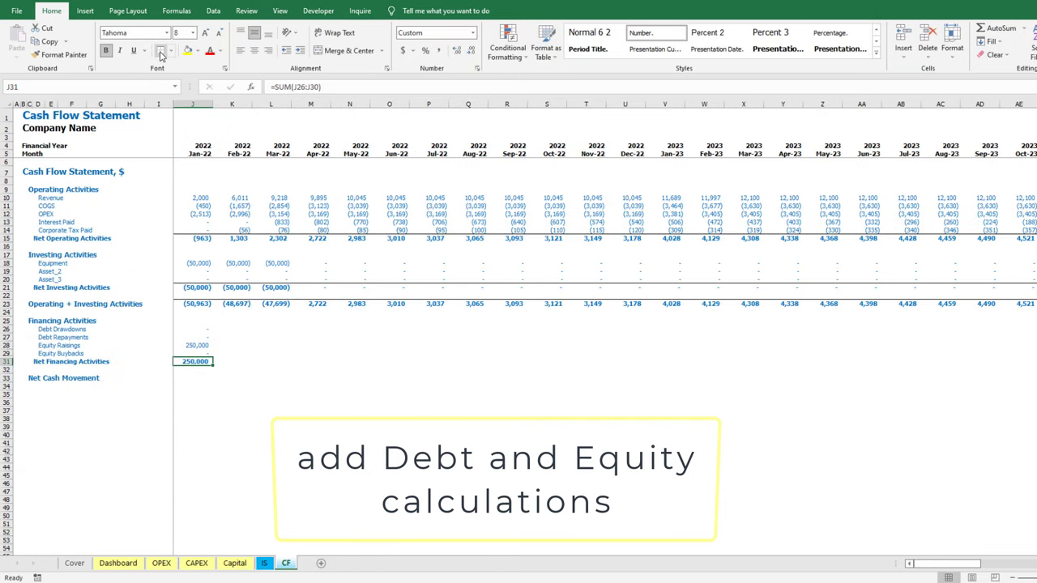
{"action": "left_click", "coordinate": [160, 52]}
Copy January's financing formulas in J26:J31 across the remaining months through column BQ
{"action": "key", "text": "ctrl+Up"}
{"action": "key", "text": "ctrl+Up"}
{"action": "key", "text": "ctrl+shift+Down"}
{"action": "key", "text": "ctrl+shift+Down"}
{"action": "key", "text": "ctrl+c"}
{"action": "key", "text": "Up"}
{"action": "key", "text": "Up"}
{"action": "key", "text": "Up"}
{"action": "key", "text": "ctrl+Right"}
{"action": "key", "text": "Down"}
{"action": "key", "text": "Down"}
{"action": "key", "text": "Down"}
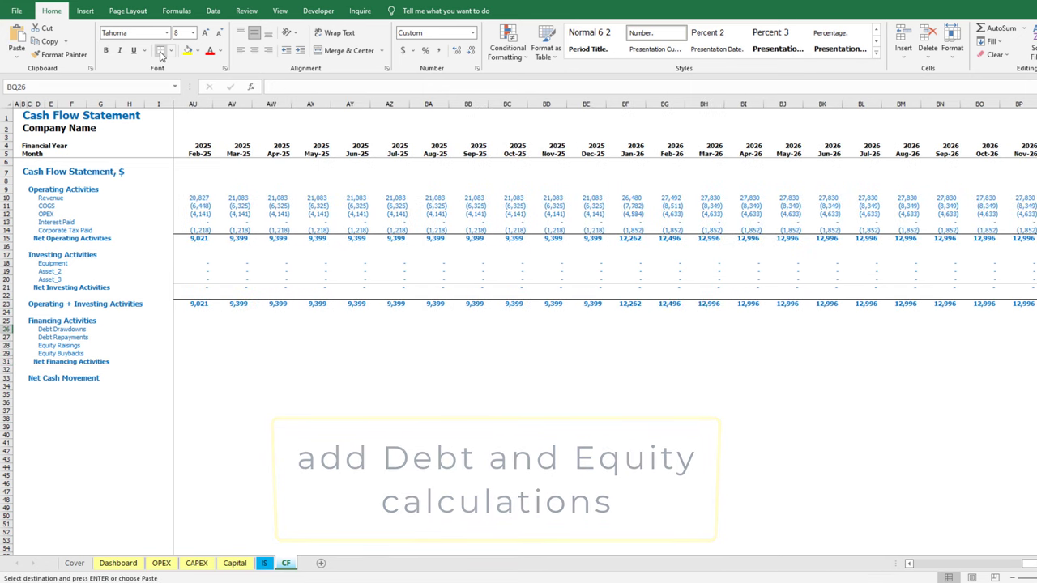
{"action": "key", "text": "ctrl+shift+Left"}
{"action": "key", "text": "shift+Right"}
{"action": "key", "text": "ctrl+v"}
Calculate January's Net Cash Movement in J33 as Net Financing Activities (J31) plus Operating + Investing Activities (J23)
{"action": "key", "text": "ctrl+Left"}
{"action": "key", "text": "Down"}
{"action": "key", "text": "Down"}
{"action": "key", "text": "Down"}
{"action": "key", "text": "Down"}
{"action": "key", "text": "Down"}
{"action": "key", "text": "Down"}
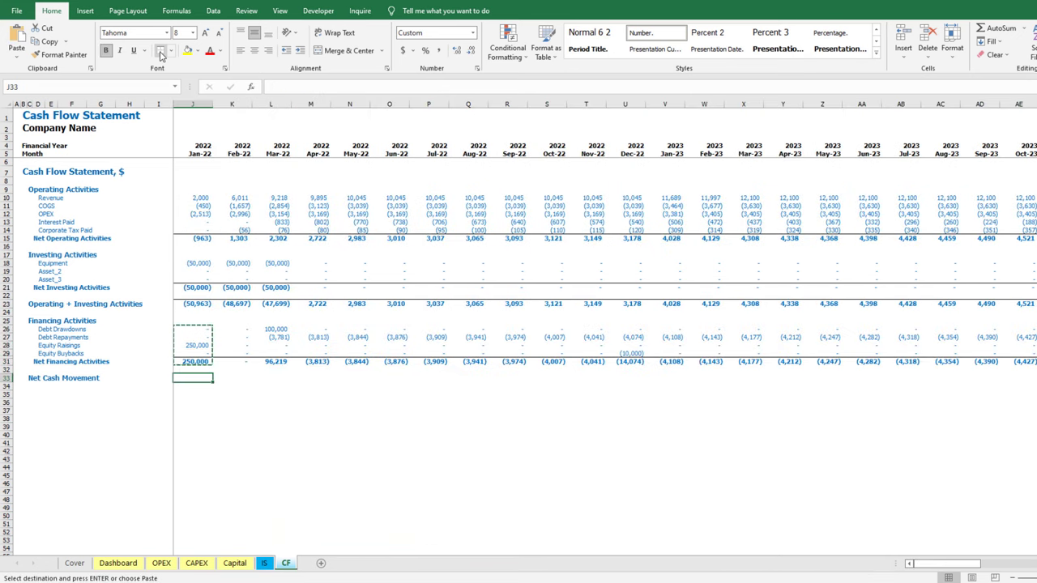
{"action": "type", "text": "="}
{"action": "key", "text": "Up"}
{"action": "key", "text": "Up"}
{"action": "type", "text": "+"}
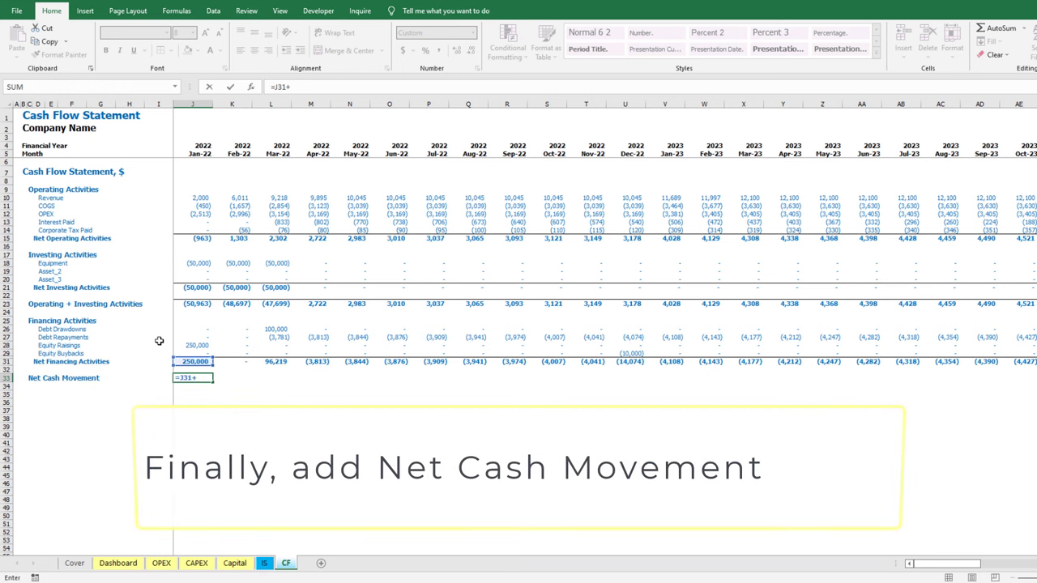
{"action": "left_click", "coordinate": [189, 303]}
{"action": "key", "text": "Return"}
Apply a top and thick bottom border to J32, above January's Net Cash Movement
{"action": "key", "text": "Up"}
{"action": "key", "text": "Up"}
{"action": "left_click", "coordinate": [175, 52]}
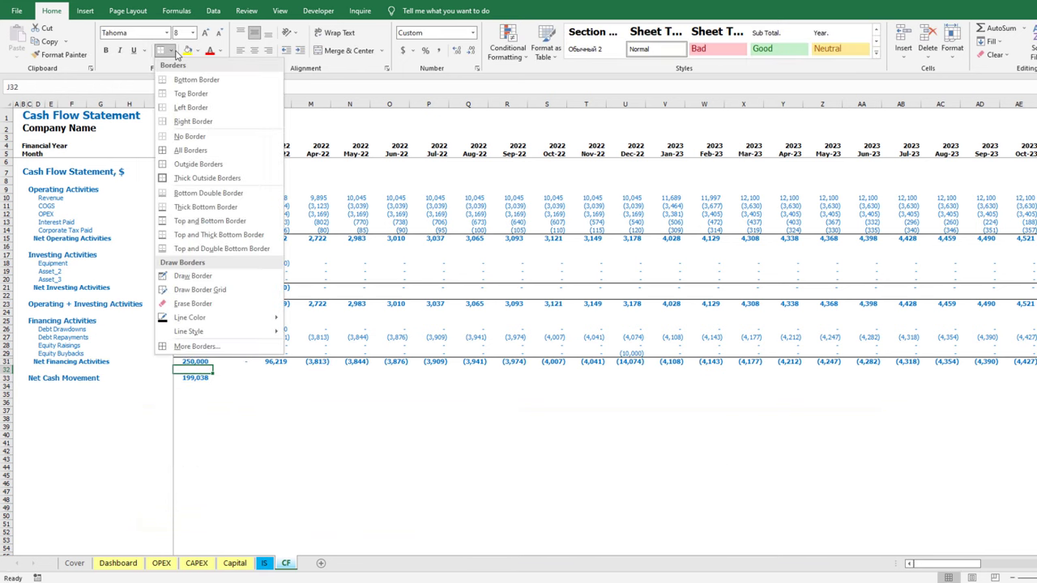
{"action": "left_click", "coordinate": [230, 238]}
Copy the Net Financing Activities and Net Cash Movement cells J31:J33 across the remaining months
{"action": "left_click_drag", "start_coordinate": [201, 362], "coordinate": [201, 377]}
{"action": "key", "text": "ctrl+c"}
{"action": "key", "text": "Right"}
{"action": "key", "text": "ctrl+shift+Right"}
{"action": "key", "text": "ctrl+v"}
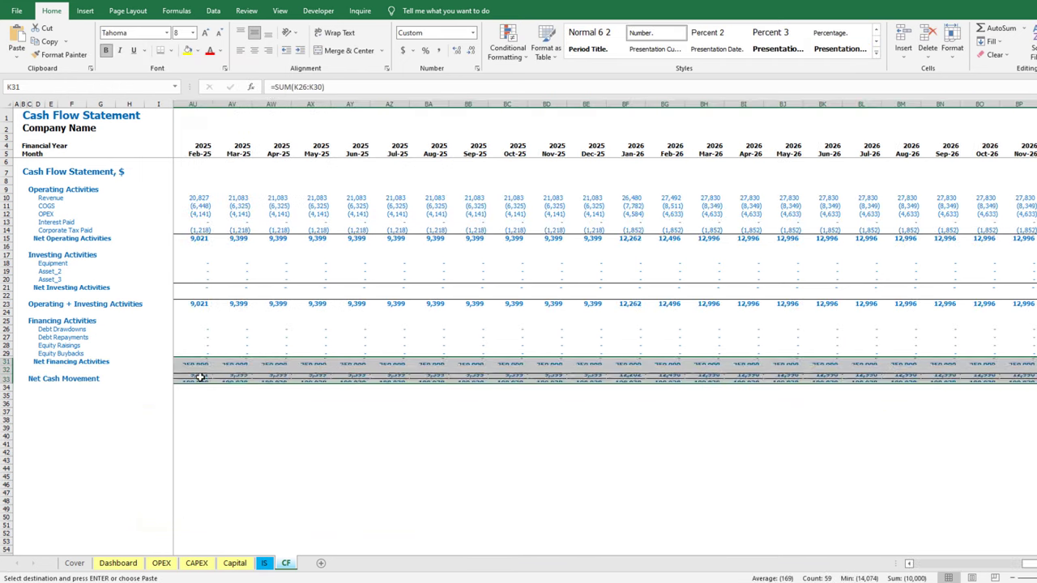
{"action": "key", "text": "shift+BackSpace"}
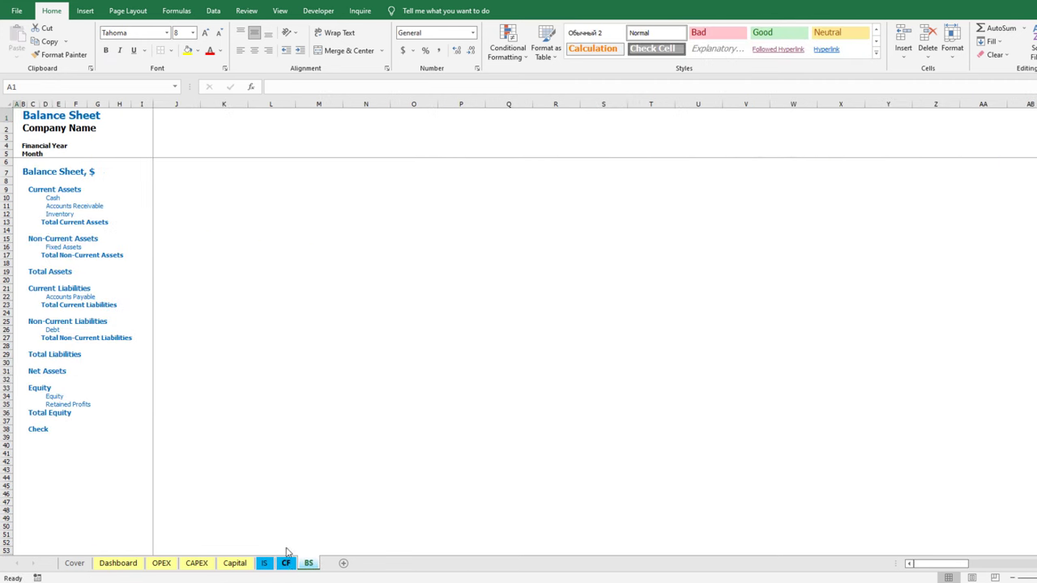
Copy the Financial Year and Month header rows from the CF sheet into the BS sheet starting at J4
{"action": "left_click", "coordinate": [287, 564]}
{"action": "left_click", "coordinate": [204, 147]}
{"action": "key", "text": "shift+Down"}
{"action": "key", "text": "ctrl+shift+Right"}
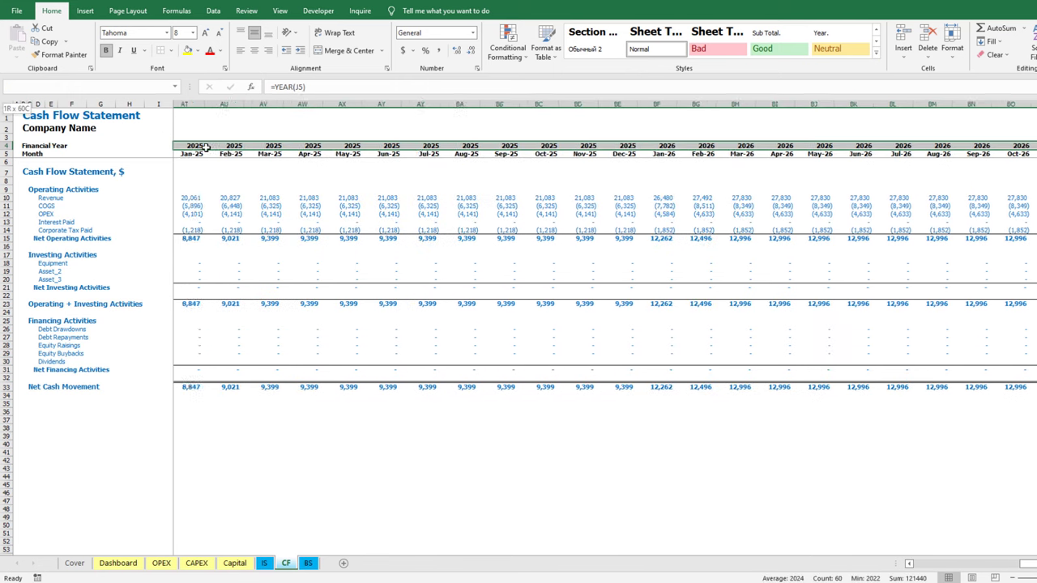
{"action": "key", "text": "ctrl+c"}
{"action": "key", "text": "ctrl+BackSpace"}
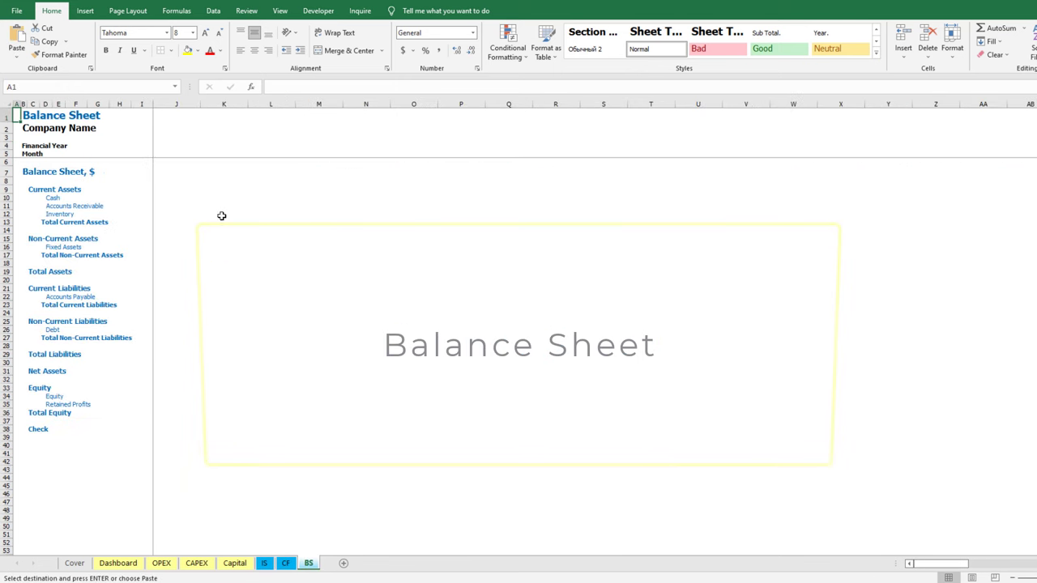
{"action": "left_click", "coordinate": [180, 143]}
{"action": "key", "text": "ctrl+v"}
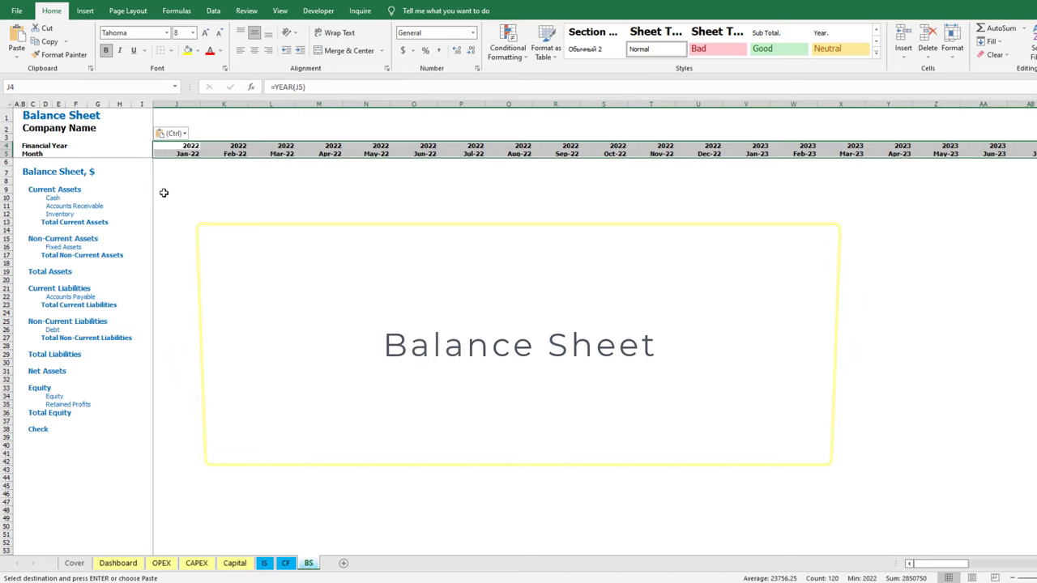
Calculate January's Cash balance in J10 of the balance sheet with =I10+CF!J33
{"action": "left_click", "coordinate": [170, 199]}
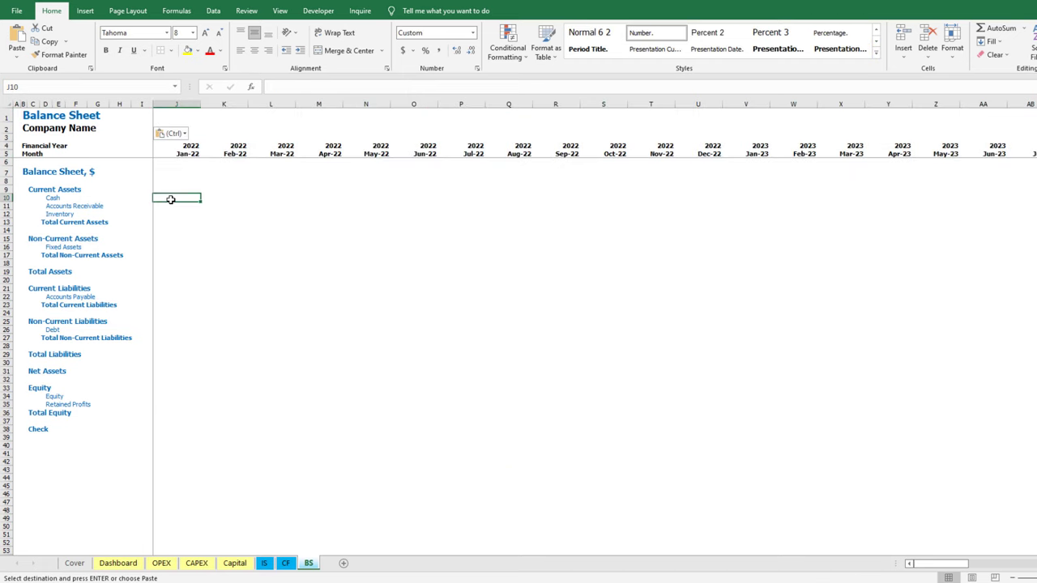
{"action": "type", "text": "="}
{"action": "key", "text": "Left"}
{"action": "type", "text": "+"}
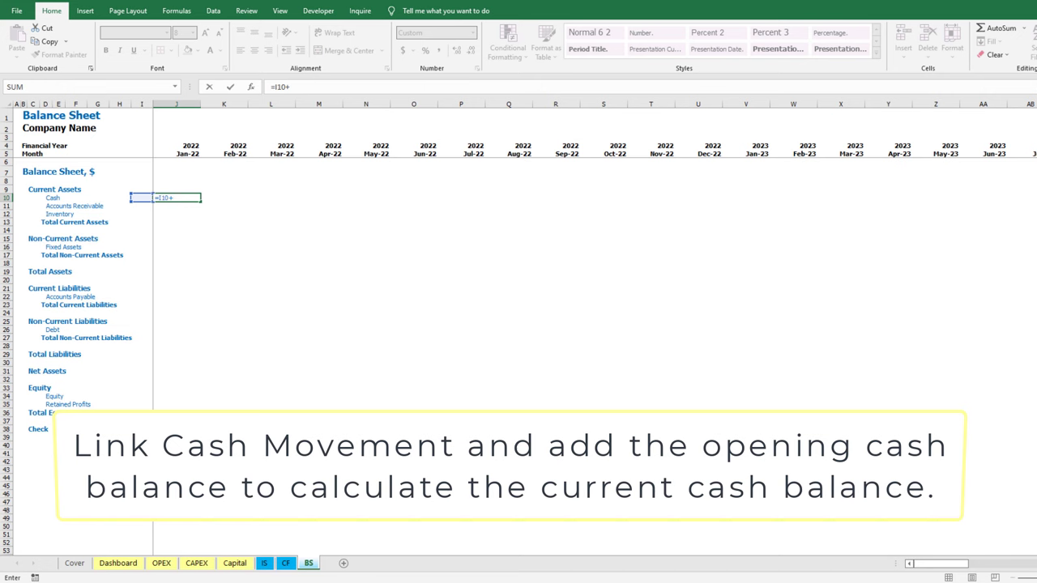
{"action": "left_click", "coordinate": [287, 563]}
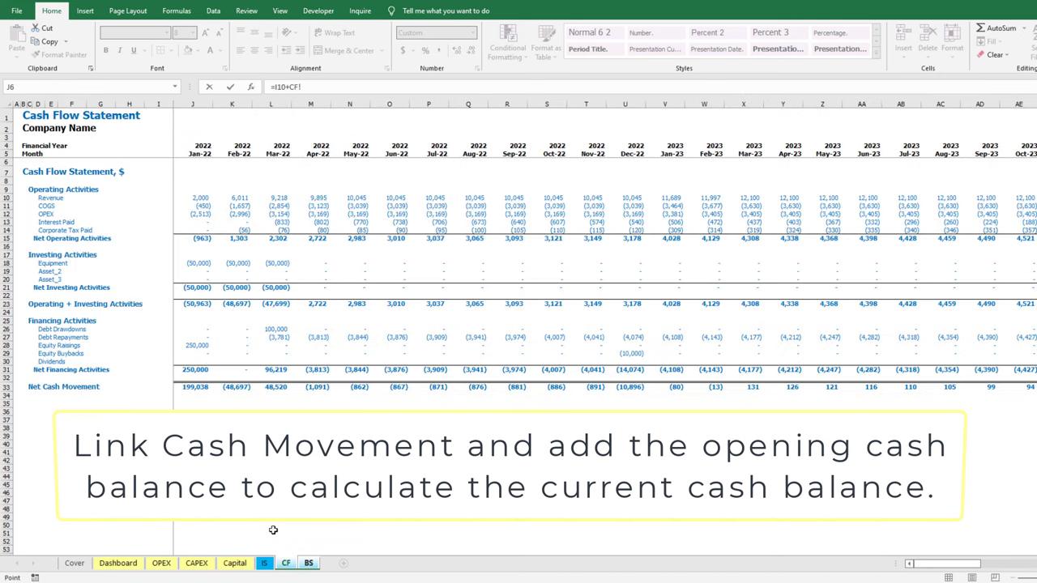
{"action": "left_click", "coordinate": [199, 387]}
{"action": "key", "text": "Return"}
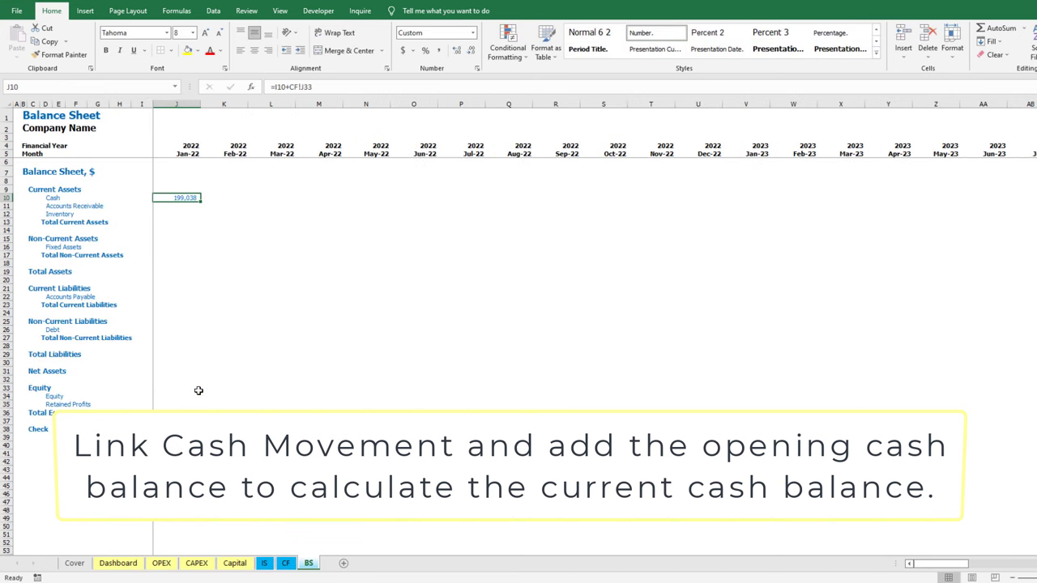
Copy the Cash formula from J10 across the remaining months of row 10 through column BQ
{"action": "key", "text": "ctrl+c"}
{"action": "key", "text": "ctrl+Up"}
{"action": "key", "text": "ctrl+Right"}
{"action": "key", "text": "Down"}
{"action": "key", "text": "Down"}
{"action": "key", "text": "Down"}
{"action": "key", "text": "Down"}
{"action": "key", "text": "Down"}
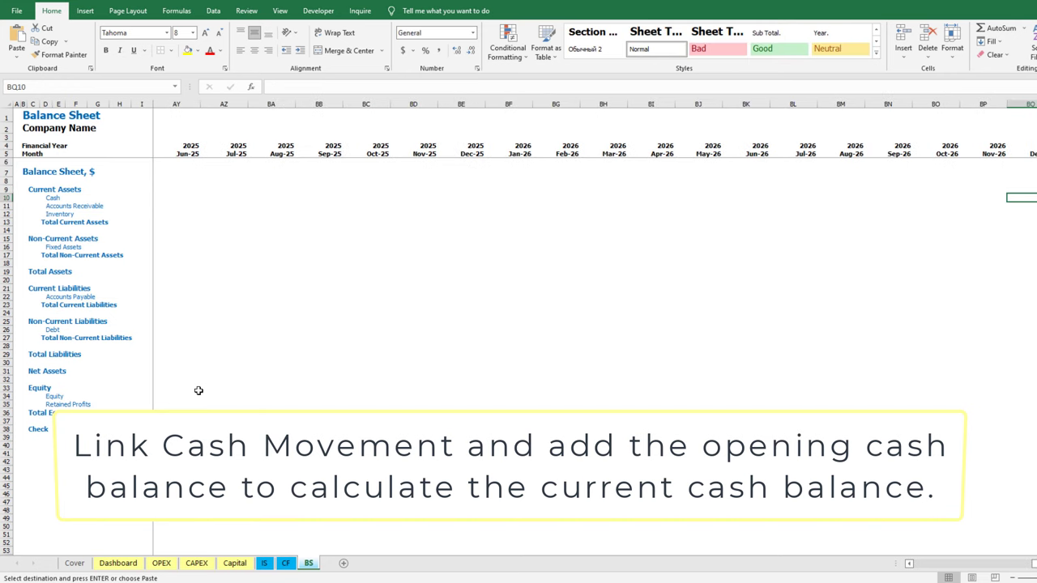
{"action": "key", "text": "ctrl+shift+Left"}
{"action": "key", "text": "shift+Right"}
{"action": "key", "text": "ctrl+v"}
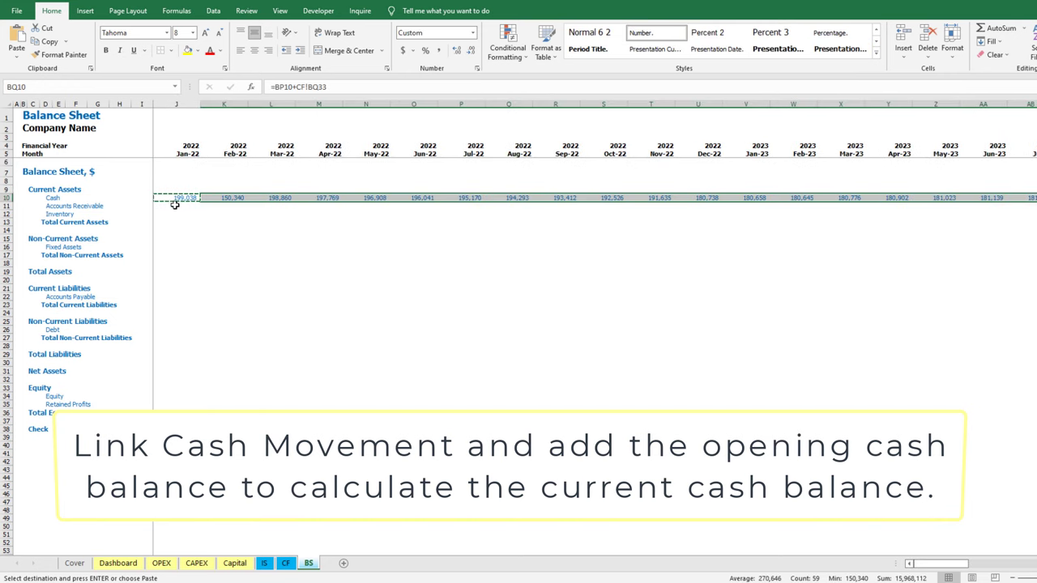
Calculate January's Accounts Receivable in J11 with =I11+IS!J21-CF!J10
{"action": "left_click", "coordinate": [174, 206]}
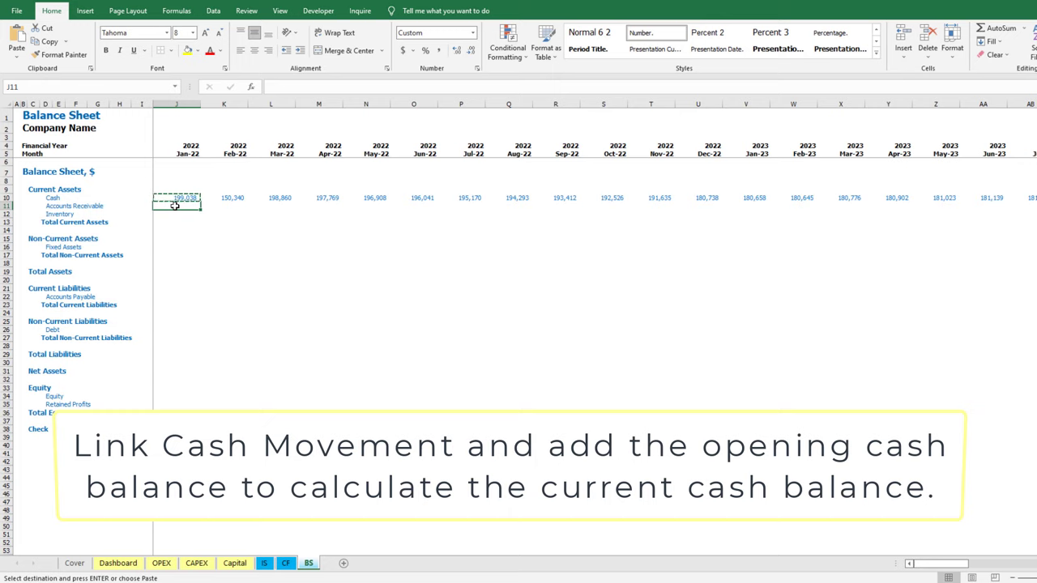
{"action": "type", "text": "="}
{"action": "key", "text": "Left"}
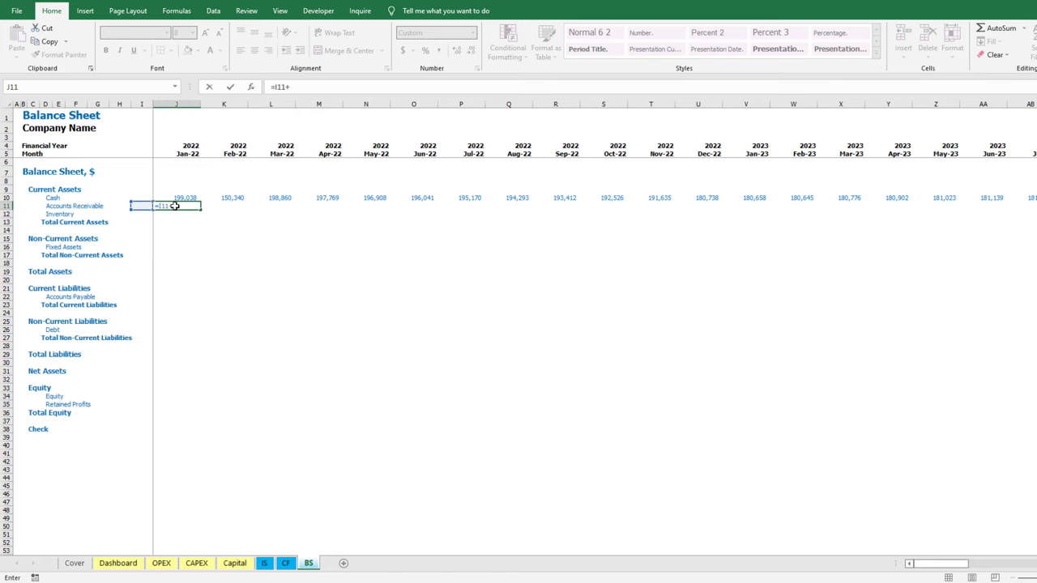
{"action": "left_click", "coordinate": [264, 563]}
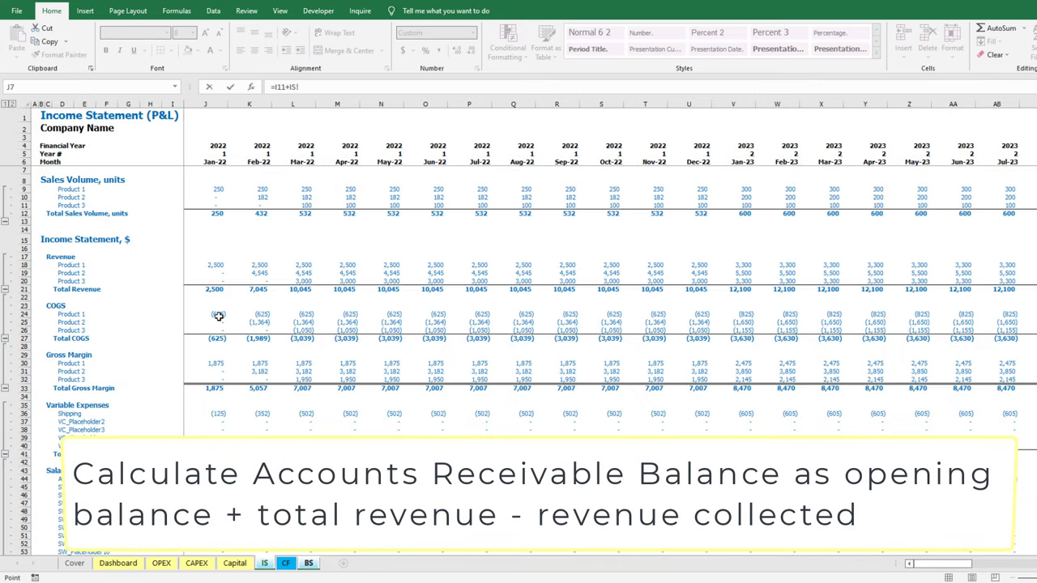
{"action": "left_click", "coordinate": [207, 289]}
{"action": "type", "text": "-"}
{"action": "left_click", "coordinate": [289, 563]}
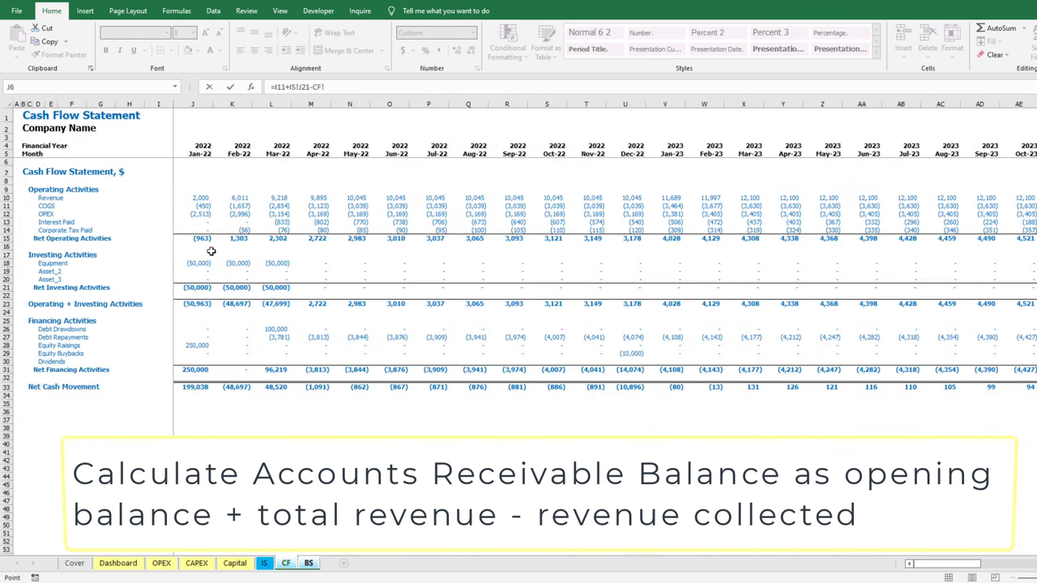
{"action": "key", "text": "Return"}
Copy the Accounts Receivable formula from J11 across the remaining months of row 11
{"action": "key", "text": "Up"}
{"action": "key", "text": "ctrl+c"}
{"action": "left_click", "coordinate": [193, 197]}
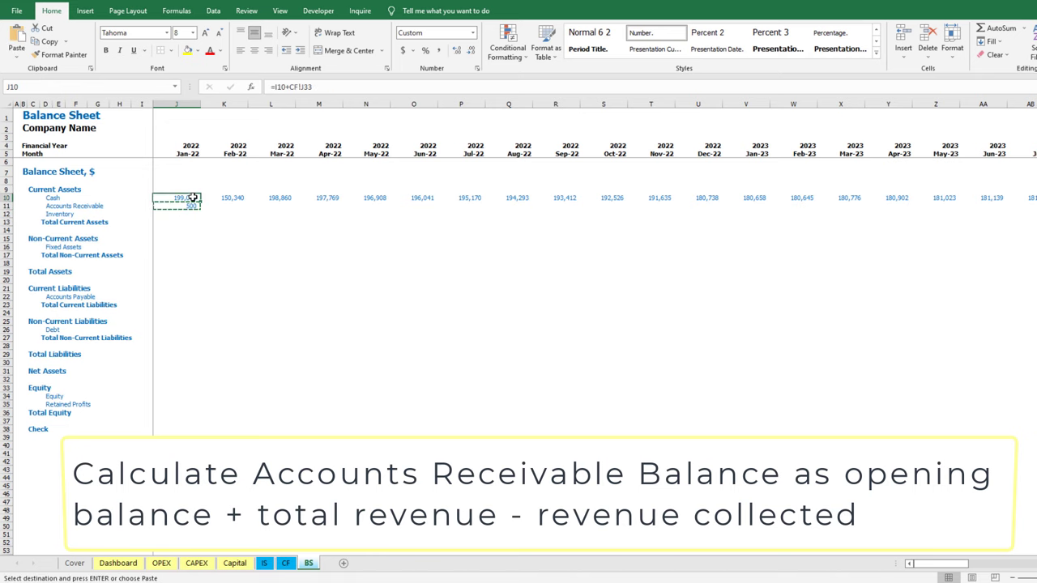
{"action": "key", "text": "ctrl+Right"}
{"action": "key", "text": "Down"}
{"action": "key", "text": "ctrl+shift+Left"}
{"action": "key", "text": "shift+Right"}
{"action": "key", "text": "ctrl+v"}
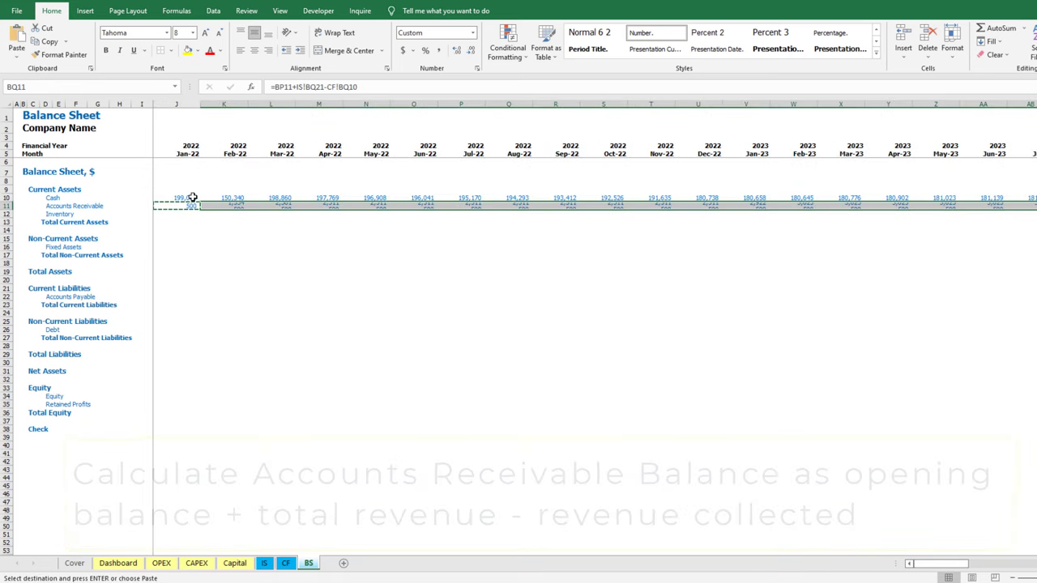
Link January's Inventory in J12 to the Inventory Level row of the Capital sheet with =-Capital!J10
{"action": "key", "text": "ctrl+Left"}
{"action": "key", "text": "Down"}
{"action": "type", "text": "="}
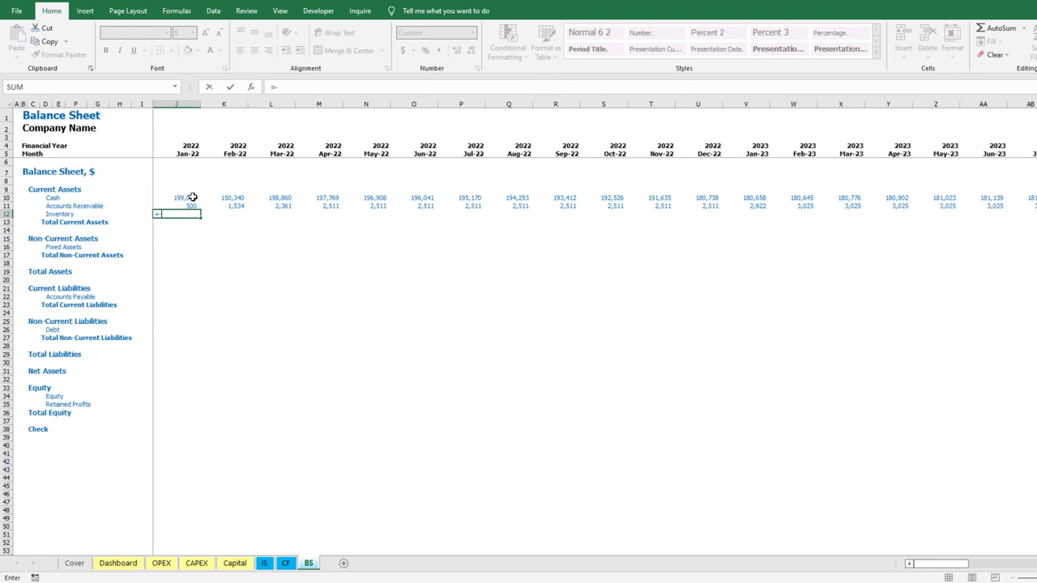
{"action": "left_click", "coordinate": [234, 564]}
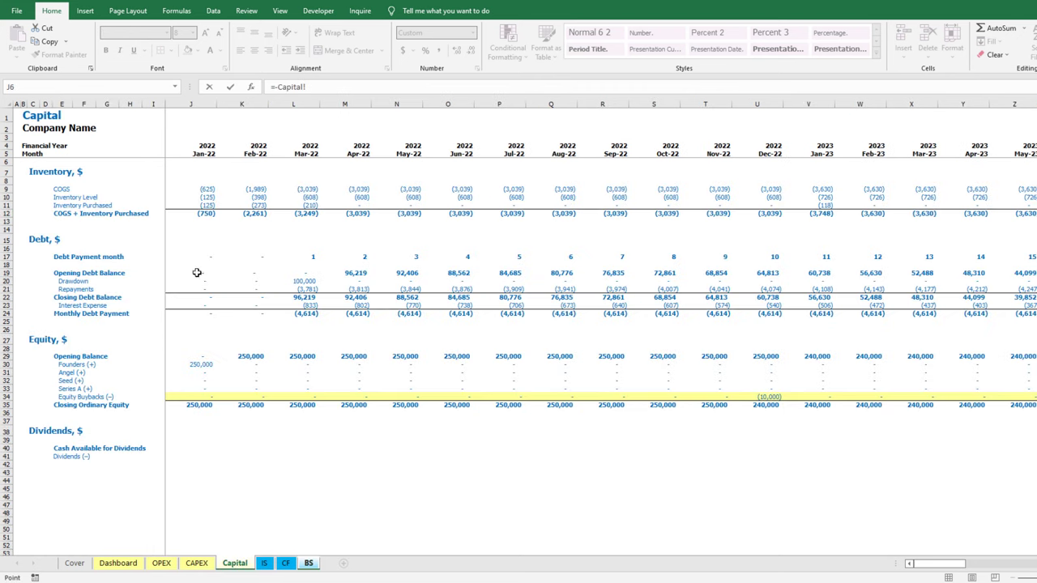
{"action": "left_click", "coordinate": [199, 197]}
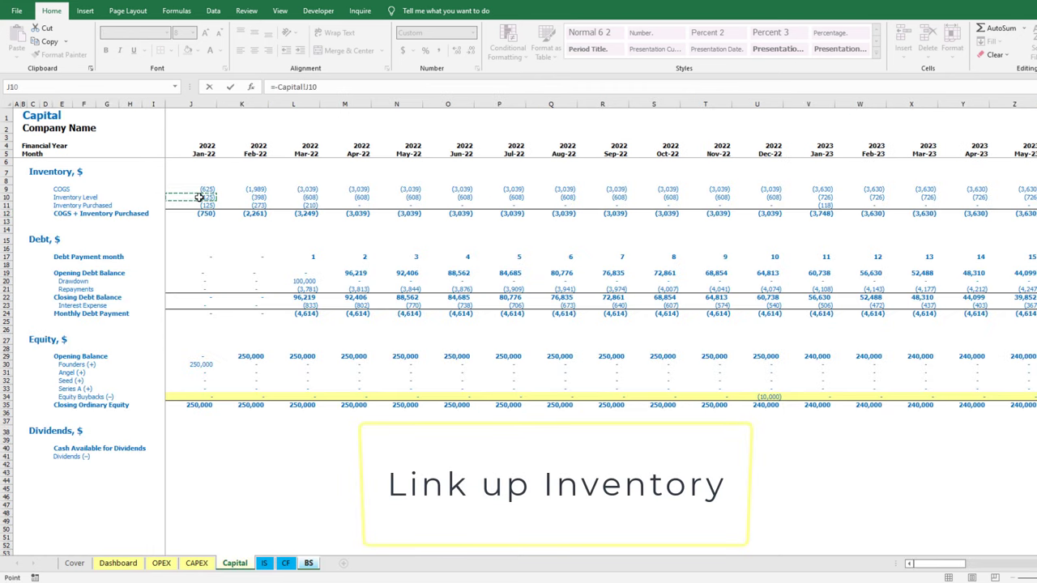
{"action": "key", "text": "Return"}
Copy the Inventory formula from J12 across the remaining months of row 12
{"action": "key", "text": "Up"}
{"action": "key", "text": "ctrl+c"}
{"action": "key", "text": "Up"}
{"action": "key", "text": "ctrl+Right"}
{"action": "key", "text": "Down"}
{"action": "key", "text": "ctrl+shift+Left"}
{"action": "key", "text": "shift+Right"}
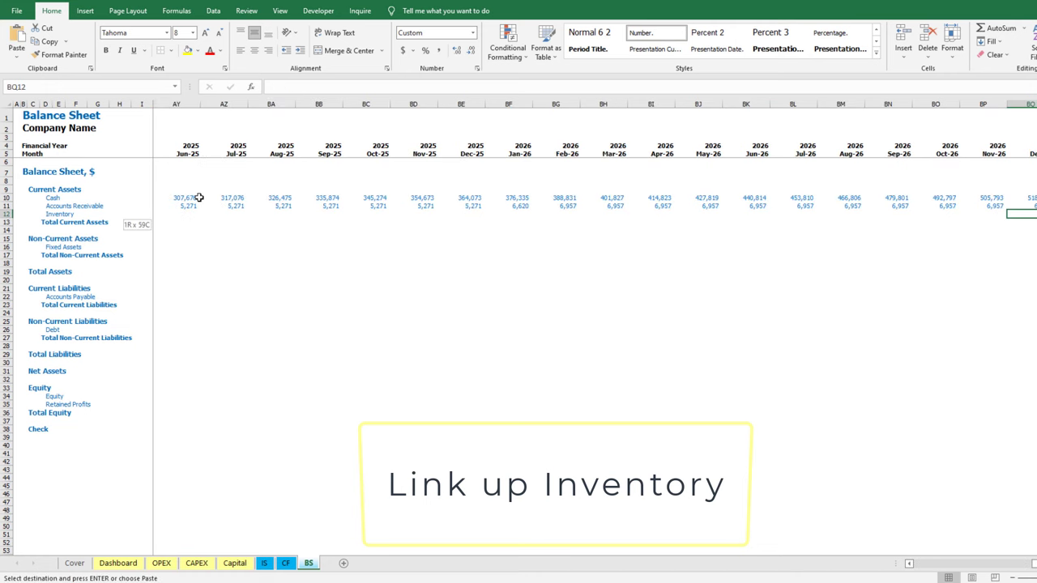
{"action": "key", "text": "ctrl+v"}
Total January's current assets in J13 with =SUM(J10:J12) and give the cell a top border
{"action": "key", "text": "Down"}
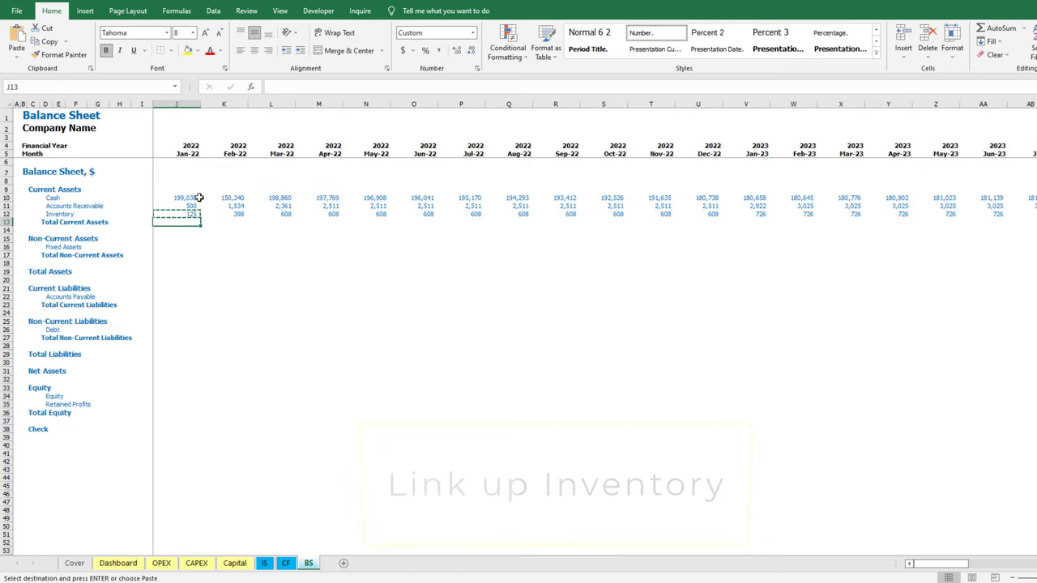
{"action": "key", "text": "alt+equal"}
{"action": "key", "text": "ctrl+Return"}
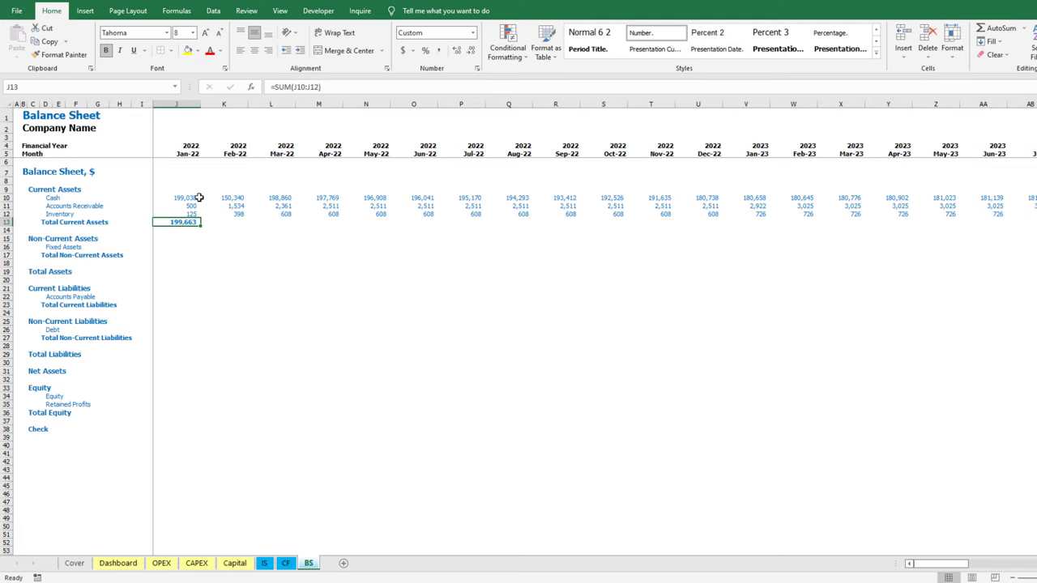
{"action": "left_click", "coordinate": [170, 50]}
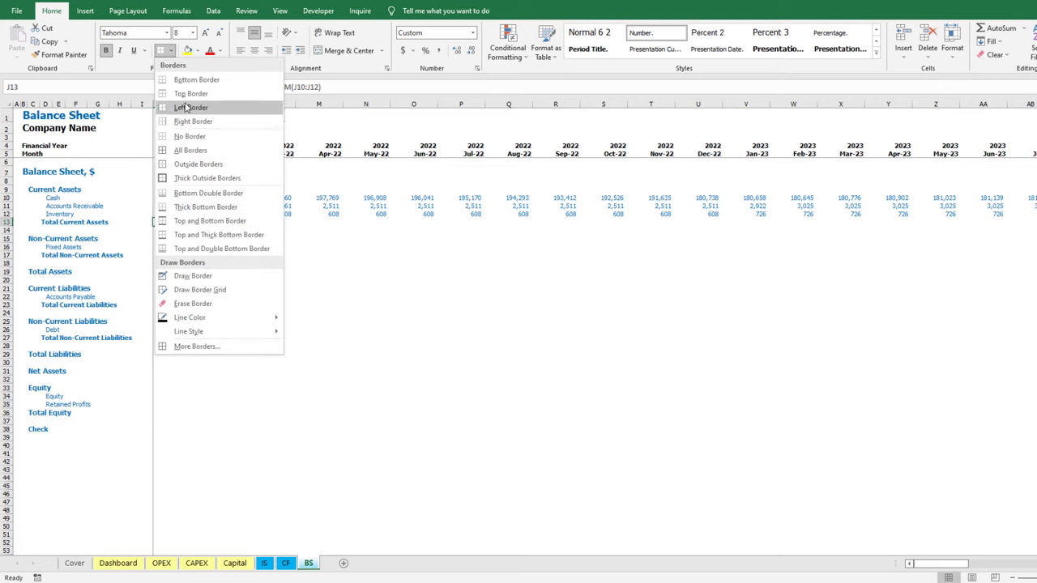
{"action": "left_click", "coordinate": [185, 96]}
Copy the current asset cells J10:J13, including the Total Current Assets formula, across the remaining months
{"action": "key", "text": "Up"}
{"action": "key", "text": "Up"}
{"action": "key", "text": "Up"}
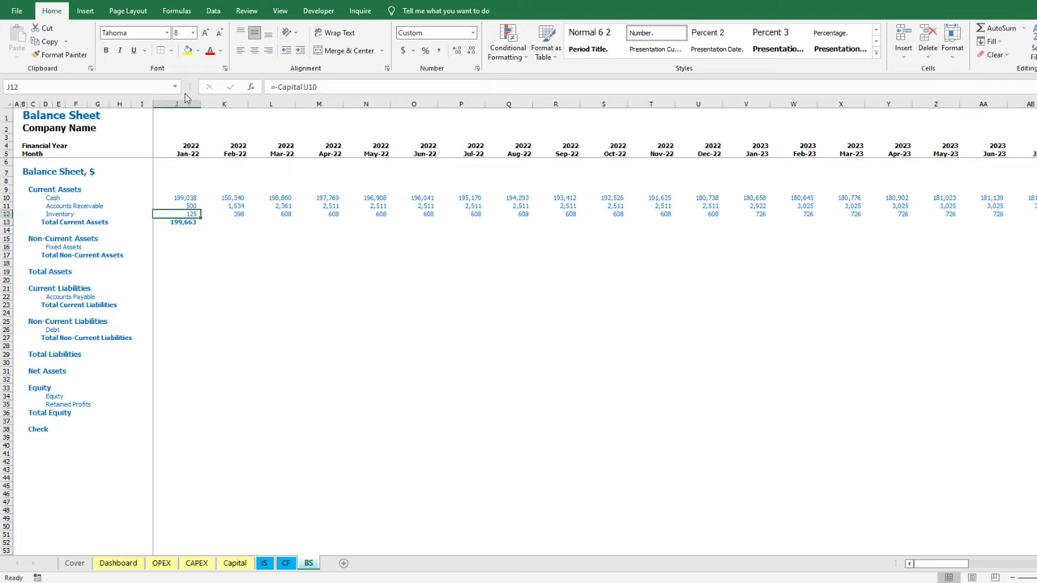
{"action": "key", "text": "shift+Down"}
{"action": "key", "text": "shift+Down"}
{"action": "key", "text": "shift+Down"}
{"action": "key", "text": "ctrl+c"}
{"action": "key", "text": "Right"}
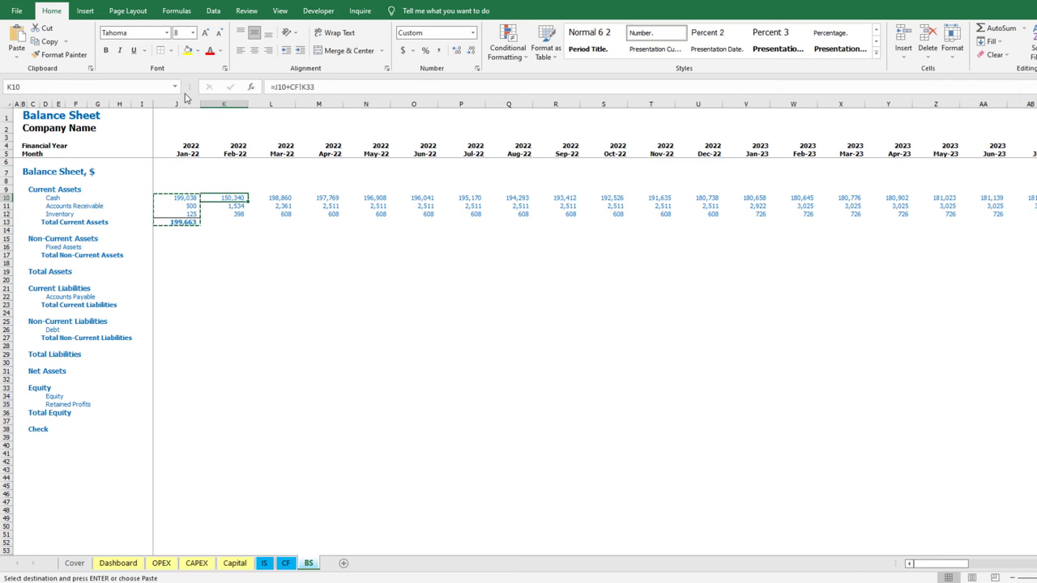
{"action": "key", "text": "ctrl+shift+Right"}
{"action": "key", "text": "shift+Down"}
{"action": "key", "text": "shift+Down"}
{"action": "key", "text": "shift+Down"}
{"action": "key", "text": "ctrl+v"}
{"action": "key", "text": "Left"}
{"action": "key", "text": "Left"}
{"action": "key", "text": "Left"}
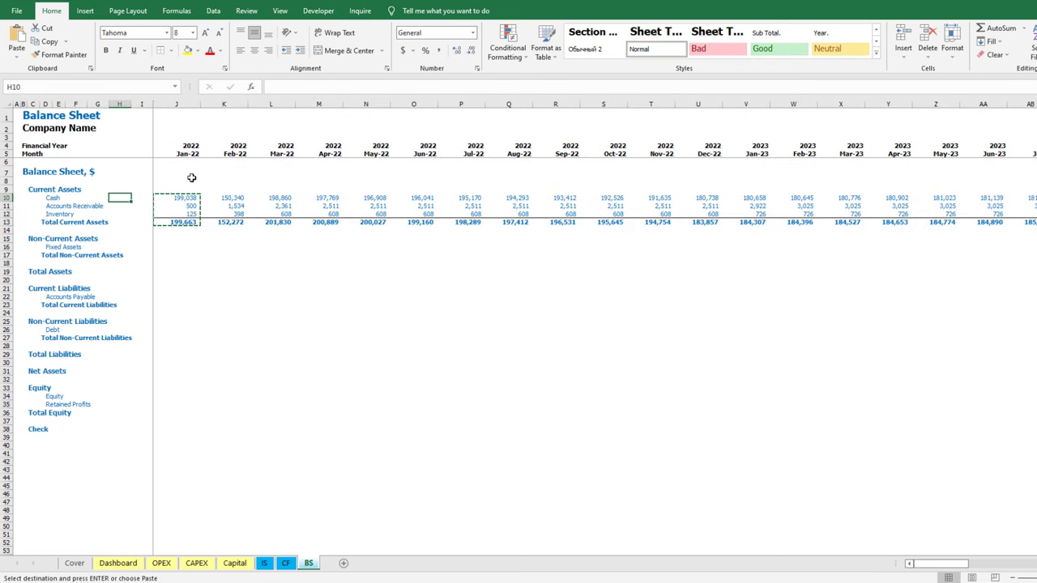
Link January's Fixed Assets in J16 to the three closing net book values with =CAPEX!J17+CAPEX!J27+CAPEX!J37
{"action": "left_click", "coordinate": [168, 247]}
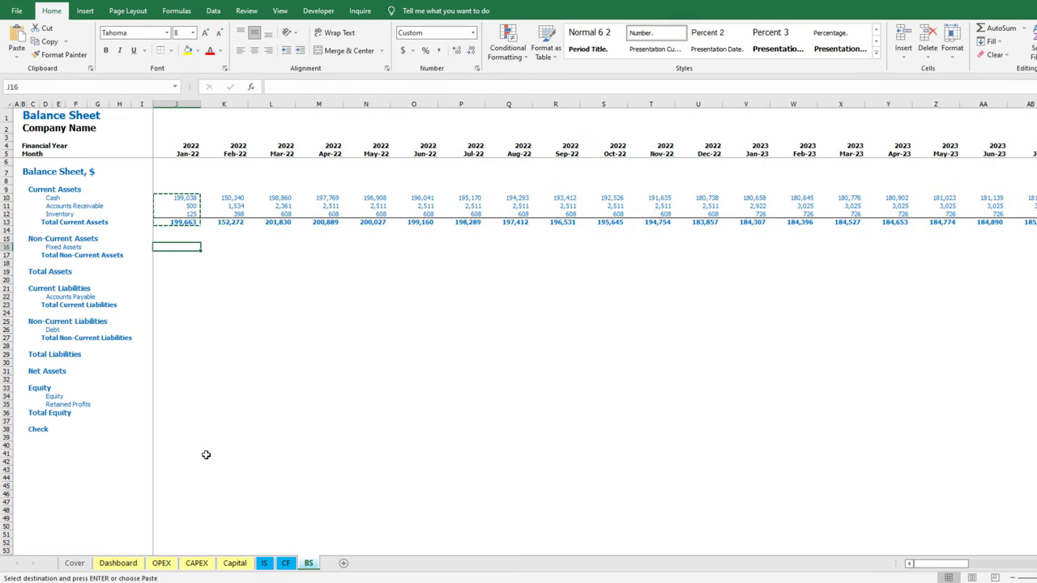
{"action": "type", "text": "="}
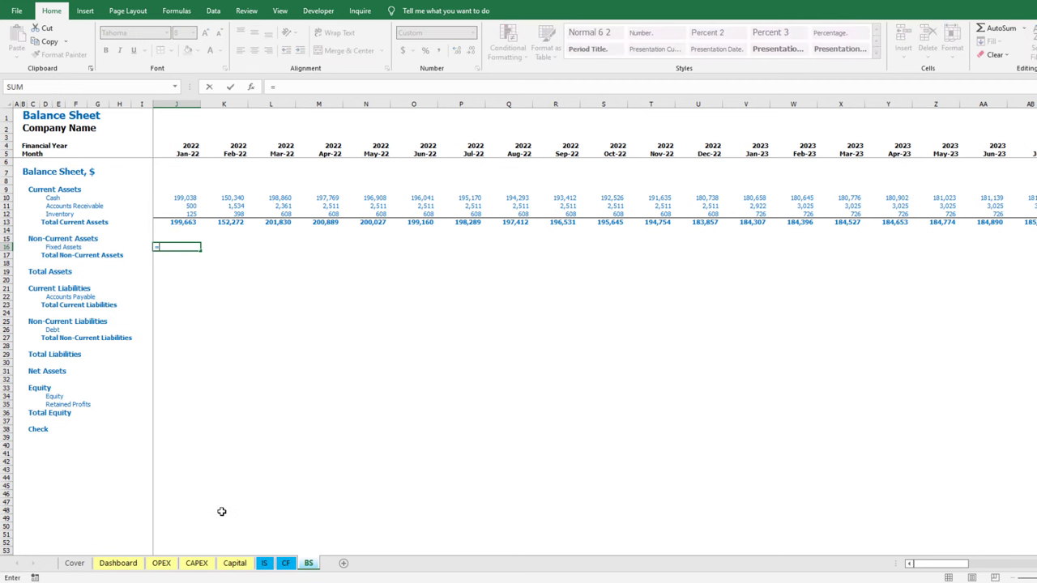
{"action": "left_click", "coordinate": [197, 563]}
{"action": "left_click", "coordinate": [233, 252]}
{"action": "type", "text": "+"}
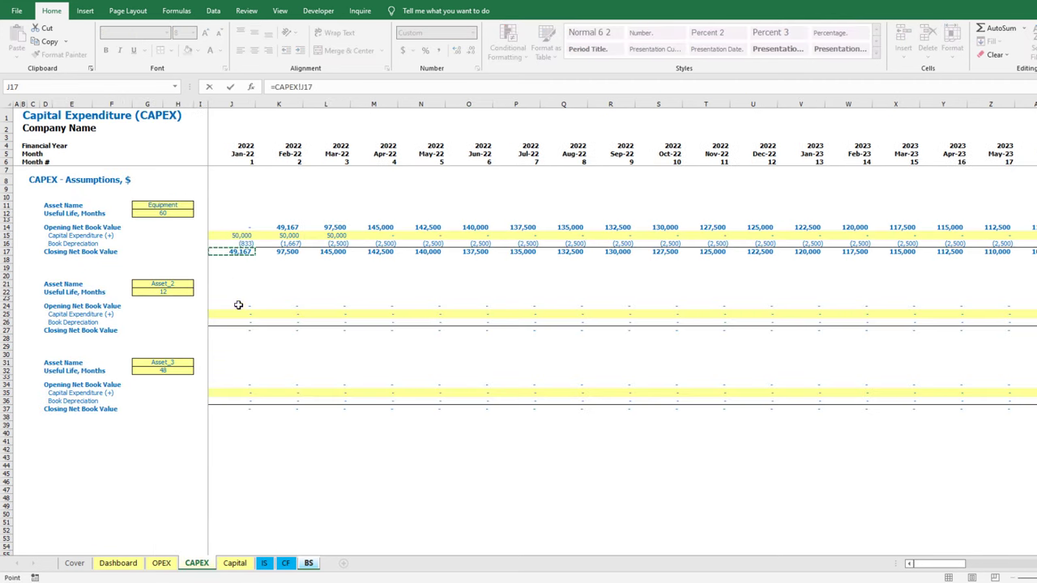
{"action": "left_click", "coordinate": [238, 329]}
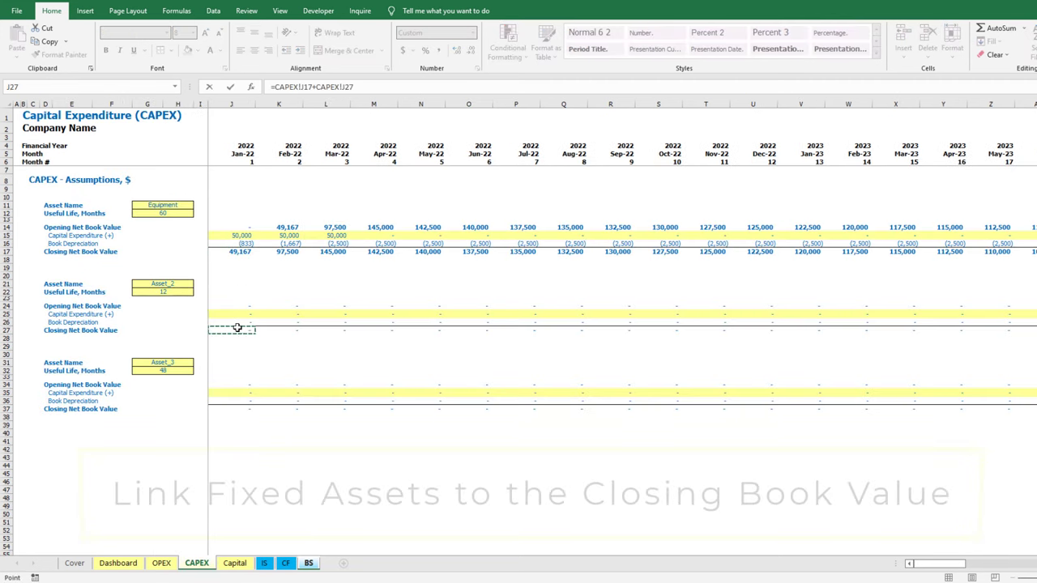
{"action": "type", "text": "+"}
{"action": "left_click", "coordinate": [242, 409]}
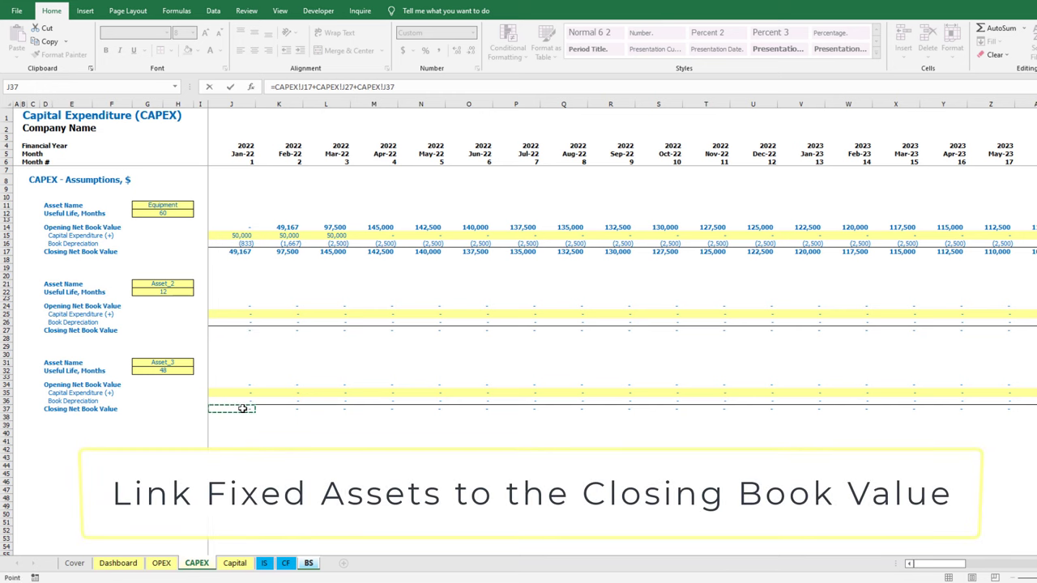
{"action": "key", "text": "Return"}
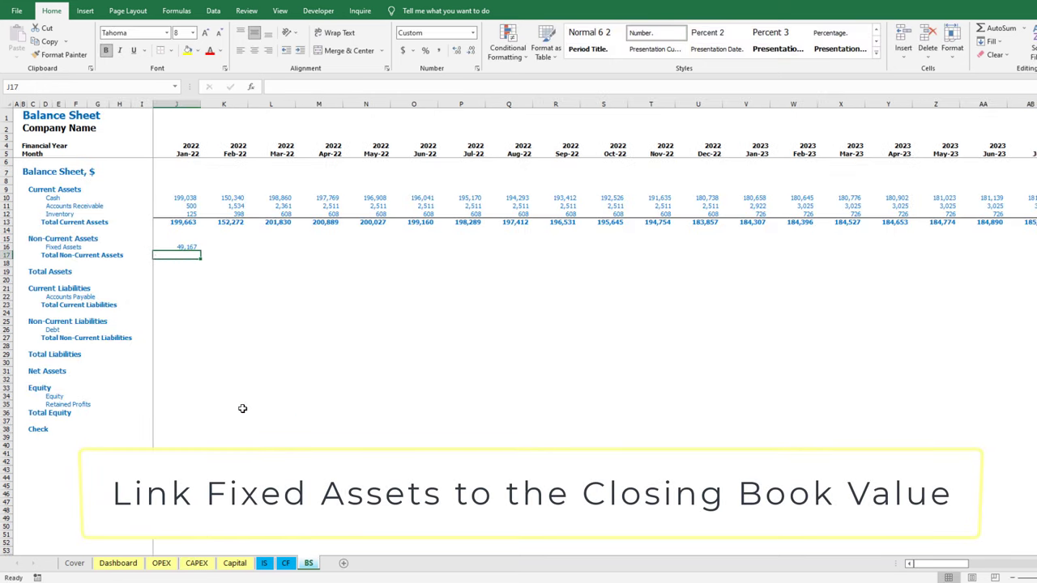
Set January's Total Non-Current Assets in J17 to =J16 and give J16 a bottom border
{"action": "type", "text": "="}
{"action": "key", "text": "Up"}
{"action": "key", "text": "ctrl+Return"}
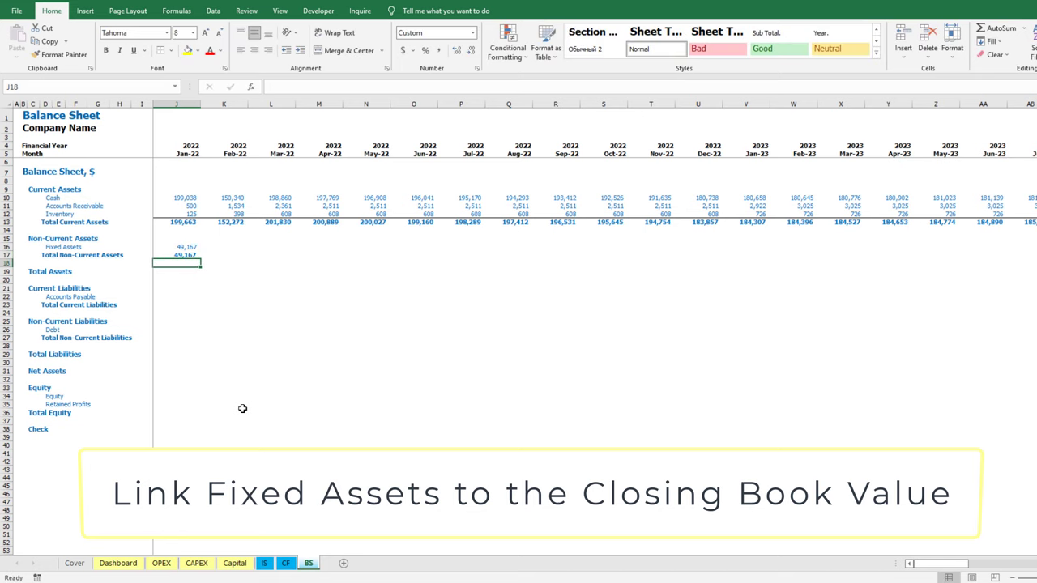
{"action": "key", "text": "Up"}
{"action": "left_click", "coordinate": [174, 52]}
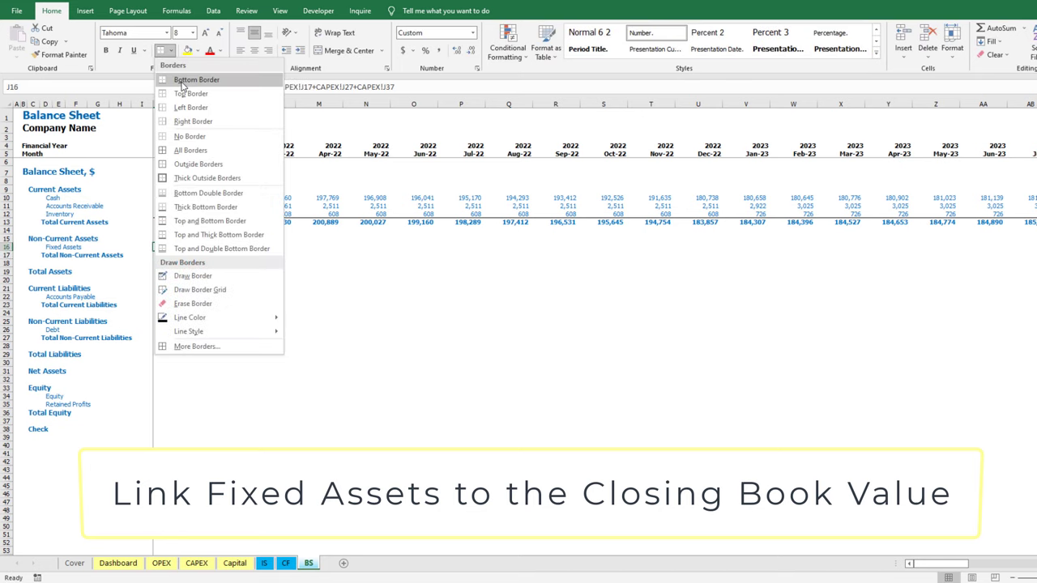
{"action": "left_click", "coordinate": [183, 82]}
Copy the Fixed Assets and Total Non-Current Assets cells J16:J17 across the remaining months
{"action": "key", "text": "Up"}
{"action": "key", "text": "Down"}
{"action": "key", "text": "shift+Down"}
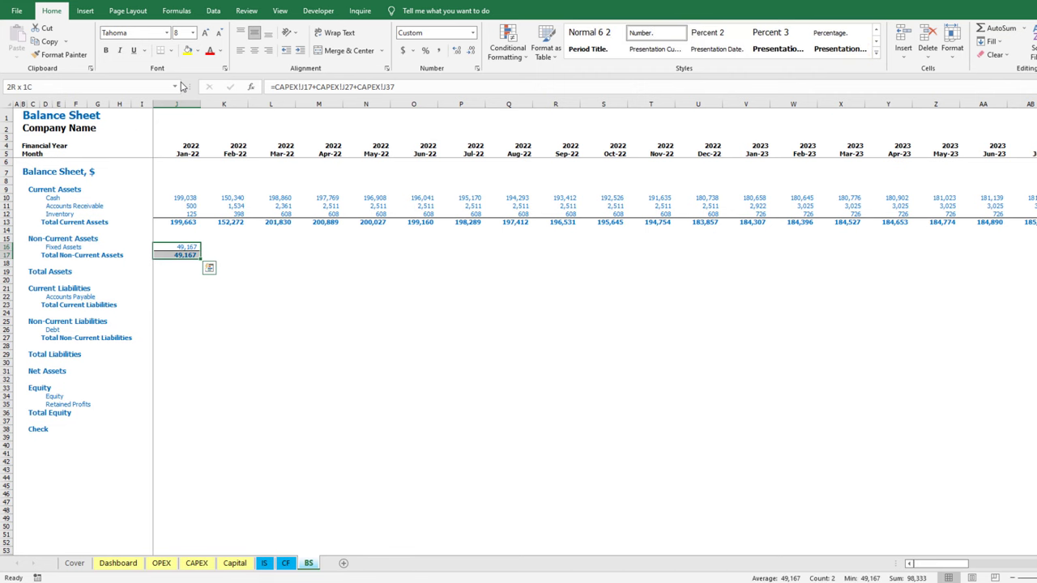
{"action": "key", "text": "ctrl+c"}
{"action": "key", "text": "ctrl+Up"}
{"action": "key", "text": "ctrl+Right"}
{"action": "key", "text": "Down"}
{"action": "key", "text": "Down"}
{"action": "key", "text": "Down"}
{"action": "key", "text": "ctrl+shift+Left"}
{"action": "key", "text": "shift+Right"}
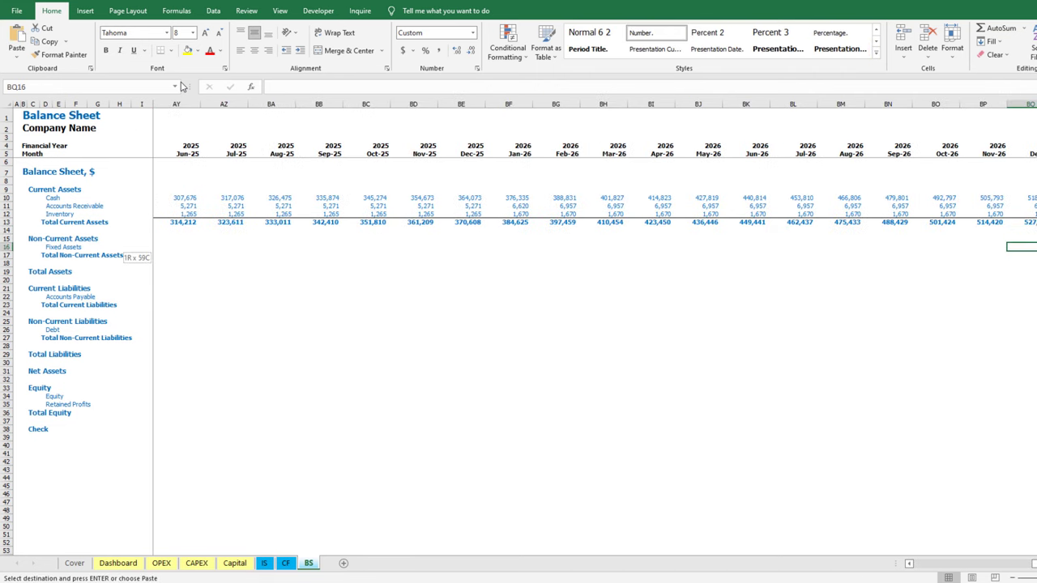
{"action": "key", "text": "ctrl+v"}
Calculate January's Total Assets in J19 by adding non-current and current assets with =J17+J13
{"action": "key", "text": "ctrl+Left"}
{"action": "key", "text": "Down"}
{"action": "key", "text": "Down"}
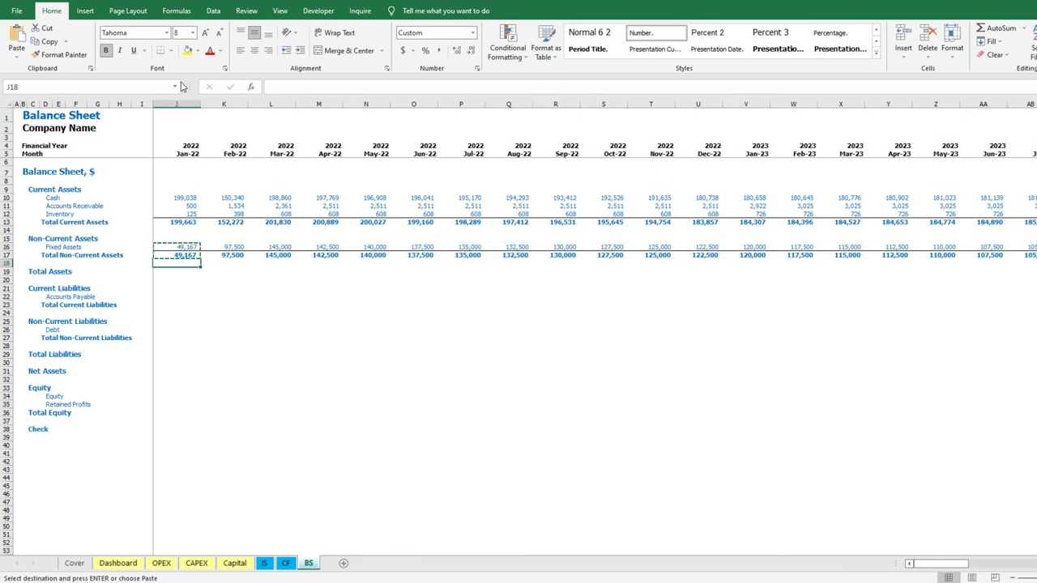
{"action": "key", "text": "Down"}
{"action": "type", "text": "="}
{"action": "key", "text": "Up"}
{"action": "key", "text": "Up"}
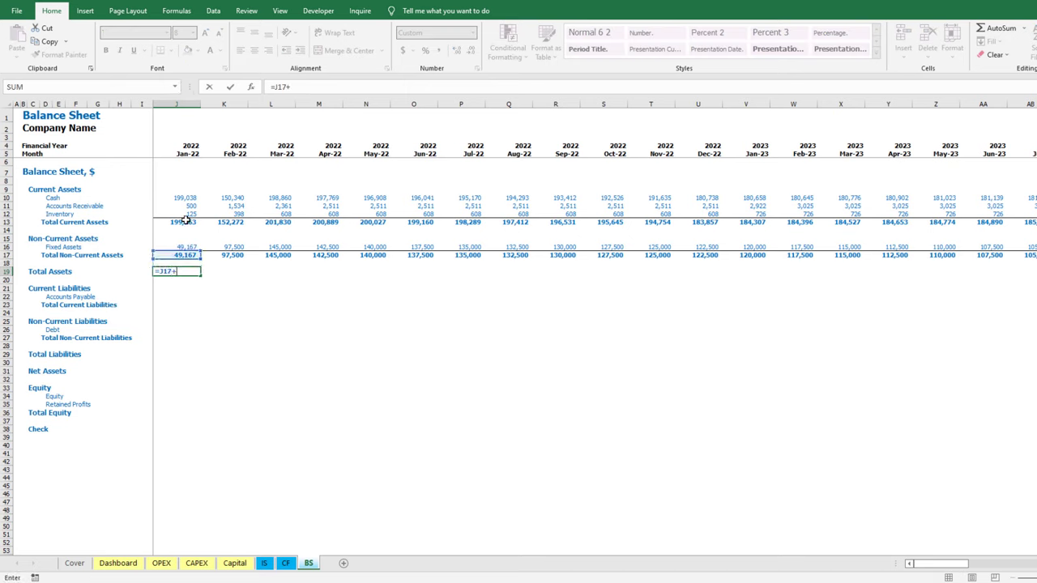
{"action": "left_click", "coordinate": [185, 220]}
{"action": "key", "text": "Return"}
Copy the Total Assets formula from J19 across all months of row 19
{"action": "key", "text": "Up"}
{"action": "key", "text": "ctrl+c"}
{"action": "key", "text": "Up"}
{"action": "key", "text": "Up"}
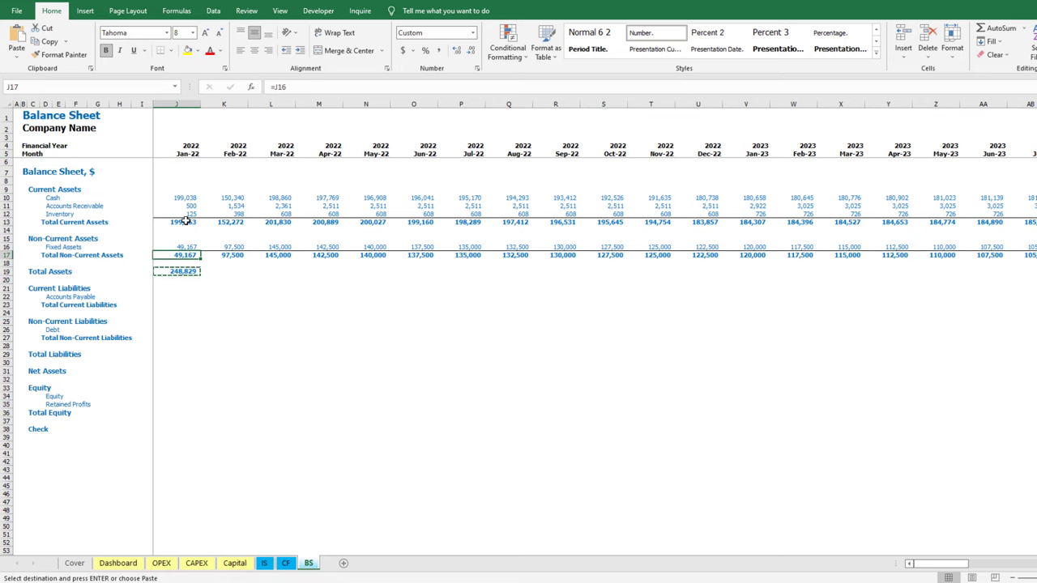
{"action": "key", "text": "ctrl+Right"}
{"action": "key", "text": "Down"}
{"action": "key", "text": "Down"}
{"action": "key", "text": "Down"}
{"action": "key", "text": "Up"}
{"action": "key", "text": "ctrl+shift+Left"}
{"action": "key", "text": "ctrl+v"}
Apply a bottom double border to the blank row 18 above Total Assets, across all months
{"action": "key", "text": "ctrl+Left"}
{"action": "key", "text": "Left"}
{"action": "key", "text": "Right"}
{"action": "key", "text": "Up"}
{"action": "key", "text": "shift+Right"}
{"action": "key", "text": "shift+Right"}
{"action": "key", "text": "shift+Right"}
{"action": "key", "text": "shift+Right"}
{"action": "key", "text": "shift+Right"}
{"action": "key", "text": "shift+Right"}
{"action": "key", "text": "shift+Right"}
{"action": "key", "text": "shift+Right"}
{"action": "key", "text": "shift+Right"}
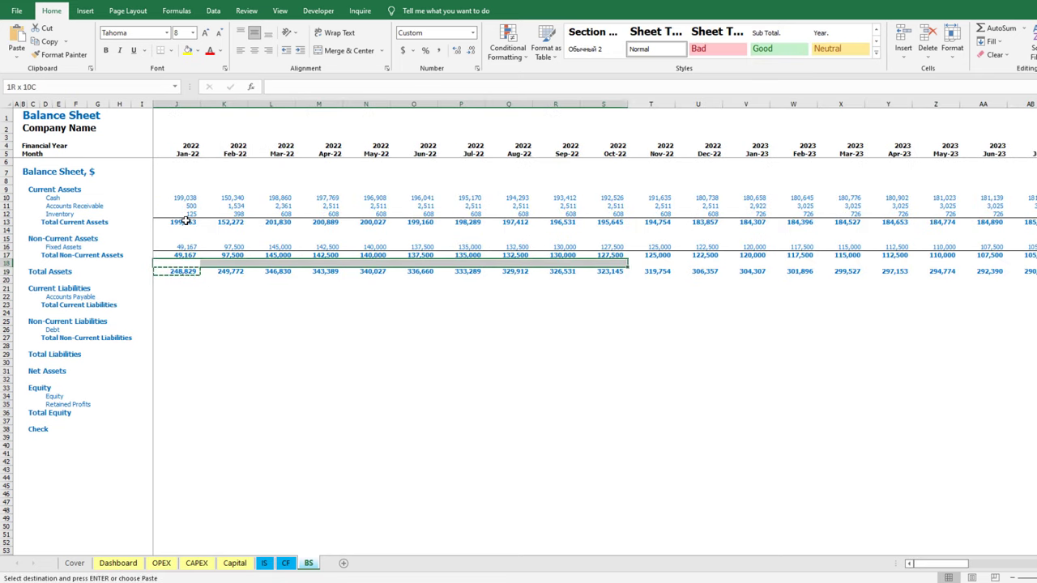
{"action": "key", "text": "ctrl+shift+Right"}
{"action": "left_click", "coordinate": [171, 51]}
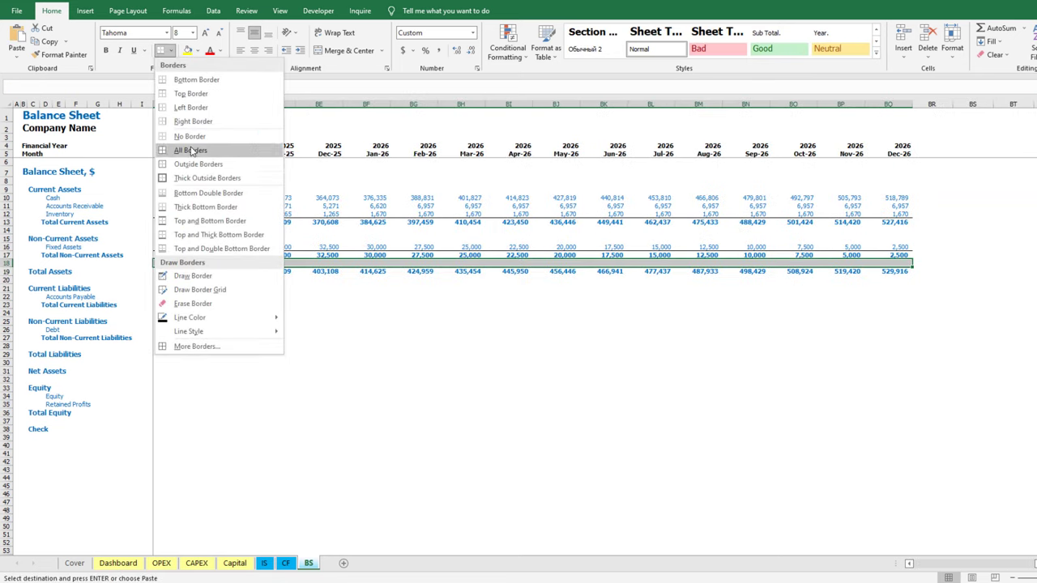
{"action": "left_click", "coordinate": [197, 193]}
Calculate January's Accounts Payable in J22 with =I22-Capital!J12+CF!J11-IS!J69+CF!J12
{"action": "key", "text": "Down"}
{"action": "key", "text": "Down"}
{"action": "key", "text": "Down"}
{"action": "key", "text": "Down"}
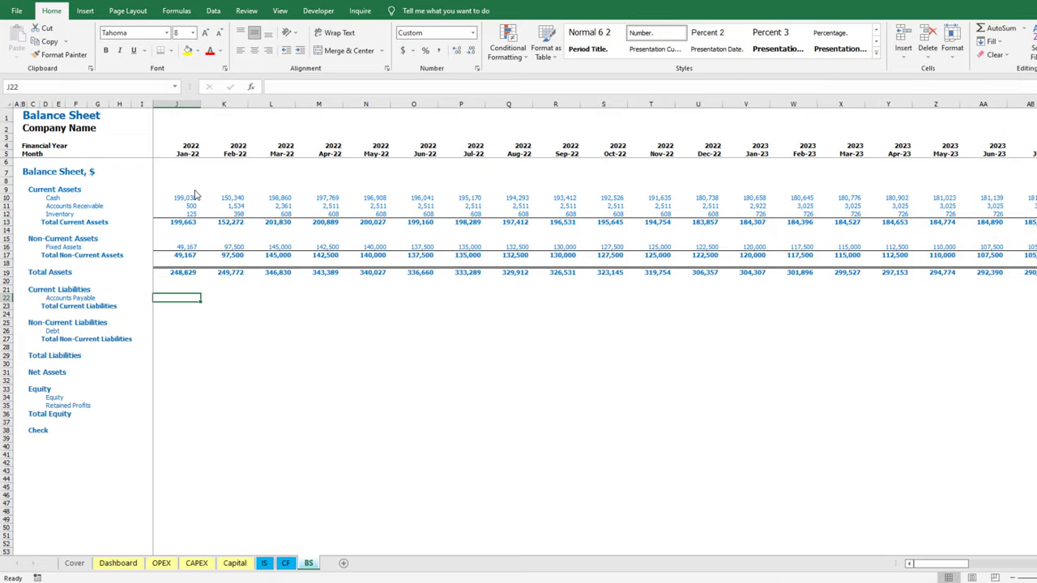
{"action": "type", "text": "="}
{"action": "key", "text": "Left"}
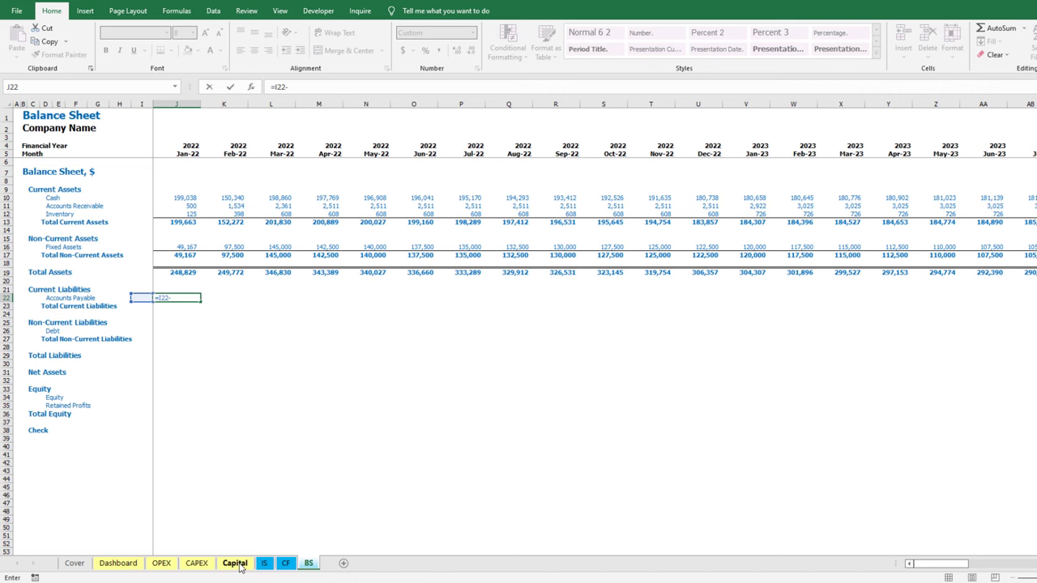
{"action": "type", "text": "-"}
{"action": "left_click", "coordinate": [235, 565]}
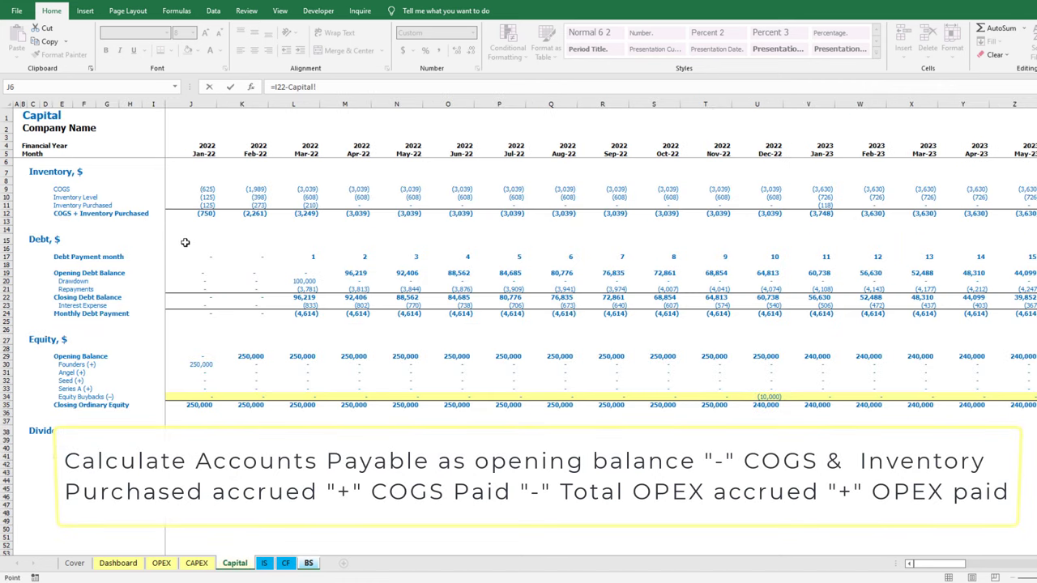
{"action": "left_click", "coordinate": [189, 214]}
{"action": "type", "text": "+"}
{"action": "left_click", "coordinate": [285, 564]}
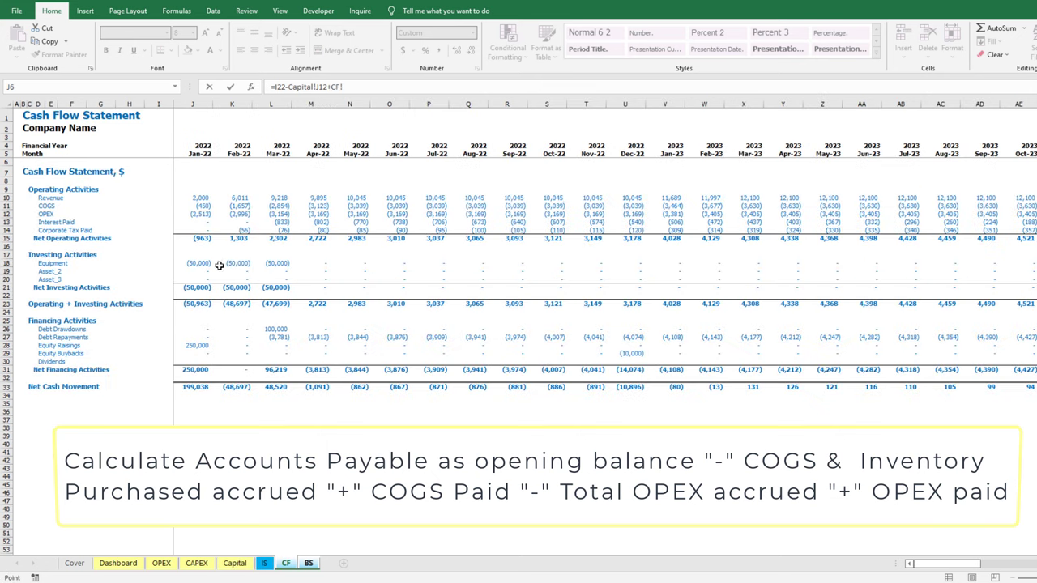
{"action": "left_click", "coordinate": [194, 206]}
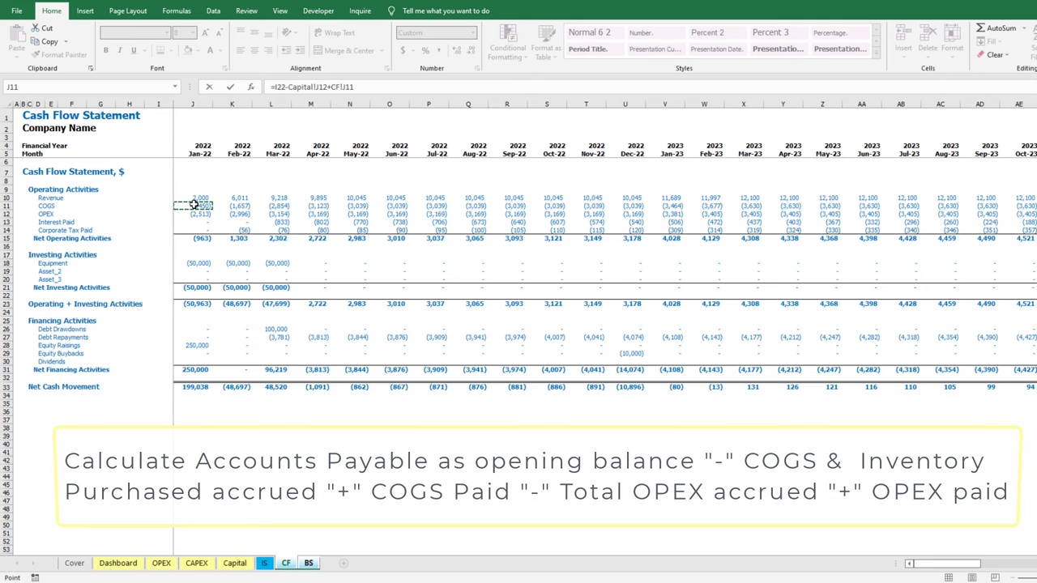
{"action": "type", "text": "-"}
{"action": "left_click", "coordinate": [265, 565]}
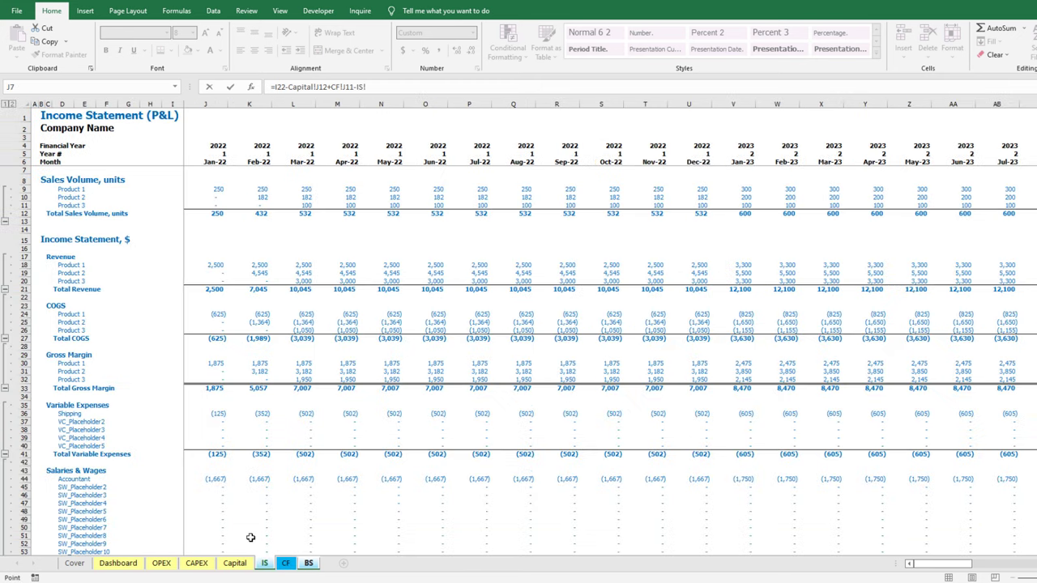
{"action": "scroll", "coordinate": [211, 474], "scroll_direction": "down", "scroll_amount": 7}
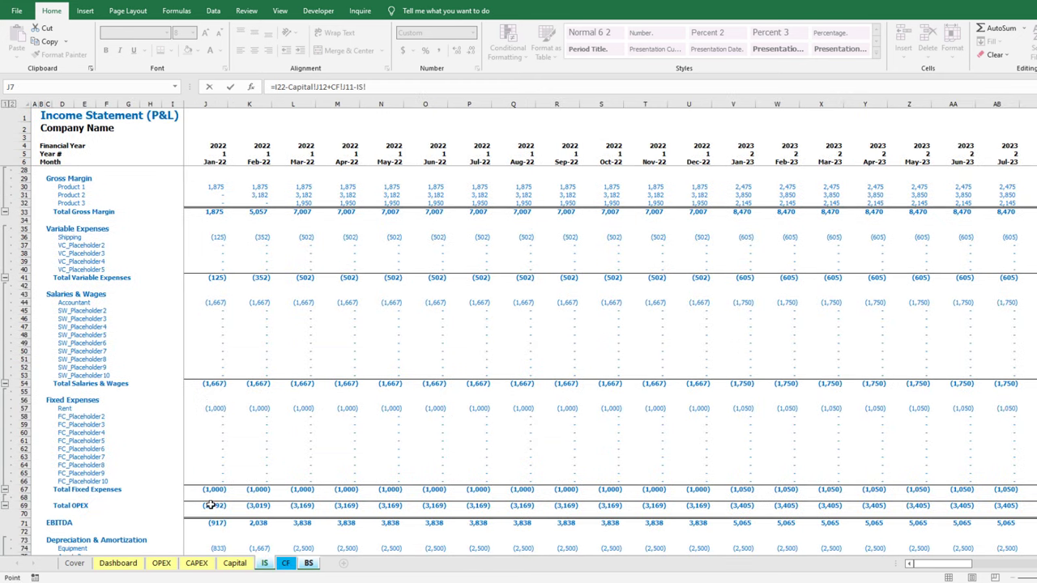
{"action": "left_click", "coordinate": [210, 505]}
{"action": "type", "text": "+"}
{"action": "left_click", "coordinate": [286, 563]}
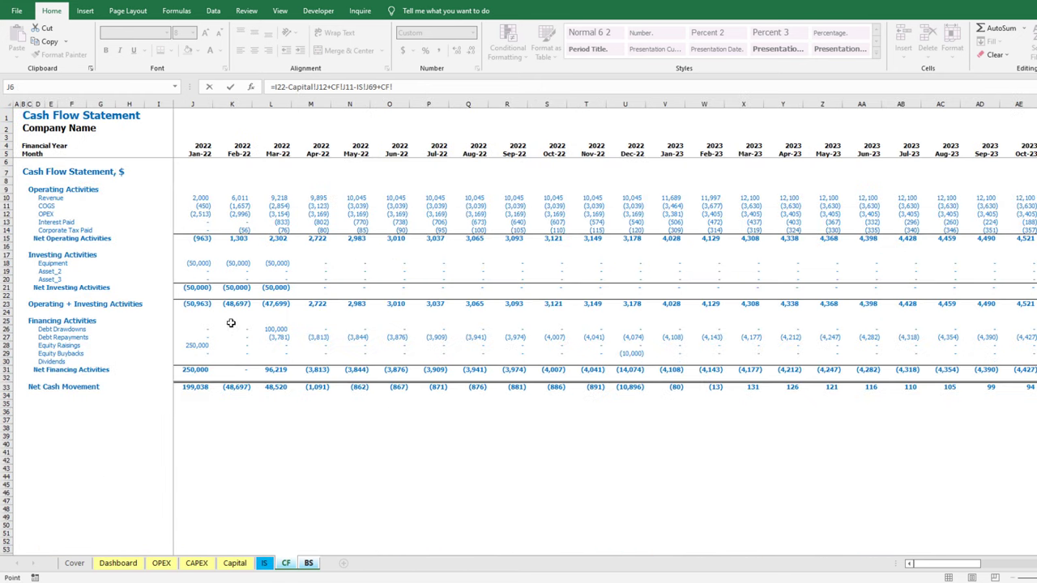
{"action": "left_click", "coordinate": [199, 213]}
{"action": "key", "text": "Return"}
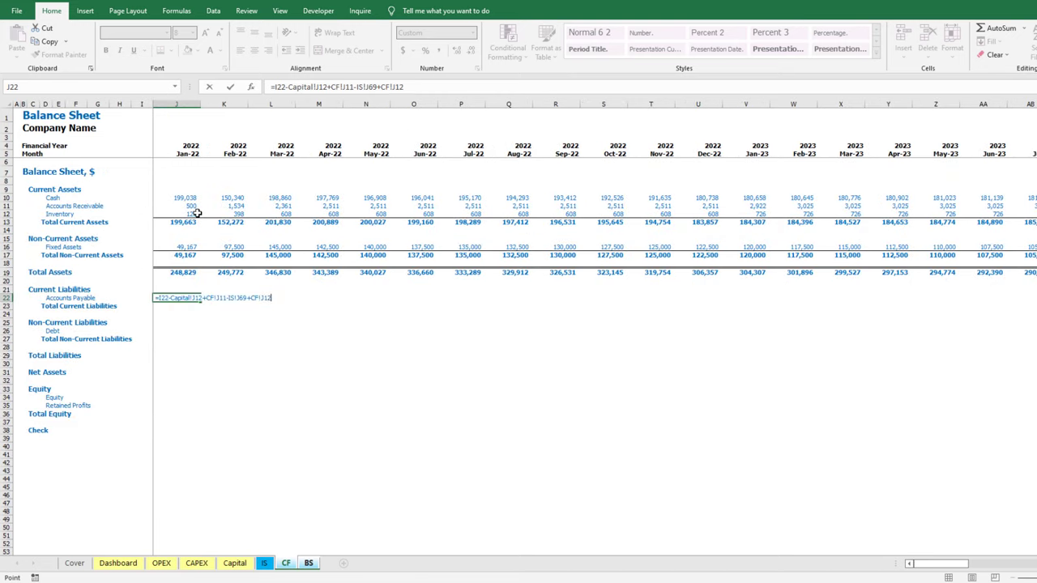
Copy the Accounts Payable formula from J22 across the remaining months of row 22
{"action": "key", "text": "ctrl+c"}
{"action": "key", "text": "ctrl+shift+Right"}
{"action": "key", "text": "ctrl+BackSpace"}
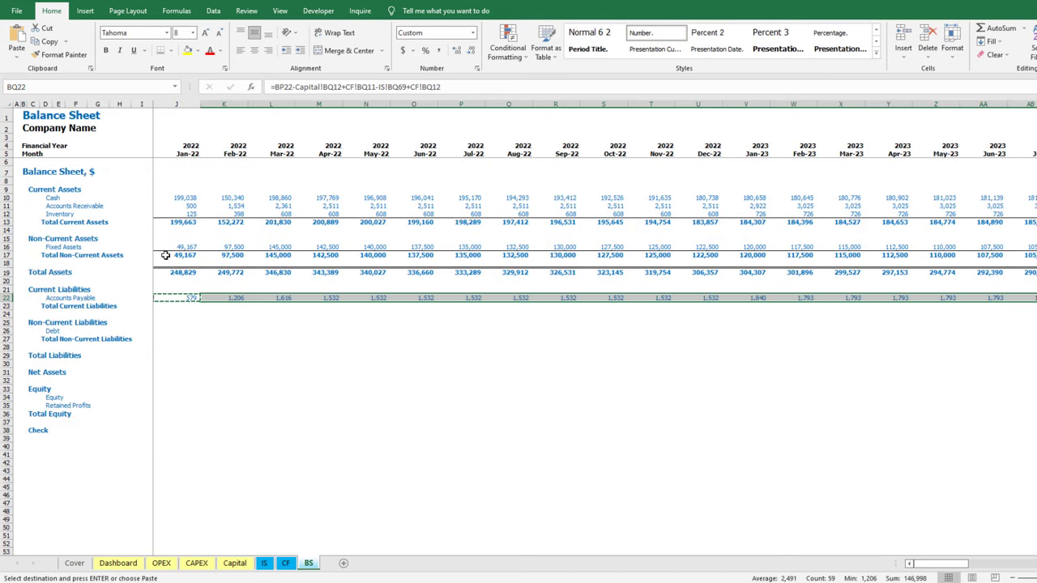
{"action": "key", "text": "Return"}
Total January's current liabilities in J23 beneath a border line, and copy J22:J23 across the remaining months
{"action": "key", "text": "Down"}
{"action": "key", "text": "ctrl+c"}
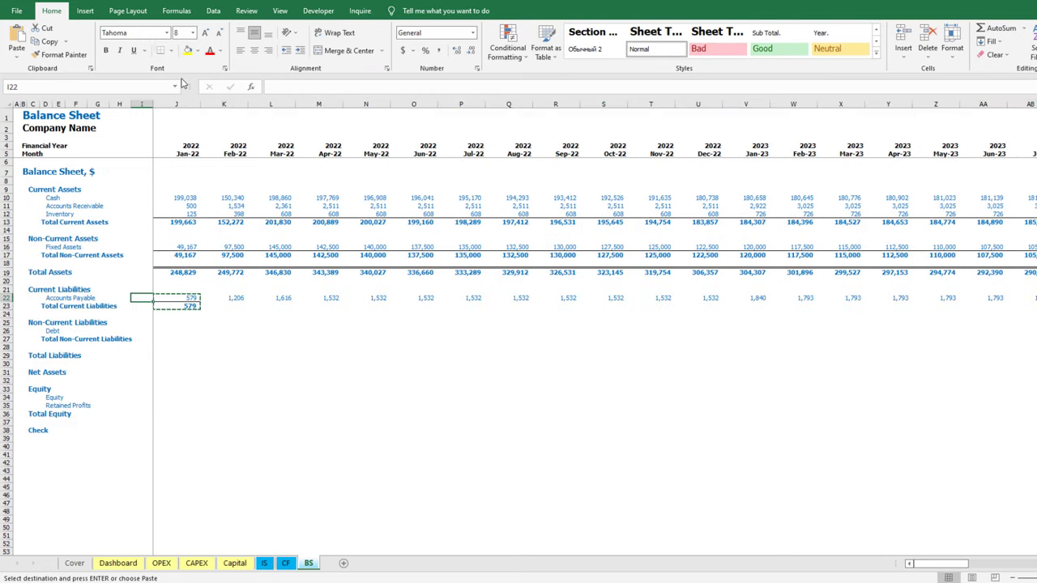
{"action": "key", "text": "ctrl+shift+Right"}
{"action": "key", "text": "ctrl+BackSpace"}
{"action": "key", "text": "Return"}
Link January's Debt in J26 to the Closing Debt Balance with =Capital!J22
{"action": "key", "text": "Down"}
{"action": "key", "text": "Down"}
{"action": "key", "text": "Down"}
{"action": "type", "text": "="}
{"action": "left_click", "coordinate": [235, 563]}
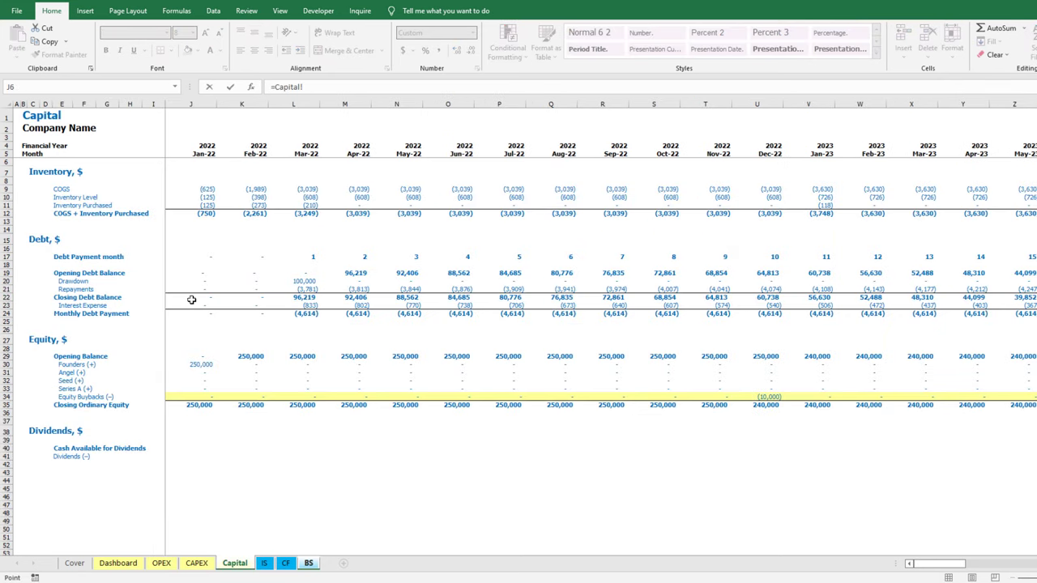
{"action": "left_click", "coordinate": [191, 299]}
{"action": "key", "text": "Return"}
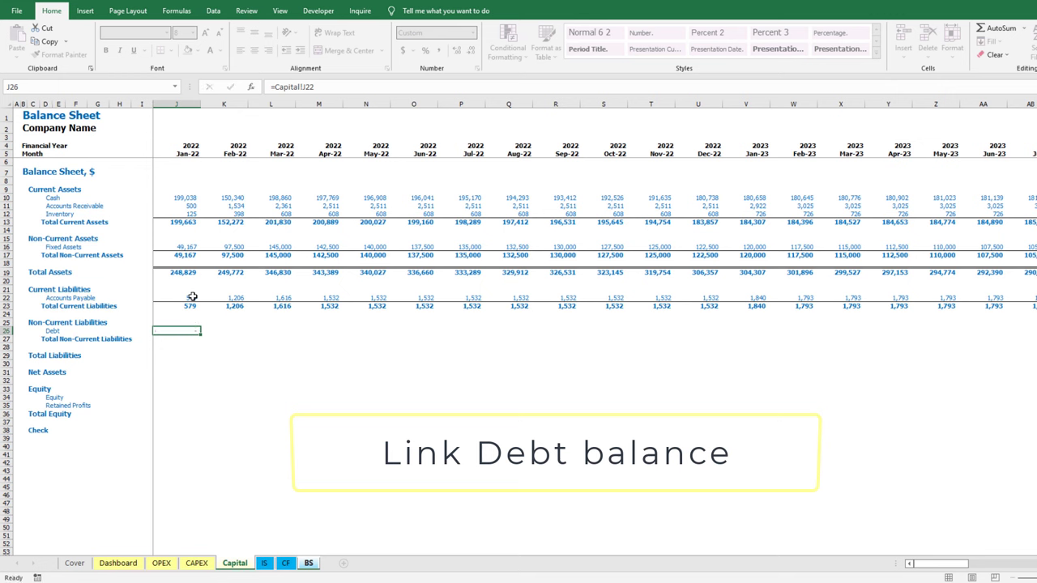
Sum January's non-current liabilities in J27 and give the Debt cell J26 a bottom border
{"action": "key", "text": "ctrl+c"}
{"action": "key", "text": "Down"}
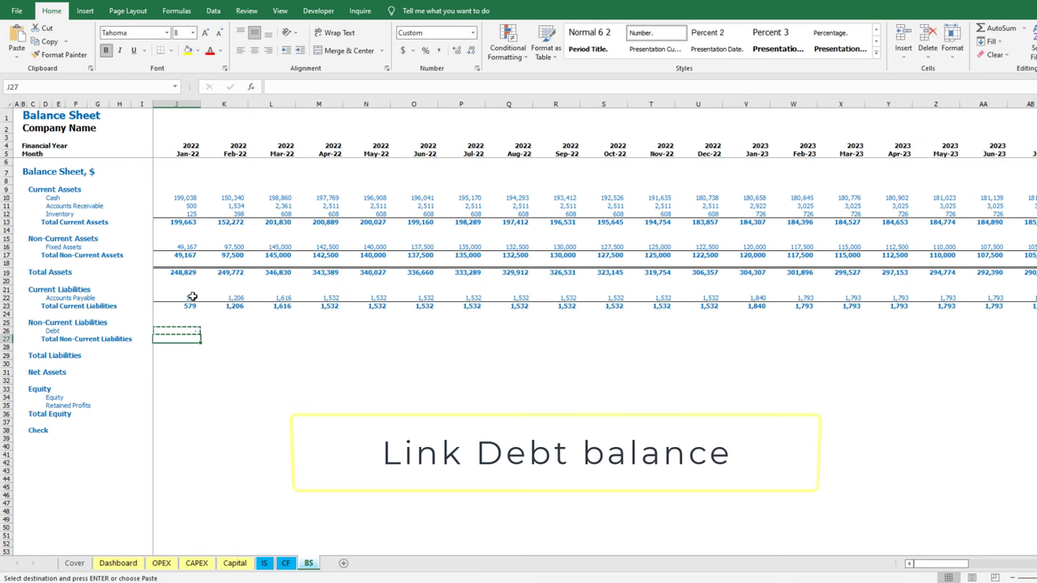
{"action": "key", "text": "alt+equal"}
{"action": "key", "text": "Return"}
{"action": "key", "text": "Up"}
{"action": "key", "text": "Up"}
{"action": "left_click", "coordinate": [159, 53]}
Copy the Debt and Total Non-Current Liabilities cells J26:J27 across the remaining months
{"action": "key", "text": "shift+Down"}
{"action": "key", "text": "ctrl+c"}
{"action": "key", "text": "Up"}
{"action": "key", "text": "Up"}
{"action": "key", "text": "Up"}
{"action": "key", "text": "ctrl+Right"}
{"action": "key", "text": "Down"}
{"action": "key", "text": "Down"}
{"action": "key", "text": "Down"}
{"action": "key", "text": "shift+Down"}
{"action": "key", "text": "ctrl+shift+Left"}
{"action": "key", "text": "shift+Right"}
{"action": "key", "text": "ctrl+v"}
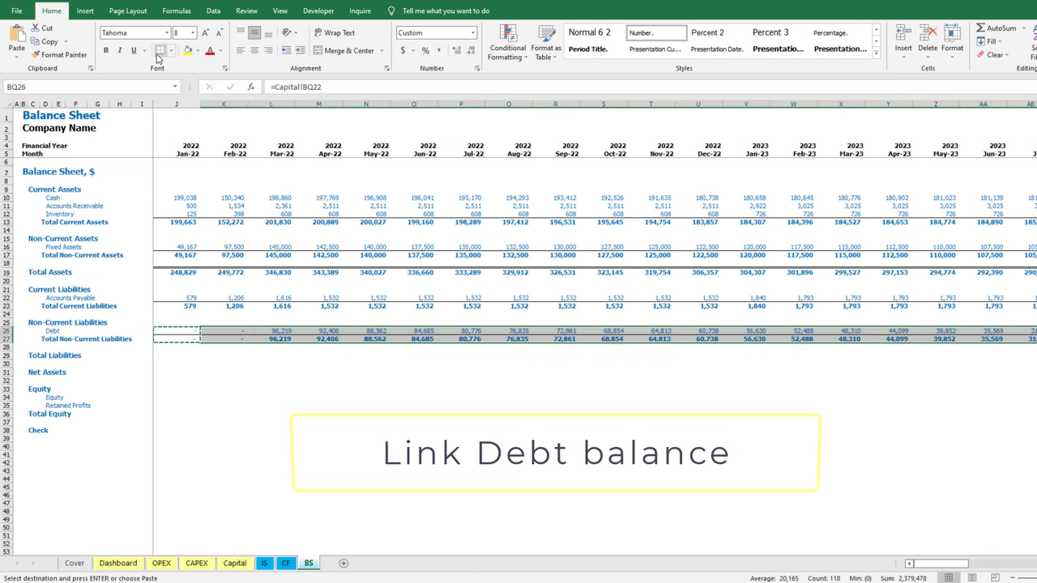
Calculate January's Total Liabilities in J29 with =J23+J27
{"action": "left_click", "coordinate": [175, 354]}
{"action": "type", "text": "="}
{"action": "left_click", "coordinate": [192, 306]}
{"action": "type", "text": "+"}
{"action": "left_click", "coordinate": [185, 337]}
{"action": "key", "text": "ctrl+Return"}
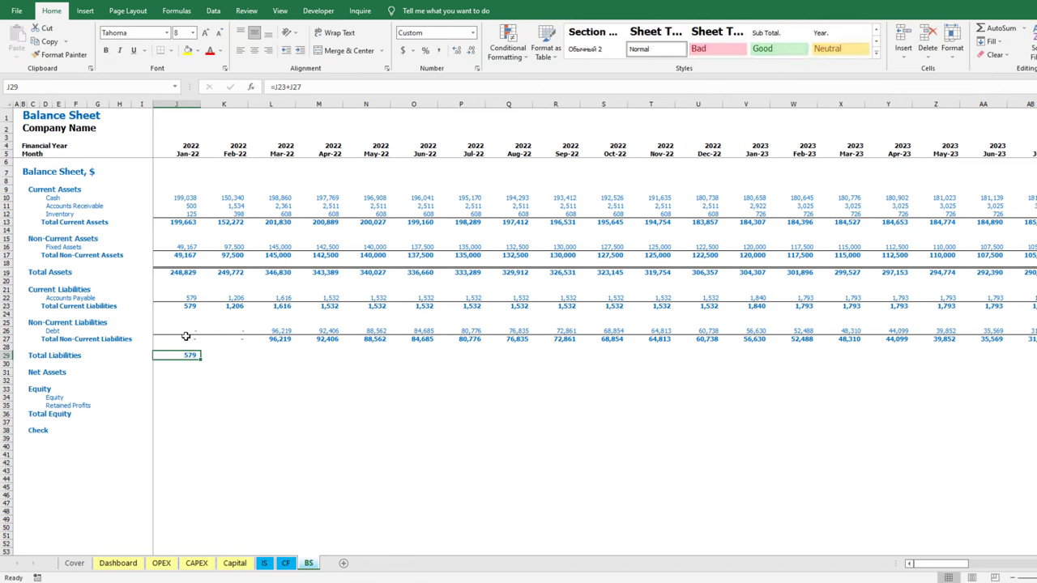
Copy the Total Liabilities formula from J29 across the remaining months of row 29
{"action": "key", "text": "ctrl+c"}
{"action": "key", "text": "Up"}
{"action": "key", "text": "Up"}
{"action": "key", "text": "ctrl+Right"}
{"action": "key", "text": "Down"}
{"action": "key", "text": "Down"}
{"action": "key", "text": "ctrl+shift+Left"}
{"action": "key", "text": "shift+Right"}
{"action": "key", "text": "ctrl+v"}
Copy the double-bordered blank row 18 onto row 28 above Total Liabilities
{"action": "left_click", "coordinate": [7, 264]}
{"action": "key", "text": "ctrl+c"}
{"action": "left_click", "coordinate": [6, 348]}
{"action": "key", "text": "ctrl+v"}
{"action": "key", "text": "Escape"}
{"action": "left_click", "coordinate": [267, 405]}
Calculate January's Net Assets in J31 as total assets less total liabilities with =J19-J29
{"action": "left_click", "coordinate": [168, 377]}
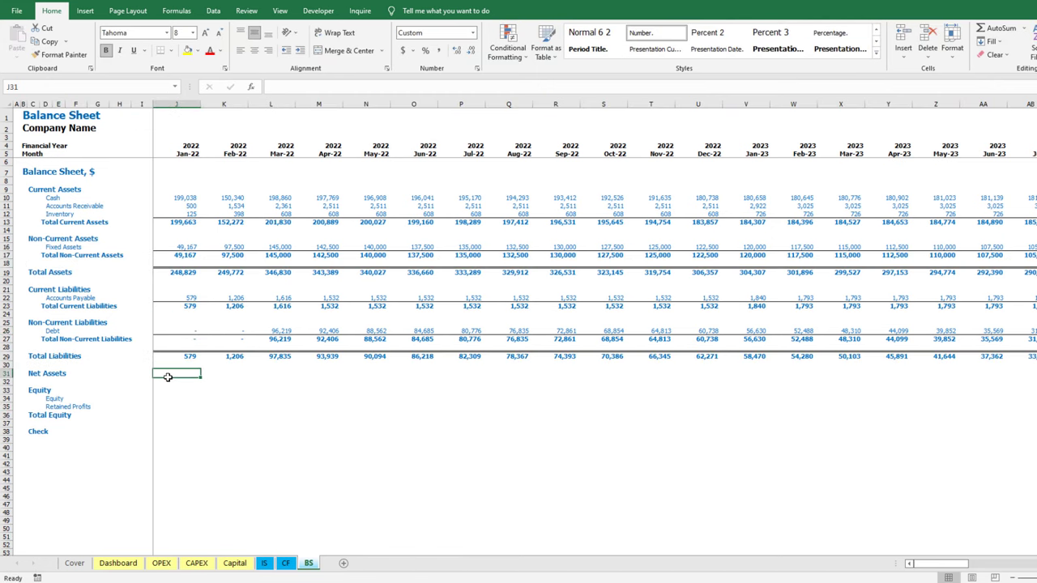
{"action": "type", "text": "="}
{"action": "left_click", "coordinate": [180, 273]}
{"action": "type", "text": "-"}
{"action": "left_click", "coordinate": [184, 356]}
{"action": "key", "text": "ctrl+Return"}
Copy the Net Assets formula from J31 across the remaining months of row 31
{"action": "key", "text": "ctrl+c"}
{"action": "key", "text": "Up"}
{"action": "key", "text": "Up"}
{"action": "key", "text": "ctrl+Right"}
{"action": "key", "text": "Down"}
{"action": "key", "text": "Down"}
{"action": "key", "text": "ctrl+shift+Left"}
{"action": "key", "text": "shift+Right"}
{"action": "key", "text": "ctrl+v"}
{"action": "key", "text": "ctrl+Right"}
{"action": "key", "text": "ctrl+Left"}
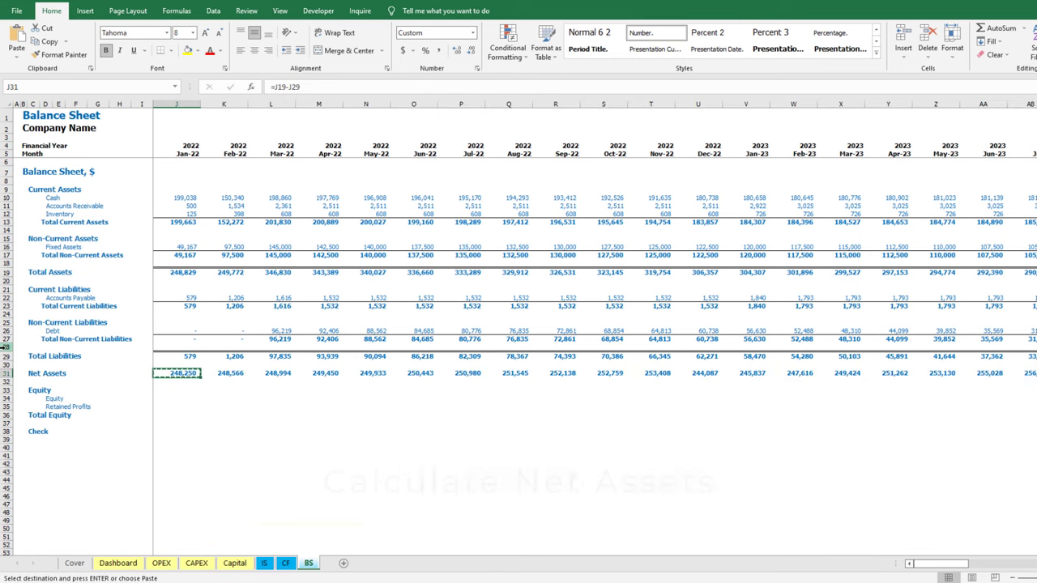
Link January's Equity in J34 to the closing ordinary equity on the Capital sheet with =Capital!J35
{"action": "left_click", "coordinate": [174, 399]}
{"action": "key", "text": "Escape"}
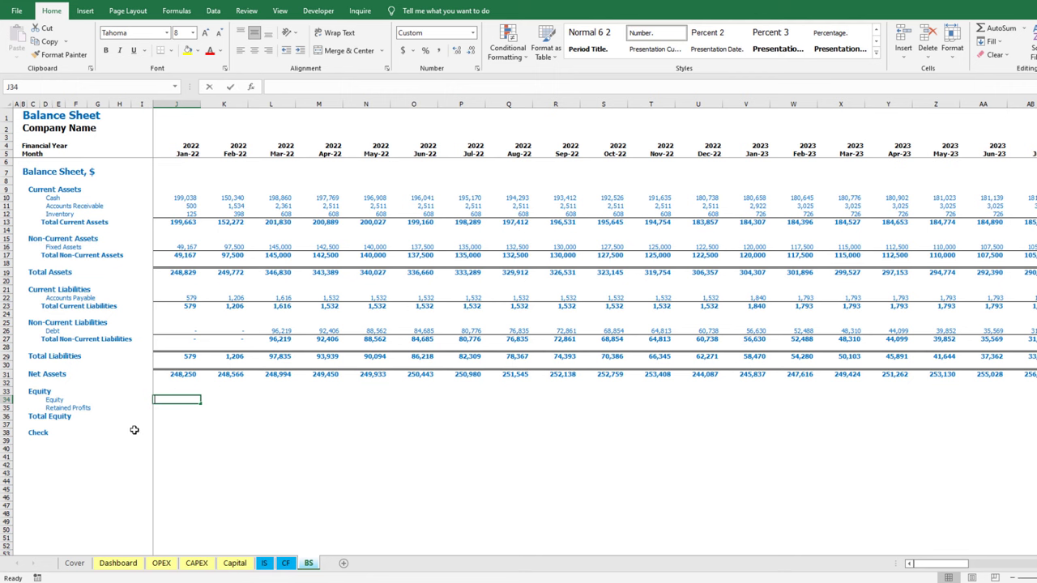
{"action": "type", "text": "="}
{"action": "left_click", "coordinate": [234, 563]}
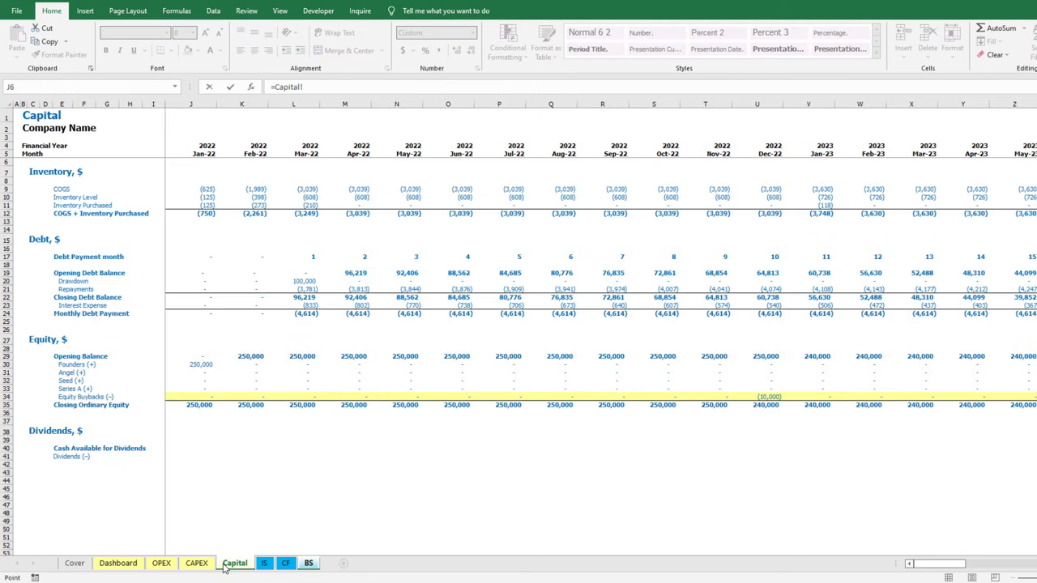
{"action": "left_click", "coordinate": [179, 405]}
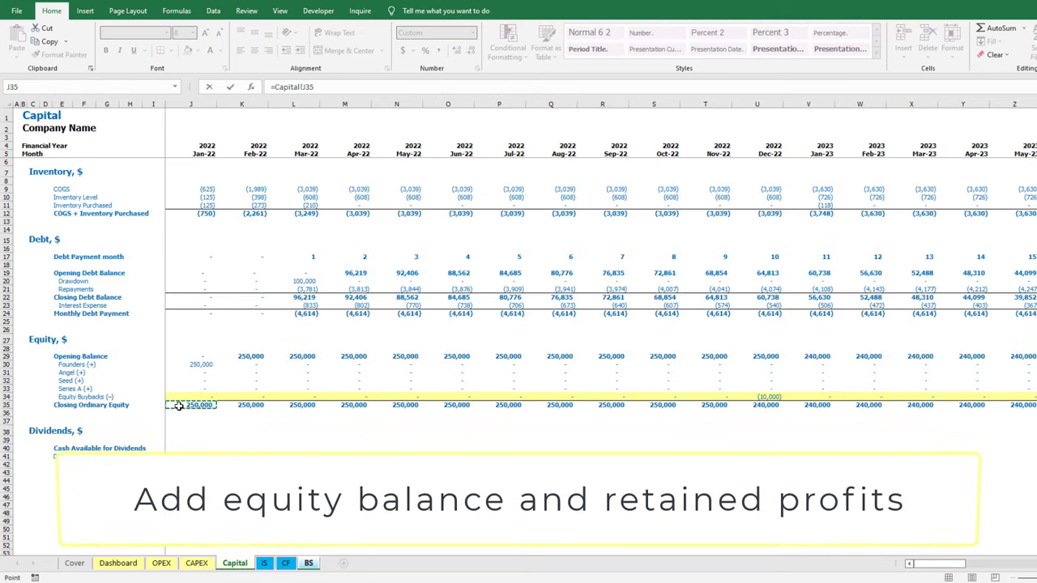
{"action": "key", "text": "Return"}
Calculate January's Retained Profits in J35 as the prior balance plus the income statement's net profit with =I35+IS!J87
{"action": "type", "text": "="}
{"action": "key", "text": "Left"}
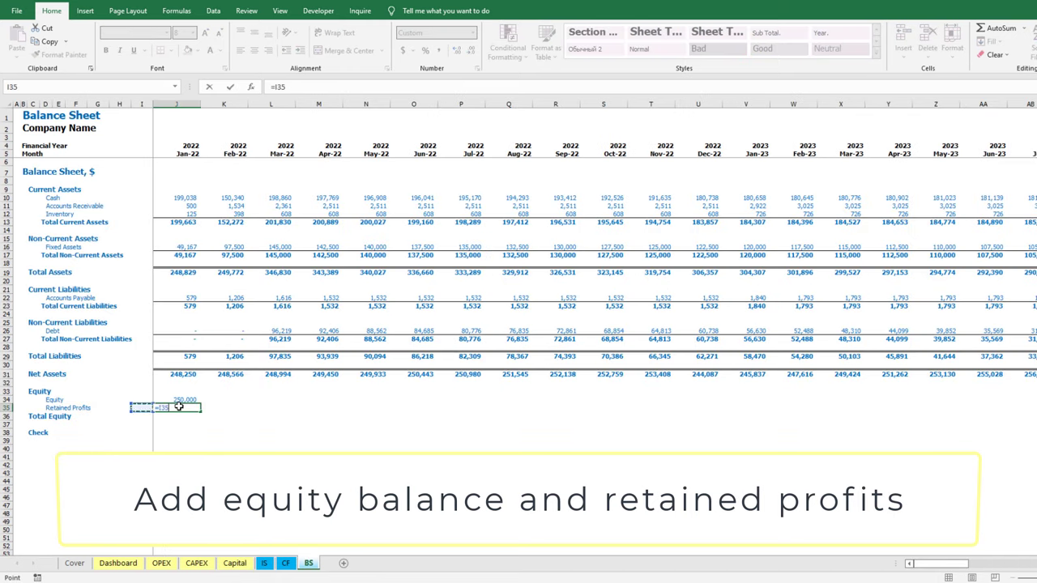
{"action": "type", "text": "+"}
{"action": "left_click", "coordinate": [263, 563]}
{"action": "scroll", "coordinate": [518, 324], "scroll_direction": "down", "scroll_amount": 14}
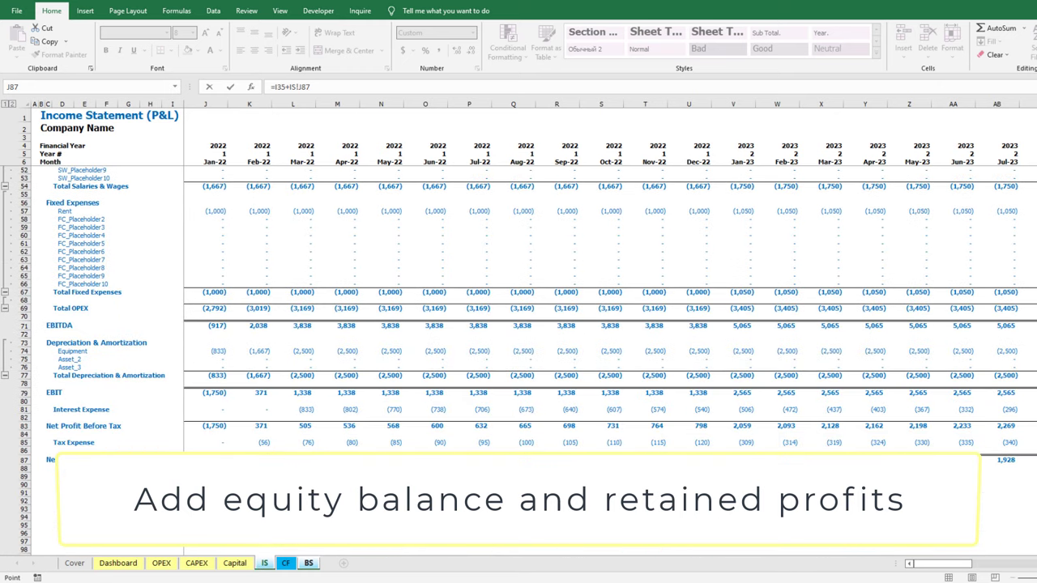
{"action": "key", "text": "Return"}
Sum January's Total Equity in J36 with =SUM(J34:J35) and add a bottom border to J35
{"action": "left_click", "coordinate": [176, 416]}
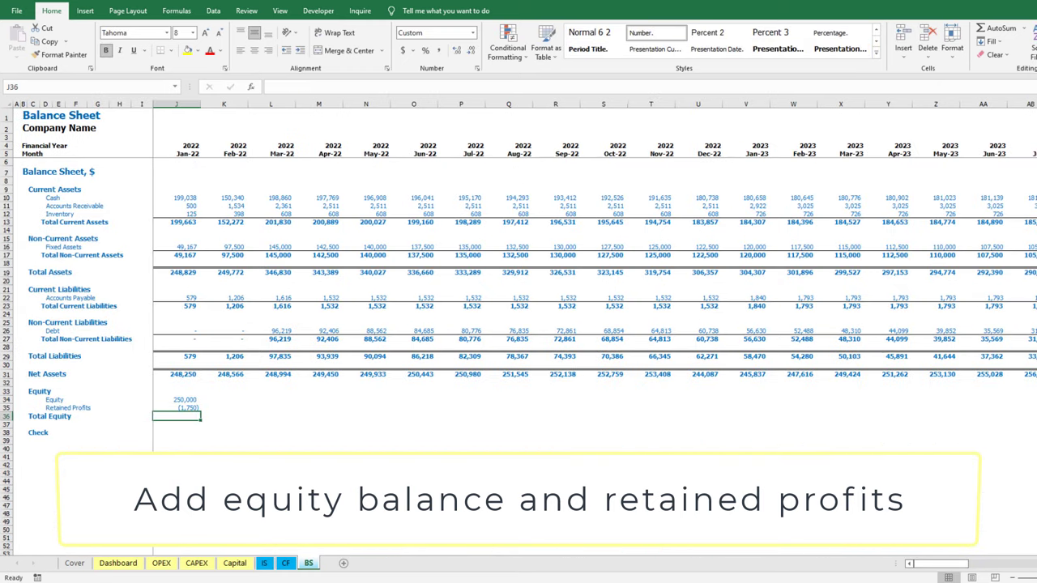
{"action": "key", "text": "alt+equal"}
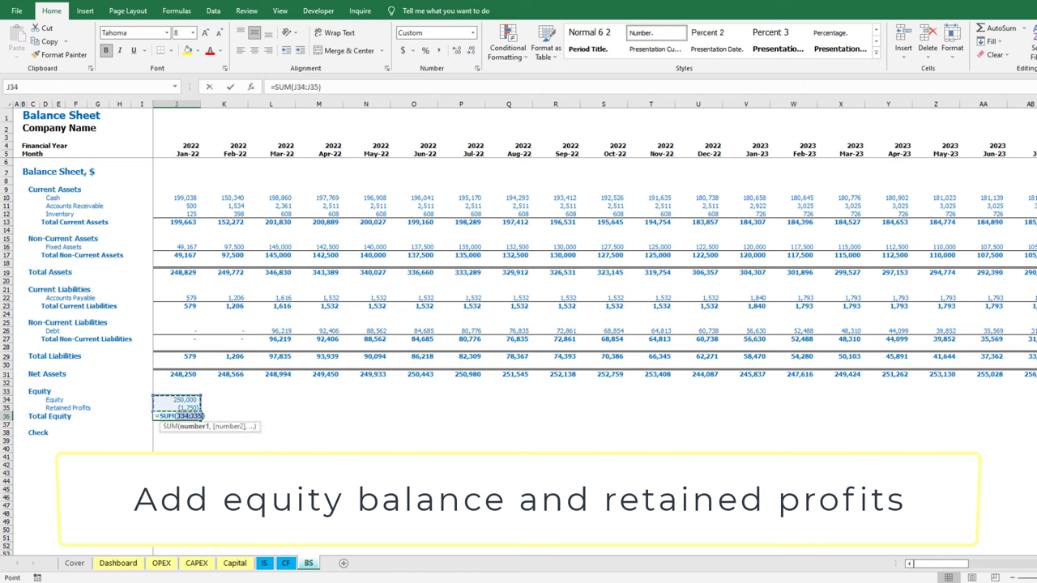
{"action": "key", "text": "Return"}
{"action": "key", "text": "Up"}
{"action": "key", "text": "Up"}
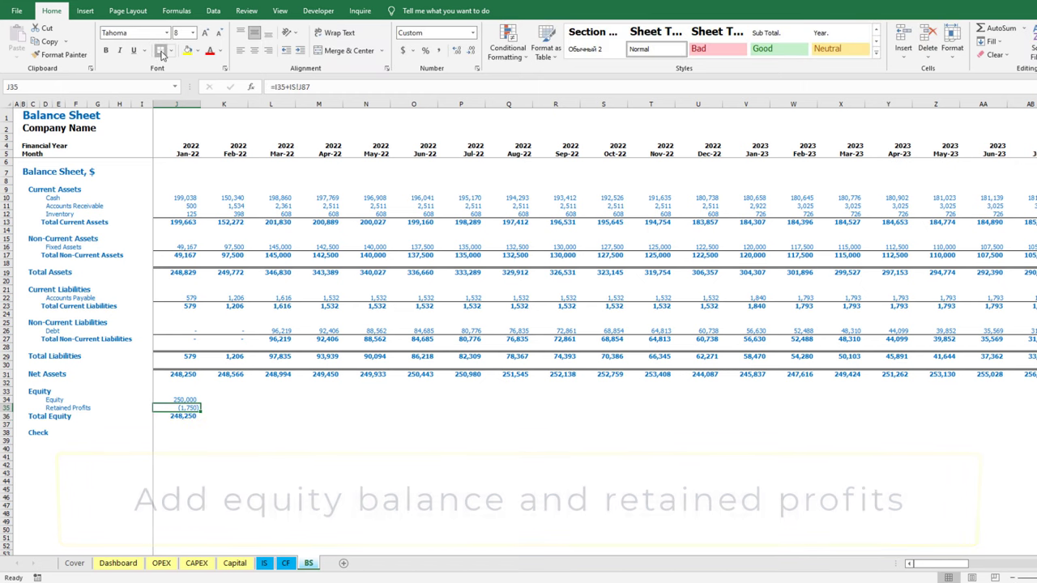
Copy the Equity, Retained Profits and Total Equity formulas in J34:J36 across the remaining months
{"action": "key", "text": "Up"}
{"action": "key", "text": "shift+Down"}
{"action": "key", "text": "shift+Down"}
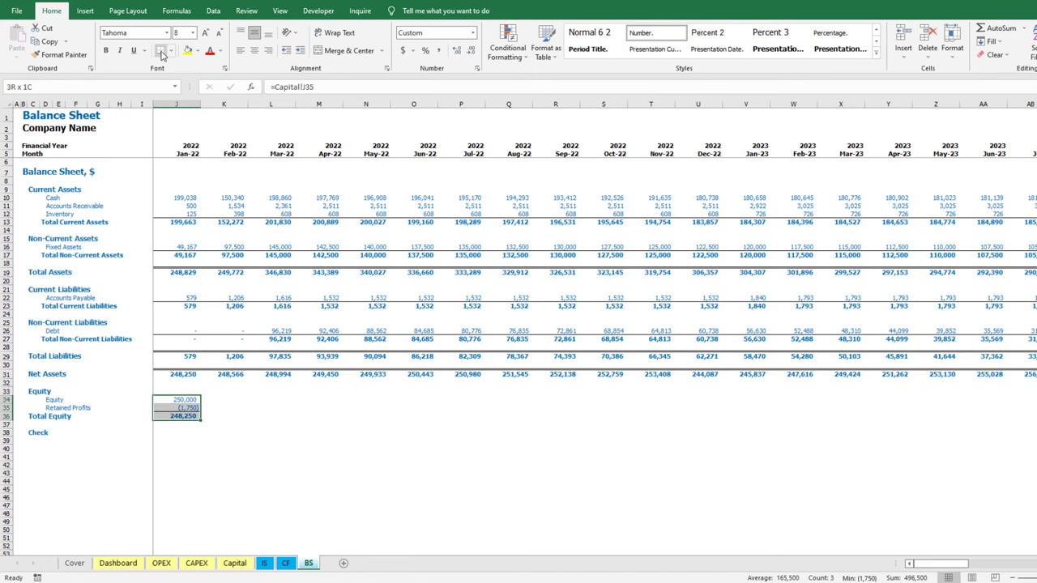
{"action": "key", "text": "ctrl+c"}
{"action": "key", "text": "Up"}
{"action": "key", "text": "Up"}
{"action": "key", "text": "Up"}
{"action": "key", "text": "ctrl+Right"}
{"action": "key", "text": "Down"}
{"action": "key", "text": "Down"}
{"action": "key", "text": "Down"}
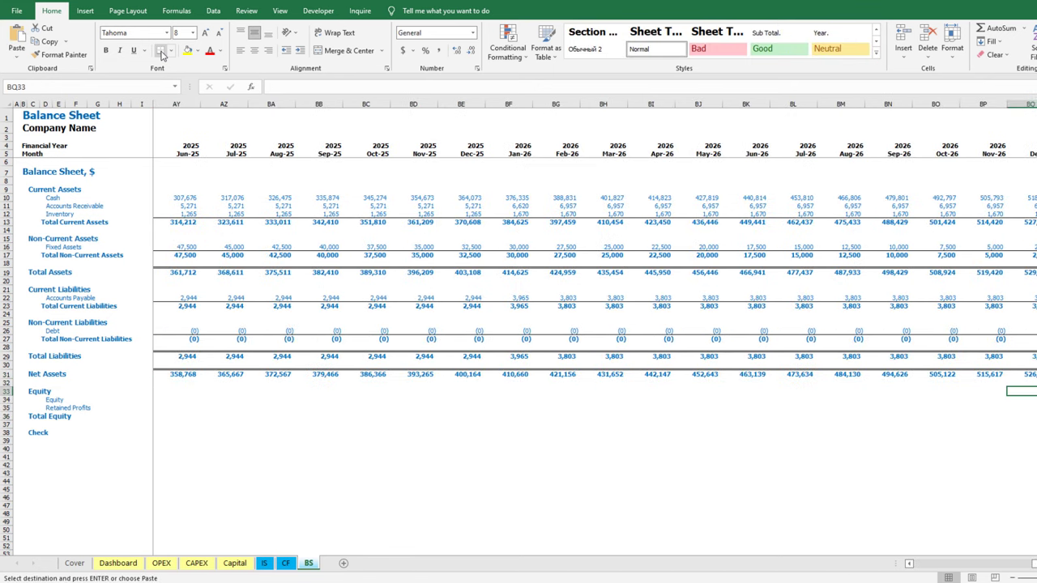
{"action": "key", "text": "ctrl+shift+Left"}
{"action": "key", "text": "shift+Right"}
{"action": "key", "text": "ctrl+v"}
{"action": "key", "text": "Left"}
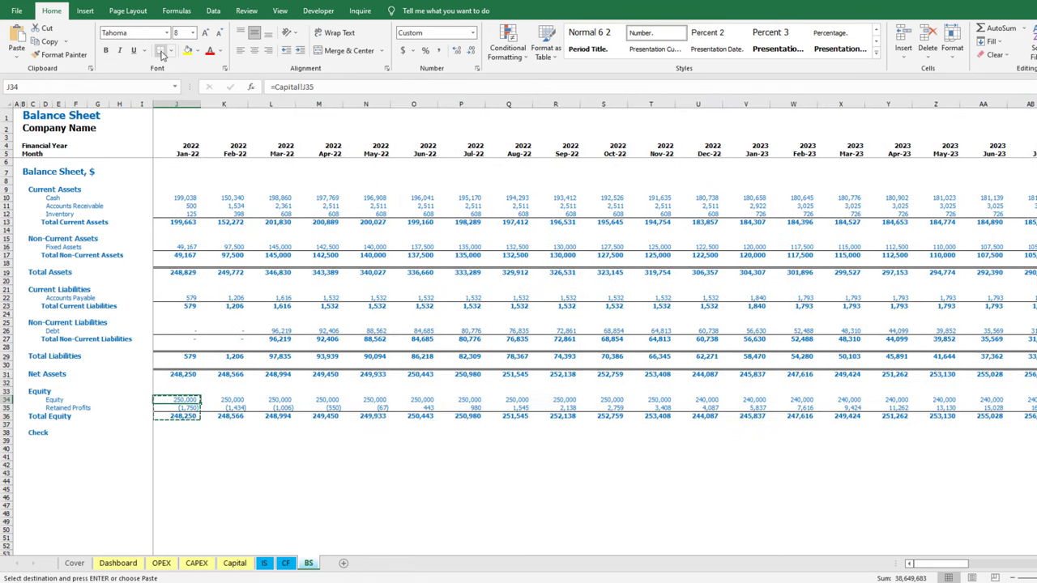
Calculate January's balance Check in J38 as net assets less total equity with =J31-J36
{"action": "key", "text": "Down"}
{"action": "key", "text": "Down"}
{"action": "key", "text": "Down"}
{"action": "key", "text": "Down"}
{"action": "type", "text": "="}
{"action": "key", "text": "Up"}
{"action": "key", "text": "Up"}
{"action": "key", "text": "Up"}
{"action": "key", "text": "Up"}
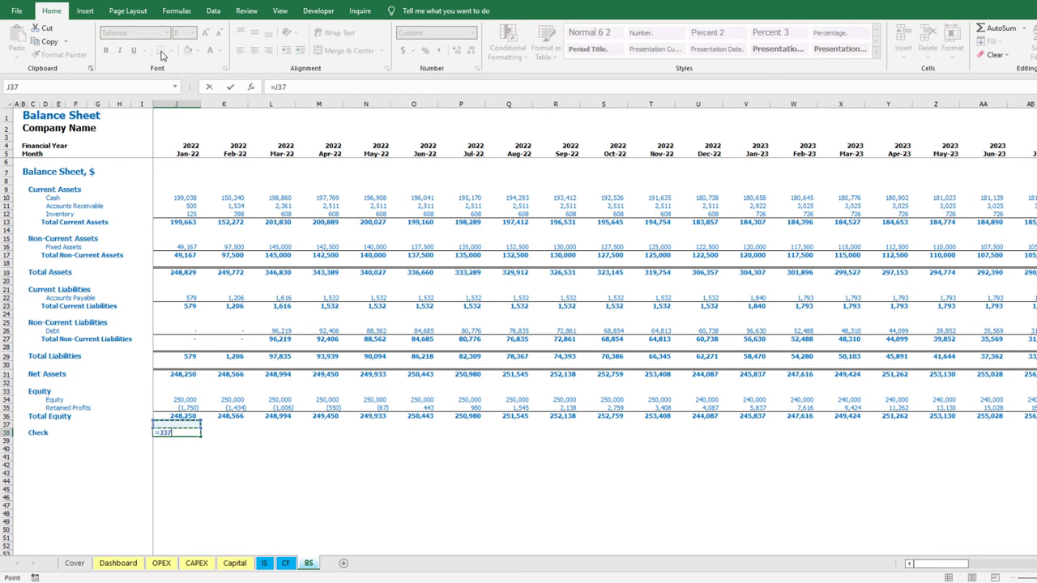
{"action": "key", "text": "Up"}
{"action": "key", "text": "Up"}
{"action": "key", "text": "Up"}
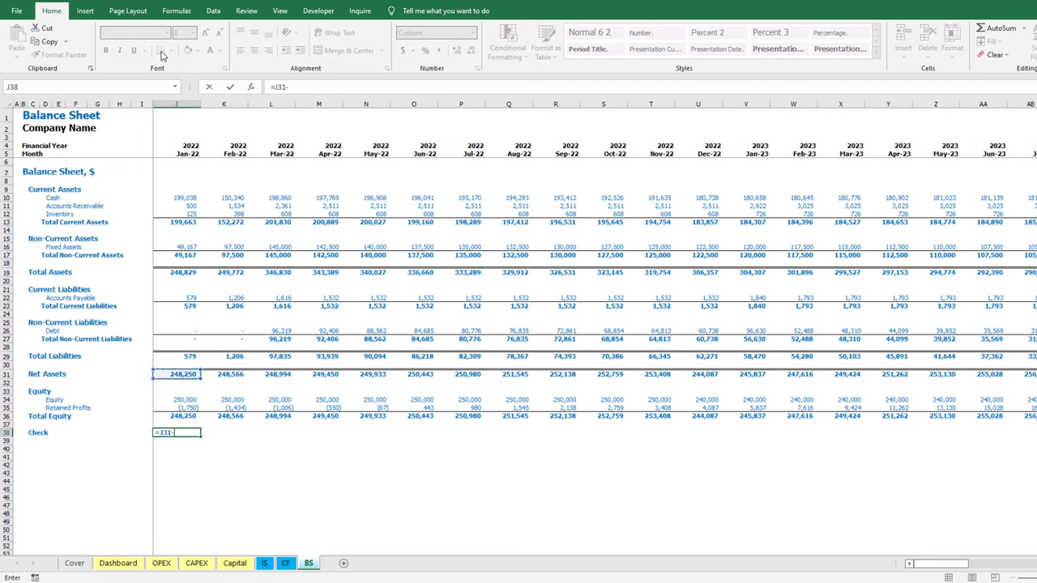
{"action": "type", "text": "-"}
{"action": "key", "text": "Up"}
{"action": "key", "text": "Up"}
{"action": "key", "text": "ctrl+Return"}
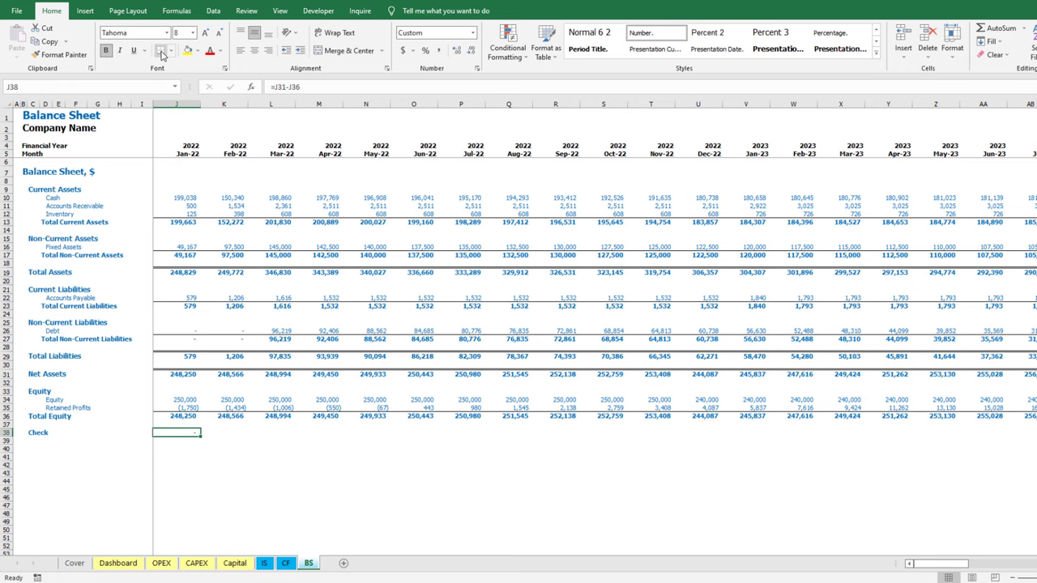
Copy the Check formula from J38 across the remaining months of row 38
{"action": "key", "text": "ctrl+c"}
{"action": "key", "text": "Up"}
{"action": "key", "text": "Up"}
{"action": "key", "text": "ctrl+Right"}
{"action": "key", "text": "Down"}
{"action": "key", "text": "Down"}
{"action": "key", "text": "ctrl+shift+Left"}
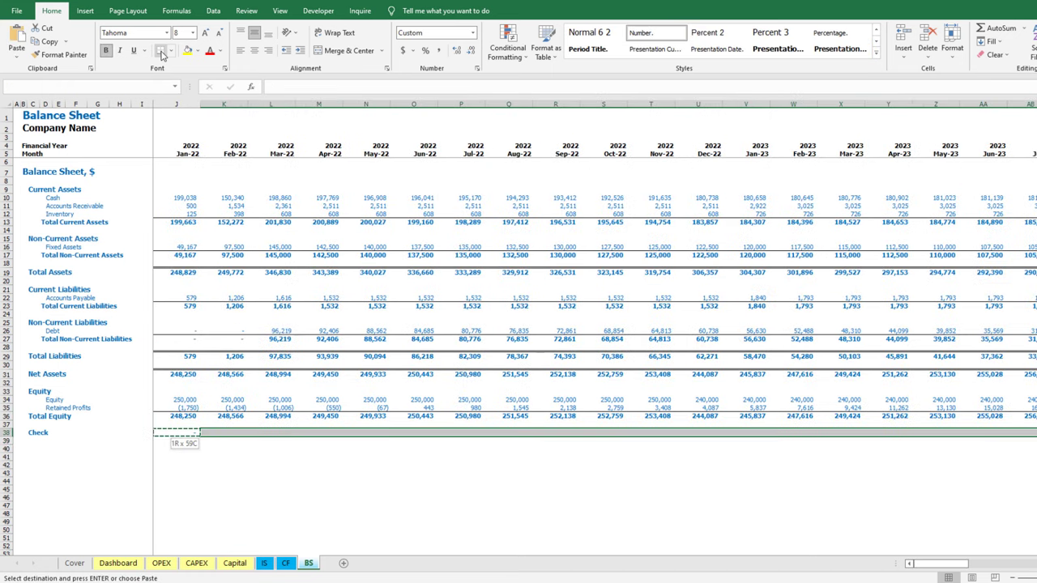
{"action": "key", "text": "shift+Right"}
{"action": "key", "text": "ctrl+v"}
{"action": "key", "text": "ctrl+Left"}
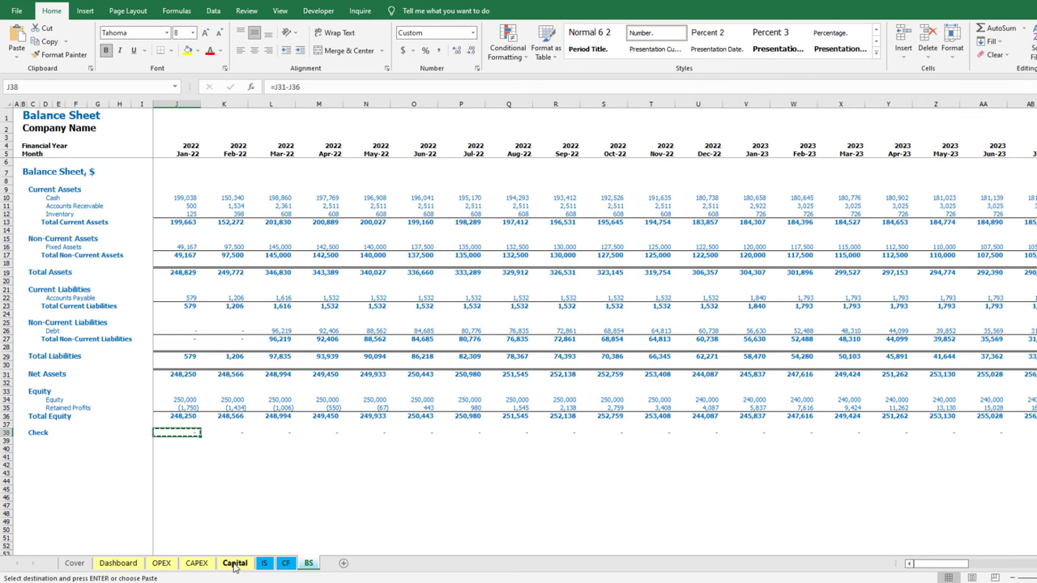
Calculate January's Cash Available for Dividends in J40 of the Capital sheet with =BS!I10+CF!J33
{"action": "left_click", "coordinate": [235, 563]}
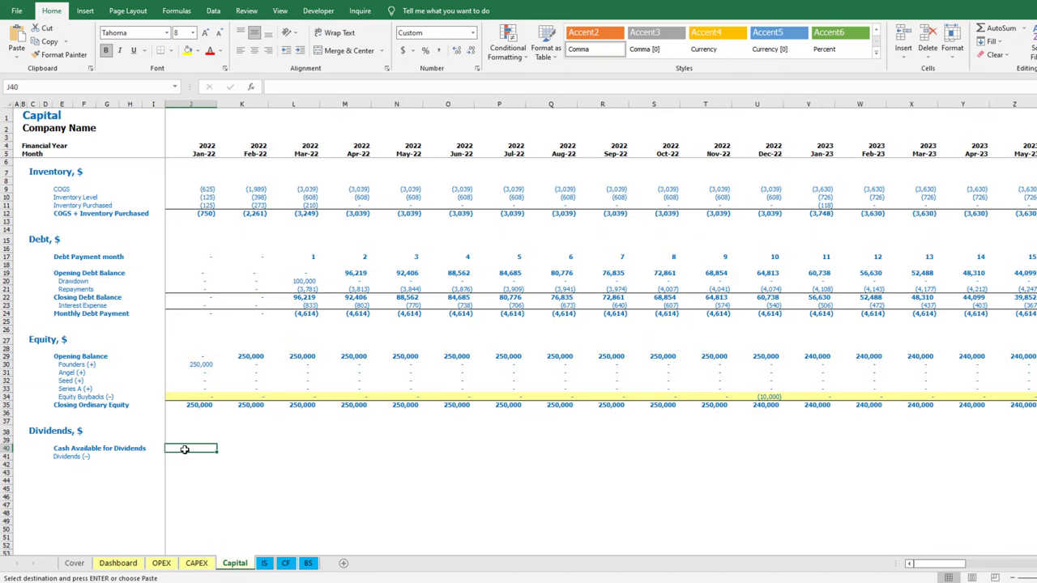
{"action": "type", "text": "="}
{"action": "left_click", "coordinate": [308, 563]}
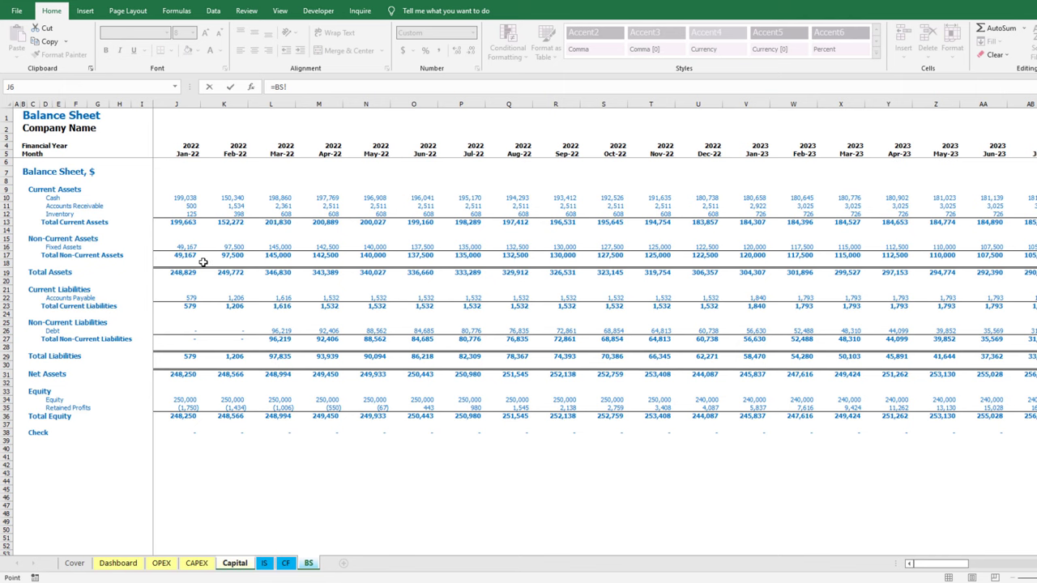
{"action": "left_click", "coordinate": [143, 197]}
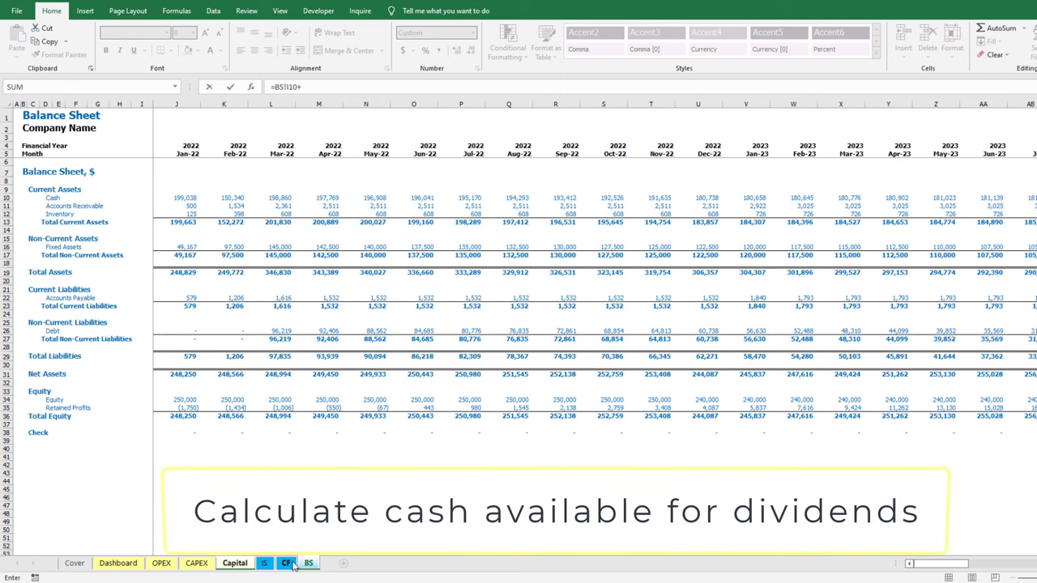
{"action": "left_click", "coordinate": [287, 563]}
{"action": "left_click", "coordinate": [188, 390]}
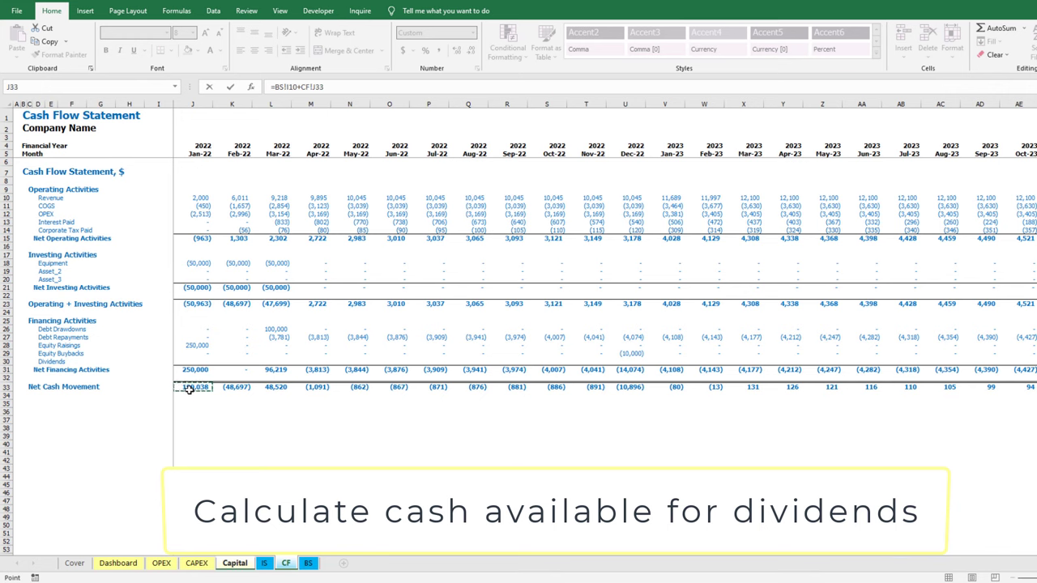
{"action": "key", "text": "Return"}
Copy the Cash Available for Dividends formula from J40 across the remaining months of row 40
{"action": "key", "text": "Up"}
{"action": "key", "text": "ctrl+c"}
{"action": "key", "text": "ctrl+Up"}
{"action": "key", "text": "ctrl+Right"}
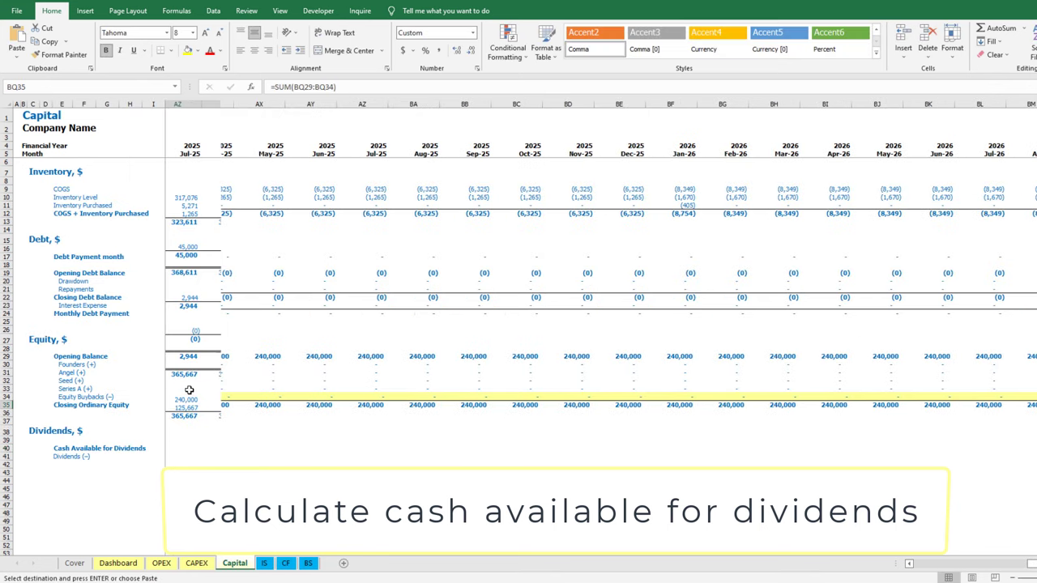
{"action": "key", "text": "Down"}
{"action": "key", "text": "Down"}
{"action": "key", "text": "Down"}
{"action": "key", "text": "Down"}
{"action": "key", "text": "Down"}
{"action": "key", "text": "ctrl+shift+Left"}
{"action": "key", "text": "shift+Right"}
{"action": "key", "text": "ctrl+v"}
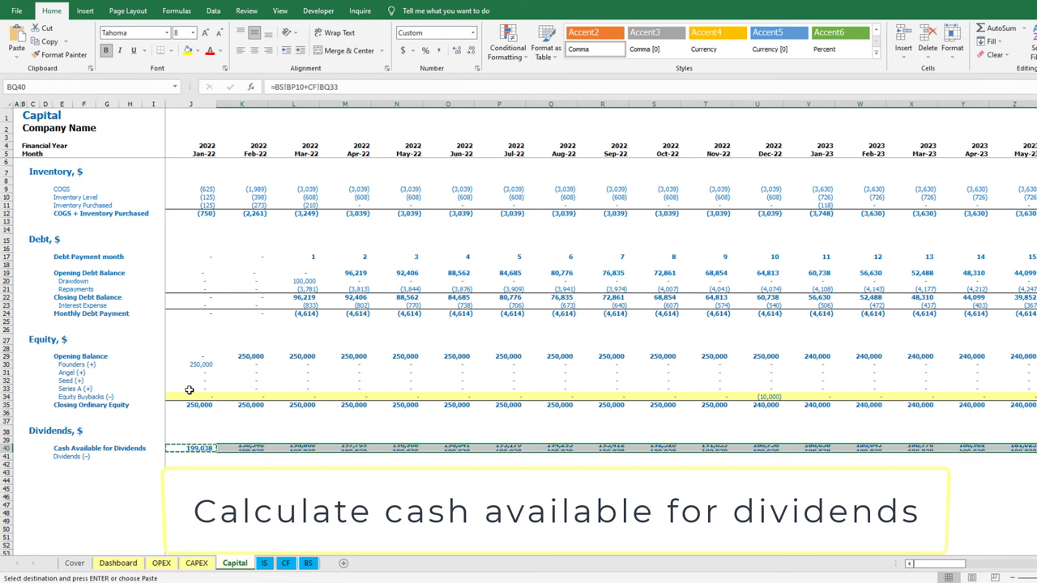
Enter 0 as January's Dividends in J41 and give the cell the light yellow input fill
{"action": "left_click", "coordinate": [200, 459]}
{"action": "key", "text": "Escape"}
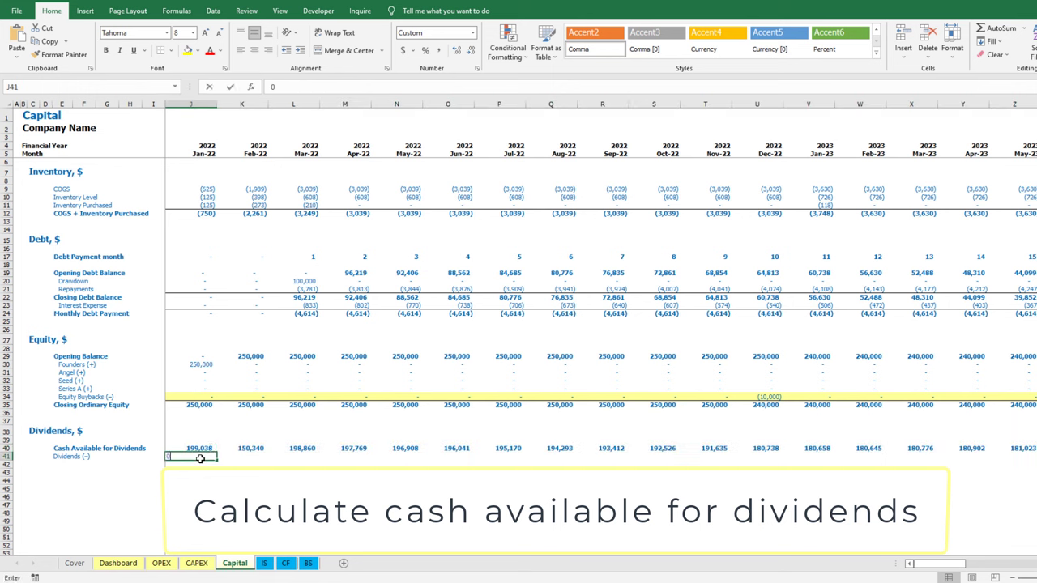
{"action": "left_click", "coordinate": [199, 51]}
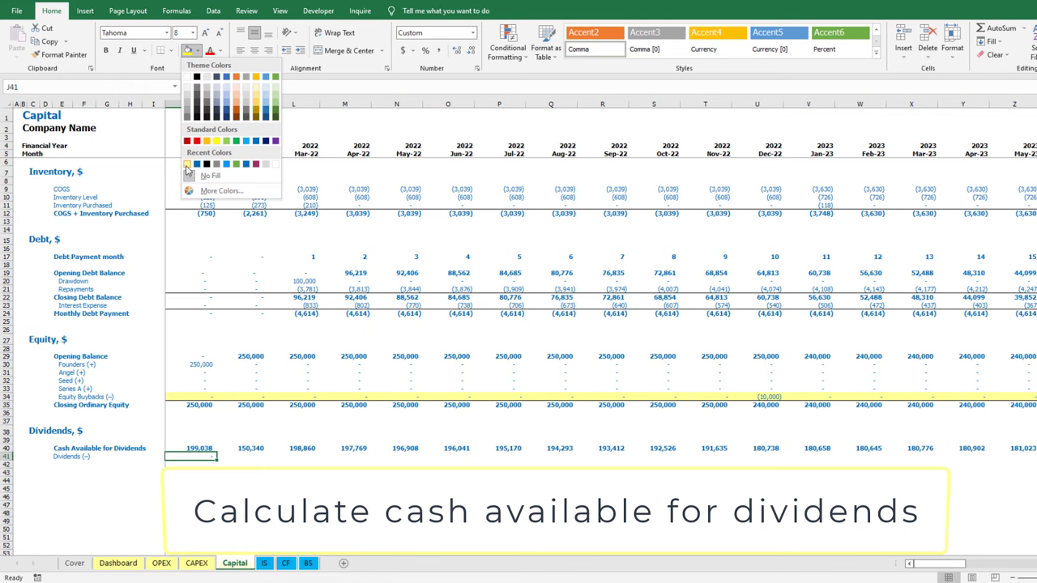
{"action": "left_click", "coordinate": [187, 165]}
Copy the yellow zero Dividends input from J41 across the remaining months of row 41
{"action": "key", "text": "ctrl+c"}
{"action": "key", "text": "ctrl+Right"}
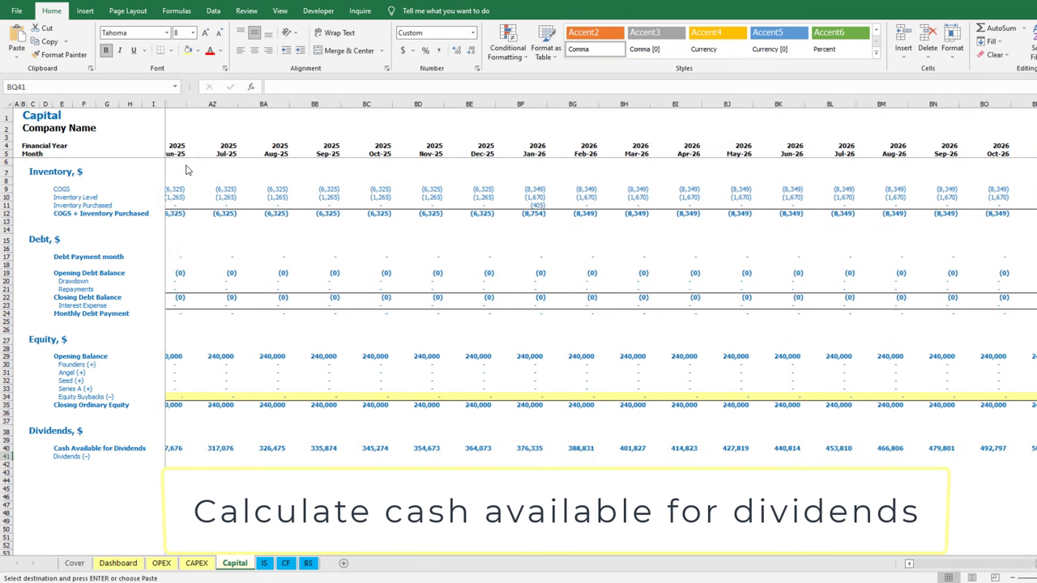
{"action": "key", "text": "ctrl+shift+Left"}
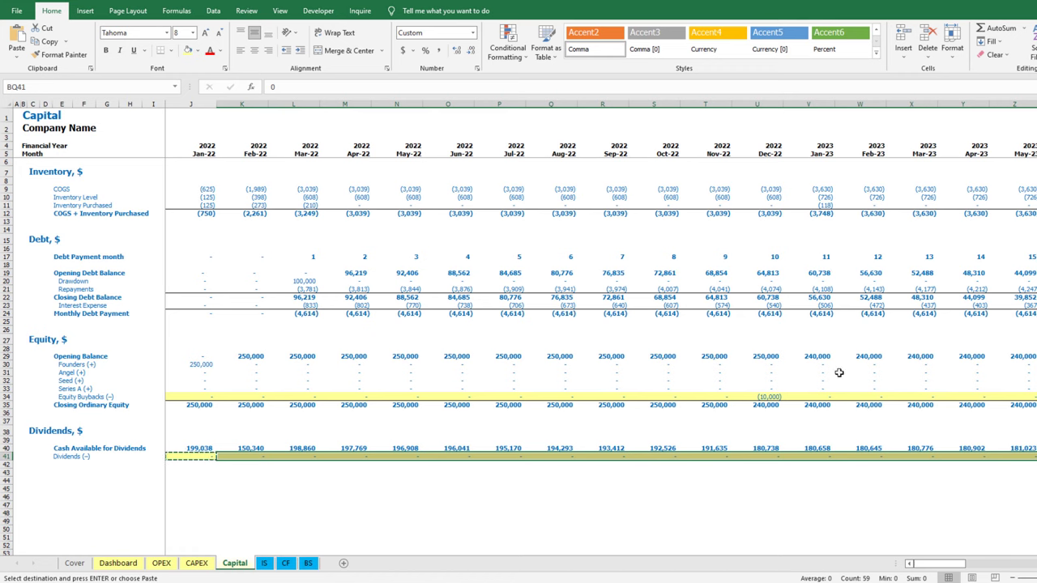
Enter a dividend of -50000 for Jan-23 in V41
{"action": "left_click", "coordinate": [817, 457]}
{"action": "type", "text": "-50000"}
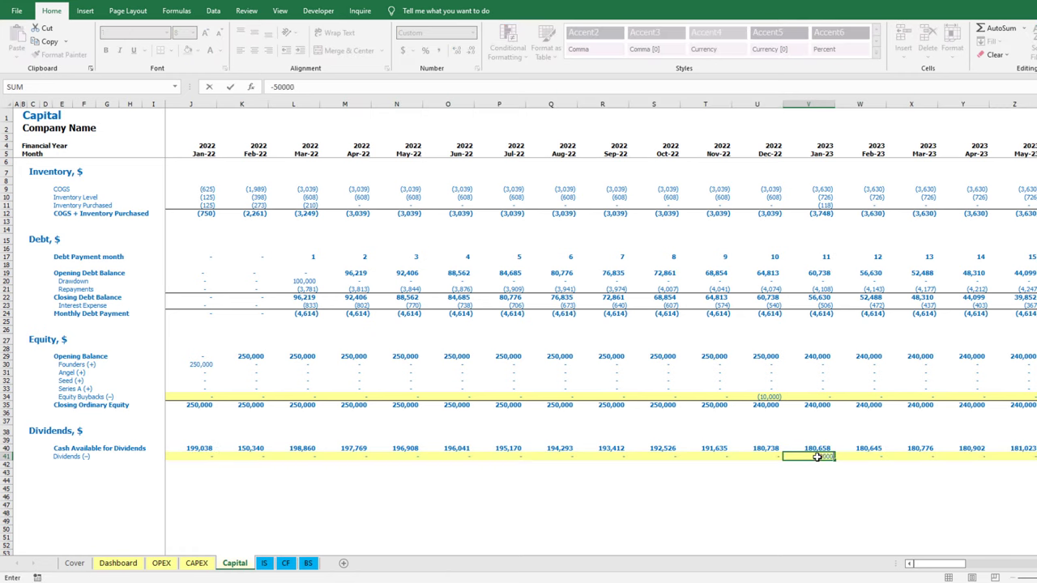
{"action": "key", "text": "Return"}
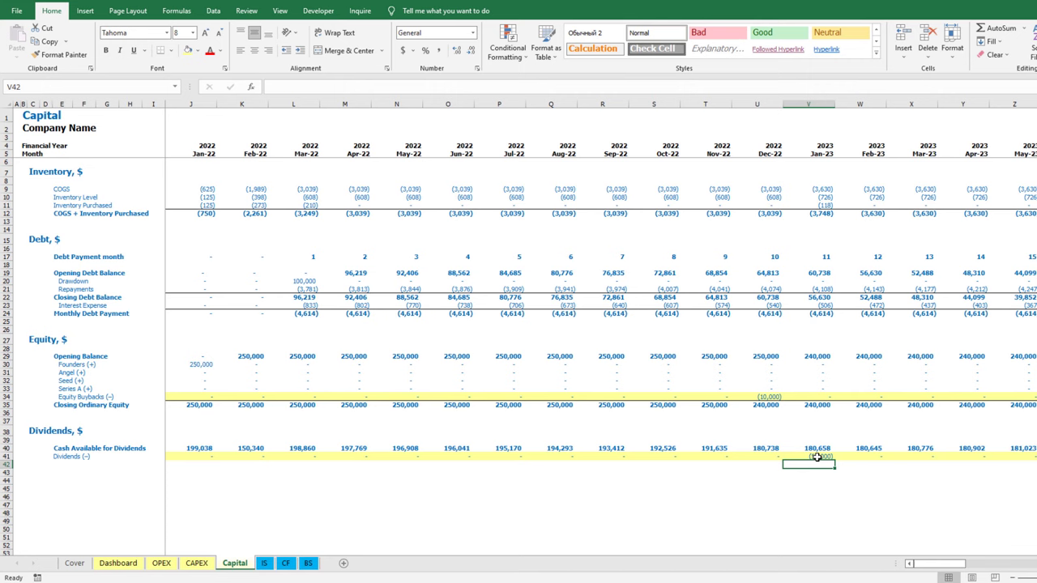
Link January's Dividends in J30 of the cash flow statement to the Capital sheet with =Capital!J41
{"action": "left_click", "coordinate": [286, 564]}
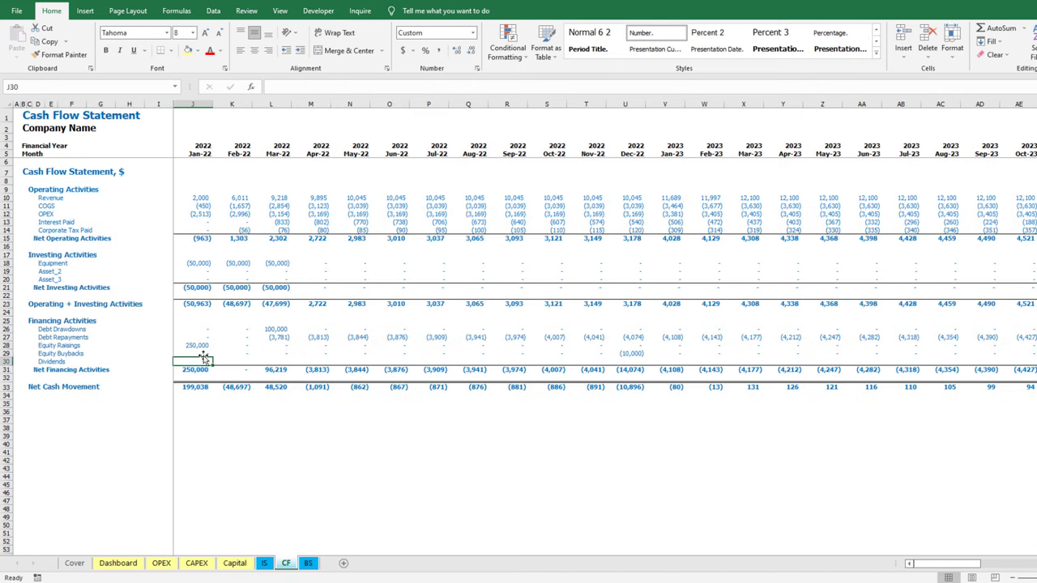
{"action": "type", "text": "="}
{"action": "left_click", "coordinate": [239, 564]}
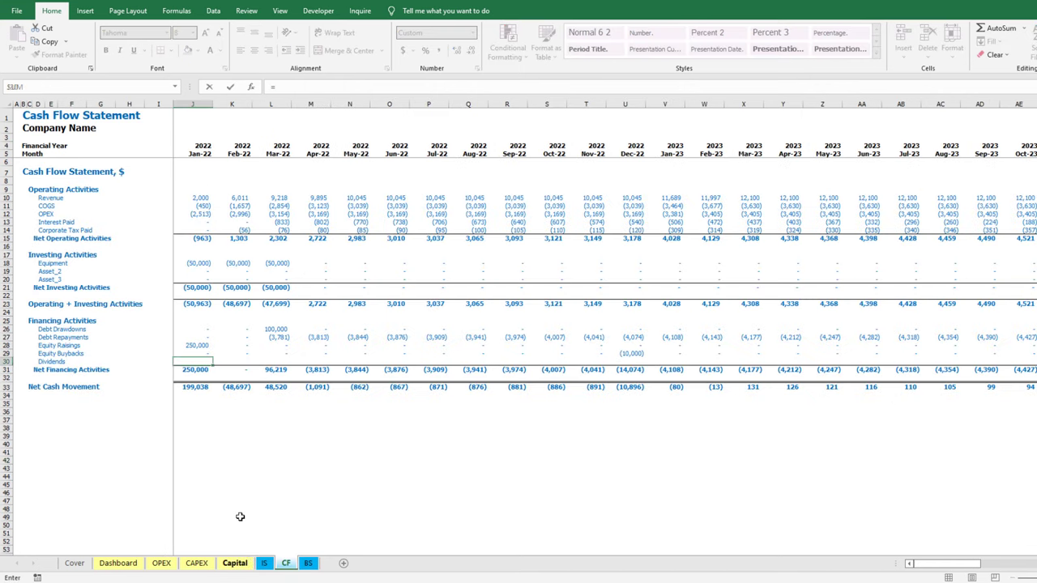
{"action": "key", "text": "Return"}
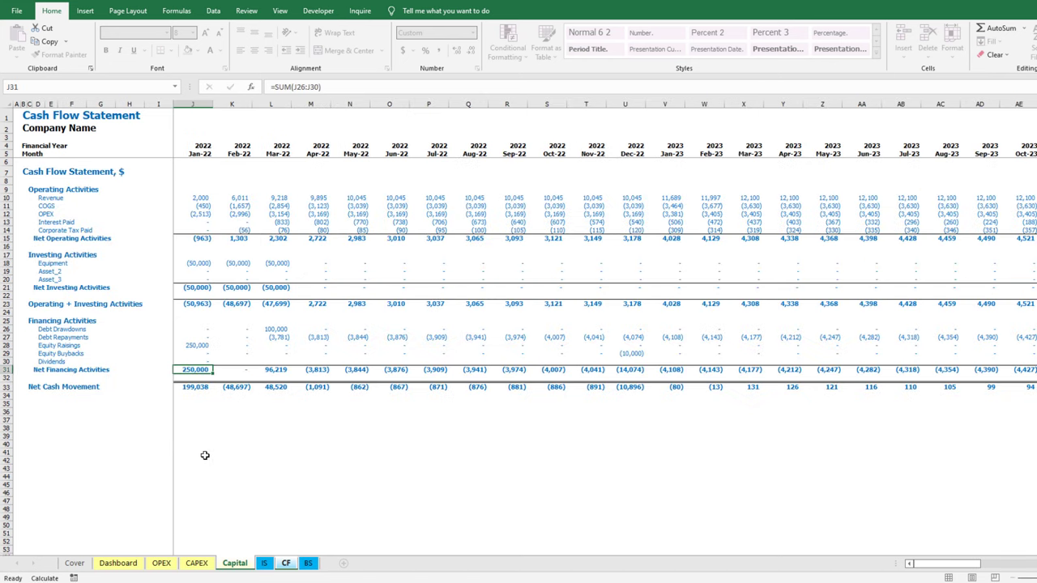
Copy the Dividends link from J30 across the remaining months of row 30 in the cash flow statement
{"action": "key", "text": "Up"}
{"action": "key", "text": "Up"}
{"action": "key", "text": "ctrl+c"}
{"action": "key", "text": "ctrl+Right"}
{"action": "key", "text": "Down"}
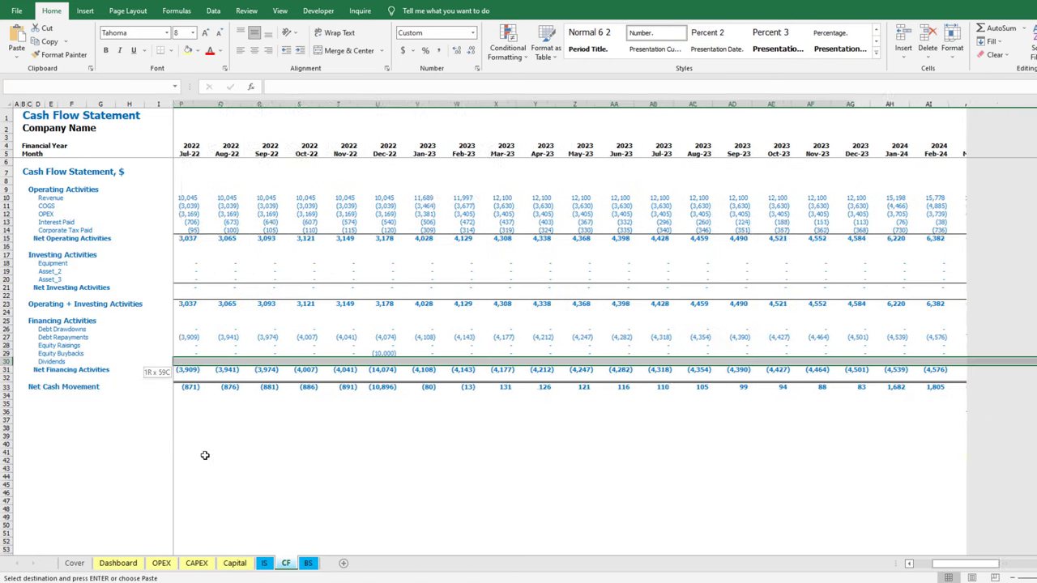
{"action": "key", "text": "ctrl+shift+Left"}
{"action": "key", "text": "ctrl+v"}
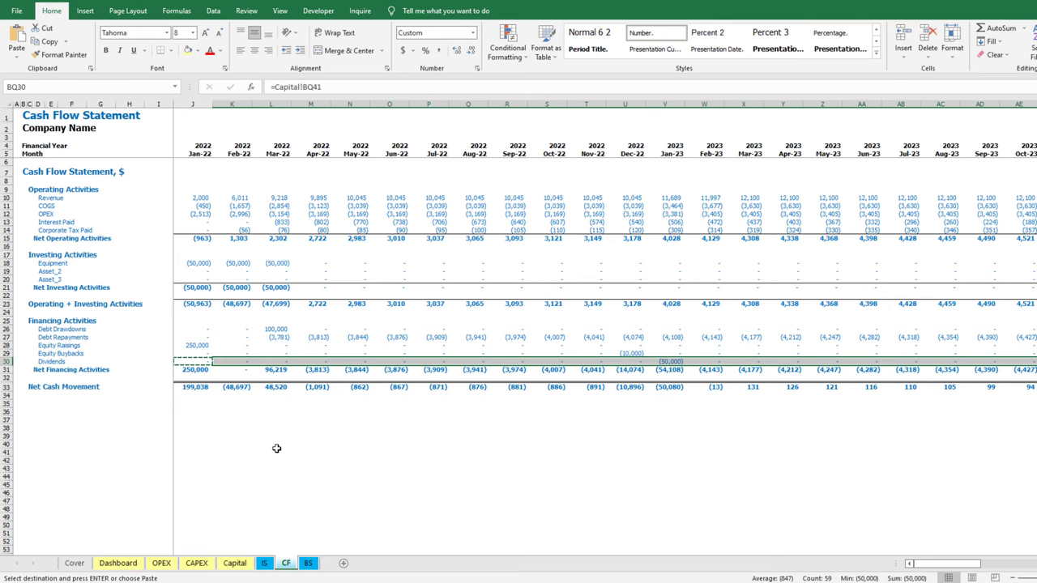
Add the Capital sheet's dividends to January's Retained Profits in J35 of the balance sheet with =I35+IS!J87+Capital!J41
{"action": "left_click", "coordinate": [309, 563]}
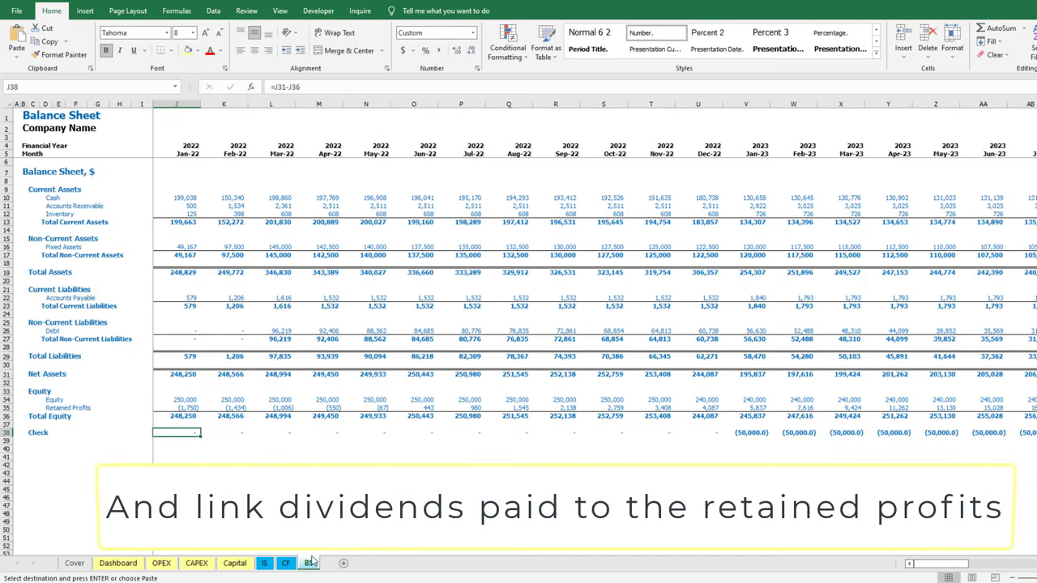
{"action": "left_click", "coordinate": [187, 407]}
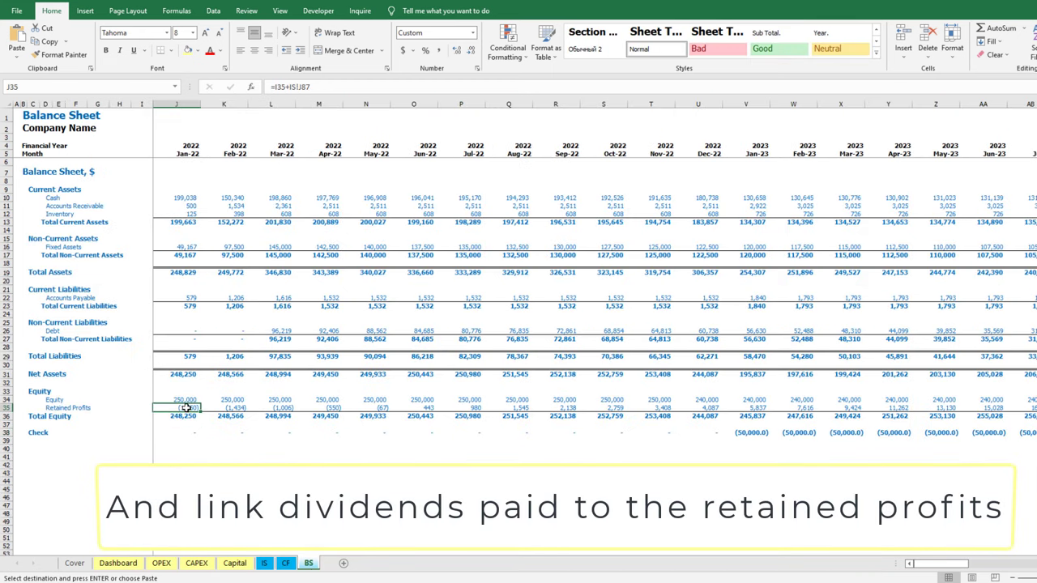
{"action": "left_click", "coordinate": [329, 87]}
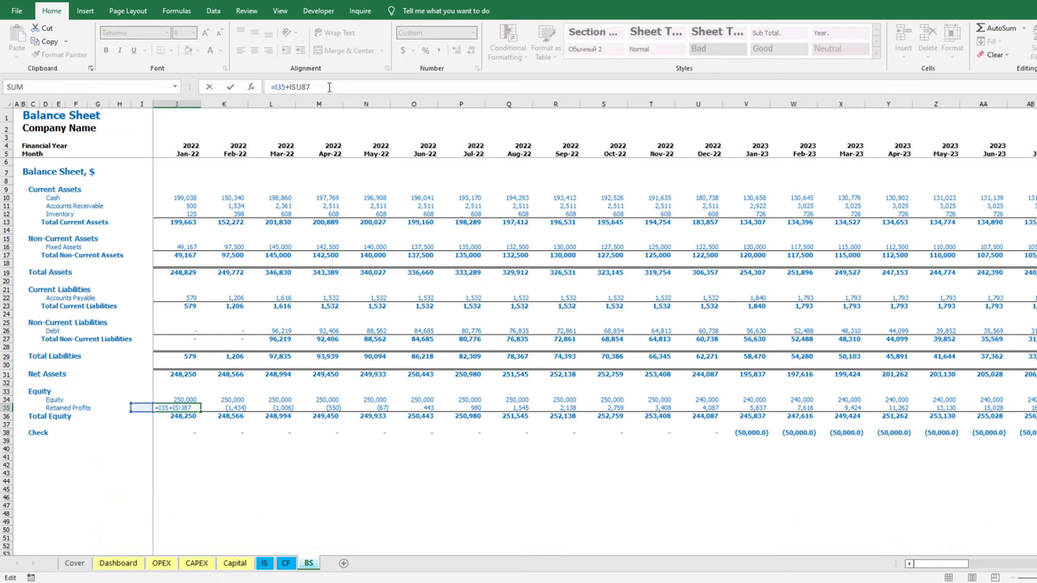
{"action": "left_click", "coordinate": [235, 563]}
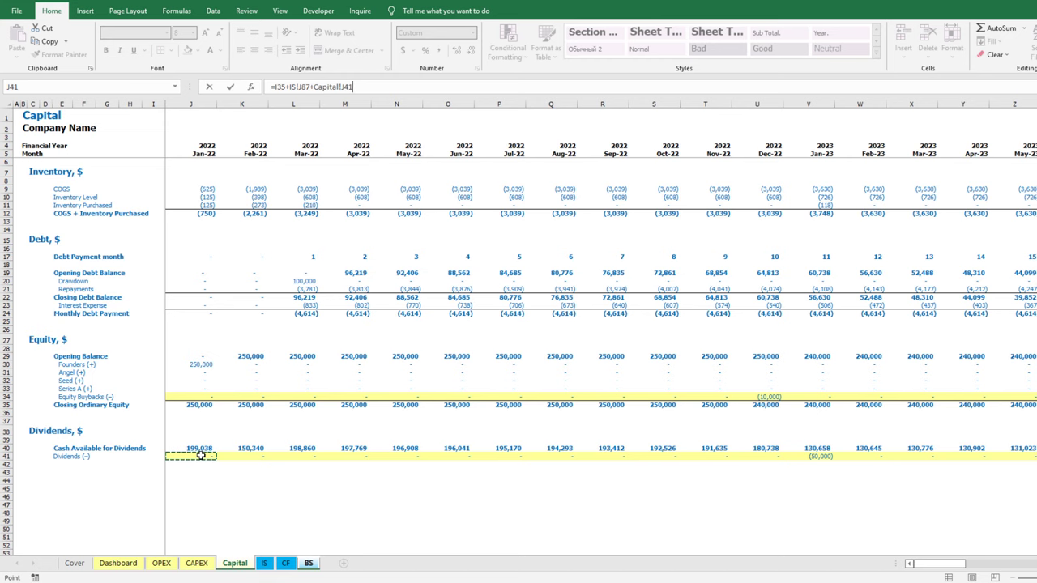
{"action": "key", "text": "Return"}
Copy the Retained Profits formula from J35 across the remaining months of row 35 in the balance sheet
{"action": "key", "text": "Up"}
{"action": "key", "text": "ctrl+c"}
{"action": "key", "text": "Right"}
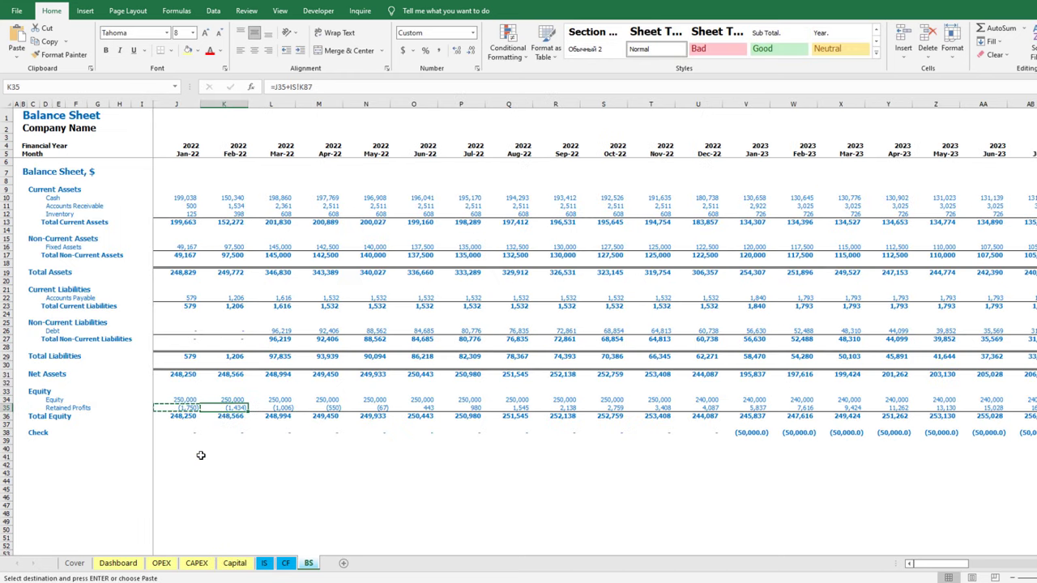
{"action": "key", "text": "Left"}
{"action": "key", "text": "Right"}
{"action": "key", "text": "ctrl+shift+Right"}
{"action": "key", "text": "ctrl+v"}
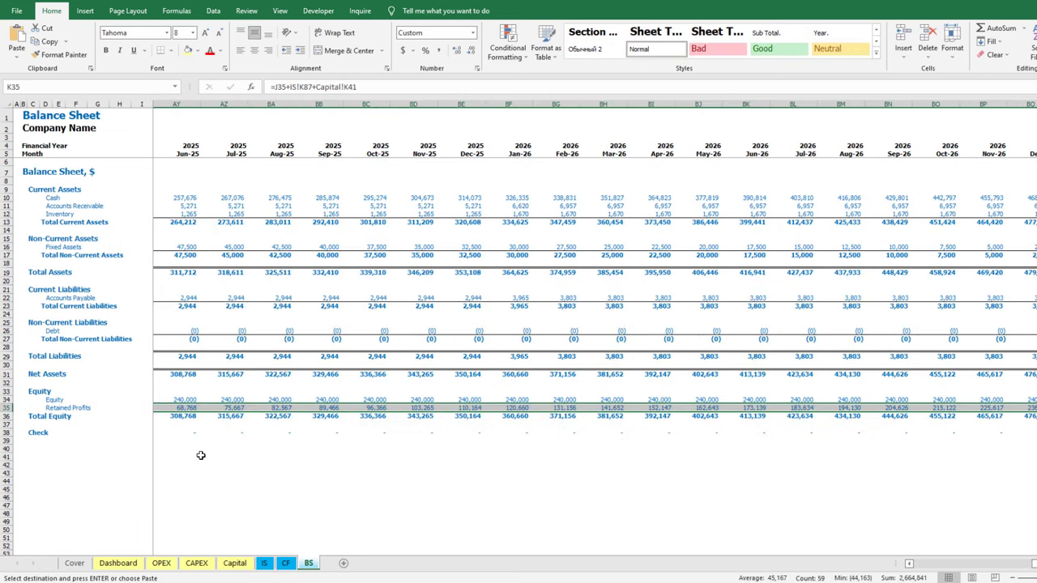
{"action": "key", "text": "Left"}
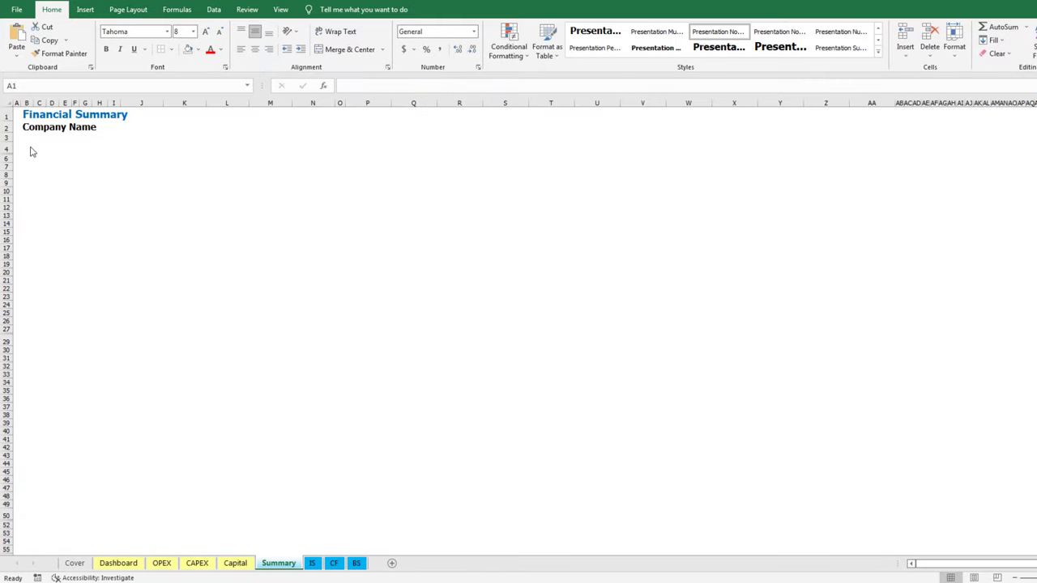
Enter the heading formula ="Income Statement ("&Currency&") - 5 Years to Dec-"&Last_Fin_Year in B4 of the Summary sheet
{"action": "left_click", "coordinate": [30, 148]}
{"action": "type", "text": "=\"\""}
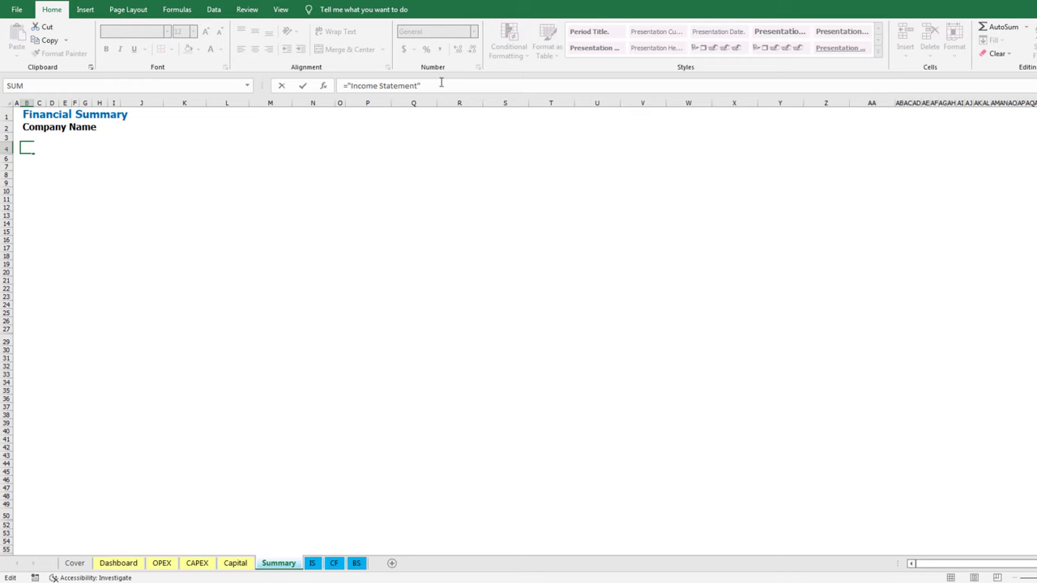
{"action": "key", "text": "BackSpace"}
{"action": "type", "text": "("}
{"action": "key", "text": "Right"}
{"action": "type", "text": "&Currency"}
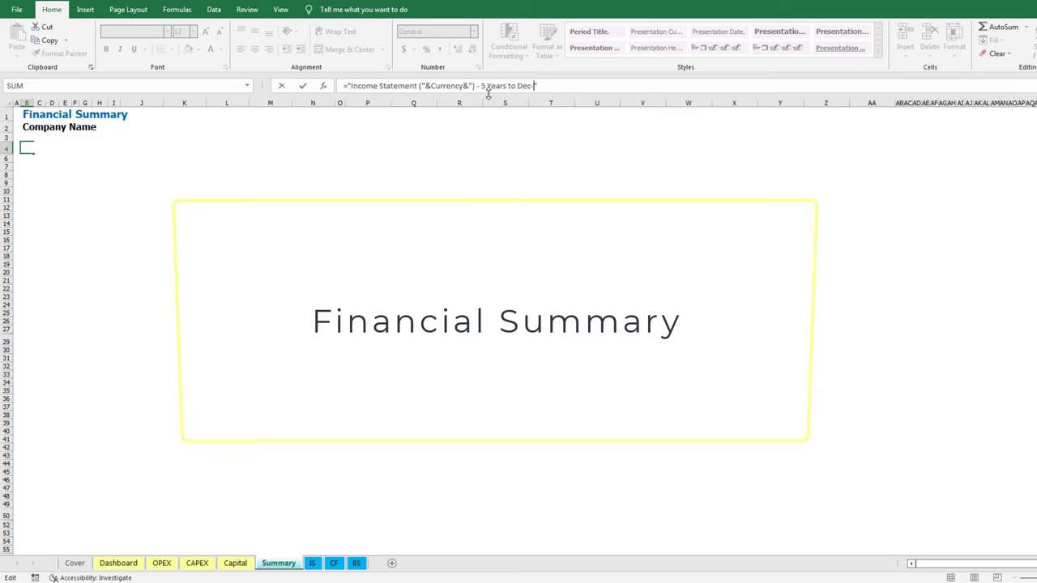
{"action": "left_click", "coordinate": [585, 86]}
{"action": "type", "text": "&Last_Fin_Year"}
{"action": "key", "text": "ctrl+Return"}
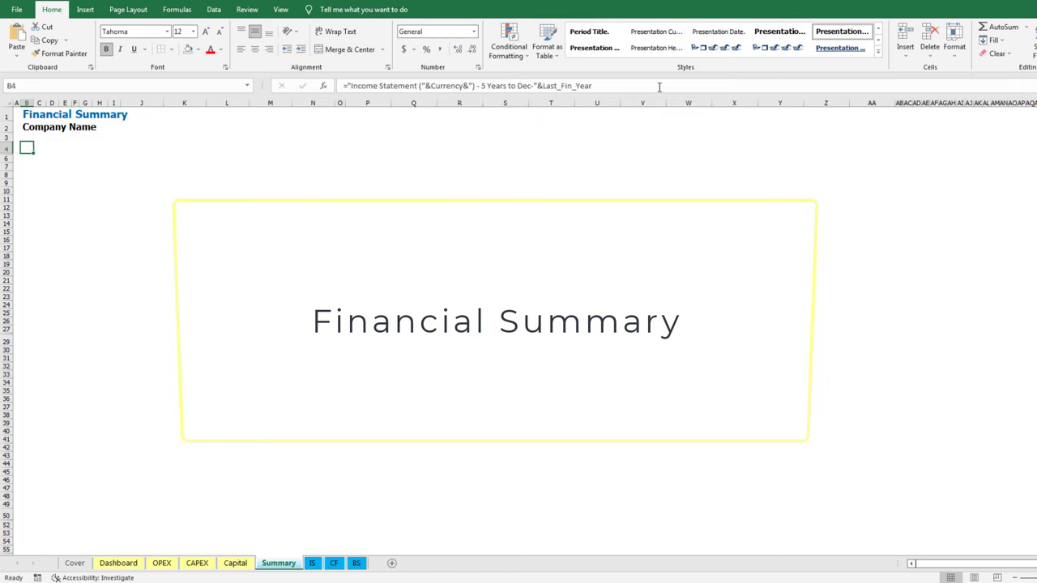
Merge and centre the Income Statement heading across B4:N4 and fill it blue
{"action": "key", "text": "shift+Right"}
{"action": "key", "text": "shift+Right"}
{"action": "key", "text": "shift+Right"}
{"action": "key", "text": "shift+Right"}
{"action": "key", "text": "shift+Right"}
{"action": "key", "text": "shift+Right"}
{"action": "key", "text": "shift+Right"}
{"action": "key", "text": "shift+Right"}
{"action": "key", "text": "shift+Right"}
{"action": "key", "text": "shift+Right"}
{"action": "key", "text": "shift+Right"}
{"action": "key", "text": "shift+Right"}
{"action": "key", "text": "shift+Right"}
{"action": "key", "text": "shift+Left"}
{"action": "left_click", "coordinate": [350, 50]}
{"action": "left_click", "coordinate": [199, 49]}
{"action": "left_click", "coordinate": [253, 139]}
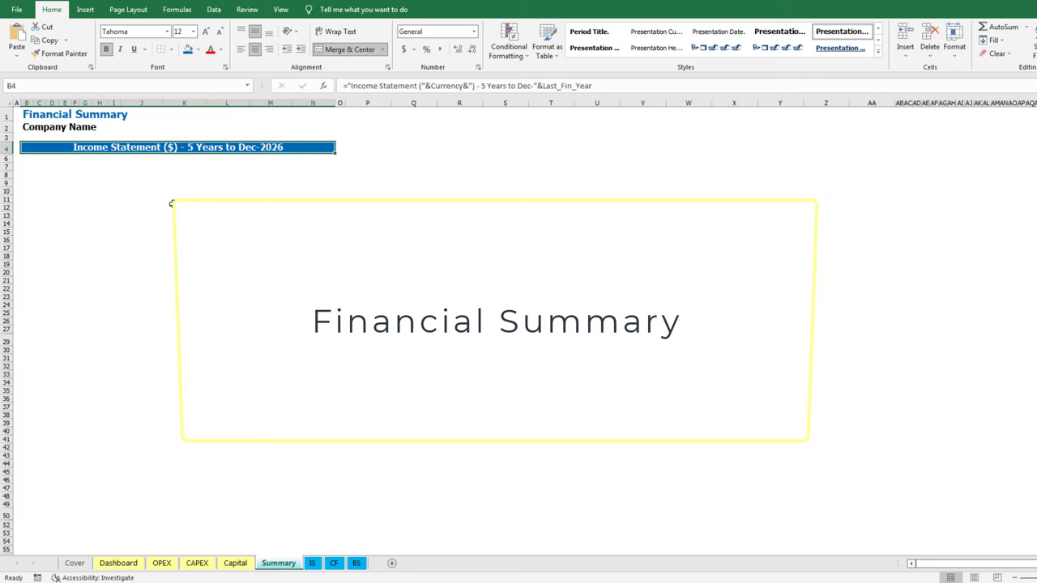
Label B6 as Financial Year and link the first year in J6 to First_Fin_Year
{"action": "key", "text": "Down"}
{"action": "key", "text": "Down"}
{"action": "type", "text": "Finan"}
{"action": "key", "text": "Right"}
{"action": "key", "text": "Right"}
{"action": "key", "text": "Right"}
{"action": "key", "text": "Right"}
{"action": "key", "text": "Right"}
{"action": "key", "text": "Right"}
{"action": "key", "text": "Right"}
{"action": "key", "text": "Right"}
{"action": "type", "text": "=Firs"}
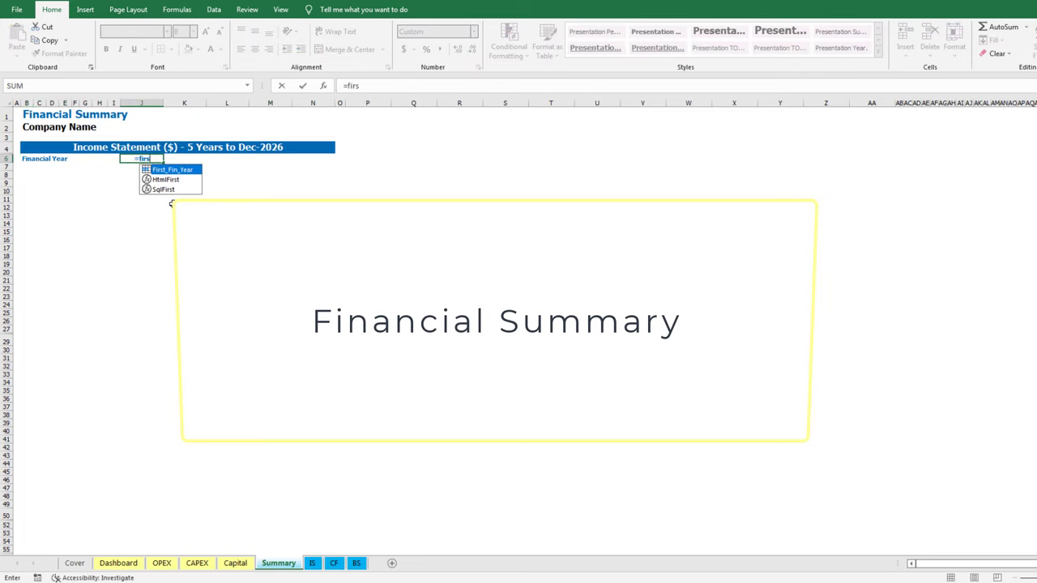
{"action": "double_click", "coordinate": [191, 169]}
Enter =J6+1 in K6 and fill it across to N6 for the remaining financial years
{"action": "key", "text": "Tab"}
{"action": "type", "text": "=J6+1"}
{"action": "key", "text": "ctrl+Return"}
{"action": "key", "text": "shift+Right"}
{"action": "key", "text": "shift+Right"}
{"action": "key", "text": "shift+Right"}
{"action": "key", "text": "ctrl+r"}
Label row 7 of the summary as Revenue
{"action": "key", "text": "Down"}
{"action": "key", "text": "Left"}
{"action": "key", "text": "Left"}
{"action": "key", "text": "Left"}
{"action": "key", "text": "Left"}
{"action": "key", "text": "Left"}
{"action": "key", "text": "Left"}
{"action": "key", "text": "Left"}
{"action": "key", "text": "Left"}
{"action": "key", "text": "Left"}
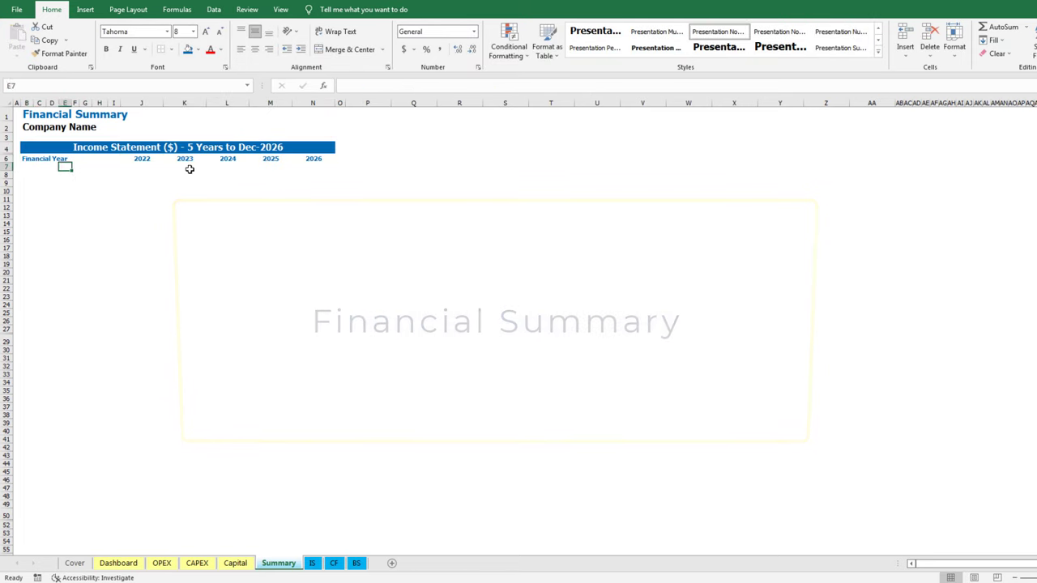
{"action": "type", "text": "Revenue"}
{"action": "key", "text": "Right"}
{"action": "key", "text": "Right"}
{"action": "key", "text": "Right"}
{"action": "key", "text": "Right"}
{"action": "key", "text": "Right"}
{"action": "key", "text": "Right"}
{"action": "key", "text": "Right"}
{"action": "key", "text": "Tab"}
Sum annual revenue in J7 with =SUMIF(IS!$4:$4,J$6,IS!21:21) and fill the formula across to N7
{"action": "type", "text": "="}
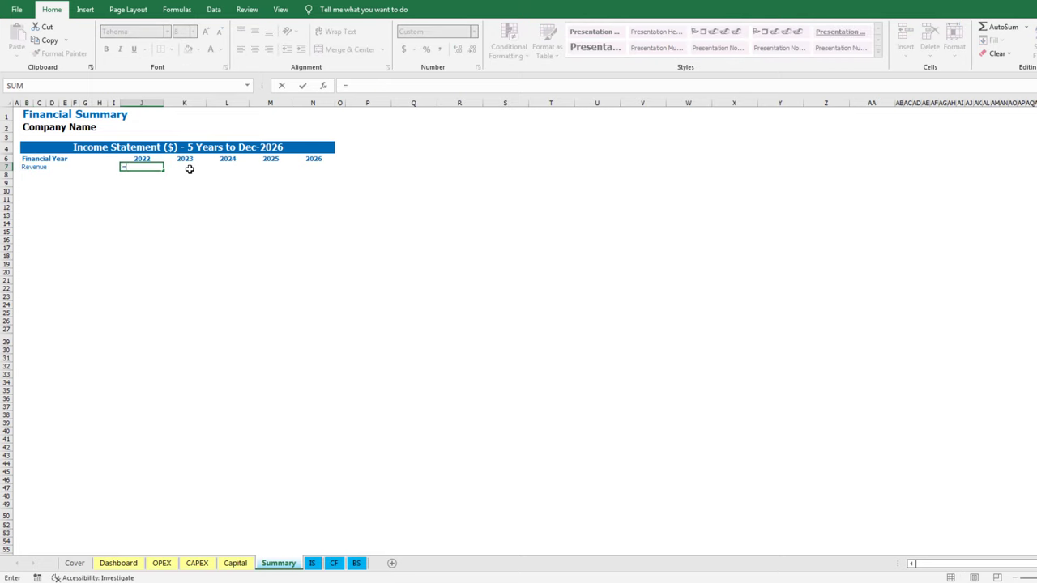
{"action": "type", "text": "sumif()"}
{"action": "key", "text": "Left"}
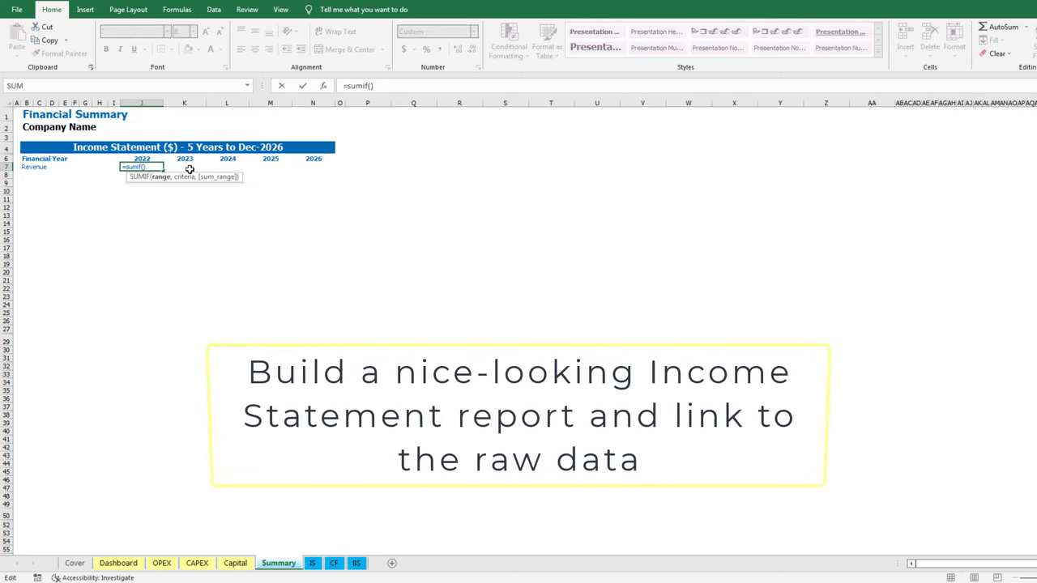
{"action": "left_click", "coordinate": [313, 563]}
{"action": "left_click", "coordinate": [24, 144]}
{"action": "type", "text": ","}
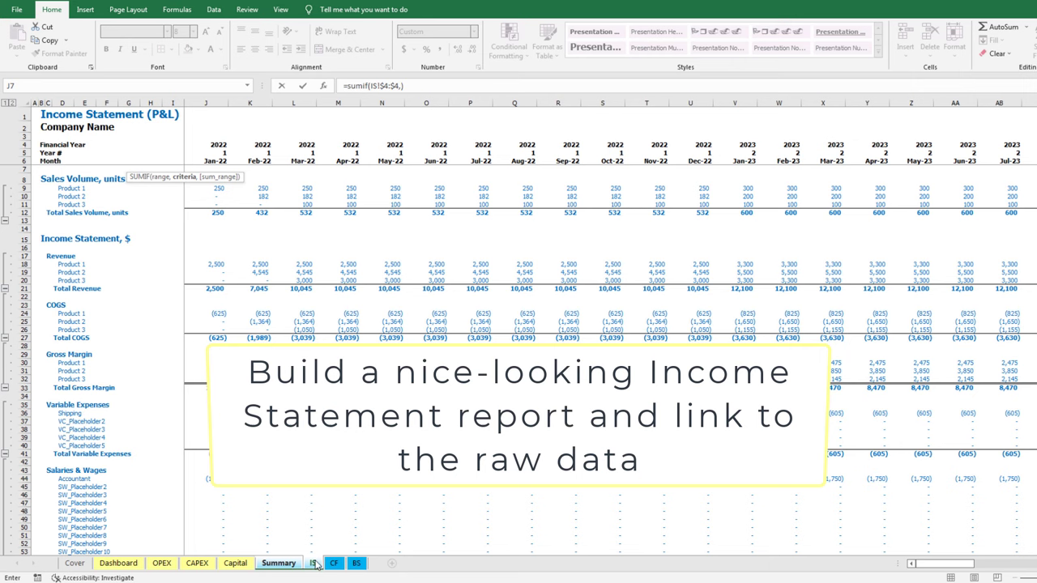
{"action": "left_click", "coordinate": [278, 563]}
{"action": "left_click", "coordinate": [142, 158]}
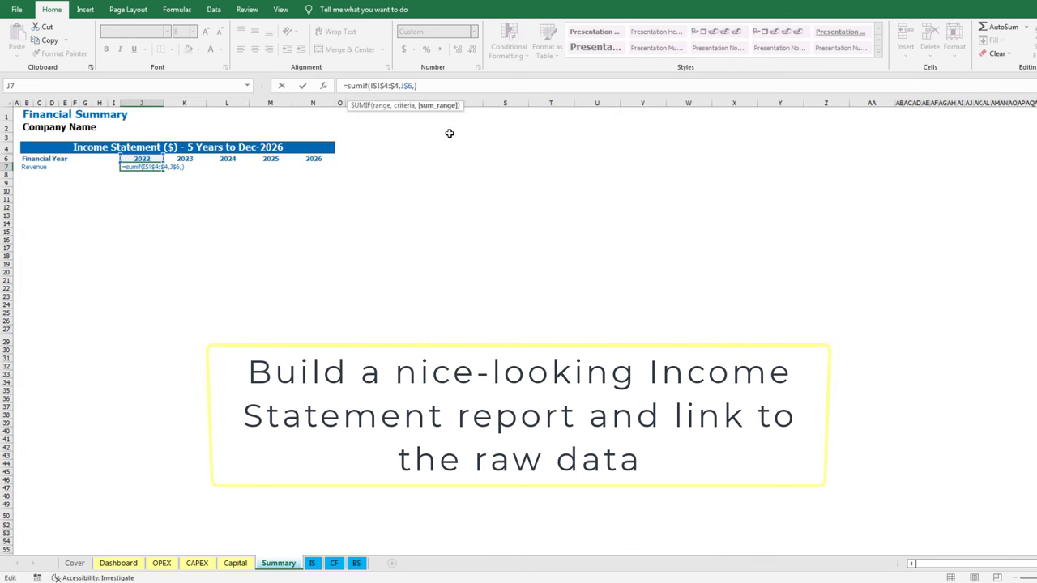
{"action": "left_click", "coordinate": [311, 564]}
{"action": "left_click", "coordinate": [24, 290]}
{"action": "key", "text": "ctrl+Return"}
{"action": "key", "text": "shift+Right"}
{"action": "key", "text": "shift+Right"}
{"action": "key", "text": "shift+Right"}
{"action": "key", "text": "shift+Right"}
{"action": "key", "text": "ctrl+r"}
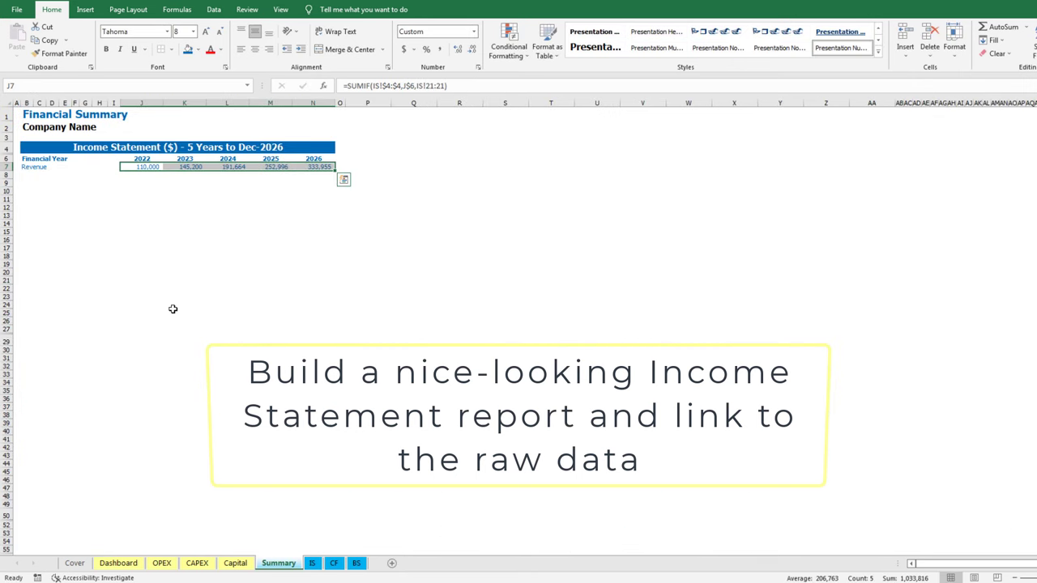
Add an italic Growth % label in row 8 beneath Revenue
{"action": "key", "text": "ctrl+Left"}
{"action": "key", "text": "Down"}
{"action": "key", "text": "ctrl+i"}
{"action": "type", "text": "Growth %"}
{"action": "key", "text": "Tab"}
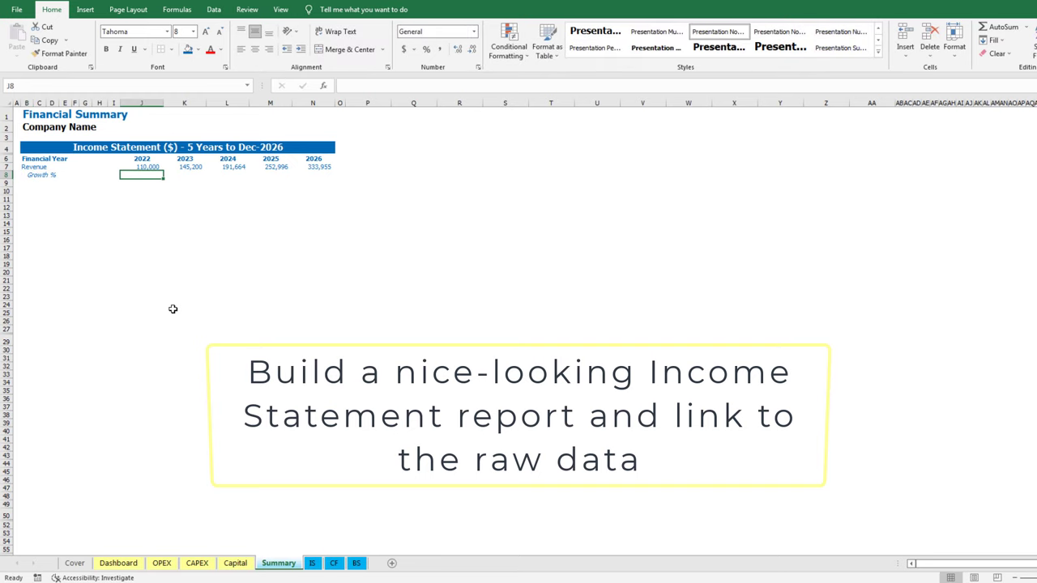
Calculate revenue growth in K8 with =IF(J7=0,0,K7/J7-1) and copy it across to N8
{"action": "key", "text": "Right"}
{"action": "type", "text": "=if()"}
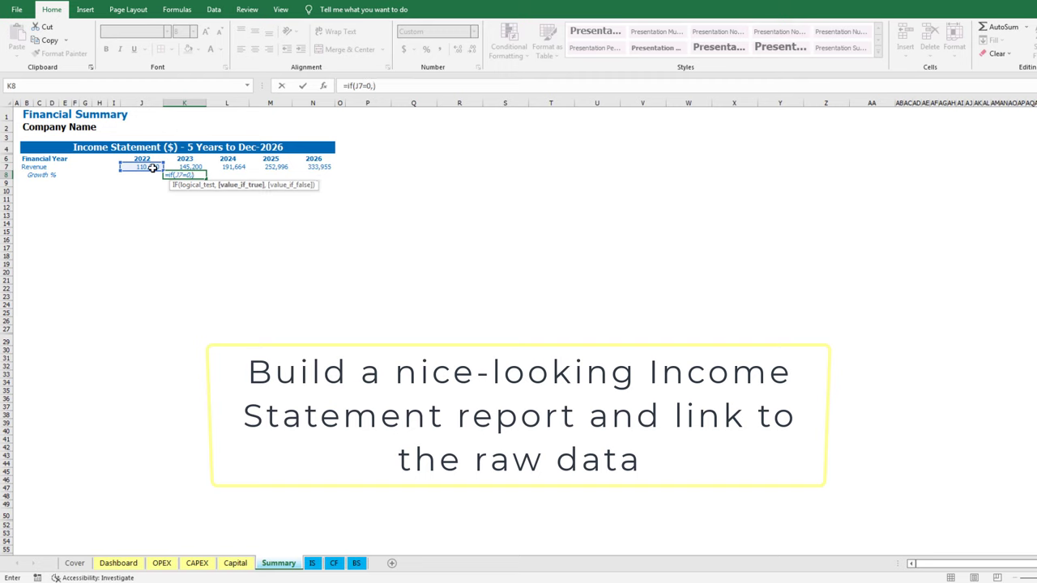
{"action": "type", "text": "1"}
{"action": "key", "text": "ctrl+Return"}
{"action": "key", "text": "ctrl+c"}
{"action": "key", "text": "shift+Right"}
{"action": "key", "text": "shift+Right"}
{"action": "key", "text": "shift+Right"}
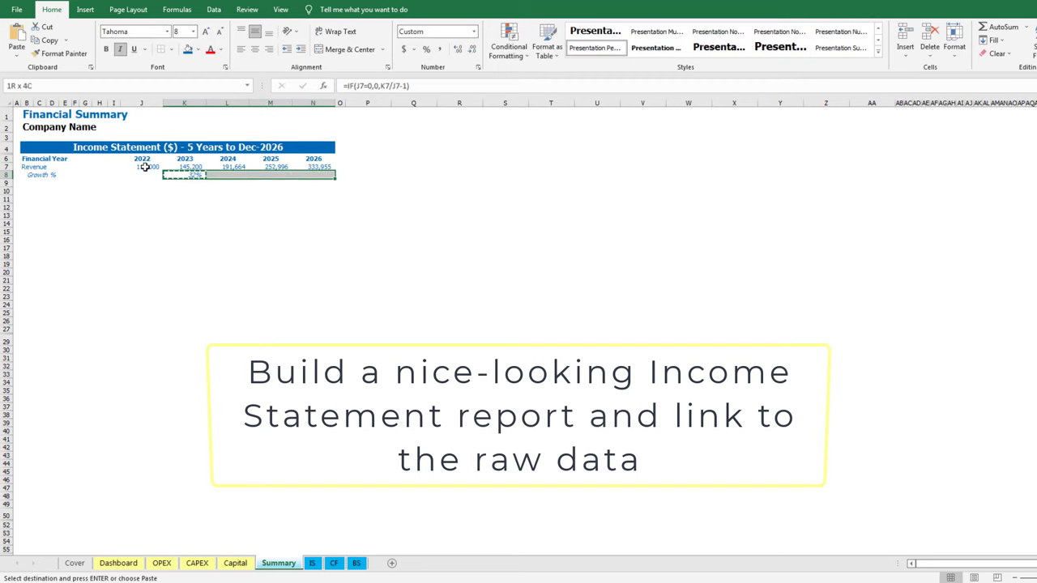
{"action": "key", "text": "Return"}
Label row 9 of the summary as COGS in B9
{"action": "key", "text": "ctrl+Right"}
{"action": "key", "text": "Down"}
{"action": "key", "text": "ctrl+Left"}
{"action": "key", "text": "Right"}
{"action": "type", "text": "COGS"}
{"action": "key", "text": "Tab"}
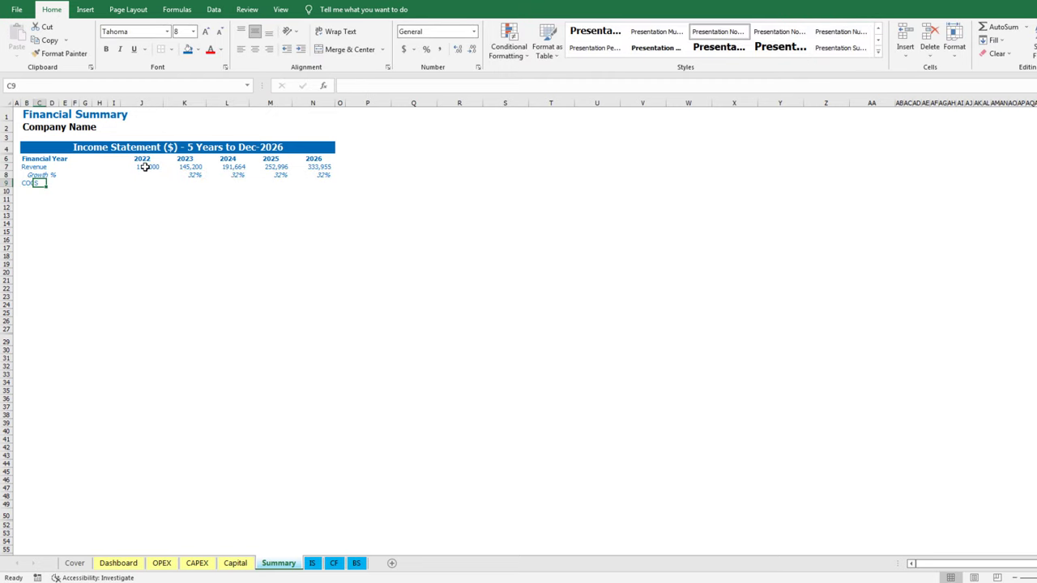
Copy the Revenue SUMIF formula from J7 to J9 and change its sum range to the Total COGS row, IS!27:27
{"action": "key", "text": "Right"}
{"action": "key", "text": "Right"}
{"action": "key", "text": "Right"}
{"action": "key", "text": "Right"}
{"action": "key", "text": "Right"}
{"action": "key", "text": "Right"}
{"action": "key", "text": "Right"}
{"action": "key", "text": "Up"}
{"action": "key", "text": "Up"}
{"action": "key", "text": "ctrl+c"}
{"action": "key", "text": "Down"}
{"action": "key", "text": "Down"}
{"action": "key", "text": "Return"}
{"action": "key", "text": "F2"}
{"action": "left_click", "coordinate": [437, 86]}
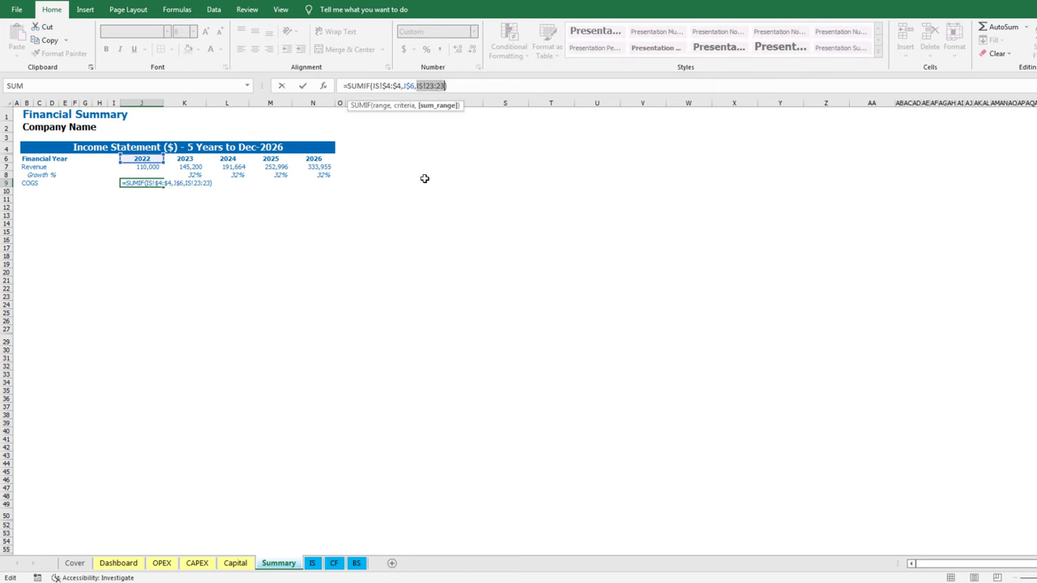
{"action": "key", "text": "BackSpace"}
{"action": "key", "text": "ctrl+Page_Down"}
{"action": "left_click", "coordinate": [29, 337]}
{"action": "key", "text": "ctrl+Return"}
Copy the COGS formula from J9 across the remaining years to N9
{"action": "key", "text": "ctrl+c"}
{"action": "key", "text": "shift+Right"}
{"action": "key", "text": "shift+Right"}
{"action": "key", "text": "shift+Right"}
{"action": "key", "text": "shift+Right"}
{"action": "key", "text": "Return"}
Label row 10 beneath COGS as % of Revenue
{"action": "key", "text": "ctrl+Left"}
{"action": "key", "text": "Down"}
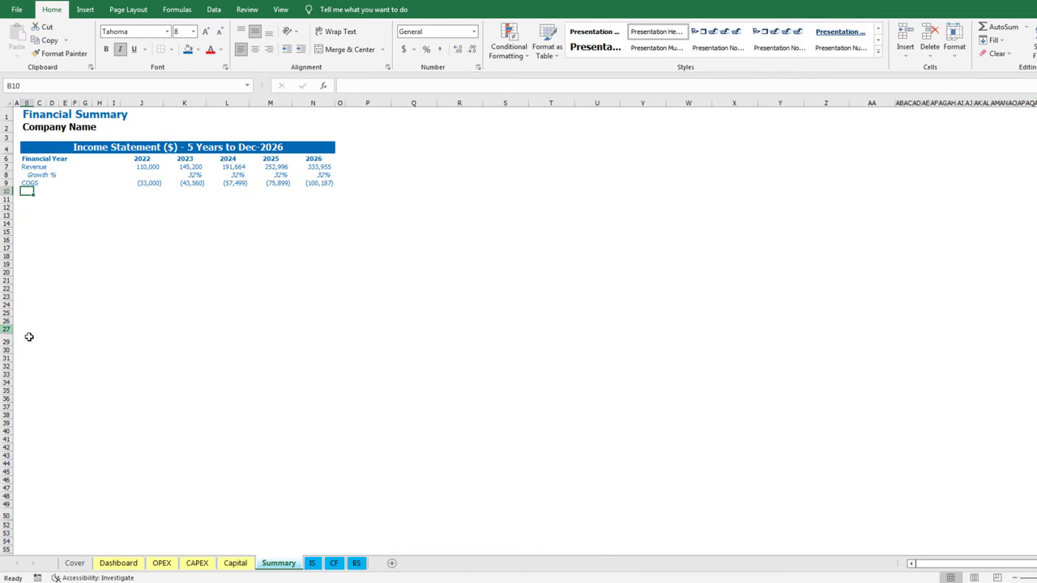
{"action": "type", "text": "% of Revenue"}
{"action": "key", "text": "Right"}
Calculate COGS as a percentage of revenue in J10 with =IF(J7=0,0,J9/J7) and fill it across to N10
{"action": "type", "text": "=if()"}
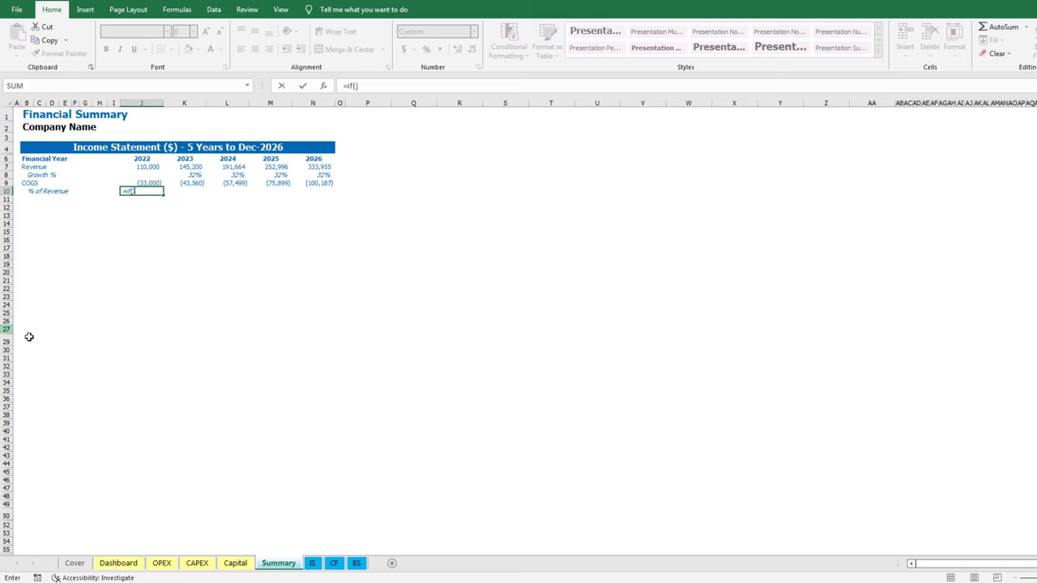
{"action": "key", "text": "F2"}
{"action": "key", "text": "Left"}
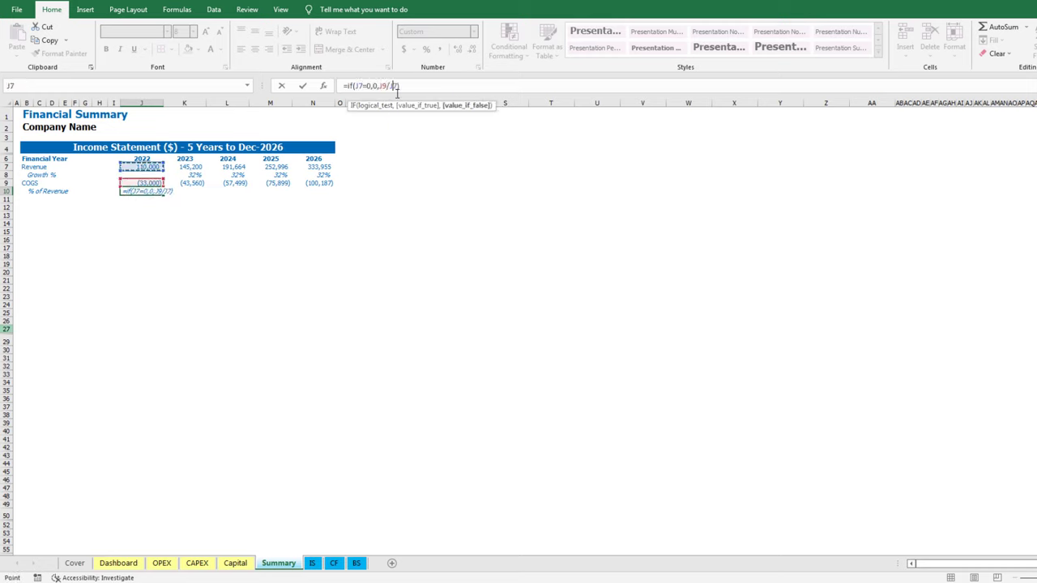
{"action": "key", "text": "ctrl+Return"}
{"action": "key", "text": "shift+Right"}
{"action": "key", "text": "shift+Right"}
{"action": "key", "text": "shift+Right"}
{"action": "key", "text": "shift+Right"}
{"action": "key", "text": "ctrl+r"}
Label row 11 beneath the COGS percentage as Gross Margin
{"action": "key", "text": "Down"}
{"action": "key", "text": "ctrl+Left"}
{"action": "key", "text": "Right"}
{"action": "type", "text": "G"}
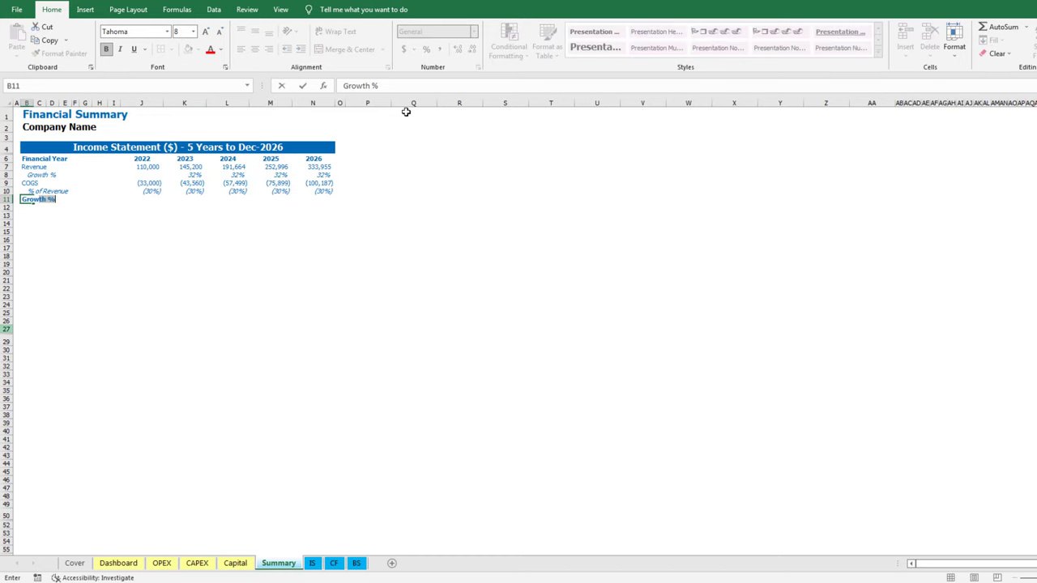
{"action": "type", "text": "ross"}
{"action": "key", "text": "Return"}
Calculate the 2022 gross margin in J11 by adding COGS and Revenue with =J9+J7
{"action": "key", "text": "Up"}
{"action": "key", "text": "Right"}
{"action": "key", "text": "Right"}
{"action": "key", "text": "Right"}
{"action": "key", "text": "Right"}
{"action": "key", "text": "Right"}
{"action": "key", "text": "Right"}
{"action": "key", "text": "Right"}
{"action": "key", "text": "Right"}
{"action": "type", "text": "="}
{"action": "key", "text": "Up"}
{"action": "key", "text": "Up"}
{"action": "key", "text": "Up"}
{"action": "key", "text": "Up"}
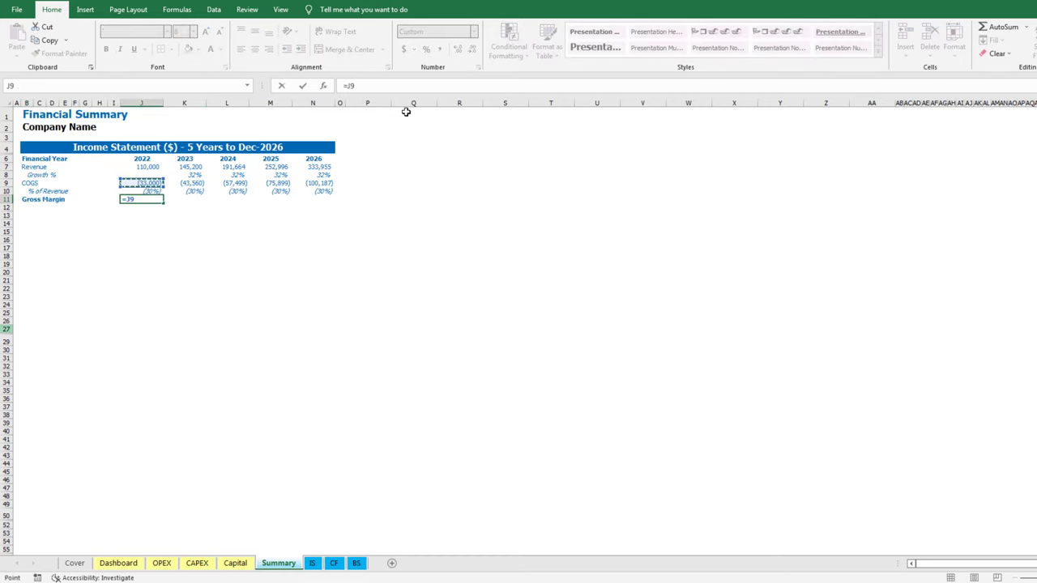
{"action": "type", "text": "+"}
{"action": "key", "text": "Up"}
{"action": "key", "text": "Up"}
{"action": "key", "text": "ctrl+Return"}
Fill the gross margin formula from J11 across the remaining years to N11
{"action": "key", "text": "shift+Right"}
{"action": "key", "text": "shift+Right"}
{"action": "key", "text": "shift+Right"}
{"action": "key", "text": "shift+Right"}
{"action": "key", "text": "ctrl+r"}
Label row 12 beneath Gross Margin as Gross Margin %
{"action": "key", "text": "Down"}
{"action": "key", "text": "ctrl+Left"}
{"action": "key", "text": "Right"}
{"action": "type", "text": "Gross Mar"}
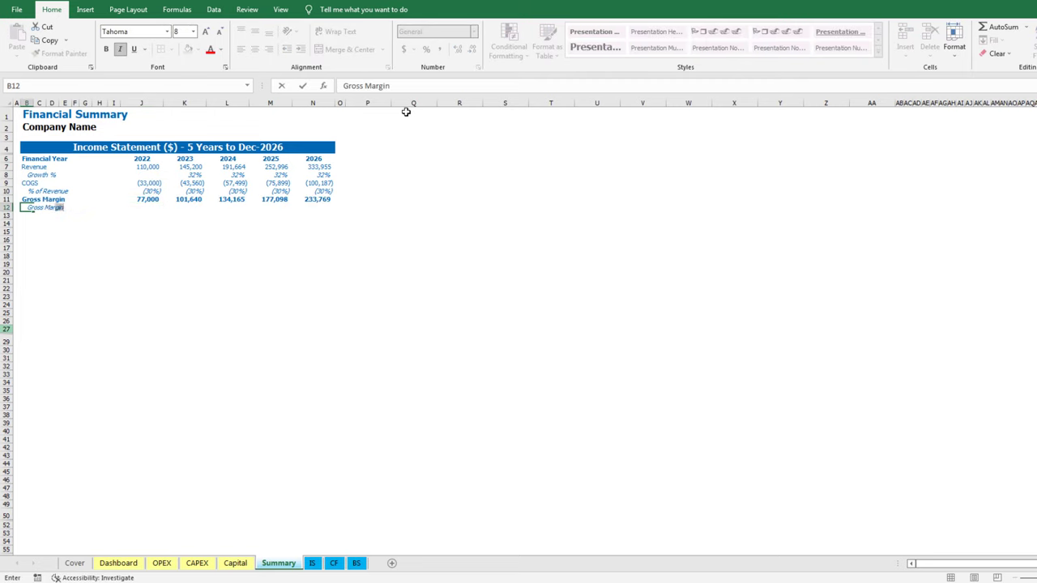
{"action": "type", "text": "gin %"}
Copy the % of Revenue formula from J10 to J12 and correct it to =IF(J$7=0,0,J11/J$7)
{"action": "key", "text": "Up"}
{"action": "key", "text": "ctrl+Right"}
{"action": "key", "text": "Right"}
{"action": "key", "text": "Left"}
{"action": "key", "text": "Up"}
{"action": "key", "text": "ctrl+c"}
{"action": "key", "text": "Down"}
{"action": "key", "text": "Down"}
{"action": "key", "text": "ctrl+v"}
{"action": "key", "text": "F2"}
{"action": "key", "text": "Escape"}
{"action": "key", "text": "F2"}
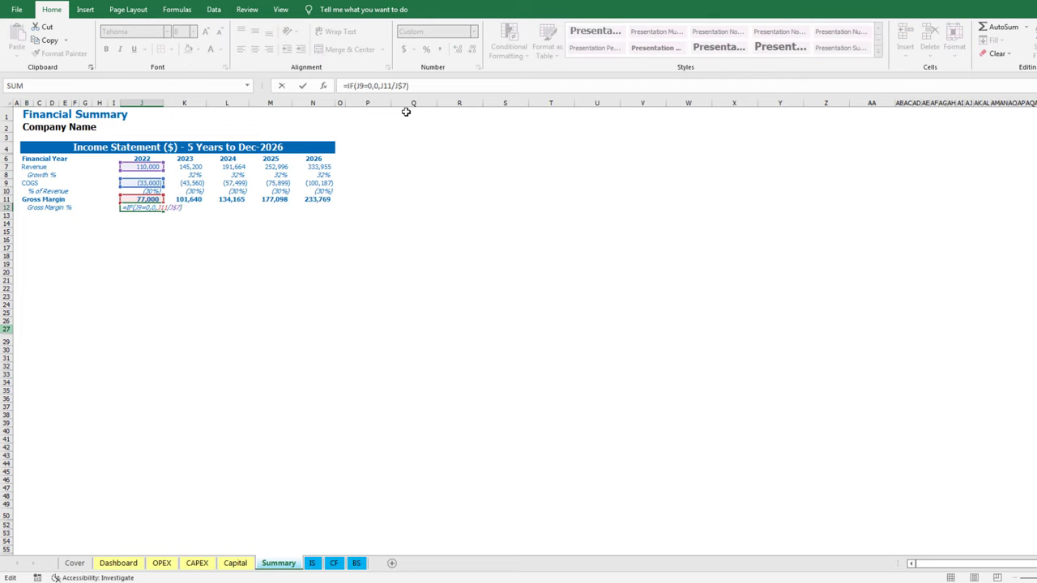
{"action": "left_click", "coordinate": [384, 85]}
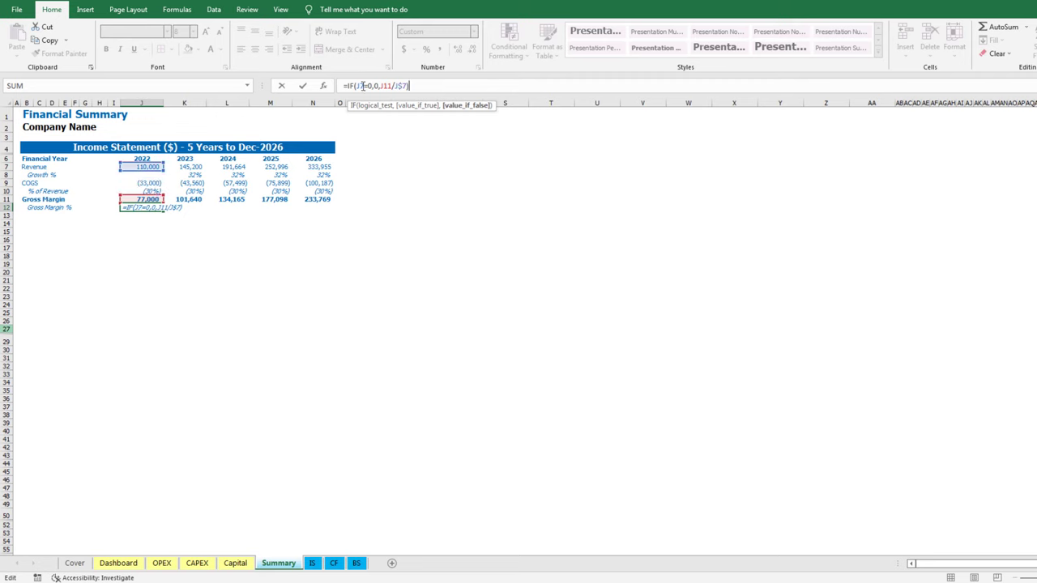
{"action": "key", "text": "Return"}
Copy the Gross Margin % formula from J12 across to N12 and check the references in M12
{"action": "key", "text": "Up"}
{"action": "key", "text": "ctrl+c"}
{"action": "key", "text": "shift+Right"}
{"action": "key", "text": "shift+Right"}
{"action": "key", "text": "shift+Right"}
{"action": "key", "text": "shift+Right"}
{"action": "key", "text": "ctrl+v"}
{"action": "key", "text": "Right"}
{"action": "key", "text": "Right"}
{"action": "key", "text": "Right"}
{"action": "key", "text": "F2"}
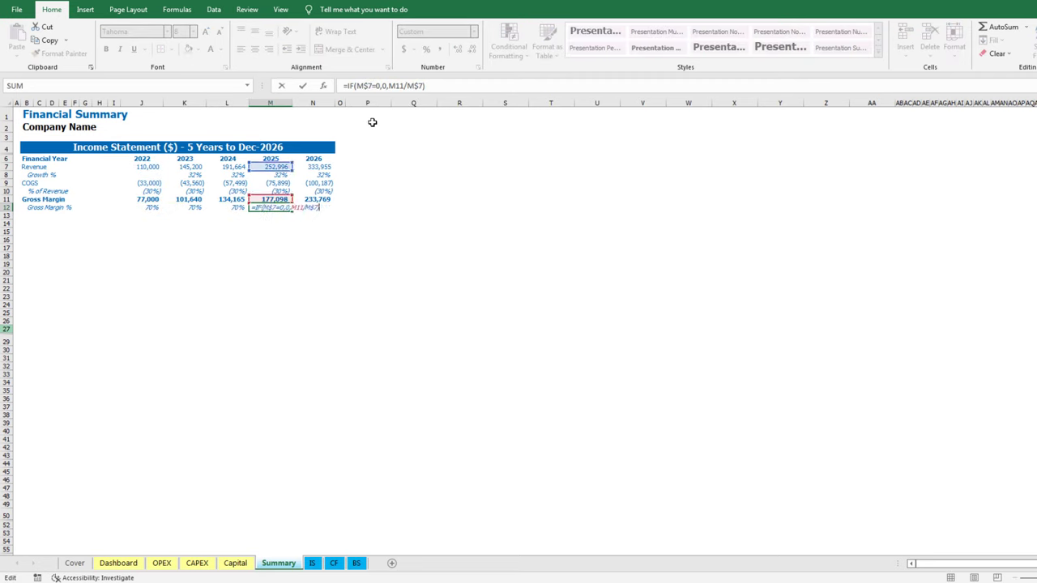
{"action": "key", "text": "Escape"}
Label row 13 beneath Gross Margin % as Variable Expenses
{"action": "key", "text": "ctrl+Left"}
{"action": "key", "text": "ctrl+Left"}
{"action": "key", "text": "Down"}
{"action": "type", "text": "Varia"}
Copy the COGS SUMIF formula from J9 to J13 and change its sum range to row 41 of the IS sheet, IS!41:41
{"action": "key", "text": "Up"}
{"action": "key", "text": "ctrl+Right"}
{"action": "key", "text": "Down"}
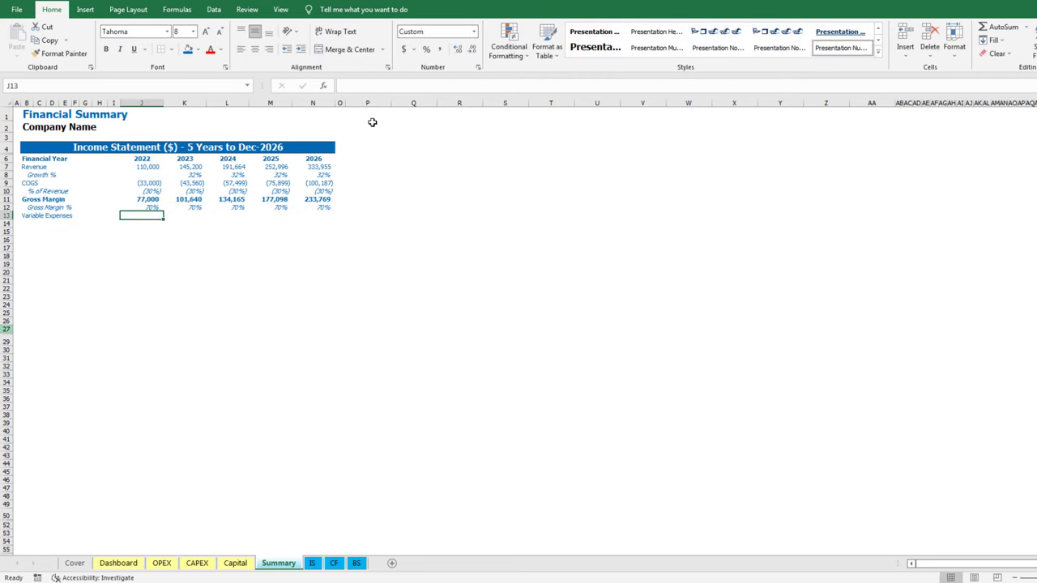
{"action": "key", "text": "Up"}
{"action": "key", "text": "Up"}
{"action": "key", "text": "Up"}
{"action": "key", "text": "Up"}
{"action": "key", "text": "ctrl+c"}
{"action": "key", "text": "Down"}
{"action": "key", "text": "Down"}
{"action": "key", "text": "Down"}
{"action": "key", "text": "Down"}
{"action": "key", "text": "ctrl+v"}
{"action": "left_click", "coordinate": [433, 86]}
{"action": "left_click", "coordinate": [438, 107]}
{"action": "key", "text": "Delete"}
{"action": "key", "text": "ctrl+Page_Down"}
{"action": "left_click", "coordinate": [21, 452]}
{"action": "key", "text": "Return"}
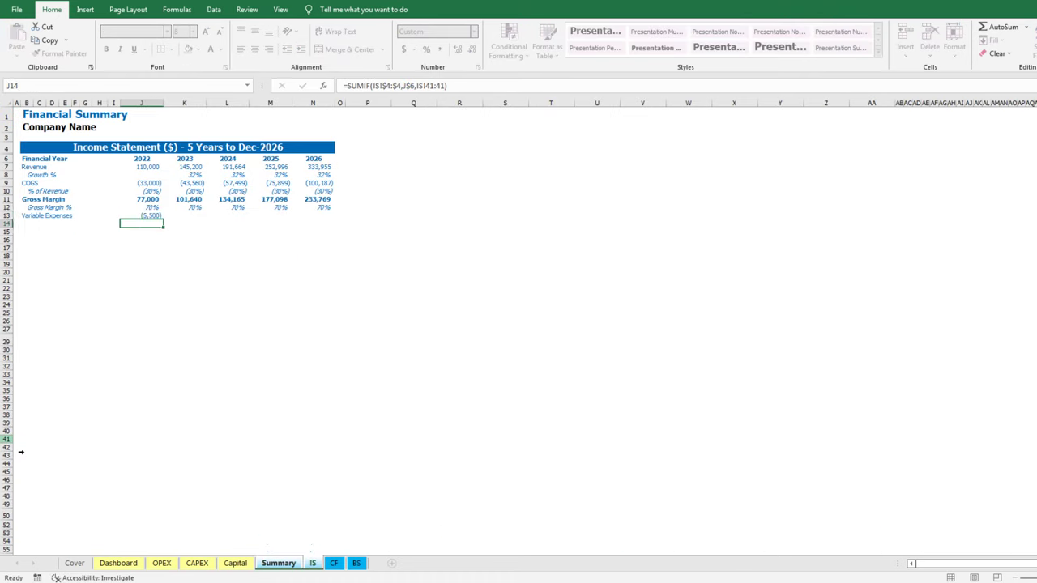
Copy the Variable Expenses formula from J13 across the remaining years to N13
{"action": "key", "text": "Up"}
{"action": "key", "text": "ctrl+c"}
{"action": "key", "text": "shift+Right"}
{"action": "key", "text": "shift+Right"}
{"action": "key", "text": "shift+Right"}
{"action": "key", "text": "shift+Right"}
{"action": "key", "text": "ctrl+v"}
{"action": "key", "text": "Escape"}
Copy the % of Revenue label from row 10 to row 14 beneath Variable Expenses
{"action": "key", "text": "ctrl+Left"}
{"action": "key", "text": "Down"}
{"action": "key", "text": "Up"}
{"action": "key", "text": "Up"}
{"action": "key", "text": "Up"}
{"action": "key", "text": "Up"}
{"action": "key", "text": "ctrl+c"}
{"action": "key", "text": "Down"}
{"action": "key", "text": "Down"}
{"action": "key", "text": "Down"}
{"action": "key", "text": "Down"}
{"action": "key", "text": "Return"}
Copy the Gross Margin % formula from J12 to J14 and check that it divides J13 by J$7
{"action": "key", "text": "Up"}
{"action": "key", "text": "Up"}
{"action": "key", "text": "ctrl+Right"}
{"action": "key", "text": "ctrl+c"}
{"action": "key", "text": "Down"}
{"action": "key", "text": "Down"}
{"action": "key", "text": "ctrl+v"}
{"action": "key", "text": "F2"}
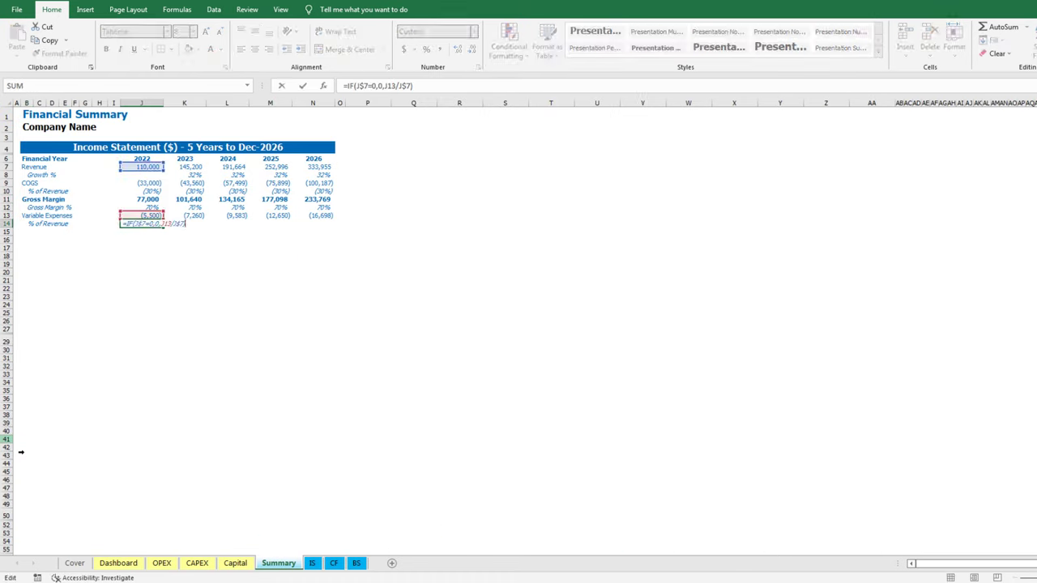
{"action": "key", "text": "Escape"}
Copy the variable expenses percentage formula from J14 across to N14 and check the references in the copied cells
{"action": "key", "text": "ctrl+c"}
{"action": "key", "text": "shift+Right"}
{"action": "key", "text": "shift+Right"}
{"action": "key", "text": "shift+Right"}
{"action": "key", "text": "shift+Right"}
{"action": "key", "text": "ctrl+v"}
{"action": "key", "text": "Right"}
{"action": "key", "text": "F2"}
{"action": "key", "text": "Escape"}
Label row 15 beneath the variable expenses percentage as Salaries & Wages
{"action": "key", "text": "ctrl+Right"}
{"action": "key", "text": "ctrl+Left"}
{"action": "key", "text": "ctrl+Left"}
{"action": "key", "text": "Down"}
{"action": "type", "text": "Salaries"}
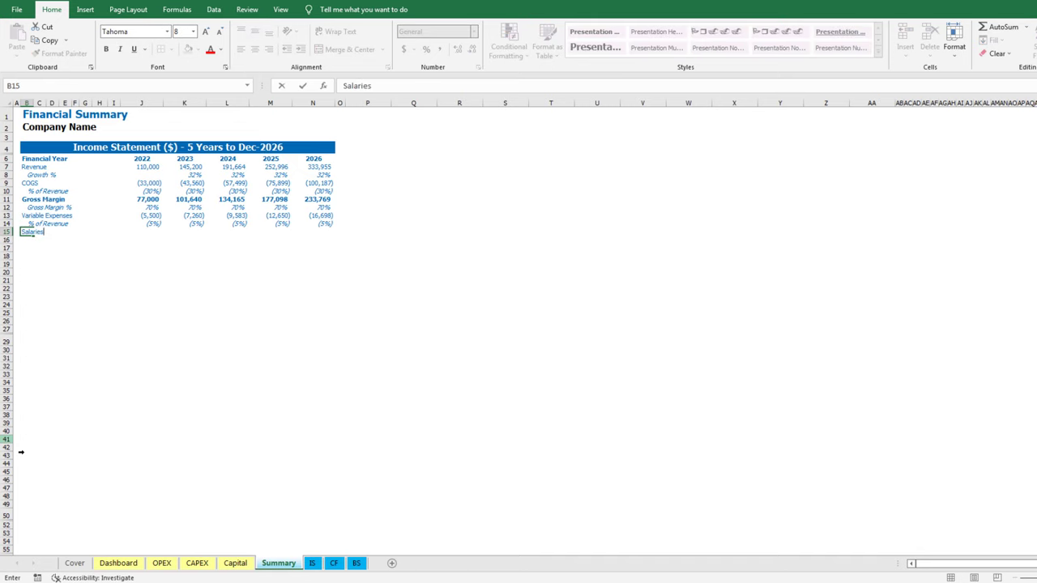
{"action": "type", "text": " & Wages"}
{"action": "key", "text": "Return"}
Copy the Variable Expenses SUMIF formula from J13 to J15 for Salaries & Wages
{"action": "key", "text": "Up"}
{"action": "key", "text": "Up"}
{"action": "key", "text": "Up"}
{"action": "key", "text": "ctrl+Right"}
{"action": "key", "text": "ctrl+c"}
{"action": "key", "text": "Down"}
{"action": "key", "text": "Down"}
{"action": "key", "text": "ctrl+v"}
{"action": "key", "text": "F2"}
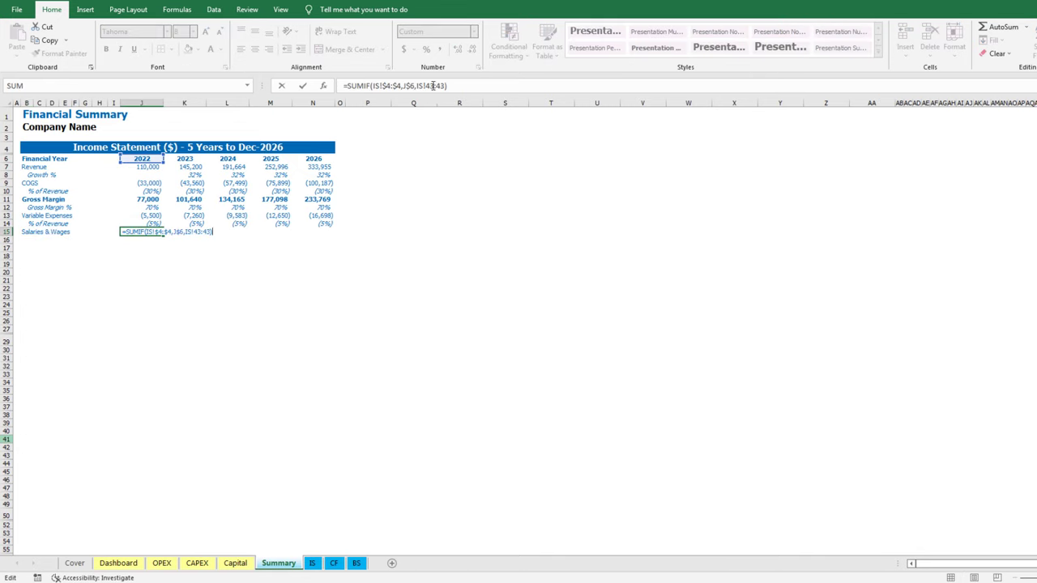
Replace the sum range in J15 with the Total Salaries & Wages row on the IS sheet, IS!54:54
{"action": "left_click_drag", "start_coordinate": [445, 86], "coordinate": [440, 85]}
{"action": "key", "text": "shift+Left"}
{"action": "key", "text": "shift+Left"}
{"action": "key", "text": "shift+Left"}
{"action": "key", "text": "shift+Left"}
{"action": "key", "text": "shift+Left"}
{"action": "key", "text": "shift+Left"}
{"action": "key", "text": "shift+Left"}
{"action": "key", "text": "BackSpace"}
{"action": "key", "text": "ctrl+Page_Down"}
{"action": "left_click", "coordinate": [27, 456]}
{"action": "key", "text": "Return"}
Copy the Salaries & Wages formula from J15 across to N15
{"action": "key", "text": "Up"}
{"action": "key", "text": "ctrl+c"}
{"action": "key", "text": "shift+Right"}
{"action": "key", "text": "shift+Right"}
{"action": "key", "text": "shift+Right"}
{"action": "key", "text": "shift+Right"}
{"action": "key", "text": "Return"}
Copy the percentage formula from J14 to J16 and check that it divides J15 by J$7
{"action": "key", "text": "Up"}
{"action": "key", "text": "ctrl+c"}
{"action": "key", "text": "Down"}
{"action": "key", "text": "Down"}
{"action": "key", "text": "ctrl+v"}
{"action": "key", "text": "F2"}
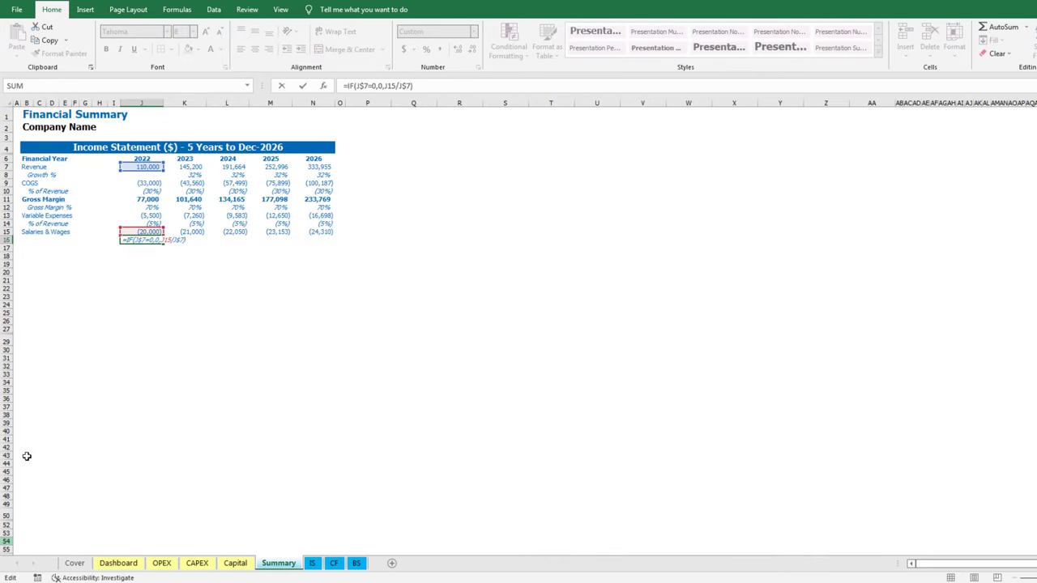
{"action": "key", "text": "Escape"}
Copy the salaries percentage formula from J16 across to N16
{"action": "key", "text": "ctrl+c"}
{"action": "key", "text": "shift+Right"}
{"action": "key", "text": "shift+Right"}
{"action": "key", "text": "shift+Right"}
{"action": "key", "text": "shift+Right"}
{"action": "key", "text": "Return"}
Copy the % of Revenue label from row 14 to row 16 beneath Salaries & Wages
{"action": "key", "text": "Up"}
{"action": "key", "text": "Up"}
{"action": "key", "text": "ctrl+Left"}
{"action": "key", "text": "ctrl+c"}
{"action": "key", "text": "Down"}
{"action": "key", "text": "Down"}
{"action": "key", "text": "Return"}
Label row 17 as Fixed Expenses and copy the % of Revenue label from row 16 to row 18
{"action": "type", "text": "Fixed E"}
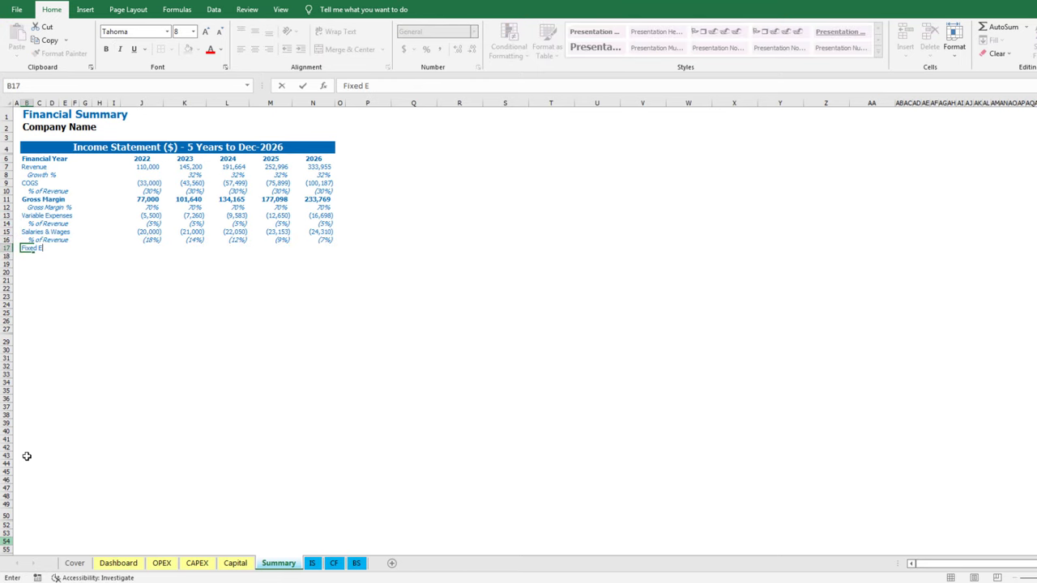
{"action": "type", "text": "xpenses"}
{"action": "key", "text": "Return"}
{"action": "key", "text": "Up"}
{"action": "key", "text": "Up"}
{"action": "key", "text": "ctrl+c"}
{"action": "key", "text": "Down"}
{"action": "key", "text": "Down"}
{"action": "key", "text": "Return"}
Copy J15:N16 down to rows 17 and 18 and relink the Fixed Expenses formulas to the Total Fixed Expenses row on the IS sheet
{"action": "key", "text": "Up"}
{"action": "key", "text": "Up"}
{"action": "key", "text": "Up"}
{"action": "key", "text": "Right"}
{"action": "key", "text": "Right"}
{"action": "key", "text": "Right"}
{"action": "key", "text": "Right"}
{"action": "key", "text": "Right"}
{"action": "key", "text": "Right"}
{"action": "key", "text": "Right"}
{"action": "key", "text": "Right"}
{"action": "key", "text": "shift+Right"}
{"action": "key", "text": "shift+Right"}
{"action": "key", "text": "shift+Right"}
{"action": "key", "text": "shift+Right"}
{"action": "key", "text": "shift+Down"}
{"action": "key", "text": "ctrl+c"}
{"action": "key", "text": "Down"}
{"action": "key", "text": "Down"}
{"action": "key", "text": "Return"}
{"action": "key", "text": "Up"}
{"action": "key", "text": "Down"}
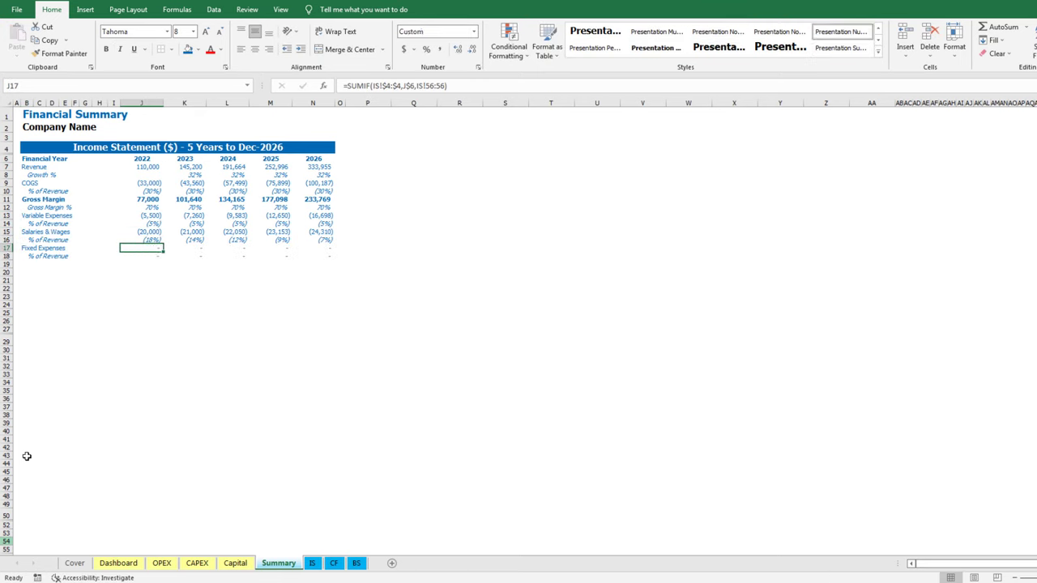
{"action": "left_click", "coordinate": [419, 86]}
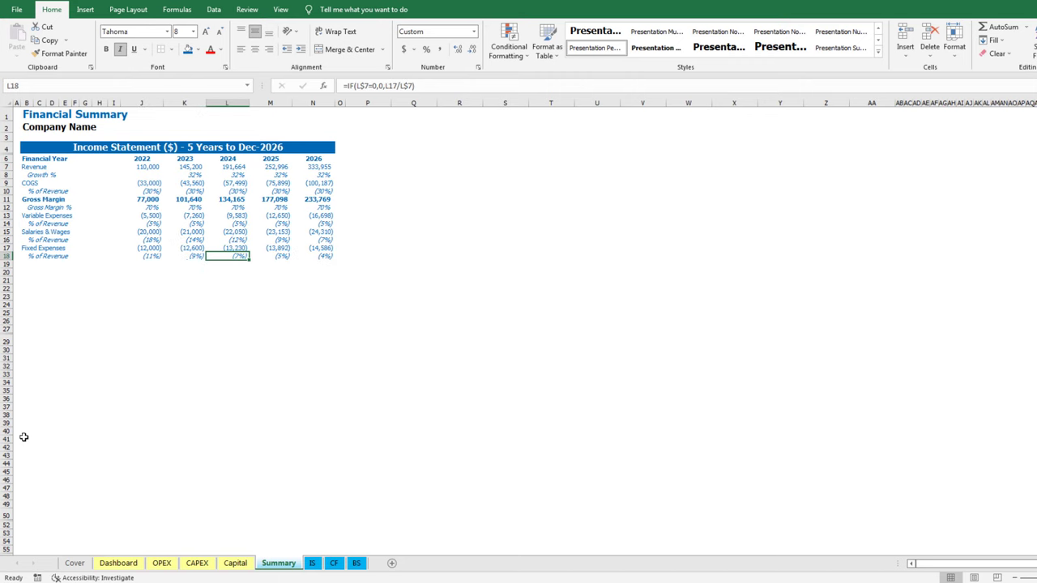
Label row 19 as EBITDA and calculate it in J19 with =J11+J13+J15+J17
{"action": "type", "text": "EBITDA"}
{"action": "key", "text": "Right"}
{"action": "key", "text": "Right"}
{"action": "key", "text": "Right"}
{"action": "key", "text": "Right"}
{"action": "key", "text": "Right"}
{"action": "key", "text": "Right"}
{"action": "key", "text": "Right"}
{"action": "key", "text": "Right"}
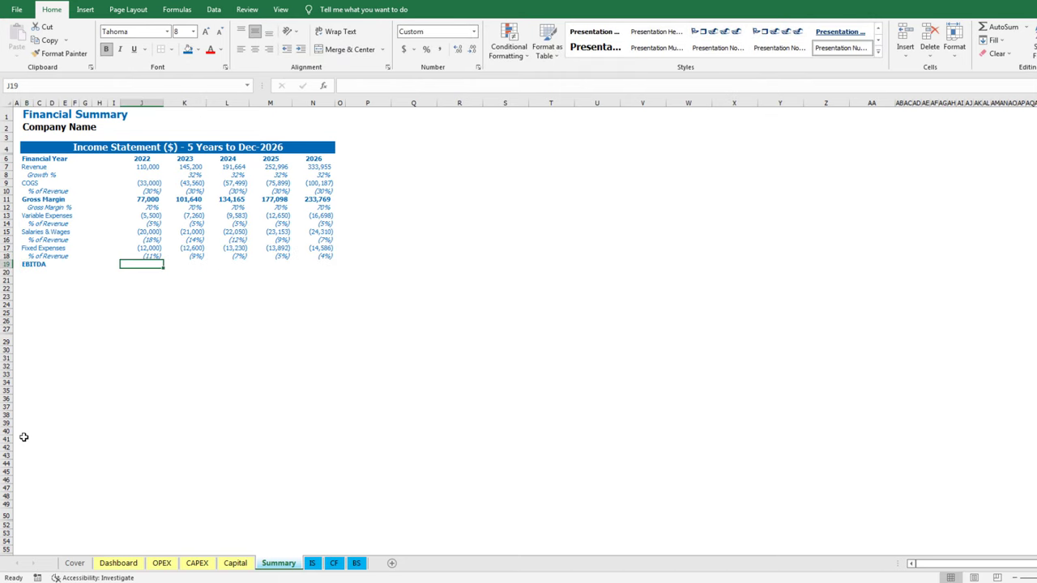
{"action": "type", "text": "="}
{"action": "key", "text": "Up"}
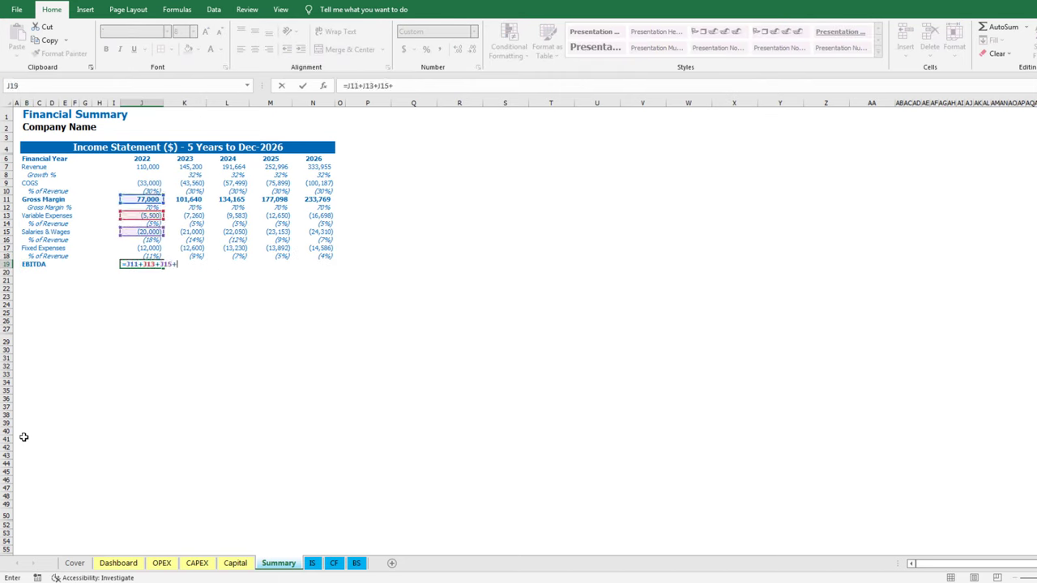
{"action": "key", "text": "Up"}
{"action": "key", "text": "Up"}
{"action": "key", "text": "ctrl+Return"}
Copy the EBITDA formula from J19 across to N19
{"action": "key", "text": "ctrl+c"}
{"action": "key", "text": "shift+Right"}
{"action": "key", "text": "shift+Right"}
{"action": "key", "text": "shift+Right"}
{"action": "key", "text": "shift+Right"}
{"action": "key", "text": "Return"}
Label row 20 beneath EBITDA as EBITDA %
{"action": "key", "text": "ctrl+Left"}
{"action": "key", "text": "Down"}
{"action": "type", "text": "EBITDA %"}
Copy the fixed expenses percentage formula from J18 to J20 to calculate EBITDA %
{"action": "key", "text": "Right"}
{"action": "key", "text": "Right"}
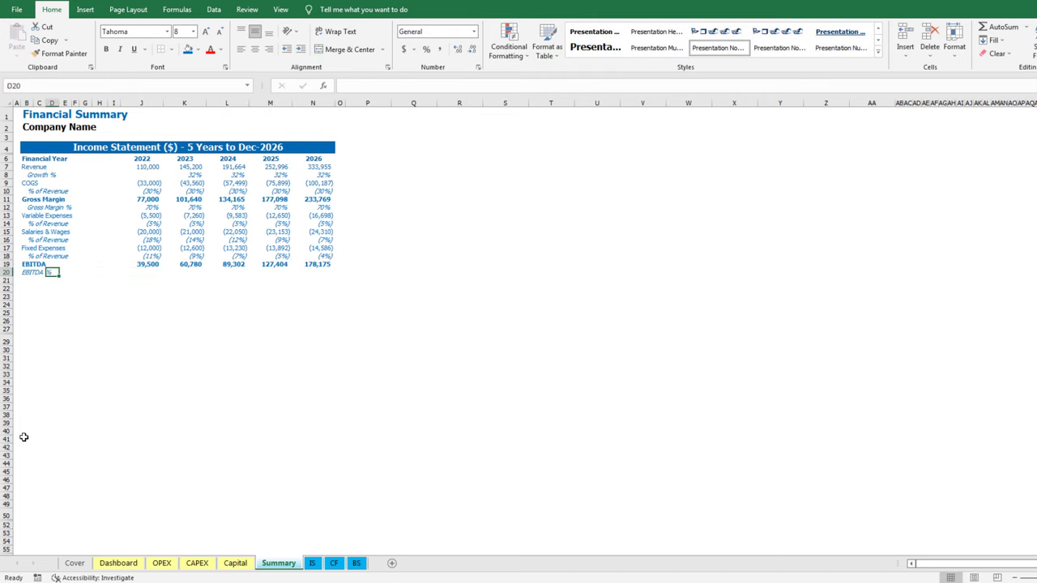
{"action": "key", "text": "Right"}
{"action": "key", "text": "Right"}
{"action": "key", "text": "Right"}
{"action": "key", "text": "Right"}
{"action": "key", "text": "Right"}
{"action": "key", "text": "Right"}
{"action": "key", "text": "Up"}
{"action": "key", "text": "Up"}
{"action": "key", "text": "ctrl+c"}
{"action": "key", "text": "Down"}
{"action": "key", "text": "Down"}
{"action": "key", "text": "Return"}
Copy the EBITDA % formula from J20 across to N20
{"action": "key", "text": "ctrl+c"}
{"action": "key", "text": "shift+Right"}
{"action": "key", "text": "shift+Right"}
{"action": "key", "text": "shift+Right"}
{"action": "key", "text": "shift+Right"}
{"action": "key", "text": "Return"}
Label row 21 beneath EBITDA % as Depreciation & Amortization
{"action": "key", "text": "ctrl+Left"}
{"action": "key", "text": "Down"}
{"action": "type", "text": "Deprec"}
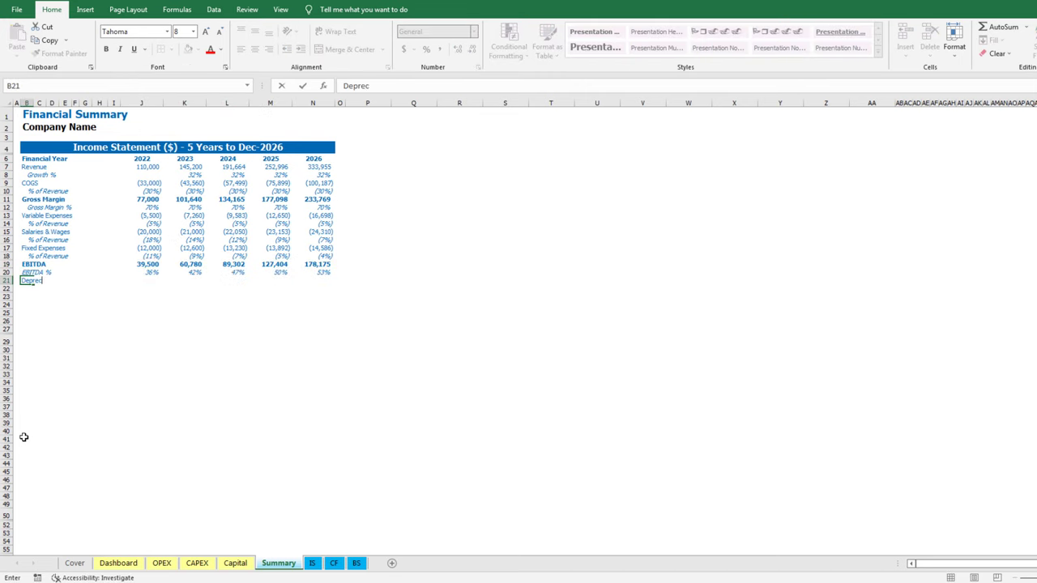
{"action": "type", "text": "iation & Amortization"}
Enter =SUMIF(IS!$4:$4,J$6,IS!77:77) in J21, summing the Total Depreciation & Amortization row on the IS sheet
{"action": "key", "text": "Right"}
{"action": "key", "text": "Right"}
{"action": "key", "text": "Right"}
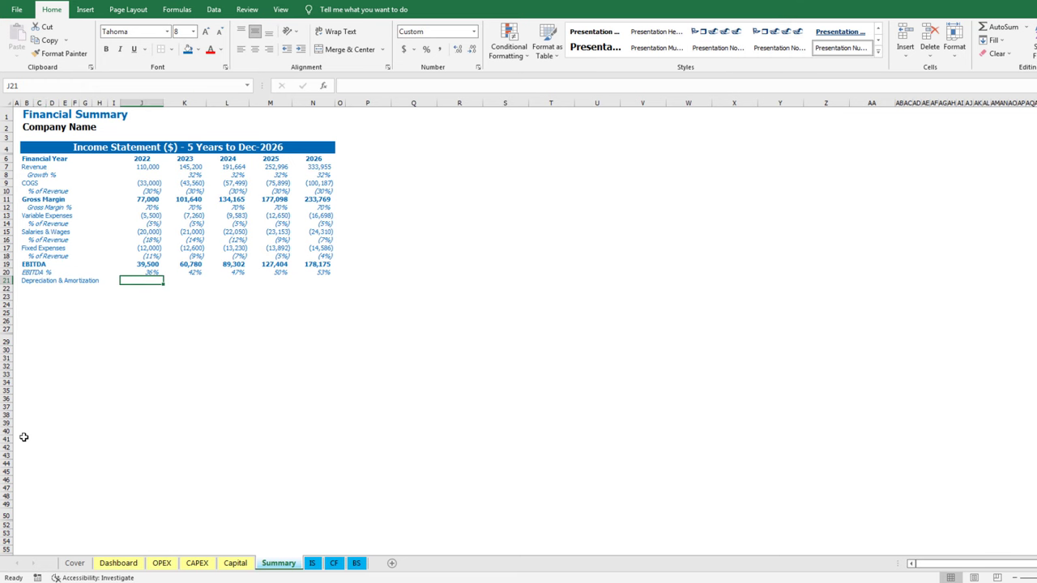
{"action": "type", "text": "=SUMIF(IS!$4:$4,J$6,IS!71:71)"}
{"action": "key", "text": "ctrl+Return"}
{"action": "left_click_drag", "start_coordinate": [446, 86], "coordinate": [417, 86]}
{"action": "left_click", "coordinate": [312, 563]}
{"action": "left_click", "coordinate": [30, 521]}
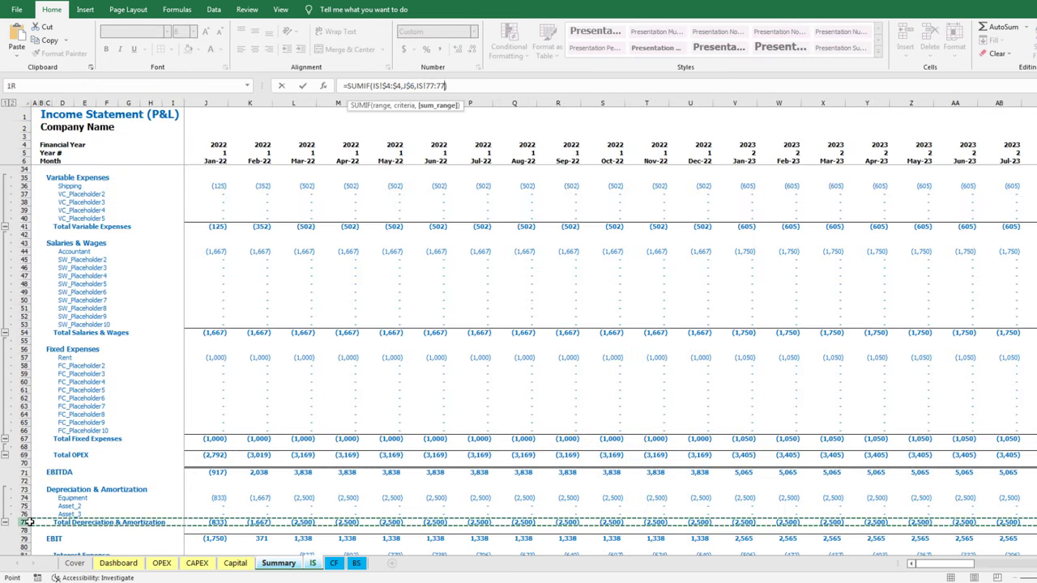
{"action": "key", "text": "ctrl+Return"}
Copy the Depreciation & Amortization formula from J21 across to N21
{"action": "key", "text": "ctrl+c"}
{"action": "key", "text": "shift+Right"}
{"action": "key", "text": "shift+Right"}
{"action": "key", "text": "shift+Right"}
{"action": "key", "text": "shift+Right"}
{"action": "key", "text": "Return"}
Label row 22 beneath Depreciation & Amortization as EBIT
{"action": "key", "text": "ctrl+Left"}
{"action": "key", "text": "Down"}
{"action": "type", "text": "EBIT"}
Enter =J19+J21 in J22 to add EBITDA and Depreciation & Amortization for 2022
{"action": "key", "text": "Right"}
{"action": "key", "text": "Right"}
{"action": "key", "text": "Right"}
{"action": "type", "text": "=J19+J21"}
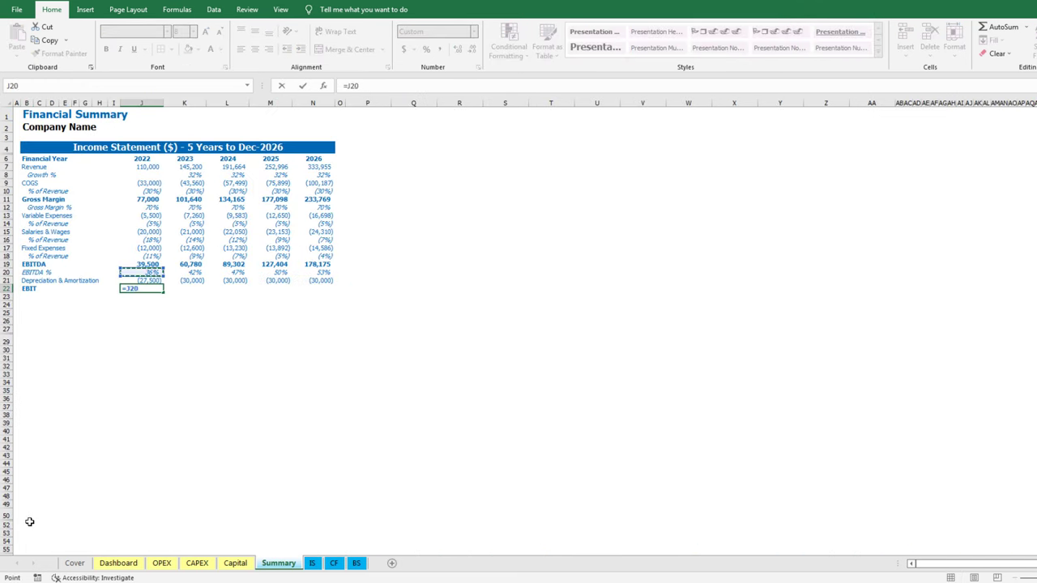
{"action": "key", "text": "ctrl+Return"}
Copy the EBIT formula from J22 across to N22
{"action": "key", "text": "ctrl+c"}
{"action": "key", "text": "shift+Right"}
{"action": "key", "text": "shift+Right"}
{"action": "key", "text": "shift+Right"}
{"action": "key", "text": "shift+Right"}
{"action": "key", "text": "Return"}
Label row 23 beneath EBIT as Interest Expense
{"action": "key", "text": "Down"}
{"action": "key", "text": "Home"}
{"action": "key", "text": "Right"}
{"action": "type", "text": "Interest E"}
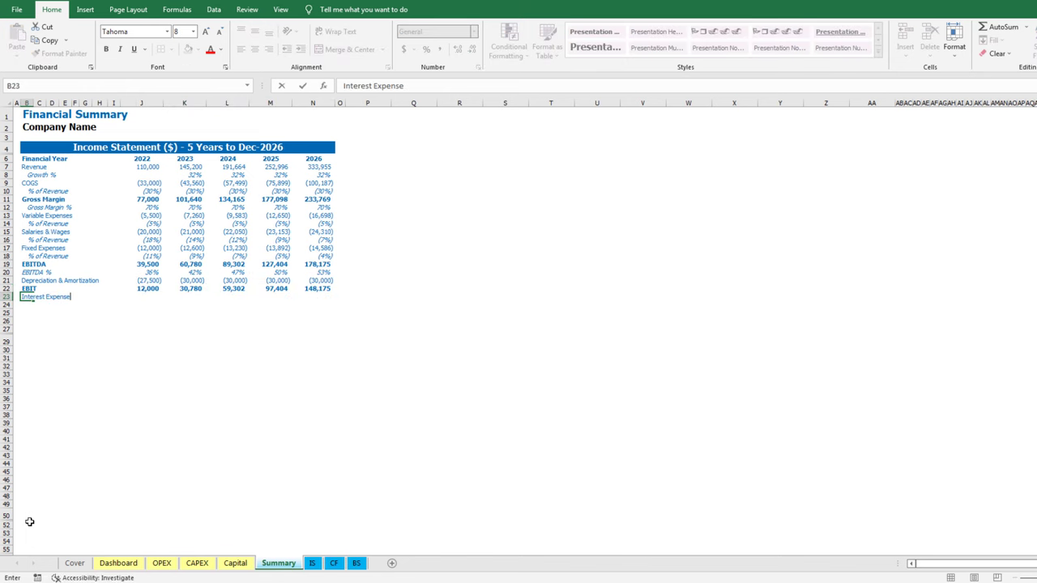
Copy the Depreciation & Amortization formula from J21 into the 2022 Interest Expense cell J23
{"action": "key", "text": "Right"}
{"action": "key", "text": "Right"}
{"action": "key", "text": "Right"}
{"action": "key", "text": "Right"}
{"action": "key", "text": "Right"}
{"action": "key", "text": "Right"}
{"action": "key", "text": "Right"}
{"action": "key", "text": "Right"}
{"action": "key", "text": "Up"}
{"action": "key", "text": "Up"}
{"action": "key", "text": "ctrl+c"}
{"action": "key", "text": "Down"}
{"action": "key", "text": "Down"}
{"action": "key", "text": "Return"}
Change the sum range in J23 to IS!81:81, giving =SUMIF(IS!$4:$4,J$6,IS!81:81)
{"action": "key", "text": "F2"}
{"action": "left_click_drag", "start_coordinate": [445, 86], "coordinate": [417, 85]}
{"action": "key", "text": "BackSpace"}
{"action": "key", "text": "ctrl+Page_Down"}
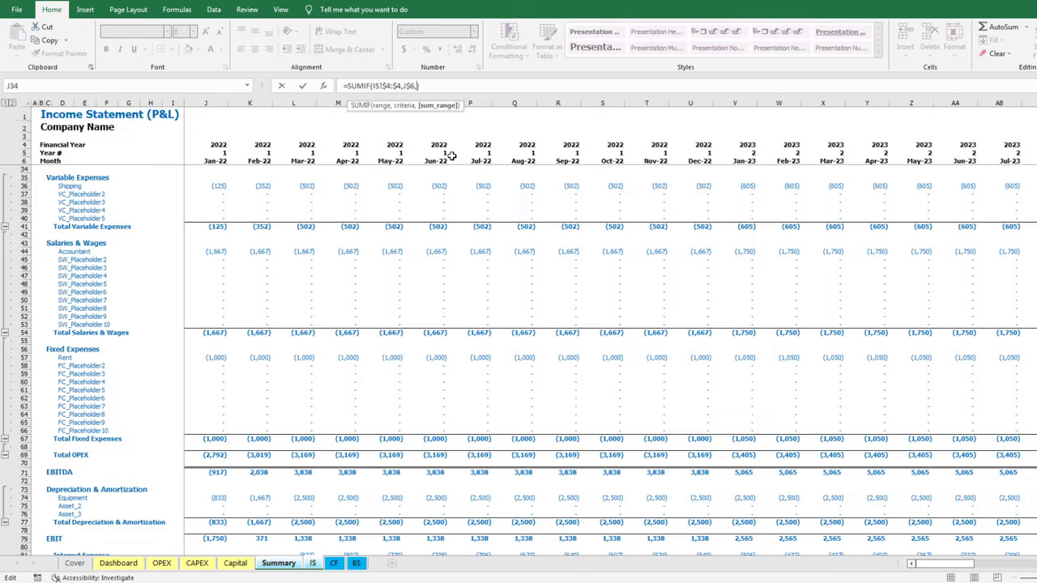
{"action": "scroll", "coordinate": [452, 156], "scroll_direction": "down", "scroll_amount": 6}
{"action": "left_click", "coordinate": [28, 406]}
{"action": "key", "text": "ctrl+Return"}
Copy the Interest Expense formula from J23 across to N23
{"action": "key", "text": "ctrl+c"}
{"action": "key", "text": "shift+Right"}
{"action": "key", "text": "shift+Right"}
{"action": "key", "text": "shift+Right"}
{"action": "key", "text": "shift+Right"}
{"action": "key", "text": "Return"}
Label row 24 beneath Interest Expense as Net Profit Before Tax
{"action": "key", "text": "Down"}
{"action": "key", "text": "Home"}
{"action": "key", "text": "Right"}
{"action": "type", "text": "Net P"}
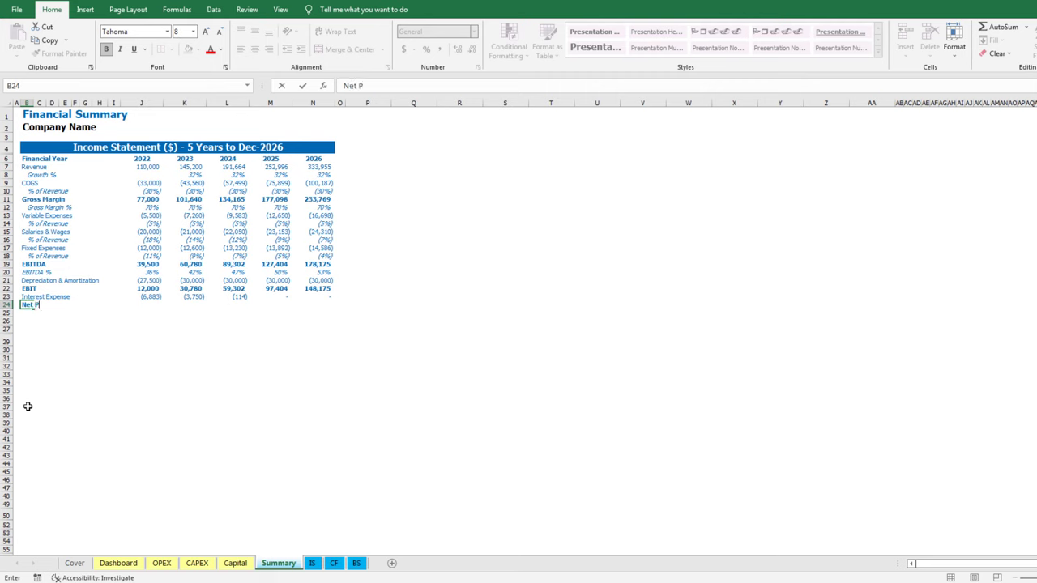
{"action": "type", "text": "rofit Before Tax"}
Enter =J22+J23 in J24 to add EBIT and Interest Expense for 2022
{"action": "key", "text": "Right"}
{"action": "key", "text": "Right"}
{"action": "key", "text": "Right"}
{"action": "key", "text": "Right"}
{"action": "key", "text": "Right"}
{"action": "key", "text": "Right"}
{"action": "key", "text": "Right"}
{"action": "key", "text": "Right"}
{"action": "type", "text": "="}
{"action": "key", "text": "Up"}
{"action": "key", "text": "Up"}
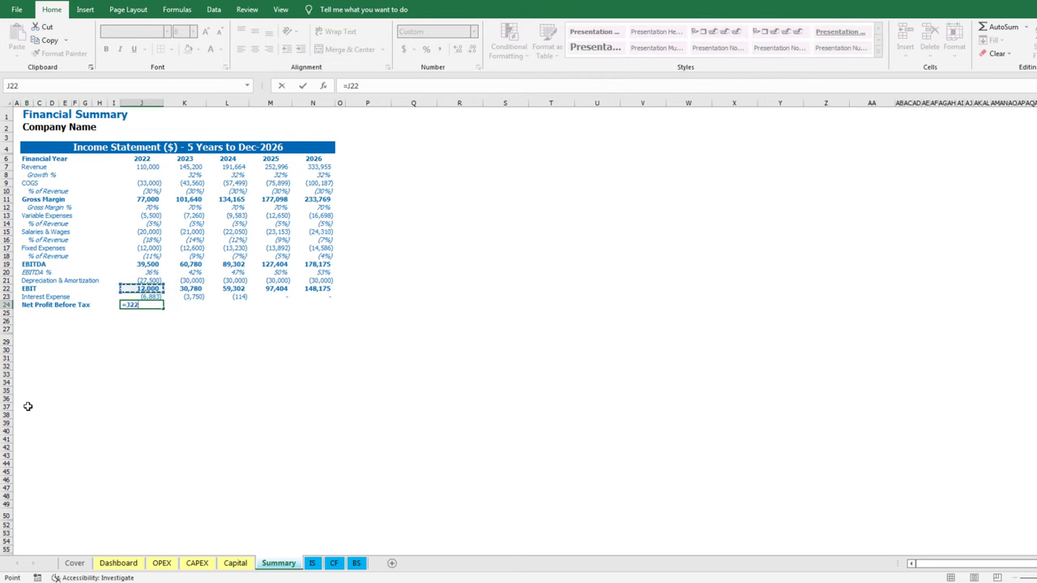
{"action": "type", "text": "+"}
{"action": "key", "text": "Up"}
{"action": "key", "text": "ctrl+Return"}
Copy the Net Profit Before Tax formula from J24 across to N24
{"action": "key", "text": "ctrl+c"}
{"action": "key", "text": "shift+Right"}
{"action": "key", "text": "shift+Right"}
{"action": "key", "text": "shift+Right"}
{"action": "key", "text": "shift+Right"}
{"action": "key", "text": "Return"}
Label row 25 beneath Net Profit Before Tax as Tax Expense
{"action": "key", "text": "Down"}
{"action": "key", "text": "Home"}
{"action": "key", "text": "Right"}
{"action": "type", "text": "Tax Expense"}
{"action": "key", "text": "Return"}
Copy the Interest Expense formula from J23 into the 2022 Tax Expense cell J25
{"action": "key", "text": "Right"}
{"action": "key", "text": "Right"}
{"action": "key", "text": "Right"}
{"action": "key", "text": "Right"}
{"action": "key", "text": "Right"}
{"action": "key", "text": "Right"}
{"action": "key", "text": "Right"}
{"action": "key", "text": "Right"}
{"action": "key", "text": "Up"}
{"action": "key", "text": "Up"}
{"action": "key", "text": "Up"}
{"action": "key", "text": "ctrl+c"}
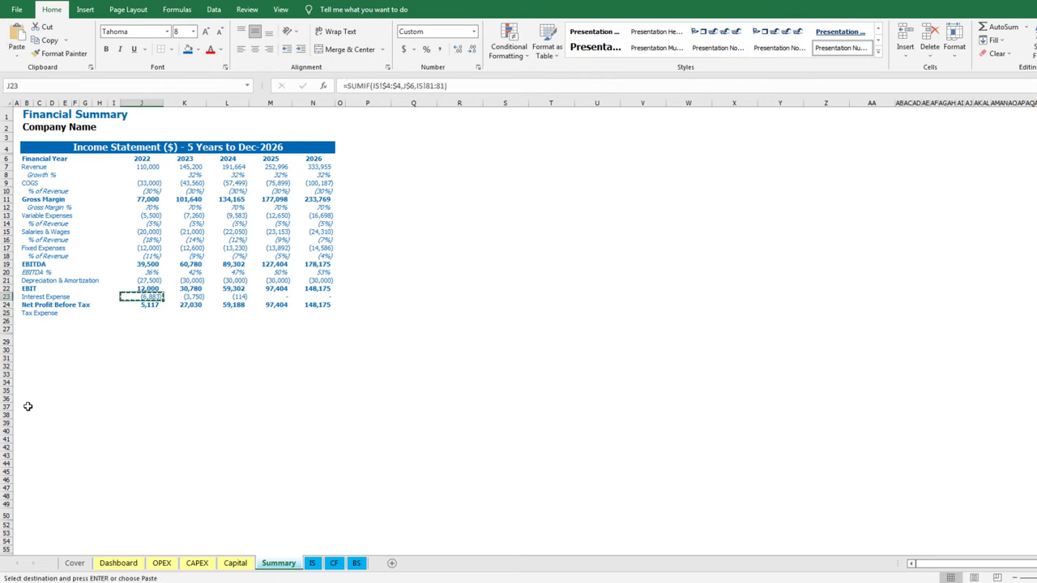
{"action": "key", "text": "Down"}
{"action": "key", "text": "Down"}
{"action": "key", "text": "Return"}
Replace the sum range in J25 with the tax expense row of the IS sheet and fill the formula across to N25
{"action": "key", "text": "F2"}
{"action": "key", "text": "Left"}
{"action": "key", "text": "ctrl+shift+Left"}
{"action": "key", "text": "ctrl+shift+Left"}
{"action": "key", "text": "ctrl+shift+Left"}
{"action": "key", "text": "BackSpace"}
{"action": "key", "text": "ctrl+Page_Down"}
{"action": "left_click", "coordinate": [35, 444]}
{"action": "key", "text": "ctrl+Return"}
Label row 26 beneath Tax Expense as Net Profit After Tax
{"action": "key", "text": "Down"}
{"action": "key", "text": "Home"}
{"action": "key", "text": "Right"}
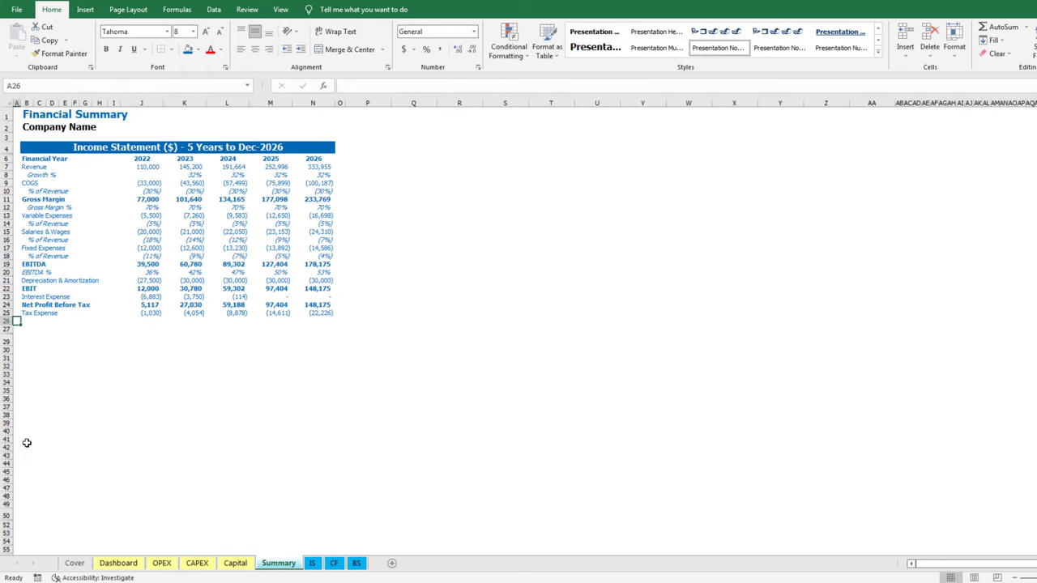
{"action": "type", "text": "Net Profit After Tax"}
{"action": "key", "text": "Return"}
Enter =J24+J25 in J26 to add Net Profit Before Tax and Tax Expense for 2022
{"action": "key", "text": "Right"}
{"action": "key", "text": "Right"}
{"action": "key", "text": "Right"}
{"action": "key", "text": "Right"}
{"action": "key", "text": "Right"}
{"action": "key", "text": "Right"}
{"action": "key", "text": "Right"}
{"action": "key", "text": "Right"}
{"action": "key", "text": "Up"}
{"action": "type", "text": "="}
{"action": "key", "text": "Up"}
{"action": "key", "text": "Up"}
{"action": "type", "text": "+"}
{"action": "key", "text": "Up"}
{"action": "key", "text": "ctrl+Return"}
Copy the Net Profit After Tax formula from J26 across to N26
{"action": "key", "text": "ctrl+c"}
{"action": "key", "text": "shift+Right"}
{"action": "key", "text": "shift+Right"}
{"action": "key", "text": "shift+Right"}
{"action": "key", "text": "shift+Right"}
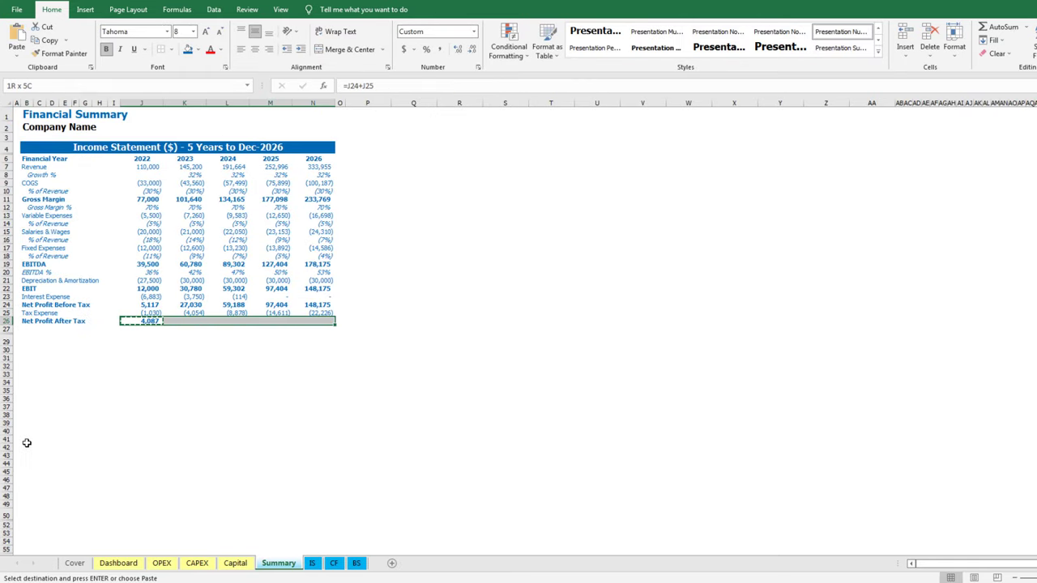
{"action": "key", "text": "Return"}
Label row 27 beneath Net Profit After Tax as Net Profit After Tax %
{"action": "key", "text": "Down"}
{"action": "key", "text": "Home"}
{"action": "key", "text": "Right"}
{"action": "type", "text": "Net Profit After Tax "}
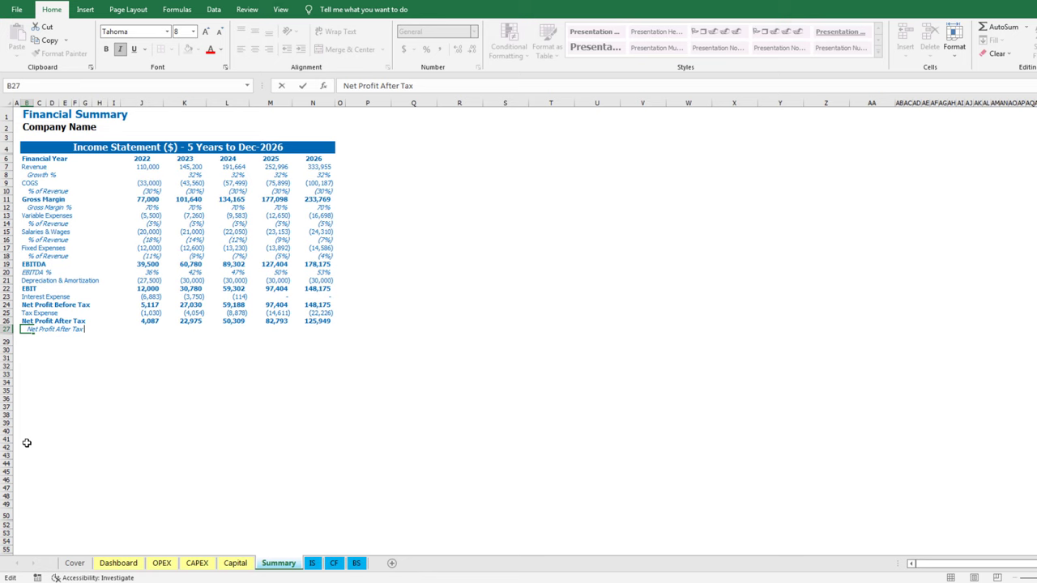
{"action": "type", "text": "%"}
{"action": "key", "text": "ctrl+Return"}
Copy the EBITDA % formula from J20 into J27 and fill it across to N27
{"action": "key", "text": "Right"}
{"action": "key", "text": "Right"}
{"action": "key", "text": "Right"}
{"action": "key", "text": "Right"}
{"action": "key", "text": "Right"}
{"action": "key", "text": "Right"}
{"action": "key", "text": "Right"}
{"action": "key", "text": "Right"}
{"action": "key", "text": "Right"}
{"action": "key", "text": "Left"}
{"action": "key", "text": "Up"}
{"action": "key", "text": "Up"}
{"action": "key", "text": "Up"}
{"action": "key", "text": "Up"}
{"action": "key", "text": "Up"}
{"action": "key", "text": "Up"}
{"action": "key", "text": "Up"}
{"action": "key", "text": "ctrl+c"}
{"action": "key", "text": "Down"}
{"action": "key", "text": "Down"}
{"action": "key", "text": "Down"}
{"action": "key", "text": "Down"}
{"action": "key", "text": "Down"}
{"action": "key", "text": "Down"}
{"action": "key", "text": "Down"}
{"action": "key", "text": "Return"}
{"action": "key", "text": "shift+Right"}
{"action": "key", "text": "shift+Right"}
{"action": "key", "text": "shift+Right"}
{"action": "key", "text": "shift+Right"}
{"action": "key", "text": "ctrl+r"}
{"action": "key", "text": "Left"}
{"action": "key", "text": "Left"}
{"action": "key", "text": "Left"}
{"action": "key", "text": "Left"}
{"action": "key", "text": "Left"}
{"action": "key", "text": "Left"}
{"action": "key", "text": "Left"}
{"action": "key", "text": "Left"}
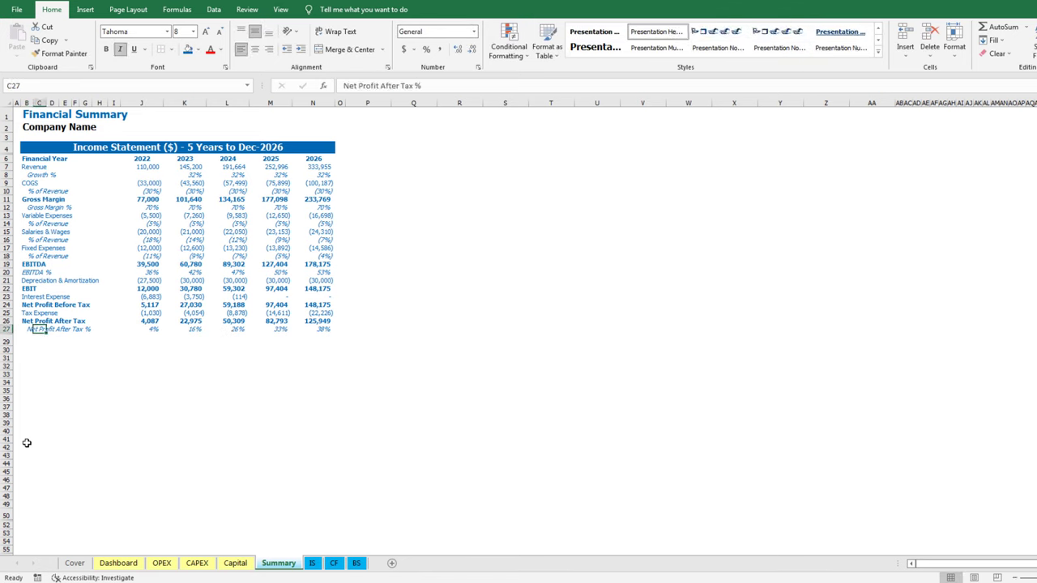
Enter the section title formula ="Income Statement ("&Currency&") - 5 Years to Dec-"&Last_Fin_Year in P4
{"action": "left_click", "coordinate": [377, 148]}
{"action": "type", "text": "=\"Income St"}
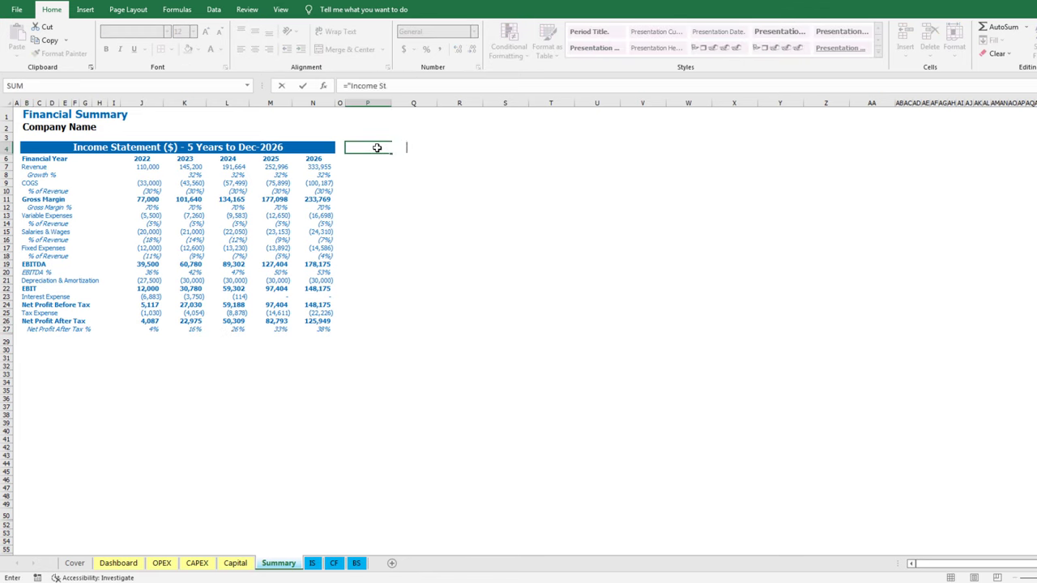
{"action": "type", "text": "atemen (\"&Currency&\") - 5 Years"}
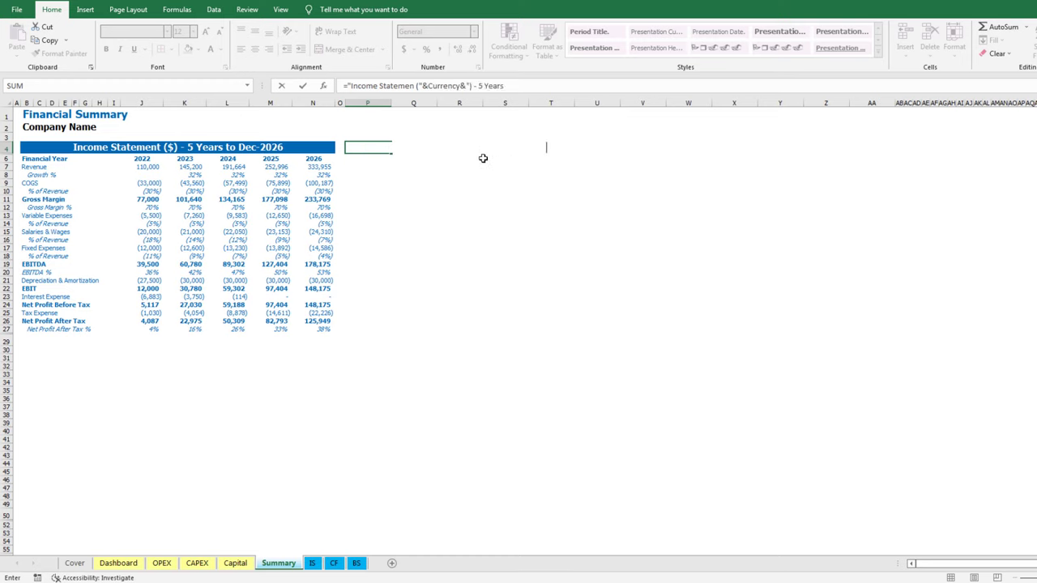
{"action": "type", "text": " to Dec-\"&Last_Fin_Year"}
{"action": "double_click", "coordinate": [657, 170]}
{"action": "key", "text": "ctrl+Return"}
Merge and center the title across P4:AA4 and give it the same blue fill as the annual statement header
{"action": "key", "text": "shift+Right"}
{"action": "key", "text": "shift+Right"}
{"action": "key", "text": "shift+Right"}
{"action": "key", "text": "shift+Right"}
{"action": "key", "text": "shift+Right"}
{"action": "key", "text": "shift+Right"}
{"action": "key", "text": "shift+Right"}
{"action": "key", "text": "shift+Right"}
{"action": "key", "text": "shift+Right"}
{"action": "key", "text": "shift+Right"}
{"action": "key", "text": "shift+Right"}
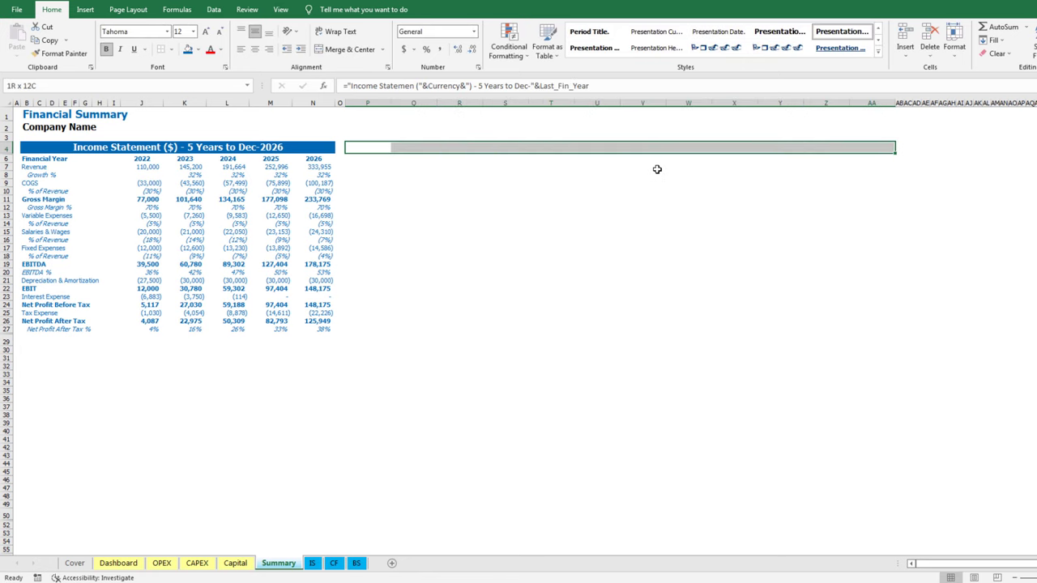
{"action": "left_click", "coordinate": [345, 48]}
{"action": "left_click", "coordinate": [187, 48]}
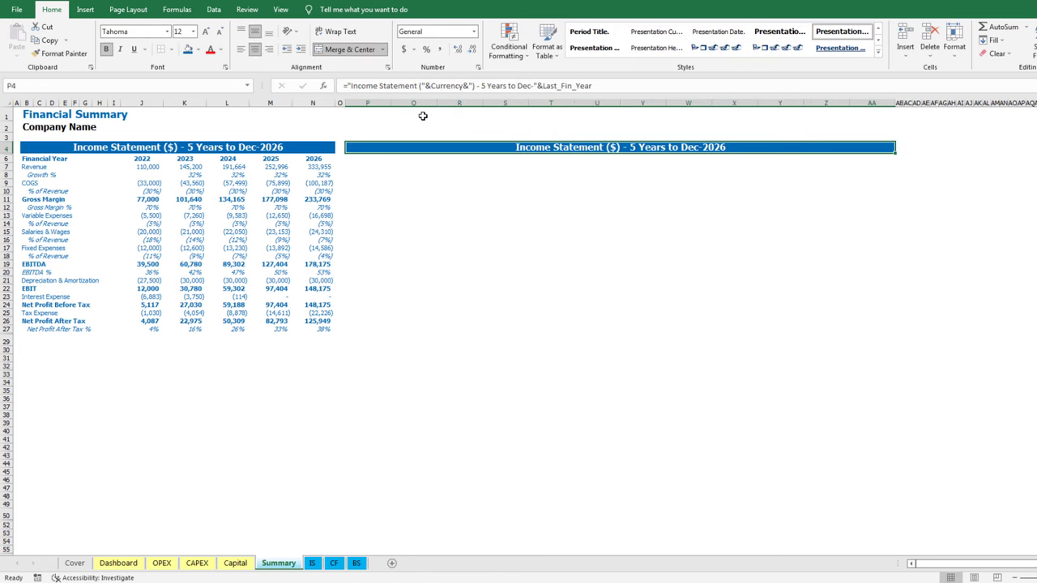
Label T2 above the new section as Select detailed year
{"action": "left_click", "coordinate": [578, 129]}
{"action": "key", "text": "Left"}
{"action": "type", "text": "Selec"}
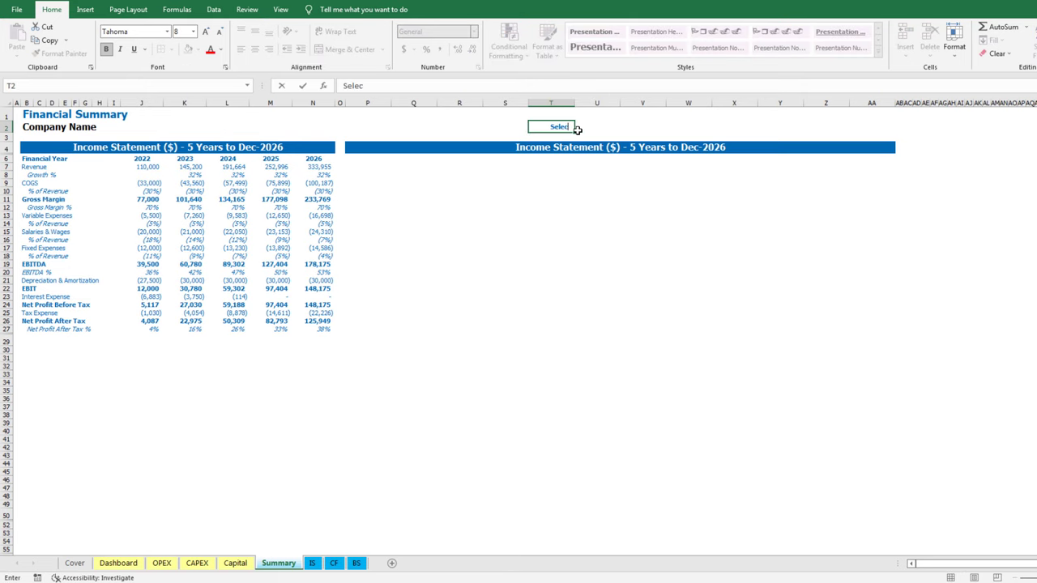
{"action": "type", "text": "year"}
{"action": "key", "text": "Return"}
Format U2 as an input cell with light yellow fill and enter 2022 as the year
{"action": "left_click", "coordinate": [578, 129]}
{"action": "left_click", "coordinate": [198, 50]}
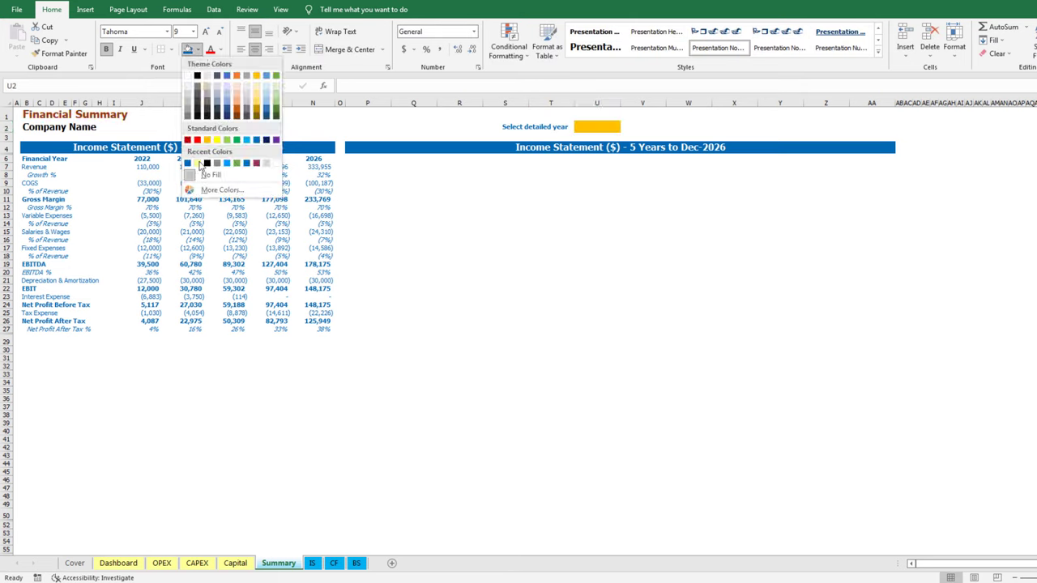
{"action": "left_click", "coordinate": [199, 164]}
{"action": "type", "text": "2022"}
{"action": "key", "text": "Return"}
Enter =DATE($U$2,1,31) in P6 as the first month heading, tied to the selected year
{"action": "key", "text": "Down"}
{"action": "key", "text": "Down"}
{"action": "key", "text": "Left"}
{"action": "key", "text": "Left"}
{"action": "key", "text": "Left"}
{"action": "key", "text": "Left"}
{"action": "key", "text": "Left"}
{"action": "type", "text": "=date()"}
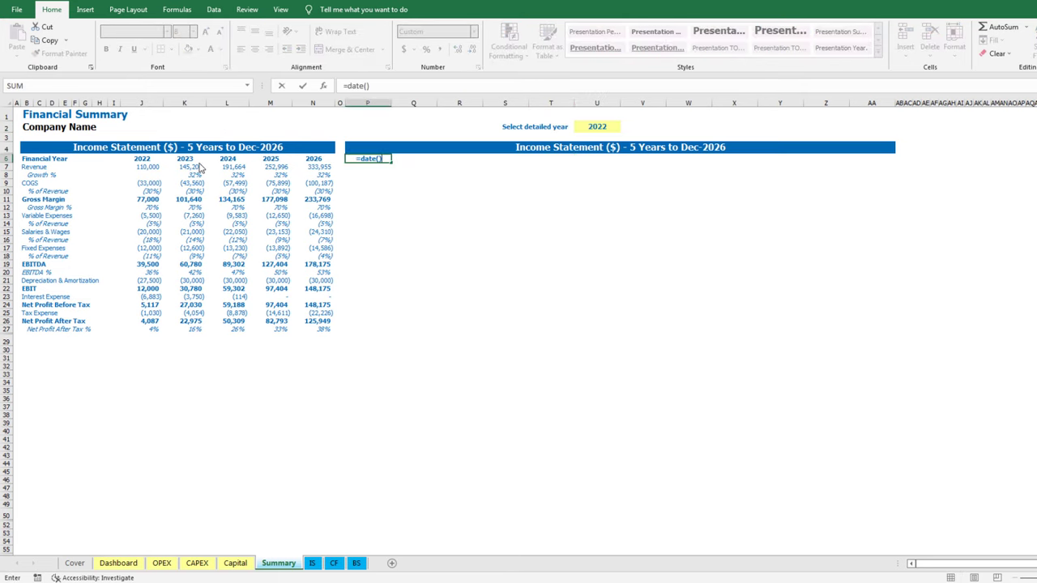
{"action": "key", "text": "F4"}
{"action": "type", "text": ",1"}
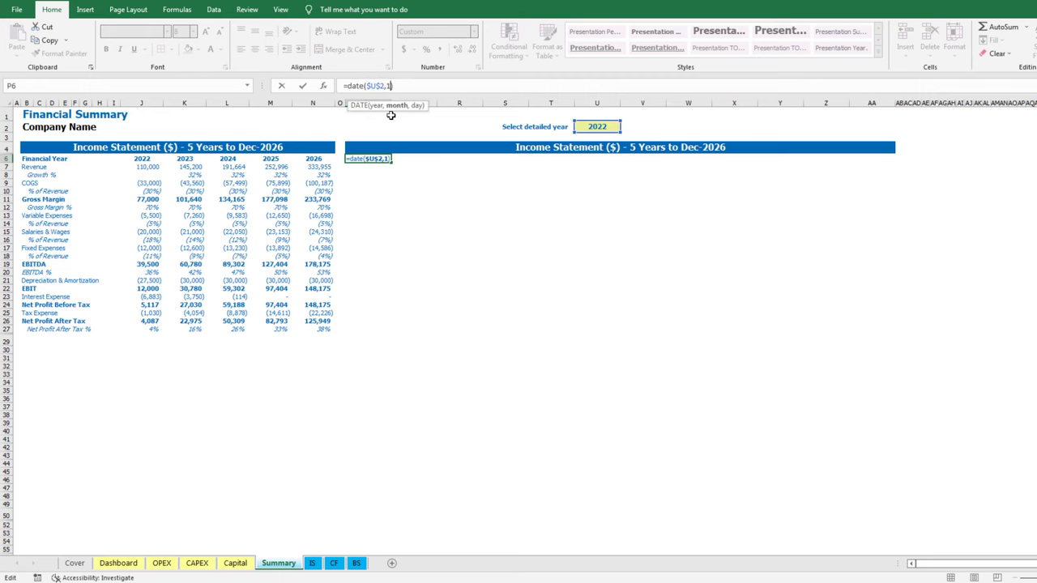
{"action": "type", "text": ",31"}
{"action": "key", "text": "ctrl+Return"}
Enter an EOMONTH formula in Q6 that moves one month on from P6
{"action": "key", "text": "Right"}
{"action": "type", "text": "=EOMONTH("}
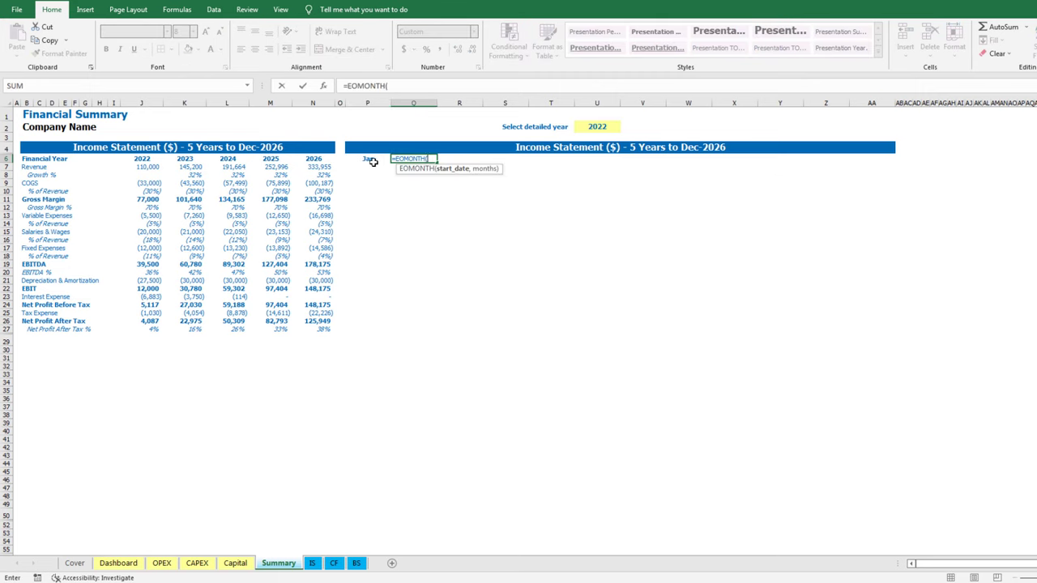
{"action": "left_click", "coordinate": [373, 162]}
{"action": "type", "text": ",1)"}
{"action": "key", "text": "ctrl+Return"}
Copy the EOMONTH heading formula from Q6 across to AA6 to complete the twelve months
{"action": "key", "text": "ctrl+c"}
{"action": "key", "text": "shift+Right"}
{"action": "key", "text": "shift+Right"}
{"action": "key", "text": "shift+Right"}
{"action": "key", "text": "shift+Right"}
{"action": "key", "text": "shift+Right"}
{"action": "key", "text": "shift+Right"}
{"action": "key", "text": "shift+Right"}
{"action": "key", "text": "shift+Right"}
{"action": "key", "text": "shift+Right"}
{"action": "key", "text": "shift+Right"}
{"action": "key", "text": "Return"}
{"action": "key", "text": "Left"}
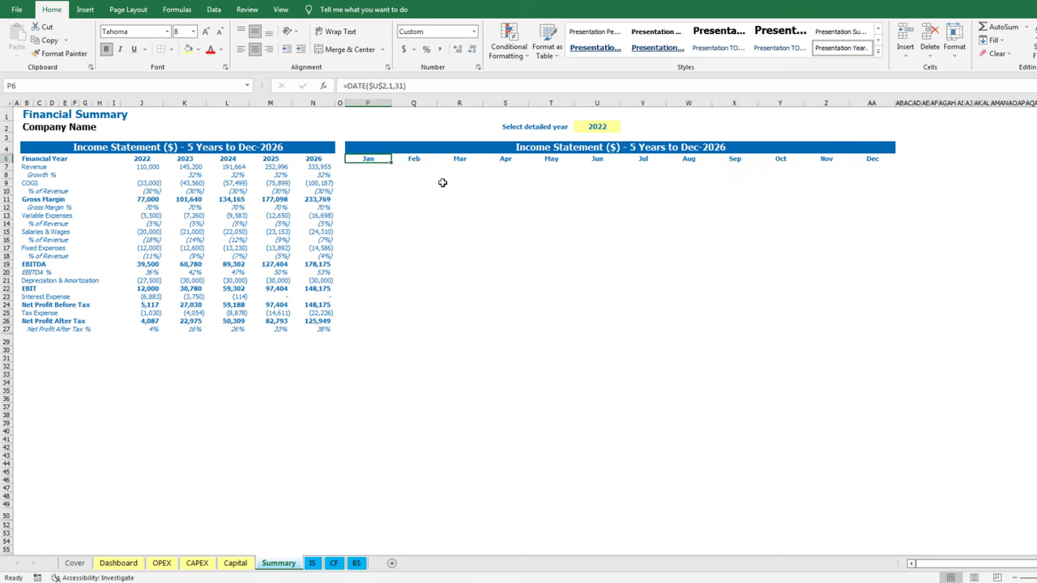
Enter =SUMIF(IS!$6:$6,P$6,IS!21:21) in P7 to pull the January revenue from the IS sheet
{"action": "left_click", "coordinate": [373, 167]}
{"action": "type", "text": "=sumif()"}
{"action": "key", "text": "F2"}
{"action": "key", "text": "Left"}
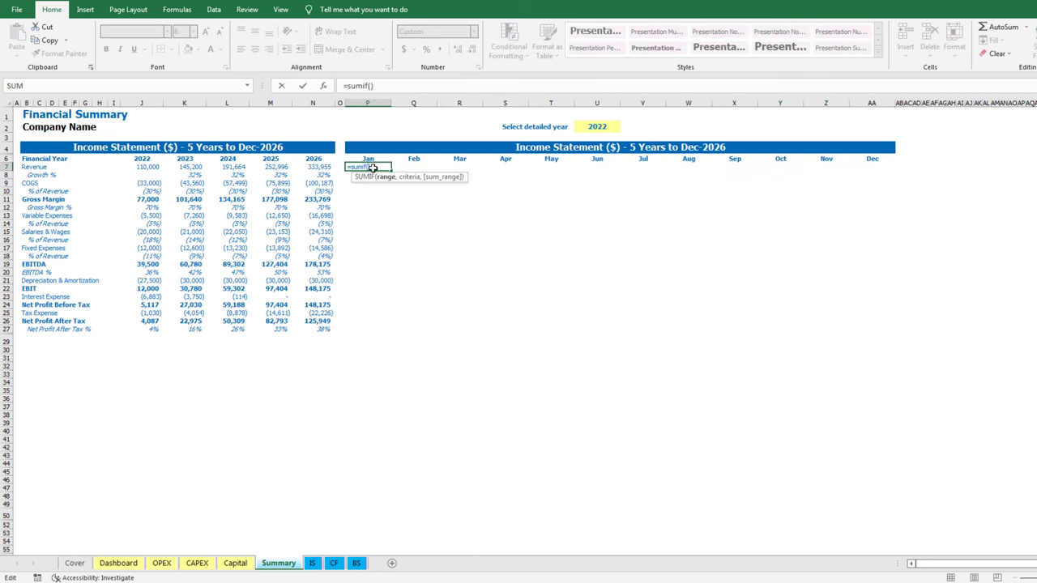
{"action": "left_click", "coordinate": [313, 563]}
{"action": "left_click", "coordinate": [24, 154]}
{"action": "type", "text": ","}
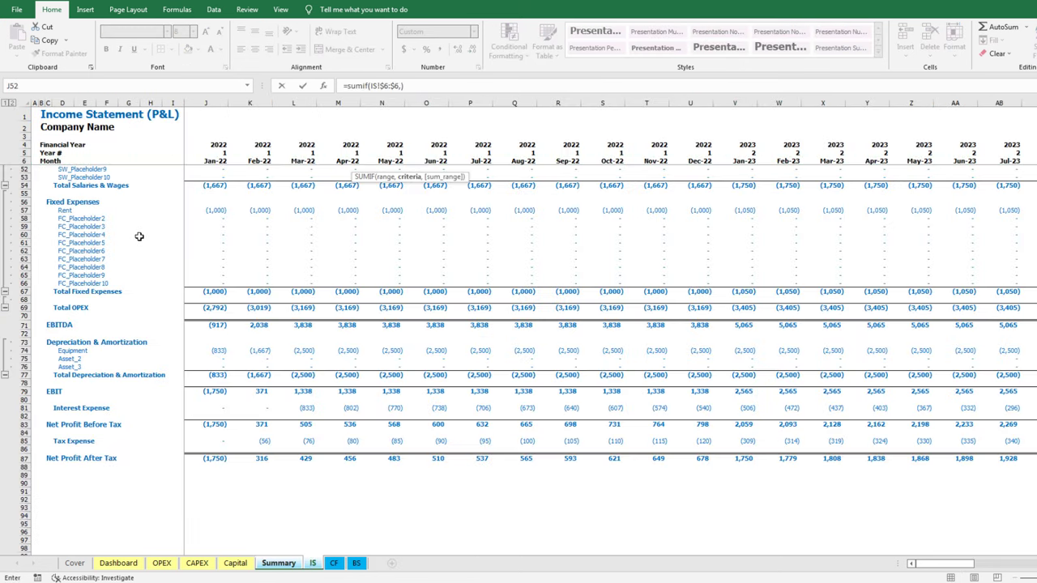
{"action": "left_click", "coordinate": [279, 563]}
{"action": "left_click", "coordinate": [368, 158]}
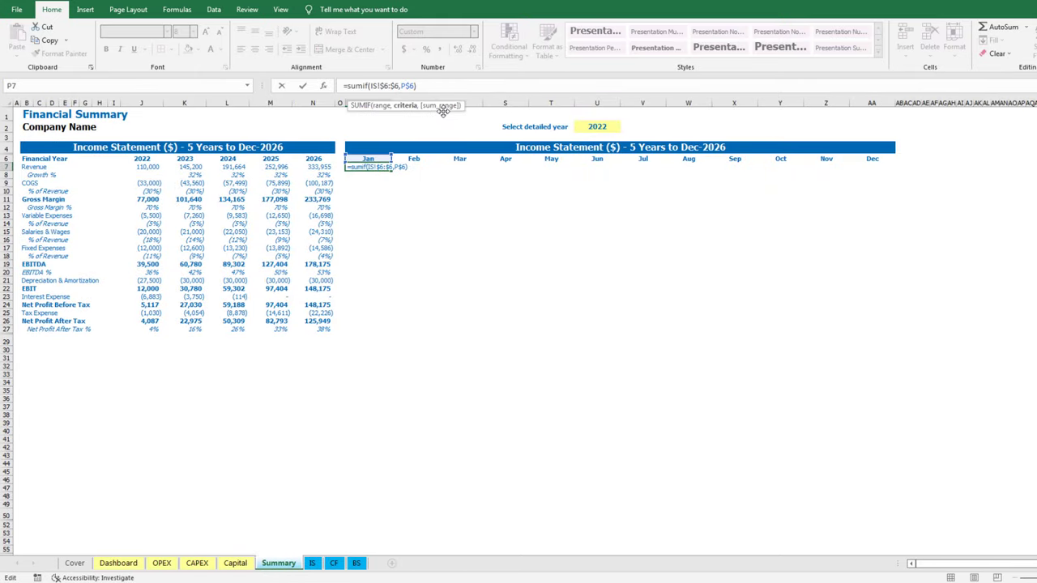
{"action": "type", "text": ","}
{"action": "left_click", "coordinate": [313, 563]}
{"action": "scroll", "coordinate": [28, 285], "scroll_direction": "up", "scroll_amount": 10}
{"action": "left_click", "coordinate": [26, 290]}
{"action": "key", "text": "Return"}
Copy the monthly revenue formula from P7 across to AA7
{"action": "key", "text": "Up"}
{"action": "key", "text": "ctrl+c"}
{"action": "key", "text": "shift+Right"}
{"action": "key", "text": "shift+Right"}
{"action": "key", "text": "shift+Right"}
{"action": "key", "text": "shift+Right"}
{"action": "key", "text": "shift+Right"}
{"action": "key", "text": "shift+Right"}
{"action": "key", "text": "shift+Right"}
{"action": "key", "text": "shift+Right"}
{"action": "key", "text": "shift+Right"}
{"action": "key", "text": "shift+Right"}
{"action": "key", "text": "shift+Right"}
{"action": "key", "text": "Return"}
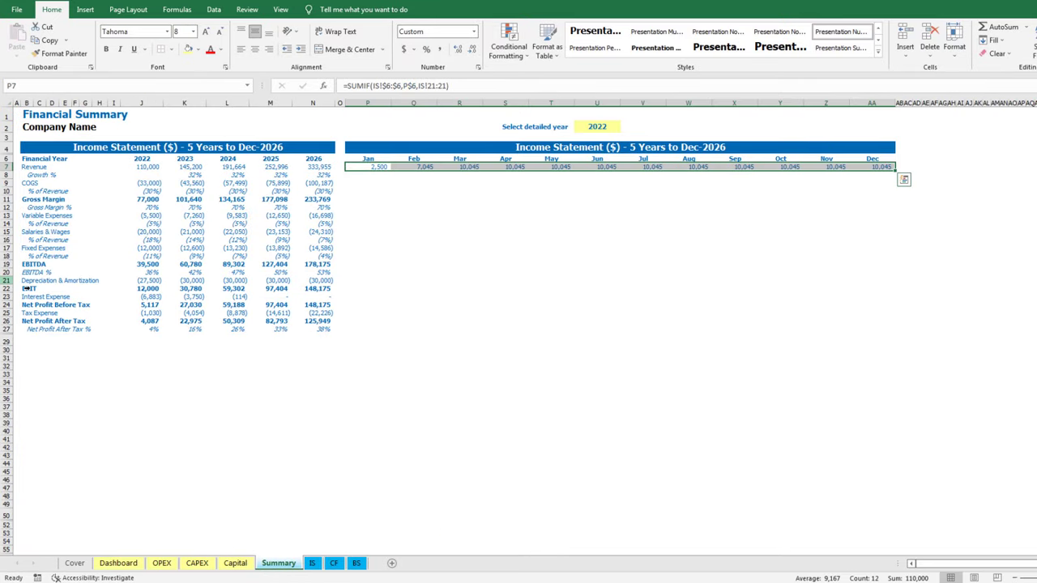
Copy the Growth % formula from N8 into the monthly cells Q8:AA8
{"action": "key", "text": "Down"}
{"action": "key", "text": "Left"}
{"action": "key", "text": "Left"}
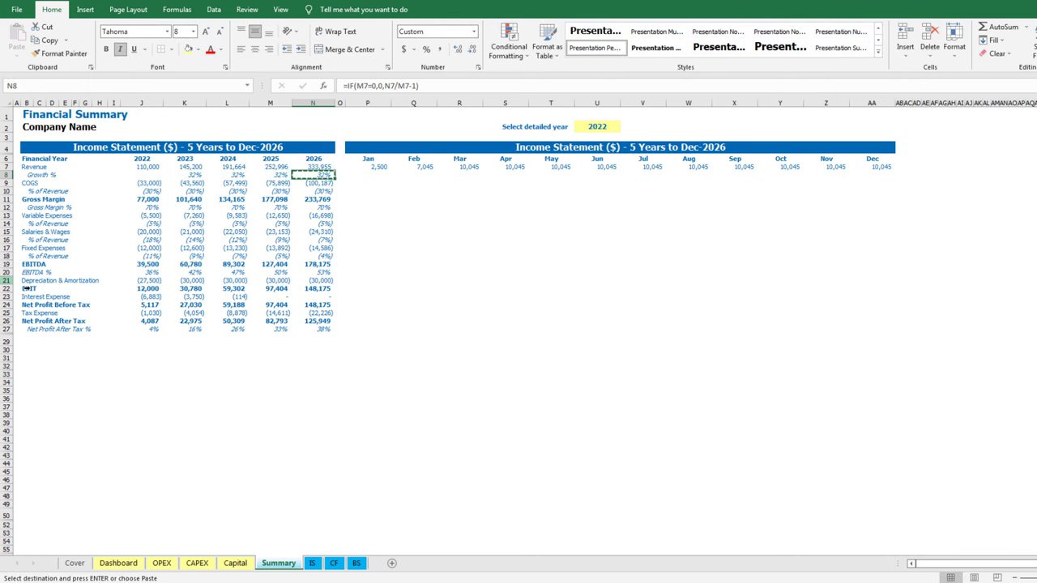
{"action": "key", "text": "Right"}
{"action": "key", "text": "Right"}
{"action": "key", "text": "Right"}
{"action": "key", "text": "shift+Right"}
{"action": "key", "text": "shift+Right"}
{"action": "key", "text": "shift+Right"}
{"action": "key", "text": "shift+Right"}
{"action": "key", "text": "shift+Right"}
{"action": "key", "text": "shift+Right"}
{"action": "key", "text": "shift+Right"}
{"action": "key", "text": "shift+Right"}
{"action": "key", "text": "shift+Right"}
{"action": "key", "text": "shift+Right"}
{"action": "key", "text": "Return"}
Copy the January revenue SUMIF formula from P7 down to the COGS row in P9
{"action": "key", "text": "Left"}
{"action": "key", "text": "Up"}
{"action": "key", "text": "ctrl+c"}
{"action": "key", "text": "Down"}
{"action": "key", "text": "Down"}
{"action": "key", "text": "Return"}
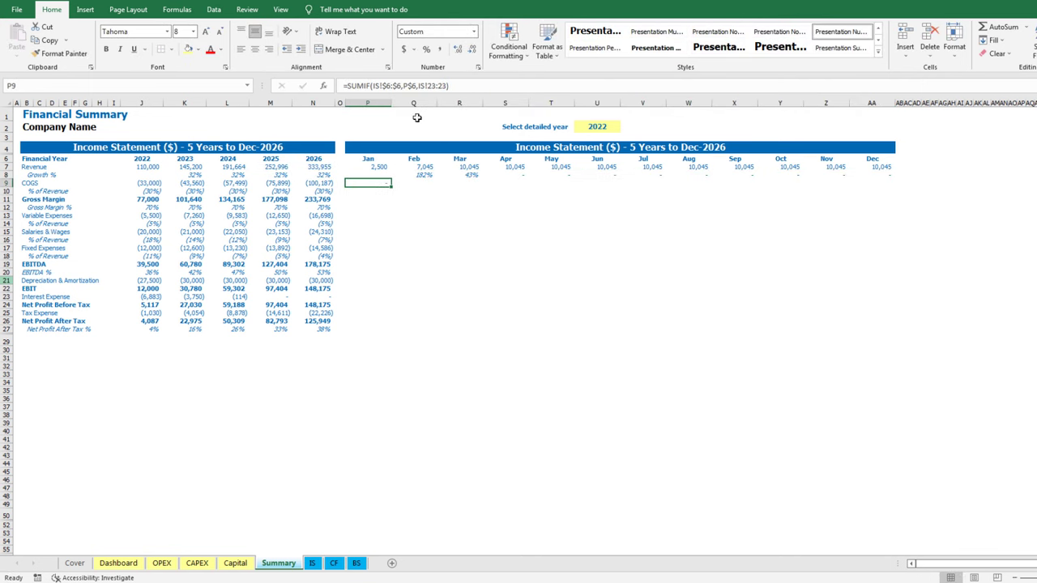
Change the sum range of the COGS SUMIF in P9 to the Total COGS row, IS!27:27
{"action": "left_click", "coordinate": [377, 86]}
{"action": "left_click", "coordinate": [442, 107]}
{"action": "key", "text": "Delete"}
{"action": "key", "text": "ctrl+Page_Down"}
{"action": "left_click", "coordinate": [28, 337]}
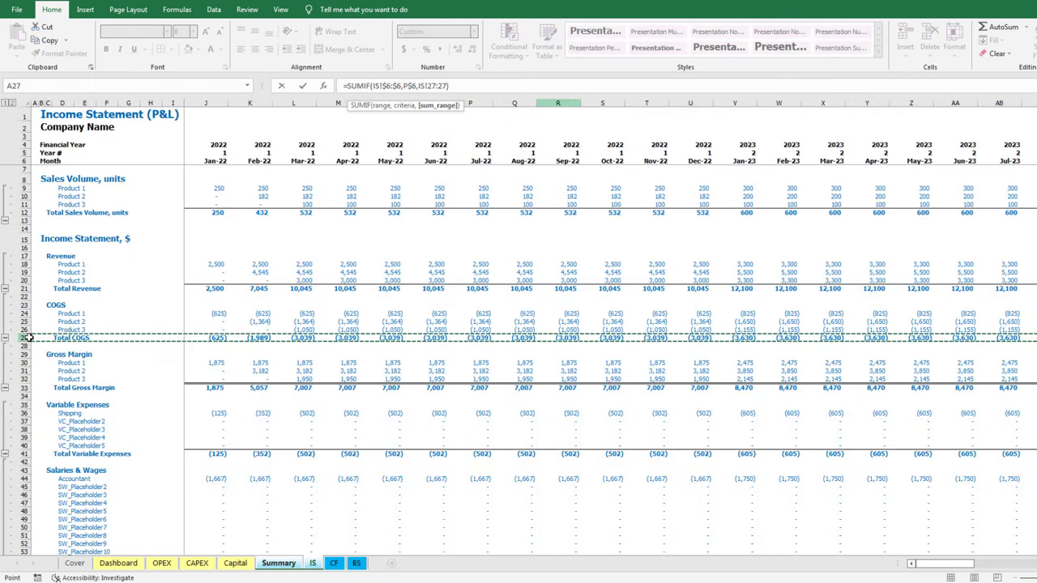
{"action": "key", "text": "Return"}
Copy the monthly COGS formula from P9 across to AA9
{"action": "key", "text": "ctrl+c"}
{"action": "key", "text": "shift+Right"}
{"action": "key", "text": "shift+Right"}
{"action": "key", "text": "shift+Right"}
{"action": "key", "text": "shift+Right"}
{"action": "key", "text": "shift+Right"}
{"action": "key", "text": "shift+Right"}
{"action": "key", "text": "shift+Right"}
{"action": "key", "text": "shift+Right"}
{"action": "key", "text": "shift+Right"}
{"action": "key", "text": "shift+Right"}
{"action": "key", "text": "shift+Right"}
{"action": "key", "text": "Return"}
Copy the COGS % of Revenue formula from N10 into P10 and across the monthly columns to AA10
{"action": "key", "text": "Down"}
{"action": "key", "text": "Left"}
{"action": "key", "text": "Left"}
{"action": "key", "text": "ctrl+c"}
{"action": "key", "text": "Right"}
{"action": "key", "text": "Right"}
{"action": "key", "text": "Return"}
{"action": "key", "text": "ctrl+c"}
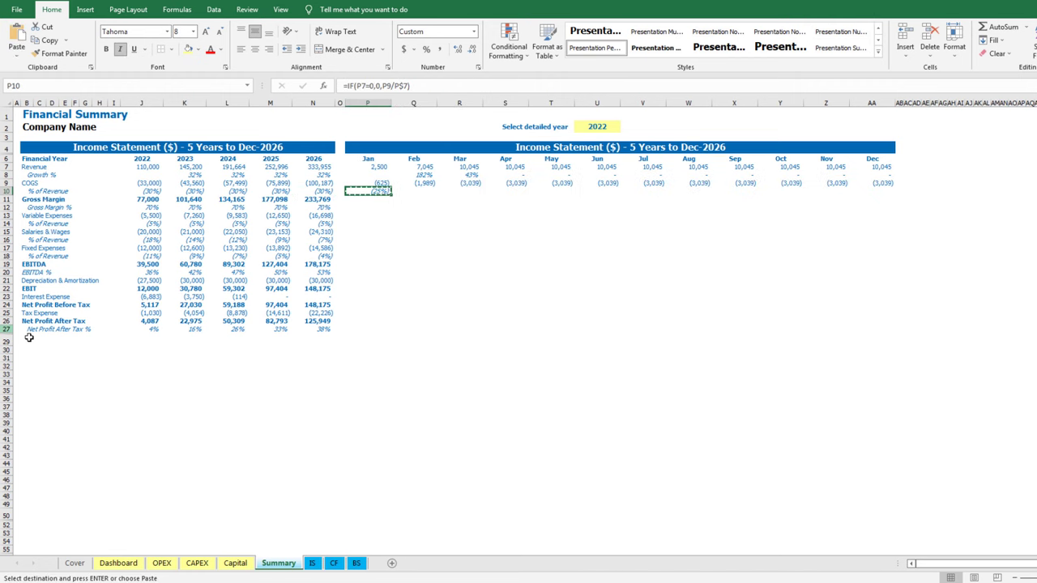
{"action": "key", "text": "ctrl+shift+Right"}
{"action": "key", "text": "Return"}
Copy the Gross Margin formula from N11 into the monthly cells P11:AA11
{"action": "key", "text": "Down"}
{"action": "key", "text": "Left"}
{"action": "key", "text": "Left"}
{"action": "key", "text": "ctrl+c"}
{"action": "key", "text": "Right"}
{"action": "key", "text": "Right"}
{"action": "key", "text": "shift+Right"}
{"action": "key", "text": "shift+Right"}
{"action": "key", "text": "shift+Right"}
{"action": "key", "text": "shift+Right"}
{"action": "key", "text": "shift+Right"}
{"action": "key", "text": "shift+Right"}
{"action": "key", "text": "shift+Right"}
{"action": "key", "text": "shift+Right"}
{"action": "key", "text": "shift+Right"}
{"action": "key", "text": "shift+Right"}
{"action": "key", "text": "shift+Right"}
{"action": "key", "text": "Return"}
Copy the Gross Margin % formula from N12 into the monthly cells P12:AA12
{"action": "key", "text": "Down"}
{"action": "key", "text": "Left"}
{"action": "key", "text": "Left"}
{"action": "key", "text": "ctrl+c"}
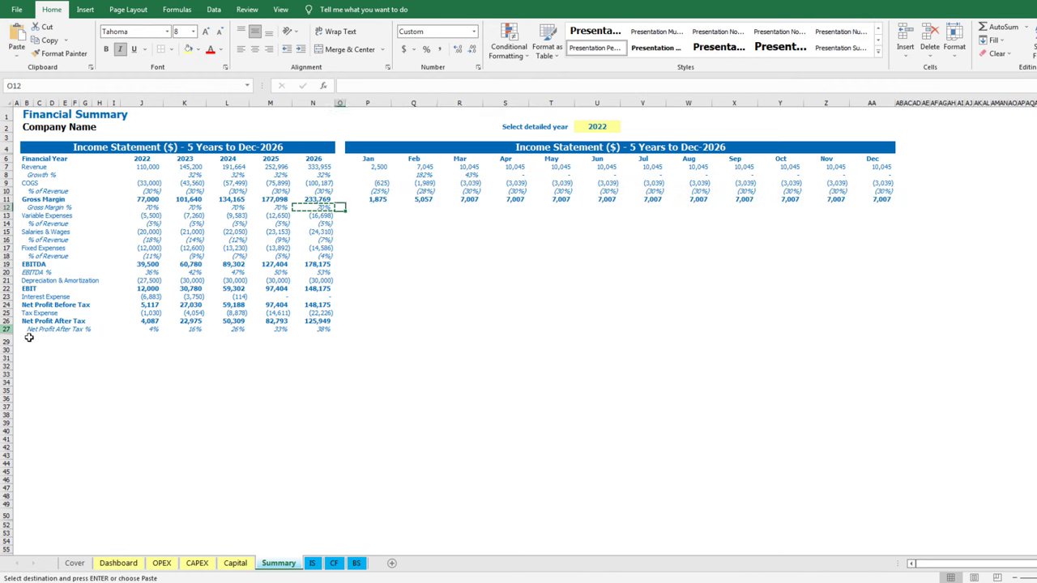
{"action": "key", "text": "Right"}
{"action": "key", "text": "Right"}
{"action": "key", "text": "shift+Right"}
{"action": "key", "text": "shift+Right"}
{"action": "key", "text": "shift+Right"}
{"action": "key", "text": "shift+Right"}
{"action": "key", "text": "shift+Right"}
{"action": "key", "text": "shift+Right"}
{"action": "key", "text": "shift+Right"}
{"action": "key", "text": "shift+Right"}
{"action": "key", "text": "shift+Right"}
{"action": "key", "text": "shift+Right"}
{"action": "key", "text": "shift+Right"}
{"action": "key", "text": "Return"}
Copy the January COGS SUMIF formula from P9 down to the Variable Expenses row in P13
{"action": "key", "text": "Down"}
{"action": "key", "text": "Up"}
{"action": "key", "text": "Up"}
{"action": "key", "text": "Up"}
{"action": "key", "text": "Up"}
{"action": "key", "text": "ctrl+c"}
{"action": "key", "text": "Down"}
{"action": "key", "text": "Down"}
{"action": "key", "text": "Down"}
{"action": "key", "text": "Down"}
{"action": "key", "text": "Return"}
Change the sum range of the SUMIF in P13 to the Total Variable Expenses row, IS!41:41
{"action": "left_click_drag", "start_coordinate": [451, 86], "coordinate": [416, 103]}
{"action": "key", "text": "BackSpace"}
{"action": "left_click", "coordinate": [312, 563]}
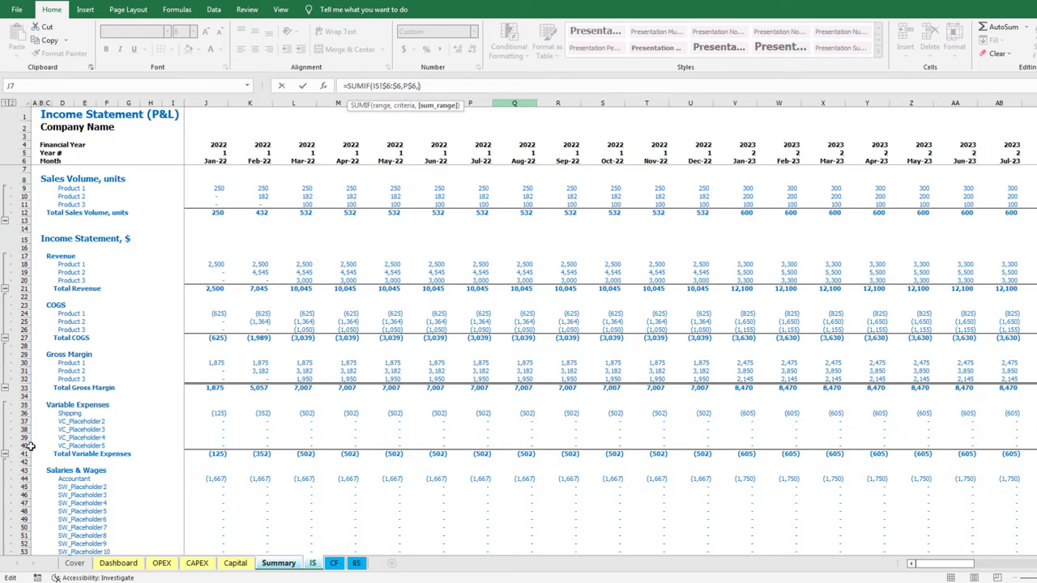
{"action": "left_click", "coordinate": [19, 454]}
{"action": "key", "text": "Return"}
Copy the Variable Expenses % of Revenue formula from N14 into the January cell P14
{"action": "key", "text": "Left"}
{"action": "key", "text": "Left"}
{"action": "key", "text": "ctrl+c"}
{"action": "key", "text": "Right"}
{"action": "key", "text": "Right"}
{"action": "key", "text": "Return"}
Fill the January Variable Expenses and % of Revenue formulas in P13:P14 across to column AA
{"action": "key", "text": "Up"}
{"action": "key", "text": "shift+Down"}
{"action": "key", "text": "shift+Right"}
{"action": "key", "text": "shift+Right"}
{"action": "key", "text": "shift+Right"}
{"action": "key", "text": "shift+Right"}
{"action": "key", "text": "shift+Right"}
{"action": "key", "text": "shift+Right"}
{"action": "key", "text": "shift+Right"}
{"action": "key", "text": "shift+Right"}
{"action": "key", "text": "shift+Right"}
{"action": "key", "text": "shift+Right"}
{"action": "key", "text": "shift+Right"}
{"action": "key", "text": "ctrl+r"}
Copy the January Variable Expenses SUMIF formula from P13 down to the Salaries & Wages row in P15
{"action": "key", "text": "Down"}
{"action": "key", "text": "Down"}
{"action": "key", "text": "Up"}
{"action": "key", "text": "Up"}
{"action": "key", "text": "ctrl+c"}
{"action": "key", "text": "Down"}
{"action": "key", "text": "Down"}
{"action": "key", "text": "Return"}
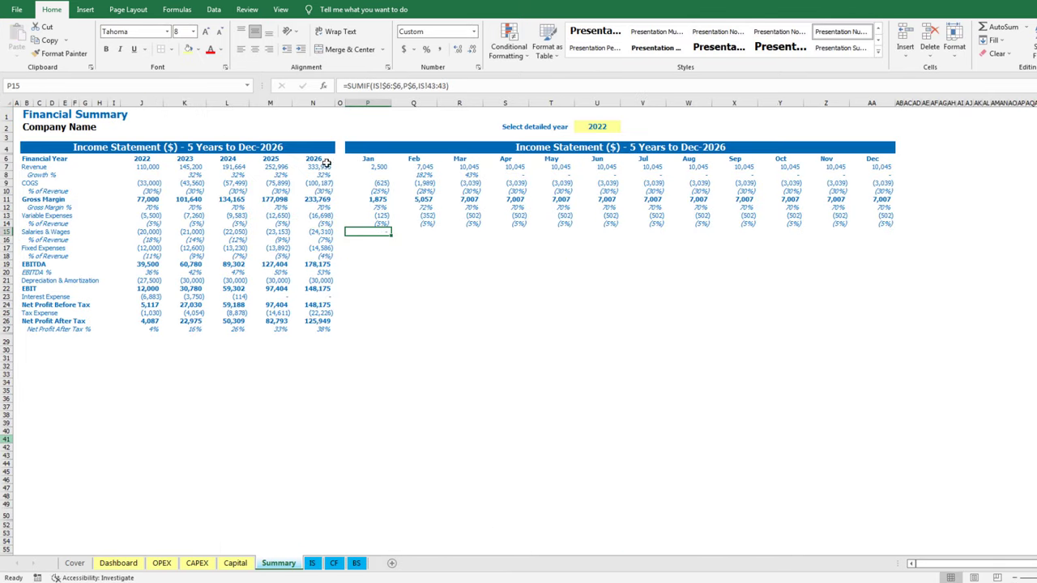
Change the sum range of the SUMIF in P15 to the Salaries & Wages total row of the IS sheet
{"action": "key", "text": "BackSpace"}
{"action": "left_click_drag", "start_coordinate": [447, 86], "coordinate": [419, 97]}
{"action": "left_click", "coordinate": [313, 563]}
{"action": "left_click", "coordinate": [26, 481]}
{"action": "key", "text": "Return"}
Copy the Salaries & Wages % of Revenue formula from N16 into the January cell P16
{"action": "key", "text": "Left"}
{"action": "key", "text": "Left"}
{"action": "key", "text": "ctrl+c"}
{"action": "key", "text": "Right"}
{"action": "key", "text": "Right"}
{"action": "key", "text": "Return"}
Copy the January Salaries & Wages and % of Revenue formulas in P15:P16 across to column AA
{"action": "key", "text": "Up"}
{"action": "key", "text": "shift+Down"}
{"action": "key", "text": "ctrl+c"}
{"action": "key", "text": "shift+Right"}
{"action": "key", "text": "shift+Right"}
{"action": "key", "text": "shift+Right"}
{"action": "key", "text": "shift+Right"}
{"action": "key", "text": "shift+Right"}
{"action": "key", "text": "shift+Right"}
{"action": "key", "text": "shift+Right"}
{"action": "key", "text": "shift+Right"}
{"action": "key", "text": "shift+Right"}
{"action": "key", "text": "shift+Right"}
{"action": "key", "text": "shift+Right"}
{"action": "key", "text": "Return"}
Copy the January Salaries & Wages SUMIF formula from P15 down to the Fixed Expenses row in P17
{"action": "key", "text": "Down"}
{"action": "key", "text": "Down"}
{"action": "key", "text": "Up"}
{"action": "key", "text": "Up"}
{"action": "key", "text": "ctrl+c"}
{"action": "key", "text": "Down"}
{"action": "key", "text": "Down"}
{"action": "key", "text": "Return"}
Change the sum range of the SUMIF in P17 to the Fixed Expenses total row of the IS sheet
{"action": "key", "text": "BackSpace"}
{"action": "left_click", "coordinate": [313, 563]}
{"action": "scroll", "coordinate": [89, 510], "scroll_direction": "down", "scroll_amount": 3}
{"action": "left_click", "coordinate": [23, 512]}
{"action": "key", "text": "Return"}
Copy the Fixed Expenses % of Revenue formula from N18 into the January cell P18
{"action": "key", "text": "Left"}
{"action": "key", "text": "Left"}
{"action": "key", "text": "ctrl+c"}
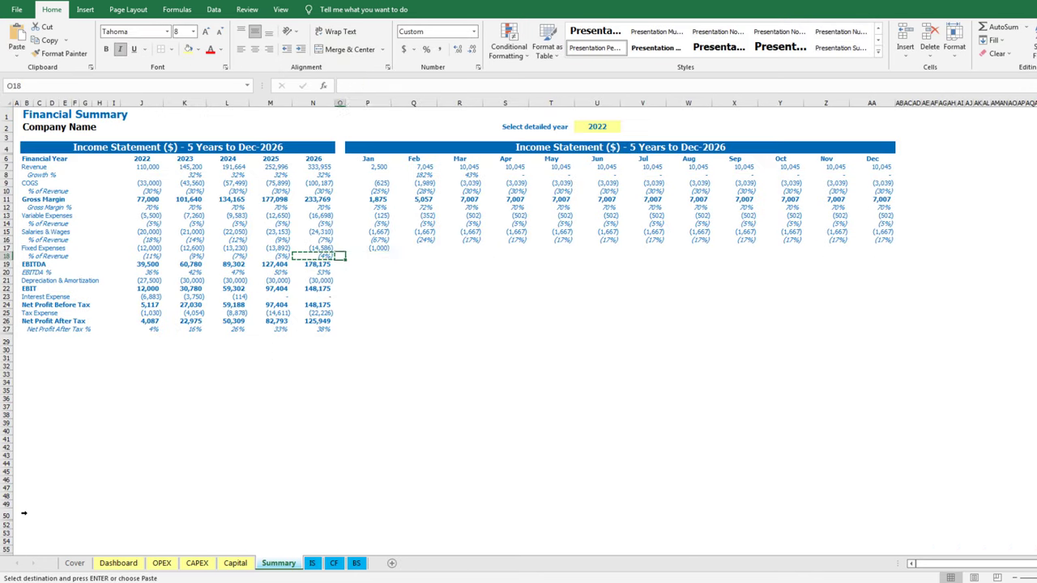
{"action": "key", "text": "Right"}
{"action": "key", "text": "Right"}
{"action": "key", "text": "Return"}
Copy the January Fixed Expenses and % of Revenue formulas in P17:P18 across to column AA
{"action": "key", "text": "Up"}
{"action": "key", "text": "shift+Down"}
{"action": "key", "text": "ctrl+c"}
{"action": "key", "text": "Up"}
{"action": "key", "text": "ctrl+Right"}
{"action": "key", "text": "Down"}
{"action": "key", "text": "ctrl+shift+Left"}
{"action": "key", "text": "Return"}
Copy the EBITDA formula from N19 into the monthly cells P19:AA19
{"action": "key", "text": "Down"}
{"action": "key", "text": "Down"}
{"action": "key", "text": "ctrl+Left"}
{"action": "key", "text": "ctrl+c"}
{"action": "key", "text": "Right"}
{"action": "key", "text": "Right"}
{"action": "key", "text": "shift+Right"}
{"action": "key", "text": "shift+Right"}
{"action": "key", "text": "shift+Right"}
{"action": "key", "text": "shift+Right"}
{"action": "key", "text": "shift+Right"}
{"action": "key", "text": "shift+Right"}
{"action": "key", "text": "shift+Right"}
{"action": "key", "text": "shift+Right"}
{"action": "key", "text": "shift+Right"}
{"action": "key", "text": "shift+Right"}
{"action": "key", "text": "shift+Right"}
{"action": "key", "text": "Return"}
Copy the EBITDA % formula from N20 into the monthly cells P20:AA20
{"action": "key", "text": "Down"}
{"action": "key", "text": "Left"}
{"action": "key", "text": "Left"}
{"action": "key", "text": "ctrl+c"}
{"action": "key", "text": "Right"}
{"action": "key", "text": "Right"}
{"action": "key", "text": "shift+Right"}
{"action": "key", "text": "shift+Right"}
{"action": "key", "text": "shift+Right"}
{"action": "key", "text": "shift+Right"}
{"action": "key", "text": "shift+Right"}
{"action": "key", "text": "shift+Right"}
{"action": "key", "text": "shift+Right"}
{"action": "key", "text": "shift+Right"}
{"action": "key", "text": "shift+Right"}
{"action": "key", "text": "shift+Right"}
{"action": "key", "text": "shift+Right"}
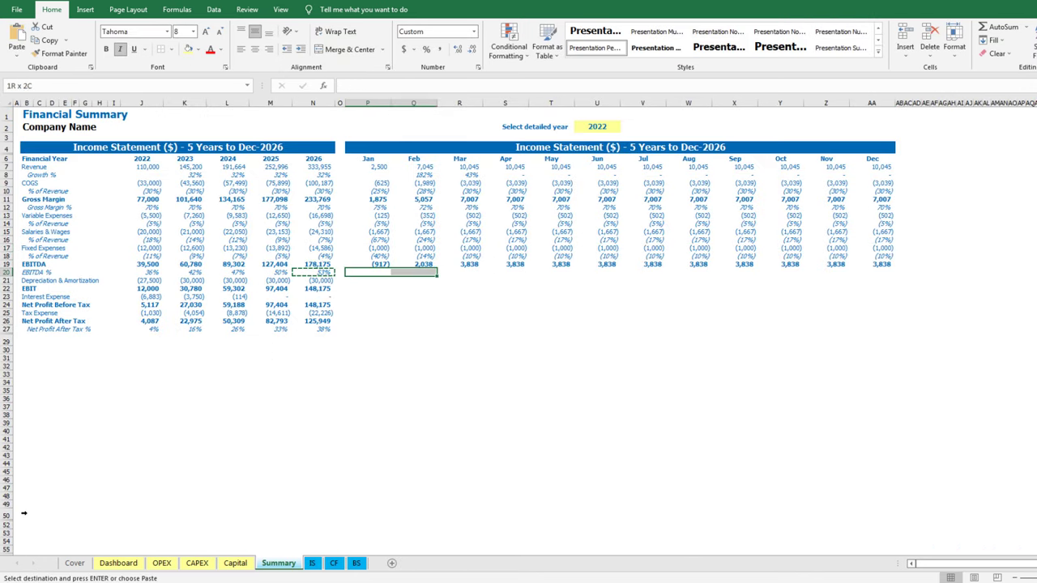
{"action": "key", "text": "Return"}
Copy the January Fixed Expenses SUMIF formula from P17 down to the Depreciation & Amortization row in P21
{"action": "key", "text": "Down"}
{"action": "key", "text": "Up"}
{"action": "key", "text": "Up"}
{"action": "key", "text": "Up"}
{"action": "key", "text": "Up"}
{"action": "key", "text": "ctrl+c"}
{"action": "key", "text": "Down"}
{"action": "key", "text": "Down"}
{"action": "key", "text": "Down"}
{"action": "key", "text": "Down"}
{"action": "key", "text": "Return"}
Change the sum range of the SUMIF in P21 to the Total Depreciation & Amortization row of the IS sheet
{"action": "left_click_drag", "start_coordinate": [447, 86], "coordinate": [419, 93]}
{"action": "key", "text": "BackSpace"}
{"action": "left_click", "coordinate": [312, 563]}
{"action": "scroll", "coordinate": [89, 486], "scroll_direction": "down", "scroll_amount": 4}
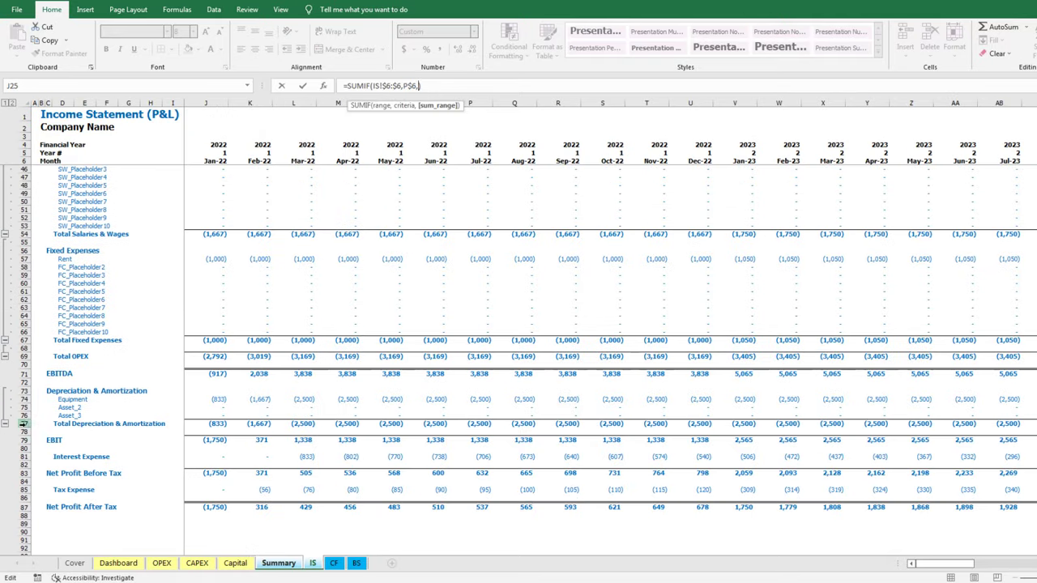
{"action": "left_click", "coordinate": [25, 425]}
{"action": "key", "text": "Return"}
Copy the January Depreciation & Amortization formula in P21 across to column AA
{"action": "key", "text": "Up"}
{"action": "key", "text": "ctrl+c"}
{"action": "key", "text": "shift+Right"}
{"action": "key", "text": "shift+Right"}
{"action": "key", "text": "shift+Right"}
{"action": "key", "text": "shift+Right"}
{"action": "key", "text": "shift+Right"}
{"action": "key", "text": "shift+Right"}
{"action": "key", "text": "shift+Right"}
{"action": "key", "text": "shift+Right"}
{"action": "key", "text": "shift+Right"}
{"action": "key", "text": "shift+Right"}
{"action": "key", "text": "shift+Right"}
{"action": "key", "text": "Return"}
Copy the EBIT formula from N22 into the monthly cells P22:AA22
{"action": "key", "text": "Down"}
{"action": "key", "text": "Left"}
{"action": "key", "text": "Left"}
{"action": "key", "text": "ctrl+c"}
{"action": "key", "text": "Right"}
{"action": "key", "text": "Right"}
{"action": "key", "text": "shift+Right"}
{"action": "key", "text": "shift+Right"}
{"action": "key", "text": "shift+Right"}
{"action": "key", "text": "shift+Right"}
{"action": "key", "text": "shift+Right"}
{"action": "key", "text": "shift+Right"}
{"action": "key", "text": "shift+Right"}
{"action": "key", "text": "shift+Right"}
{"action": "key", "text": "shift+Right"}
{"action": "key", "text": "shift+Right"}
{"action": "key", "text": "shift+Right"}
{"action": "key", "text": "Return"}
Set up the January Interest Expense SUMIF in P23, summing the Interest Expense row of the IS sheet
{"action": "key", "text": "Down"}
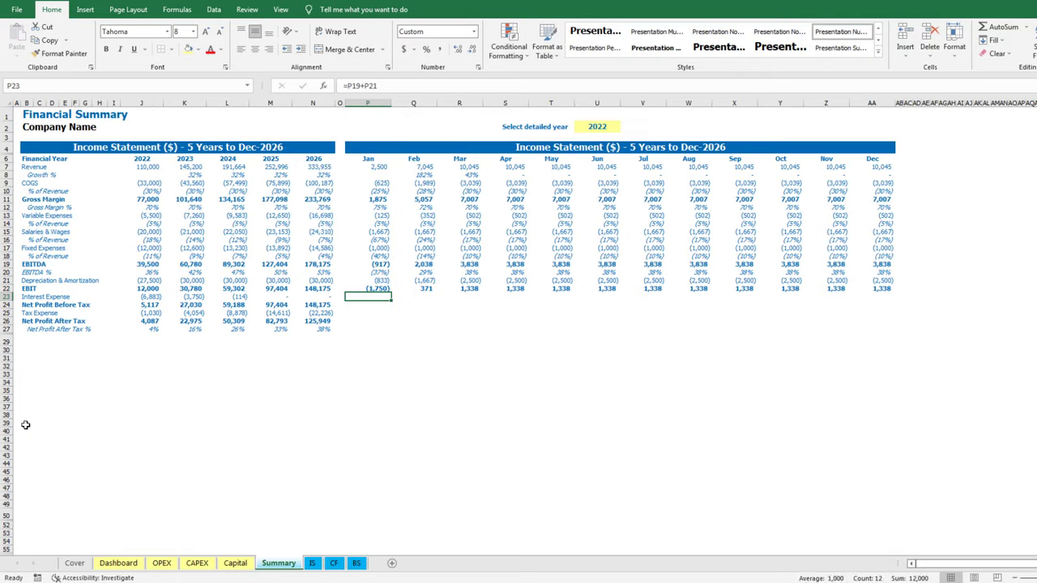
{"action": "key", "text": "F2"}
{"action": "key", "text": "Left"}
{"action": "key", "text": "shift+Left"}
{"action": "key", "text": "shift+Left"}
{"action": "key", "text": "shift+Left"}
{"action": "key", "text": "shift+Left"}
{"action": "key", "text": "shift+Left"}
{"action": "key", "text": "shift+Left"}
{"action": "key", "text": "shift+Left"}
{"action": "key", "text": "shift+Left"}
Copy the January Interest Expense formula in P23 across to column AA
{"action": "key", "text": "ctrl+c"}
{"action": "key", "text": "Up"}
{"action": "key", "text": "ctrl+Right"}
{"action": "key", "text": "Down"}
{"action": "key", "text": "ctrl+shift+Left"}
{"action": "key", "text": "Return"}
{"action": "key", "text": "Down"}
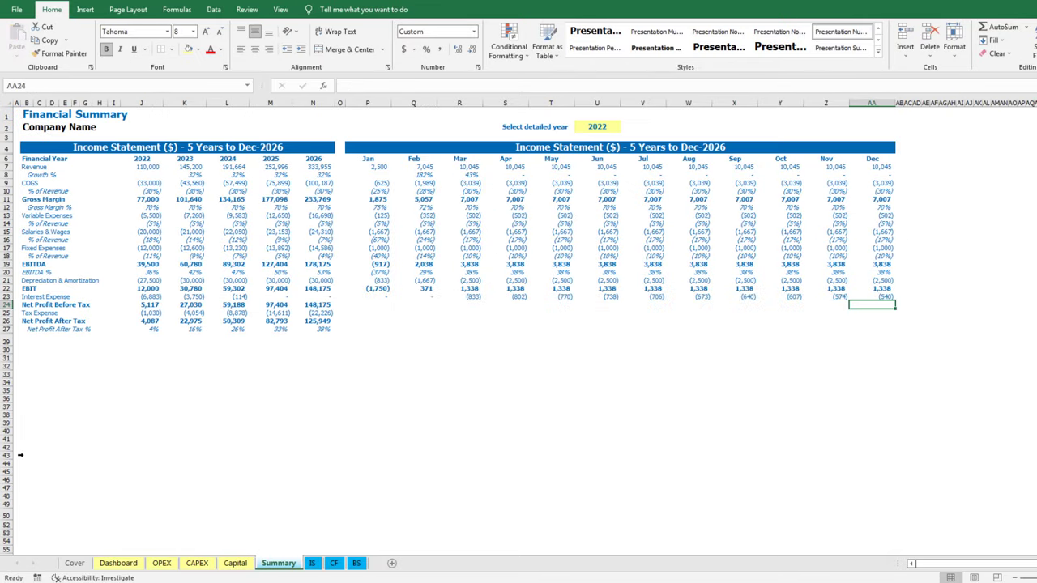
Copy the Net Profit Before Tax formula from N24 into the monthly cells P24:AA24
{"action": "key", "text": "ctrl+Left"}
{"action": "key", "text": "ctrl+c"}
{"action": "key", "text": "Up"}
{"action": "key", "text": "ctrl+Right"}
{"action": "key", "text": "ctrl+Right"}
{"action": "key", "text": "Down"}
{"action": "key", "text": "ctrl+shift+Left"}
{"action": "key", "text": "Return"}
Set up the January Tax Expense SUMIF in P25 from the Interest Expense formula, summing the tax expense row of the IS sheet
{"action": "key", "text": "Down"}
{"action": "key", "text": "ctrl+Left"}
{"action": "key", "text": "Right"}
{"action": "key", "text": "Right"}
{"action": "key", "text": "Up"}
{"action": "key", "text": "Up"}
{"action": "key", "text": "ctrl+c"}
{"action": "key", "text": "Down"}
{"action": "key", "text": "Down"}
{"action": "key", "text": "ctrl+v"}
{"action": "key", "text": "F2"}
{"action": "key", "text": "BackSpace"}
{"action": "key", "text": "BackSpace"}
{"action": "key", "text": "BackSpace"}
{"action": "key", "text": "BackSpace"}
{"action": "key", "text": "BackSpace"}
{"action": "key", "text": "BackSpace"}
{"action": "key", "text": "BackSpace"}
{"action": "key", "text": "BackSpace"}
{"action": "key", "text": "BackSpace"}
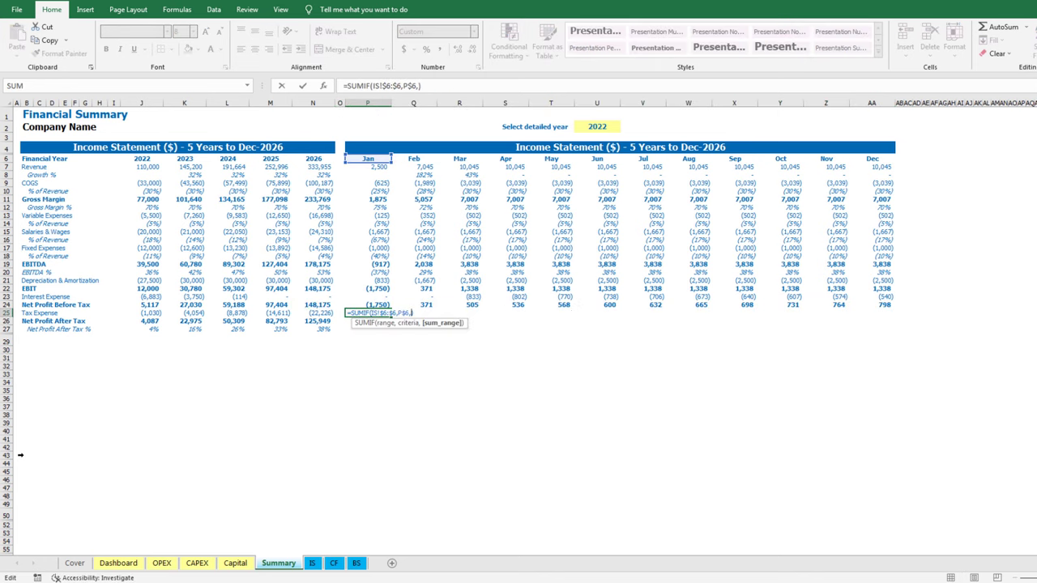
{"action": "key", "text": "ctrl+Page_Down"}
{"action": "left_click", "coordinate": [25, 489]}
{"action": "key", "text": "Return"}
Copy the January Tax Expense formula in P25 across to column AA
{"action": "key", "text": "Up"}
{"action": "key", "text": "ctrl+c"}
{"action": "key", "text": "Up"}
{"action": "key", "text": "ctrl+Right"}
{"action": "key", "text": "Down"}
{"action": "key", "text": "ctrl+shift+Left"}
{"action": "key", "text": "Return"}
Copy the Net Profit After Tax formula from N26 into the monthly cells P26:AA26
{"action": "key", "text": "Down"}
{"action": "key", "text": "ctrl+Left"}
{"action": "key", "text": "ctrl+c"}
{"action": "key", "text": "Up"}
{"action": "key", "text": "ctrl+Right"}
{"action": "key", "text": "ctrl+Right"}
{"action": "key", "text": "Down"}
{"action": "key", "text": "ctrl+shift+Left"}
{"action": "key", "text": "shift+Right"}
{"action": "key", "text": "shift+Right"}
{"action": "key", "text": "Return"}
Copy the Net Profit After Tax % formula from N27 into the monthly cells P27:AA27
{"action": "key", "text": "Down"}
{"action": "key", "text": "ctrl+Left"}
{"action": "key", "text": "ctrl+c"}
{"action": "key", "text": "Up"}
{"action": "key", "text": "ctrl+Right"}
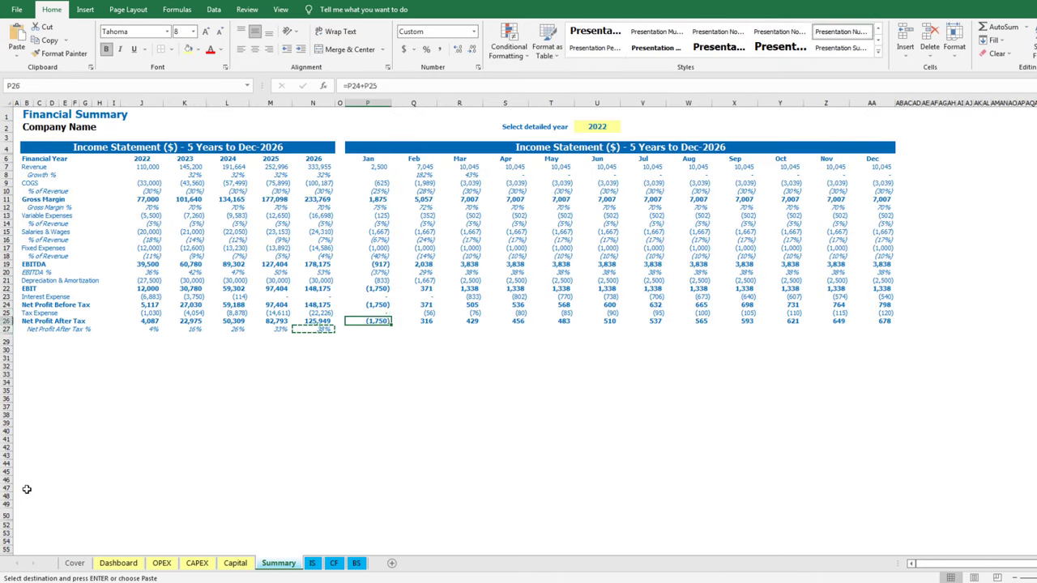
{"action": "key", "text": "ctrl+Right"}
{"action": "key", "text": "Down"}
{"action": "key", "text": "ctrl+shift+Left"}
{"action": "key", "text": "shift+Right"}
{"action": "key", "text": "shift+Right"}
{"action": "key", "text": "Return"}
Add list data validation to the detailed year in U2, using the financial years in J6:N6 as the source
{"action": "key", "text": "Up"}
{"action": "key", "text": "ctrl+Up"}
{"action": "key", "text": "Left"}
{"action": "key", "text": "Left"}
{"action": "key", "text": "Left"}
{"action": "key", "text": "Left"}
{"action": "key", "text": "Left"}
{"action": "key", "text": "Left"}
{"action": "key", "text": "ctrl+Up"}
{"action": "left_click", "coordinate": [213, 14]}
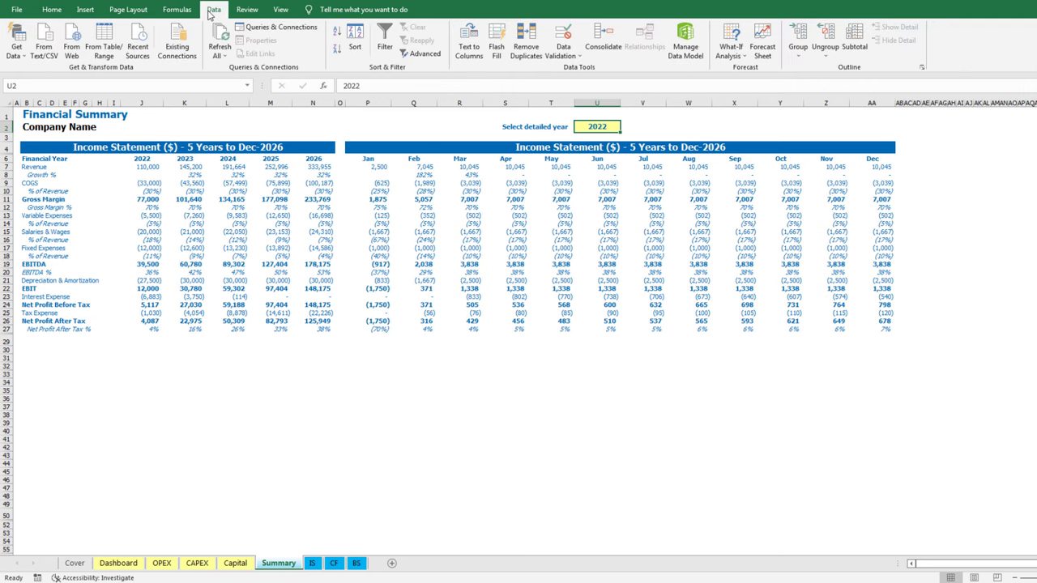
{"action": "left_click", "coordinate": [565, 55]}
{"action": "left_click", "coordinate": [591, 68]}
{"action": "left_click", "coordinate": [641, 310]}
{"action": "left_click", "coordinate": [577, 344]}
{"action": "left_click", "coordinate": [671, 355]}
{"action": "key", "text": "Return"}
{"action": "key", "text": "Return"}
Try the detailed year selector in U2 with 2023, 2024 and 2025
{"action": "left_click", "coordinate": [625, 126]}
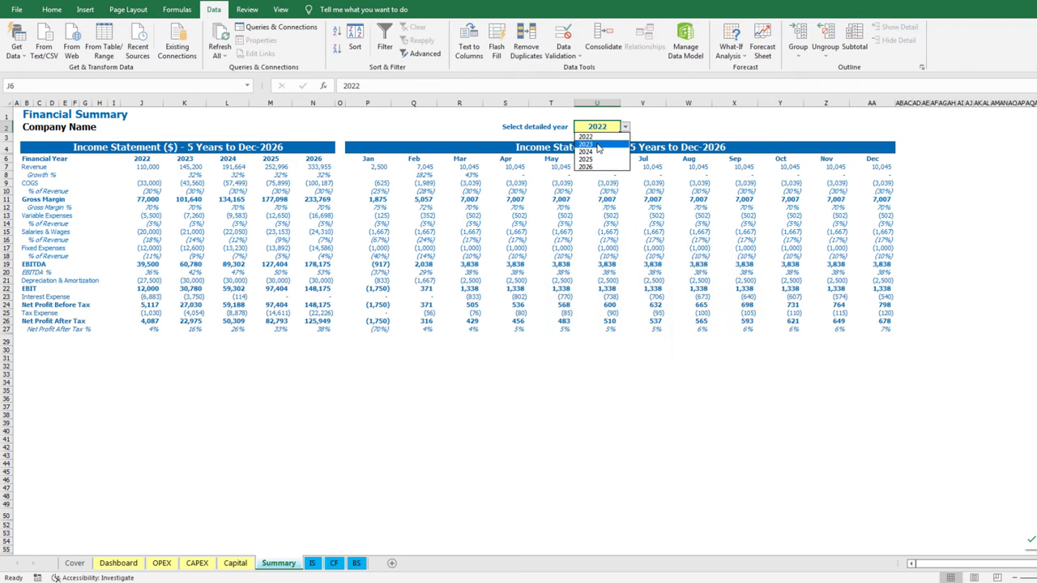
{"action": "left_click", "coordinate": [598, 143]}
{"action": "left_click", "coordinate": [625, 127]}
{"action": "left_click", "coordinate": [598, 152]}
{"action": "left_click", "coordinate": [625, 127]}
{"action": "left_click", "coordinate": [598, 159]}
{"action": "left_click", "coordinate": [624, 126]}
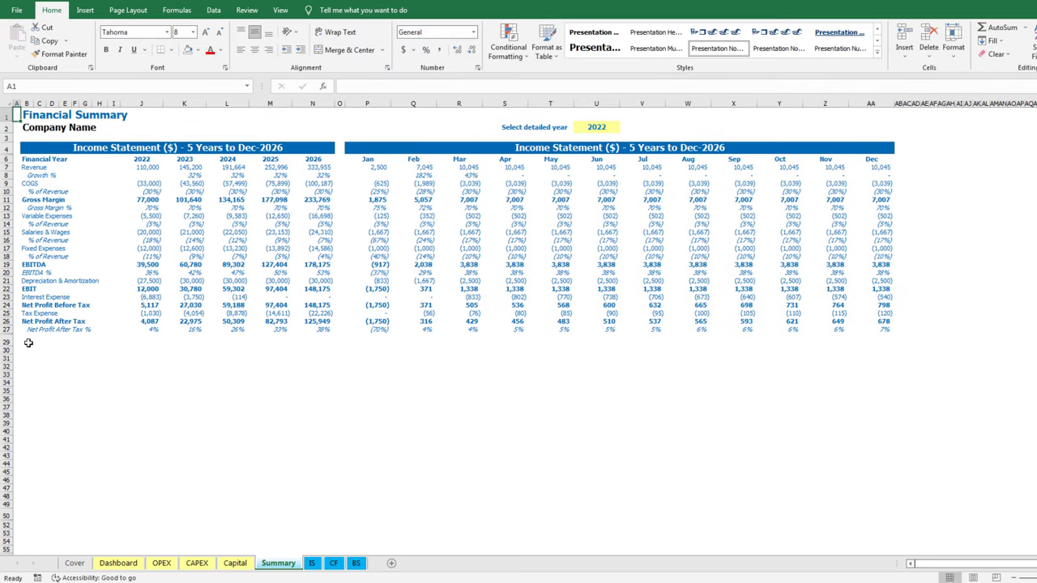
Add a header in B29 with =B4, merged and centered across to column N with a blue fill
{"action": "left_click", "coordinate": [28, 343]}
{"action": "type", "text": "=B4"}
{"action": "key", "text": "Return"}
{"action": "key", "text": "Up"}
{"action": "left_click", "coordinate": [325, 340], "text": "shift"}
{"action": "left_click", "coordinate": [349, 50]}
{"action": "left_click", "coordinate": [197, 50]}
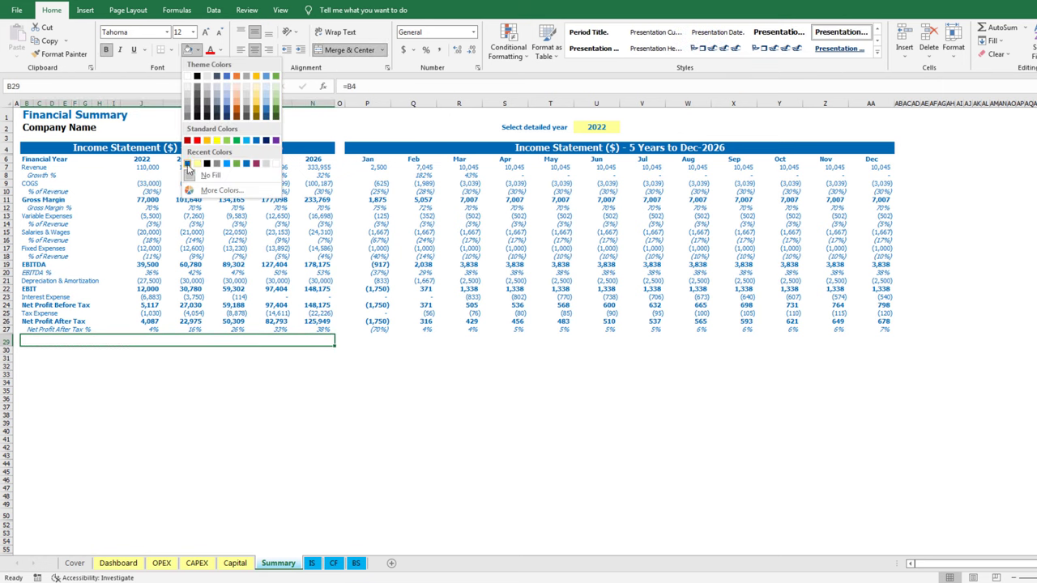
{"action": "left_click", "coordinate": [188, 162]}
Link a header in P29 to the monthly income statement title in row 4, merged and filled blue across to column AA
{"action": "left_click", "coordinate": [367, 340]}
{"action": "type", "text": "="}
{"action": "left_click", "coordinate": [391, 147]}
{"action": "key", "text": "Return"}
{"action": "key", "text": "Up"}
Title B50 with ="Cash Flow Statement ("&Currency&") - 5 Years to Dec-"&Last_Fin_Year, merged and centered across to column N with a blue fill
{"action": "type", "text": "="}
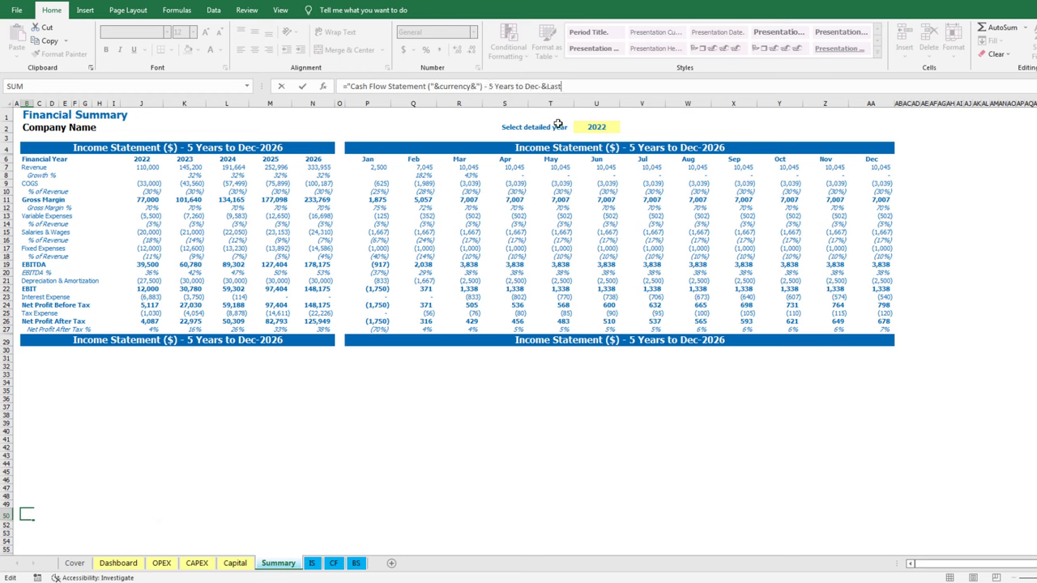
{"action": "key", "text": "Tab"}
{"action": "key", "text": "Return"}
{"action": "key", "text": "Up"}
{"action": "left_click", "coordinate": [322, 514], "text": "shift"}
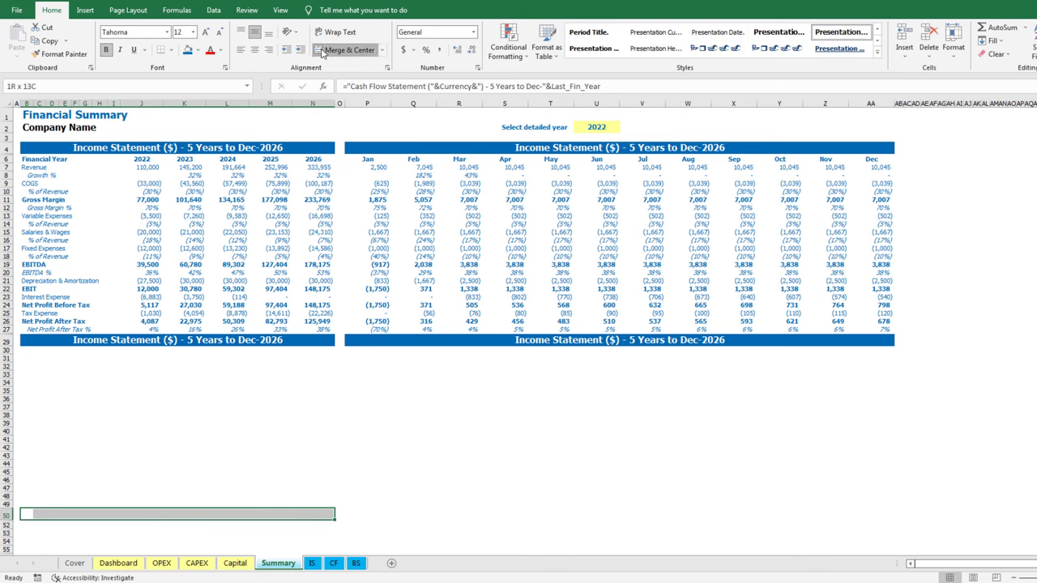
{"action": "left_click", "coordinate": [349, 50]}
{"action": "left_click", "coordinate": [187, 50]}
Add the monthly cash flow header in P50 with =B50, merged and centered across to column AA with a blue fill
{"action": "left_click", "coordinate": [368, 513]}
{"action": "scroll", "coordinate": [438, 402], "scroll_direction": "down", "scroll_amount": 4}
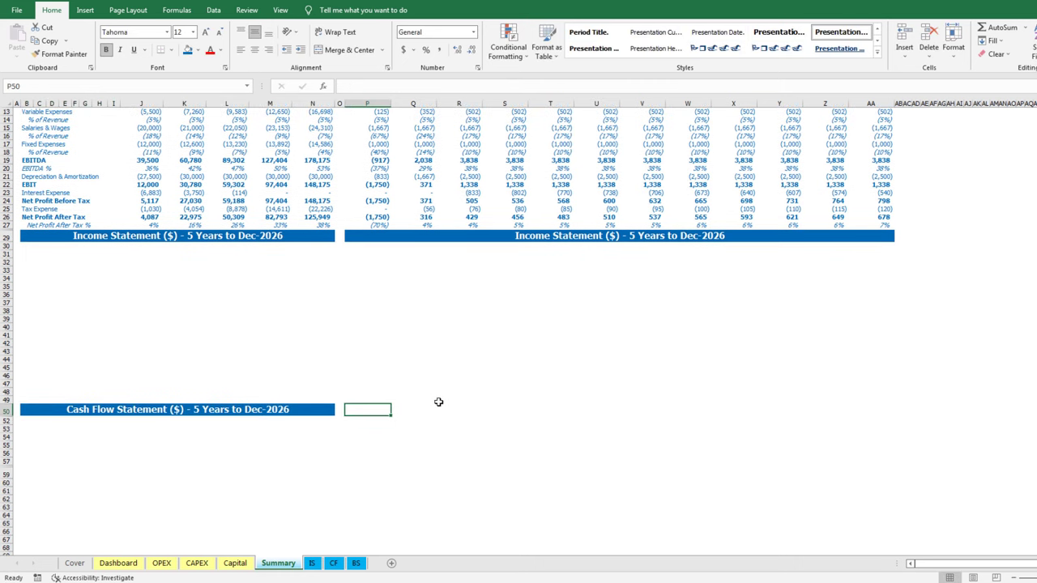
{"action": "type", "text": "=B50"}
{"action": "key", "text": "Return"}
{"action": "key", "text": "Up"}
{"action": "left_click", "coordinate": [870, 391], "text": "shift"}
{"action": "left_click", "coordinate": [871, 409], "text": "shift"}
{"action": "left_click", "coordinate": [349, 51]}
{"action": "left_click", "coordinate": [188, 51]}
Label B52 Financial Year and link J52 to the first financial year in J6
{"action": "left_click", "coordinate": [26, 421]}
{"action": "scroll", "coordinate": [106, 470], "scroll_direction": "down", "scroll_amount": 3}
{"action": "scroll", "coordinate": [105, 469], "scroll_direction": "down", "scroll_amount": 9}
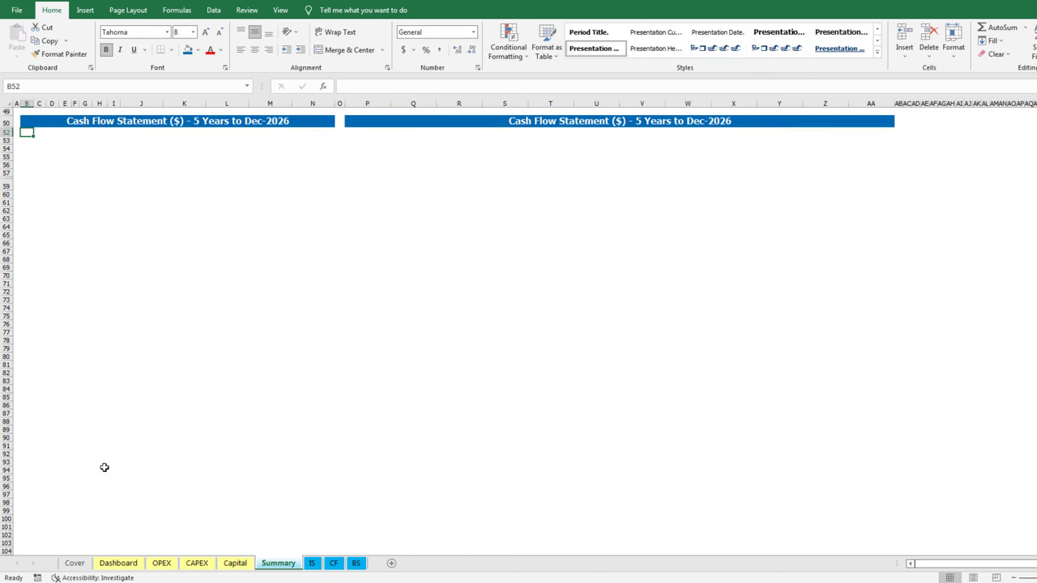
{"action": "type", "text": "Financial Year"}
{"action": "key", "text": "Right"}
{"action": "key", "text": "Right"}
{"action": "key", "text": "Right"}
{"action": "key", "text": "Right"}
{"action": "key", "text": "Right"}
{"action": "key", "text": "Right"}
{"action": "key", "text": "Right"}
{"action": "key", "text": "Right"}
{"action": "type", "text": "="}
{"action": "scroll", "coordinate": [104, 467], "scroll_direction": "up", "scroll_amount": 16}
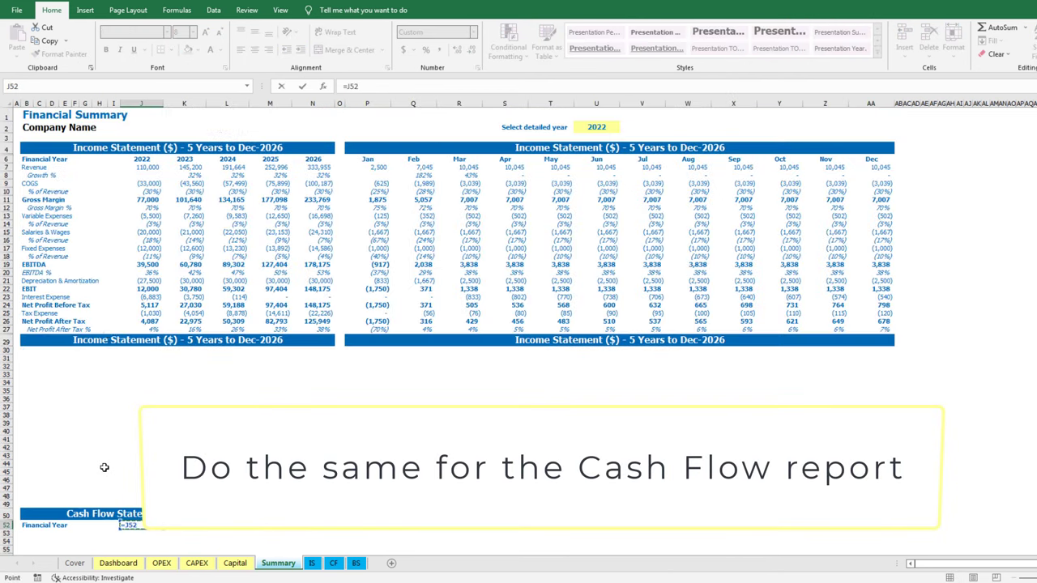
{"action": "left_click", "coordinate": [141, 161]}
{"action": "key", "text": "Return"}
Copy the year link in J52 across to column N
{"action": "key", "text": "Up"}
{"action": "key", "text": "ctrl+c"}
{"action": "key", "text": "shift+Right"}
{"action": "key", "text": "shift+Right"}
{"action": "key", "text": "shift+Right"}
{"action": "key", "text": "shift+Right"}
{"action": "key", "text": "Return"}
Enter the row labels Operating, Investing, Financing, Net Cash Movement and Closing Cash in B53:B57
{"action": "scroll", "coordinate": [137, 220], "scroll_direction": "down", "scroll_amount": 15}
{"action": "key", "text": "ctrl+Left"}
{"action": "key", "text": "Down"}
{"action": "type", "text": "Operating"}
{"action": "key", "text": "Return"}
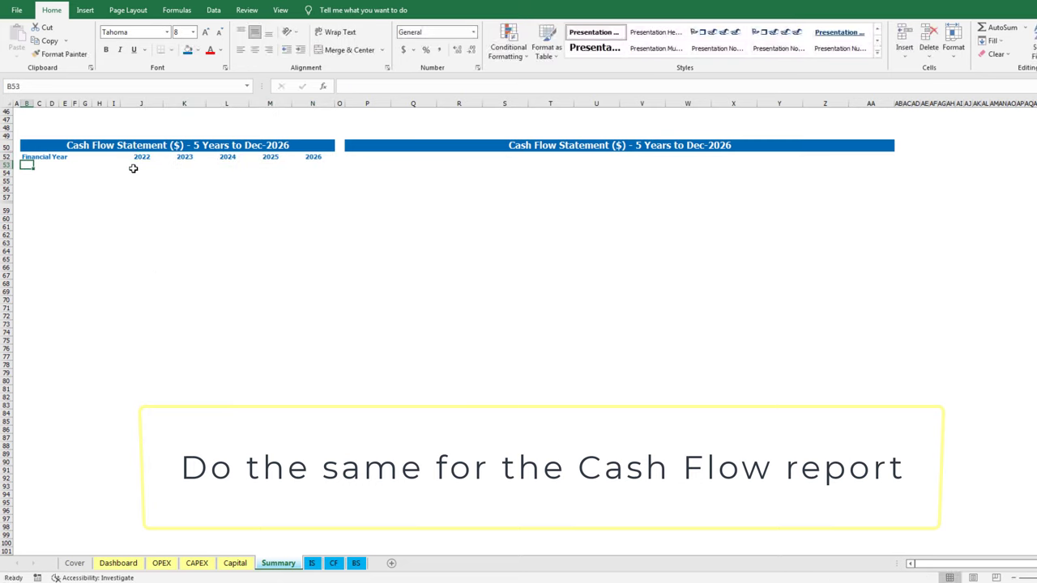
{"action": "type", "text": "Investing"}
{"action": "key", "text": "Return"}
{"action": "type", "text": "Financing"}
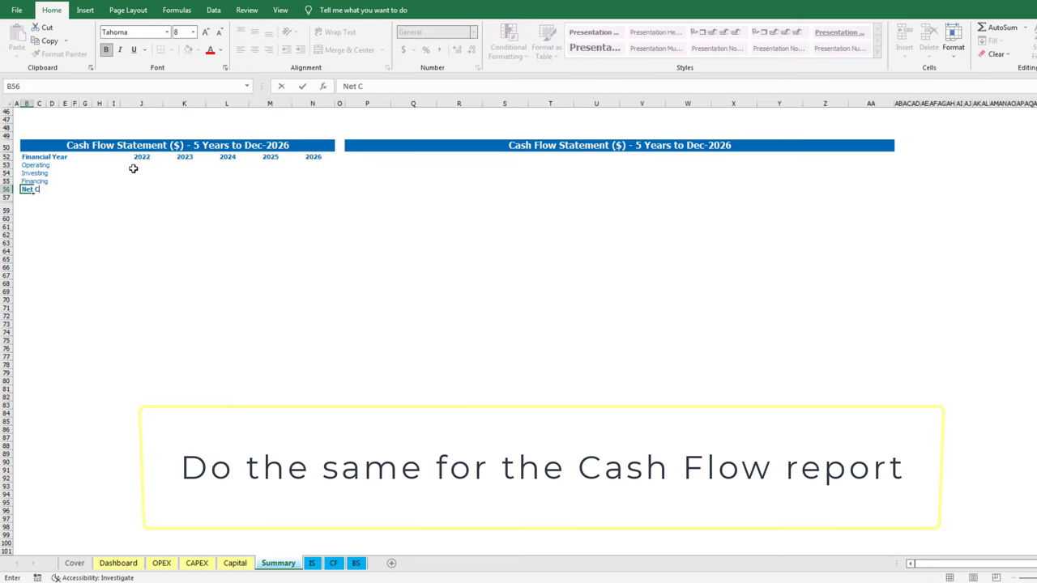
{"action": "type", "text": "Net Cash Movement"}
{"action": "key", "text": "Return"}
{"action": "type", "text": "Closing Cash"}
{"action": "key", "text": "Return"}
Enter a SUMIF in J53 that matches CF!$4:$4 to J$52 and sums the Net Operating Activities row of the CF sheet
{"action": "left_click", "coordinate": [133, 168]}
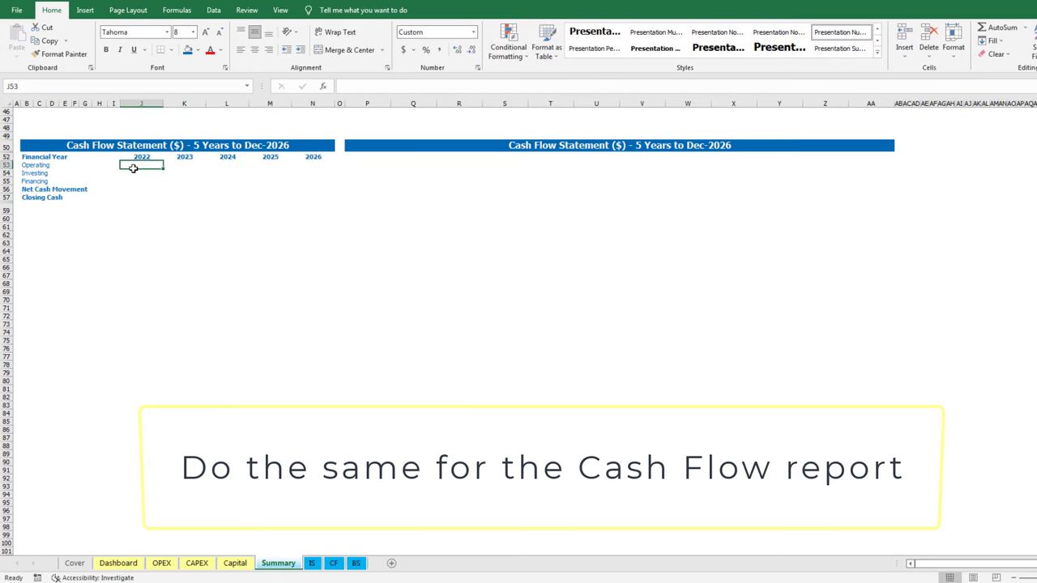
{"action": "type", "text": "=sumif("}
{"action": "left_click", "coordinate": [333, 564]}
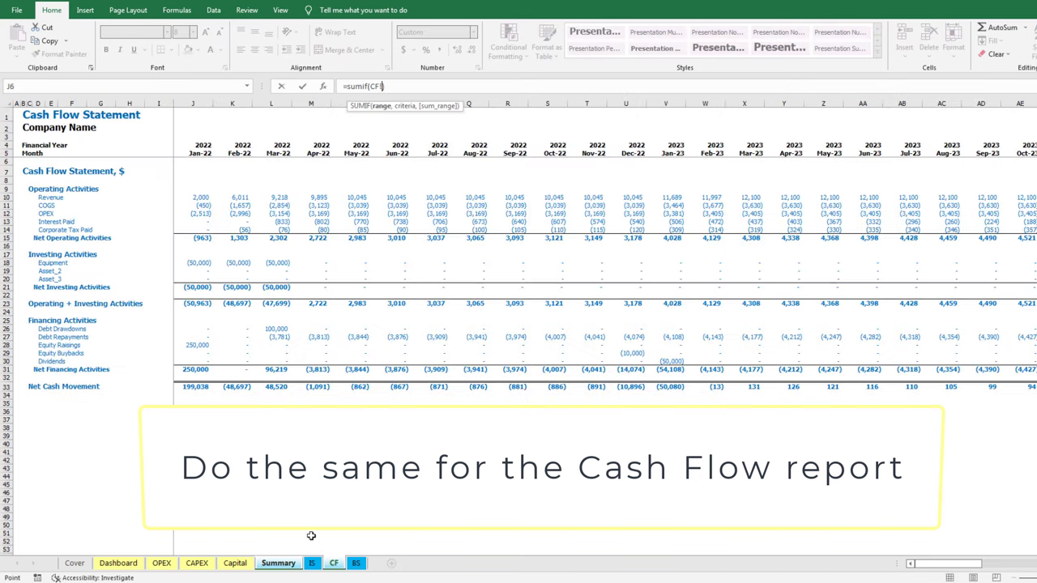
{"action": "left_click", "coordinate": [6, 145]}
{"action": "type", "text": ","}
{"action": "left_click", "coordinate": [278, 563]}
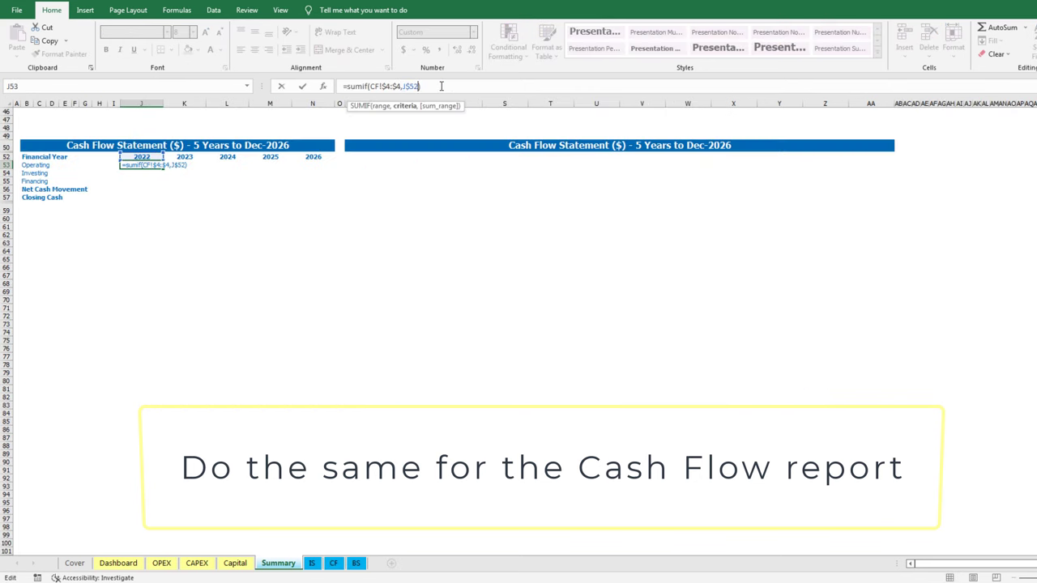
{"action": "type", "text": ","}
{"action": "left_click", "coordinate": [333, 563]}
{"action": "left_click", "coordinate": [62, 268]}
{"action": "type", "text": ")"}
{"action": "key", "text": "Return"}
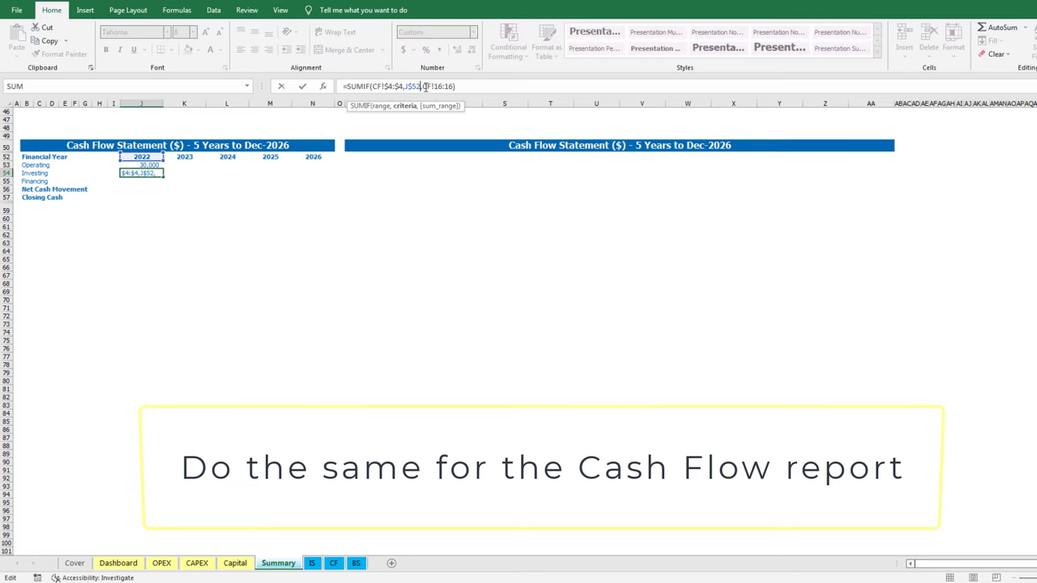
Point the sum range of the Investing SUMIF in J54 to row 22 of the CF sheet
{"action": "left_click", "coordinate": [332, 563]}
{"action": "left_click", "coordinate": [7, 287]}
{"action": "key", "text": "Return"}
Fill the SUMIF down into J55 for Financing and point its sum range to the net financing row of the CF sheet
{"action": "key", "text": "ctrl+d"}
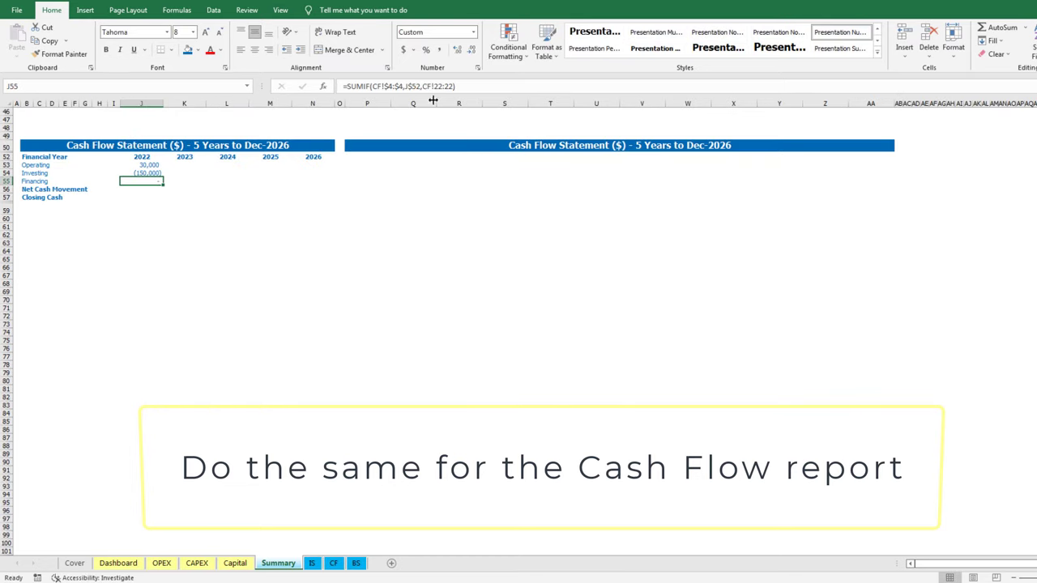
{"action": "left_click_drag", "start_coordinate": [422, 86], "coordinate": [452, 89]}
{"action": "key", "text": "Delete"}
{"action": "key", "text": "ctrl+Page_Down"}
{"action": "key", "text": "ctrl+Page_Down"}
{"action": "left_click", "coordinate": [4, 371]}
{"action": "key", "text": "Return"}
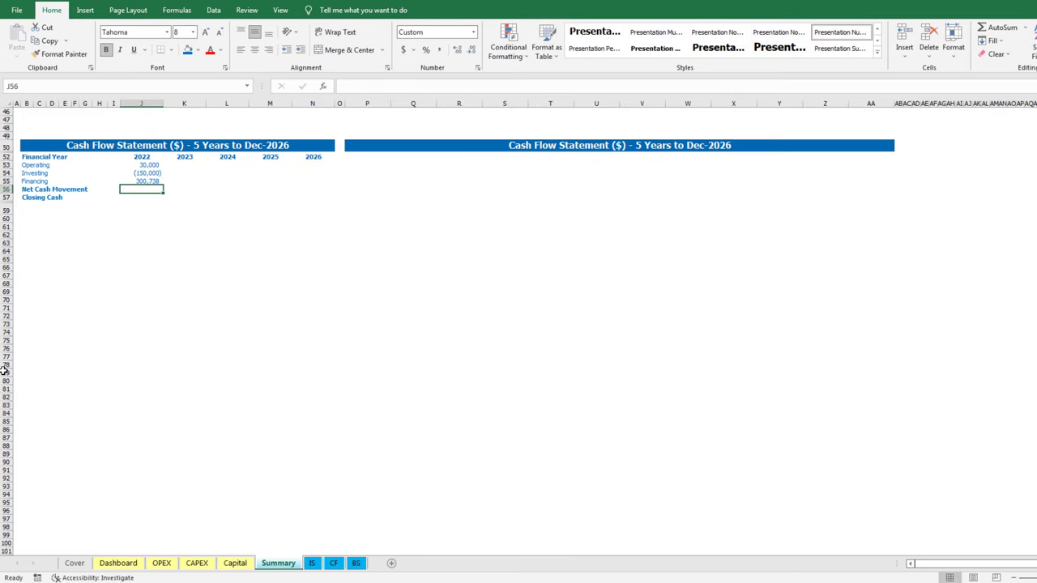
Total the operating, investing and financing cash flows for Net Cash Movement in J56
{"action": "left_click", "coordinate": [1016, 27]}
{"action": "key", "text": "Return"}
{"action": "scroll", "coordinate": [141, 348], "scroll_direction": "up", "scroll_amount": 6}
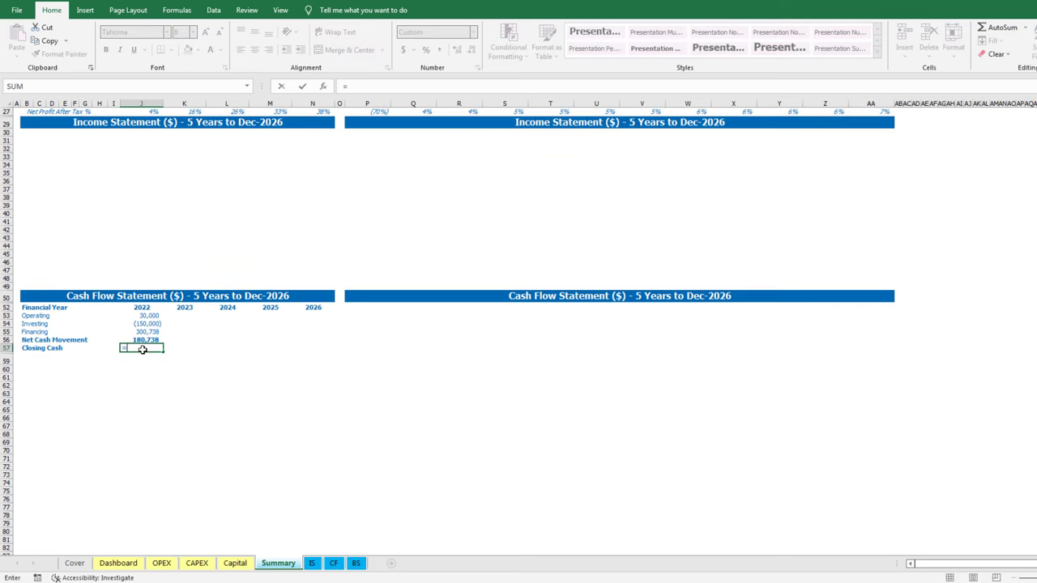
Enter a SUMIF in J57 matching BS!$5:$5 to the year-end DATE of the year in J52 and summing the balance sheet's Cash row
{"action": "type", "text": "=sumif("}
{"action": "left_click", "coordinate": [356, 563]}
{"action": "left_click", "coordinate": [6, 153]}
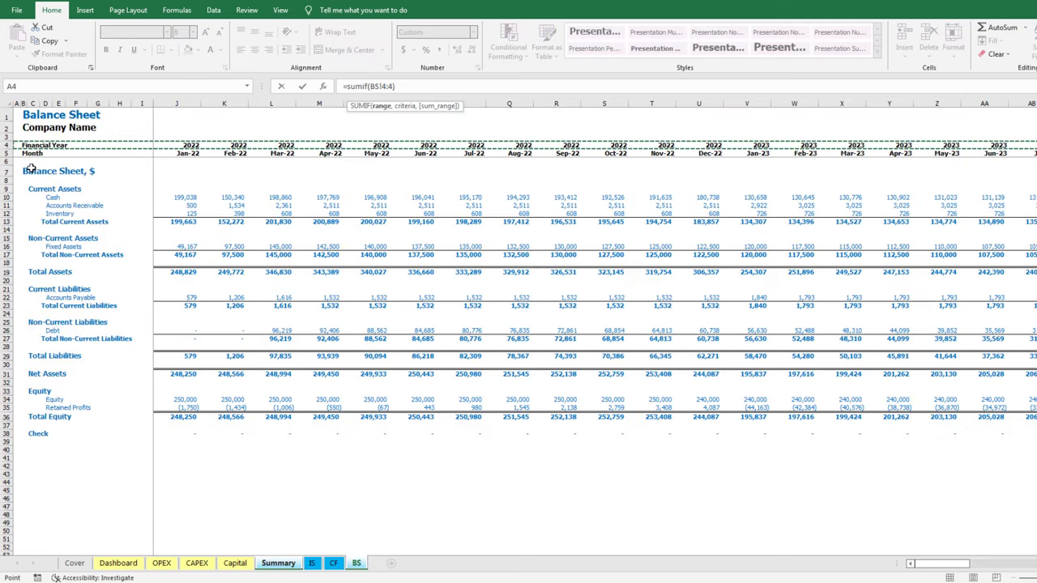
{"action": "key", "text": "F4"}
{"action": "type", "text": ","}
{"action": "left_click", "coordinate": [278, 563]}
{"action": "left_click_drag", "start_coordinate": [440, 87], "coordinate": [401, 87]}
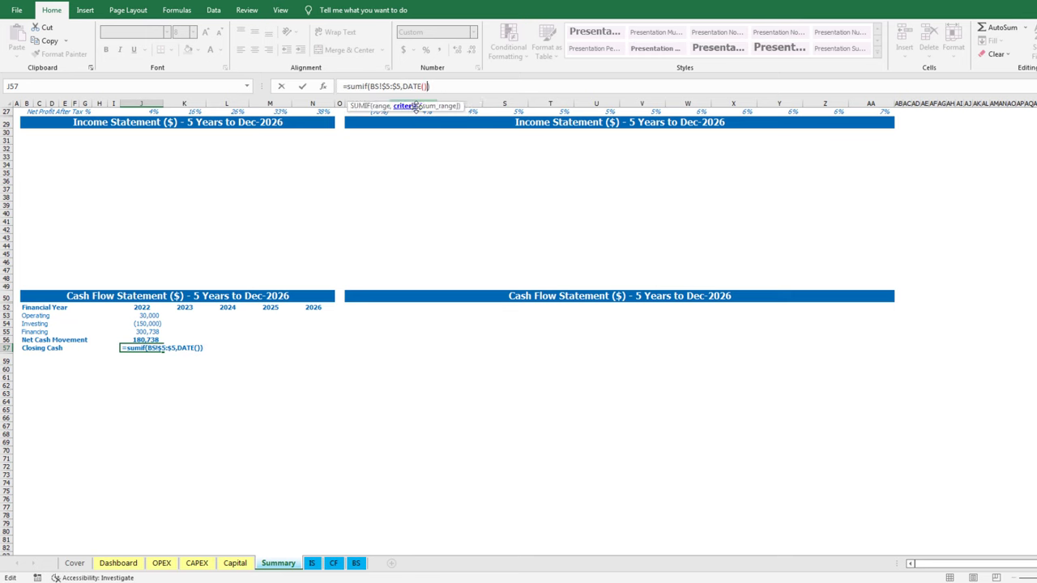
{"action": "left_click", "coordinate": [141, 307]}
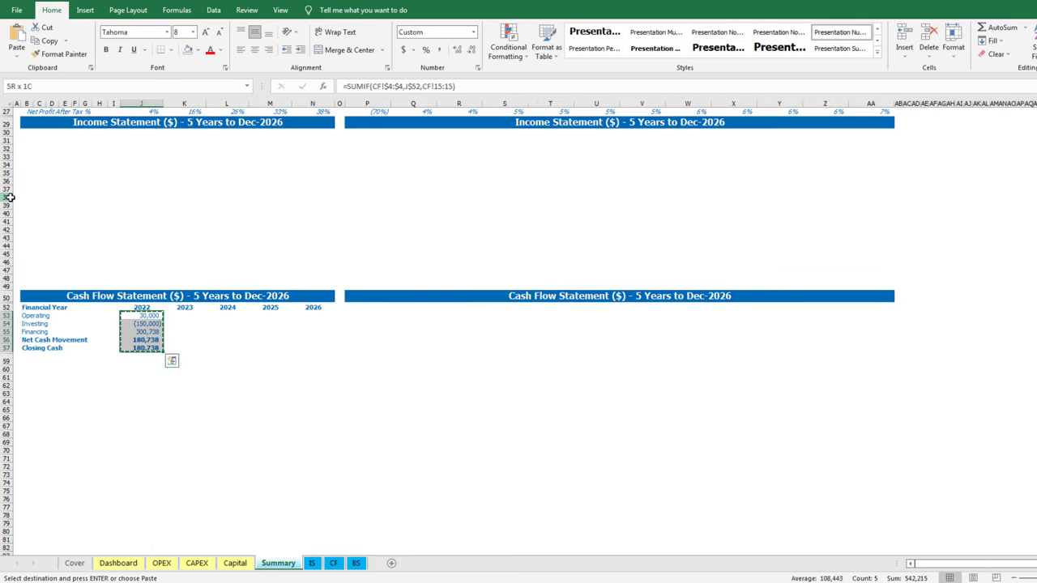
Copy the 2022 cash flow formulas in J53:J57 across to column N
{"action": "key", "text": "shift+Right"}
{"action": "key", "text": "shift+Right"}
{"action": "key", "text": "shift+Right"}
{"action": "key", "text": "shift+Right"}
{"action": "key", "text": "Return"}
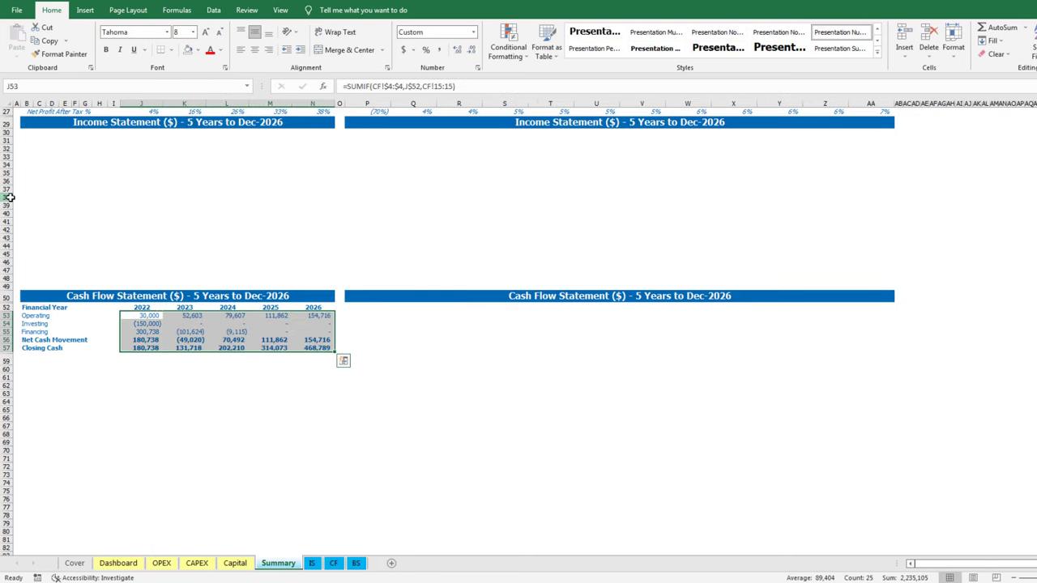
Link P52 to the first month heading in P6
{"action": "left_click", "coordinate": [361, 308]}
{"action": "type", "text": "="}
{"action": "scroll", "coordinate": [361, 308], "scroll_direction": "up", "scroll_amount": 9}
{"action": "left_click", "coordinate": [355, 157]}
{"action": "key", "text": "Return"}
Copy the month link in P52 across to column AA
{"action": "key", "text": "ctrl+c"}
{"action": "key", "text": "shift+Right"}
{"action": "key", "text": "shift+Right"}
{"action": "key", "text": "shift+Right"}
{"action": "key", "text": "shift+Right"}
{"action": "key", "text": "shift+Right"}
{"action": "key", "text": "shift+Right"}
{"action": "key", "text": "shift+Right"}
{"action": "key", "text": "shift+Right"}
{"action": "key", "text": "shift+Right"}
{"action": "key", "text": "shift+Right"}
{"action": "key", "text": "shift+Right"}
{"action": "key", "text": "Return"}
{"action": "scroll", "coordinate": [303, 280], "scroll_direction": "down", "scroll_amount": 4}
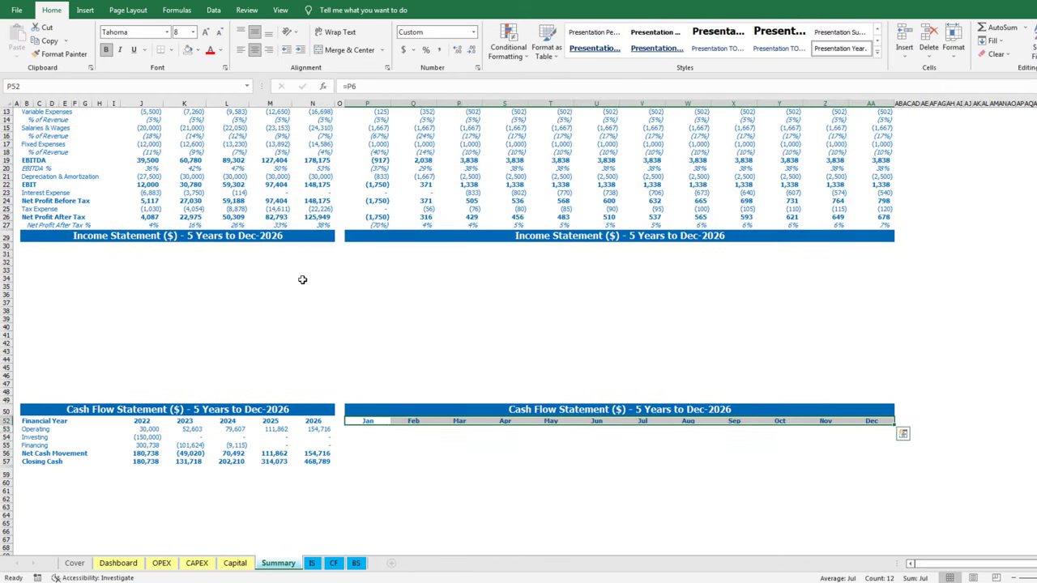
Copy the annual Operating formula into P53 and change its criteria range to CF!$5:$5
{"action": "key", "text": "Down"}
{"action": "key", "text": "Left"}
{"action": "key", "text": "Left"}
{"action": "key", "text": "ctrl+c"}
{"action": "key", "text": "Right"}
{"action": "key", "text": "Right"}
{"action": "key", "text": "Return"}
{"action": "key", "text": "F2"}
{"action": "left_click", "coordinate": [393, 87]}
{"action": "key", "text": "BackSpace"}
{"action": "type", "text": "5"}
{"action": "key", "text": "Right"}
{"action": "key", "text": "Right"}
{"action": "key", "text": "Delete"}
{"action": "type", "text": "5"}
{"action": "key", "text": "ctrl+Return"}
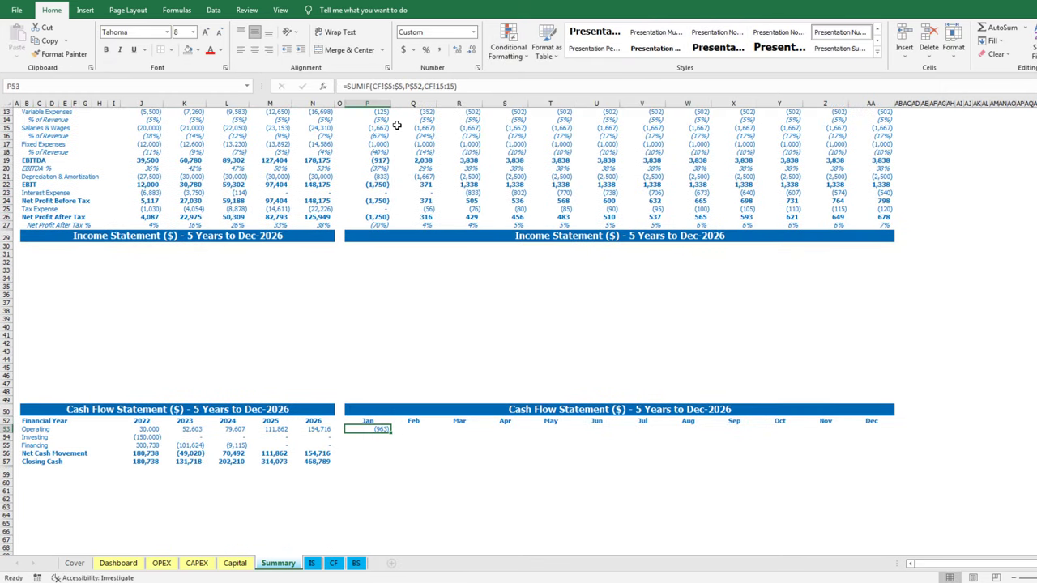
Copy the monthly Operating formula in P53 across to AA53
{"action": "key", "text": "ctrl+c"}
{"action": "key", "text": "Up"}
{"action": "key", "text": "ctrl+Right"}
{"action": "key", "text": "Down"}
{"action": "key", "text": "ctrl+shift+Left"}
{"action": "key", "text": "Return"}
Copy the annual Investing formula into P54 and change its criteria range to CF!$5:$5
{"action": "key", "text": "Down"}
{"action": "key", "text": "ctrl+Left"}
{"action": "key", "text": "ctrl+c"}
{"action": "key", "text": "Right"}
{"action": "key", "text": "Right"}
{"action": "key", "text": "Return"}
{"action": "left_click", "coordinate": [390, 88]}
{"action": "key", "text": "BackSpace"}
{"action": "type", "text": "5"}
{"action": "key", "text": "Right"}
{"action": "key", "text": "Right"}
{"action": "key", "text": "Delete"}
{"action": "type", "text": "5"}
{"action": "key", "text": "ctrl+Return"}
Copy the monthly Investing formula in P54 across to AA54
{"action": "key", "text": "ctrl+c"}
{"action": "key", "text": "Up"}
{"action": "key", "text": "ctrl+Right"}
{"action": "key", "text": "Down"}
{"action": "key", "text": "ctrl+shift+Left"}
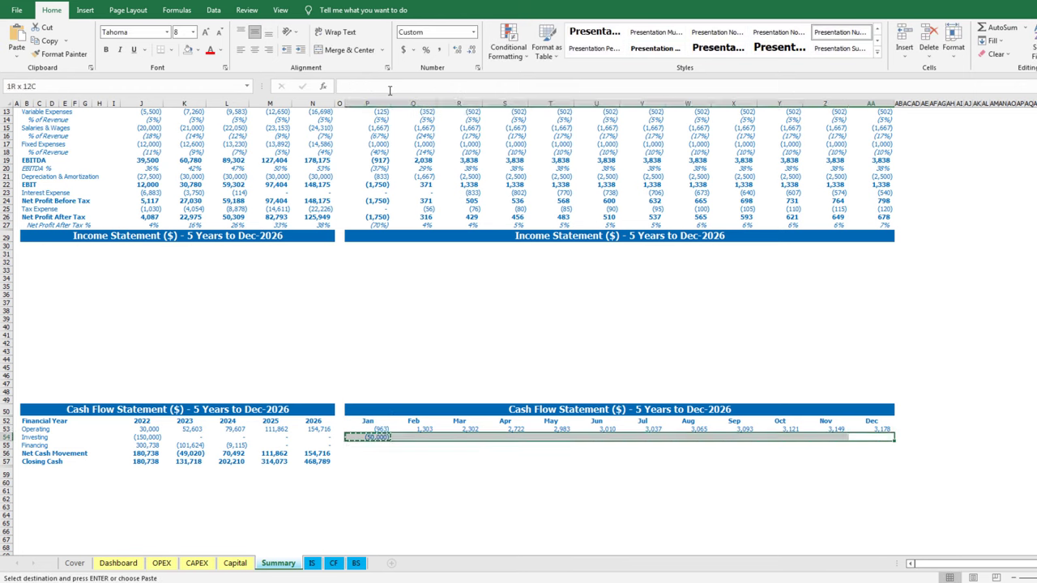
{"action": "key", "text": "Return"}
Copy the annual Financing formula into P55 and change its criteria range to CF!$5:$5
{"action": "key", "text": "Down"}
{"action": "key", "text": "ctrl+Left"}
{"action": "key", "text": "ctrl+c"}
{"action": "key", "text": "Right"}
{"action": "key", "text": "Right"}
{"action": "key", "text": "Return"}
{"action": "left_click", "coordinate": [390, 88]}
{"action": "key", "text": "BackSpace"}
{"action": "type", "text": "5"}
{"action": "key", "text": "Right"}
{"action": "key", "text": "Right"}
{"action": "key", "text": "Delete"}
{"action": "type", "text": "5"}
{"action": "key", "text": "ctrl+Return"}
Copy the monthly Financing formula in P55 across to AA55
{"action": "key", "text": "ctrl+c"}
{"action": "key", "text": "Up"}
{"action": "key", "text": "ctrl+Right"}
{"action": "key", "text": "Down"}
{"action": "key", "text": "ctrl+shift+Left"}
{"action": "key", "text": "Return"}
Copy the Net Cash Movement total from N56 into the monthly cells P56:AA56
{"action": "key", "text": "Down"}
{"action": "key", "text": "ctrl+Left"}
{"action": "key", "text": "ctrl+c"}
{"action": "key", "text": "Up"}
{"action": "key", "text": "ctrl+Right"}
{"action": "key", "text": "ctrl+Right"}
{"action": "key", "text": "Down"}
{"action": "key", "text": "ctrl+shift+Left"}
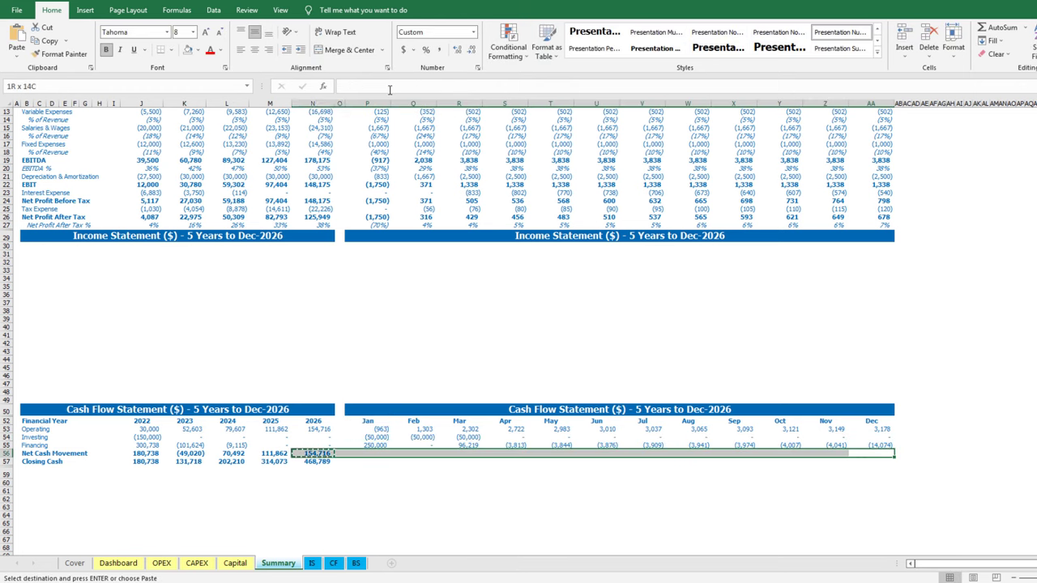
{"action": "key", "text": "shift+Right"}
{"action": "key", "text": "shift+Right"}
{"action": "key", "text": "Return"}
Enter a SUMIF for Closing Cash in P57 that matches BS!$5:$5 to P52 and sums the balance sheet's Cash row
{"action": "key", "text": "Down"}
{"action": "key", "text": "ctrl+Left"}
{"action": "key", "text": "F2"}
{"action": "key", "text": "Escape"}
{"action": "key", "text": "Right"}
{"action": "key", "text": "Right"}
{"action": "scroll", "coordinate": [609, 130], "scroll_direction": "down", "scroll_amount": 6}
{"action": "type", "text": "=sumif("}
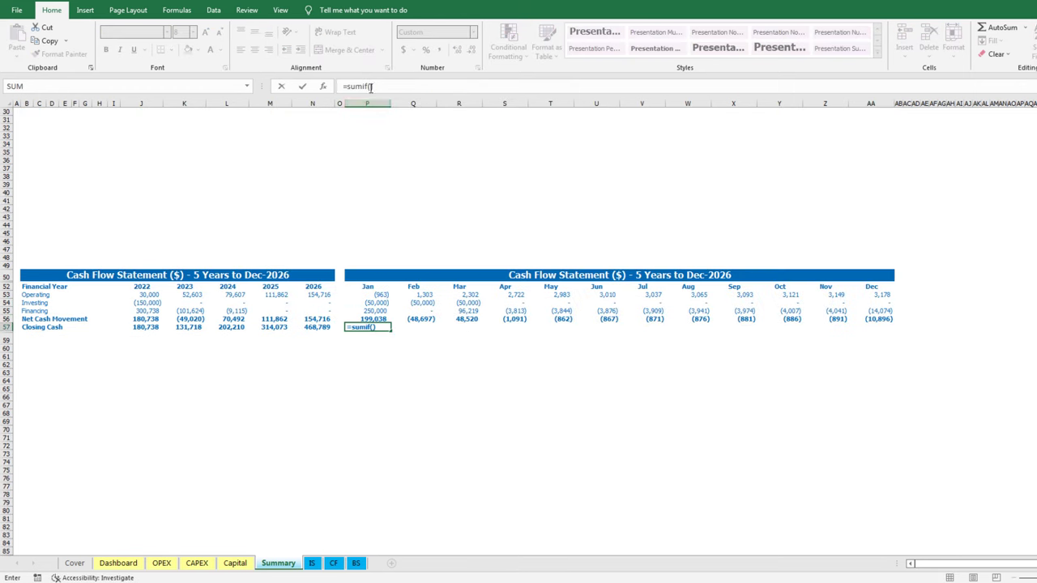
{"action": "left_click", "coordinate": [355, 563]}
{"action": "left_click", "coordinate": [10, 153]}
{"action": "key", "text": "F4"}
{"action": "type", "text": ","}
{"action": "left_click", "coordinate": [277, 563]}
{"action": "left_click", "coordinate": [369, 287]}
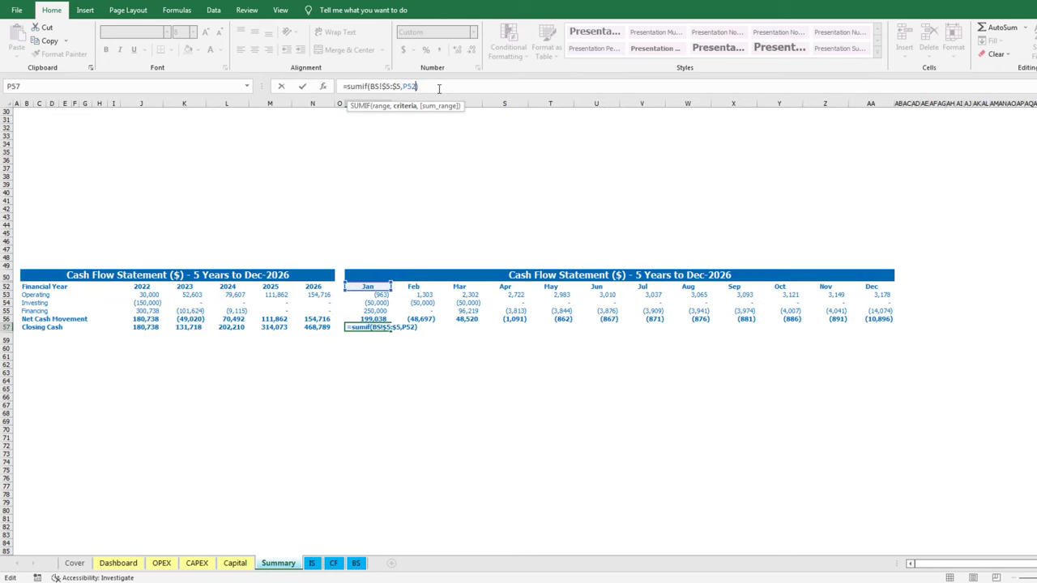
{"action": "type", "text": ","}
{"action": "left_click", "coordinate": [355, 563]}
{"action": "left_click", "coordinate": [9, 197]}
{"action": "key", "text": "ctrl+Return"}
Copy the monthly Closing Cash formula in P57 across to AA57
{"action": "key", "text": "ctrl+c"}
{"action": "key", "text": "Up"}
{"action": "key", "text": "ctrl+Right"}
{"action": "key", "text": "Down"}
{"action": "key", "text": "ctrl+shift+Left"}
{"action": "key", "text": "Return"}
{"action": "key", "text": "Home"}
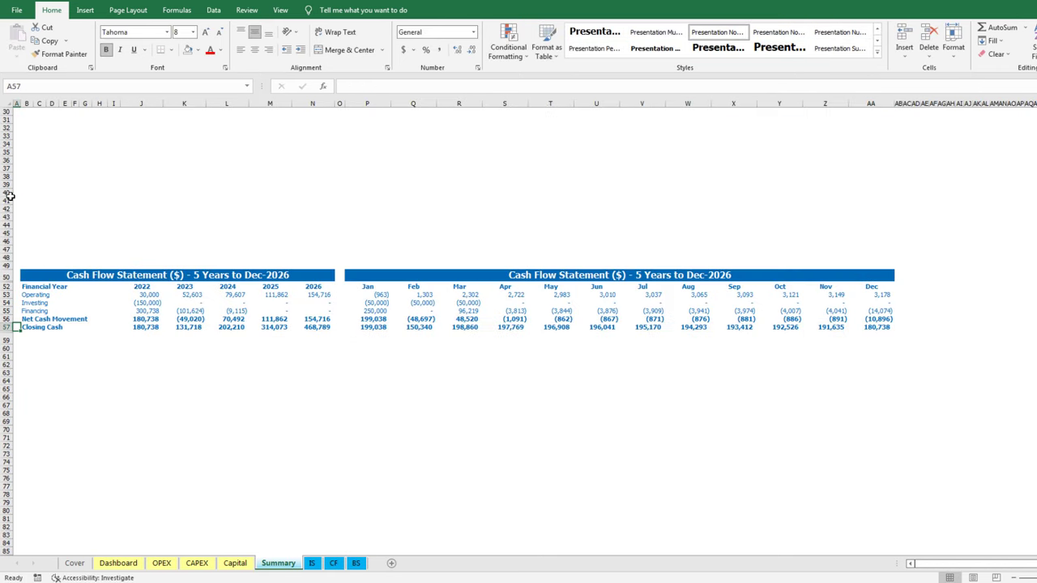
Apply a thick outside border to the detailed year selector in U2
{"action": "key", "text": "ctrl+Home"}
{"action": "left_click", "coordinate": [596, 127]}
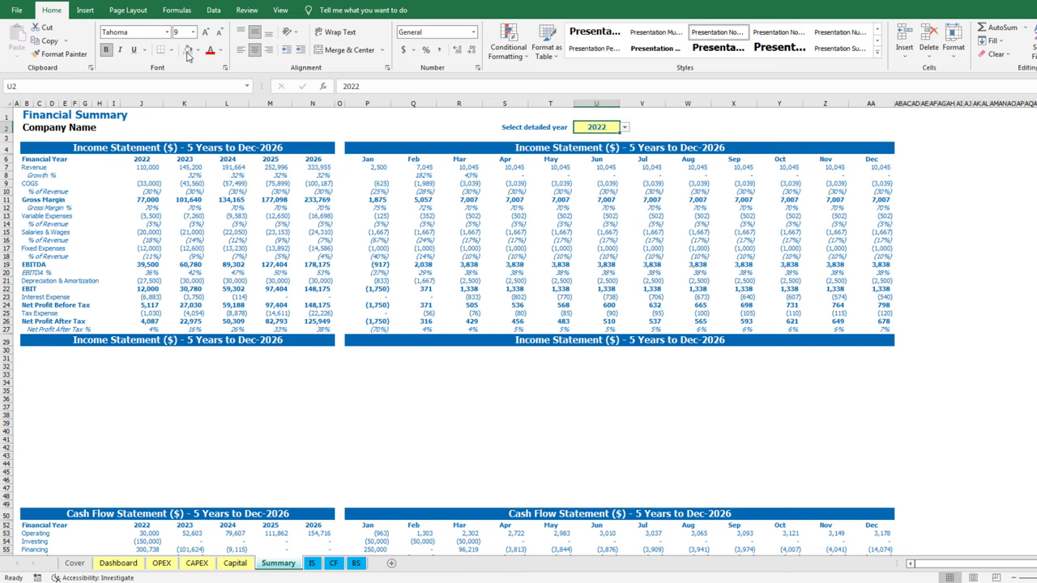
{"action": "left_click", "coordinate": [171, 50]}
{"action": "left_click", "coordinate": [203, 179]}
{"action": "left_click", "coordinate": [169, 240]}
Add a bottom border to the annual and monthly headings in row 6 and to the COGS % of Revenue figures in row 10
{"action": "left_click_drag", "start_coordinate": [142, 159], "coordinate": [871, 160]}
{"action": "left_click", "coordinate": [171, 50]}
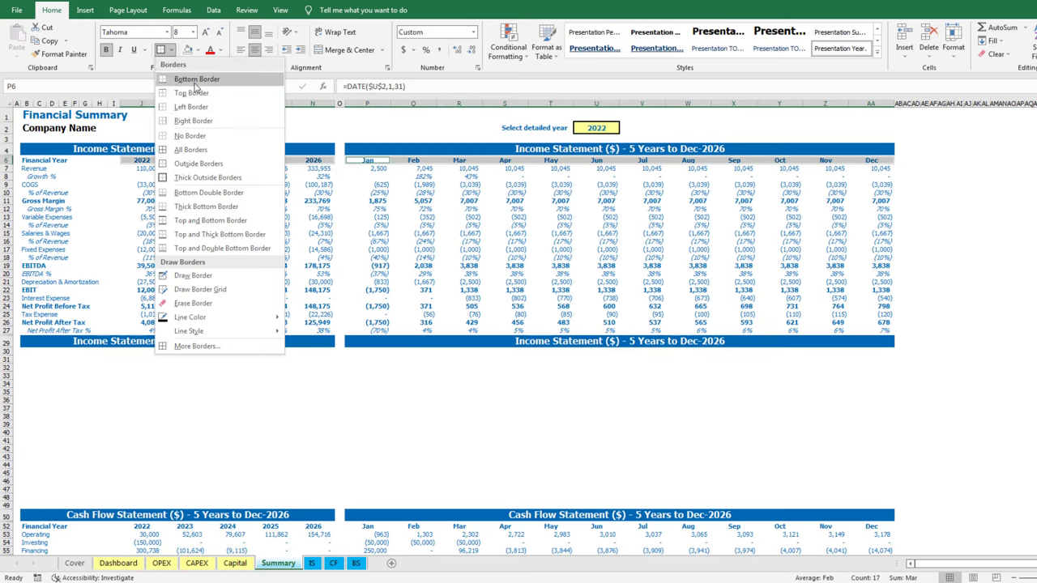
{"action": "left_click", "coordinate": [191, 79]}
{"action": "left_click_drag", "start_coordinate": [142, 192], "coordinate": [871, 193]}
{"action": "key", "text": "F4"}
{"action": "left_click", "coordinate": [340, 314]}
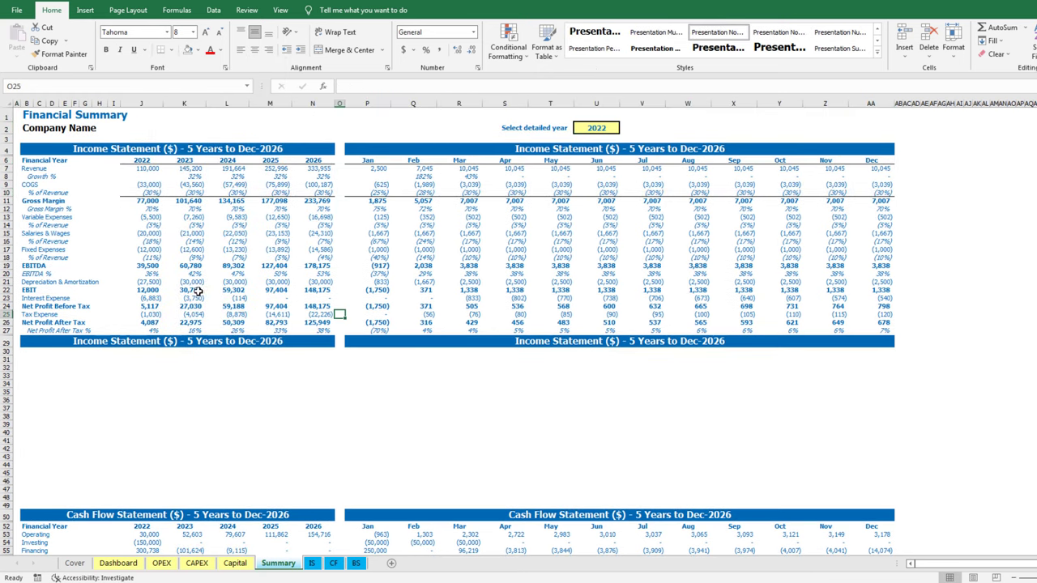
Add a bottom border to the annual and monthly % of Revenue figures in row 18, just above EBITDA
{"action": "left_click_drag", "start_coordinate": [142, 258], "coordinate": [314, 258]}
{"action": "left_click", "coordinate": [367, 257], "text": "ctrl"}
{"action": "key", "text": "shift+ctrl+Right"}
{"action": "key", "text": "F4"}
Add a bottom border to the annual and monthly Depreciation & Amortization, Interest Expense and Tax Expense figures in rows 21, 23 and 25
{"action": "left_click_drag", "start_coordinate": [142, 282], "coordinate": [313, 282]}
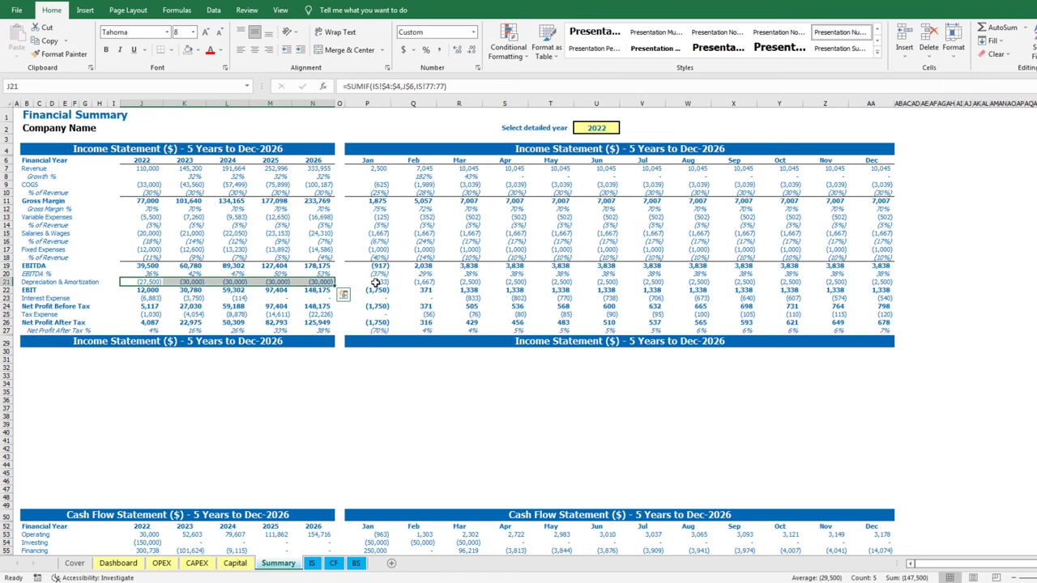
{"action": "left_click", "coordinate": [367, 282], "text": "ctrl"}
{"action": "key", "text": "shift+ctrl+Right"}
{"action": "key", "text": "F4"}
{"action": "left_click_drag", "start_coordinate": [142, 298], "coordinate": [314, 298]}
{"action": "left_click", "coordinate": [367, 299], "text": "ctrl"}
{"action": "key", "text": "shift+ctrl+Right"}
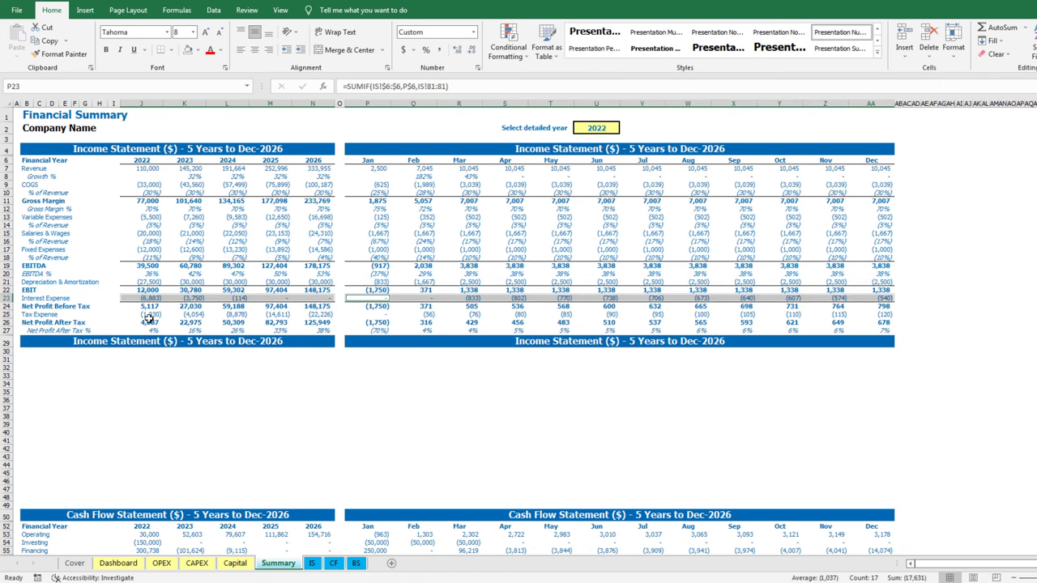
{"action": "key", "text": "F4"}
{"action": "left_click_drag", "start_coordinate": [153, 315], "coordinate": [313, 314]}
{"action": "left_click_drag", "start_coordinate": [367, 315], "coordinate": [872, 314]}
{"action": "key", "text": "F4"}
Apply a double bottom border to the annual and monthly Net Profit After Tax figures in row 26
{"action": "left_click_drag", "start_coordinate": [146, 323], "coordinate": [313, 322]}
{"action": "left_click_drag", "start_coordinate": [367, 322], "coordinate": [871, 322]}
{"action": "left_click", "coordinate": [171, 50]}
{"action": "left_click", "coordinate": [184, 248]}
{"action": "left_click", "coordinate": [184, 298]}
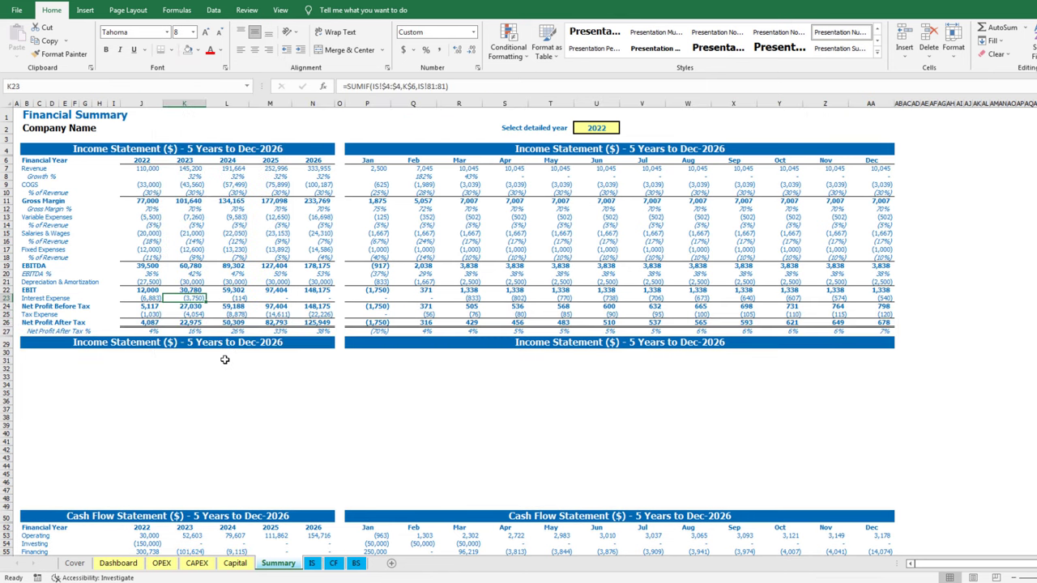
Add a bottom border to the cash flow year and month headings in row 52 and to the Financing figures in row 55
{"action": "scroll", "coordinate": [204, 403], "scroll_direction": "down", "scroll_amount": 10}
{"action": "left_click_drag", "start_coordinate": [143, 278], "coordinate": [316, 278]}
{"action": "left_click_drag", "start_coordinate": [367, 278], "coordinate": [872, 278]}
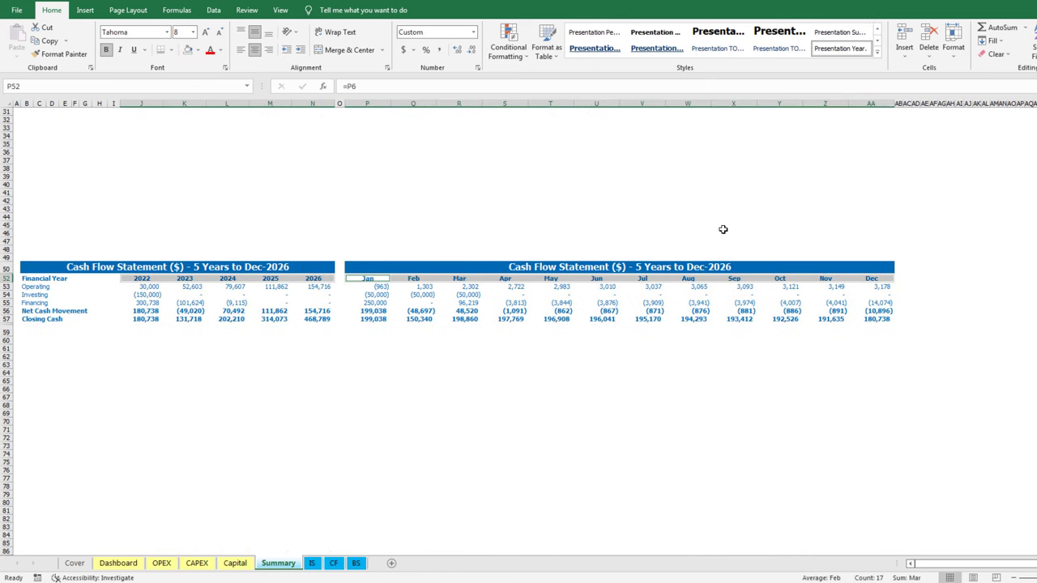
{"action": "left_click", "coordinate": [170, 50]}
{"action": "left_click", "coordinate": [178, 79]}
{"action": "left_click_drag", "start_coordinate": [148, 303], "coordinate": [314, 303]}
{"action": "left_click_drag", "start_coordinate": [367, 303], "coordinate": [863, 303]}
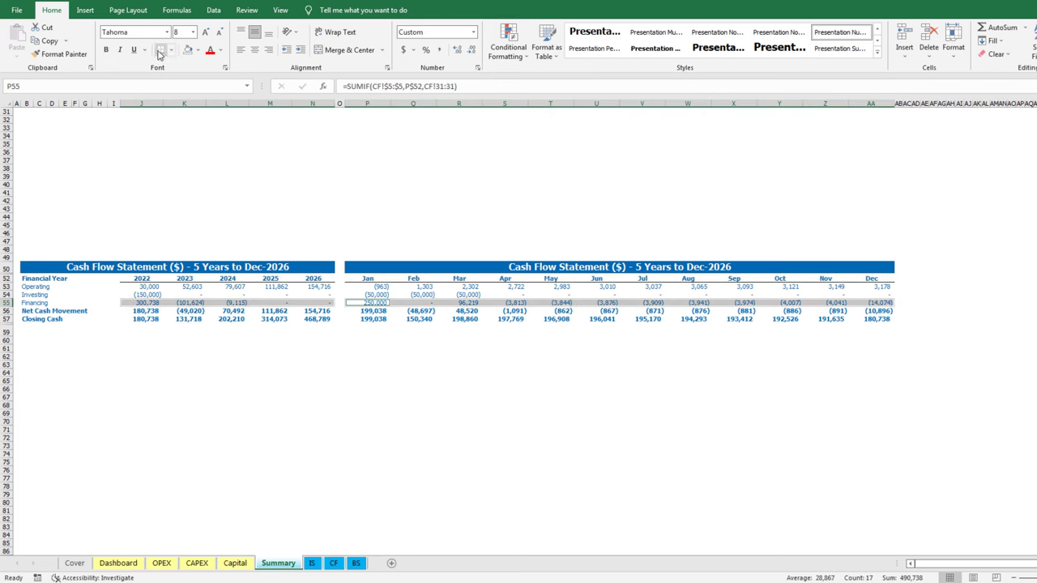
{"action": "left_click", "coordinate": [161, 51]}
Add a bottom border to the annual and monthly Net Cash Movement figures in row 56 and return to cell A1
{"action": "left_click_drag", "start_coordinate": [142, 311], "coordinate": [313, 311]}
{"action": "left_click_drag", "start_coordinate": [367, 311], "coordinate": [871, 311]}
{"action": "left_click", "coordinate": [171, 50]}
{"action": "left_click", "coordinate": [177, 80]}
{"action": "left_click", "coordinate": [142, 303]}
{"action": "key", "text": "ctrl+Home"}
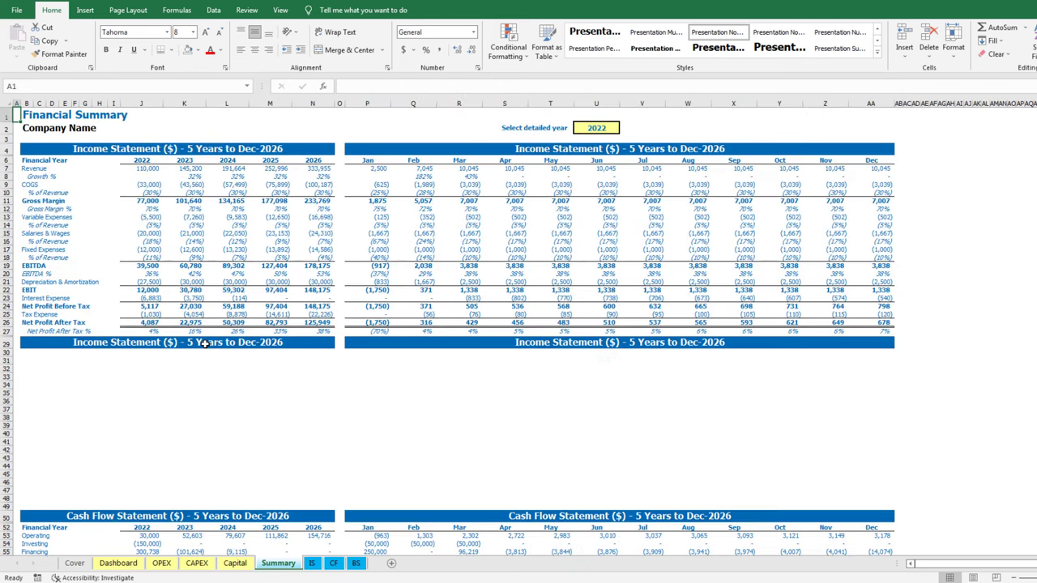
On the Dashboard sheet, enter the section title formula ="Core Financials ("&Currency&")" in B28
{"action": "left_click", "coordinate": [118, 563]}
{"action": "left_click", "coordinate": [31, 337]}
{"action": "type", "text": "Core"}
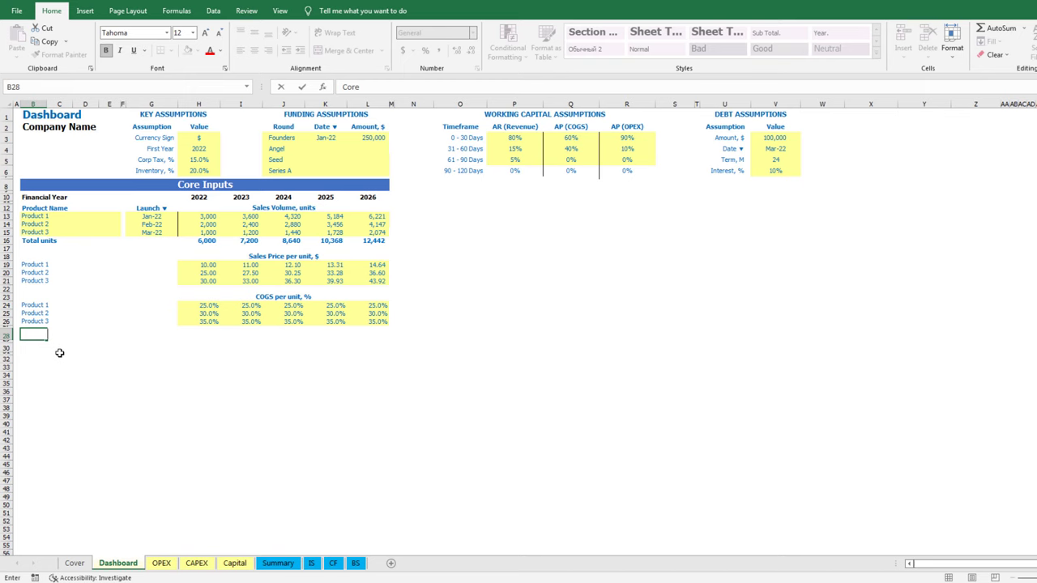
{"action": "type", "text": " Financials ("}
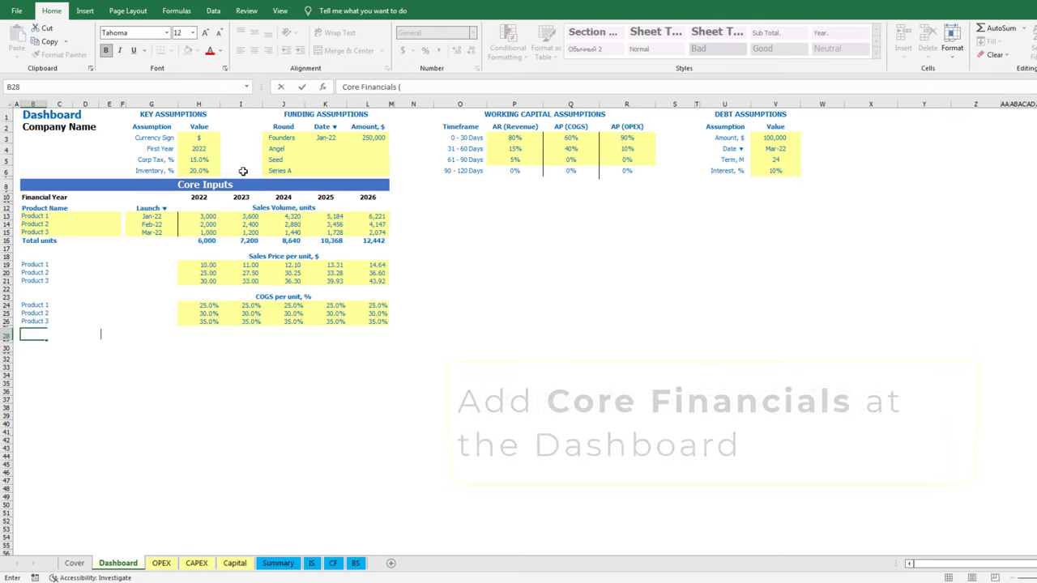
{"action": "left_click", "coordinate": [344, 87]}
{"action": "type", "text": "=\""}
{"action": "key", "text": "End"}
{"action": "type", "text": "\"&Currency"}
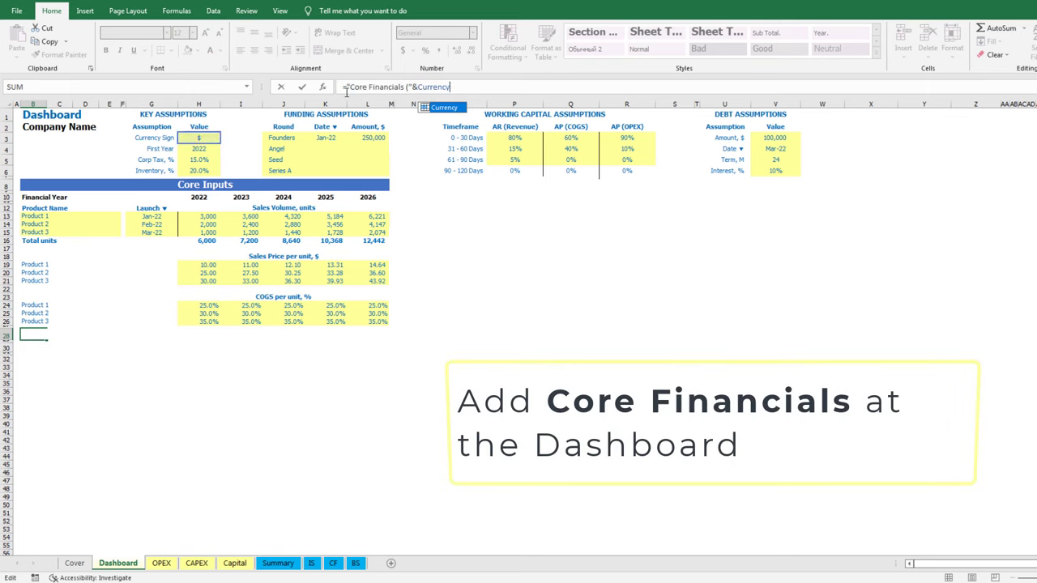
{"action": "type", "text": "&\")\""}
{"action": "key", "text": "Return"}
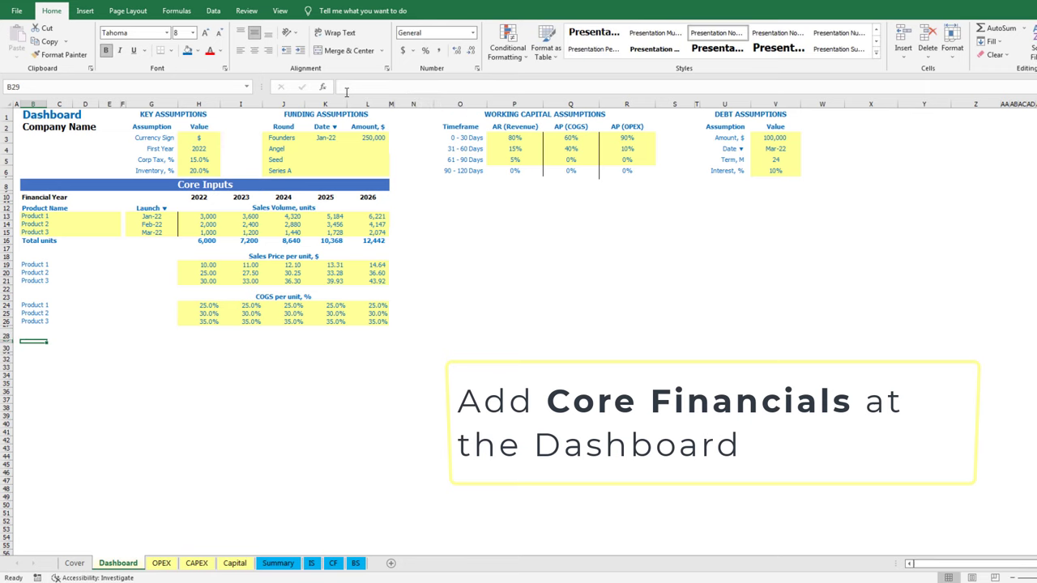
Merge and center the Core Financials title across B28:L28 and give it a blue fill
{"action": "key", "text": "Up"}
{"action": "left_click", "coordinate": [364, 332], "text": "shift"}
{"action": "left_click", "coordinate": [348, 51]}
{"action": "left_click", "coordinate": [186, 54]}
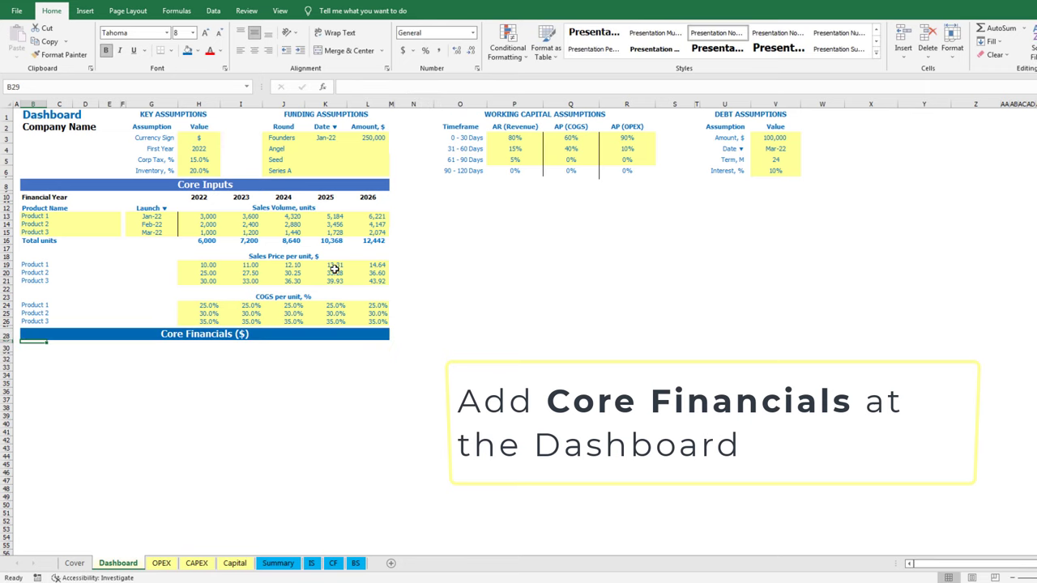
Enter the label Financial Year in B30, below the Core Financials title
{"action": "key", "text": "Down"}
{"action": "key", "text": "Down"}
{"action": "type", "text": "Fina"}
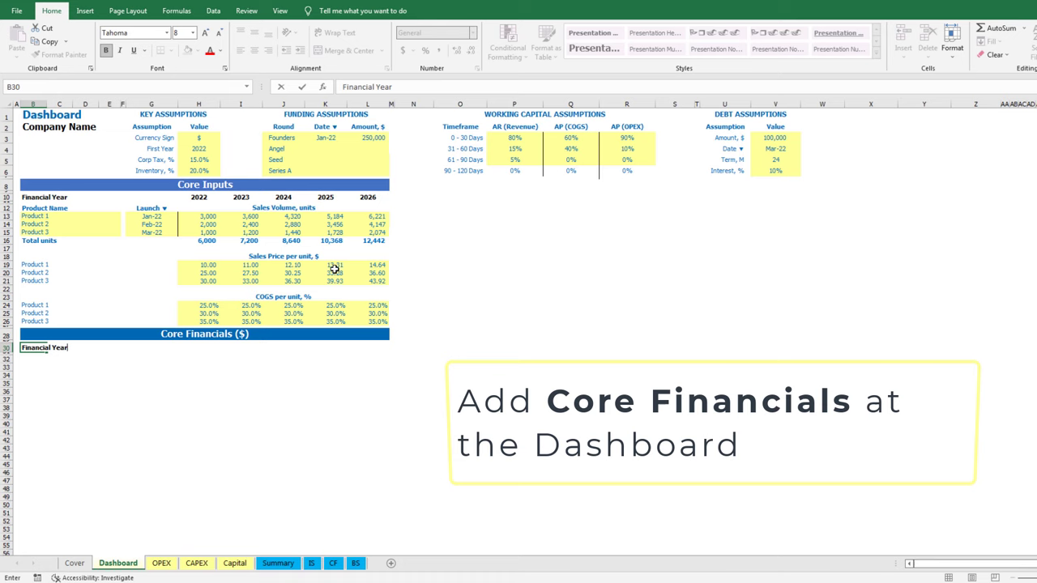
Link the first Core Financials year in H30 with =H10 and copy it across to L30
{"action": "key", "text": "Right"}
{"action": "key", "text": "Right"}
{"action": "key", "text": "Right"}
{"action": "key", "text": "Right"}
{"action": "key", "text": "Right"}
{"action": "key", "text": "Right"}
{"action": "key", "text": "Right"}
{"action": "key", "text": "Left"}
{"action": "type", "text": "="}
{"action": "left_click", "coordinate": [198, 198]}
{"action": "key", "text": "ctrl+Return"}
{"action": "key", "text": "ctrl+c"}
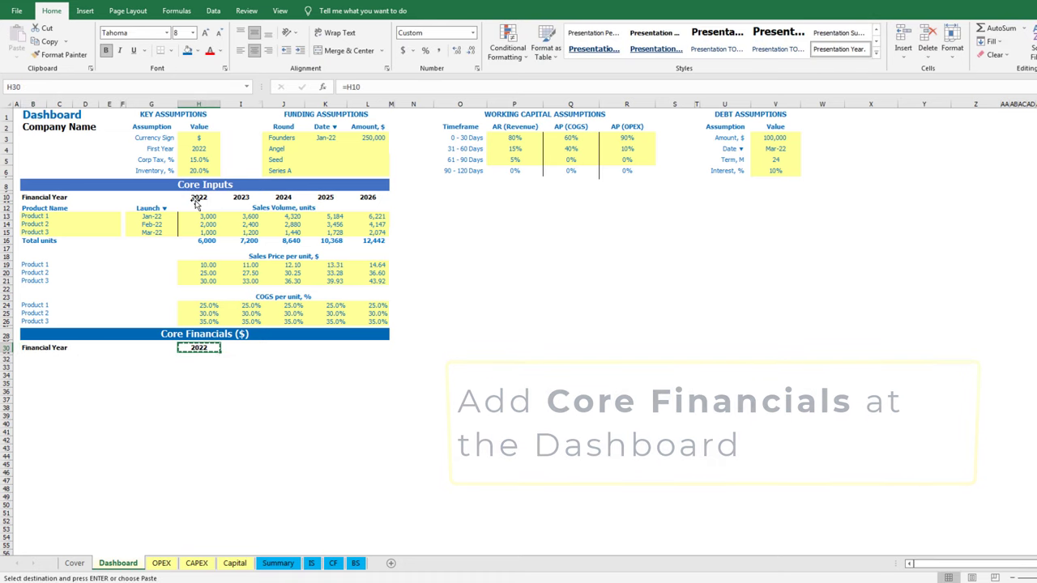
{"action": "key", "text": "shift+Right"}
{"action": "key", "text": "shift+Right"}
{"action": "key", "text": "shift+Right"}
{"action": "key", "text": "shift+Right"}
{"action": "key", "text": "Return"}
Build the revenue label in B32 with ="Revenue "&B13 and copy it down to B34 for all three products
{"action": "key", "text": "Down"}
{"action": "key", "text": "Left"}
{"action": "key", "text": "Left"}
{"action": "key", "text": "Left"}
{"action": "key", "text": "Left"}
{"action": "key", "text": "Left"}
{"action": "key", "text": "Left"}
{"action": "key", "text": "Down"}
{"action": "type", "text": "=\"R"}
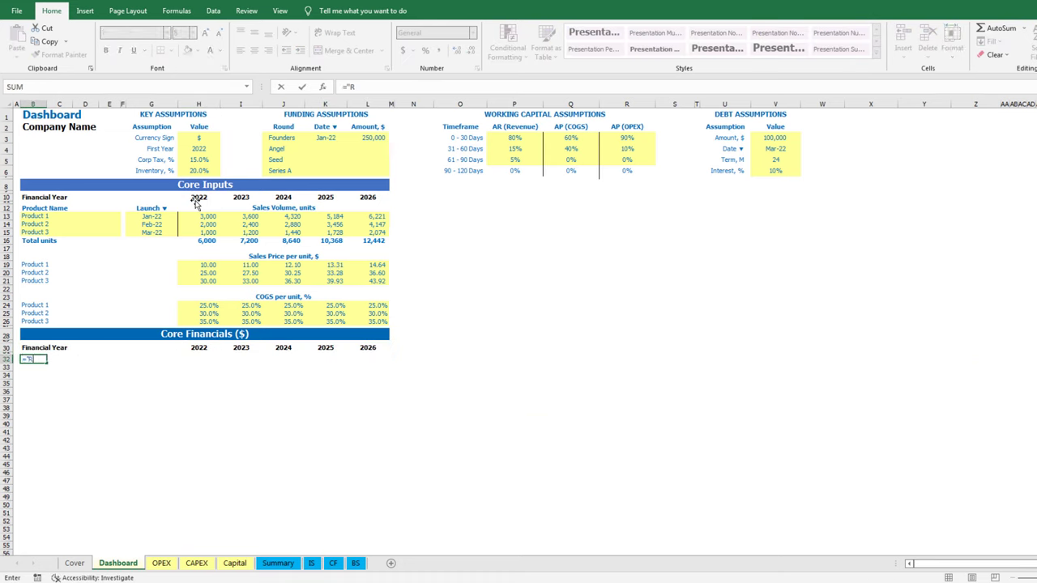
{"action": "type", "text": "evenue \"&"}
{"action": "left_click", "coordinate": [33, 217]}
{"action": "key", "text": "ctrl+Return"}
{"action": "key", "text": "ctrl+c"}
{"action": "key", "text": "shift+Down"}
{"action": "key", "text": "shift+Down"}
{"action": "key", "text": "Return"}
Start a SUMIF formula in H32 for Revenue Product 1 with the IS sheet's financial year row $4:$4 as the range
{"action": "key", "text": "Down"}
{"action": "key", "text": "Up"}
{"action": "key", "text": "Right"}
{"action": "key", "text": "Right"}
{"action": "key", "text": "Right"}
{"action": "key", "text": "Right"}
{"action": "key", "text": "Right"}
{"action": "key", "text": "Right"}
{"action": "type", "text": "="}
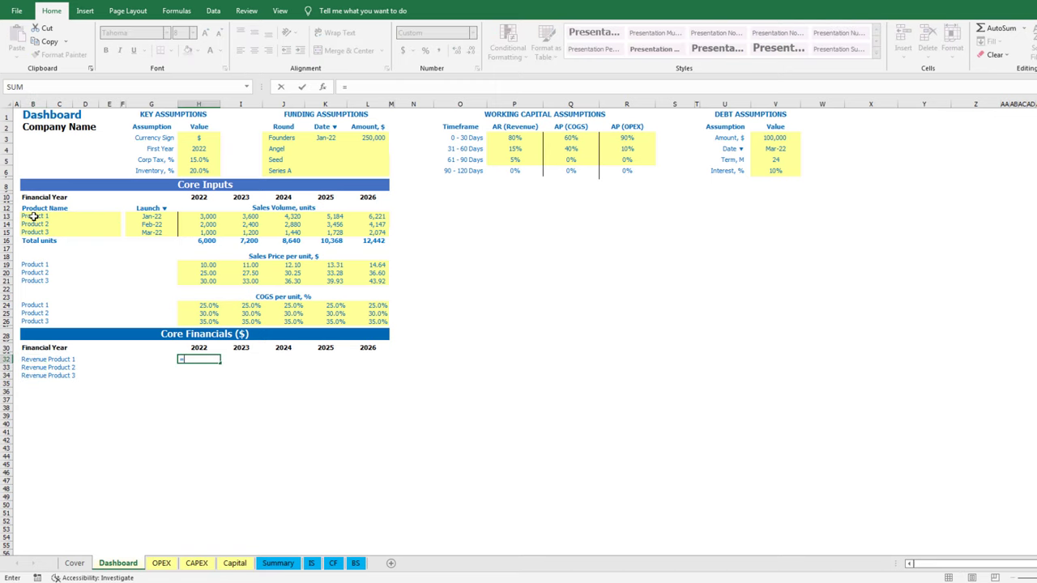
{"action": "type", "text": "sumif("}
{"action": "left_click", "coordinate": [311, 563]}
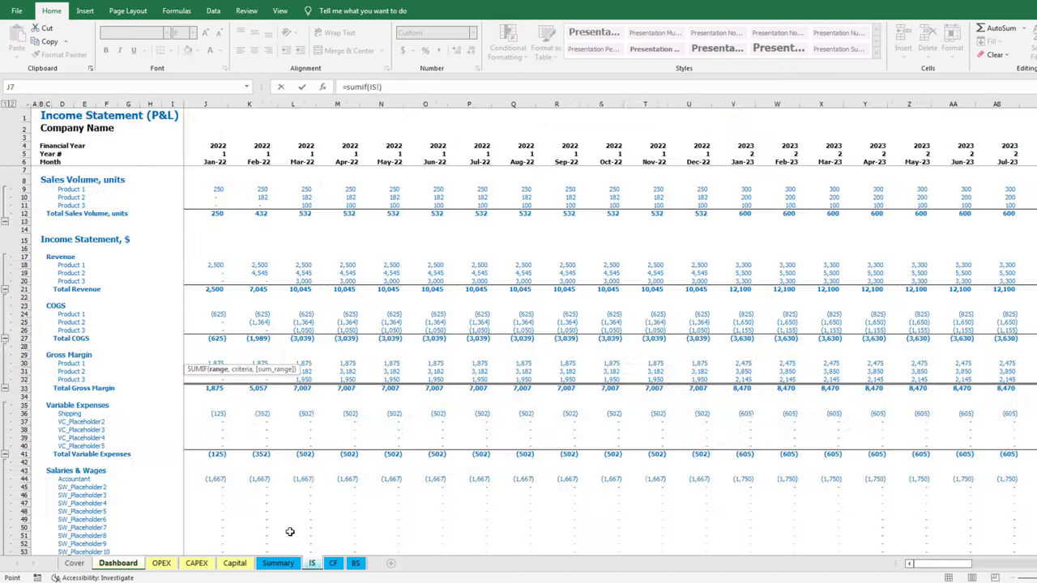
{"action": "left_click", "coordinate": [24, 146]}
{"action": "key", "text": "F4"}
{"action": "type", "text": ","}
{"action": "left_click", "coordinate": [119, 563]}
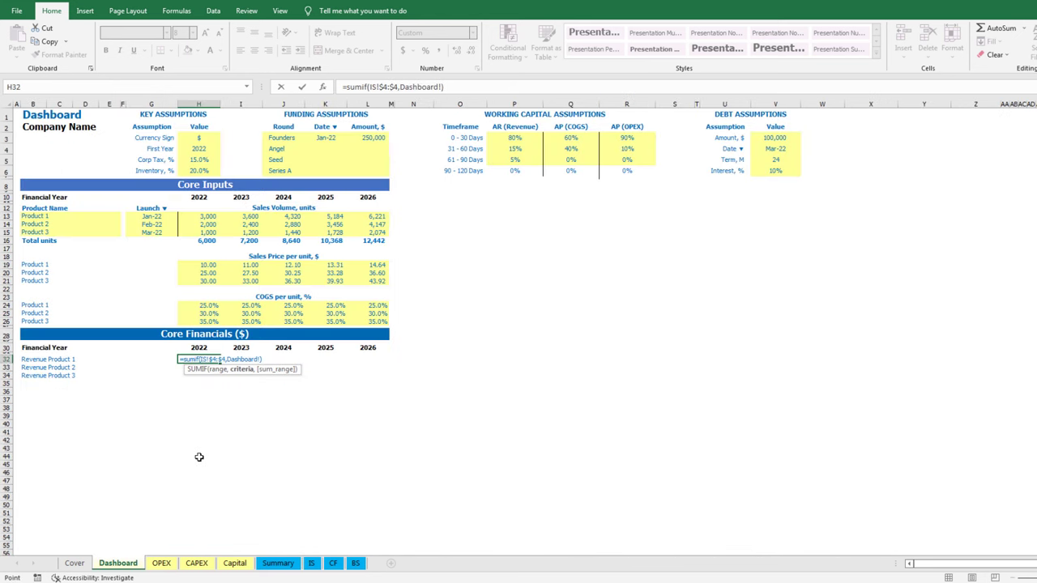
Remove the Dashboard sheet reference from the H32 SUMIF and set its criteria to H$30
{"action": "left_click", "coordinate": [435, 90]}
{"action": "key", "text": "BackSpace"}
{"action": "key", "text": "BackSpace"}
{"action": "key", "text": "BackSpace"}
{"action": "key", "text": "BackSpace"}
{"action": "key", "text": "BackSpace"}
{"action": "key", "text": "BackSpace"}
{"action": "key", "text": "BackSpace"}
{"action": "key", "text": "BackSpace"}
{"action": "key", "text": "BackSpace"}
{"action": "key", "text": "BackSpace"}
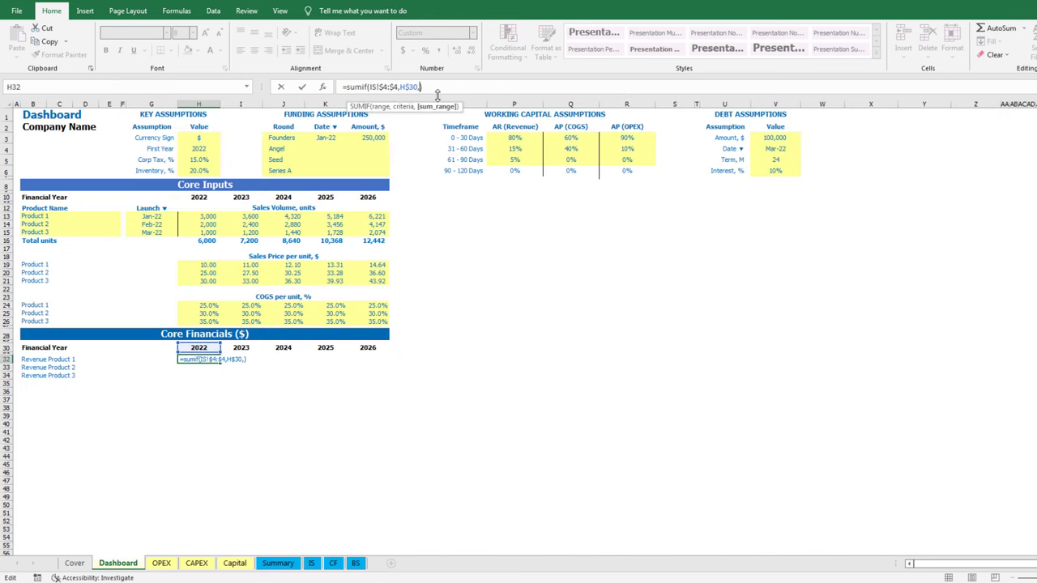
Complete the 2022 Revenue Product 1 SUMIF formula in H32 with row 18 of the IS sheet as the sum range
{"action": "left_click", "coordinate": [311, 563]}
{"action": "left_click", "coordinate": [24, 265]}
{"action": "key", "text": "ctrl+Return"}
Copy the H32 revenue formula across all three product rows for 2022 to 2026
{"action": "key", "text": "ctrl+c"}
{"action": "key", "text": "shift+Down"}
{"action": "key", "text": "shift+Down"}
{"action": "key", "text": "shift+Right"}
{"action": "key", "text": "shift+Right"}
{"action": "key", "text": "shift+Right"}
{"action": "key", "text": "shift+Right"}
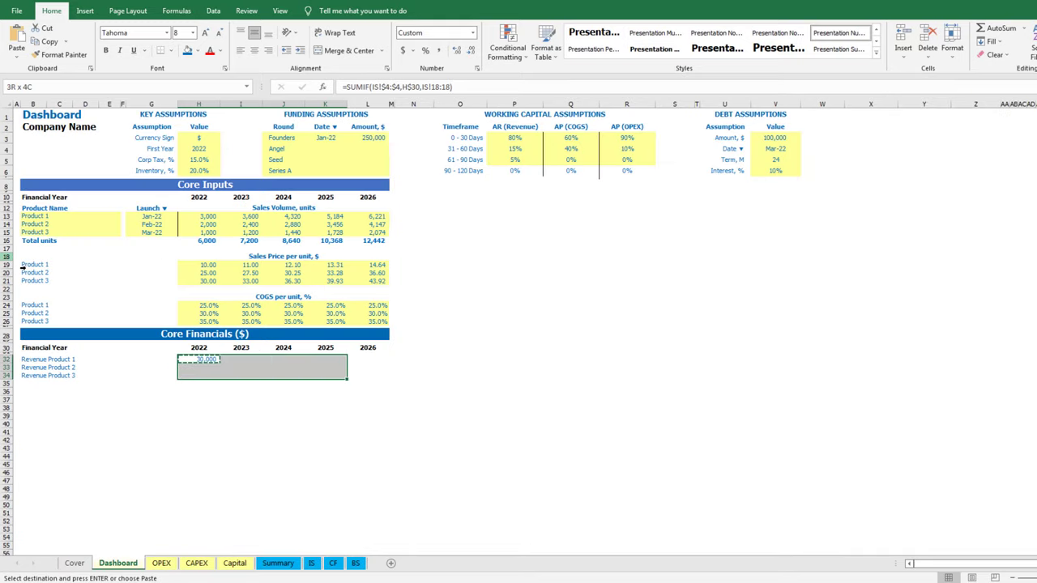
{"action": "key", "text": "Return"}
Label the row below Revenue Product 3 as Revenue
{"action": "key", "text": "ctrl+Down"}
{"action": "key", "text": "ctrl+Left"}
{"action": "key", "text": "Down"}
{"action": "type", "text": "Revenue"}
Sum the three product revenues in H35 and copy the total across to 2026
{"action": "key", "text": "Up"}
{"action": "key", "text": "ctrl+Right"}
{"action": "key", "text": "Down"}
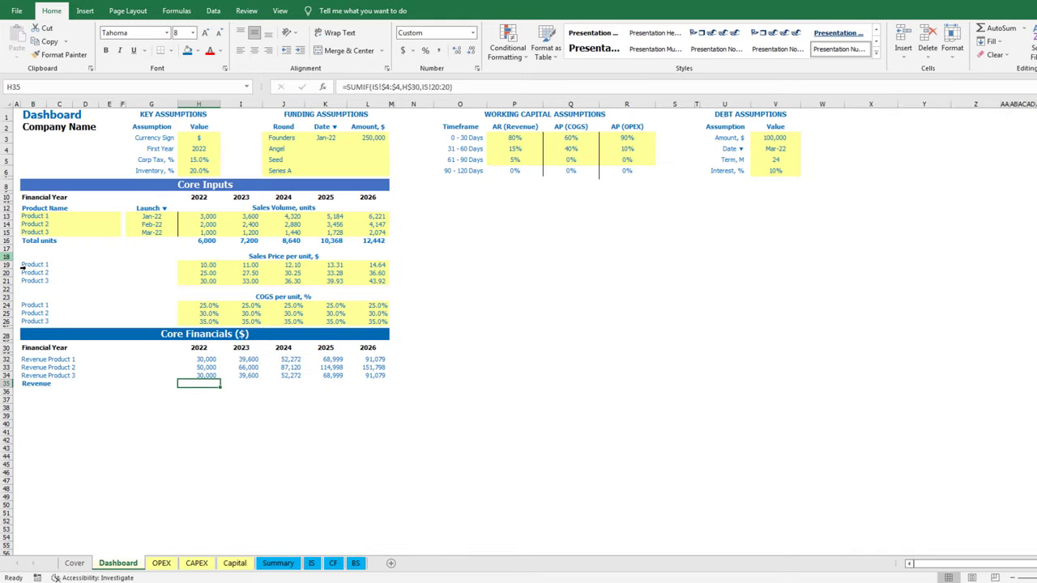
{"action": "double_click", "coordinate": [997, 32]}
{"action": "key", "text": "ctrl+c"}
{"action": "key", "text": "shift+Right"}
{"action": "key", "text": "shift+Right"}
{"action": "key", "text": "shift+Right"}
{"action": "key", "text": "shift+Right"}
{"action": "key", "text": "Return"}
Label cell B36 under Revenue as COGS
{"action": "key", "text": "ctrl+Left"}
{"action": "key", "text": "Down"}
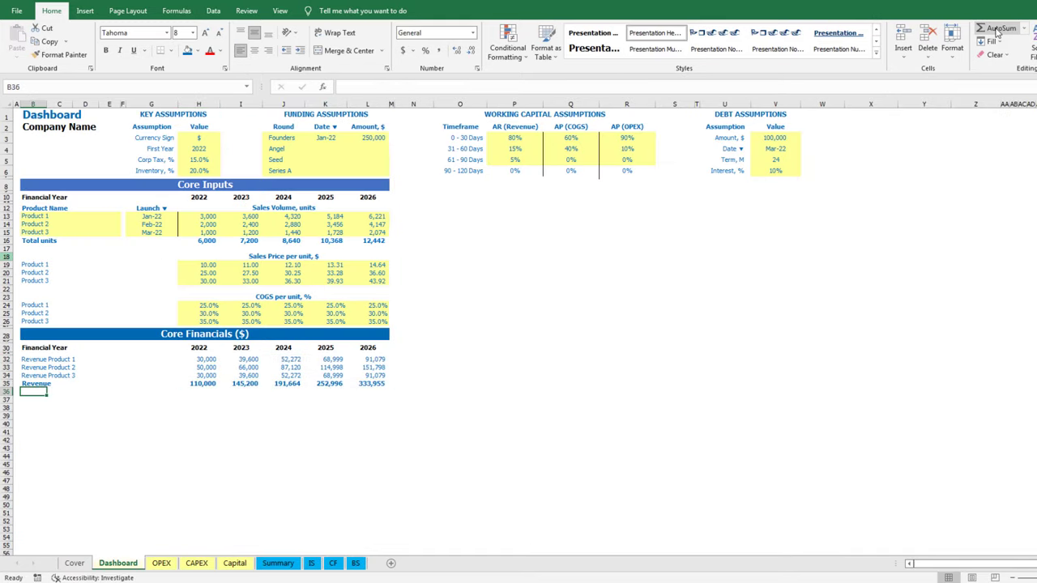
{"action": "type", "text": "COGS"}
Enter the 2022 COGS in H36 by reusing the revenue SUMIF formula with the IS sheet's row 27 as sum range
{"action": "key", "text": "Tab"}
{"action": "key", "text": "Right"}
{"action": "key", "text": "Right"}
{"action": "key", "text": "Right"}
{"action": "key", "text": "Right"}
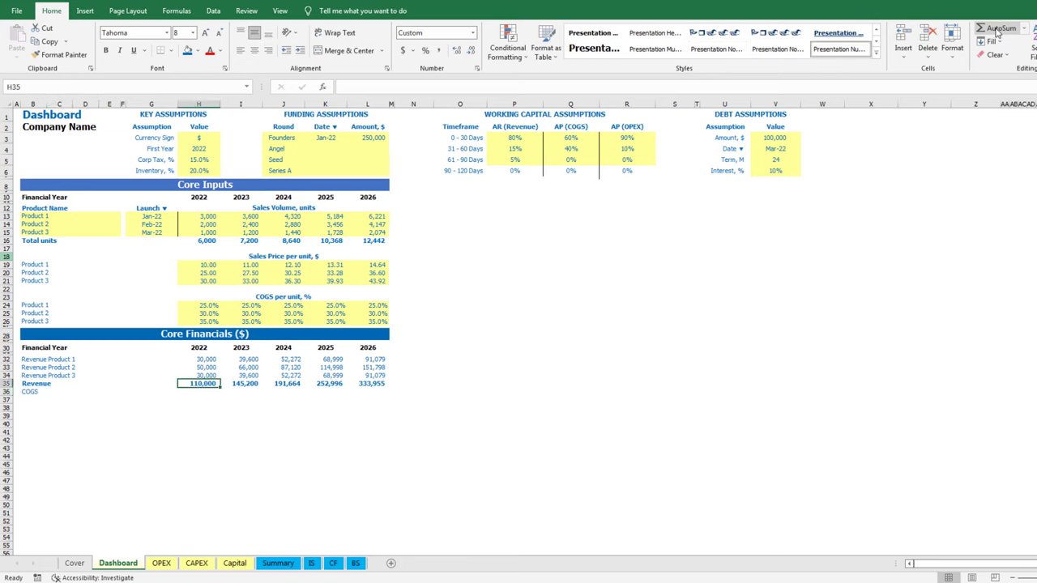
{"action": "left_click", "coordinate": [424, 89]}
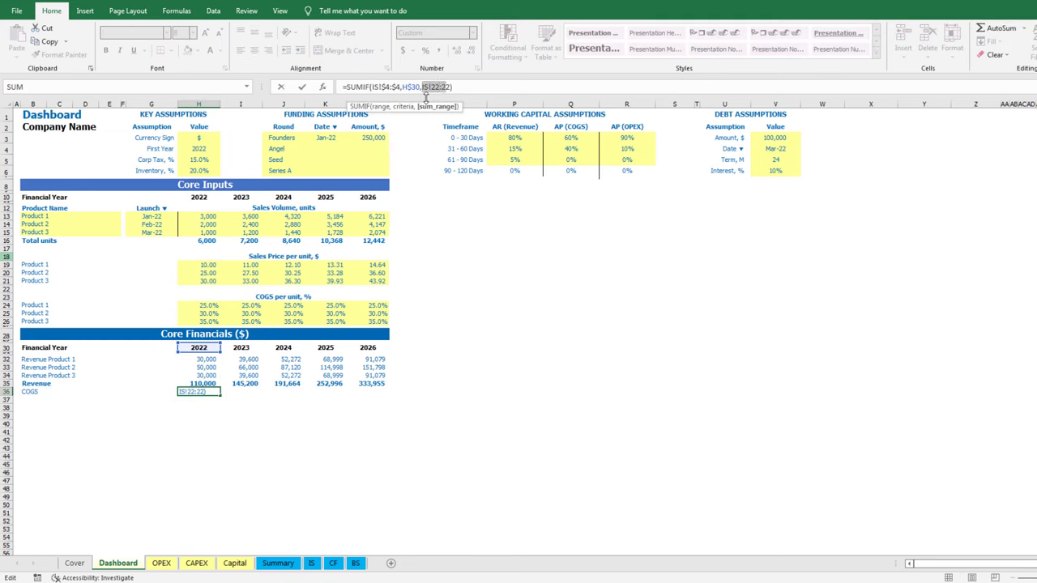
{"action": "left_click", "coordinate": [311, 563]}
{"action": "left_click", "coordinate": [31, 340]}
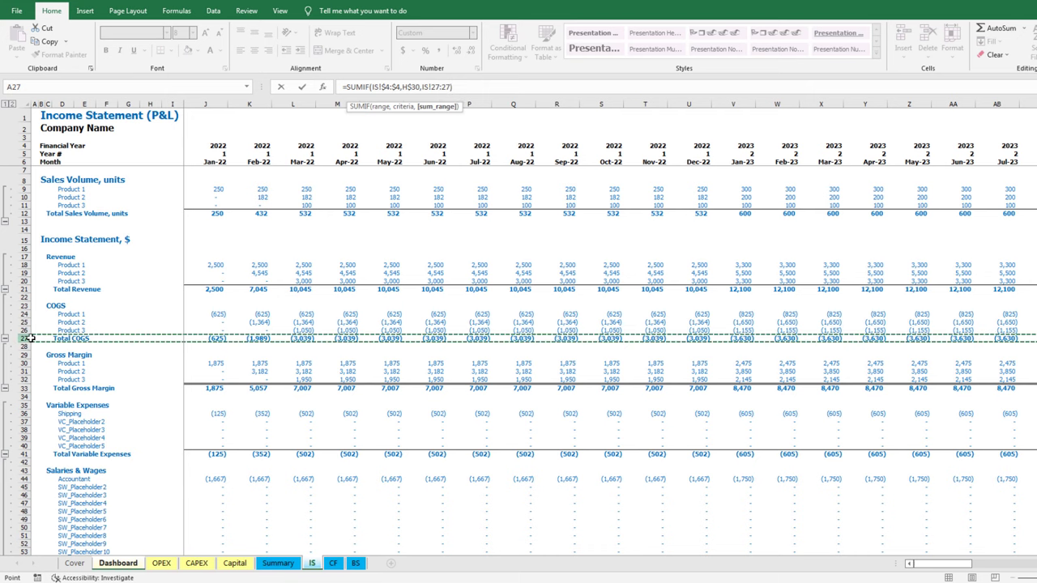
{"action": "key", "text": "ctrl+Return"}
Fill the 2022 COGS formula right through 2026
{"action": "key", "text": "shift+Right"}
{"action": "key", "text": "shift+Right"}
{"action": "key", "text": "shift+Right"}
{"action": "key", "text": "shift+Right"}
{"action": "key", "text": "ctrl+r"}
Label cell B37 below COGS as Gross Margin
{"action": "key", "text": "Down"}
{"action": "key", "text": "Home"}
{"action": "type", "text": "Gro"}
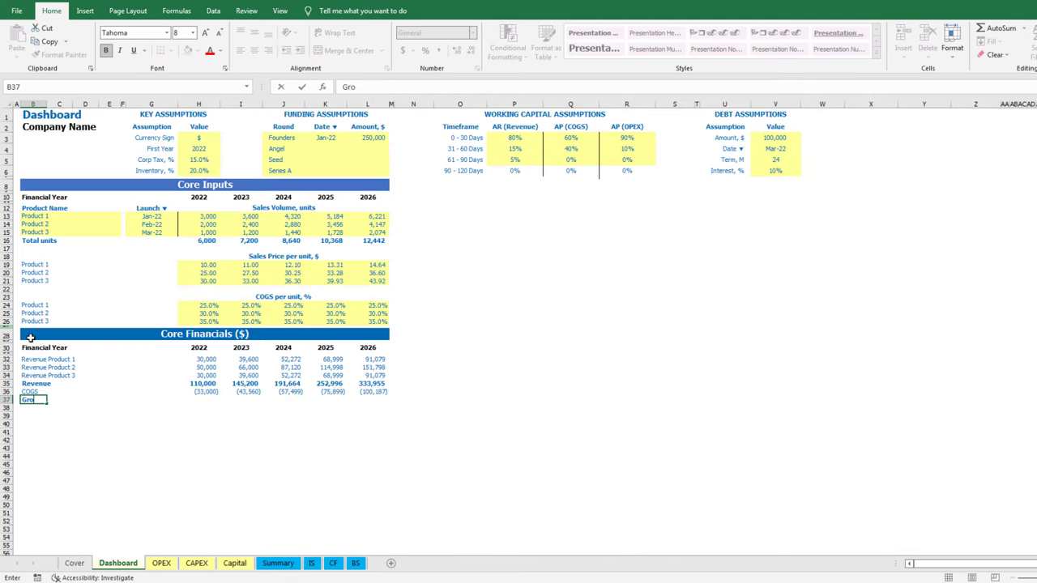
{"action": "key", "text": "ctrl+Return"}
{"action": "key", "text": "ctrl+b"}
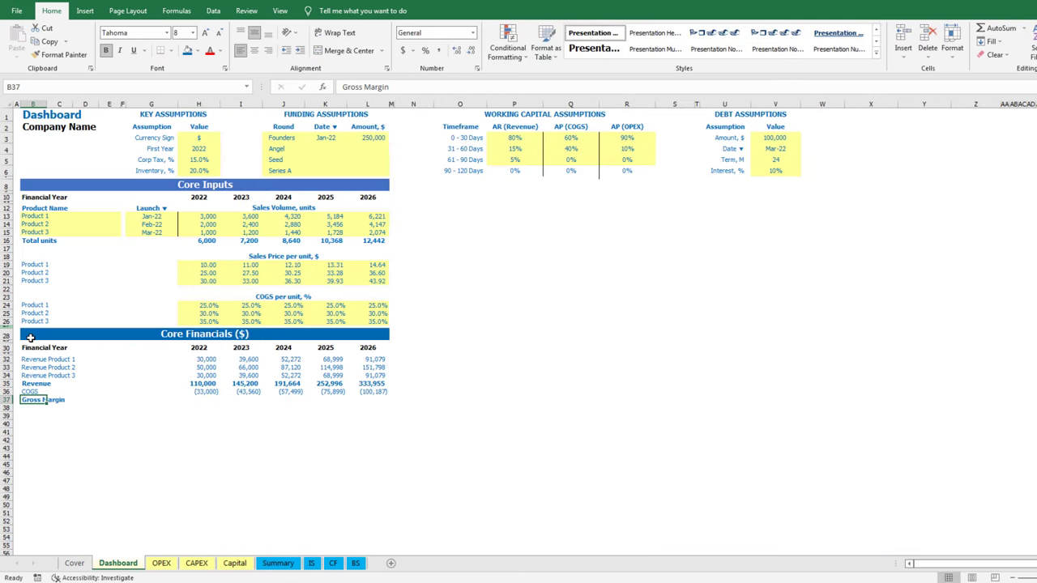
Calculate the 2022 gross margin in H37 with the formula =H35+H36
{"action": "key", "text": "Right"}
{"action": "key", "text": "Right"}
{"action": "key", "text": "Right"}
{"action": "key", "text": "Right"}
{"action": "key", "text": "Right"}
{"action": "key", "text": "Right"}
{"action": "type", "text": "=H35+"}
{"action": "key", "text": "Up"}
{"action": "key", "text": "ctrl+Return"}
Copy the 2022 gross margin formula across to 2026
{"action": "key", "text": "ctrl+c"}
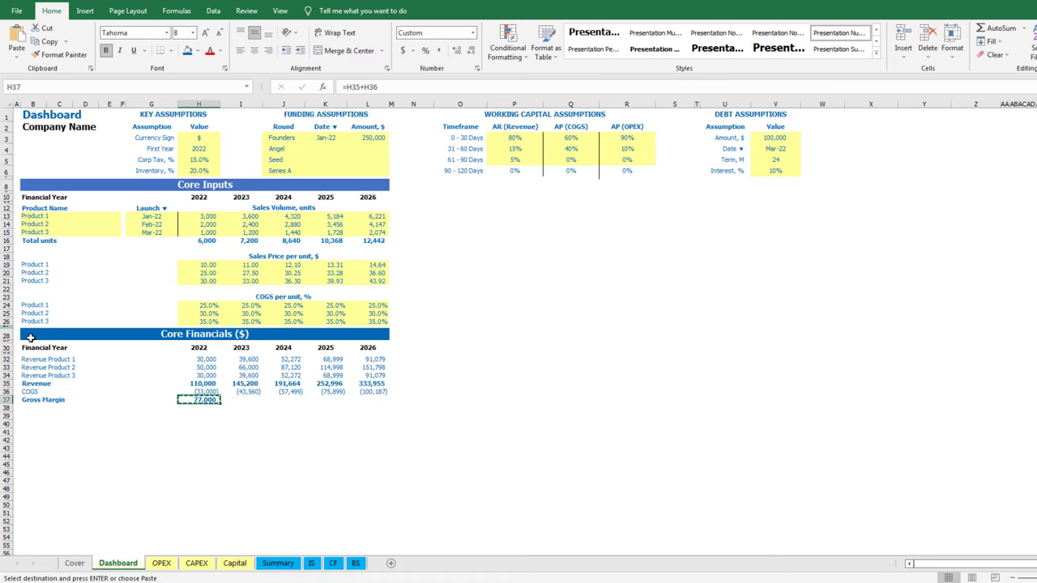
{"action": "key", "text": "shift+Right"}
{"action": "key", "text": "shift+Right"}
{"action": "key", "text": "shift+Right"}
{"action": "key", "text": "shift+Right"}
{"action": "key", "text": "Return"}
Label cell B38 as Gross Margin %
{"action": "key", "text": "Down"}
{"action": "key", "text": "Home"}
{"action": "type", "text": "Gross Margin "}
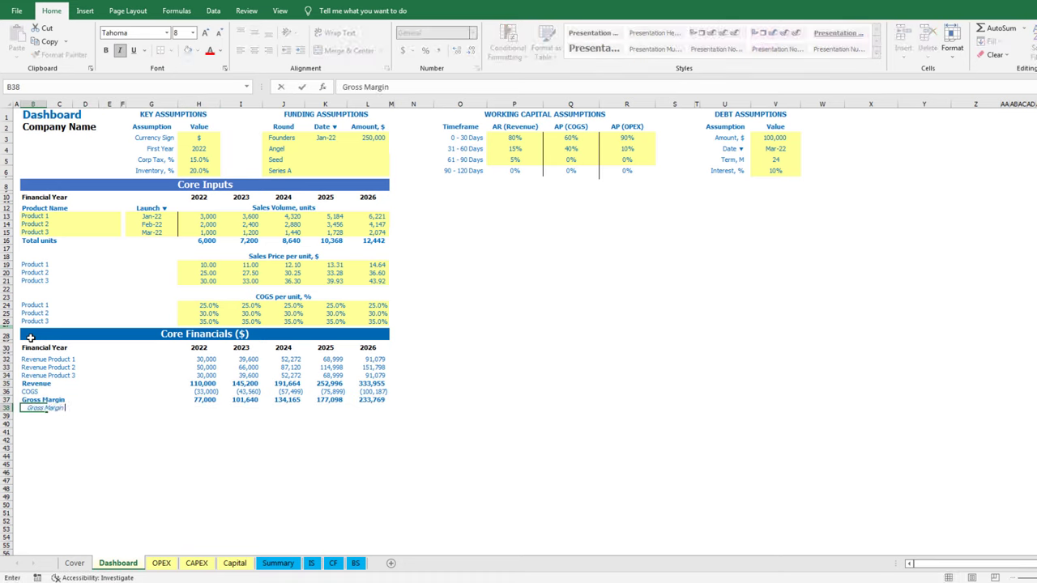
{"action": "type", "text": "%"}
{"action": "key", "text": "ctrl+Return"}
Calculate the 2022 gross margin percentage in H38 with =IF(H$35=0,0,H37/H$35)
{"action": "key", "text": "Right"}
{"action": "key", "text": "Right"}
{"action": "key", "text": "Right"}
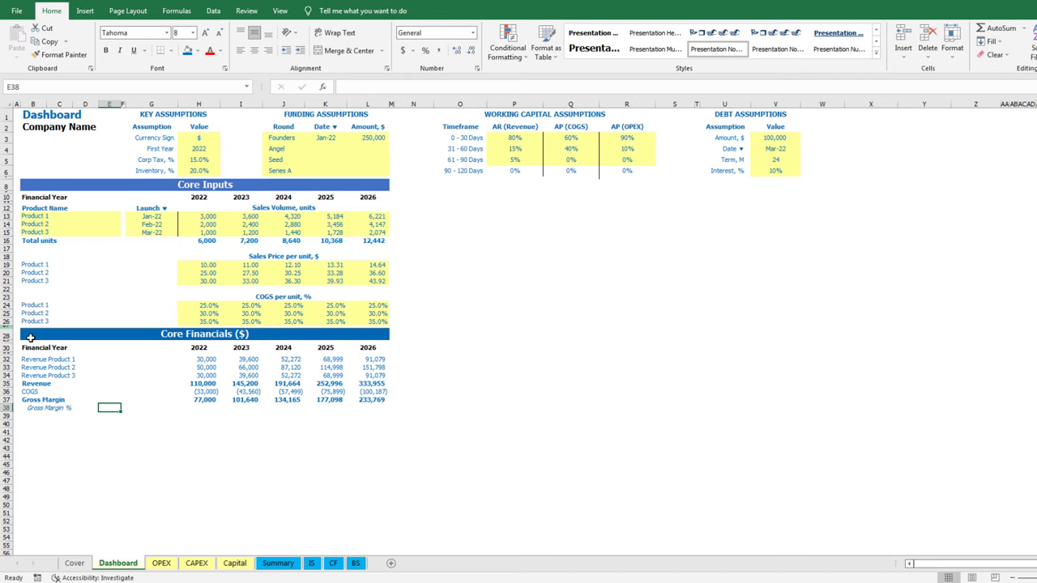
{"action": "key", "text": "Right"}
{"action": "key", "text": "Right"}
{"action": "key", "text": "Right"}
{"action": "type", "text": "=if()"}
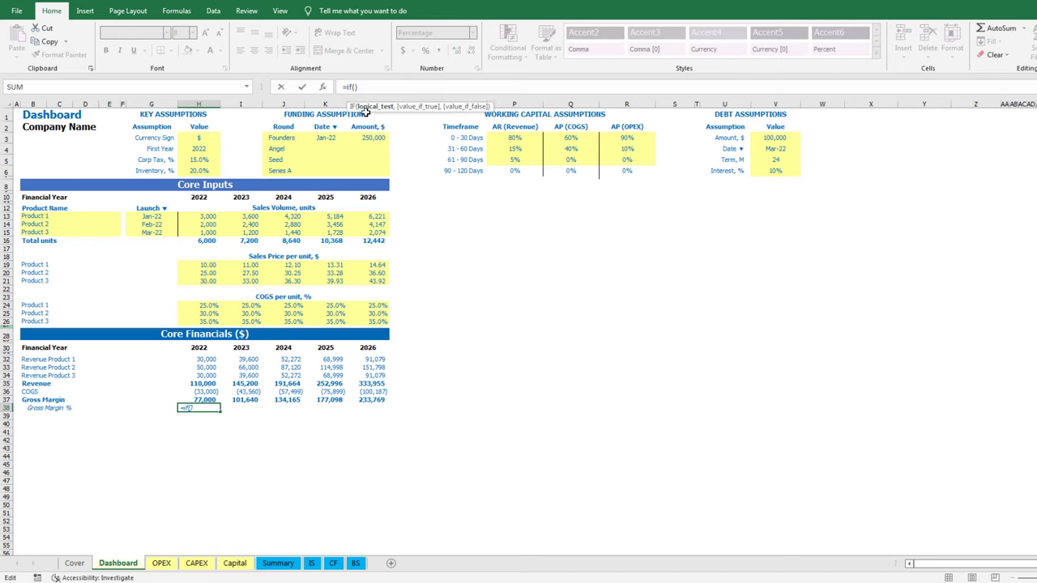
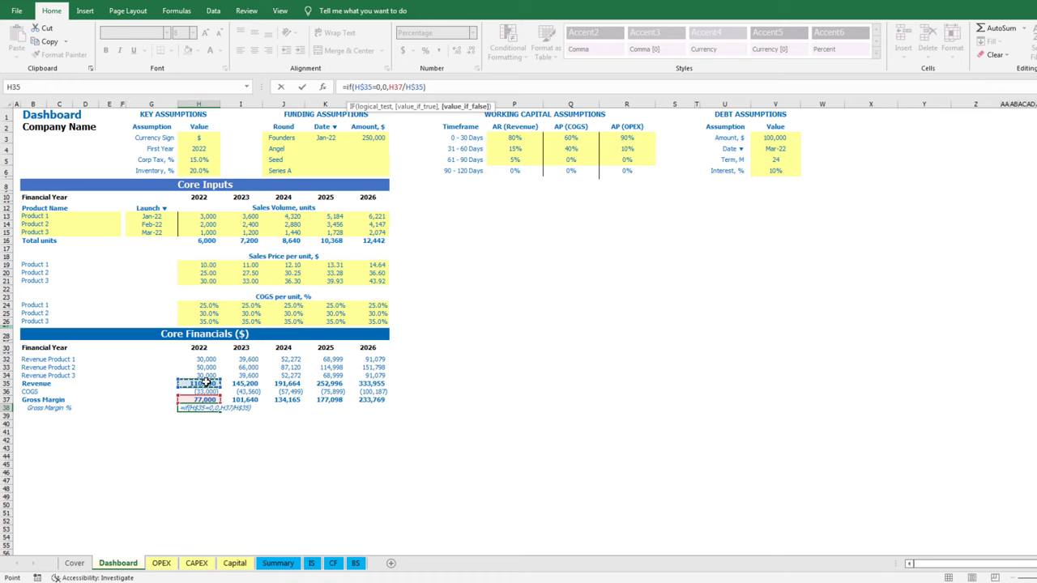
{"action": "key", "text": "ctrl+Return"}
Copy the 2022 gross margin percentage formula across to 2026
{"action": "key", "text": "ctrl+c"}
{"action": "key", "text": "shift+Right"}
{"action": "key", "text": "shift+Right"}
{"action": "key", "text": "shift+Right"}
{"action": "key", "text": "shift+Right"}
{"action": "key", "text": "ctrl+v"}
{"action": "key", "text": "Escape"}
Label cells B39 to B41 as Variable Expenses, Salaries & Wages and Fixed Expenses
{"action": "key", "text": "ctrl+Left"}
{"action": "key", "text": "Down"}
{"action": "type", "text": "Vari"}
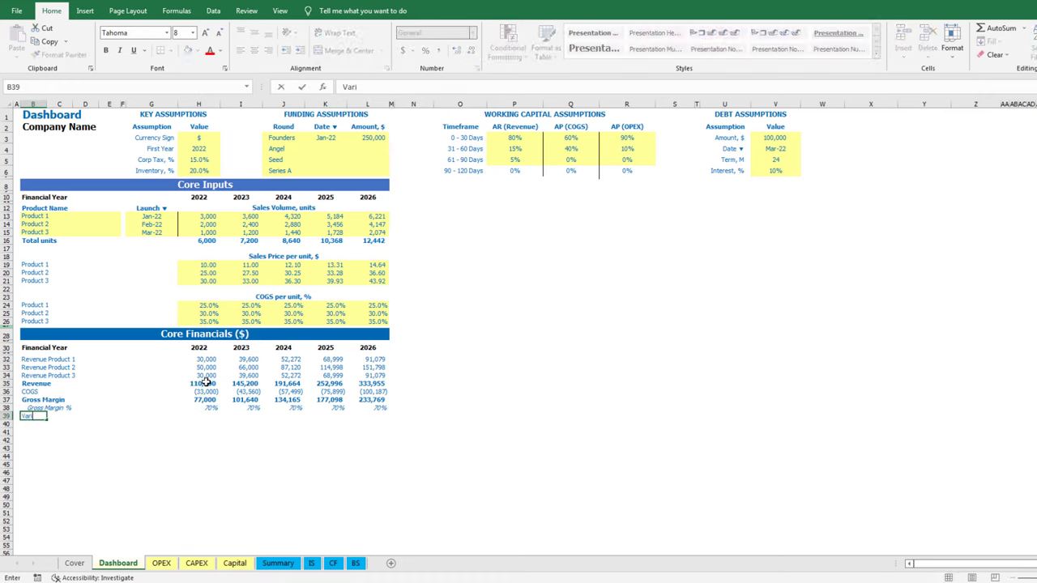
{"action": "key", "text": "Return"}
{"action": "type", "text": "Salar"}
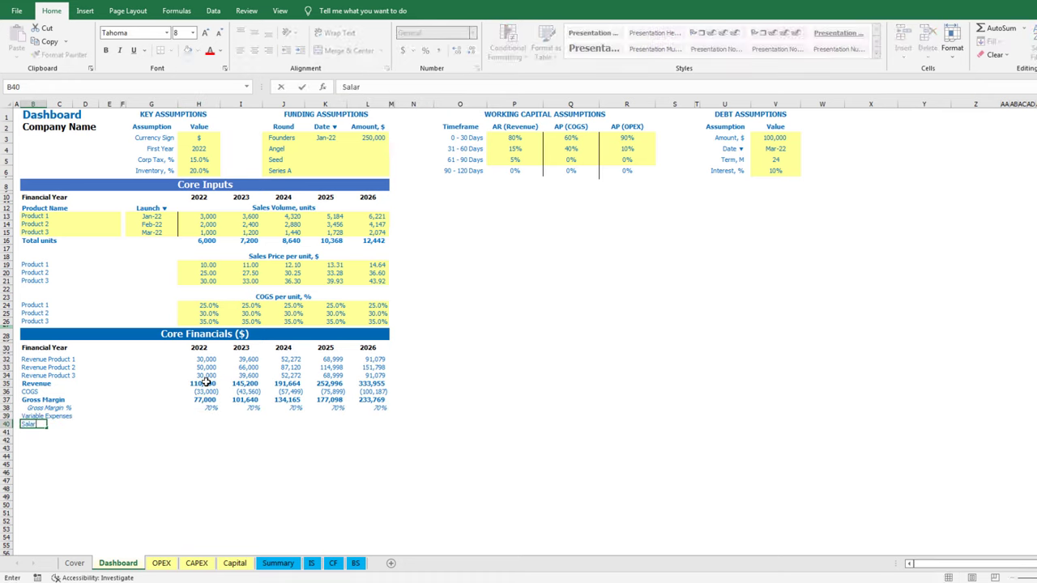
{"action": "type", "text": "ies & Wages"}
{"action": "key", "text": "Return"}
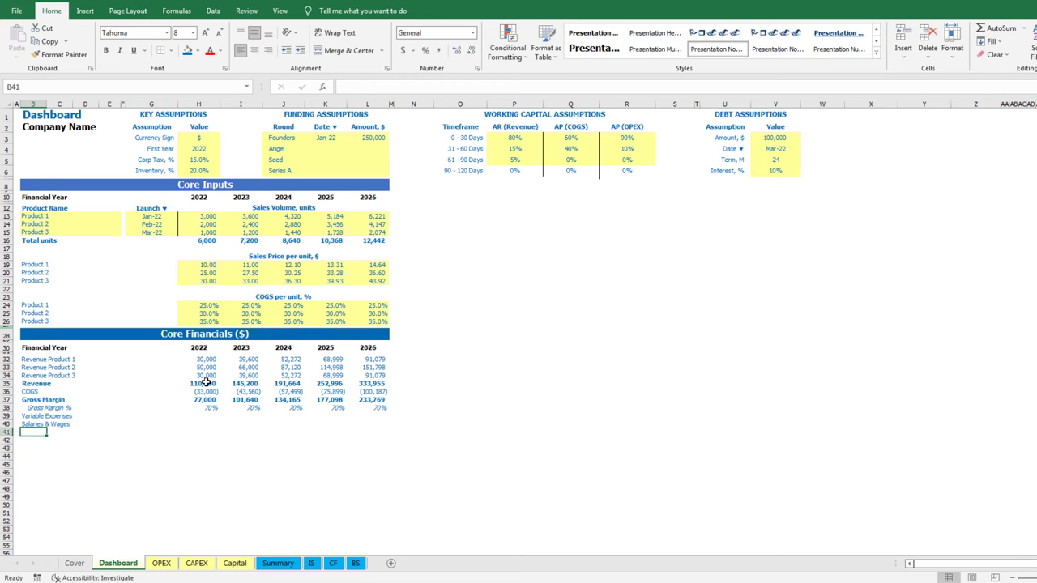
{"action": "type", "text": "Fixed Expenses"}
{"action": "key", "text": "ctrl+Return"}
Copy the 2022 COGS SUMIF formula into the 2022 Variable Expenses cell H39
{"action": "key", "text": "Up"}
{"action": "key", "text": "Up"}
{"action": "key", "text": "Right"}
{"action": "key", "text": "Right"}
{"action": "key", "text": "Right"}
{"action": "key", "text": "Right"}
{"action": "key", "text": "Right"}
{"action": "key", "text": "Right"}
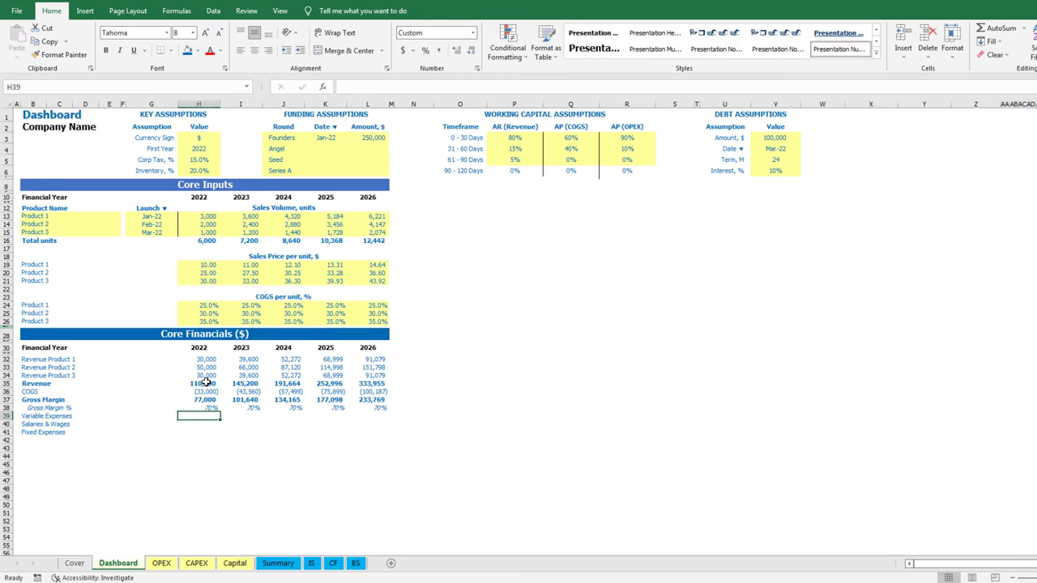
{"action": "key", "text": "Up"}
{"action": "key", "text": "Up"}
{"action": "key", "text": "Up"}
{"action": "key", "text": "ctrl+c"}
{"action": "key", "text": "Down"}
{"action": "key", "text": "Down"}
{"action": "key", "text": "Down"}
{"action": "key", "text": "ctrl+v"}
{"action": "key", "text": "Escape"}
Change the sum range of the Variable Expenses formula in H39 to row 41 of the IS sheet
{"action": "left_click_drag", "start_coordinate": [442, 87], "coordinate": [449, 87]}
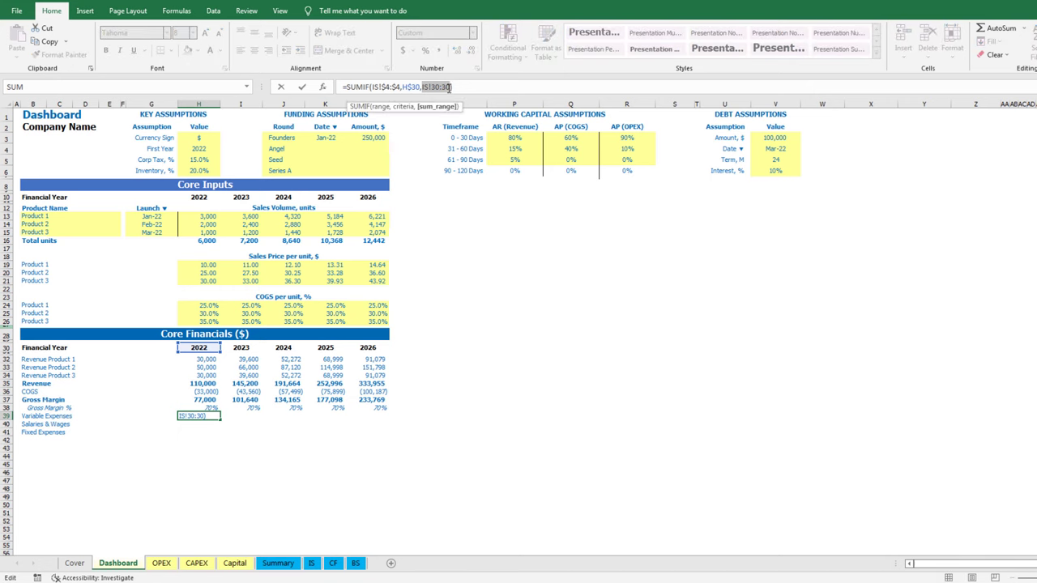
{"action": "left_click", "coordinate": [315, 562]}
{"action": "left_click", "coordinate": [32, 454]}
{"action": "key", "text": "shift+space"}
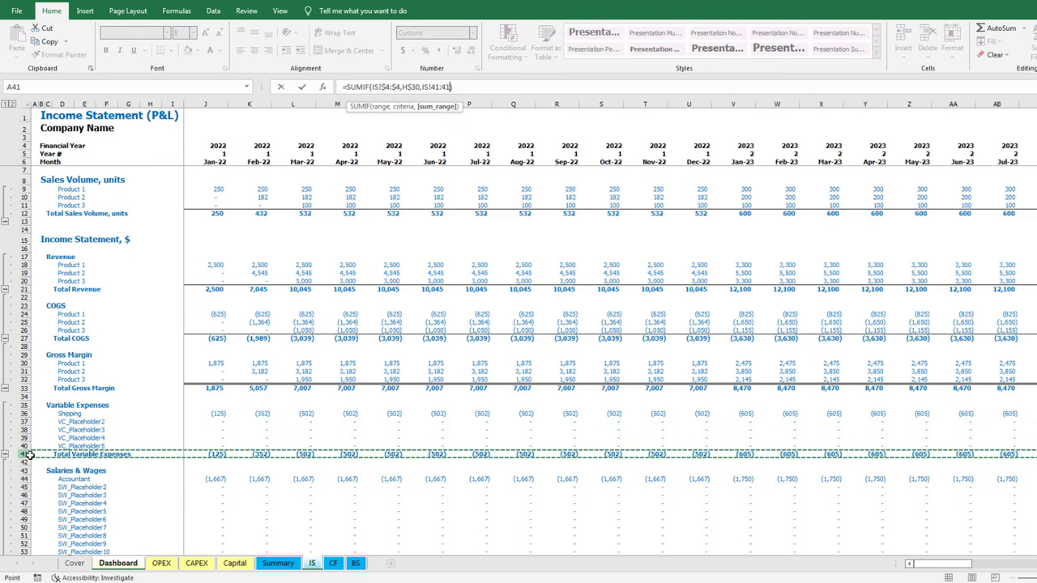
{"action": "key", "text": "Return"}
Copy the Variable Expenses formula into H40 for Salaries & Wages and set its sum range to row 54 of the IS sheet
{"action": "key", "text": "Up"}
{"action": "key", "text": "ctrl+c"}
{"action": "key", "text": "Down"}
{"action": "key", "text": "ctrl+v"}
{"action": "left_click_drag", "start_coordinate": [423, 86], "coordinate": [450, 87]}
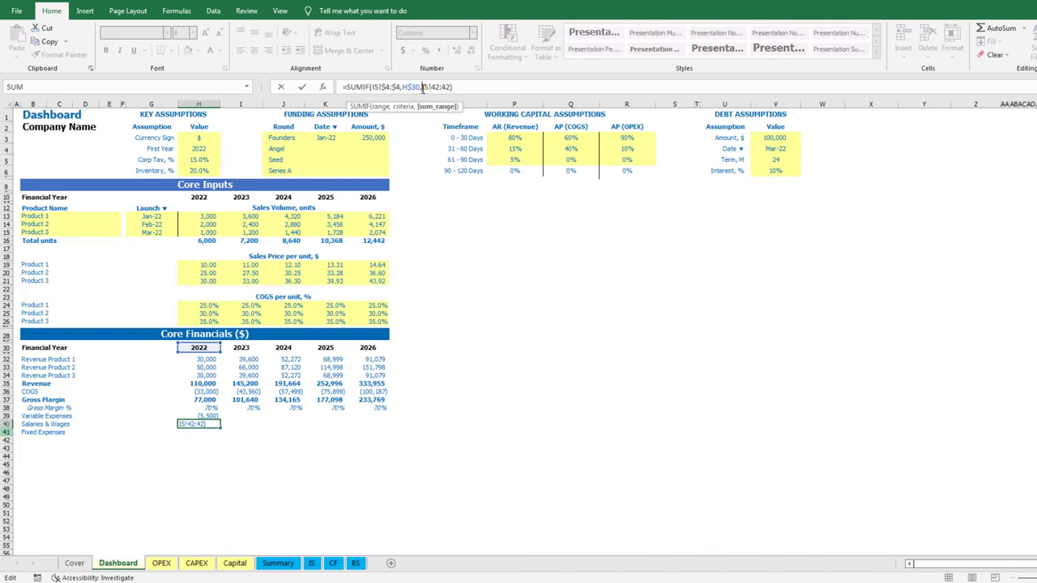
{"action": "left_click", "coordinate": [311, 563]}
{"action": "scroll", "coordinate": [324, 324], "scroll_direction": "down", "scroll_amount": 5}
{"action": "left_click", "coordinate": [12, 333]}
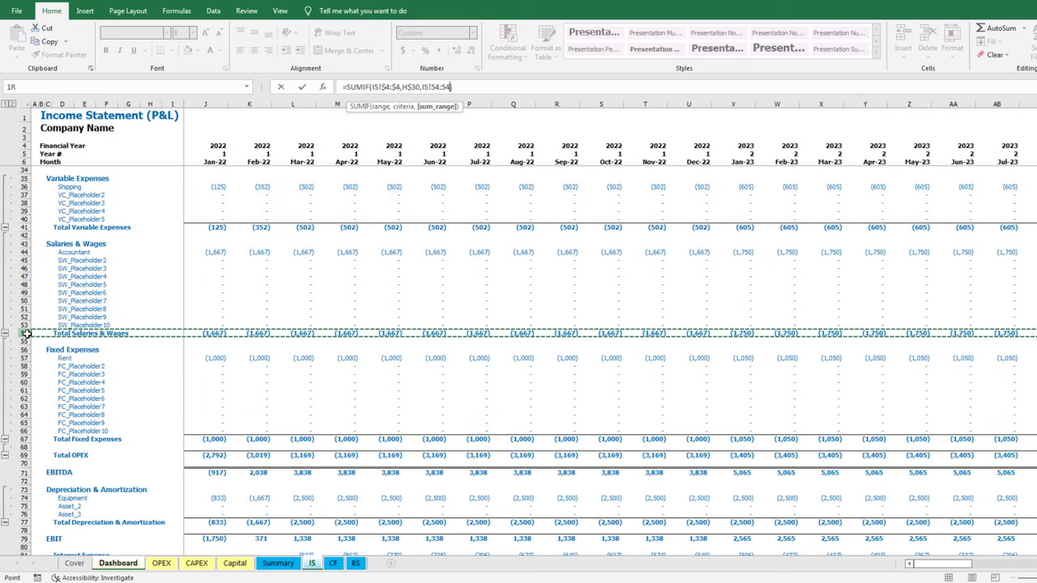
{"action": "key", "text": "ctrl+Return"}
Copy the Salaries & Wages formula into H41 for Fixed Expenses and set its sum range to row 67 of the IS sheet
{"action": "key", "text": "ctrl+c"}
{"action": "key", "text": "Down"}
{"action": "key", "text": "ctrl+v"}
{"action": "left_click", "coordinate": [452, 86]}
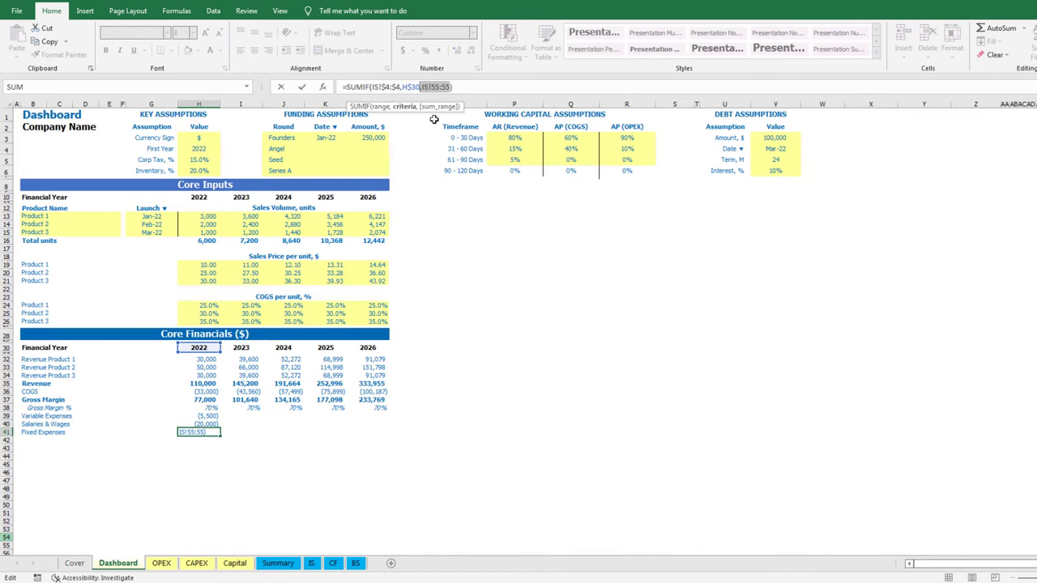
{"action": "left_click", "coordinate": [311, 563]}
{"action": "left_click", "coordinate": [12, 440]}
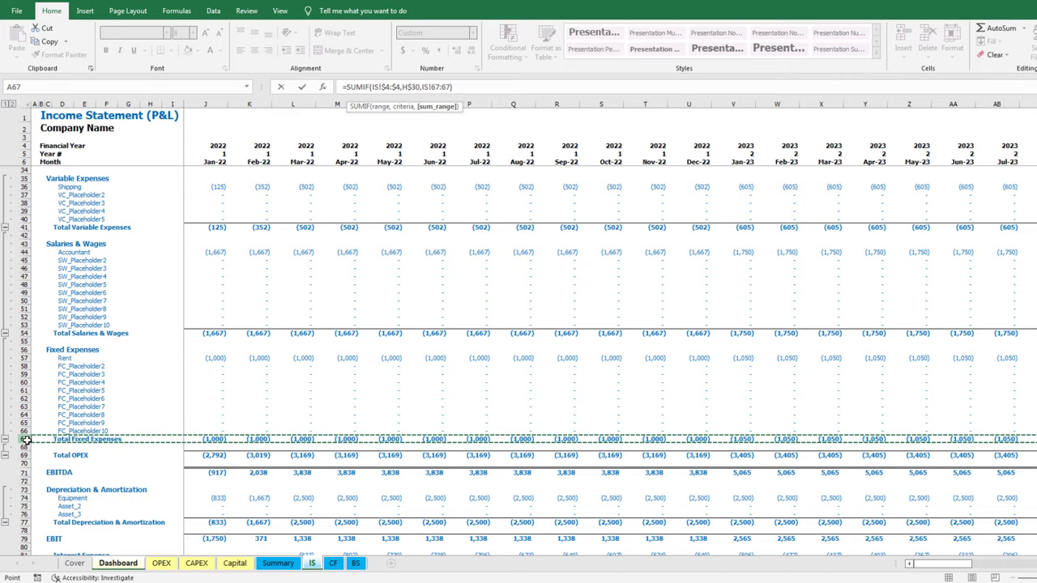
{"action": "key", "text": "ctrl+Return"}
Copy the three 2022 expense formulas in H39 to H41 across to 2026
{"action": "key", "text": "shift+Up"}
{"action": "key", "text": "shift+Up"}
{"action": "key", "text": "ctrl+c"}
{"action": "key", "text": "shift+Right"}
{"action": "key", "text": "shift+Right"}
{"action": "key", "text": "shift+Right"}
{"action": "key", "text": "shift+Right"}
{"action": "key", "text": "Return"}
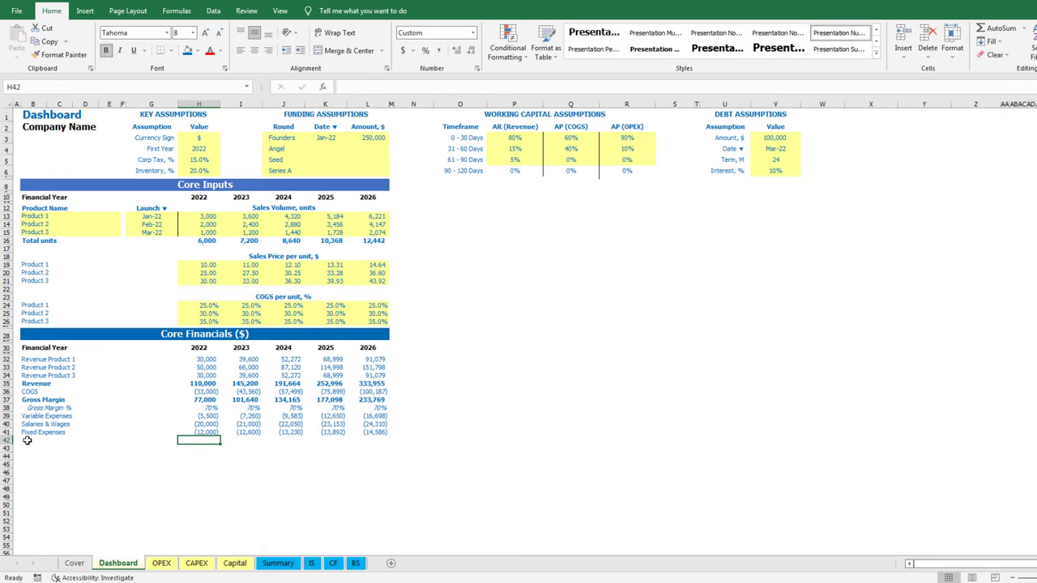
Label row 42 as EBITDA and calculate its 2022 value by adding gross margin and the three expense rows
{"action": "left_click", "coordinate": [26, 439]}
{"action": "type", "text": "EBITDA"}
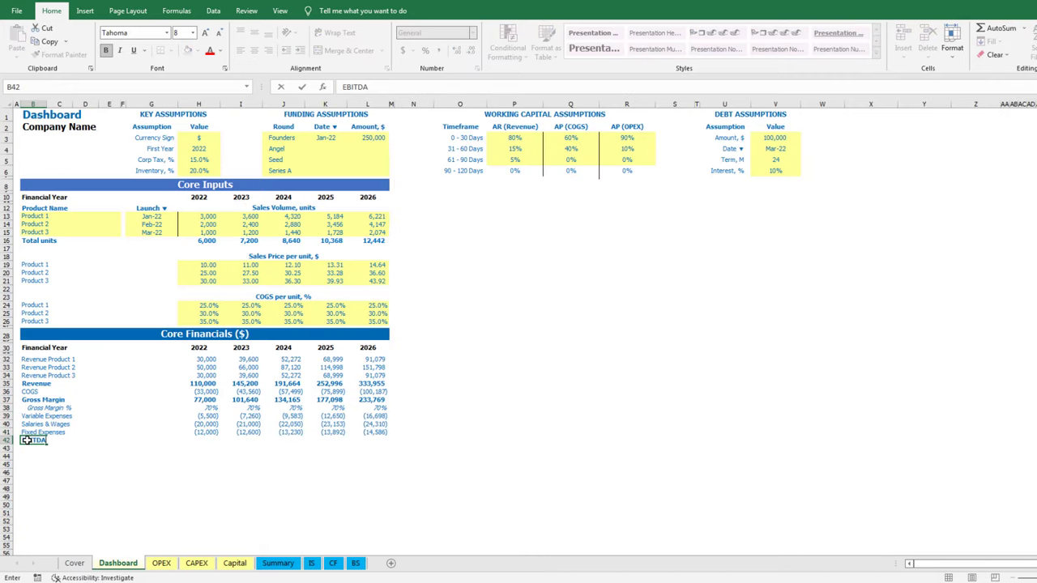
{"action": "key", "text": "Tab"}
{"action": "key", "text": "Tab"}
{"action": "type", "text": "="}
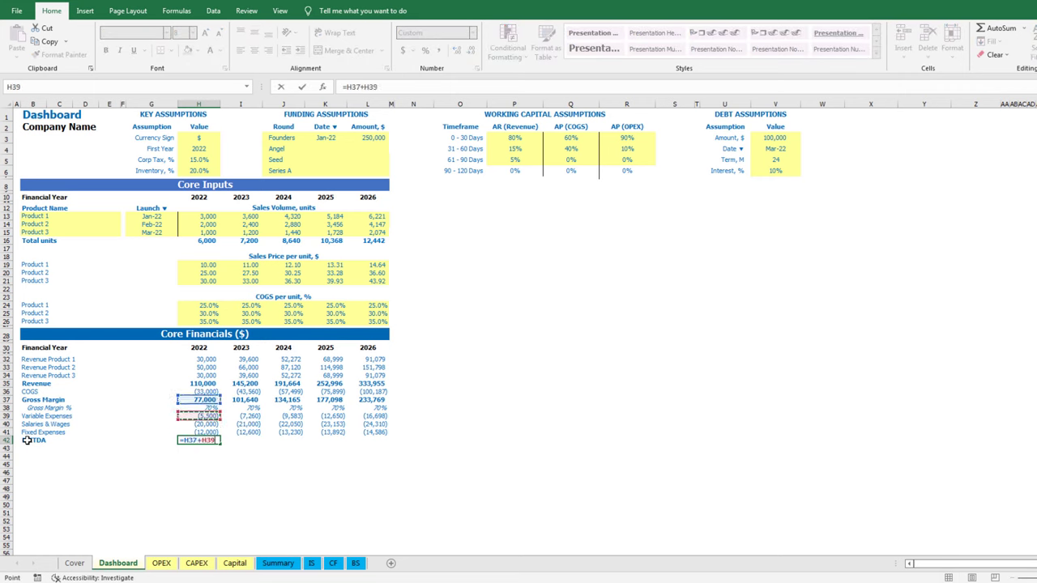
{"action": "key", "text": "Up"}
{"action": "key", "text": "ctrl+Return"}
Fill the 2022 EBITDA formula right through 2026
{"action": "key", "text": "Up"}
{"action": "key", "text": "ctrl+Right"}
{"action": "key", "text": "Down"}
{"action": "key", "text": "ctrl+shift+Left"}
{"action": "key", "text": "ctrl+r"}
Label row 43, directly below EBITDA, as EBITDA %
{"action": "key", "text": "ctrl+Left"}
{"action": "key", "text": "ctrl+Left"}
{"action": "key", "text": "Down"}
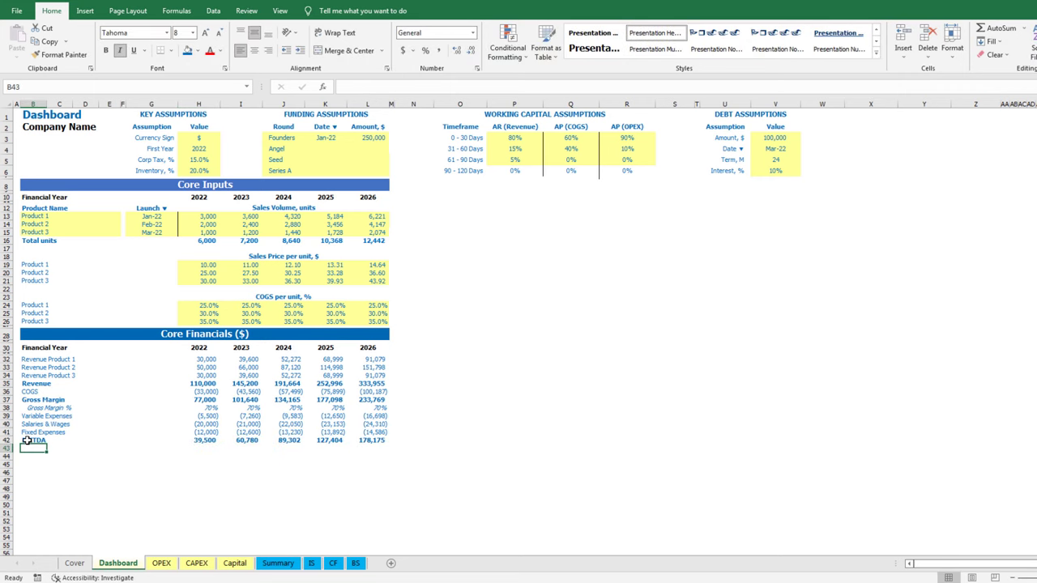
{"action": "type", "text": "EBITDA"}
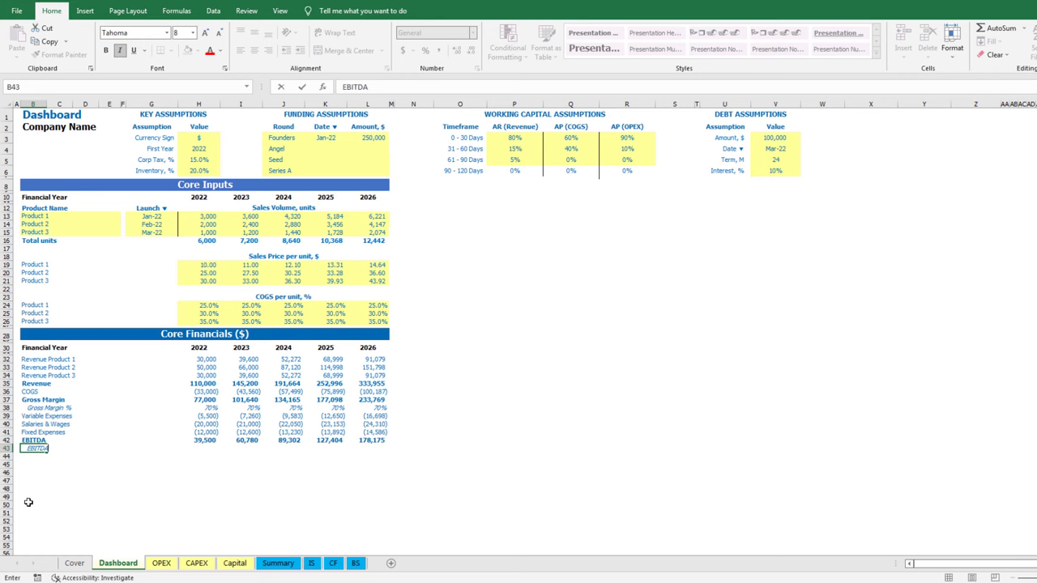
{"action": "type", "text": " %"}
{"action": "key", "text": "Tab"}
Copy the 2022 Gross Margin % formula from H38 into H43 to calculate EBITDA as a share of revenue
{"action": "key", "text": "Right"}
{"action": "key", "text": "Right"}
{"action": "key", "text": "Right"}
{"action": "key", "text": "Right"}
{"action": "key", "text": "Right"}
{"action": "key", "text": "Right"}
{"action": "key", "text": "Up"}
{"action": "key", "text": "Up"}
{"action": "key", "text": "Up"}
{"action": "key", "text": "Up"}
{"action": "key", "text": "Left"}
{"action": "key", "text": "Up"}
{"action": "key", "text": "ctrl+c"}
{"action": "key", "text": "Down"}
{"action": "key", "text": "Down"}
{"action": "key", "text": "Down"}
{"action": "key", "text": "Down"}
{"action": "key", "text": "Down"}
{"action": "key", "text": "ctrl+v"}
{"action": "key", "text": "F2"}
{"action": "key", "text": "Escape"}
Copy the 2022 EBITDA % formula in H43 across to 2026
{"action": "key", "text": "ctrl+c"}
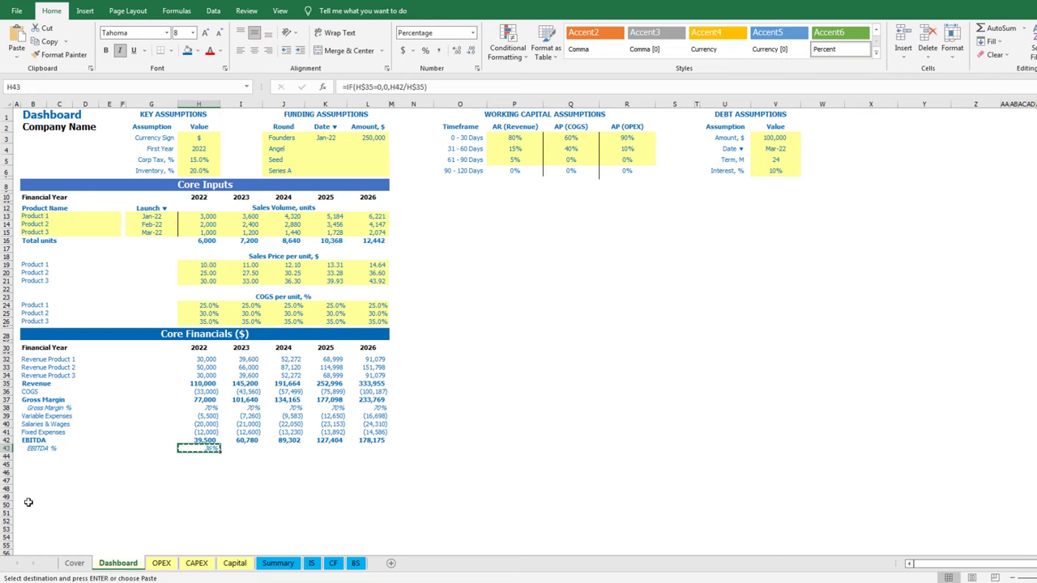
{"action": "key", "text": "shift+Right"}
{"action": "key", "text": "shift+Right"}
{"action": "key", "text": "shift+Right"}
{"action": "key", "text": "shift+Right"}
{"action": "key", "text": "Return"}
Label row 44 as Depreciation & Amortization
{"action": "key", "text": "Down"}
{"action": "key", "text": "ctrl+Left"}
{"action": "key", "text": "Right"}
{"action": "type", "text": "Dep"}
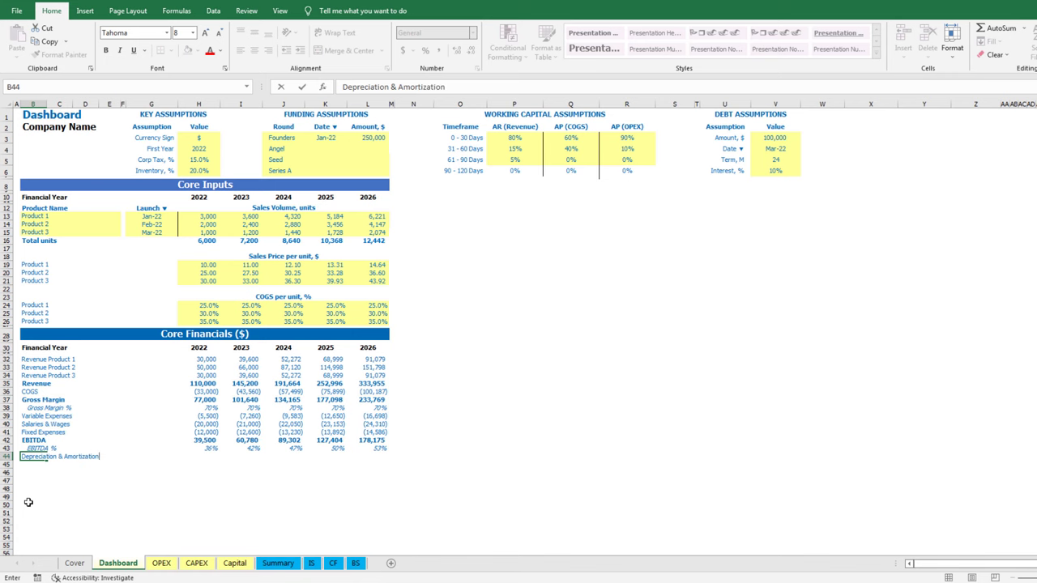
{"action": "key", "text": "Tab"}
Fill Depreciation & Amortization for 2022 to 2026 with the Salaries & Wages SUMIF formula, summing row 77 of the IS sheet instead
{"action": "key", "text": "Right"}
{"action": "key", "text": "Right"}
{"action": "key", "text": "Right"}
{"action": "key", "text": "Right"}
{"action": "key", "text": "Right"}
{"action": "key", "text": "Up"}
{"action": "key", "text": "Up"}
{"action": "key", "text": "Up"}
{"action": "key", "text": "ctrl+c"}
{"action": "key", "text": "Down"}
{"action": "key", "text": "Down"}
{"action": "key", "text": "Down"}
{"action": "key", "text": "Return"}
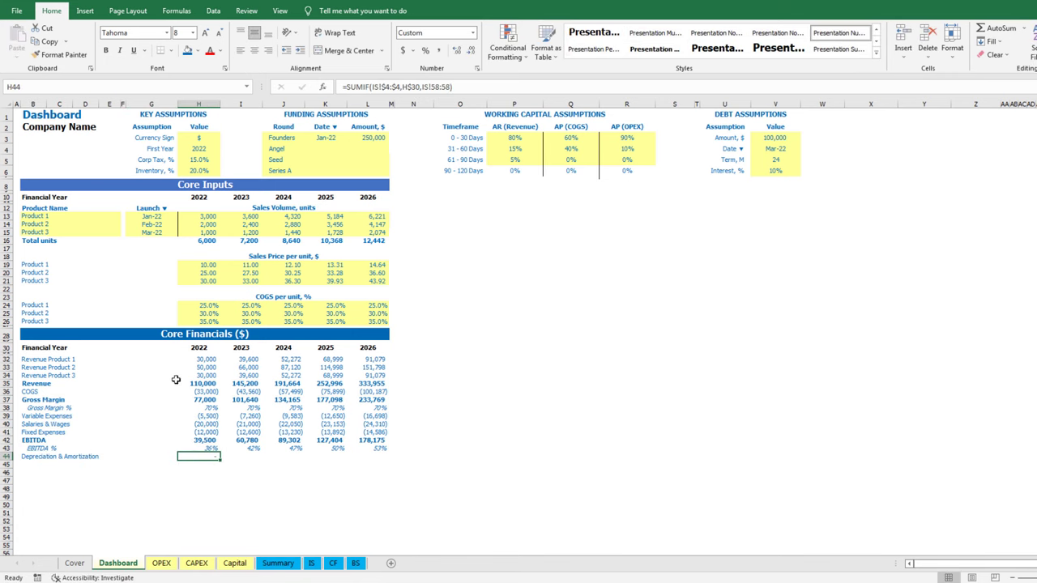
{"action": "left_click", "coordinate": [423, 86]}
{"action": "left_click", "coordinate": [311, 563]}
{"action": "left_click", "coordinate": [23, 523]}
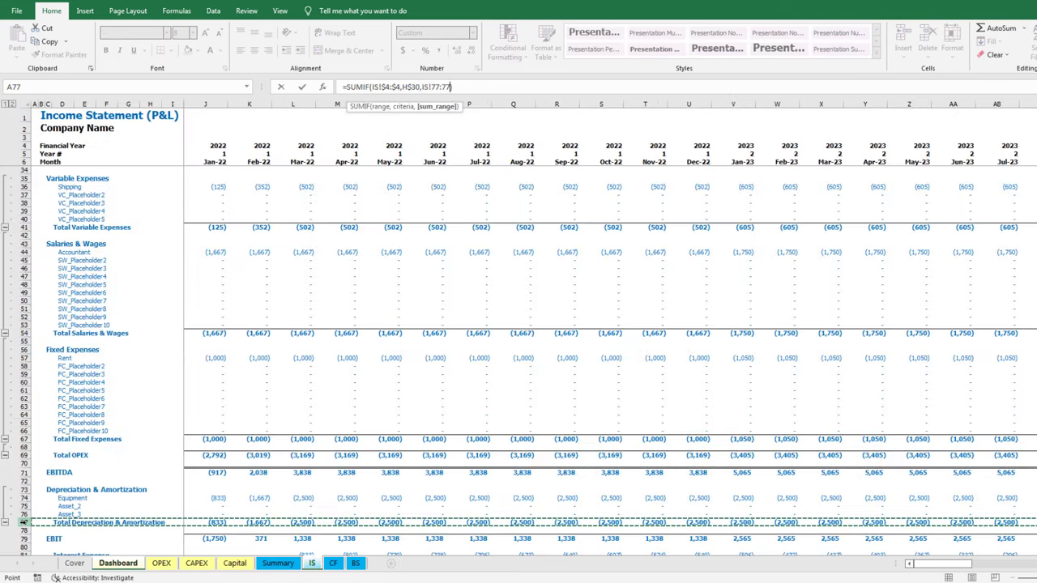
{"action": "key", "text": "Return"}
Label row 45 as EBIT and calculate its 2022 value by adding H42 and H44
{"action": "key", "text": "Tab"}
{"action": "type", "text": "EBIT"}
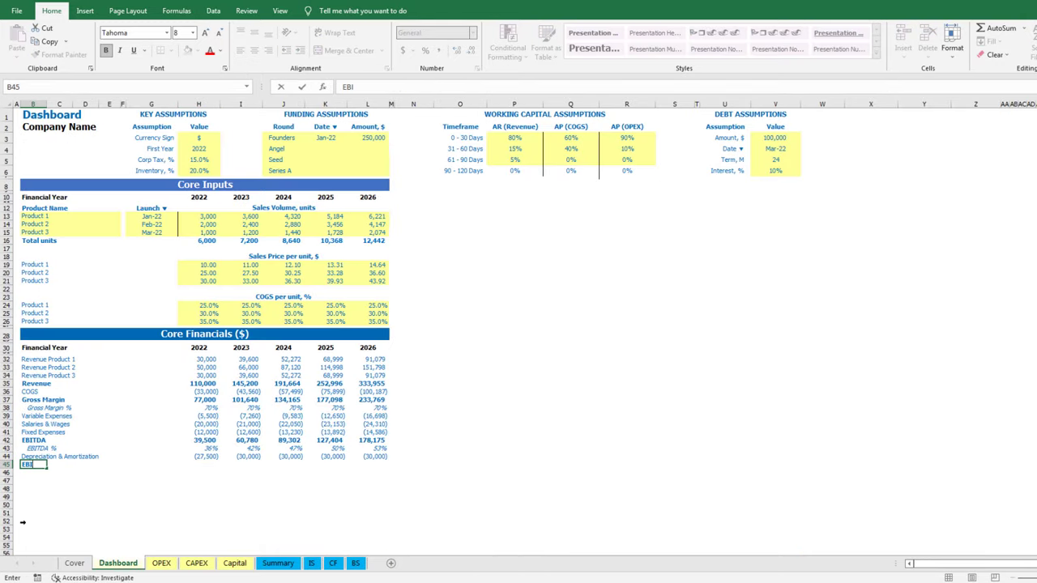
{"action": "key", "text": "Tab"}
{"action": "key", "text": "Tab"}
{"action": "type", "text": "="}
{"action": "key", "text": "Up"}
{"action": "key", "text": "Return"}
Copy the 2022 EBIT formula in H45 across to 2026
{"action": "key", "text": "ctrl+c"}
{"action": "key", "text": "Up"}
{"action": "key", "text": "ctrl+Right"}
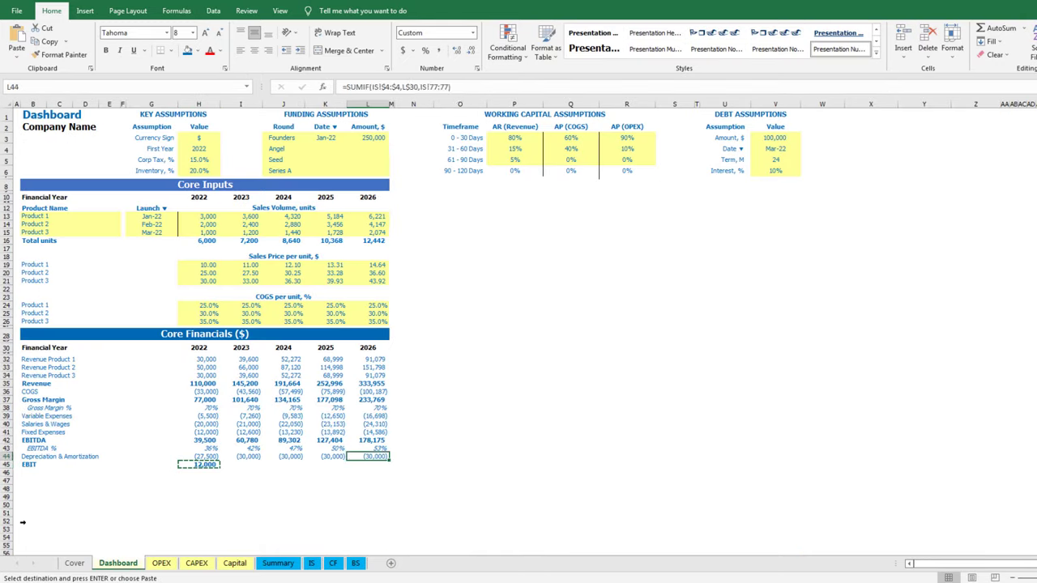
{"action": "key", "text": "Down"}
{"action": "key", "text": "ctrl+shift+Left"}
{"action": "key", "text": "Return"}
Label row 46 as Interest Expense
{"action": "key", "text": "Home"}
{"action": "key", "text": "Down"}
{"action": "key", "text": "Right"}
{"action": "type", "text": "Inter"}
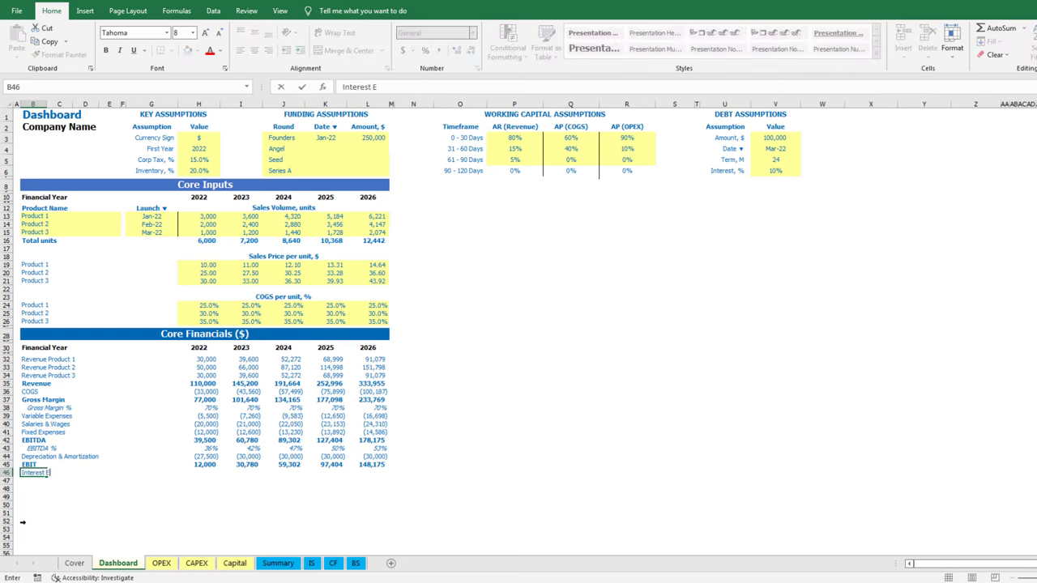
{"action": "type", "text": "e"}
{"action": "key", "text": "Return"}
Copy the Depreciation & Amortization formula from H44 into H46 and set its sum range to row 81 of the IS sheet
{"action": "key", "text": "Right"}
{"action": "key", "text": "Right"}
{"action": "key", "text": "Right"}
{"action": "key", "text": "Right"}
{"action": "key", "text": "Right"}
{"action": "key", "text": "Right"}
{"action": "key", "text": "Right"}
{"action": "key", "text": "Left"}
{"action": "key", "text": "Up"}
{"action": "key", "text": "Up"}
{"action": "key", "text": "ctrl+c"}
{"action": "key", "text": "Down"}
{"action": "key", "text": "Down"}
{"action": "key", "text": "Return"}
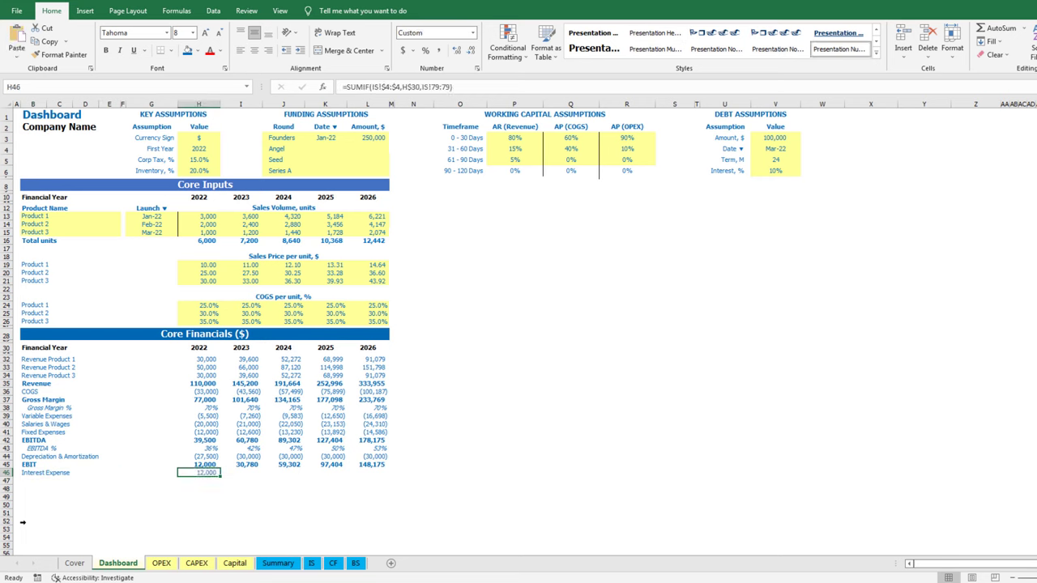
{"action": "left_click", "coordinate": [447, 87]}
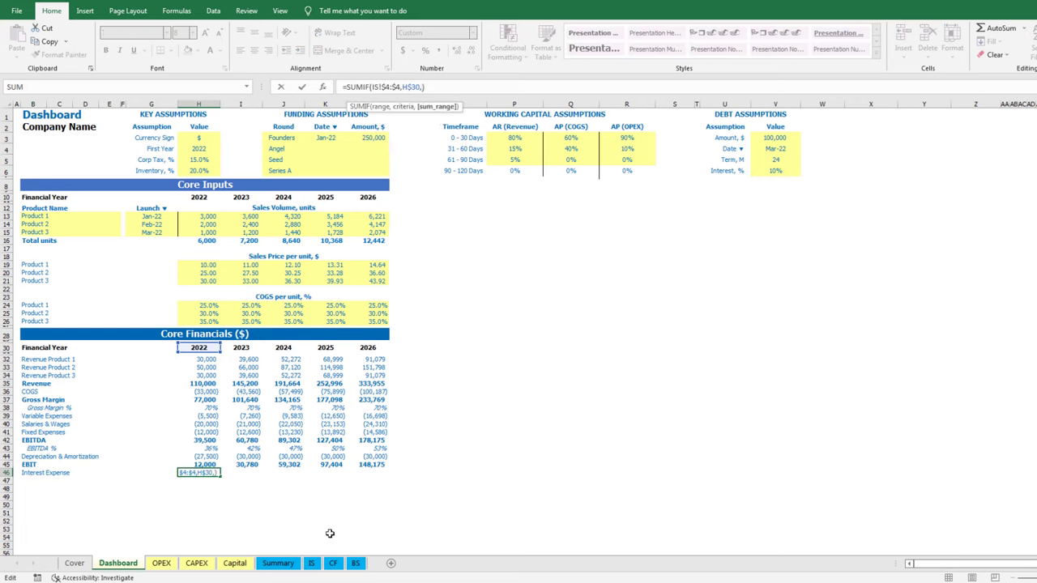
{"action": "left_click", "coordinate": [311, 563]}
Copy the 2022 Interest Expense formula in H46 across to 2026
{"action": "key", "text": "ctrl+c"}
{"action": "key", "text": "Up"}
{"action": "key", "text": "ctrl+Right"}
{"action": "key", "text": "Down"}
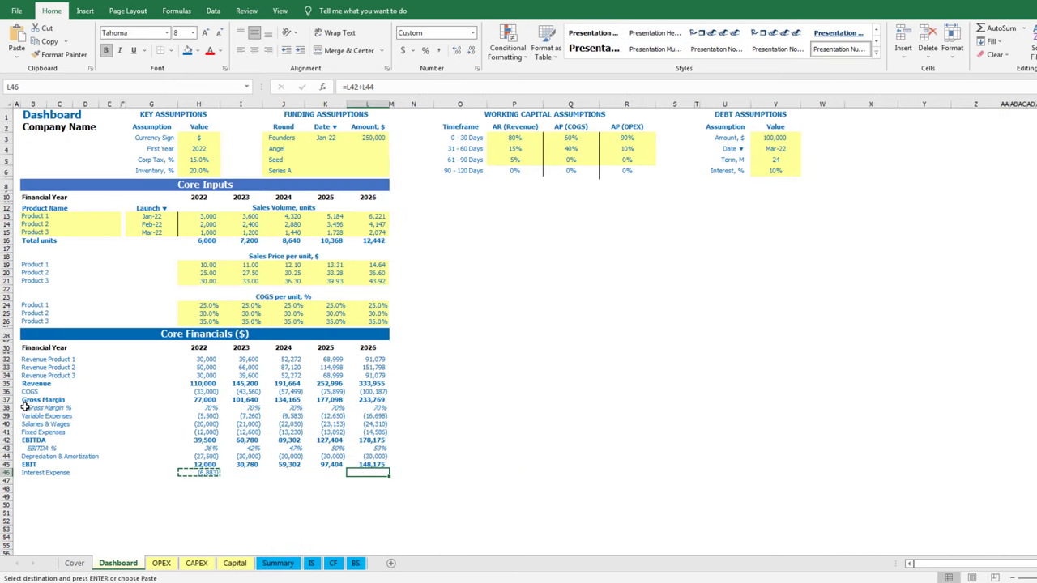
{"action": "key", "text": "ctrl+shift+Left"}
{"action": "key", "text": "ctrl+v"}
{"action": "key", "text": "Escape"}
Label row 47 as Net Profit Before Tax
{"action": "key", "text": "ctrl+Left"}
{"action": "key", "text": "ctrl+Left"}
{"action": "key", "text": "Down"}
{"action": "type", "text": "Net"}
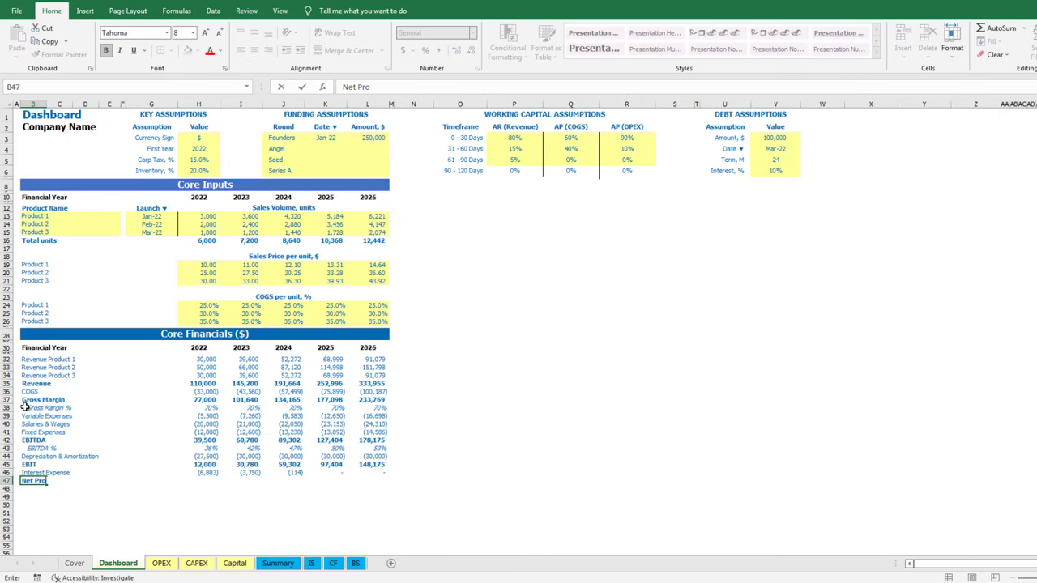
{"action": "type", "text": " Profit Before Tax"}
Calculate the 2022 Net Profit Before Tax in H47 by adding EBIT and Interest Expense
{"action": "key", "text": "Up"}
{"action": "key", "text": "ctrl+Right"}
{"action": "key", "text": "Down"}
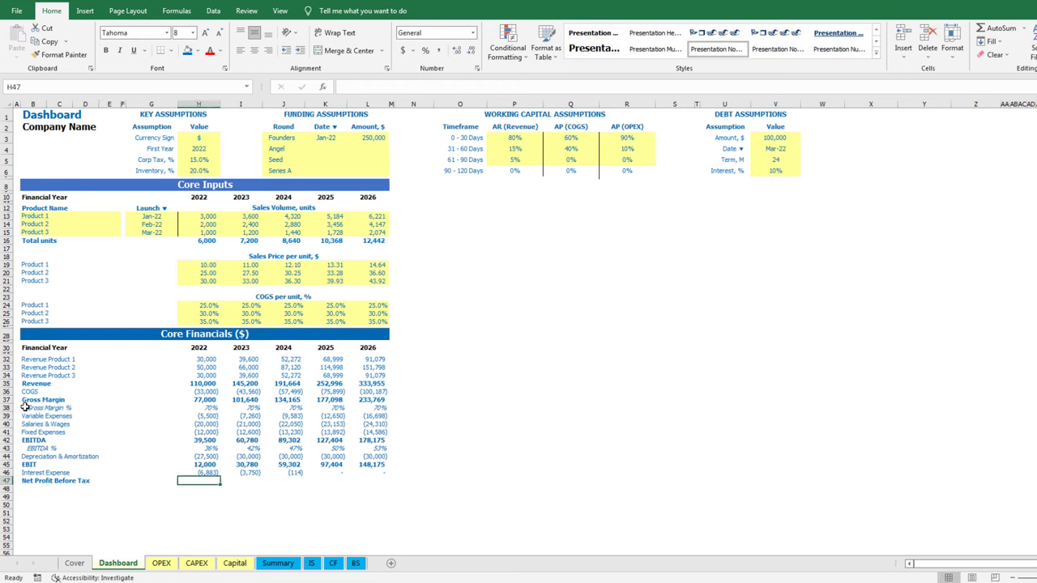
{"action": "type", "text": "="}
{"action": "key", "text": "Up"}
{"action": "key", "text": "Up"}
{"action": "type", "text": "+"}
{"action": "key", "text": "Up"}
{"action": "key", "text": "ctrl+Return"}
Copy the 2022 Net Profit Before Tax formula in H47 across to 2026
{"action": "key", "text": "ctrl+c"}
{"action": "key", "text": "Up"}
{"action": "key", "text": "ctrl+Right"}
{"action": "key", "text": "Down"}
{"action": "key", "text": "ctrl+shift+Left"}
{"action": "key", "text": "Return"}
{"action": "key", "text": "Return"}
Label row 48 as Tax Expense
{"action": "key", "text": "ctrl+Left"}
{"action": "key", "text": "Down"}
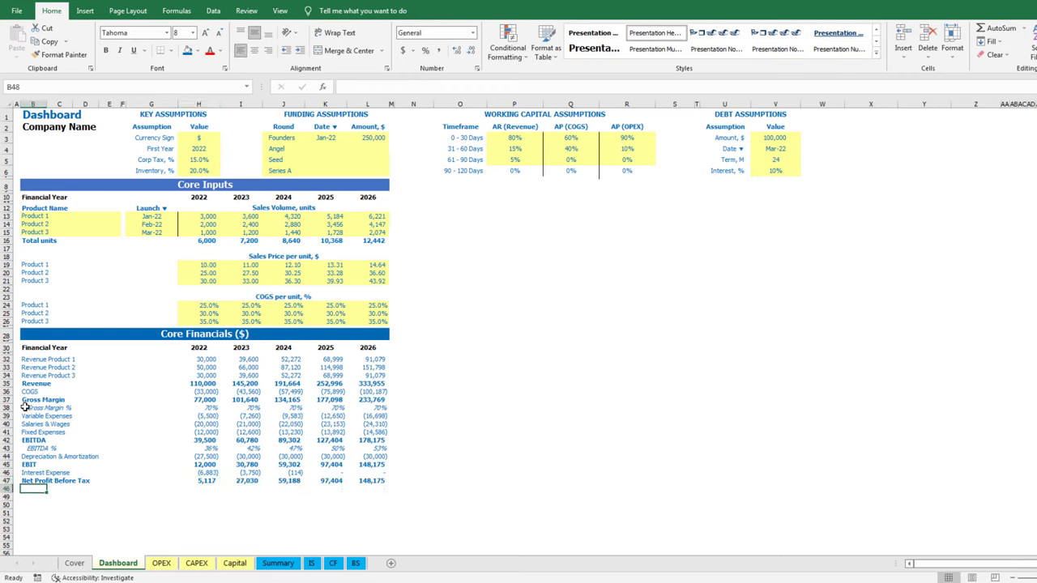
{"action": "type", "text": "Tax"}
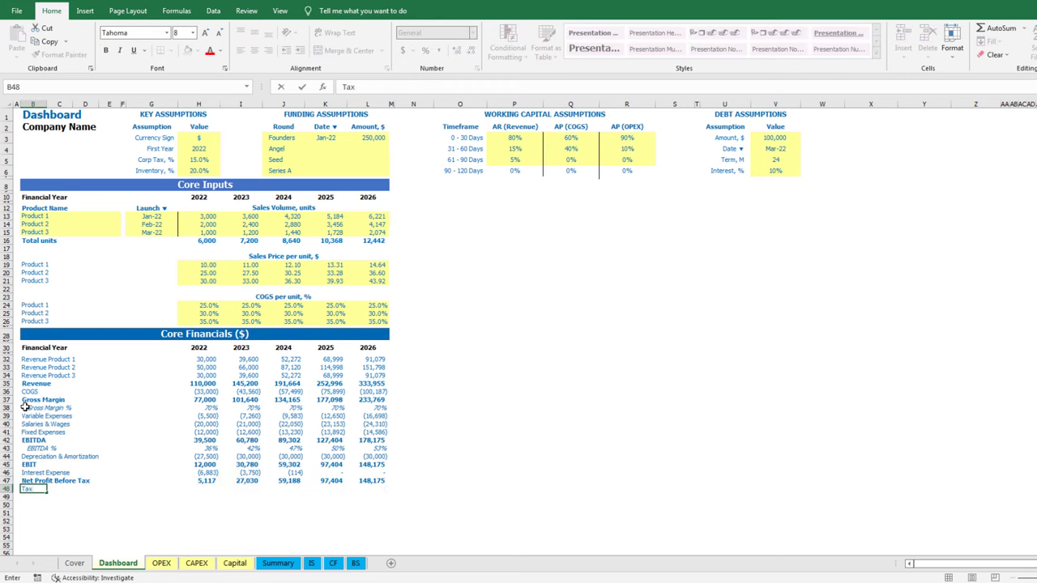
{"action": "type", "text": " Expense"}
Copy the Interest Expense formula from H46 into H48 and set its sum range to the tax expense row of the IS sheet
{"action": "key", "text": "Right"}
{"action": "key", "text": "Right"}
{"action": "key", "text": "Right"}
{"action": "key", "text": "Right"}
{"action": "key", "text": "Right"}
{"action": "key", "text": "Right"}
{"action": "key", "text": "Right"}
{"action": "key", "text": "Up"}
{"action": "key", "text": "Up"}
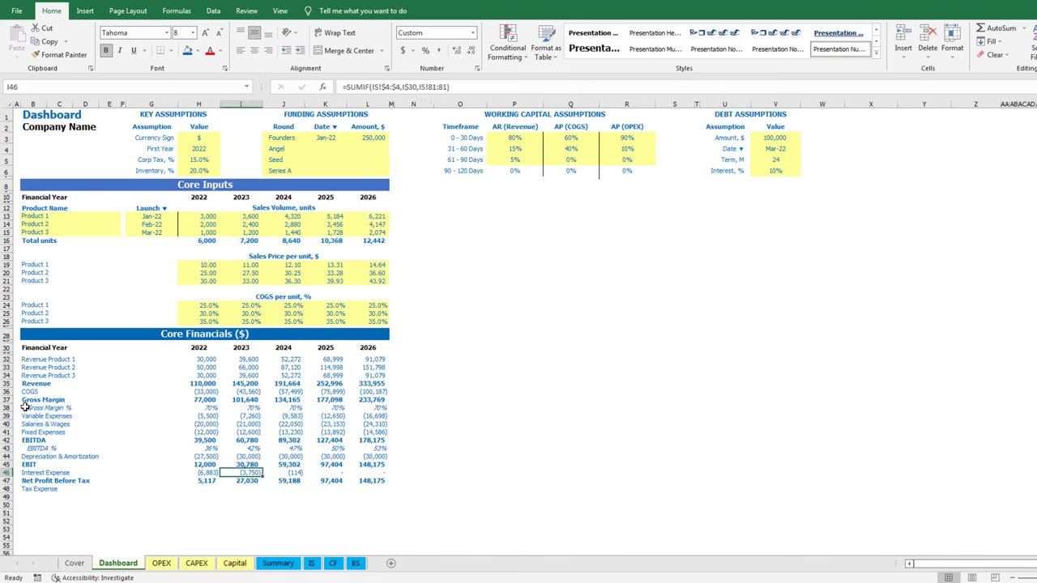
{"action": "key", "text": "Left"}
{"action": "key", "text": "ctrl+c"}
{"action": "key", "text": "Down"}
{"action": "key", "text": "Down"}
{"action": "key", "text": "Return"}
{"action": "left_click_drag", "start_coordinate": [422, 85], "coordinate": [432, 114]}
{"action": "key", "text": "BackSpace"}
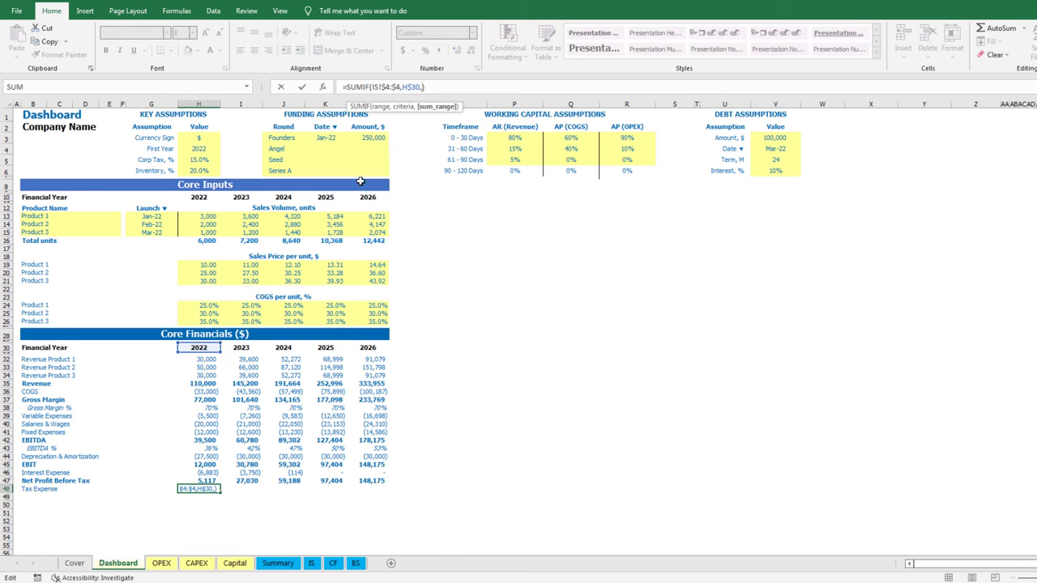
{"action": "left_click", "coordinate": [312, 563]}
{"action": "left_click", "coordinate": [23, 444]}
{"action": "key", "text": "Return"}
Fill the 2022 Tax Expense formula in H48 right through 2026
{"action": "key", "text": "Up"}
{"action": "key", "text": "shift+Right"}
{"action": "key", "text": "shift+Right"}
{"action": "key", "text": "shift+Right"}
{"action": "key", "text": "shift+Right"}
{"action": "key", "text": "ctrl+r"}
{"action": "key", "text": "ctrl+Left"}
{"action": "key", "text": "Down"}
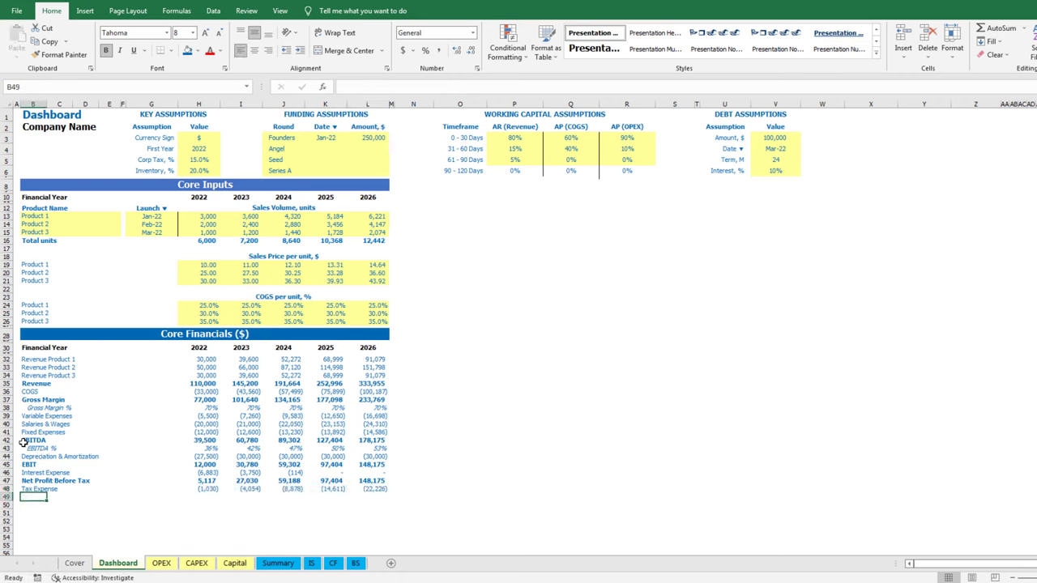
Label row 49 of Core Financials as Net Profit After Tax
{"action": "type", "text": "Net Profit Before Tax"}
{"action": "key", "text": "Return"}
{"action": "key", "text": "BackSpace"}
{"action": "key", "text": "BackSpace"}
{"action": "key", "text": "BackSpace"}
{"action": "key", "text": "BackSpace"}
{"action": "key", "text": "BackSpace"}
{"action": "key", "text": "BackSpace"}
{"action": "type", "text": "After"}
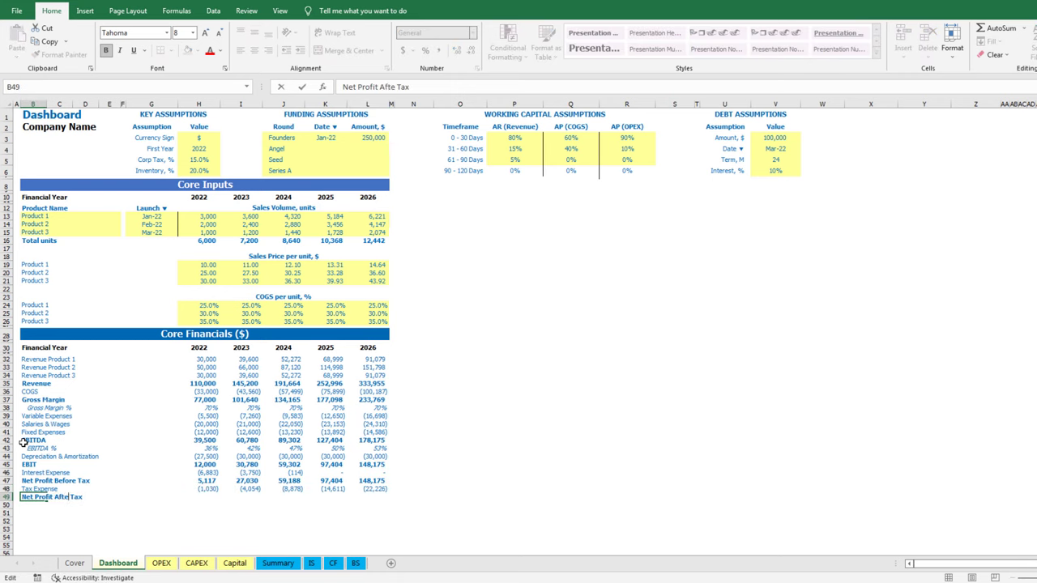
{"action": "key", "text": "Return"}
Calculate the 2022 Net Profit After Tax in H49 as Net Profit Before Tax plus Tax Expense
{"action": "key", "text": "Up"}
{"action": "key", "text": "Up"}
{"action": "key", "text": "ctrl+Right"}
{"action": "key", "text": "Down"}
{"action": "type", "text": "="}
{"action": "key", "text": "Up"}
{"action": "key", "text": "Up"}
{"action": "type", "text": "+"}
{"action": "key", "text": "Up"}
{"action": "key", "text": "Return"}
Copy the 2022 Net Profit After Tax formula in H49 across to 2026
{"action": "key", "text": "Up"}
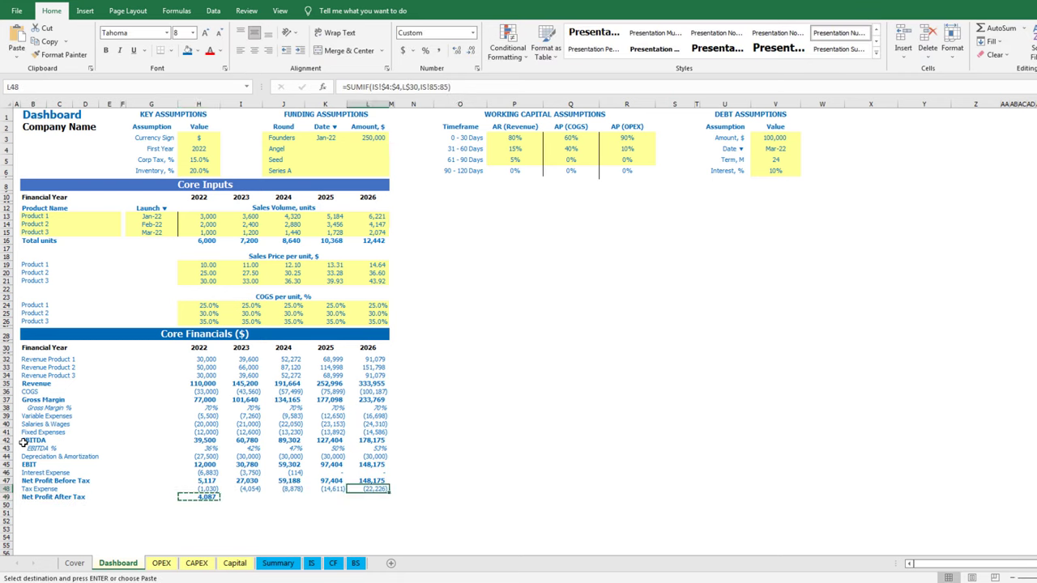
{"action": "key", "text": "shift+Right"}
{"action": "key", "text": "shift+Right"}
{"action": "key", "text": "shift+Right"}
{"action": "key", "text": "shift+Right"}
{"action": "key", "text": "ctrl+r"}
Label row 50 as Net Profit After Tax %
{"action": "key", "text": "Down"}
{"action": "key", "text": "Home"}
{"action": "key", "text": "Right"}
{"action": "type", "text": "Ne"}
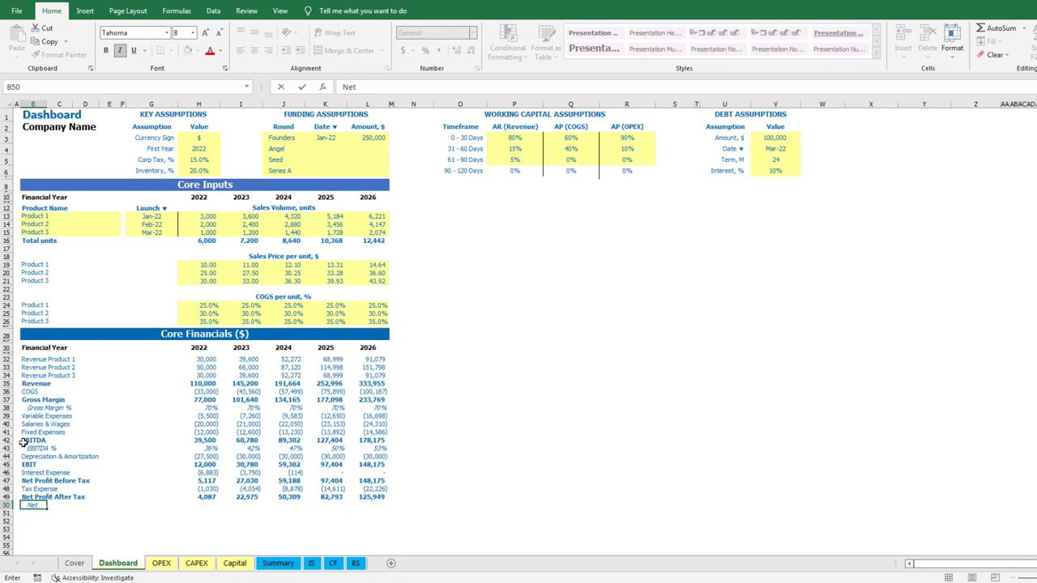
{"action": "type", "text": "t Profit After Tax %"}
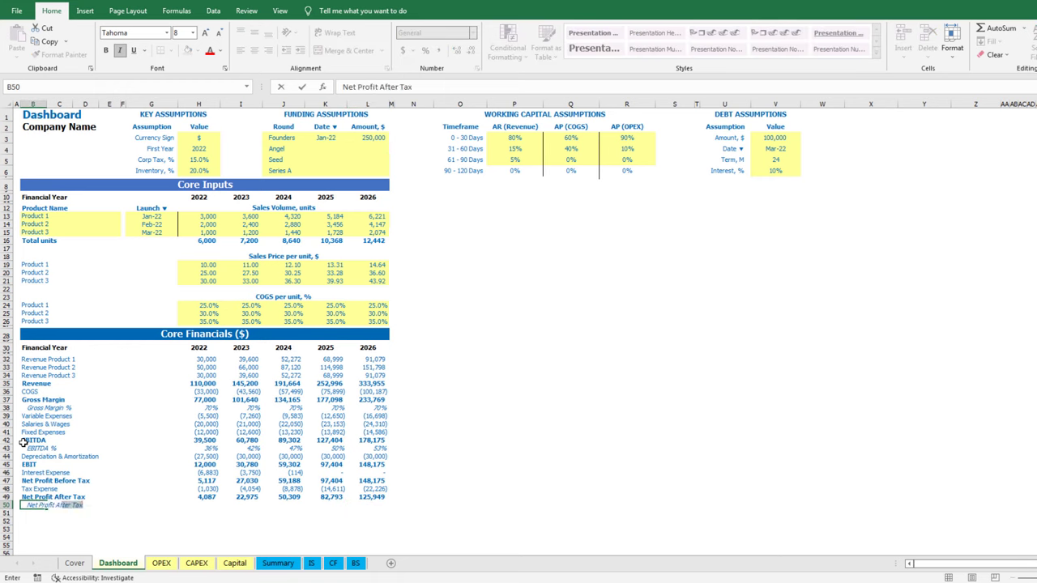
{"action": "key", "text": "Return"}
Copy the 2022 EBITDA % formula from H43 into H50 for Net Profit After Tax %
{"action": "key", "text": "Up"}
{"action": "key", "text": "ctrl+Right"}
{"action": "key", "text": "Up"}
{"action": "key", "text": "Up"}
{"action": "key", "text": "Up"}
{"action": "key", "text": "Up"}
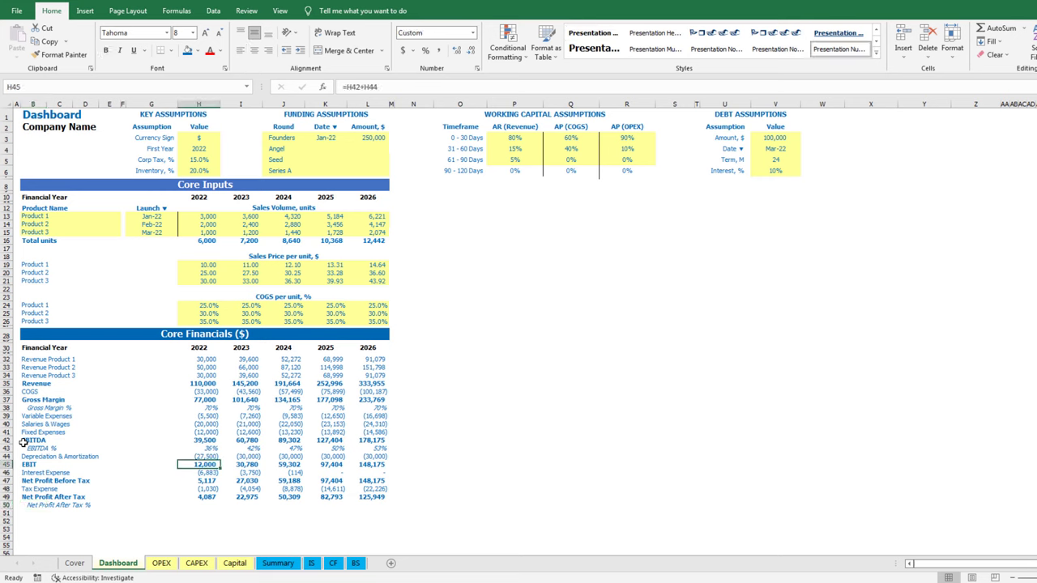
{"action": "key", "text": "Up"}
{"action": "key", "text": "Up"}
{"action": "key", "text": "ctrl+c"}
{"action": "key", "text": "Down"}
{"action": "key", "text": "Down"}
{"action": "key", "text": "Down"}
{"action": "key", "text": "Down"}
{"action": "key", "text": "Down"}
{"action": "key", "text": "Down"}
{"action": "key", "text": "Down"}
{"action": "key", "text": "Return"}
Copy the 2022 Net Profit After Tax % formula in H50 across to 2026
{"action": "key", "text": "ctrl+c"}
{"action": "key", "text": "Up"}
{"action": "key", "text": "ctrl+Right"}
{"action": "key", "text": "Down"}
{"action": "key", "text": "ctrl+shift+Left"}
{"action": "key", "text": "Return"}
Label row 51 as Closing Cash
{"action": "key", "text": "Down"}
{"action": "key", "text": "Home"}
{"action": "key", "text": "Right"}
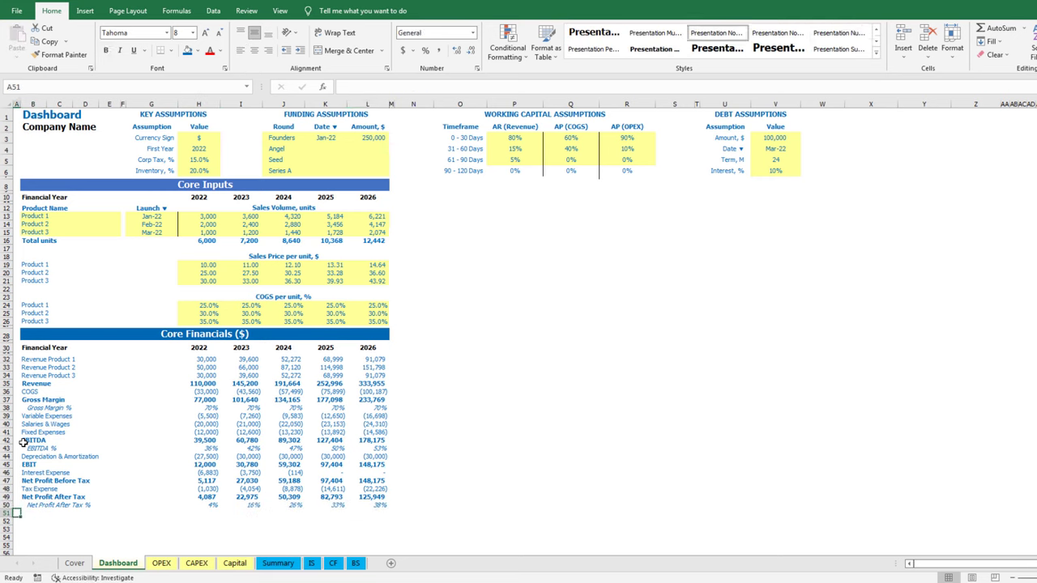
{"action": "type", "text": "Closing Cash"}
{"action": "key", "text": "Up"}
Link the 2022 Closing Cash in H51 to the 2022 closing cash in cell J57 of the Summary sheet
{"action": "key", "text": "Right"}
{"action": "key", "text": "Down"}
{"action": "key", "text": "Right"}
{"action": "key", "text": "Right"}
{"action": "key", "text": "Right"}
{"action": "key", "text": "Right"}
{"action": "key", "text": "Right"}
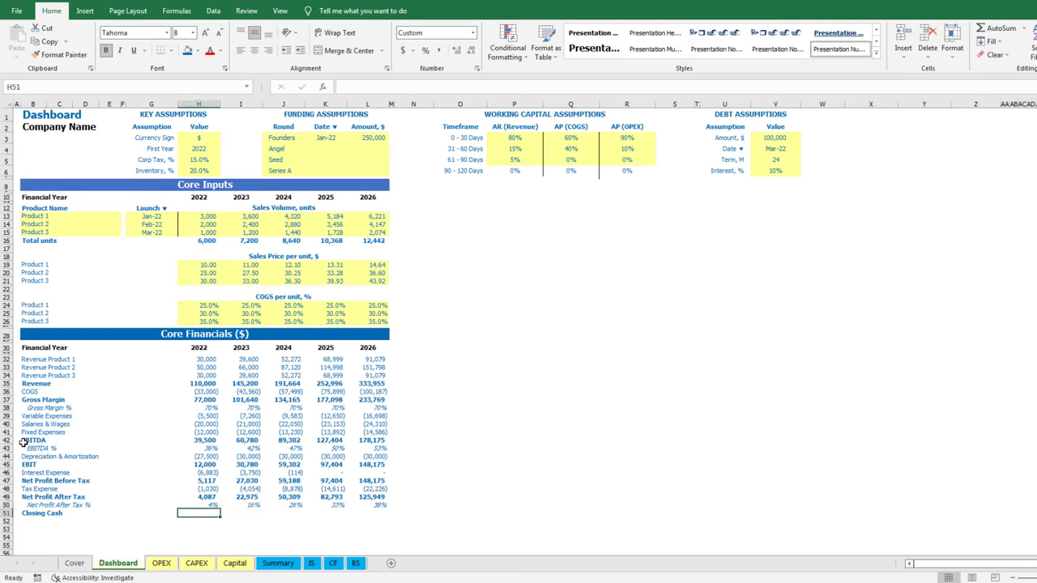
{"action": "type", "text": "="}
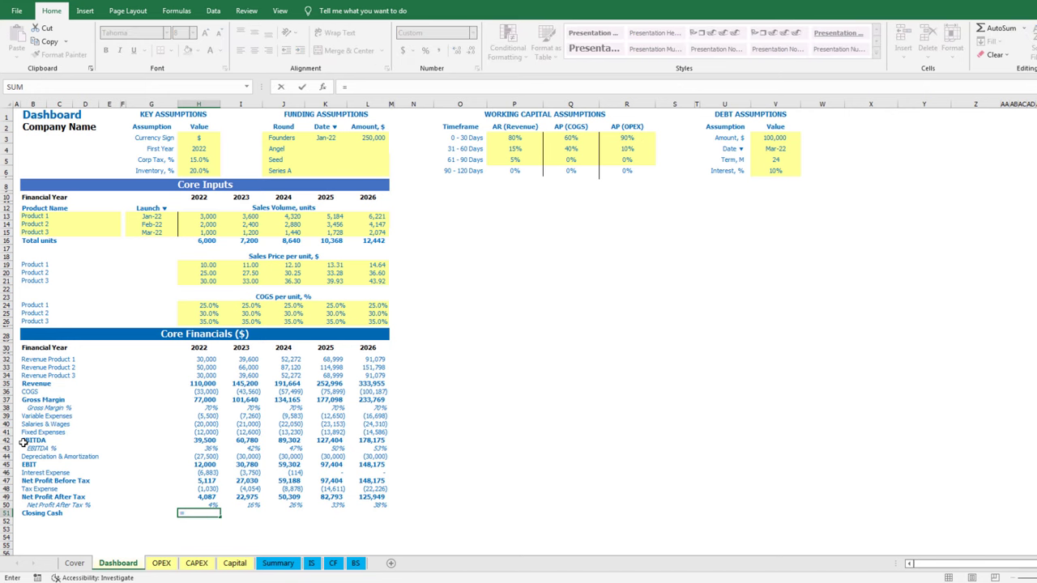
{"action": "left_click", "coordinate": [275, 563]}
{"action": "scroll", "coordinate": [154, 384], "scroll_direction": "down", "scroll_amount": 4}
{"action": "left_click", "coordinate": [139, 476]}
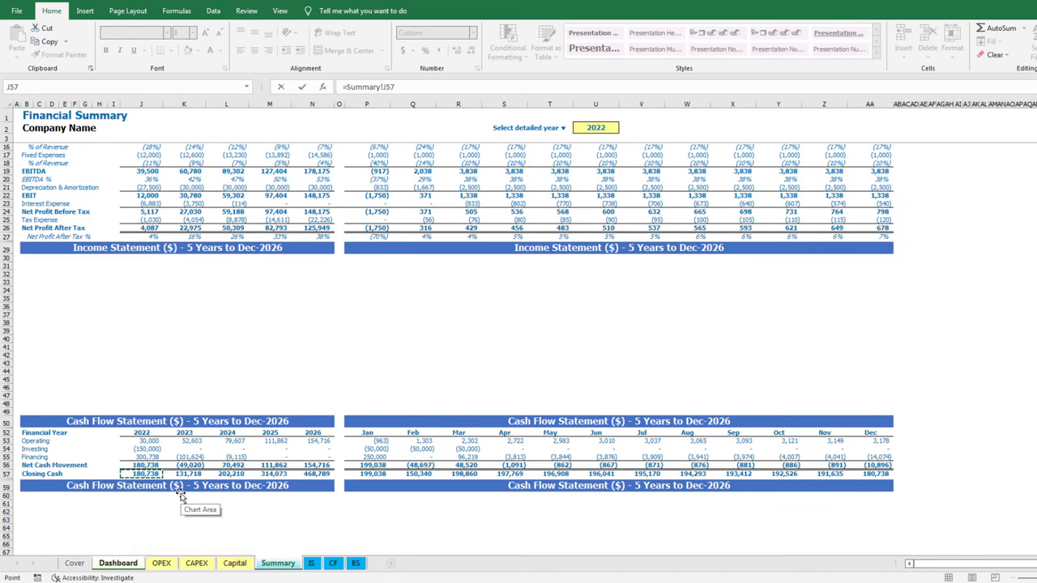
{"action": "key", "text": "Return"}
Copy the 2022 Closing Cash link in H51 across to 2026
{"action": "key", "text": "Up"}
{"action": "key", "text": "ctrl+c"}
{"action": "key", "text": "Up"}
{"action": "key", "text": "ctrl+Right"}
{"action": "key", "text": "Down"}
{"action": "key", "text": "ctrl+shift+Left"}
{"action": "key", "text": "Return"}
Enter the heading CORE PROJECT KPIs in X1, beside the debt assumptions
{"action": "key", "text": "ctrl+Home"}
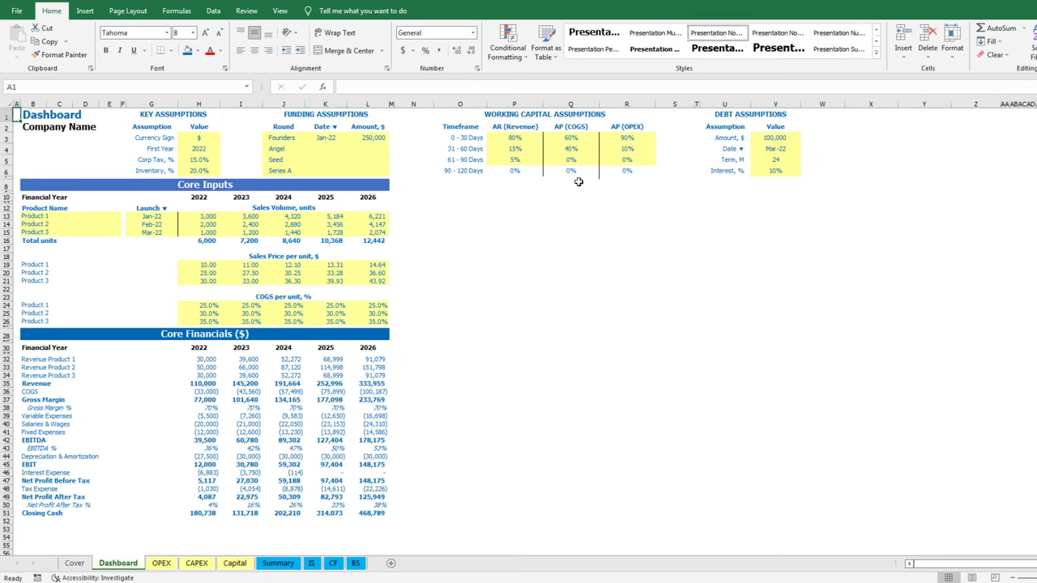
{"action": "left_click", "coordinate": [863, 116]}
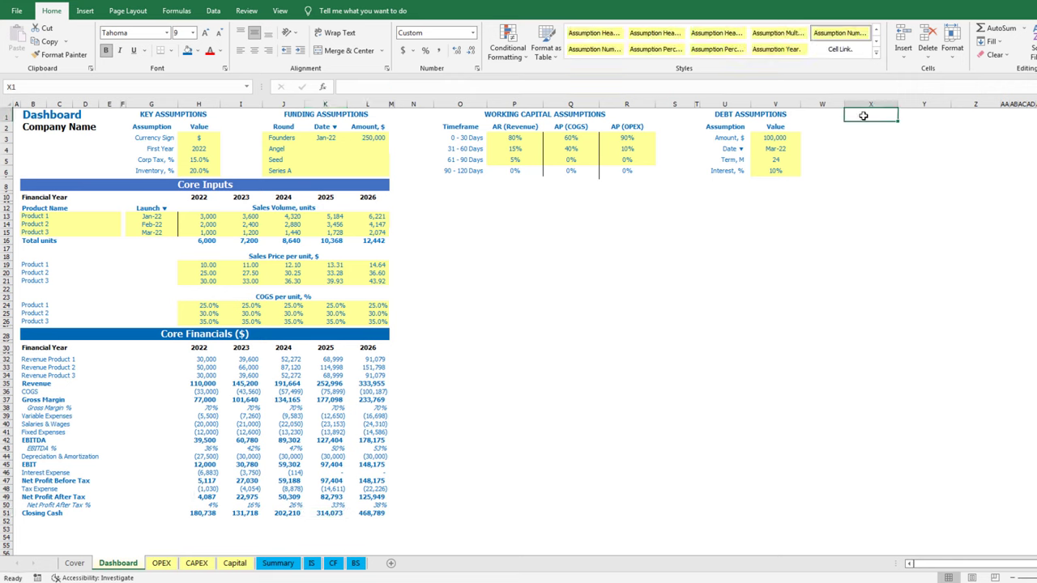
{"action": "type", "text": "CORE"}
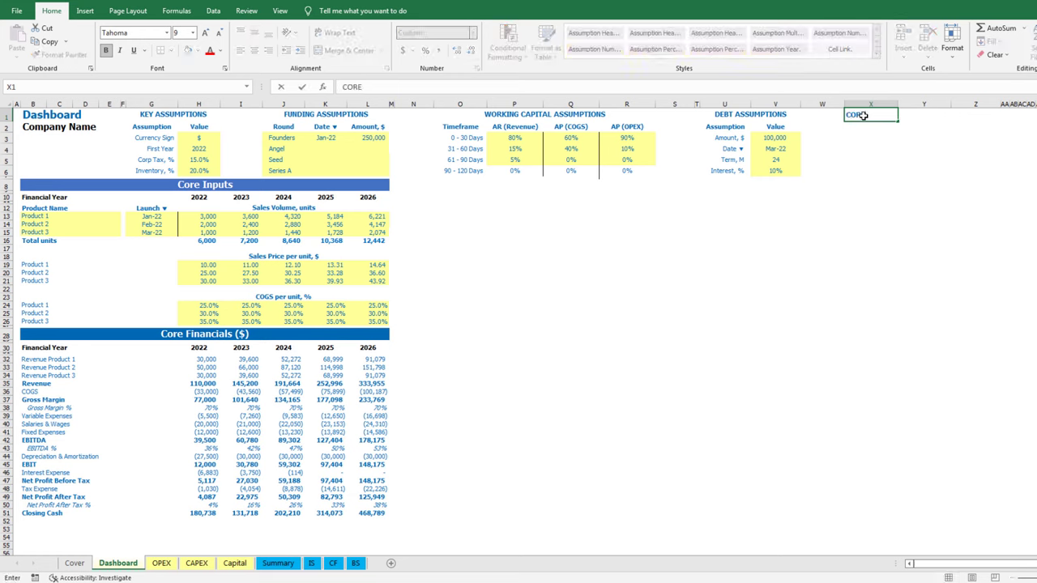
{"action": "type", "text": " PROJECT KPIs"}
{"action": "key", "text": "Return"}
Add the KPI label Minimal Cash Month in Y2
{"action": "left_click", "coordinate": [933, 123]}
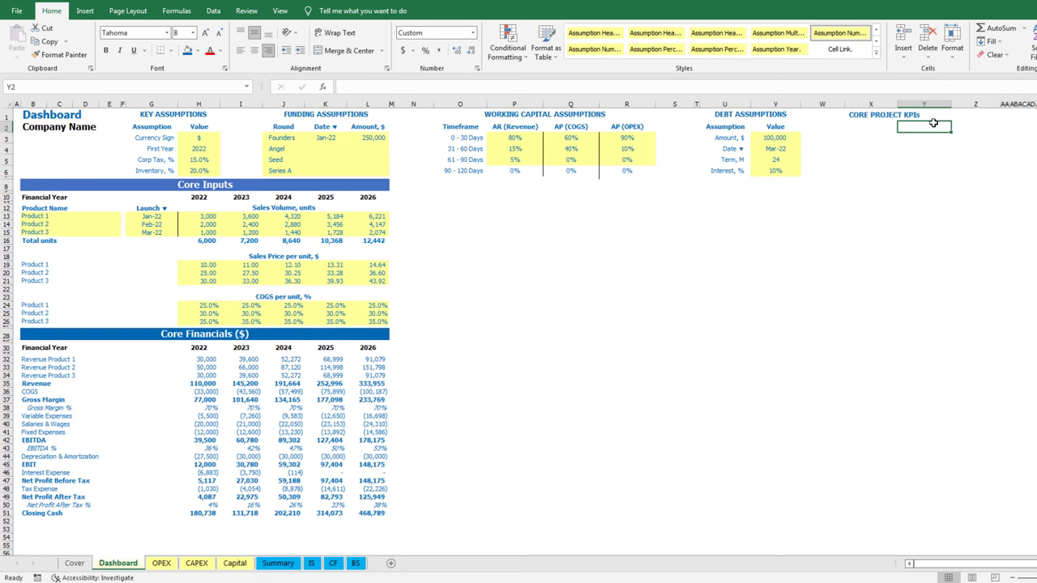
{"action": "type", "text": "Minimal C"}
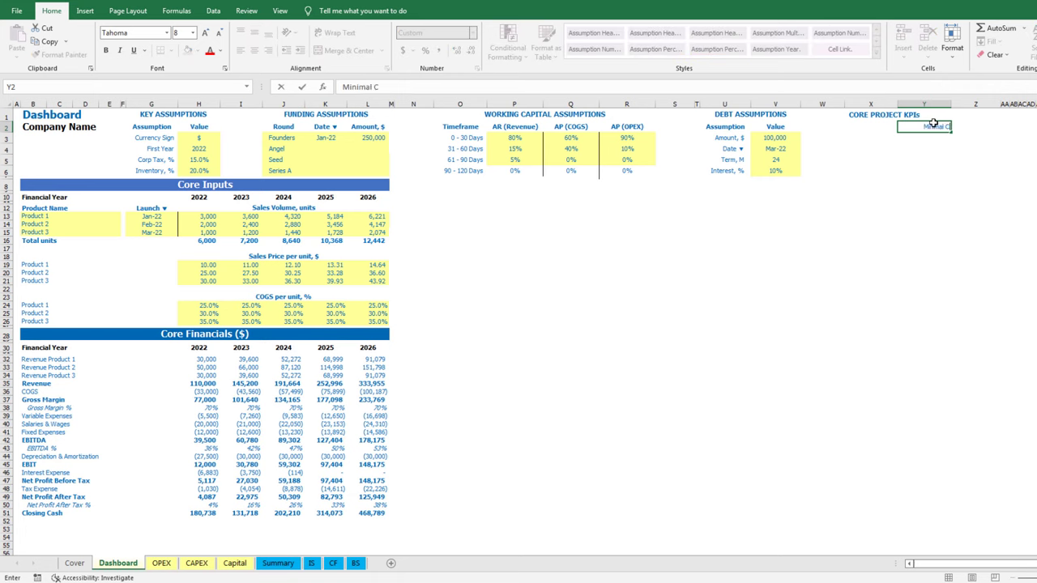
{"action": "type", "text": "ash Month"}
{"action": "key", "text": "Return"}
Build the KPI label in Y3 as a formula joining "Minimal Cash, " with the Currency name
{"action": "type", "text": "M"}
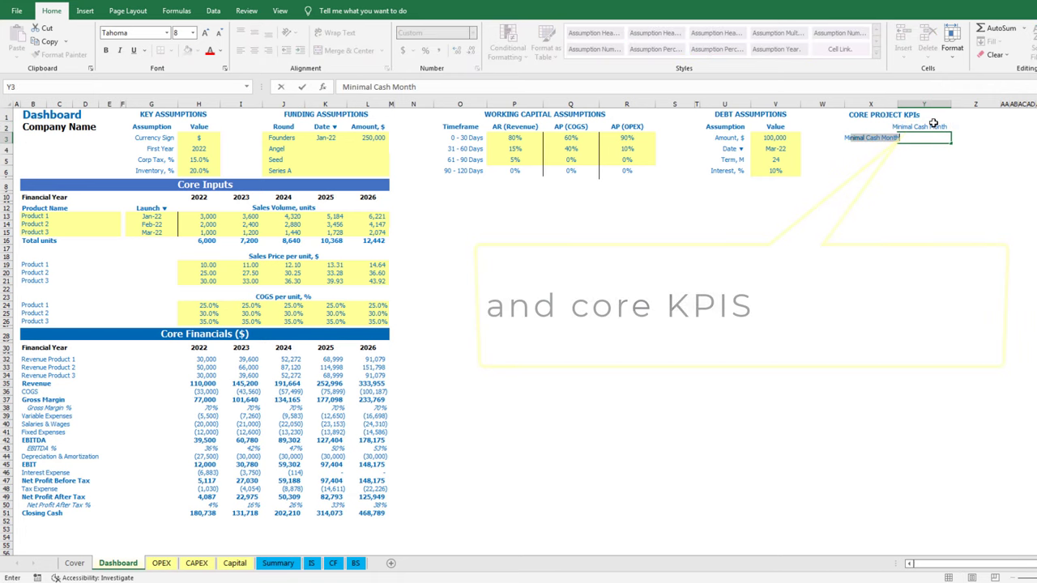
{"action": "type", "text": "inimal Cash,"}
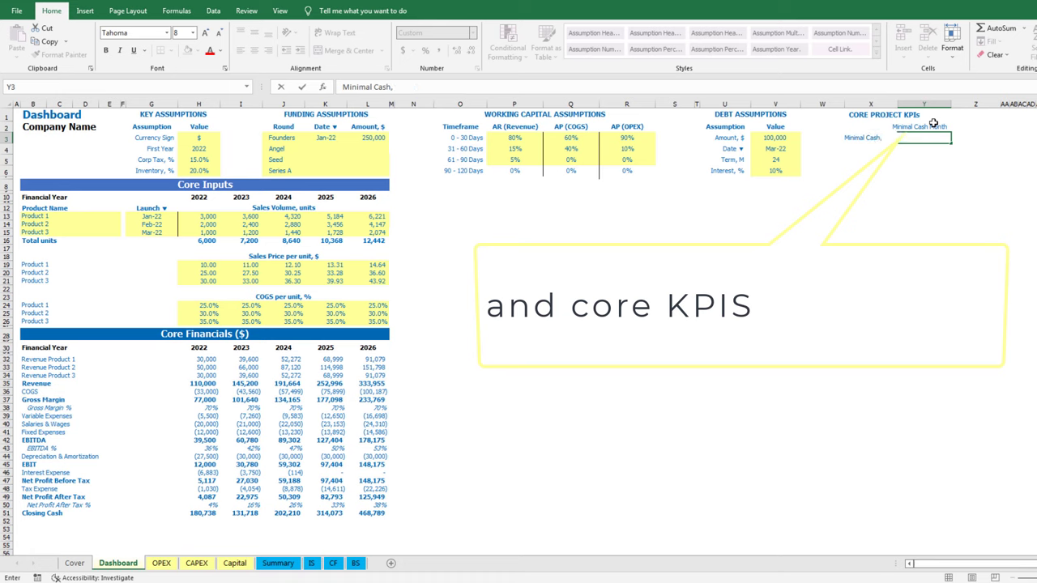
{"action": "left_click", "coordinate": [343, 88]}
{"action": "type", "text": "=\""}
{"action": "key", "text": "End"}
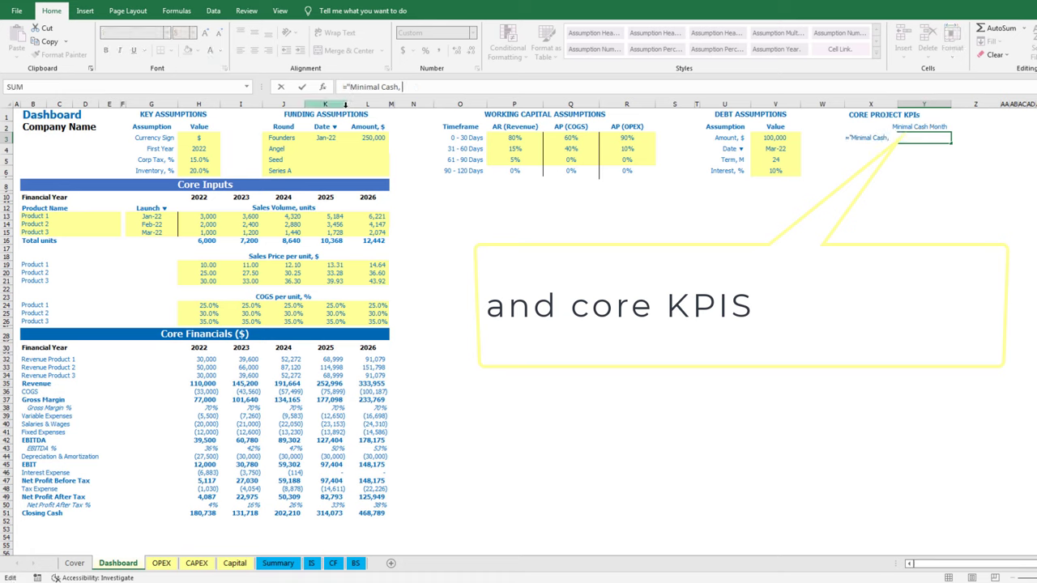
{"action": "type", "text": "\"&Curr"}
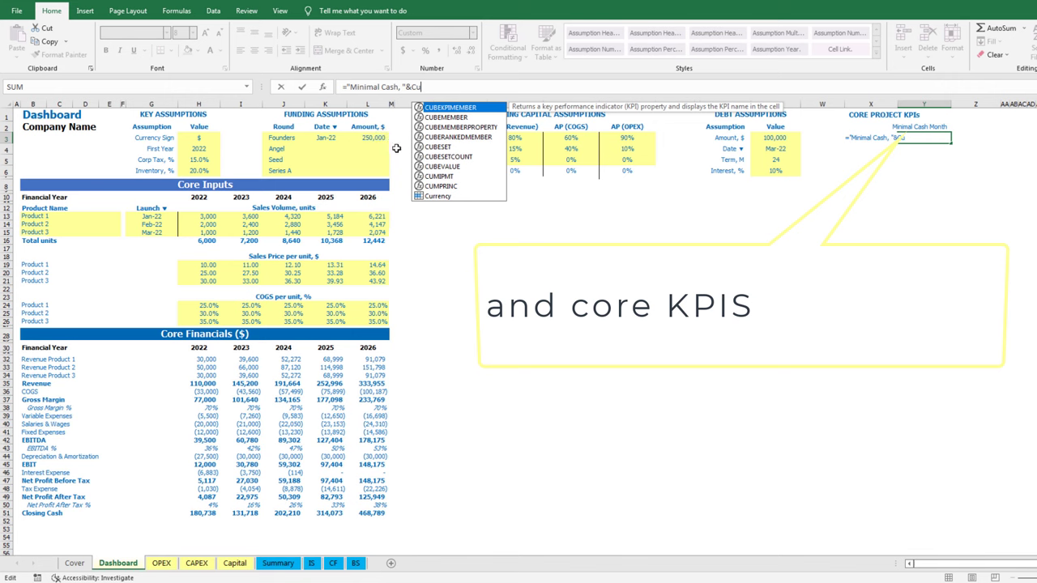
{"action": "double_click", "coordinate": [433, 108]}
{"action": "key", "text": "Return"}
Start an INDEX formula in Z2 for Minimal Cash Month, using the BS sheet's month row J5:BQ5 as the array
{"action": "key", "text": "Up"}
{"action": "key", "text": "Up"}
{"action": "key", "text": "Right"}
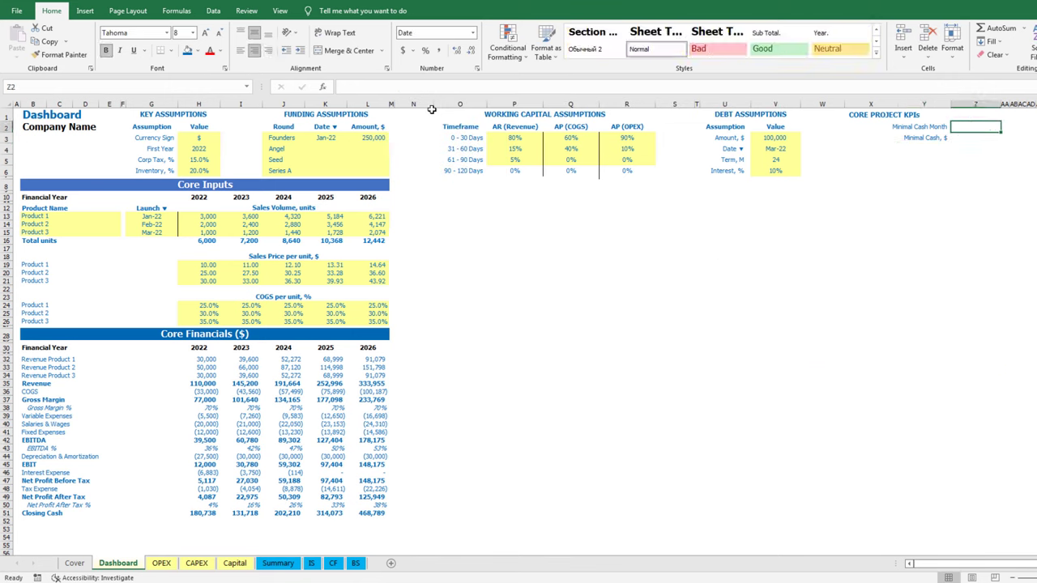
{"action": "type", "text": "=index()"}
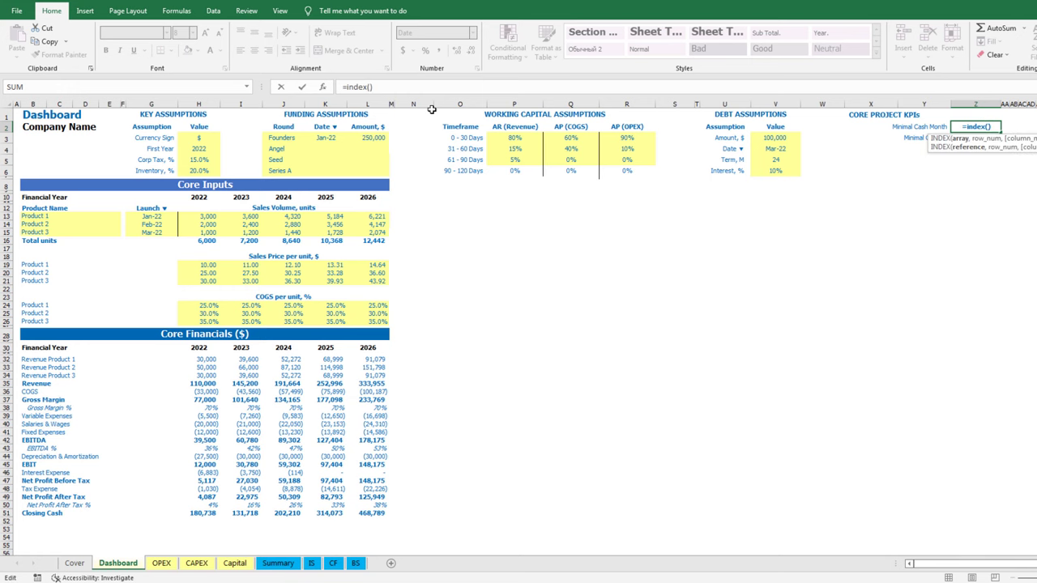
{"action": "left_click", "coordinate": [355, 563]}
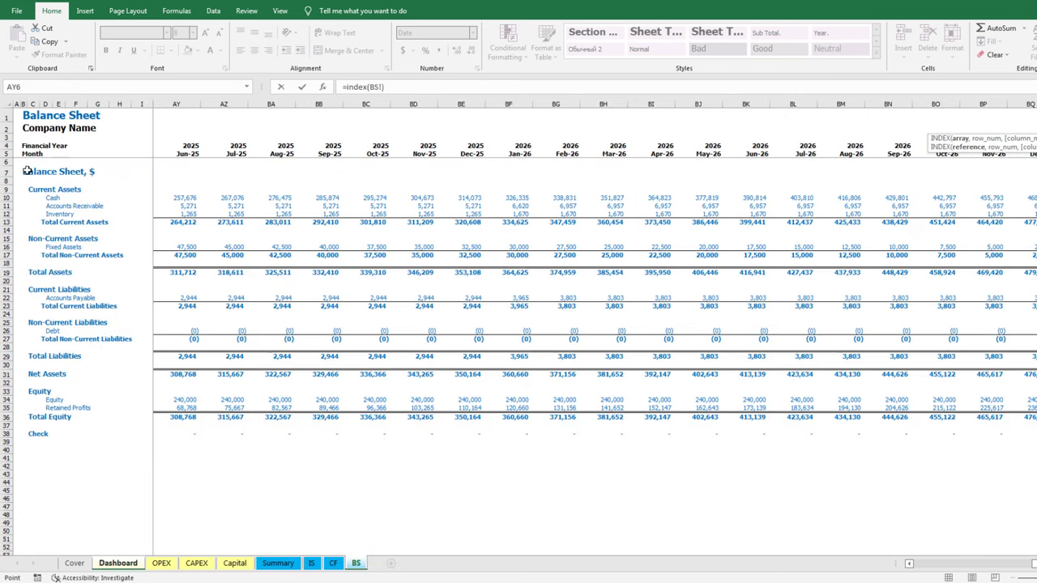
{"action": "left_click", "coordinate": [196, 154]}
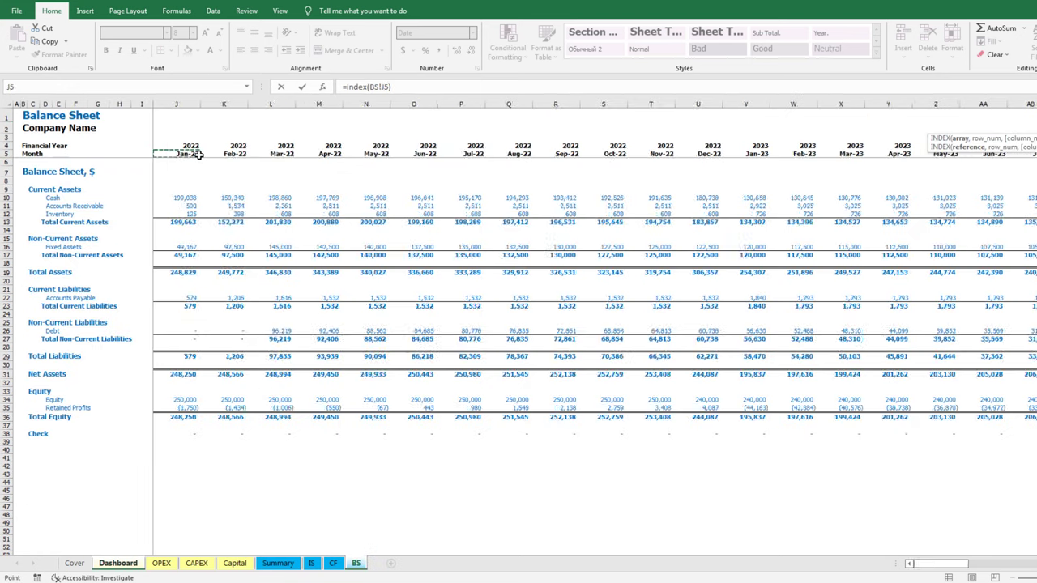
{"action": "key", "text": "ctrl+shift+Right"}
{"action": "type", "text": ","}
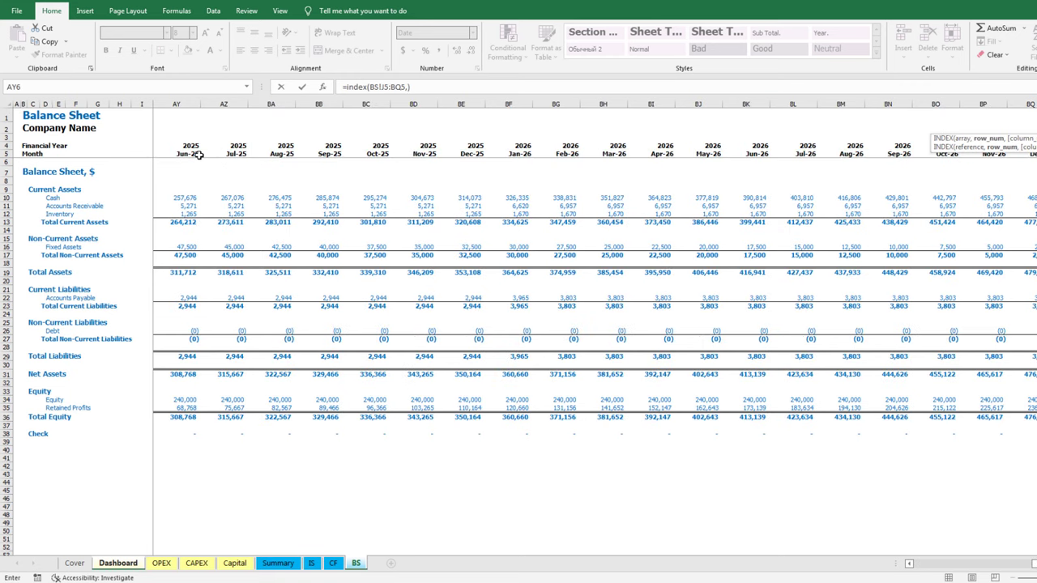
Set the INDEX row to 0 and nest a MATCH that looks up the MIN of the BS cash row J10:BQ10
{"action": "type", "text": "0,match())"}
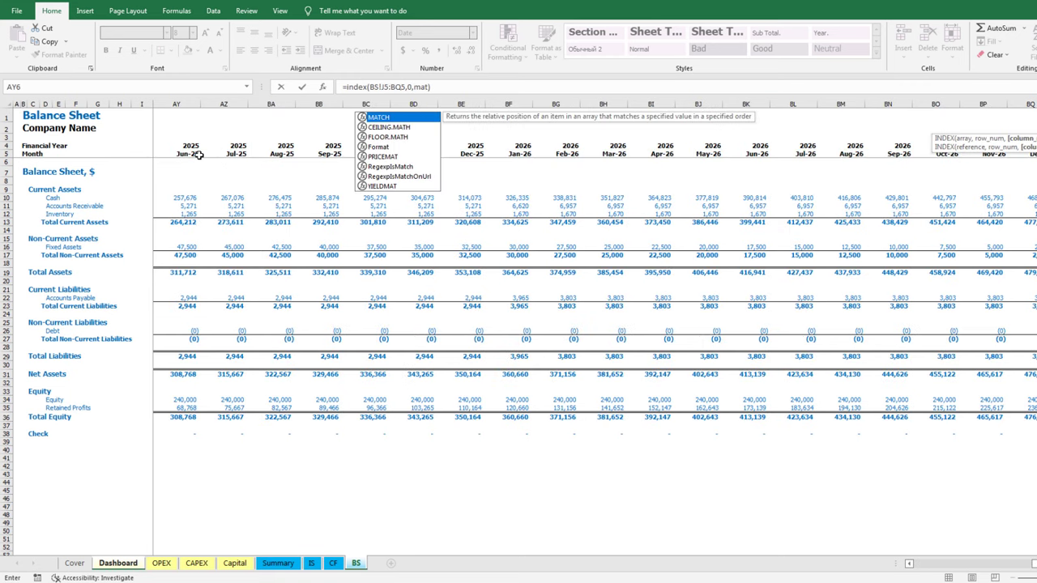
{"action": "type", "text": "min()"}
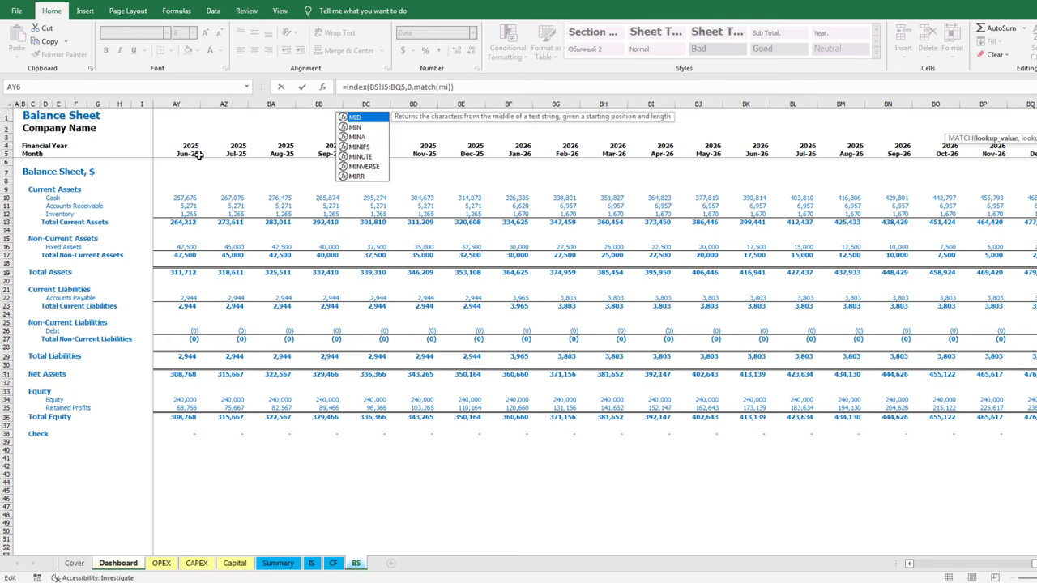
{"action": "key", "text": "Return"}
{"action": "key", "text": "Return"}
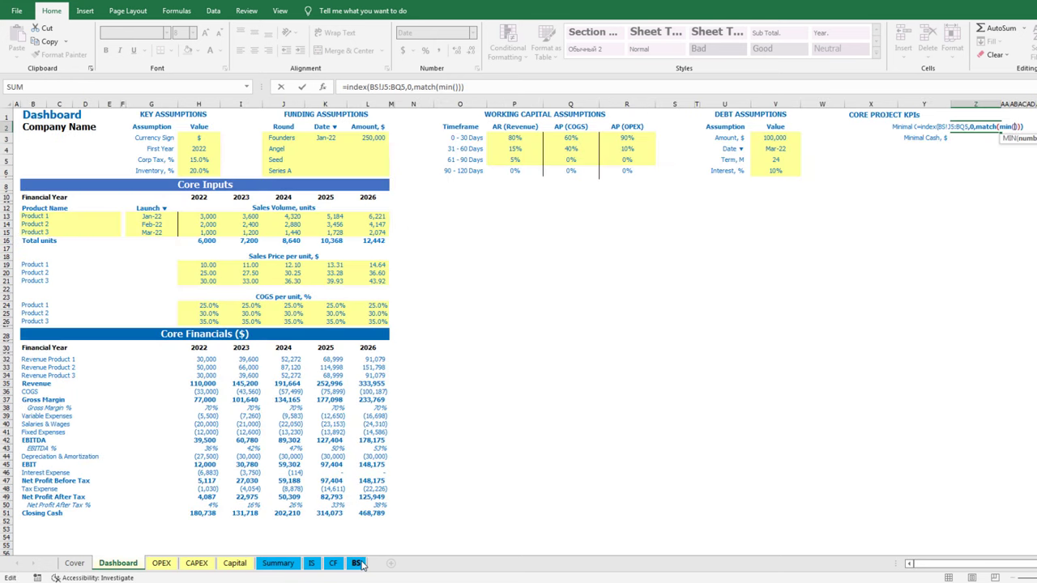
{"action": "left_click", "coordinate": [360, 564]}
{"action": "left_click", "coordinate": [182, 197]}
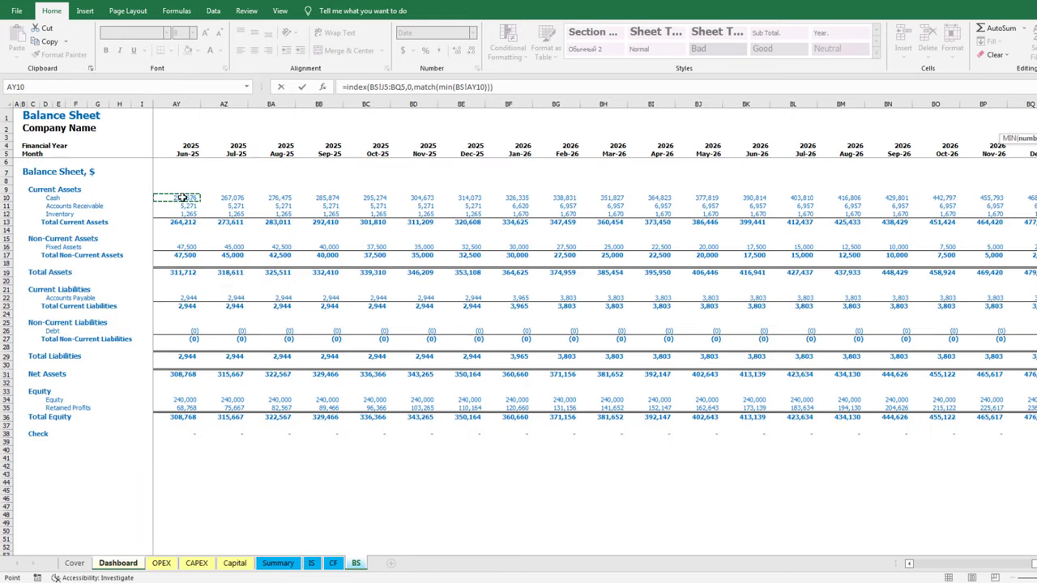
{"action": "key", "text": "ctrl+Left"}
{"action": "key", "text": "ctrl+shift+Right"}
{"action": "type", "text": ","}
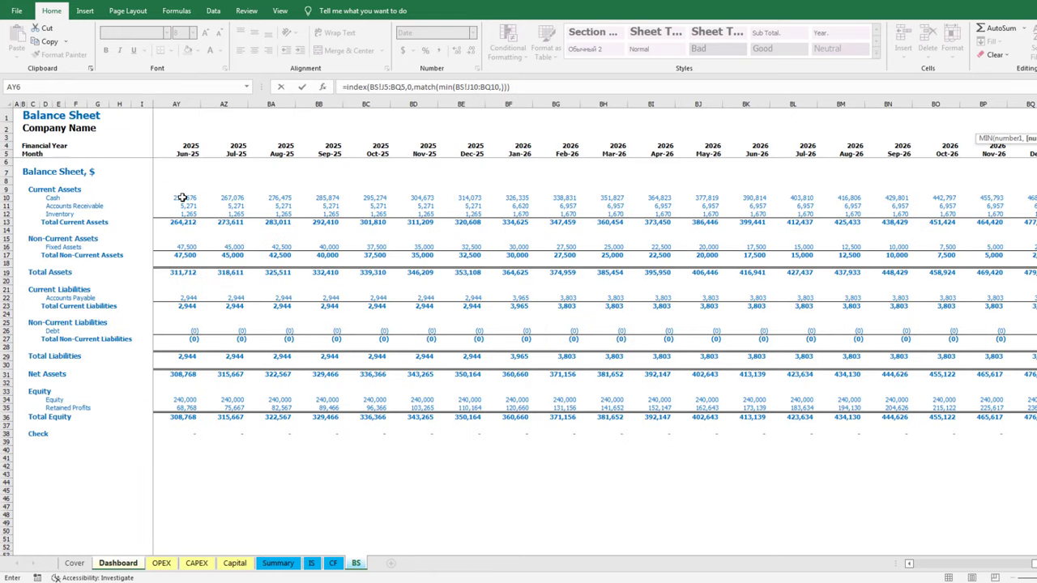
{"action": "key", "text": "BackSpace"}
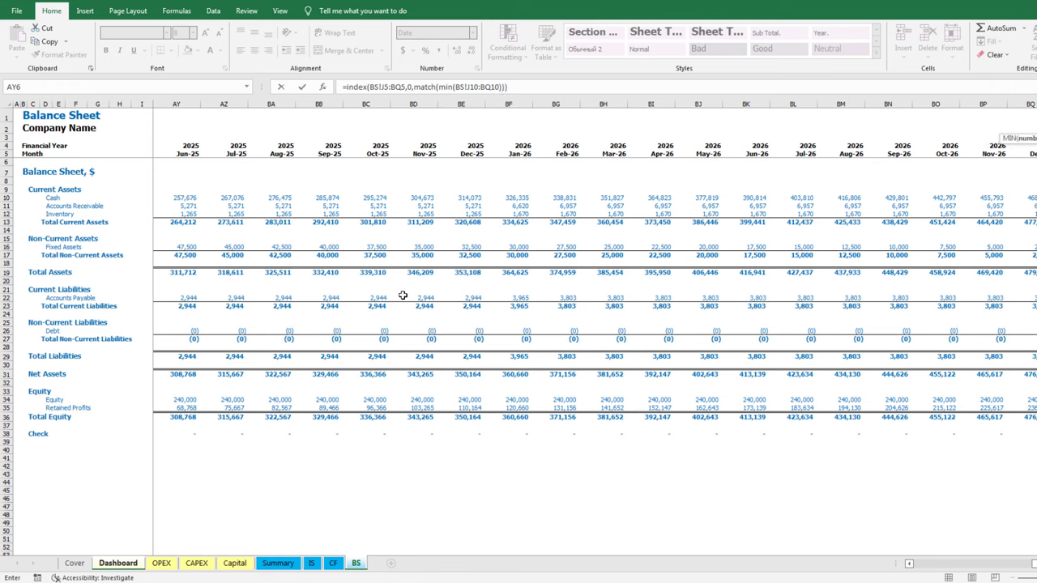
{"action": "type", "text": "),"}
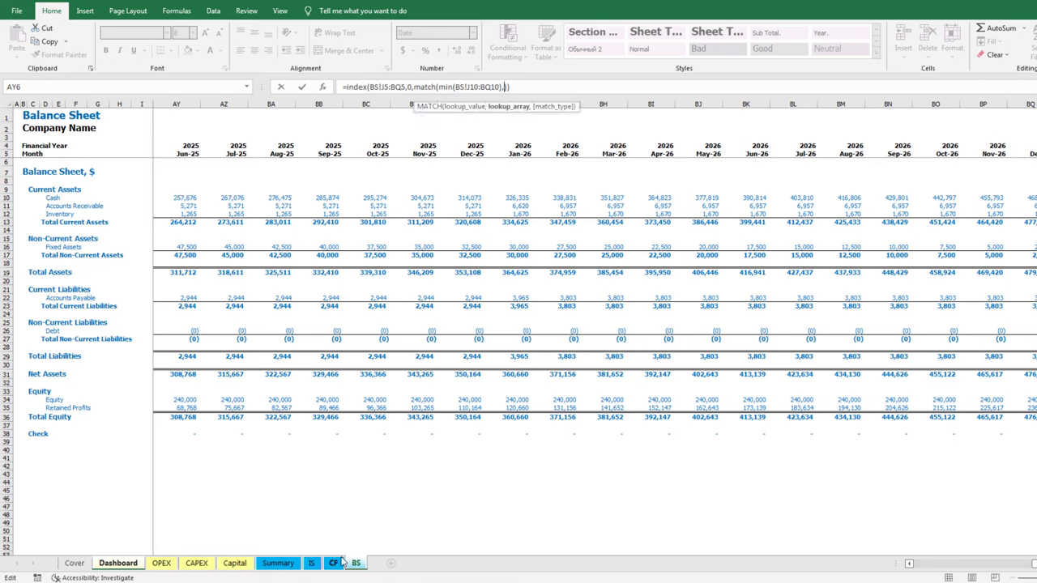
Complete the MATCH in Z2 with the BS cash row J10:BQ10 as lookup array and match type 0
{"action": "left_click", "coordinate": [180, 198]}
{"action": "key", "text": "ctrl+Left"}
{"action": "key", "text": "Right"}
{"action": "key", "text": "ctrl+shift+Right"}
{"action": "type", "text": ",0"}
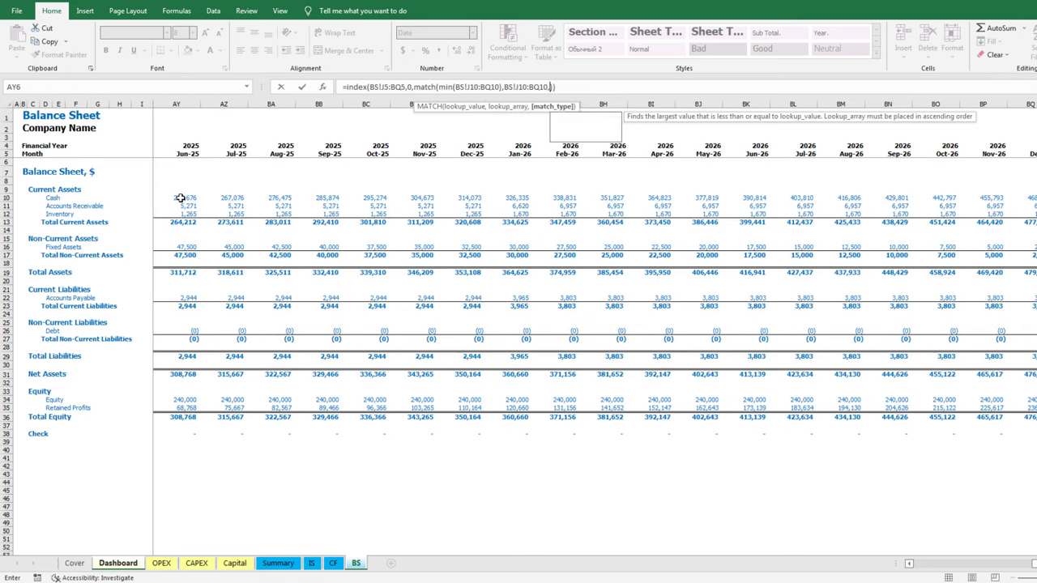
{"action": "key", "text": "Return"}
Calculate the Minimal Cash amount in Z3 as the MIN of the BS sheet's cash row from J10 through the last month
{"action": "key", "text": "Down"}
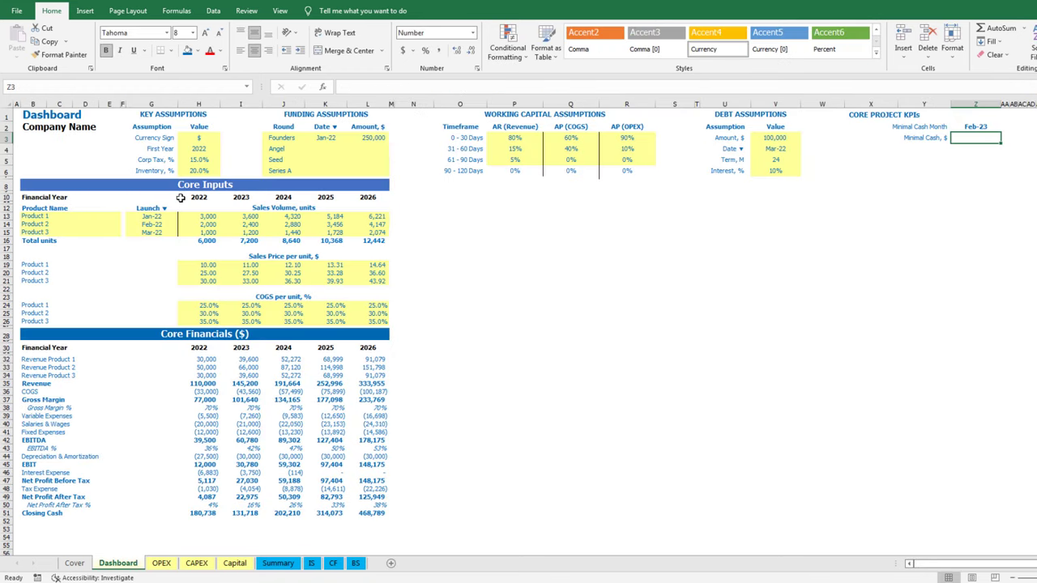
{"action": "type", "text": "=min()"}
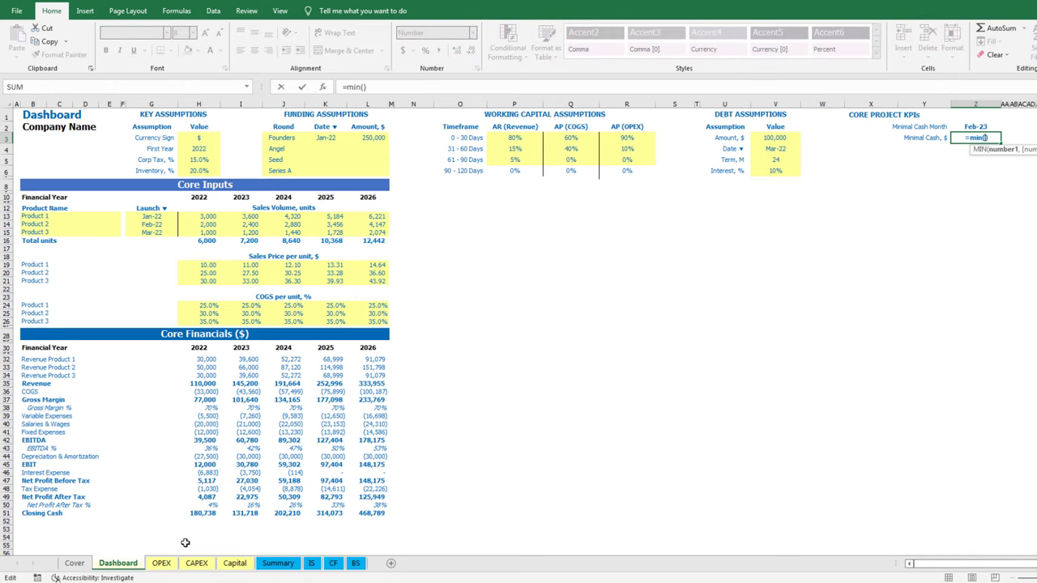
{"action": "left_click", "coordinate": [355, 563]}
{"action": "left_click", "coordinate": [192, 198]}
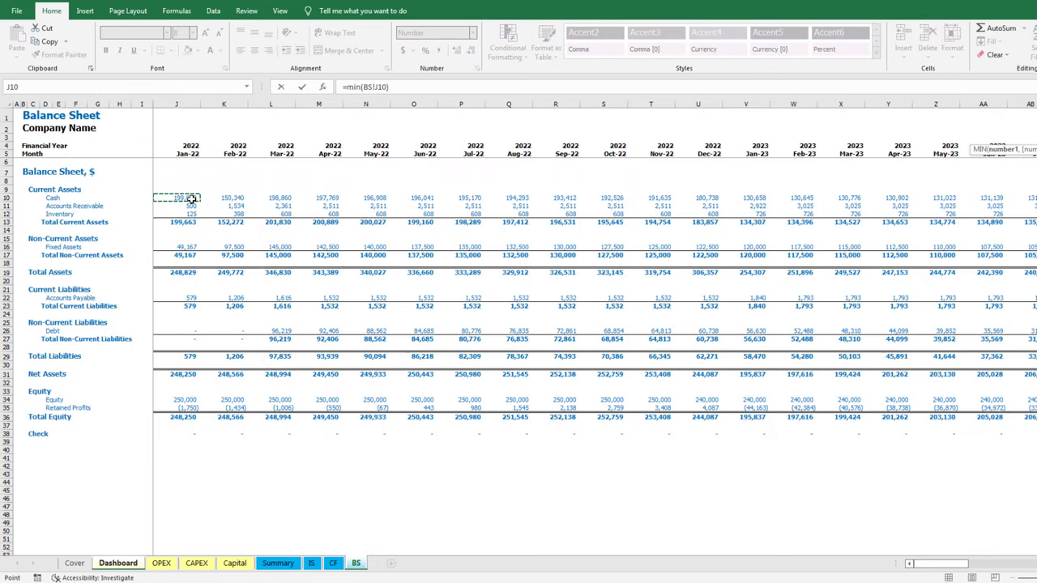
{"action": "key", "text": "ctrl+shift+Right"}
{"action": "key", "text": "Return"}
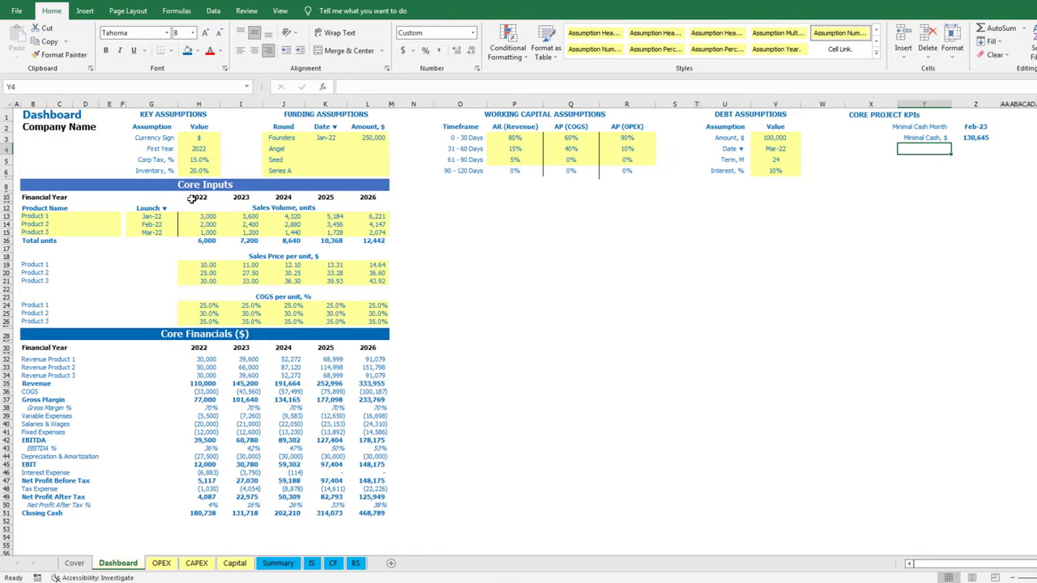
Label cell Y4 in the Core Project KPIs block as "Return on Equity (ROE)"
{"action": "type", "text": "Return on"}
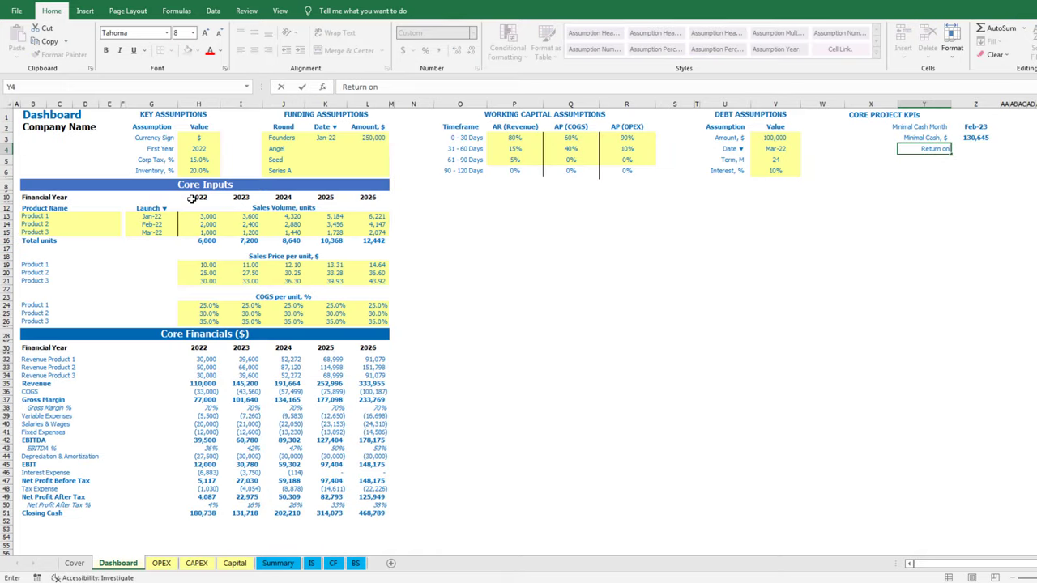
{"action": "type", "text": " Equity (ROE)"}
{"action": "key", "text": "Tab"}
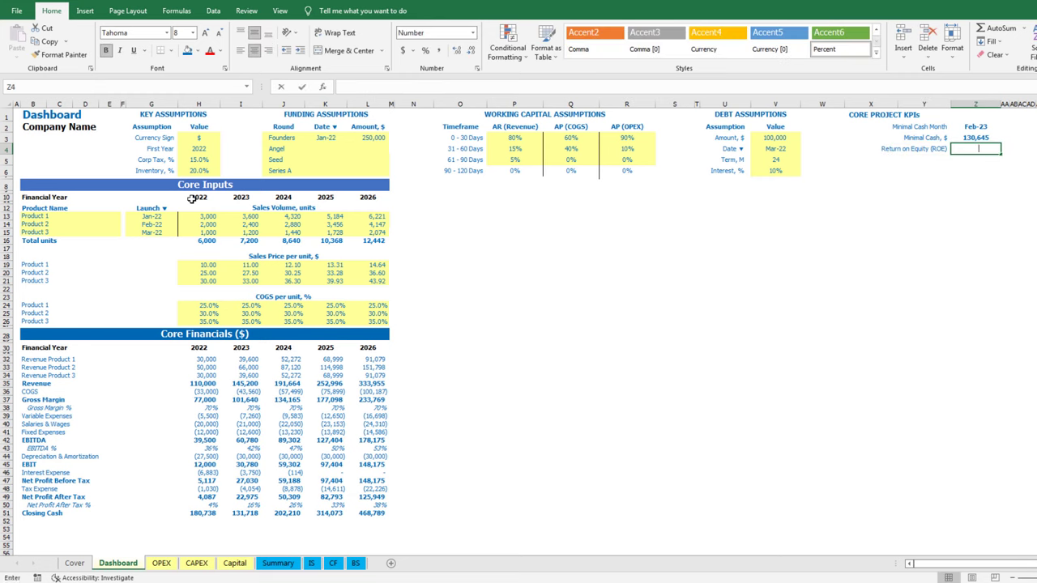
Start an IFERROR formula in Z4 with a nested SUM of the Net Profit After Tax row H49:L49
{"action": "type", "text": "=iferror"}
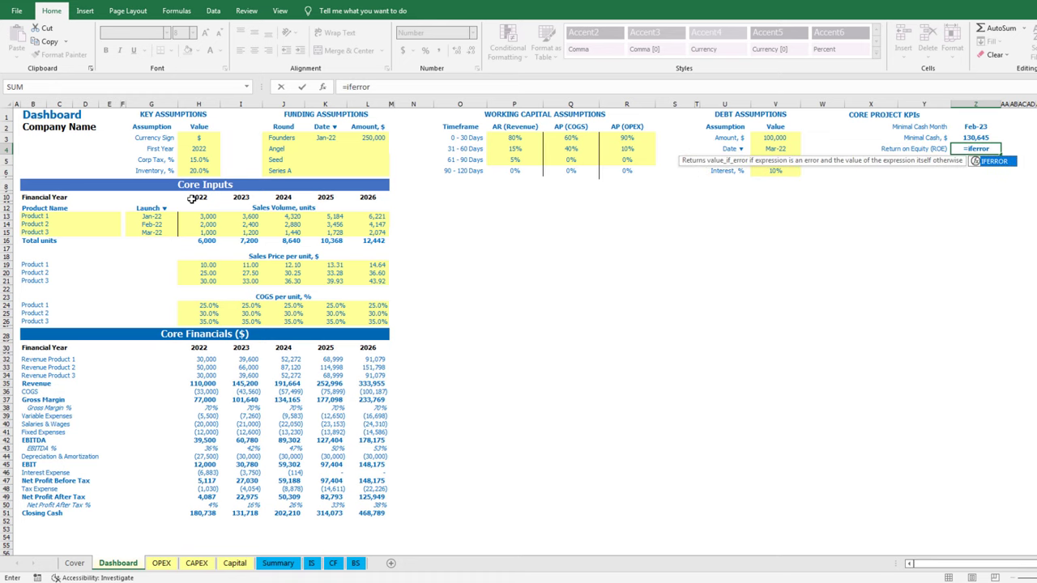
{"action": "type", "text": "()"}
{"action": "key", "text": "F2"}
{"action": "key", "text": "Left"}
{"action": "type", "text": "sum()"}
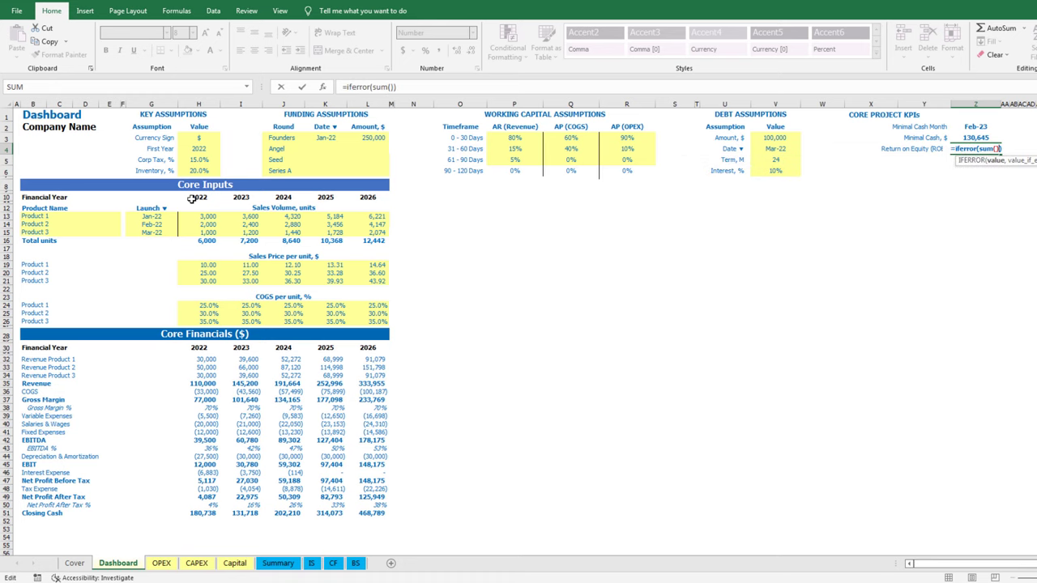
{"action": "key", "text": "Left"}
{"action": "key", "text": "F2"}
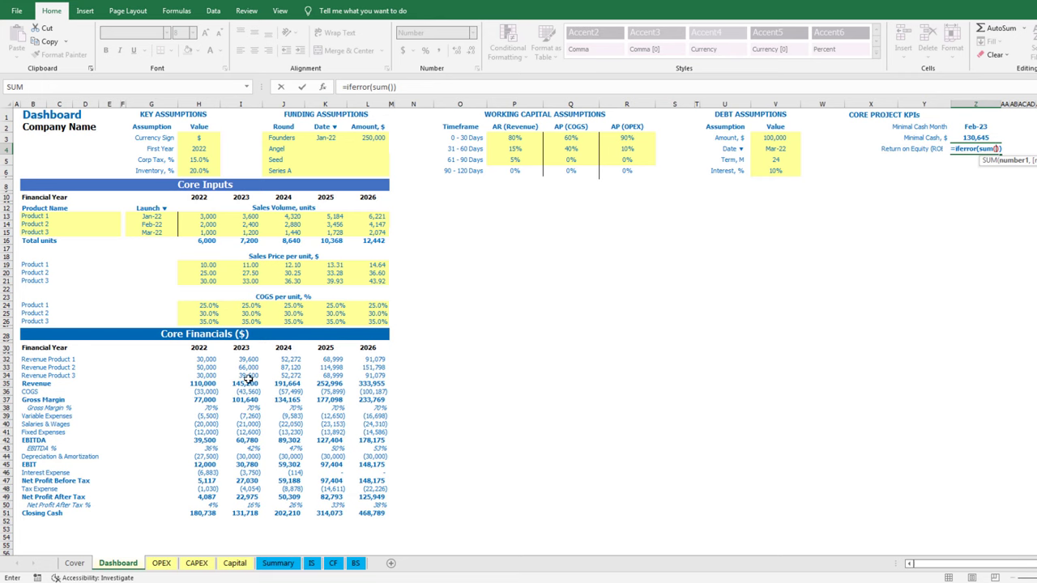
{"action": "left_click_drag", "start_coordinate": [203, 497], "coordinate": [367, 499]}
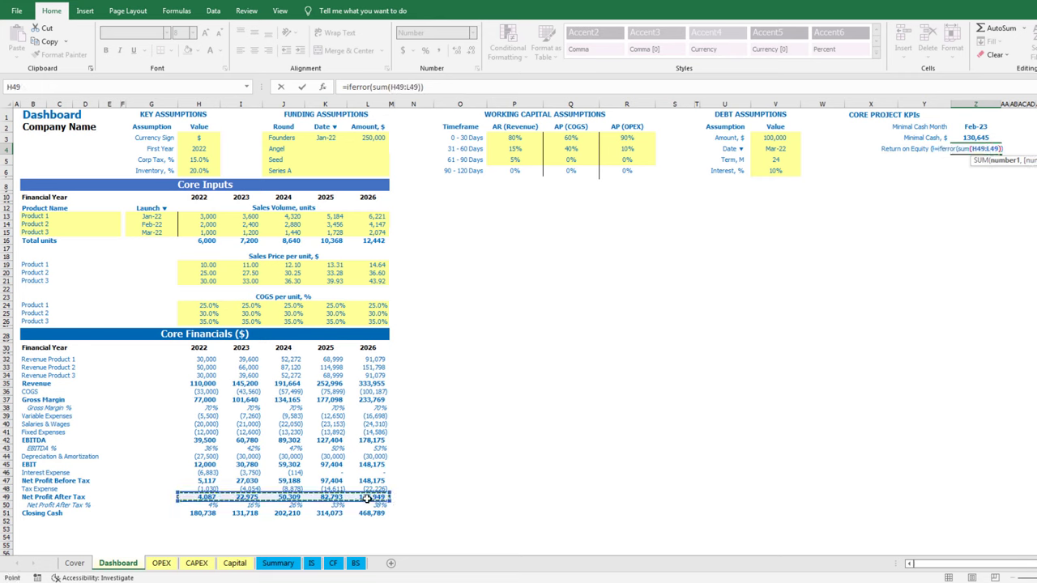
Divide the Z4 net profit sum by the SUM of Funding_Amounts and set the IFERROR fallback to 0
{"action": "left_click", "coordinate": [420, 86]}
{"action": "type", "text": "/"}
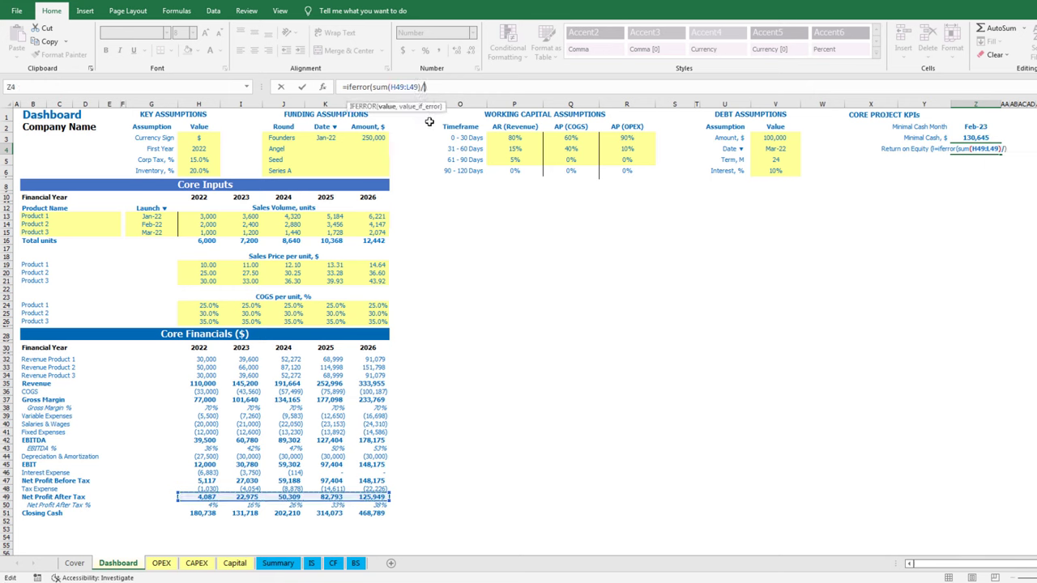
{"action": "type", "text": "s"}
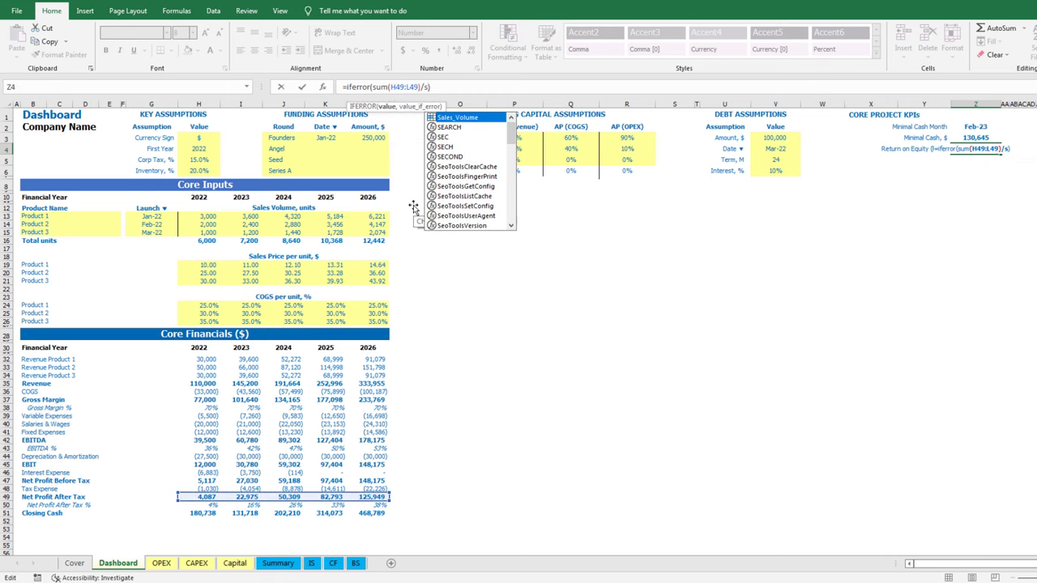
{"action": "type", "text": "um("}
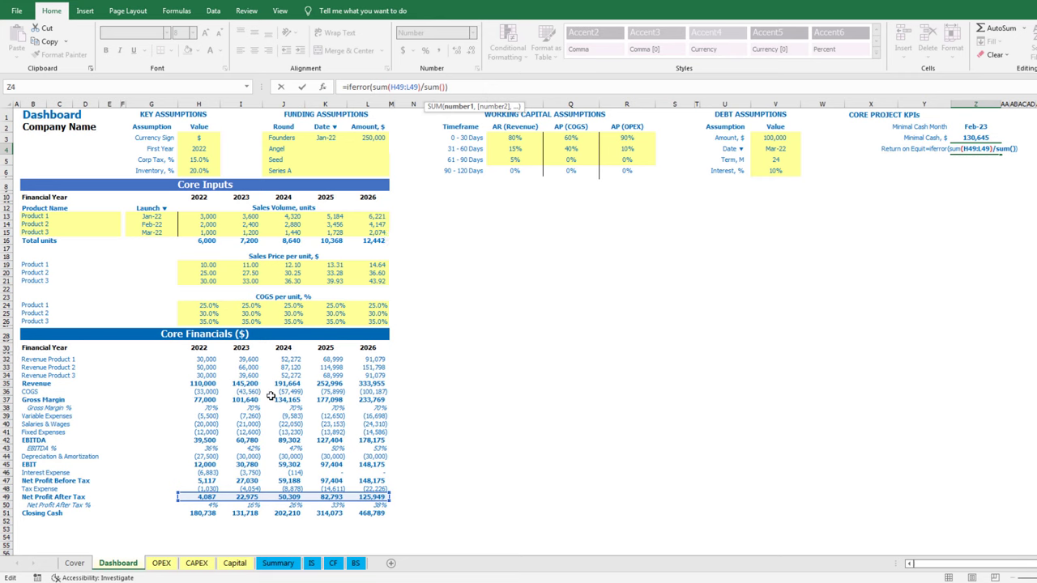
{"action": "left_click_drag", "start_coordinate": [360, 140], "coordinate": [366, 168]}
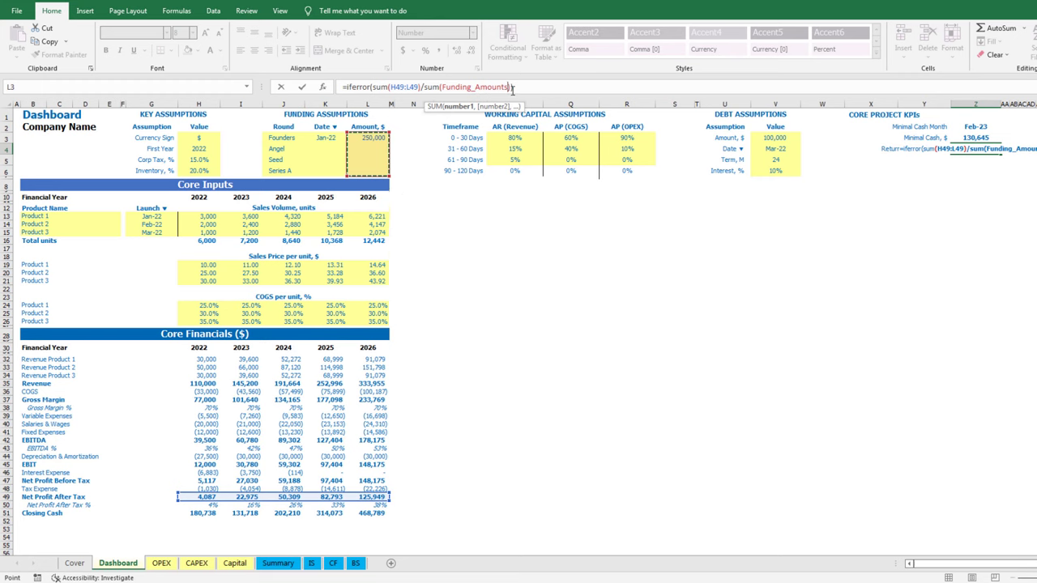
{"action": "type", "text": ",0"}
{"action": "key", "text": "ctrl+Return"}
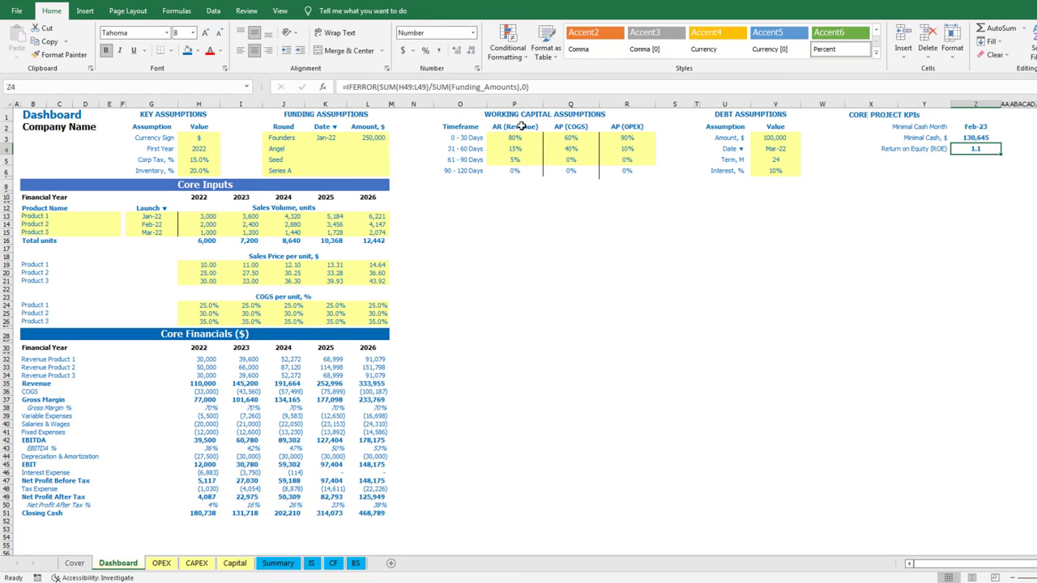
Label cell Y5 as "Internal Rate of Return (IRR), %"
{"action": "key", "text": "Down"}
{"action": "key", "text": "Left"}
{"action": "type", "text": "Inte"}
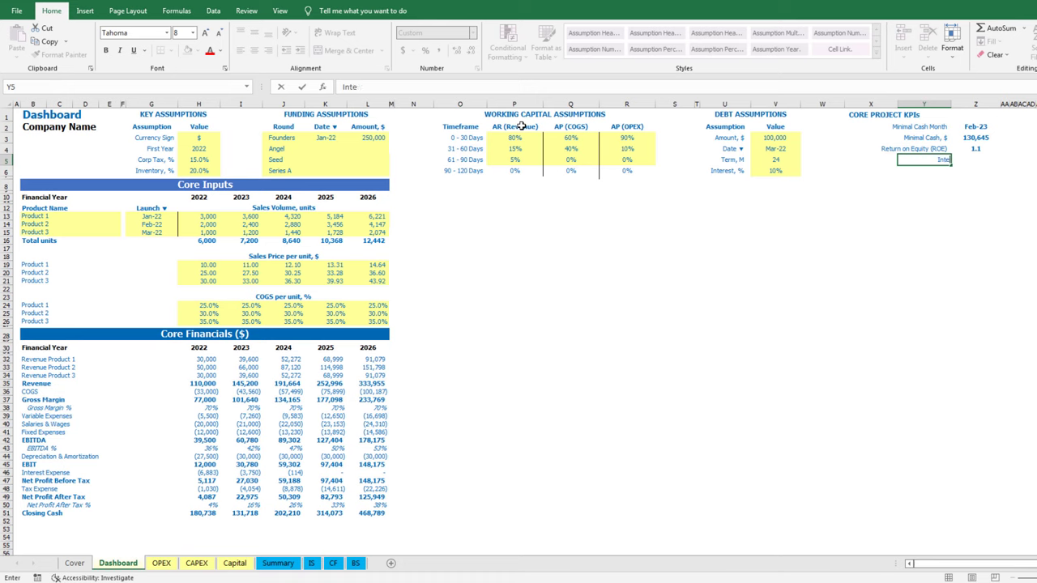
{"action": "type", "text": "rnal Rate of Return (I"}
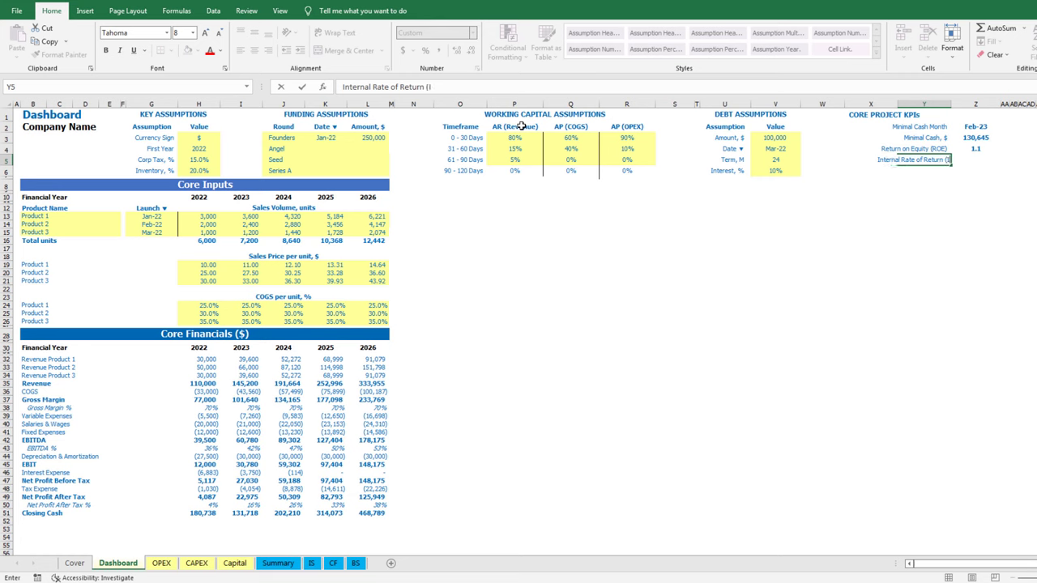
{"action": "type", "text": "RR), %"}
{"action": "key", "text": "ctrl+Return"}
{"action": "key", "text": "Right"}
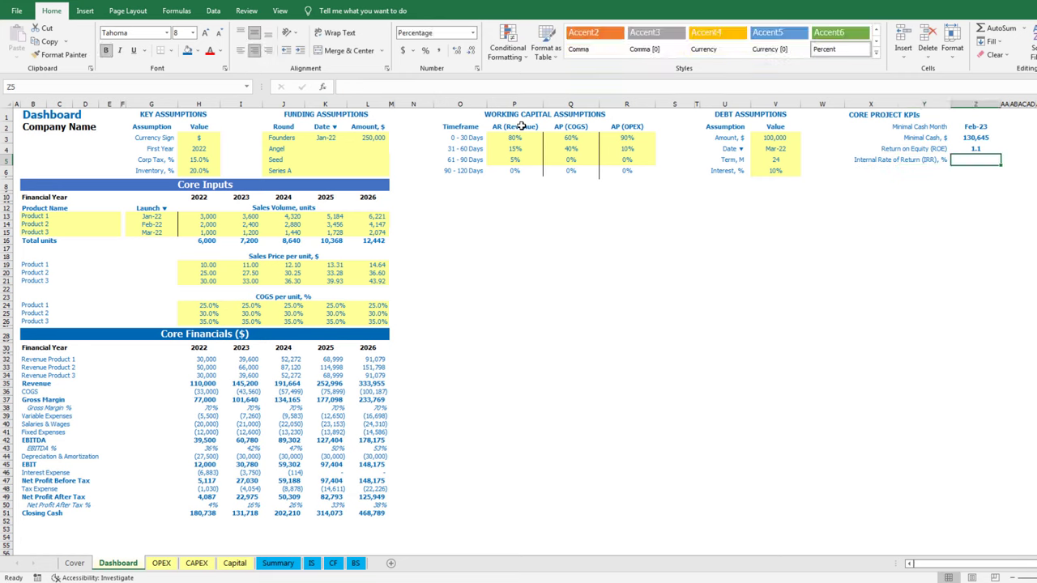
Start an IFERROR formula in Z5 with a nested IRR function
{"action": "type", "text": "=ifer"}
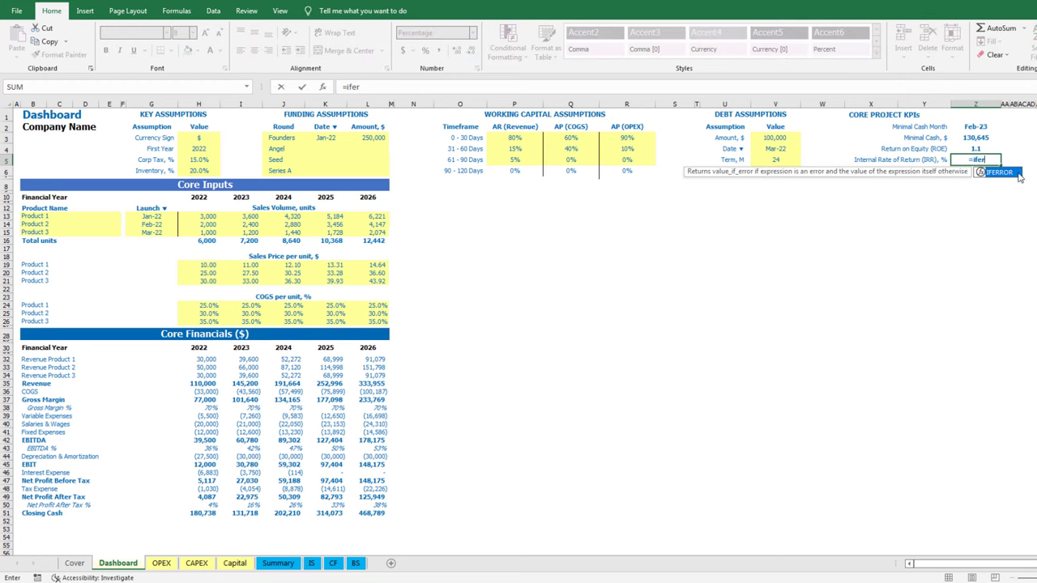
{"action": "key", "text": "Tab"}
{"action": "type", "text": ")"}
{"action": "key", "text": "F2"}
{"action": "key", "text": "Left"}
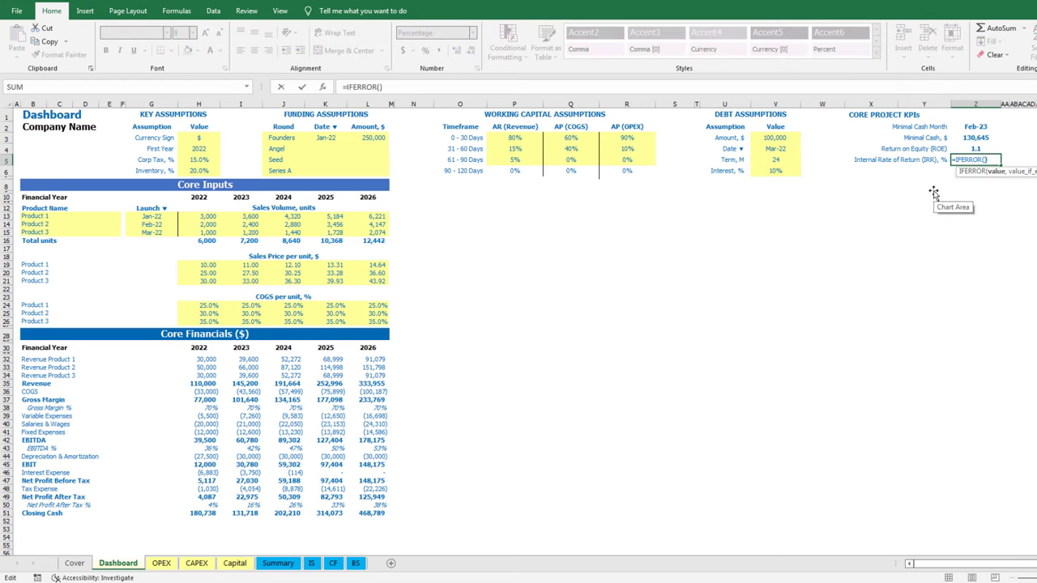
{"action": "type", "text": "irr"}
{"action": "key", "text": "Tab"}
{"action": "type", "text": ")"}
{"action": "key", "text": "Return"}
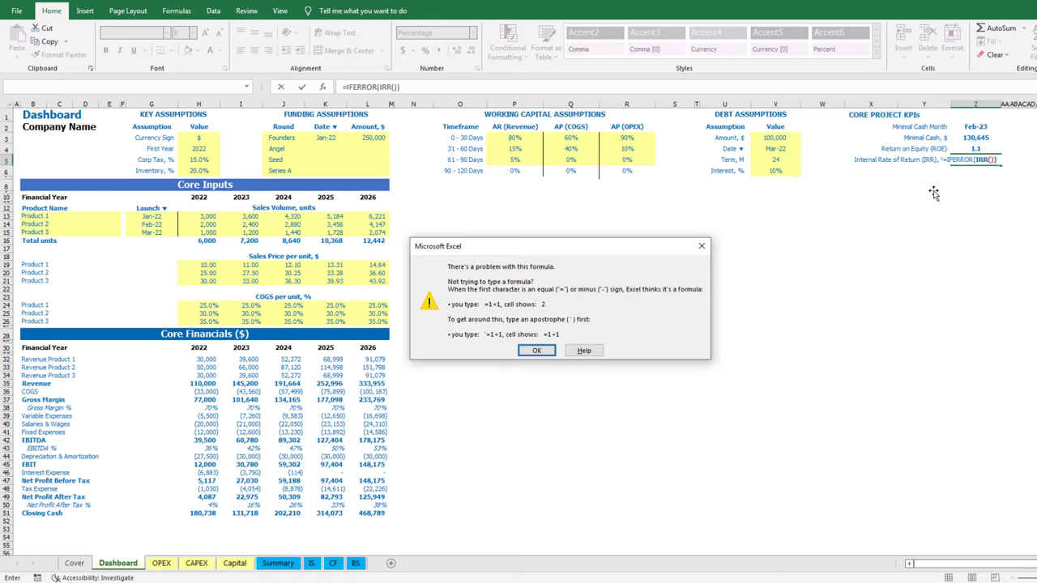
{"action": "key", "text": "Return"}
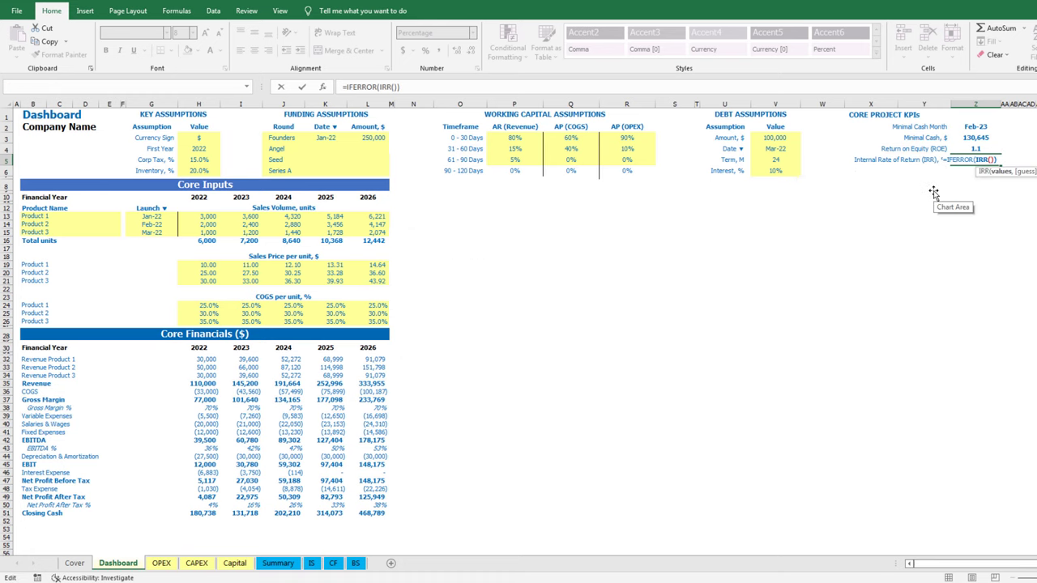
Complete the Z5 formula with row 23 (Operating + Investing Activities) of the CF sheet as IRR values and 0 as error fallback
{"action": "left_click", "coordinate": [332, 564]}
{"action": "left_click", "coordinate": [4, 303]}
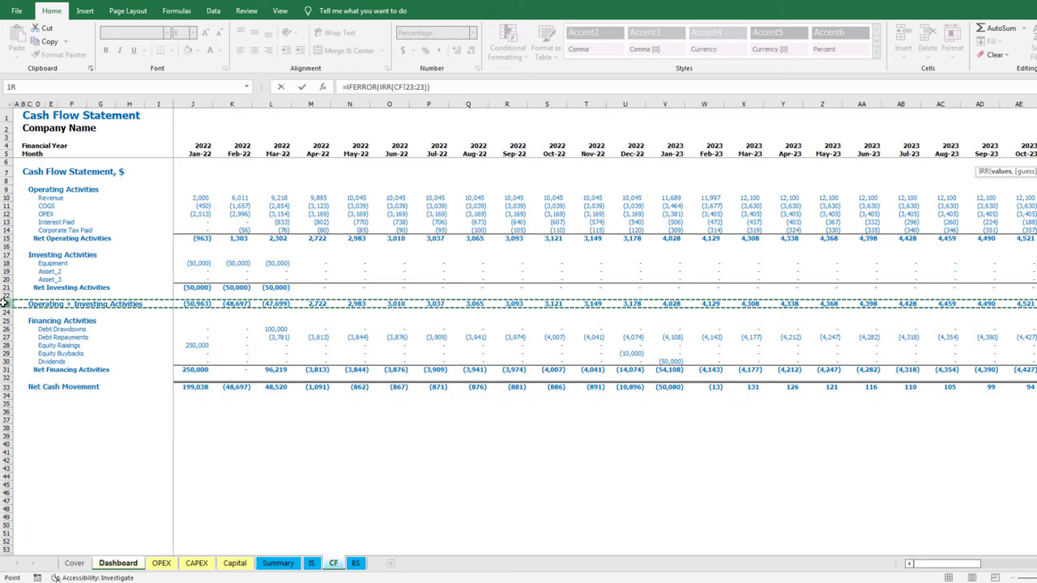
{"action": "left_click", "coordinate": [427, 87]}
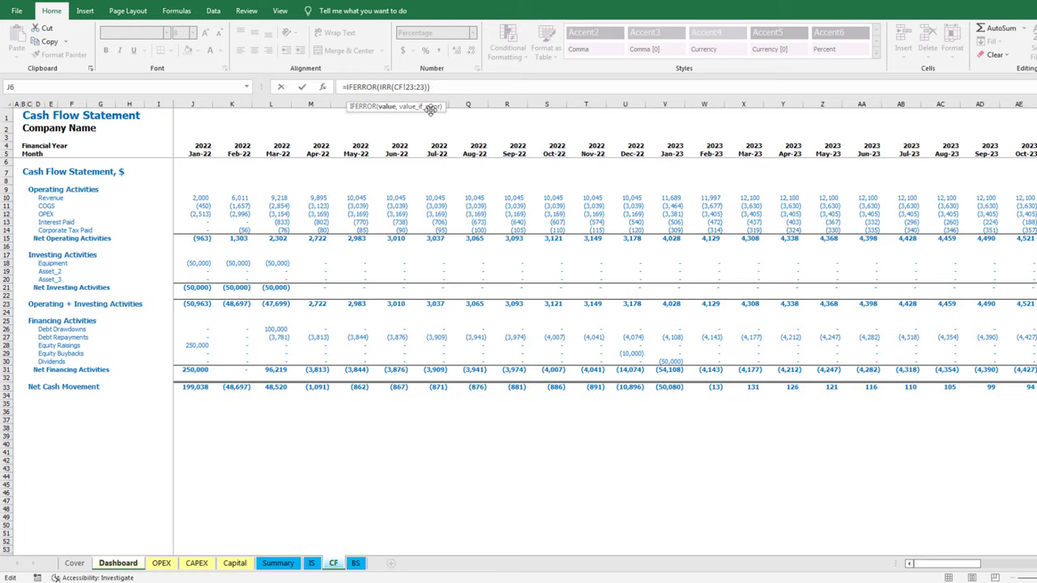
{"action": "type", "text": ",0"}
{"action": "key", "text": "Return"}
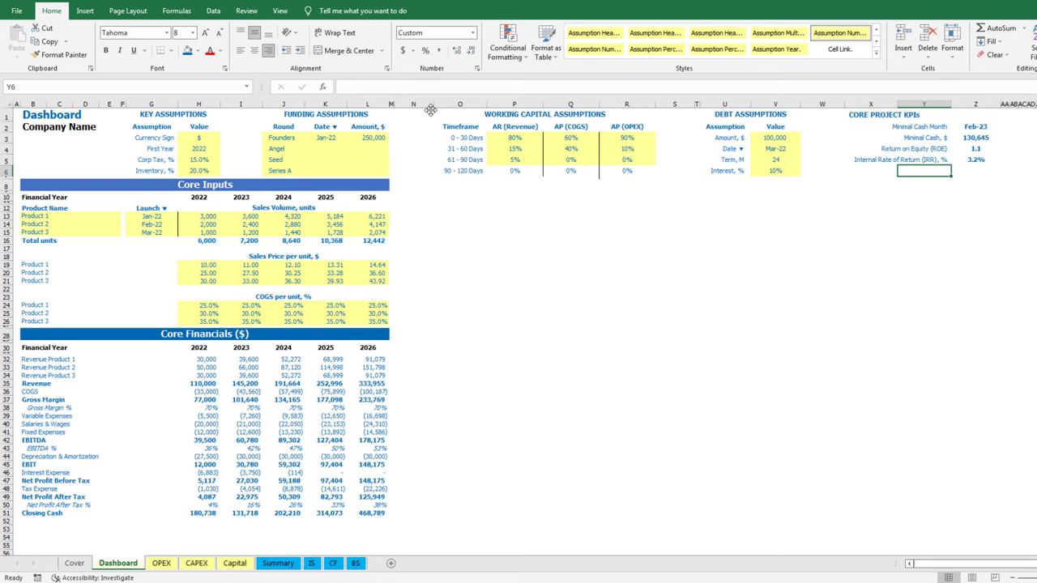
Label cell Y6 as "5-Years Profit Margin, %"
{"action": "type", "text": "5-Years"}
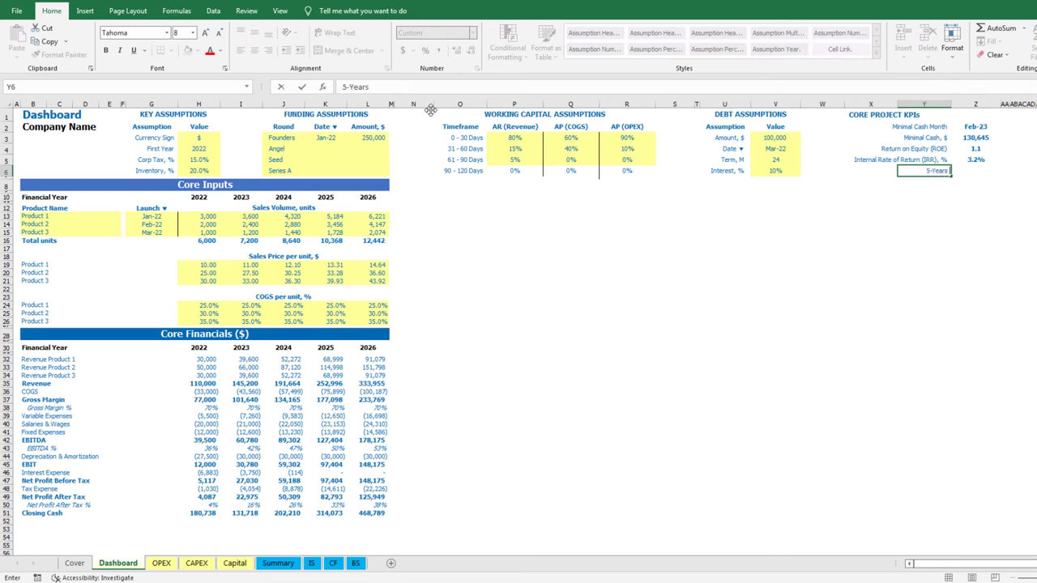
{"action": "type", "text": " Profit Margin, %"}
{"action": "key", "text": "Tab"}
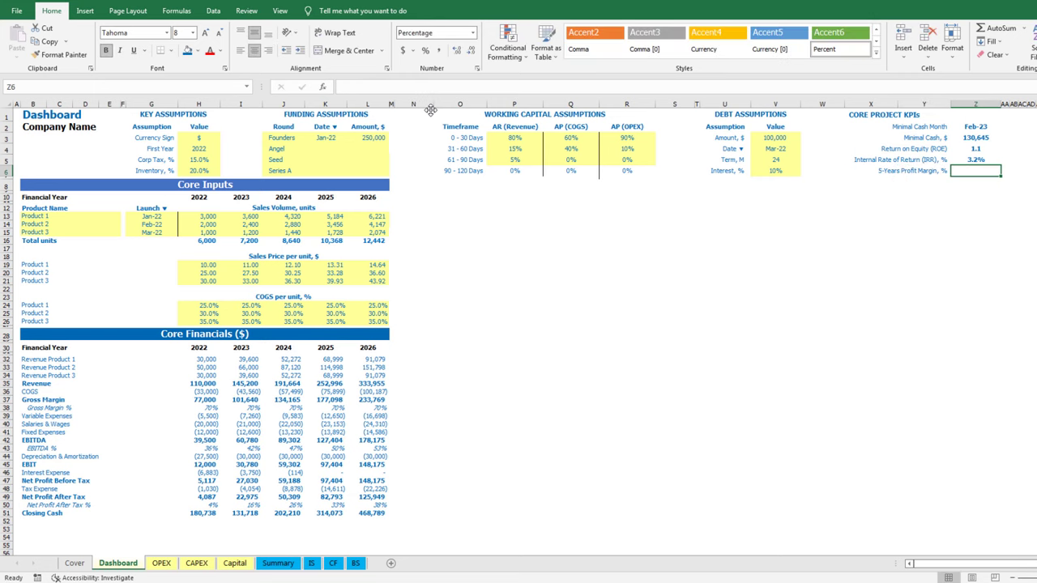
Start an IFERROR formula in Z6 with fallback 0 and a nested SUM of Net Profit After Tax H49:L49
{"action": "type", "text": "=iferro"}
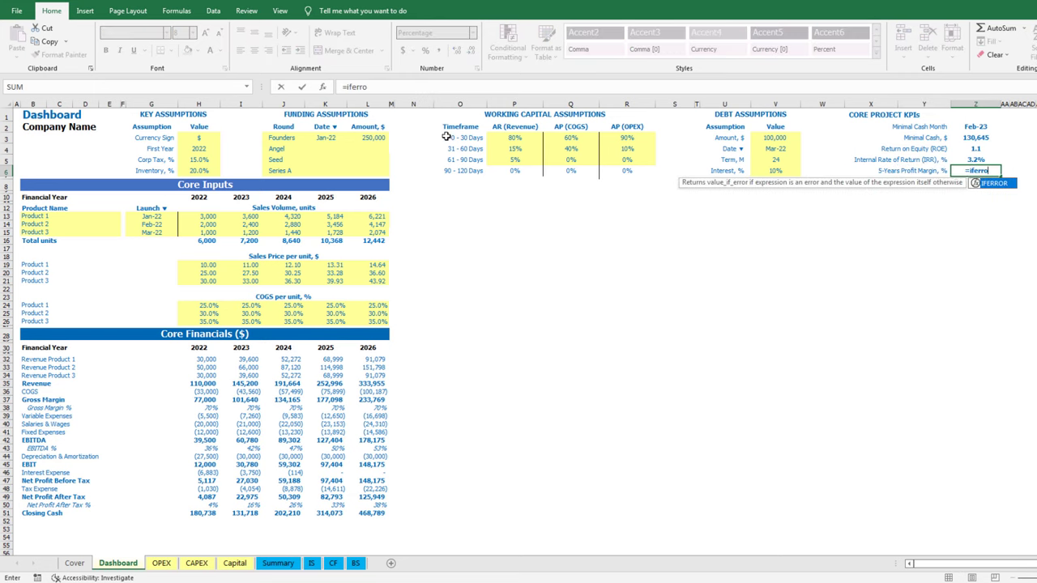
{"action": "type", "text": "r(,0)"}
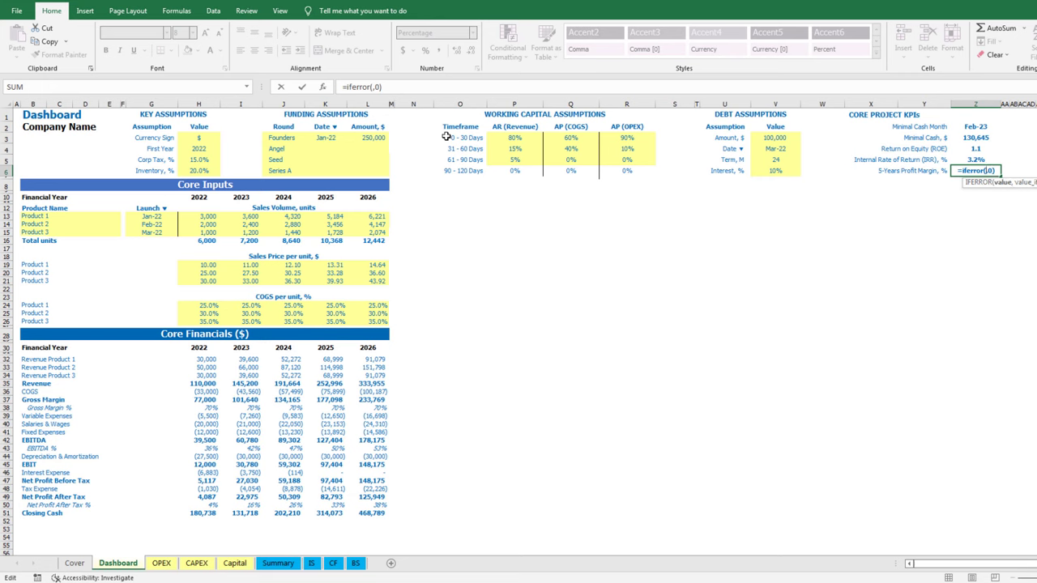
{"action": "type", "text": "sum()"}
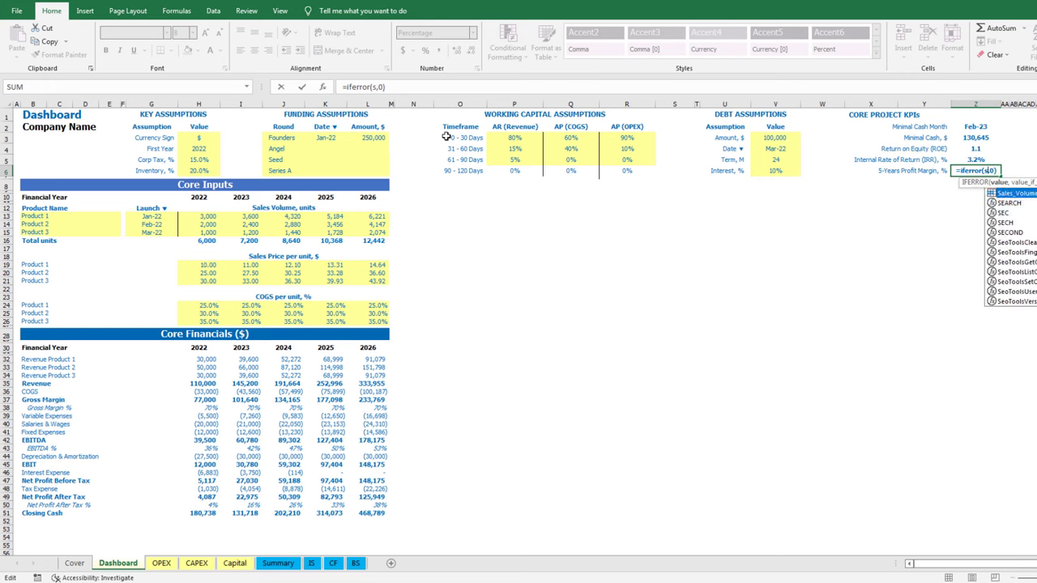
{"action": "key", "text": "Left"}
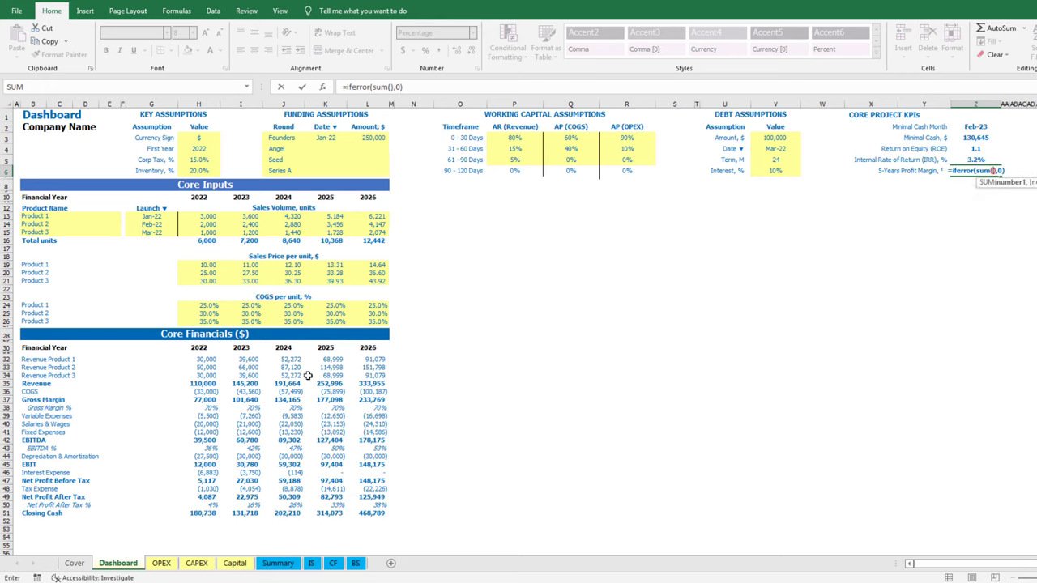
{"action": "left_click", "coordinate": [200, 497]}
{"action": "key", "text": "shift+Right"}
{"action": "key", "text": "shift+Right"}
{"action": "key", "text": "shift+Right"}
{"action": "key", "text": "shift+Right"}
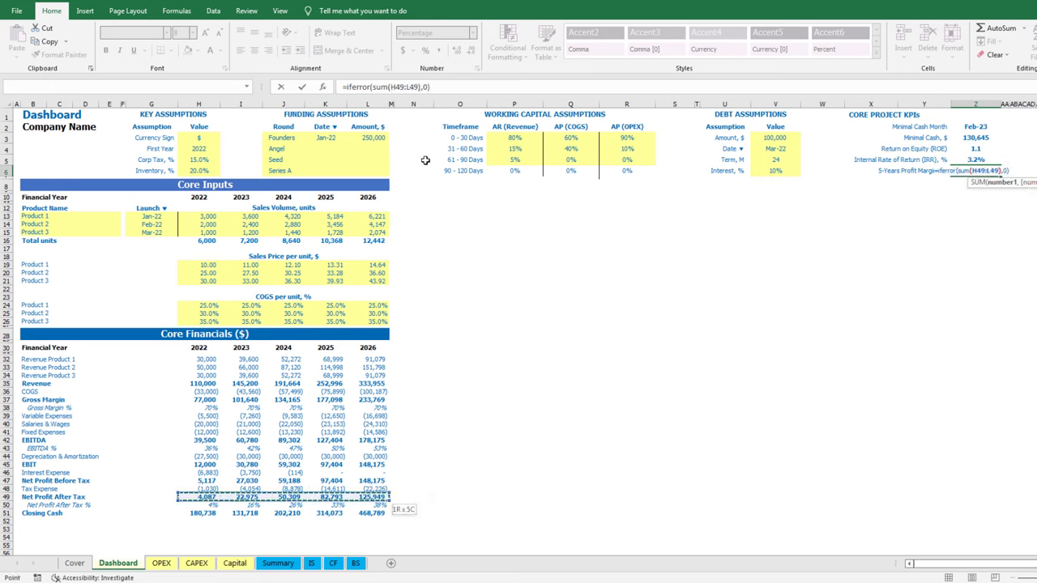
Divide the Z6 net profit sum by the SUM of the Revenue row H35:L35
{"action": "left_click", "coordinate": [421, 87]}
{"action": "type", "text": "/sum()"}
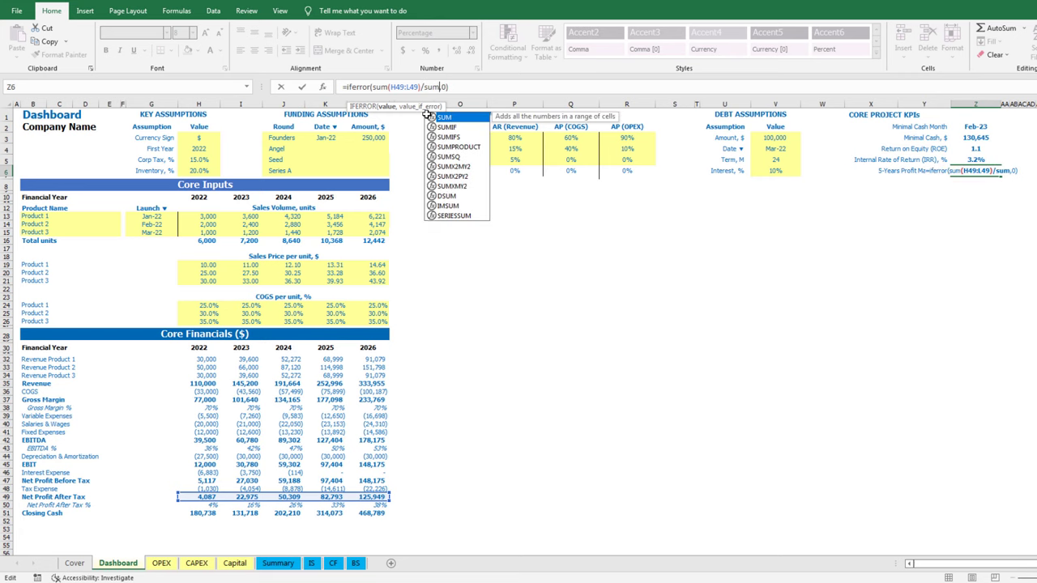
{"action": "key", "text": "Return"}
{"action": "key", "text": "Return"}
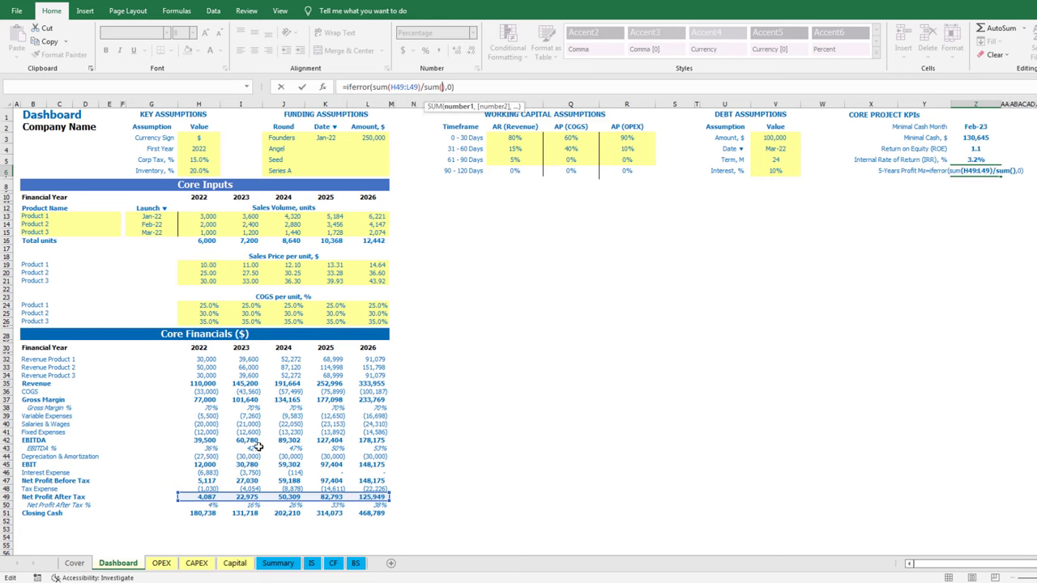
{"action": "left_click_drag", "start_coordinate": [200, 384], "coordinate": [371, 384]}
{"action": "key", "text": "ctrl+Return"}
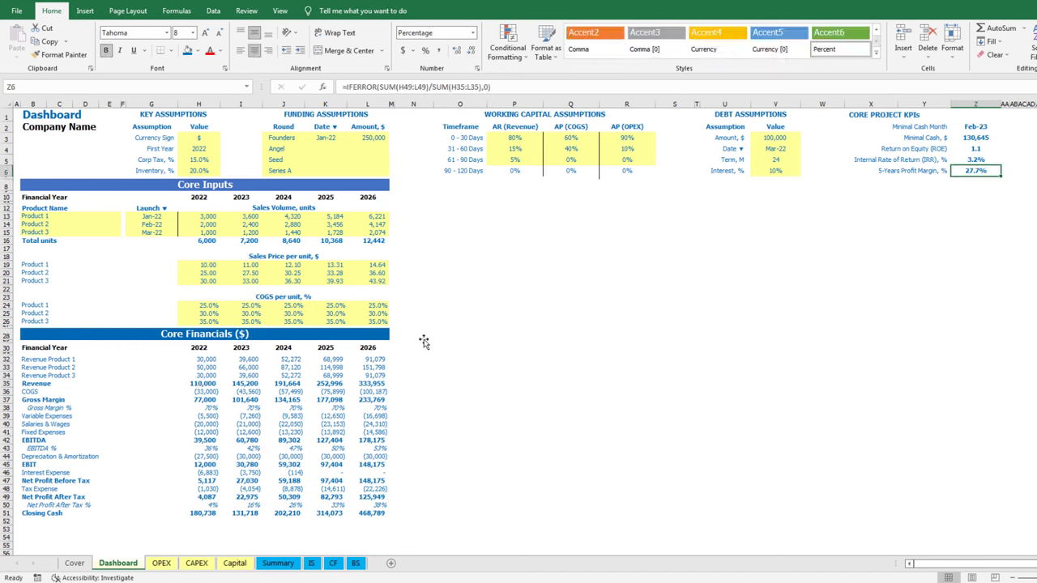
Center the CORE PROJECT KPIs heading across X1:Z1
{"action": "left_click", "coordinate": [876, 114]}
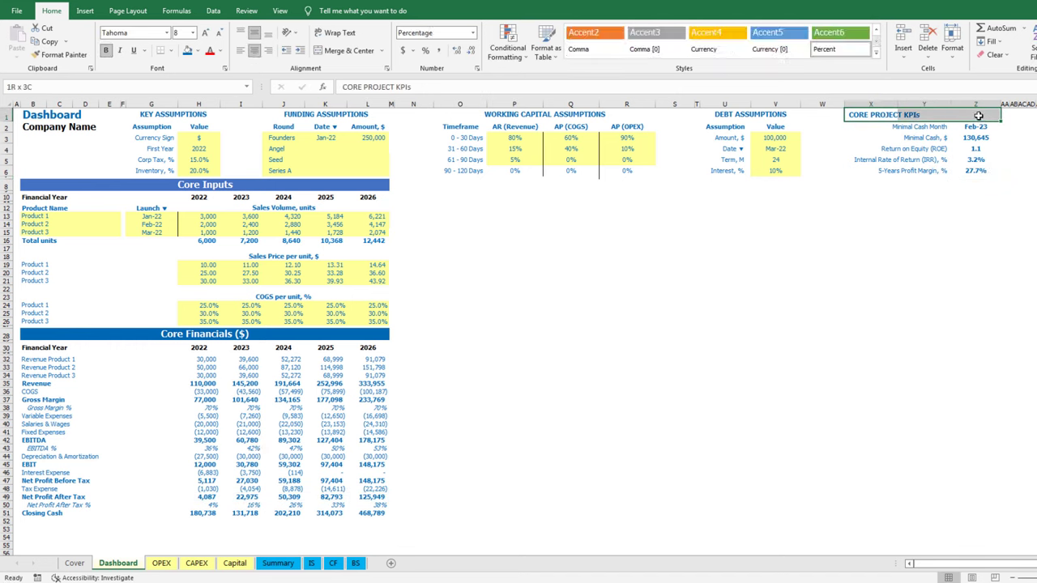
{"action": "left_click", "coordinate": [930, 171]}
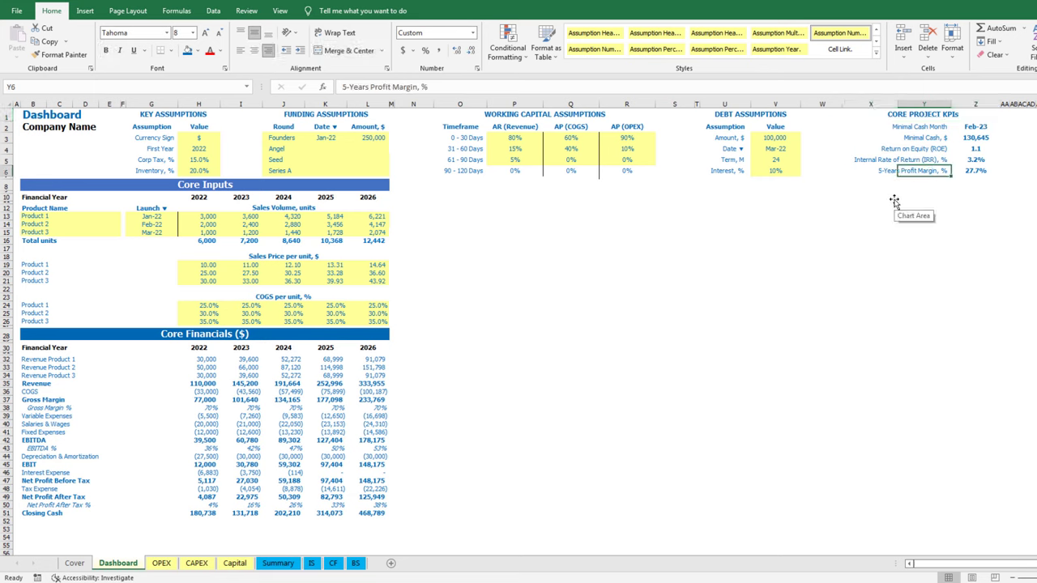
{"action": "key", "text": "Home"}
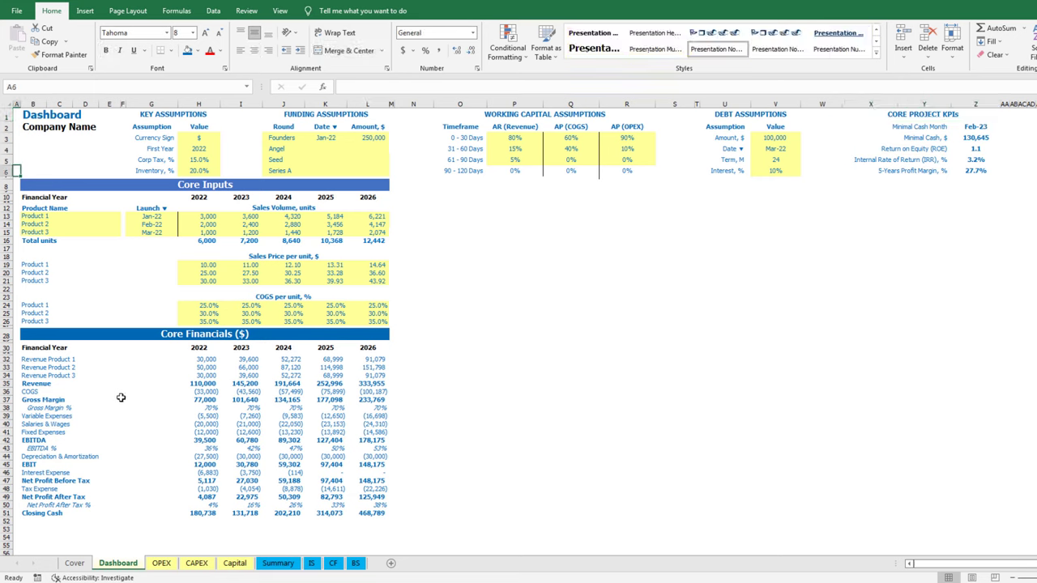
Create a merged blue row 8 banner beside Core Inputs with the formula ="Revenue Breakdown ("&Currency&") - 5 Years to Dec-"&Last_Fin_Year
{"action": "left_click", "coordinate": [348, 50]}
{"action": "type", "text": "=\"Revenue Breakdown (\"&"}
{"action": "left_click_drag", "start_coordinate": [413, 185], "coordinate": [976, 186]}
{"action": "left_click", "coordinate": [199, 137]}
{"action": "type", "text": "&\") - 5 Years to Dec-\"&Last_Fin_Year"}
{"action": "key", "text": "ctrl+Return"}
{"action": "left_click", "coordinate": [185, 50]}
Create the merged blue row 8 banner across U:Z with the formula ="Profitability ("&Currency&") - 5 Years to Dec-"&Last_Fin_Year
{"action": "left_click", "coordinate": [348, 50]}
{"action": "left_click", "coordinate": [185, 50]}
{"action": "left_click", "coordinate": [205, 50]}
{"action": "type", "text": "=\"Profitability (\"&Currency&\""}
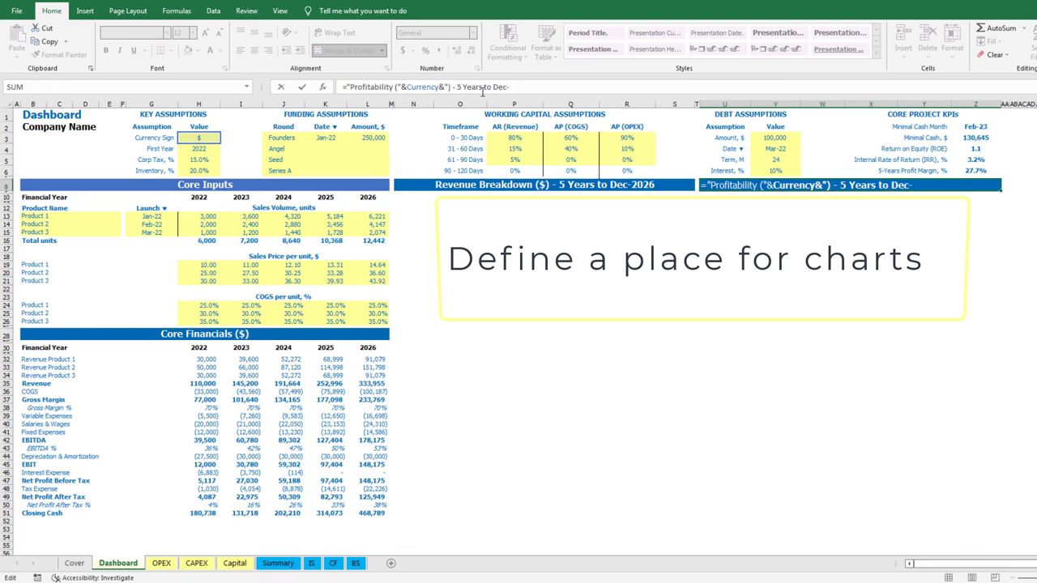
Title the row 28 banner beside Core Financials with the formula ="Sales Volume, units - 5 Years to Dec-"&Last_Fin_Year
{"action": "left_click", "coordinate": [546, 335]}
{"action": "type", "text": "\"=\"Sales Volume, units - 5 Years to Dec-\"&L10"}
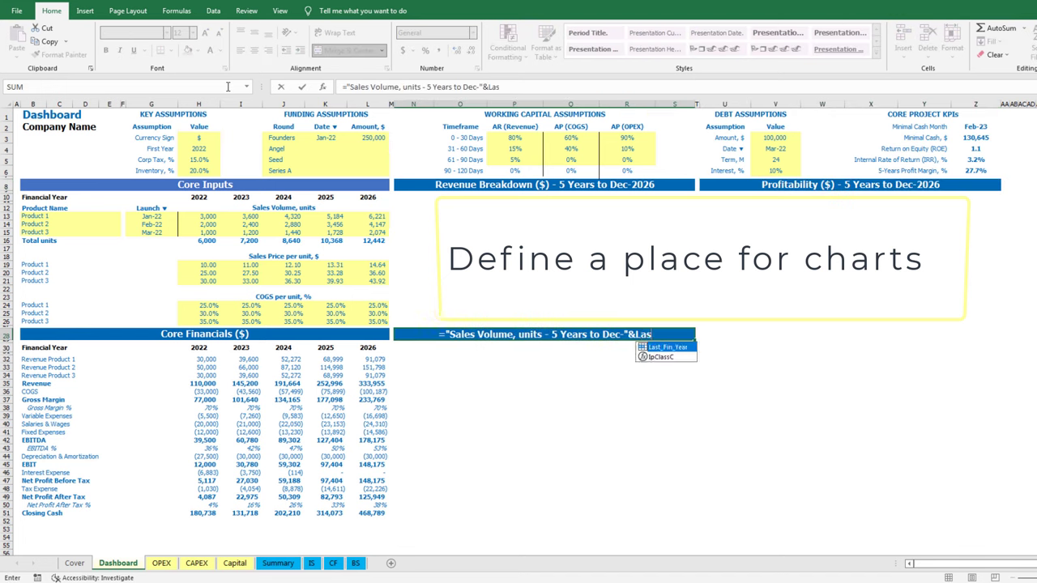
{"action": "key", "text": "Tab"}
Title the row 28 banner across U:Z with the formula ="Cash Flow ("&Currency&") - 5 Years to Dec-"&Last_Fin_Year
{"action": "type", "text": "=\"Cash Flow (\"&Curr"}
{"action": "type", "text": "to Dec-\"&Last"}
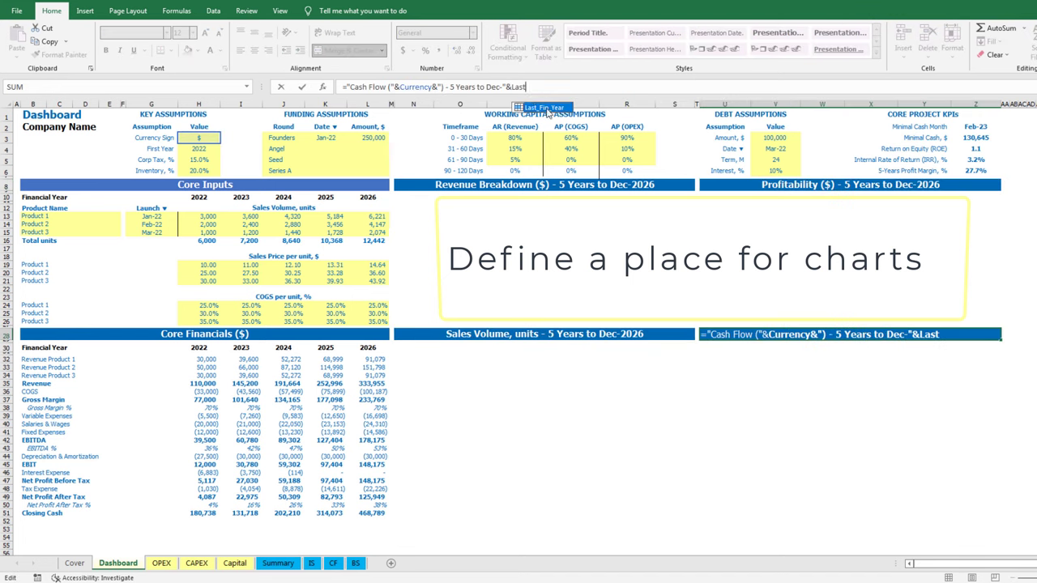
{"action": "key", "text": "Tab"}
{"action": "key", "text": "Return"}
Add bottom borders under the Core Financials year header H30:L30 and the year values directly above the subtotal rows
{"action": "left_click", "coordinate": [207, 349]}
{"action": "key", "text": "shift+Right"}
{"action": "key", "text": "shift+Right"}
{"action": "key", "text": "shift+Right"}
{"action": "key", "text": "shift+Right"}
{"action": "key", "text": "Down"}
{"action": "key", "text": "Down"}
{"action": "key", "text": "Down"}
{"action": "key", "text": "Down"}
{"action": "key", "text": "Down"}
{"action": "key", "text": "Down"}
{"action": "key", "text": "Down"}
{"action": "key", "text": "Down"}
{"action": "key", "text": "Down"}
{"action": "key", "text": "Down"}
{"action": "key", "text": "Down"}
{"action": "key", "text": "Down"}
{"action": "key", "text": "Down"}
{"action": "key", "text": "Down"}
{"action": "key", "text": "shift+Right"}
{"action": "key", "text": "shift+Right"}
{"action": "key", "text": "shift+Right"}
{"action": "key", "text": "shift+Right"}
{"action": "key", "text": "Down"}
{"action": "key", "text": "Down"}
{"action": "key", "text": "Down"}
{"action": "key", "text": "Down"}
Apply a Bottom Double Border to the COGS values in H36:L36 of the Core Financials table
{"action": "left_click_drag", "start_coordinate": [207, 392], "coordinate": [367, 392]}
{"action": "left_click", "coordinate": [171, 50]}
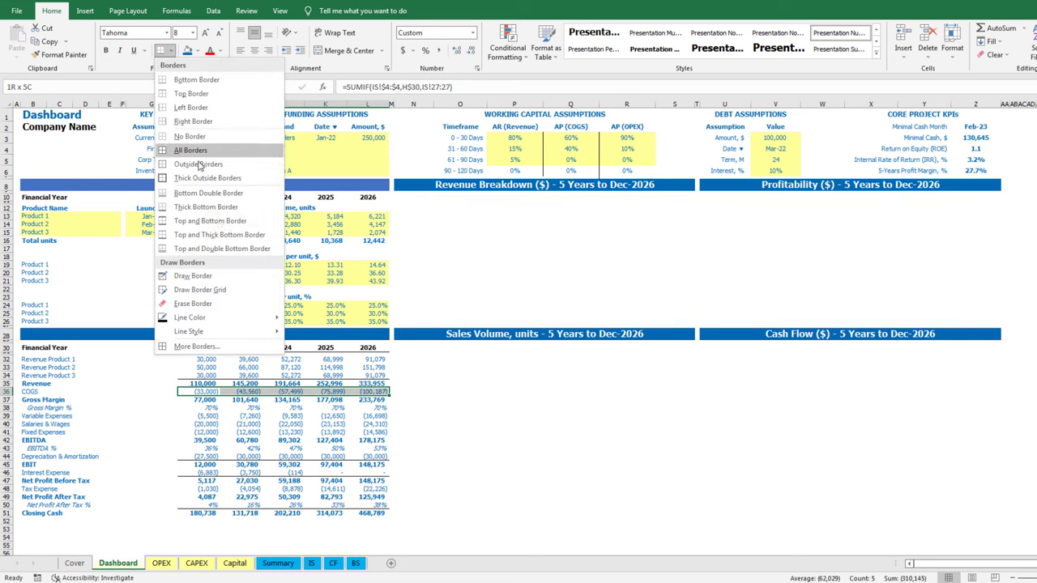
{"action": "left_click", "coordinate": [208, 193]}
{"action": "key", "text": "shift+Right"}
{"action": "key", "text": "shift+Right"}
{"action": "key", "text": "shift+Right"}
{"action": "key", "text": "shift+Right"}
Apply borders to the Key Assumptions, Funding Assumptions and Working Capital Assumptions blocks at the start of the Dashboard
{"action": "key", "text": "ctrl+Home"}
{"action": "left_click_drag", "start_coordinate": [976, 127], "coordinate": [976, 171]}
{"action": "left_click", "coordinate": [171, 50]}
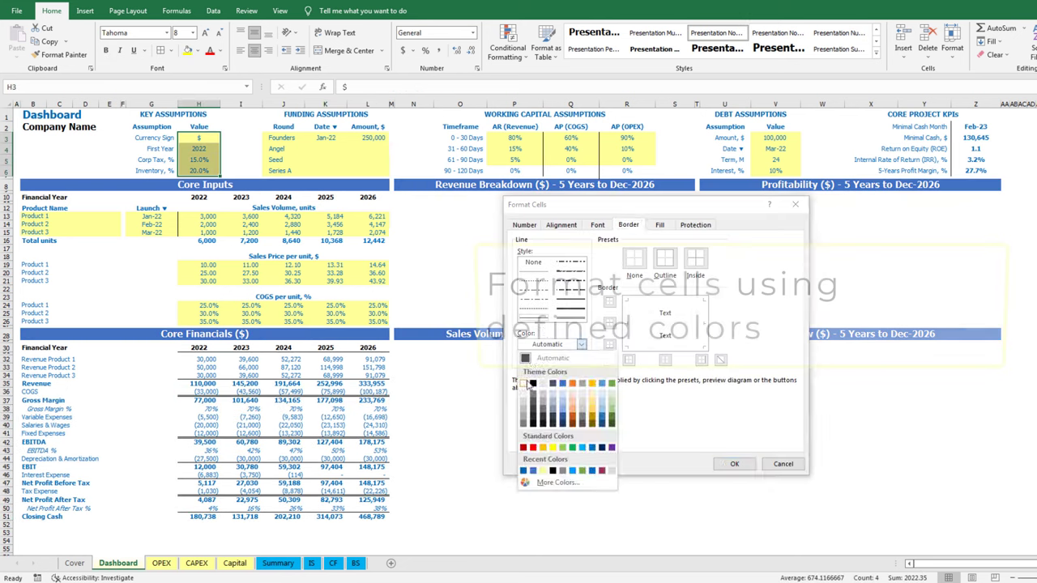
{"action": "key", "text": "F4"}
{"action": "left_click_drag", "start_coordinate": [326, 115], "coordinate": [325, 171]}
{"action": "left_click_drag", "start_coordinate": [544, 115], "coordinate": [627, 170]}
{"action": "key", "text": "F4"}
Border the header and columns inside Working Capital Assumptions, and outline the Debt Assumptions and Core Project KPIs blocks
{"action": "left_click_drag", "start_coordinate": [570, 137], "coordinate": [571, 171]}
{"action": "left_click_drag", "start_coordinate": [460, 126], "coordinate": [627, 127]}
{"action": "left_click_drag", "start_coordinate": [515, 126], "coordinate": [516, 171]}
{"action": "left_click_drag", "start_coordinate": [745, 114], "coordinate": [775, 171]}
{"action": "left_click_drag", "start_coordinate": [924, 114], "coordinate": [976, 171]}
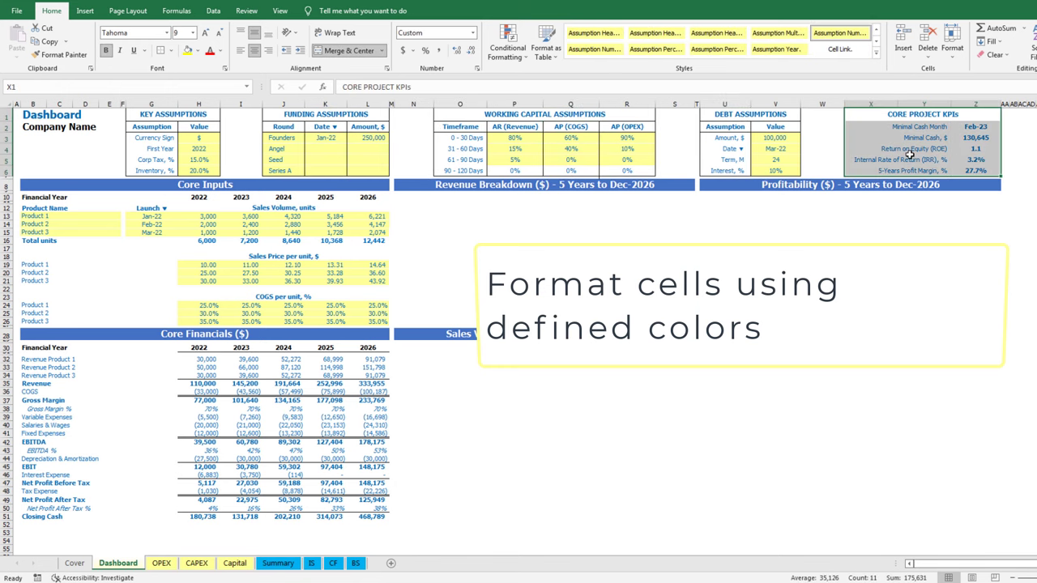
{"action": "key", "text": "F4"}
Add borders to the product name and launch cells, the COGS percentages and the Core Inputs year header
{"action": "left_click_drag", "start_coordinate": [62, 216], "coordinate": [151, 232]}
{"action": "left_click_drag", "start_coordinate": [207, 305], "coordinate": [367, 322]}
{"action": "left_click_drag", "start_coordinate": [200, 198], "coordinate": [367, 197]}
{"action": "left_click", "coordinate": [171, 51]}
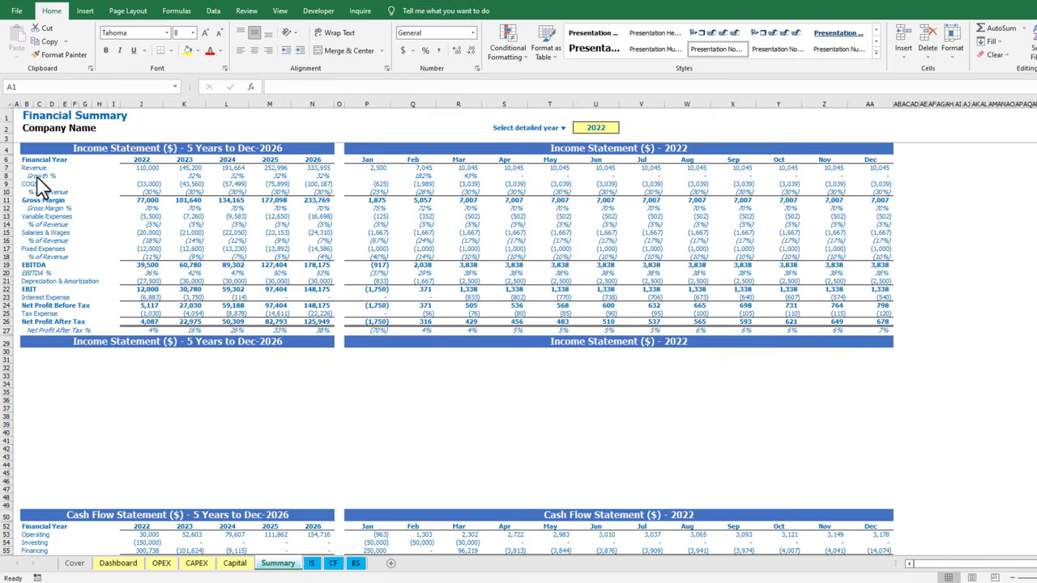
On the Summary sheet, insert a 2-D Line with Markers chart from the five-year Revenue, EBITDA and Net Profit After Tax rows
{"action": "key", "text": "F2"}
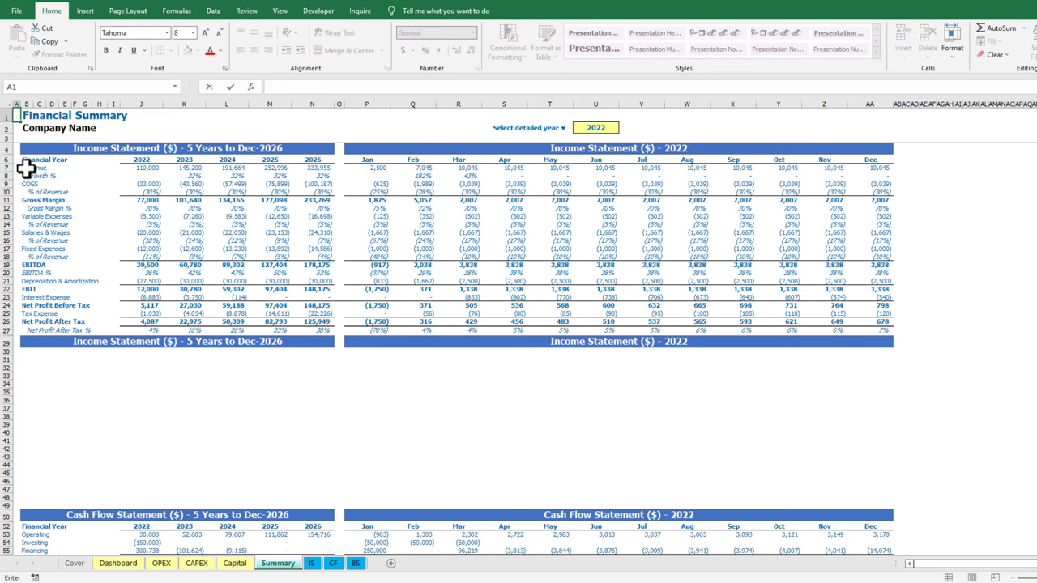
{"action": "left_click_drag", "start_coordinate": [138, 167], "coordinate": [304, 165]}
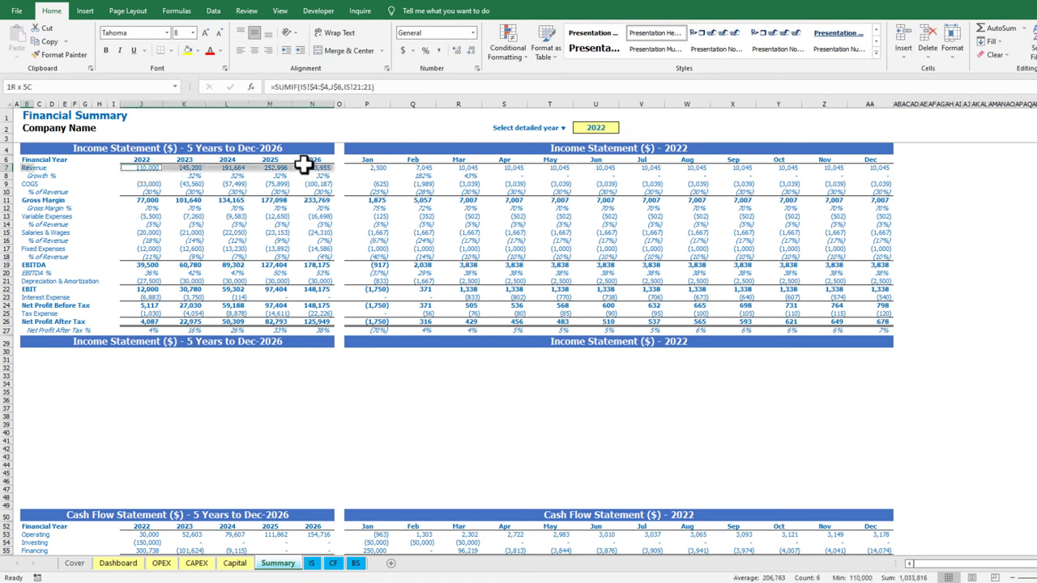
{"action": "left_click", "coordinate": [29, 266], "text": "ctrl"}
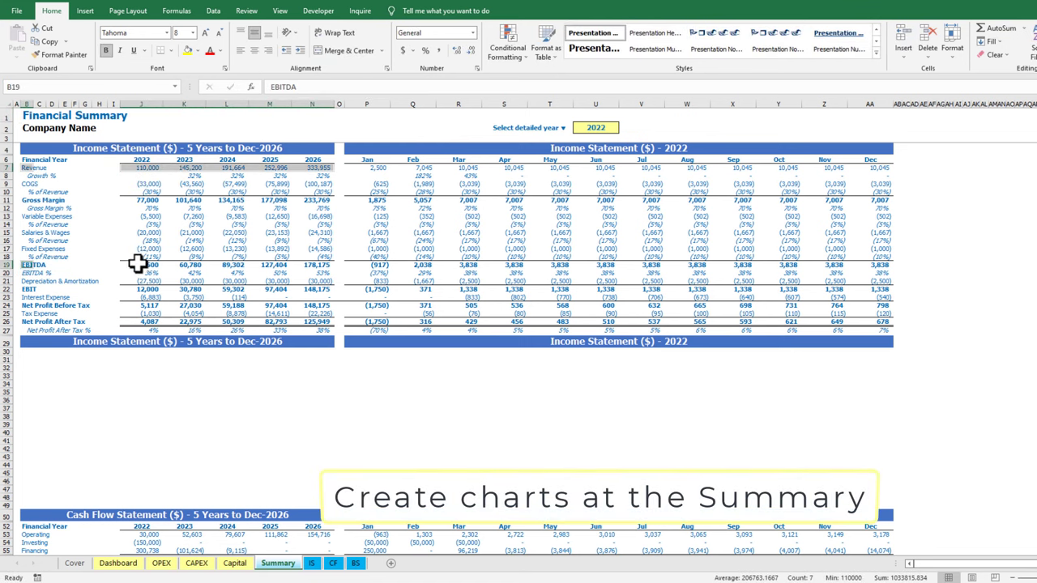
{"action": "left_click_drag", "start_coordinate": [137, 264], "coordinate": [315, 261]}
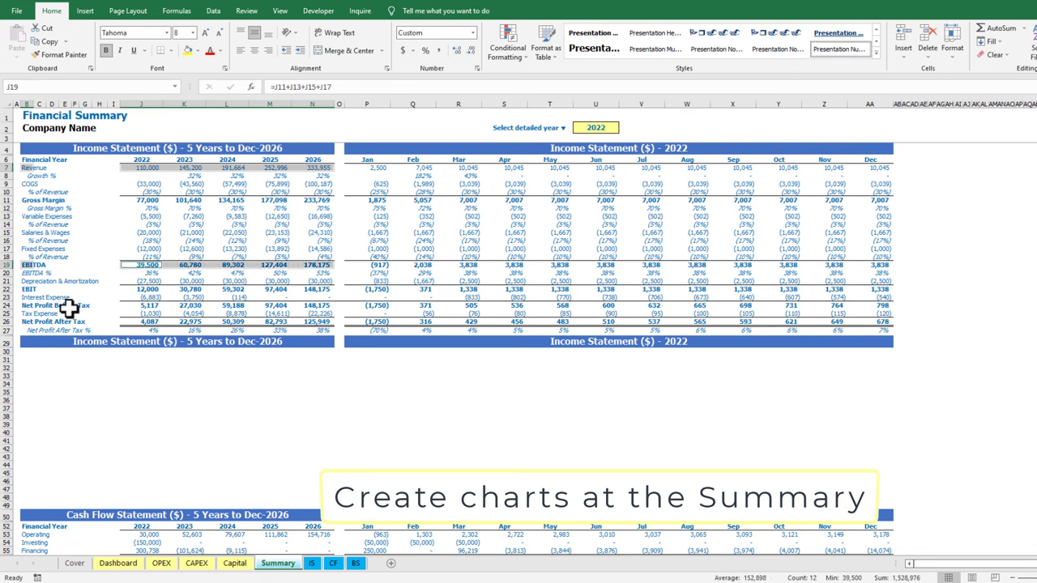
{"action": "left_click", "coordinate": [27, 322], "text": "ctrl"}
{"action": "left_click_drag", "start_coordinate": [158, 323], "coordinate": [315, 324]}
{"action": "left_click", "coordinate": [86, 11]}
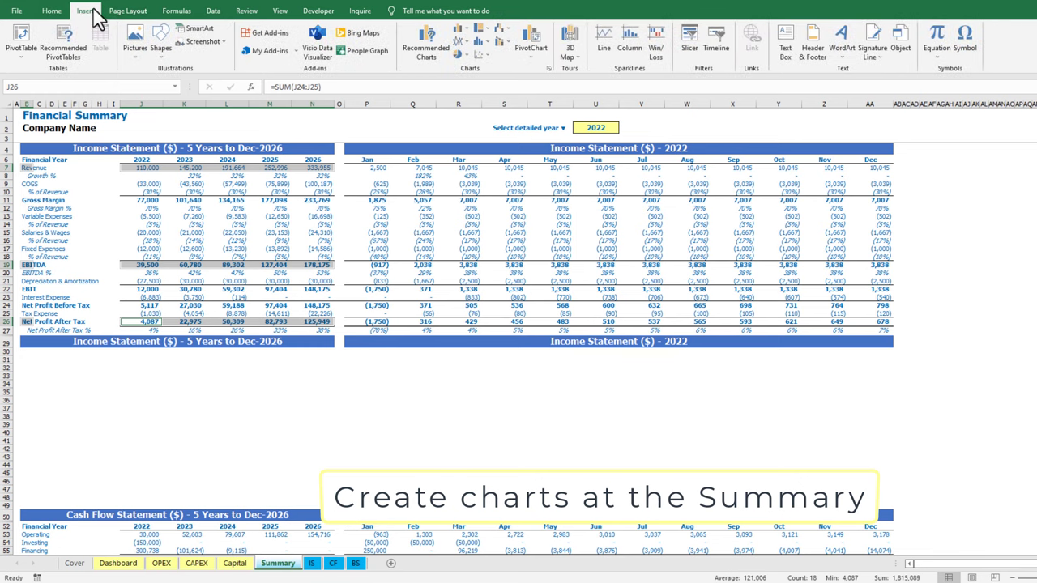
{"action": "left_click", "coordinate": [466, 43]}
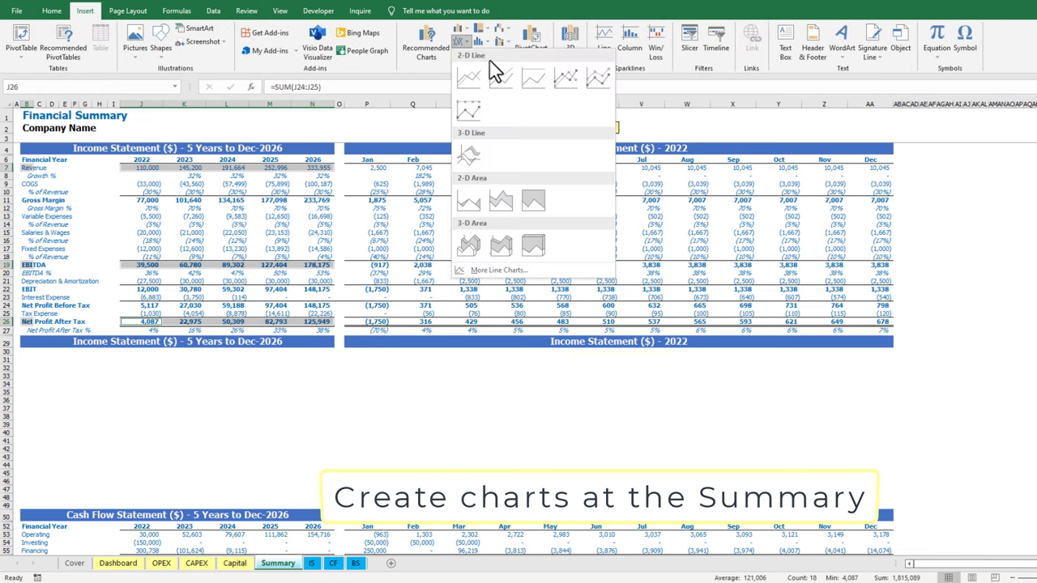
{"action": "left_click", "coordinate": [567, 79]}
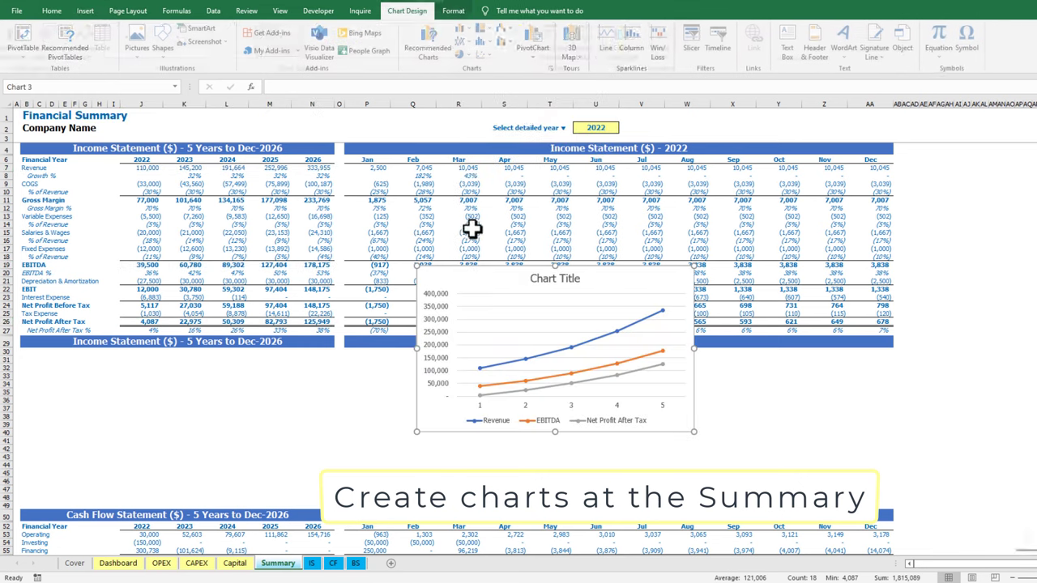
Move the chart into the empty area beneath the five-year Income Statement banner and toggle Snap to Grid
{"action": "left_click_drag", "start_coordinate": [454, 279], "coordinate": [84, 356]}
{"action": "left_click", "coordinate": [455, 13]}
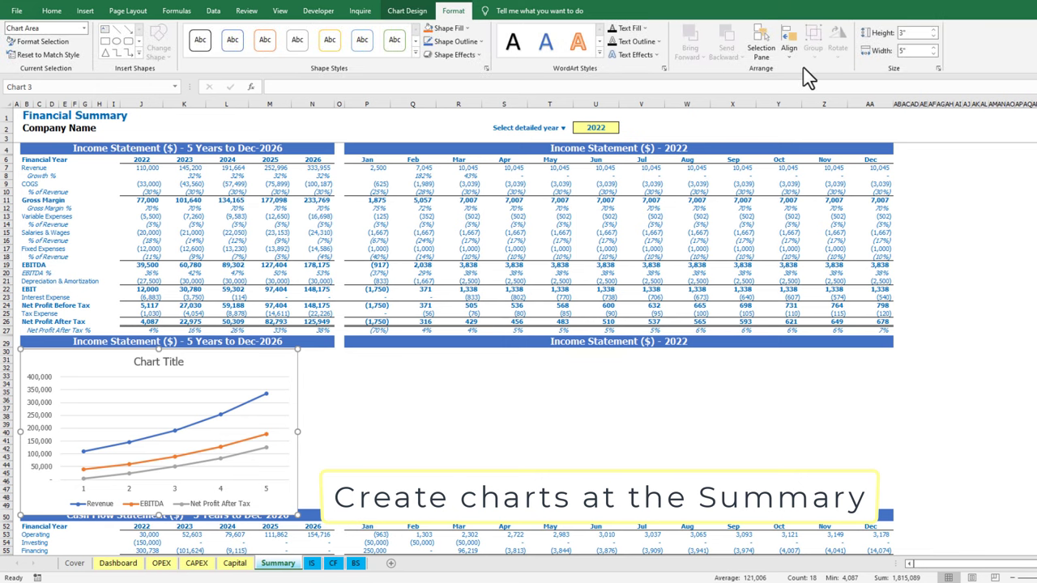
{"action": "left_click", "coordinate": [785, 65]}
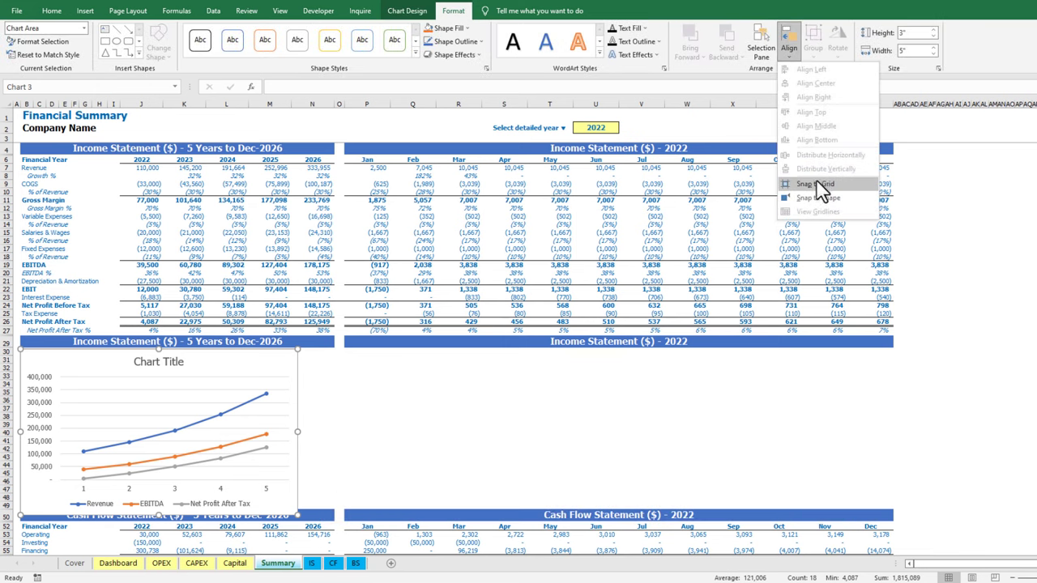
{"action": "left_click", "coordinate": [817, 185]}
Fit the chart to the space between the two five-year banners, about 2.92" high and 5.65" wide
{"action": "left_click_drag", "start_coordinate": [261, 359], "coordinate": [261, 355]}
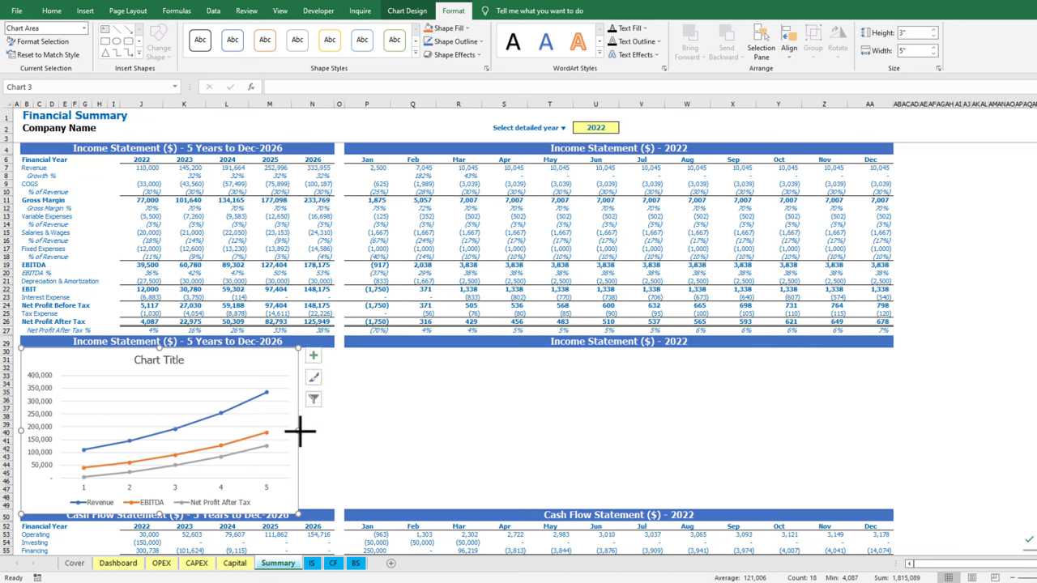
{"action": "left_click_drag", "start_coordinate": [300, 432], "coordinate": [333, 431]}
{"action": "left_click_drag", "start_coordinate": [177, 516], "coordinate": [179, 504]}
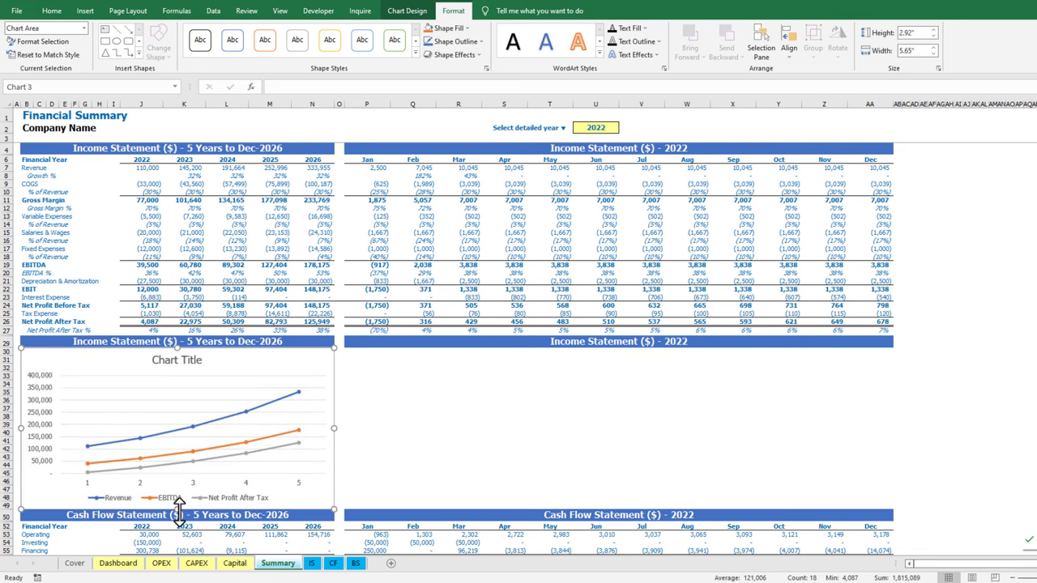
Set the chart area's border to No line and delete the chart title
{"action": "right_click", "coordinate": [264, 365]}
{"action": "left_click", "coordinate": [323, 345]}
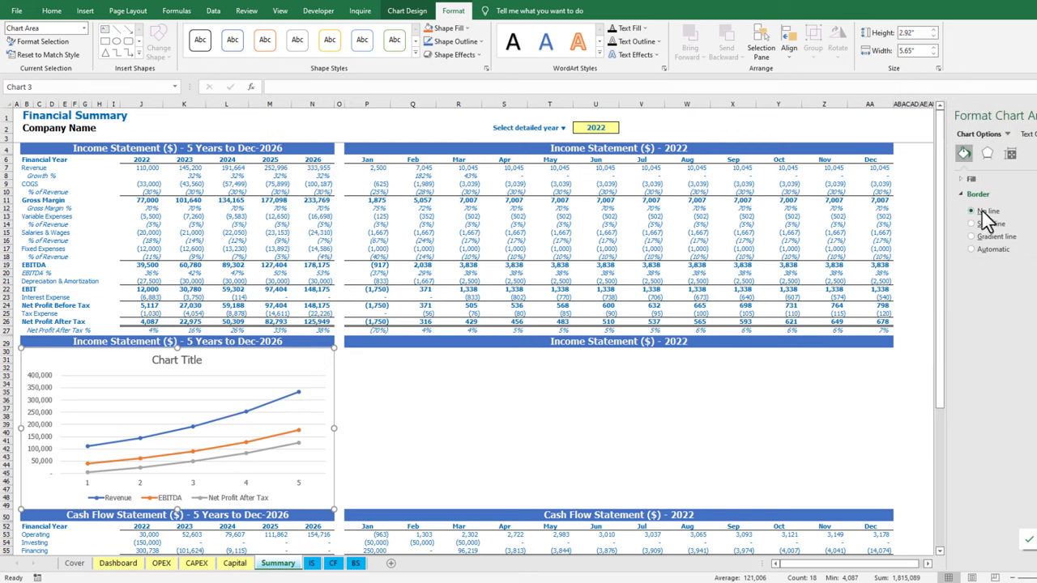
{"action": "left_click", "coordinate": [164, 363]}
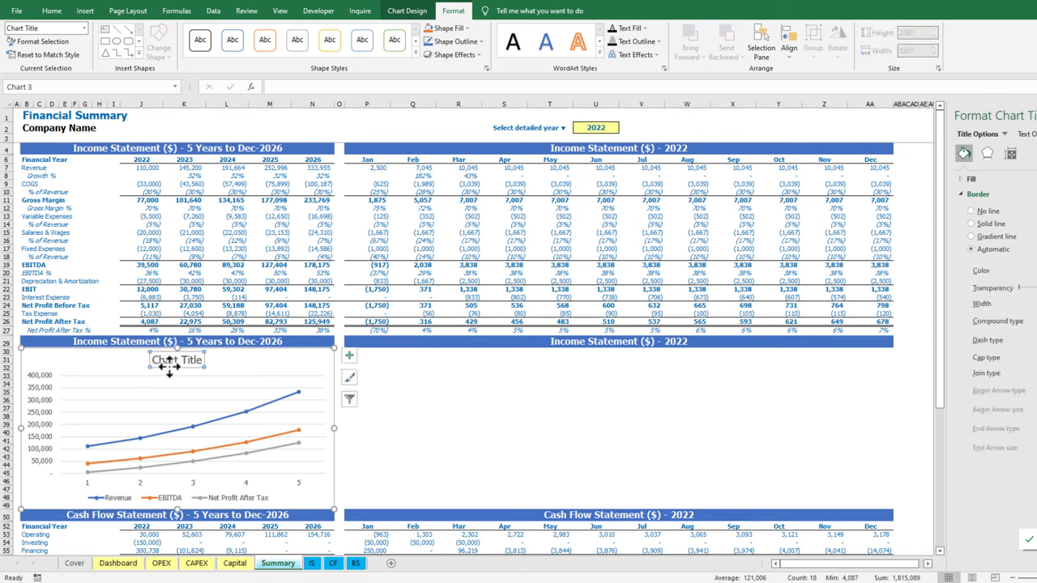
{"action": "key", "text": "Delete"}
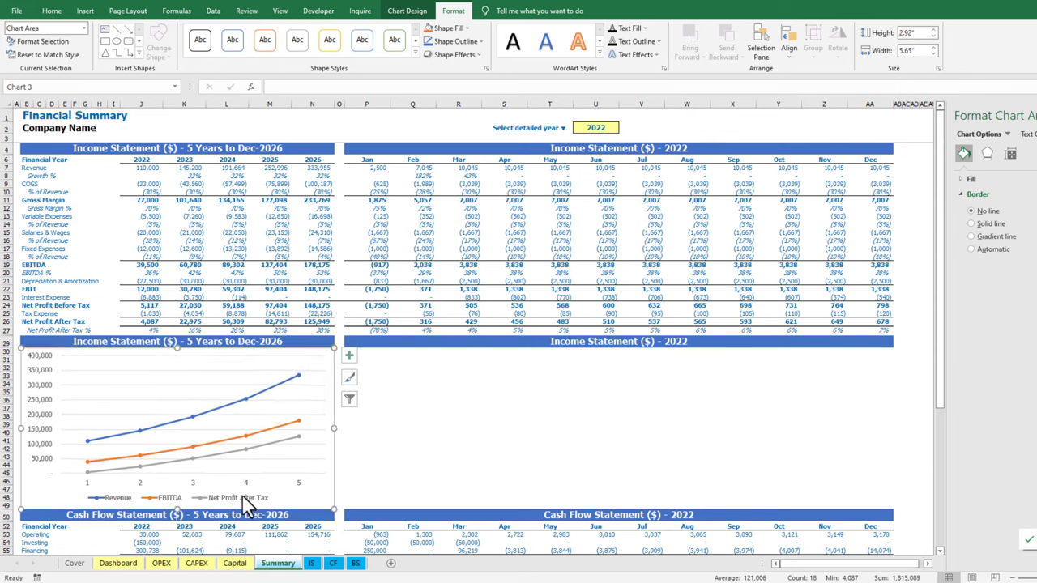
Position the line chart's legend at the top of the chart
{"action": "left_click", "coordinate": [351, 356]}
{"action": "left_click", "coordinate": [446, 450]}
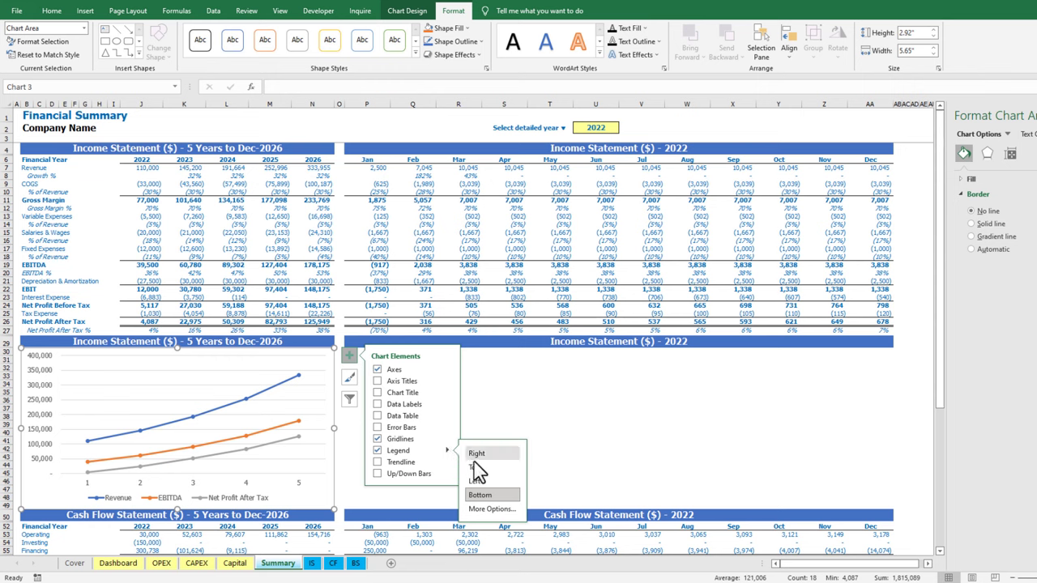
{"action": "left_click", "coordinate": [475, 467]}
Format the chart legend text as bold at font size 8
{"action": "left_click", "coordinate": [235, 358]}
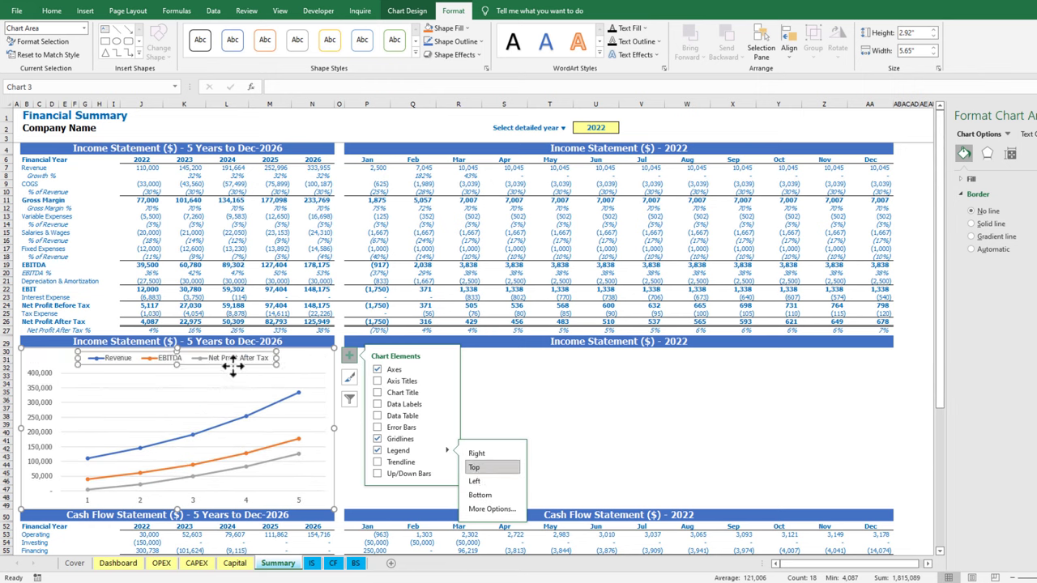
{"action": "left_click", "coordinate": [48, 11]}
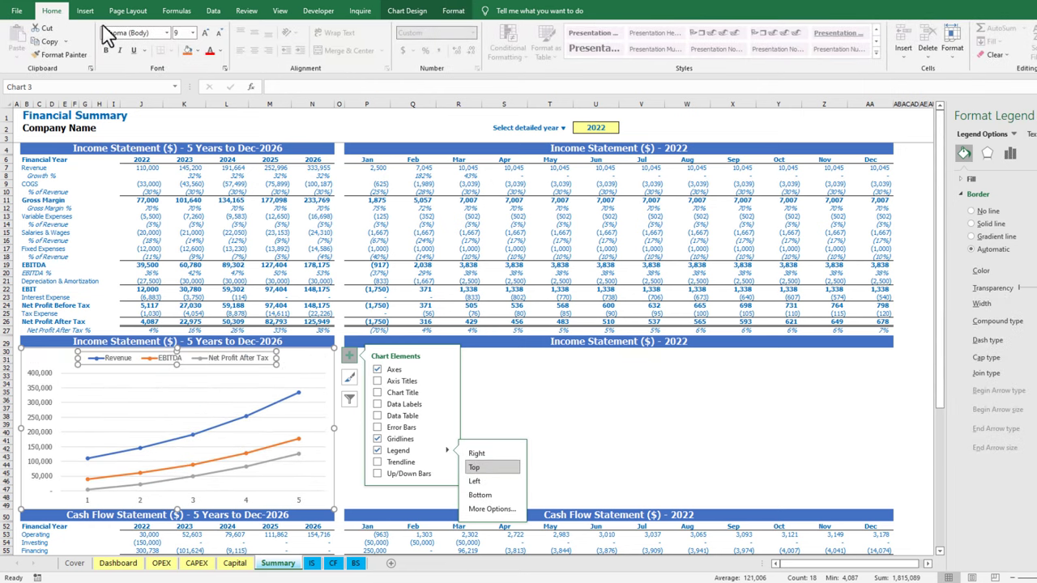
{"action": "left_click", "coordinate": [183, 38]}
{"action": "type", "text": "8"}
{"action": "key", "text": "Return"}
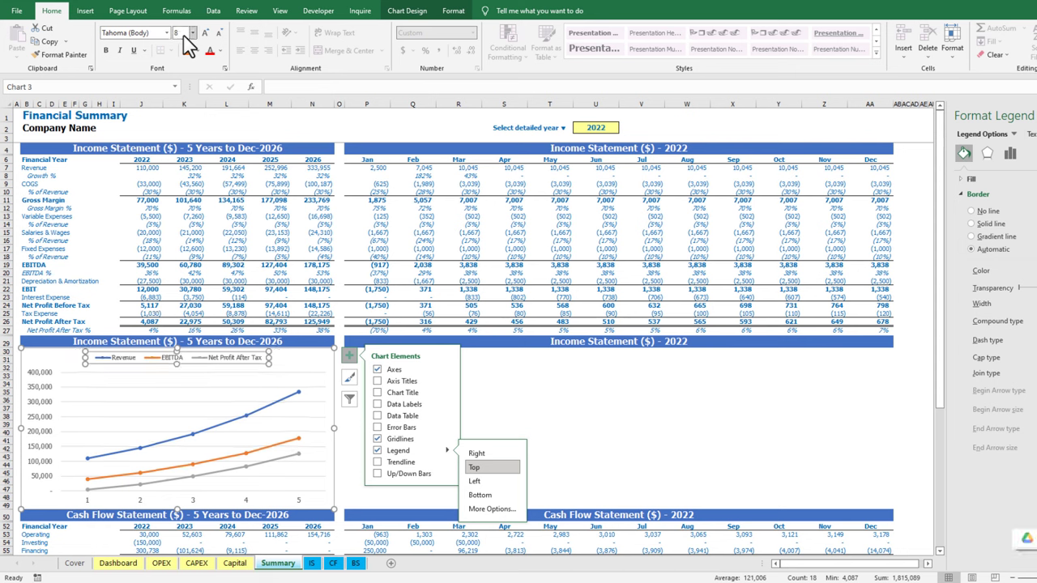
{"action": "left_click", "coordinate": [105, 51]}
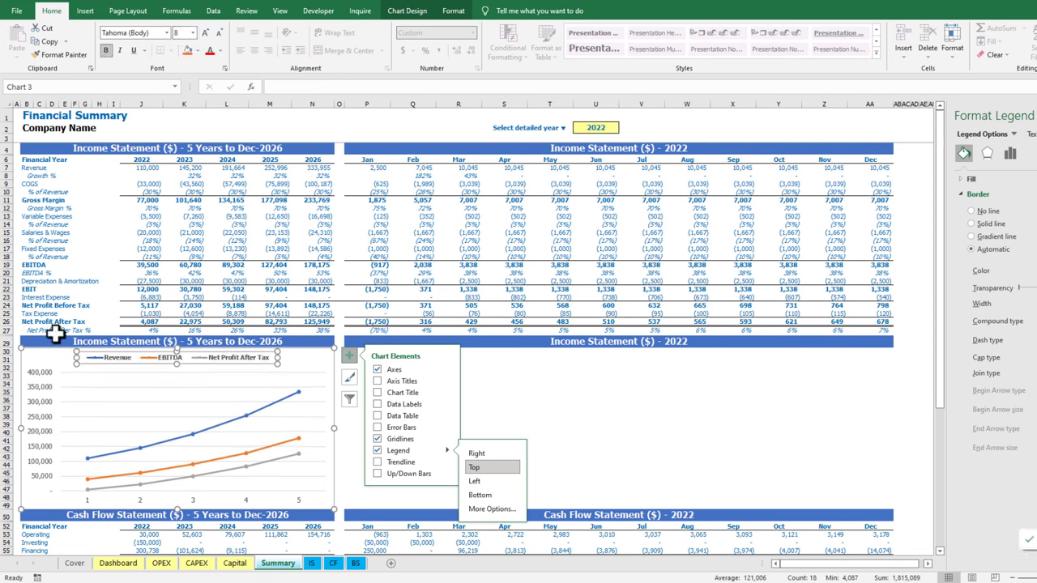
Set the font size of the chart's vertical axis labels to 8
{"action": "left_click", "coordinate": [36, 415]}
{"action": "left_click", "coordinate": [39, 421]}
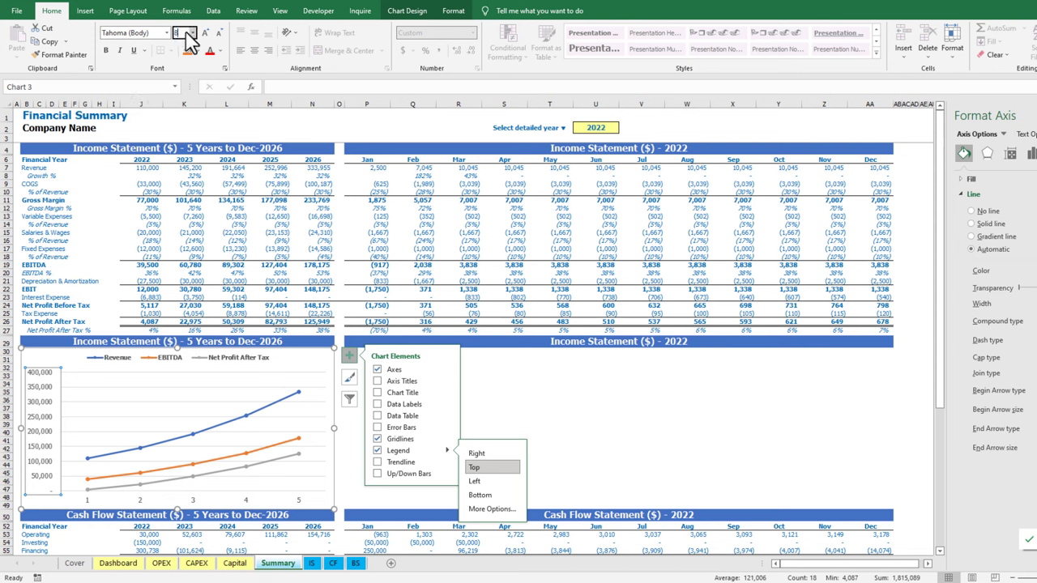
{"action": "key", "text": "Return"}
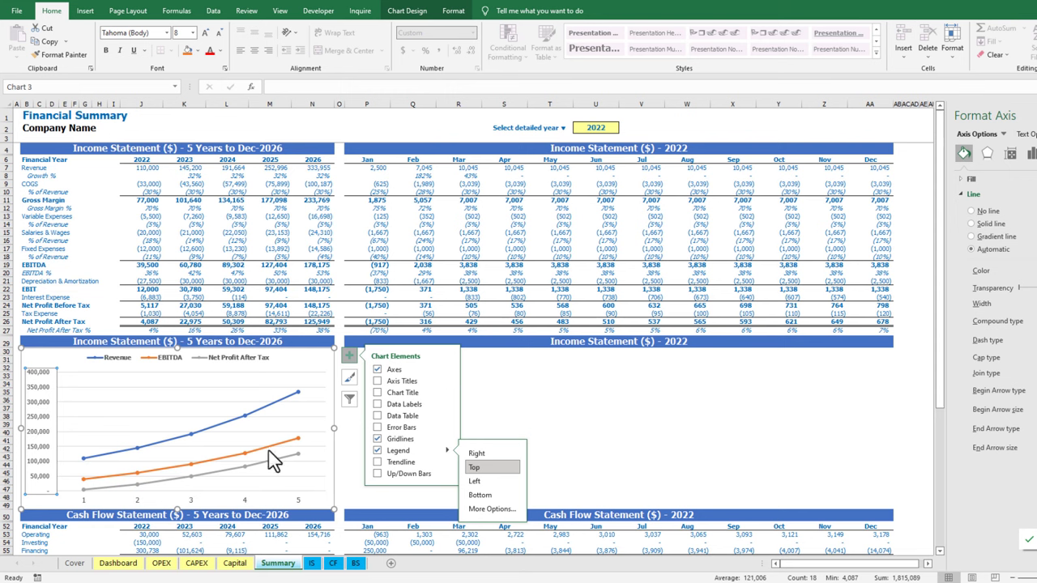
Use the years in Summary!$J$6:$N$6 as the chart's horizontal axis labels in the data source
{"action": "left_click", "coordinate": [183, 423]}
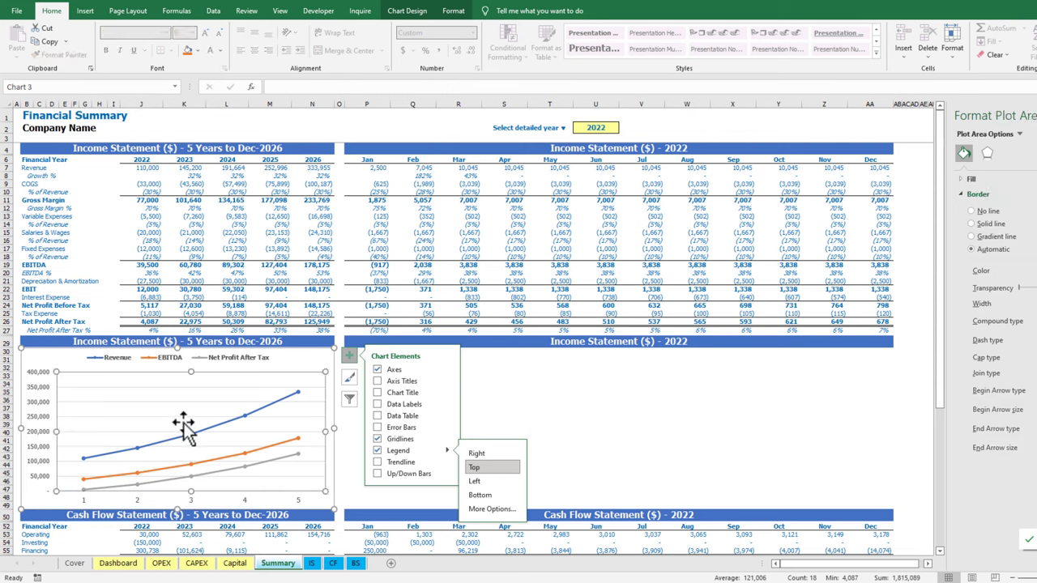
{"action": "right_click", "coordinate": [184, 423]}
{"action": "left_click", "coordinate": [222, 487]}
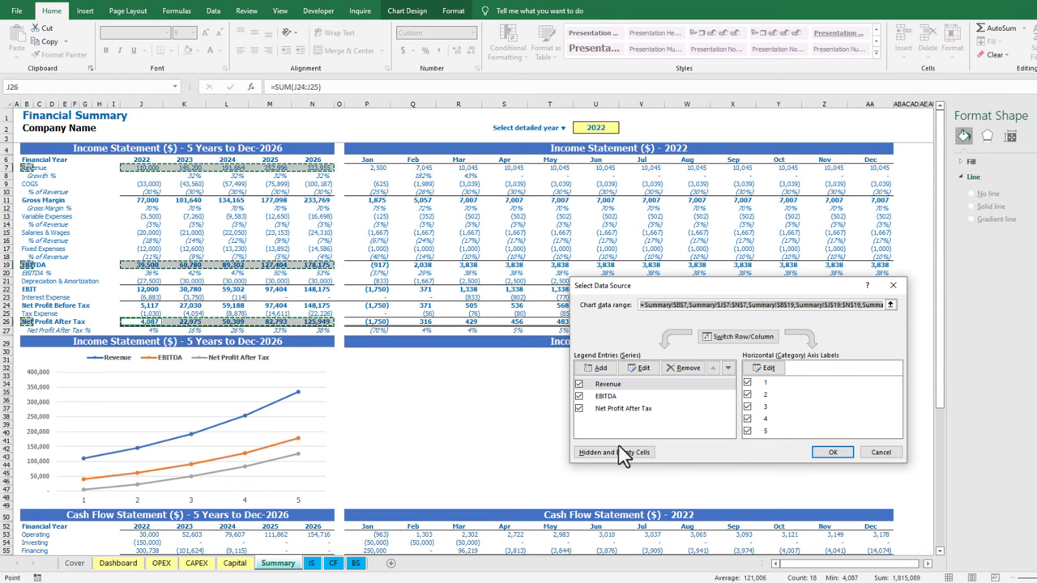
{"action": "left_click", "coordinate": [766, 373]}
{"action": "left_click_drag", "start_coordinate": [146, 161], "coordinate": [310, 161]}
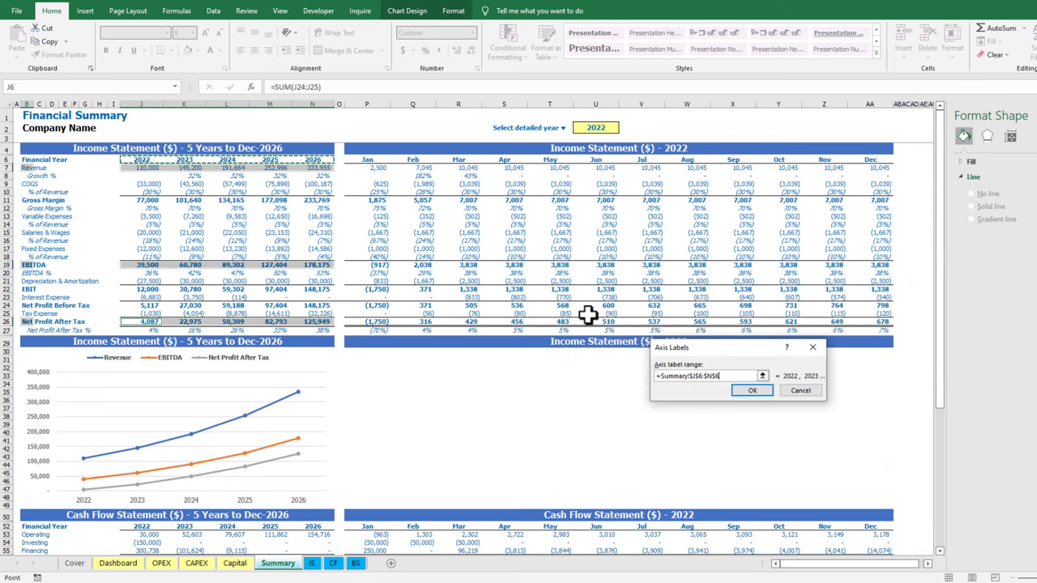
{"action": "left_click", "coordinate": [750, 391]}
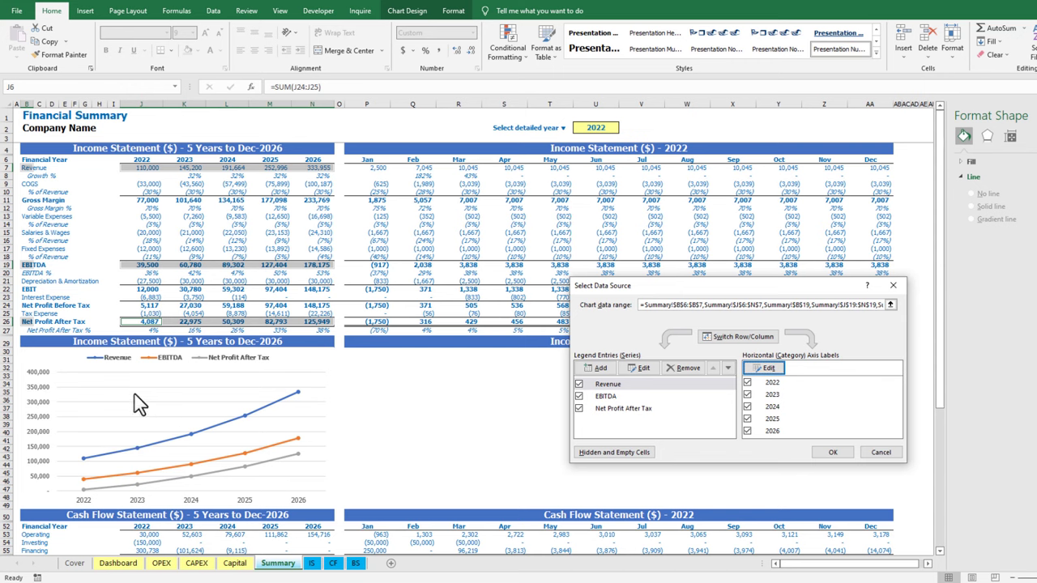
{"action": "left_click", "coordinate": [832, 452]}
Set the chart legend's font color to Automatic
{"action": "left_click", "coordinate": [269, 358]}
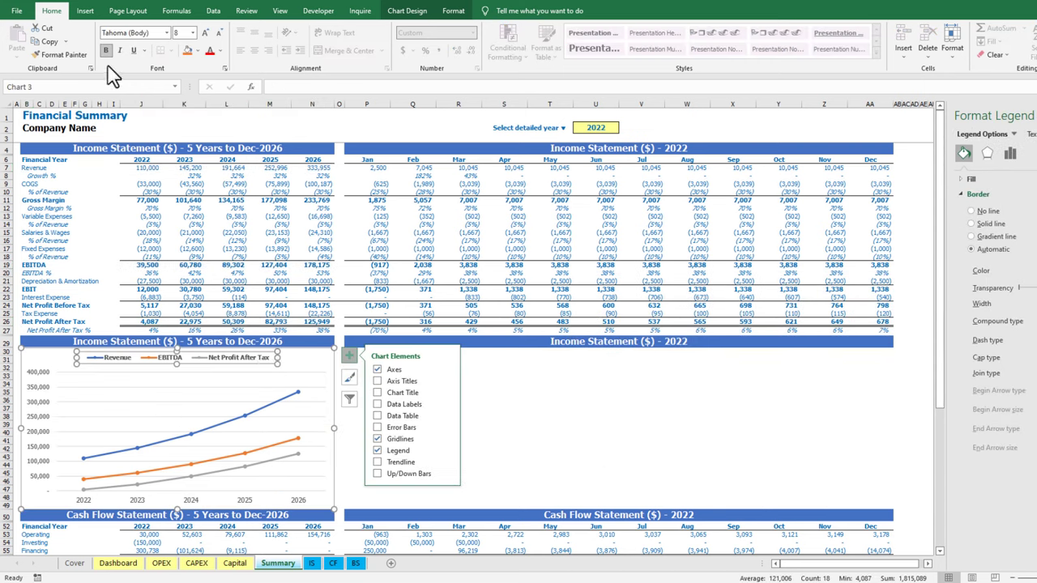
{"action": "left_click", "coordinate": [221, 52]}
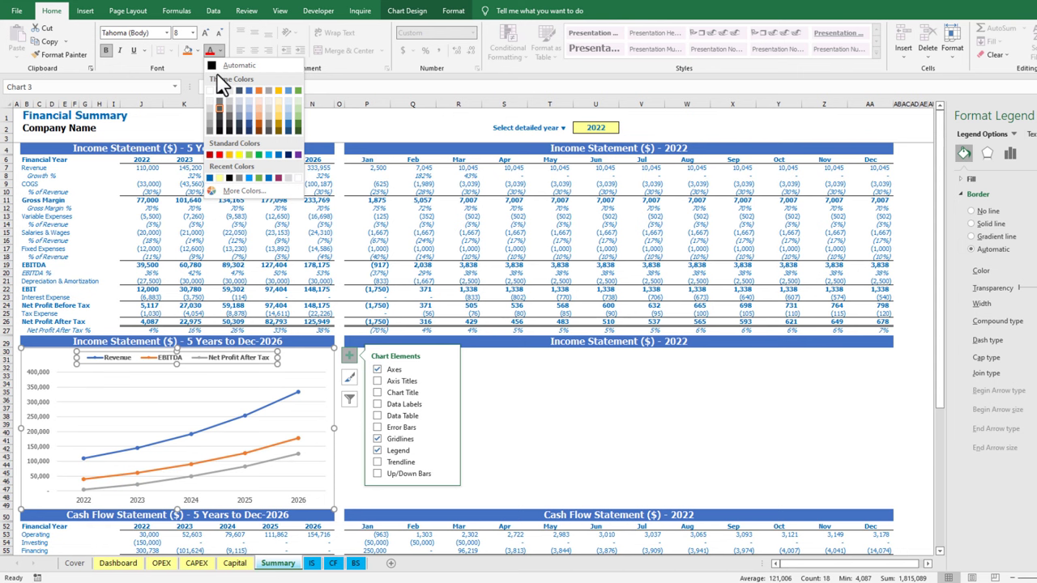
{"action": "left_click", "coordinate": [215, 70]}
Set the font color of the 5-year chart's vertical and horizontal axis labels to Automatic and add primary major vertical gridlines
{"action": "left_click", "coordinate": [44, 409]}
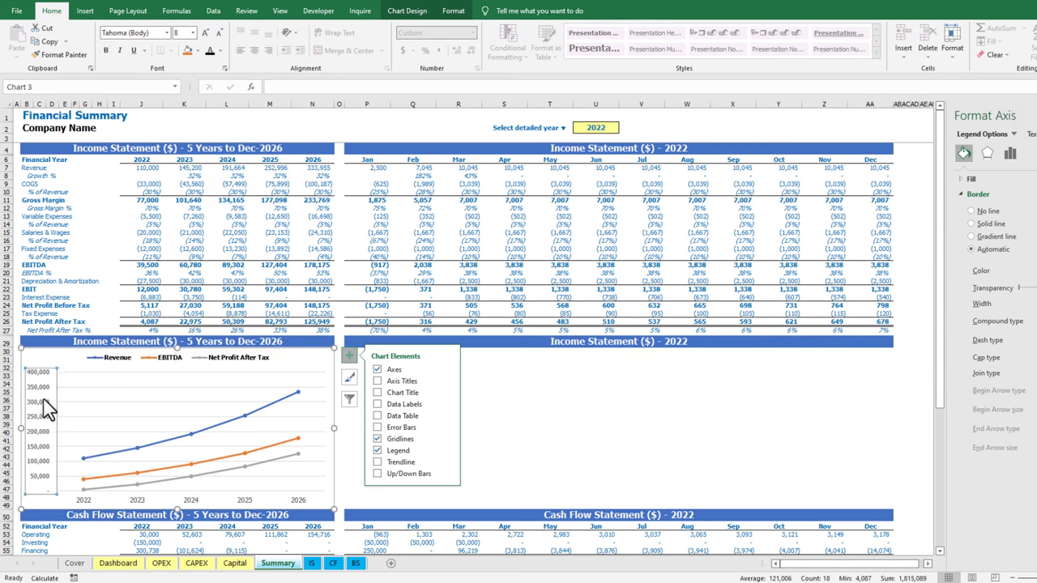
{"action": "left_click", "coordinate": [196, 499]}
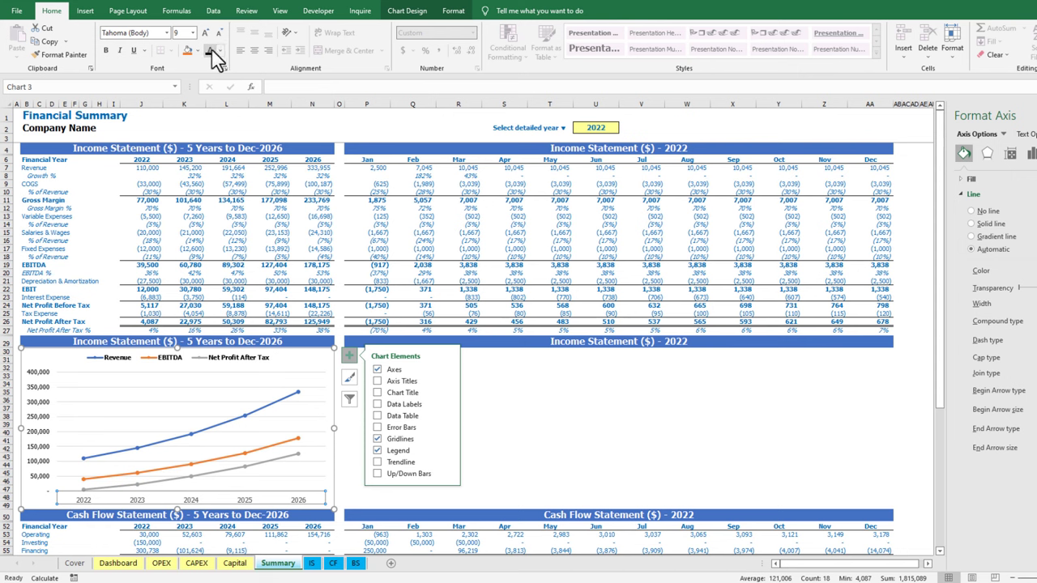
{"action": "left_click", "coordinate": [448, 438]}
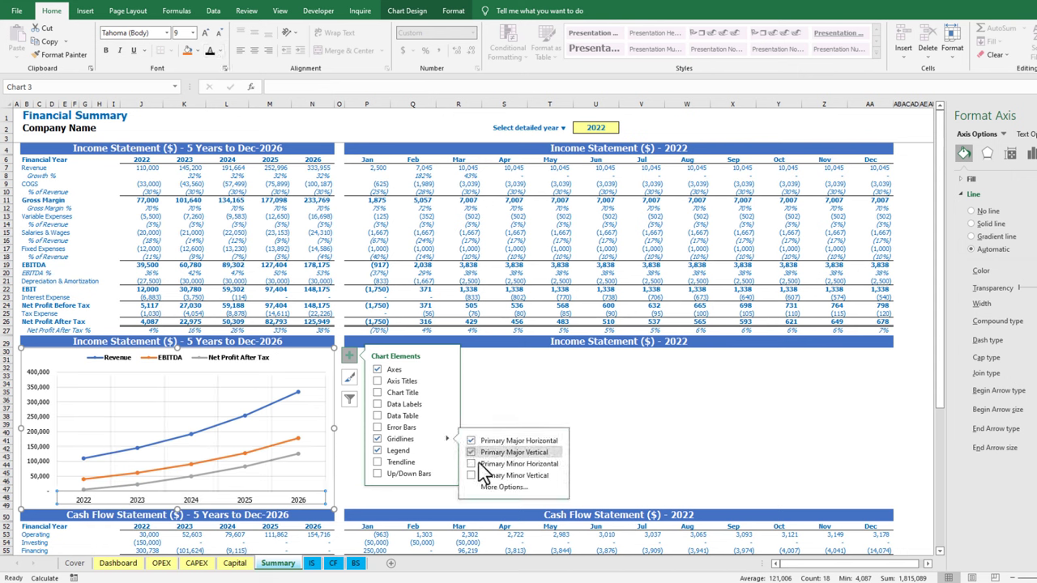
{"action": "left_click", "coordinate": [530, 380]}
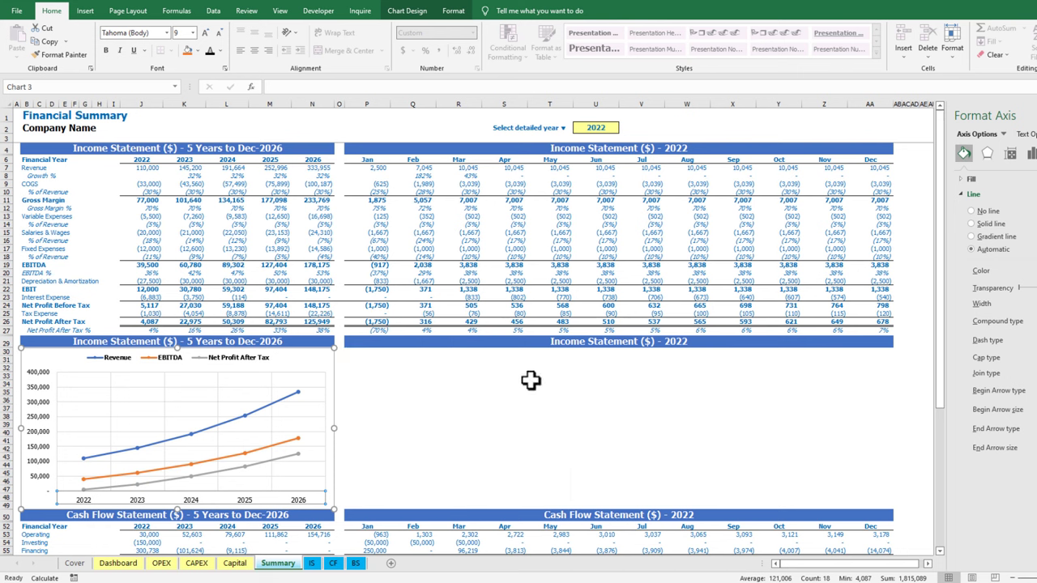
Format the 5-year chart's horizontal axis labels as bold at size 8 and make its vertical axis labels bold
{"action": "left_click", "coordinate": [257, 502]}
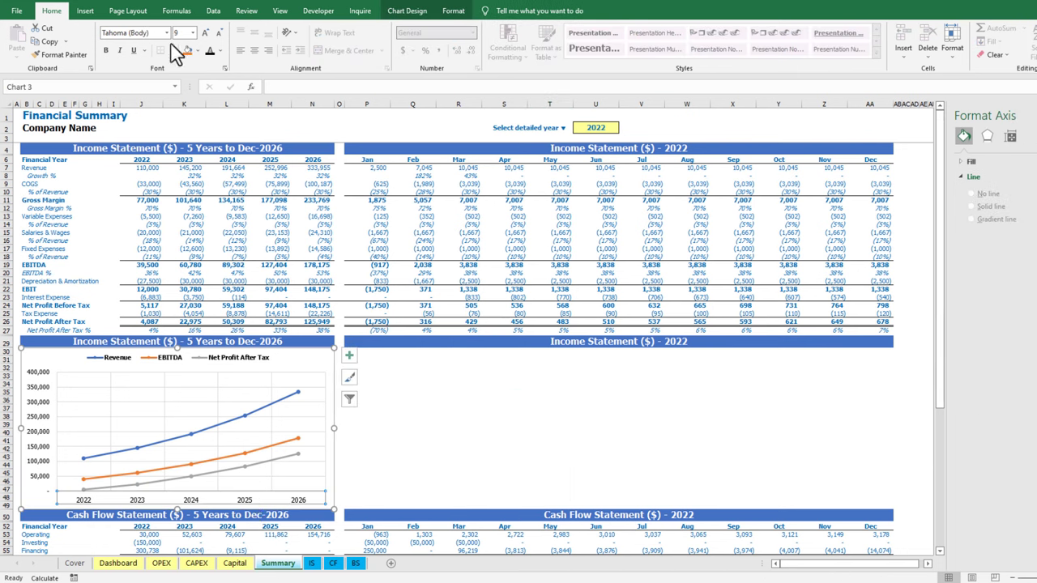
{"action": "left_click", "coordinate": [193, 33]}
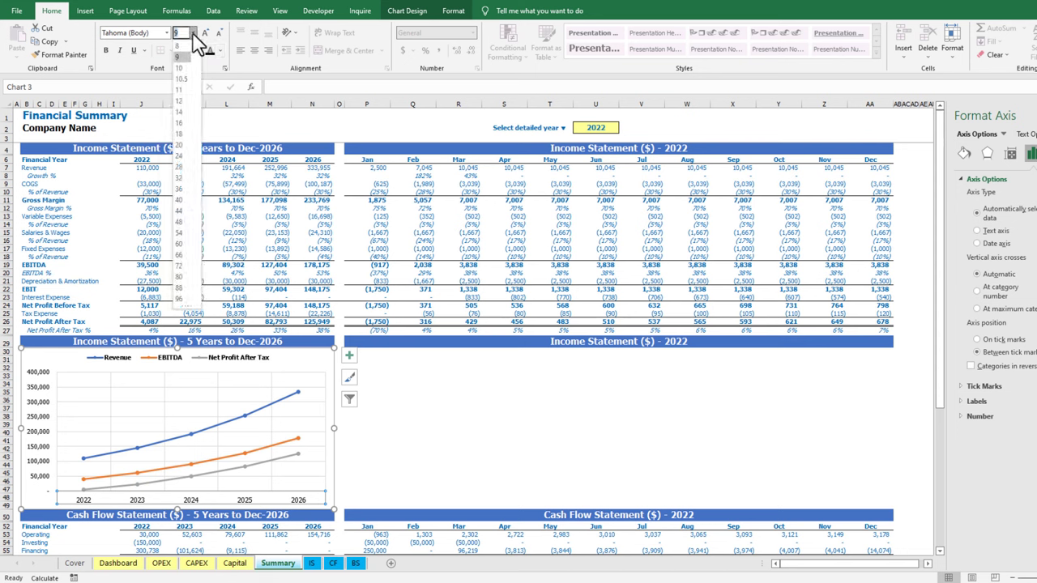
{"action": "left_click", "coordinate": [180, 46]}
{"action": "left_click", "coordinate": [105, 50]}
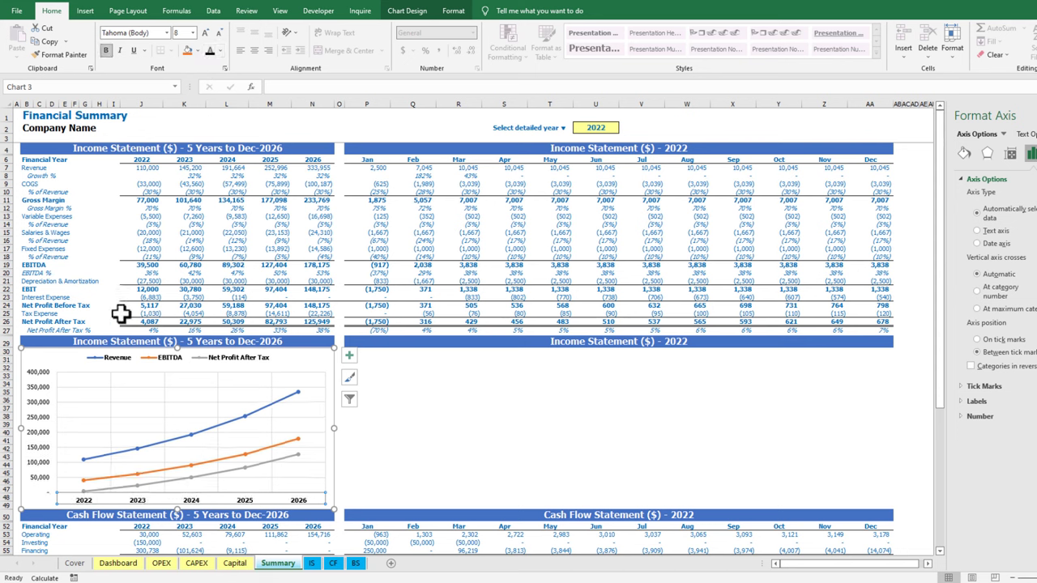
{"action": "left_click", "coordinate": [52, 423]}
{"action": "left_click", "coordinate": [105, 50]}
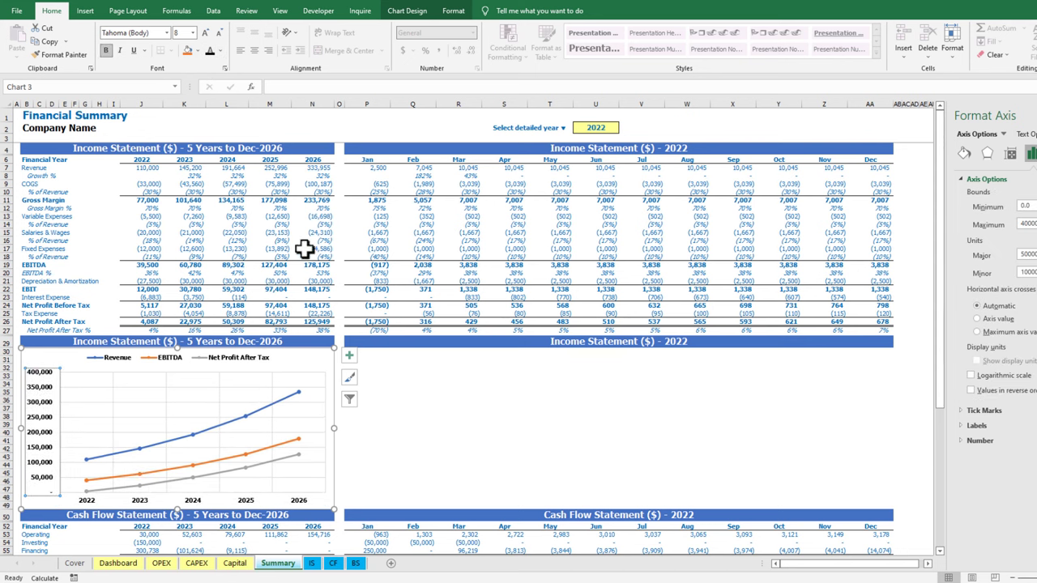
Recolor the 5-year chart's vertical and horizontal major gridlines with a darker gray
{"action": "left_click", "coordinate": [170, 402]}
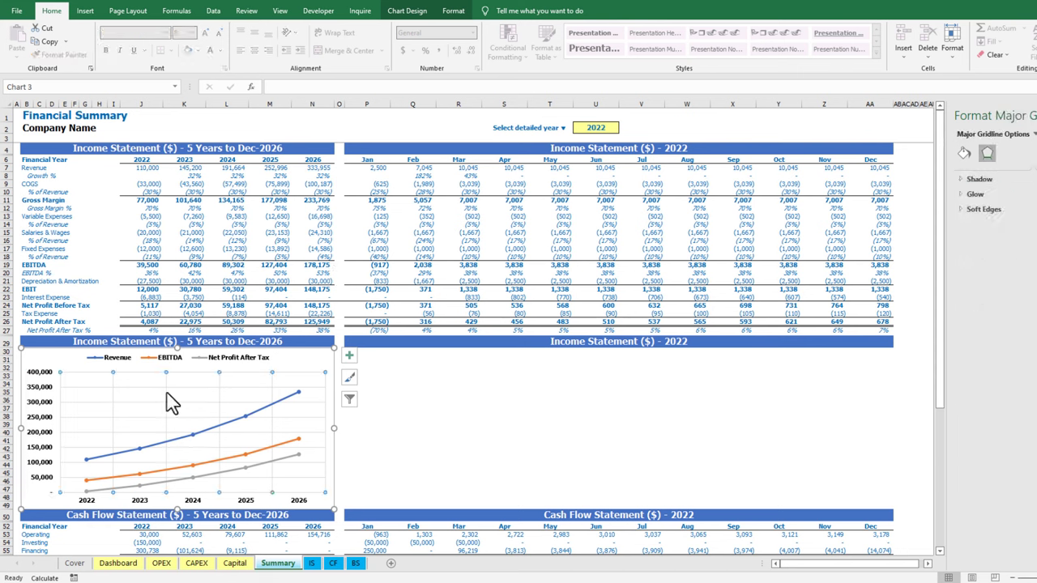
{"action": "right_click", "coordinate": [170, 403]}
{"action": "left_click", "coordinate": [964, 153]}
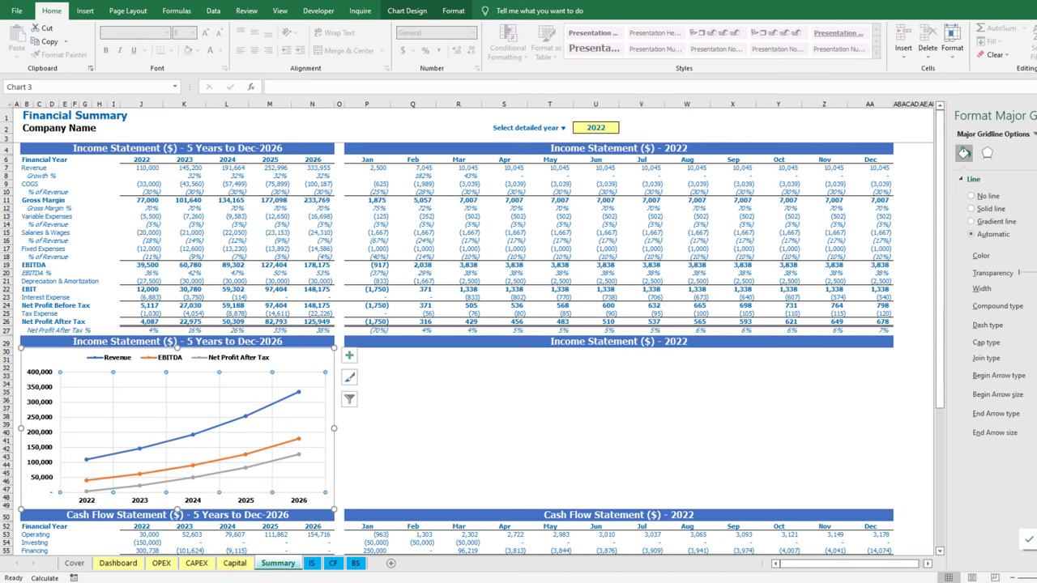
{"action": "left_click", "coordinate": [1036, 255]}
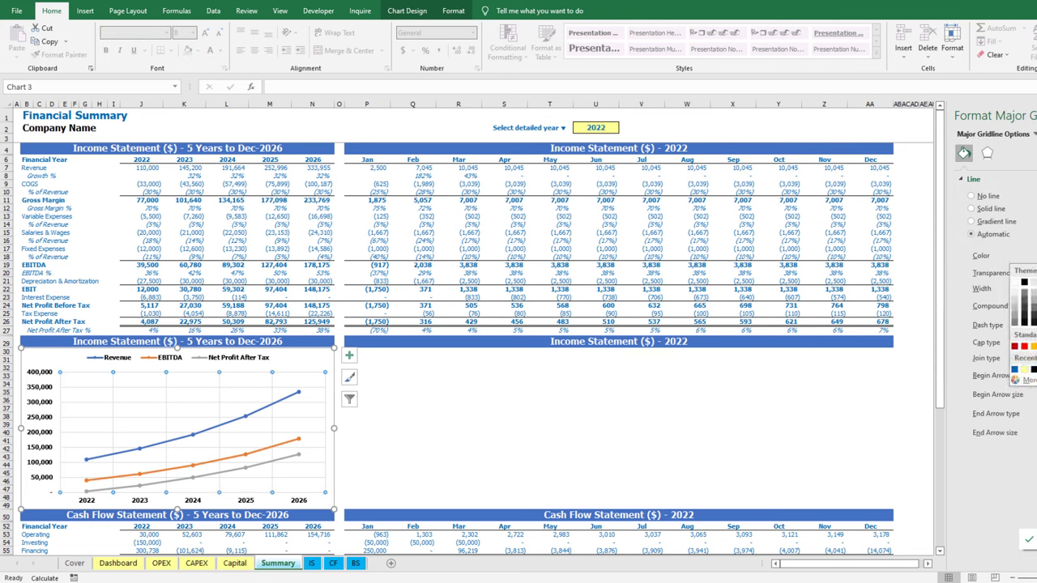
{"action": "left_click", "coordinate": [1034, 306]}
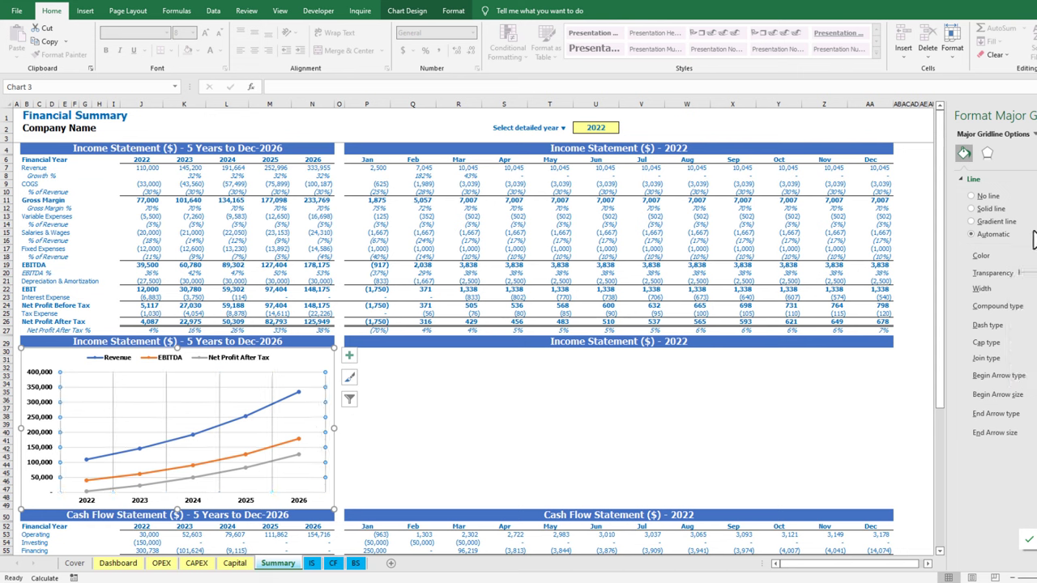
{"action": "left_click", "coordinate": [1034, 256]}
{"action": "left_click", "coordinate": [1014, 313]}
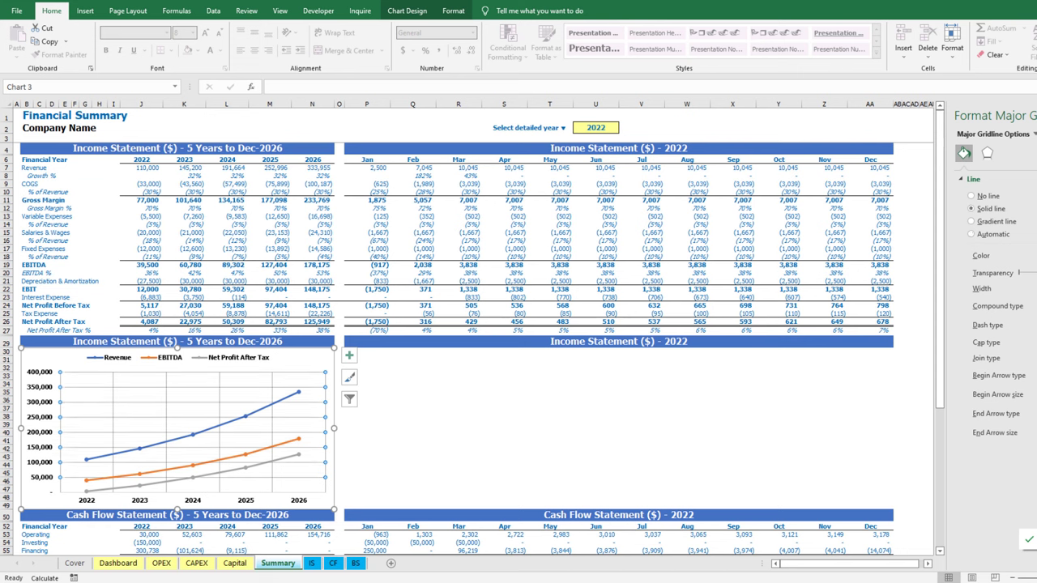
{"action": "left_click", "coordinate": [1036, 116]}
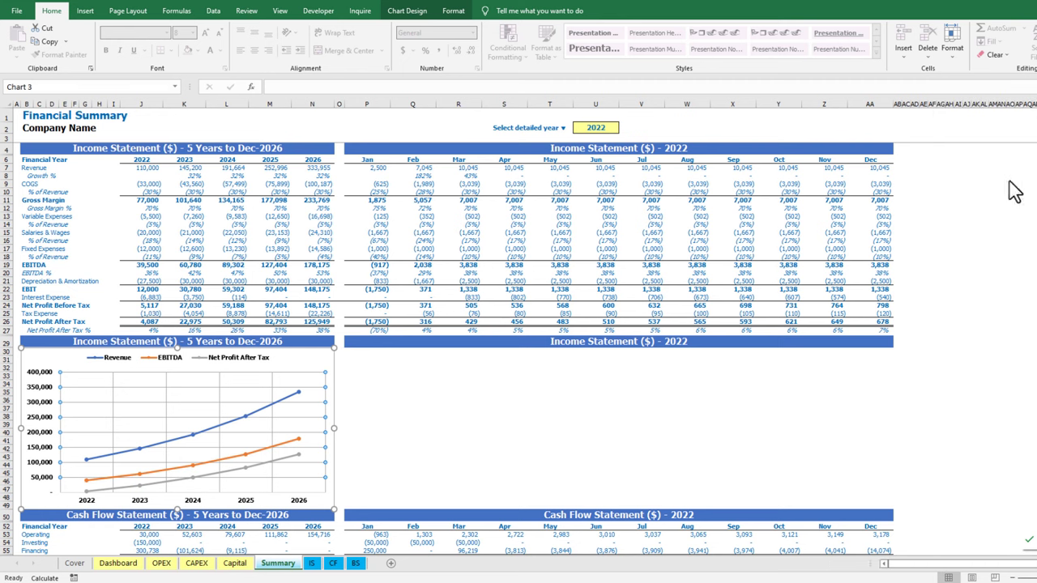
{"action": "left_click", "coordinate": [983, 192]}
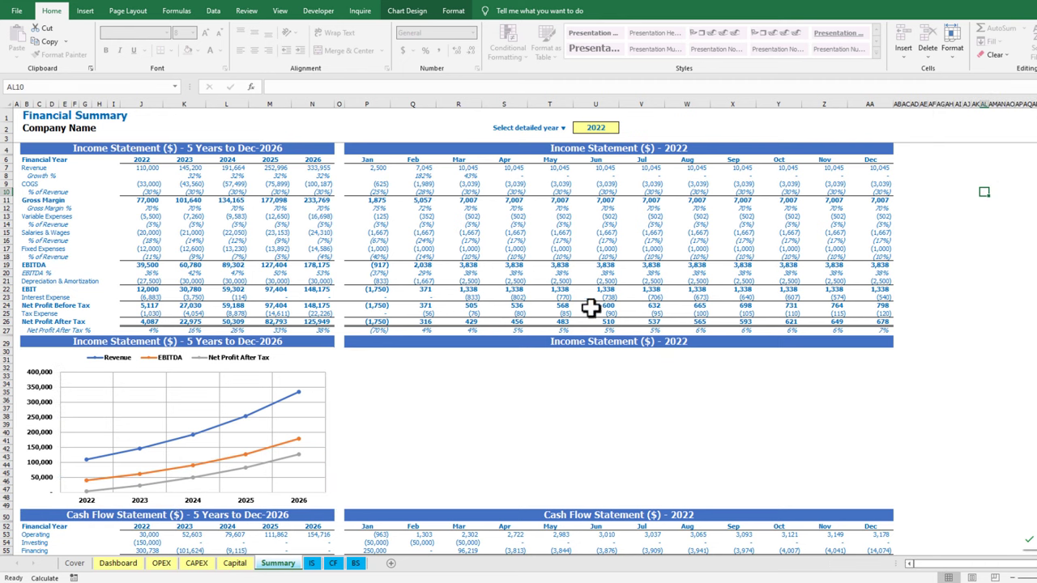
Paste a copy of the 5-year income statement chart at P30 and widen it to the end of column AA
{"action": "left_click", "coordinate": [308, 350]}
{"action": "left_click", "coordinate": [424, 352]}
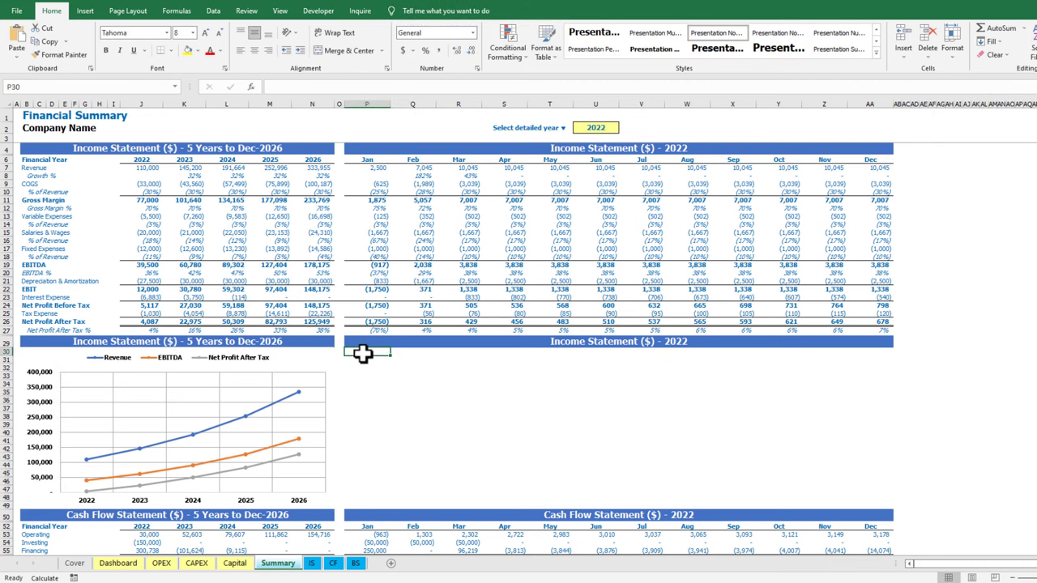
{"action": "key", "text": "ctrl+v"}
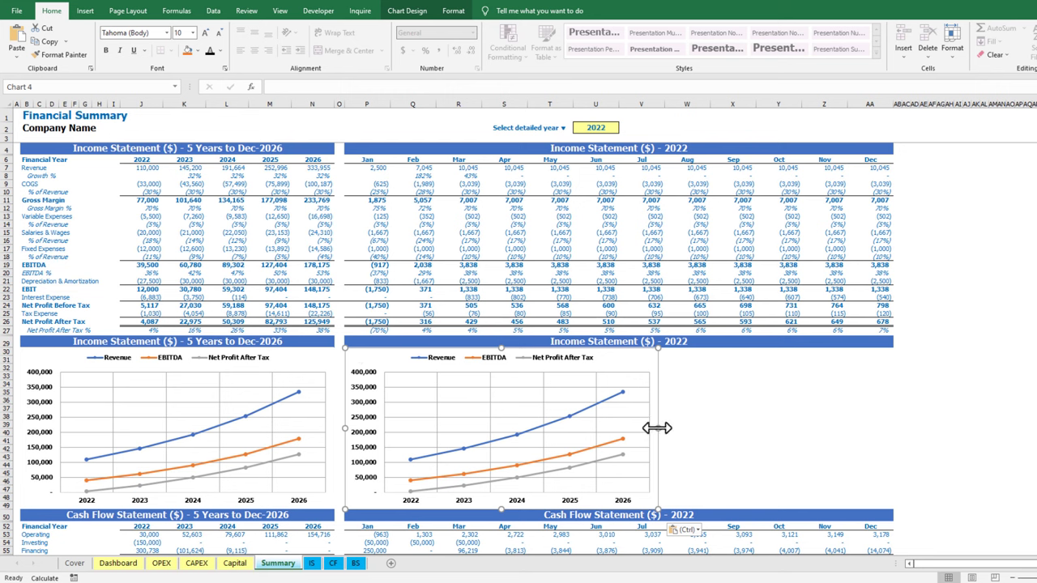
{"action": "left_click_drag", "start_coordinate": [657, 427], "coordinate": [893, 428]}
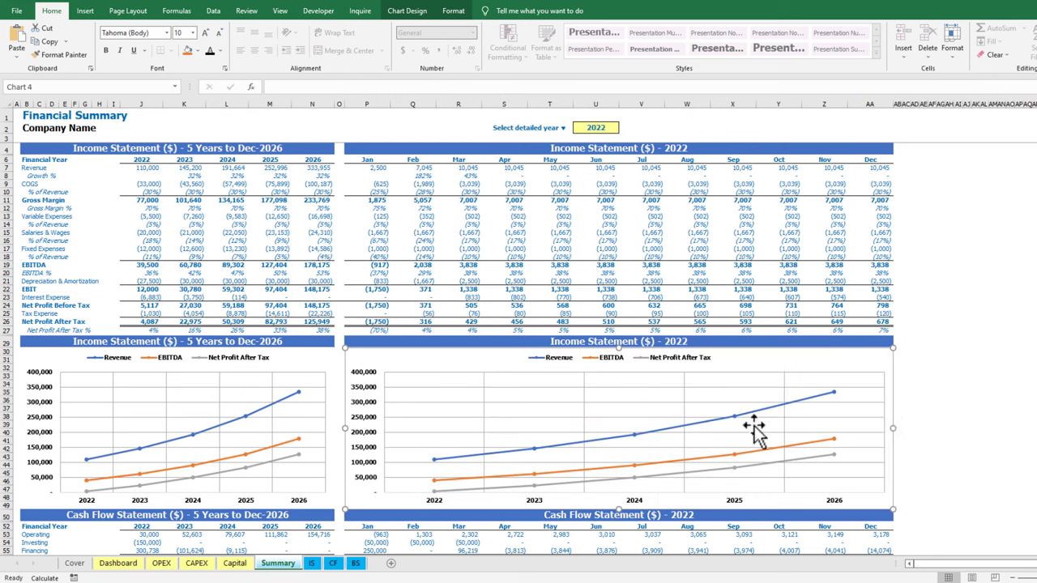
Point the 2022 chart's Revenue series to the monthly values in P7:AA7, with the month labels in P6:AA6
{"action": "left_click", "coordinate": [655, 436]}
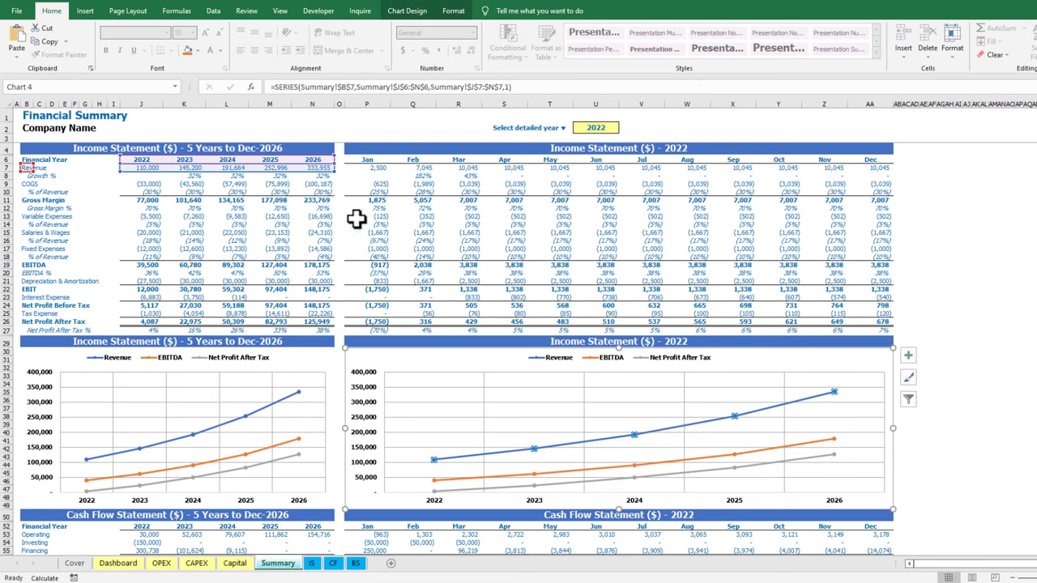
{"action": "left_click_drag", "start_coordinate": [312, 168], "coordinate": [542, 168]}
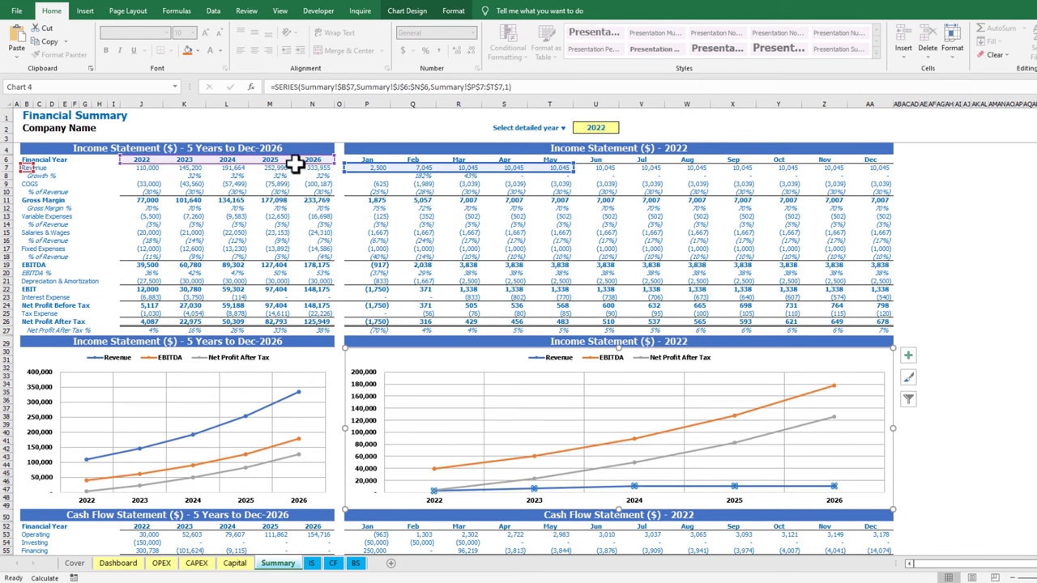
{"action": "left_click_drag", "start_coordinate": [296, 162], "coordinate": [891, 161]}
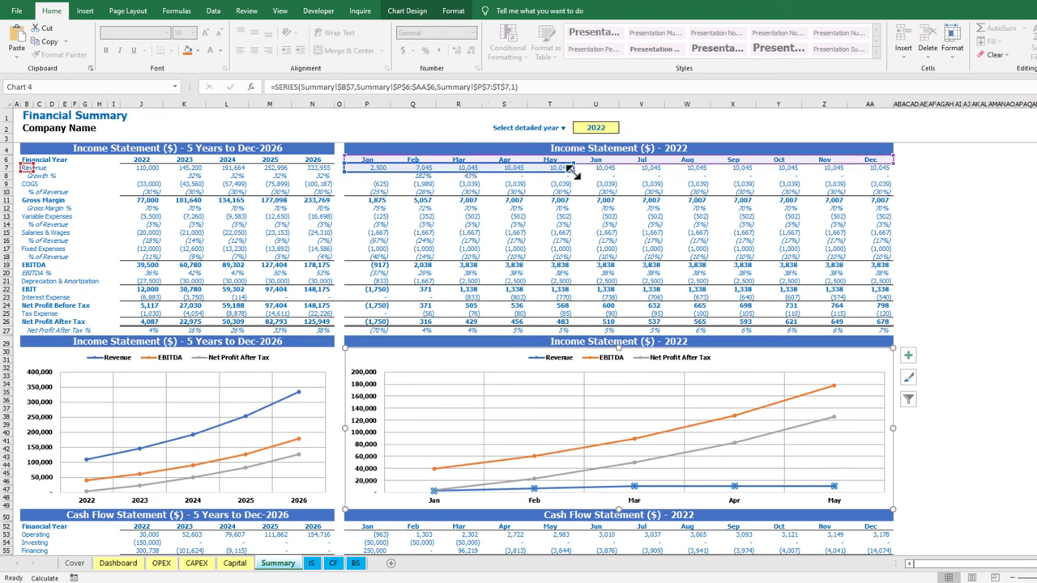
{"action": "left_click_drag", "start_coordinate": [572, 170], "coordinate": [889, 170]}
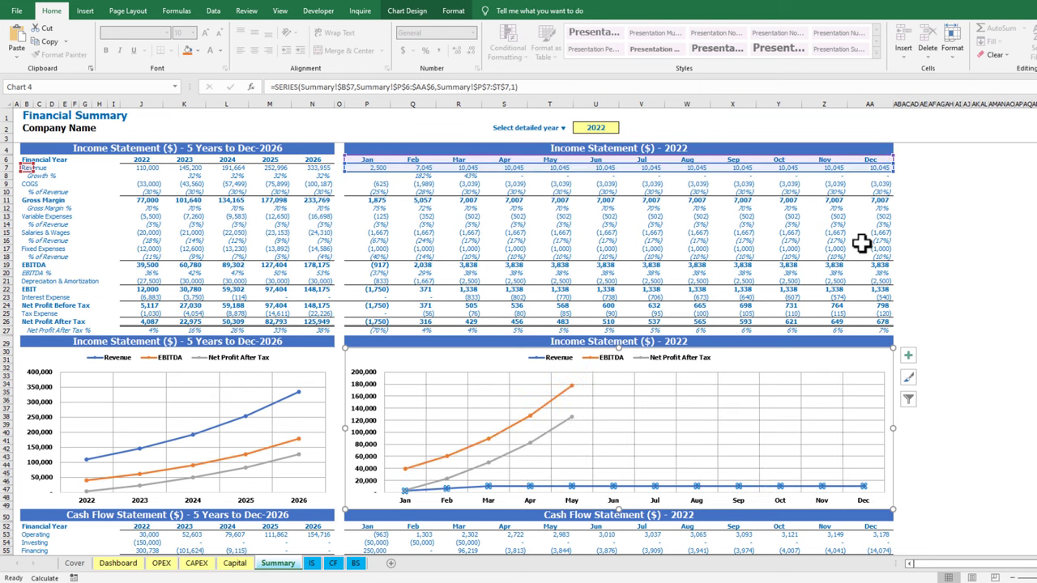
Point the 2022 chart's Net Profit After Tax series to P26:AA26 and its EBITDA series to P19:AA19
{"action": "left_click", "coordinate": [540, 437]}
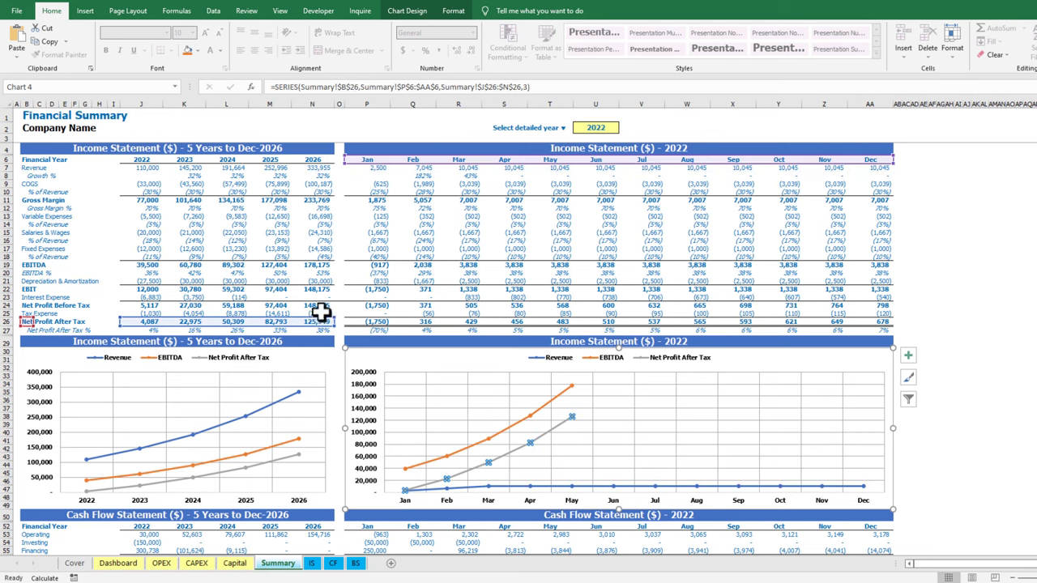
{"action": "left_click_drag", "start_coordinate": [322, 313], "coordinate": [886, 333]}
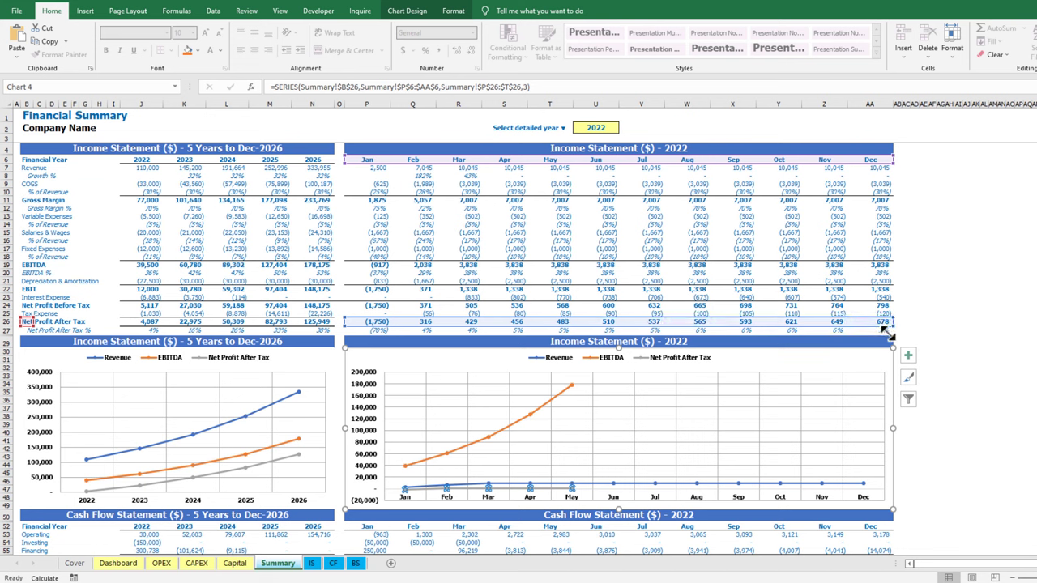
{"action": "left_click", "coordinate": [548, 405]}
{"action": "left_click_drag", "start_coordinate": [342, 270], "coordinate": [882, 273]}
{"action": "left_click", "coordinate": [1029, 277]}
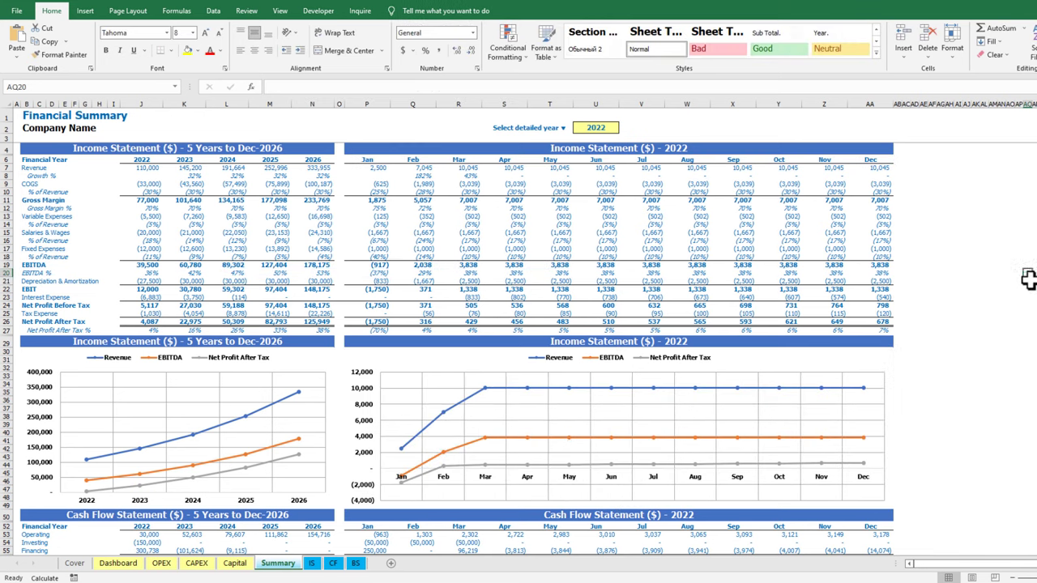
Change the label position of the 2022 chart's horizontal axis so the months sit below the plot area
{"action": "left_click", "coordinate": [570, 484]}
{"action": "right_click", "coordinate": [570, 484]}
{"action": "key", "text": "Escape"}
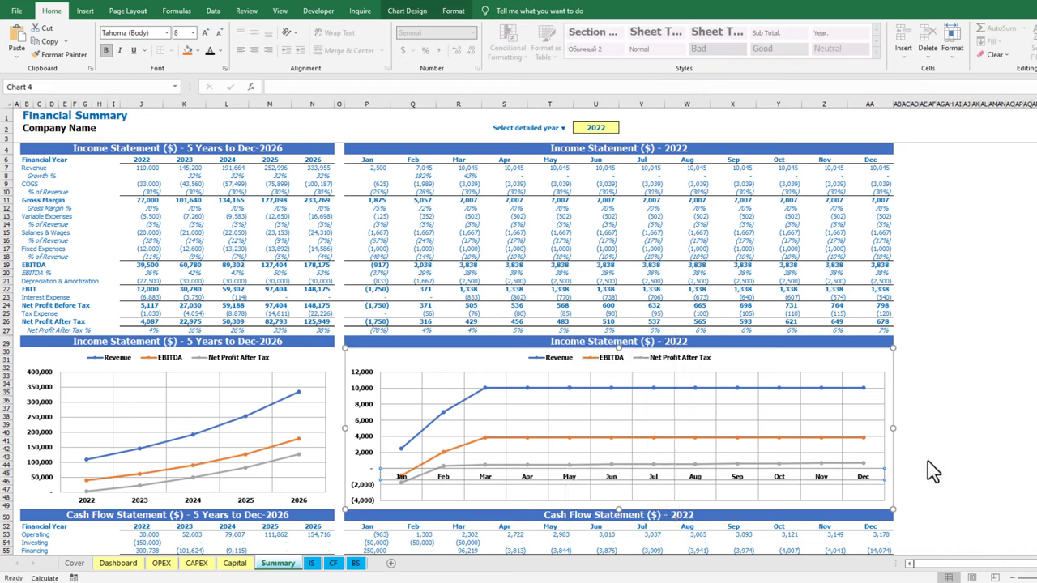
{"action": "key", "text": "ctrl+1"}
{"action": "left_click", "coordinate": [991, 505]}
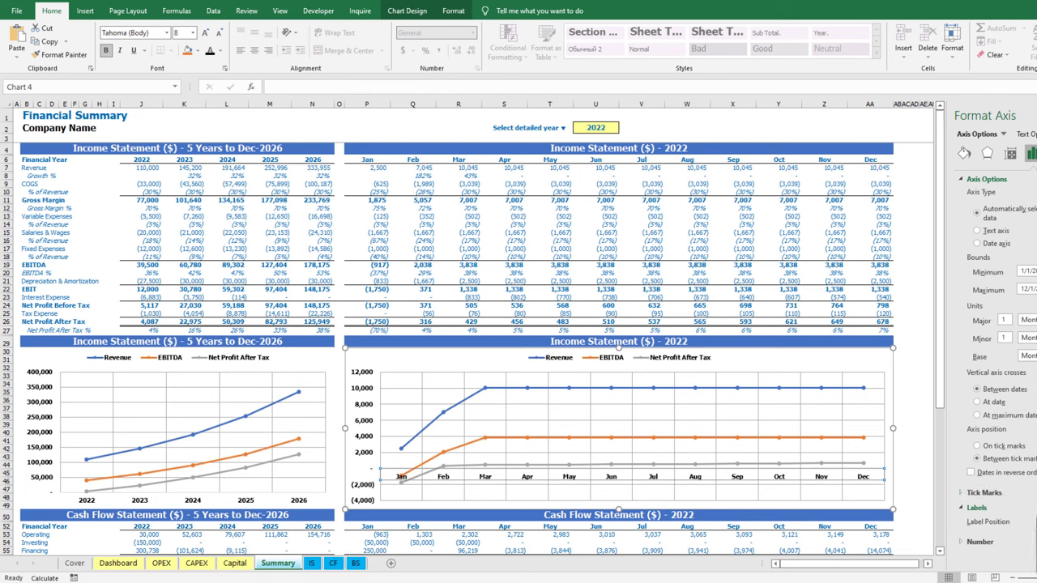
{"action": "left_click", "coordinate": [1035, 557]}
{"action": "left_click", "coordinate": [300, 502]}
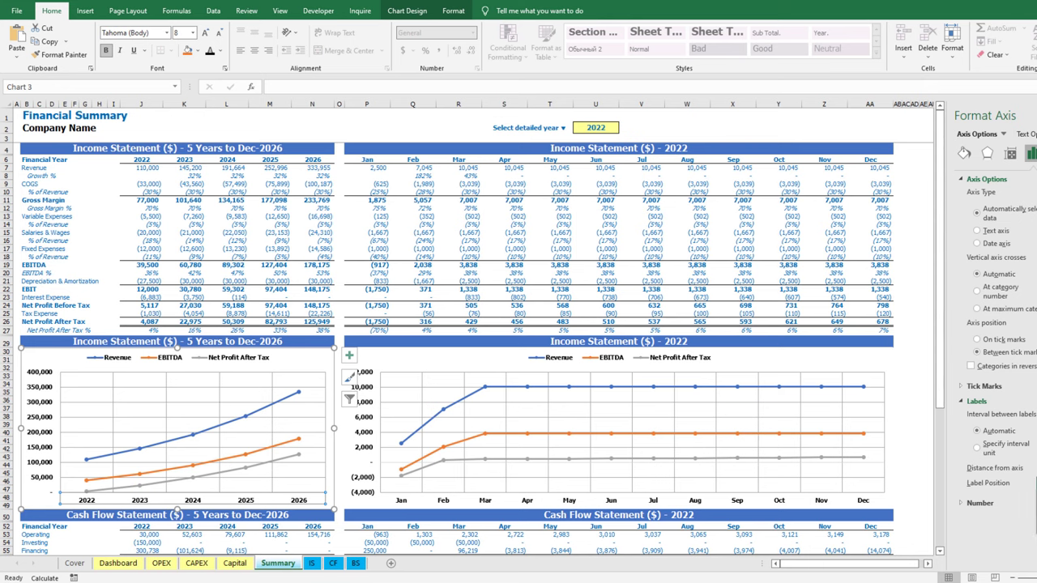
{"action": "left_click", "coordinate": [981, 273]}
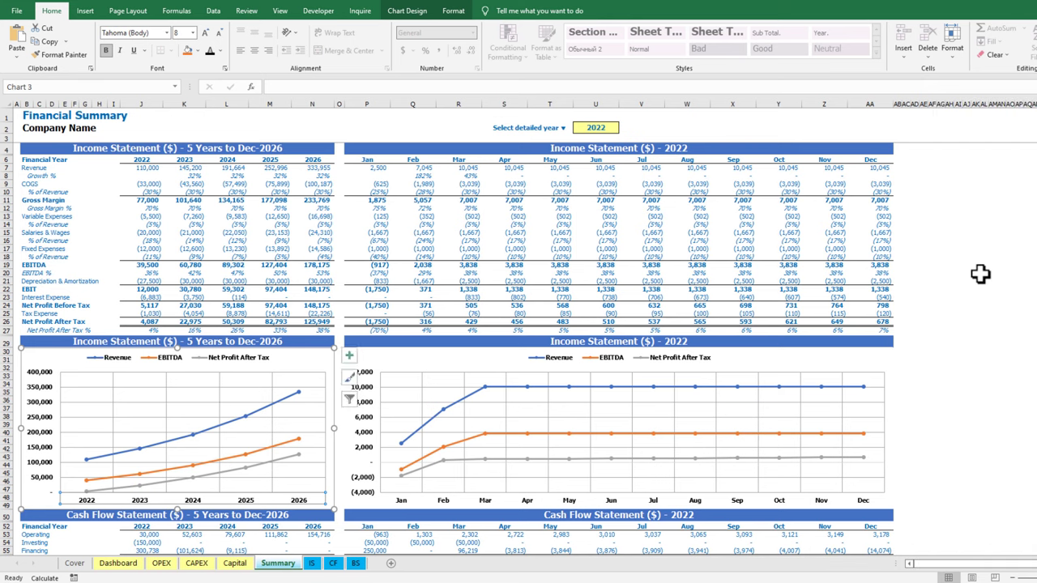
Paste a copy of the 5-year chart at B60, under the second Cash Flow Statement 5-year banner
{"action": "scroll", "coordinate": [324, 340], "scroll_direction": "down", "scroll_amount": 5}
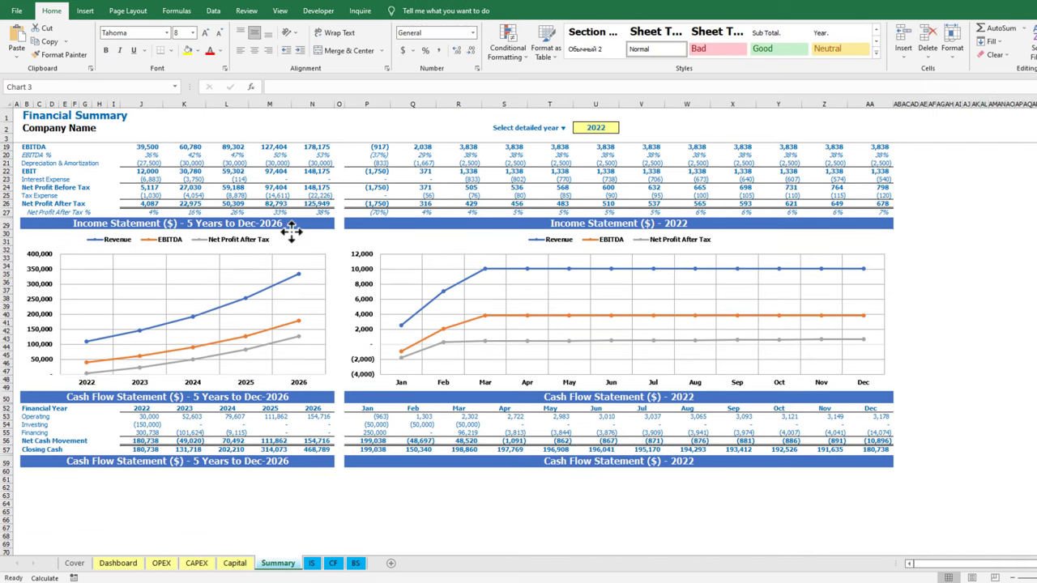
{"action": "scroll", "coordinate": [56, 416], "scroll_direction": "down", "scroll_amount": 4}
{"action": "left_click", "coordinate": [30, 377]}
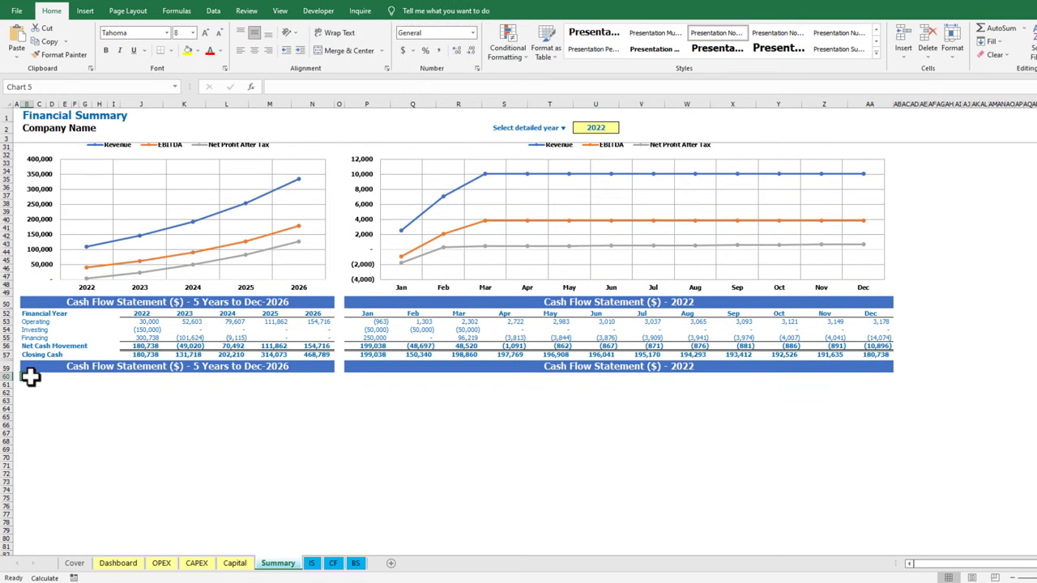
{"action": "key", "text": "ctrl+v"}
Remove the EBITDA and Net Profit After Tax series from the data source of the chart under the Cash Flow Statement banner
{"action": "right_click", "coordinate": [190, 436]}
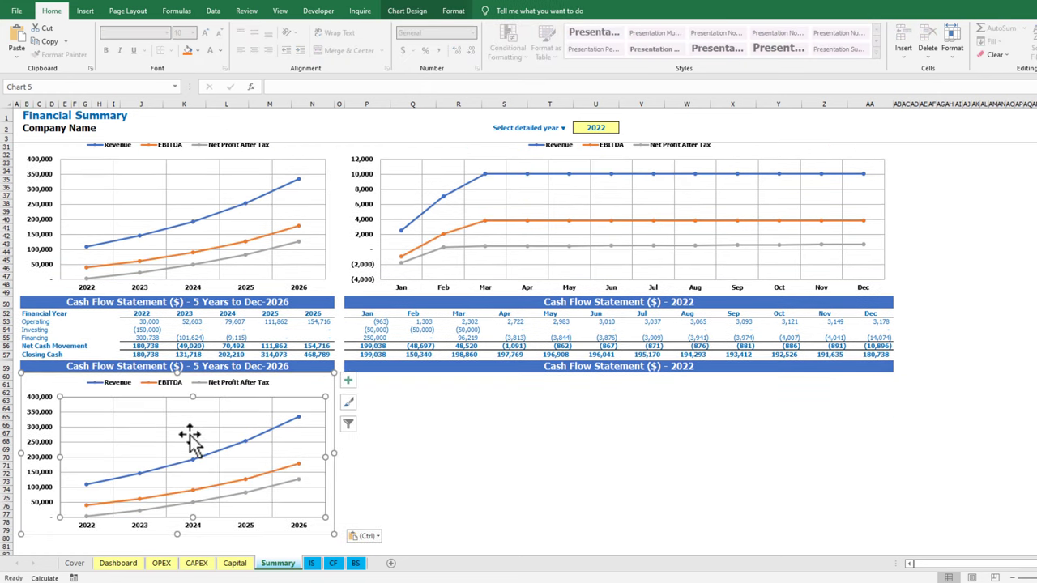
{"action": "left_click", "coordinate": [231, 498]}
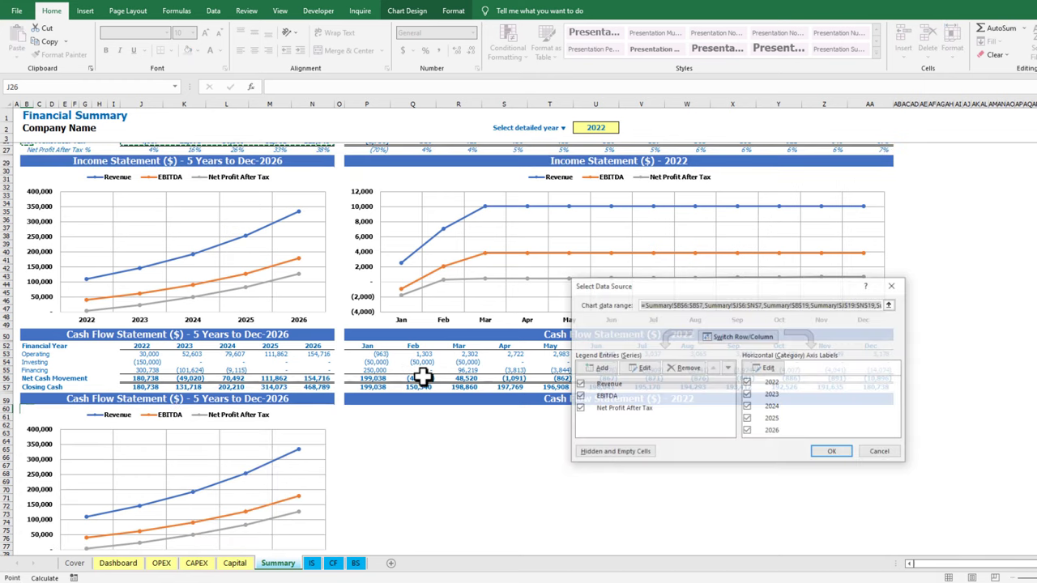
{"action": "left_click", "coordinate": [628, 397]}
{"action": "left_click", "coordinate": [685, 369]}
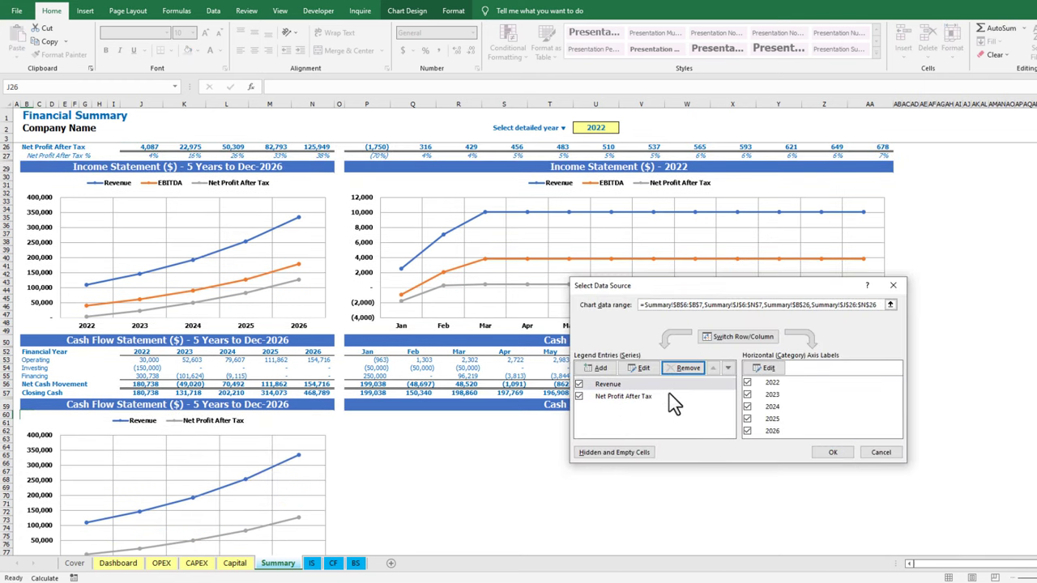
{"action": "left_click", "coordinate": [686, 368]}
Point the remaining series of the lower 5-year chart to the Operating row, with name B53 and values J53:N53
{"action": "left_click", "coordinate": [639, 367]}
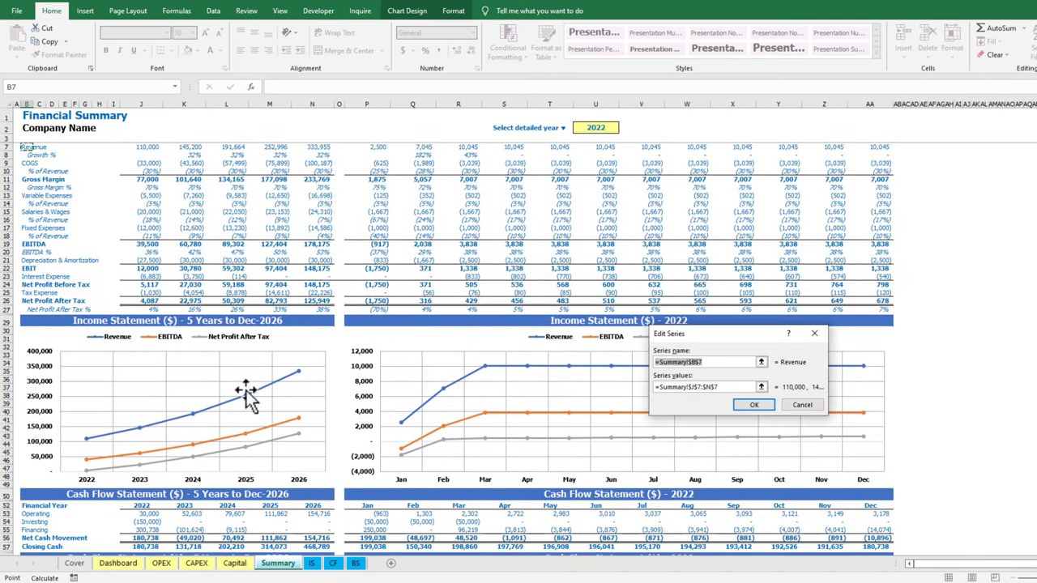
{"action": "scroll", "coordinate": [243, 389], "scroll_direction": "down", "scroll_amount": 8}
{"action": "left_click", "coordinate": [25, 322]}
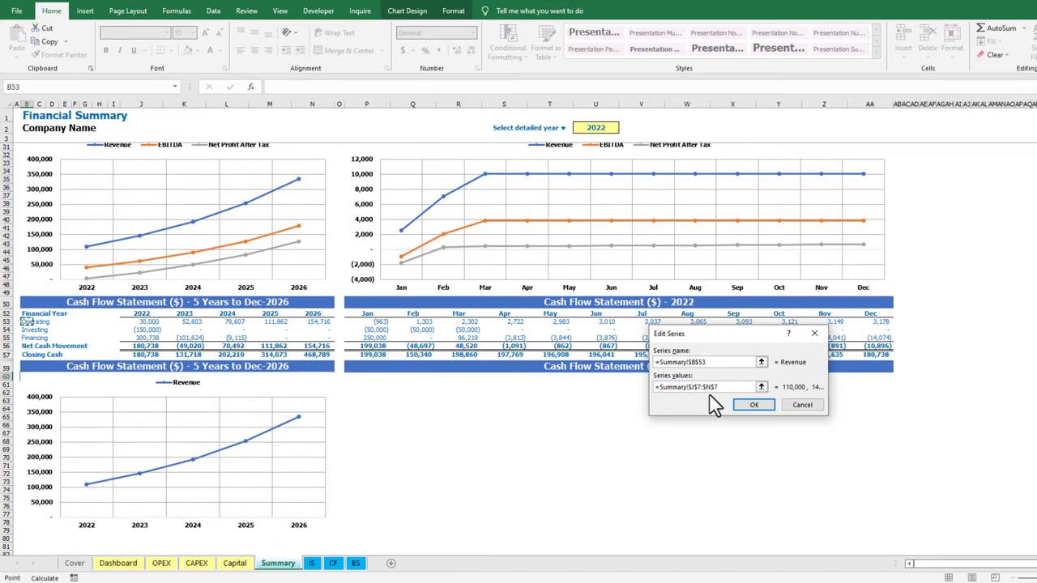
{"action": "left_click_drag", "start_coordinate": [726, 387], "coordinate": [643, 387]}
{"action": "key", "text": "BackSpace"}
{"action": "scroll", "coordinate": [91, 479], "scroll_direction": "down", "scroll_amount": 1}
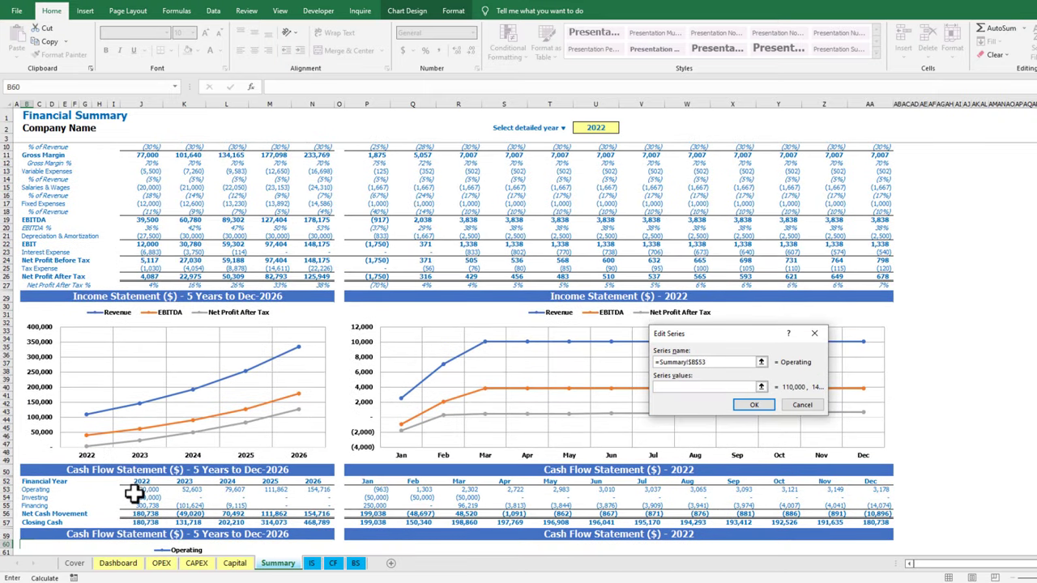
{"action": "left_click_drag", "start_coordinate": [142, 490], "coordinate": [317, 491]}
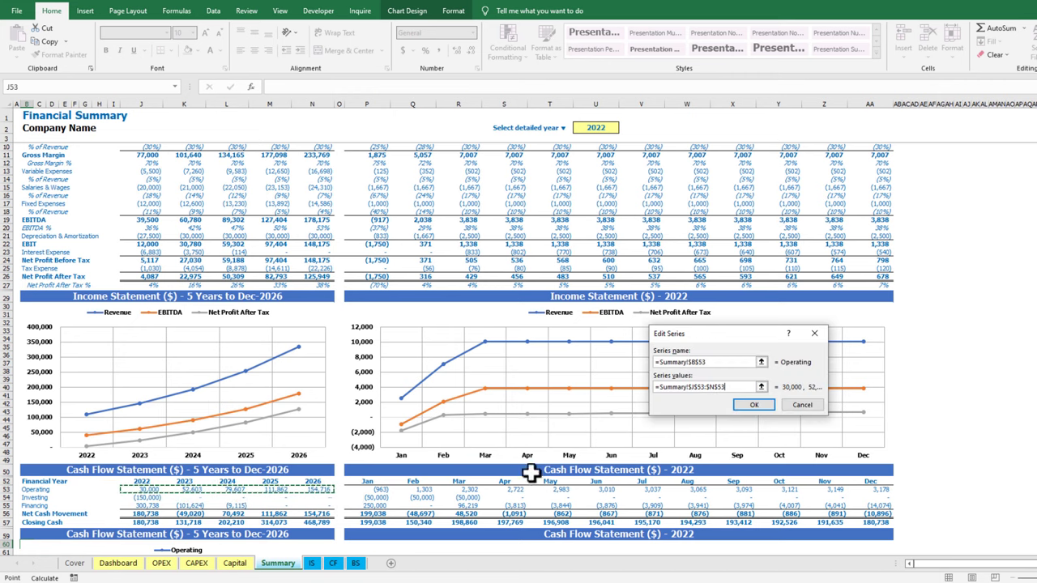
{"action": "left_click", "coordinate": [753, 405]}
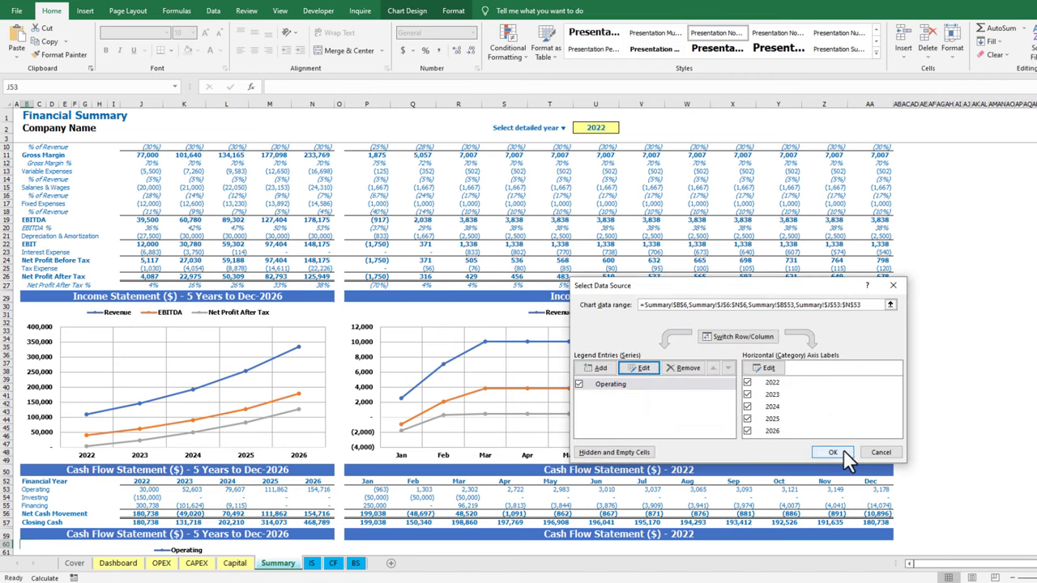
{"action": "left_click", "coordinate": [834, 453]}
Extend the lower 5-year chart's data range through the Closing Cash row 57 and widen its legend to fit on one line
{"action": "scroll", "coordinate": [301, 458], "scroll_direction": "down", "scroll_amount": 8}
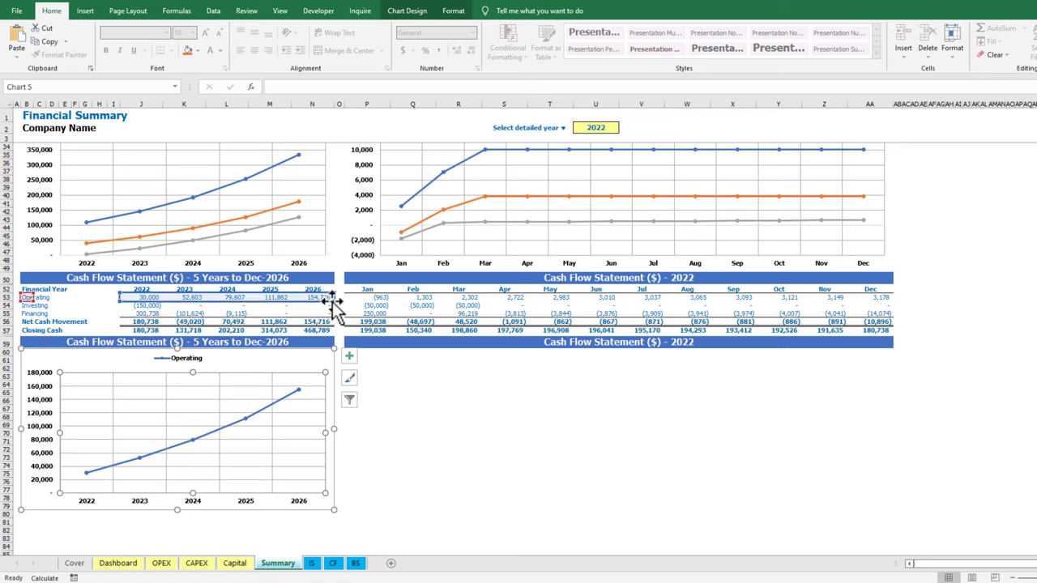
{"action": "left_click_drag", "start_coordinate": [332, 300], "coordinate": [332, 334]}
{"action": "left_click", "coordinate": [278, 369]}
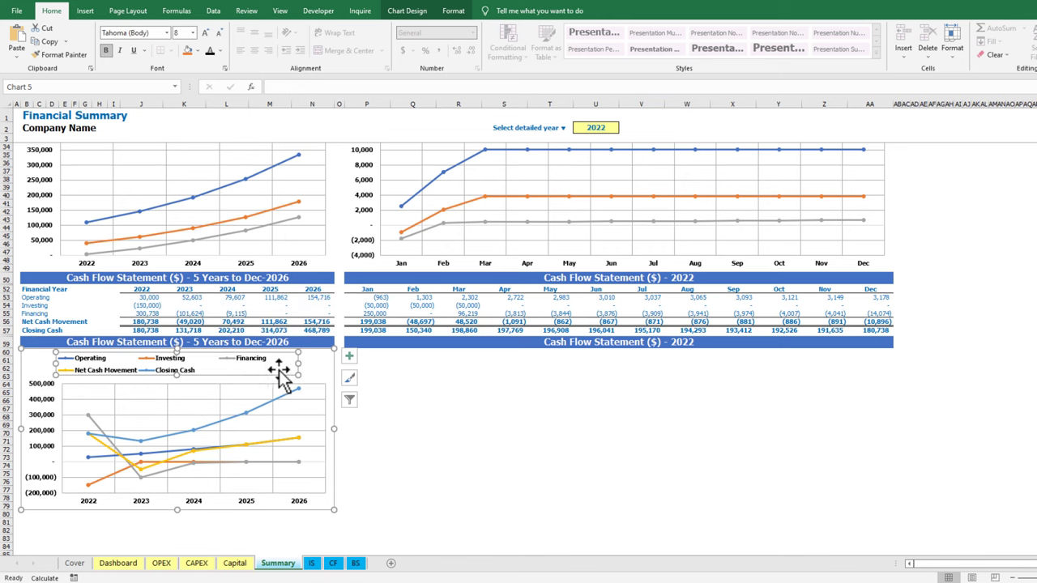
{"action": "left_click_drag", "start_coordinate": [298, 366], "coordinate": [334, 369]}
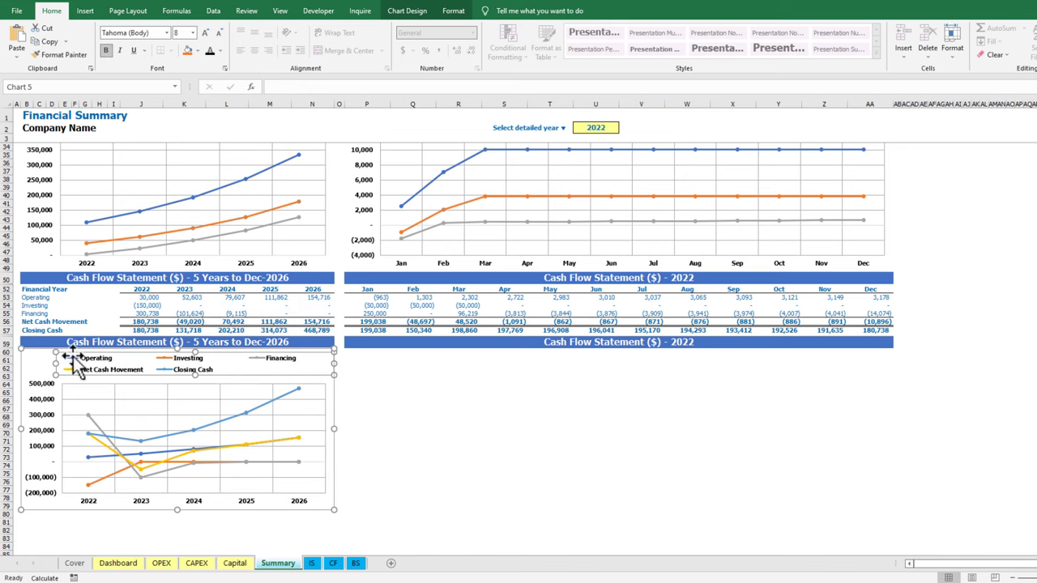
{"action": "left_click_drag", "start_coordinate": [34, 362], "coordinate": [28, 362]}
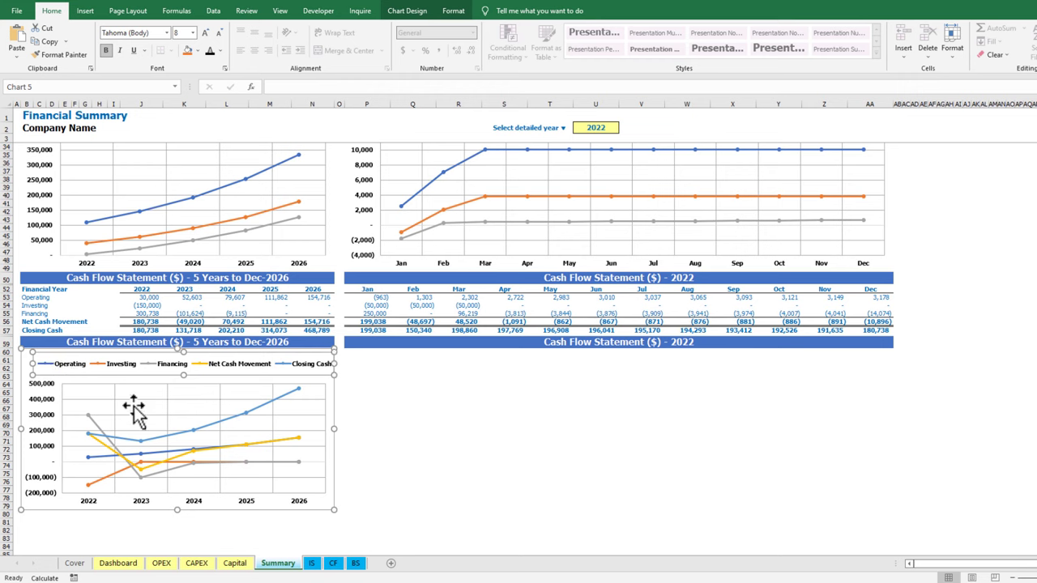
Change the 5-year cash flow chart's type from line to clustered column
{"action": "right_click", "coordinate": [177, 417]}
{"action": "left_click", "coordinate": [209, 453]}
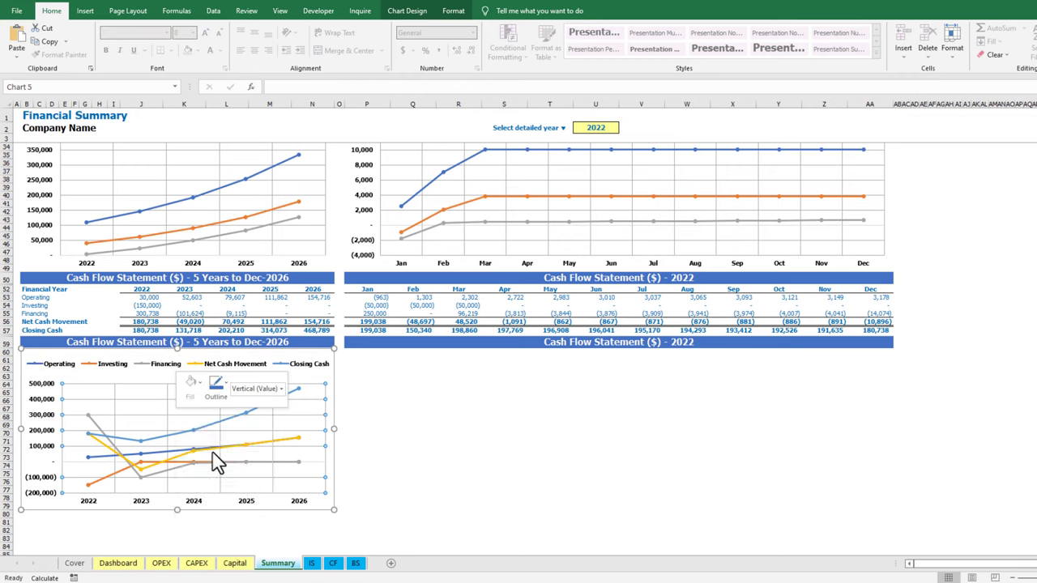
{"action": "mouse_move", "coordinate": [482, 217]}
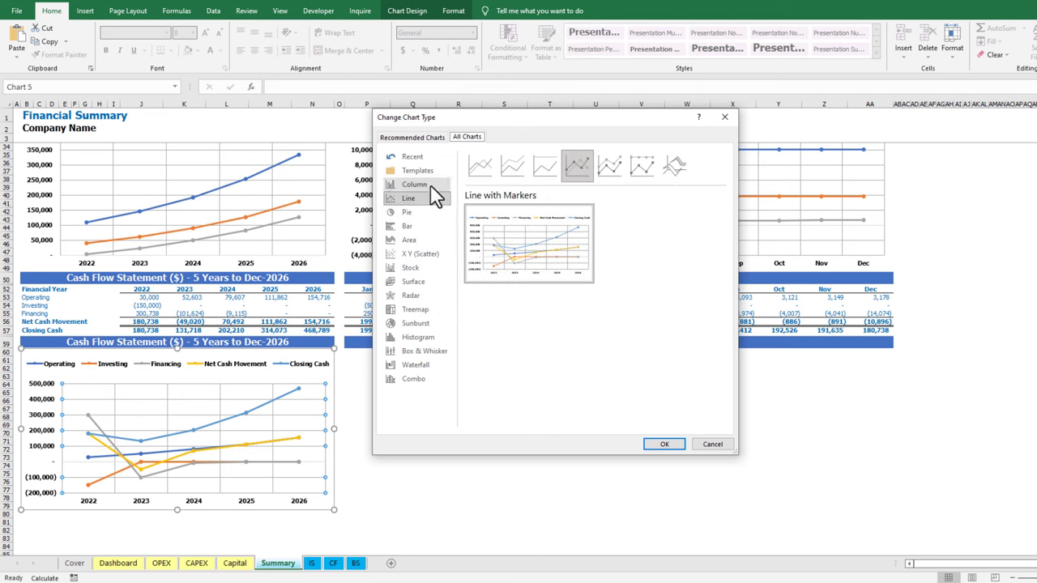
{"action": "left_click", "coordinate": [429, 185]}
{"action": "left_click", "coordinate": [663, 446]}
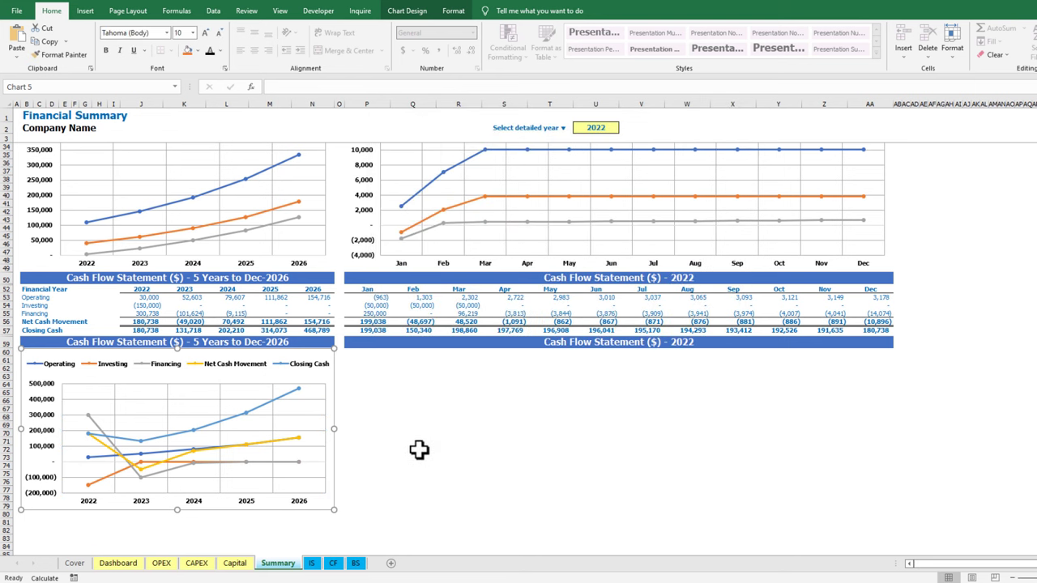
Make the 5-year cash flow chart a combo with Closing Cash and Net Cash Movement as Line with Markers
{"action": "right_click", "coordinate": [317, 420]}
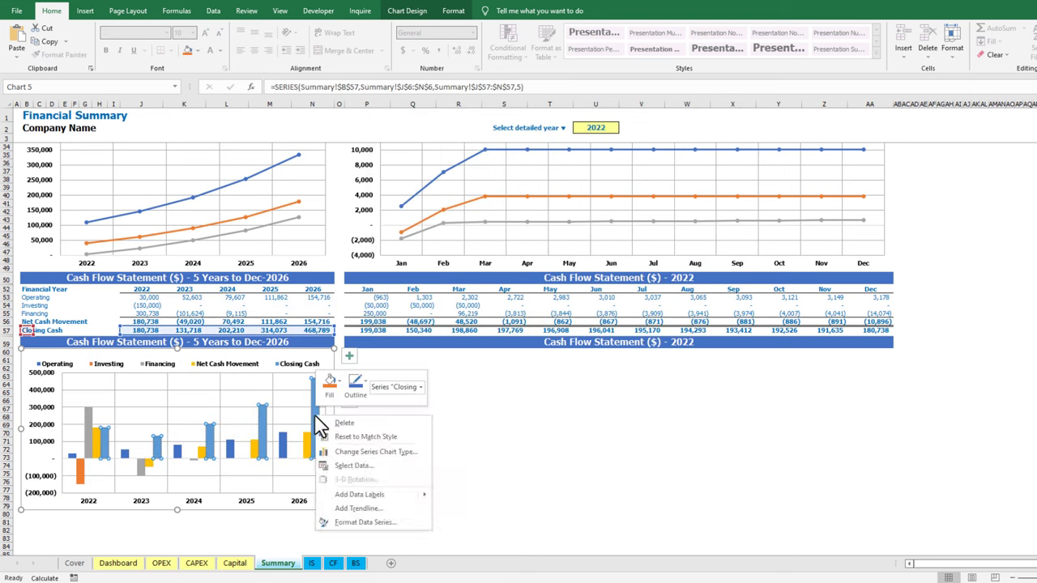
{"action": "left_click", "coordinate": [360, 452]}
{"action": "scroll", "coordinate": [653, 418], "scroll_direction": "down", "scroll_amount": 2}
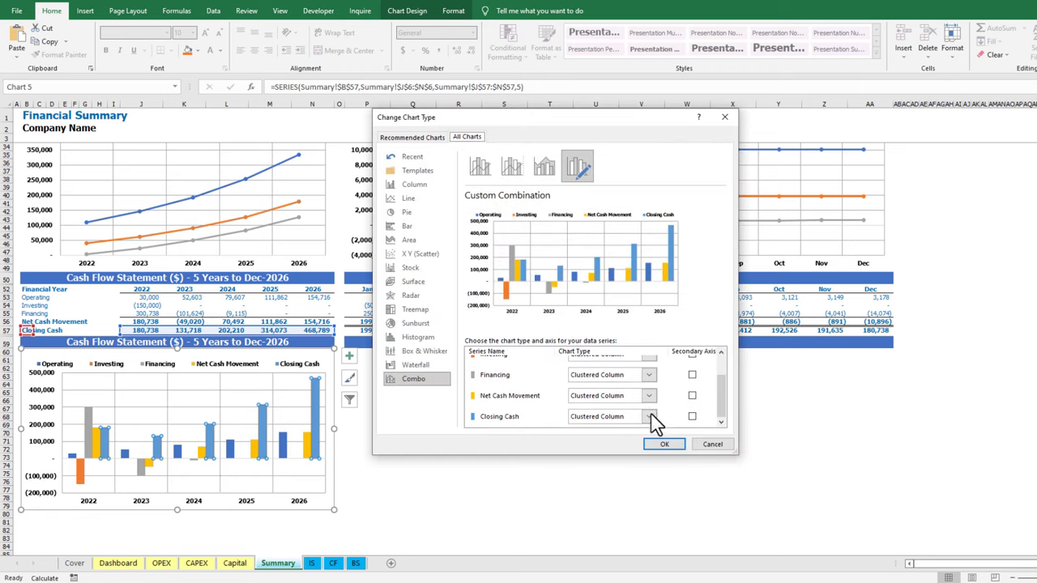
{"action": "left_click", "coordinate": [654, 418]}
{"action": "left_click", "coordinate": [690, 324]}
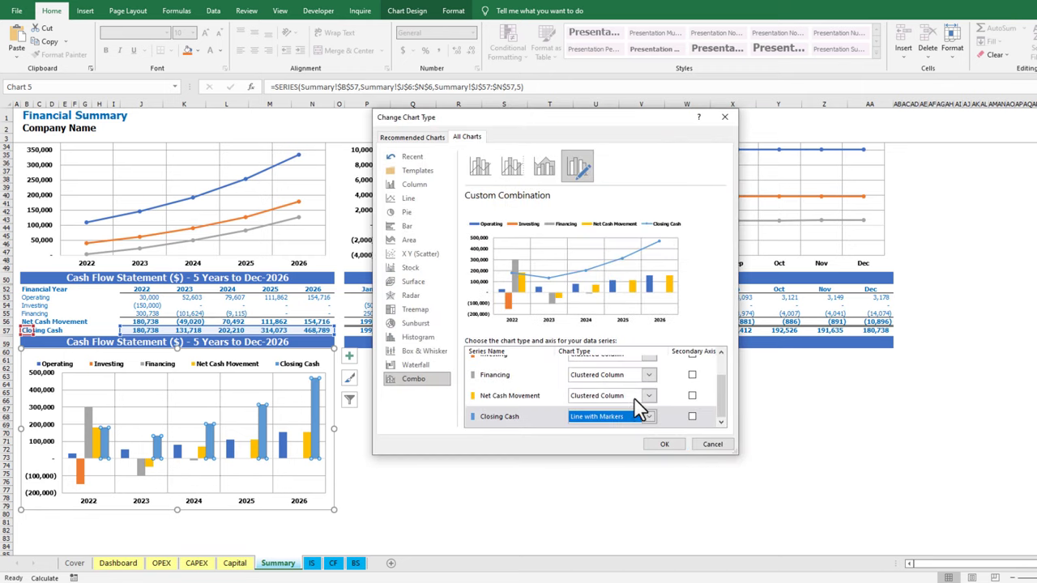
{"action": "left_click", "coordinate": [648, 397]}
{"action": "left_click", "coordinate": [688, 305]}
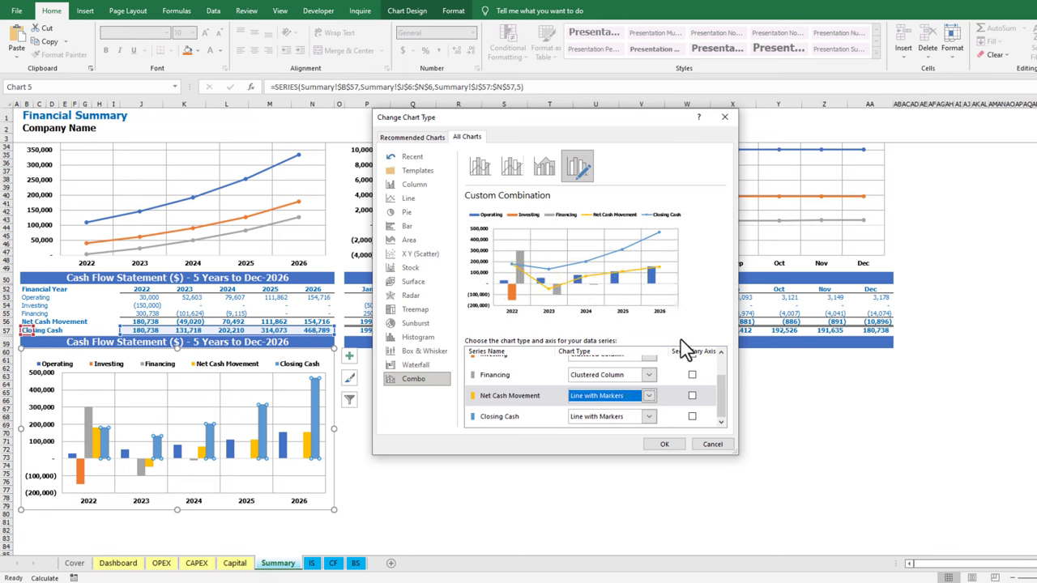
{"action": "left_click", "coordinate": [664, 444]}
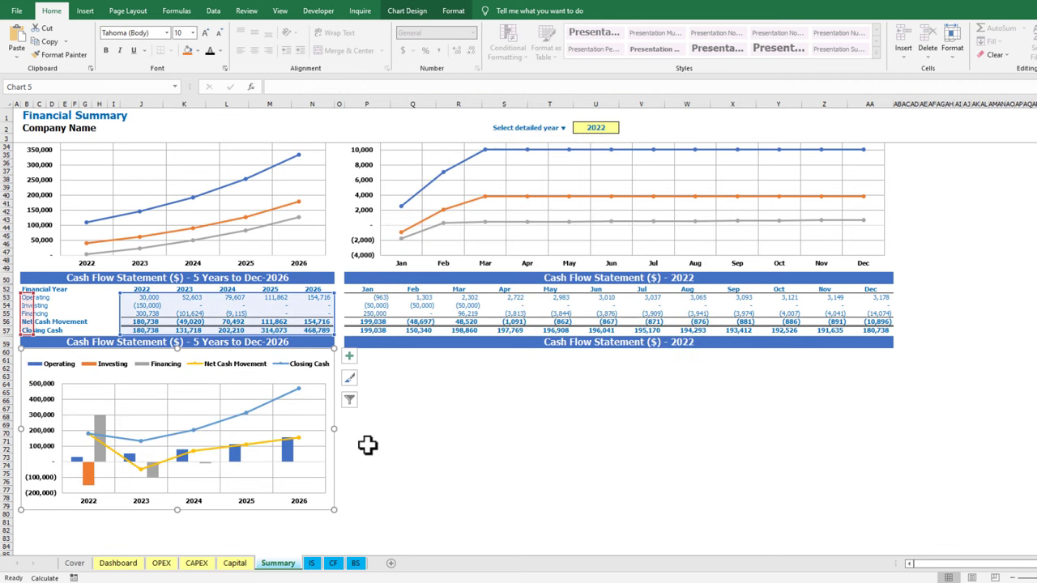
{"action": "left_click", "coordinate": [472, 472]}
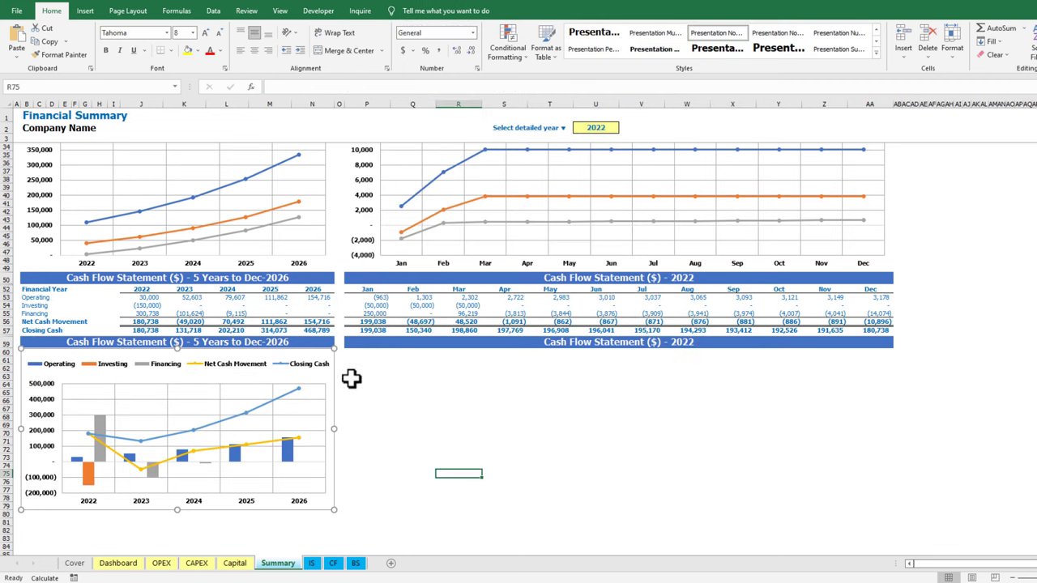
Paste a copy of the 5-year cash flow chart at P60, under the second Cash Flow Statement 2022 banner
{"action": "left_click", "coordinate": [307, 359]}
{"action": "key", "text": "ctrl+c"}
{"action": "left_click", "coordinate": [440, 365]}
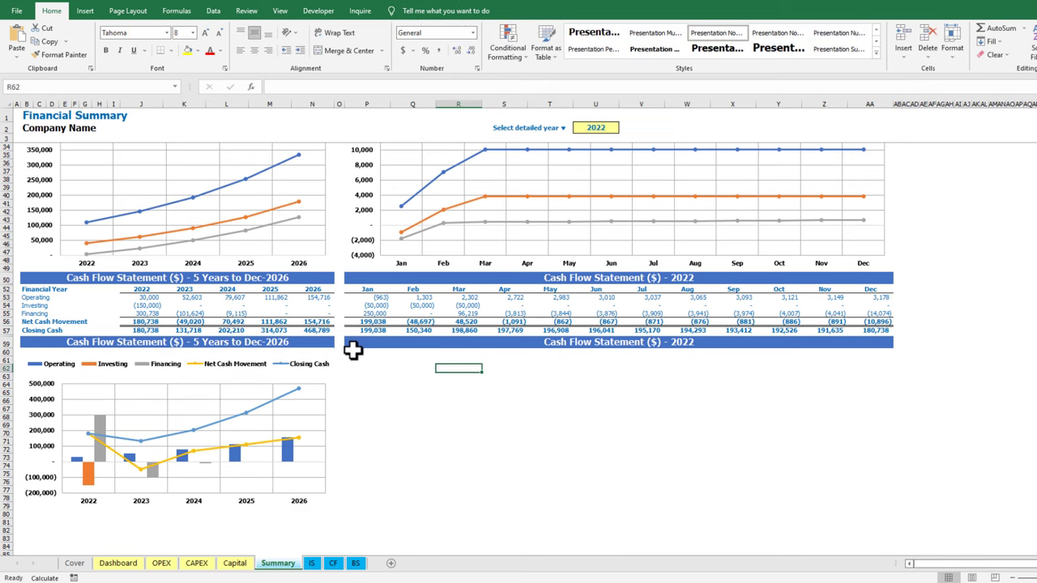
{"action": "left_click", "coordinate": [352, 348]}
{"action": "key", "text": "ctrl+v"}
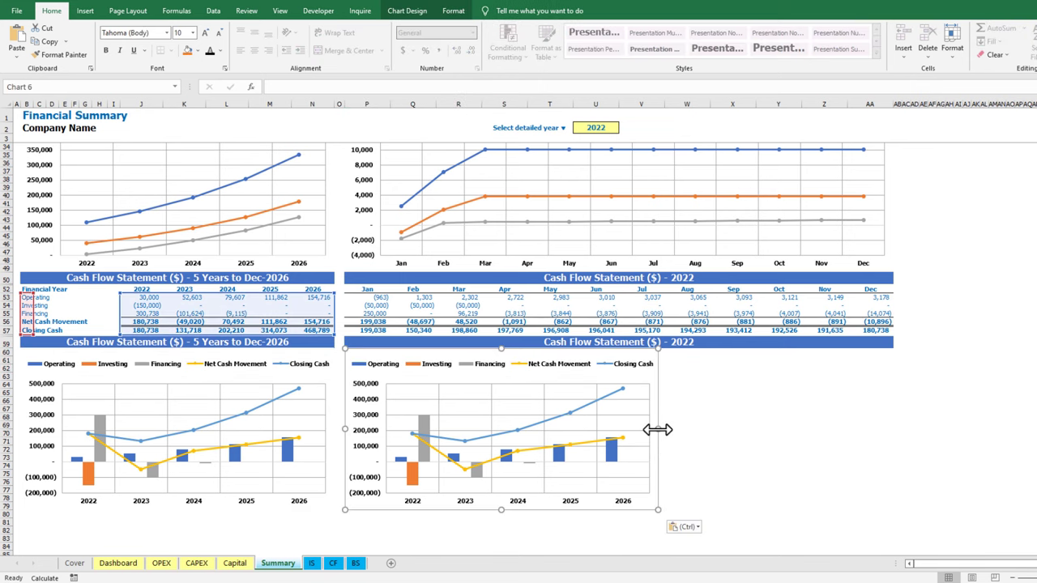
Widen the pasted cash flow chart to the end of column AA and shift its data range to the monthly figures in P53:AA57
{"action": "left_click_drag", "start_coordinate": [657, 430], "coordinate": [891, 422]}
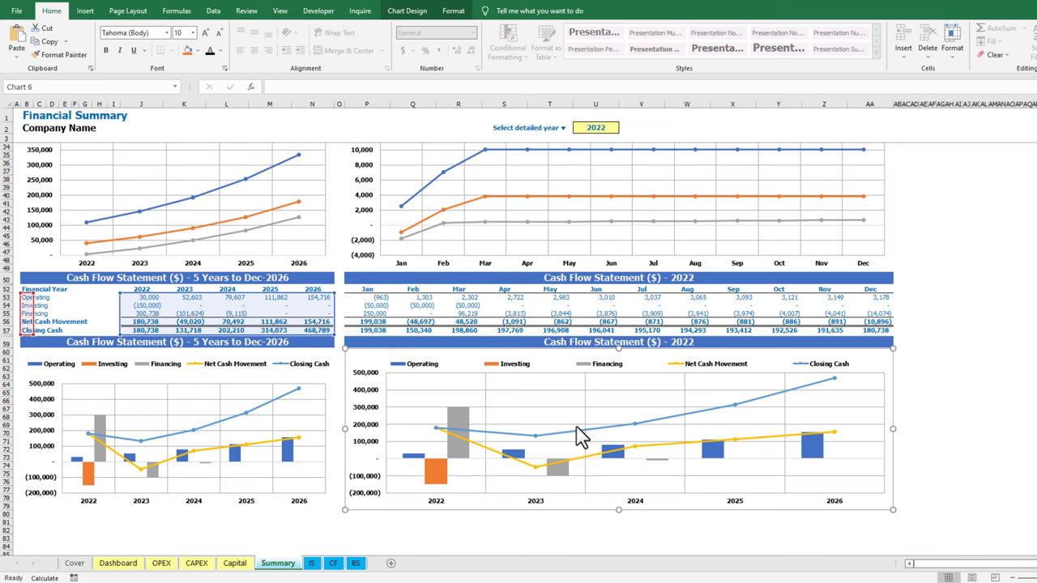
{"action": "left_click_drag", "start_coordinate": [334, 319], "coordinate": [888, 336]}
{"action": "left_click", "coordinate": [963, 384]}
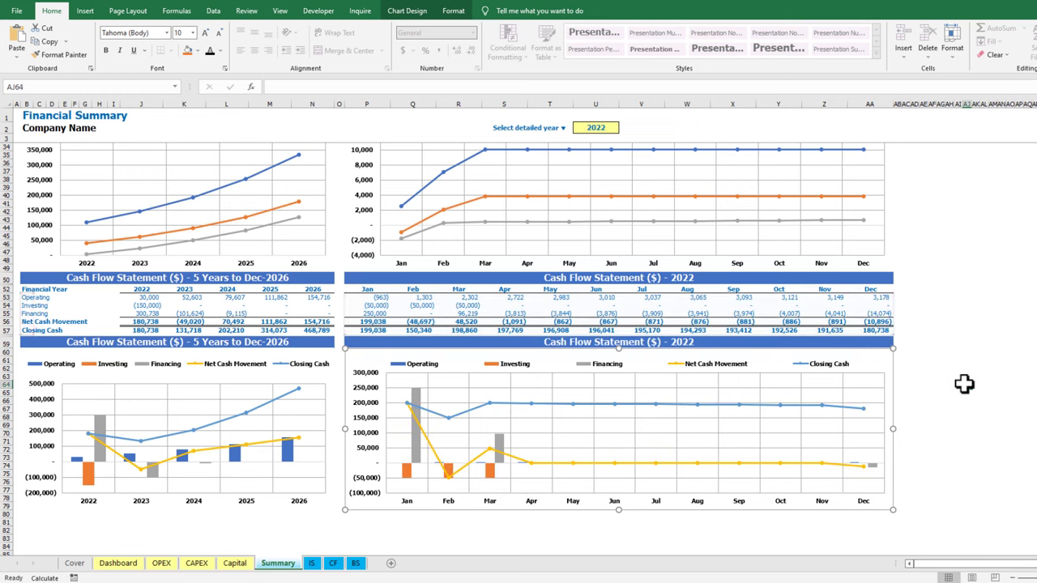
Choose a different detailed year in cell U2 of the Summary sheet
{"action": "scroll", "coordinate": [963, 384], "scroll_direction": "up", "scroll_amount": 10}
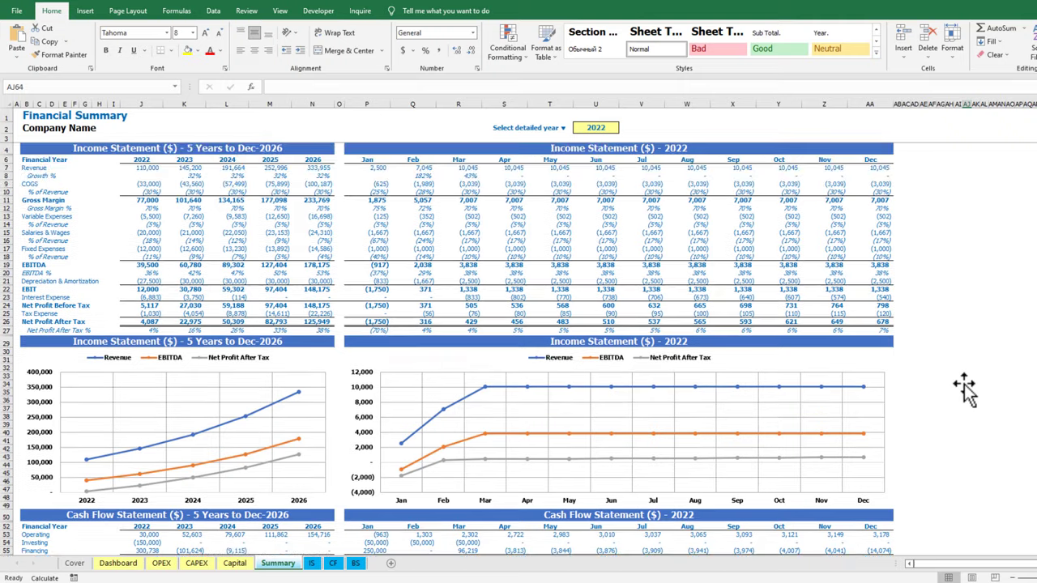
{"action": "left_click", "coordinate": [614, 124]}
{"action": "left_click", "coordinate": [624, 128]}
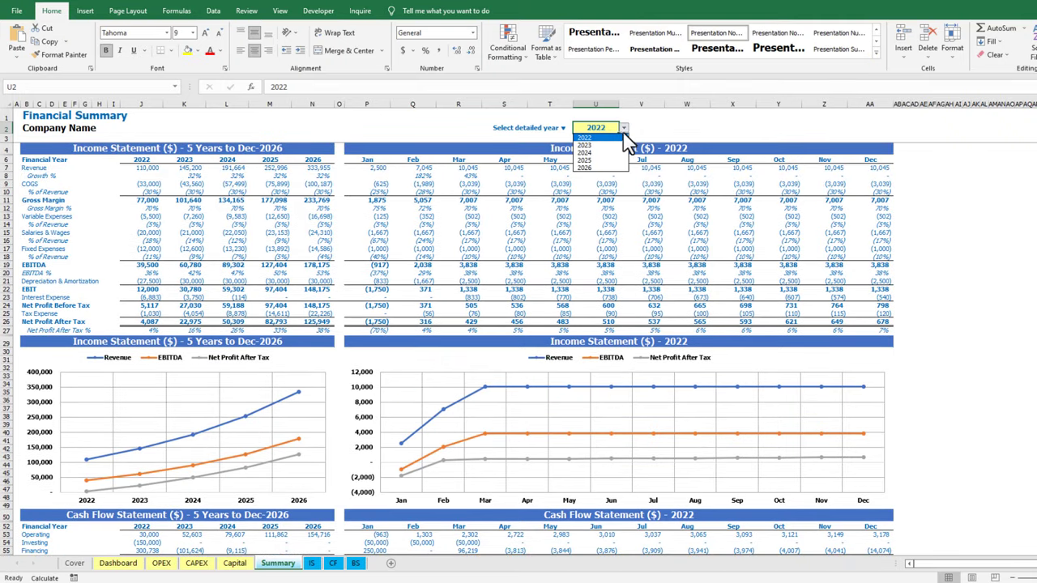
{"action": "left_click", "coordinate": [612, 150]}
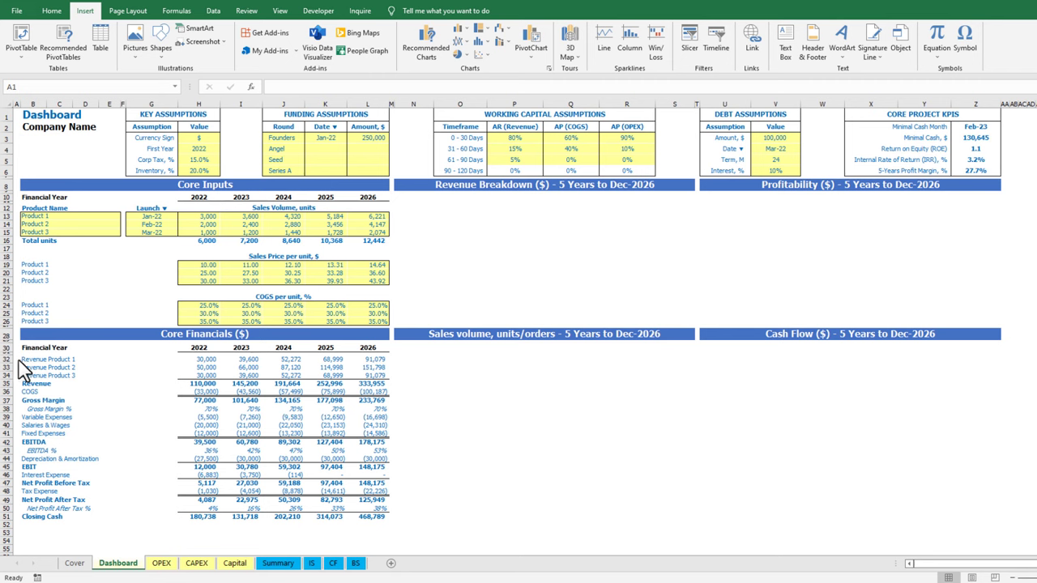
Insert a 2-D stacked column chart from Dashboard cells B32:B34 and H32:L34 and move it beneath the Revenue Breakdown banner
{"action": "left_click_drag", "start_coordinate": [22, 359], "coordinate": [27, 375]}
{"action": "left_click_drag", "start_coordinate": [197, 359], "coordinate": [372, 375]}
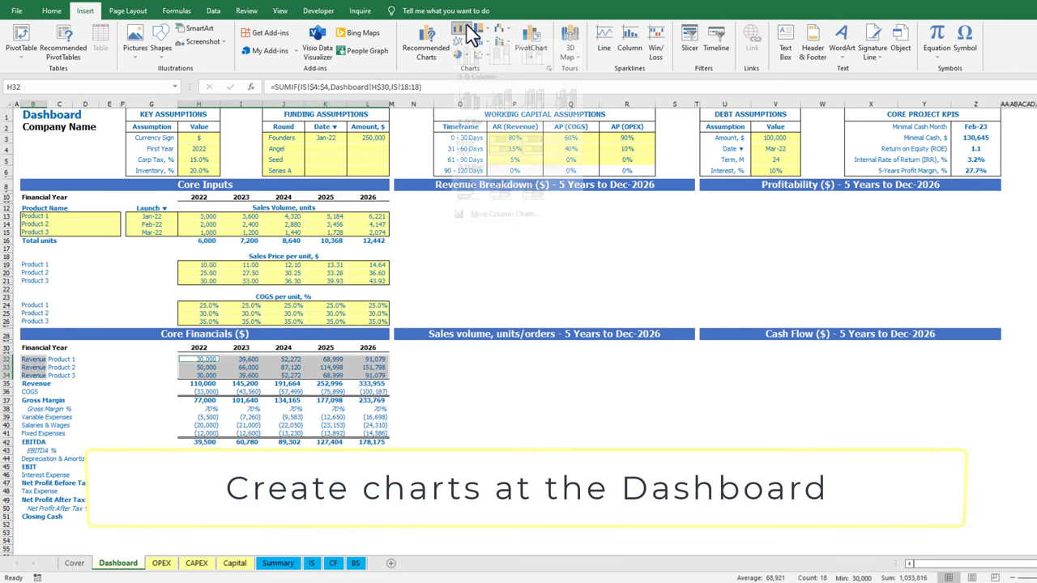
{"action": "left_click", "coordinate": [462, 29]}
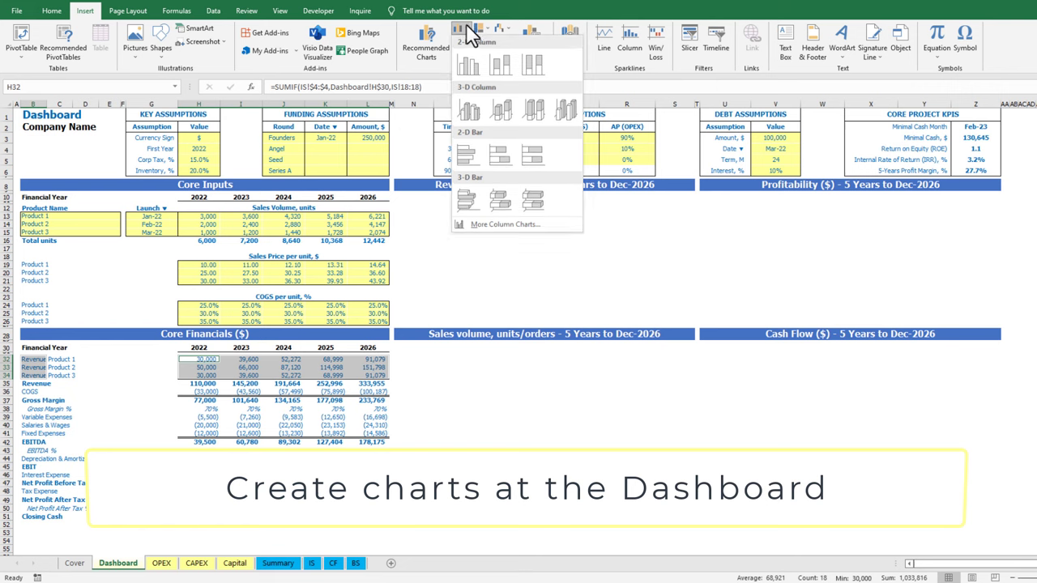
{"action": "left_click", "coordinate": [500, 69]}
{"action": "left_click_drag", "start_coordinate": [500, 255], "coordinate": [483, 227]}
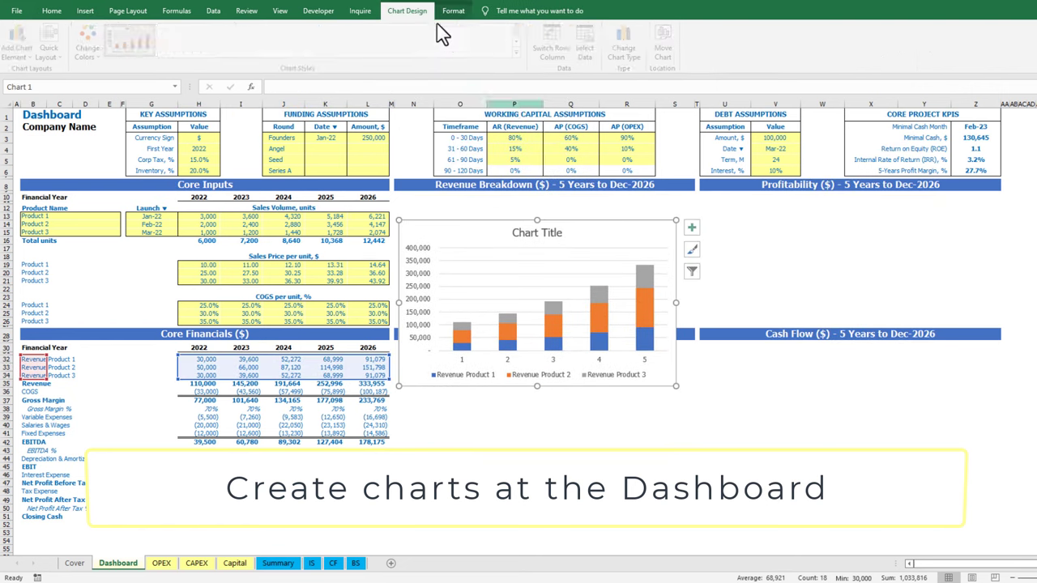
Align the revenue chart to the grid directly under the Revenue Breakdown banner and resize it to 2.48" high by 5.41" wide
{"action": "left_click", "coordinate": [453, 11]}
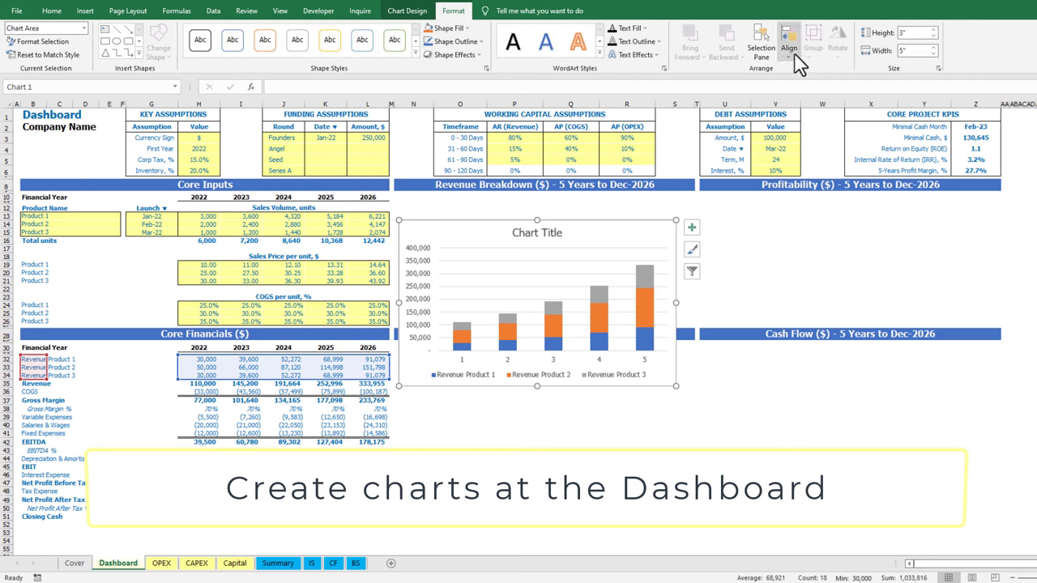
{"action": "left_click", "coordinate": [789, 50]}
{"action": "left_click", "coordinate": [837, 185]}
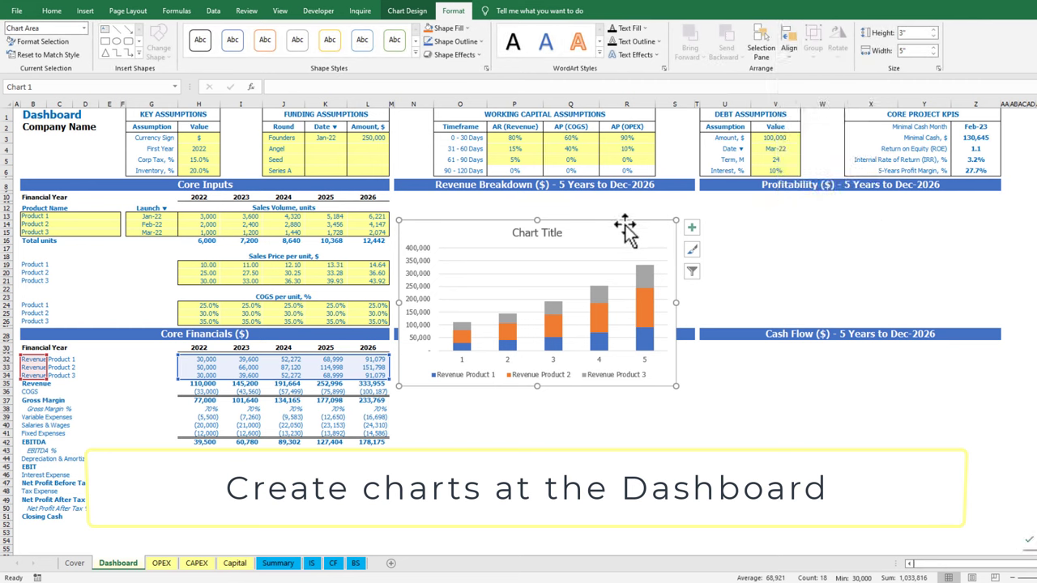
{"action": "left_click_drag", "start_coordinate": [625, 224], "coordinate": [621, 196]}
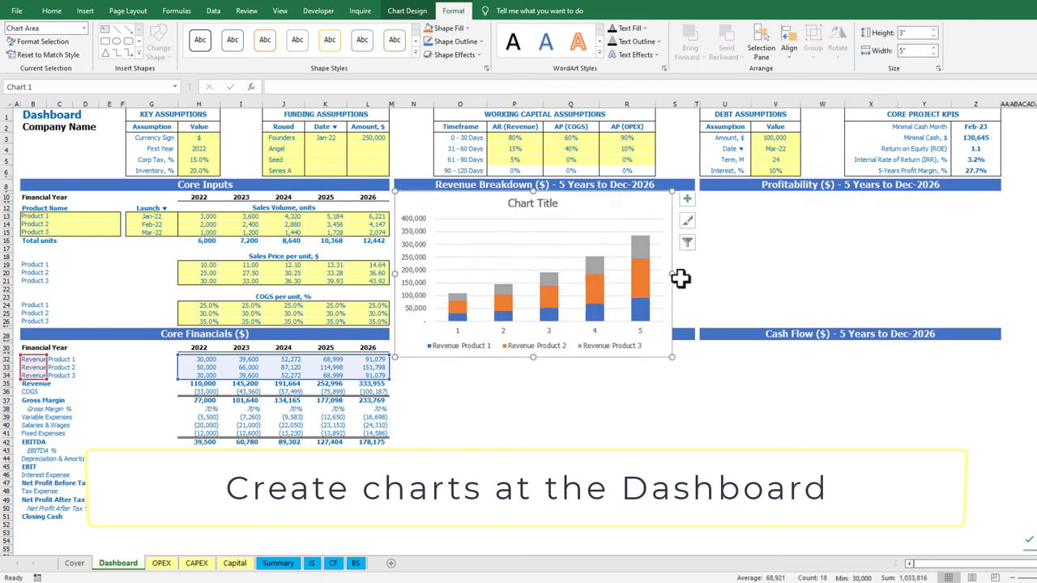
{"action": "left_click_drag", "start_coordinate": [679, 273], "coordinate": [695, 274]}
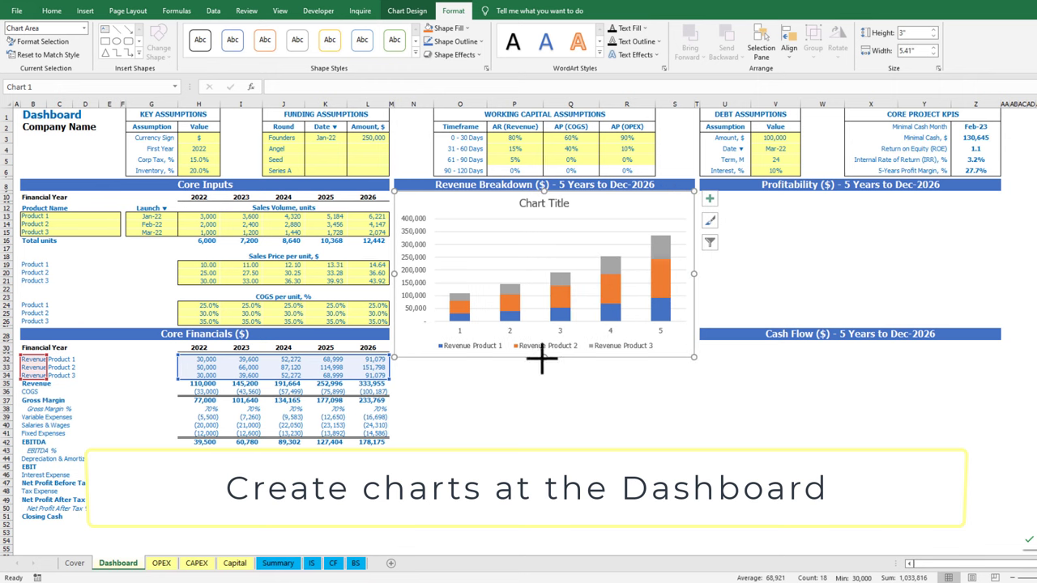
{"action": "left_click_drag", "start_coordinate": [541, 359], "coordinate": [543, 330]}
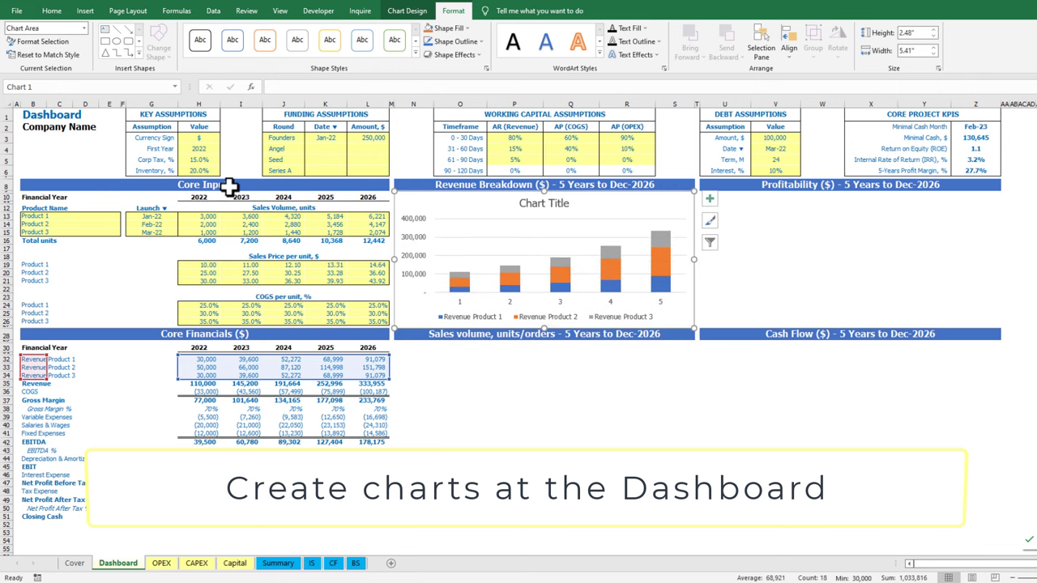
Set the revenue chart's horizontal axis labels to the years in Dashboard cells H10:L10
{"action": "right_click", "coordinate": [468, 231]}
{"action": "left_click", "coordinate": [525, 301]}
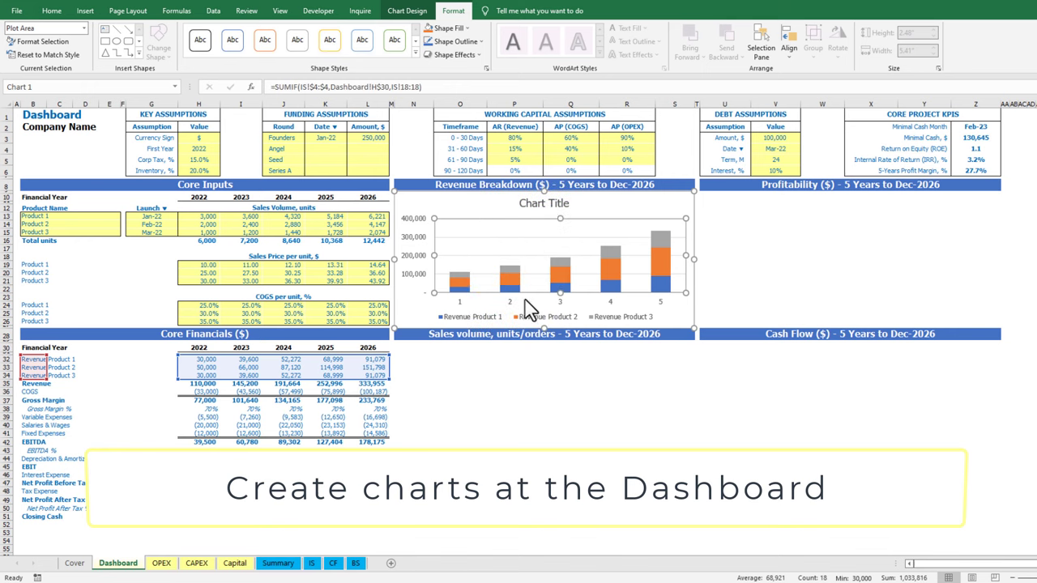
{"action": "left_click", "coordinate": [762, 369]}
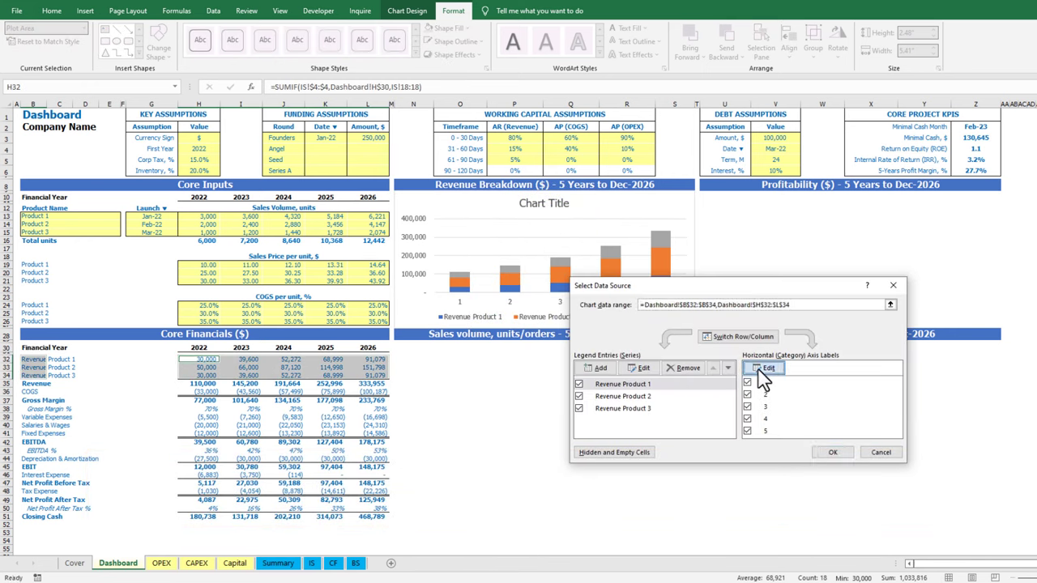
{"action": "left_click_drag", "start_coordinate": [212, 198], "coordinate": [356, 198]}
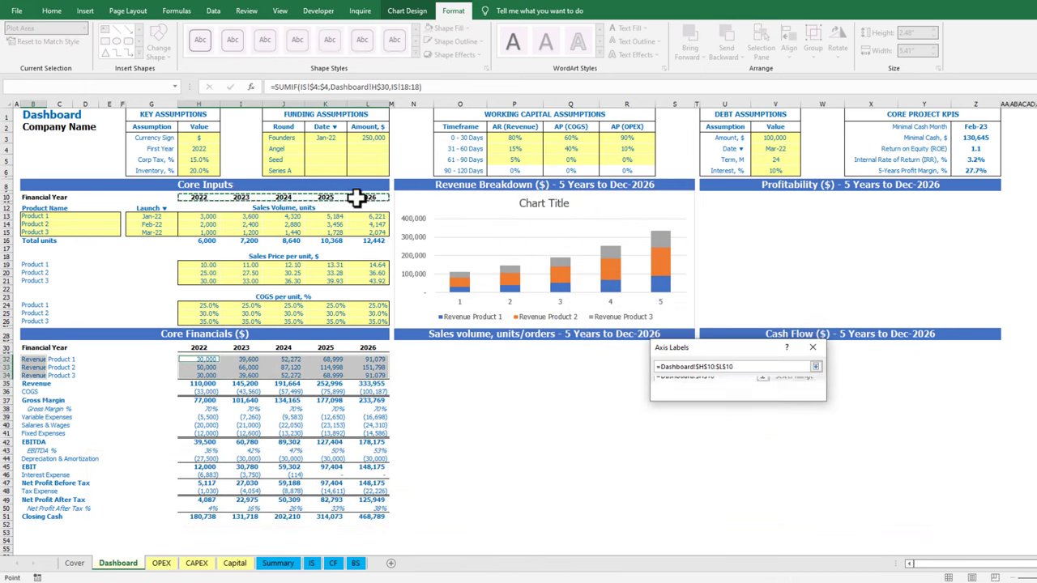
{"action": "left_click", "coordinate": [751, 393]}
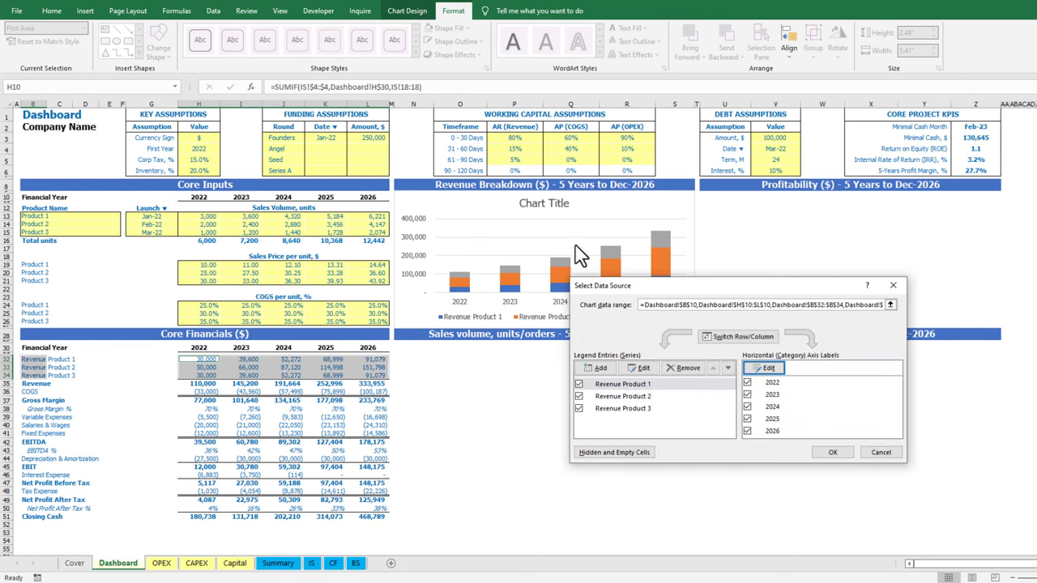
{"action": "left_click", "coordinate": [834, 452]}
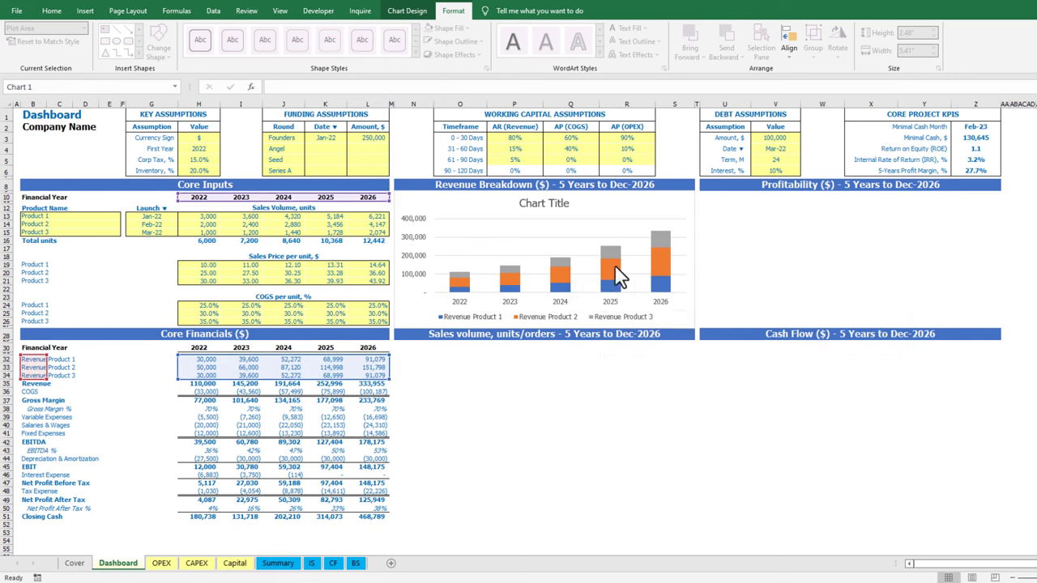
Delete the revenue chart's title and place its legend at the top of the chart
{"action": "left_click", "coordinate": [544, 203]}
{"action": "key", "text": "Delete"}
{"action": "left_click", "coordinate": [709, 201]}
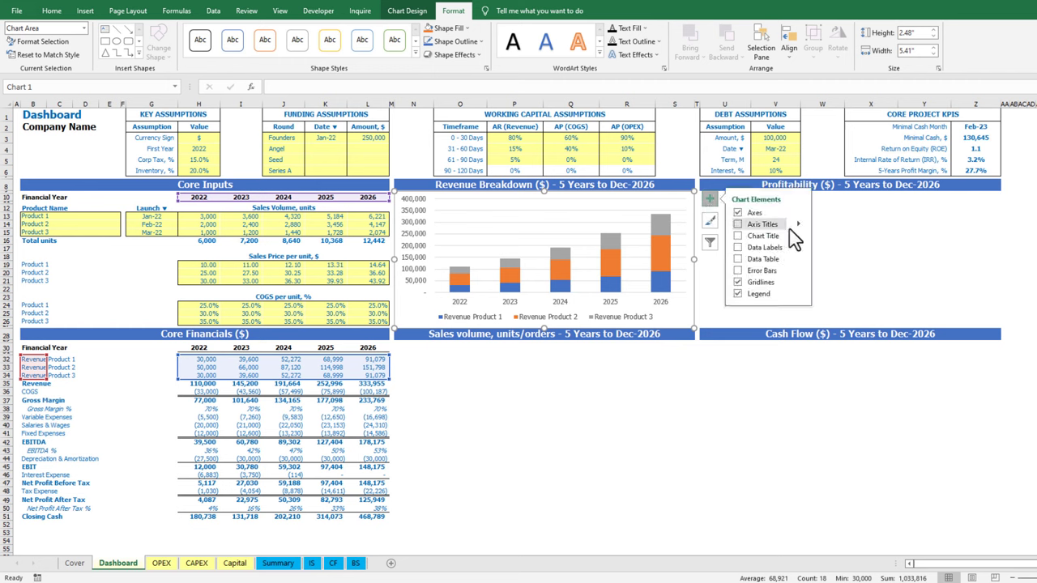
{"action": "left_click", "coordinate": [799, 294]}
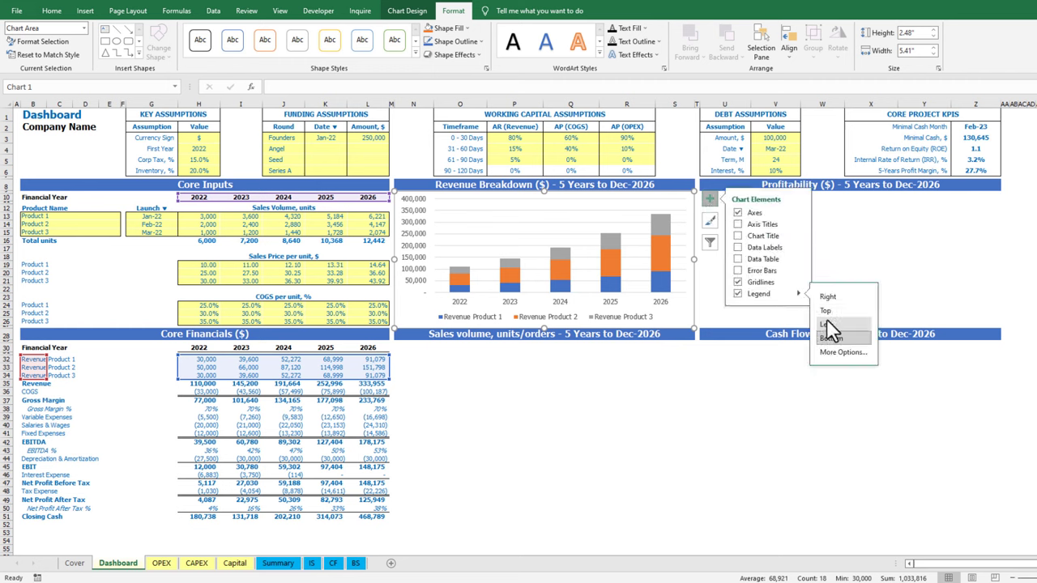
{"action": "left_click", "coordinate": [827, 310]}
Format the revenue chart's legend text as bold, size 8, in black
{"action": "left_click", "coordinate": [511, 203]}
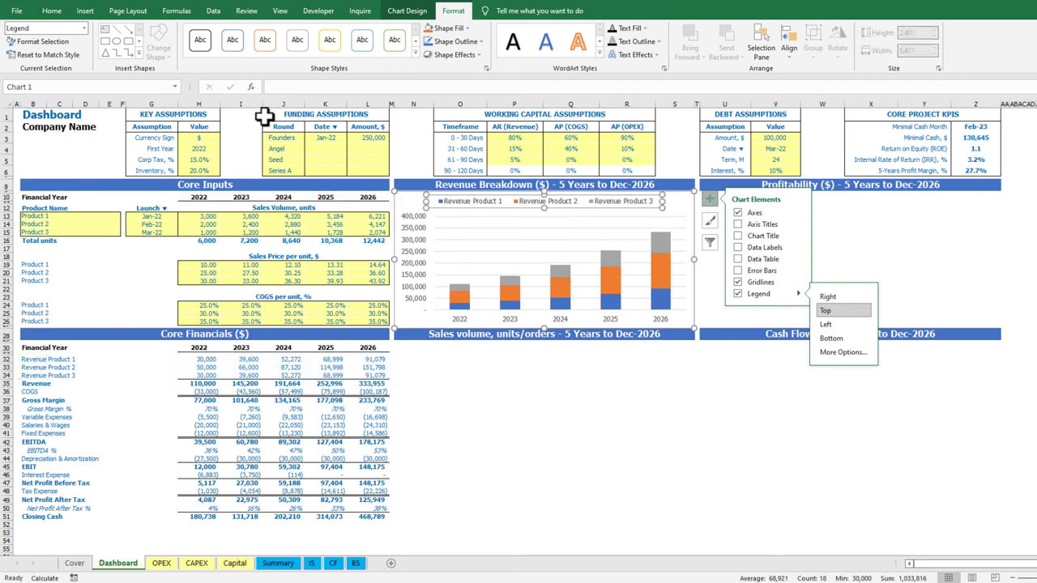
{"action": "left_click", "coordinate": [51, 11]}
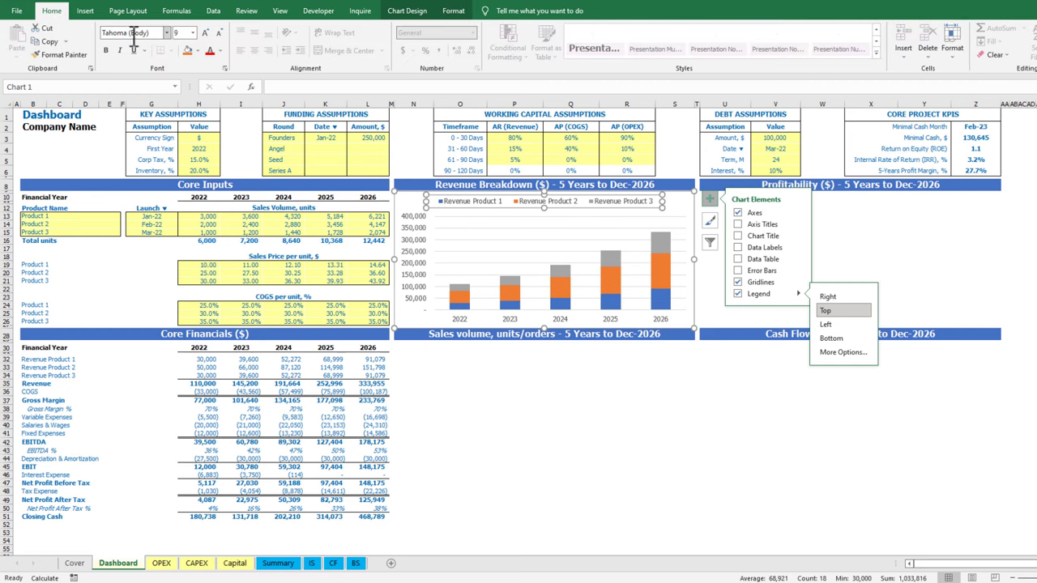
{"action": "left_click", "coordinate": [192, 32]}
{"action": "left_click", "coordinate": [182, 47]}
{"action": "left_click", "coordinate": [105, 51]}
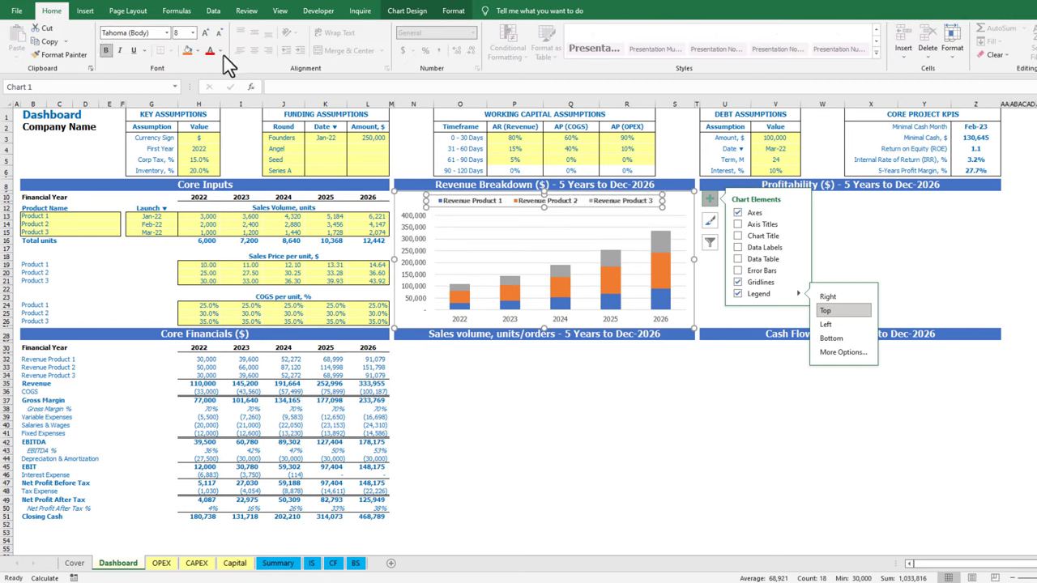
{"action": "left_click", "coordinate": [221, 51]}
{"action": "left_click", "coordinate": [227, 65]}
Format the vertical and horizontal axis labels of the revenue chart as bold black text, size 8
{"action": "left_click", "coordinate": [403, 249]}
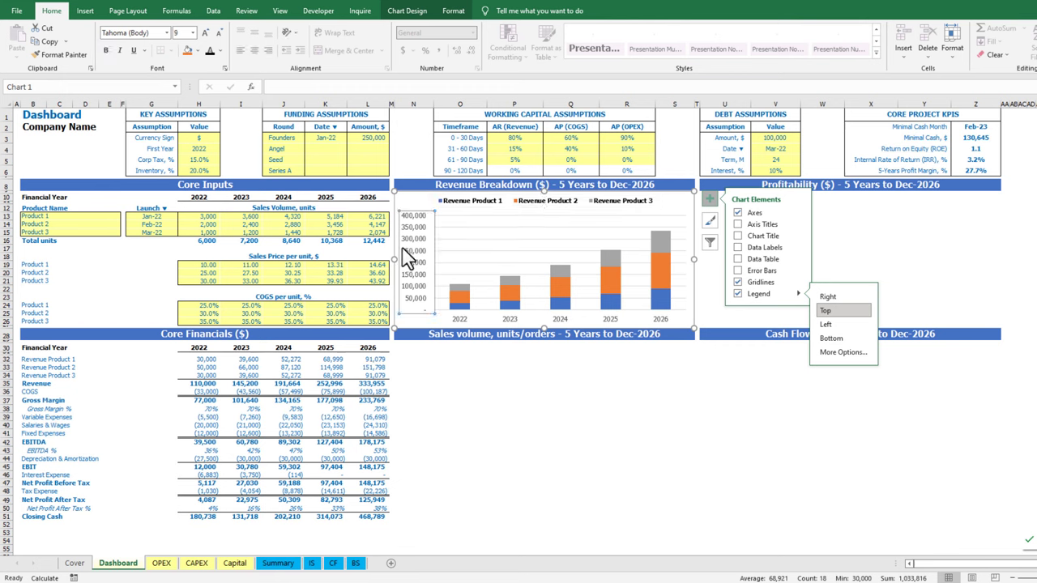
{"action": "left_click", "coordinate": [105, 50]}
{"action": "left_click", "coordinate": [192, 33]}
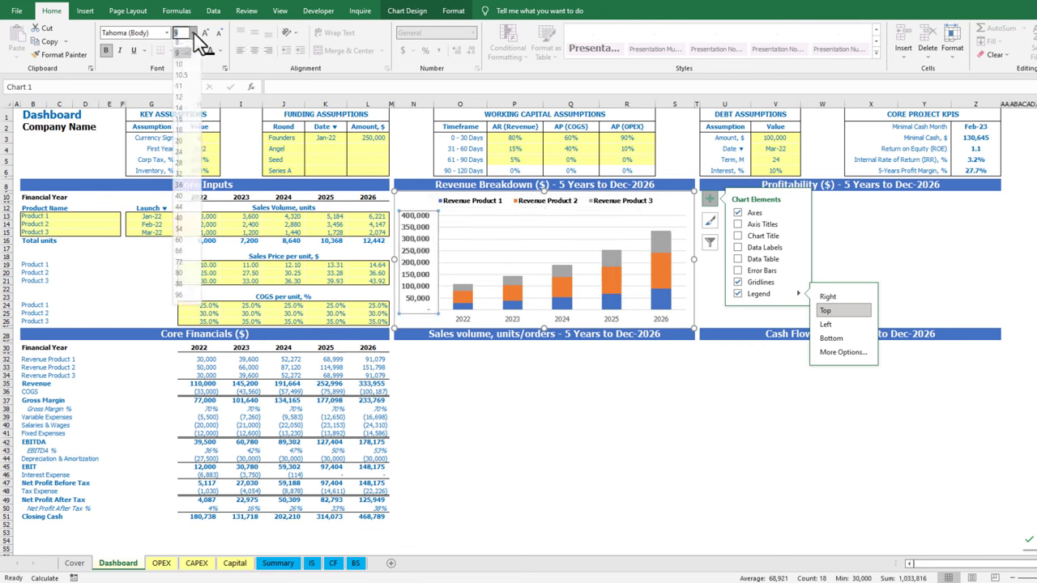
{"action": "left_click", "coordinate": [182, 47]}
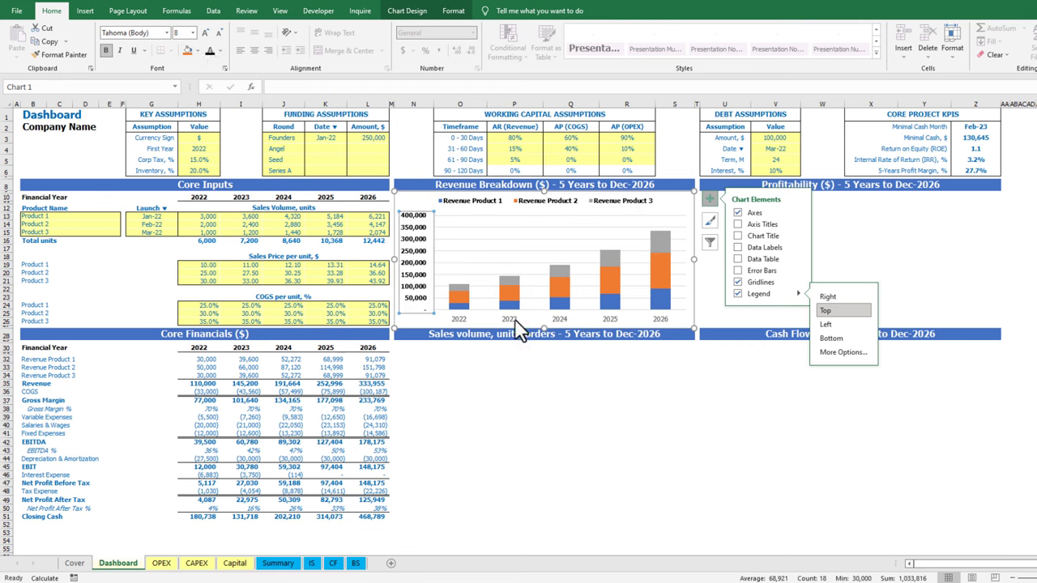
{"action": "left_click", "coordinate": [516, 319]}
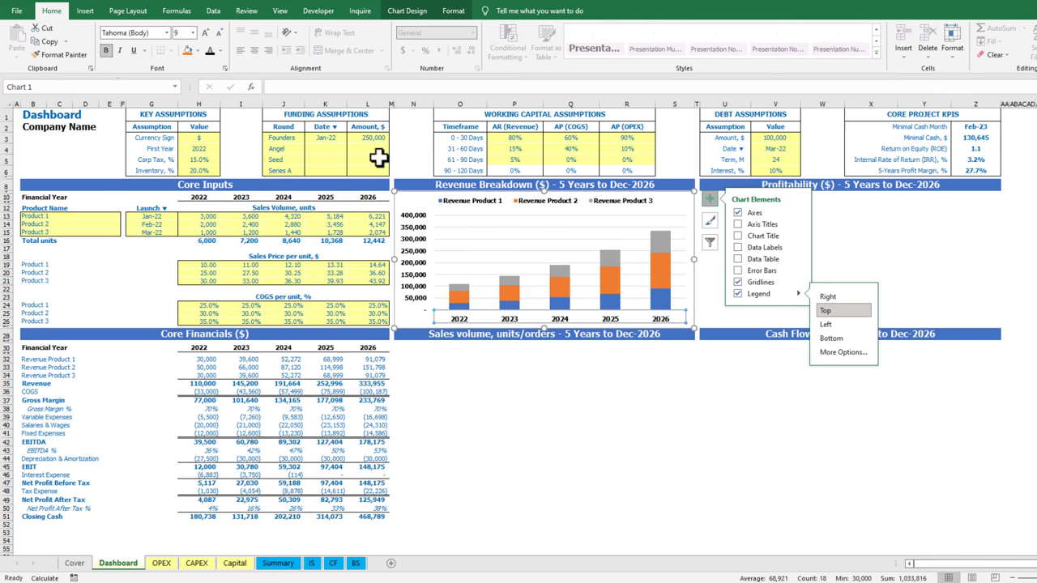
{"action": "left_click", "coordinate": [192, 32]}
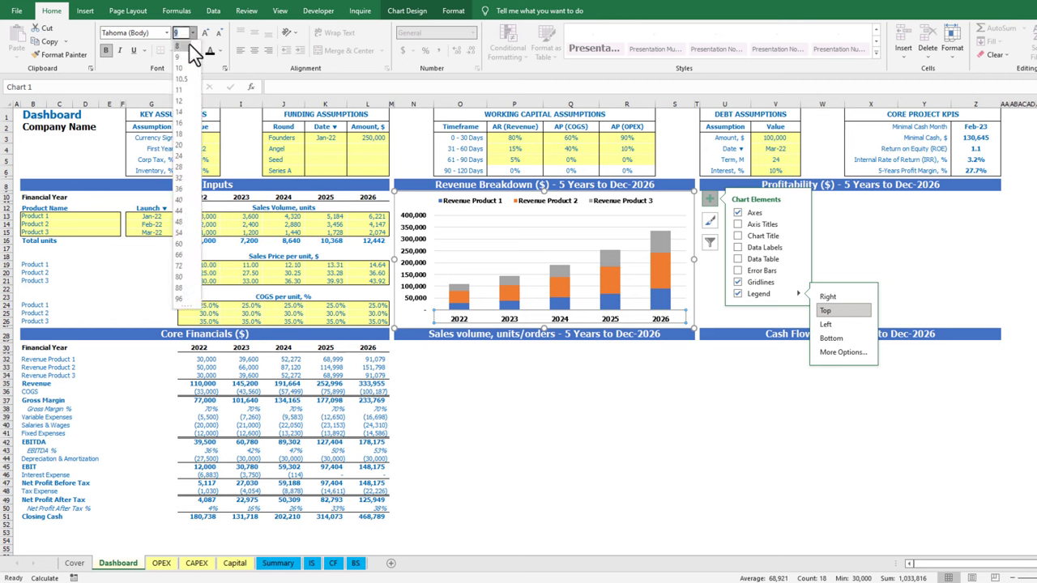
{"action": "left_click", "coordinate": [180, 46]}
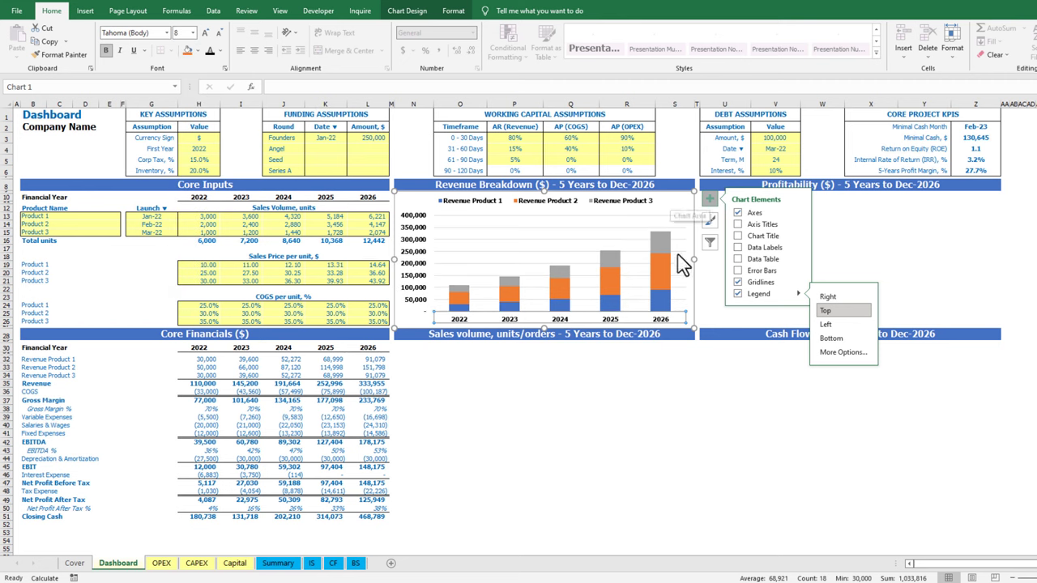
{"action": "right_click", "coordinate": [629, 241]}
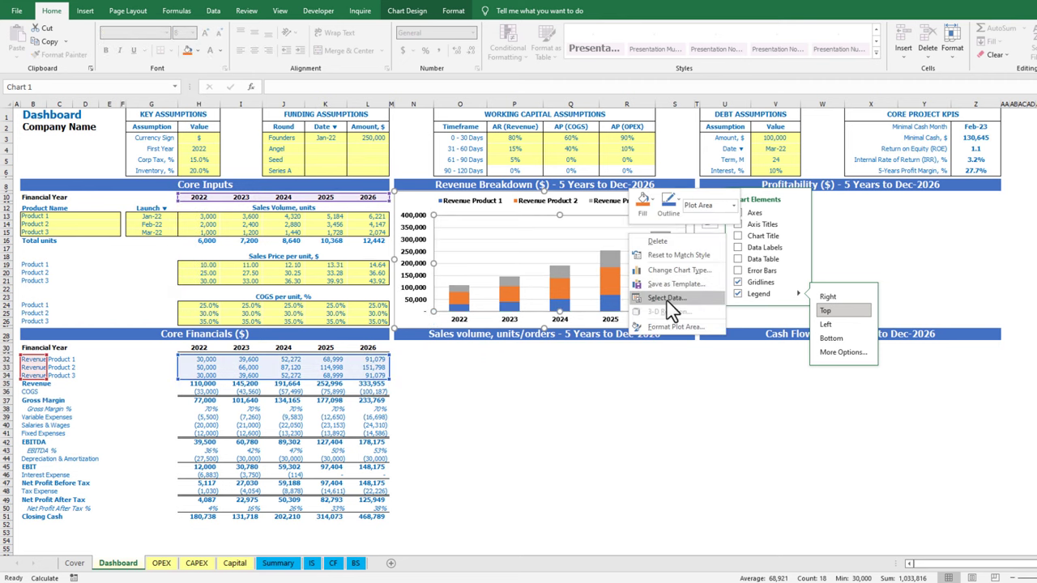
{"action": "left_click", "coordinate": [672, 305]}
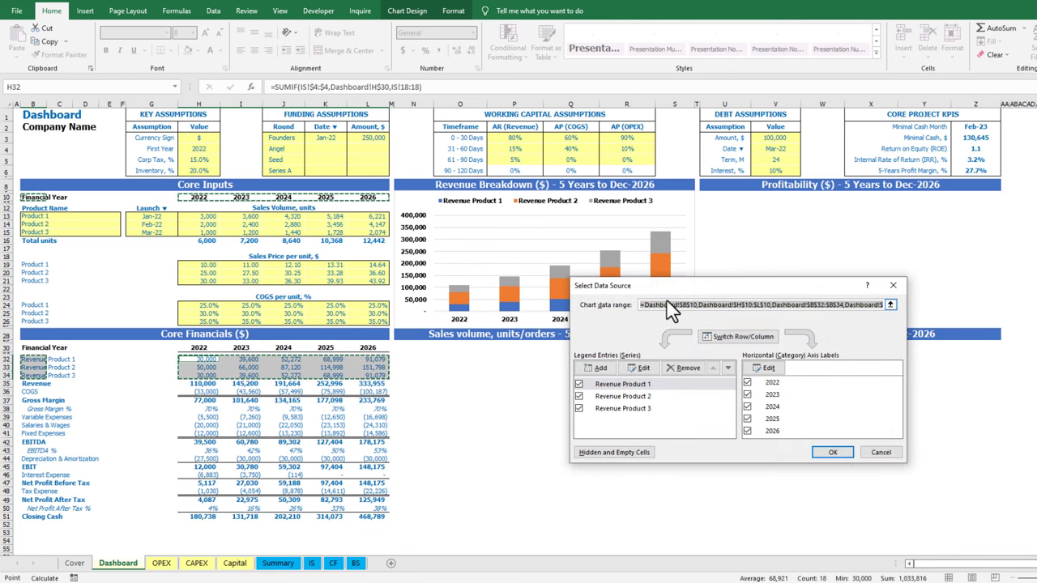
{"action": "left_click", "coordinate": [892, 285]}
Remove the border line around the revenue chart's chart area
{"action": "right_click", "coordinate": [556, 234]}
{"action": "left_click", "coordinate": [599, 326]}
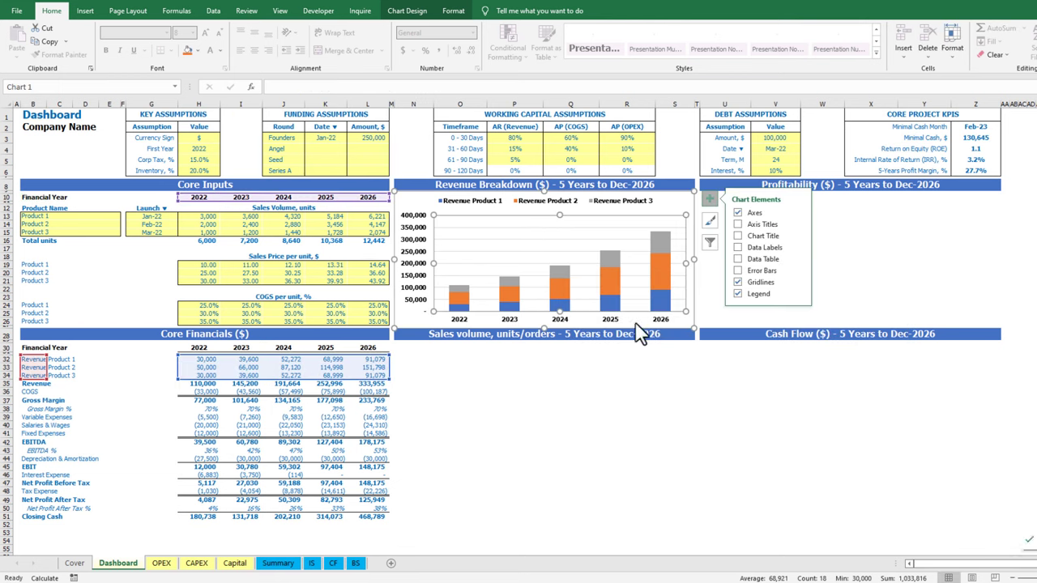
{"action": "left_click", "coordinate": [972, 179]}
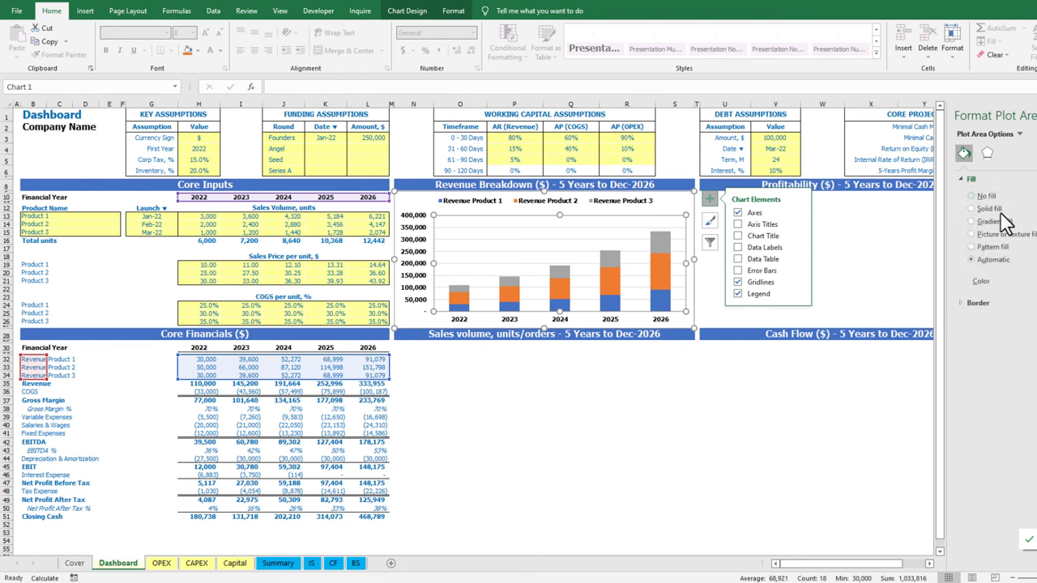
{"action": "left_click", "coordinate": [1003, 307]}
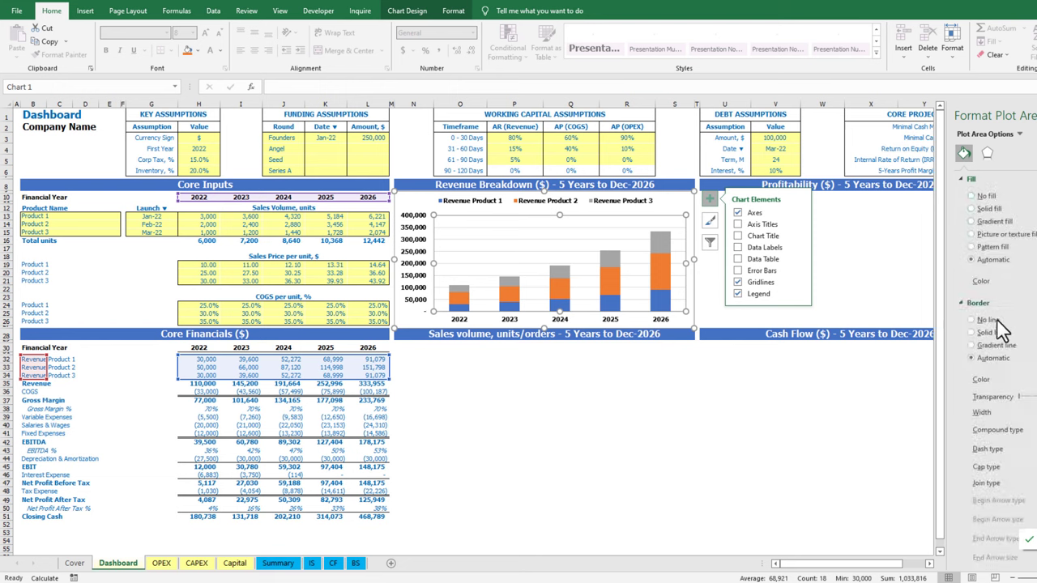
{"action": "left_click", "coordinate": [659, 415]}
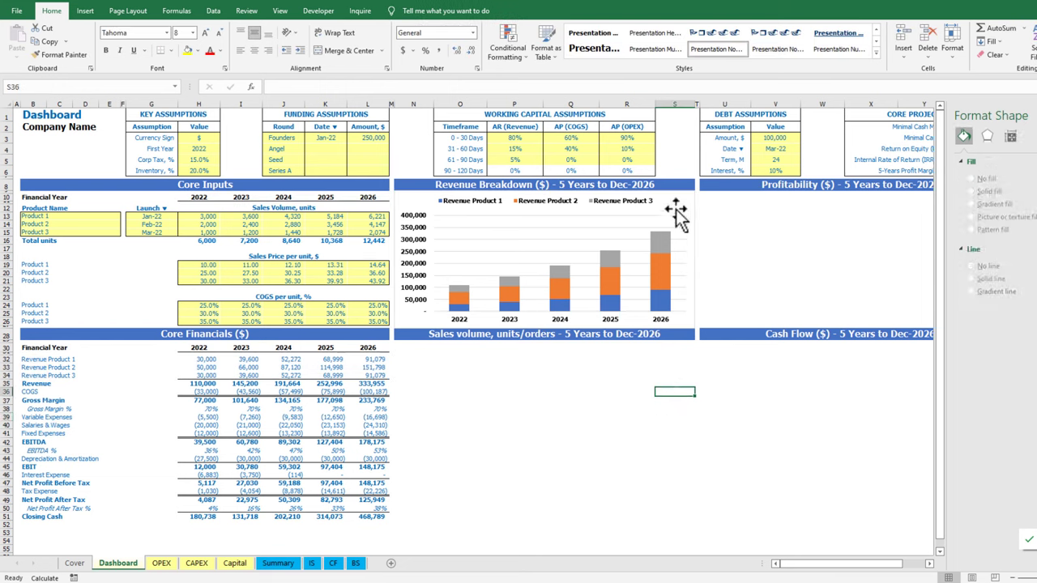
{"action": "left_click", "coordinate": [676, 204]}
{"action": "right_click", "coordinate": [675, 200]}
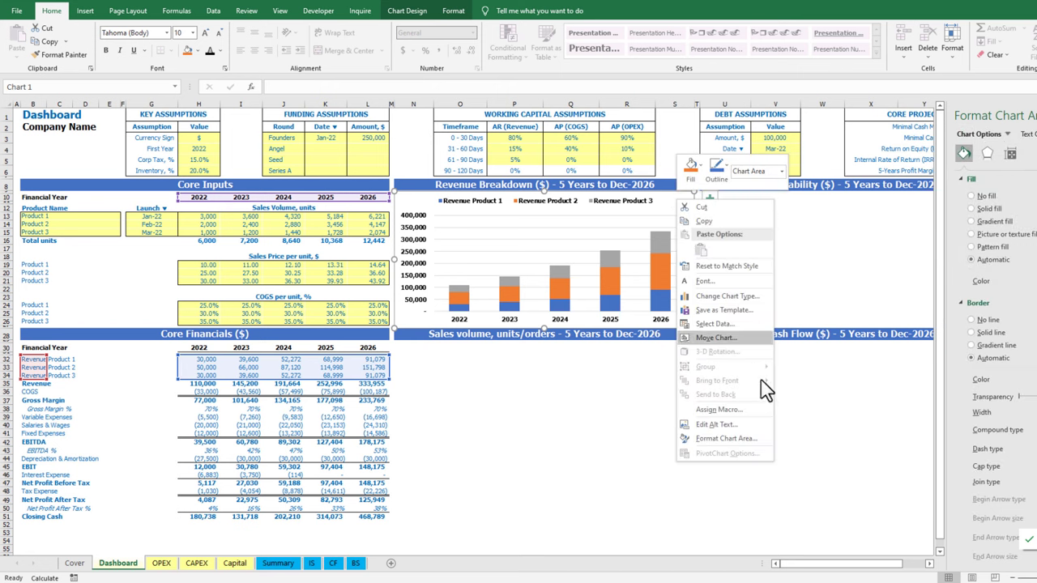
{"action": "left_click", "coordinate": [761, 438]}
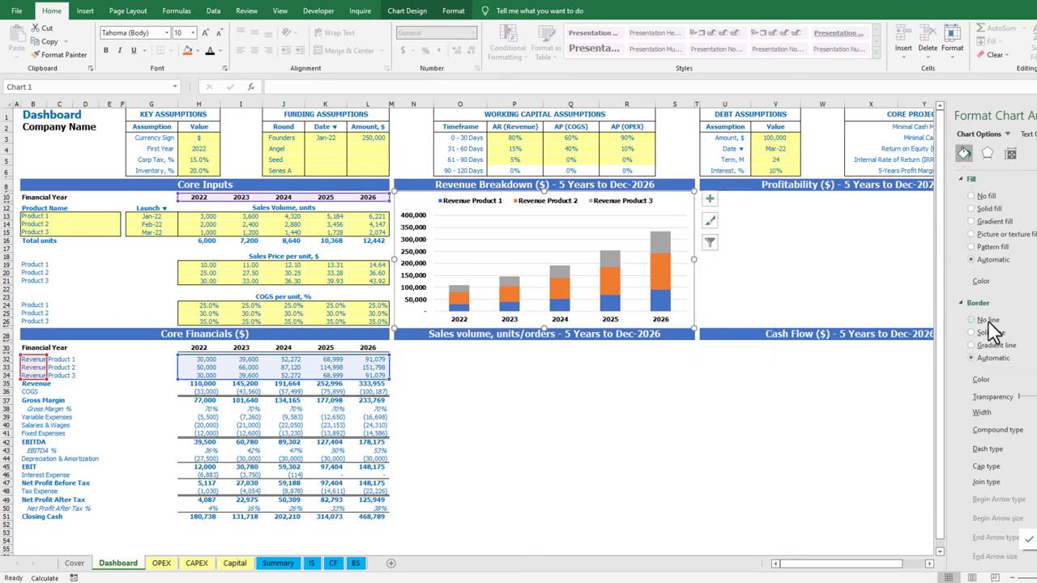
{"action": "left_click", "coordinate": [987, 320]}
Widen the stacked columns of the revenue chart by reducing the data series gap width
{"action": "left_click", "coordinate": [660, 285]}
{"action": "right_click", "coordinate": [656, 274]}
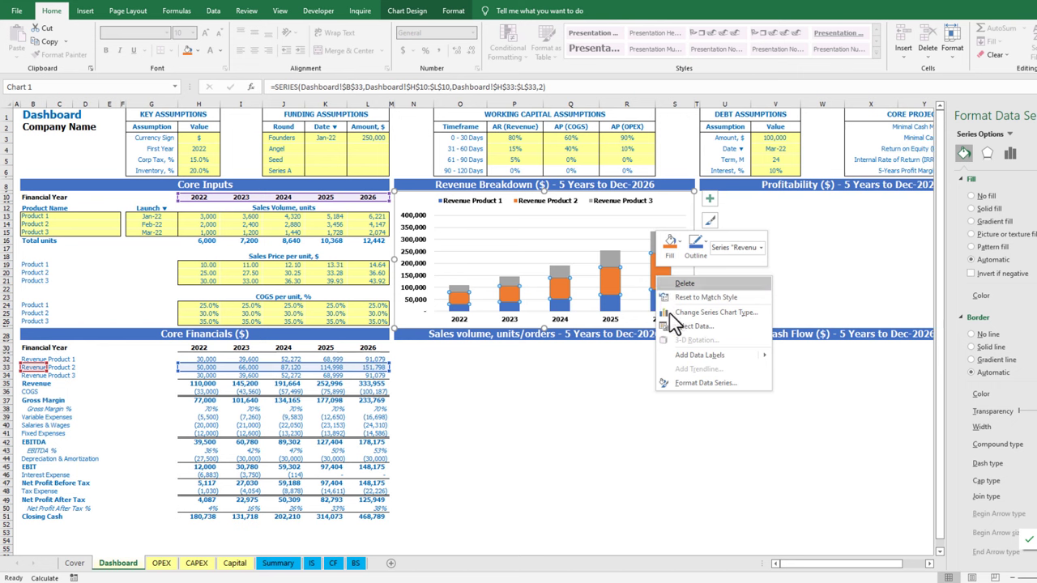
{"action": "left_click", "coordinate": [704, 399]}
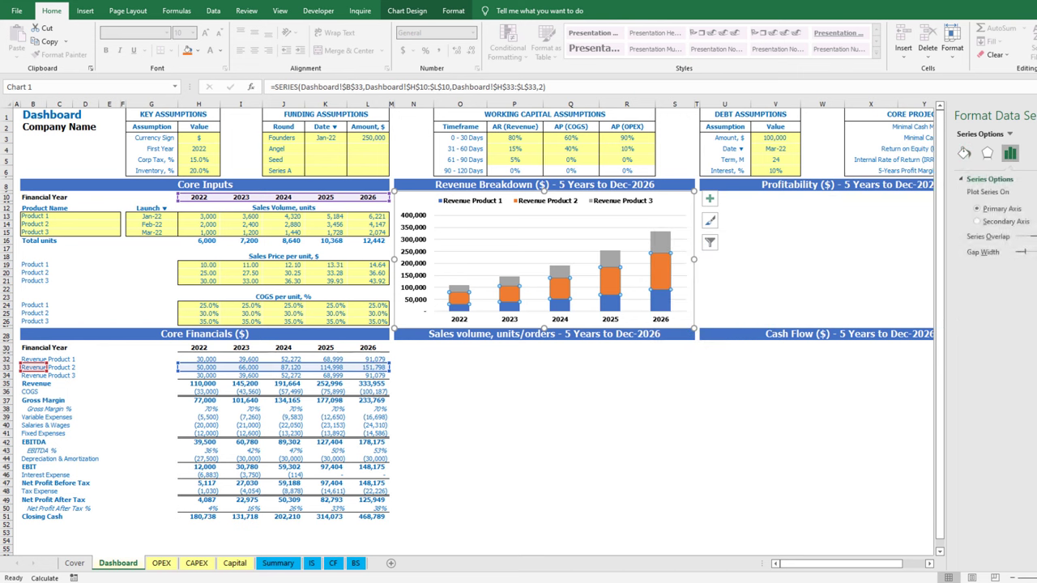
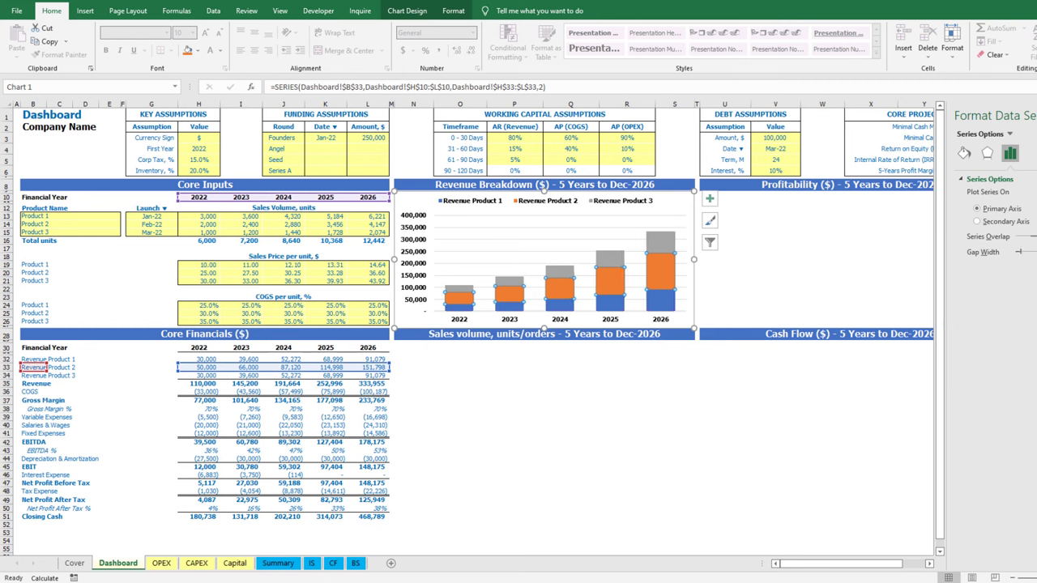
Change the revenue chart's major gridlines to a darker grey solid line and close the formatting options
{"action": "left_click", "coordinate": [539, 250]}
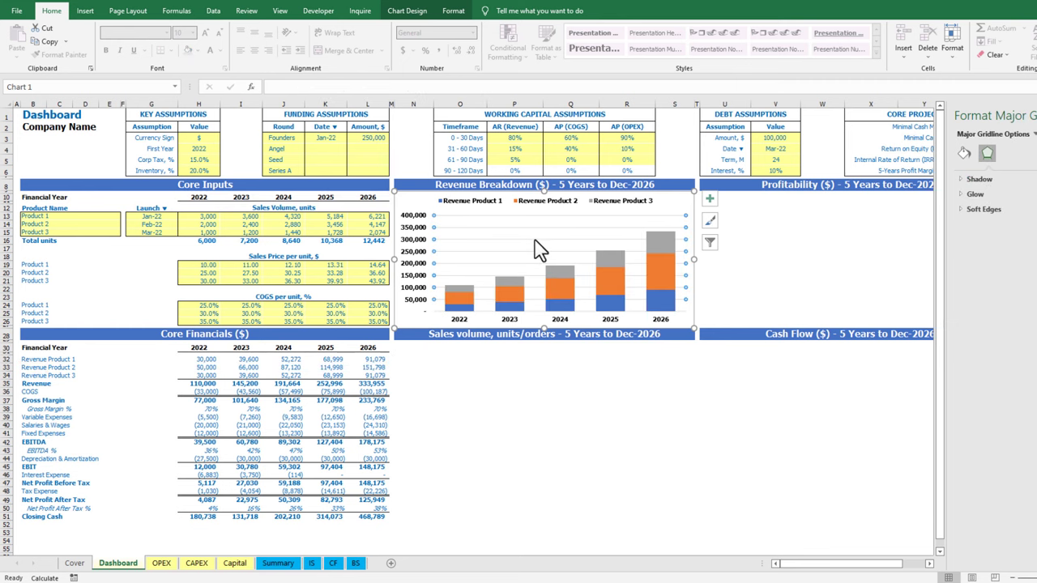
{"action": "left_click", "coordinate": [965, 153]}
{"action": "left_click", "coordinate": [1035, 256]}
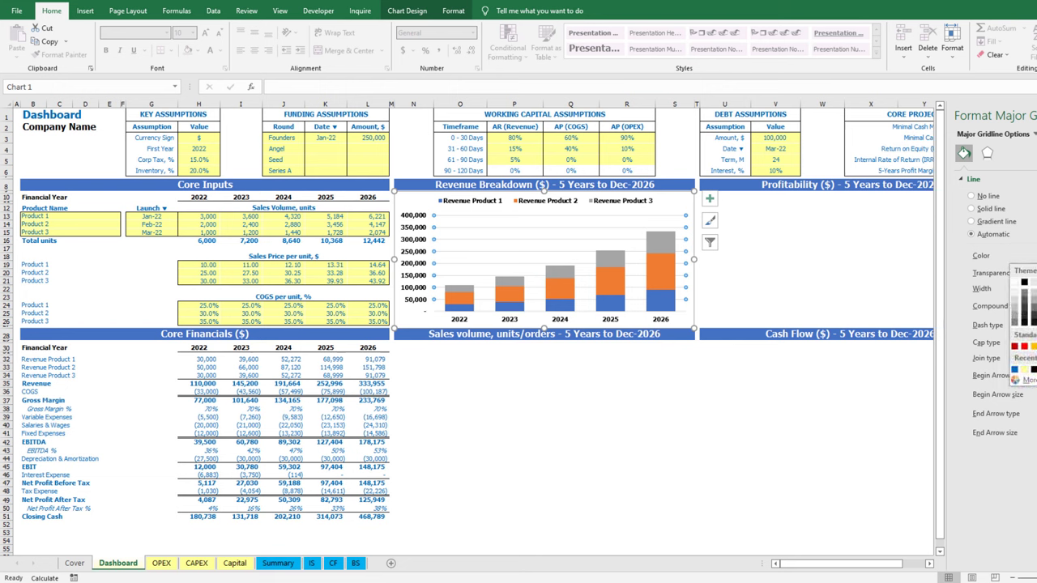
{"action": "left_click", "coordinate": [1015, 307]}
{"action": "left_click", "coordinate": [746, 400]}
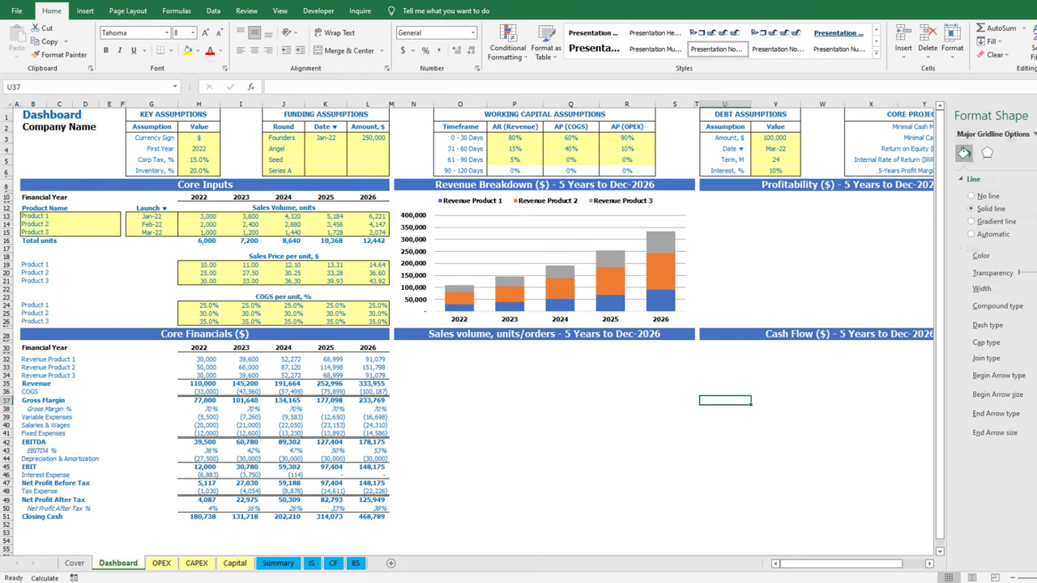
{"action": "left_click", "coordinate": [681, 393]}
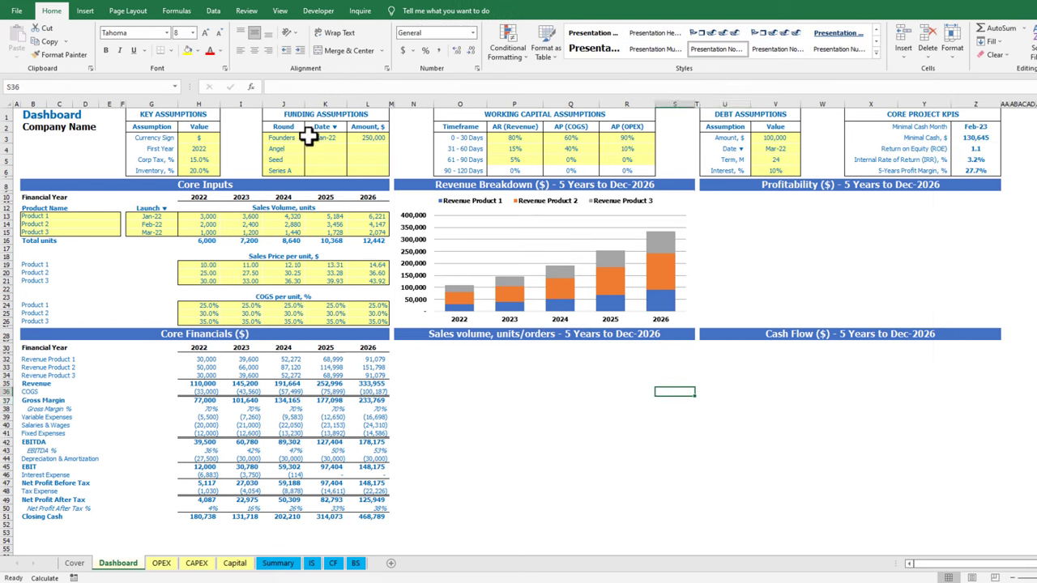
Copy the revenue chart directly under the Sales volume, units/orders banner and stretch the copy down to row 51
{"action": "left_click", "coordinate": [407, 195]}
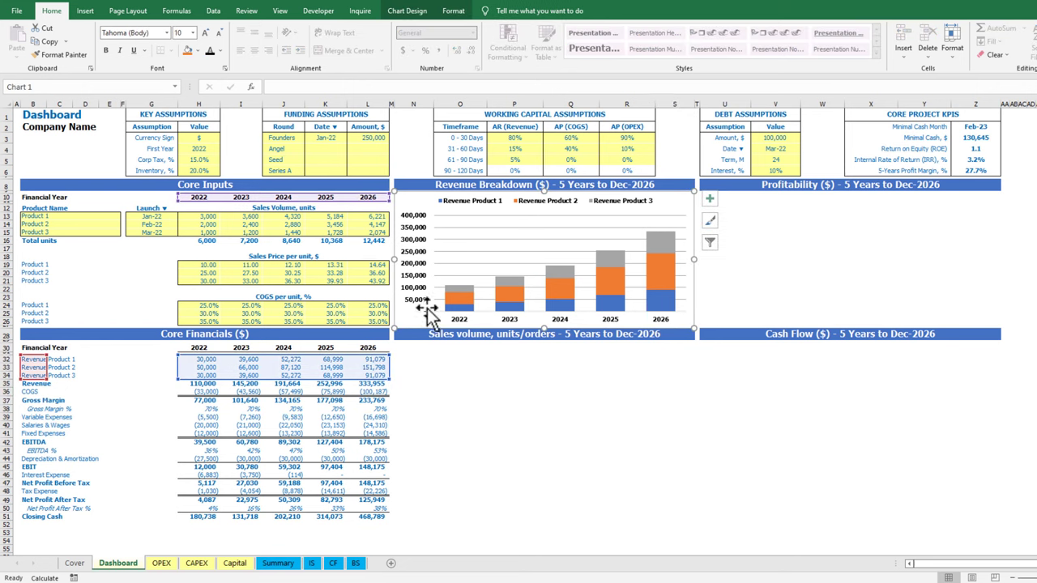
{"action": "left_click", "coordinate": [403, 346]}
{"action": "key", "text": "ctrl+v"}
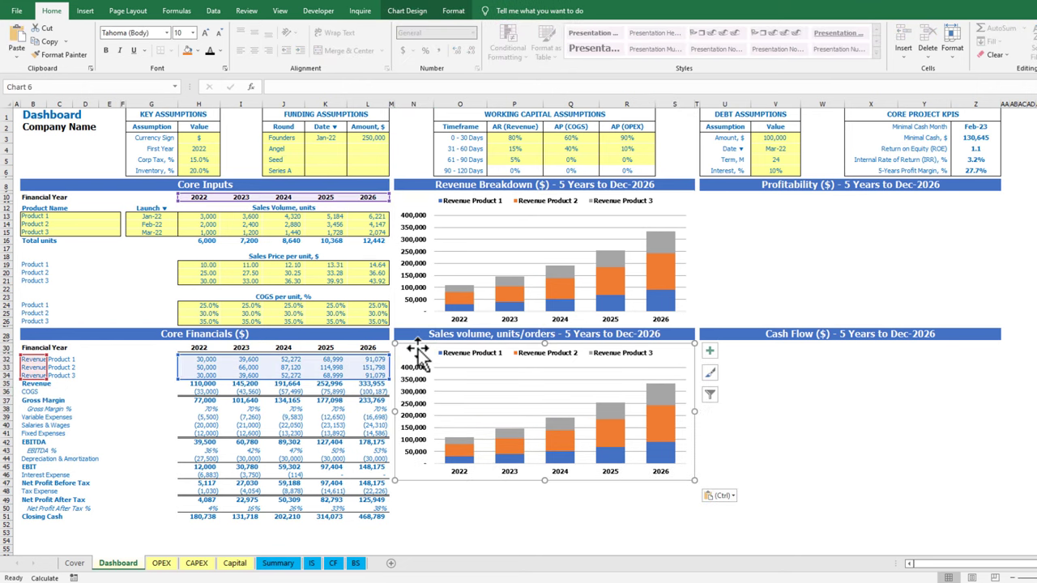
{"action": "left_click_drag", "start_coordinate": [416, 353], "coordinate": [413, 342]}
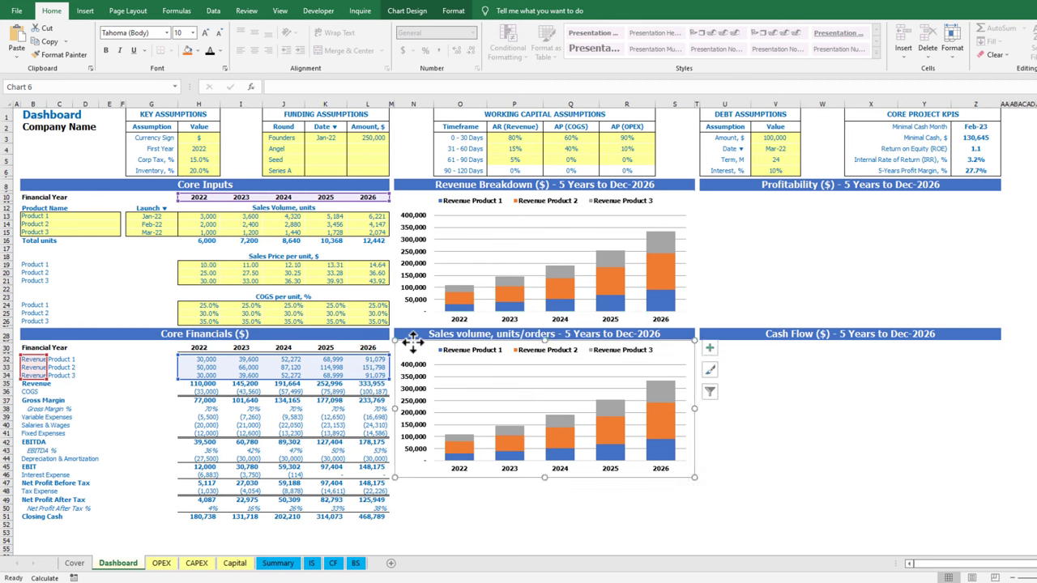
{"action": "left_click_drag", "start_coordinate": [544, 478], "coordinate": [543, 521]}
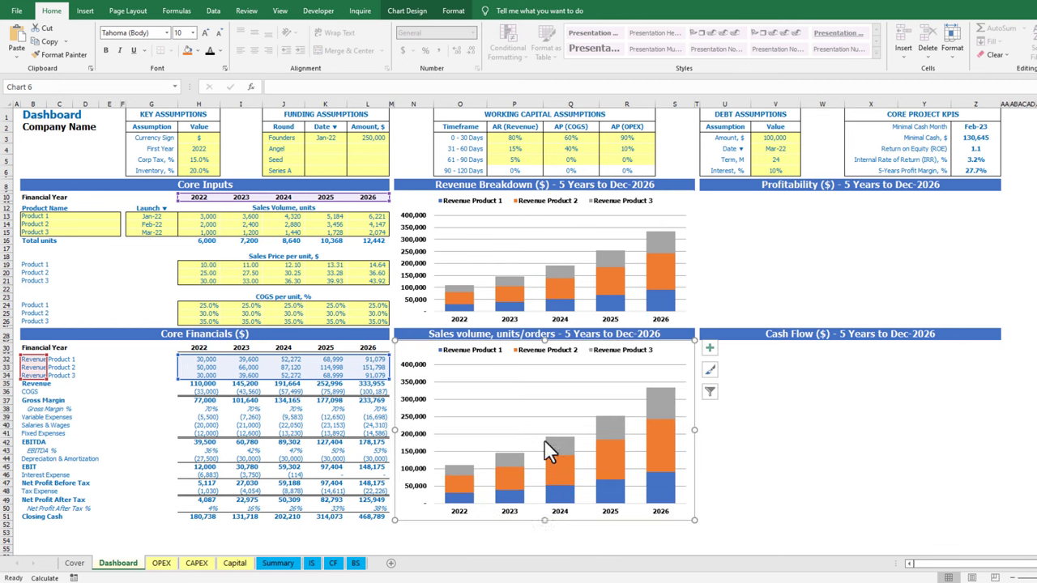
Point the sales volume chart's data at the Product 1–3 units in rows 13 to 15 and change it to an Area chart
{"action": "left_click_drag", "start_coordinate": [323, 357], "coordinate": [324, 225]}
{"action": "right_click", "coordinate": [573, 440]}
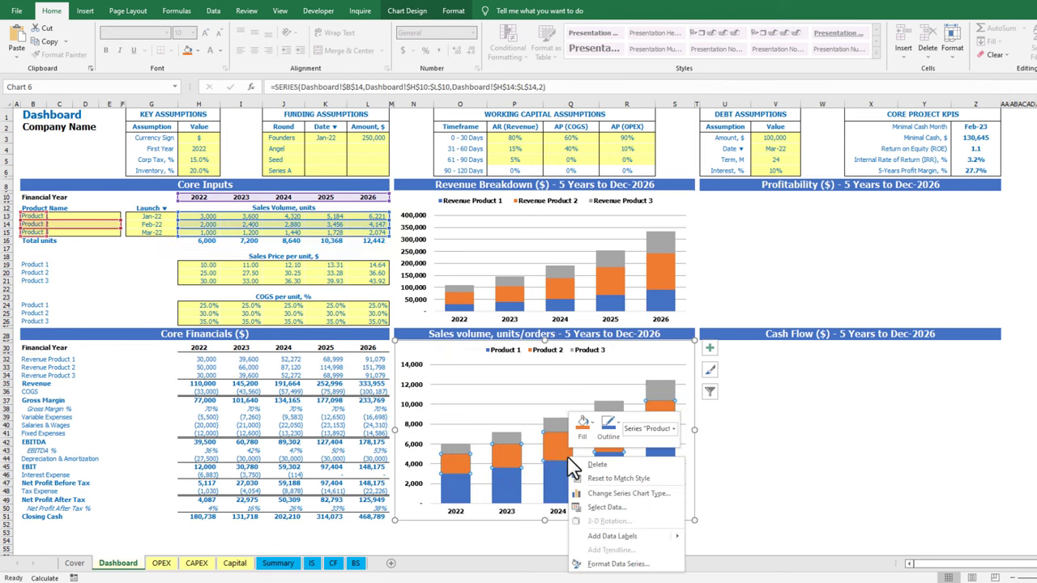
{"action": "left_click", "coordinate": [628, 507]}
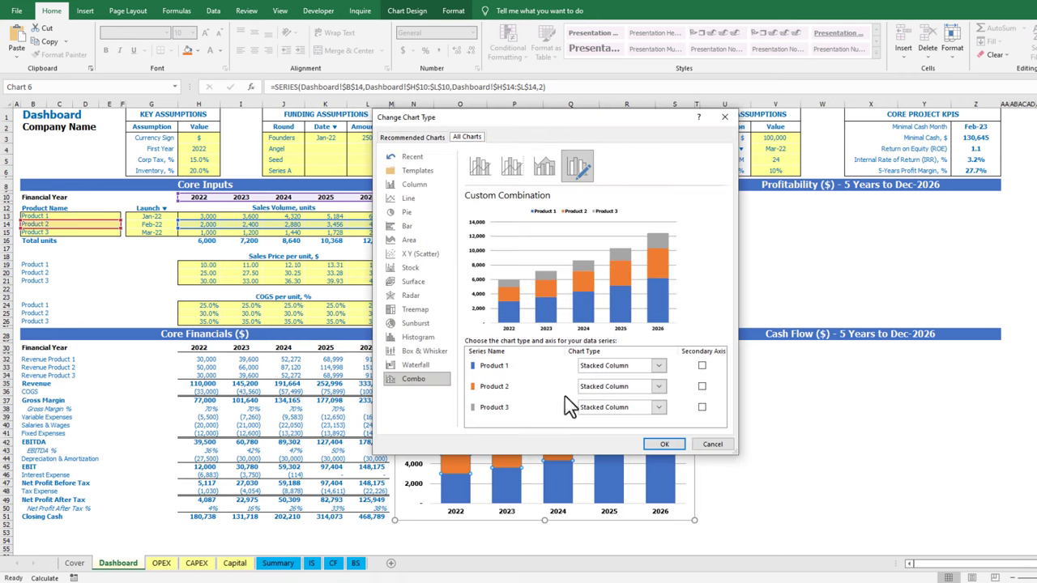
{"action": "left_click", "coordinate": [430, 242]}
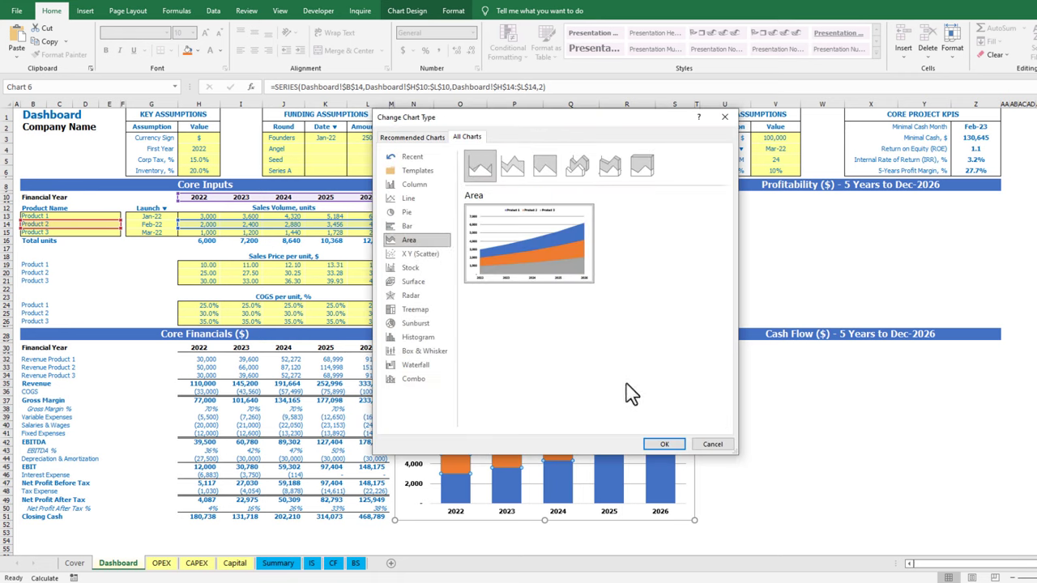
{"action": "left_click", "coordinate": [666, 445]}
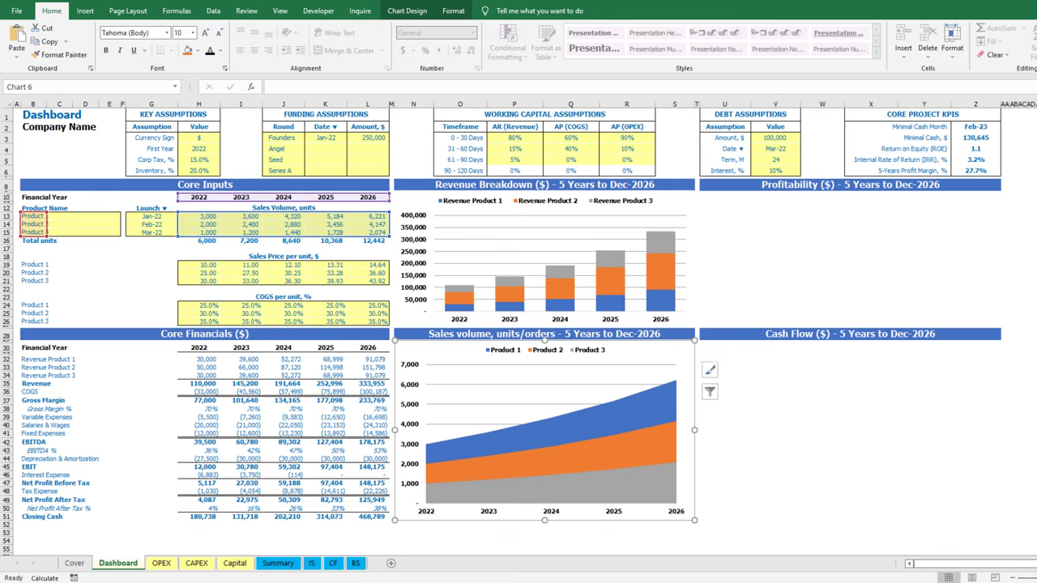
Copy the revenue breakdown chart under the Profitability banner and point the copy's data at the total Revenue row 35
{"action": "left_click", "coordinate": [661, 195]}
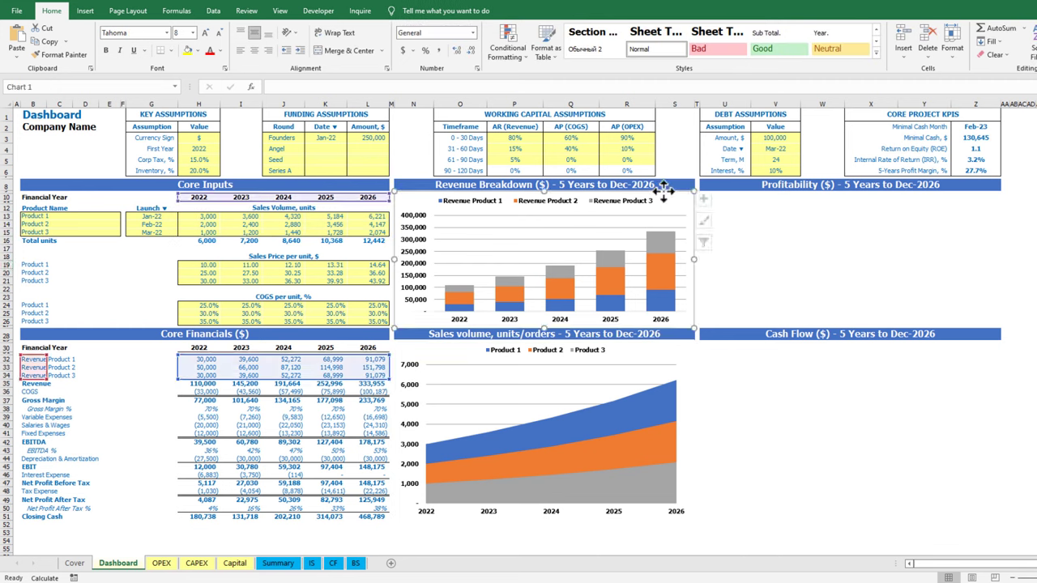
{"action": "left_click", "coordinate": [722, 193]}
{"action": "key", "text": "ctrl+v"}
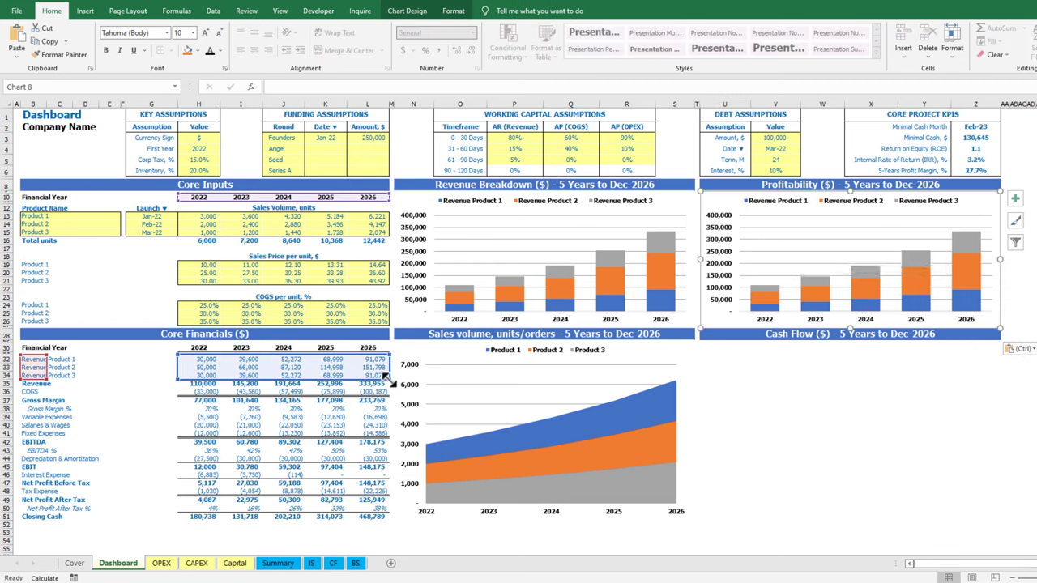
{"action": "left_click_drag", "start_coordinate": [387, 377], "coordinate": [362, 387]}
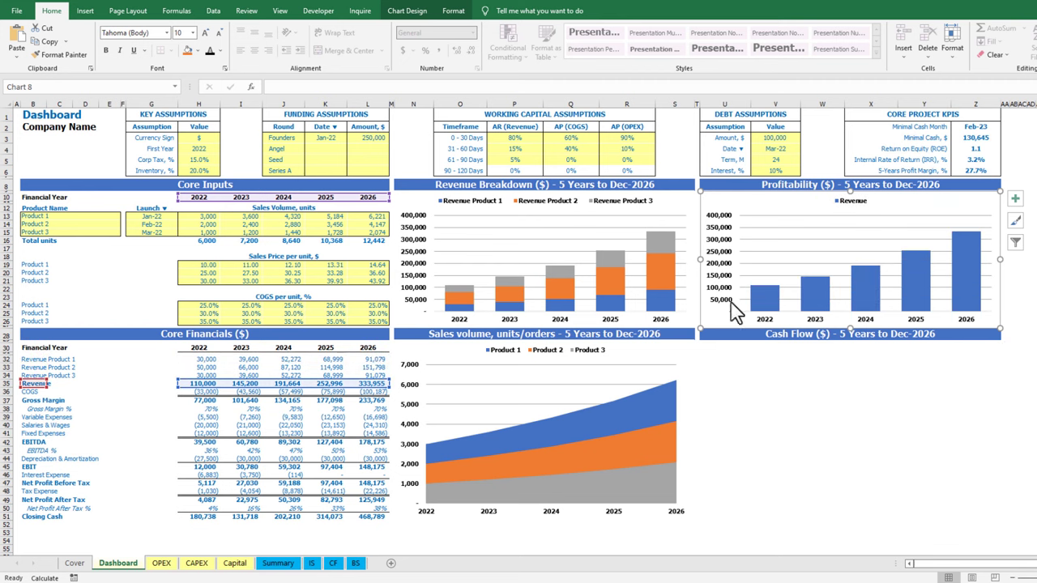
Add an EBITDA series to the profitability chart, with its name from B42 and values from H42:L42
{"action": "right_click", "coordinate": [829, 255]}
{"action": "left_click", "coordinate": [854, 319]}
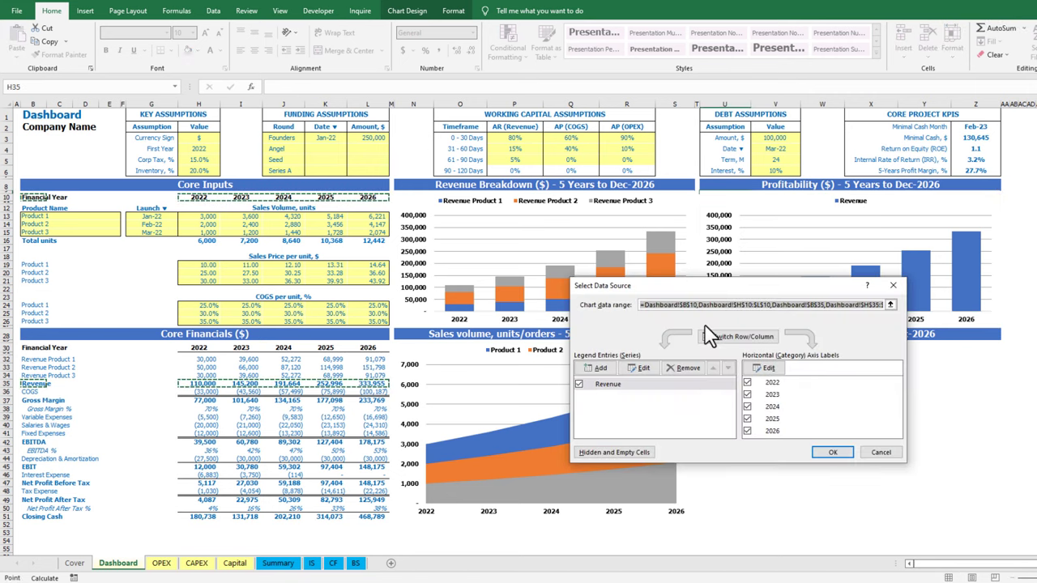
{"action": "left_click", "coordinate": [600, 368]}
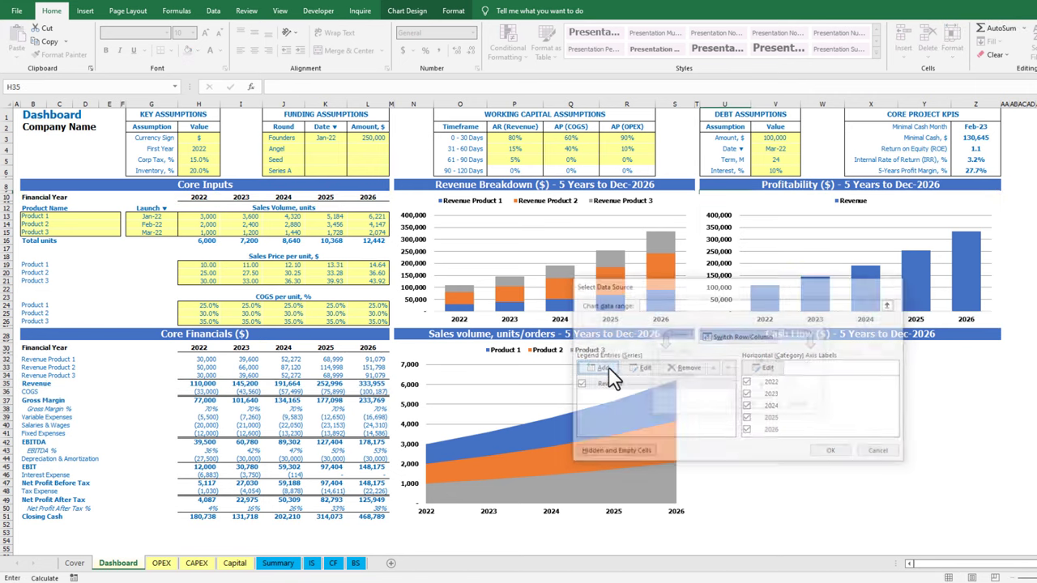
{"action": "left_click", "coordinate": [28, 441]}
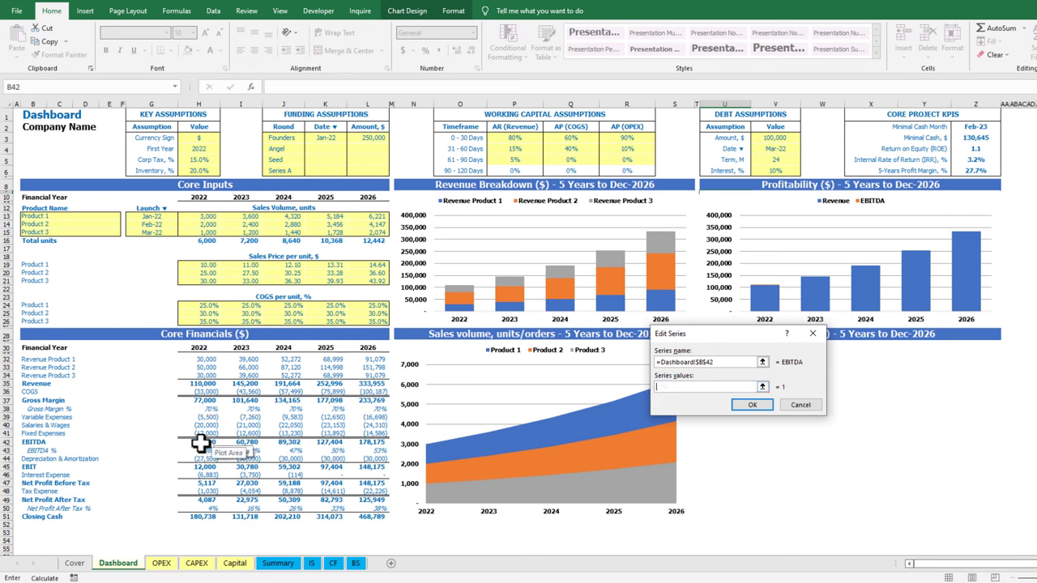
{"action": "left_click_drag", "start_coordinate": [204, 448], "coordinate": [381, 443]}
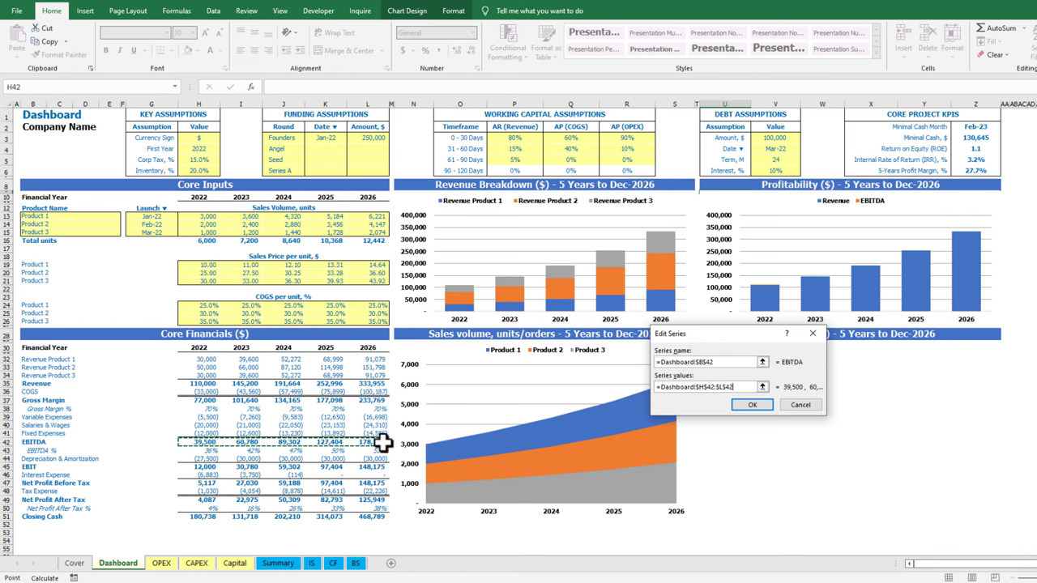
{"action": "left_click", "coordinate": [756, 405]}
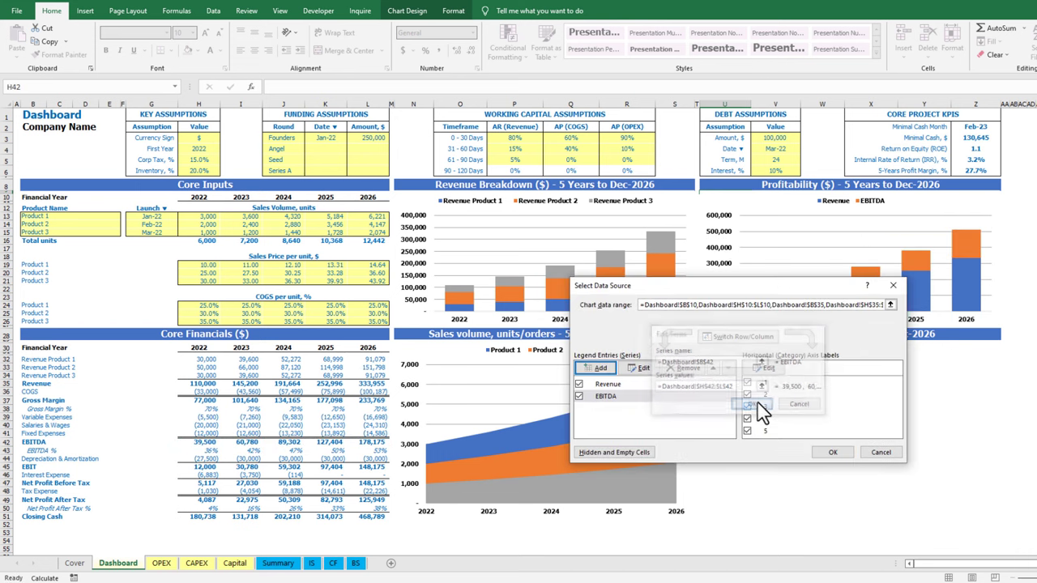
{"action": "left_click", "coordinate": [831, 451]}
Change the profitability chart's Revenue and EBITDA series from stacked to clustered columns
{"action": "right_click", "coordinate": [876, 300]}
{"action": "left_click", "coordinate": [919, 335]}
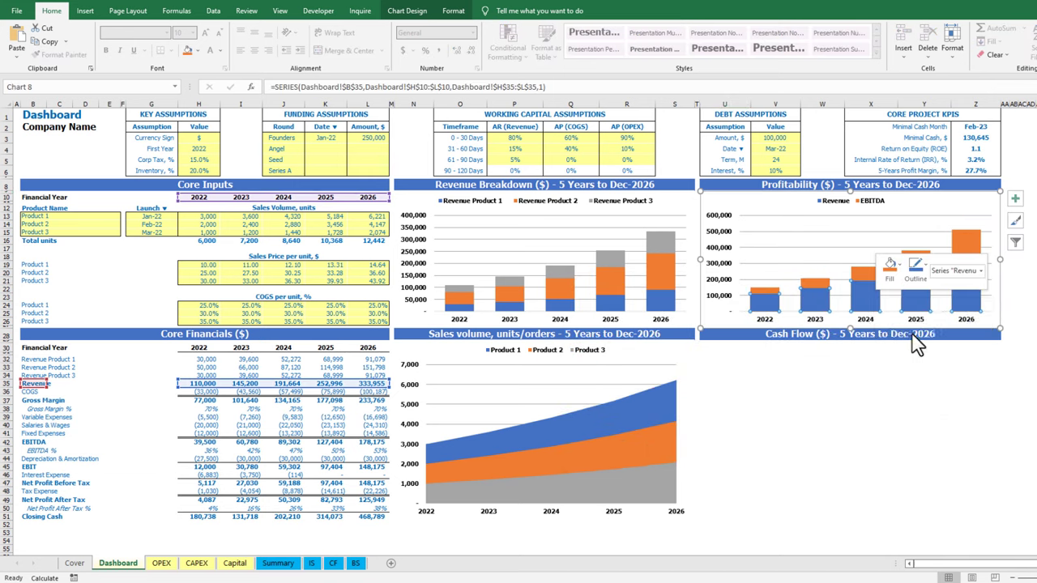
{"action": "left_click", "coordinate": [659, 366]}
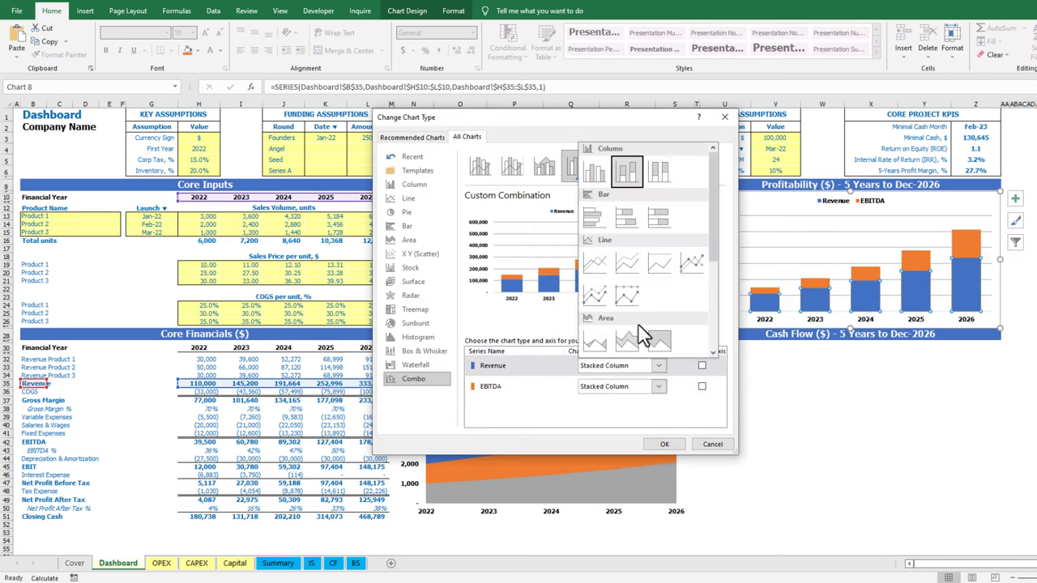
{"action": "left_click", "coordinate": [597, 188]}
{"action": "left_click", "coordinate": [679, 446]}
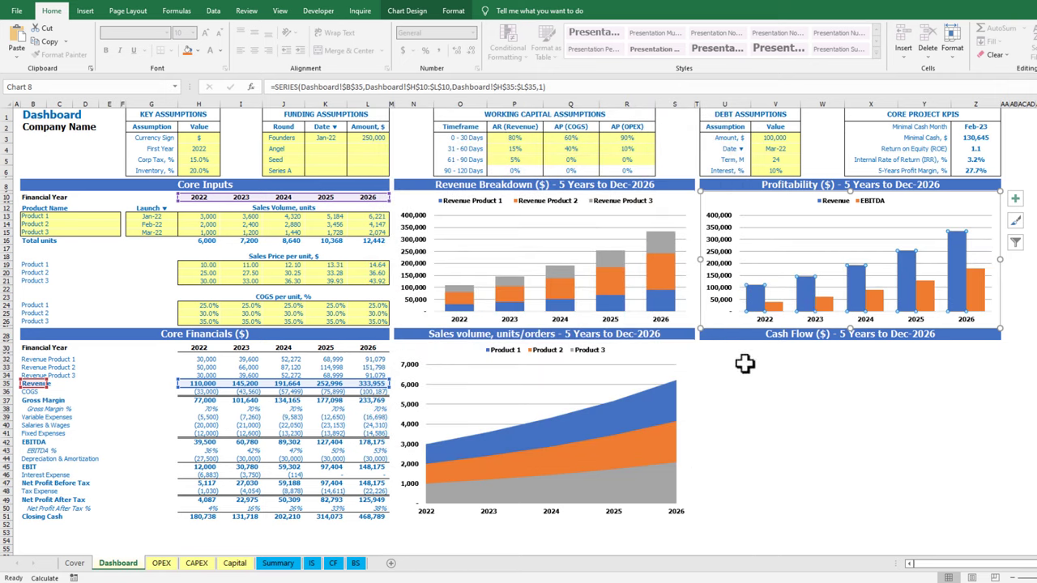
Add an EBITDA % series to the profitability chart, with its name from B43 and values from H43:L43
{"action": "right_click", "coordinate": [828, 250]}
{"action": "left_click", "coordinate": [860, 301]}
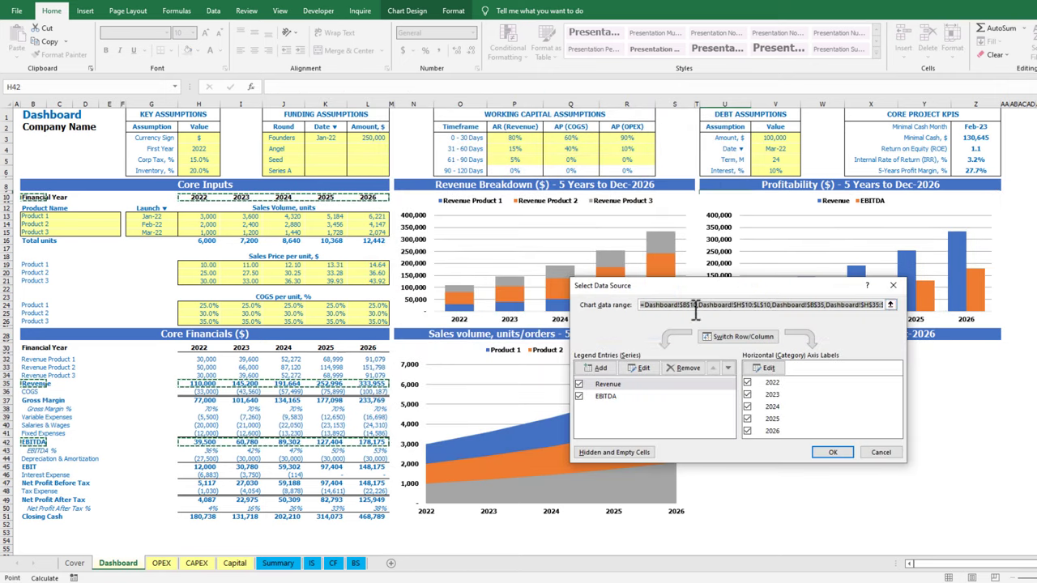
{"action": "left_click", "coordinate": [607, 365]}
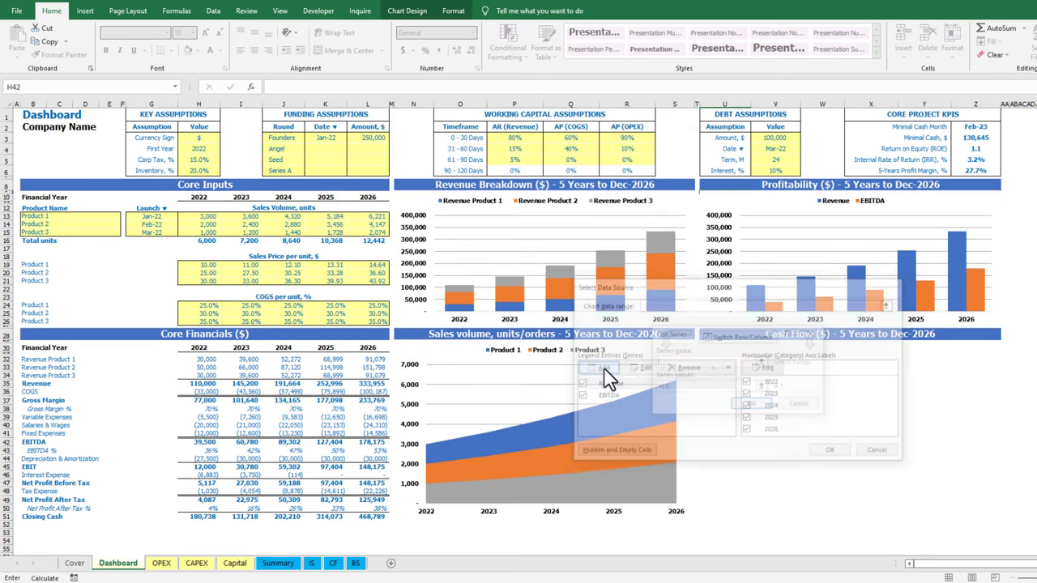
{"action": "left_click", "coordinate": [26, 451]}
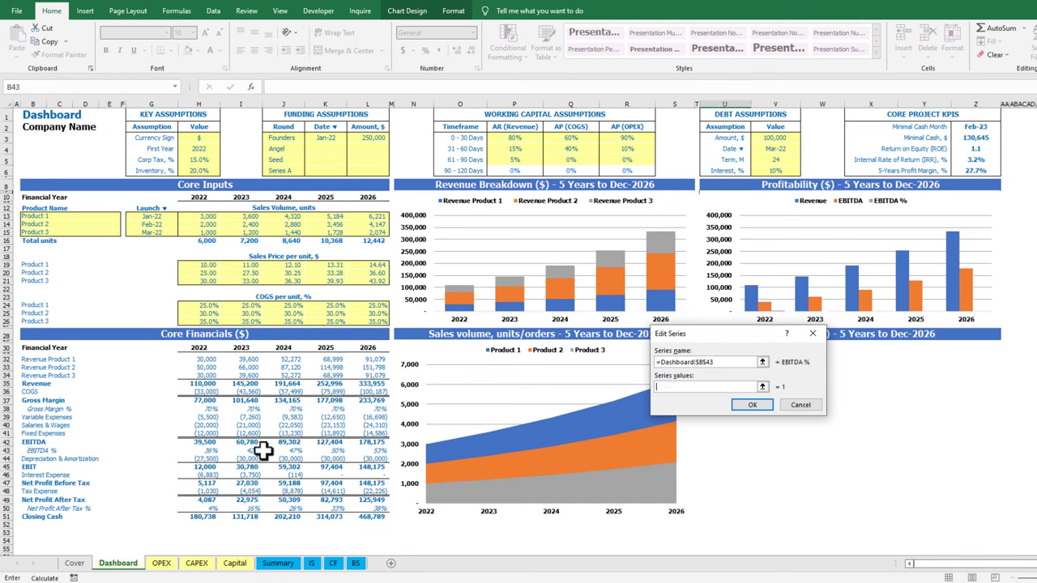
{"action": "left_click_drag", "start_coordinate": [194, 451], "coordinate": [369, 453]}
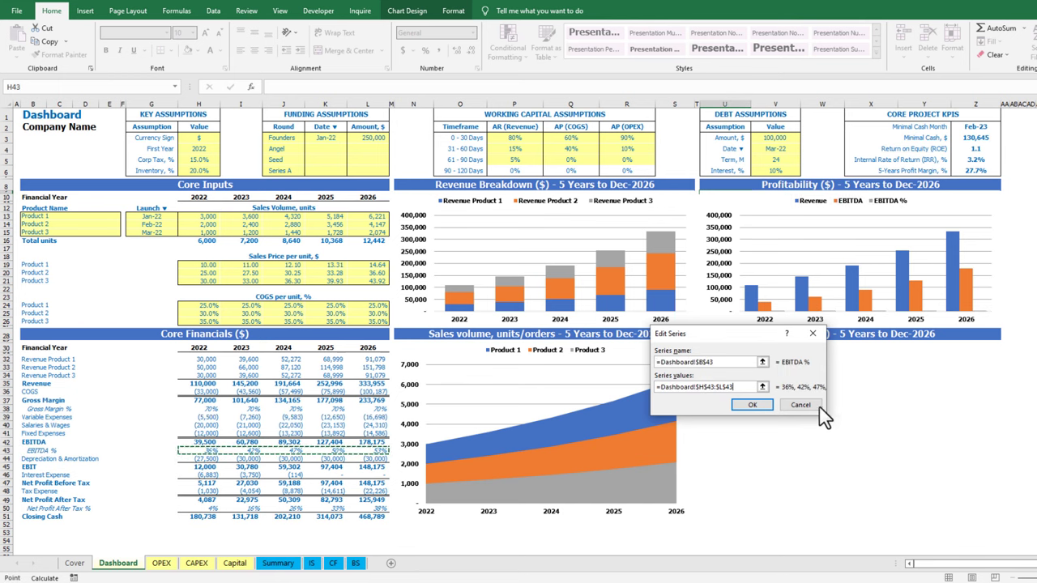
{"action": "left_click", "coordinate": [764, 411]}
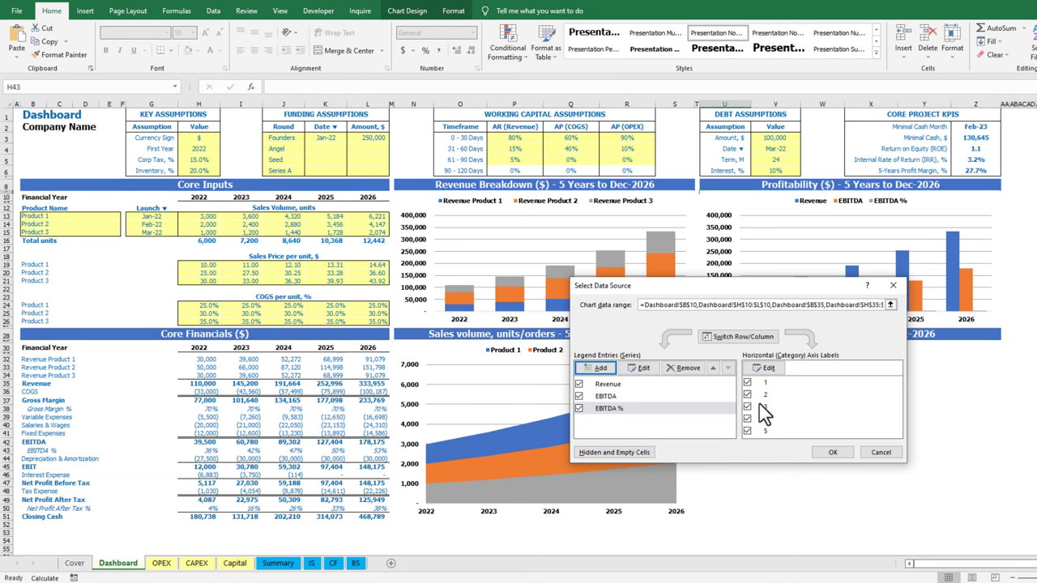
{"action": "left_click", "coordinate": [832, 452]}
Set the EBITDA % series to Line with Markers and plot it on the secondary axis
{"action": "right_click", "coordinate": [851, 285]}
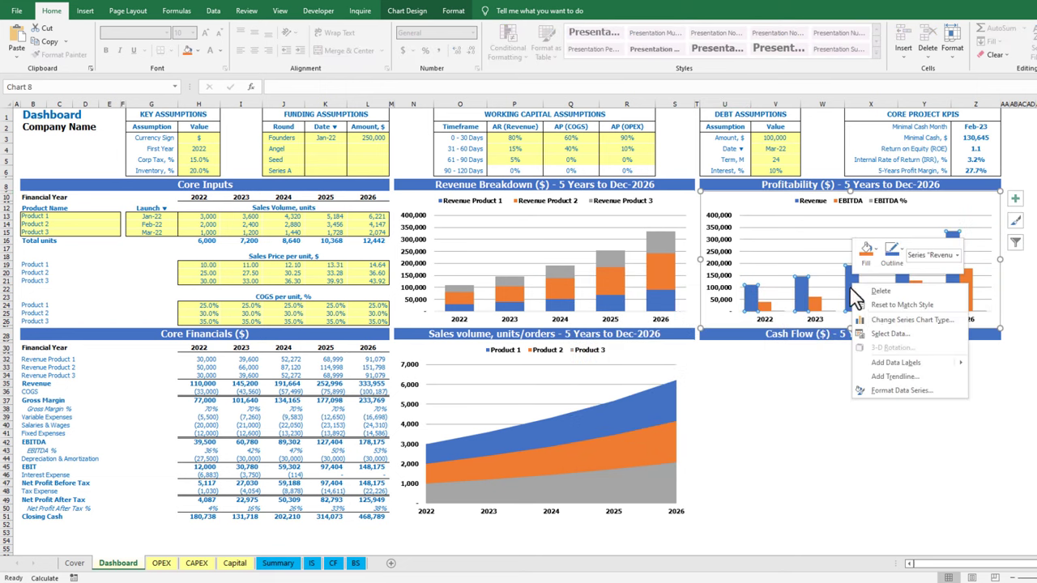
{"action": "left_click", "coordinate": [885, 320]}
{"action": "left_click", "coordinate": [658, 408]}
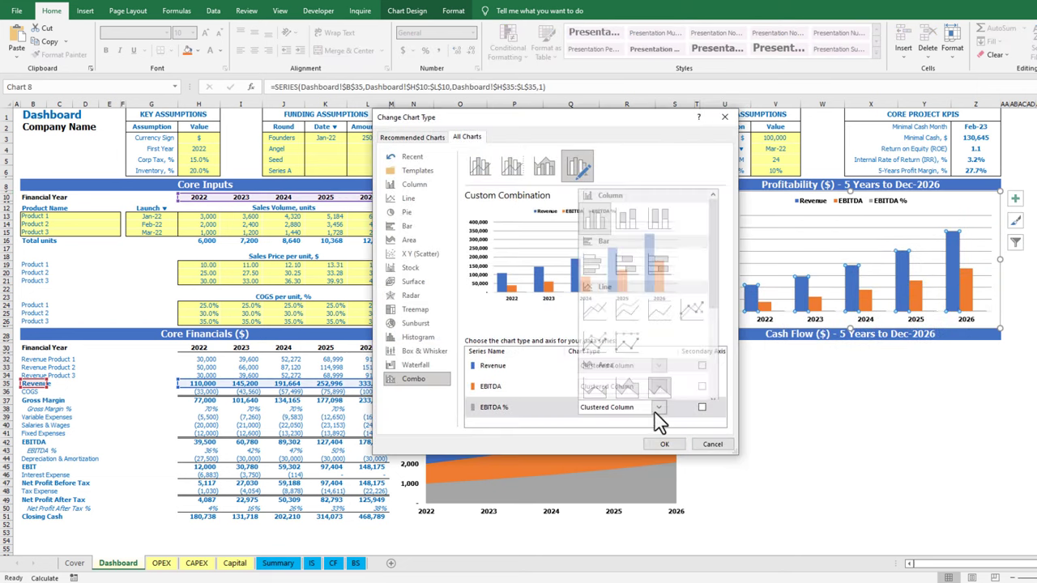
{"action": "left_click", "coordinate": [692, 306]}
{"action": "left_click", "coordinate": [701, 407]}
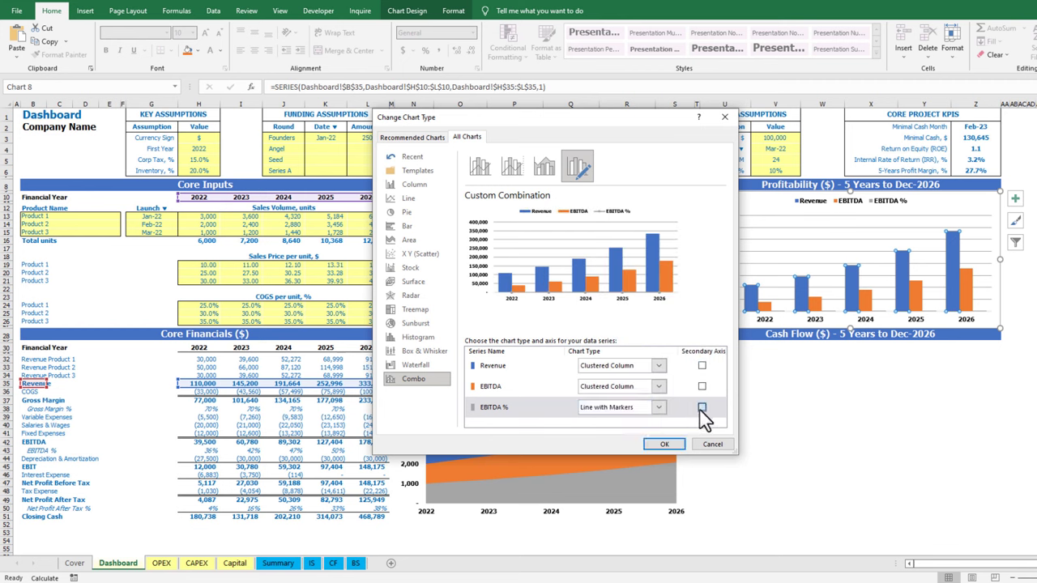
{"action": "left_click", "coordinate": [663, 445]}
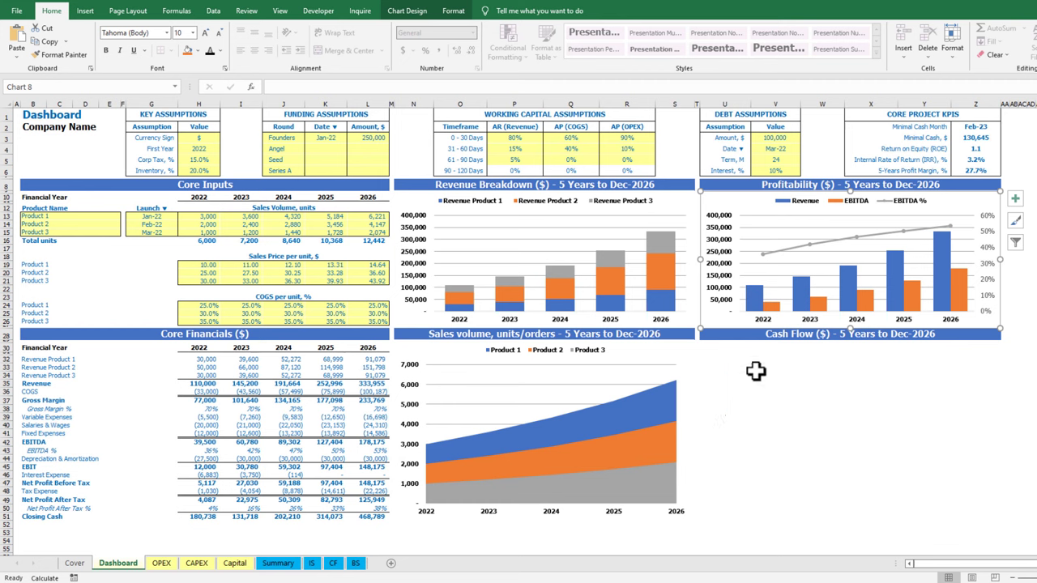
Fill the profitability chart's Revenue columns with orange and its EBITDA columns with grey
{"action": "mouse_move", "coordinate": [871, 314]}
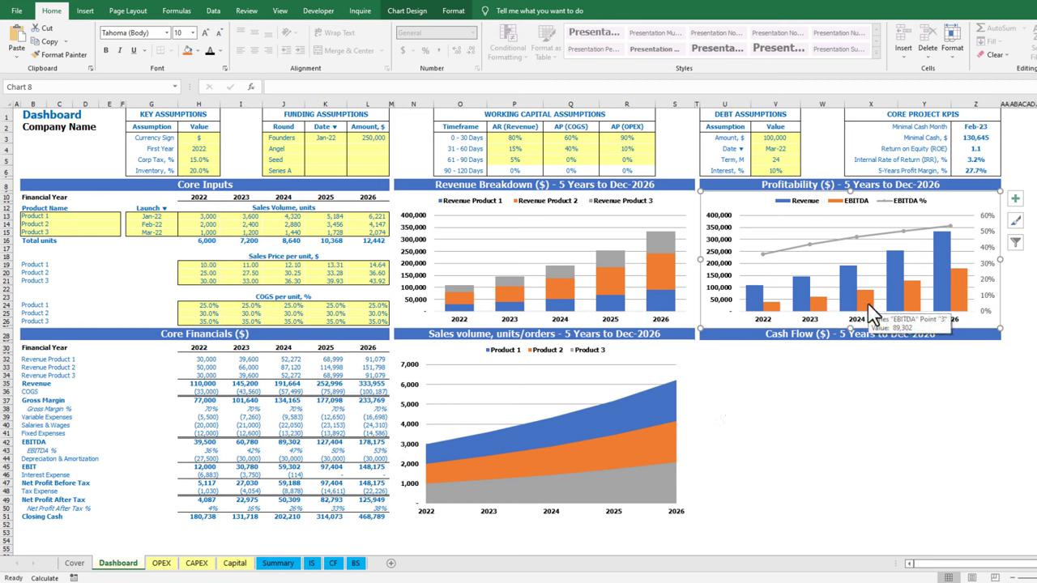
{"action": "left_click", "coordinate": [849, 296]}
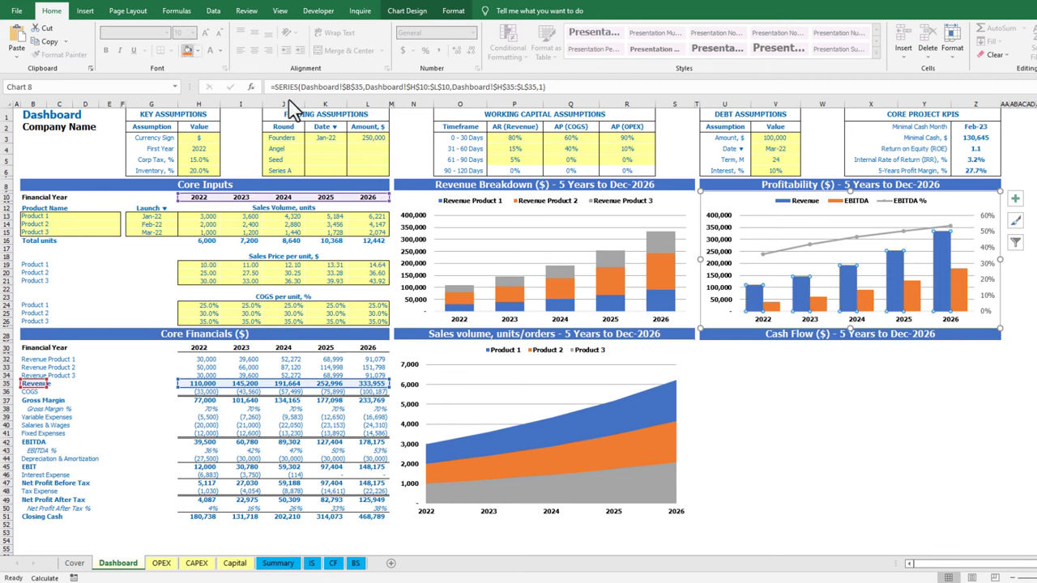
{"action": "left_click", "coordinate": [188, 51]}
{"action": "left_click", "coordinate": [864, 301]}
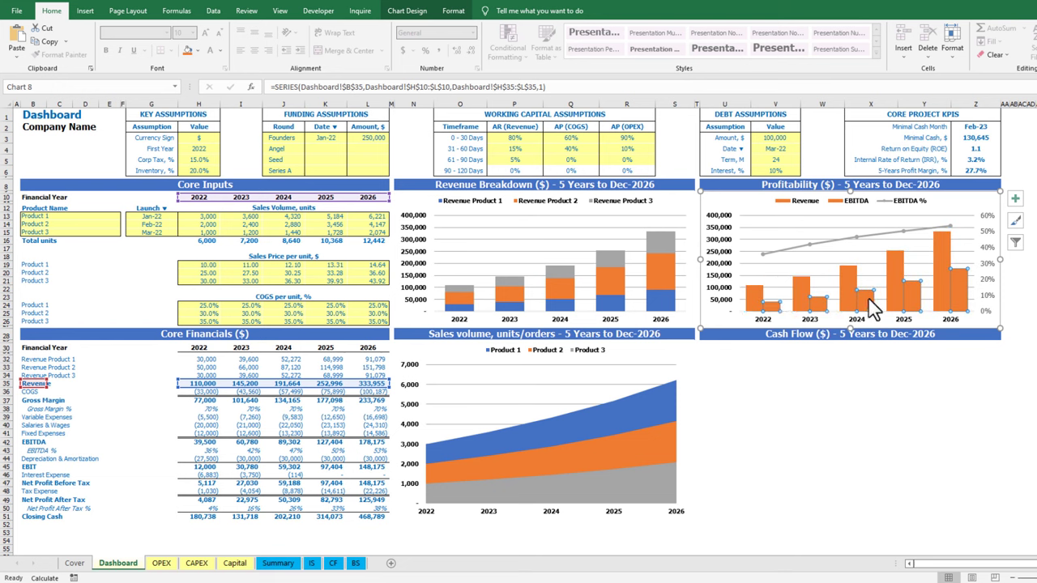
{"action": "left_click", "coordinate": [197, 51]}
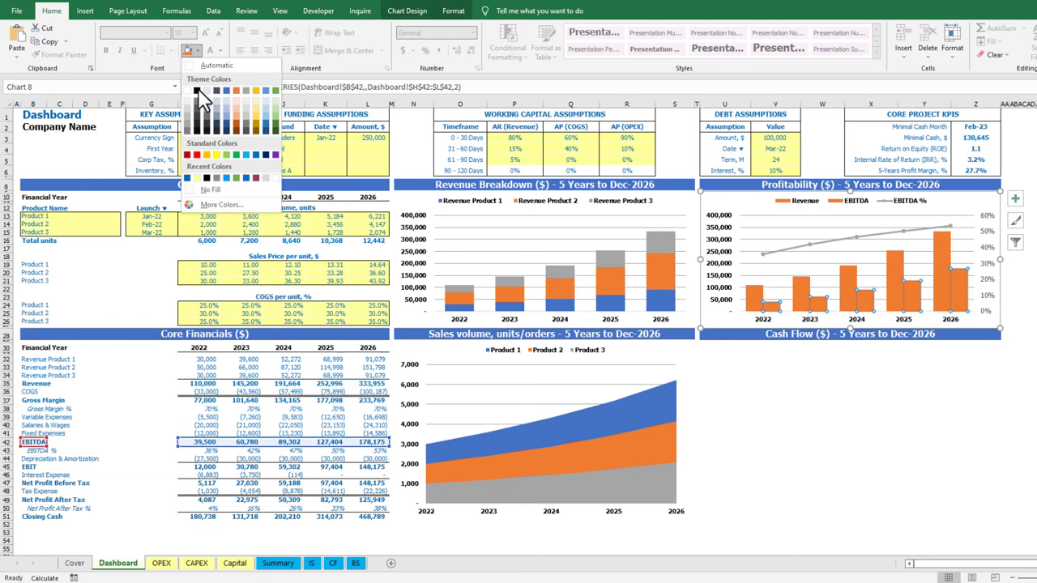
{"action": "left_click", "coordinate": [189, 129]}
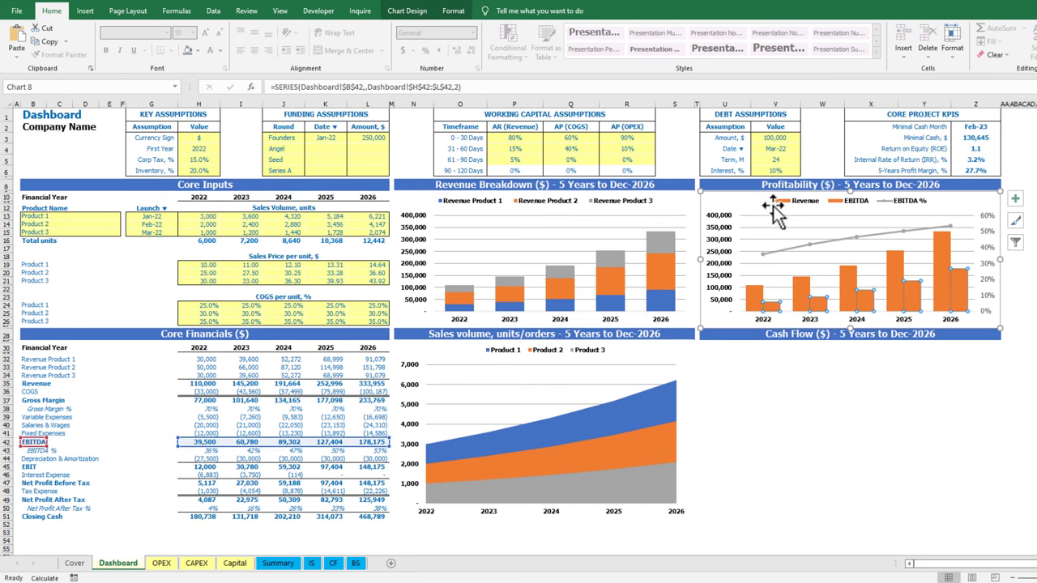
Give the EBITDA % series markers in the profitability chart a solid blue fill and a solid blue border
{"action": "left_click", "coordinate": [834, 240]}
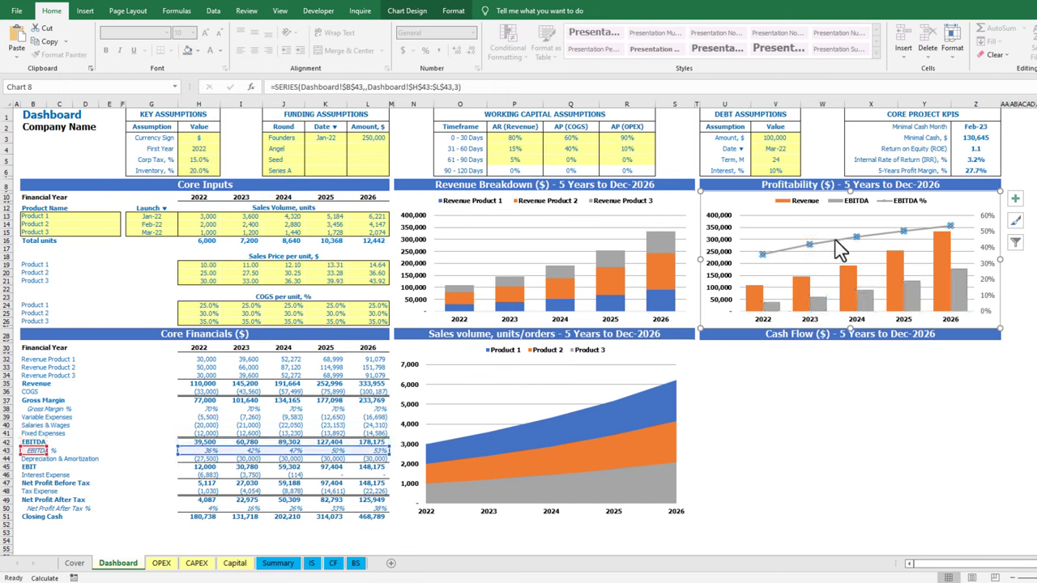
{"action": "right_click", "coordinate": [836, 240]}
{"action": "left_click", "coordinate": [900, 350]}
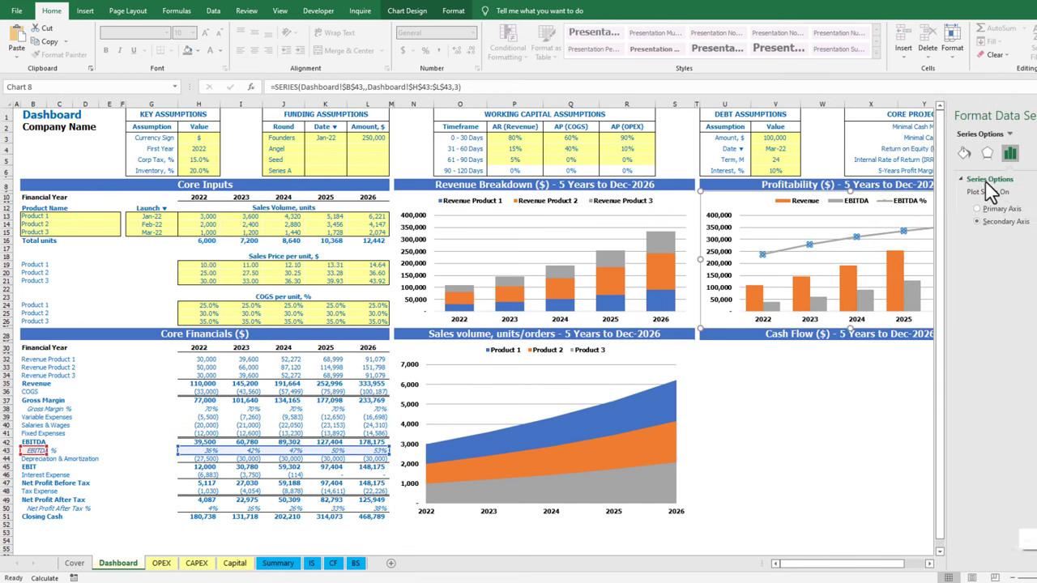
{"action": "left_click", "coordinate": [963, 153]}
{"action": "left_click", "coordinate": [1016, 181]}
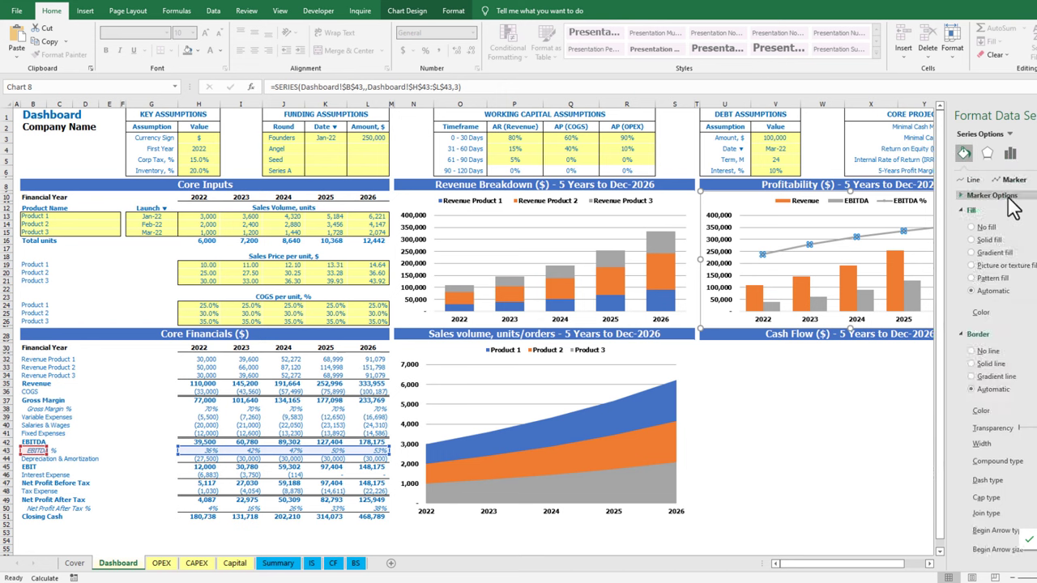
{"action": "left_click", "coordinate": [996, 196]}
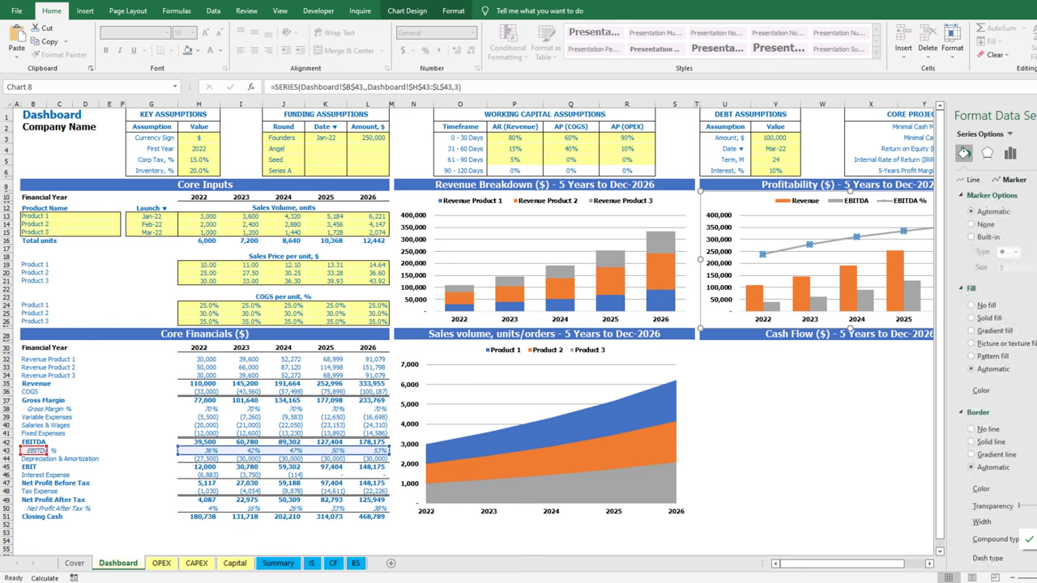
{"action": "left_click", "coordinate": [1033, 417]}
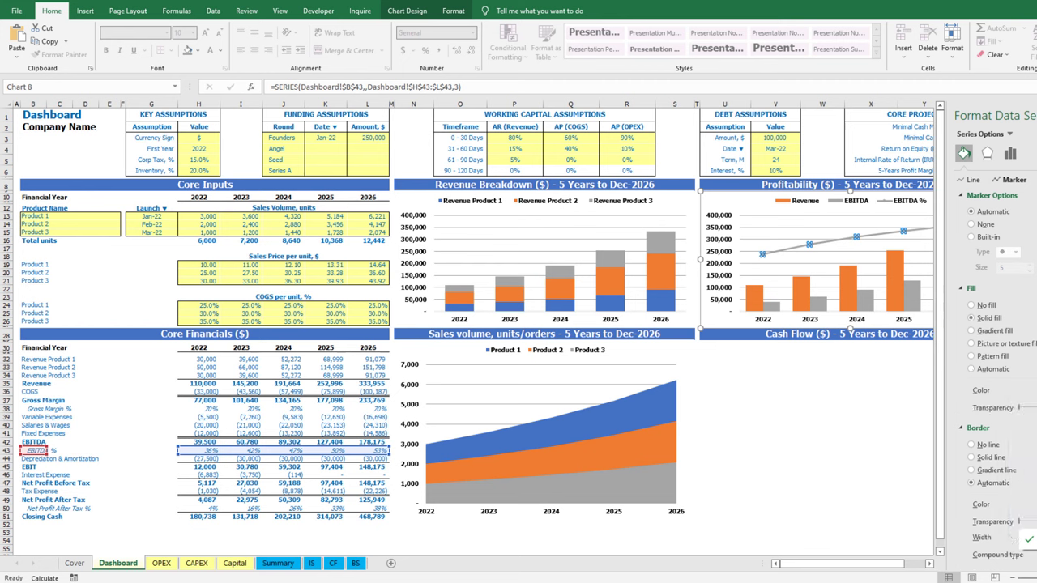
{"action": "left_click", "coordinate": [1036, 504]}
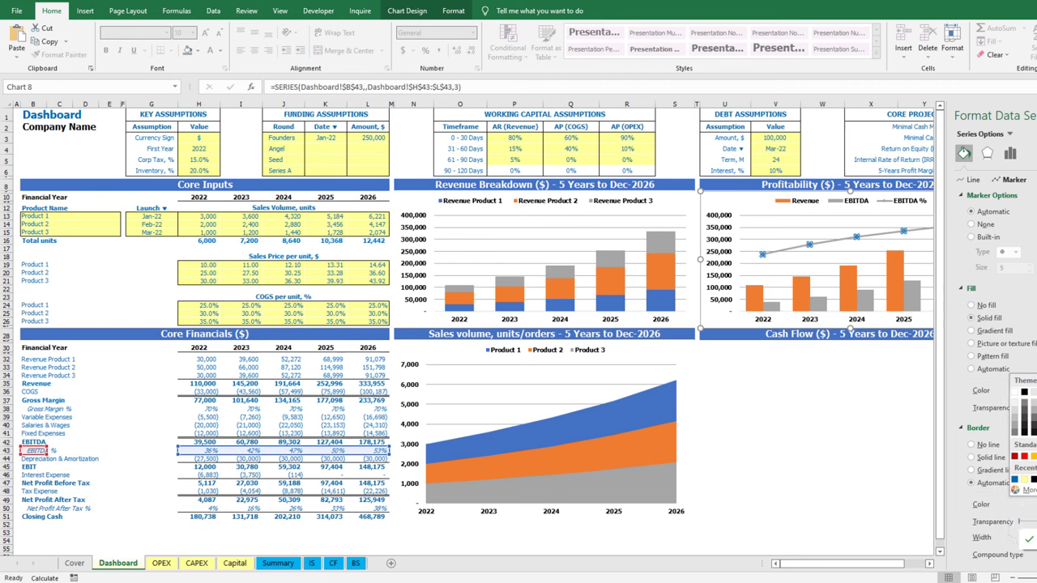
{"action": "left_click", "coordinate": [1036, 393]}
Set the EBITDA % markers to the built-in circle type with size 20
{"action": "left_click", "coordinate": [990, 241]}
{"action": "left_click", "coordinate": [1016, 251]}
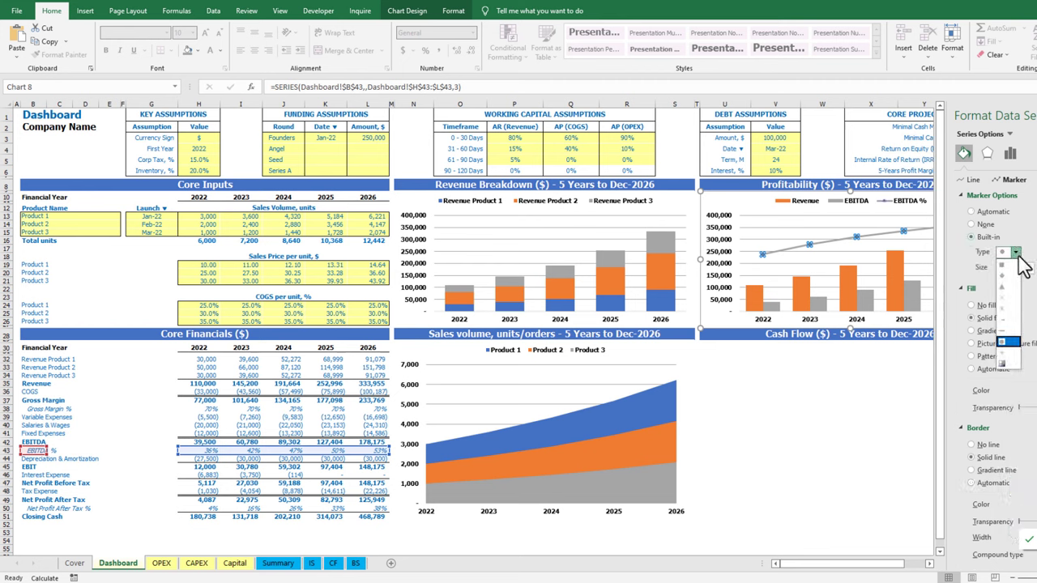
{"action": "left_click", "coordinate": [1028, 268]}
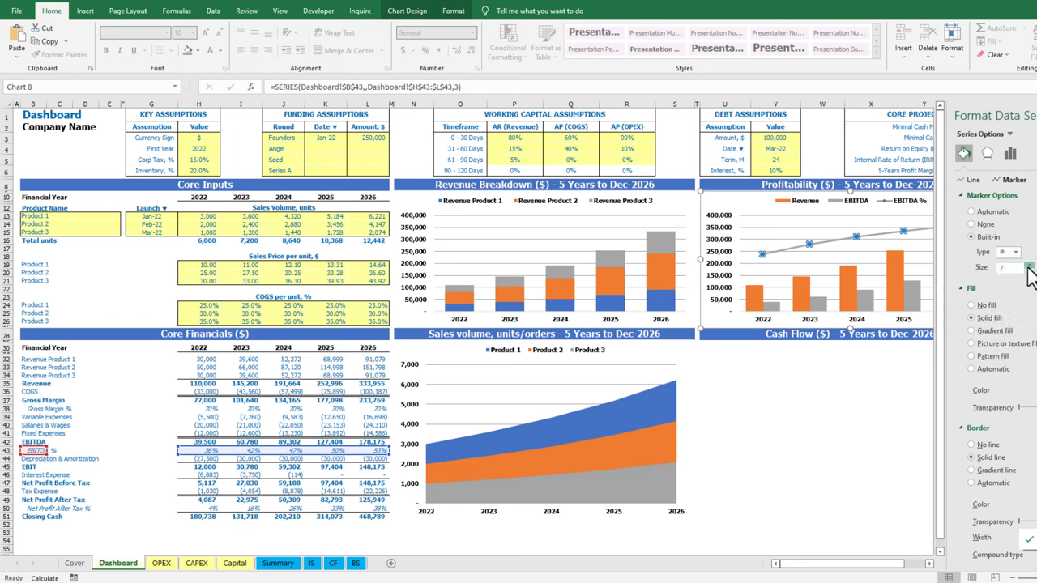
{"action": "left_click", "coordinate": [1016, 252]}
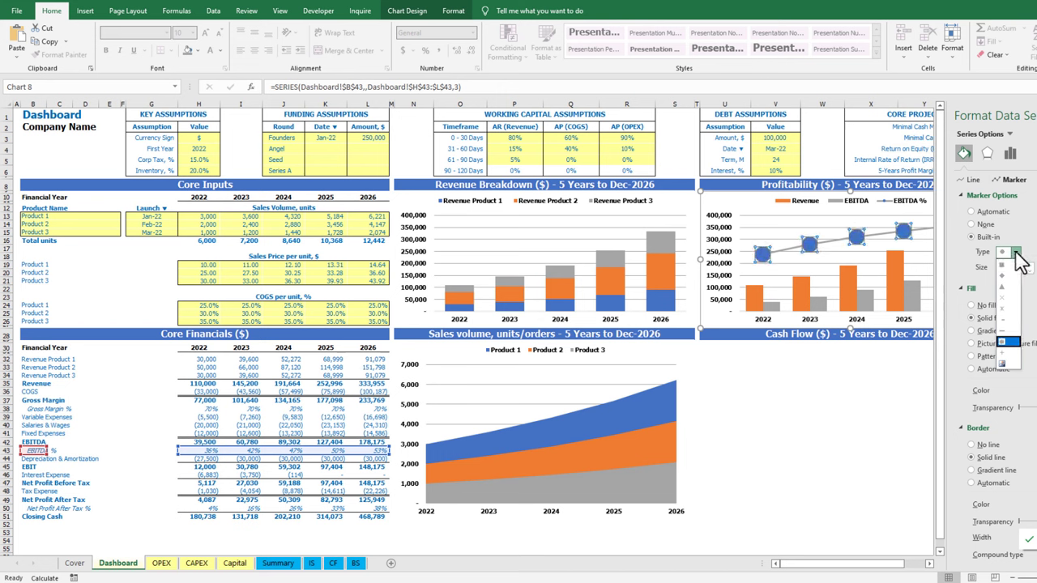
{"action": "left_click", "coordinate": [1036, 276]}
{"action": "scroll", "coordinate": [1032, 336], "scroll_direction": "down", "scroll_amount": 4}
{"action": "scroll", "coordinate": [1029, 336], "scroll_direction": "up", "scroll_amount": 4}
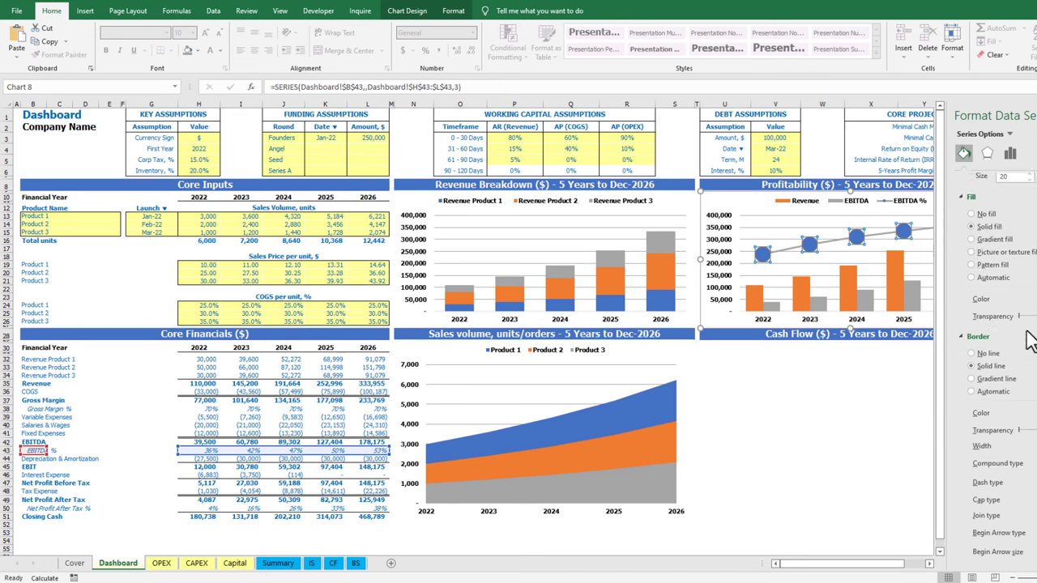
Colour the EBITDA % connecting line solid blue
{"action": "left_click", "coordinate": [972, 180]}
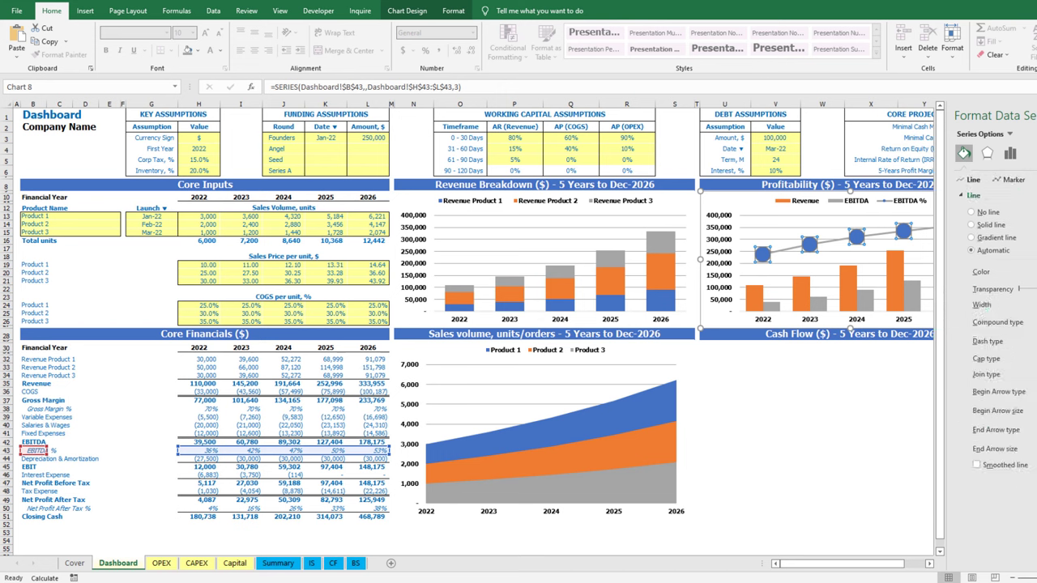
{"action": "left_click", "coordinate": [1025, 272]}
{"action": "left_click", "coordinate": [1014, 386]}
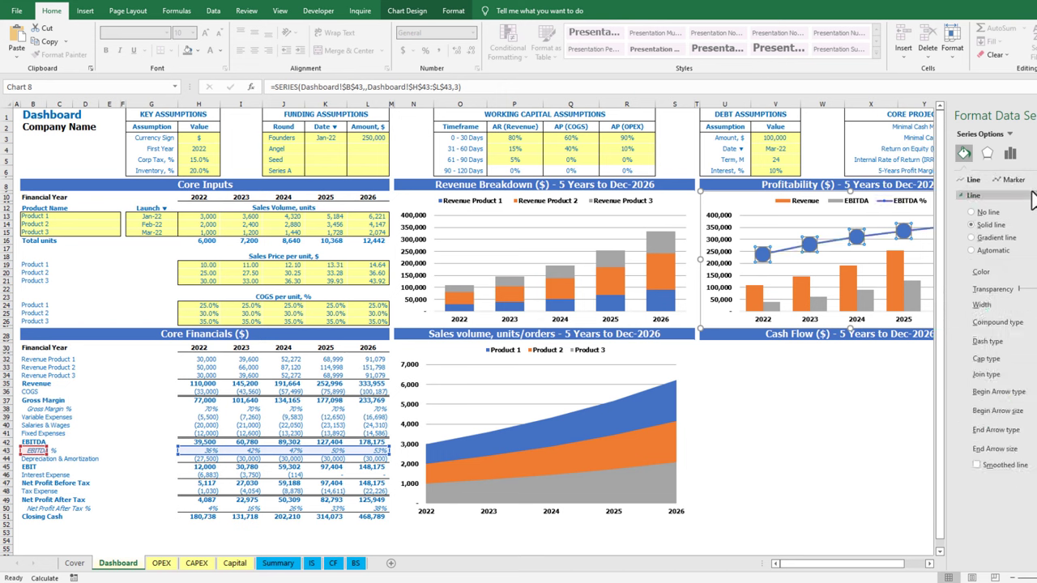
Enlarge the EBITDA % series markers to size 30
{"action": "left_click", "coordinate": [1009, 180]}
{"action": "left_click", "coordinate": [995, 196]}
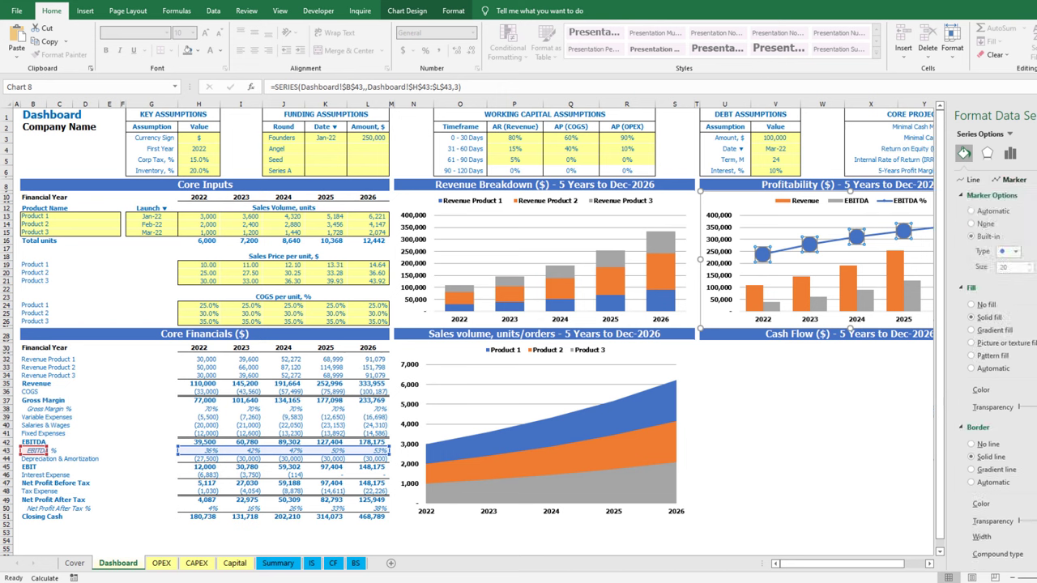
{"action": "left_click", "coordinate": [1027, 265]}
{"action": "left_click", "coordinate": [1027, 265]}
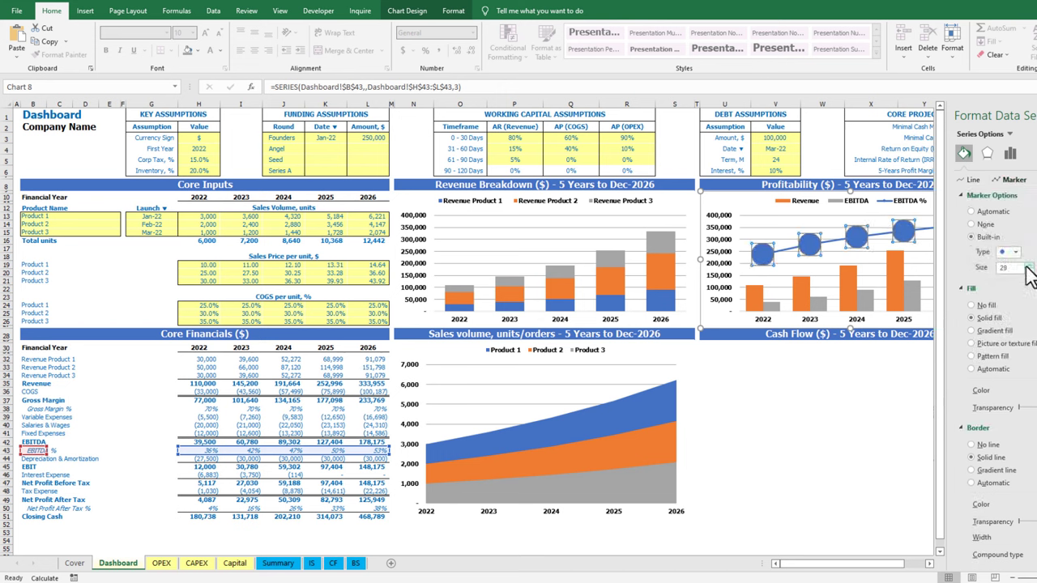
{"action": "left_click", "coordinate": [1028, 265]}
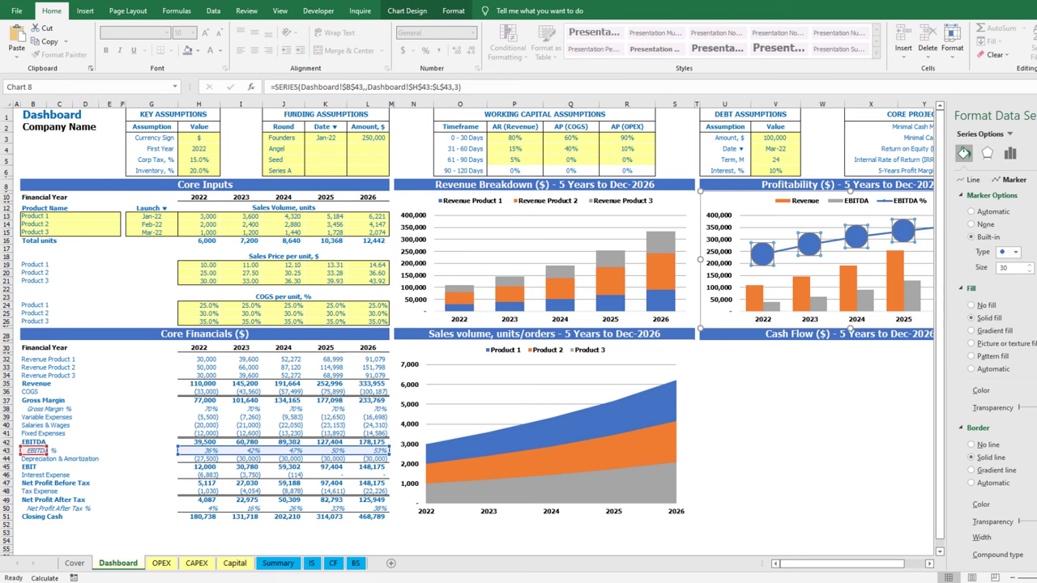
Hide the percentage labels of the profitability chart's secondary axis by setting their label position to None
{"action": "left_click", "coordinate": [1030, 116]}
{"action": "left_click", "coordinate": [990, 264]}
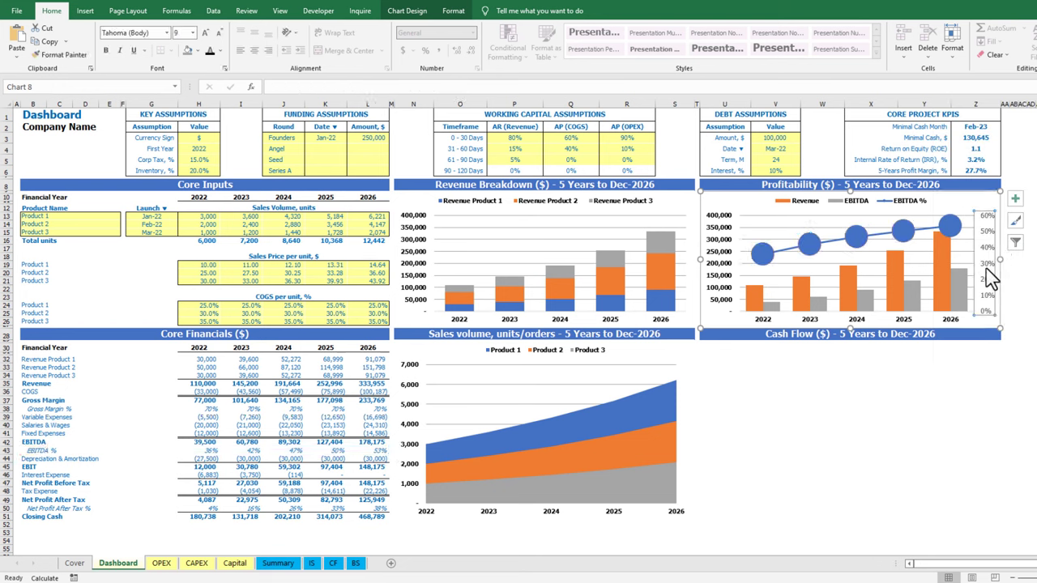
{"action": "right_click", "coordinate": [990, 267]}
{"action": "left_click", "coordinate": [1012, 389]}
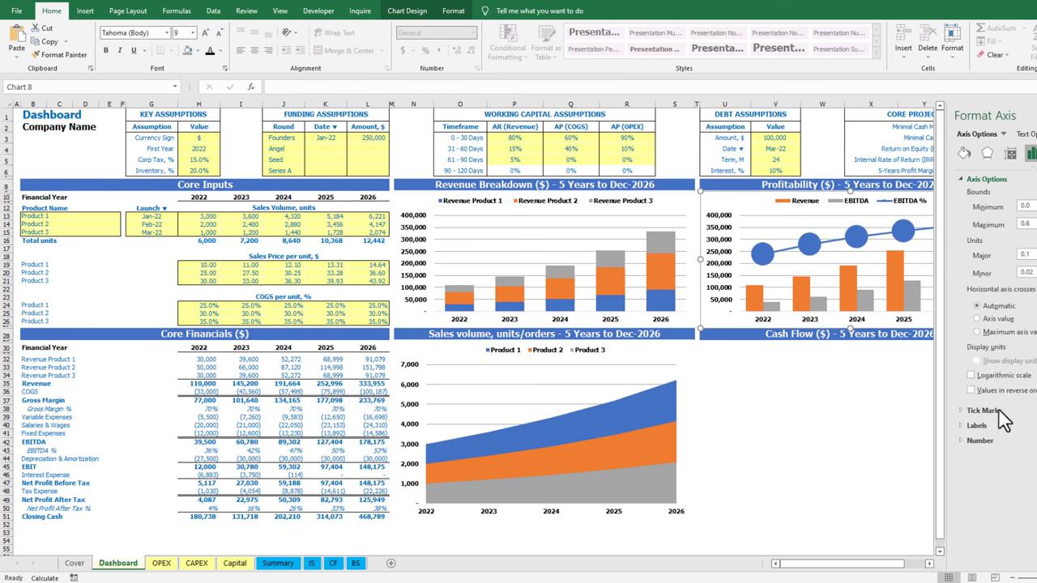
{"action": "left_click", "coordinate": [976, 425]}
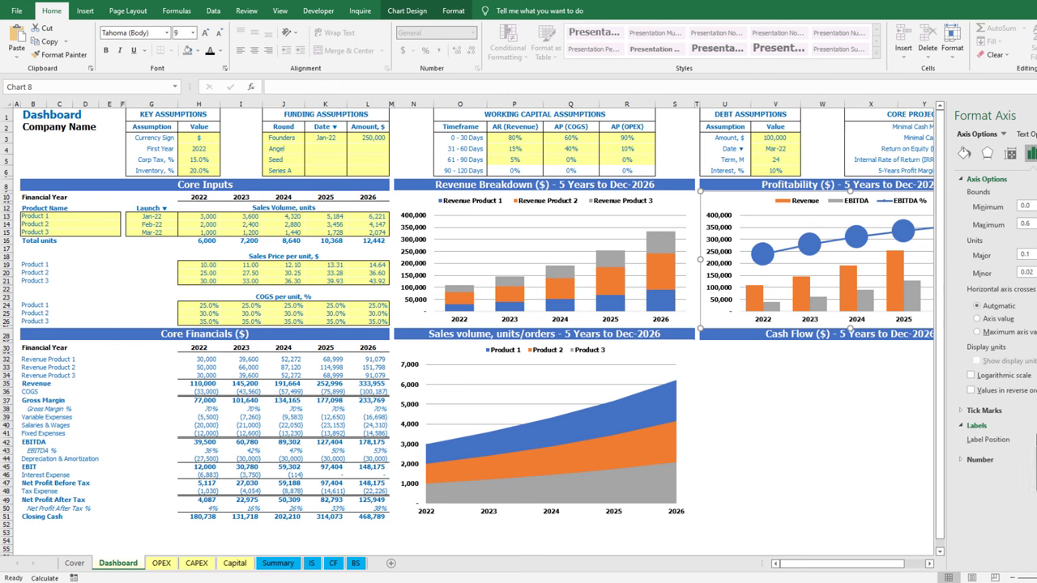
{"action": "left_click", "coordinate": [870, 424]}
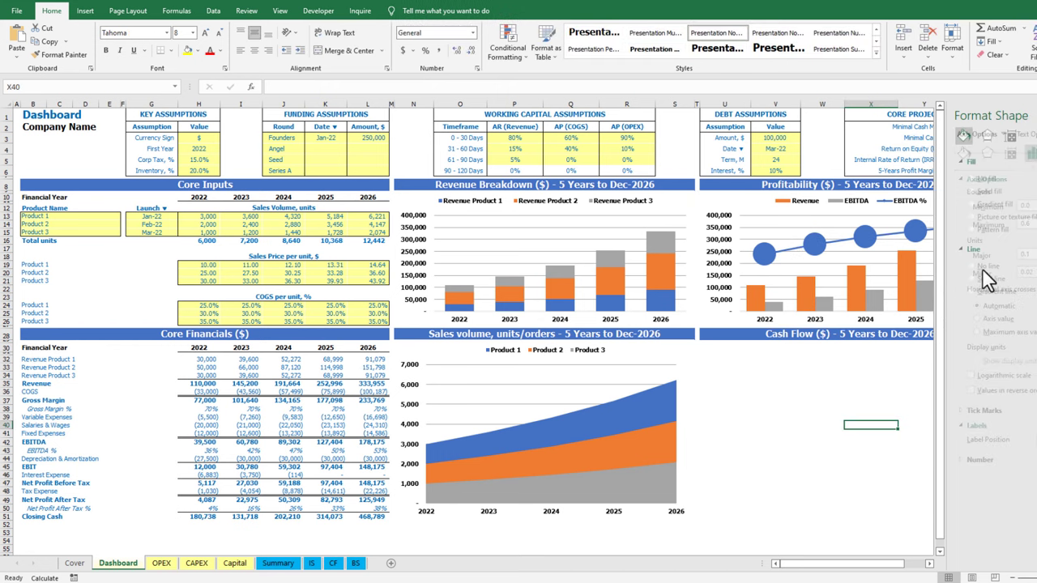
Add data labels to the EBITDA % series, centred on the markers, with font size 7
{"action": "left_click", "coordinate": [902, 280]}
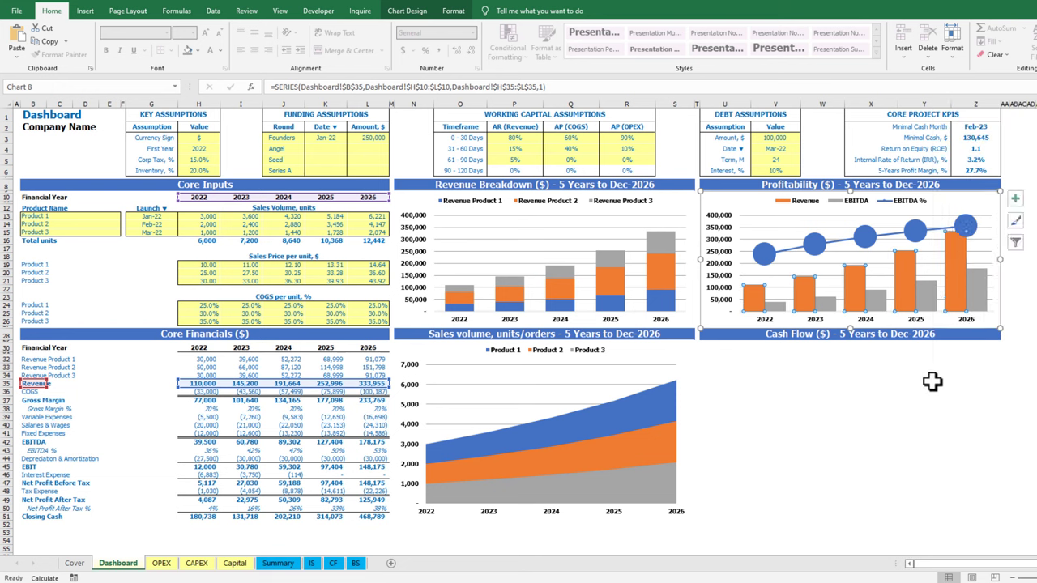
{"action": "right_click", "coordinate": [916, 234]}
{"action": "mouse_move", "coordinate": [964, 313]}
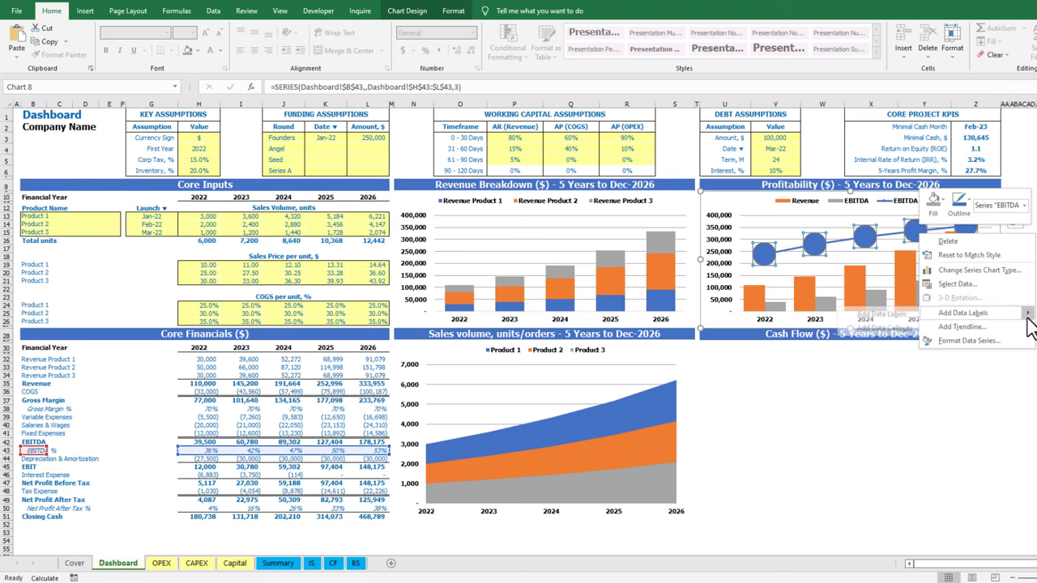
{"action": "left_click", "coordinate": [899, 315]}
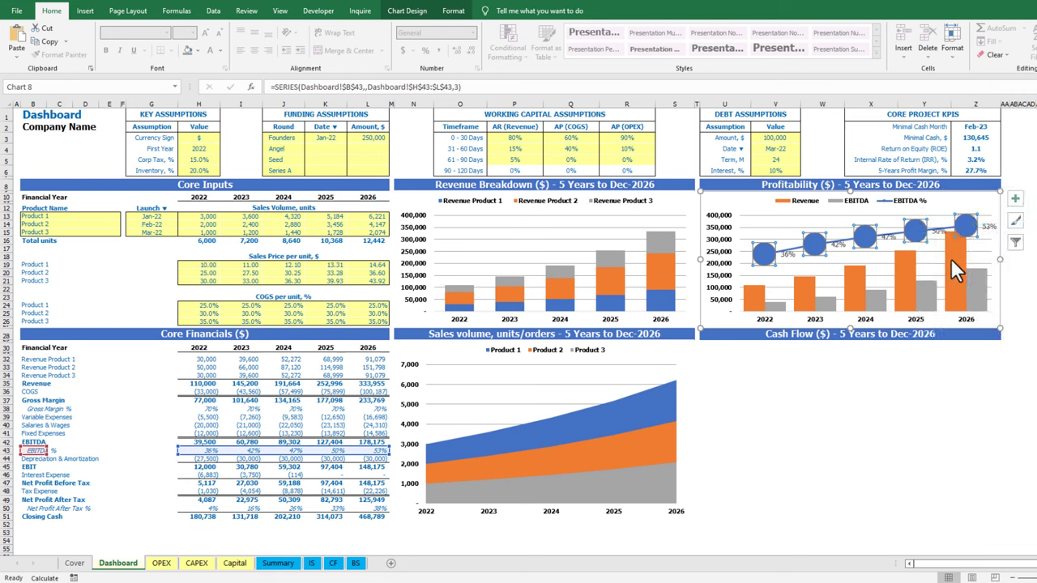
{"action": "right_click", "coordinate": [993, 228]}
{"action": "left_click", "coordinate": [1018, 349]}
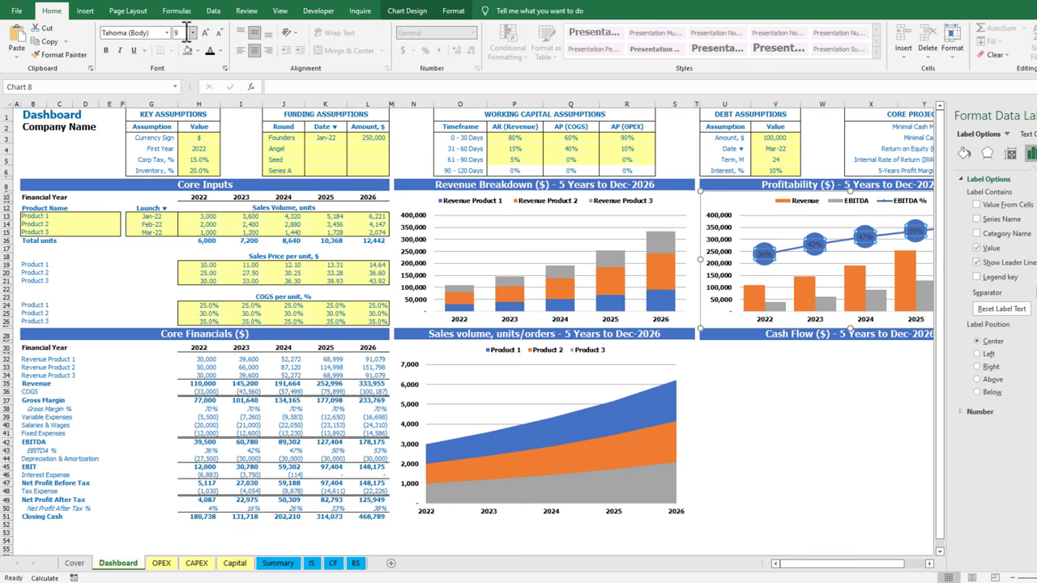
{"action": "key", "text": "Return"}
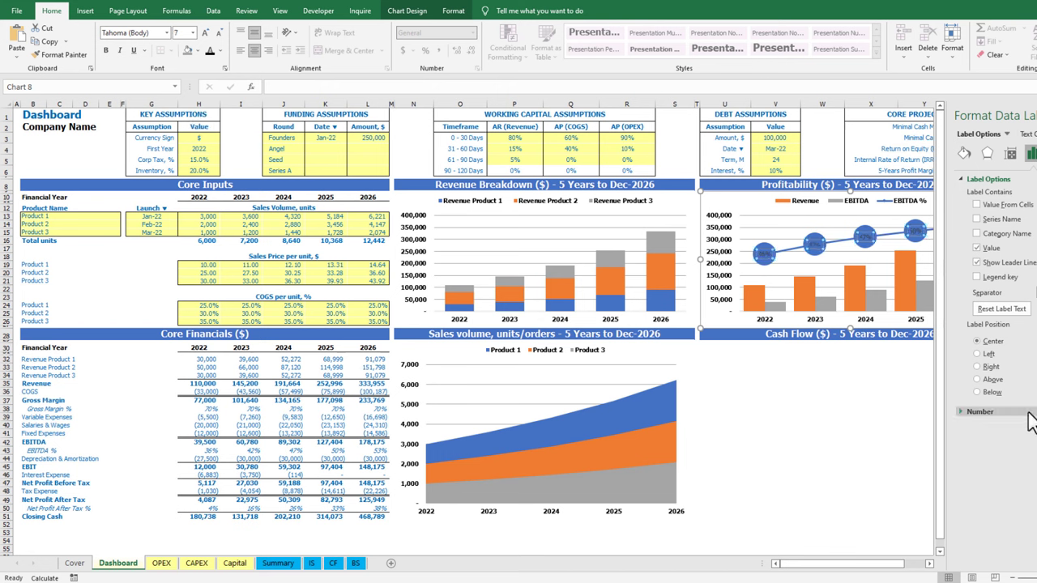
Format the EBITDA % data labels as percentages with 1 decimal place and make their text white
{"action": "left_click", "coordinate": [968, 412]}
{"action": "left_click", "coordinate": [1001, 439]}
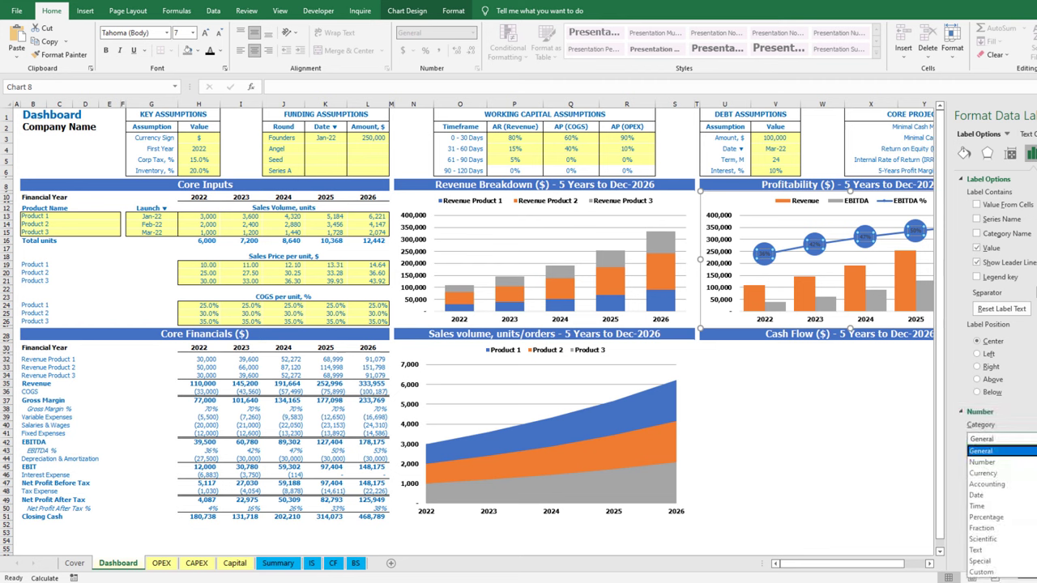
{"action": "key", "text": "Return"}
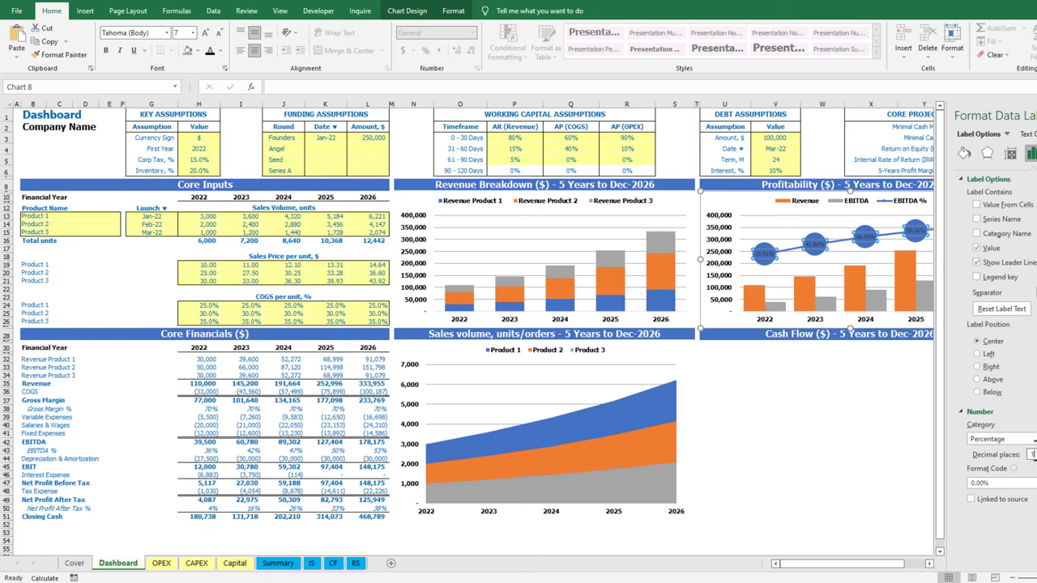
{"action": "left_click", "coordinate": [219, 51]}
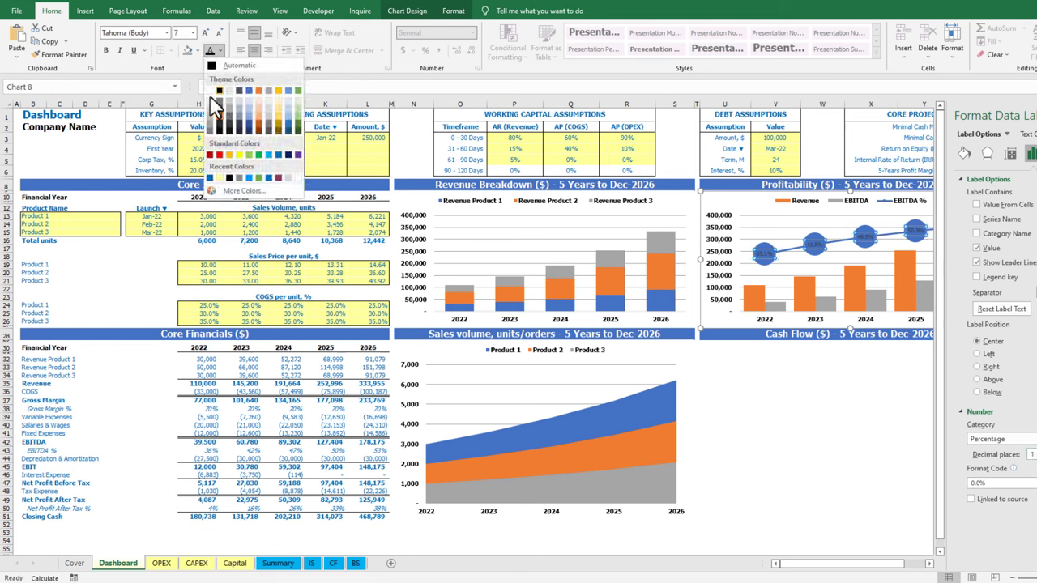
{"action": "left_click", "coordinate": [211, 95]}
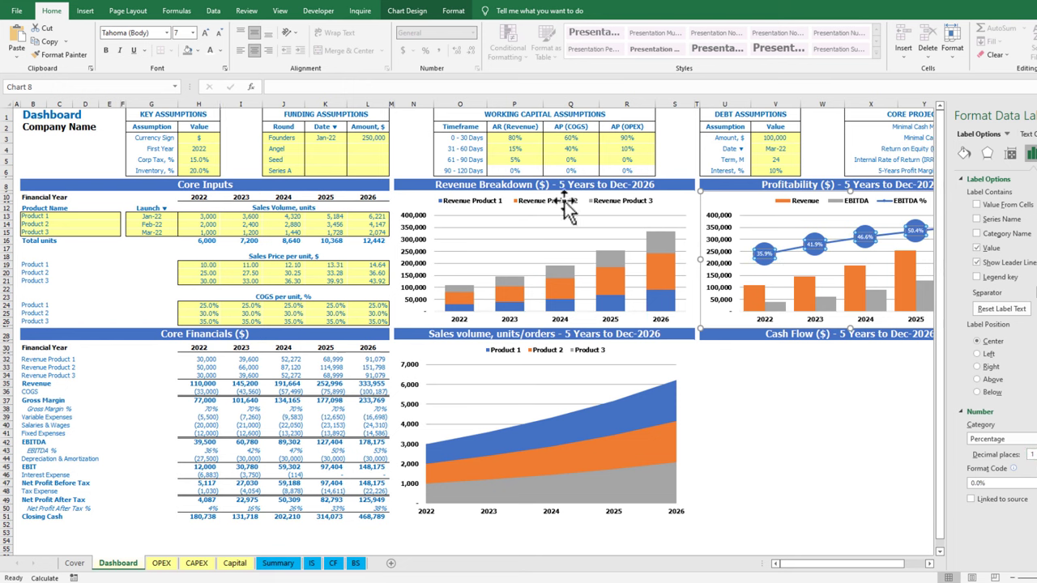
Add data labels to the profitability chart's Revenue columns and position them in the centre
{"action": "left_click", "coordinate": [816, 304]}
{"action": "right_click", "coordinate": [815, 295]}
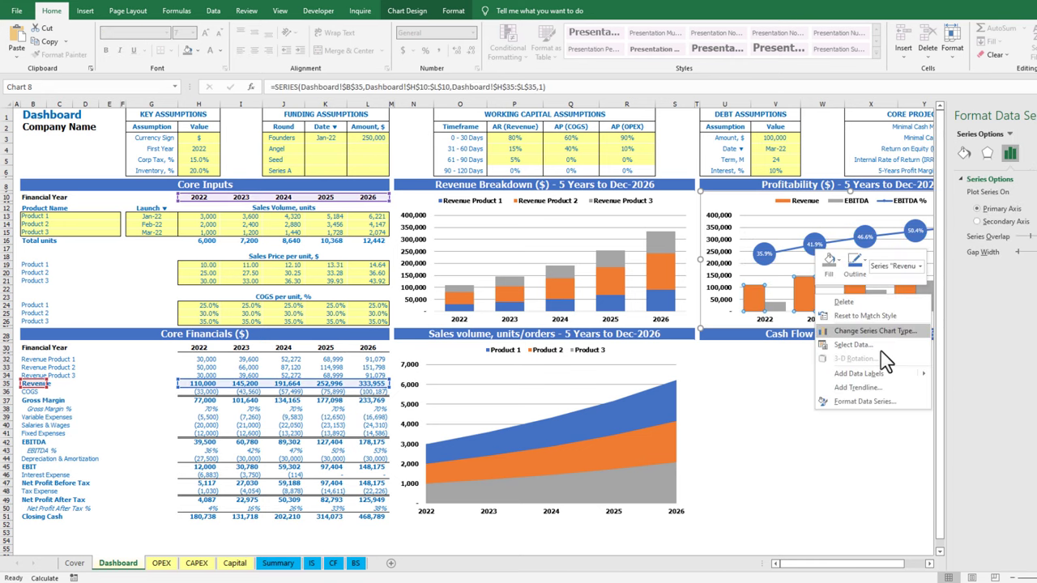
{"action": "left_click_drag", "start_coordinate": [852, 570], "coordinate": [893, 567]}
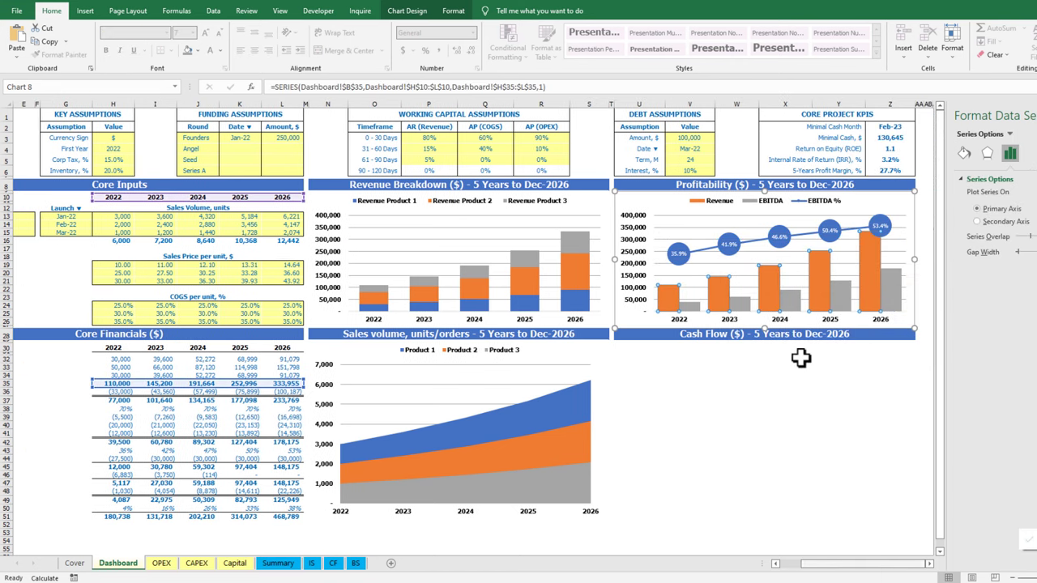
{"action": "right_click", "coordinate": [770, 289]}
{"action": "mouse_move", "coordinate": [867, 367]}
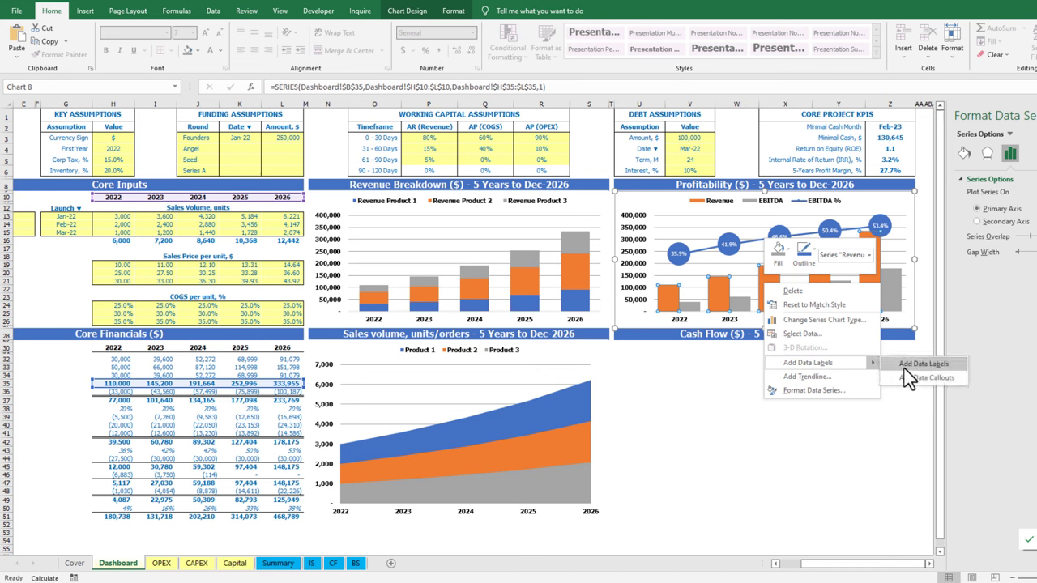
{"action": "left_click", "coordinate": [906, 363]}
{"action": "right_click", "coordinate": [727, 276]}
{"action": "left_click", "coordinate": [777, 389]}
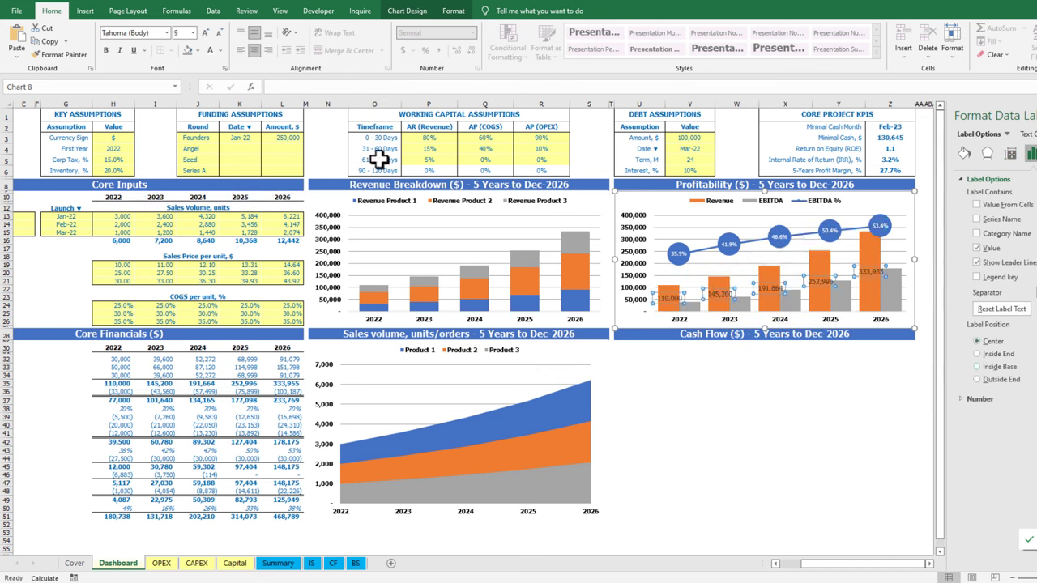
Give the profitability chart's Revenue data labels a light orange fill, bold text and font size 7
{"action": "left_click", "coordinate": [196, 50]}
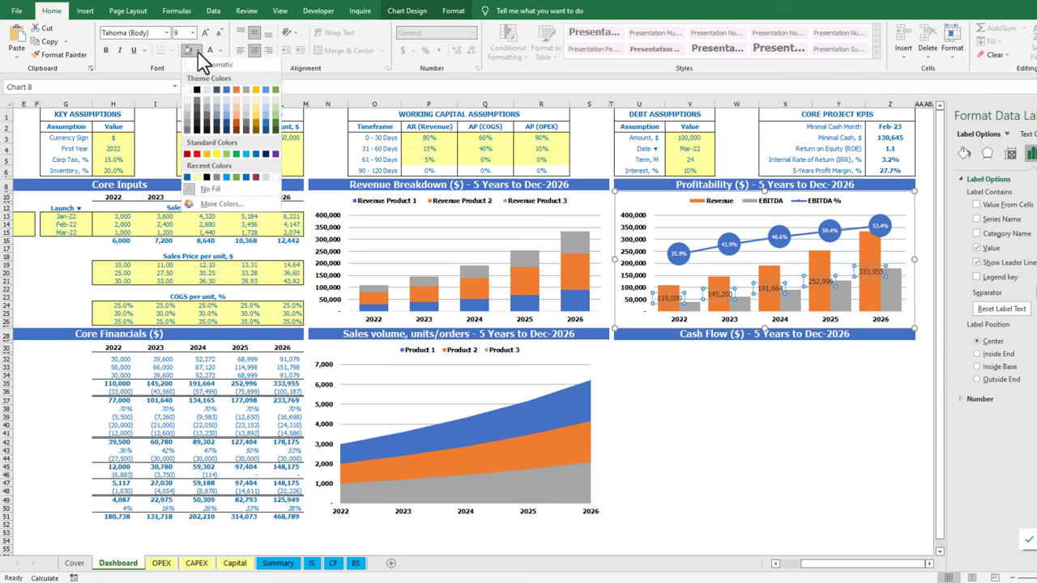
{"action": "left_click", "coordinate": [235, 102]}
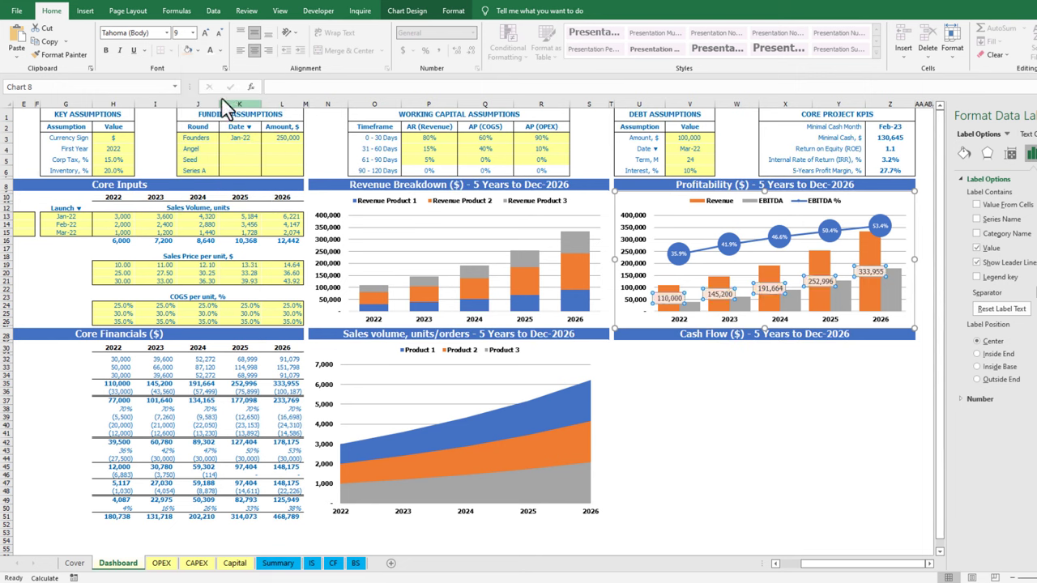
{"action": "left_click", "coordinate": [106, 51]}
{"action": "left_click", "coordinate": [181, 33]}
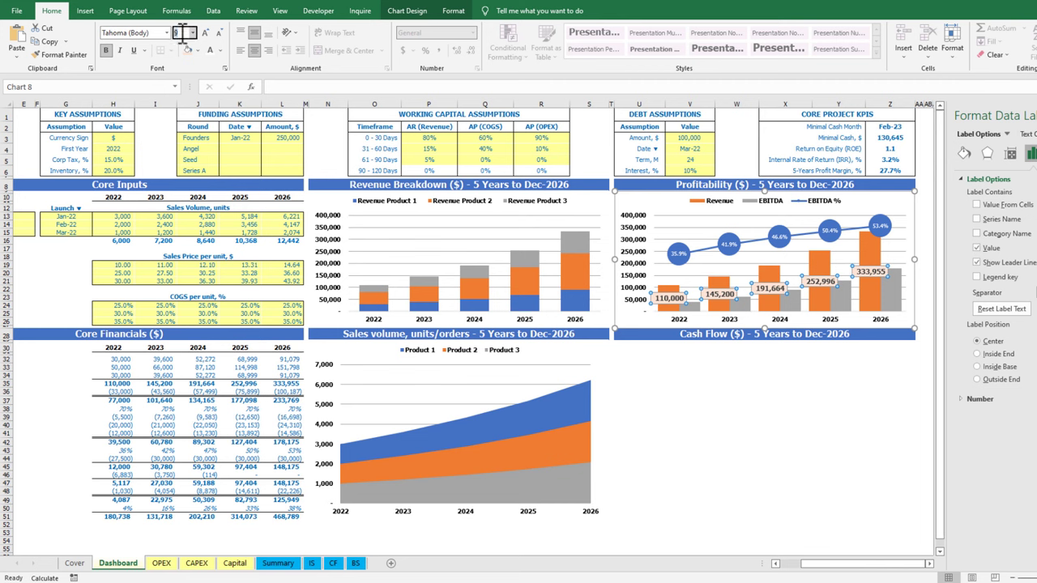
{"action": "type", "text": "7"}
{"action": "key", "text": "Return"}
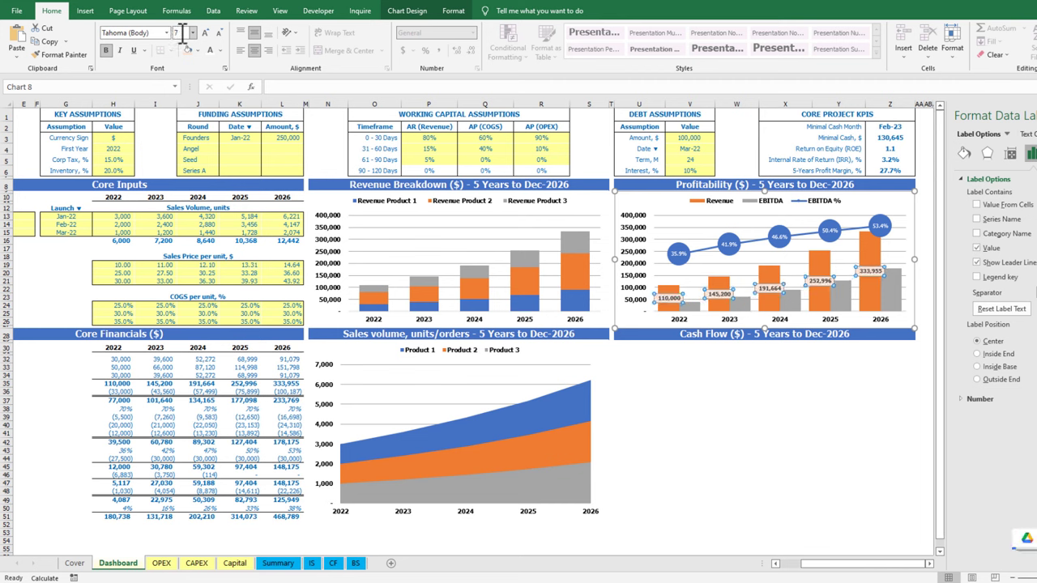
Add data labels to the profitability chart's EBITDA columns and position them in the centre
{"action": "right_click", "coordinate": [845, 306]}
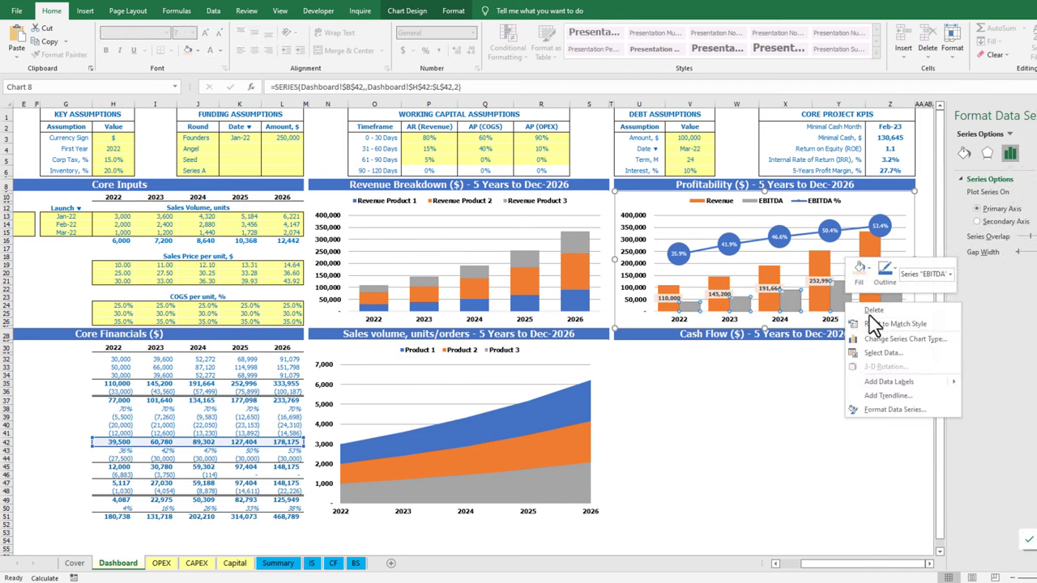
{"action": "left_click", "coordinate": [973, 386]}
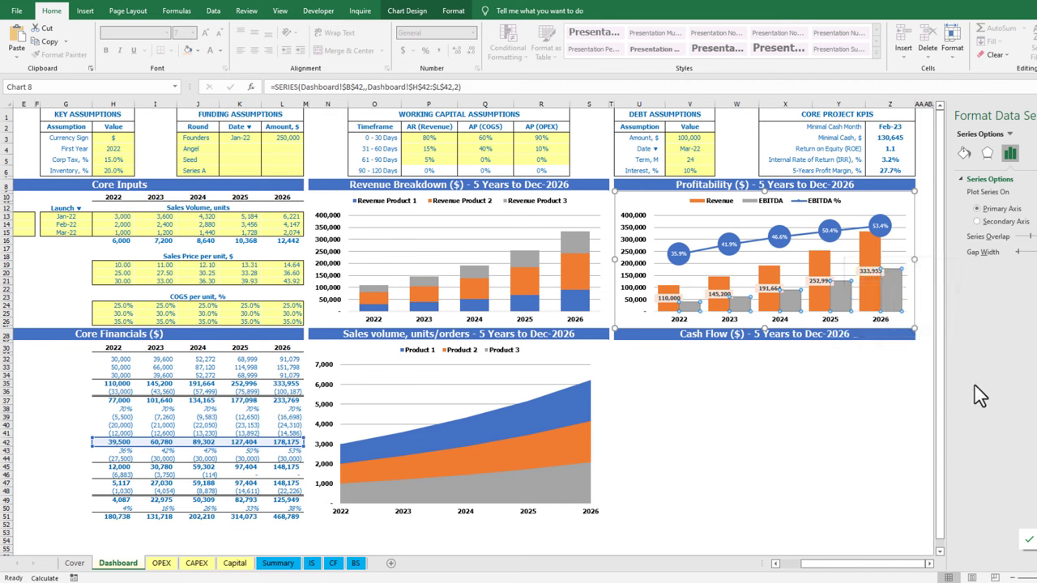
{"action": "right_click", "coordinate": [788, 285]}
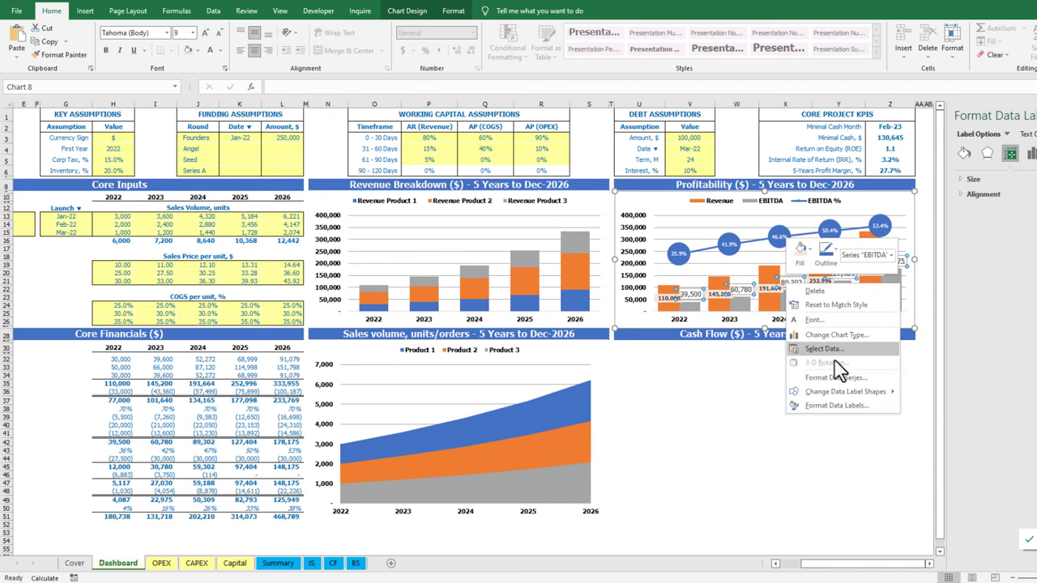
{"action": "left_click", "coordinate": [837, 405]}
{"action": "left_click", "coordinate": [977, 341]}
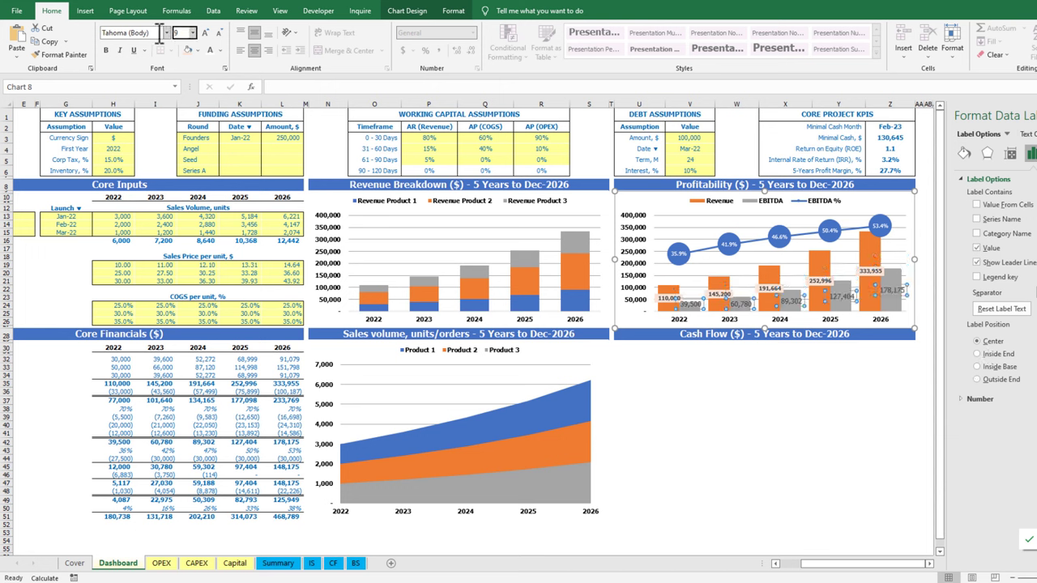
Set the EBITDA column labels to font size 7 with a light grey fill and bold text
{"action": "type", "text": "7"}
{"action": "key", "text": "Return"}
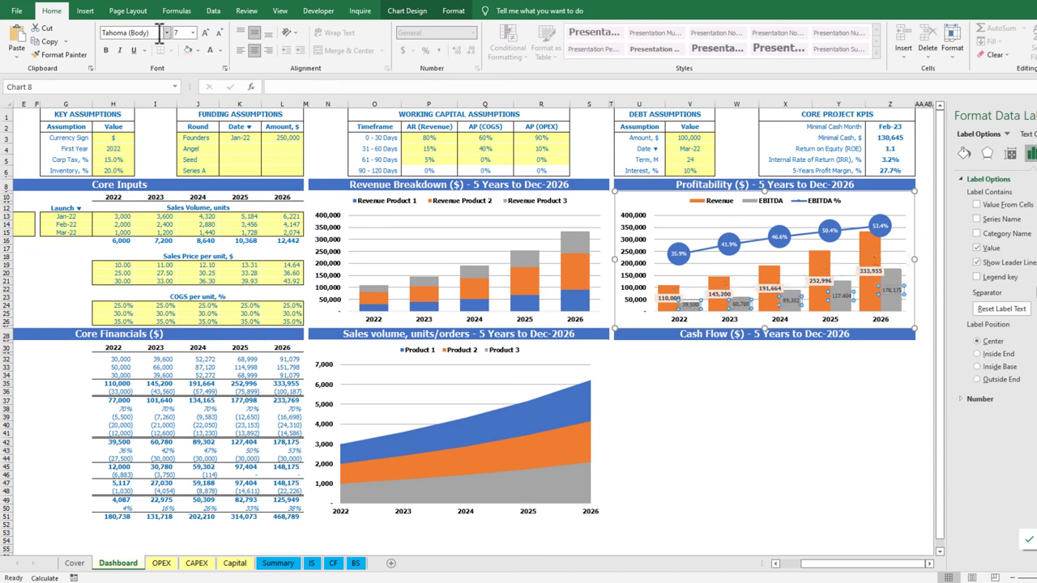
{"action": "left_click", "coordinate": [198, 51]}
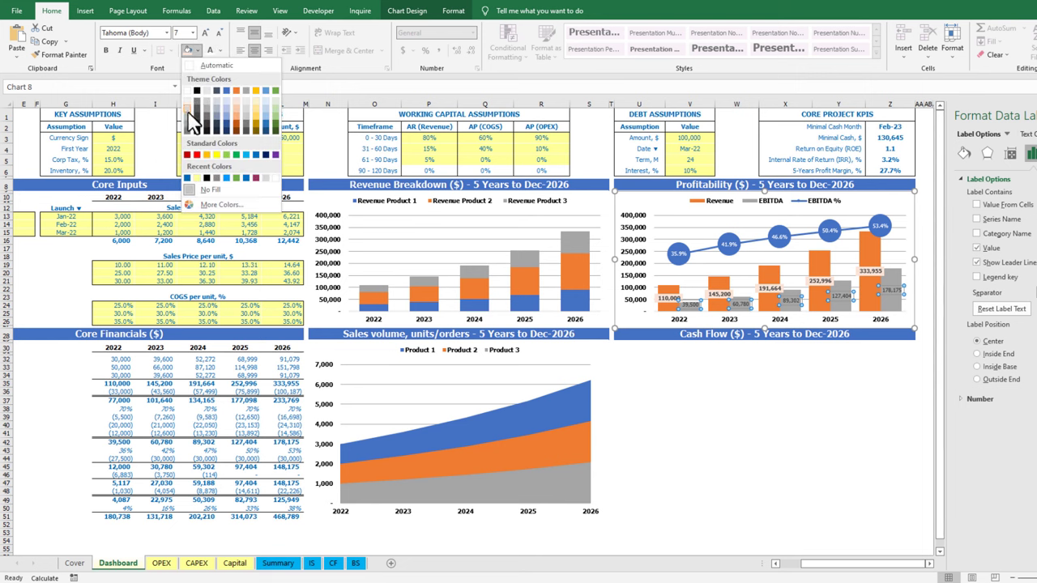
{"action": "left_click", "coordinate": [192, 122]}
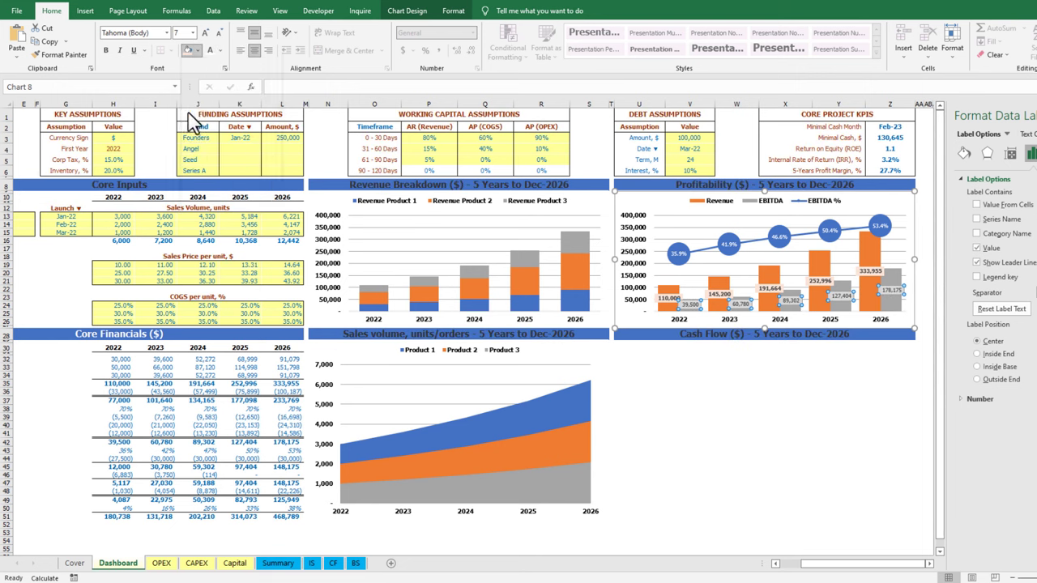
{"action": "left_click", "coordinate": [105, 55]}
Apply the Automatic (black) font colour to the EBITDA and Revenue column labels and finish formatting the profitability chart
{"action": "left_click", "coordinate": [220, 51]}
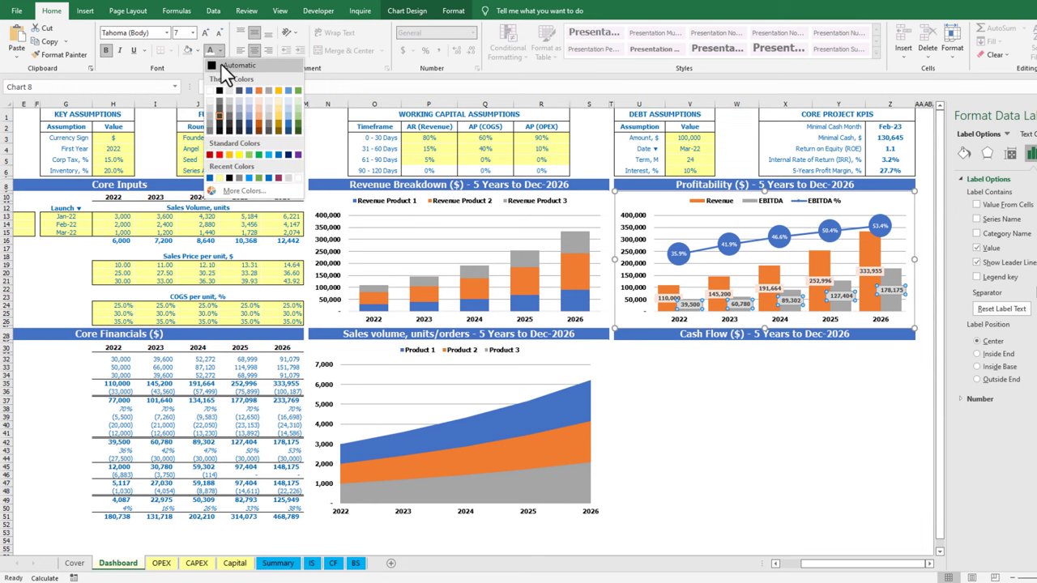
{"action": "left_click", "coordinate": [218, 67]}
{"action": "left_click", "coordinate": [769, 289]}
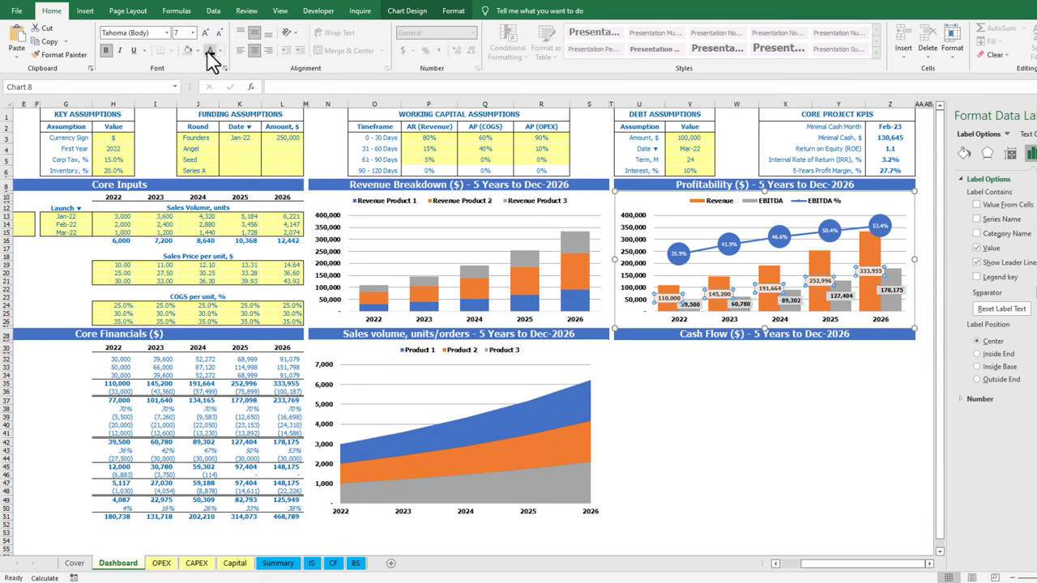
{"action": "left_click", "coordinate": [728, 243]}
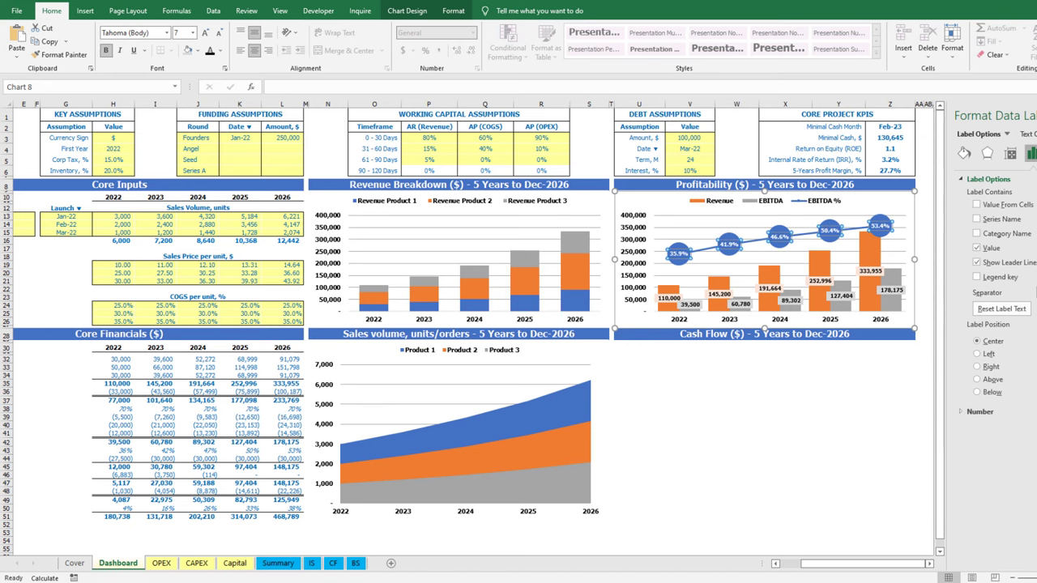
{"action": "left_click", "coordinate": [1036, 115]}
{"action": "left_click", "coordinate": [771, 426]}
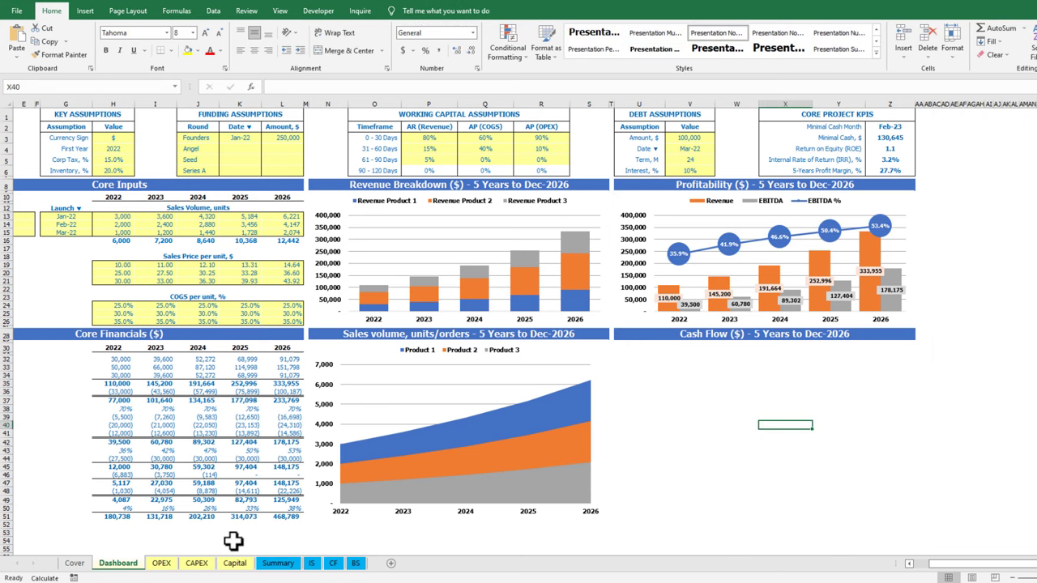
Copy the 5-year cash flow chart from the Summary sheet to Dashboard cell U30 and resize it to fit under the Cash Flow header
{"action": "left_click", "coordinate": [276, 565]}
{"action": "scroll", "coordinate": [251, 429], "scroll_direction": "down", "scroll_amount": 13}
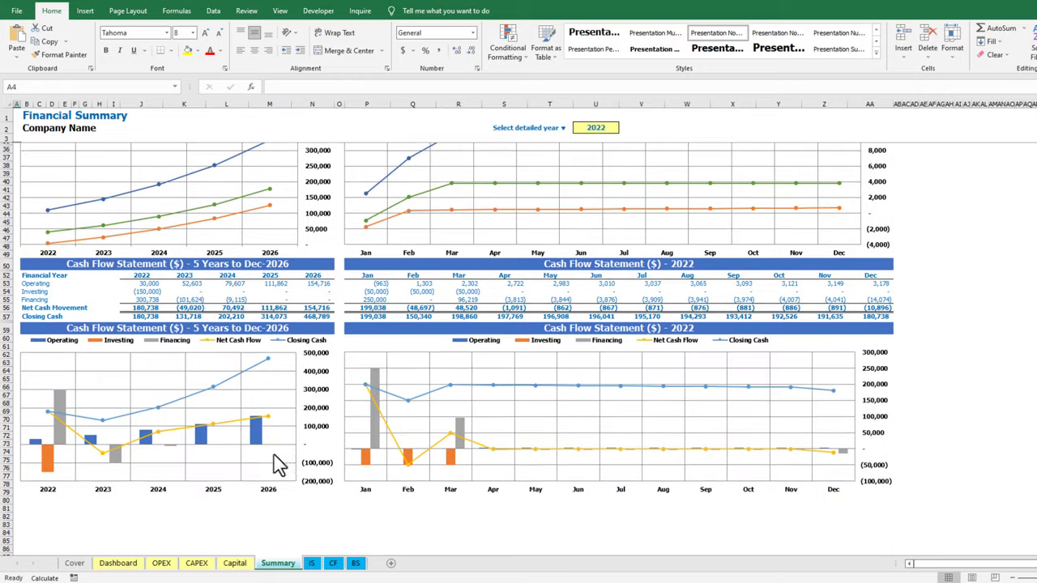
{"action": "scroll", "coordinate": [251, 409], "scroll_direction": "up", "scroll_amount": 1}
{"action": "left_click", "coordinate": [267, 284]}
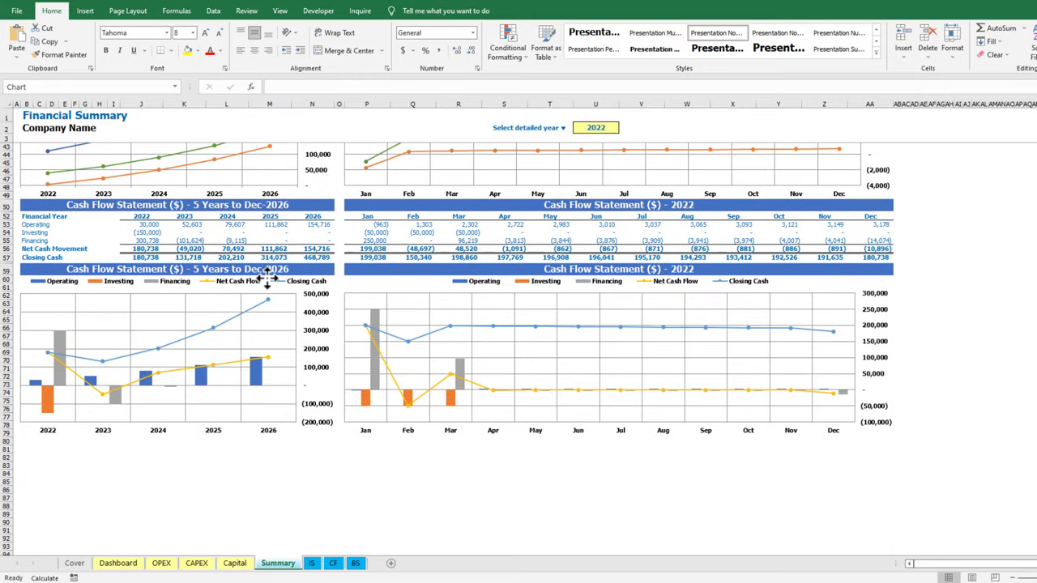
{"action": "left_click", "coordinate": [123, 563]}
{"action": "left_click", "coordinate": [629, 345]}
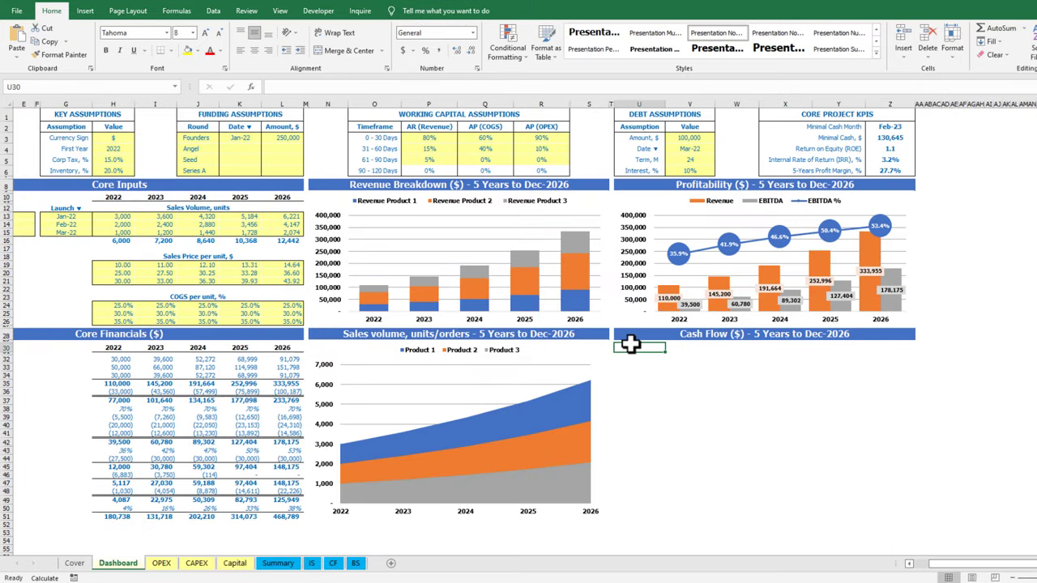
{"action": "key", "text": "ctrl+v"}
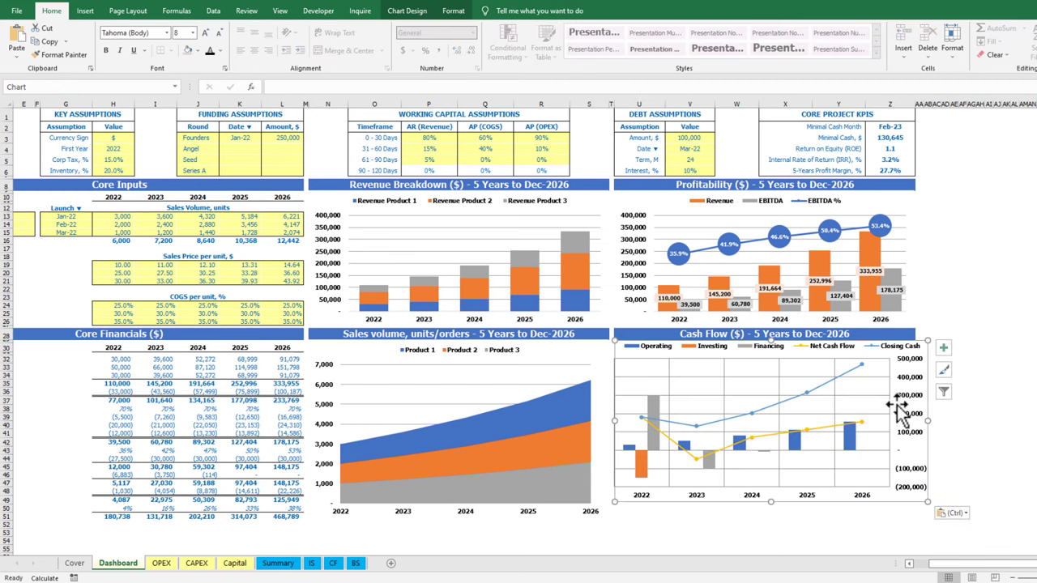
{"action": "left_click_drag", "start_coordinate": [929, 421], "coordinate": [914, 419]}
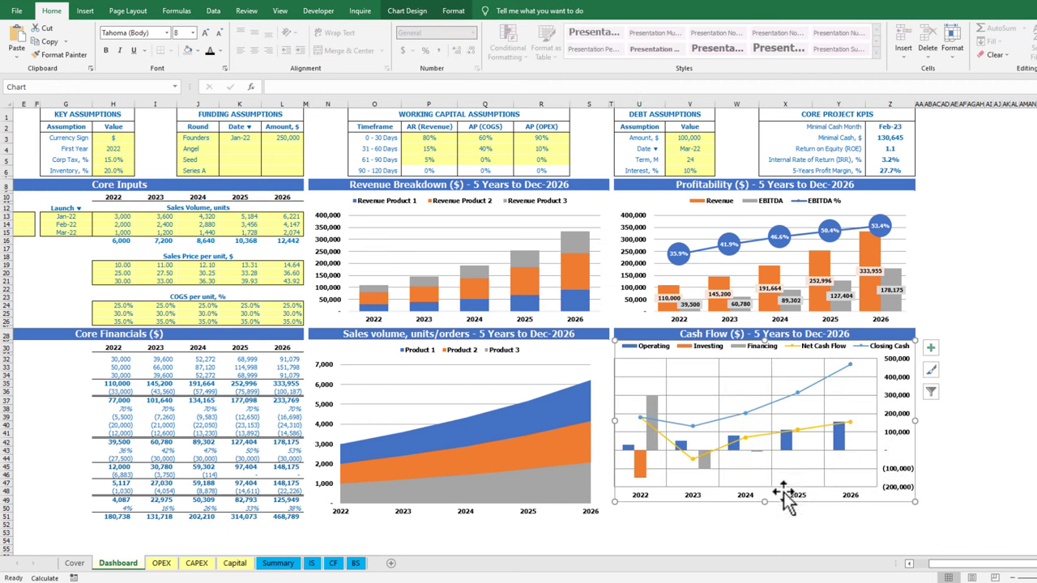
{"action": "left_click_drag", "start_coordinate": [764, 503], "coordinate": [766, 521]}
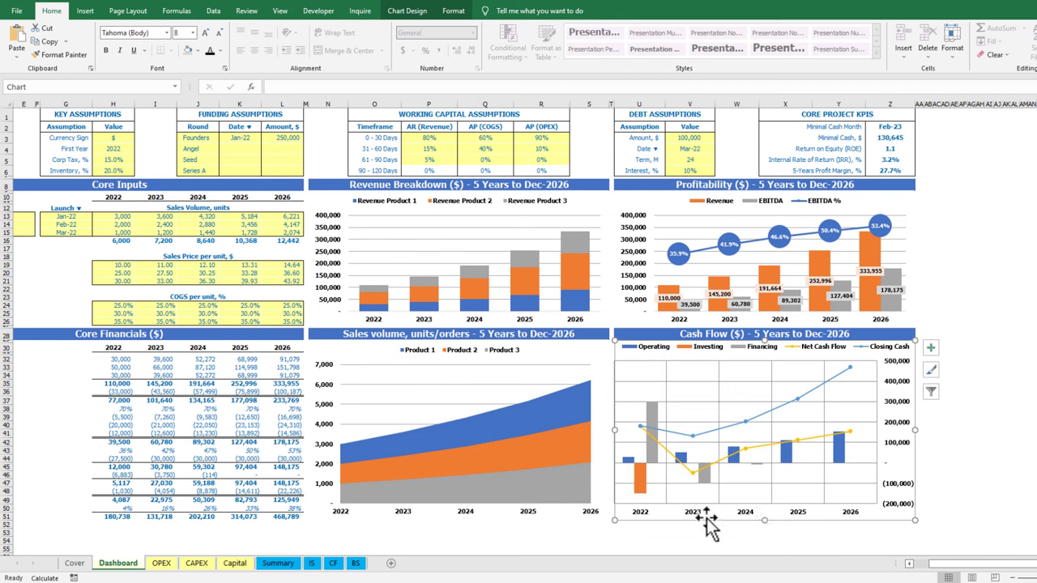
Remove the plot area border and the vertical gridlines of the Dashboard cash flow chart by setting both to No line
{"action": "left_click", "coordinate": [725, 401]}
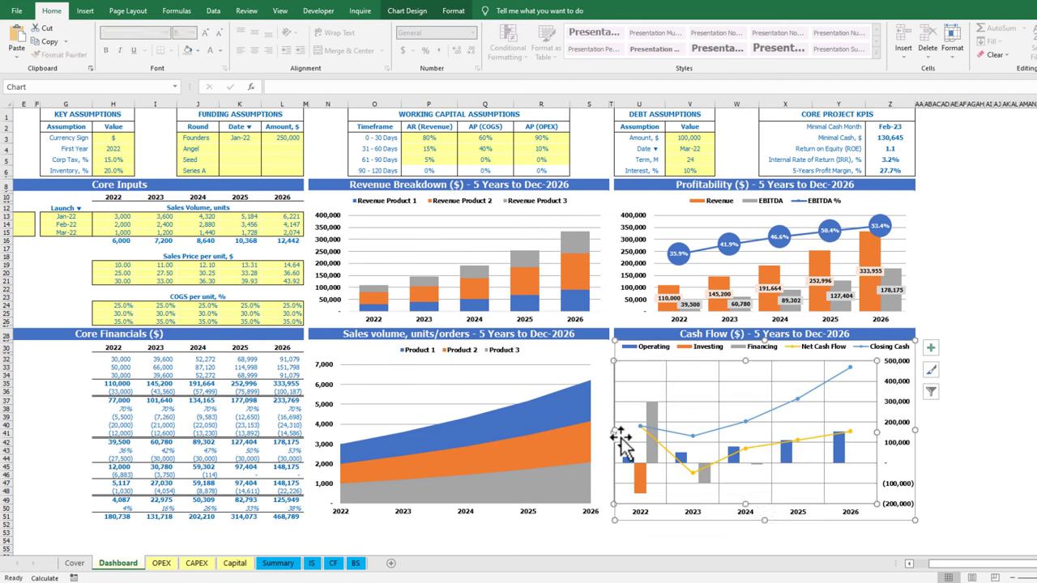
{"action": "right_click", "coordinate": [760, 379]}
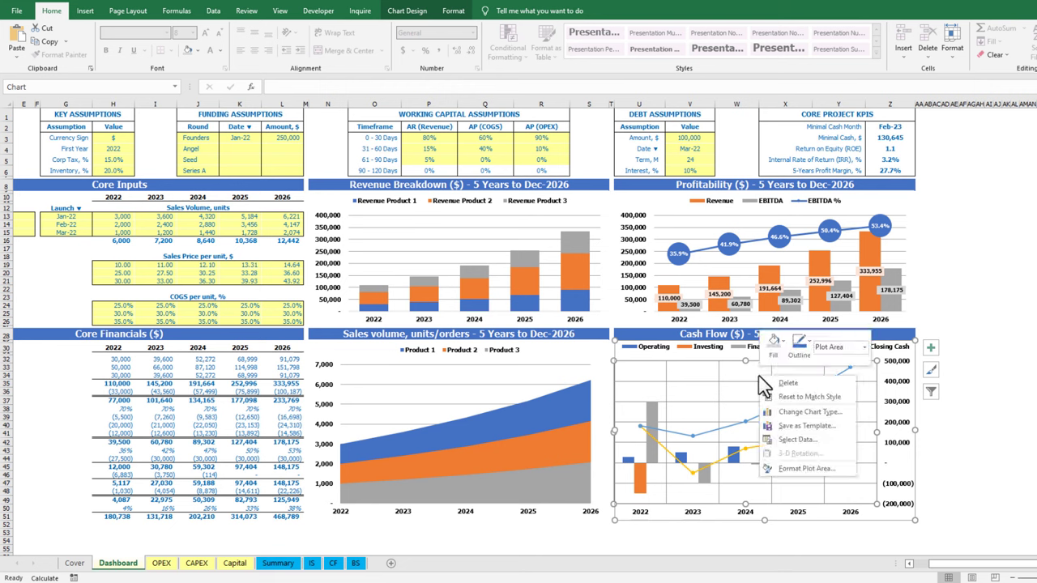
{"action": "left_click", "coordinate": [822, 474]}
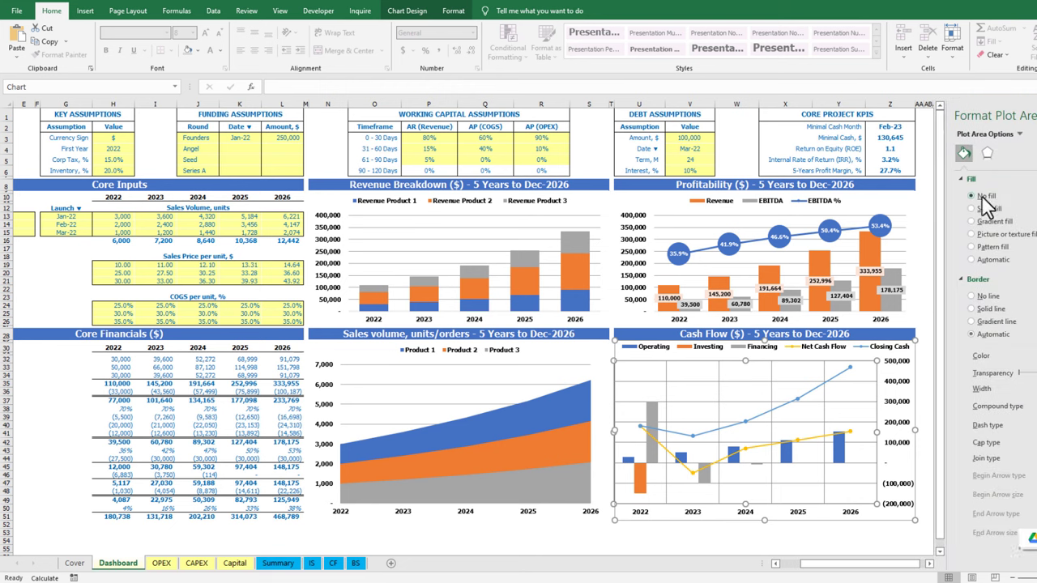
{"action": "left_click", "coordinate": [972, 297]}
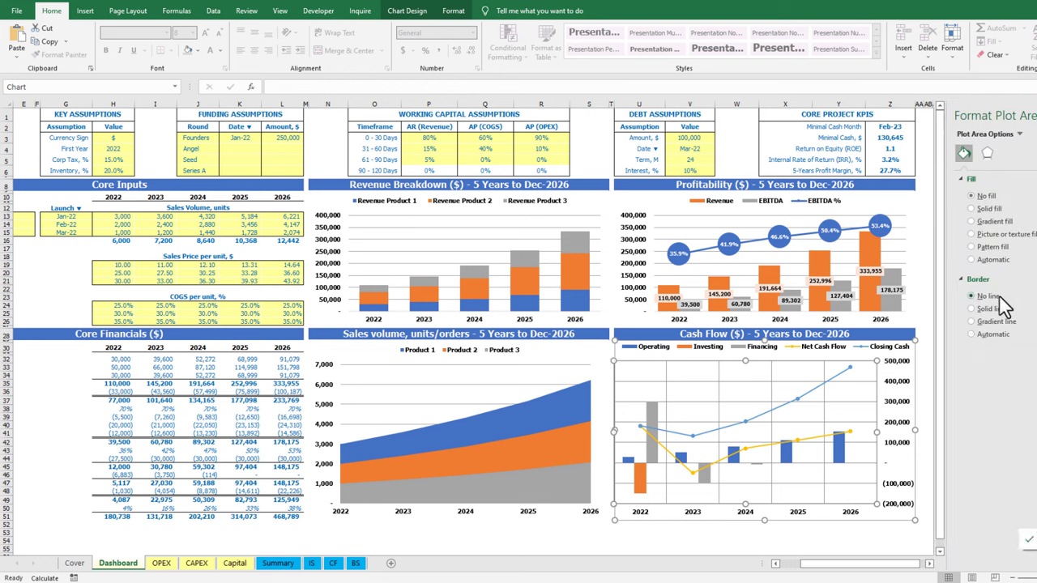
{"action": "left_click", "coordinate": [768, 381]}
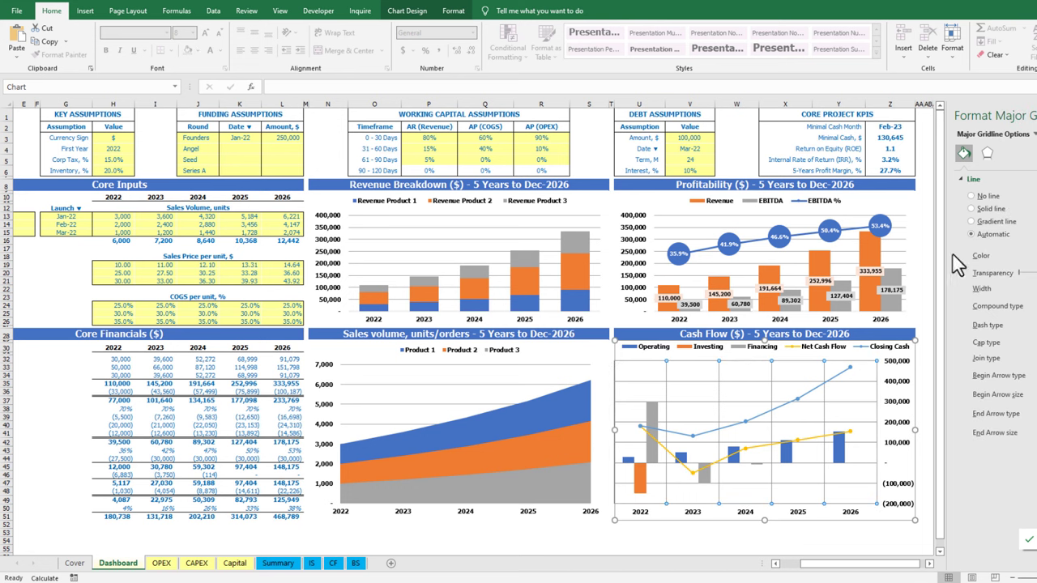
{"action": "left_click", "coordinate": [972, 196]}
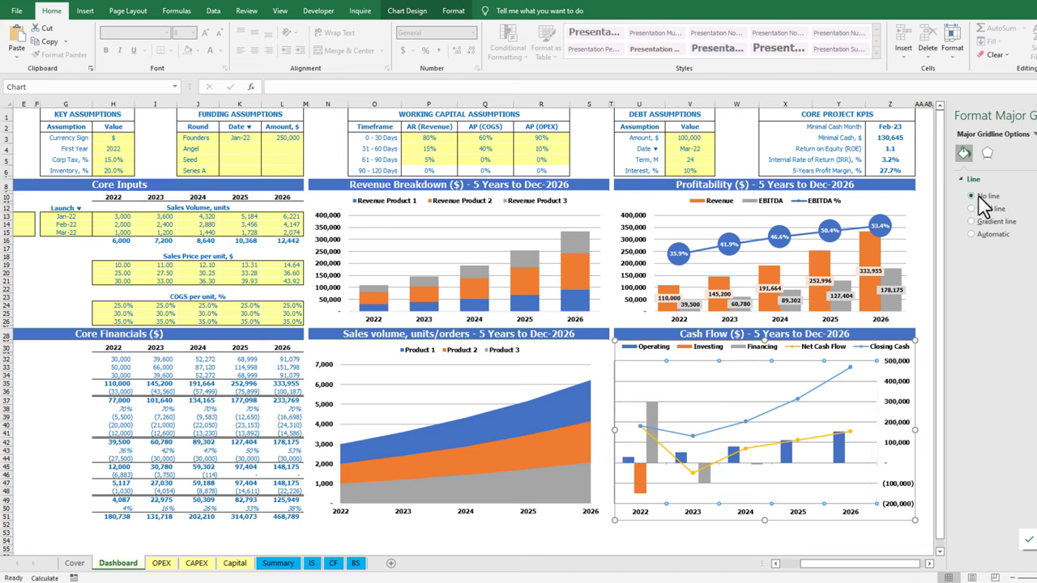
Lower the top edge of the cash flow chart's plot area and make the legend above it slightly taller
{"action": "left_click", "coordinate": [760, 377]}
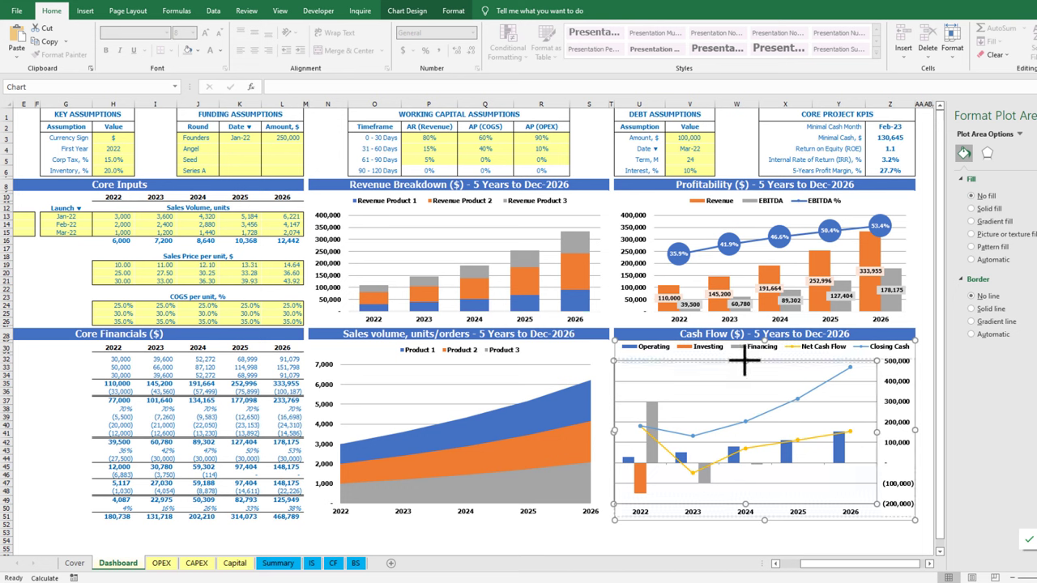
{"action": "left_click_drag", "start_coordinate": [743, 363], "coordinate": [748, 366]}
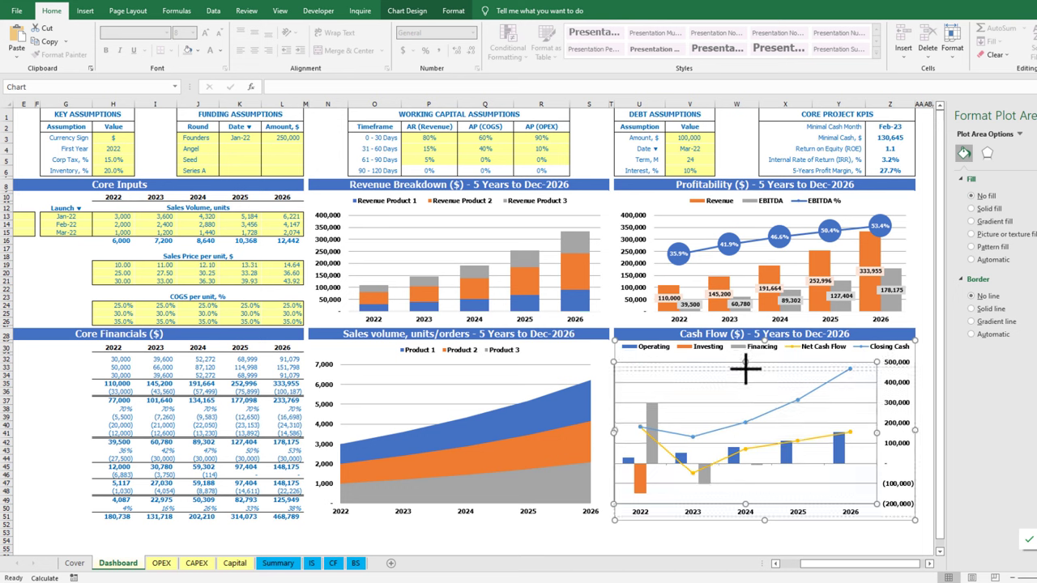
{"action": "left_click", "coordinate": [748, 349]}
{"action": "left_click_drag", "start_coordinate": [765, 364], "coordinate": [771, 370]}
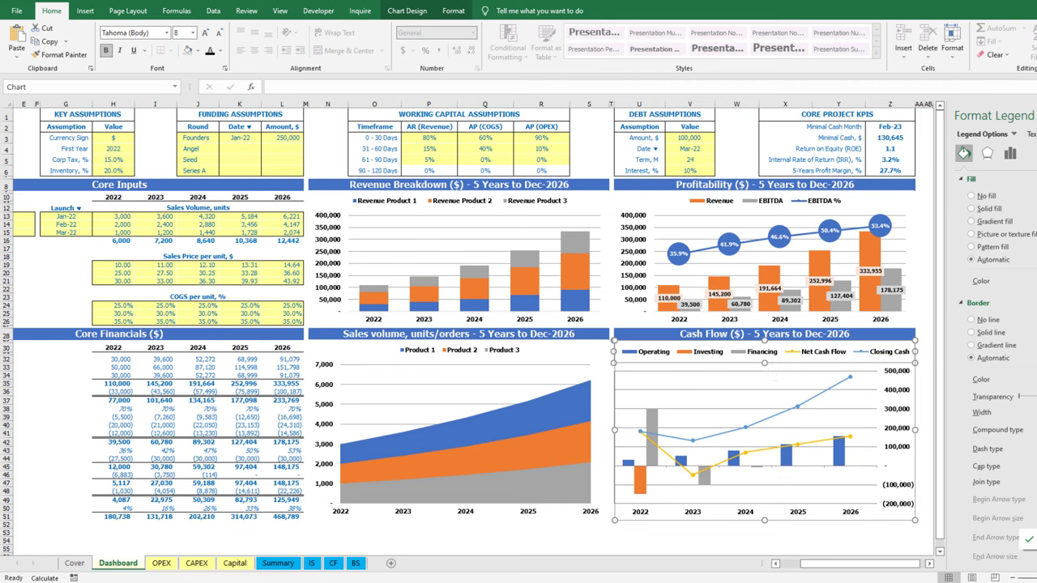
Remove the Net Cash Flow series from the Dashboard cash flow chart's data source
{"action": "right_click", "coordinate": [656, 422]}
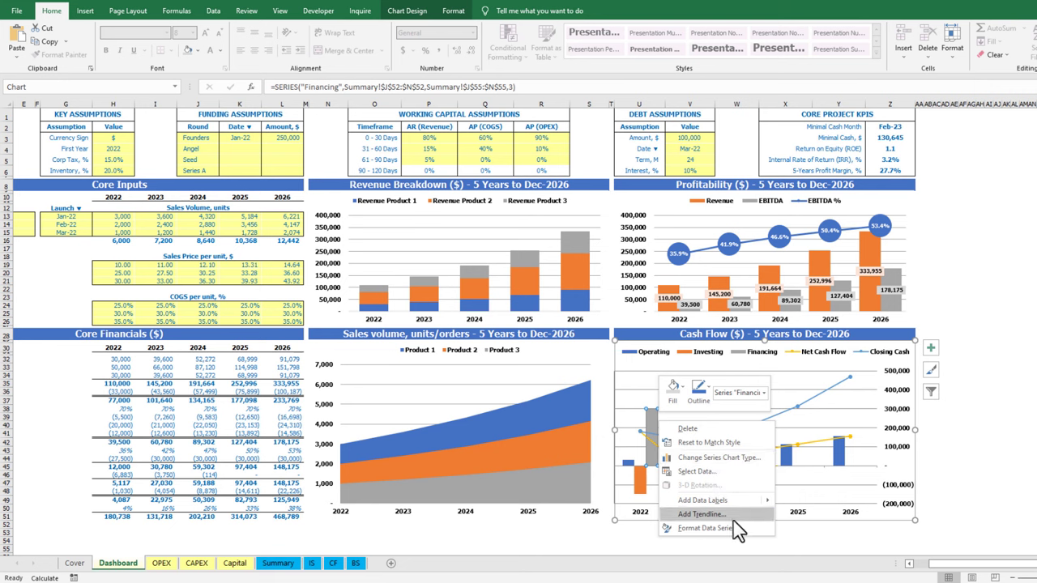
{"action": "left_click", "coordinate": [744, 476]}
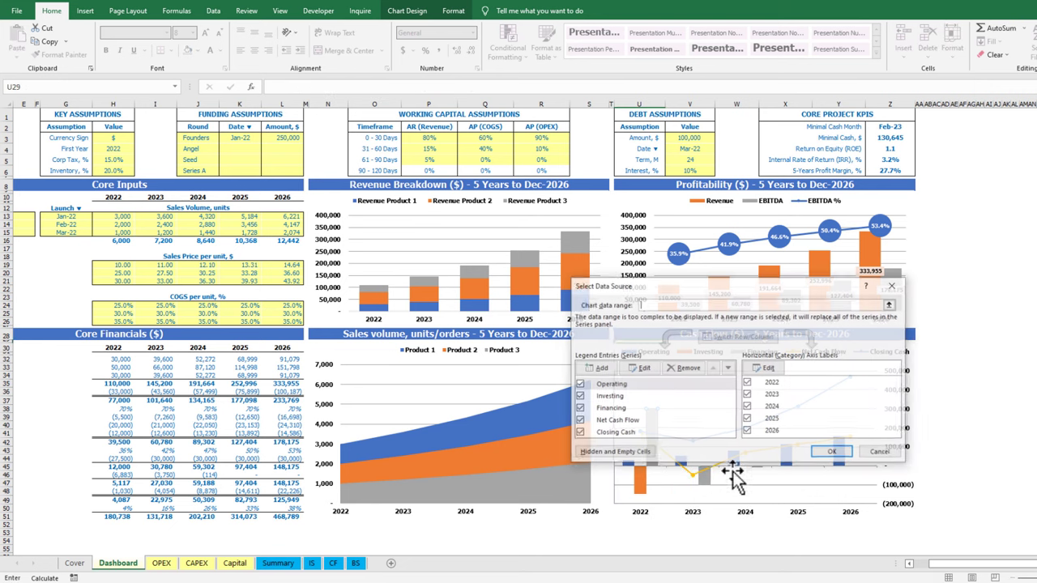
{"action": "left_click", "coordinate": [666, 420]}
{"action": "left_click", "coordinate": [698, 373]}
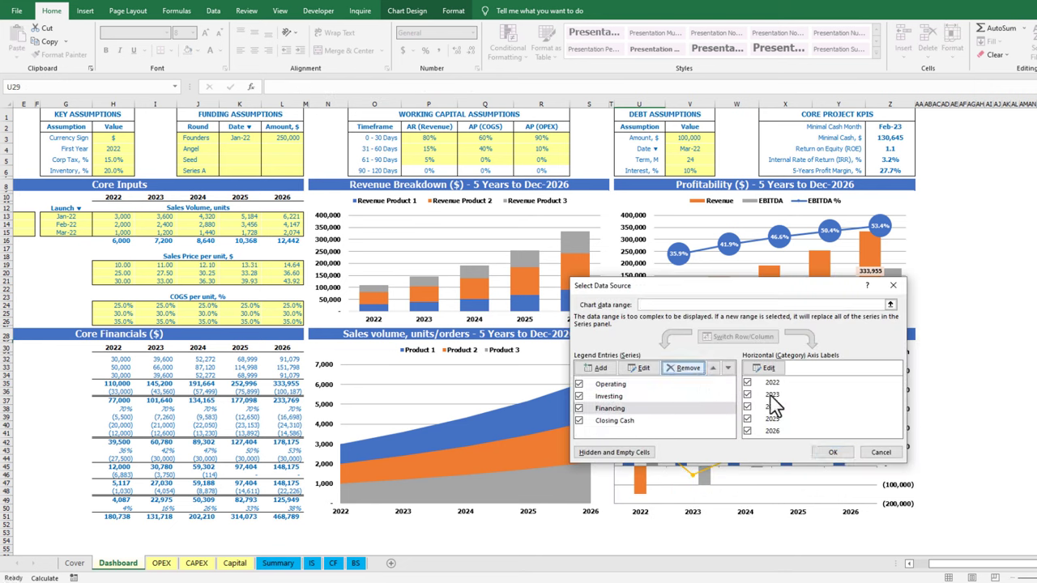
{"action": "left_click", "coordinate": [835, 452]}
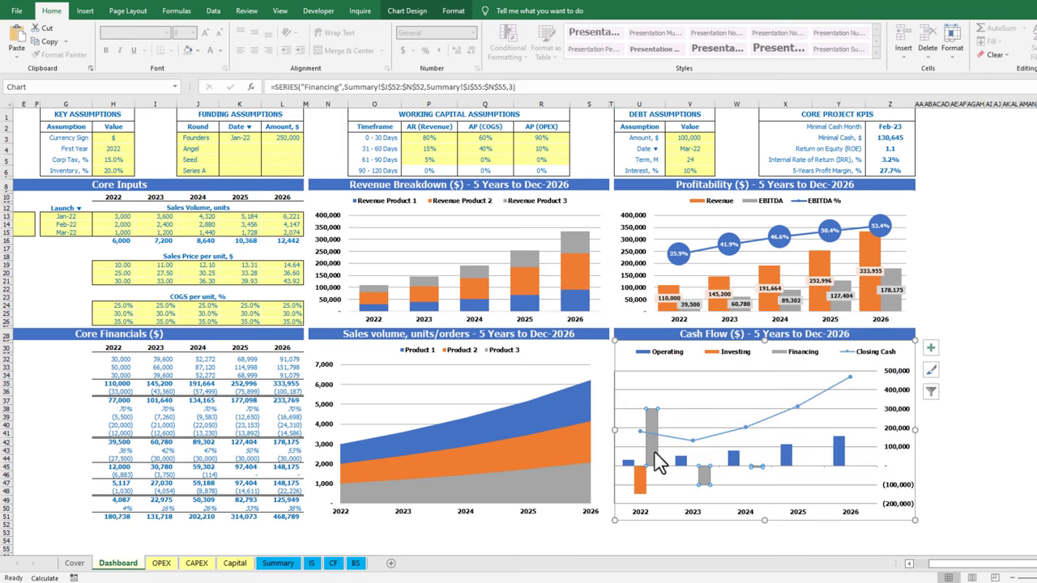
Change the Operating, Investing and Financing series of the Dashboard cash flow chart to Stacked Column, keeping Closing Cash as Line with Markers
{"action": "right_click", "coordinate": [655, 462]}
{"action": "left_click", "coordinate": [689, 489]}
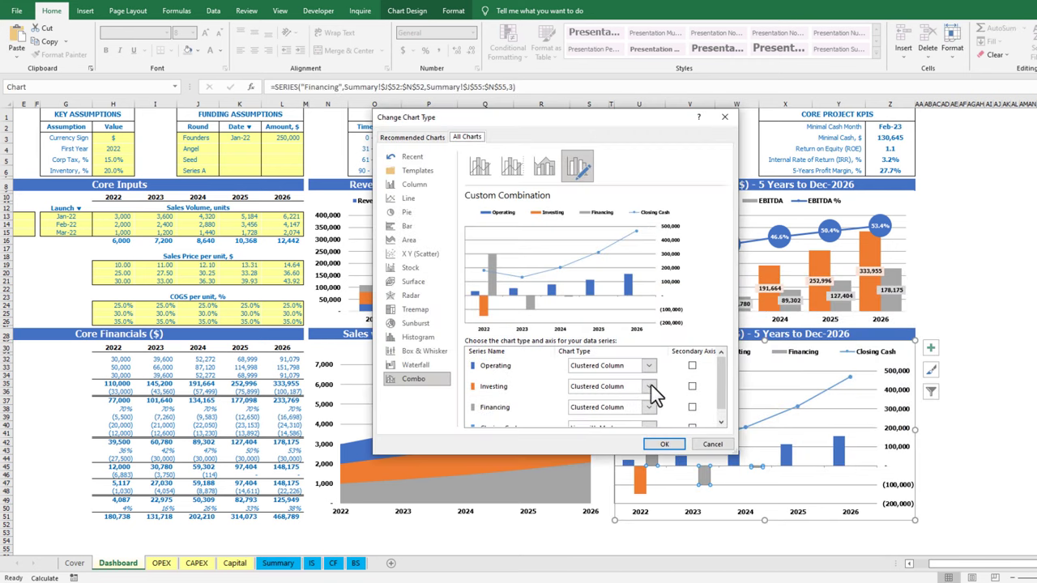
{"action": "left_click", "coordinate": [652, 369]}
{"action": "left_click", "coordinate": [630, 172]}
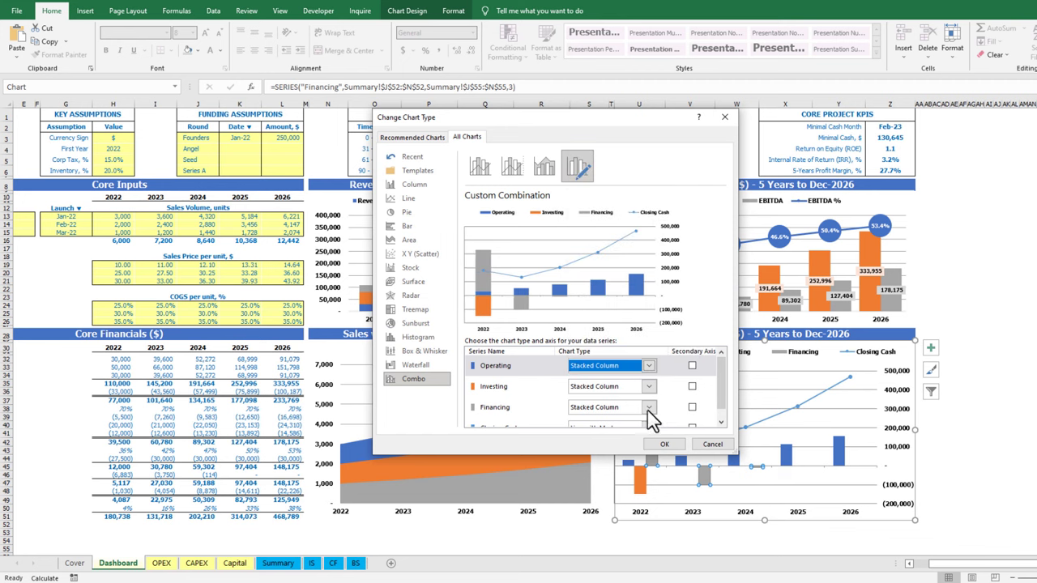
{"action": "scroll", "coordinate": [655, 417], "scroll_direction": "down", "scroll_amount": 1}
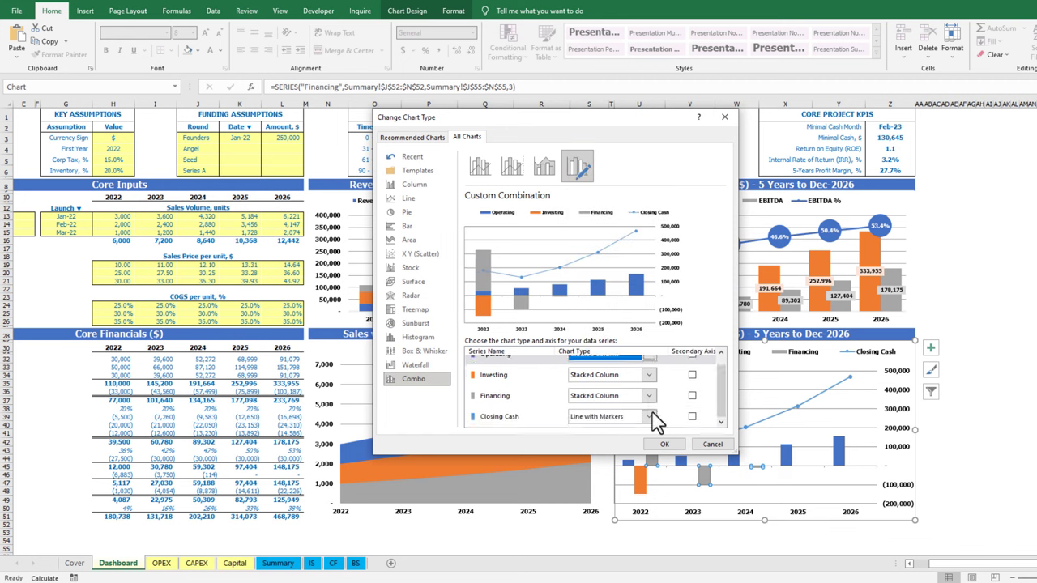
{"action": "left_click", "coordinate": [675, 449]}
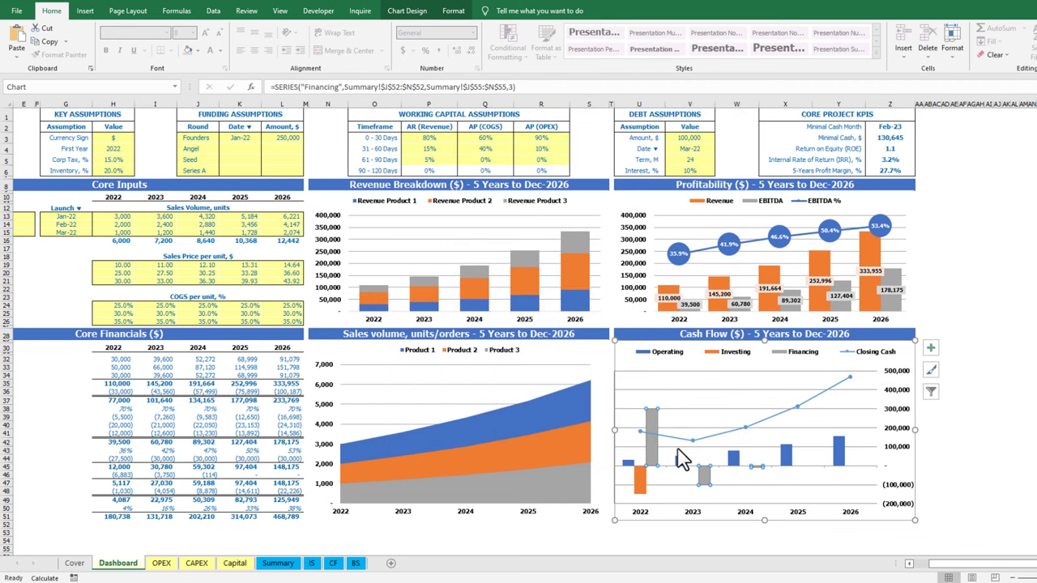
Format the Closing Cash series with a green line and give its markers a green solid fill and green solid border
{"action": "right_click", "coordinate": [797, 406]}
{"action": "left_click", "coordinate": [802, 525]}
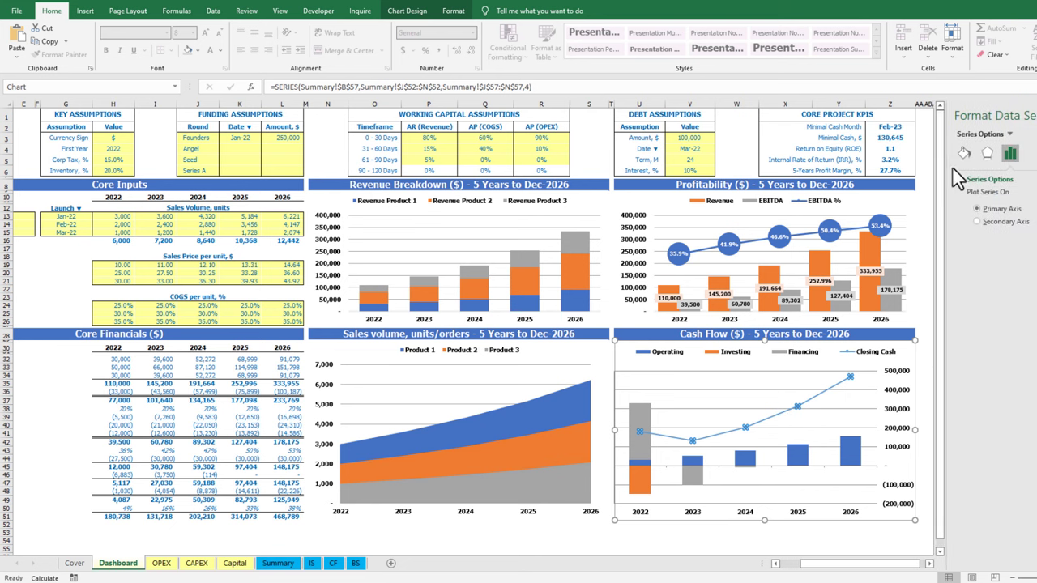
{"action": "left_click", "coordinate": [964, 152]}
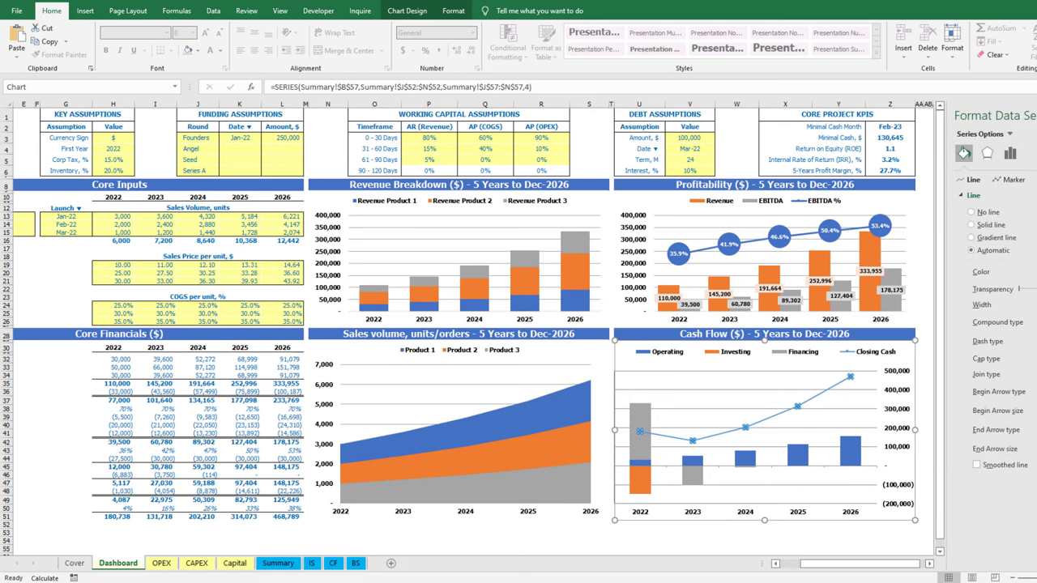
{"action": "left_click", "coordinate": [1014, 180]}
{"action": "left_click", "coordinate": [1035, 313]}
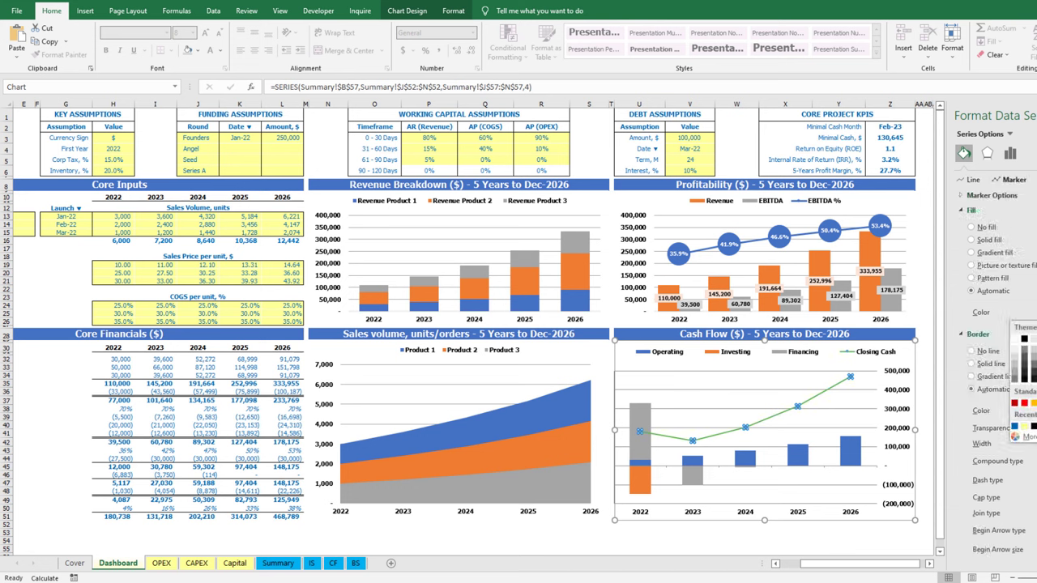
{"action": "left_click", "coordinate": [1036, 338]}
{"action": "left_click", "coordinate": [1036, 426]}
{"action": "left_click", "coordinate": [1035, 516]}
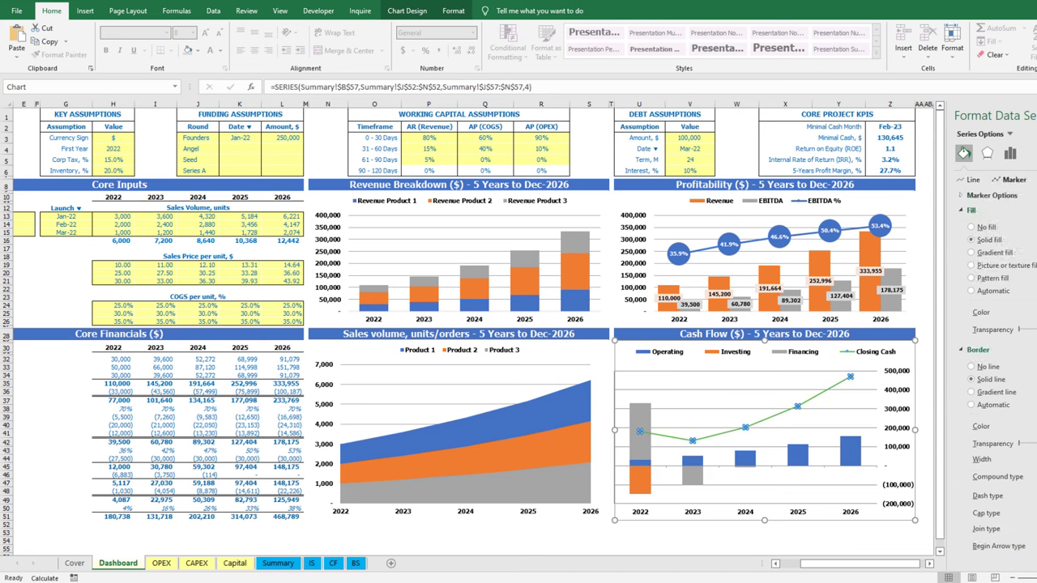
Set the Closing Cash markers to the built-in circle type at size 37
{"action": "left_click", "coordinate": [968, 195]}
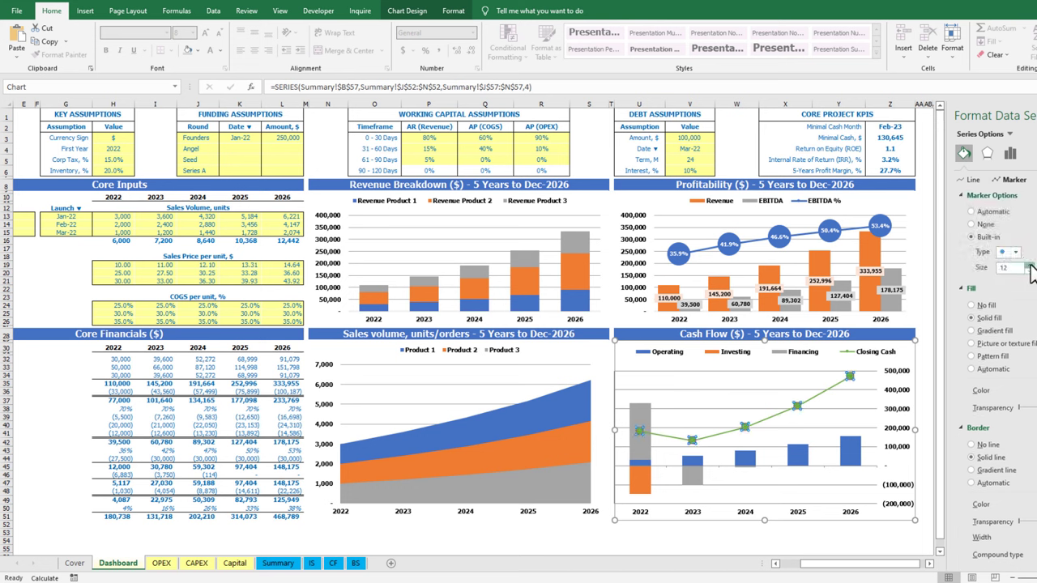
{"action": "left_click", "coordinate": [1029, 264]}
{"action": "left_click", "coordinate": [1029, 264]}
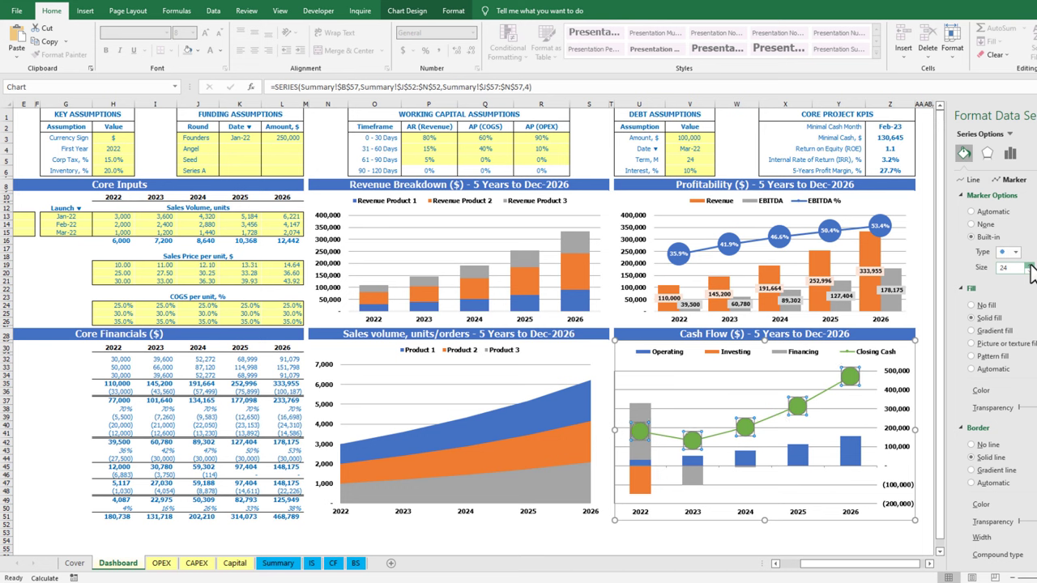
{"action": "left_click", "coordinate": [1028, 264]}
{"action": "left_click", "coordinate": [1028, 264]}
{"action": "left_click", "coordinate": [1028, 264]}
{"action": "left_click", "coordinate": [1028, 264]}
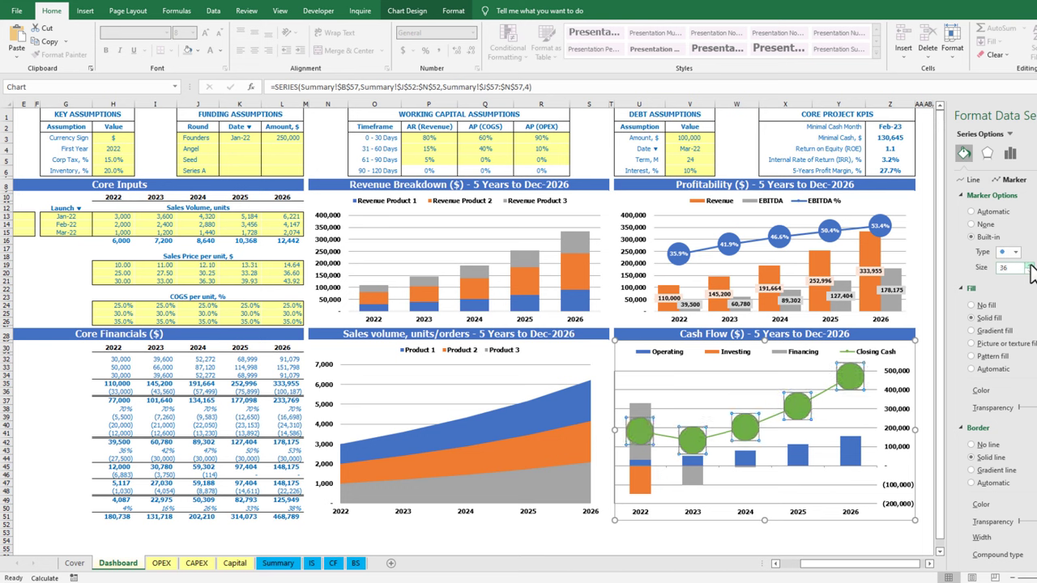
Add data labels to the Closing Cash series and set their label position to Center
{"action": "right_click", "coordinate": [858, 384]}
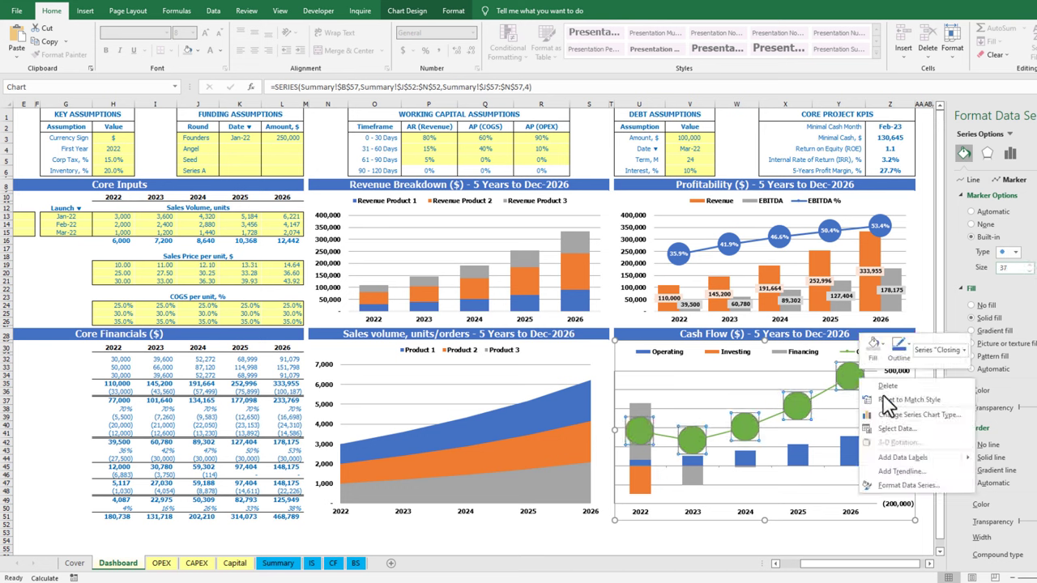
{"action": "left_click", "coordinate": [1005, 458]}
{"action": "right_click", "coordinate": [839, 408]}
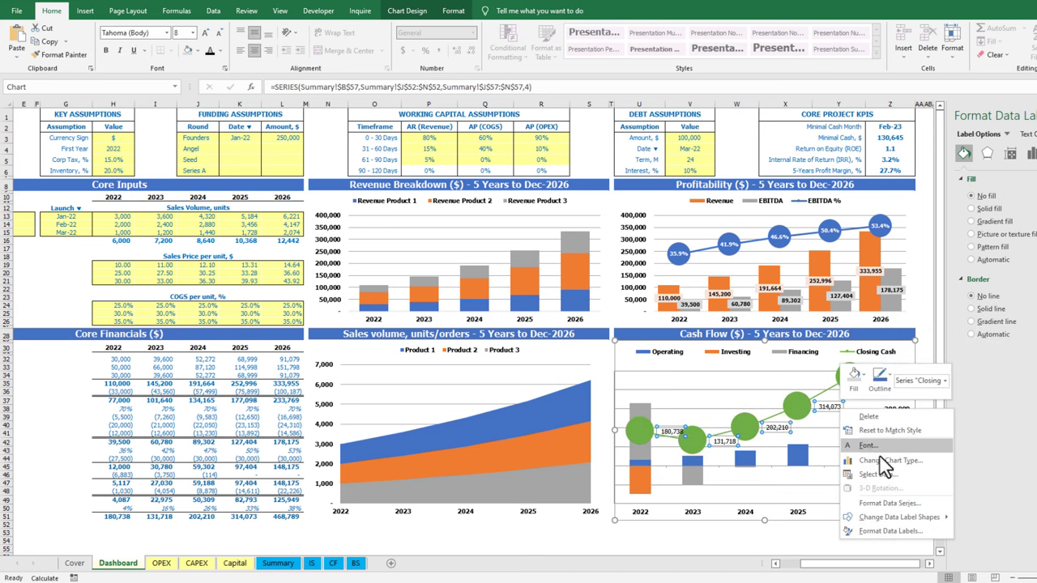
{"action": "left_click", "coordinate": [895, 530]}
{"action": "left_click", "coordinate": [978, 341]}
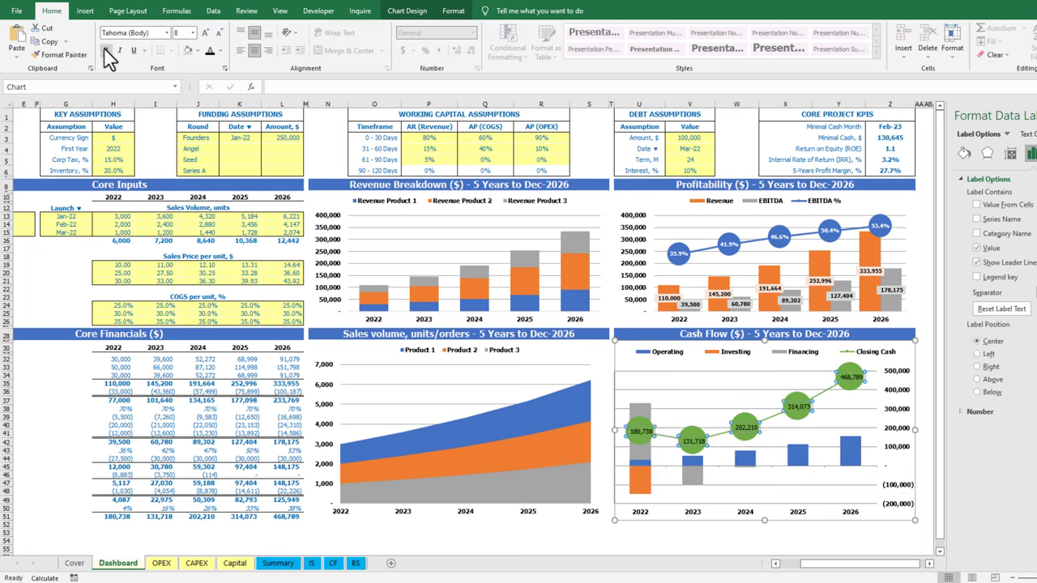
Make the Closing Cash data labels bold at font size 7, then deselect the chart and return to the start of the sheet
{"action": "left_click", "coordinate": [185, 32]}
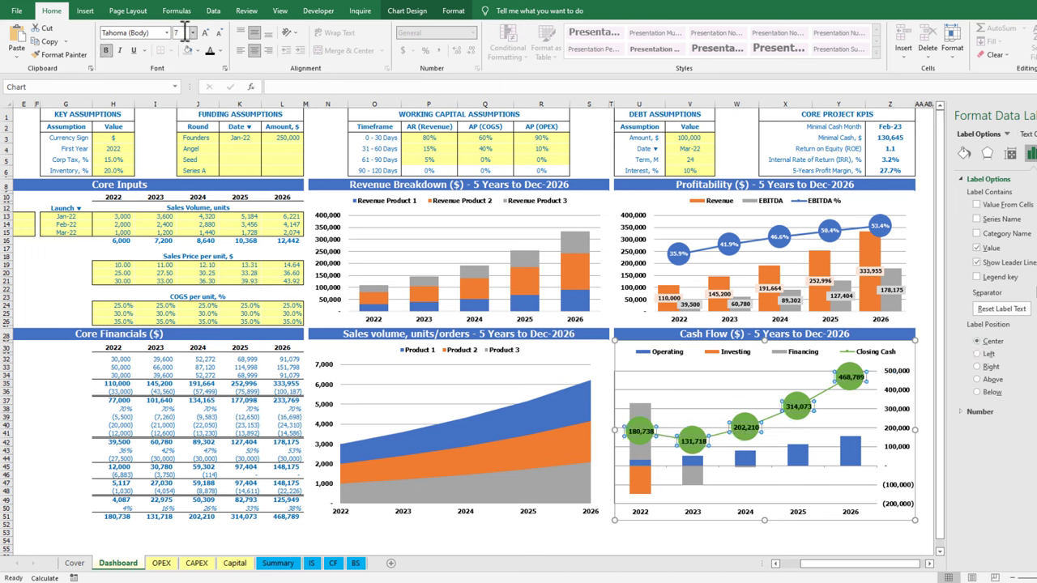
{"action": "key", "text": "Return"}
{"action": "left_click", "coordinate": [1036, 115]}
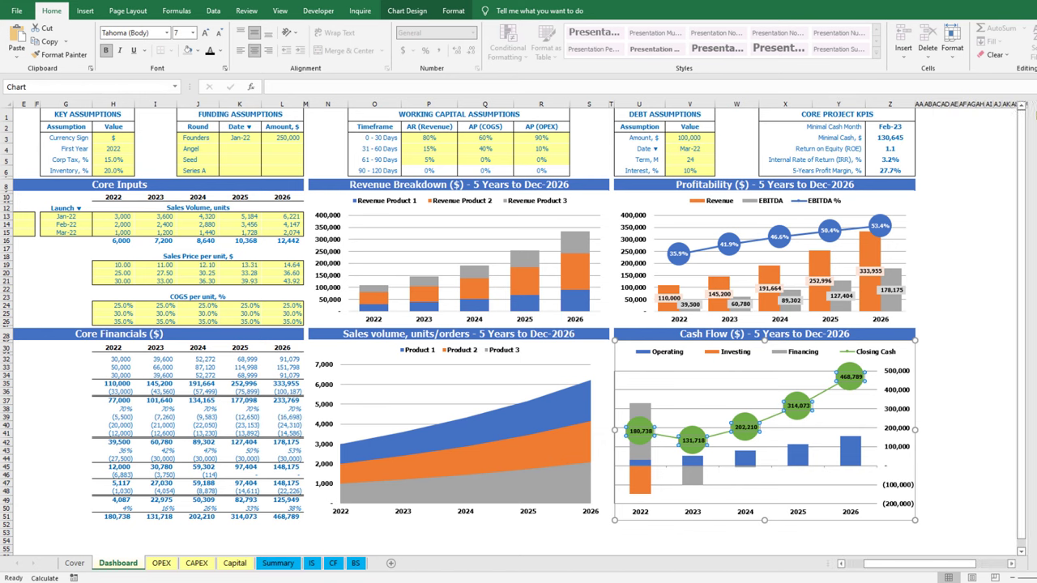
{"action": "left_click", "coordinate": [1014, 223]}
{"action": "left_click_drag", "start_coordinate": [998, 573], "coordinate": [923, 571]}
{"action": "left_click", "coordinate": [16, 114]}
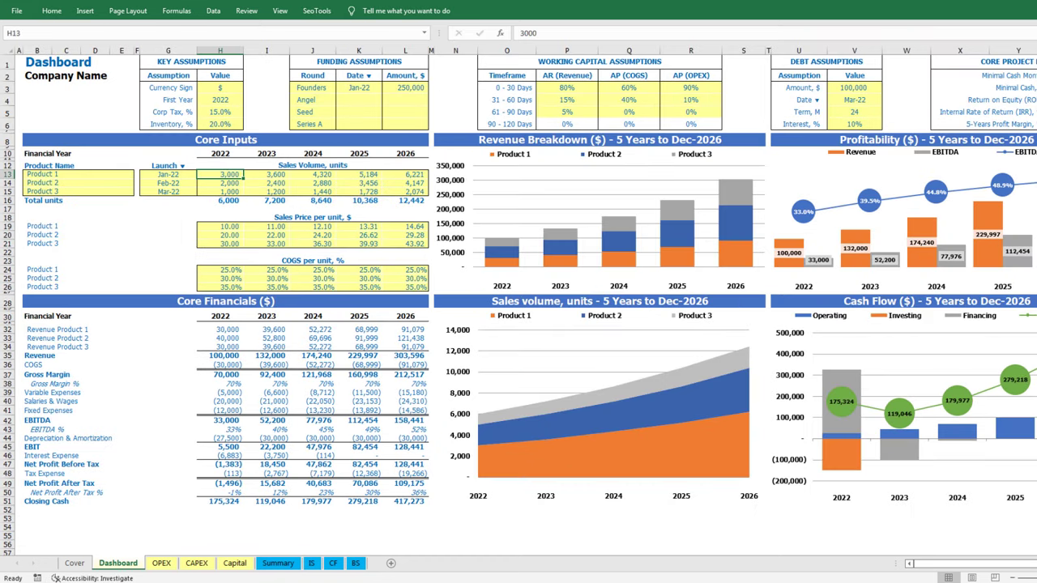
Set the 2022 sales volumes in H13:H15 to 5000 for Product 1, 6000 for Product 2 and 7000 for Product 3
{"action": "type", "text": "5000"}
{"action": "key", "text": "Return"}
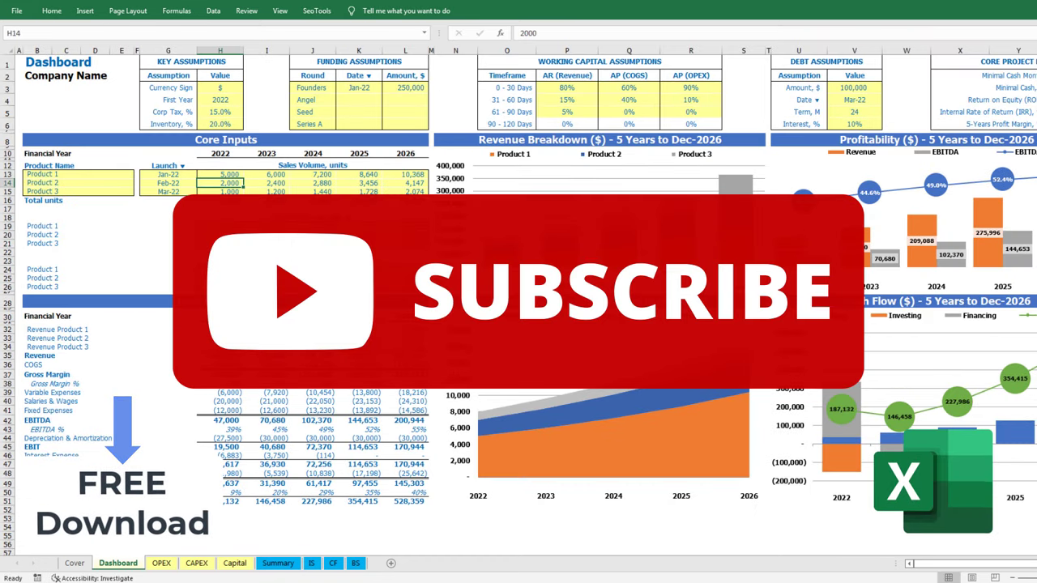
{"action": "type", "text": "6000"}
{"action": "key", "text": "Return"}
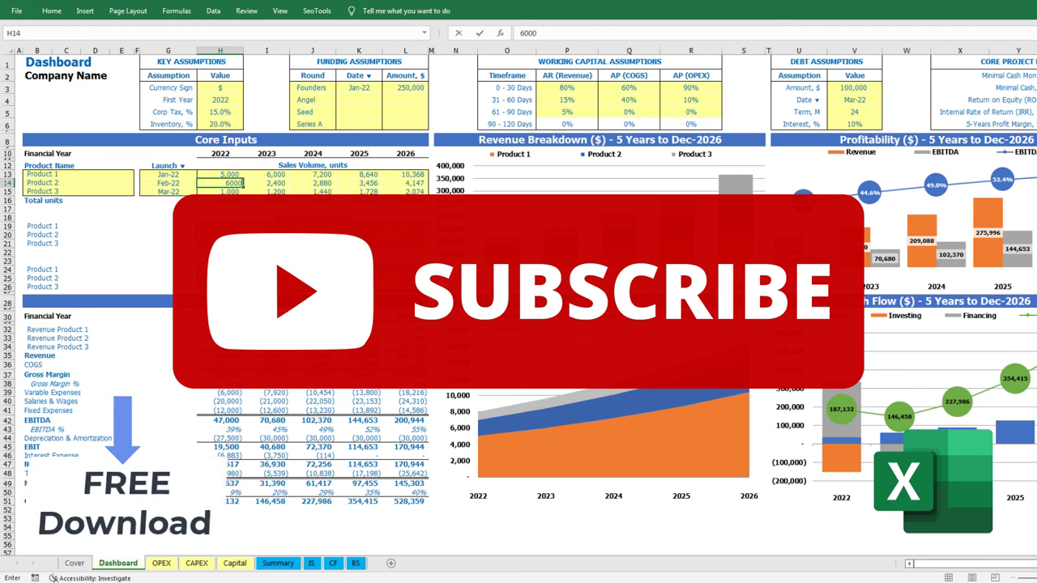
{"action": "type", "text": "7000"}
{"action": "key", "text": "Return"}
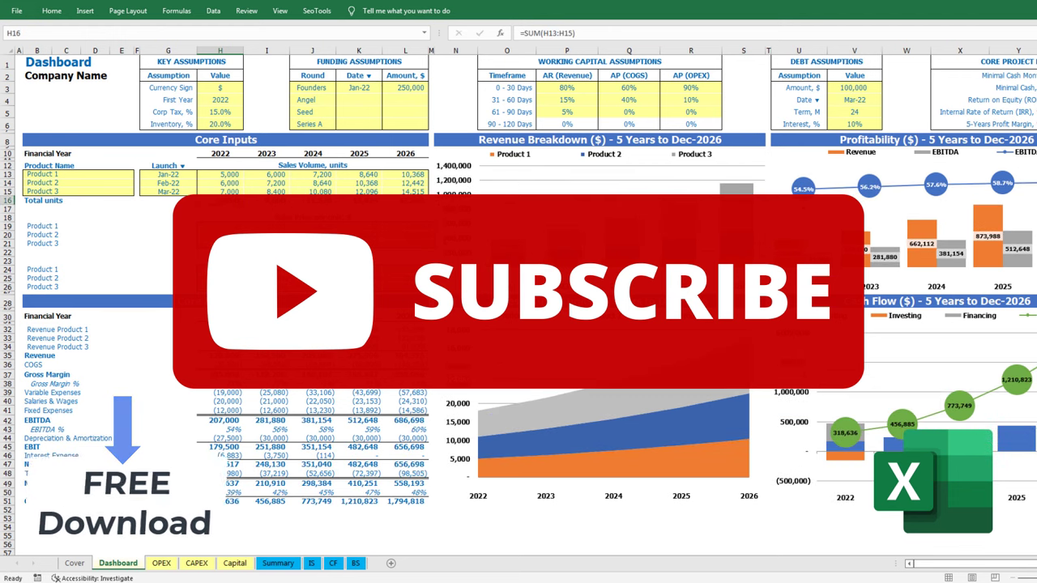
Set the 2022 sales price per unit to 50 for Product 1 and 60 for Product 2
{"action": "key", "text": "Down"}
{"action": "key", "text": "Down"}
{"action": "type", "text": "50"}
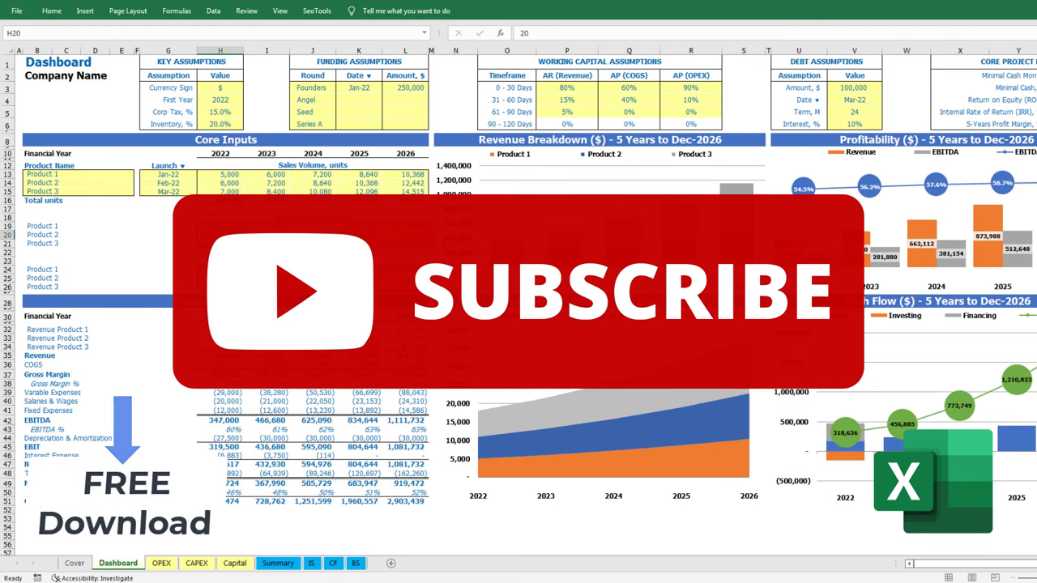
{"action": "key", "text": "Return"}
{"action": "type", "text": "60"}
{"action": "key", "text": "Return"}
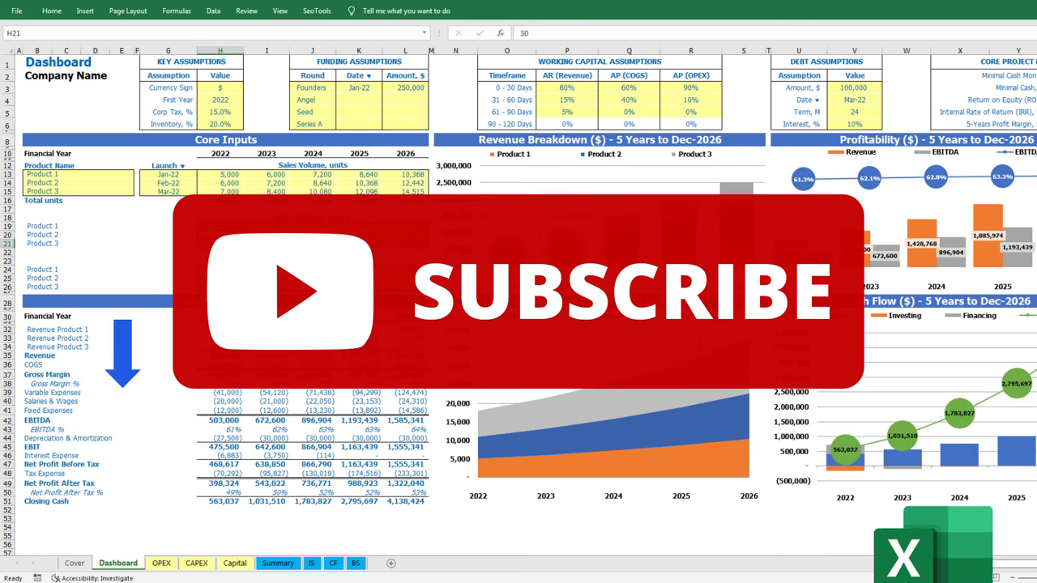